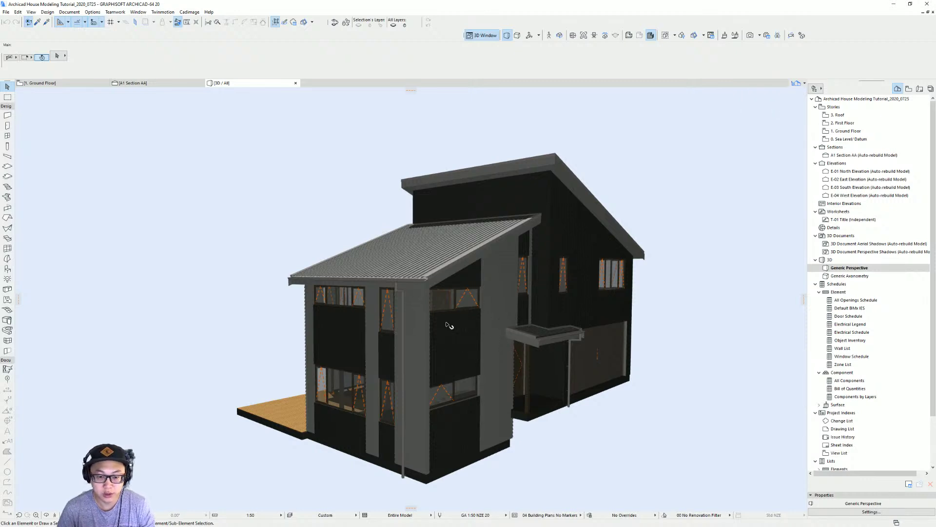
# Step: Examine the house exterior and the entry stair inside the 3D model up close
pyautogui.keyDown('shift'); pyautogui.moveTo(500, 323); pyautogui.dragTo(454, 293, button='middle'); pyautogui.keyUp('shift')
pyautogui.keyDown('shift'); pyautogui.moveTo(561, 284); pyautogui.dragTo(450, 275, button='middle'); pyautogui.keyUp('shift')
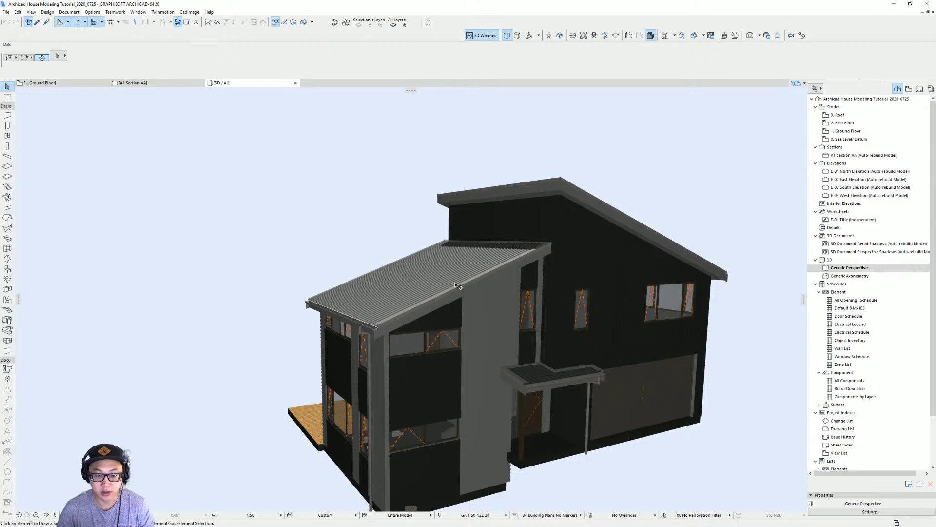
pyautogui.keyDown('shift'); pyautogui.moveTo(358, 320); pyautogui.dragTo(521, 386, button='middle'); pyautogui.keyUp('shift')
pyautogui.scroll(5, 255, 412)
pyautogui.scroll(12, 520, 386)
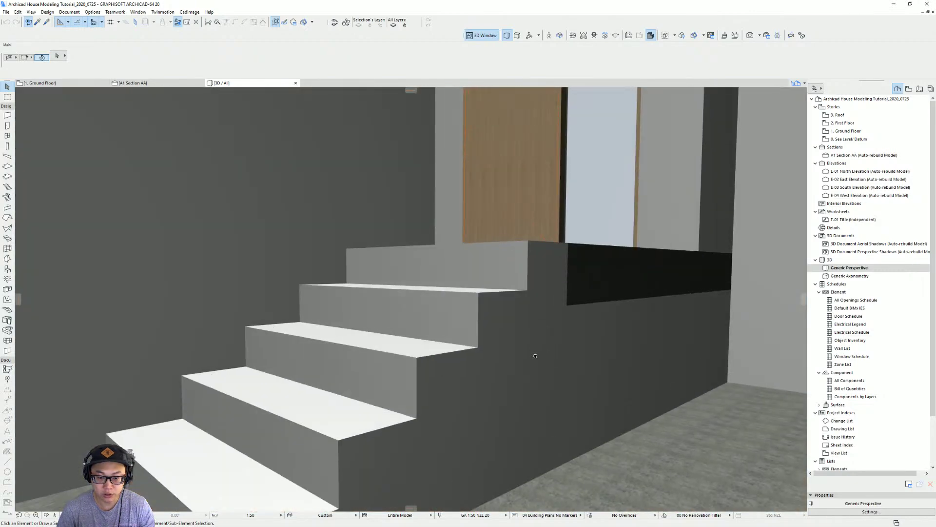
pyautogui.scroll(-2, 492, 359)
pyautogui.click(458, 320)
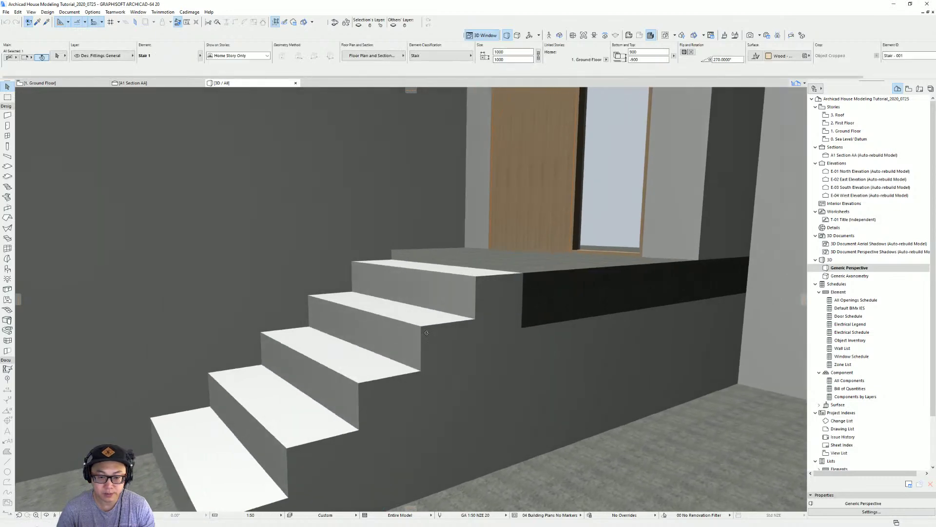
pyautogui.keyDown('shift'); pyautogui.moveTo(427, 333); pyautogui.dragTo(396, 327, button='middle'); pyautogui.keyUp('shift')
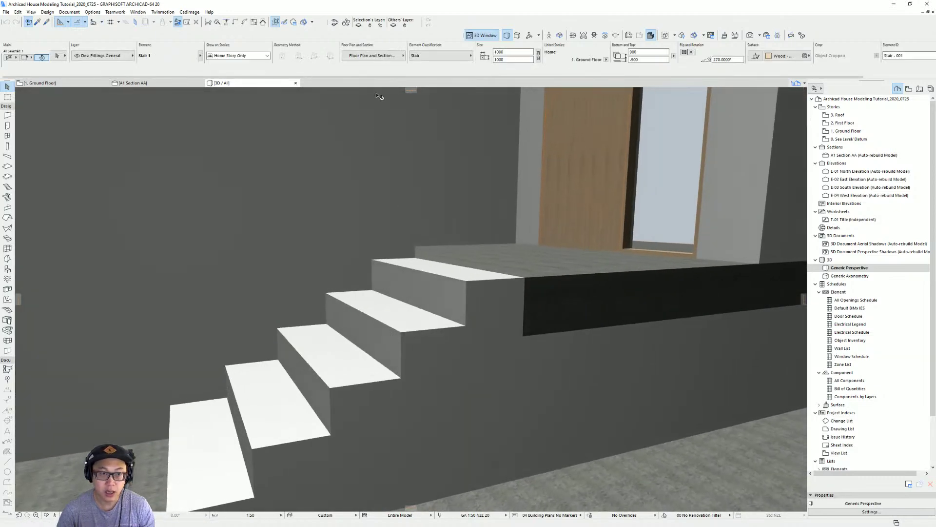
# Step: Examine the house interior with the 3D cutaway switched on, and switch the cutaway off again
pyautogui.click(307, 23)
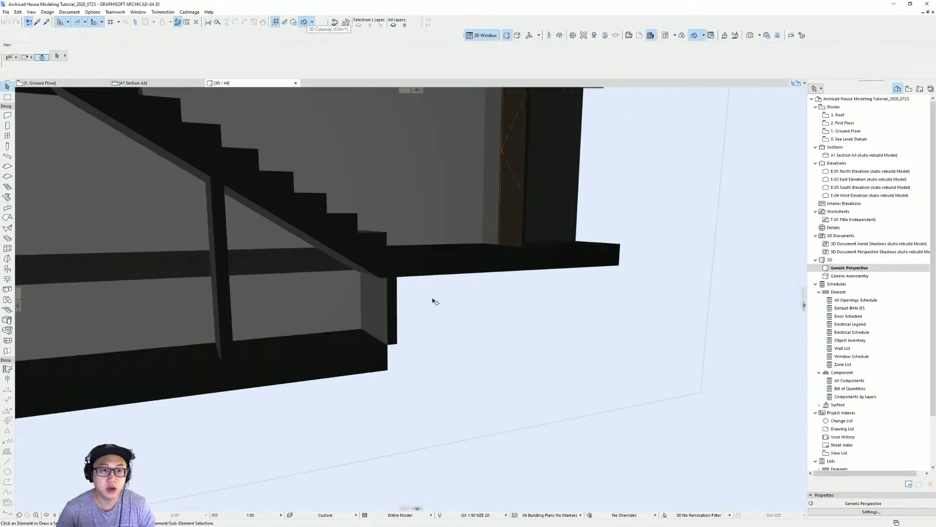
pyautogui.scroll(-5, 438, 286)
pyautogui.moveTo(439, 281); pyautogui.dragTo(454, 327, button='middle')
pyautogui.keyDown('shift'); pyautogui.moveTo(404, 361); pyautogui.dragTo(542, 343, button='middle'); pyautogui.keyUp('shift')
pyautogui.keyDown('shift'); pyautogui.moveTo(510, 306); pyautogui.dragTo(493, 335, button='middle'); pyautogui.keyUp('shift')
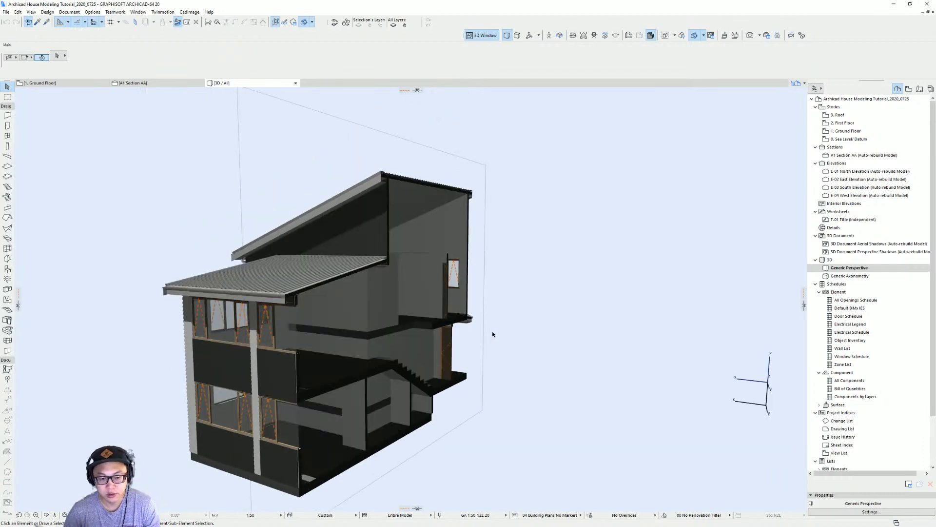
pyautogui.click(303, 22)
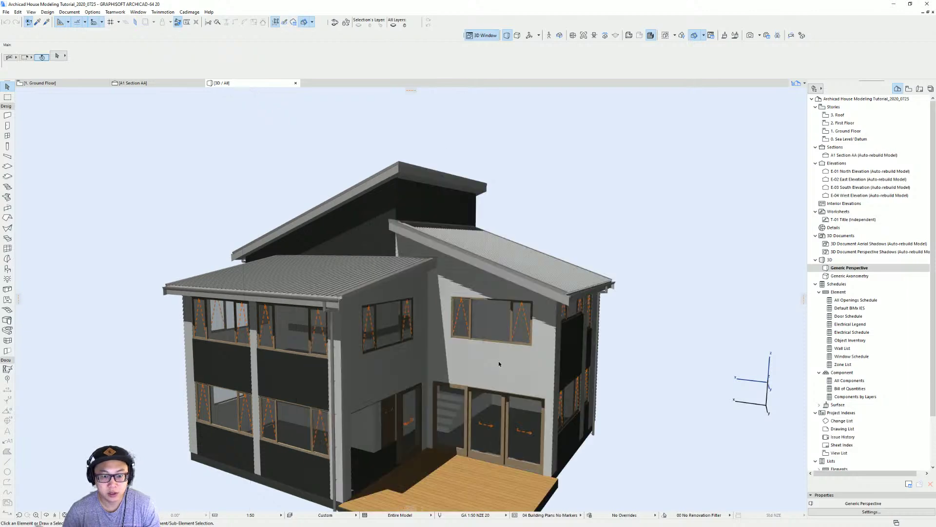
# Step: Examine the house exterior from the deck side around to the garage and entry front
pyautogui.keyDown('shift'); pyautogui.moveTo(499, 361); pyautogui.dragTo(600, 395, button='middle'); pyautogui.keyUp('shift')
pyautogui.moveTo(227, 410)
pyautogui.keyDown('shift'); pyautogui.mouseDown(button='middle')
pyautogui.moveTo(302, 406)
pyautogui.moveTo(397, 380)
pyautogui.moveTo(412, 393)
pyautogui.mouseUp(button='middle'); pyautogui.keyUp('shift')
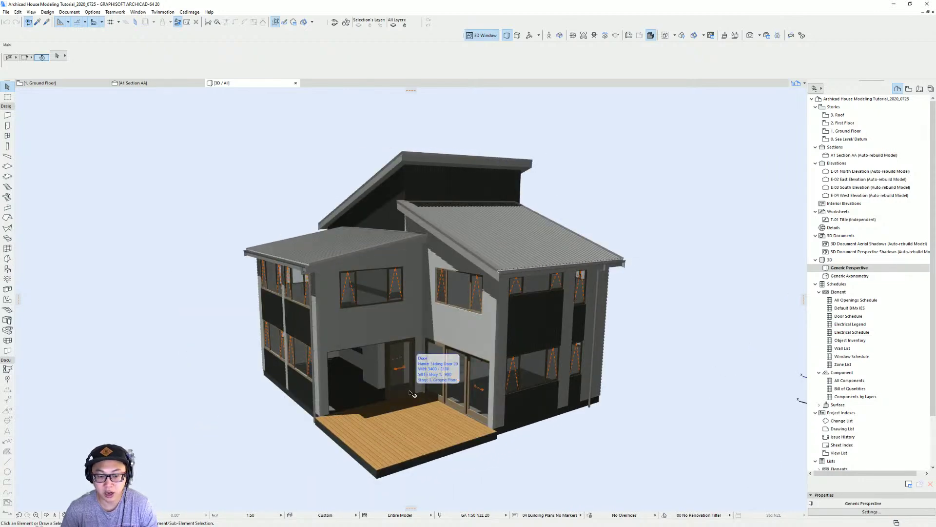
pyautogui.scroll(2, 349, 381)
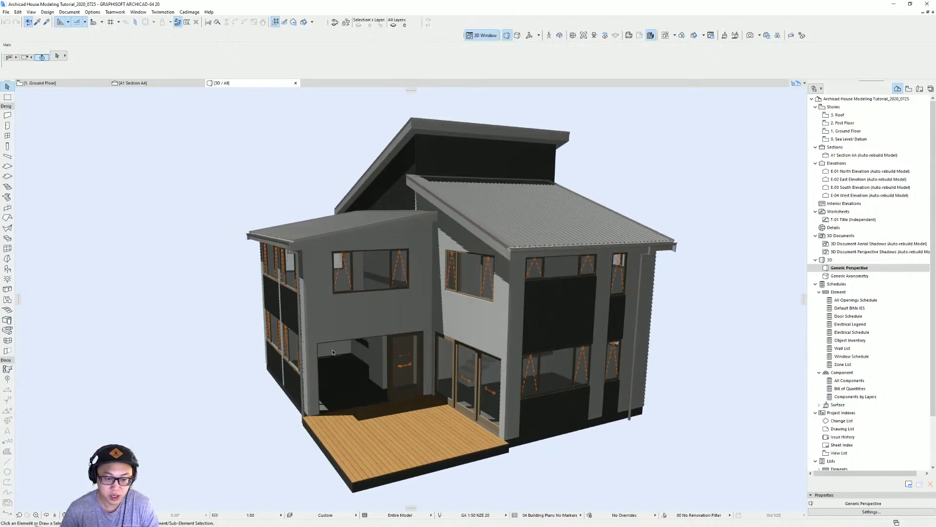
pyautogui.keyDown('shift'); pyautogui.moveTo(341, 371); pyautogui.dragTo(506, 392, button='middle'); pyautogui.keyUp('shift')
pyautogui.scroll(-2, 430, 378)
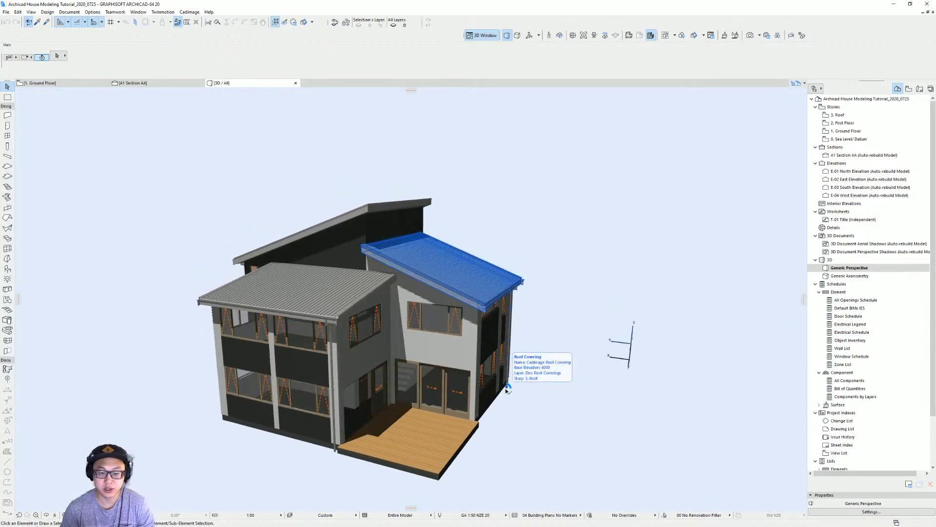
pyautogui.keyDown('shift'); pyautogui.moveTo(506, 388); pyautogui.dragTo(254, 396, button='middle'); pyautogui.keyUp('shift')
pyautogui.moveTo(575, 395)
pyautogui.keyDown('shift'); pyautogui.mouseDown(button='middle')
pyautogui.moveTo(457, 391)
pyautogui.moveTo(589, 356)
pyautogui.moveTo(505, 369)
pyautogui.moveTo(553, 350)
pyautogui.mouseUp(button='middle'); pyautogui.keyUp('shift')
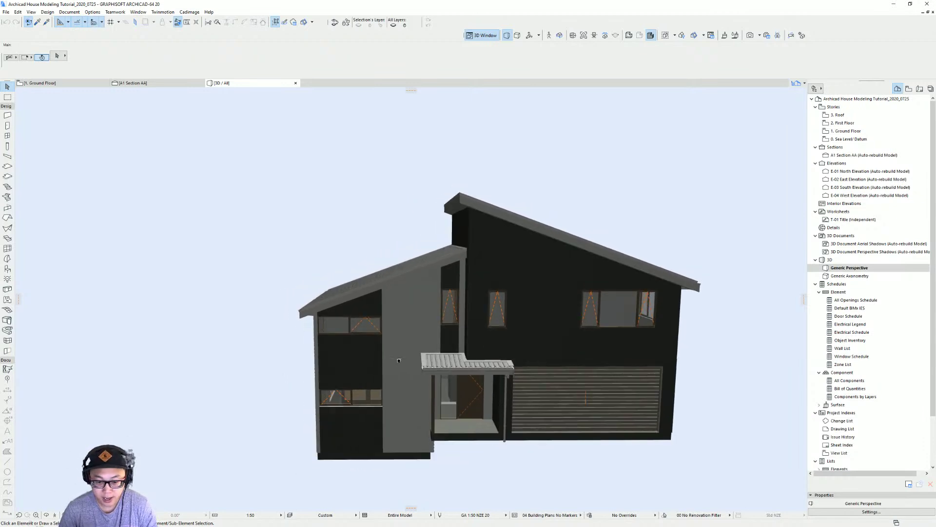
pyautogui.moveTo(399, 360); pyautogui.dragTo(342, 361, button='middle')
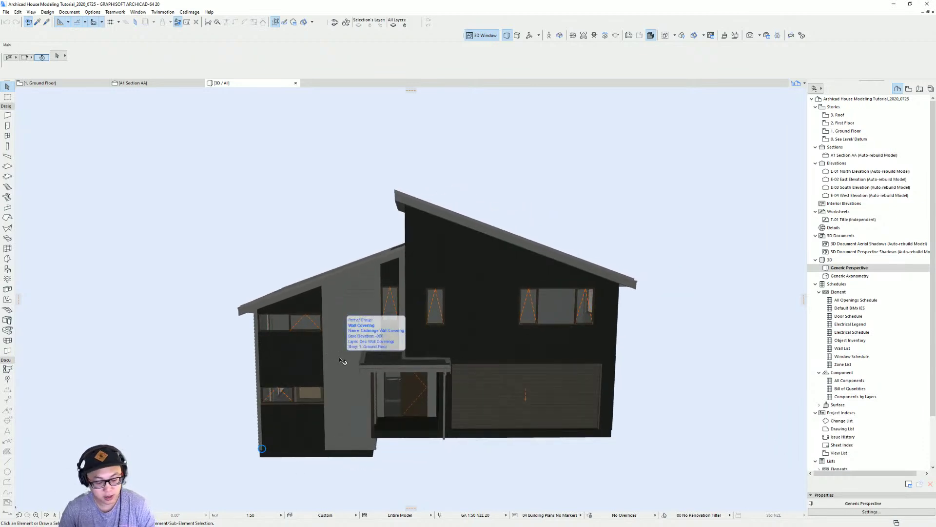
pyautogui.click(342, 361)
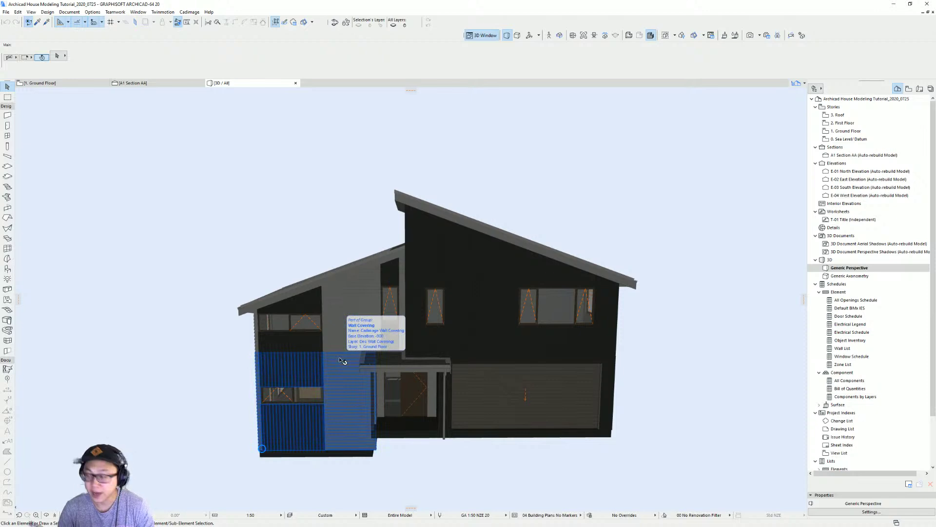
# Step: Open the ground floor plan and move the Section AA line away from the house to beyond the west elevation line
pyautogui.press('F2')
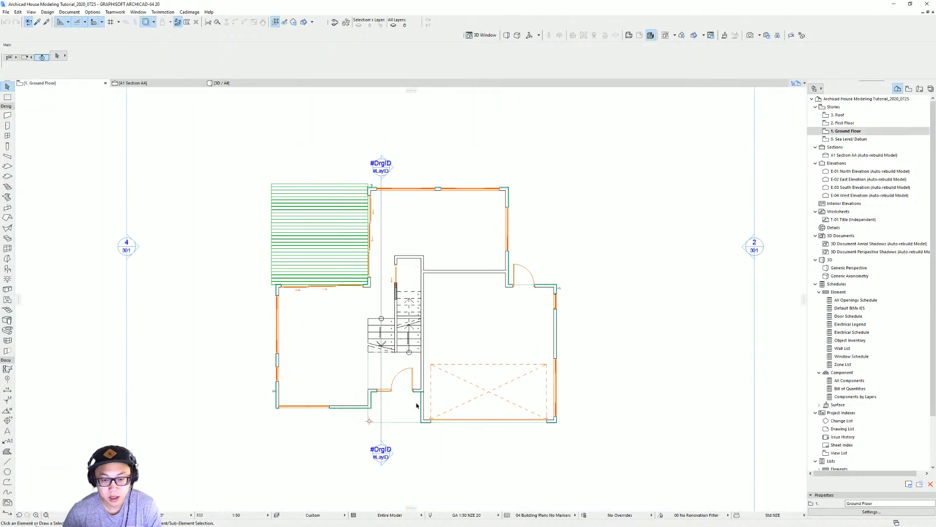
pyautogui.scroll(-2, 417, 405)
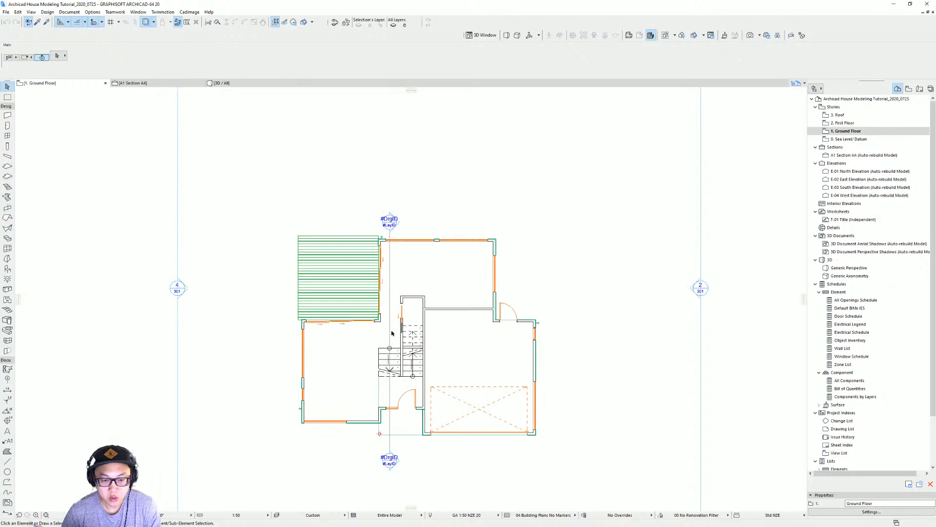
pyautogui.scroll(-2, 392, 333)
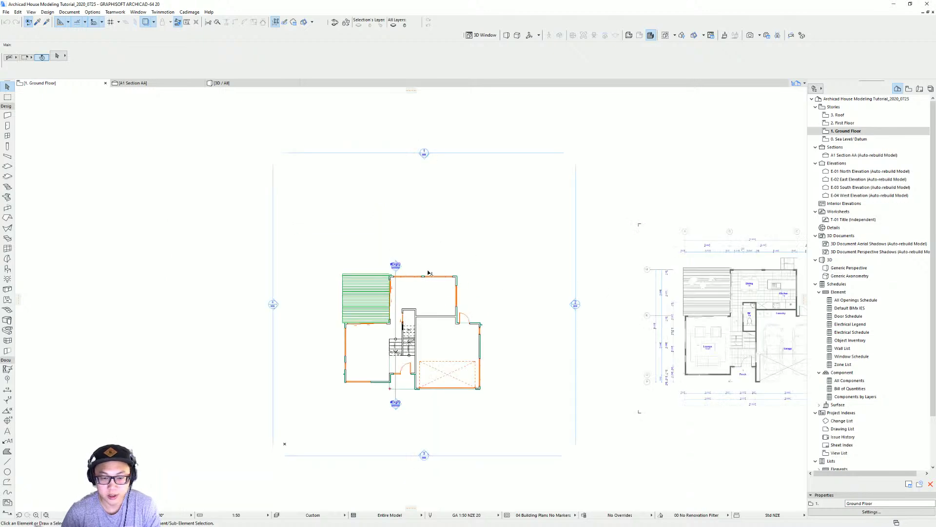
pyautogui.click(396, 266)
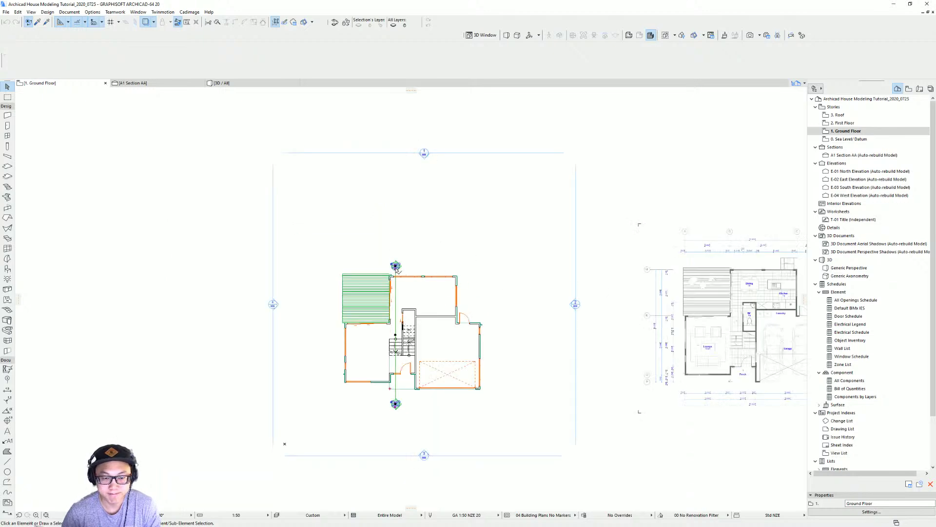
pyautogui.click(235, 265)
pyautogui.click(306, 313)
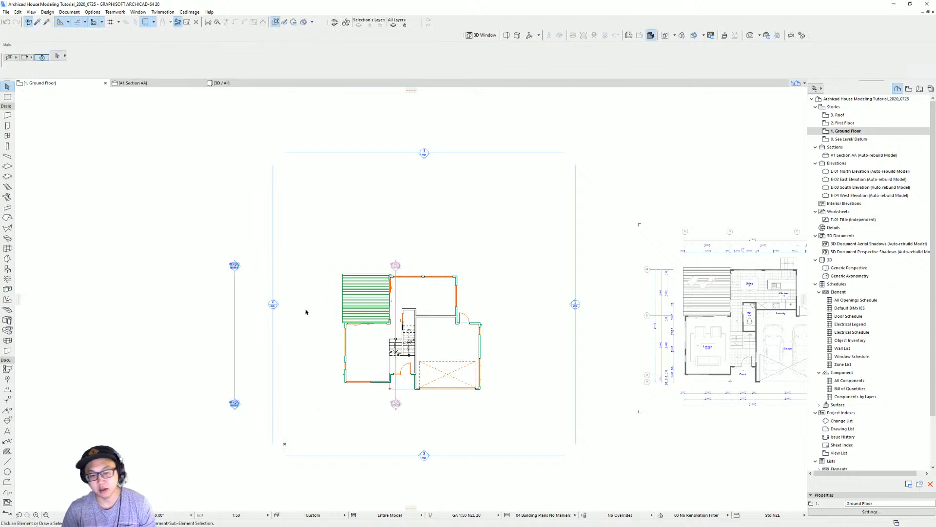
# Step: Draw a rotated rectangular fill of about 220 m² around the house and deck on the ground floor plan
pyautogui.scroll(2, 446, 312)
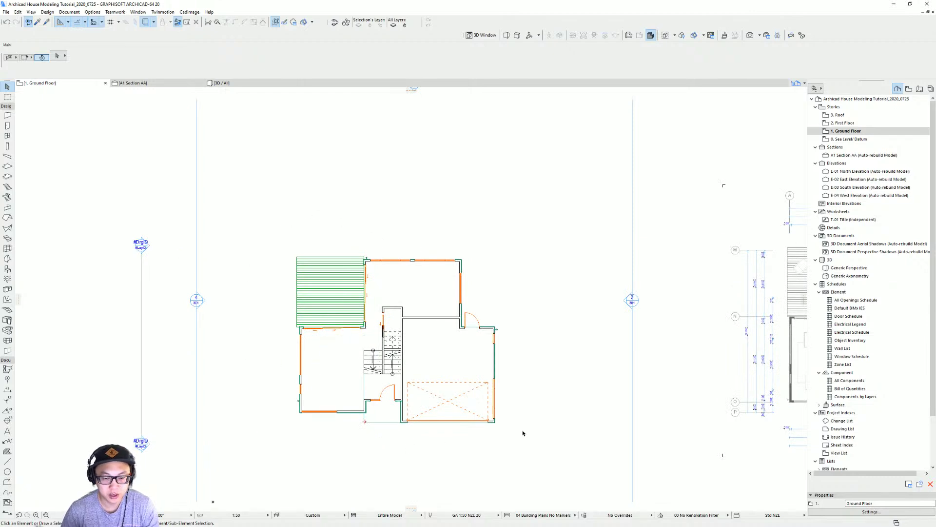
pyautogui.click(7, 452)
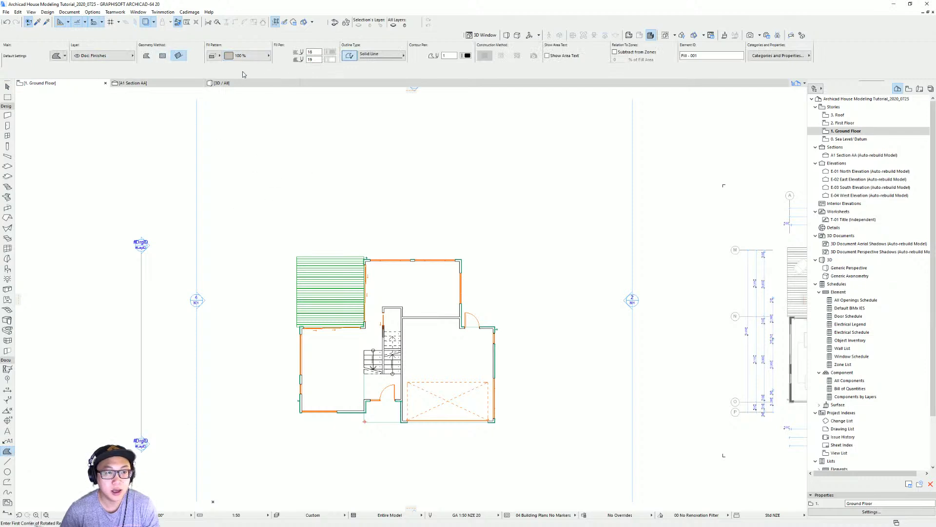
pyautogui.scroll(2, 319, 244)
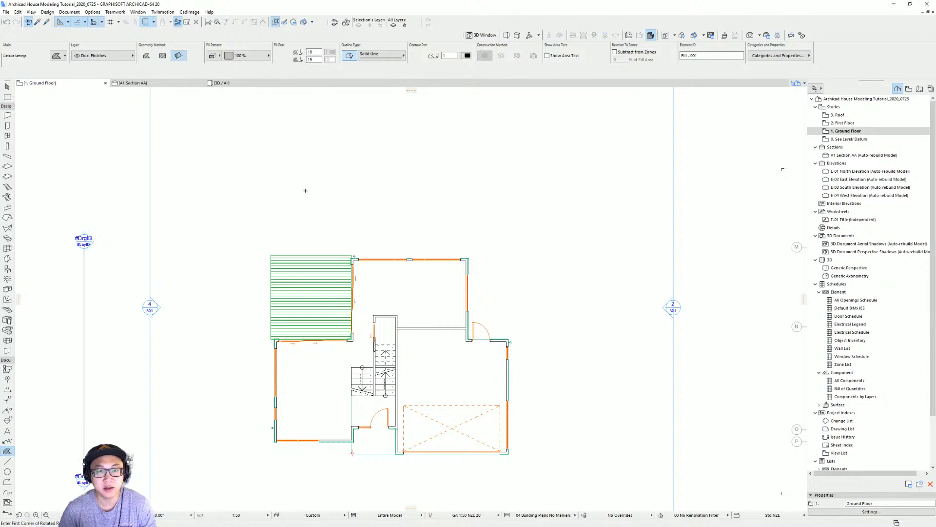
pyautogui.click(232, 233)
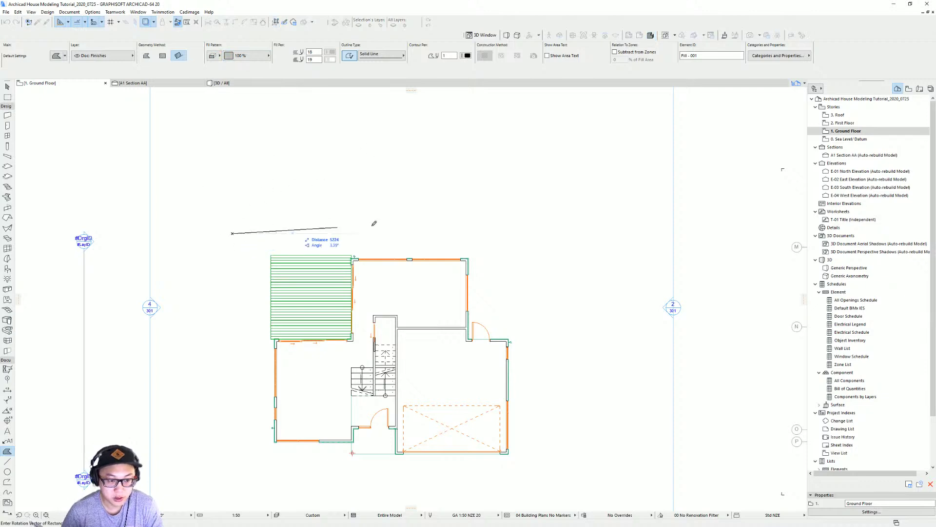
pyautogui.click(598, 233)
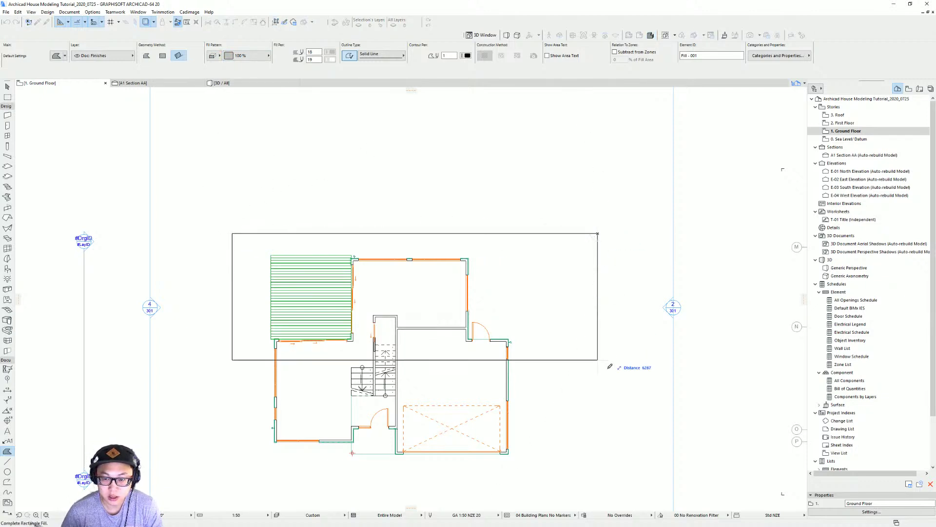
pyautogui.click(596, 478)
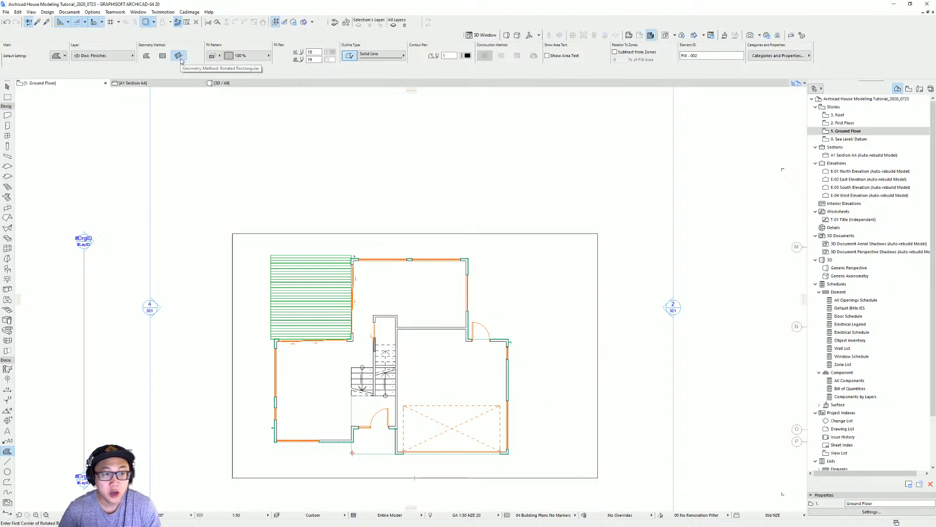
# Step: Select the rectangular fill around the house and turn on its area text
pyautogui.moveTo(383, 136); pyautogui.dragTo(327, 122, button='middle')
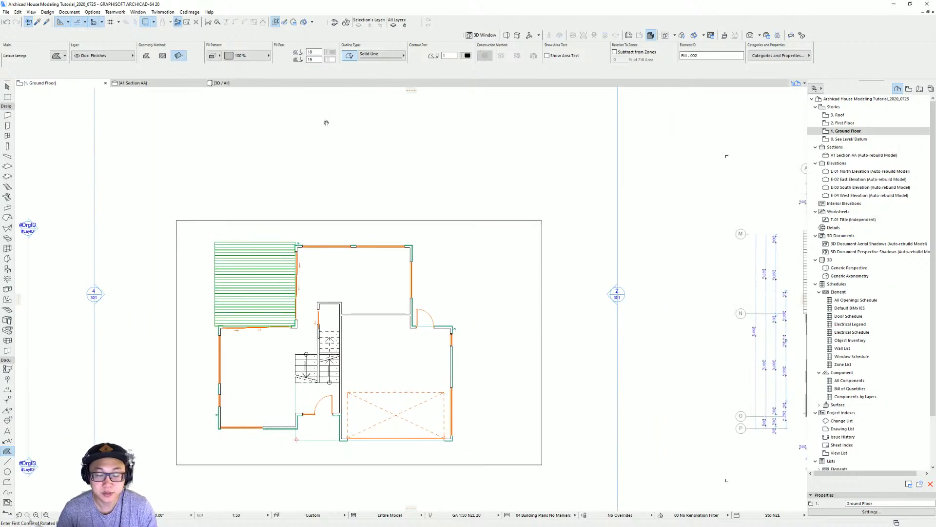
pyautogui.press('Escape')
pyautogui.click(527, 240)
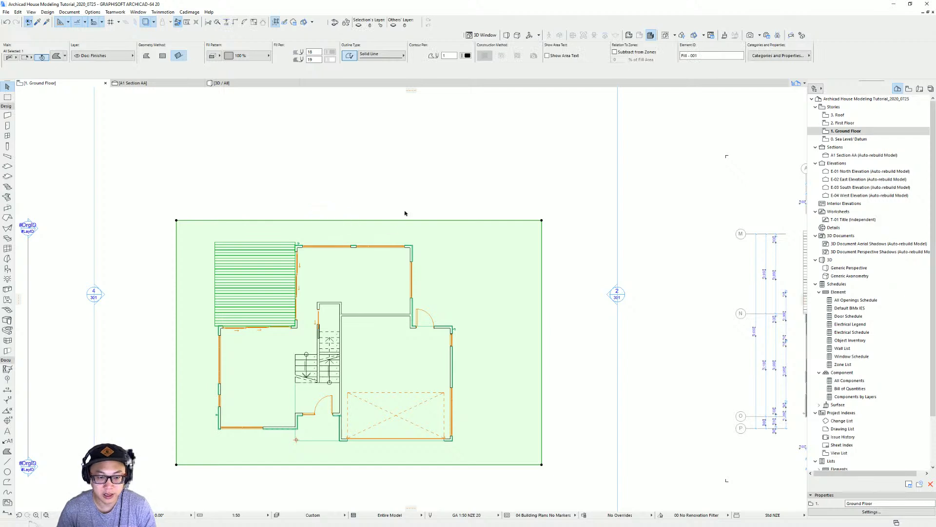
pyautogui.click(561, 55)
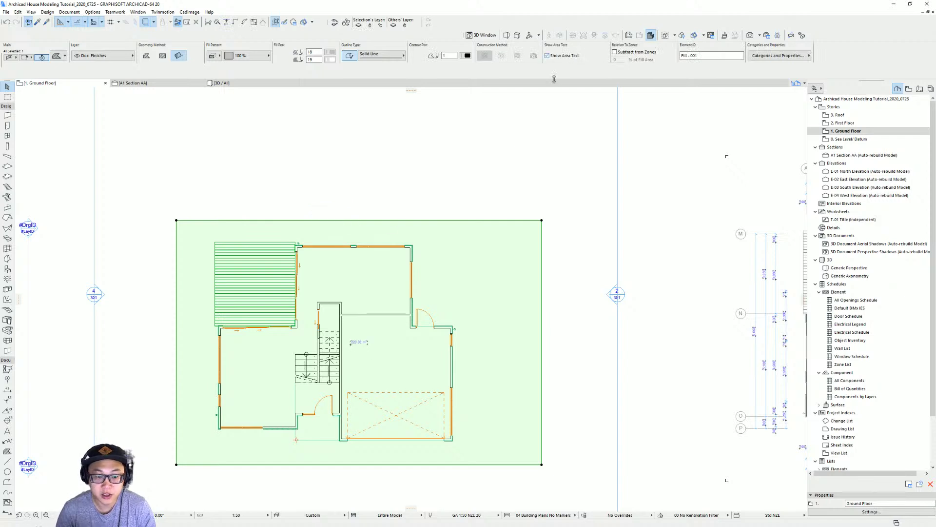
# Step: Move the fill's area text out of the garage to the empty space northeast of the house
pyautogui.scroll(3, 372, 364)
pyautogui.click(365, 312)
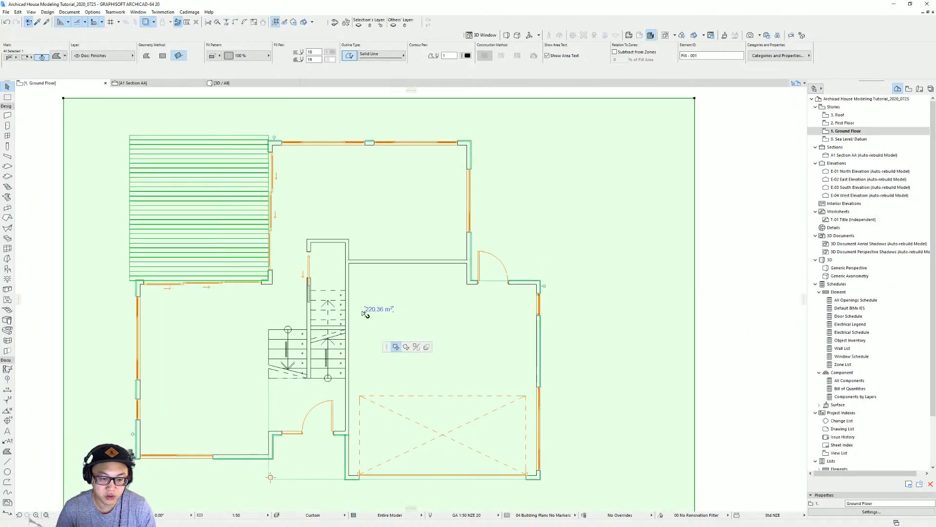
pyautogui.press('Escape')
pyautogui.click(364, 312)
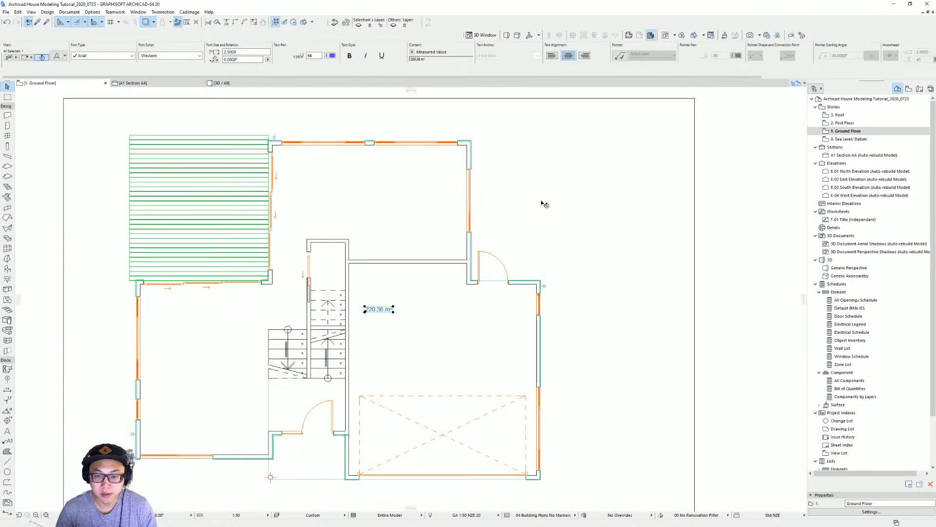
pyautogui.click(365, 312)
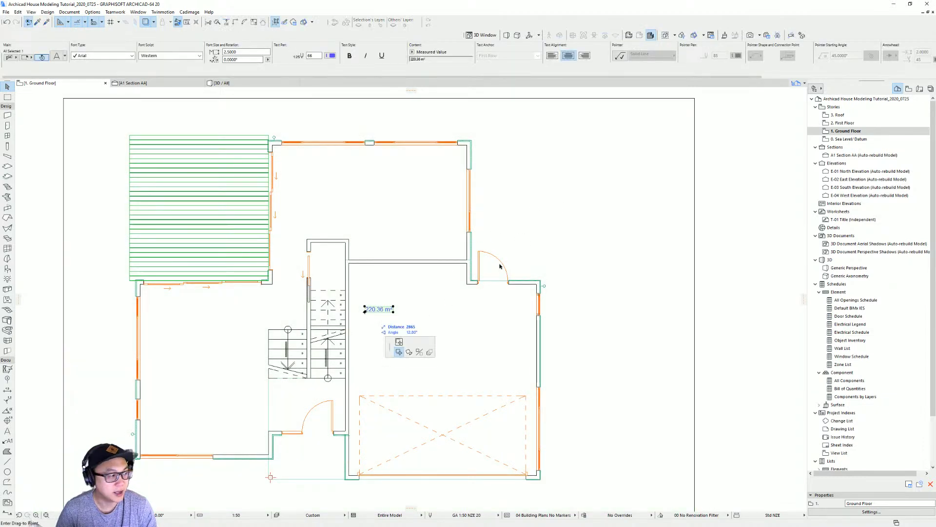
pyautogui.click(575, 202)
pyautogui.scroll(-2, 580, 238)
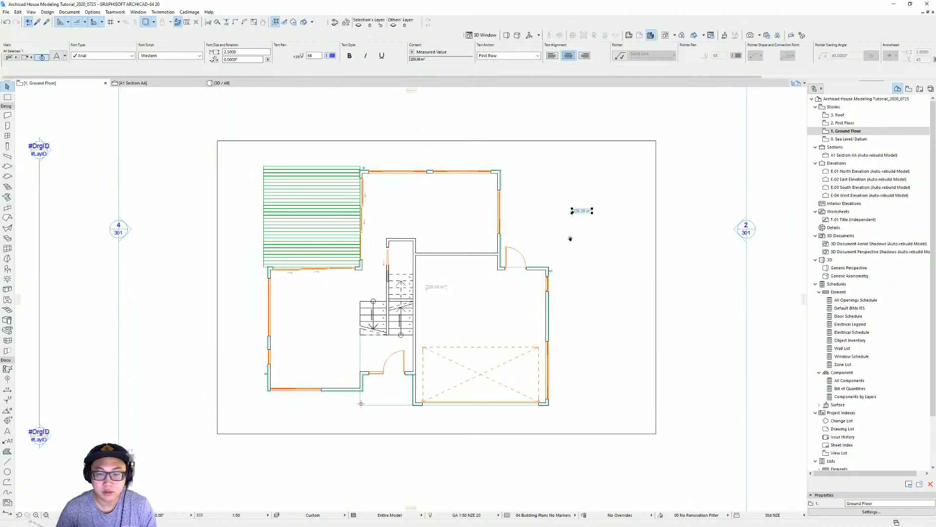
pyautogui.moveTo(650, 265); pyautogui.dragTo(638, 277, button='middle')
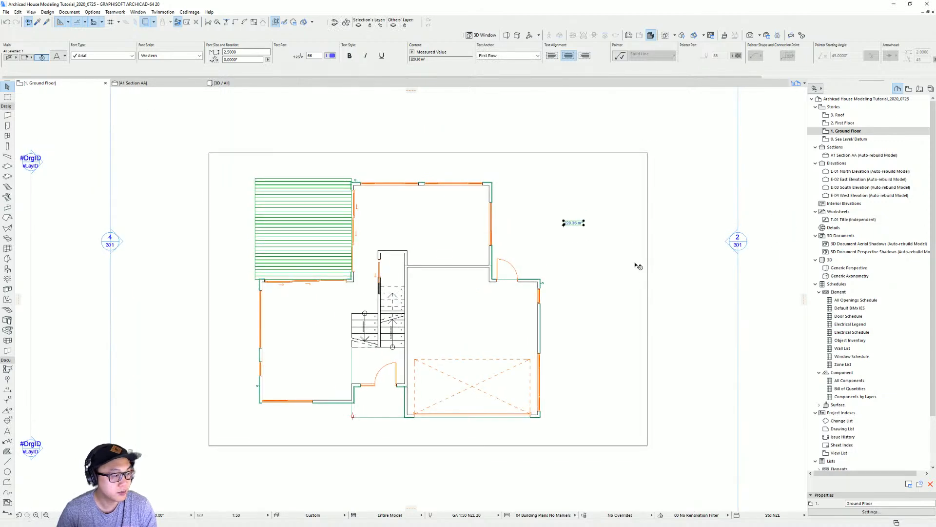
# Step: Select the rectangular fill around the house and offset its east edge inward to the outer face of the garage's east wall
pyautogui.click(647, 235)
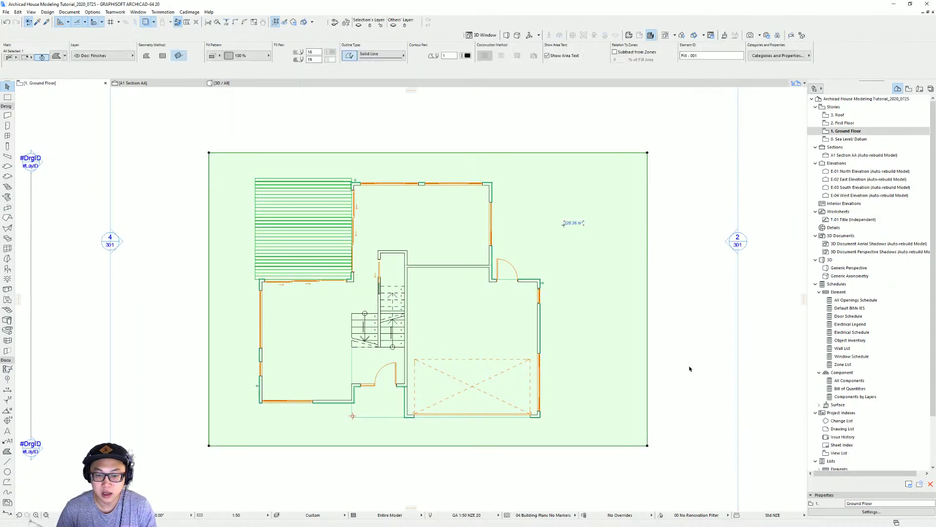
pyautogui.moveTo(663, 207); pyautogui.dragTo(659, 226, button='middle')
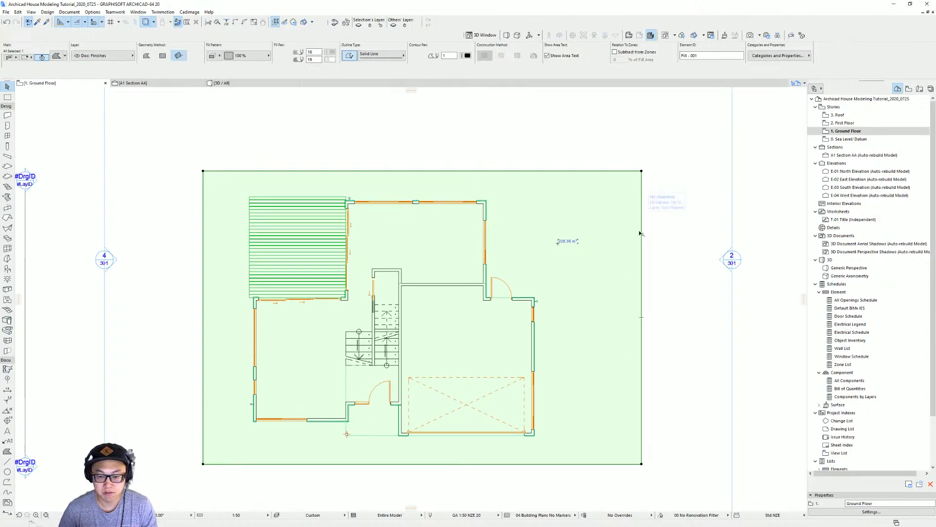
pyautogui.click(642, 259)
pyautogui.click(690, 292)
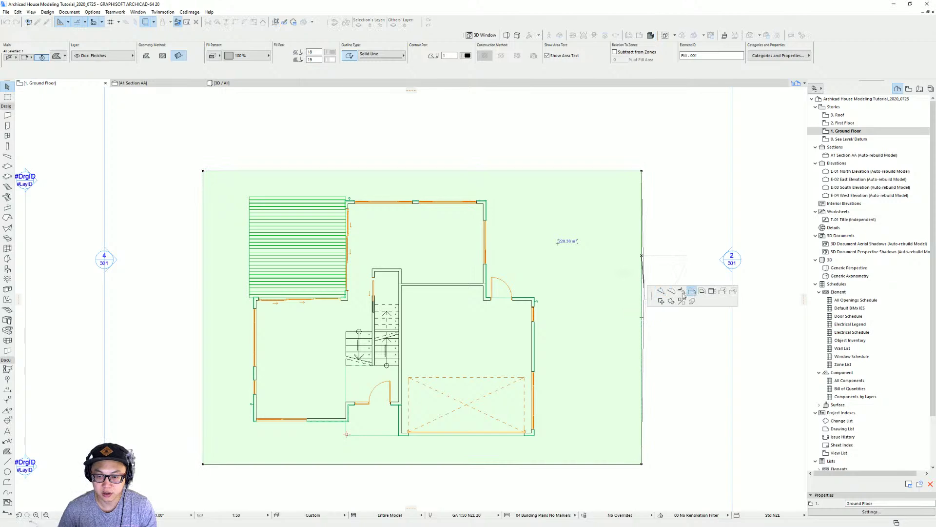
pyautogui.scroll(3, 537, 295)
pyautogui.scroll(3, 512, 298)
pyautogui.click(483, 286)
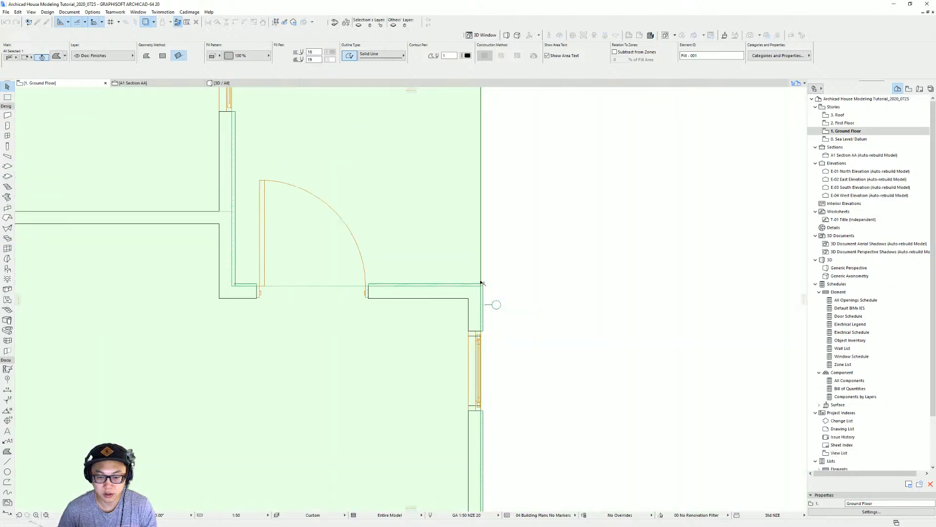
pyautogui.click(482, 280)
pyautogui.scroll(-5, 551, 263)
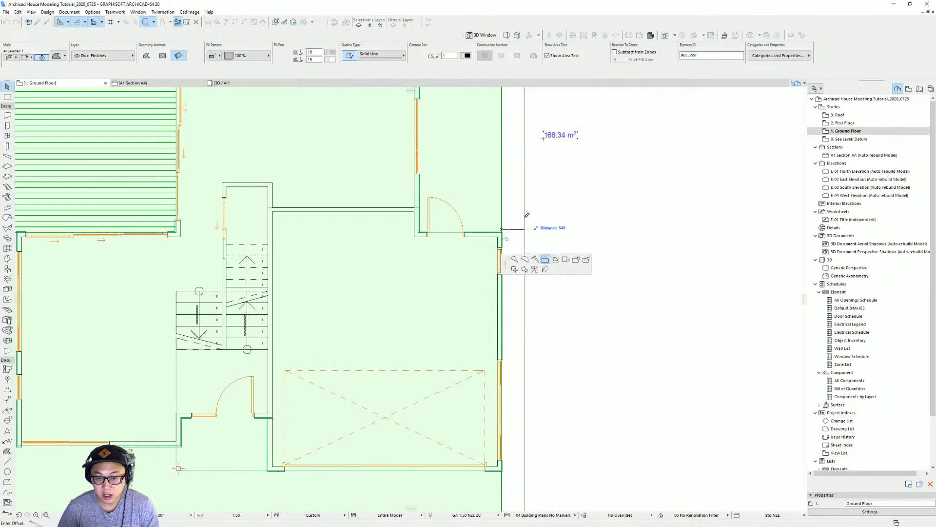
pyautogui.click(510, 229)
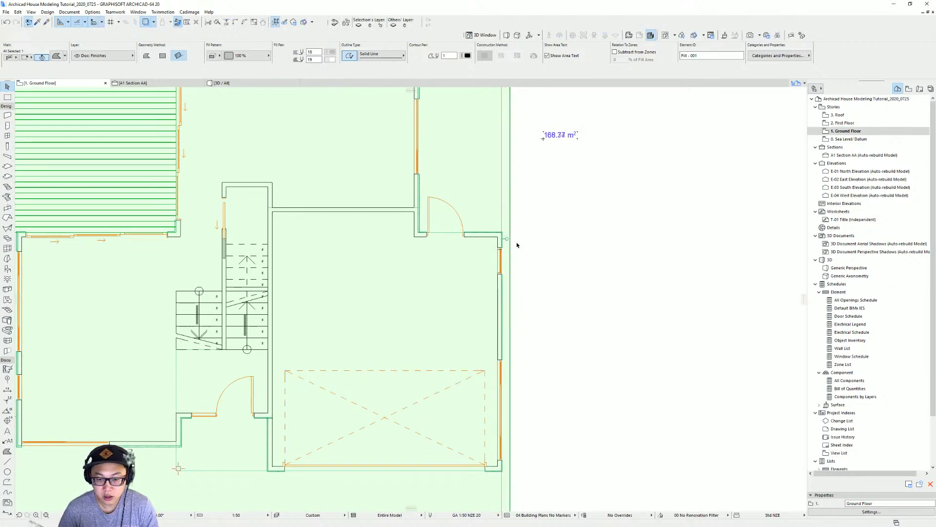
pyautogui.hotkey('ctrl', 'z')
# Step: Offset the fill's east edge 2000 mm outward from the garage wall
pyautogui.click(502, 213)
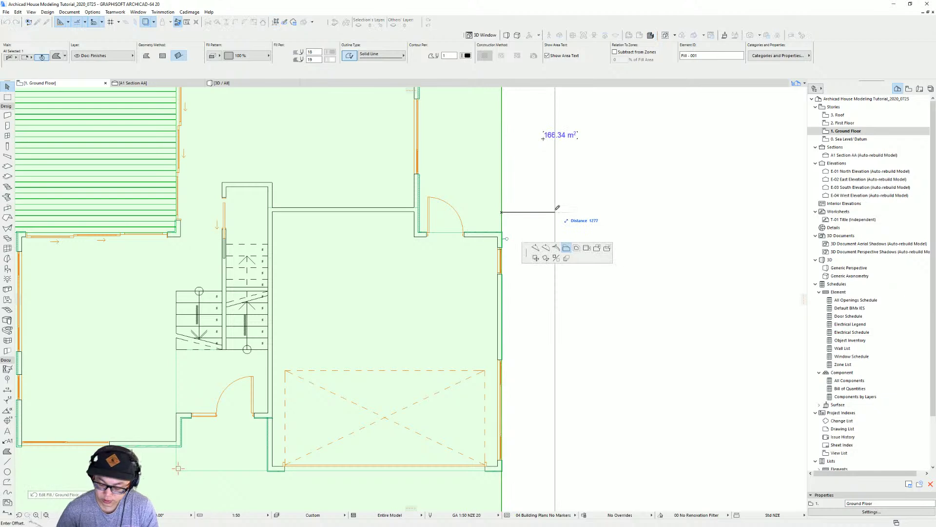
pyautogui.write('2000')
pyautogui.press('Return')
# Step: Align the fill's west edge with the outer face of the house's west wall and offset it 2000 mm outward
pyautogui.scroll(-4, 526, 211)
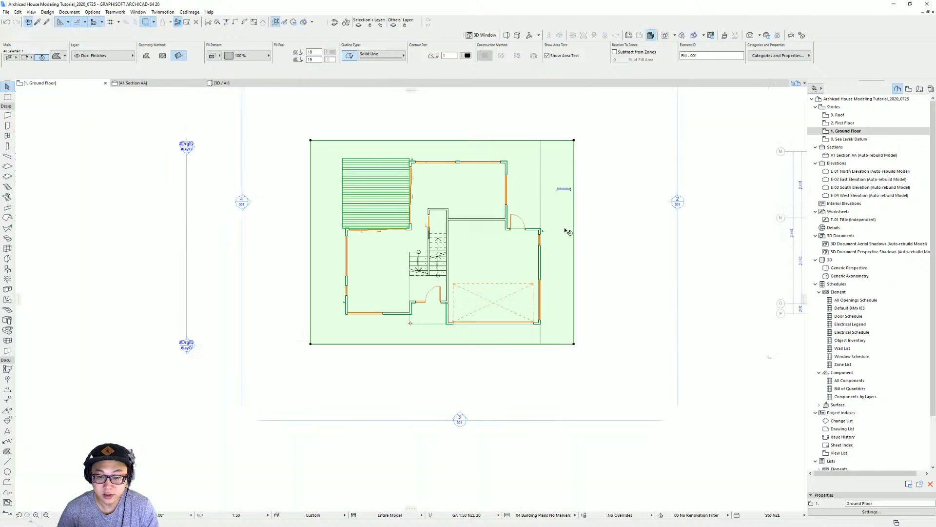
pyautogui.scroll(3, 360, 323)
pyautogui.click(340, 310)
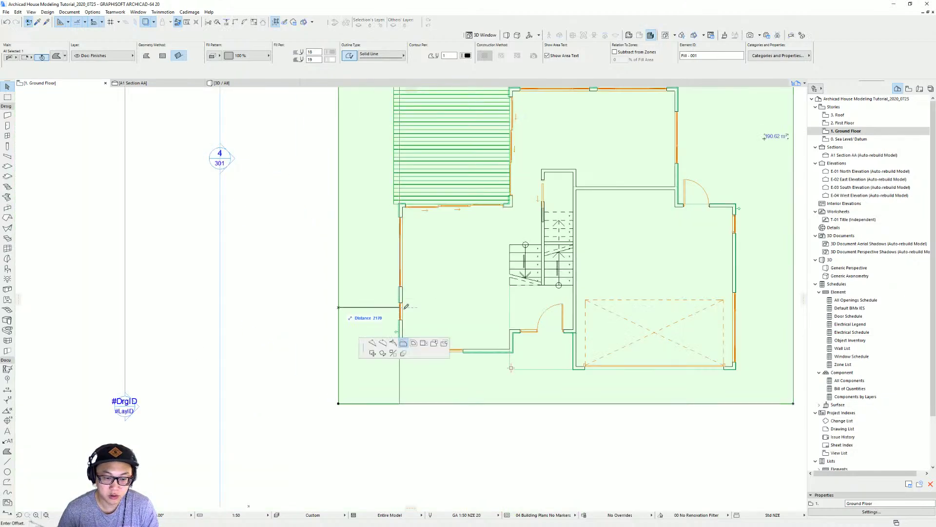
pyautogui.scroll(3, 380, 341)
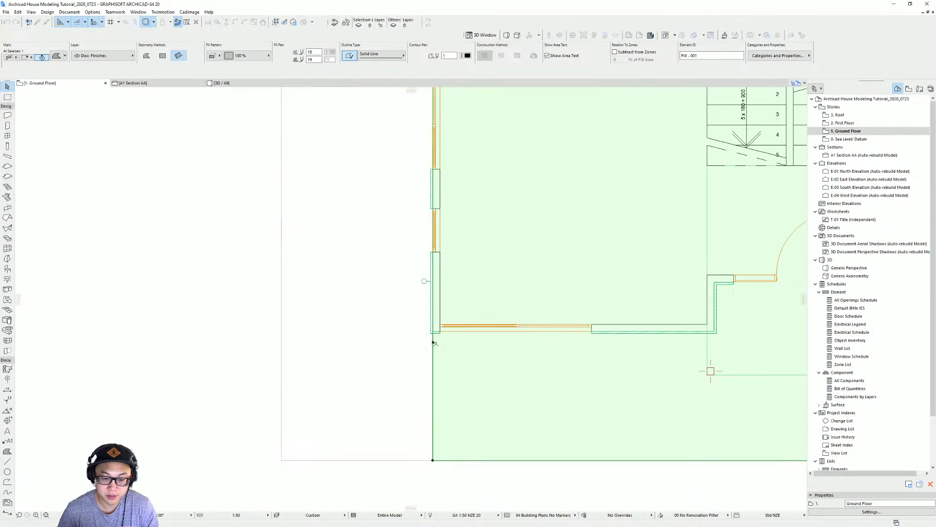
pyautogui.write('2')
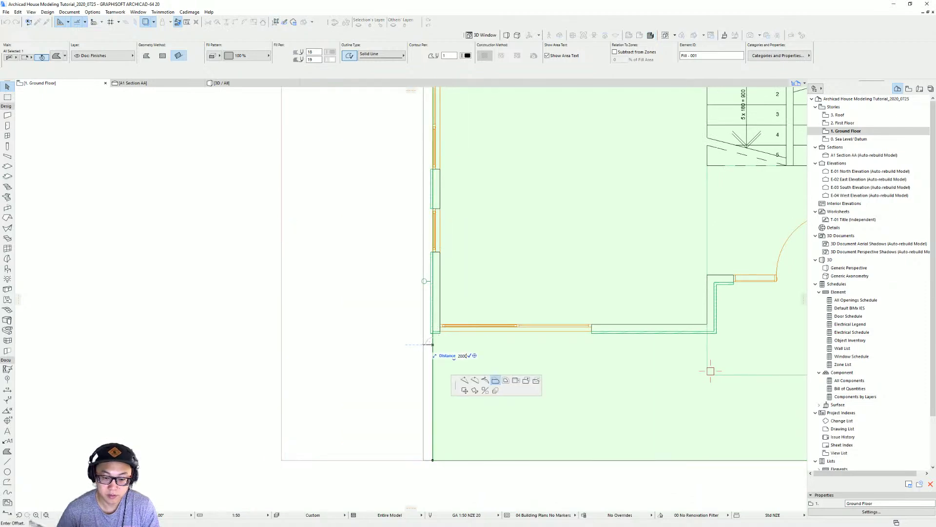
pyautogui.write('000')
pyautogui.press('Return')
# Step: Align the fill's south edge with the outer face of the garage's front wall and offset it 2000 mm outward
pyautogui.scroll(-3, 410, 349)
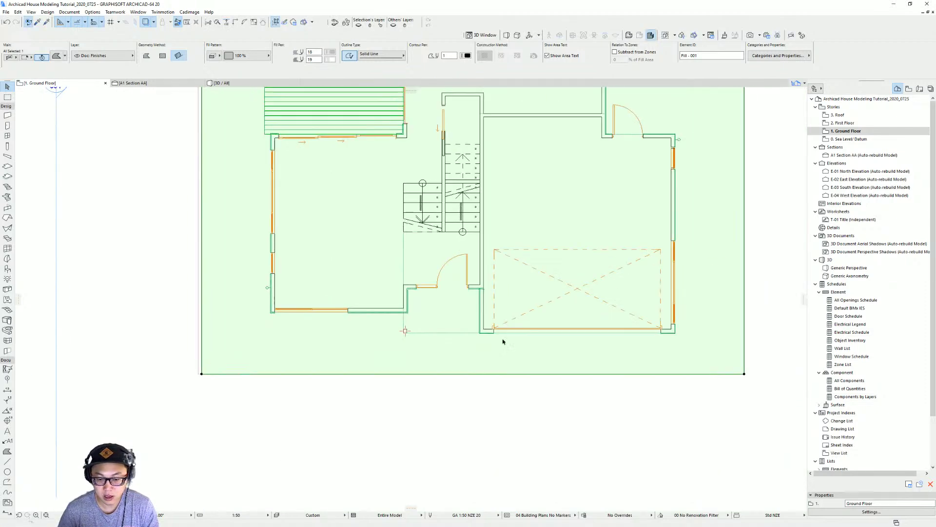
pyautogui.click(478, 374)
pyautogui.scroll(3, 484, 356)
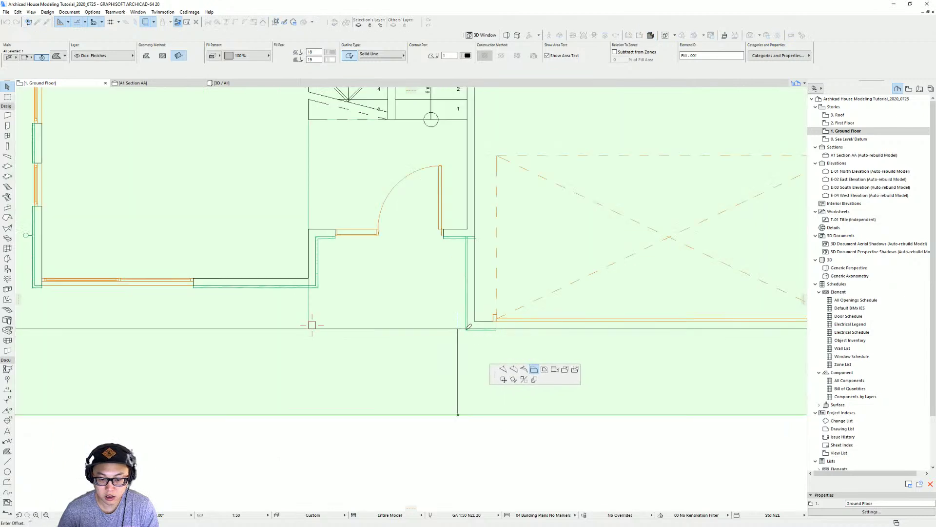
pyautogui.click(469, 326)
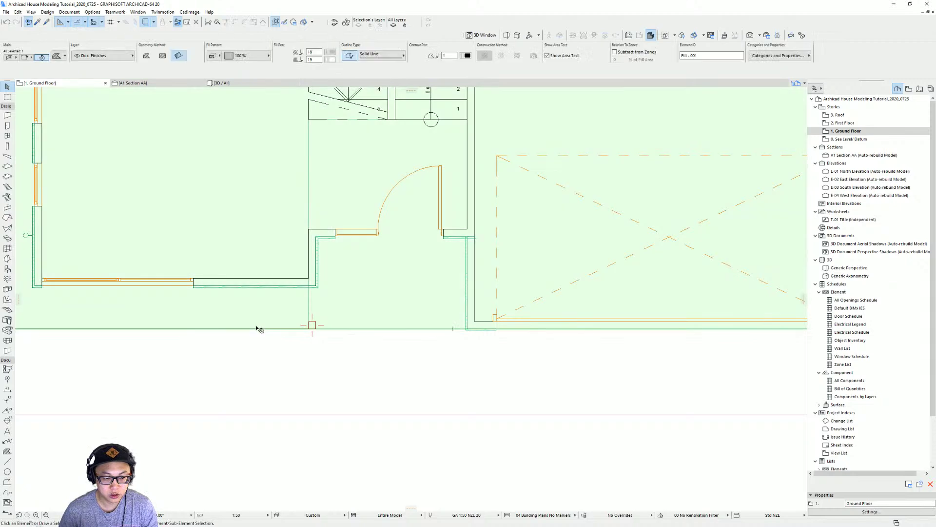
pyautogui.click(257, 328)
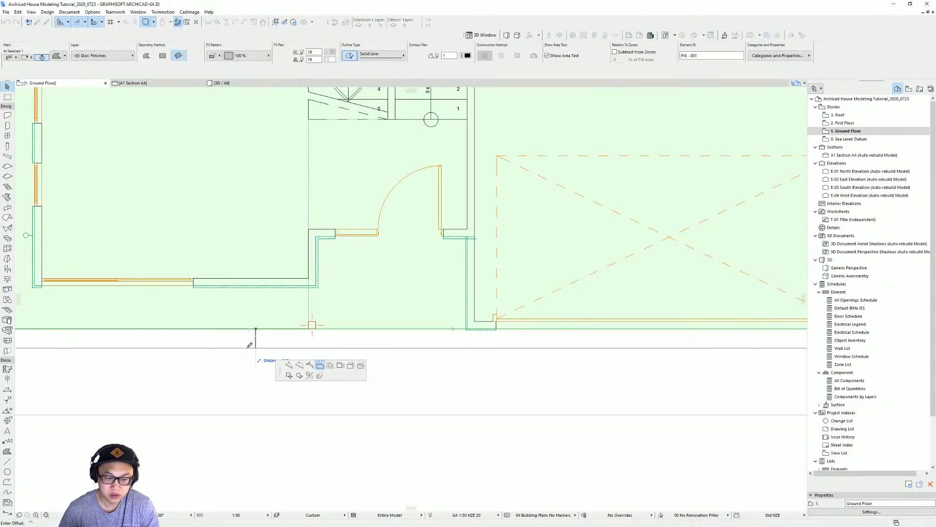
pyautogui.write('200')
pyautogui.press('Return')
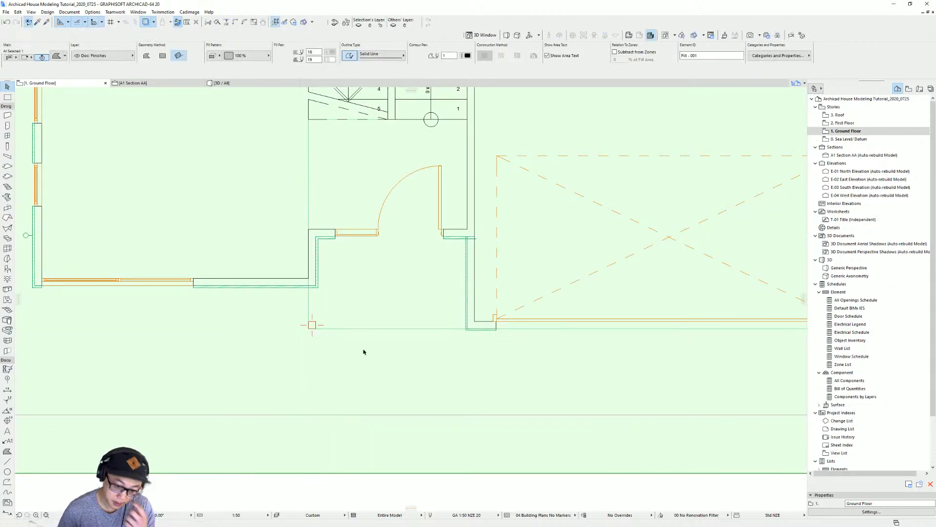
# Step: Align the fill's north edge with the outer face of the house's north wall and offset it 1000 mm outward
pyautogui.scroll(-3, 359, 456)
pyautogui.click(513, 148)
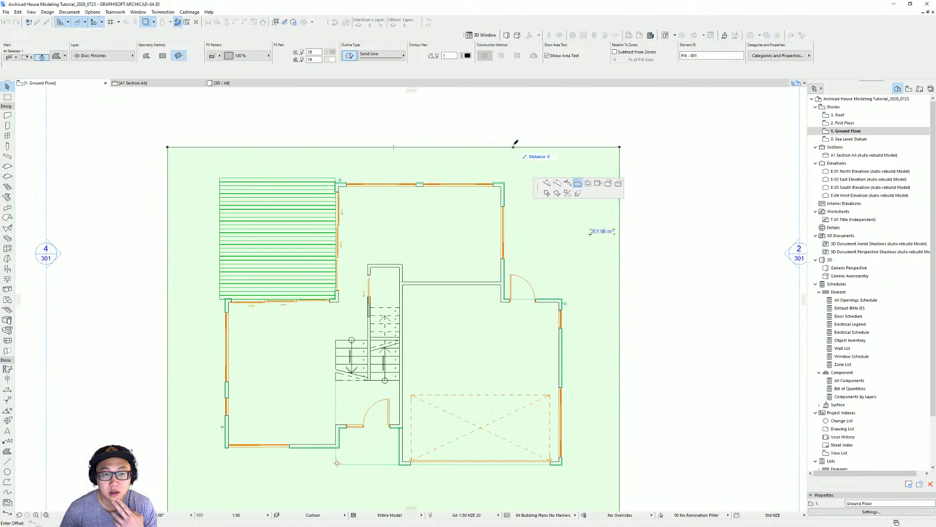
pyautogui.click(504, 183)
pyautogui.click(533, 183)
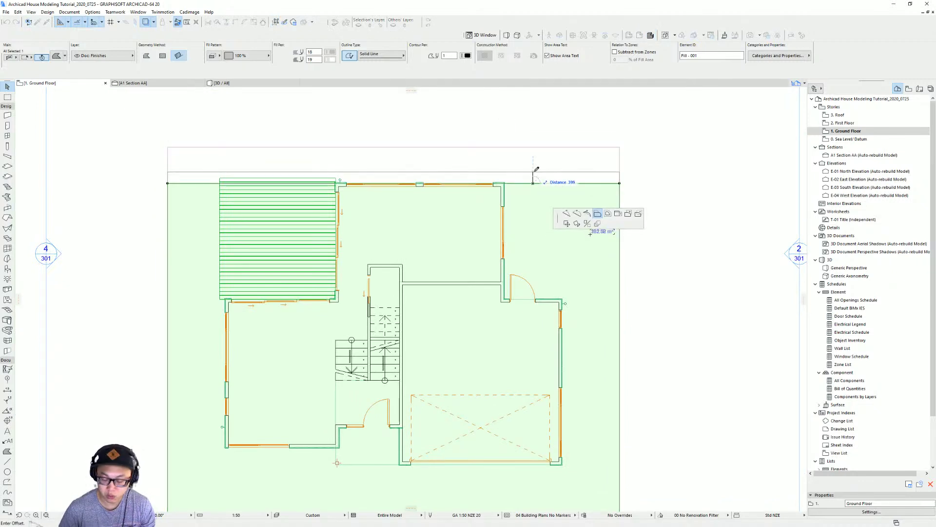
pyautogui.write('1000')
pyautogui.press('Return')
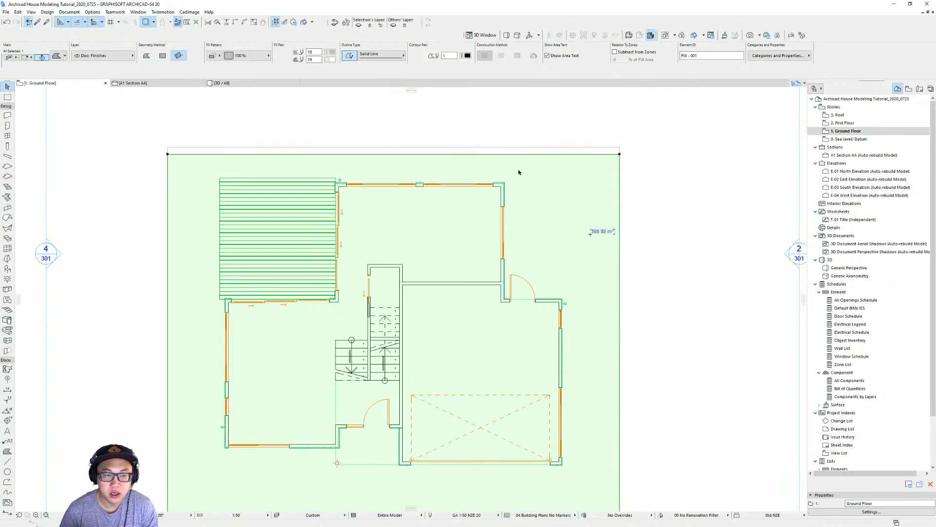
pyautogui.press('Escape')
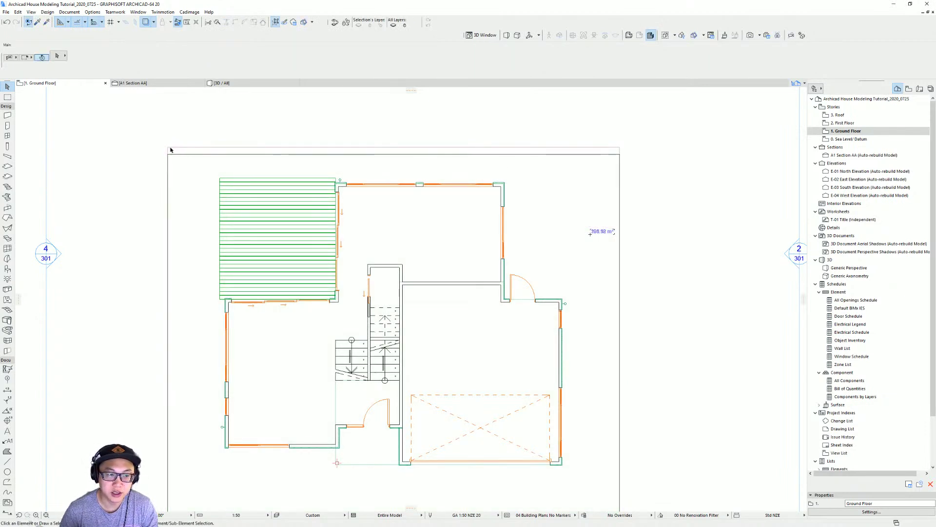
# Step: Select the rectangular fill and offset its east edge 1000 mm inward, toward the garage wall
pyautogui.scroll(-2, 432, 153)
pyautogui.scroll(-2, 507, 271)
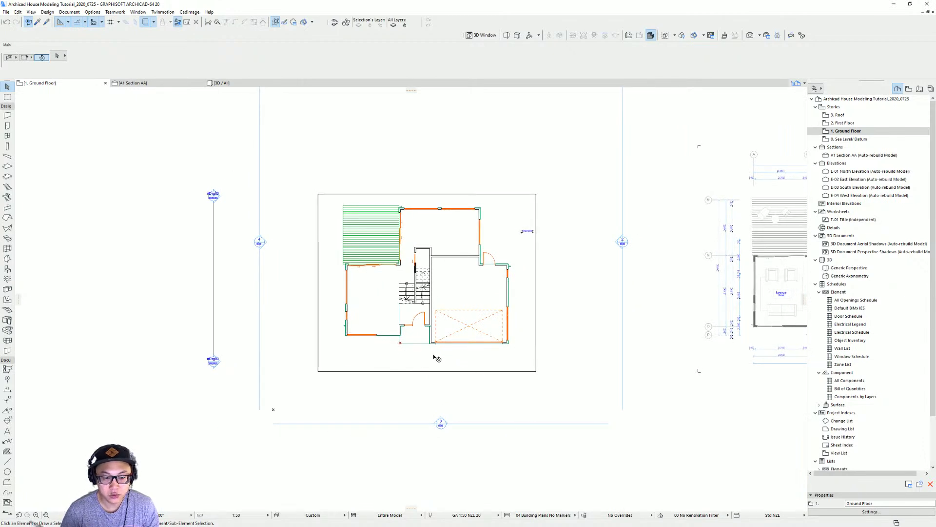
pyautogui.click(536, 327)
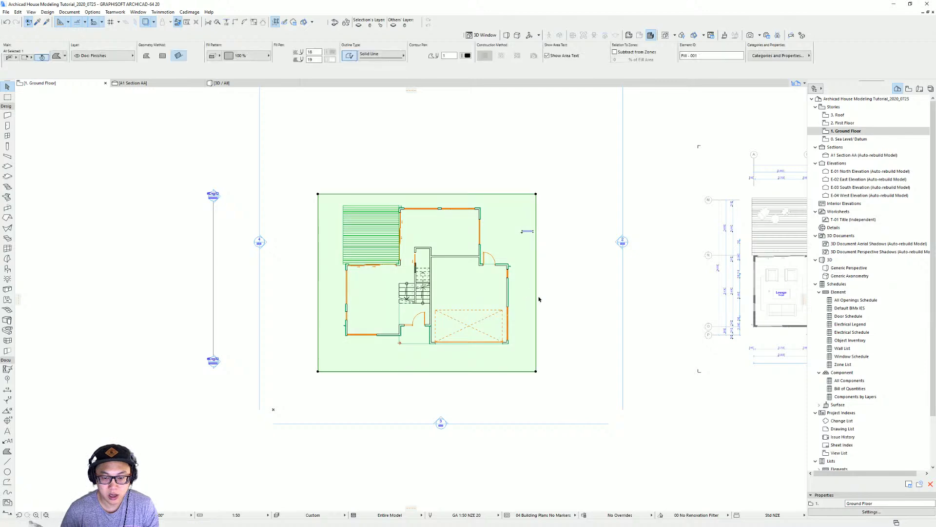
pyautogui.click(536, 291)
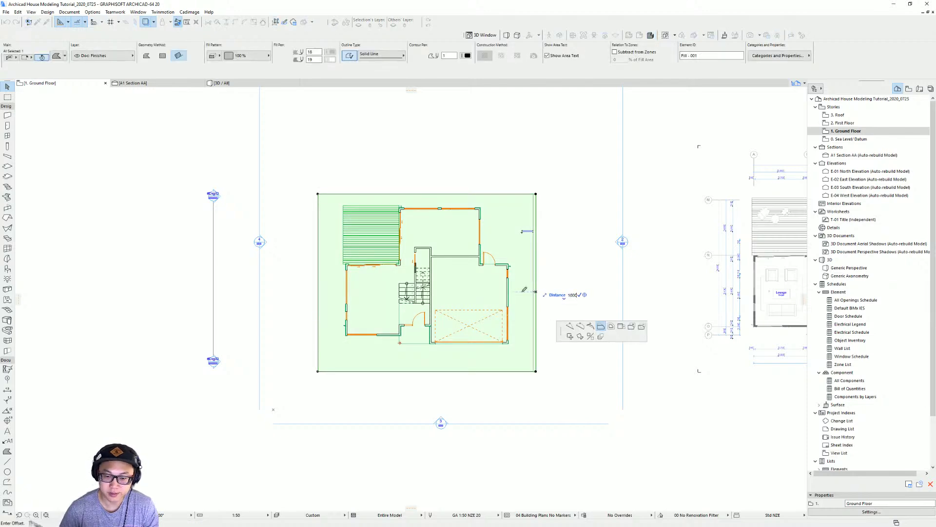
pyautogui.press('Return')
pyautogui.press('Escape')
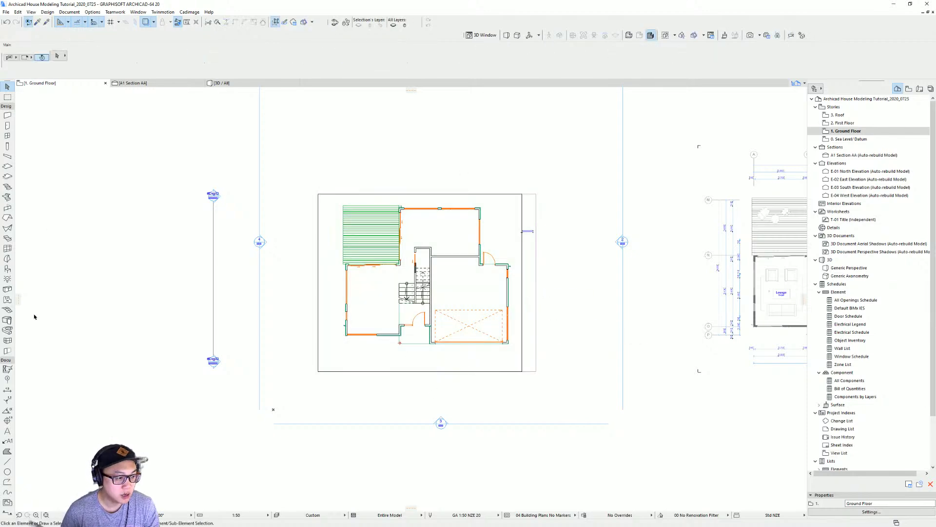
# Step: Draw a rectangular soil mesh around the house with the Mesh tool, following the corners of the fill outline
pyautogui.click(8, 310)
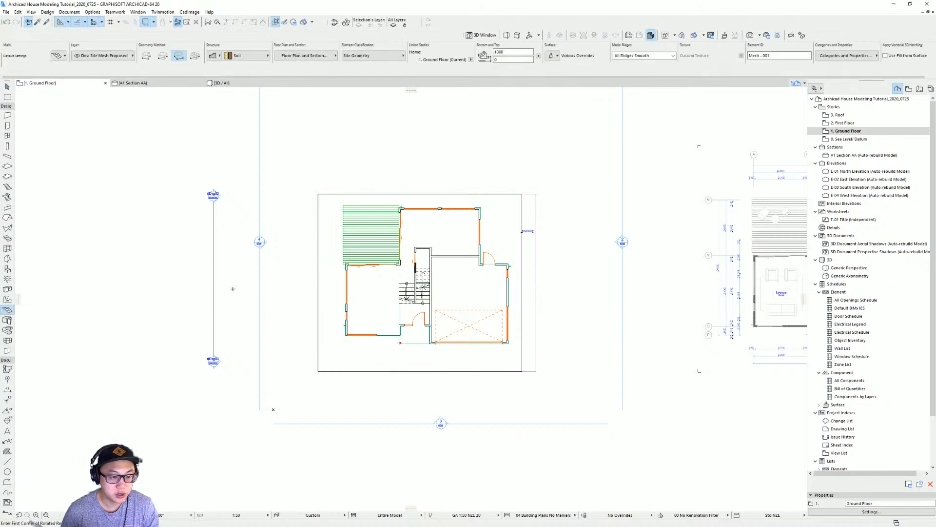
pyautogui.click(318, 193)
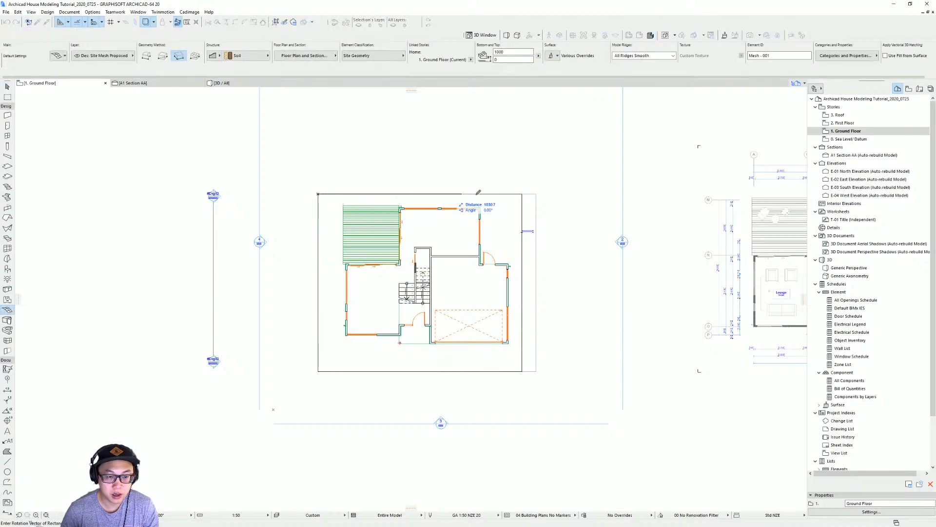
pyautogui.click(522, 194)
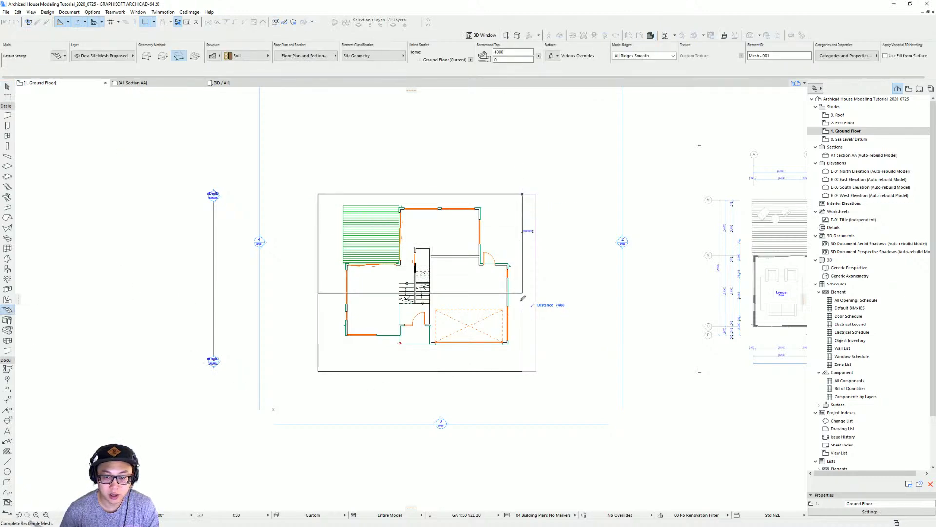
pyautogui.click(521, 371)
pyautogui.moveTo(542, 264)
pyautogui.mouseDown(button='middle')
pyautogui.moveTo(531, 302)
pyautogui.moveTo(544, 301)
pyautogui.mouseUp(button='middle')
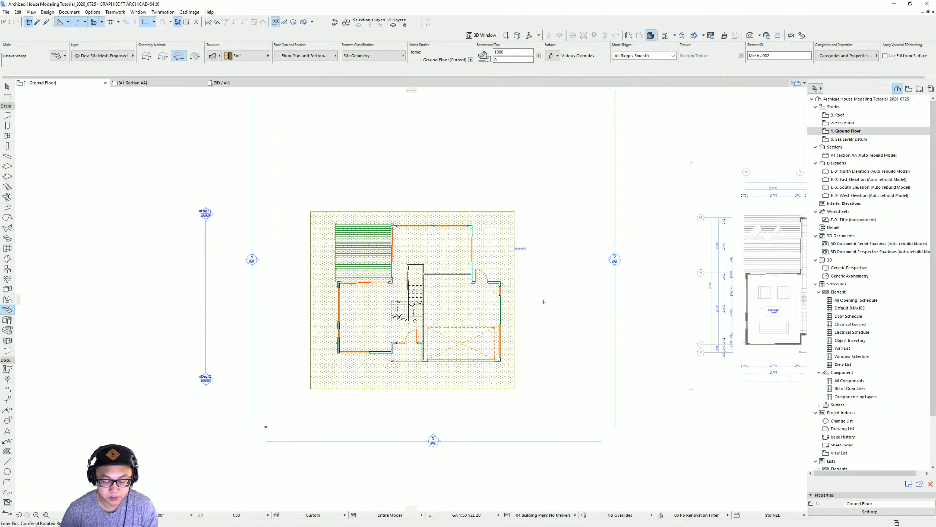
# Step: Open the 3D view and examine the site mesh beneath the house
pyautogui.press('F3')
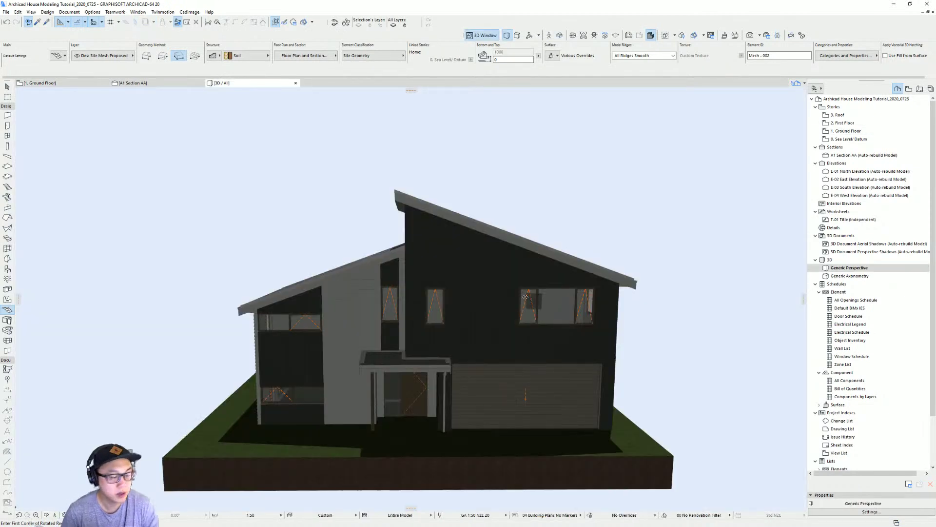
pyautogui.keyDown('shift'); pyautogui.moveTo(512, 317); pyautogui.dragTo(518, 390, button='middle'); pyautogui.keyUp('shift')
pyautogui.keyDown('shift'); pyautogui.click(616, 343); pyautogui.keyUp('shift')
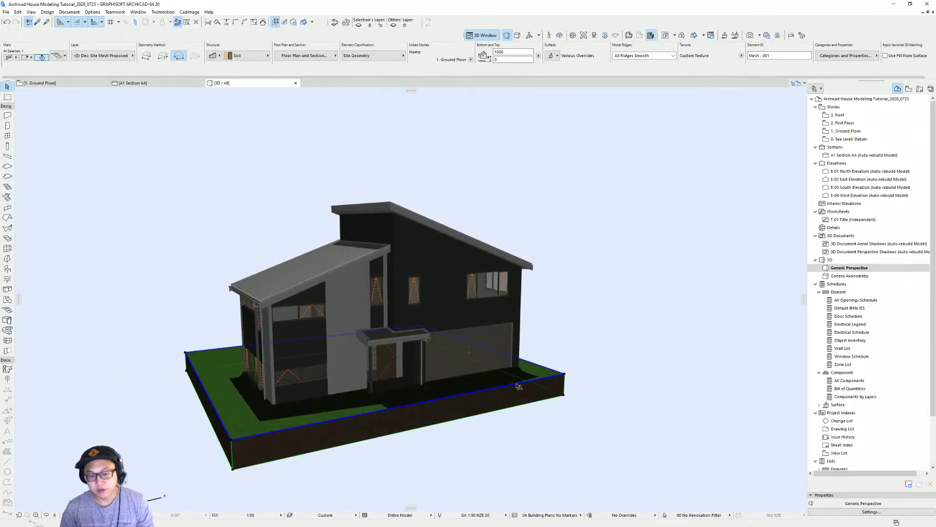
pyautogui.press('Escape')
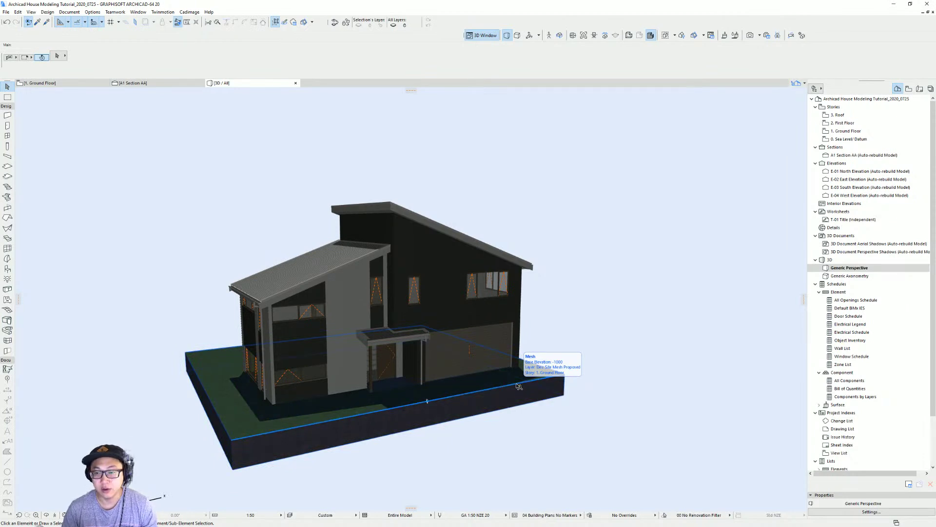
# Step: Return to the ground floor plan and place the rectangular fill in the empty space west of the Section AA line
pyautogui.press('F2')
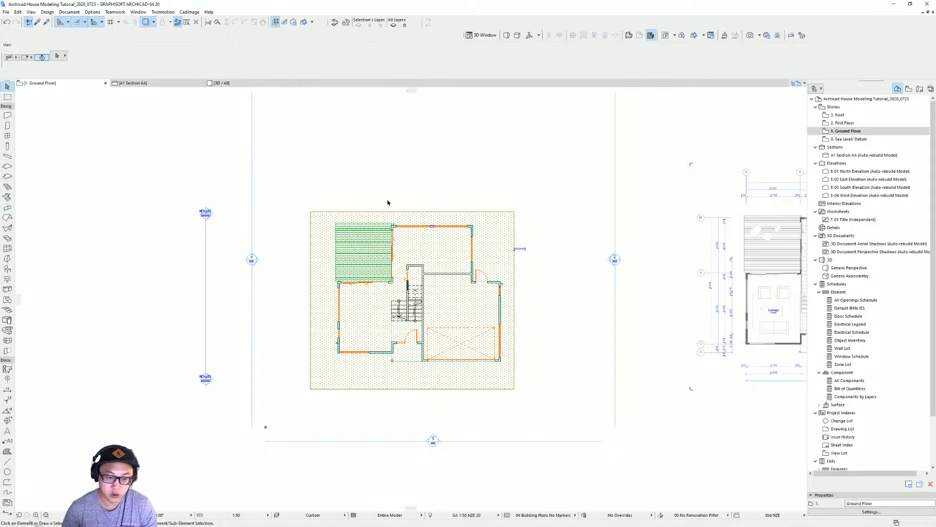
pyautogui.scroll(-3, 456, 366)
pyautogui.scroll(1, 482, 319)
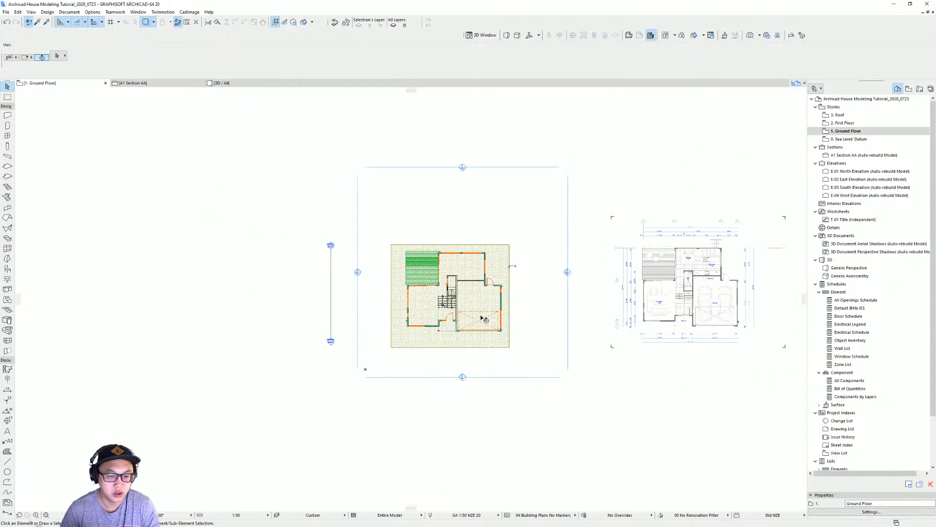
pyautogui.click(504, 347)
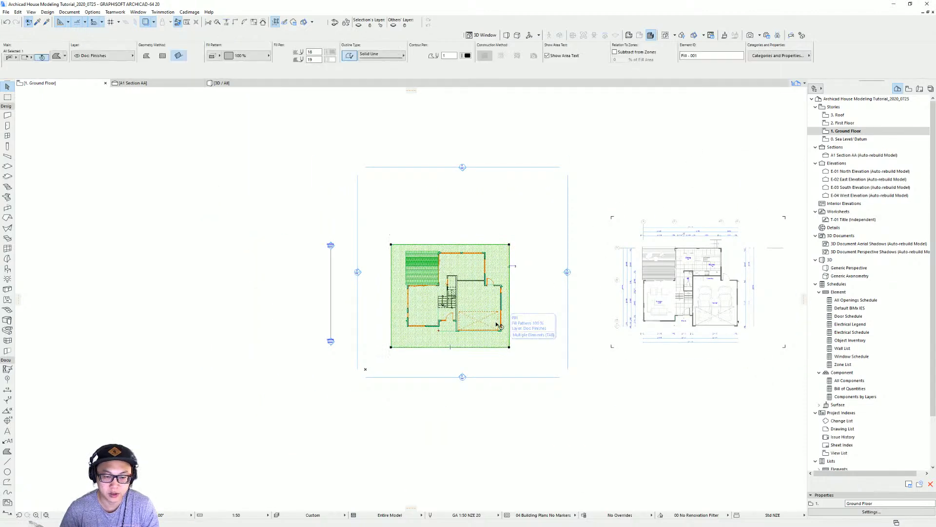
pyautogui.keyDown('ctrl'); pyautogui.moveTo(499, 323); pyautogui.dragTo(231, 323); pyautogui.keyUp('ctrl')
pyautogui.press('Escape')
pyautogui.scroll(2, 49, 325)
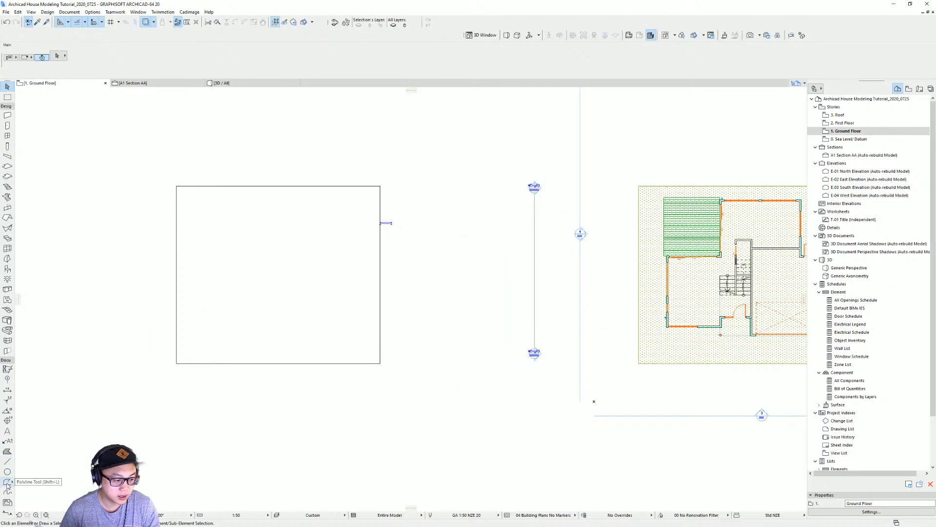
# Step: Draw three freehand contour splines running north to south across the rectangular fill, extending past its edges
pyautogui.click(7, 492)
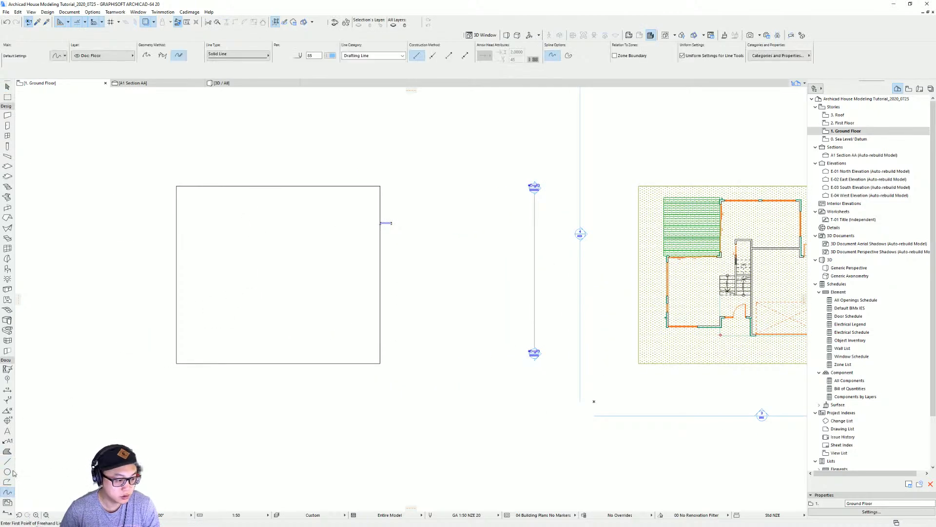
pyautogui.moveTo(207, 177)
pyautogui.mouseDown()
pyautogui.moveTo(206, 261)
pyautogui.moveTo(251, 323)
pyautogui.moveTo(258, 372)
pyautogui.mouseUp()
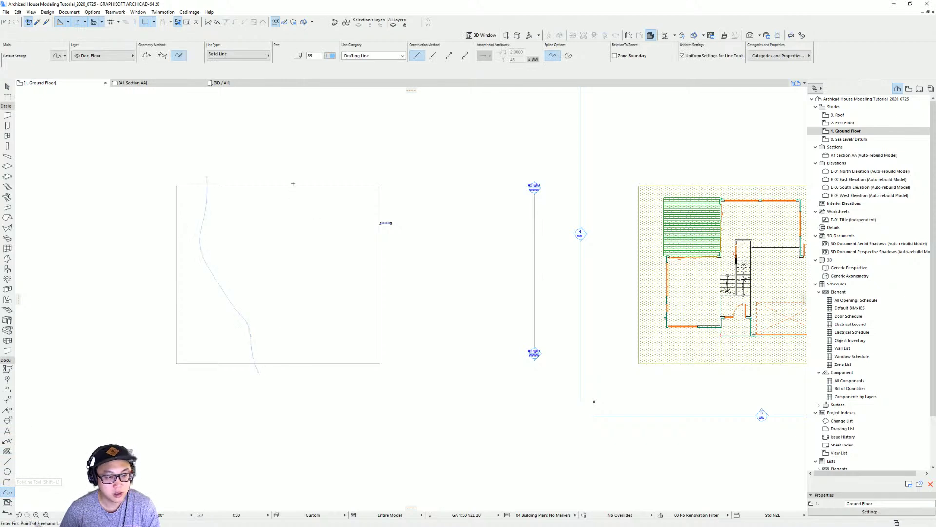
pyautogui.moveTo(261, 179)
pyautogui.mouseDown()
pyautogui.moveTo(329, 369)
pyautogui.moveTo(339, 335)
pyautogui.mouseUp()
pyautogui.moveTo(340, 185); pyautogui.dragTo(404, 335)
pyautogui.press('Escape')
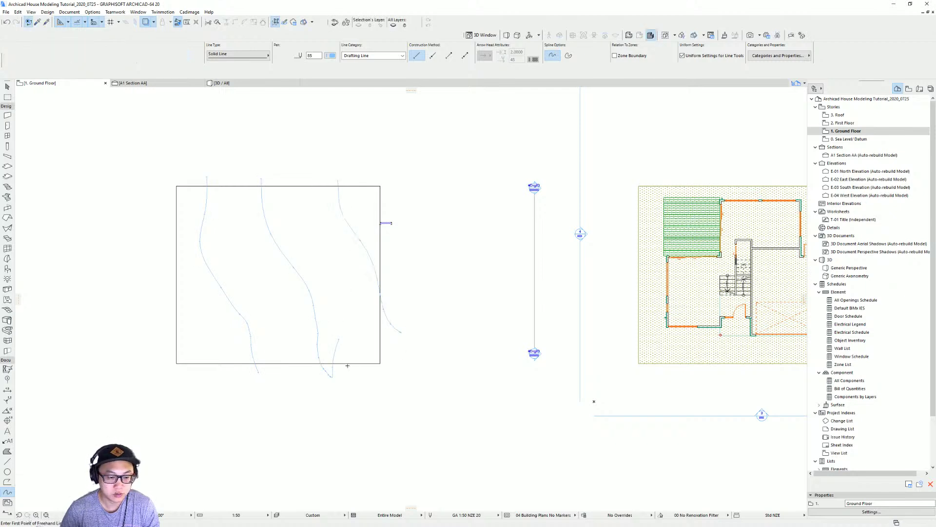
pyautogui.scroll(5, 342, 371)
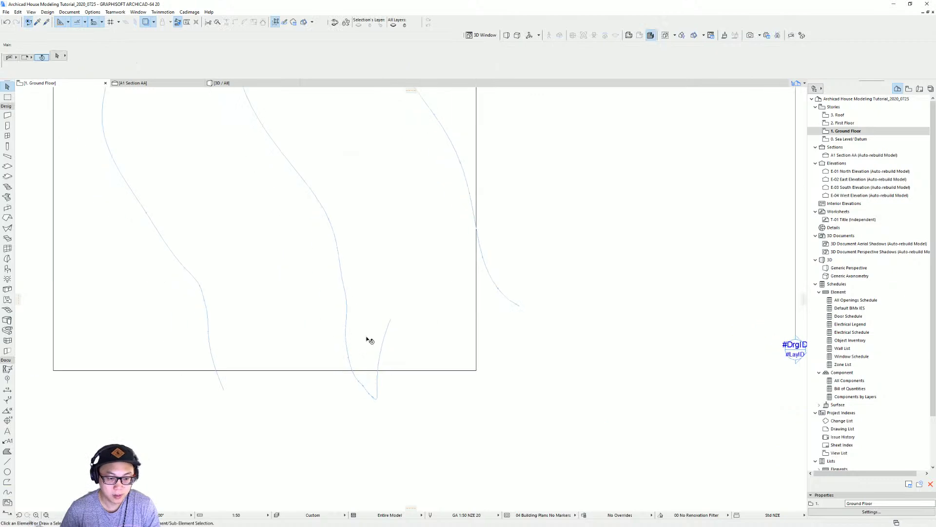
pyautogui.moveTo(398, 206); pyautogui.dragTo(439, 278, button='middle')
pyautogui.click(487, 208)
pyautogui.scroll(-2, 414, 295)
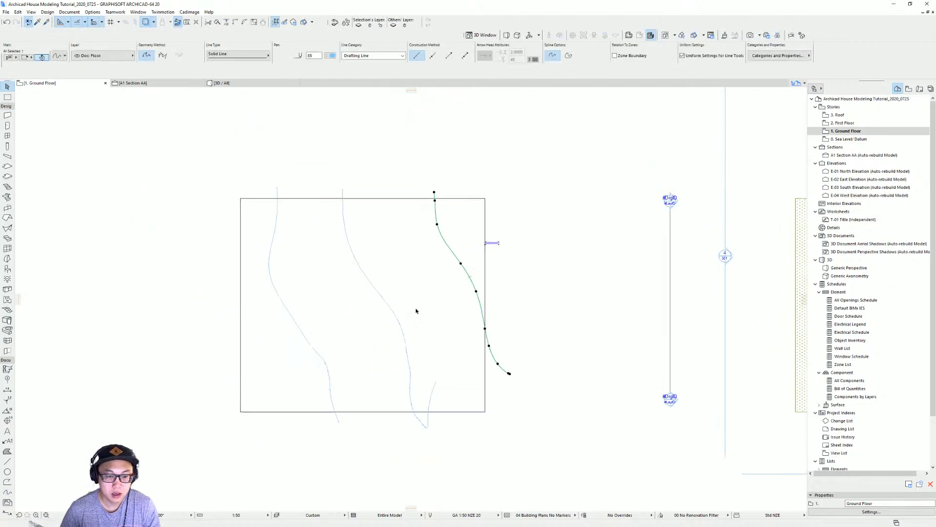
pyautogui.scroll(-2, 454, 390)
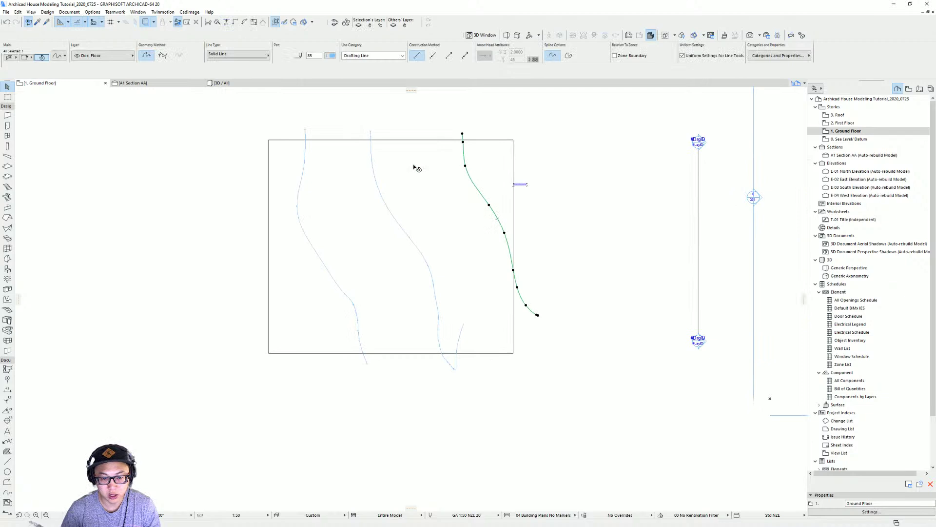
pyautogui.press('Escape')
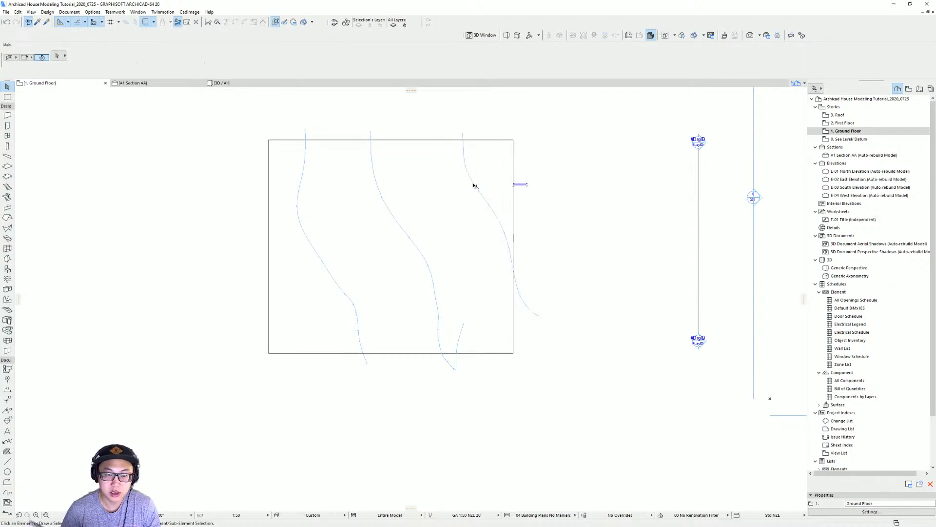
# Step: Draw two more freehand contours with the existing spline's settings, one near the west edge and one between the middle and eastern curves
pyautogui.keyDown('alt'); pyautogui.click(473, 182); pyautogui.keyUp('alt')
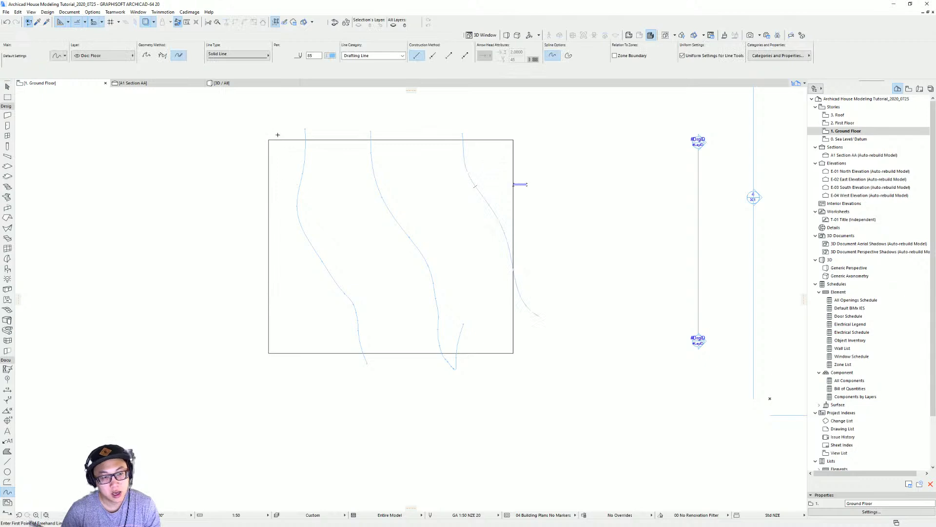
pyautogui.moveTo(277, 135)
pyautogui.mouseDown()
pyautogui.moveTo(280, 204)
pyautogui.moveTo(316, 379)
pyautogui.mouseUp()
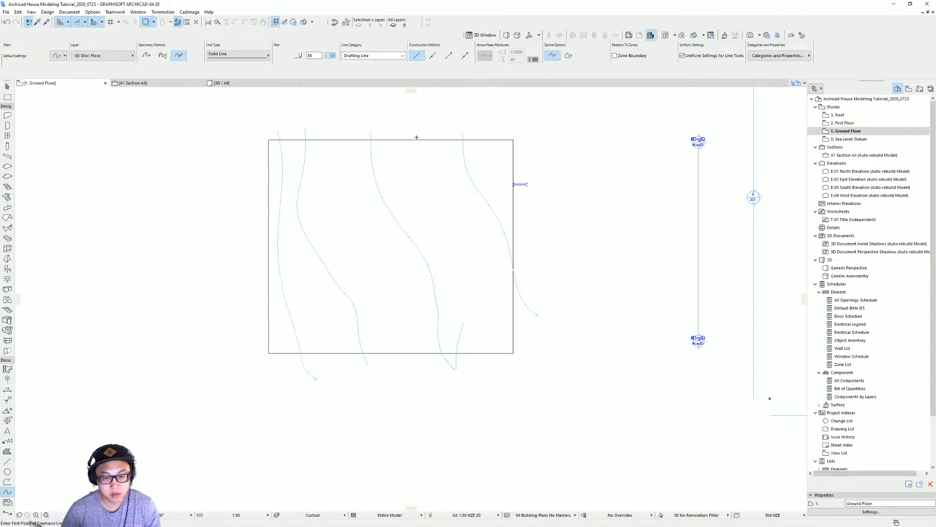
pyautogui.moveTo(417, 137)
pyautogui.mouseDown()
pyautogui.moveTo(490, 314)
pyautogui.moveTo(492, 342)
pyautogui.mouseUp()
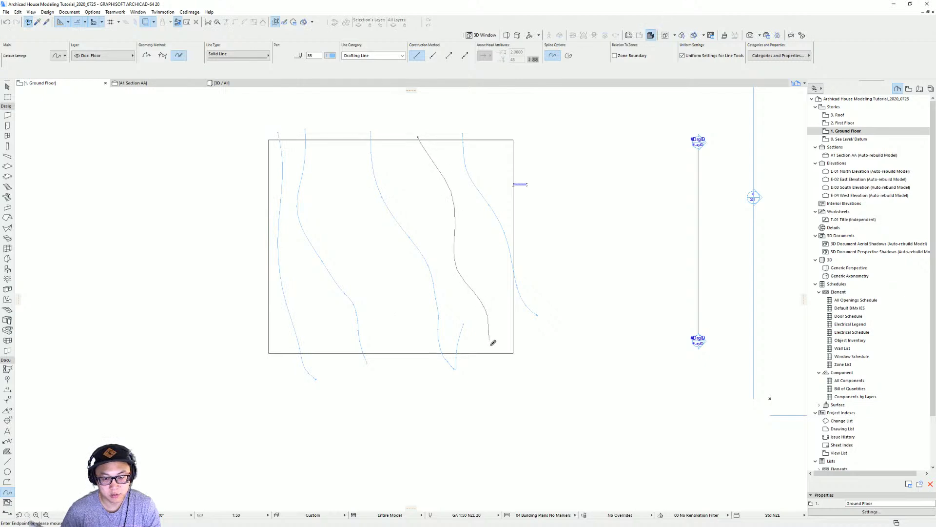
pyautogui.moveTo(433, 172)
pyautogui.mouseDown()
pyautogui.moveTo(429, 138)
pyautogui.moveTo(437, 199)
pyautogui.moveTo(474, 277)
pyautogui.moveTo(499, 364)
pyautogui.mouseUp()
pyautogui.press('Escape')
pyautogui.press('Escape')
# Step: Trim the middle contour's hooked end where it passes the rectangle's south edge, and switch off the trace display
pyautogui.scroll(4, 446, 361)
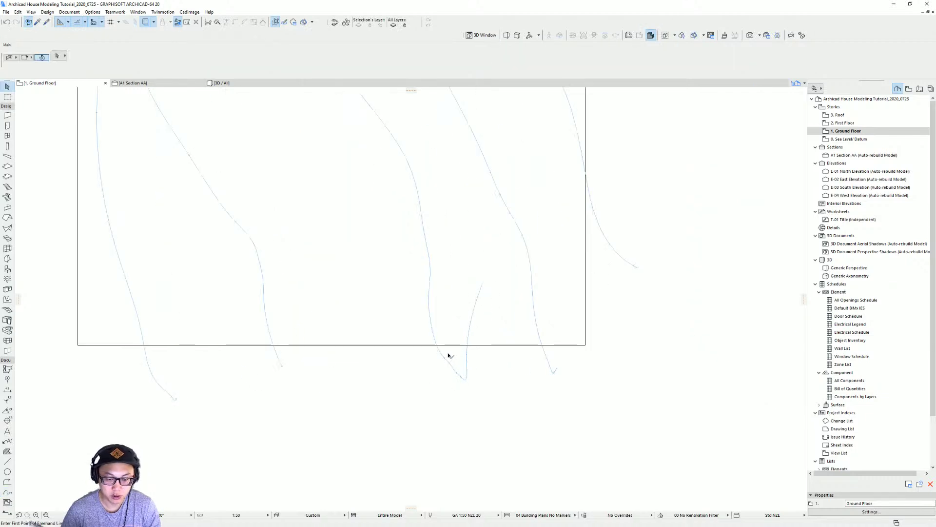
pyautogui.moveTo(438, 359); pyautogui.dragTo(447, 356, button='middle')
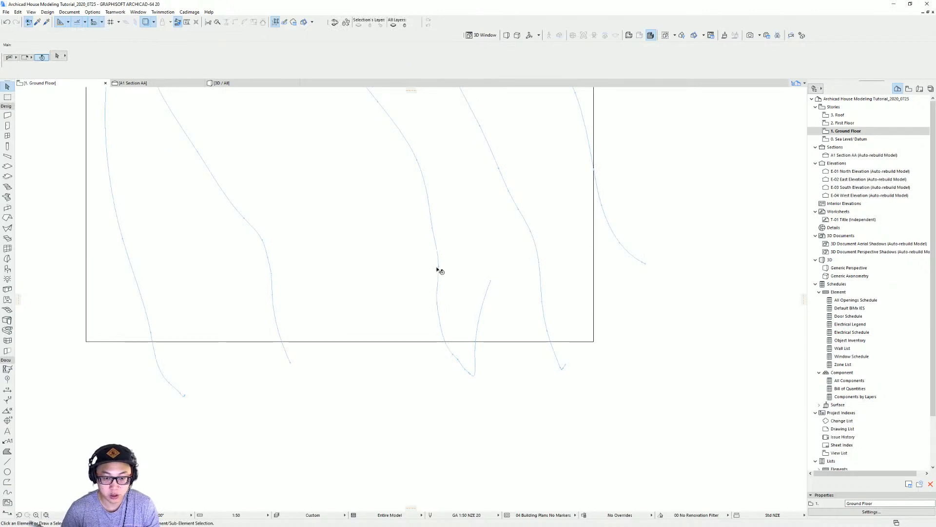
pyautogui.scroll(1, 454, 353)
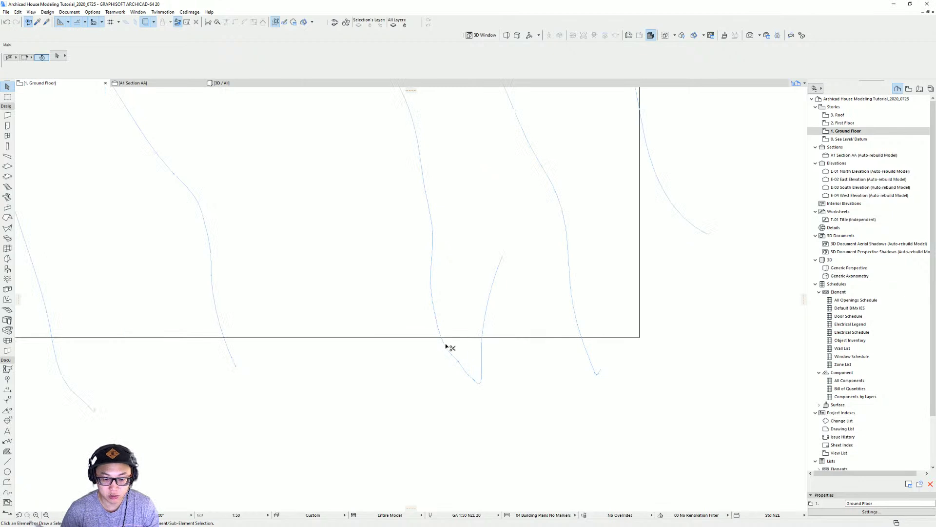
pyautogui.scroll(2, 446, 345)
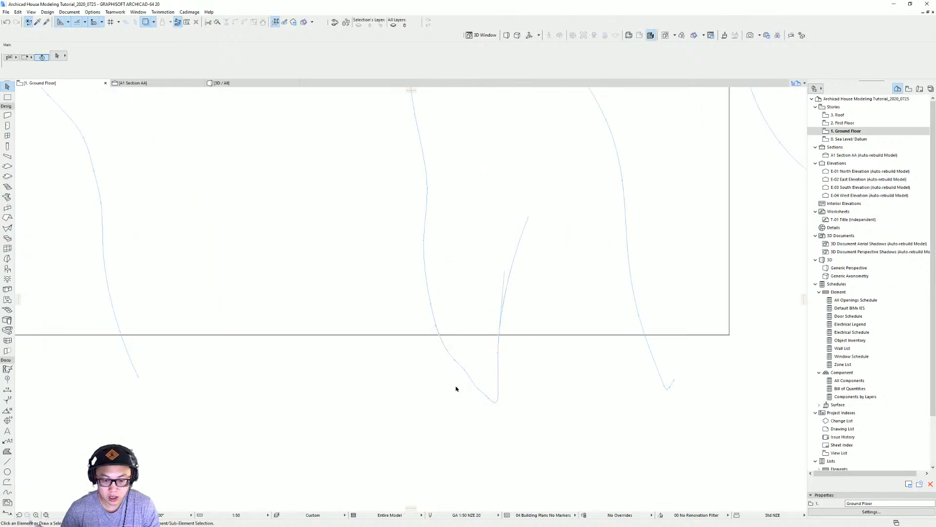
pyautogui.click(145, 25)
pyautogui.scroll(-4, 502, 321)
pyautogui.moveTo(502, 320); pyautogui.dragTo(511, 372, button='middle')
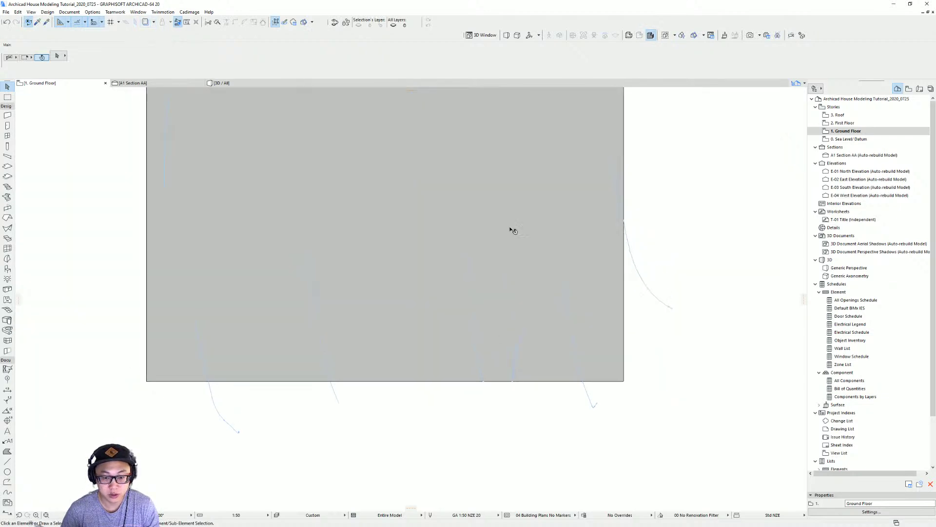
pyautogui.moveTo(467, 337); pyautogui.dragTo(430, 376, button='middle')
pyautogui.scroll(-2, 433, 387)
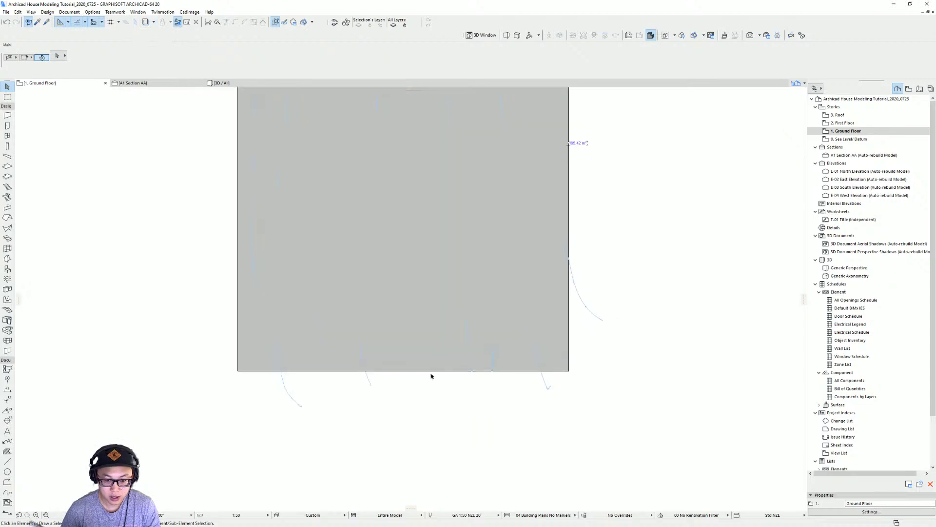
# Step: Set the rectangular fill's pattern to Background Fill
pyautogui.click(429, 370)
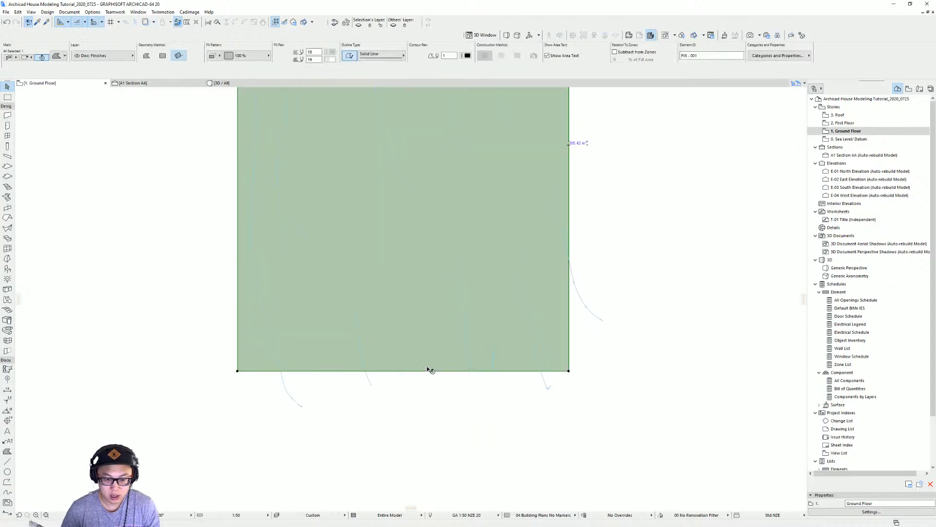
pyautogui.click(264, 57)
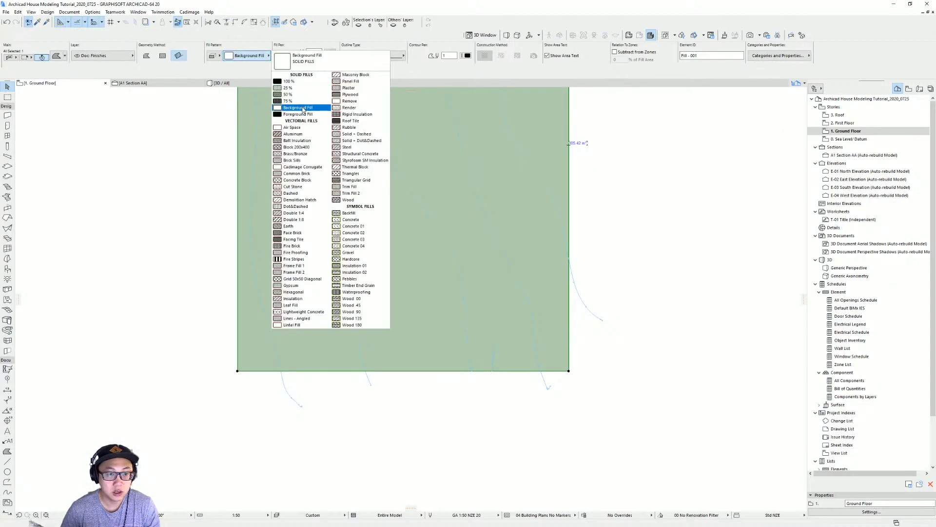
pyautogui.click(302, 108)
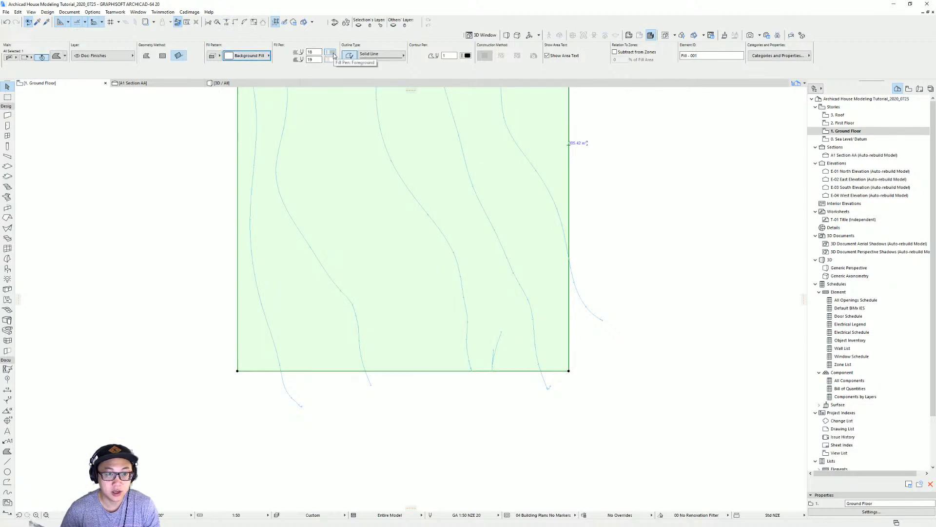
pyautogui.click(417, 396)
# Step: Clean up the stray piece of the middle contour and trim the remaining contour ends beyond the rectangle's south edge
pyautogui.scroll(2, 417, 395)
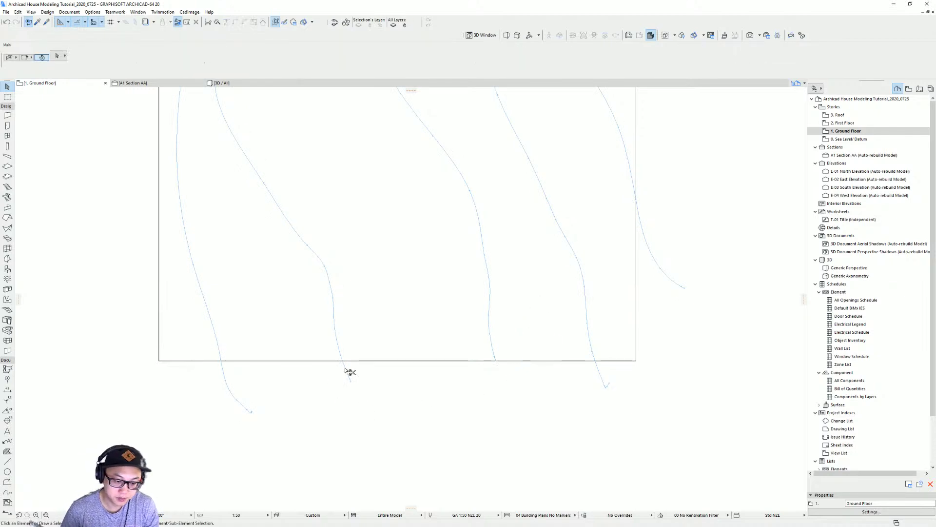
pyautogui.keyDown('ctrl'); pyautogui.click(220, 366); pyautogui.keyUp('ctrl')
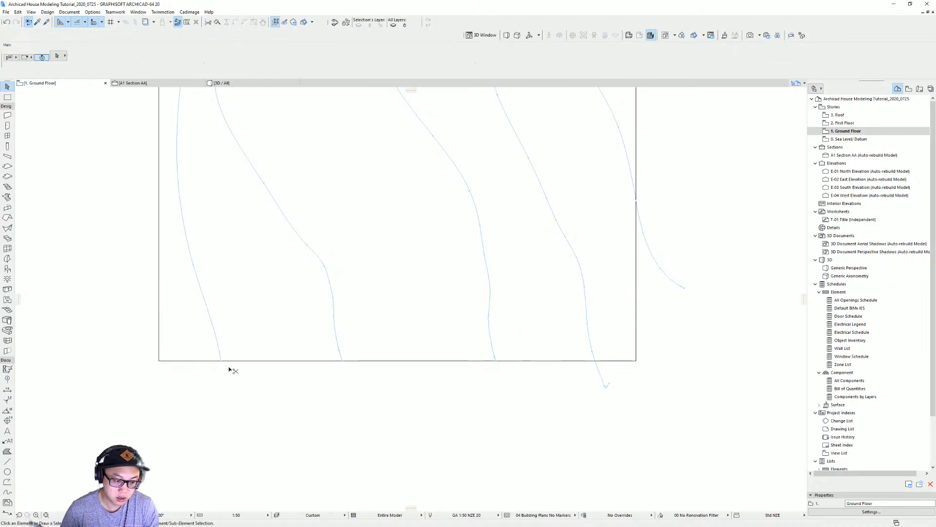
pyautogui.keyDown('ctrl'); pyautogui.click(599, 369); pyautogui.keyUp('ctrl')
# Step: Trim the easternmost contour at the rectangle's east and north edges, and its neighbour at the north edge
pyautogui.scroll(-2, 604, 335)
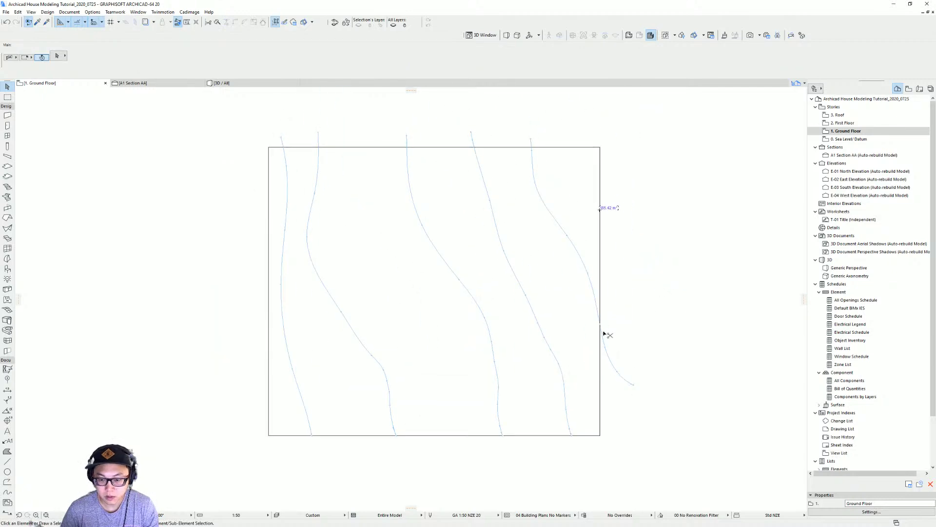
pyautogui.keyDown('ctrl'); pyautogui.click(532, 143); pyautogui.keyUp('ctrl')
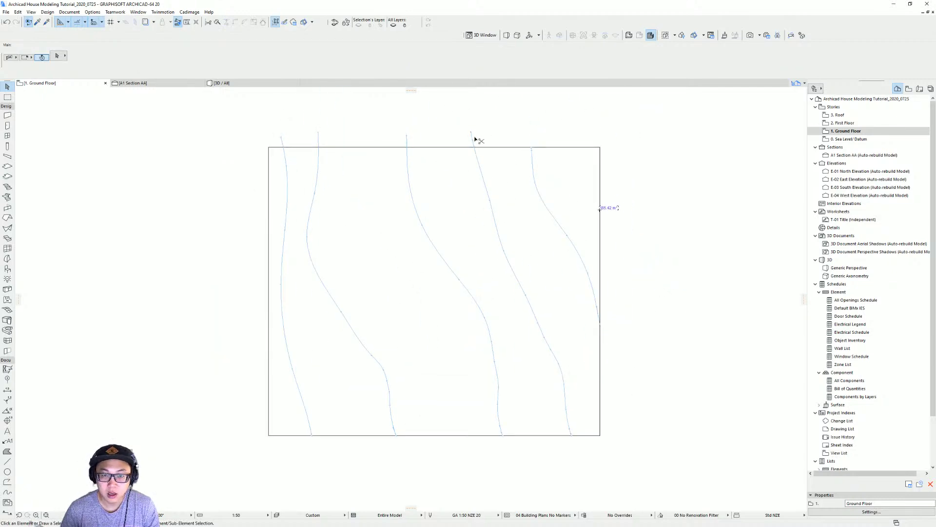
pyautogui.keyDown('ctrl'); pyautogui.click(473, 141); pyautogui.keyUp('ctrl')
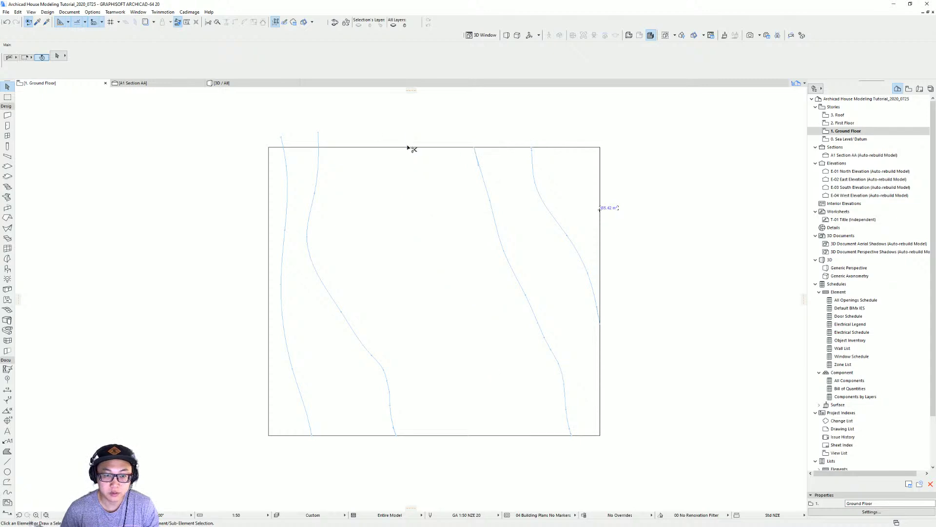
# Step: Trim the north ends of the middle contour and the two western contours at the rectangle's north edge
pyautogui.click(407, 141)
pyautogui.scroll(9, 407, 141)
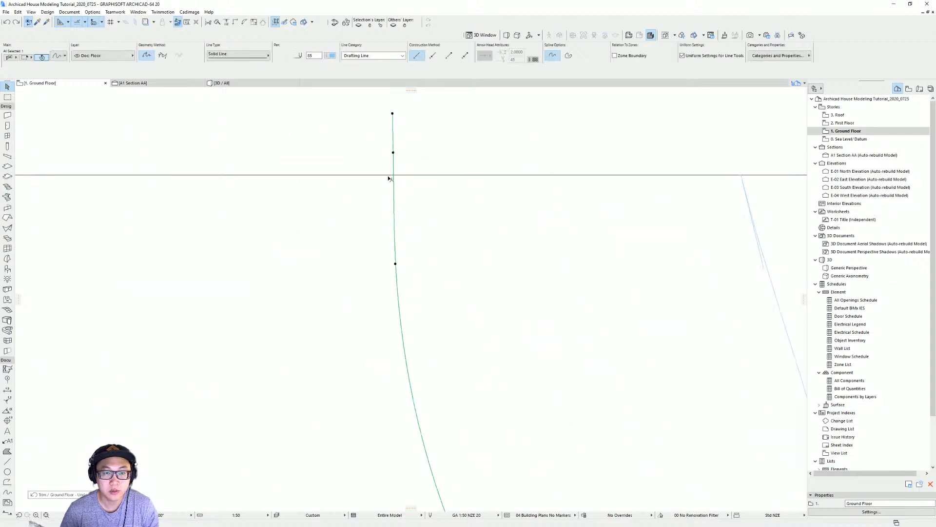
pyautogui.click(388, 177)
pyautogui.keyDown('ctrl'); pyautogui.click(394, 169); pyautogui.keyUp('ctrl')
pyautogui.scroll(-6, 385, 169)
pyautogui.moveTo(214, 158); pyautogui.dragTo(409, 175, button='middle')
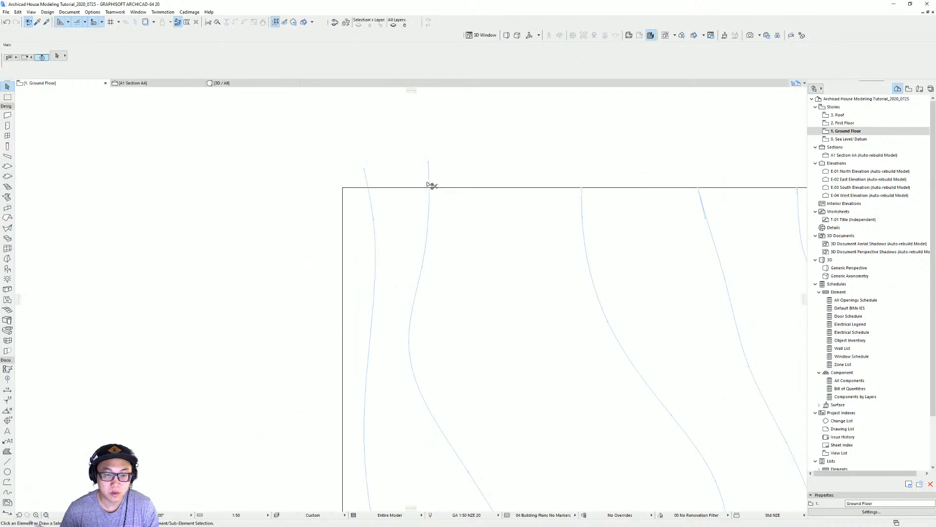
pyautogui.keyDown('ctrl'); pyautogui.click(428, 185); pyautogui.keyUp('ctrl')
pyautogui.scroll(-4, 432, 192)
pyautogui.moveTo(474, 198); pyautogui.dragTo(433, 189, button='middle')
pyautogui.moveTo(504, 261); pyautogui.dragTo(415, 261, button='middle')
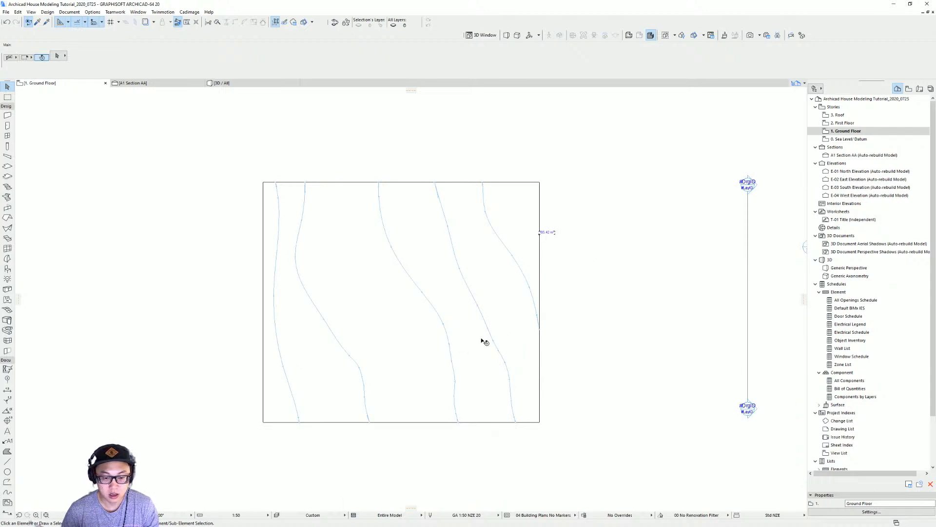
# Step: Reshape the second contour from the west by moving its two upper inner nodes southeast
pyautogui.moveTo(444, 374); pyautogui.dragTo(476, 363, button='middle')
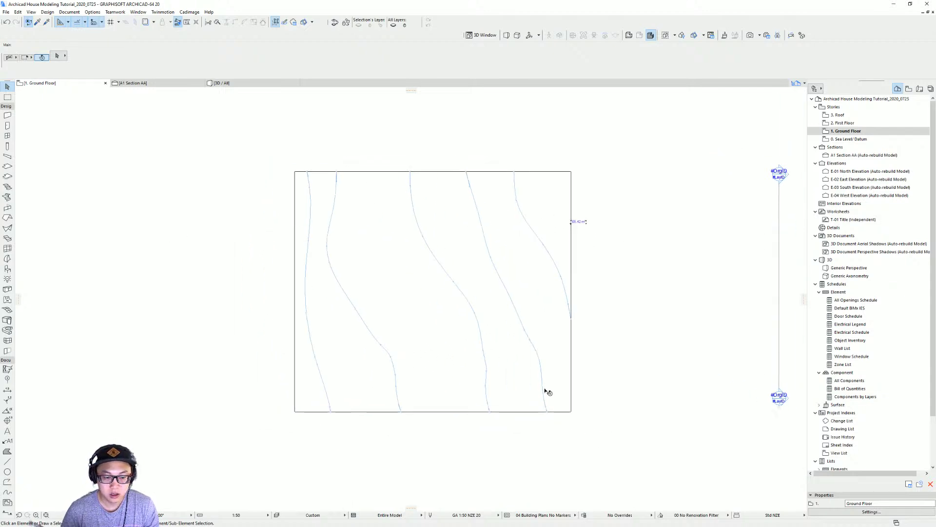
pyautogui.click(331, 264)
pyautogui.press('Escape')
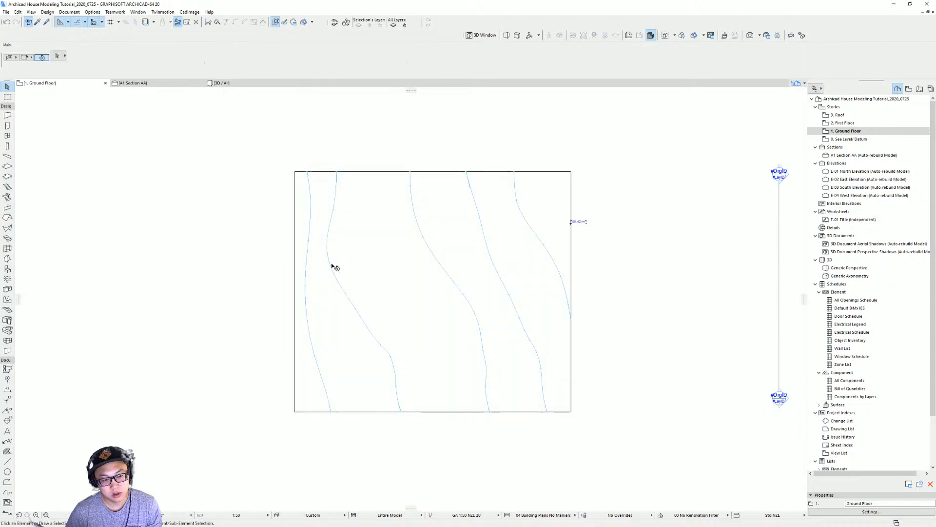
pyautogui.click(331, 266)
pyautogui.click(326, 246)
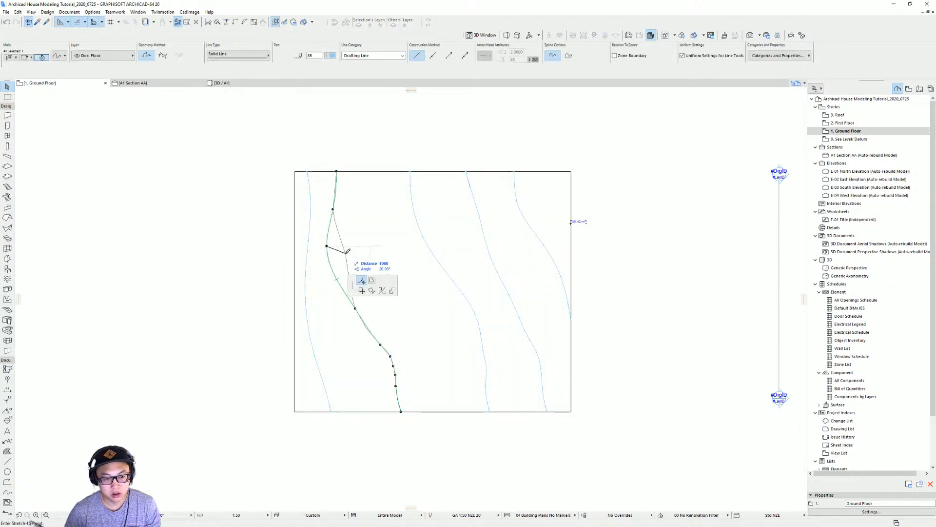
pyautogui.click(354, 262)
pyautogui.click(333, 209)
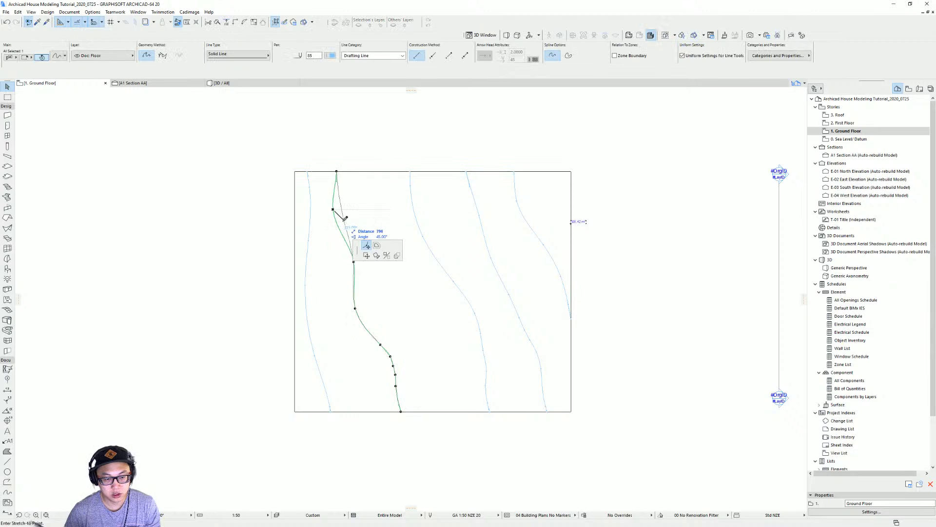
pyautogui.click(344, 221)
# Step: Move the middle node of the second contour from the west eastward to smooth the curve
pyautogui.click(355, 308)
pyautogui.click(380, 320)
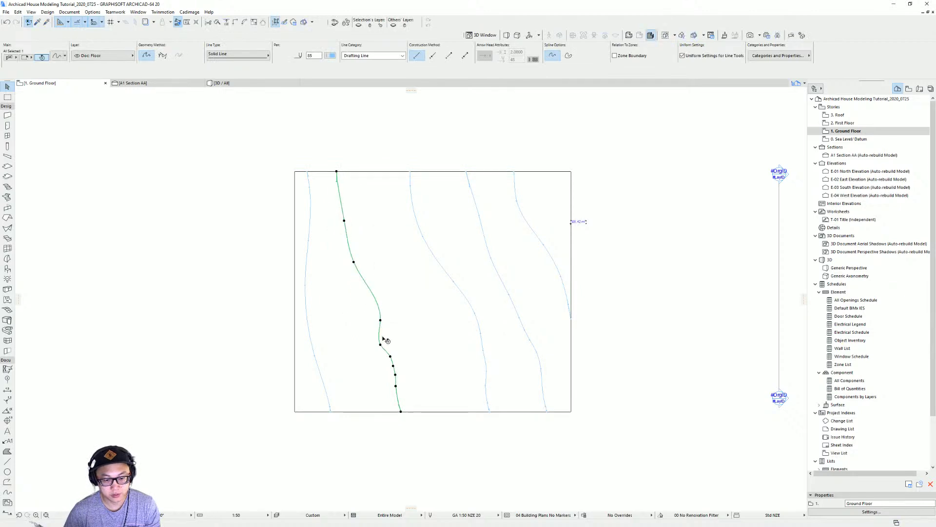
pyautogui.click(381, 320)
pyautogui.click(371, 308)
# Step: Smooth the lower part of the second contour from the west by merging its closely spaced nodes into their neighbours
pyautogui.click(380, 344)
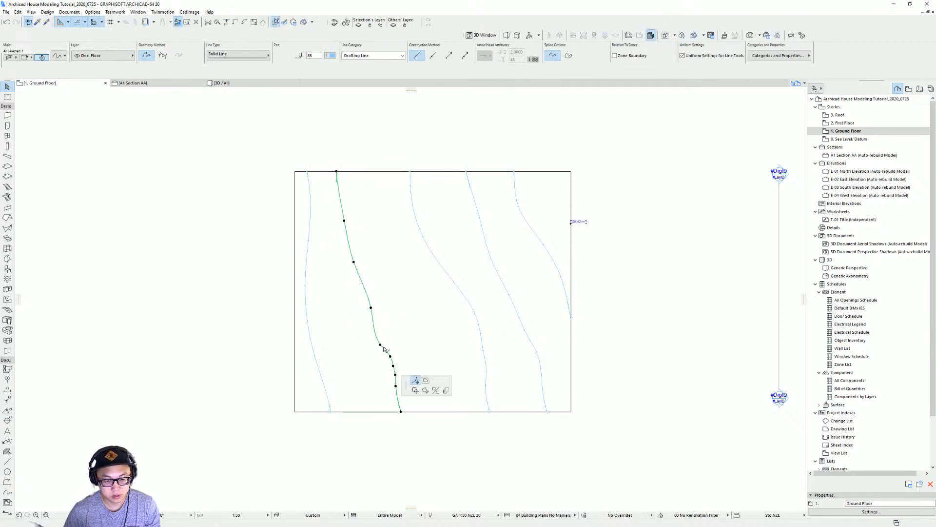
pyautogui.click(391, 355)
pyautogui.click(393, 366)
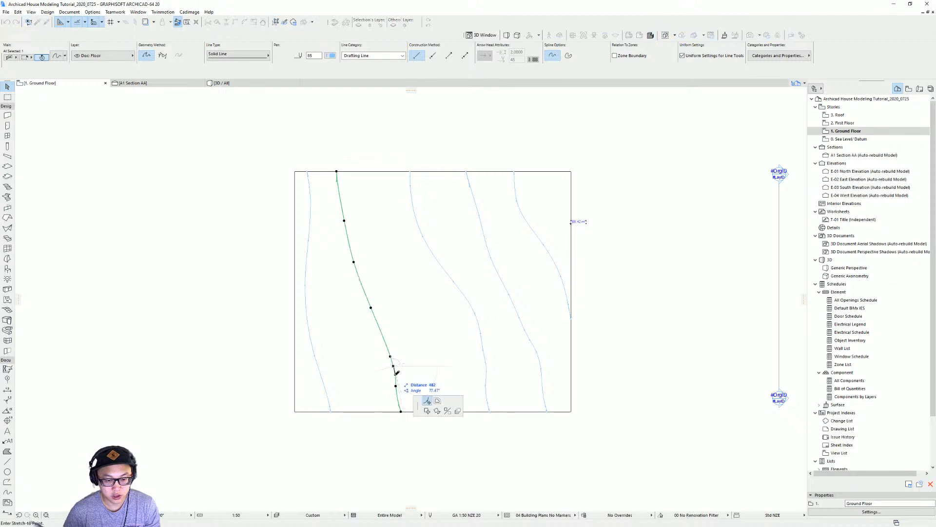
pyautogui.click(396, 374)
pyautogui.click(395, 386)
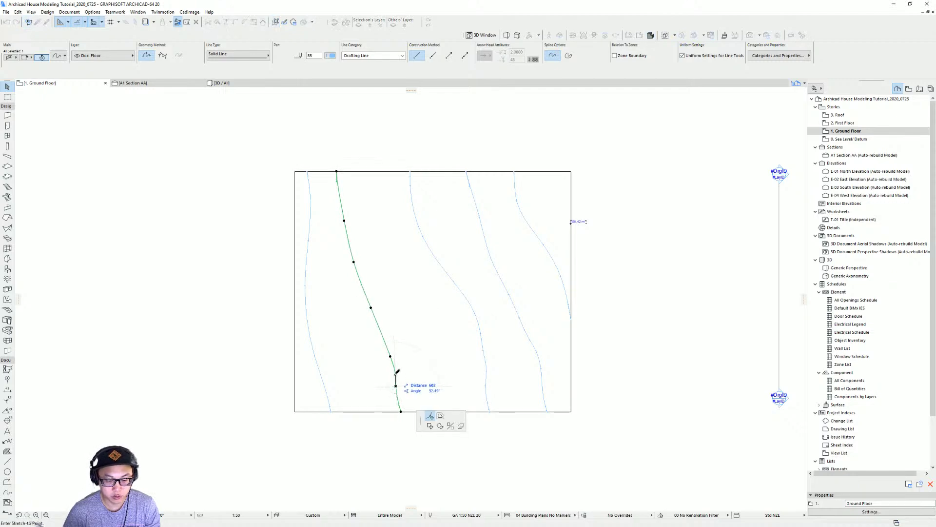
pyautogui.click(396, 375)
pyautogui.click(407, 355)
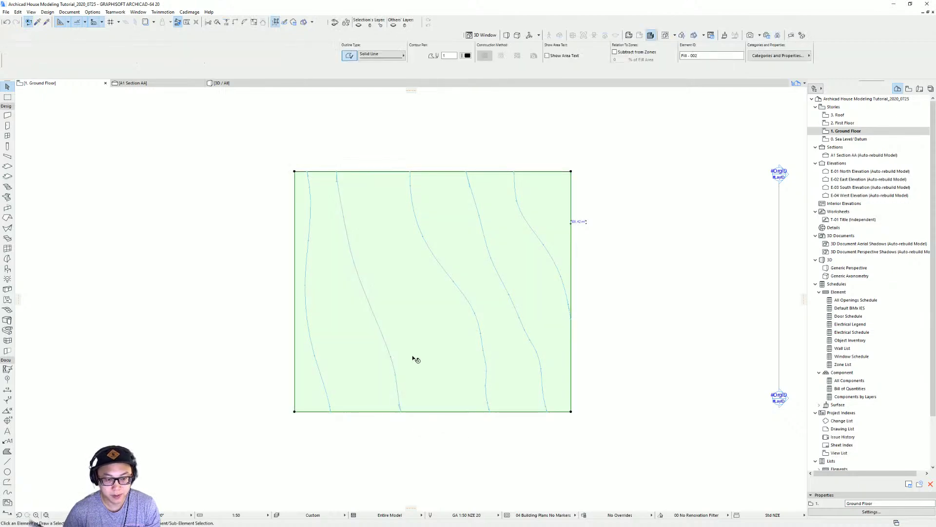
pyautogui.press('Escape')
# Step: Copy the site mesh from the house plan onto the contour rectangle, matching their southeast corners
pyautogui.scroll(-3, 412, 358)
pyautogui.moveTo(412, 358); pyautogui.dragTo(374, 350, button='middle')
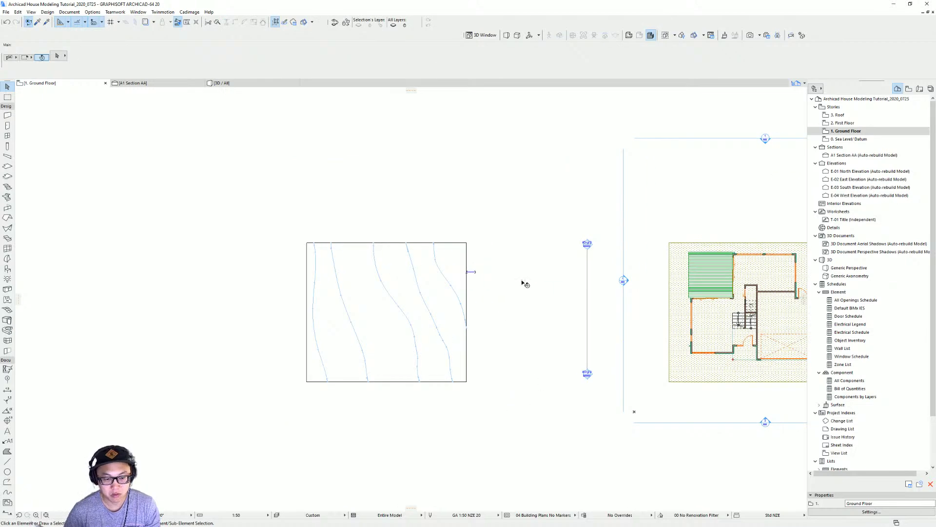
pyautogui.scroll(3, 371, 300)
pyautogui.scroll(-1, 500, 243)
pyautogui.scroll(-1, 476, 235)
pyautogui.moveTo(498, 242); pyautogui.dragTo(316, 257, button='middle')
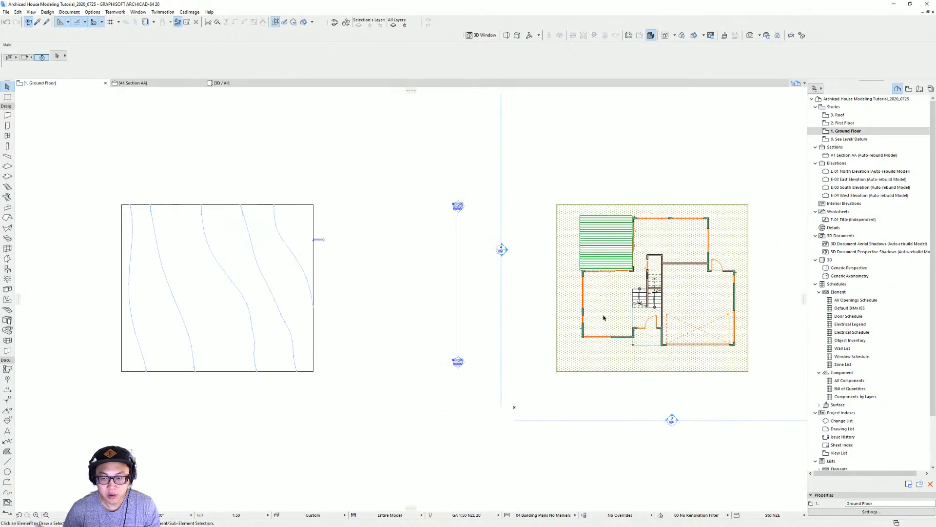
pyautogui.click(748, 372)
pyautogui.click(749, 372)
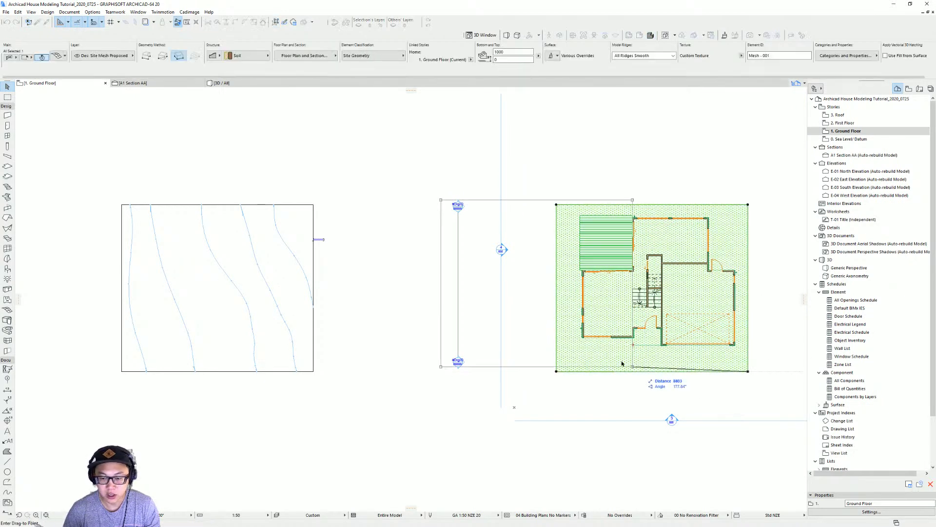
pyautogui.click(313, 372)
pyautogui.moveTo(312, 371); pyautogui.dragTo(504, 336, button='middle')
pyautogui.scroll(2, 424, 324)
pyautogui.moveTo(425, 323); pyautogui.dragTo(458, 346, button='middle')
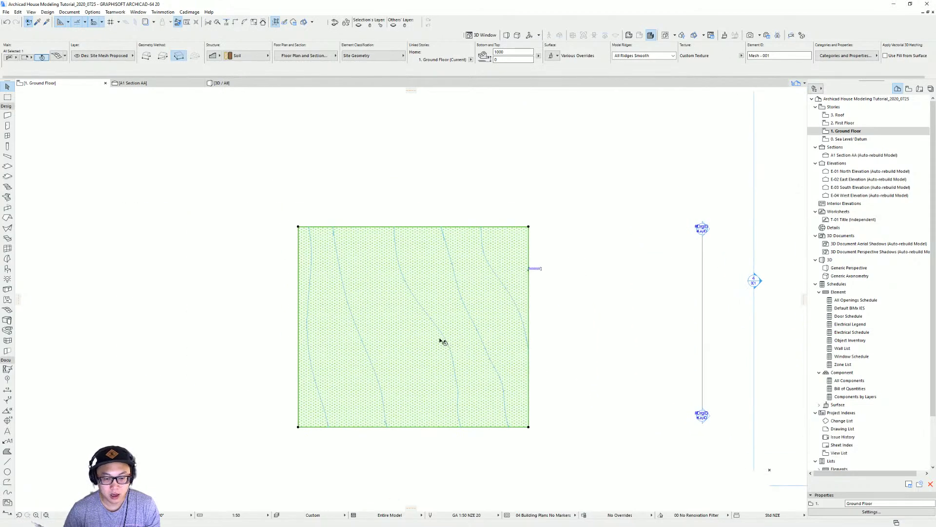
# Step: Add new mesh points along the two westernmost contours by tracing them with the Mesh tool, using Fit to User Ridges
pyautogui.rightClick(400, 332)
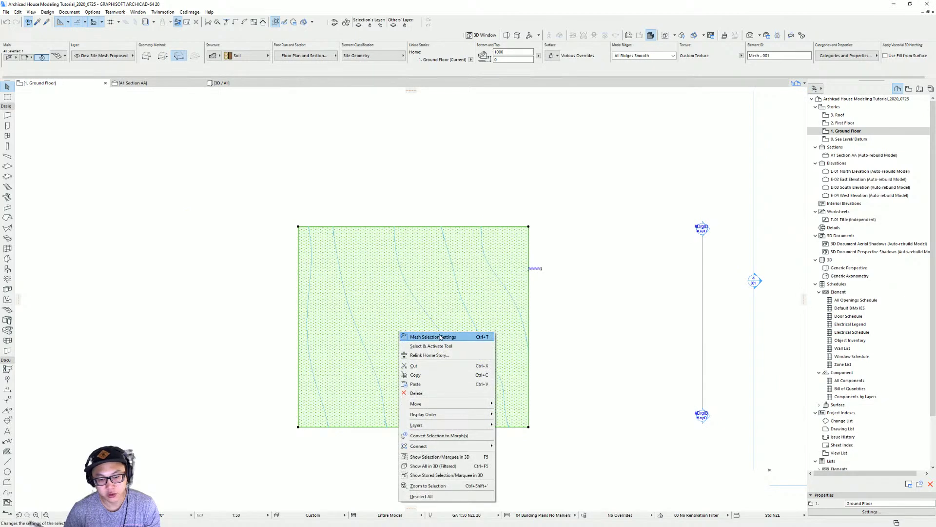
pyautogui.click(448, 346)
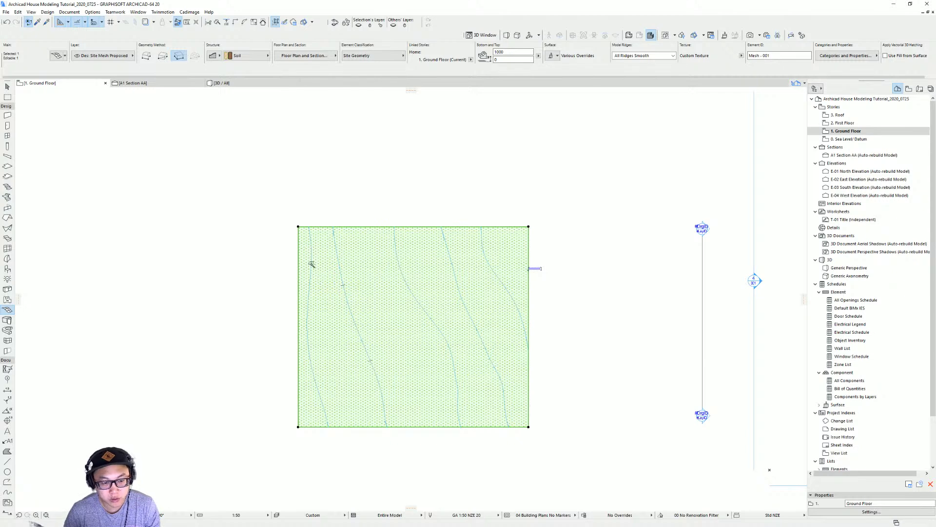
pyautogui.click(309, 289)
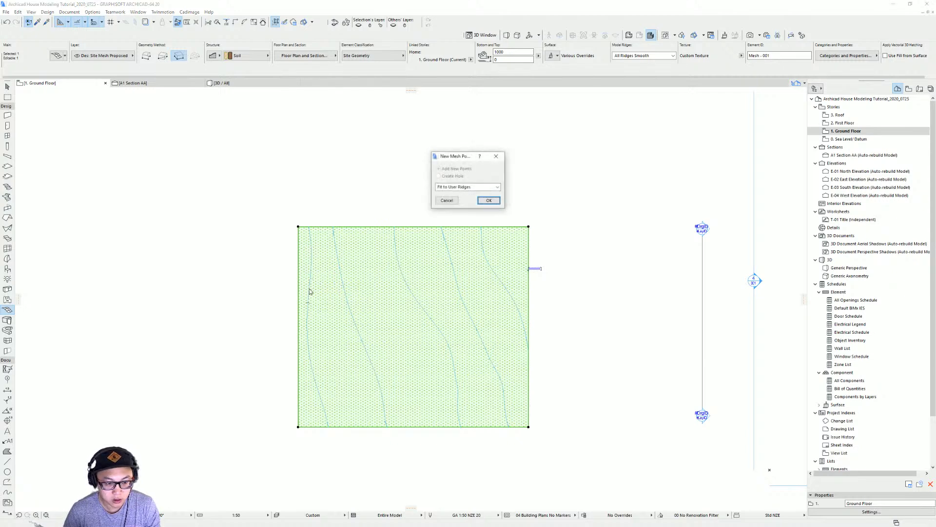
pyautogui.click(488, 201)
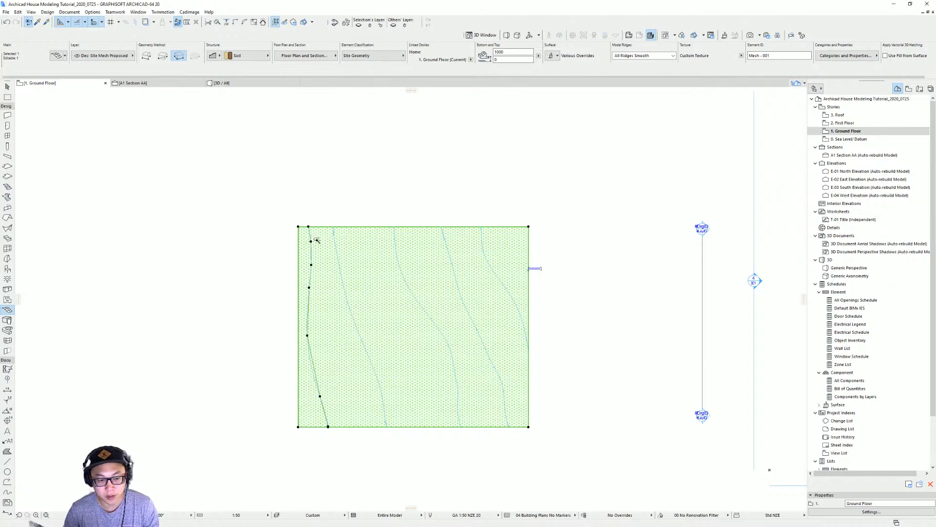
pyautogui.click(344, 284)
pyautogui.click(489, 200)
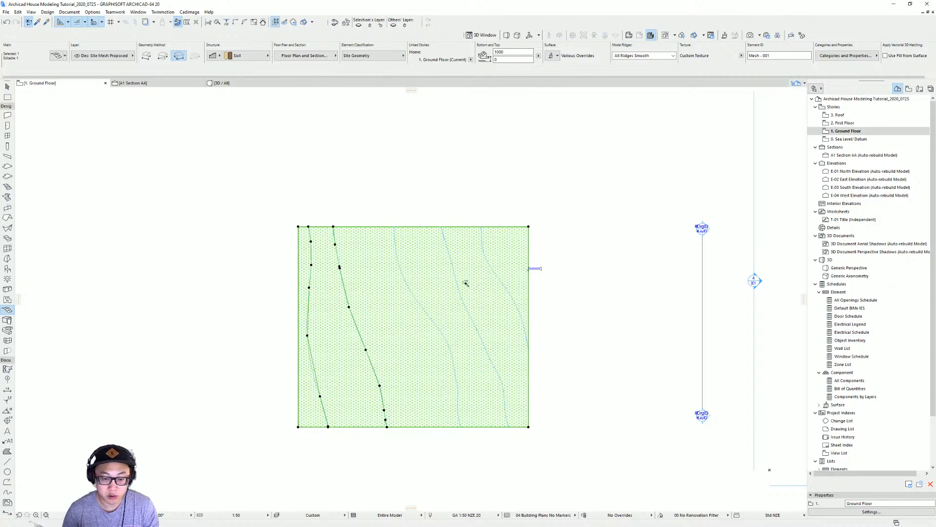
# Step: Trace the middle contour and the two eastern contours into the mesh as new points, then deselect the mesh
pyautogui.click(440, 292)
pyautogui.click(488, 200)
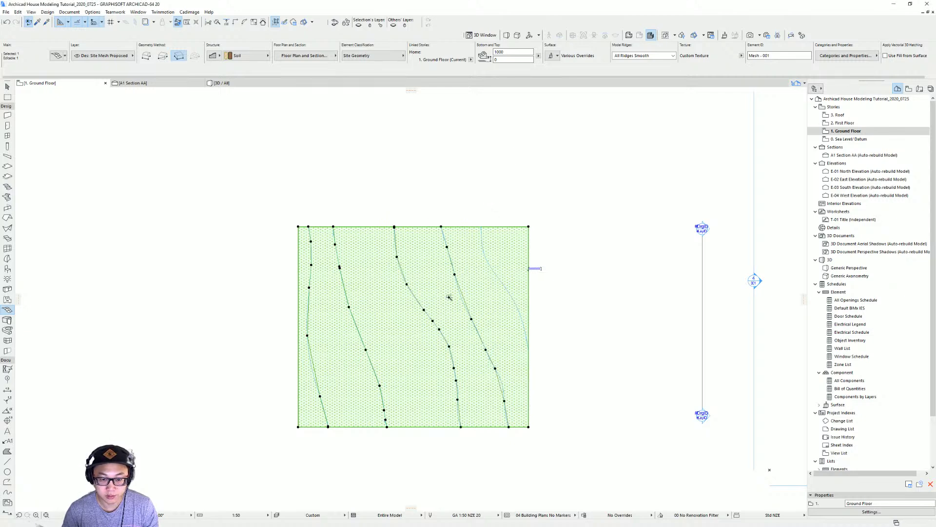
pyautogui.doubleClick(527, 273)
pyautogui.click(489, 201)
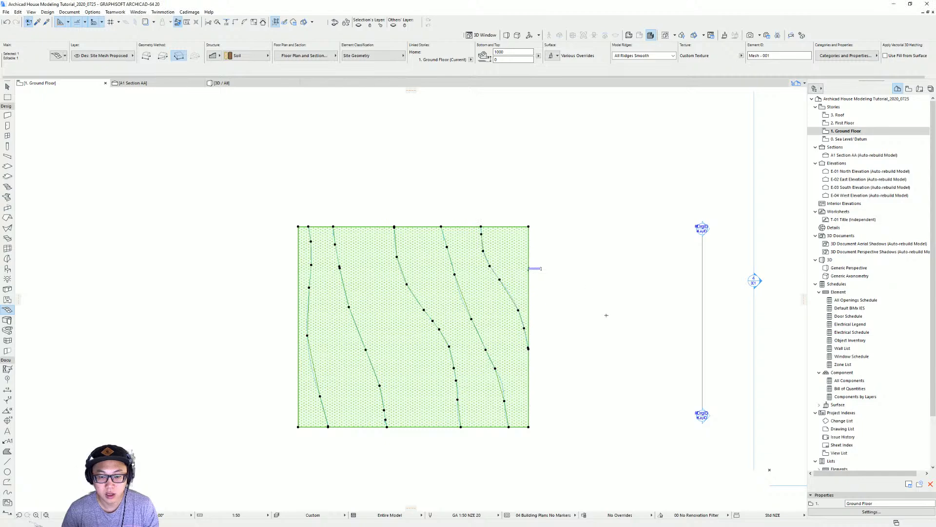
pyautogui.moveTo(573, 316); pyautogui.dragTo(562, 316, button='middle')
pyautogui.press('Escape')
pyautogui.press('Escape')
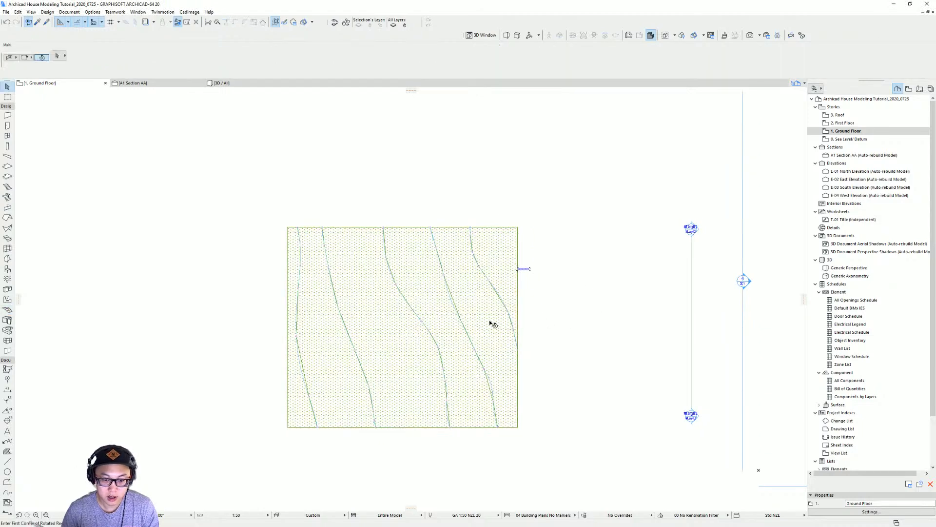
# Step: Show only the copied site mesh in 3D to examine its contour ridges, then return to the Ground Floor plan
pyautogui.click(488, 320)
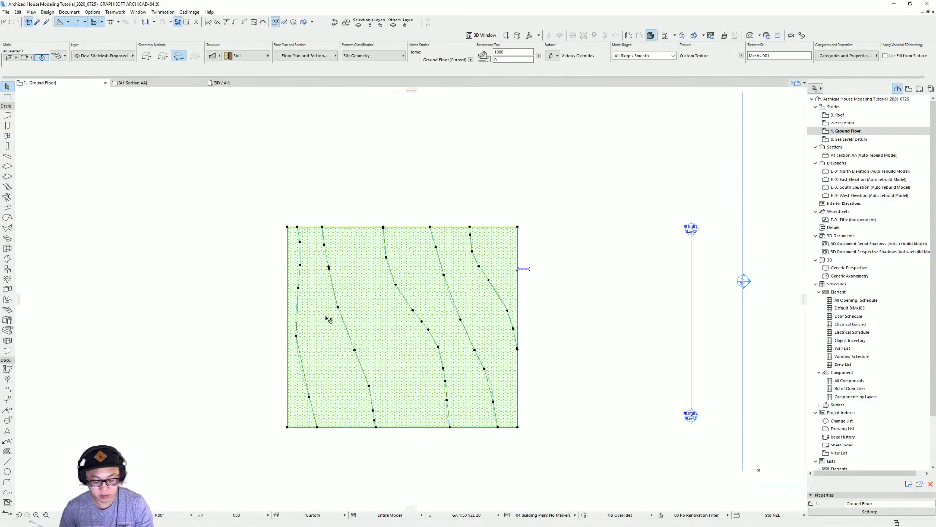
pyautogui.press('F5')
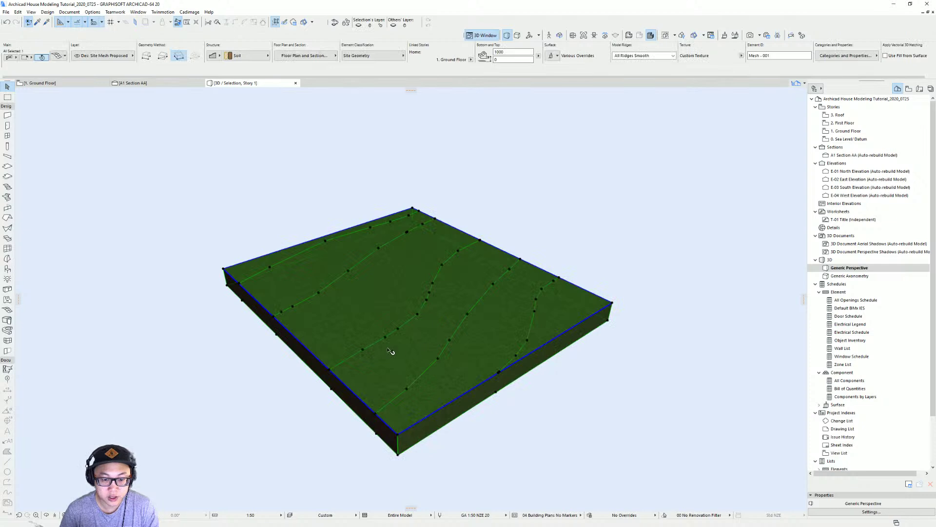
pyautogui.moveTo(443, 362)
pyautogui.keyDown('shift'); pyautogui.mouseDown(button='middle')
pyautogui.moveTo(541, 322)
pyautogui.moveTo(323, 380)
pyautogui.moveTo(581, 341)
pyautogui.moveTo(412, 379)
pyautogui.moveTo(451, 376)
pyautogui.mouseUp(button='middle'); pyautogui.keyUp('shift')
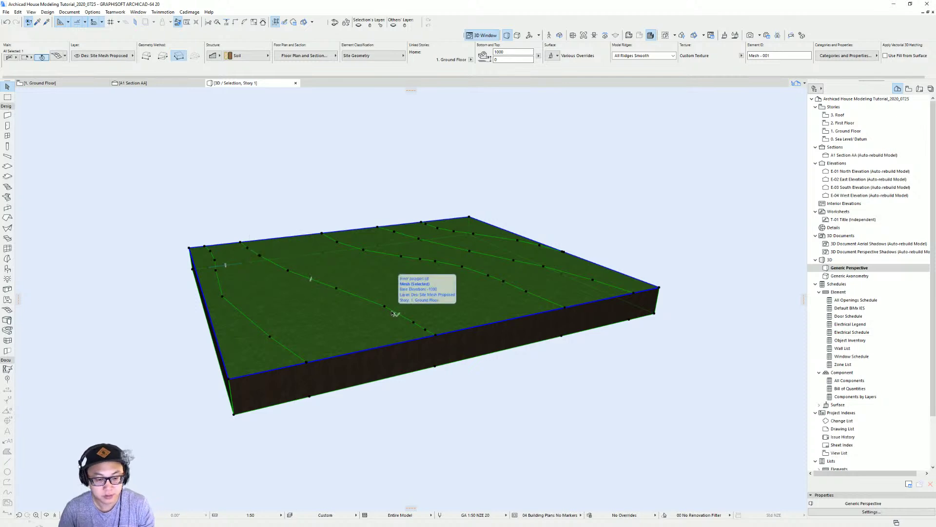
pyautogui.press('F2')
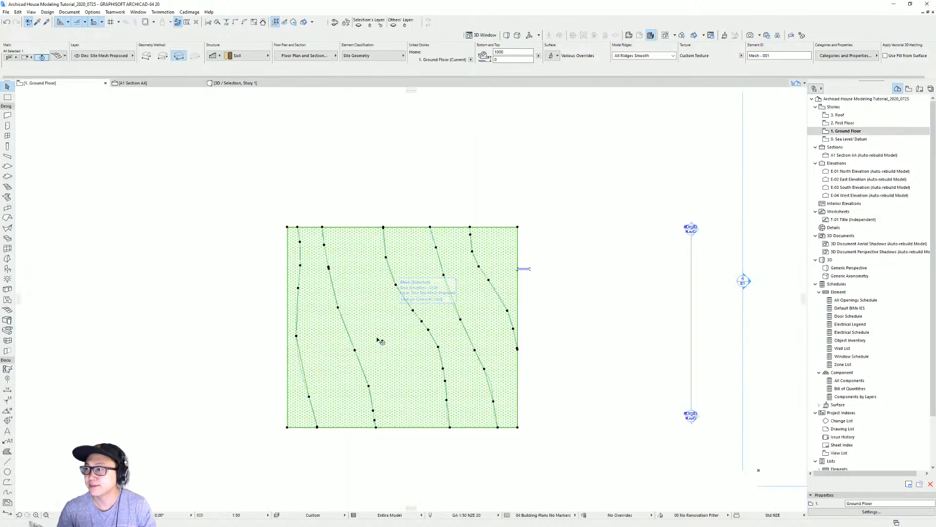
# Step: Set the height of all mesh points on the westernmost contour to 1500
pyautogui.moveTo(379, 339); pyautogui.dragTo(371, 291, button='middle')
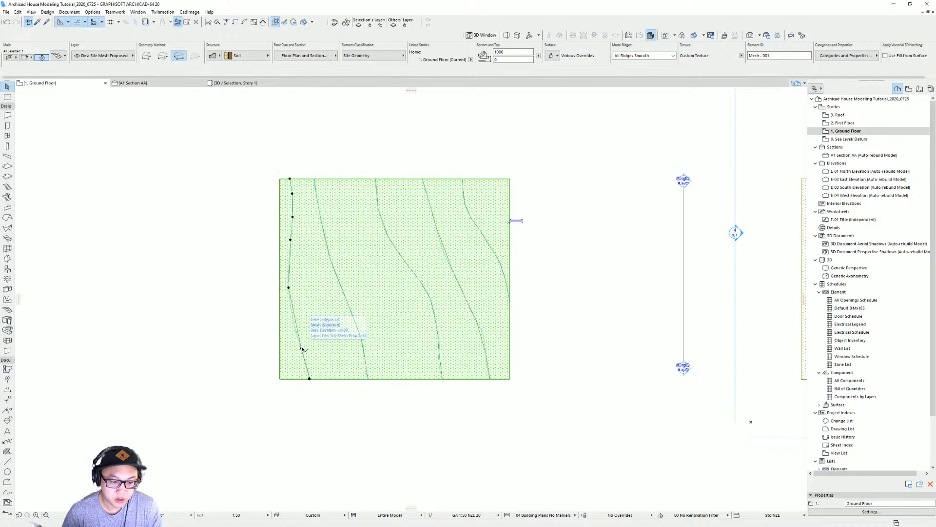
pyautogui.click(302, 349)
pyautogui.click(347, 385)
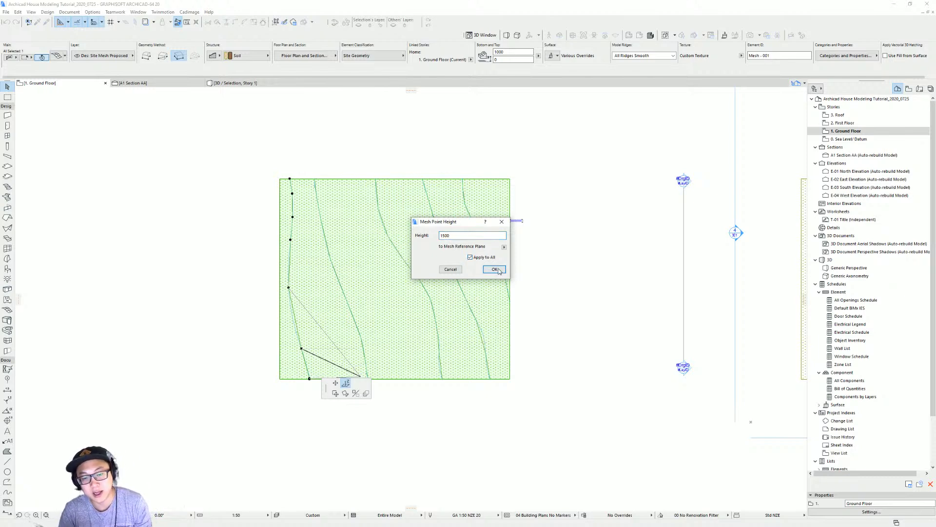
pyautogui.click(495, 270)
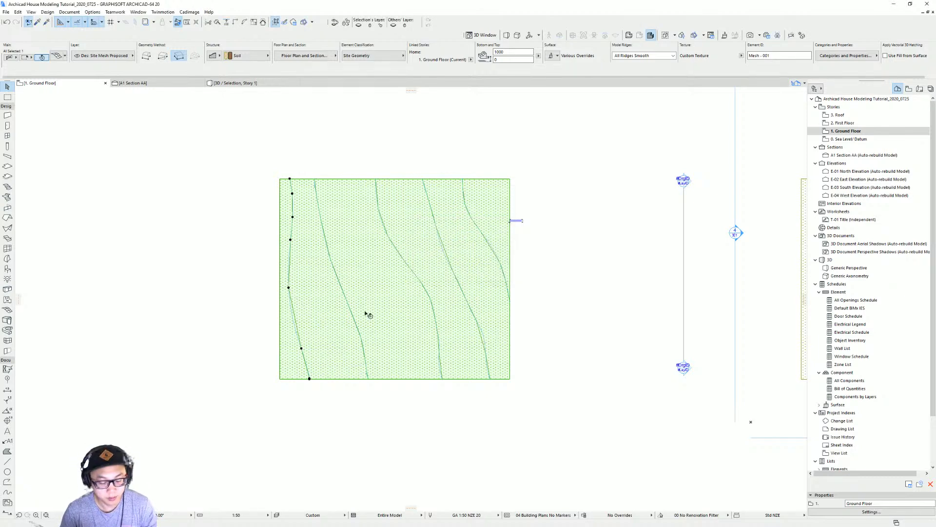
# Step: Examine the raised westernmost contour of the mesh in 3D from several angles and return to the floor plan
pyautogui.press('F5')
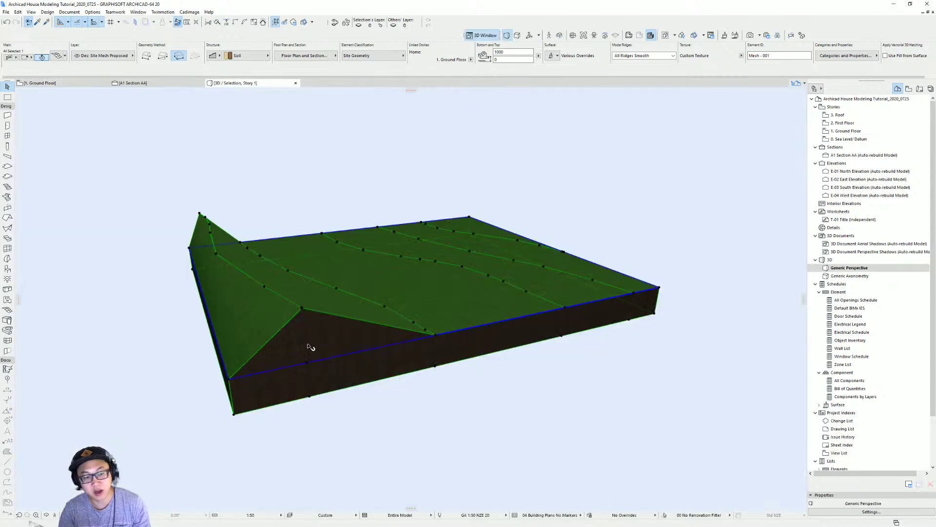
pyautogui.keyDown('shift'); pyautogui.moveTo(255, 313); pyautogui.dragTo(205, 287, button='middle'); pyautogui.keyUp('shift')
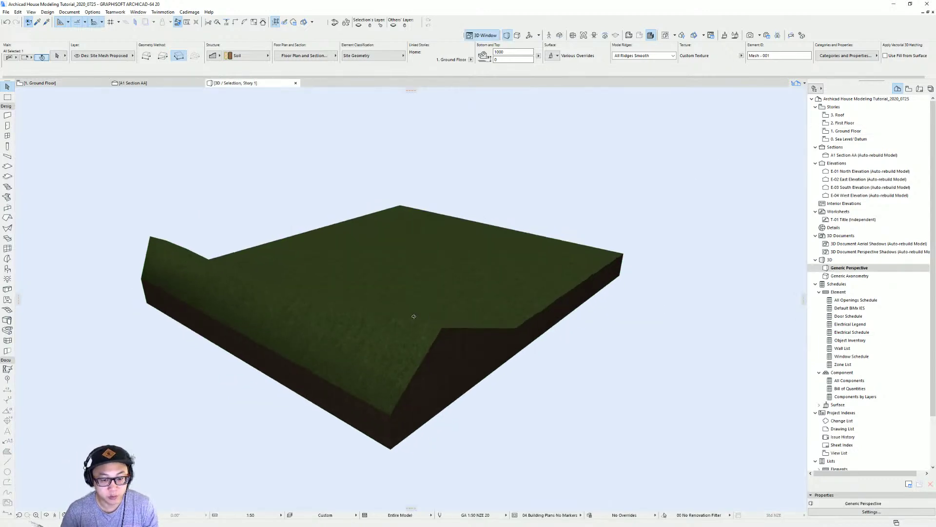
pyautogui.keyDown('shift'); pyautogui.moveTo(414, 316); pyautogui.dragTo(282, 314, button='middle'); pyautogui.keyUp('shift')
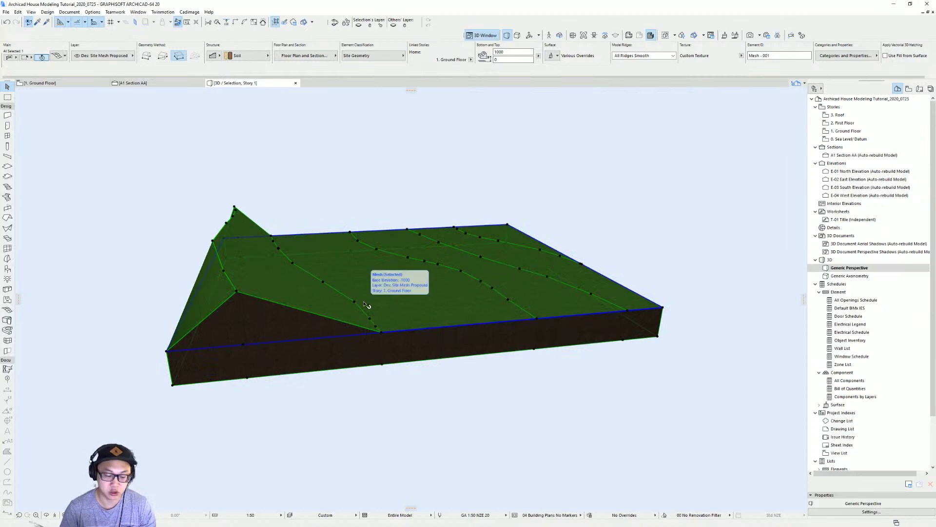
pyautogui.press('F2')
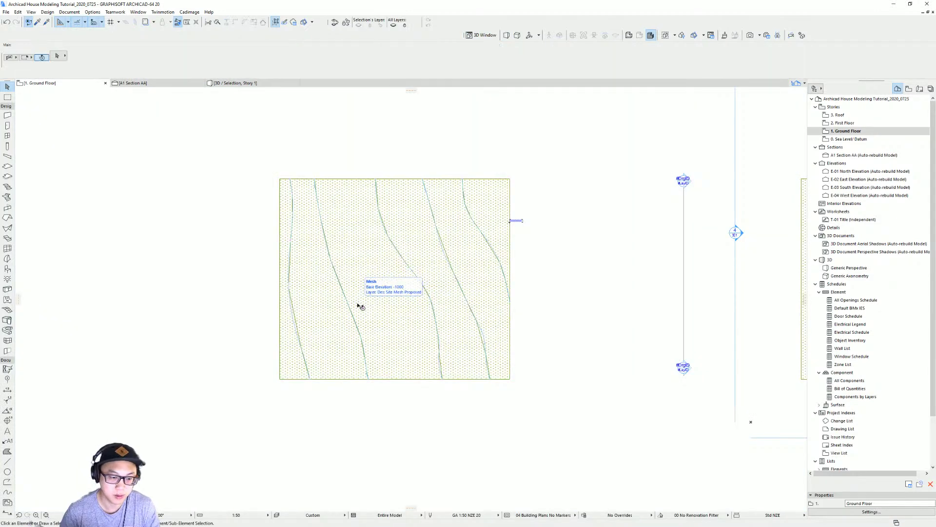
# Step: Set a new mesh point height for the second contour from the west, applied to all its points
pyautogui.click(347, 302)
pyautogui.click(391, 337)
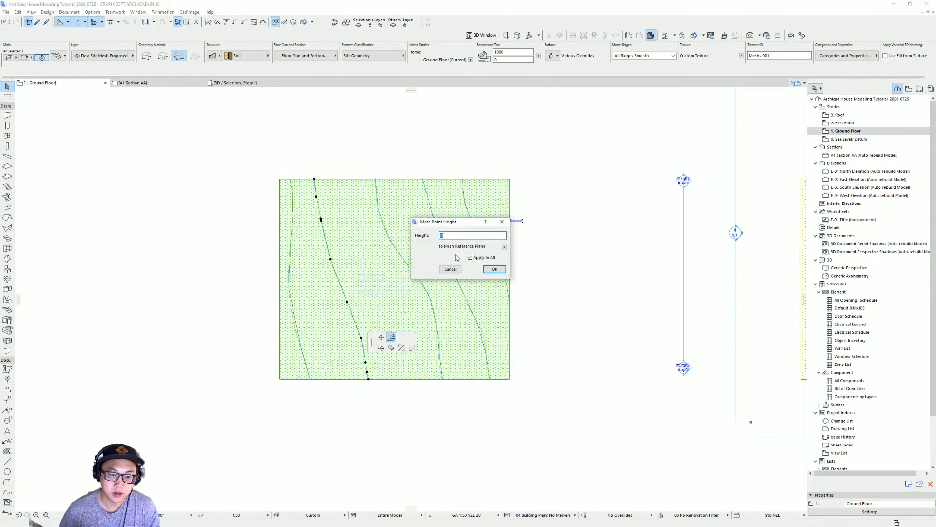
pyautogui.press('Return')
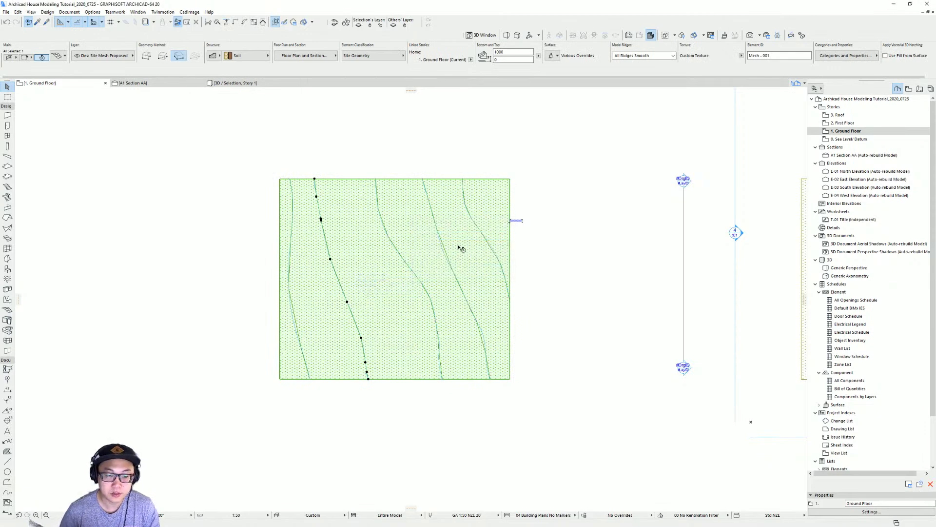
# Step: Set the height of all mesh points on the middle contour to 2500
pyautogui.click(405, 264)
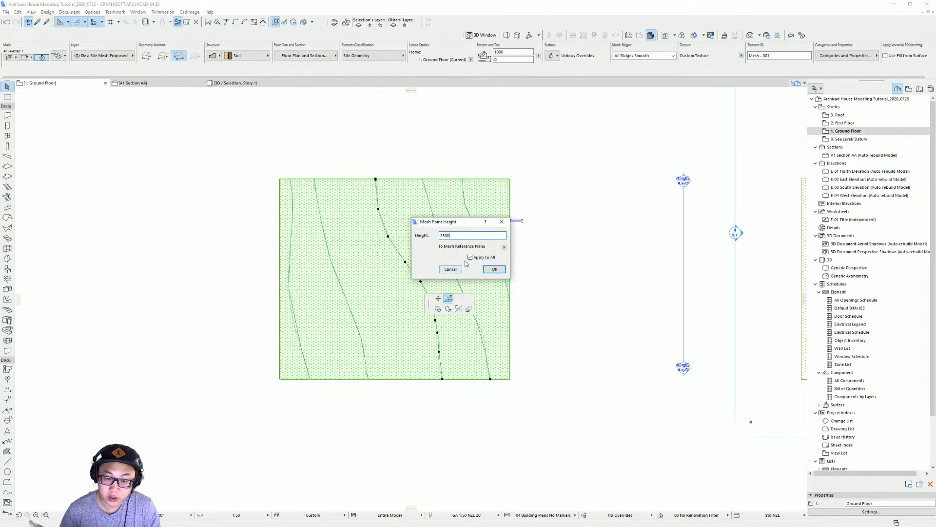
pyautogui.click(494, 269)
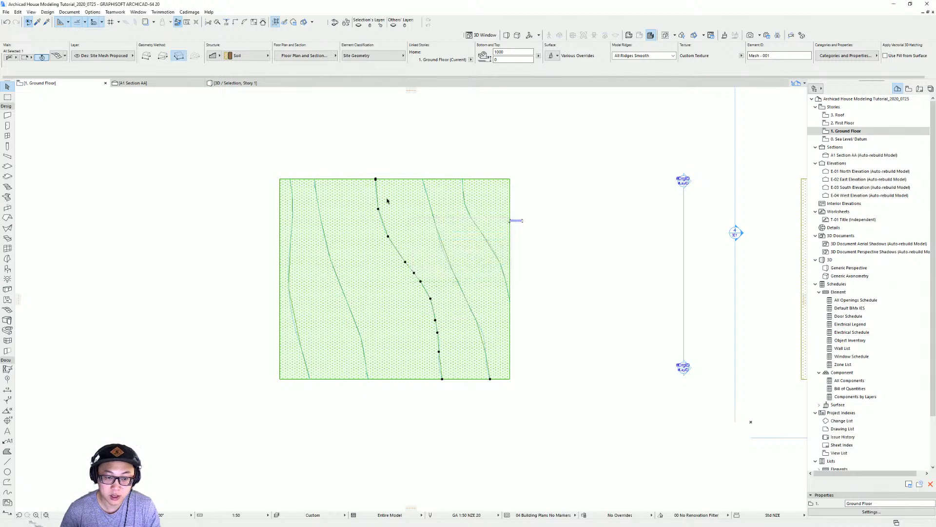
pyautogui.press('Escape')
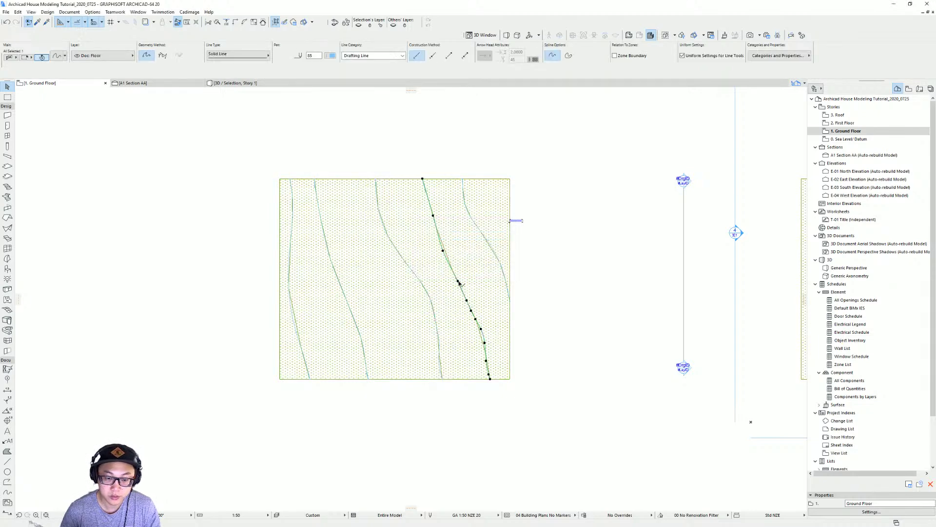
# Step: Set a new mesh point height for the fourth contour from the west, applied to all its points
pyautogui.click(464, 282)
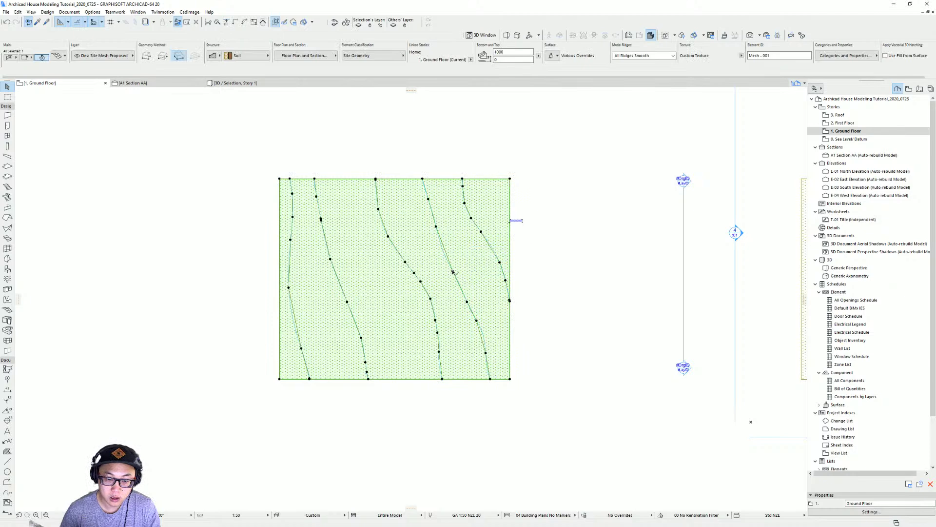
pyautogui.click(453, 273)
pyautogui.click(454, 274)
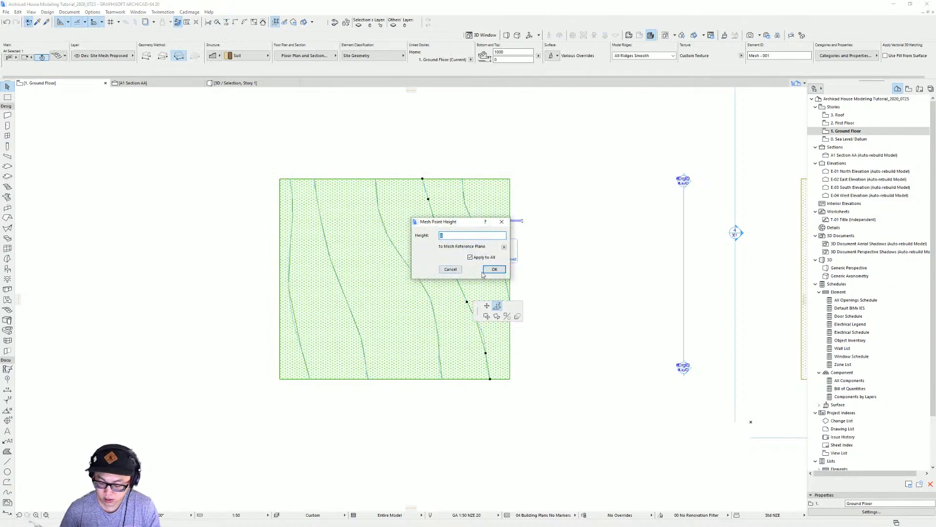
pyautogui.click(494, 269)
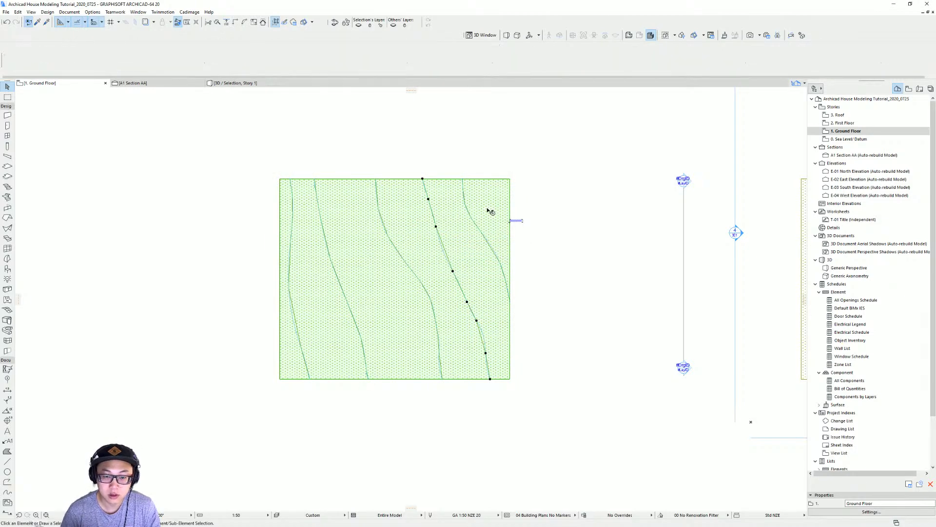
# Step: Set a new mesh point height for the easternmost contour, applied to all its points
pyautogui.click(464, 203)
pyautogui.click(465, 204)
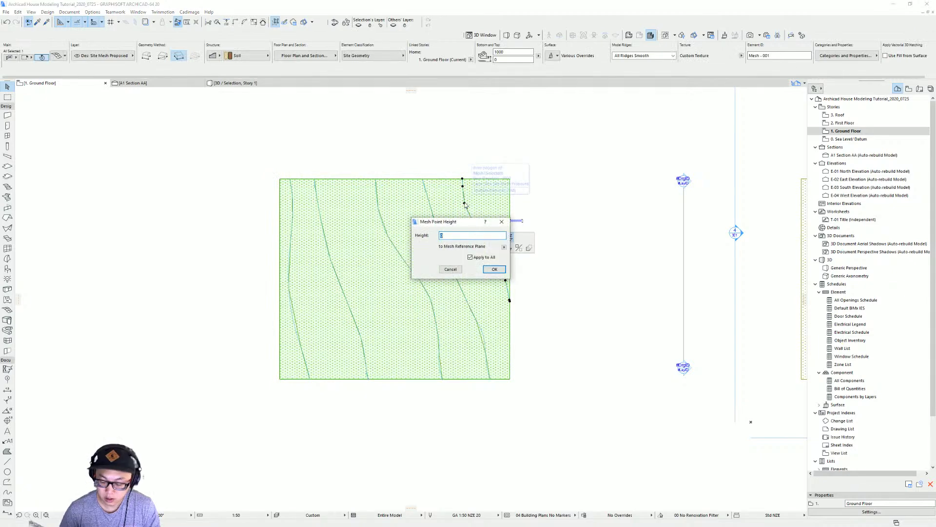
pyautogui.press('Return')
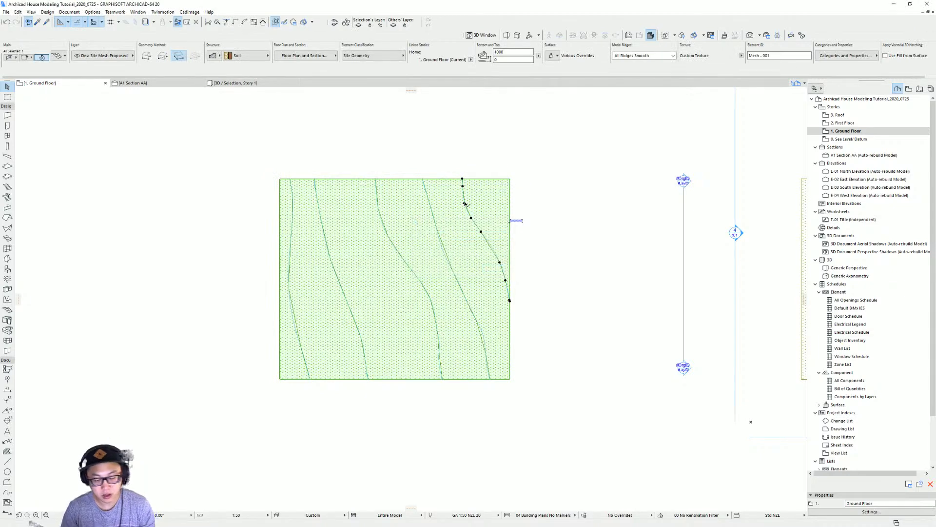
# Step: Show the selected mesh alone in 3D and raise its southeast corner to roughly the level of the nearest contours
pyautogui.press('F5')
pyautogui.keyDown('shift'); pyautogui.moveTo(491, 226); pyautogui.dragTo(286, 270, button='middle'); pyautogui.keyUp('shift')
pyautogui.keyDown('shift'); pyautogui.moveTo(498, 268); pyautogui.dragTo(496, 413, button='middle'); pyautogui.keyUp('shift')
pyautogui.keyDown('shift'); pyautogui.moveTo(163, 360); pyautogui.dragTo(539, 320, button='middle'); pyautogui.keyUp('shift')
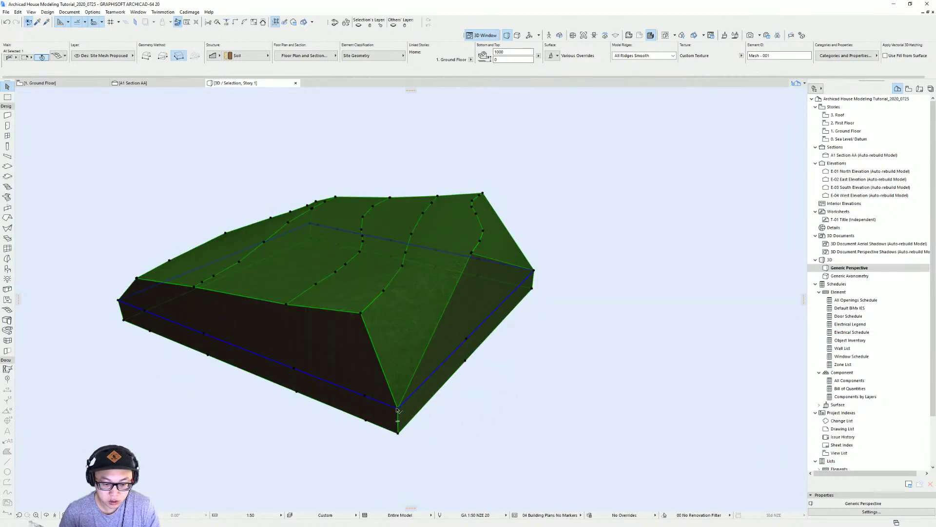
pyautogui.click(399, 410)
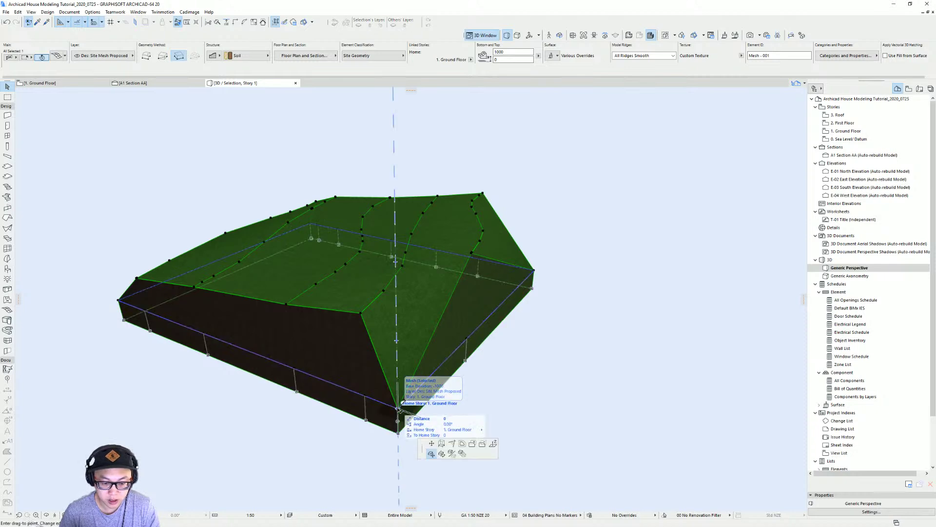
pyautogui.click(495, 445)
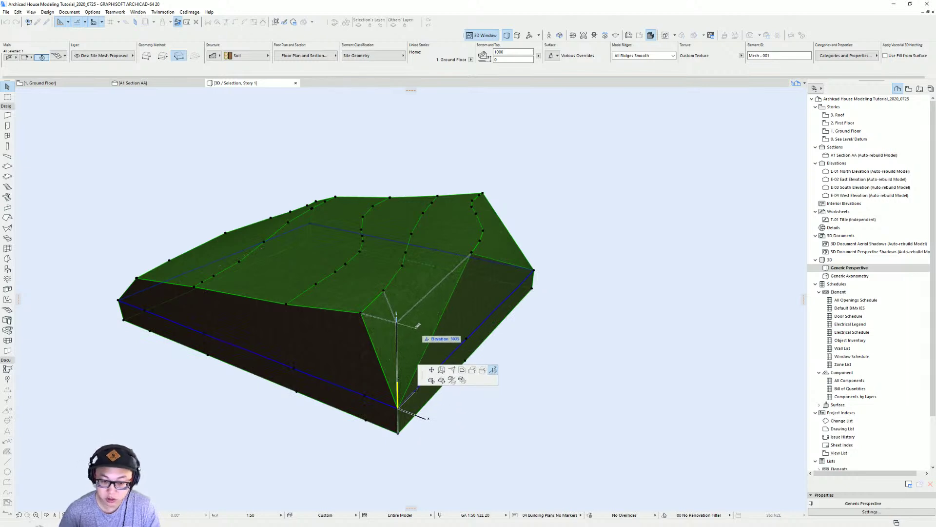
pyautogui.click(418, 325)
pyautogui.press('Escape')
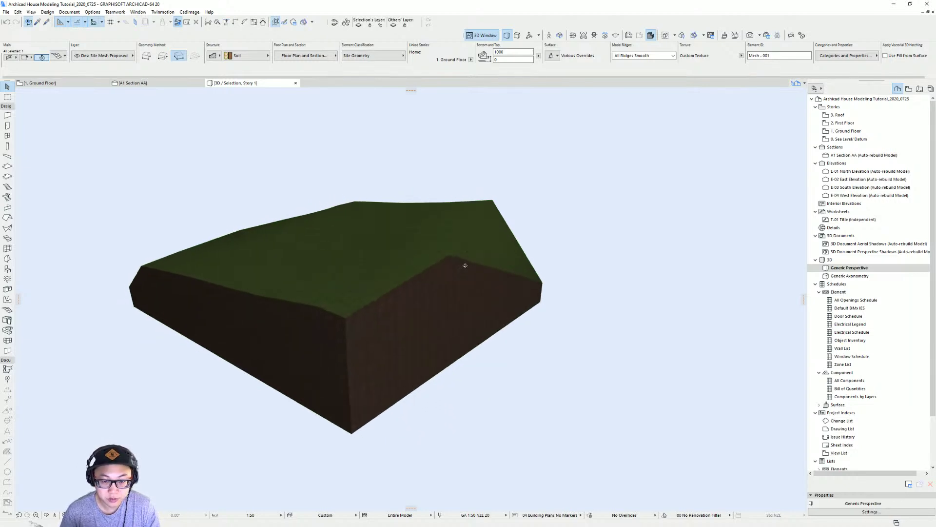
# Step: Raise the northeast corner point of the mesh to an elevation of 3500
pyautogui.keyDown('shift'); pyautogui.moveTo(465, 265); pyautogui.dragTo(523, 321, button='middle'); pyautogui.keyUp('shift')
pyautogui.click(538, 332)
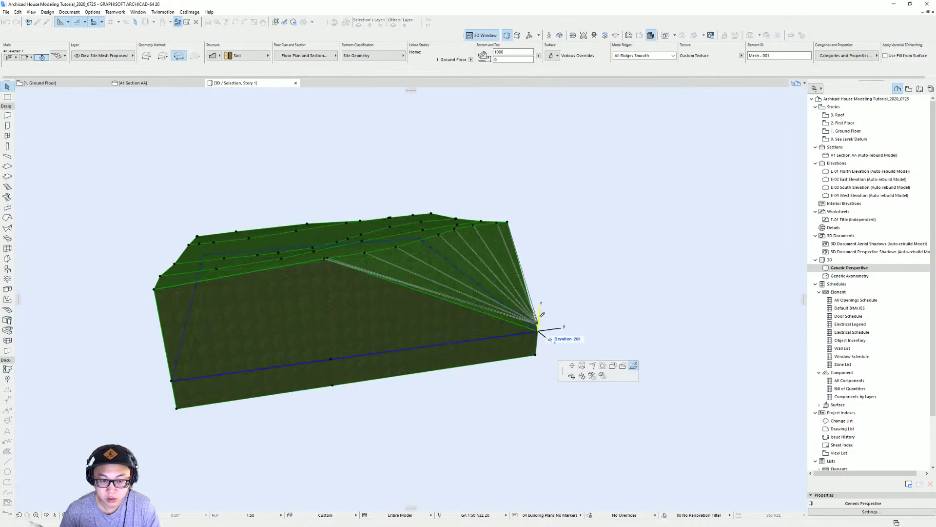
pyautogui.write('3500')
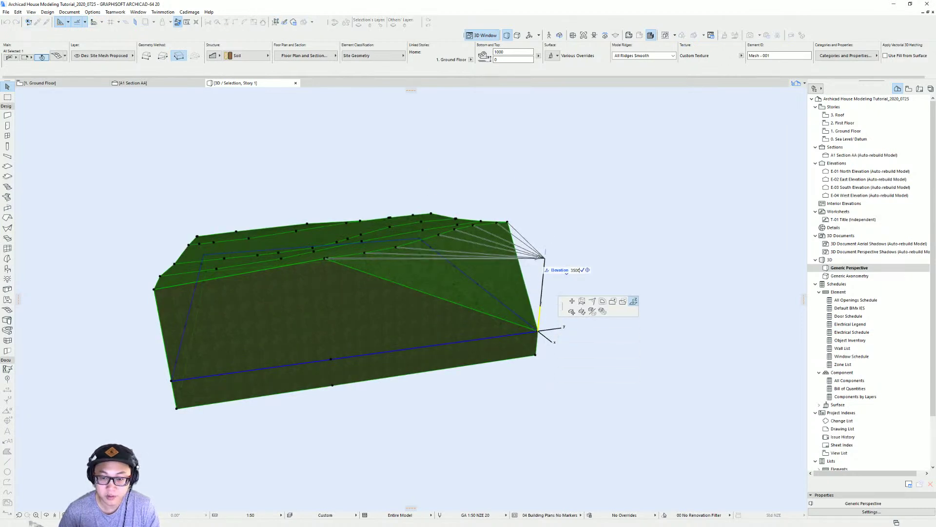
pyautogui.press('Return')
# Step: Raise the southwest corner point of the mesh to an elevation of 1350
pyautogui.keyDown('shift'); pyautogui.moveTo(544, 258); pyautogui.dragTo(337, 349, button='middle'); pyautogui.keyUp('shift')
pyautogui.click(323, 347)
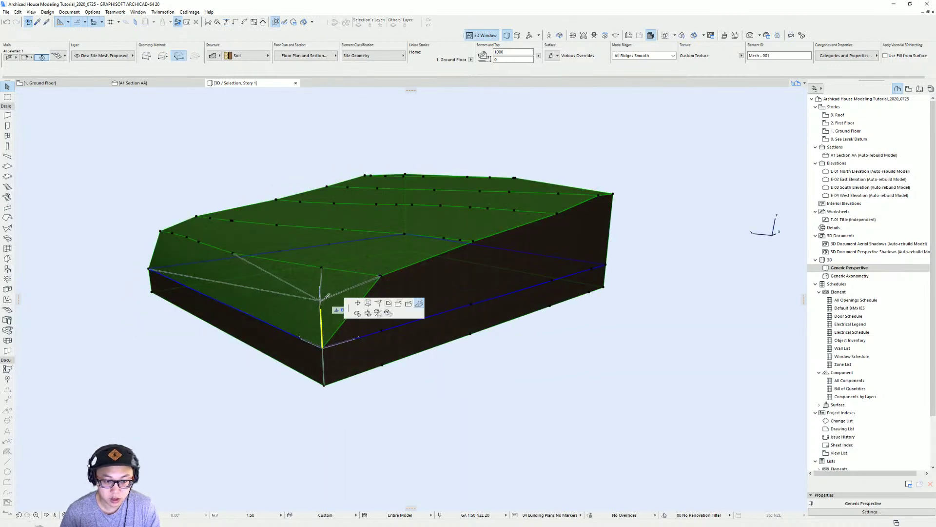
pyautogui.moveTo(327, 296); pyautogui.dragTo(312, 344, button='middle')
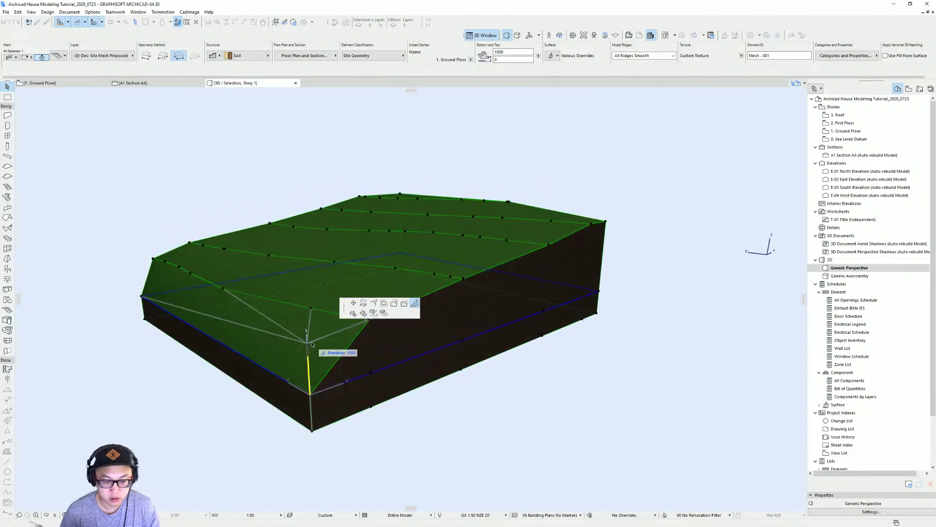
pyautogui.write('13')
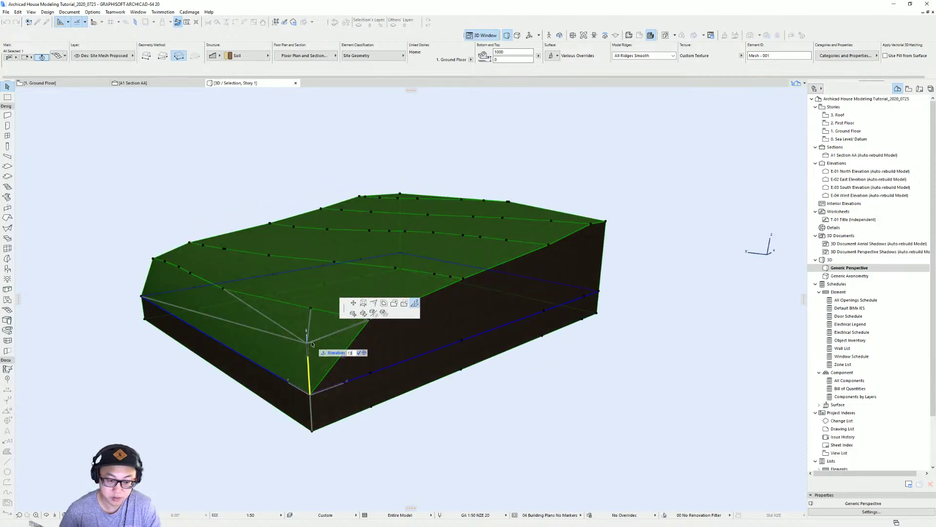
pyautogui.write('50')
pyautogui.press('Return')
# Step: Raise the northwest corner point of the mesh and match its elevation to the southwest corner
pyautogui.moveTo(271, 342); pyautogui.dragTo(441, 353, button='middle')
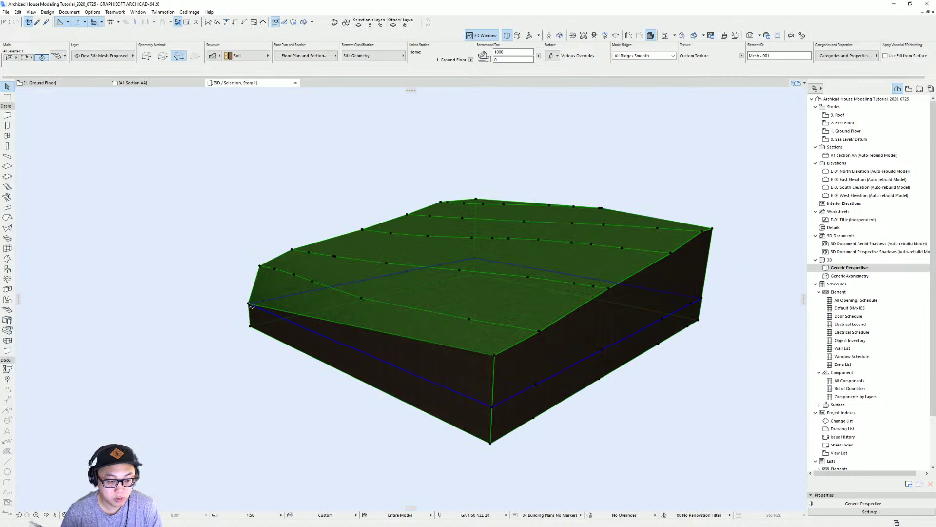
pyautogui.click(249, 305)
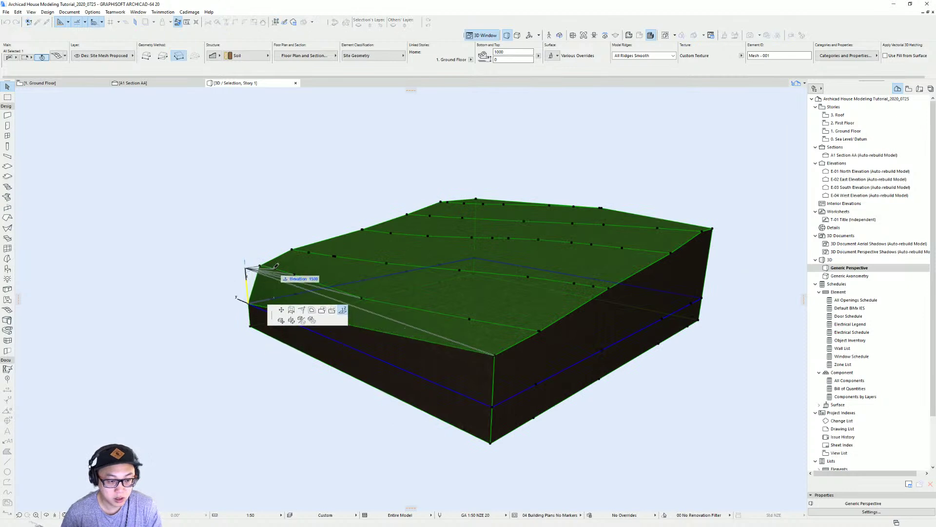
pyautogui.press('Escape')
pyautogui.keyDown('shift'); pyautogui.moveTo(502, 314); pyautogui.dragTo(356, 297, button='middle'); pyautogui.keyUp('shift')
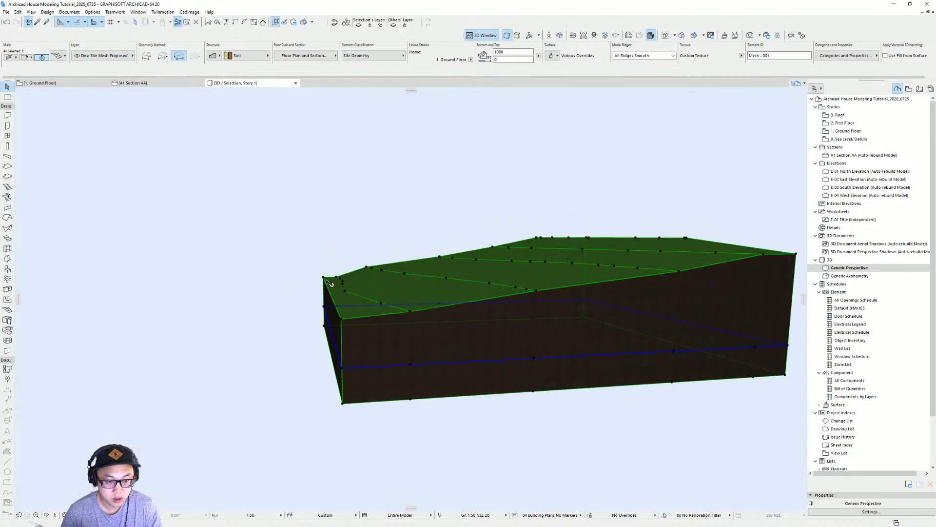
pyautogui.click(323, 277)
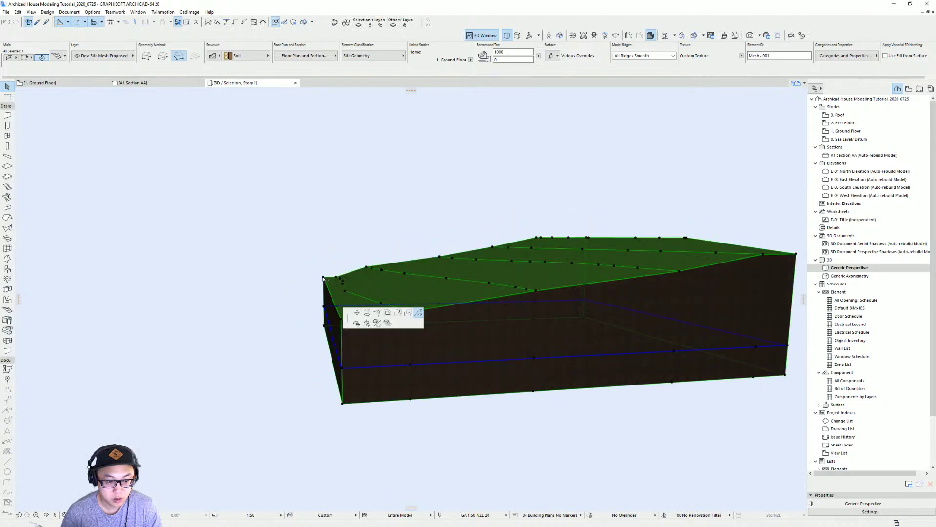
pyautogui.click(342, 318)
pyautogui.keyDown('shift'); pyautogui.moveTo(407, 311); pyautogui.dragTo(312, 410, button='middle'); pyautogui.keyUp('shift')
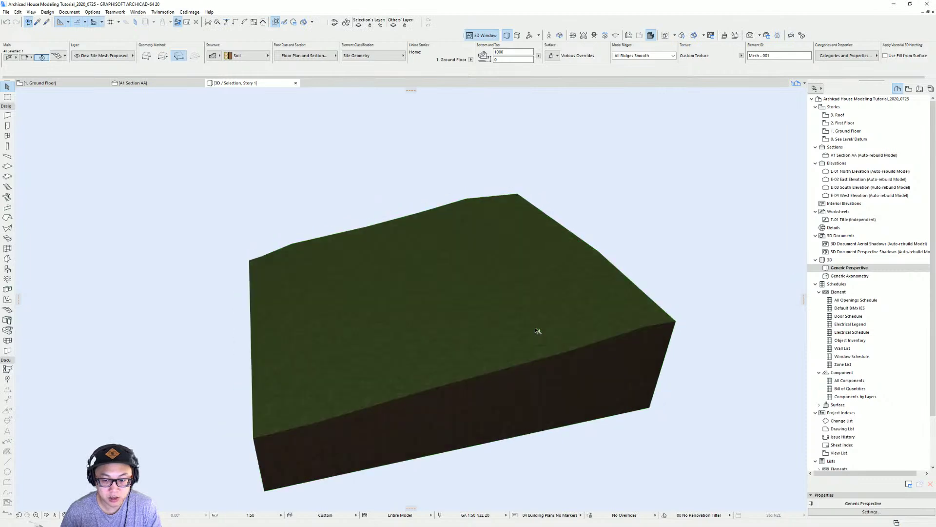
pyautogui.keyDown('shift'); pyautogui.moveTo(538, 331); pyautogui.dragTo(318, 355, button='middle'); pyautogui.keyUp('shift')
# Step: On the ground floor plan, move the contoured mesh onto the house site, aligning its southeast corner with the existing flat mesh's
pyautogui.press('F2')
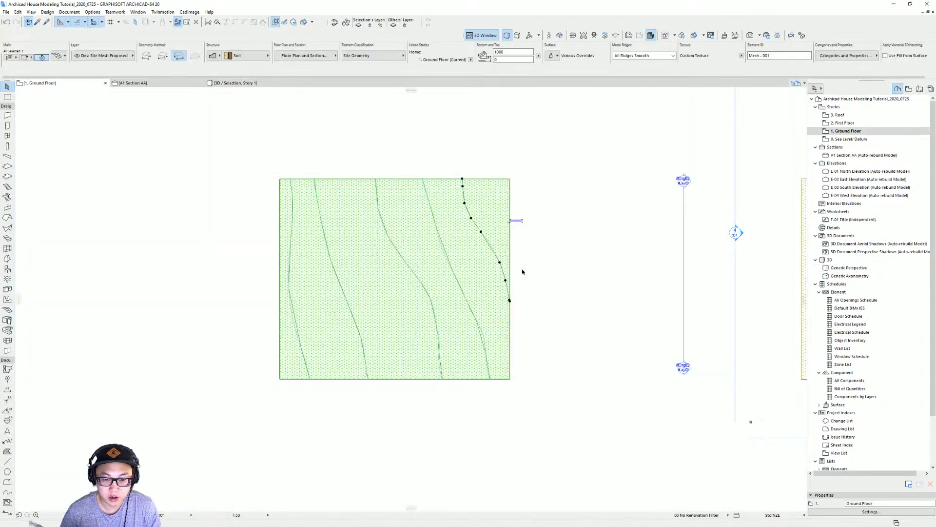
pyautogui.moveTo(507, 276); pyautogui.dragTo(252, 290, button='middle')
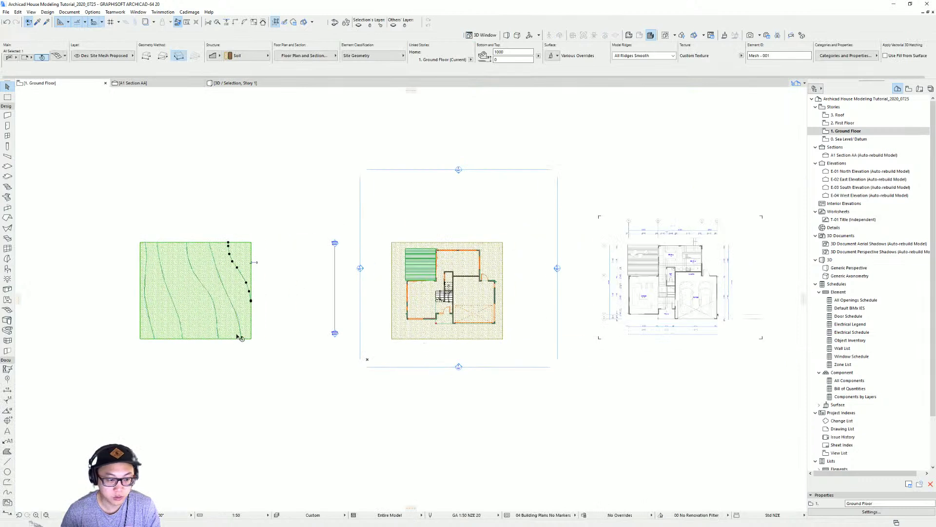
pyautogui.press('Escape')
pyautogui.click(206, 329)
pyautogui.moveTo(251, 338); pyautogui.dragTo(502, 340)
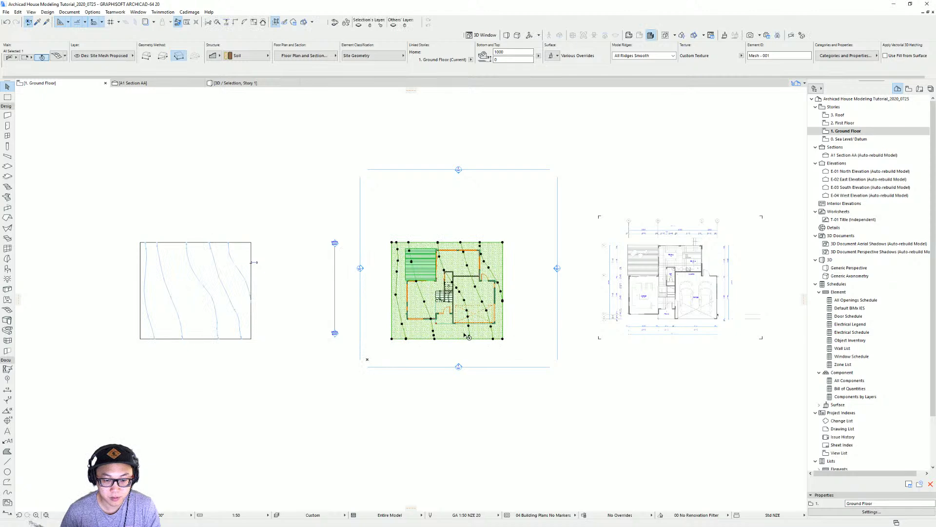
pyautogui.scroll(3, 467, 336)
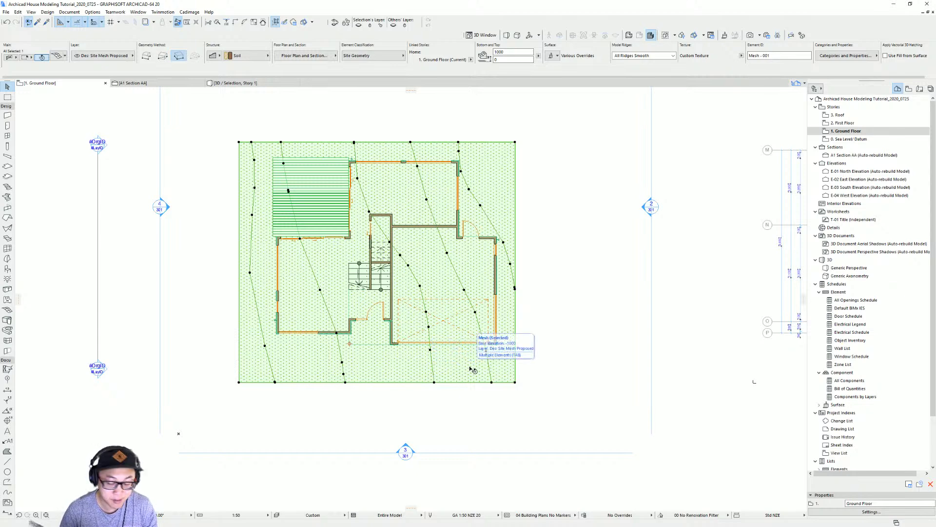
# Step: Single out the original flat mesh overlapping the contoured mesh at the house
pyautogui.press('Tab')
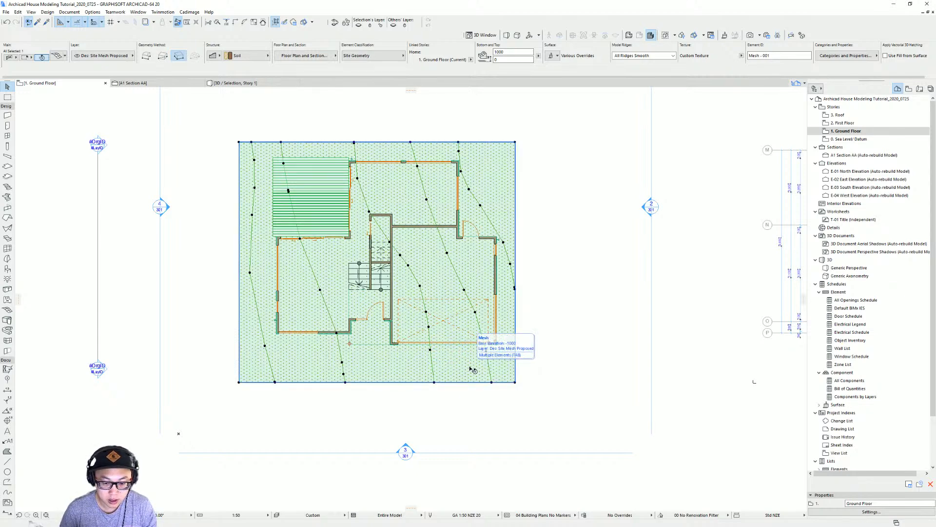
pyautogui.press('Tab')
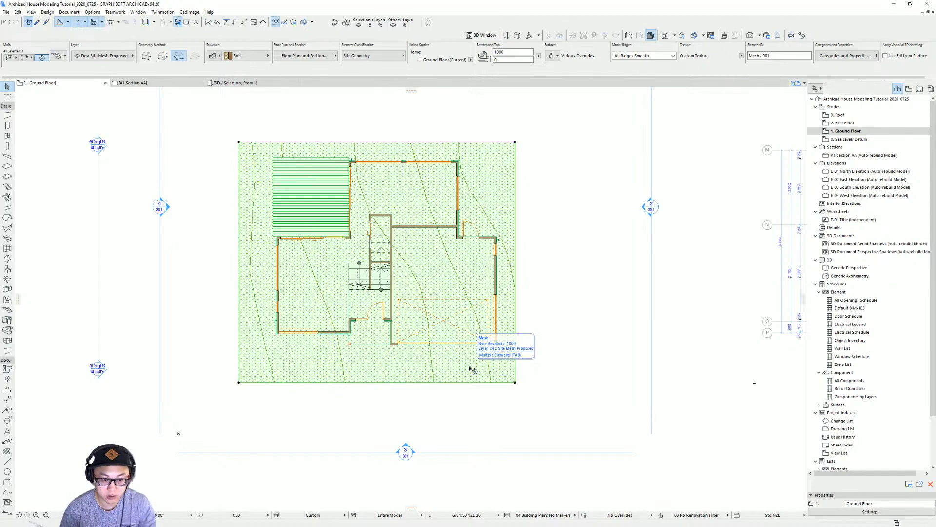
pyautogui.press('Escape')
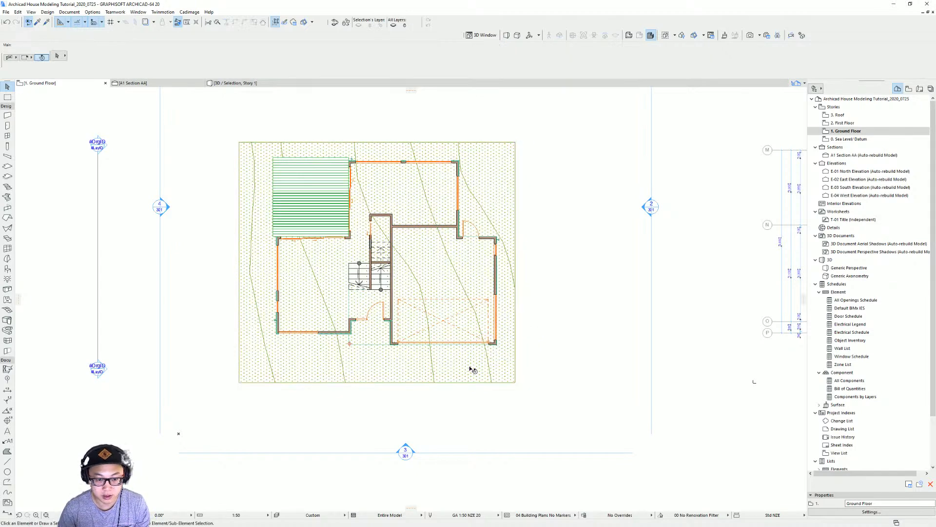
# Step: Show the whole model in 3D and examine how the house sits on the sloping mesh from several angles
pyautogui.press('F3')
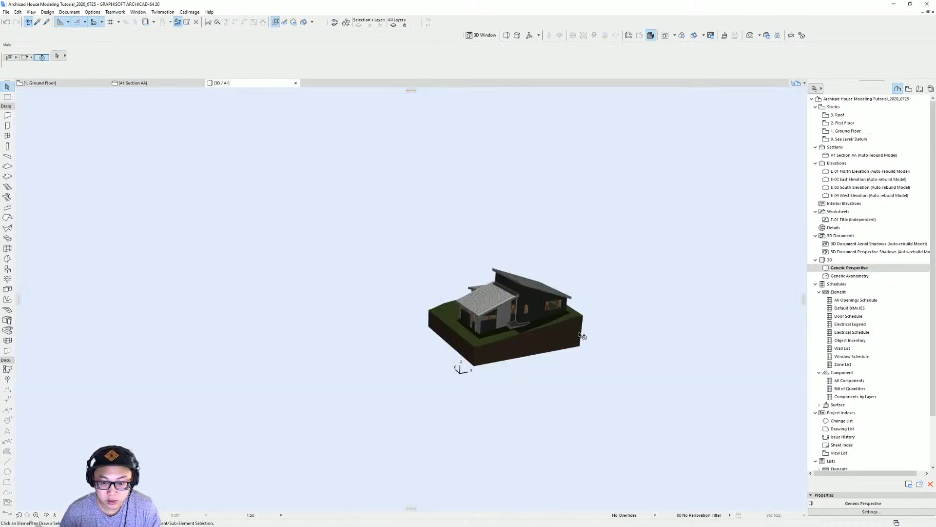
pyautogui.scroll(5, 550, 319)
pyautogui.keyDown('shift'); pyautogui.moveTo(486, 279); pyautogui.dragTo(576, 351, button='middle'); pyautogui.keyUp('shift')
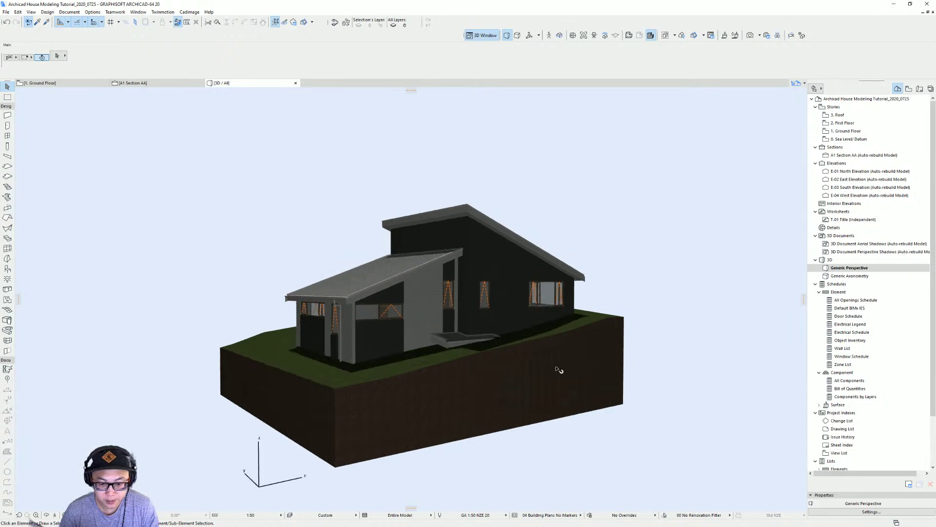
pyautogui.keyDown('shift'); pyautogui.moveTo(521, 363); pyautogui.dragTo(497, 303, button='middle'); pyautogui.keyUp('shift')
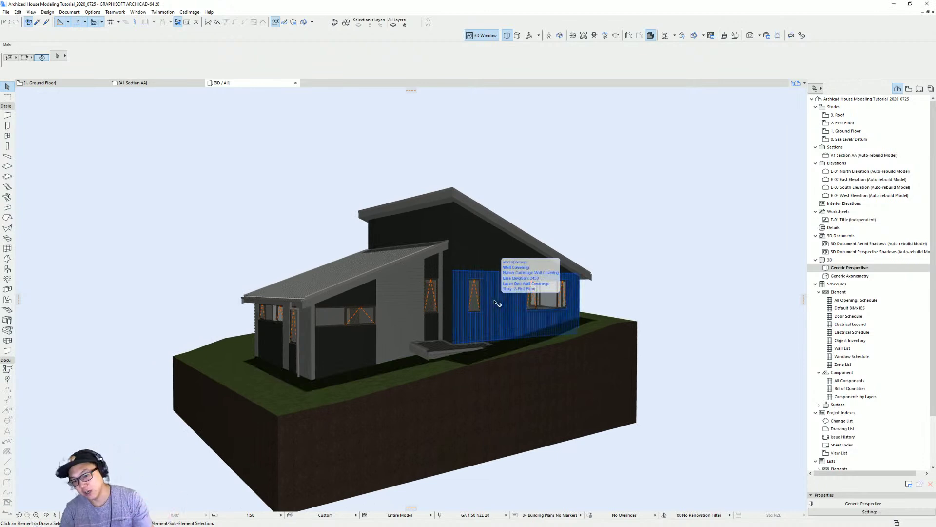
pyautogui.keyDown('shift'); pyautogui.moveTo(498, 307); pyautogui.dragTo(453, 274, button='middle'); pyautogui.keyUp('shift')
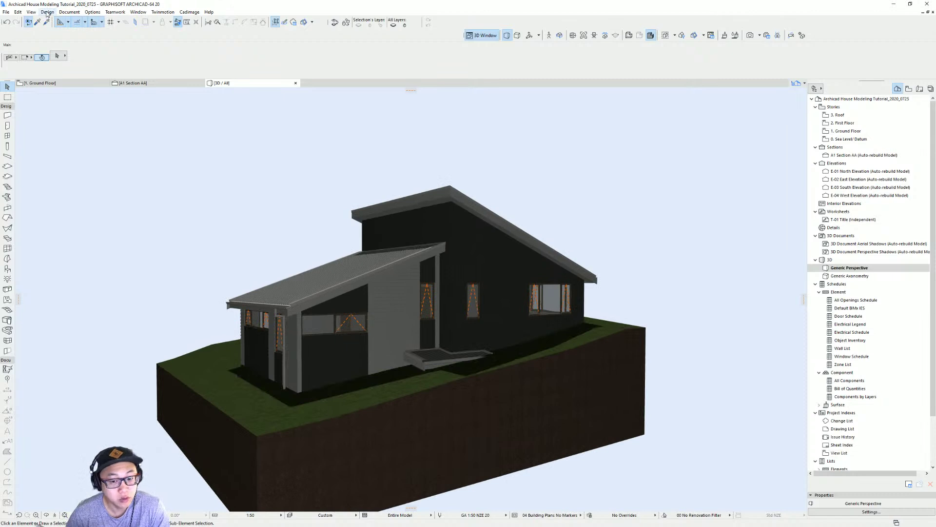
pyautogui.keyDown('shift'); pyautogui.moveTo(561, 389); pyautogui.dragTo(439, 405, button='middle'); pyautogui.keyUp('shift')
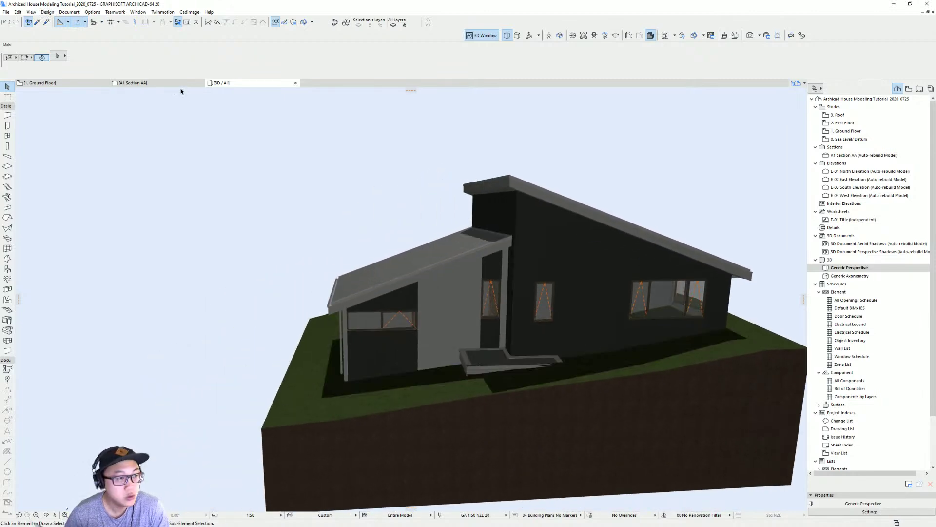
# Step: Review the elevations and heights of all stories in Story Settings
pyautogui.click(47, 11)
pyautogui.click(69, 31)
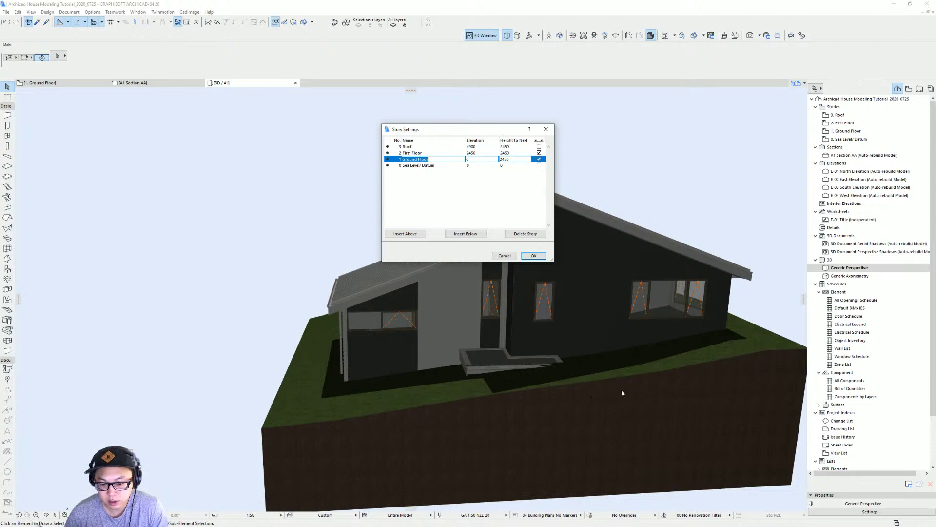
pyautogui.press('Return')
# Step: Change the home story of the sloping site mesh to 0. Sea Level/ Datum
pyautogui.click(716, 378)
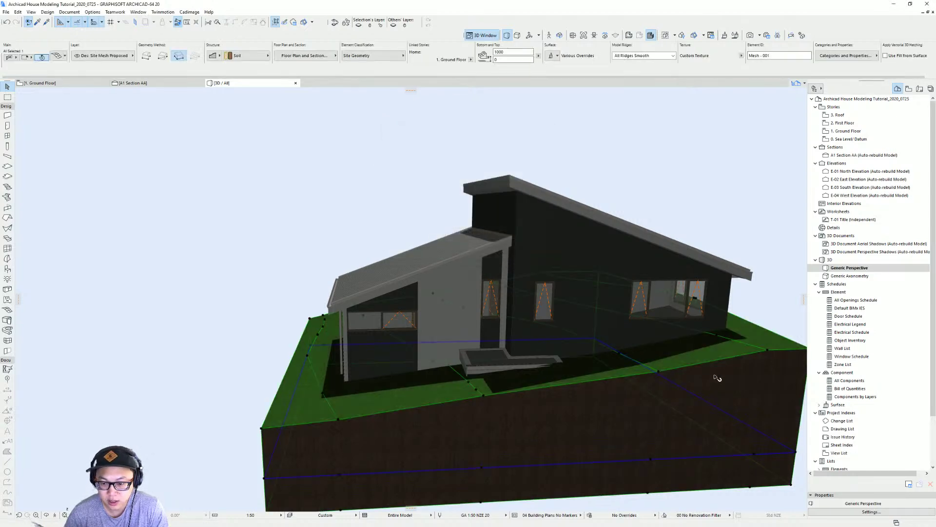
pyautogui.moveTo(541, 318); pyautogui.dragTo(496, 258, button='middle')
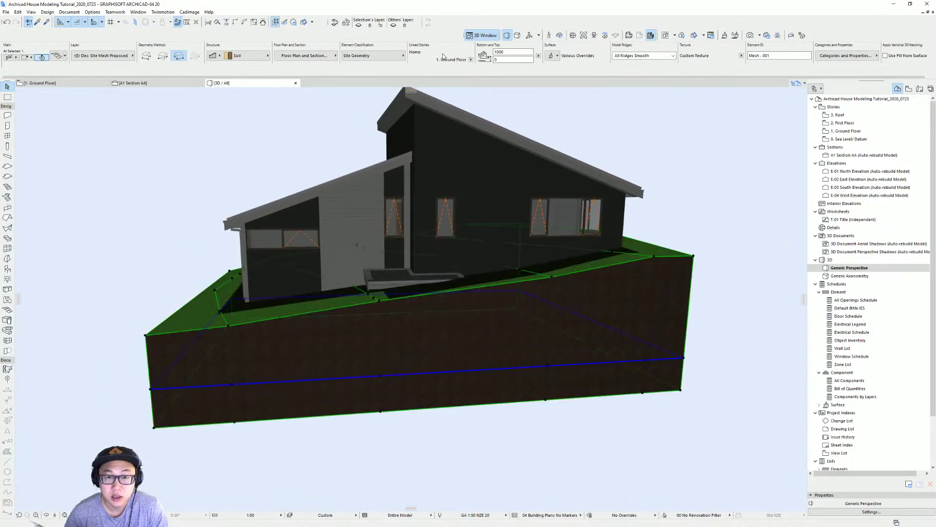
pyautogui.click(471, 59)
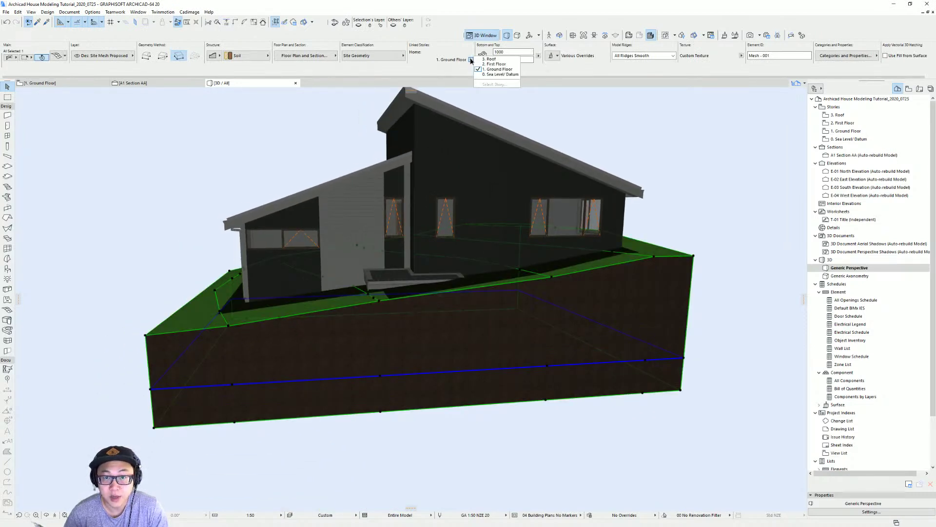
pyautogui.click(500, 74)
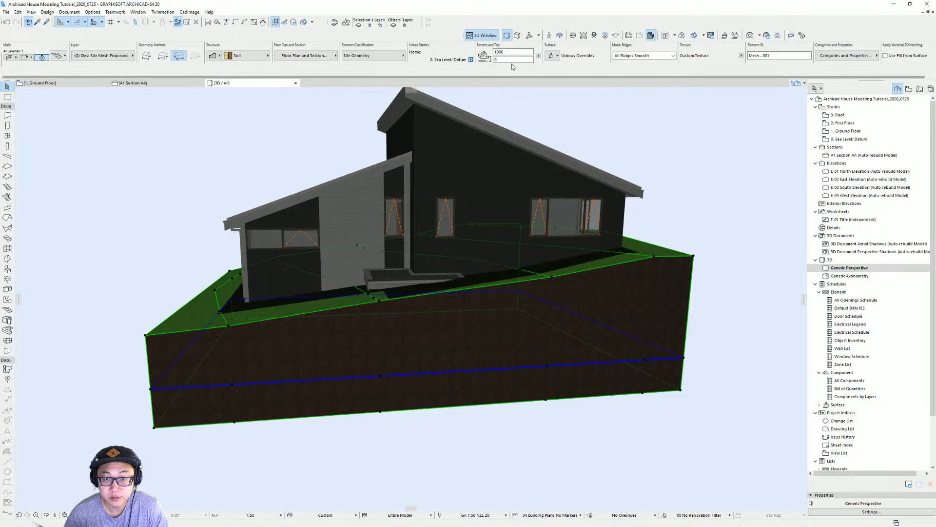
pyautogui.keyDown('shift'); pyautogui.moveTo(542, 385); pyautogui.dragTo(577, 278, button='middle'); pyautogui.keyUp('shift')
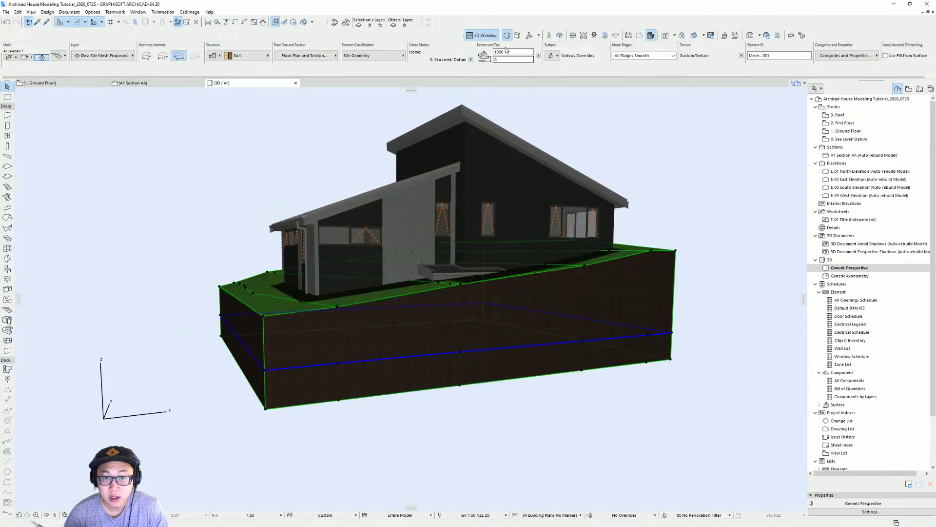
pyautogui.moveTo(470, 340); pyautogui.dragTo(482, 394, button='middle')
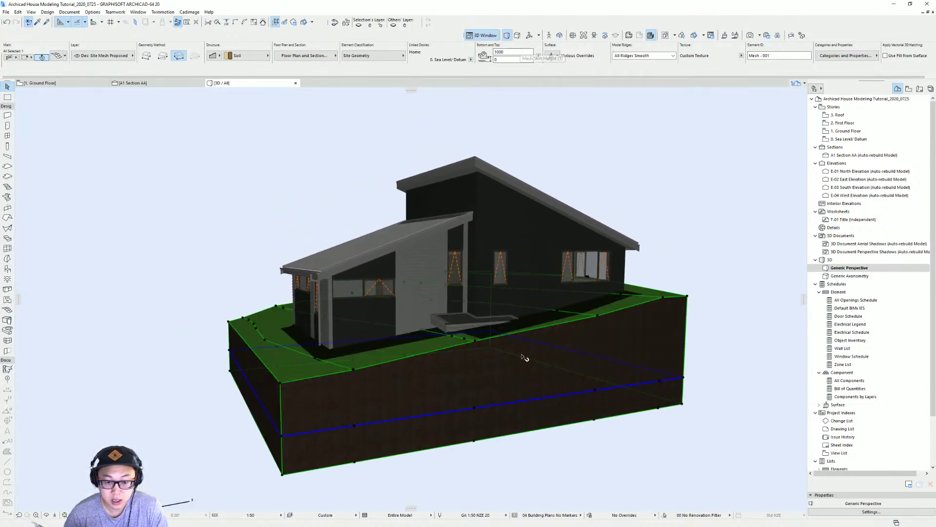
# Step: Set the Ground Floor story's elevation to 2450 in Story Settings and accept the change
pyautogui.press('Escape')
pyautogui.click(47, 12)
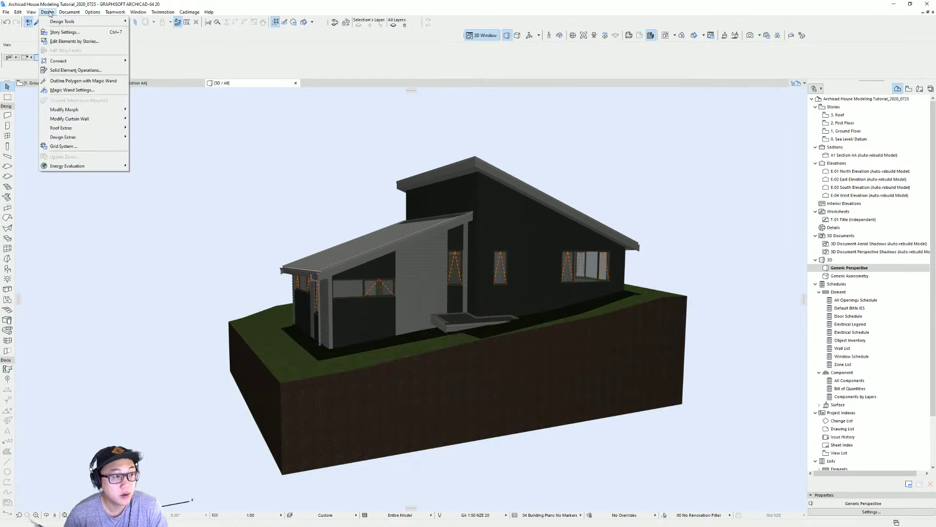
pyautogui.click(47, 12)
pyautogui.click(47, 12)
pyautogui.click(63, 32)
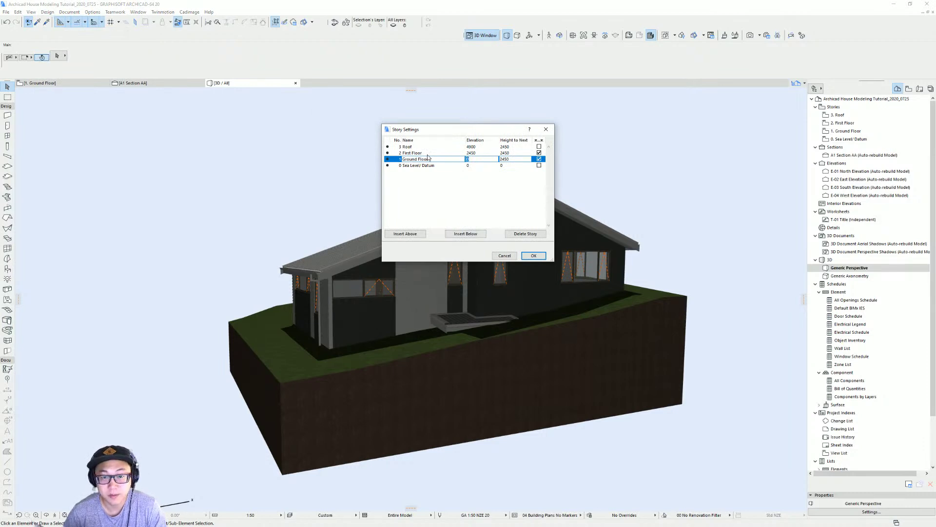
pyautogui.press('Return')
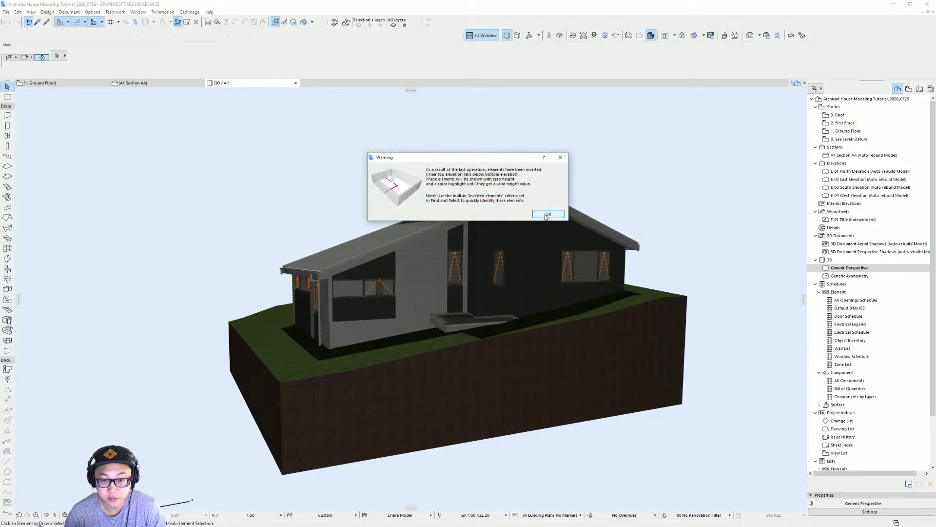
pyautogui.click(545, 214)
pyautogui.keyDown('shift'); pyautogui.moveTo(508, 263); pyautogui.dragTo(522, 350, button='middle'); pyautogui.keyUp('shift')
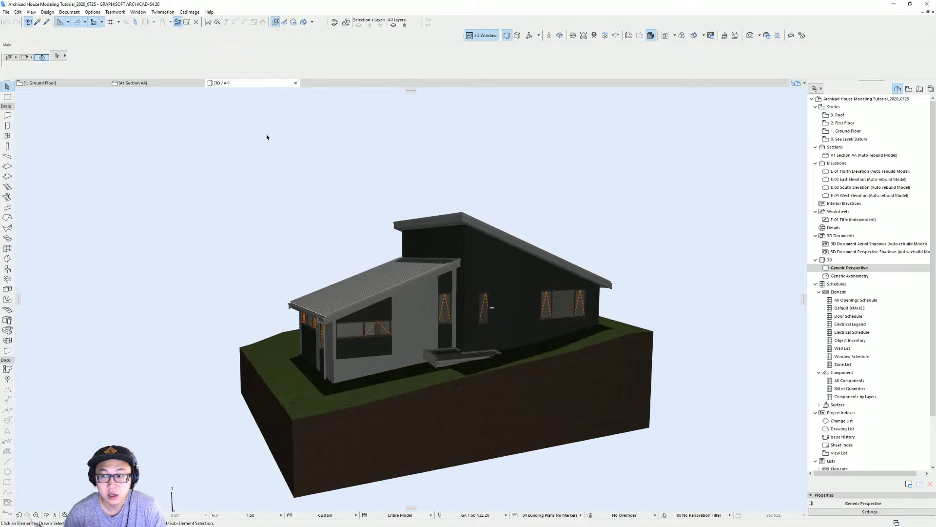
# Step: Set the Ground Floor story's height to next to 2450 in Story Settings
pyautogui.click(33, 12)
pyautogui.moveTo(47, 12)
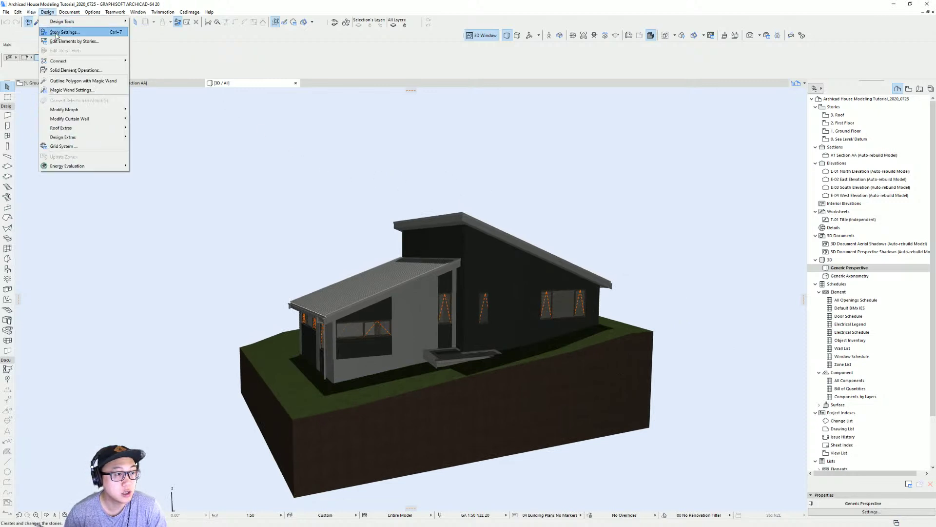
pyautogui.click(66, 33)
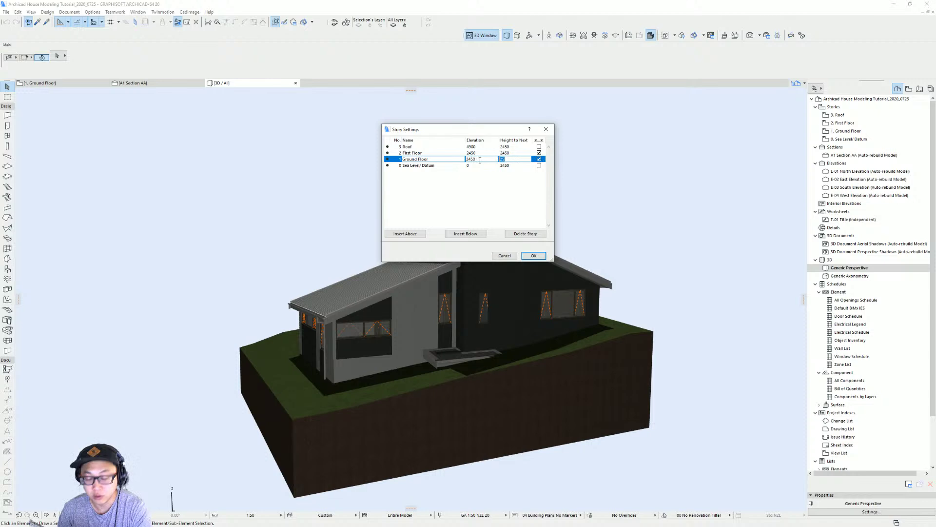
pyautogui.click(514, 165)
pyautogui.press('Return')
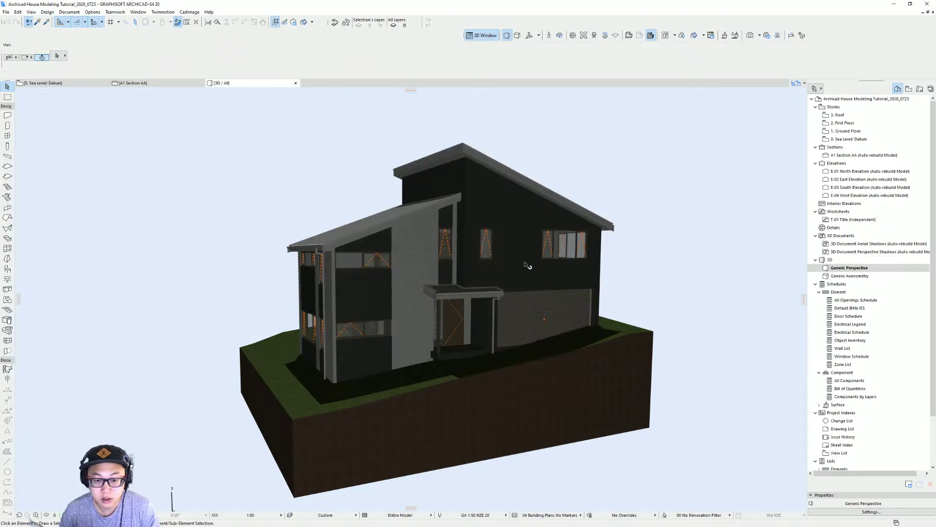
# Step: Change the sloping site mesh's structure to surface only so that elements beneath it can be seen
pyautogui.moveTo(513, 245); pyautogui.dragTo(529, 394)
pyautogui.click(652, 353)
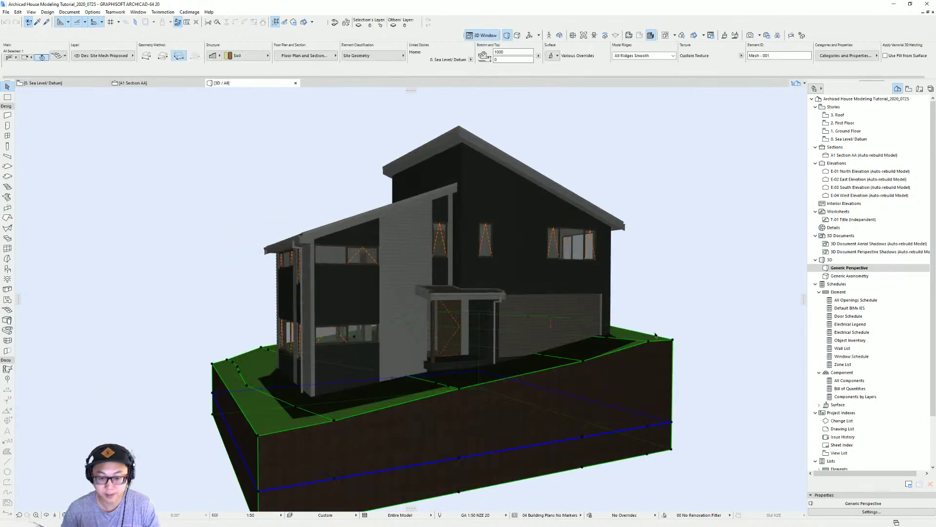
pyautogui.click(214, 56)
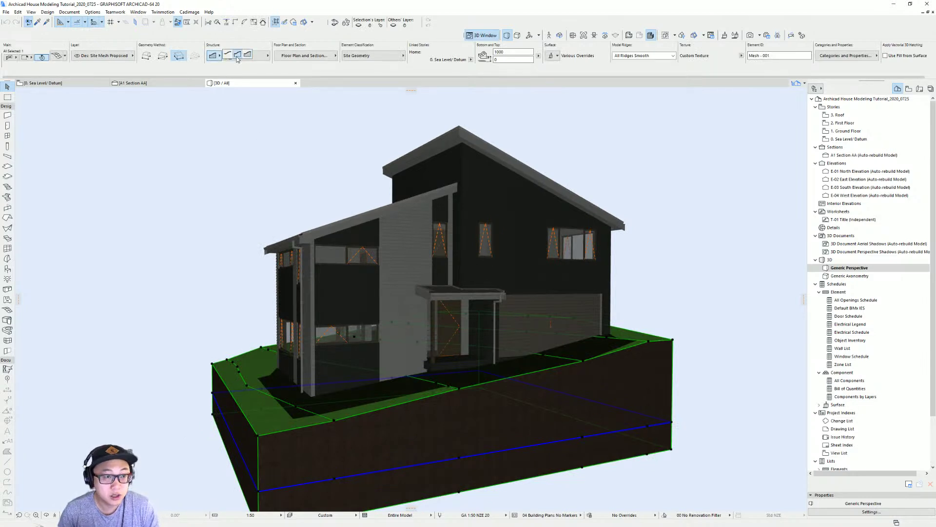
pyautogui.click(228, 54)
pyautogui.keyDown('shift'); pyautogui.moveTo(534, 362); pyautogui.dragTo(430, 448, button='middle'); pyautogui.keyUp('shift')
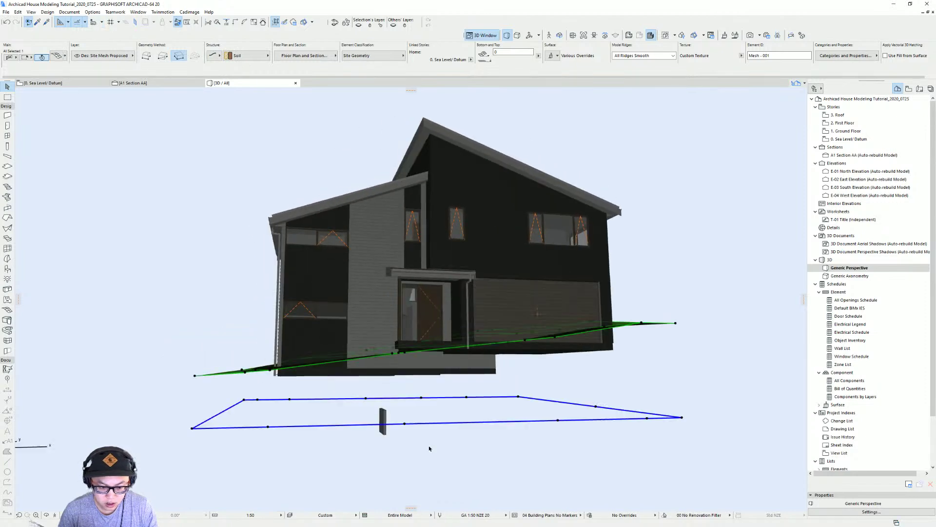
# Step: Change the home story of the stray short timber wall below the site to 1. Ground Floor
pyautogui.click(383, 420)
pyautogui.keyDown('shift'); pyautogui.moveTo(365, 402); pyautogui.dragTo(424, 432, button='middle'); pyautogui.keyUp('shift')
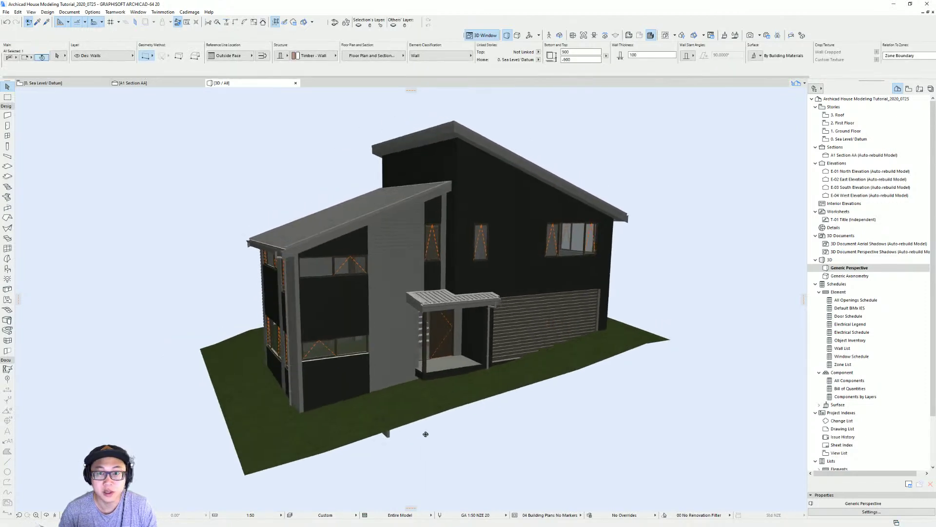
pyautogui.keyDown('shift'); pyautogui.moveTo(531, 325); pyautogui.dragTo(461, 339, button='middle'); pyautogui.keyUp('shift')
pyautogui.keyDown('shift'); pyautogui.moveTo(576, 342); pyautogui.dragTo(711, 379, button='middle'); pyautogui.keyUp('shift')
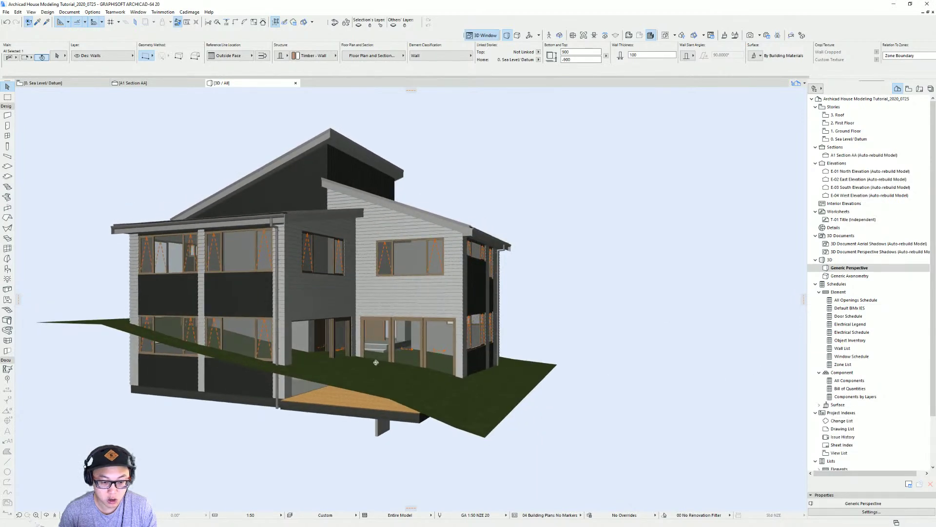
pyautogui.scroll(5, 383, 347)
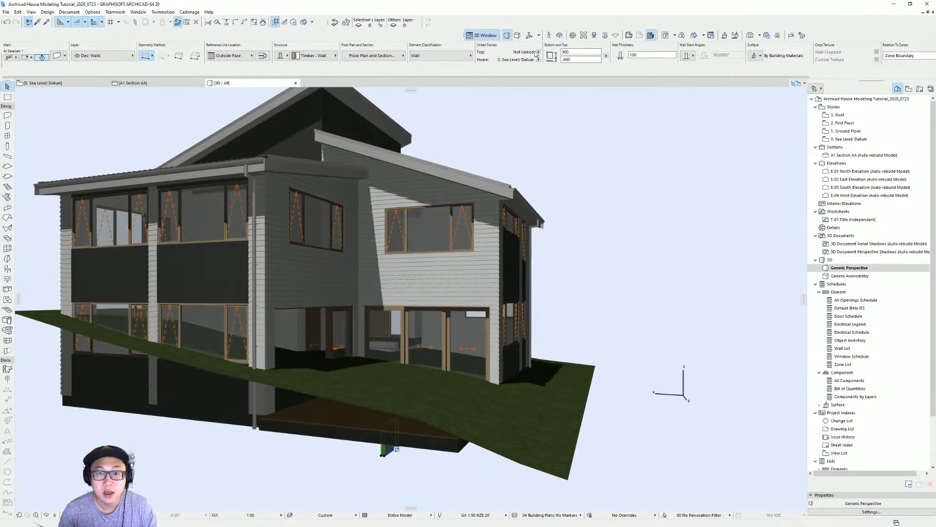
pyautogui.click(538, 59)
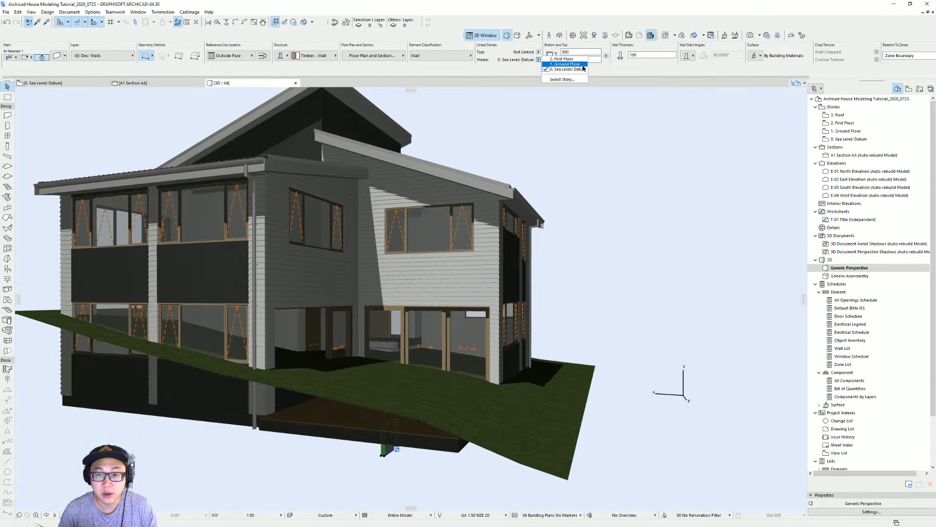
pyautogui.click(584, 65)
pyautogui.keyDown('shift'); pyautogui.moveTo(517, 381); pyautogui.dragTo(619, 350, button='middle'); pyautogui.keyUp('shift')
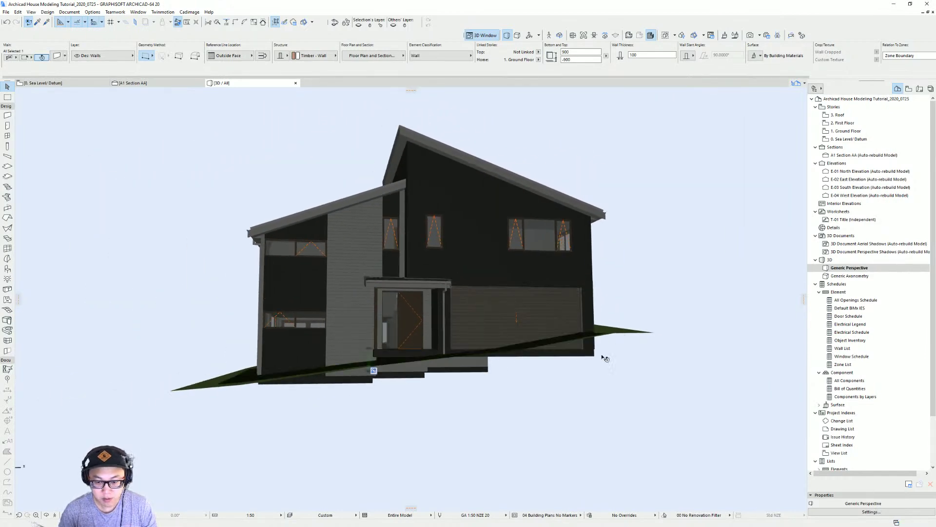
pyautogui.keyDown('shift'); pyautogui.moveTo(442, 352); pyautogui.dragTo(539, 352, button='middle'); pyautogui.keyUp('shift')
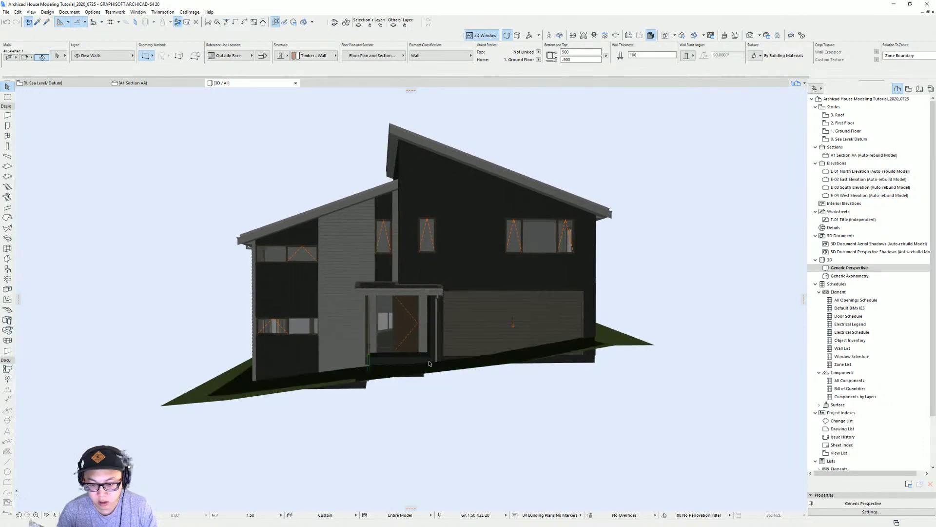
# Step: Adjust the Sea Level/ Datum story's height to next in Story Settings and check the house against the slope
pyautogui.click(47, 12)
pyautogui.click(59, 32)
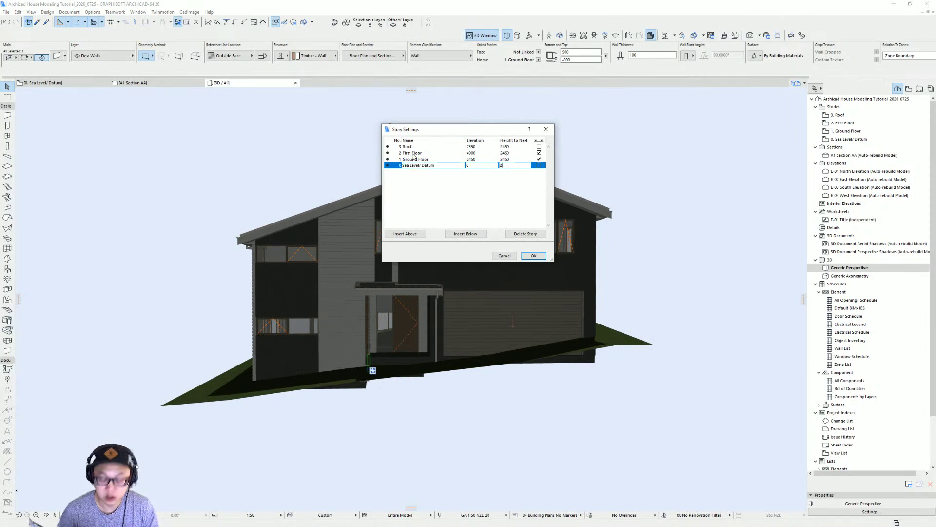
pyautogui.press('Return')
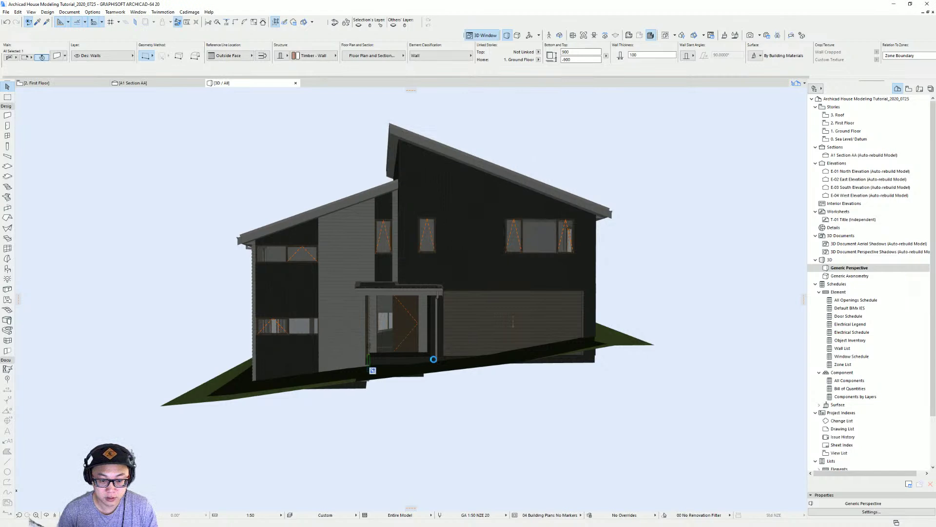
pyautogui.moveTo(435, 359)
pyautogui.keyDown('shift'); pyautogui.mouseDown(button='middle')
pyautogui.moveTo(371, 344)
pyautogui.moveTo(309, 345)
pyautogui.moveTo(270, 367)
pyautogui.moveTo(504, 356)
pyautogui.moveTo(617, 370)
pyautogui.moveTo(262, 370)
pyautogui.moveTo(359, 347)
pyautogui.moveTo(398, 315)
pyautogui.mouseUp(button='middle'); pyautogui.keyUp('shift')
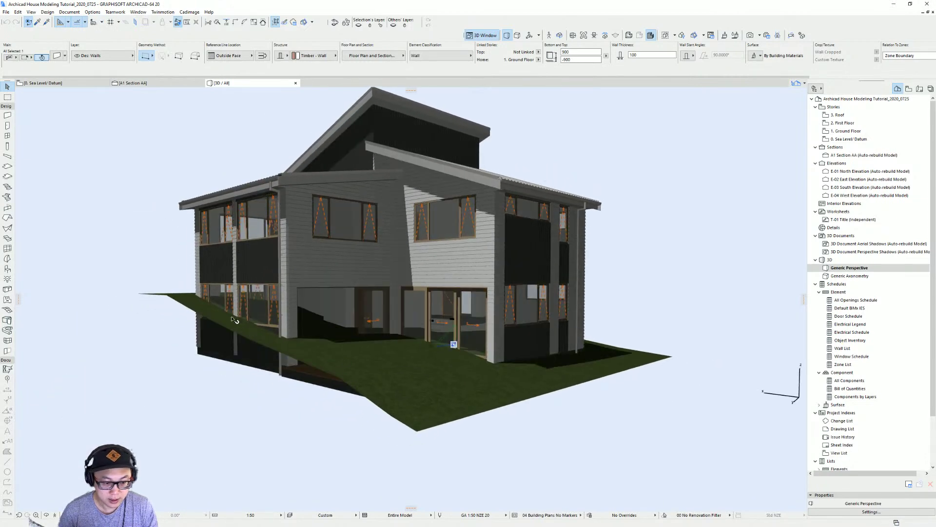
pyautogui.keyDown('shift'); pyautogui.moveTo(425, 349); pyautogui.dragTo(665, 309, button='middle'); pyautogui.keyUp('shift')
pyautogui.click(597, 312)
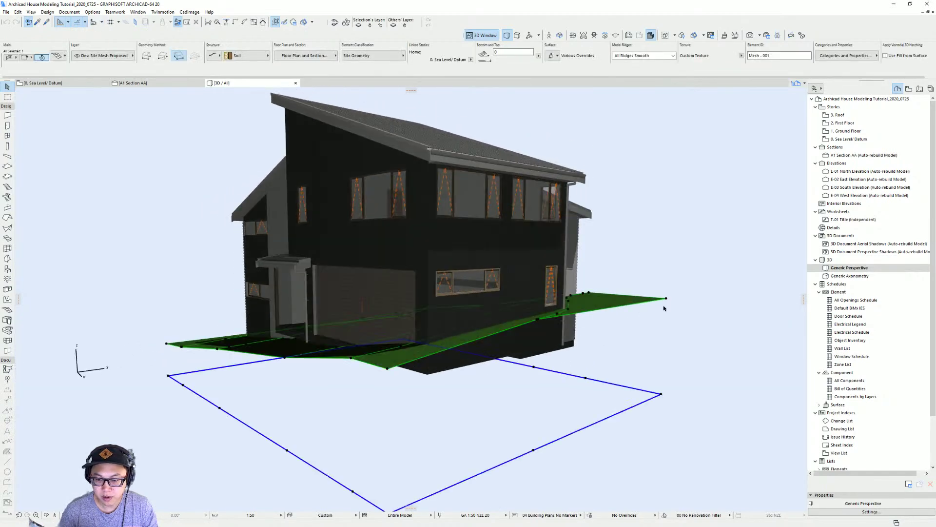
pyautogui.keyDown('shift'); pyautogui.moveTo(611, 327); pyautogui.dragTo(665, 313, button='middle'); pyautogui.keyUp('shift')
pyautogui.click(675, 302)
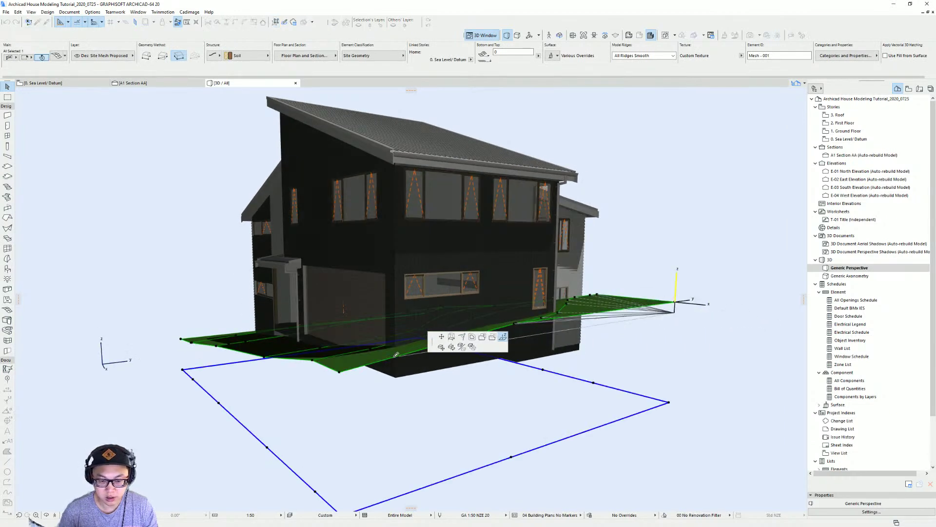
pyautogui.press('Escape')
pyautogui.keyDown('shift'); pyautogui.moveTo(527, 314); pyautogui.dragTo(388, 335, button='middle'); pyautogui.keyUp('shift')
pyautogui.press('Escape')
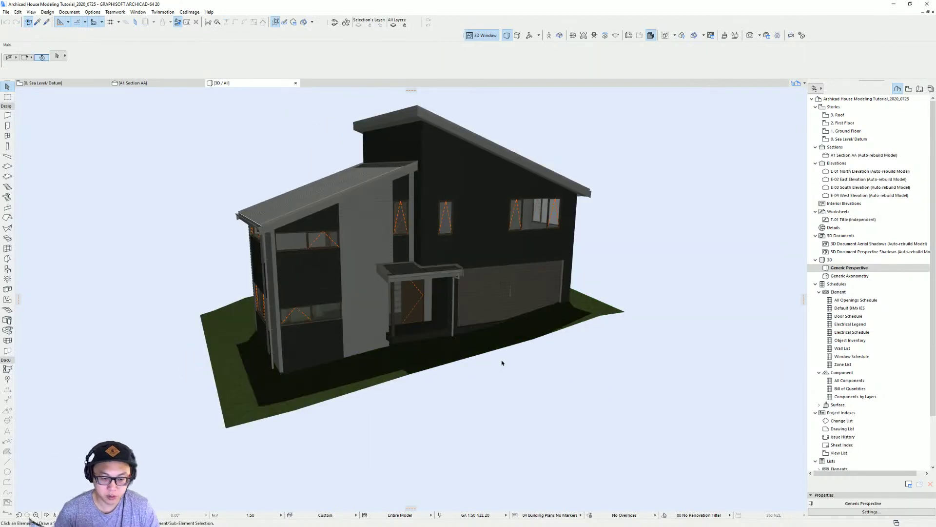
# Step: Change the sloping site mesh's structure back to a solid body and inspect the house on it from all sides
pyautogui.keyDown('shift'); pyautogui.moveTo(502, 363); pyautogui.dragTo(575, 344, button='middle'); pyautogui.keyUp('shift')
pyautogui.keyDown('shift'); pyautogui.moveTo(600, 297); pyautogui.dragTo(657, 329, button='middle'); pyautogui.keyUp('shift')
pyautogui.click(657, 328)
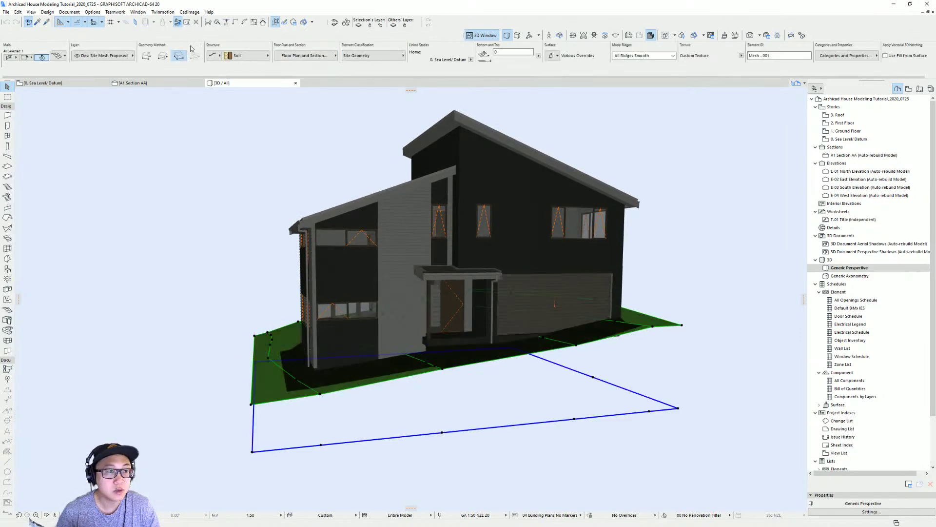
pyautogui.click(219, 55)
pyautogui.click(247, 56)
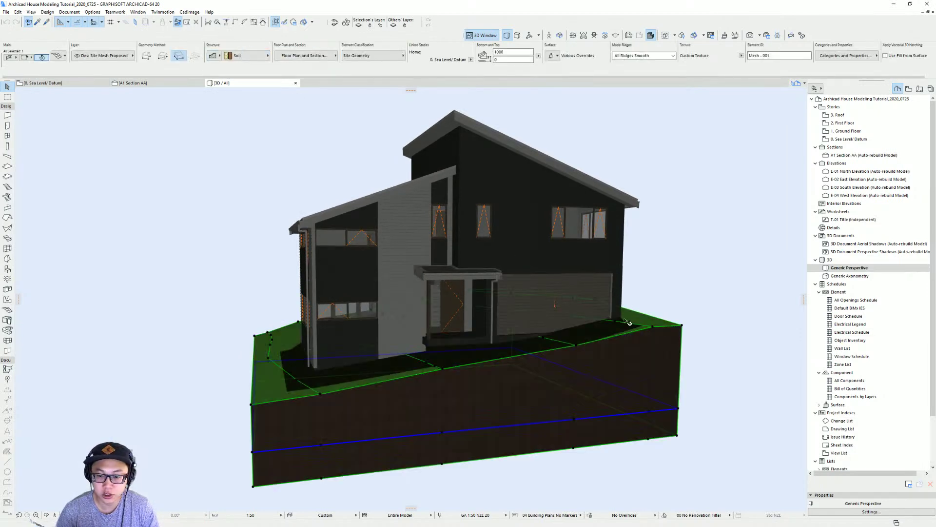
pyautogui.moveTo(629, 322)
pyautogui.keyDown('shift'); pyautogui.mouseDown(button='middle')
pyautogui.moveTo(473, 350)
pyautogui.moveTo(454, 422)
pyautogui.mouseUp(button='middle'); pyautogui.keyUp('shift')
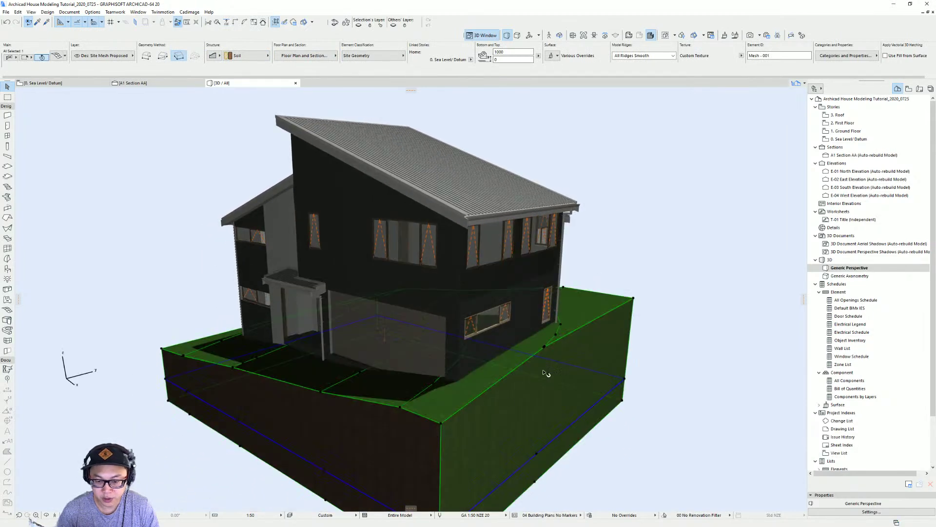
pyautogui.keyDown('shift'); pyautogui.moveTo(633, 314); pyautogui.dragTo(254, 410, button='middle'); pyautogui.keyUp('shift')
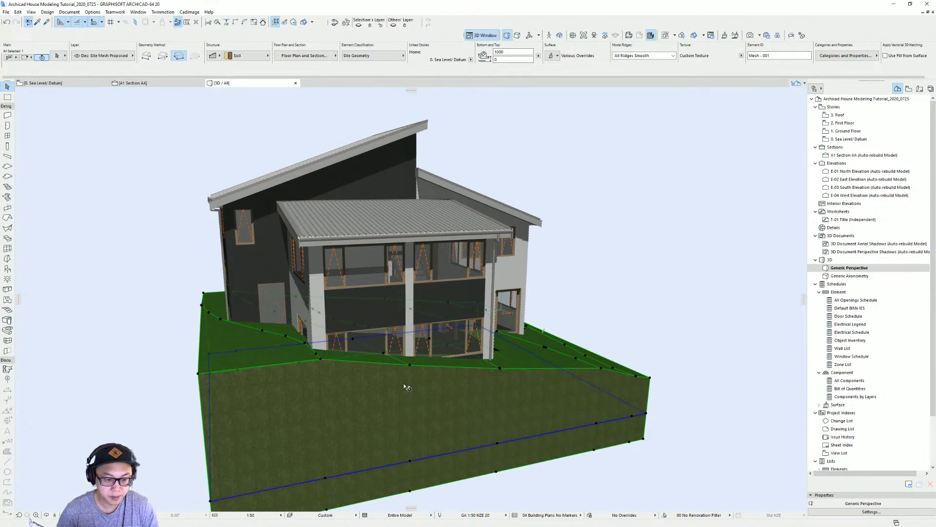
pyautogui.scroll(-3, 404, 385)
pyautogui.keyDown('shift'); pyautogui.moveTo(404, 386); pyautogui.dragTo(372, 401, button='middle'); pyautogui.keyUp('shift')
pyautogui.press('Escape')
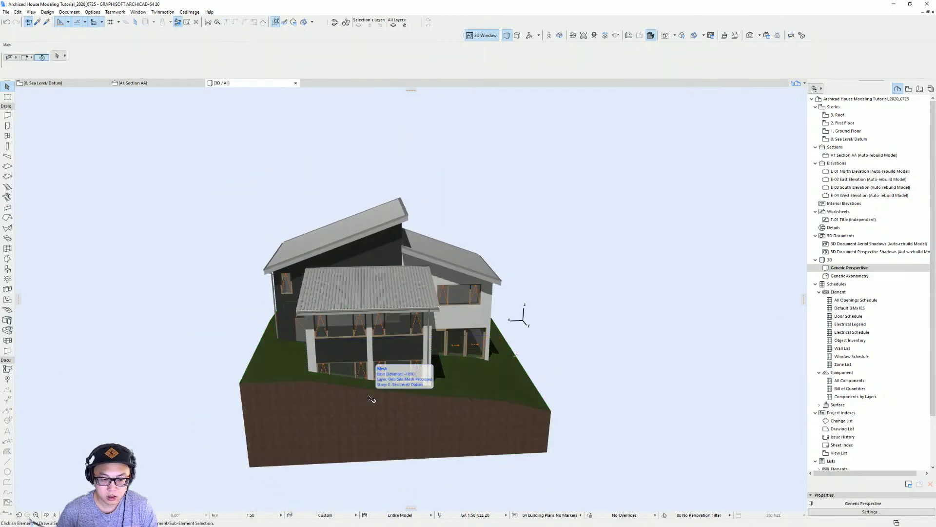
# Step: Open the Ground Floor plan and show the 0. Sea Level/ Datum story as its trace reference
pyautogui.press('F2')
pyautogui.click(873, 133)
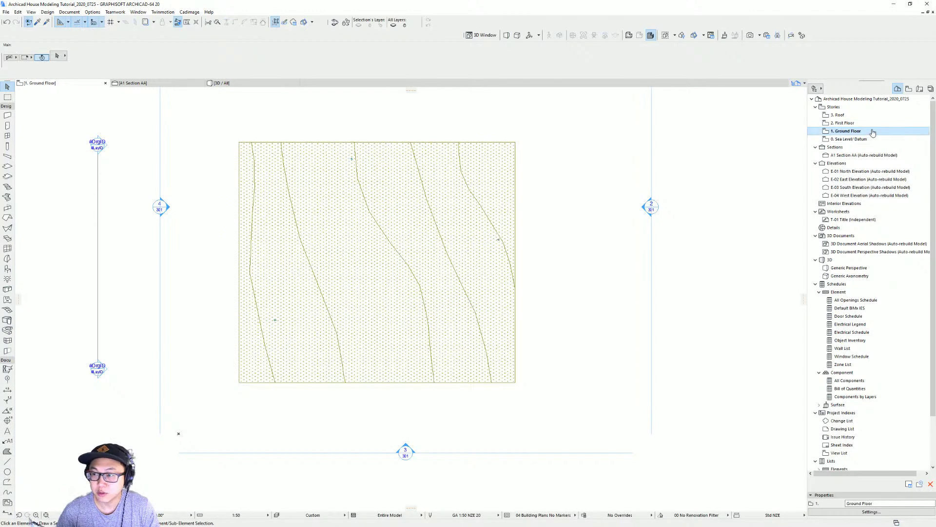
pyautogui.rightClick(867, 140)
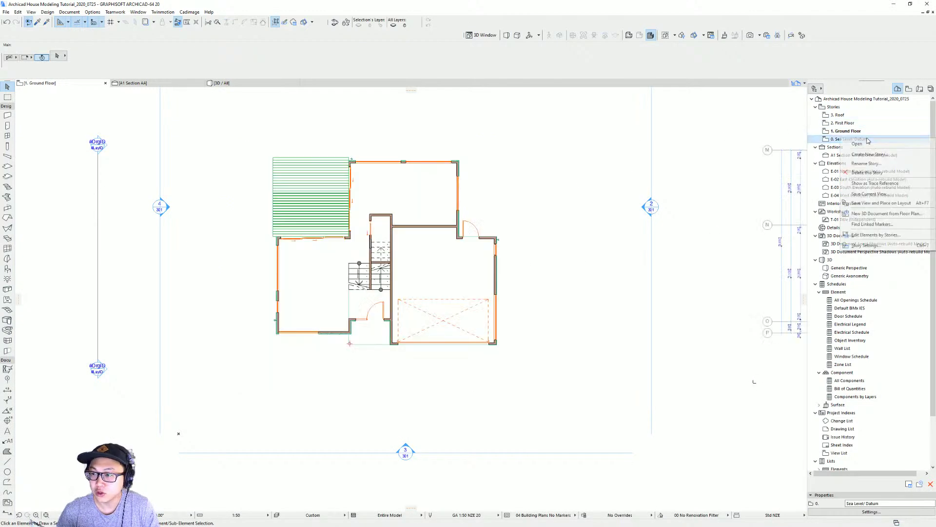
pyautogui.click(884, 184)
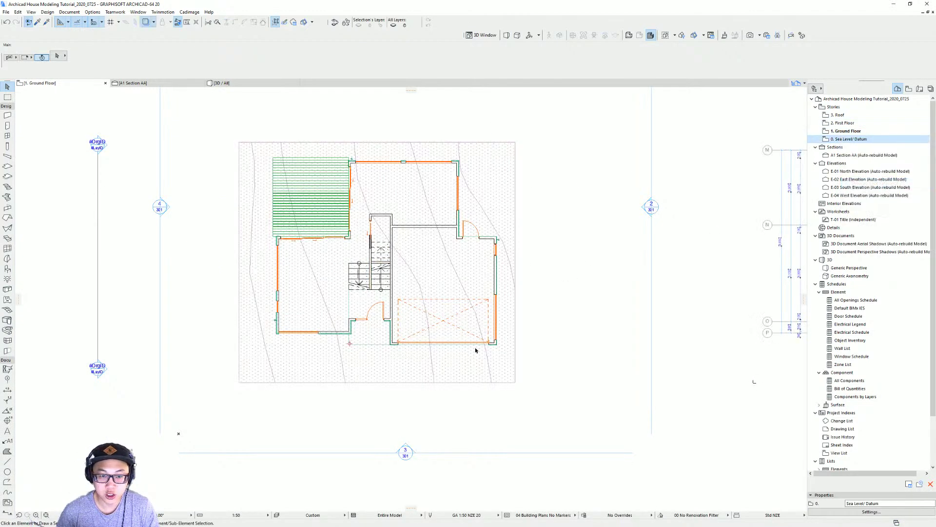
pyautogui.moveTo(513, 368); pyautogui.dragTo(502, 396, button='middle')
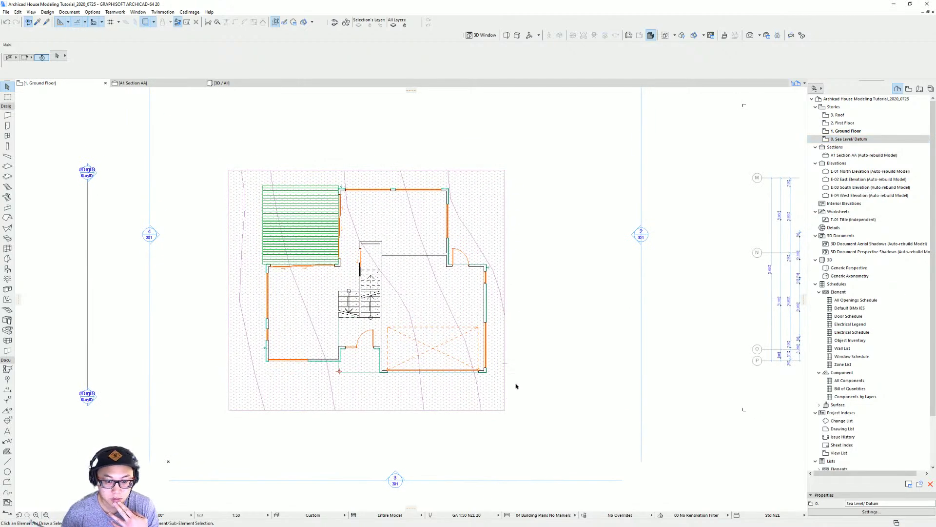
# Step: Draw a rectangular slab from the garage's outer front corner across to the nearest site boundary and along it towards the rear edge
pyautogui.click(7, 166)
pyautogui.scroll(5, 472, 369)
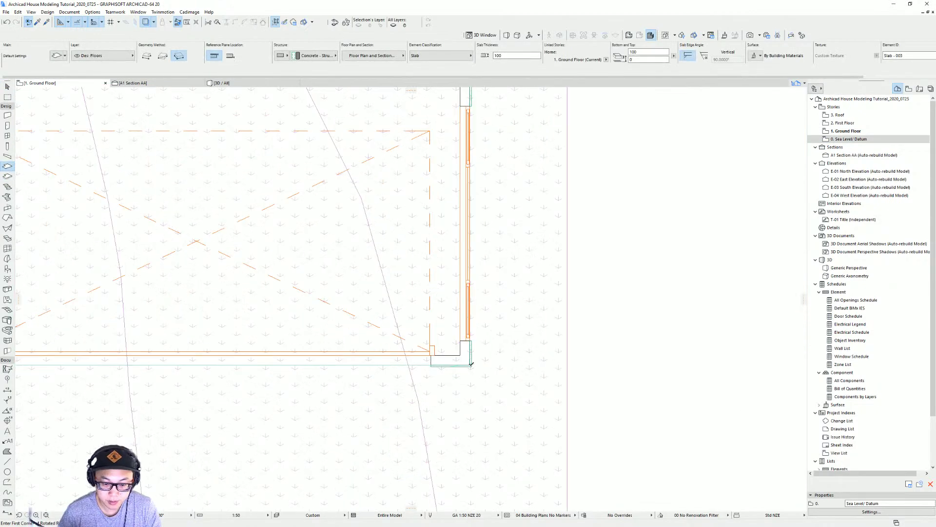
pyautogui.click(469, 364)
pyautogui.scroll(-3, 528, 359)
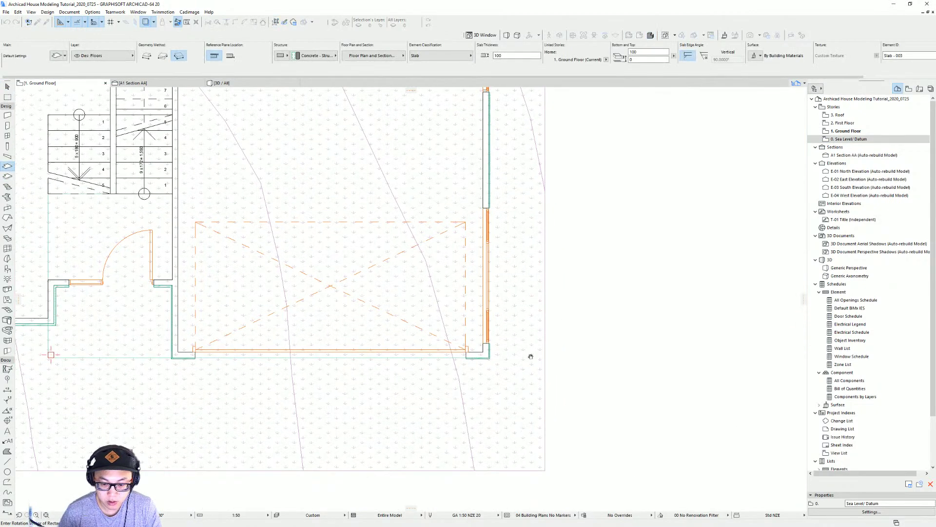
pyautogui.click(548, 358)
pyautogui.scroll(-4, 539, 312)
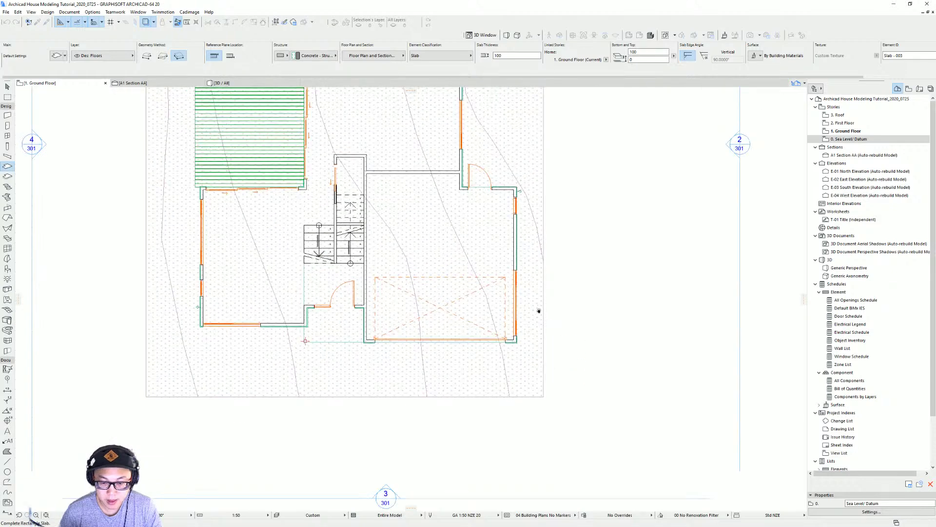
pyautogui.click(531, 152)
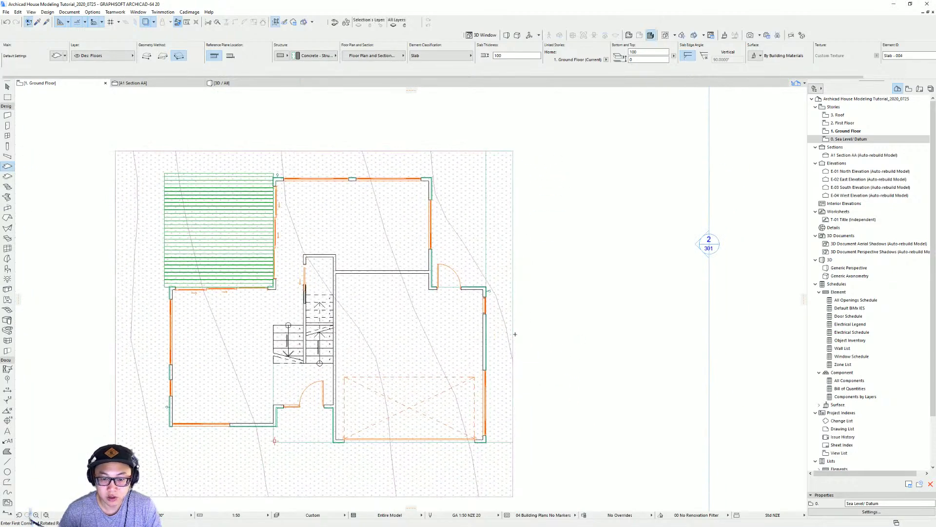
# Step: Extend the side slab's inner edge back to the house's recessed corner beside the side door
pyautogui.press('Escape')
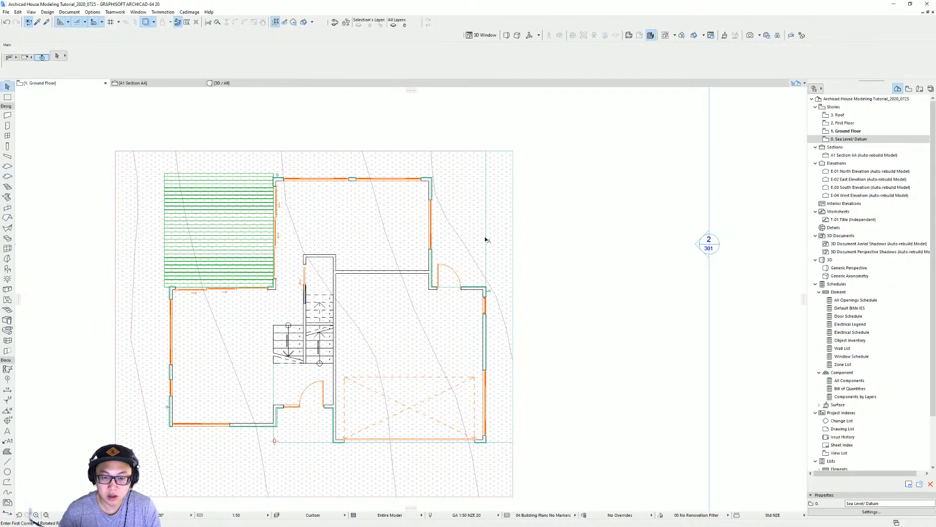
pyautogui.click(486, 237)
pyautogui.click(486, 262)
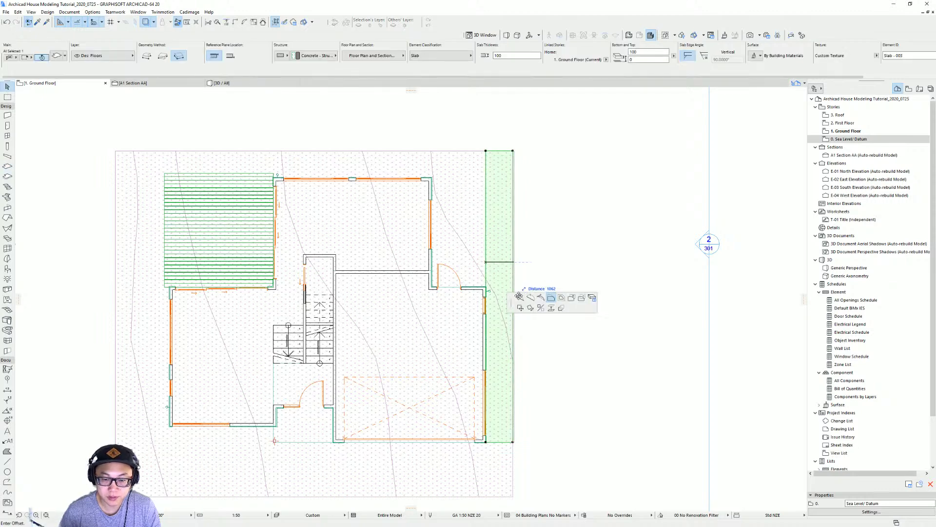
pyautogui.scroll(4, 488, 266)
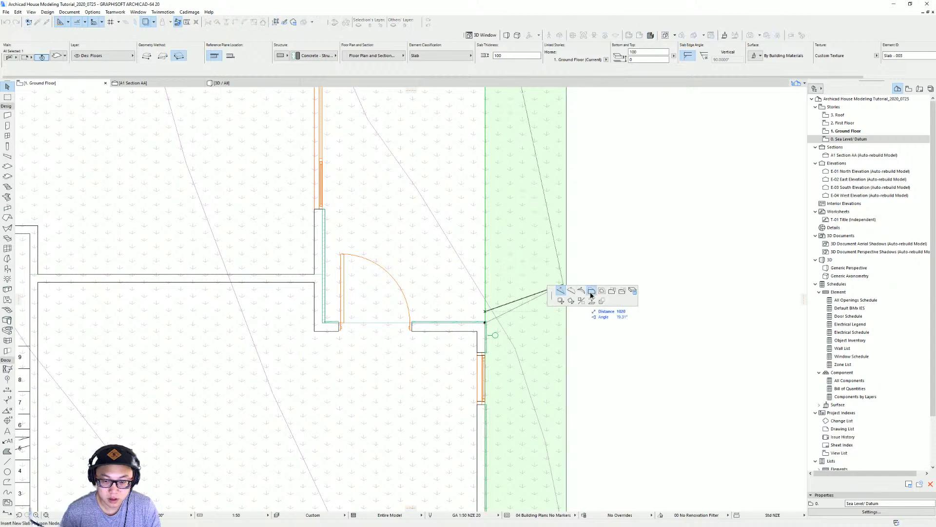
pyautogui.click(591, 291)
pyautogui.click(325, 320)
pyautogui.scroll(-5, 355, 325)
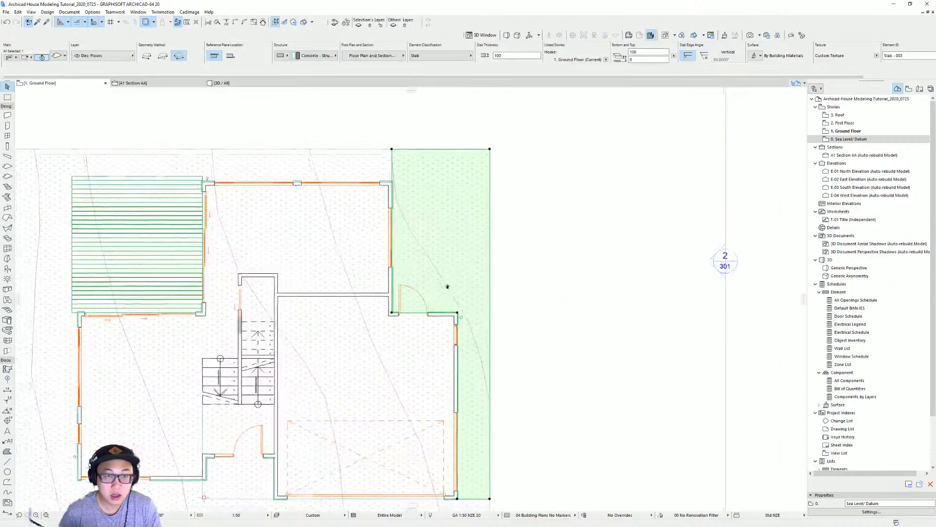
pyautogui.moveTo(454, 234)
pyautogui.mouseDown(button='middle')
pyautogui.moveTo(449, 252)
pyautogui.moveTo(460, 242)
pyautogui.mouseUp(button='middle')
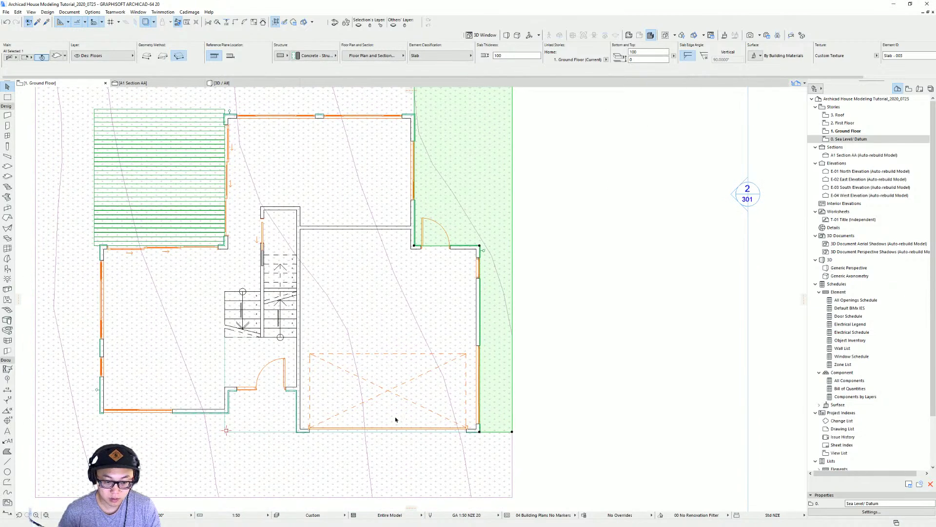
pyautogui.press('Escape')
# Step: Transfer the house floor slab's settings to the side slab in the 3D view, giving it a thickness of 250
pyautogui.press('F3')
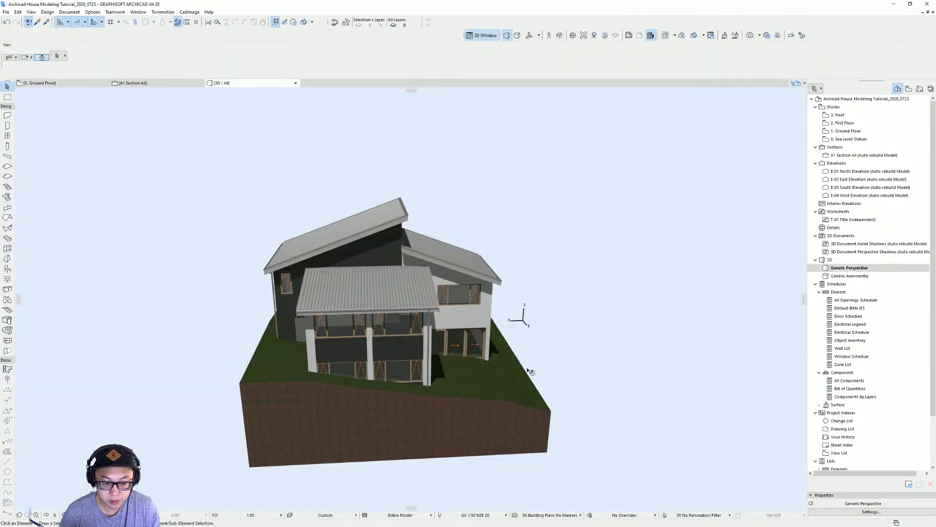
pyautogui.keyDown('shift'); pyautogui.moveTo(531, 372); pyautogui.dragTo(341, 429, button='middle'); pyautogui.keyUp('shift')
pyautogui.click(361, 440)
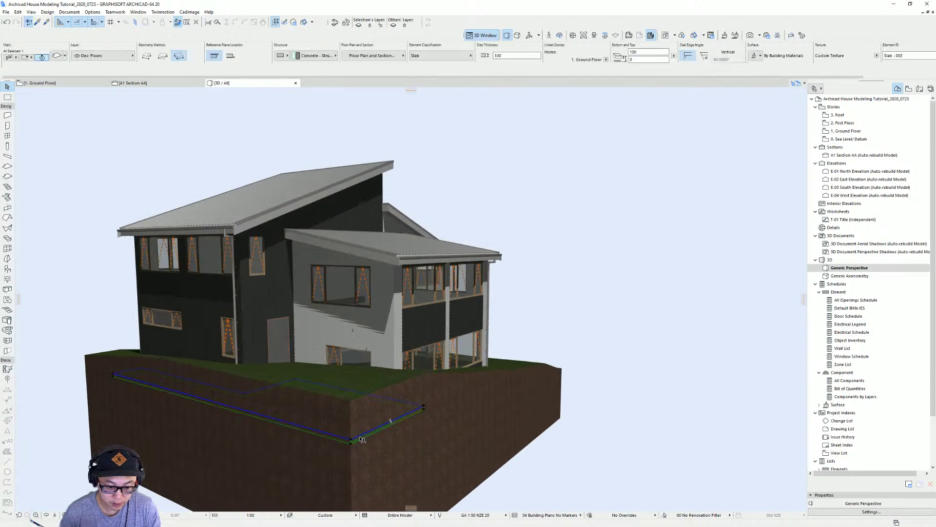
pyautogui.keyDown('shift'); pyautogui.moveTo(201, 429); pyautogui.dragTo(533, 355, button='middle'); pyautogui.keyUp('shift')
pyautogui.keyDown('shift'); pyautogui.moveTo(465, 350); pyautogui.dragTo(277, 336, button='middle'); pyautogui.keyUp('shift')
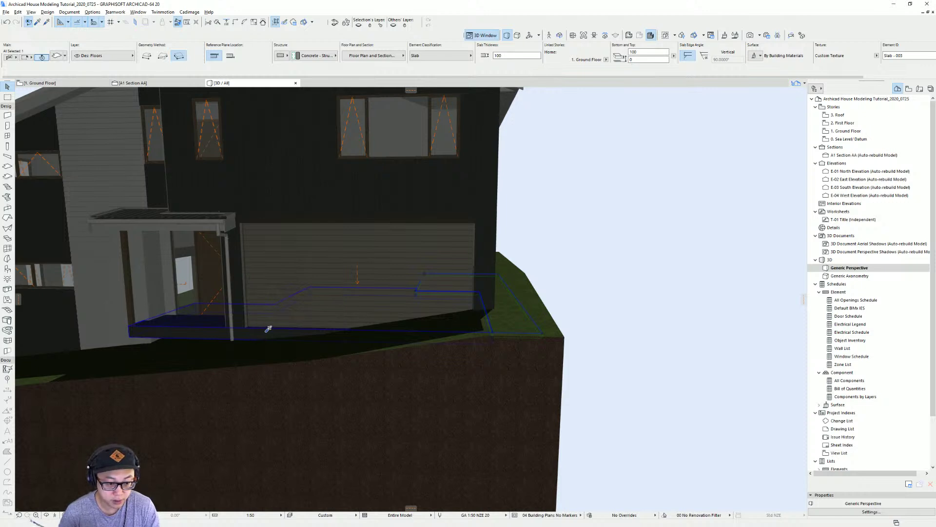
pyautogui.keyDown('alt'); pyautogui.click(265, 329); pyautogui.keyUp('alt')
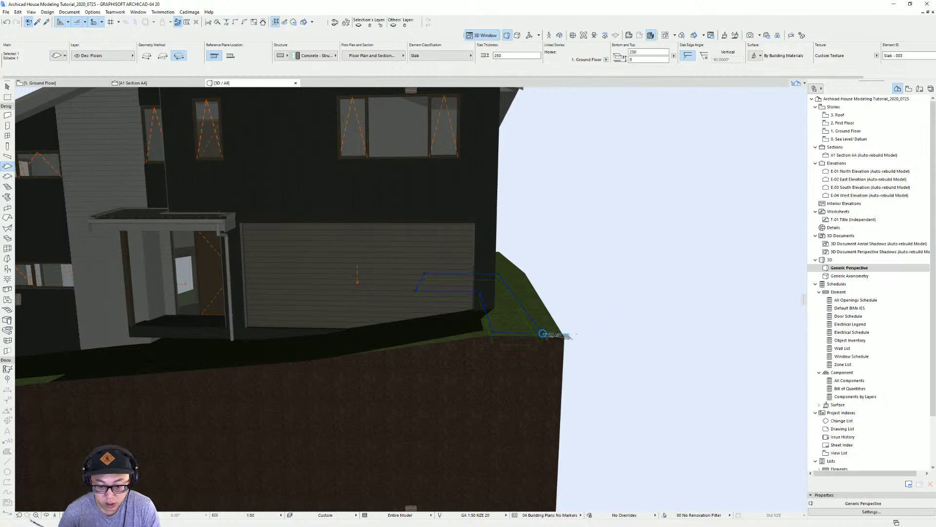
pyautogui.keyDown('shift'); pyautogui.moveTo(555, 335); pyautogui.dragTo(522, 341, button='middle'); pyautogui.keyUp('shift')
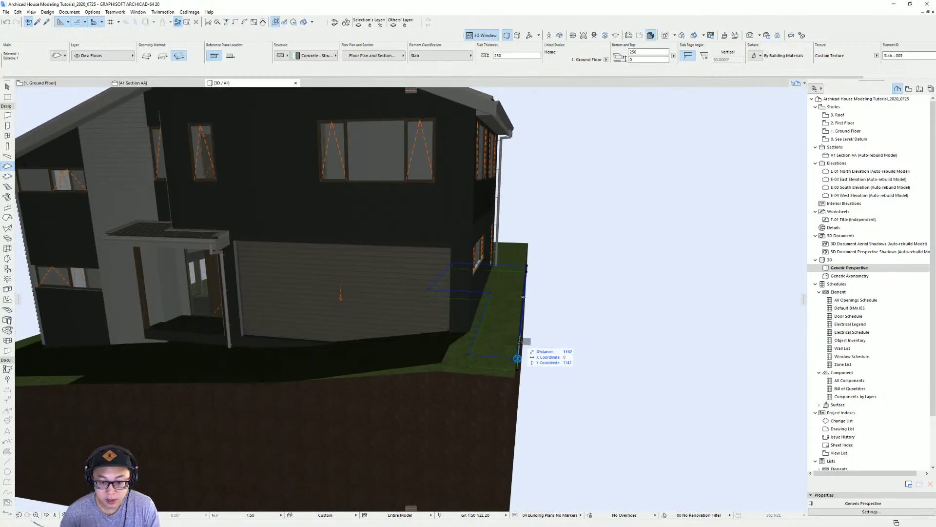
pyautogui.keyDown('shift'); pyautogui.moveTo(244, 100); pyautogui.dragTo(216, 84, button='middle'); pyautogui.keyUp('shift')
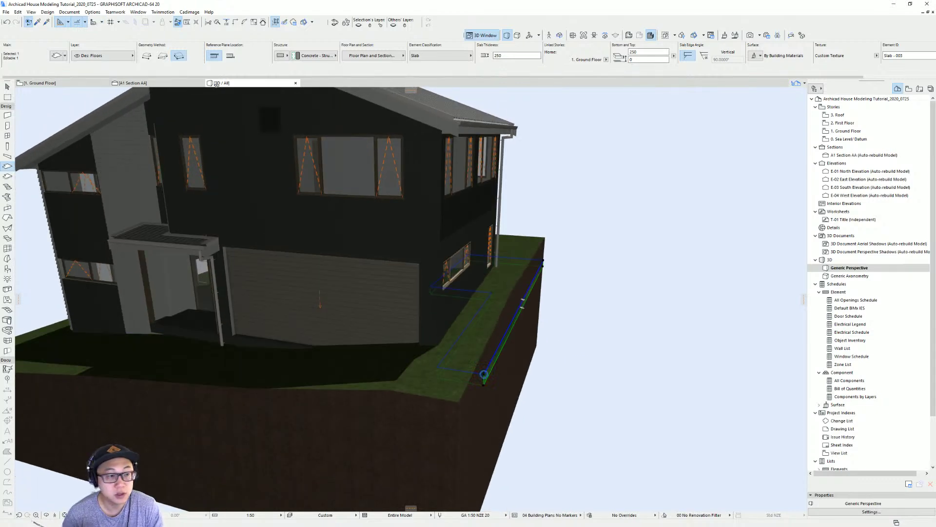
# Step: Set up a Solid Element Operation with the site mesh as target and the side slab as operator
pyautogui.click(54, 13)
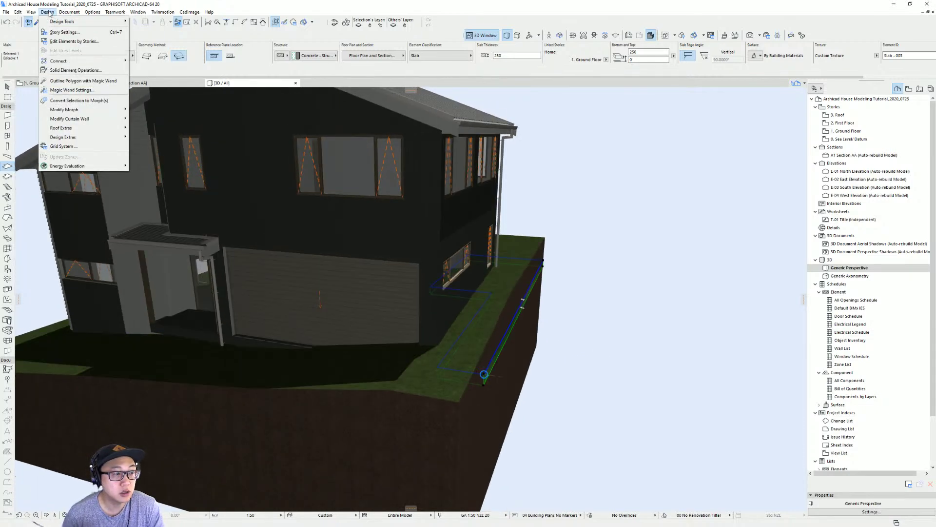
pyautogui.click(78, 70)
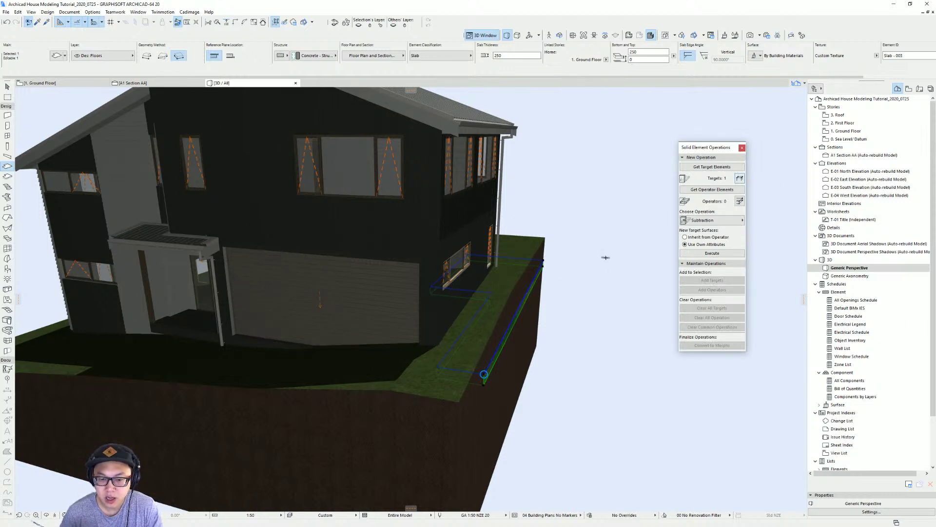
pyautogui.click(726, 189)
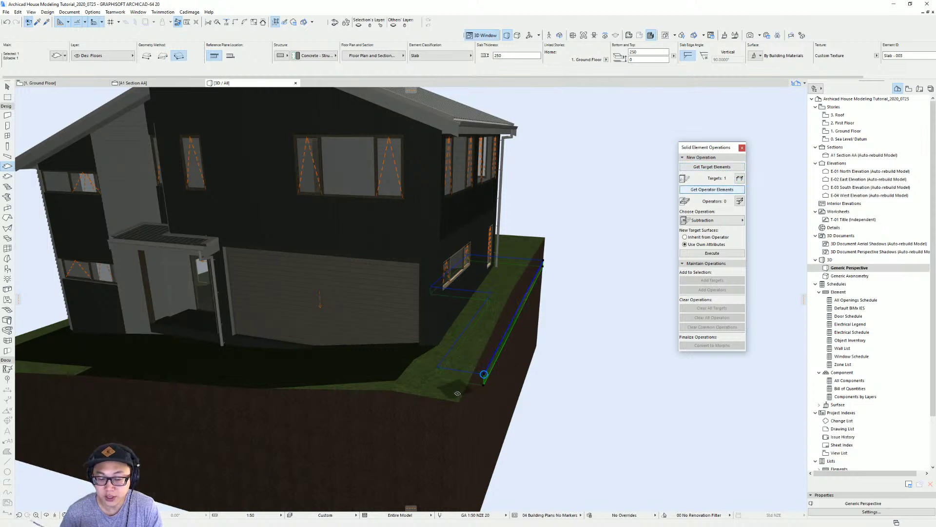
pyautogui.press('Escape')
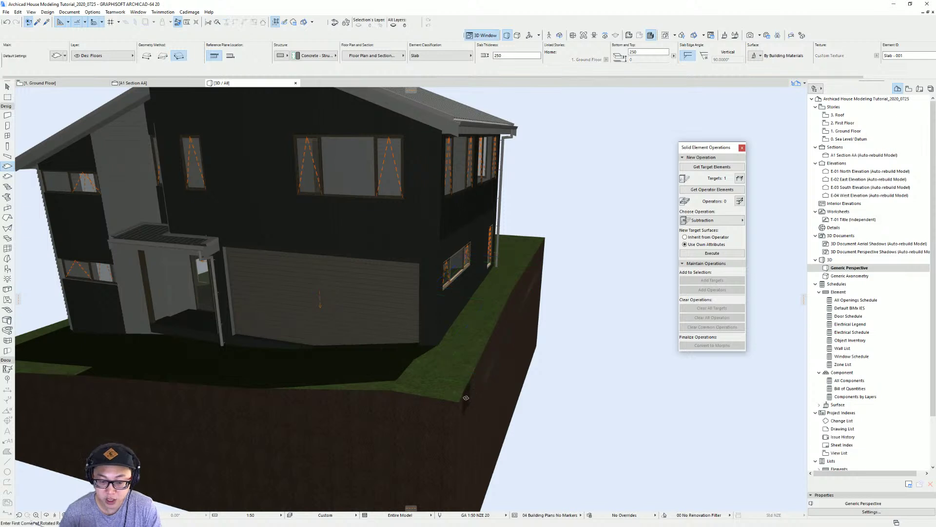
pyautogui.click(459, 402)
pyautogui.press('Escape')
pyautogui.press('Escape')
pyautogui.click(461, 401)
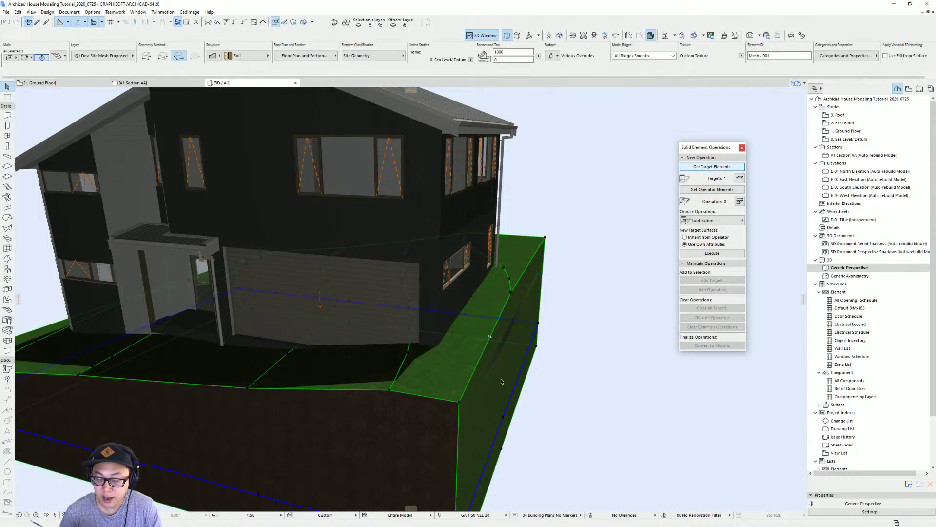
pyautogui.click(486, 380)
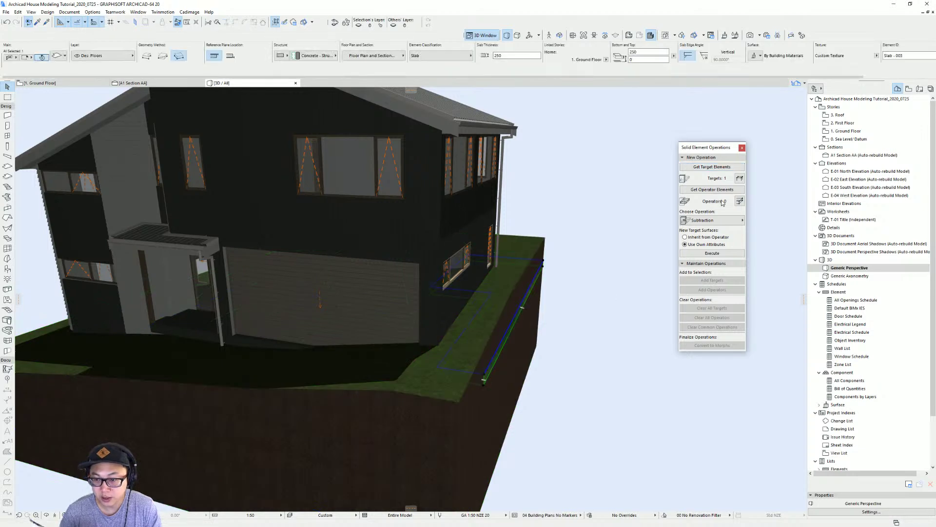
# Step: Execute Subtraction with upward extrusion to cut the site mesh above the side slab
pyautogui.click(714, 220)
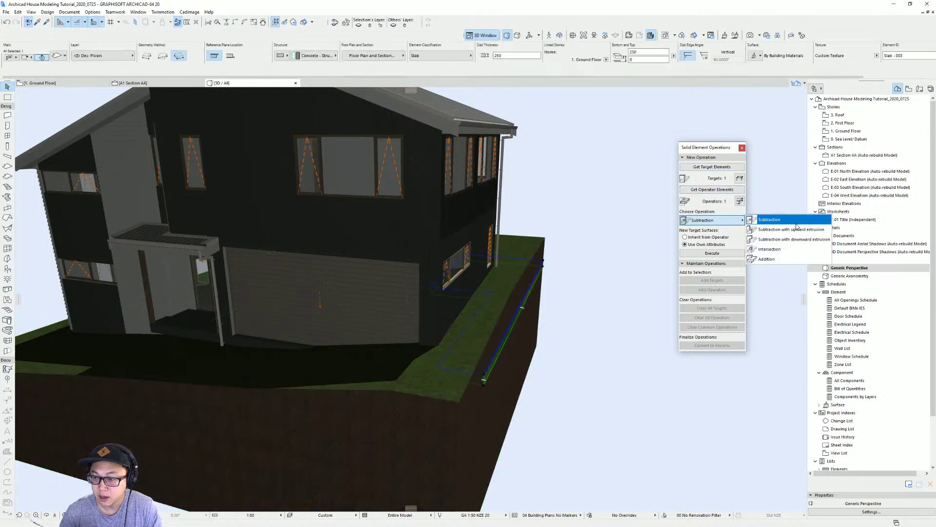
pyautogui.click(800, 231)
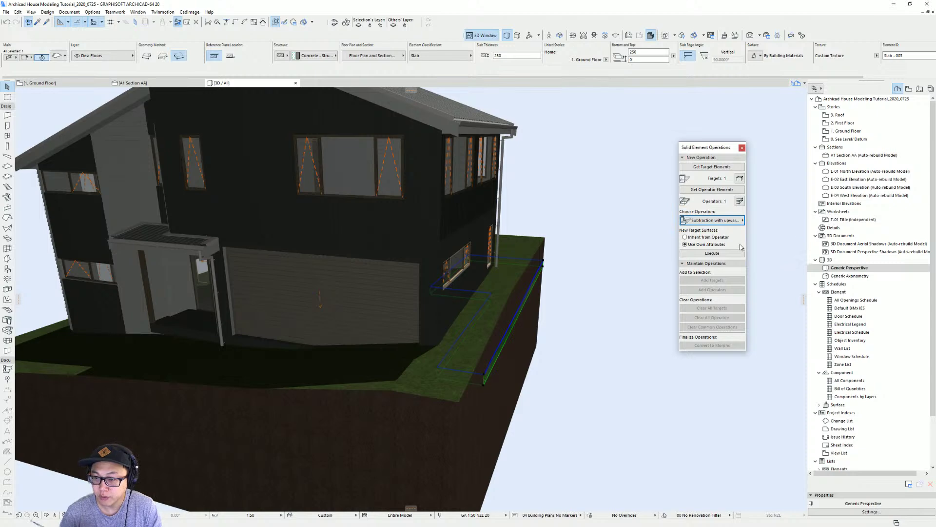
pyautogui.click(736, 253)
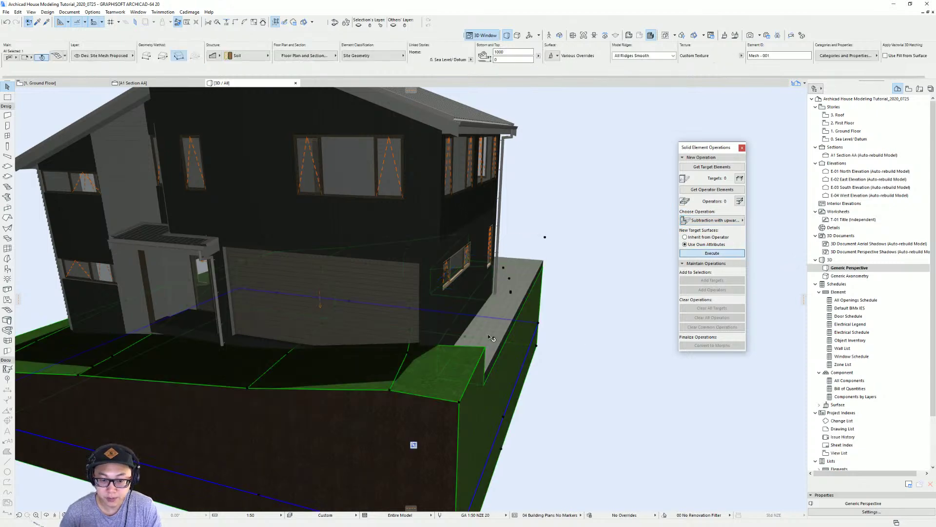
pyautogui.scroll(2, 497, 333)
pyautogui.scroll(-3, 511, 331)
pyautogui.keyDown('shift'); pyautogui.moveTo(511, 331); pyautogui.dragTo(544, 346, button='middle'); pyautogui.keyUp('shift')
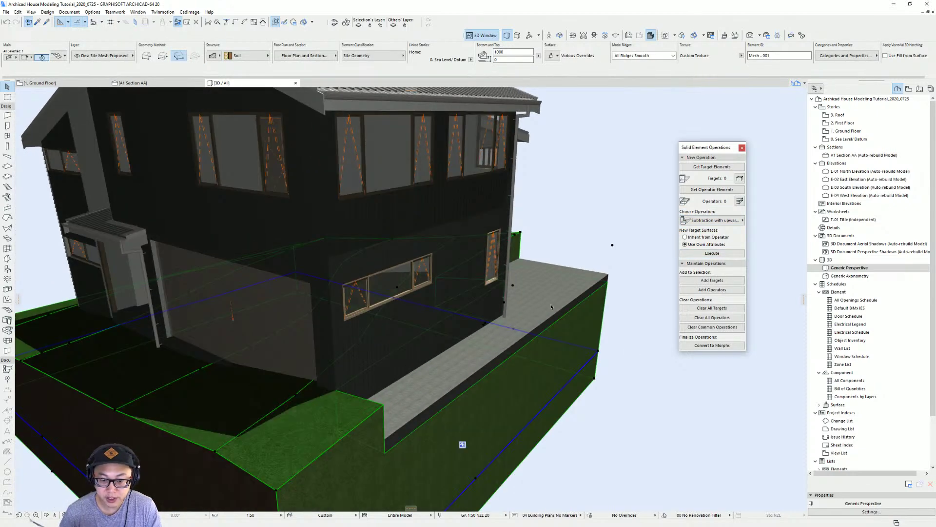
pyautogui.keyDown('shift'); pyautogui.moveTo(494, 329); pyautogui.dragTo(560, 334, button='middle'); pyautogui.keyUp('shift')
pyautogui.press('Escape')
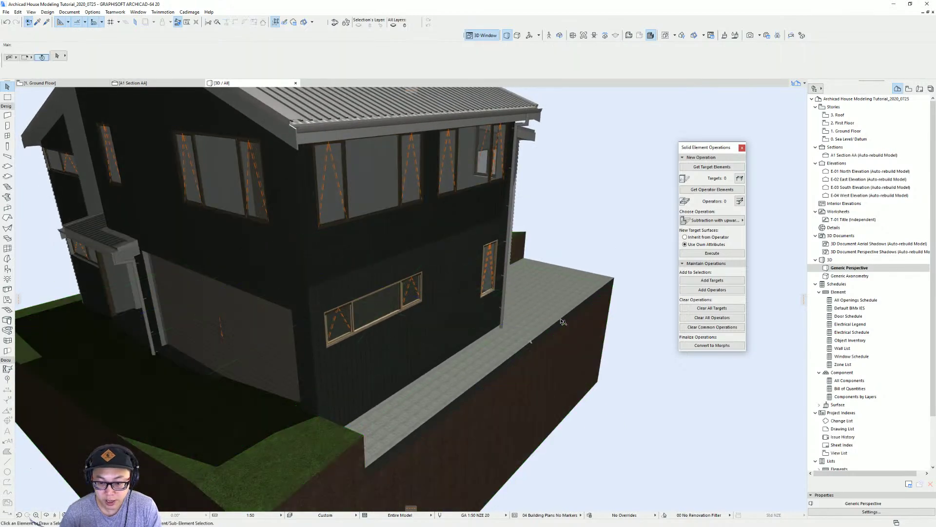
# Step: Offset the side slab's outer edge inward by 200 from the site boundary
pyautogui.click(564, 320)
pyautogui.click(565, 320)
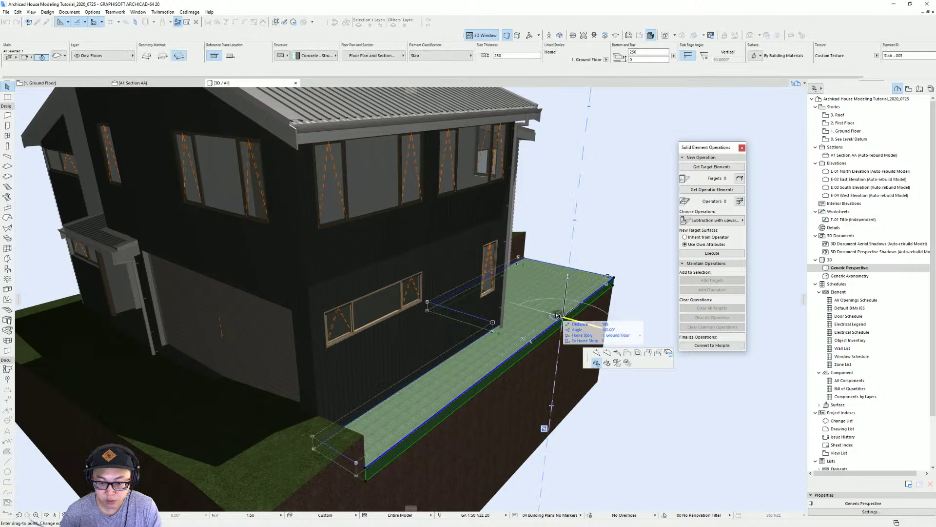
pyautogui.click(606, 341)
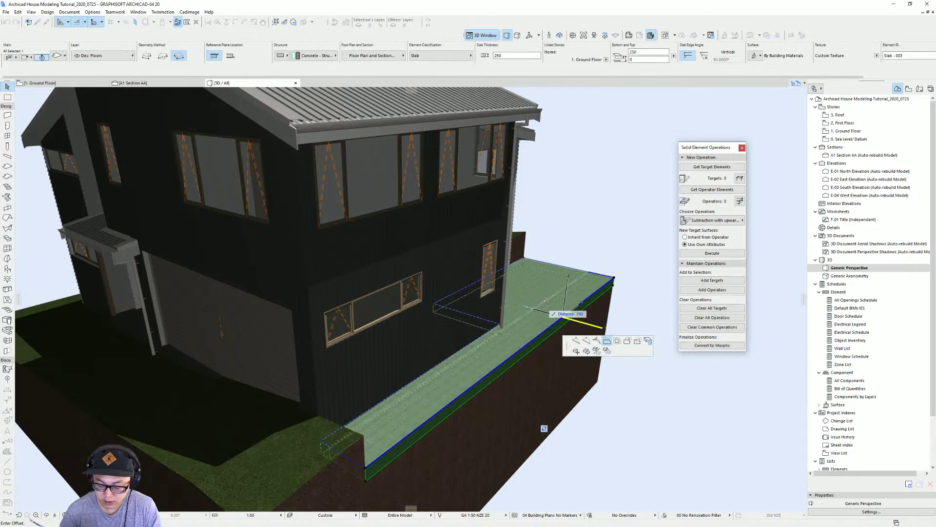
pyautogui.write('200')
pyautogui.press('Return')
# Step: Offset the side slab's front end out to the site's front boundary
pyautogui.keyDown('shift'); pyautogui.moveTo(483, 363); pyautogui.dragTo(510, 316, button='middle'); pyautogui.keyUp('shift')
pyautogui.click(483, 322)
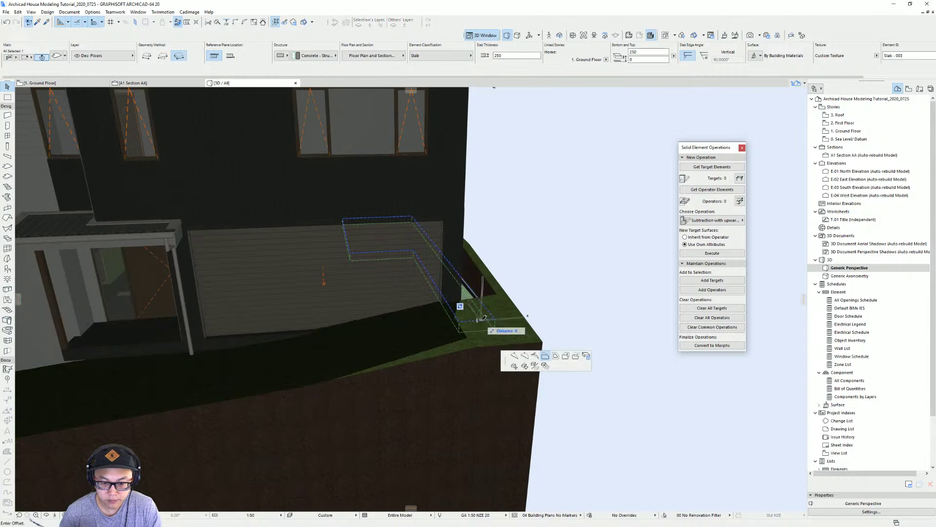
pyautogui.click(545, 340)
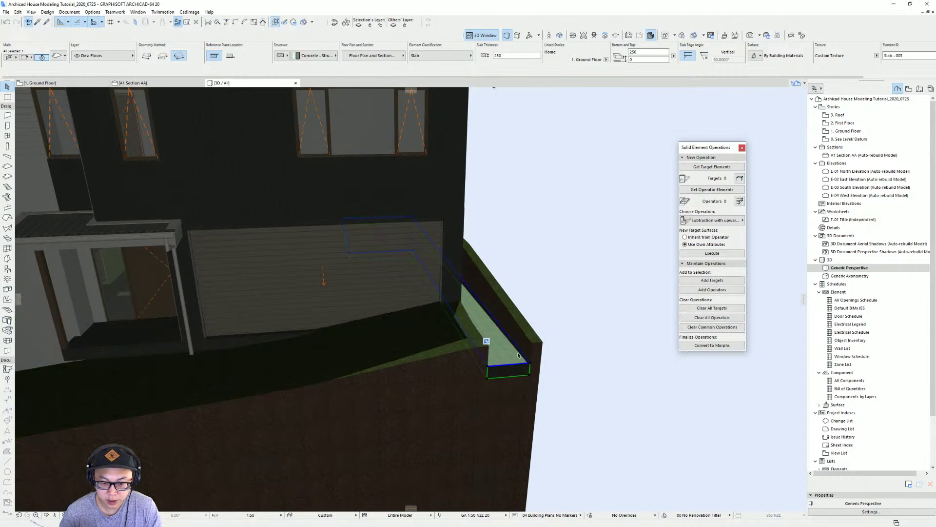
pyautogui.keyDown('shift'); pyautogui.moveTo(540, 350); pyautogui.dragTo(358, 371, button='middle'); pyautogui.keyUp('shift')
# Step: Insert a node on the side slab's inner edge at the garage's outer front corner in the Ground Floor plan
pyautogui.press('F2')
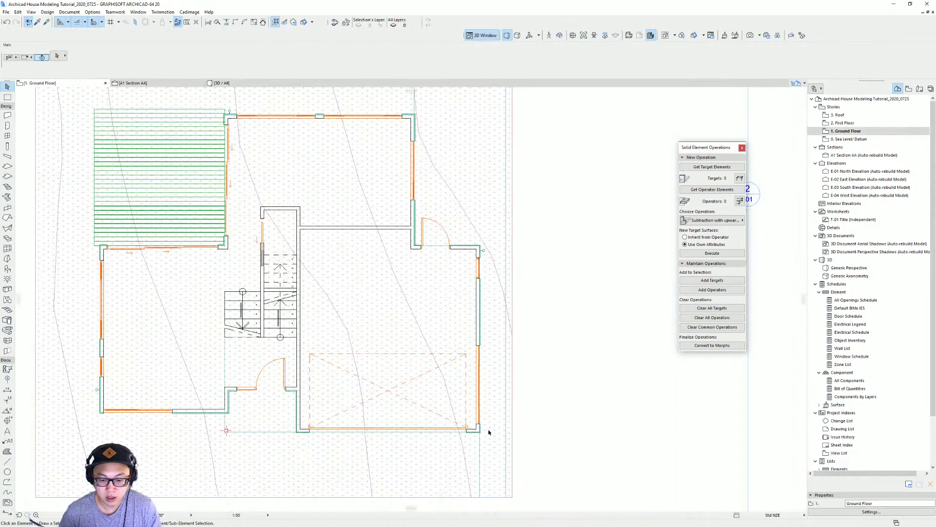
pyautogui.click(485, 446)
pyautogui.click(509, 467)
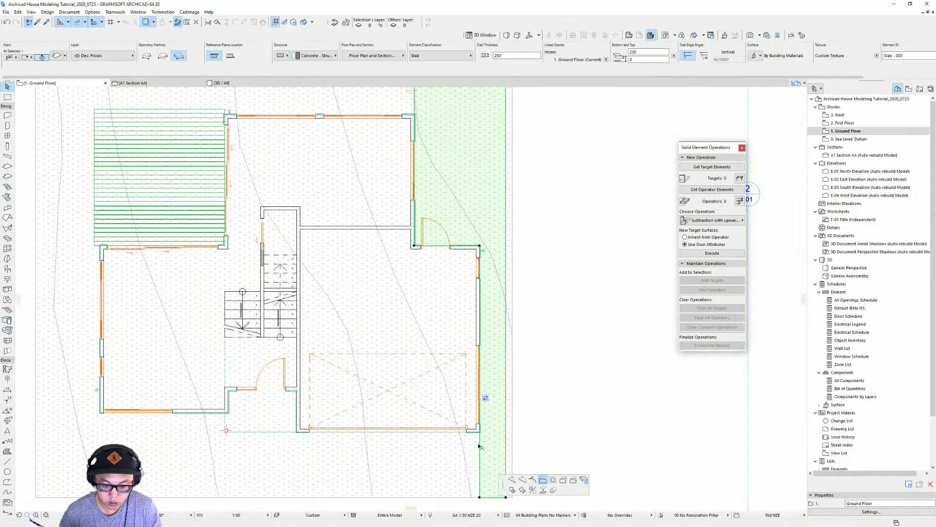
pyautogui.click(512, 480)
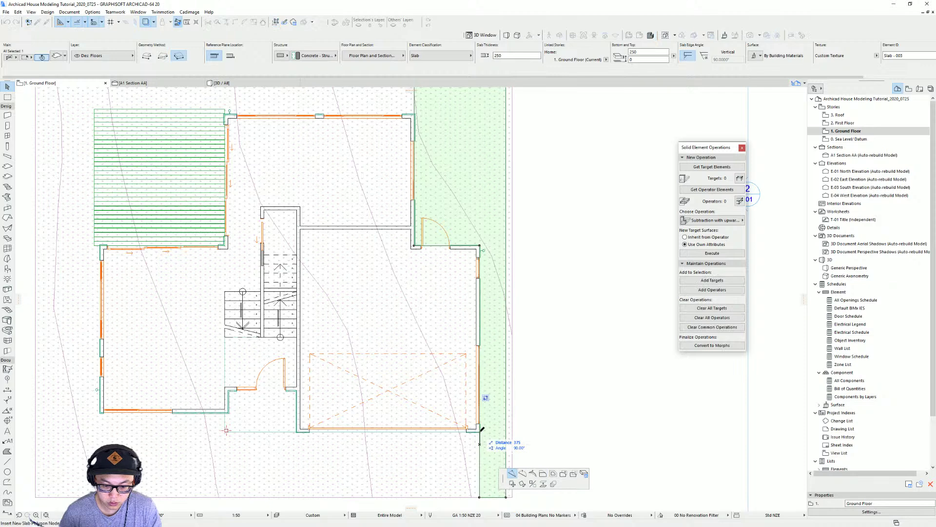
pyautogui.click(480, 432)
pyautogui.click(481, 446)
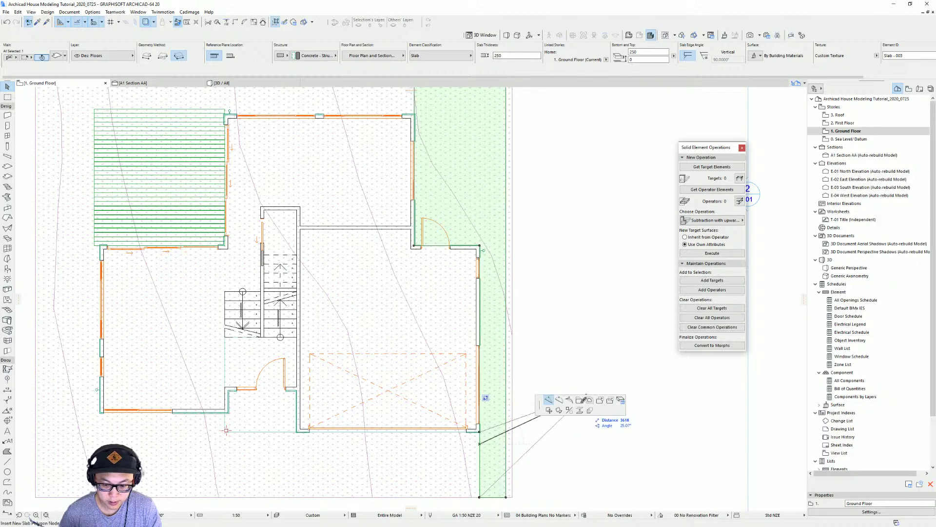
pyautogui.click(236, 430)
pyautogui.hotkey('ctrl', 'z')
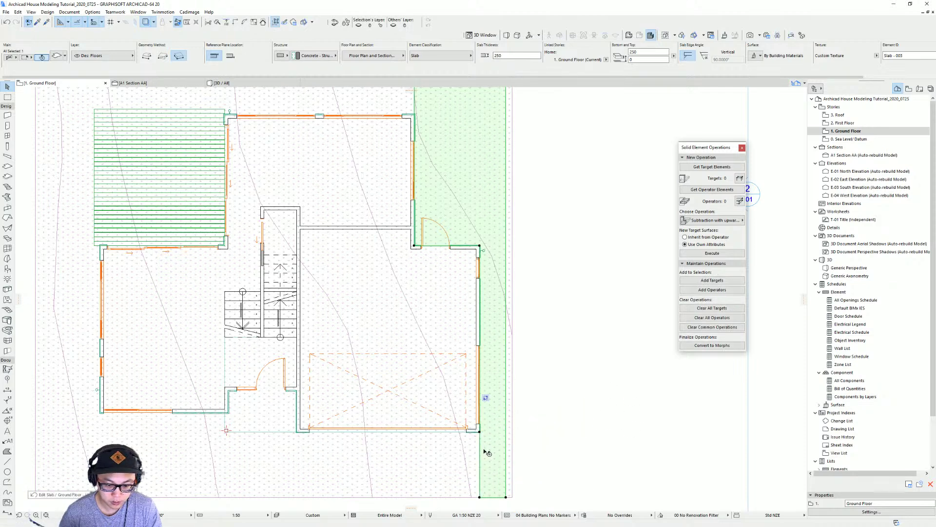
# Step: Offset the slab's inner edge in front of the garage across to the entry porch's outer corner, and select the slab in the 3D view
pyautogui.click(480, 444)
pyautogui.click(544, 479)
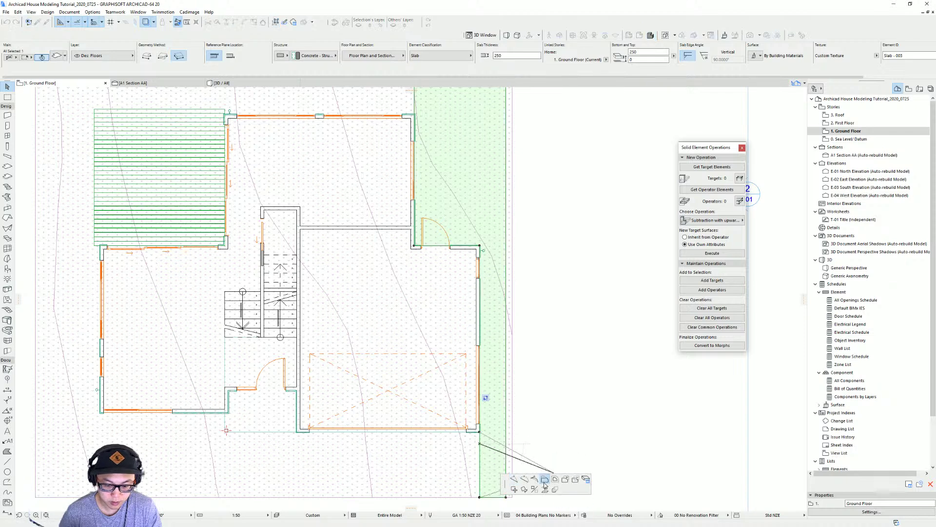
pyautogui.click(227, 430)
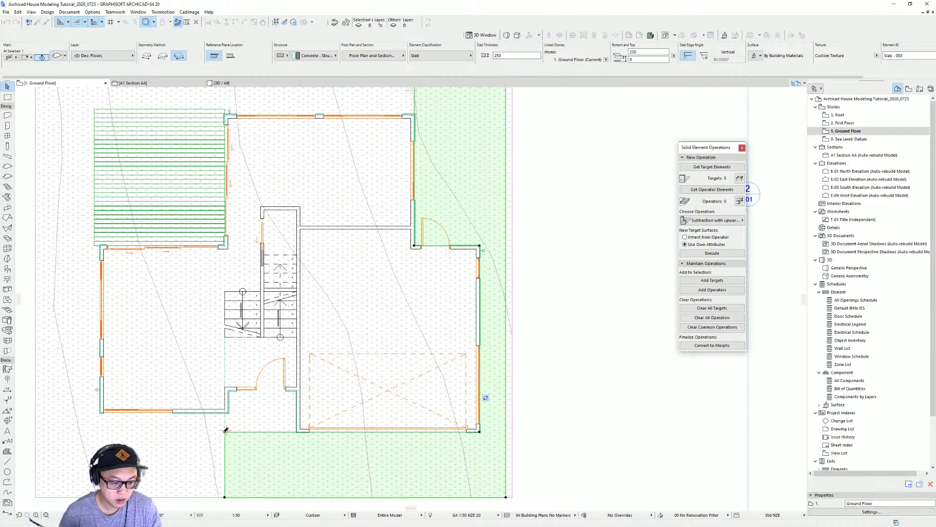
pyautogui.press('Escape')
pyautogui.press('F3')
pyautogui.click(284, 376)
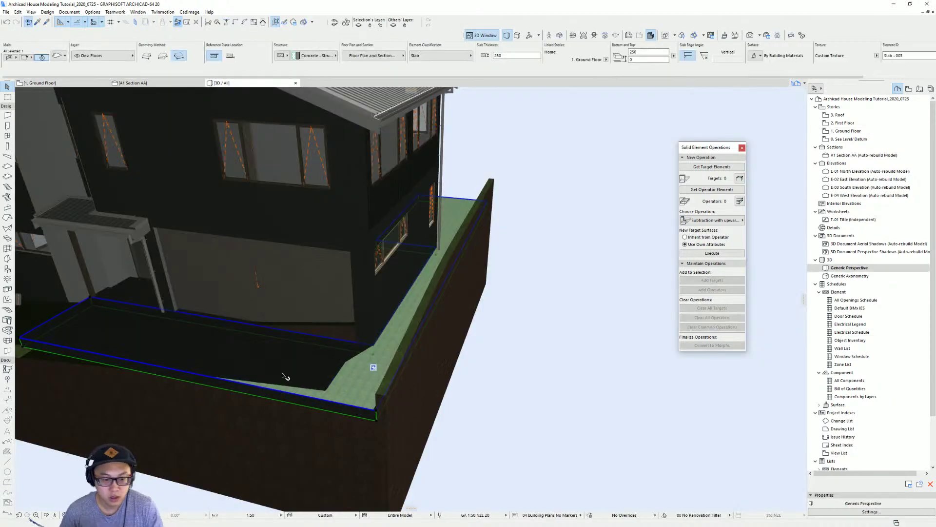
pyautogui.keyDown('shift'); pyautogui.moveTo(336, 362); pyautogui.dragTo(467, 348, button='middle'); pyautogui.keyUp('shift')
pyautogui.keyDown('shift'); pyautogui.moveTo(605, 307); pyautogui.dragTo(448, 352, button='middle'); pyautogui.keyUp('shift')
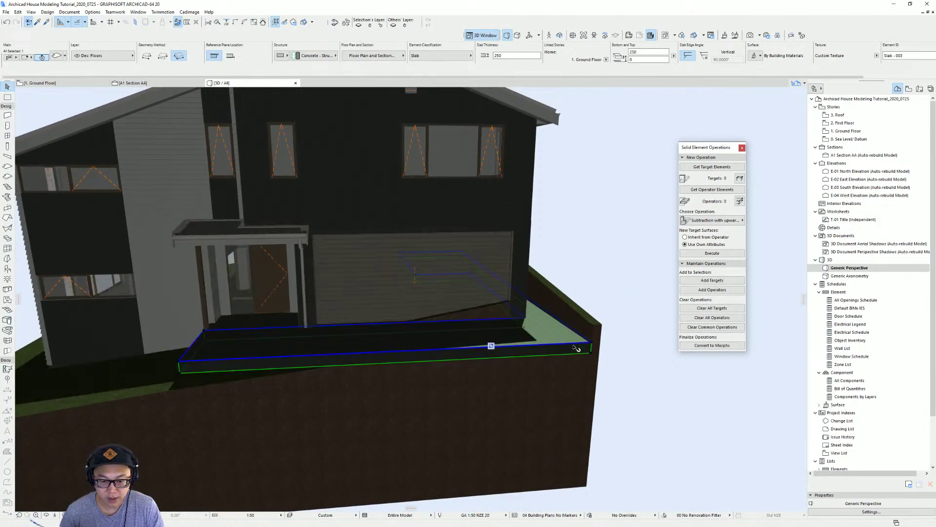
# Step: Select the site mesh and load it as the operator element in Solid Element Operations
pyautogui.moveTo(549, 327)
pyautogui.keyDown('shift'); pyautogui.mouseDown(button='middle')
pyautogui.moveTo(468, 332)
pyautogui.moveTo(590, 332)
pyautogui.moveTo(556, 320)
pyautogui.mouseUp(button='middle'); pyautogui.keyUp('shift')
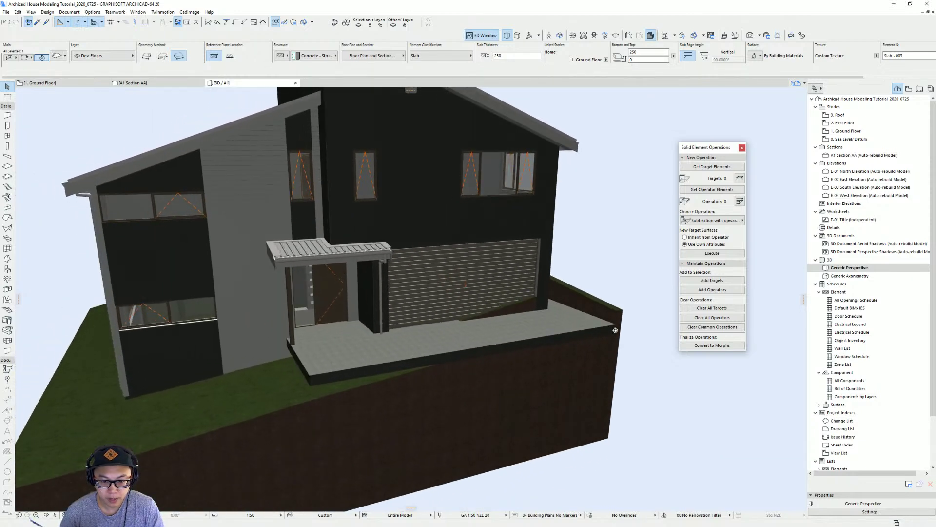
pyautogui.scroll(5, 550, 305)
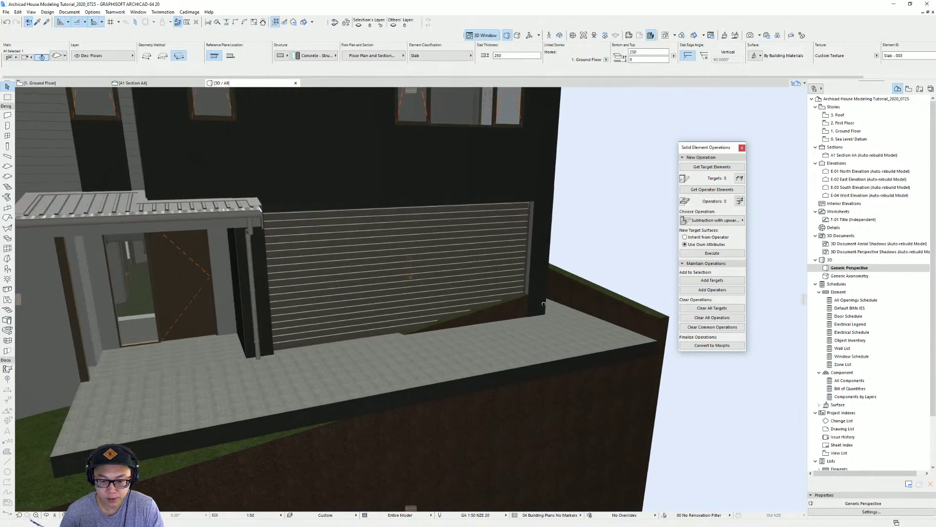
pyautogui.click(498, 324)
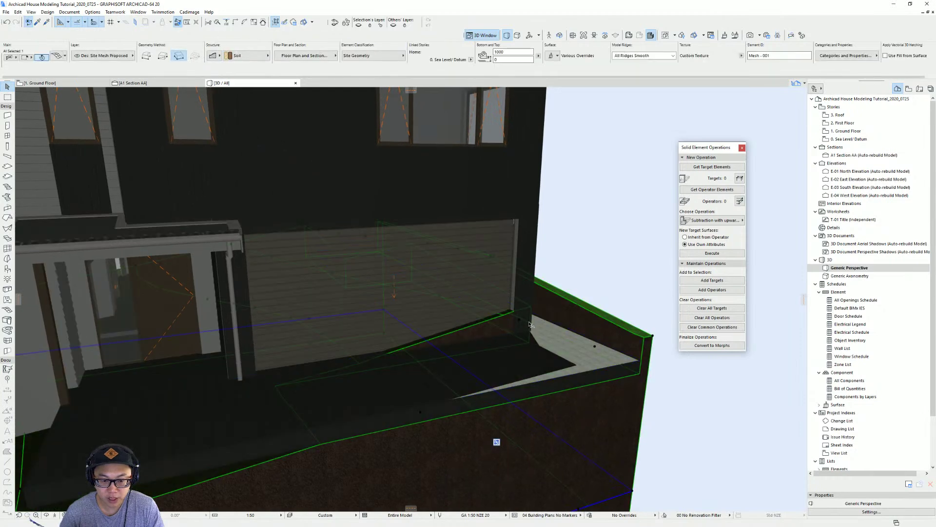
pyautogui.keyDown('shift'); pyautogui.moveTo(459, 329); pyautogui.dragTo(665, 335, button='middle'); pyautogui.keyUp('shift')
pyautogui.scroll(-5, 412, 348)
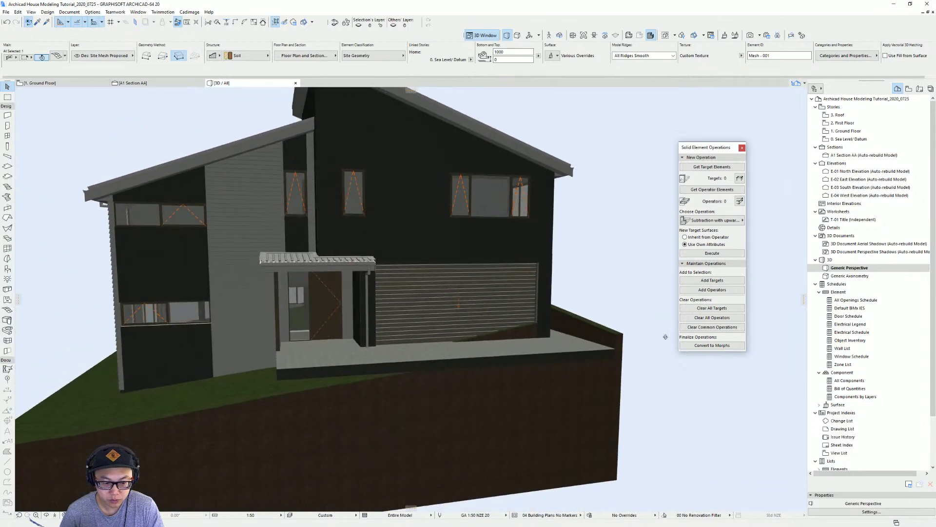
pyautogui.keyDown('shift'); pyautogui.moveTo(488, 342); pyautogui.dragTo(486, 377, button='middle'); pyautogui.keyUp('shift')
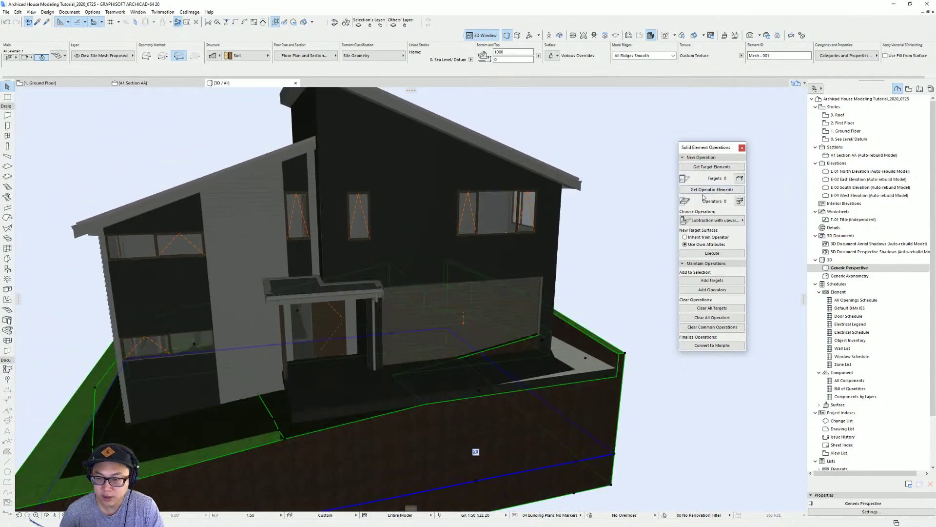
pyautogui.press('Escape')
pyautogui.keyDown('shift'); pyautogui.moveTo(536, 426); pyautogui.dragTo(490, 407, button='middle'); pyautogui.keyUp('shift')
pyautogui.click(511, 347)
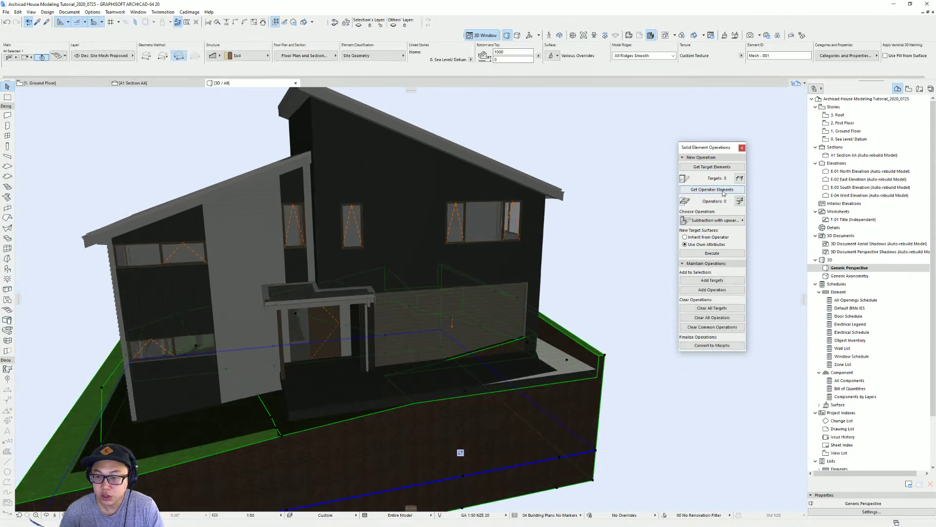
pyautogui.scroll(10, 462, 374)
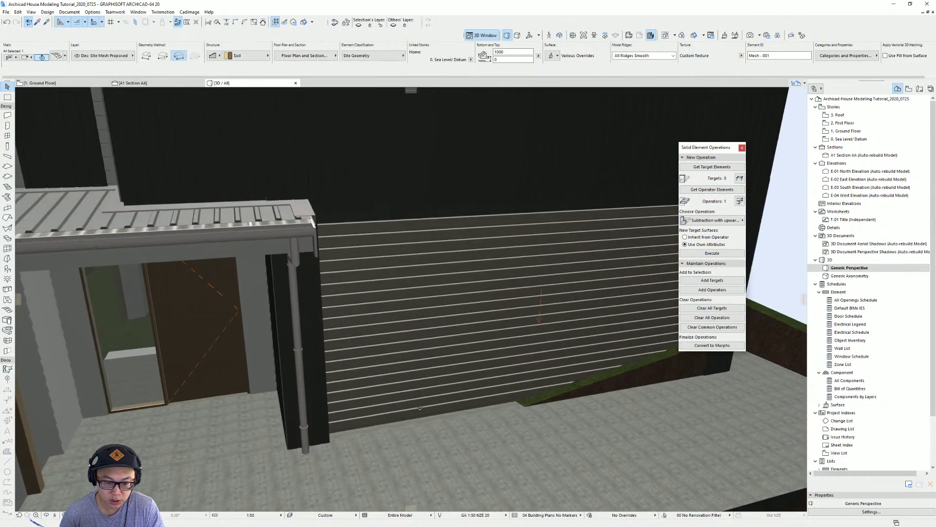
pyautogui.keyDown('shift'); pyautogui.moveTo(420, 408); pyautogui.dragTo(414, 423, button='middle'); pyautogui.keyUp('shift')
pyautogui.press('Escape')
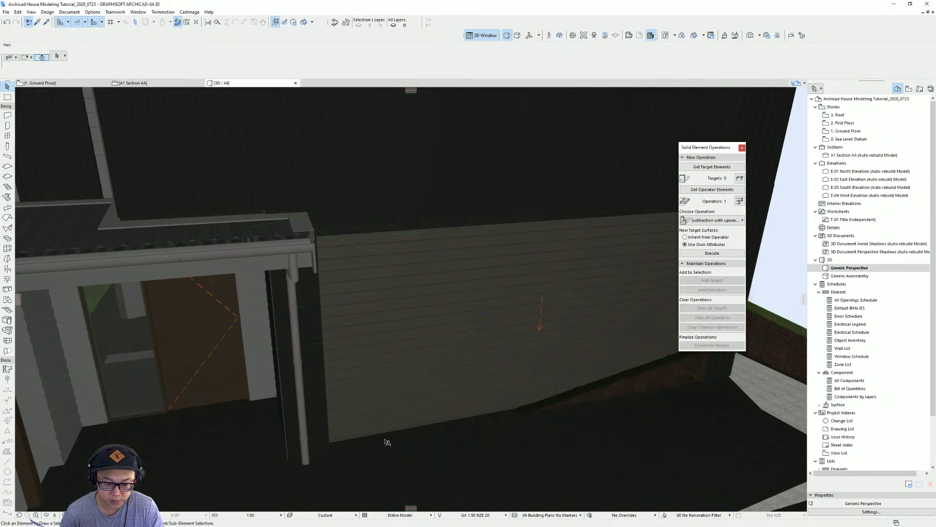
# Step: Subtract the garage and entry slab from the site mesh using subtraction with upwards extrusion
pyautogui.click(386, 440)
pyautogui.scroll(-5, 421, 379)
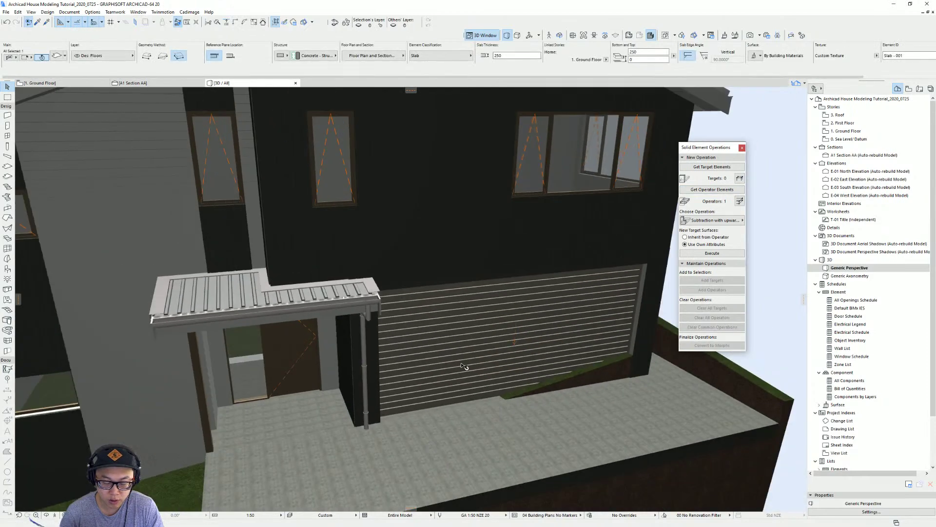
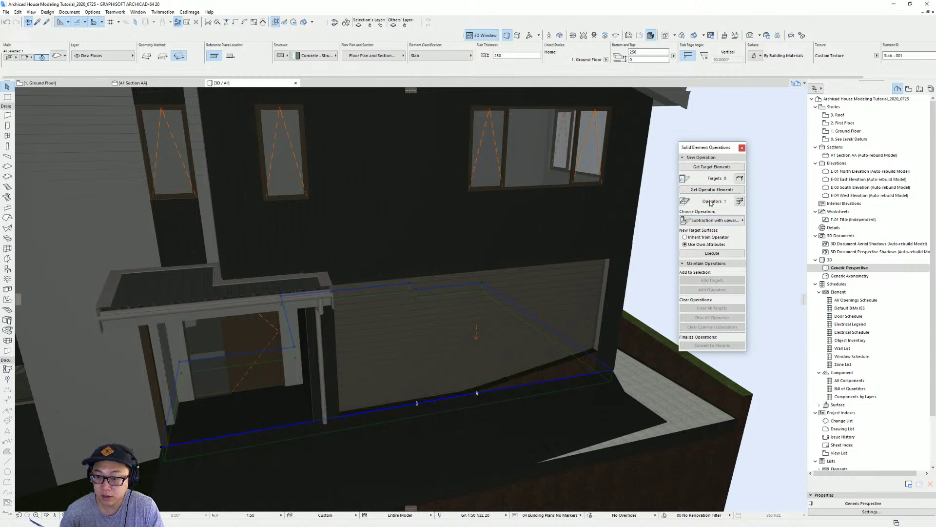
pyautogui.click(737, 403)
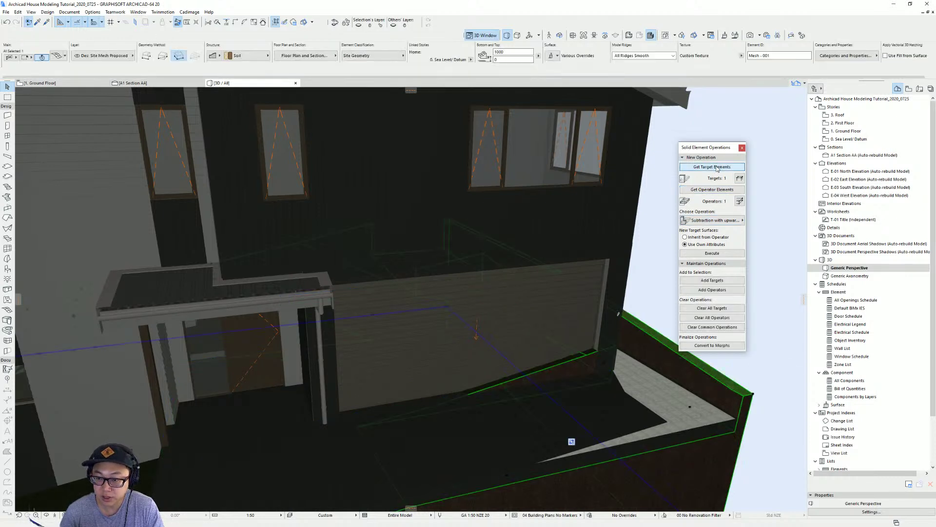
pyautogui.click(725, 253)
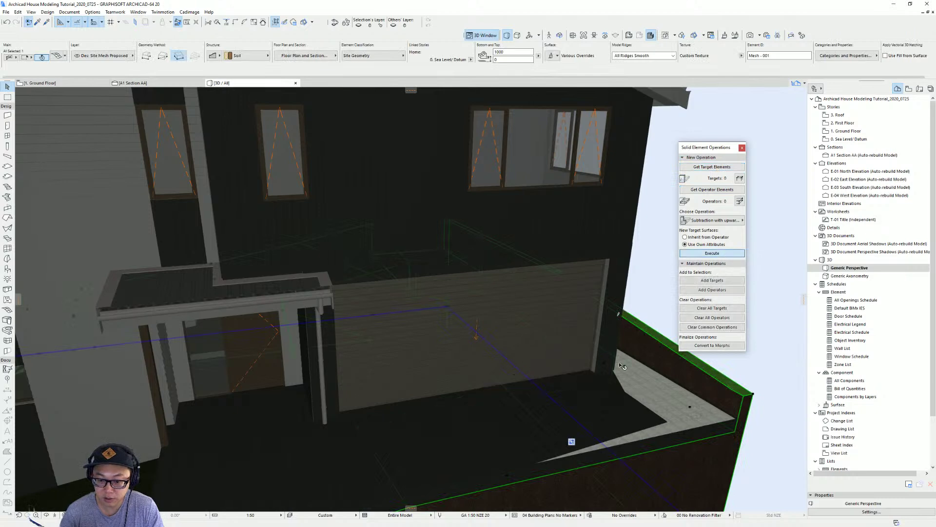
pyautogui.press('Escape')
# Step: Open the Ground Floor plan and hide the traced site mesh
pyautogui.scroll(-3, 536, 353)
pyautogui.keyDown('shift'); pyautogui.moveTo(536, 354); pyautogui.dragTo(558, 342, button='middle'); pyautogui.keyUp('shift')
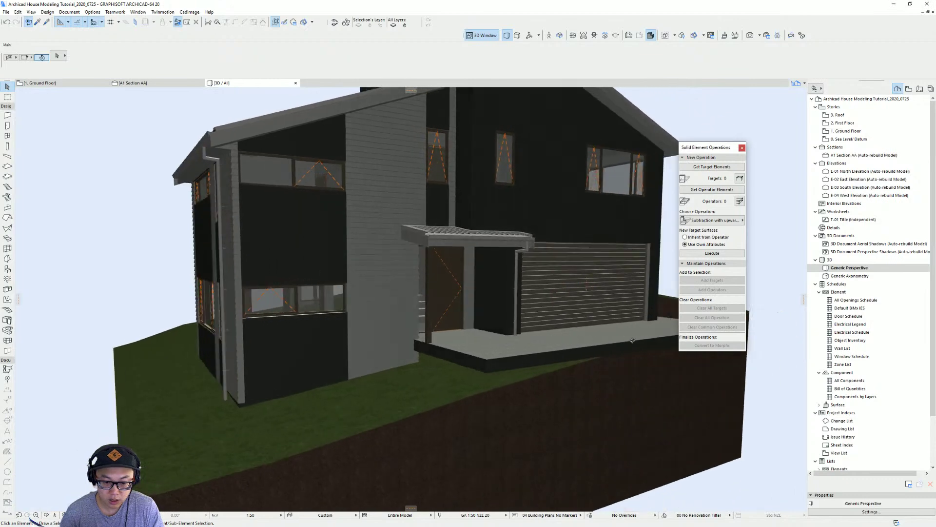
pyautogui.keyDown('shift'); pyautogui.moveTo(694, 341); pyautogui.dragTo(281, 359, button='middle'); pyautogui.keyUp('shift')
pyautogui.scroll(-3, 413, 354)
pyautogui.scroll(2, 476, 351)
pyautogui.press('F2')
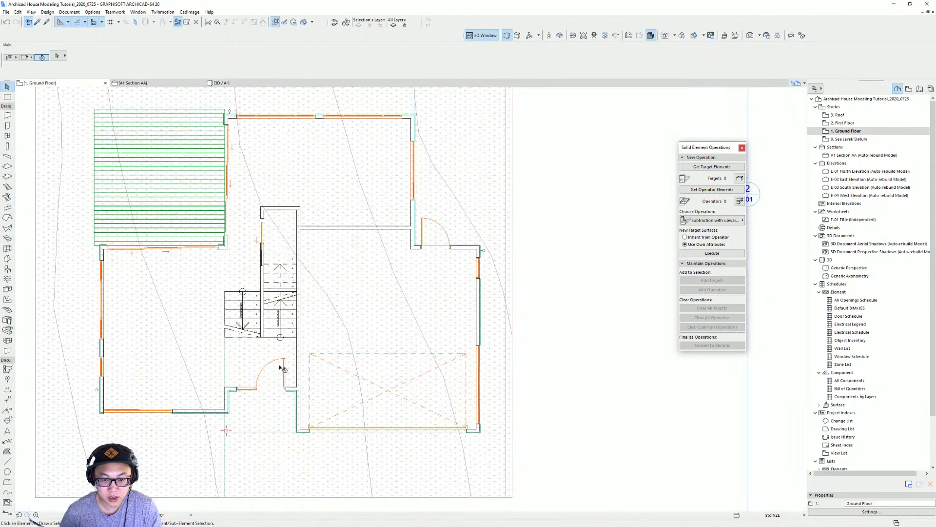
pyautogui.scroll(-2, 385, 359)
pyautogui.moveTo(391, 362); pyautogui.dragTo(456, 379, button='middle')
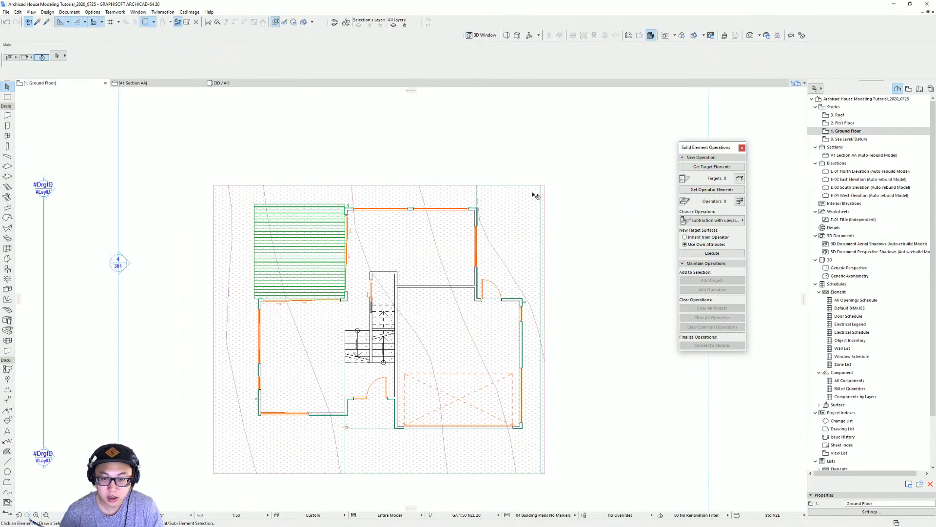
pyautogui.click(146, 22)
# Step: Pick up the settings of the house's living-area floor slab, set at -800, for a new slab
pyautogui.click(379, 236)
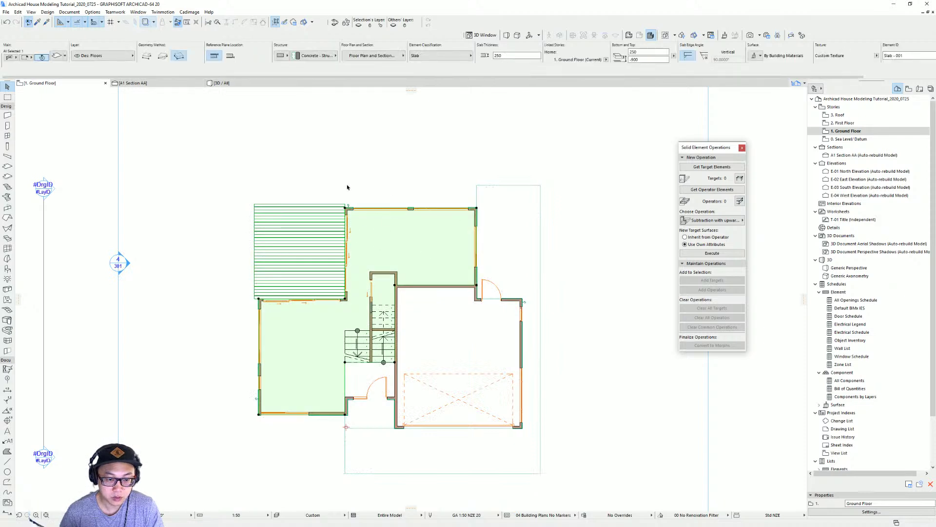
pyautogui.keyDown('alt'); pyautogui.click(423, 235); pyautogui.keyUp('alt')
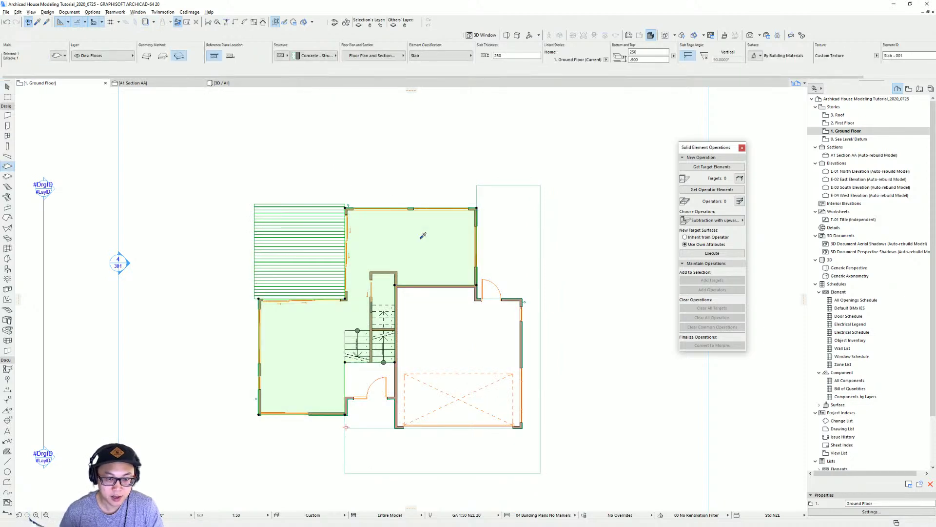
pyautogui.press('Escape')
# Step: Draw a rotated rectangular slab behind the house, about 1000 deep and 9600 long, from the side slab to the opposite side wall's line
pyautogui.scroll(3, 481, 199)
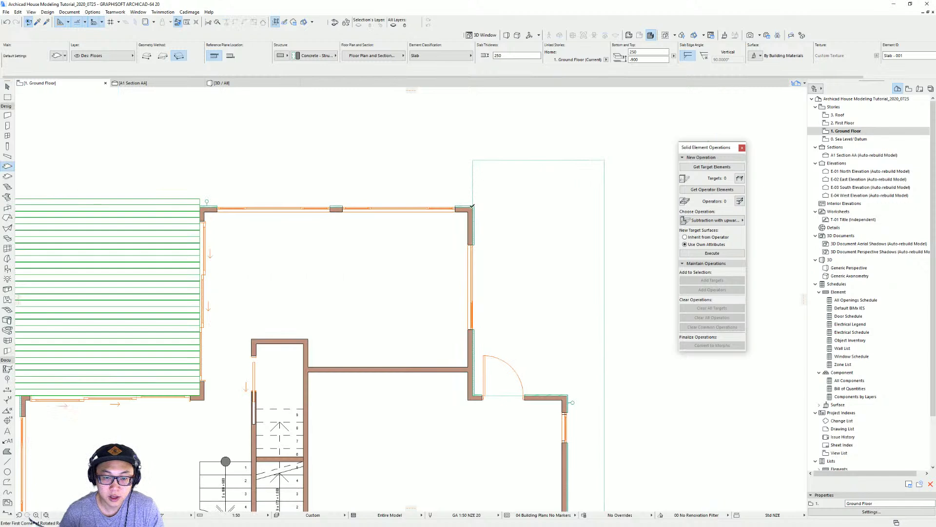
pyautogui.click(473, 175)
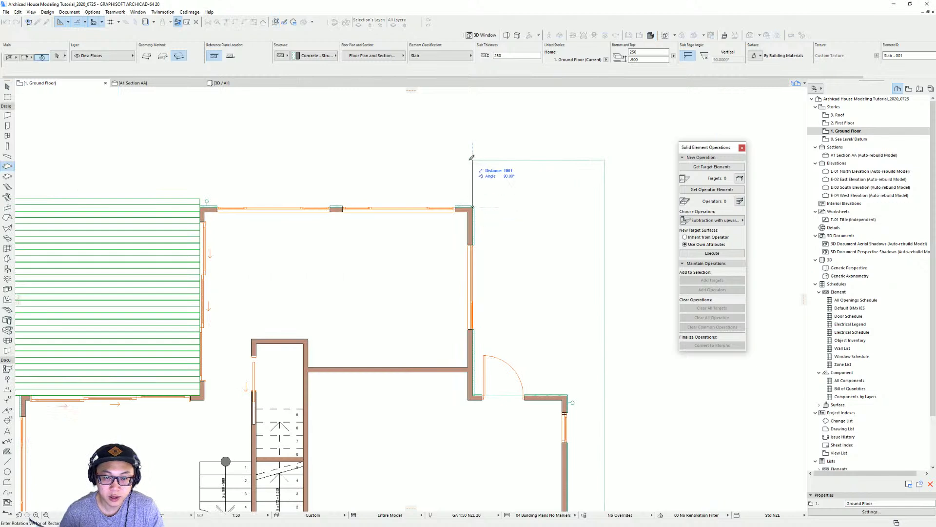
pyautogui.click(473, 160)
pyautogui.scroll(-2, 224, 224)
pyautogui.moveTo(221, 227); pyautogui.dragTo(479, 190, button='middle')
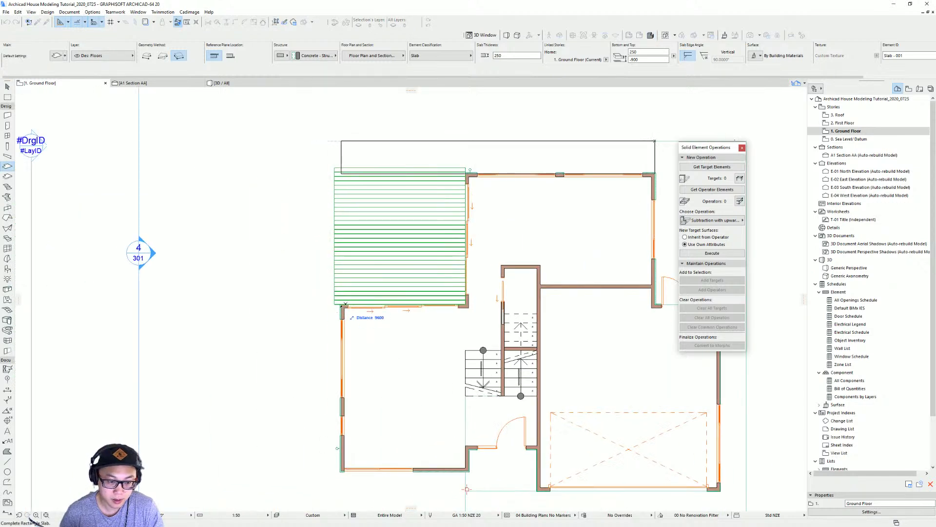
pyautogui.click(343, 306)
pyautogui.press('Escape')
# Step: Select the rear slab and offset its short end beyond the deck outward by 2000
pyautogui.click(341, 152)
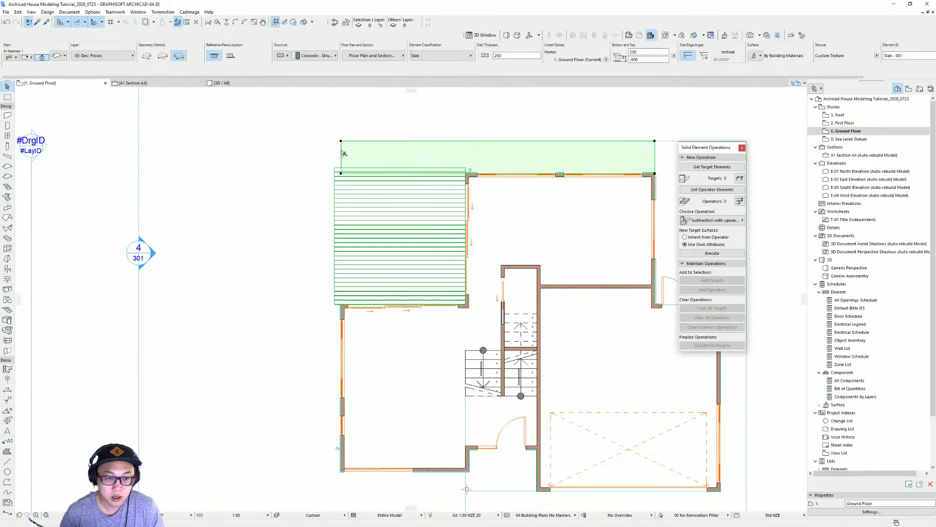
pyautogui.click(342, 153)
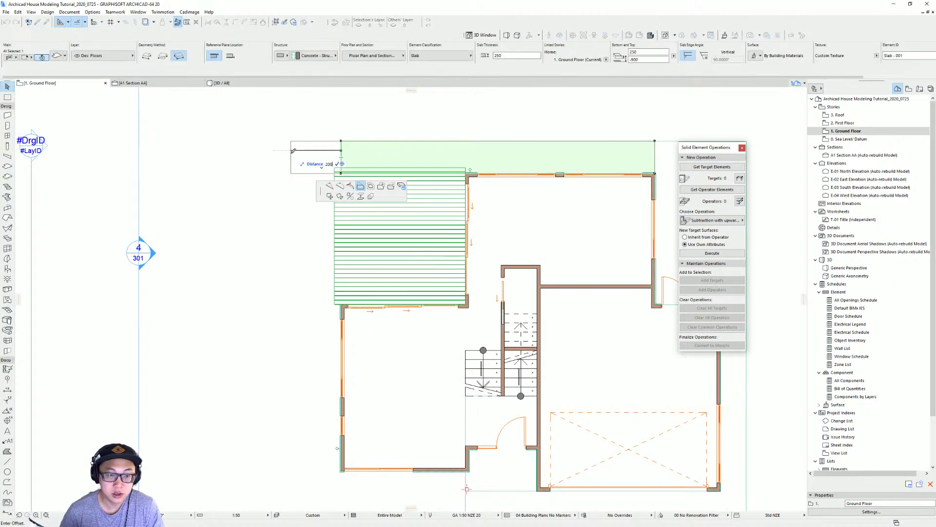
pyautogui.click(277, 148)
pyautogui.click(297, 172)
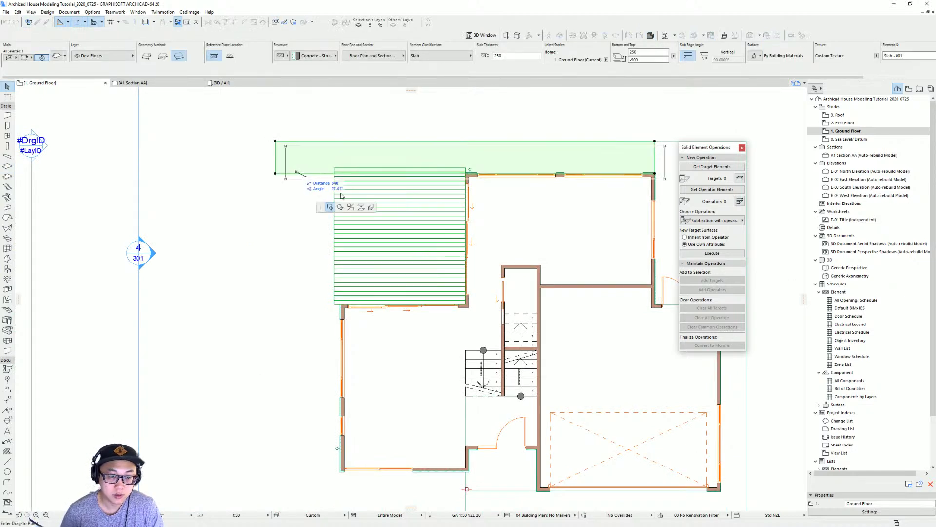
pyautogui.press('Escape')
# Step: Insert a node on the rear slab's inner edge in line with the side wall, and offset the segment beyond it to the front slab's boundary
pyautogui.click(298, 174)
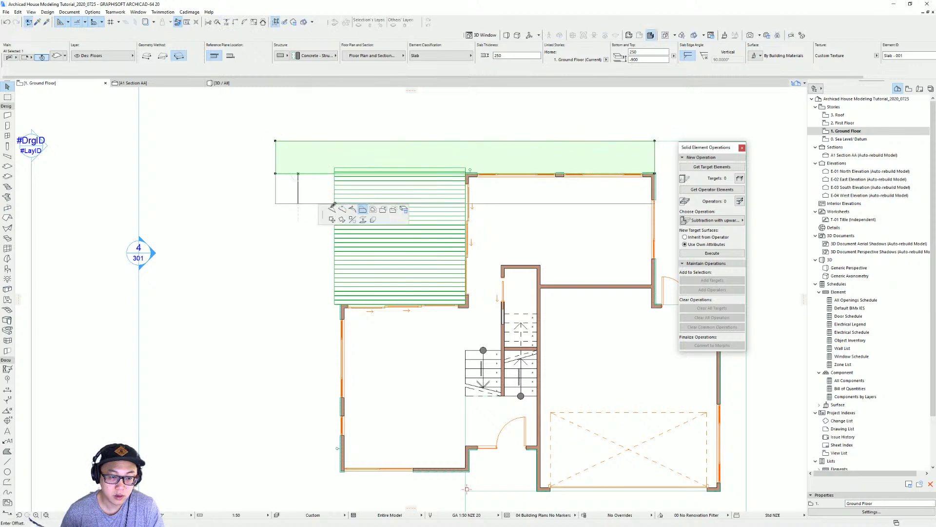
pyautogui.click(332, 211)
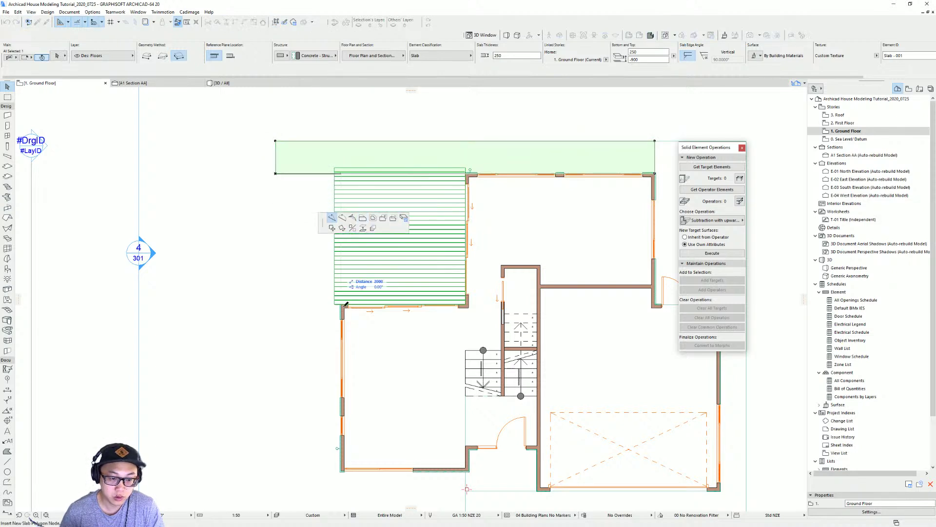
pyautogui.press('Escape')
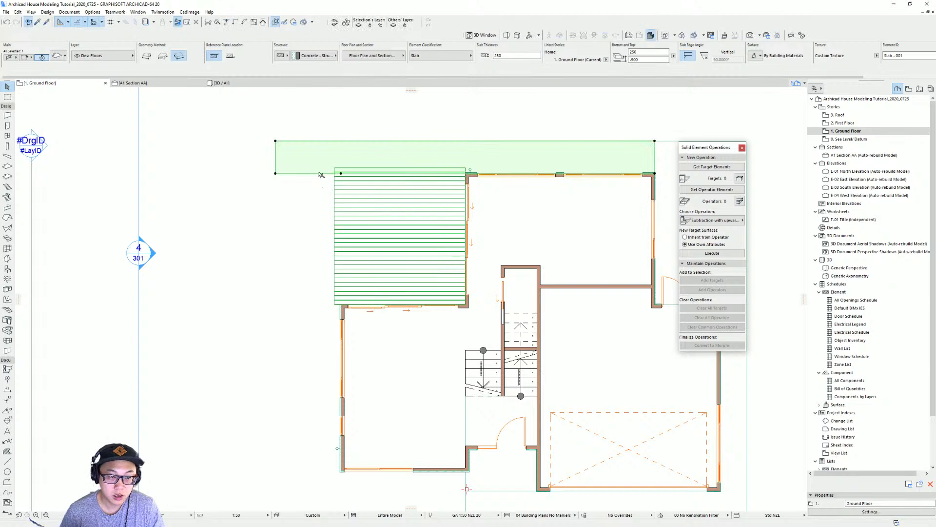
pyautogui.click(321, 174)
pyautogui.click(383, 209)
pyautogui.moveTo(362, 371); pyautogui.dragTo(372, 263, button='middle')
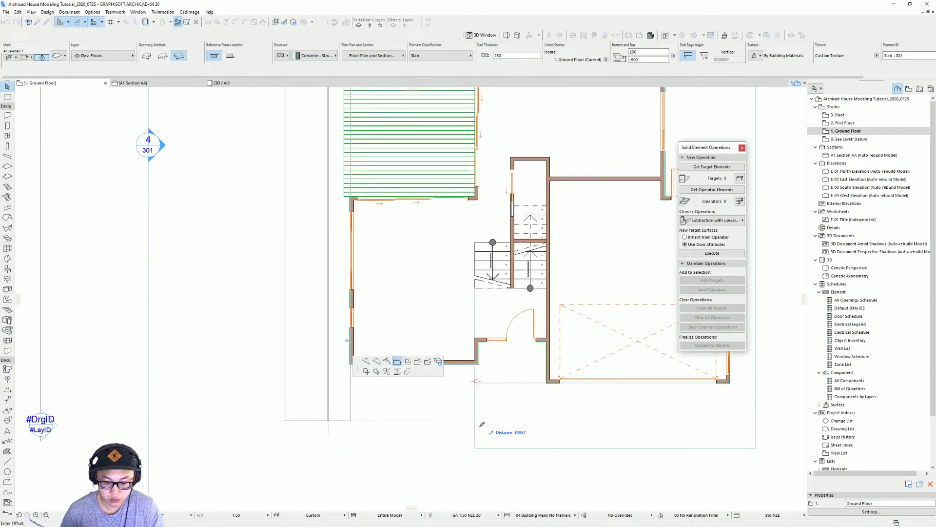
pyautogui.click(462, 444)
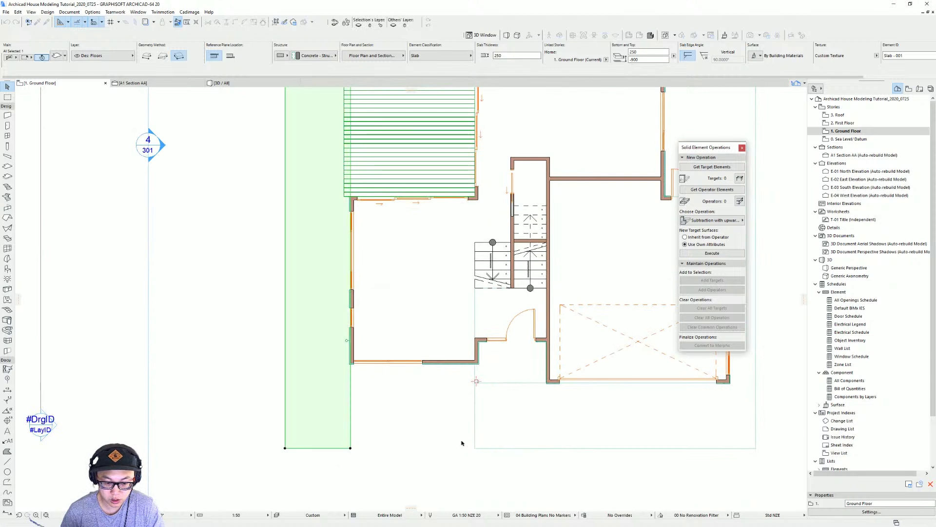
# Step: Insert a node on the slab's inner edge at the house's front corner, and offset the segment in front across to the entry recess corner
pyautogui.click(350, 406)
pyautogui.press('Escape')
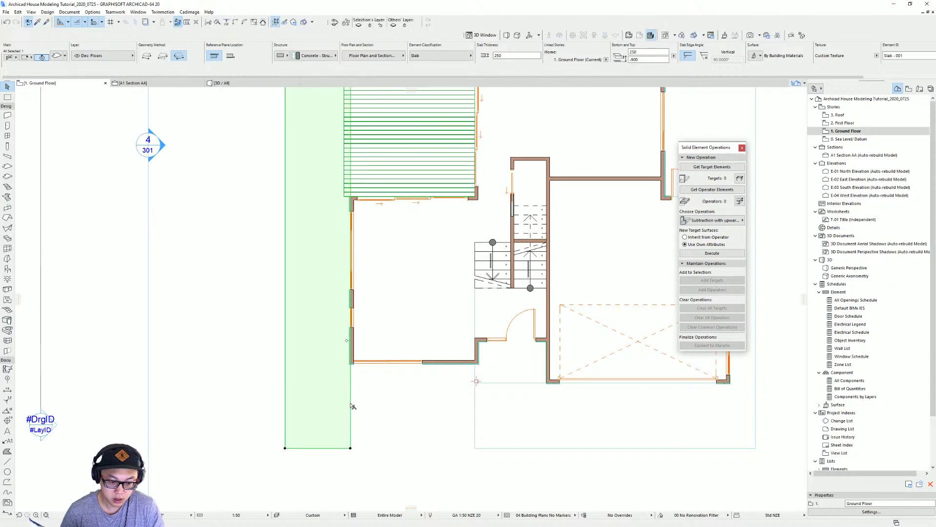
pyautogui.click(350, 404)
pyautogui.click(385, 438)
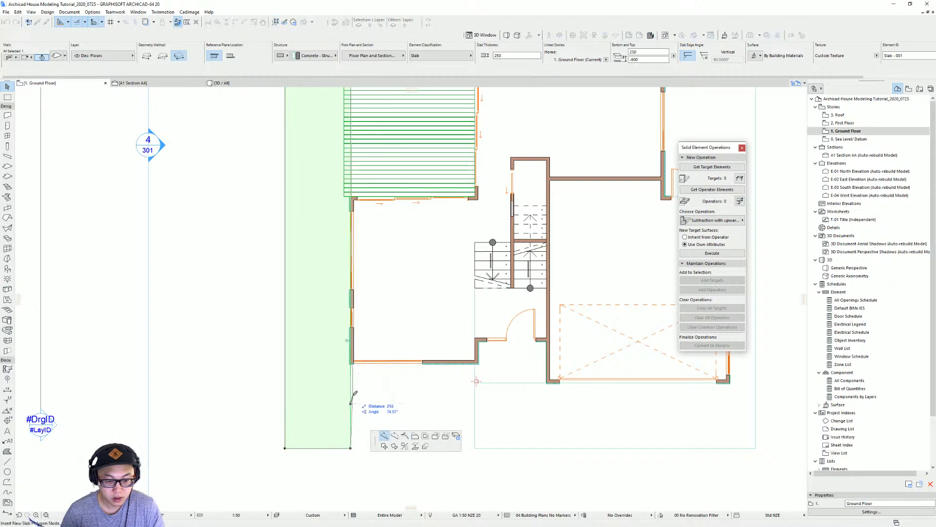
pyautogui.keyDown('shift'); pyautogui.click(479, 363); pyautogui.keyUp('shift')
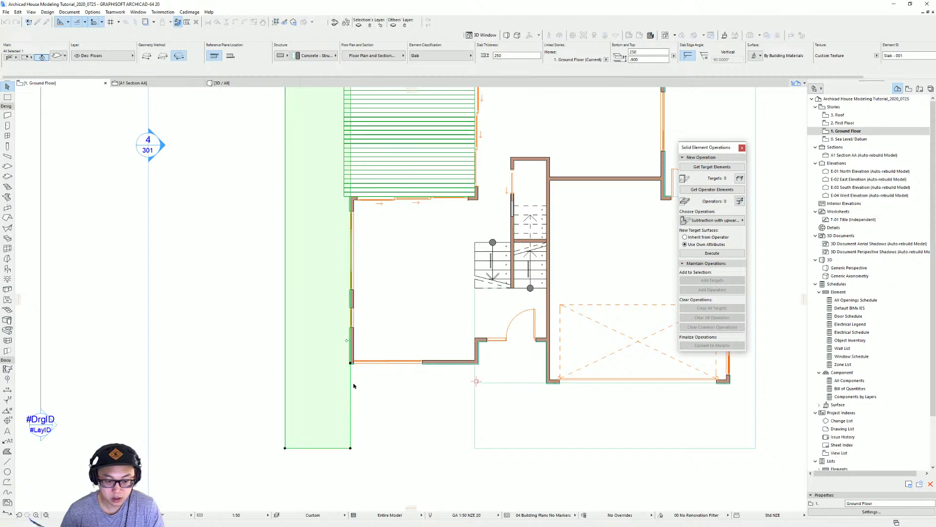
pyautogui.click(351, 378)
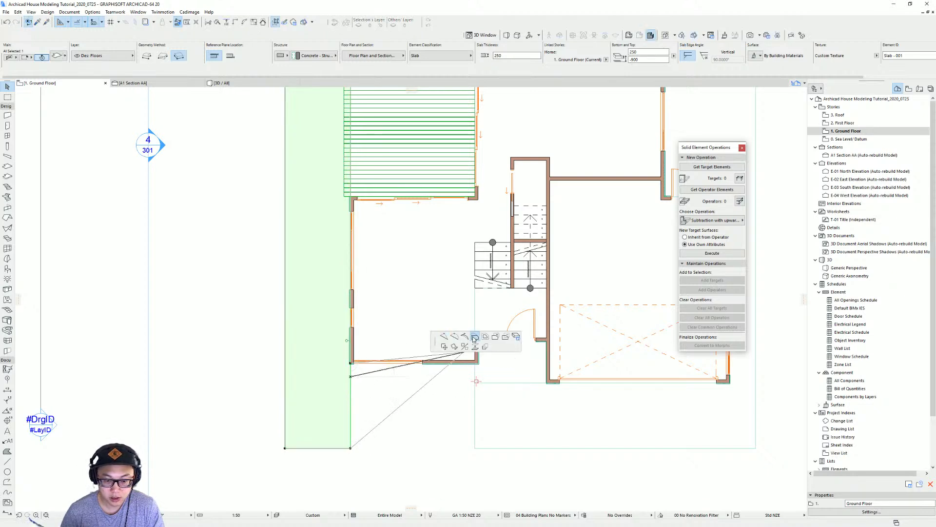
pyautogui.click(478, 364)
# Step: Insert a node on the perimeter slab's inner edge at the deck and fit the outline to the recessed house corner
pyautogui.scroll(-2, 447, 290)
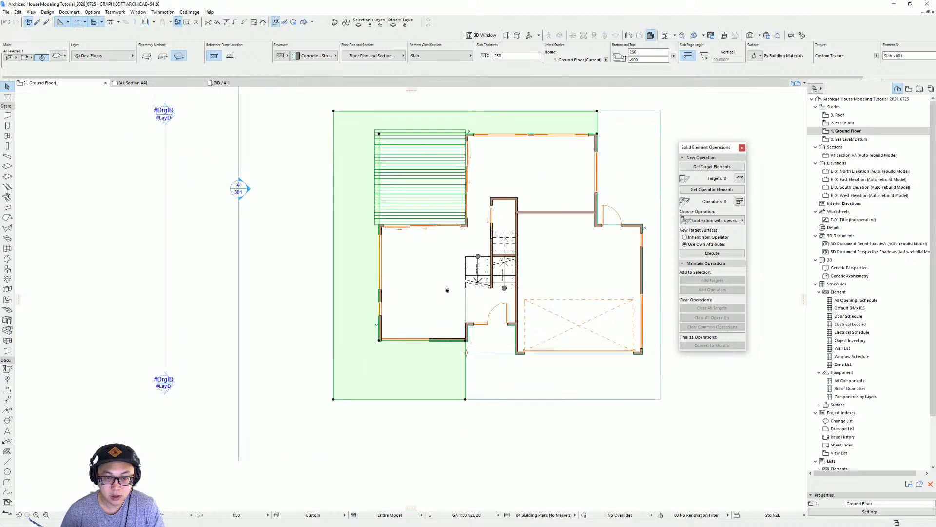
pyautogui.moveTo(415, 161); pyautogui.dragTo(403, 243, button='middle')
pyautogui.scroll(5, 455, 204)
pyautogui.click(426, 232)
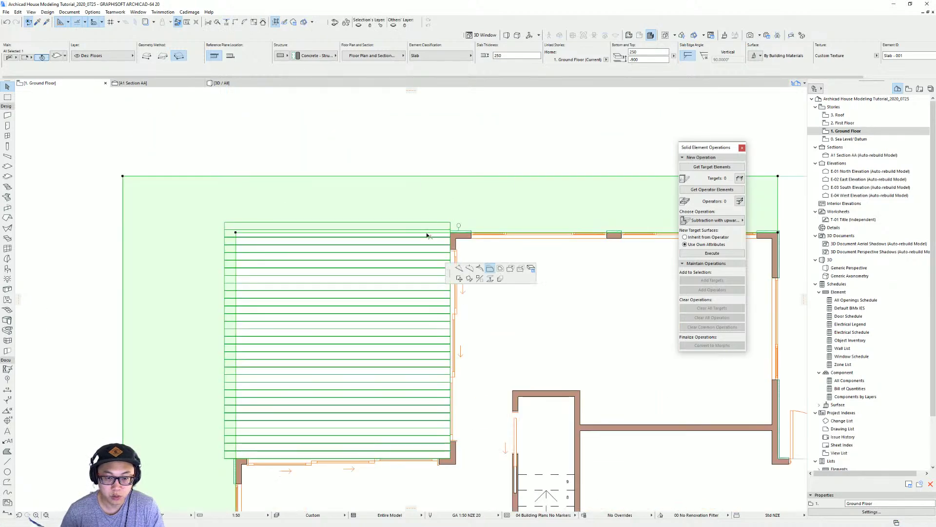
pyautogui.click(459, 269)
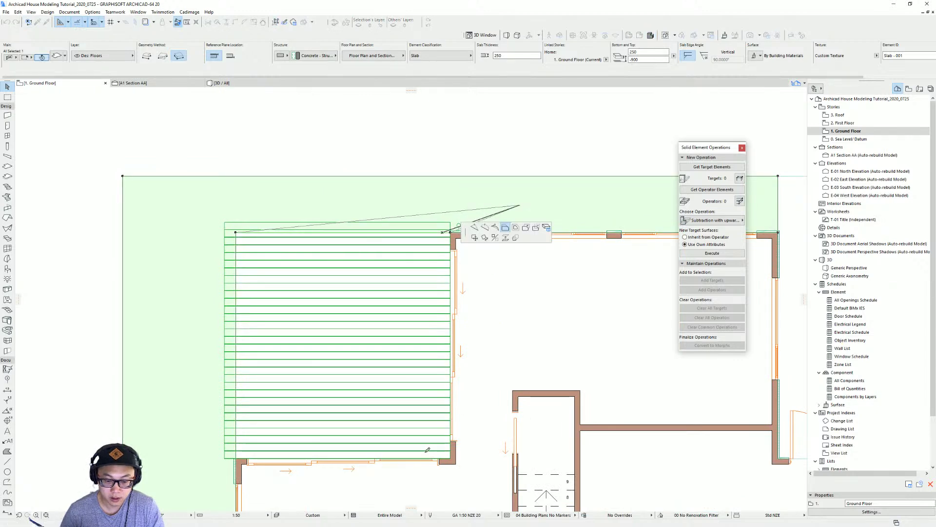
pyautogui.click(453, 456)
pyautogui.scroll(-3, 403, 307)
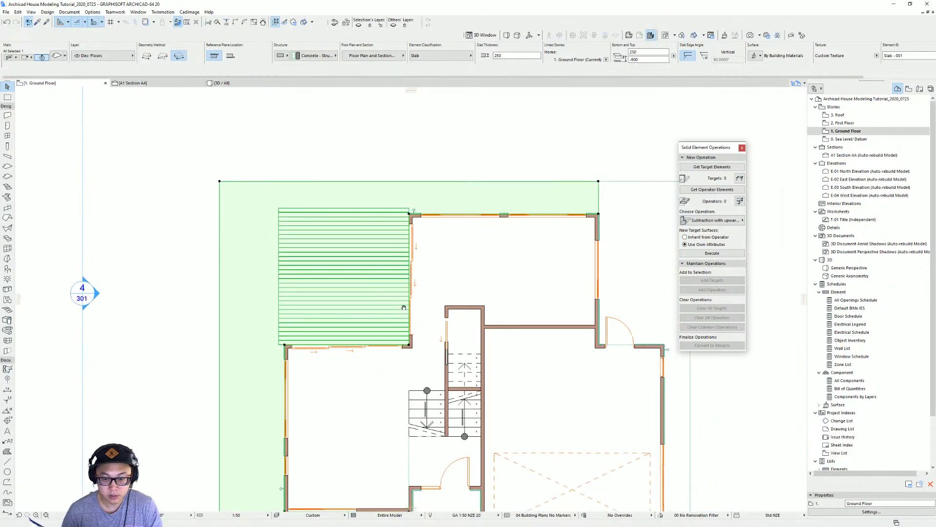
# Step: In the 3D view, subtract the perimeter slab with upward extrusion from the site mesh, using the slab as operator and mesh as target
pyautogui.press('Escape')
pyautogui.press('F3')
pyautogui.keyDown('shift'); pyautogui.moveTo(431, 351); pyautogui.dragTo(457, 335, button='middle'); pyautogui.keyUp('shift')
pyautogui.click(469, 335)
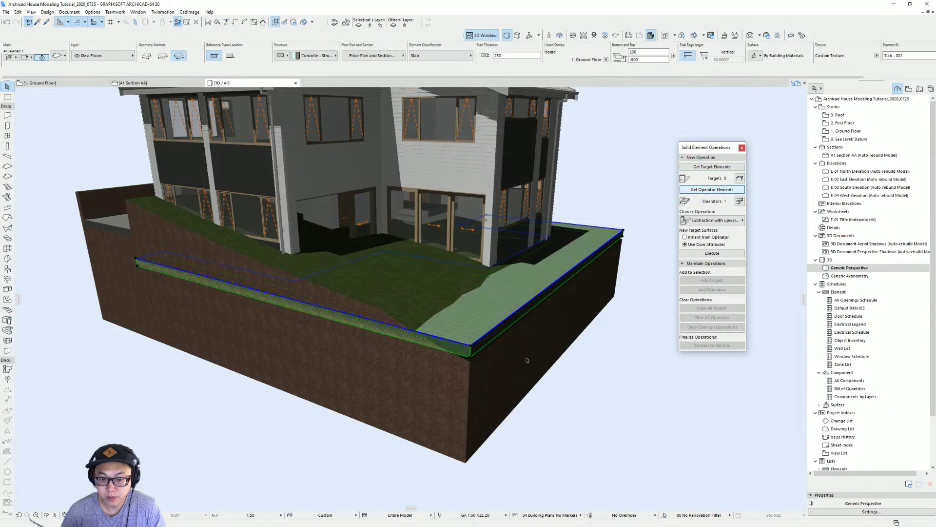
pyautogui.click(488, 390)
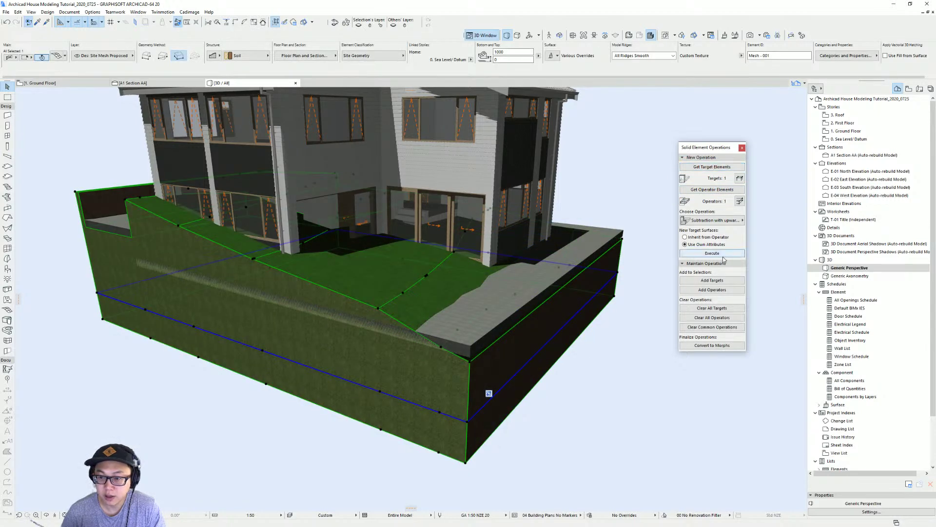
pyautogui.click(725, 255)
pyautogui.scroll(-2, 437, 286)
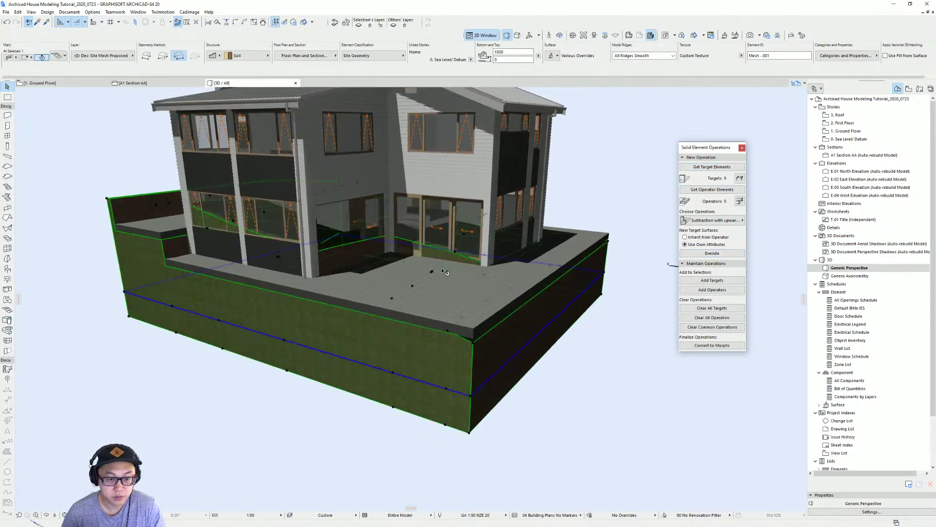
pyautogui.scroll(3, 671, 266)
pyautogui.keyDown('shift'); pyautogui.moveTo(671, 265); pyautogui.dragTo(363, 294, button='middle'); pyautogui.keyUp('shift')
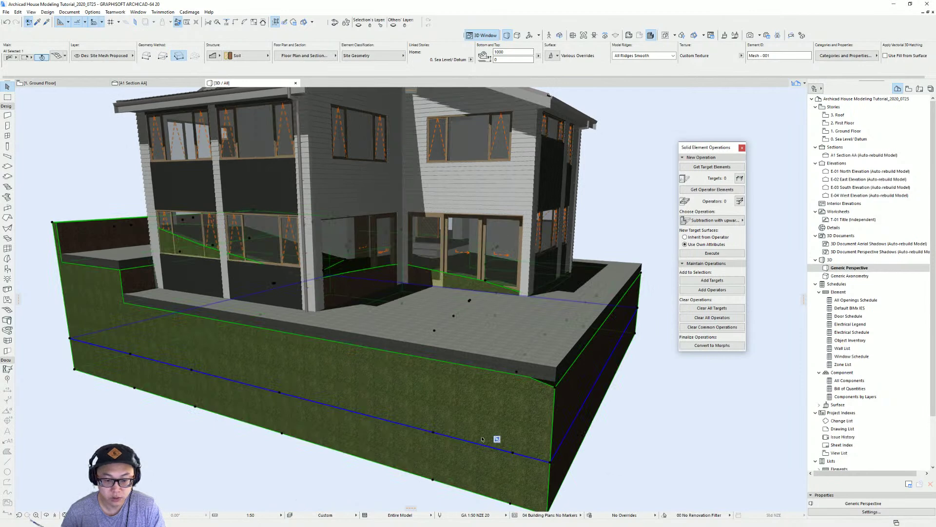
# Step: Store the site mesh as the Solid Element Operations target and hide its layer to reach the house floor slab
pyautogui.click(724, 190)
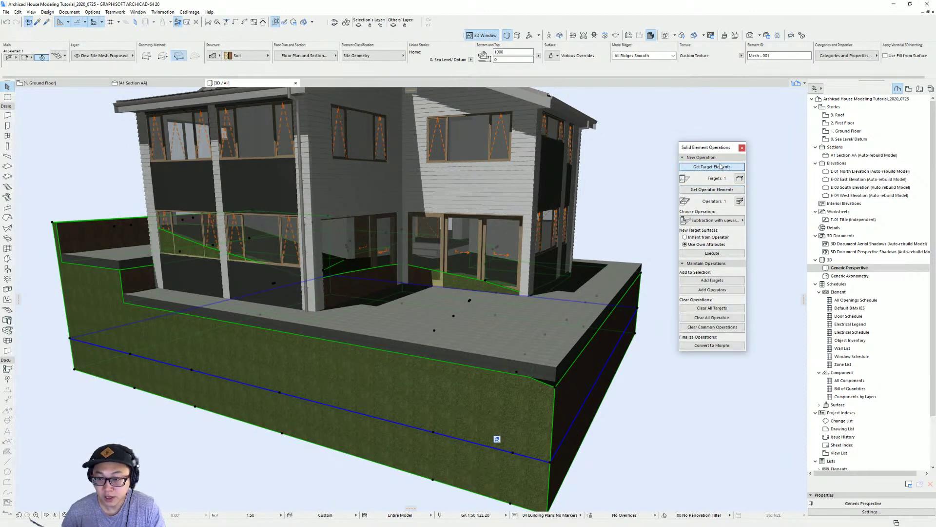
pyautogui.press('Escape')
pyautogui.scroll(5, 524, 280)
pyautogui.keyDown('shift'); pyautogui.moveTo(546, 292); pyautogui.dragTo(473, 302, button='middle'); pyautogui.keyUp('shift')
pyautogui.scroll(3, 336, 268)
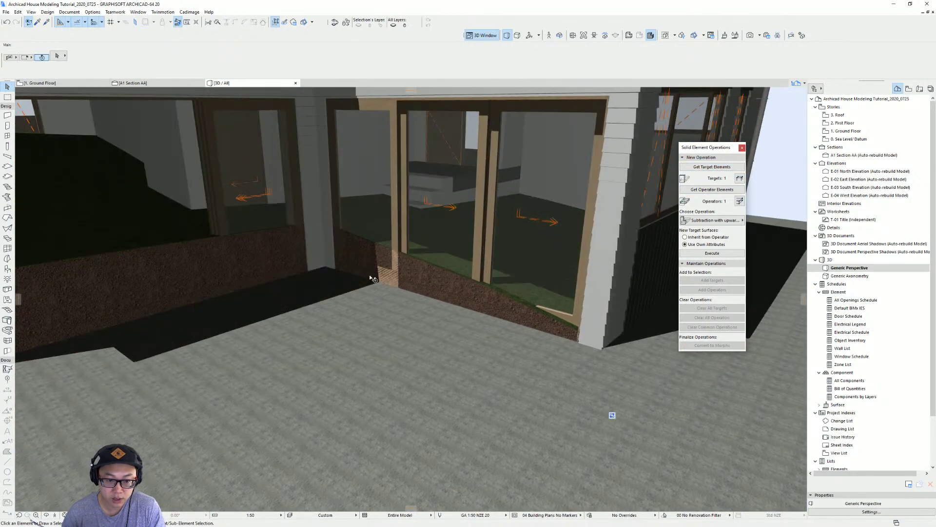
pyautogui.click(370, 278)
pyautogui.keyDown('shift'); pyautogui.moveTo(481, 266); pyautogui.dragTo(521, 325, button='middle'); pyautogui.keyUp('shift')
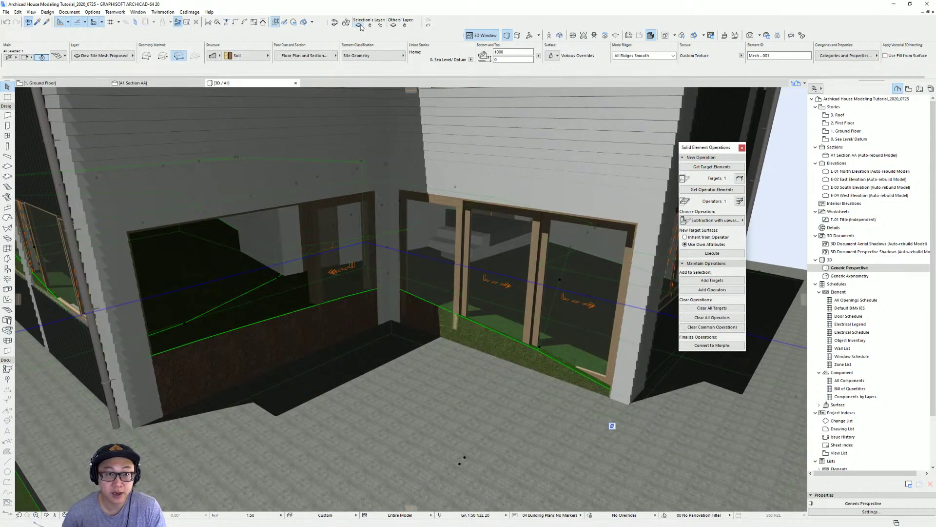
pyautogui.click(360, 26)
pyautogui.scroll(-2, 342, 373)
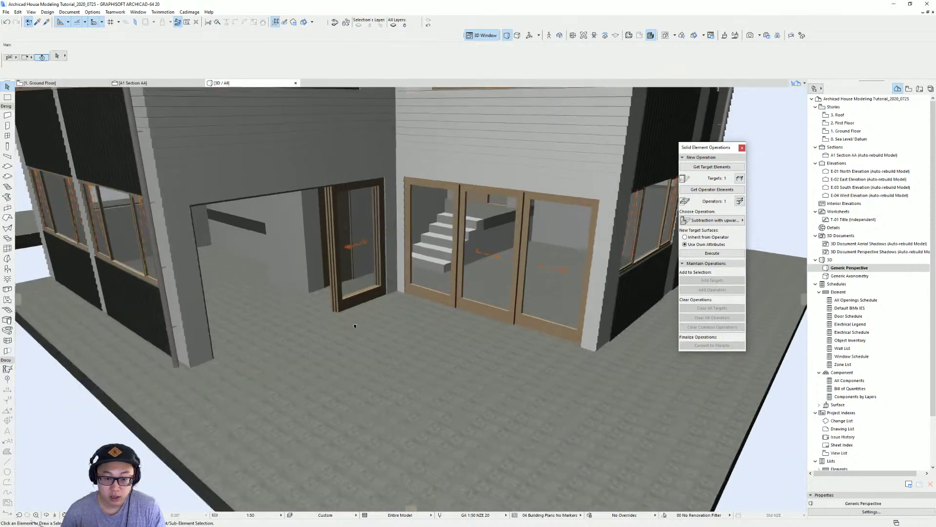
# Step: Set the house floor slab as operator, restore the mesh layer, and subtract the slab with upward extrusion from the mesh
pyautogui.click(268, 316)
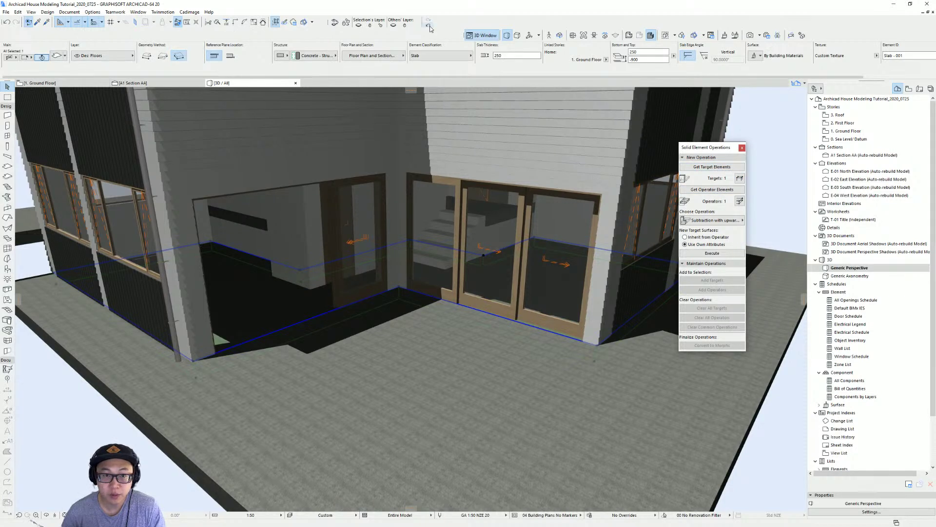
pyautogui.click(716, 254)
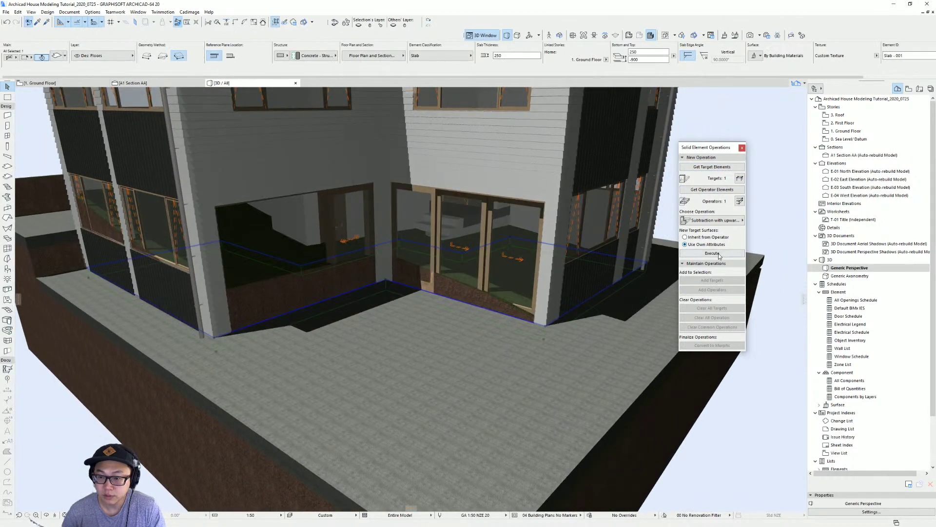
pyautogui.click(556, 313)
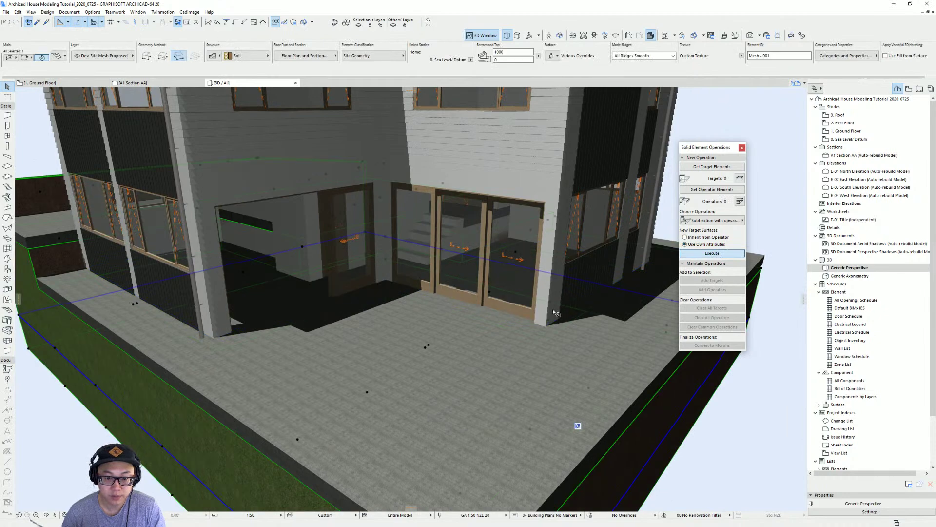
pyautogui.keyDown('shift'); pyautogui.moveTo(555, 312); pyautogui.dragTo(500, 296, button='middle'); pyautogui.keyUp('shift')
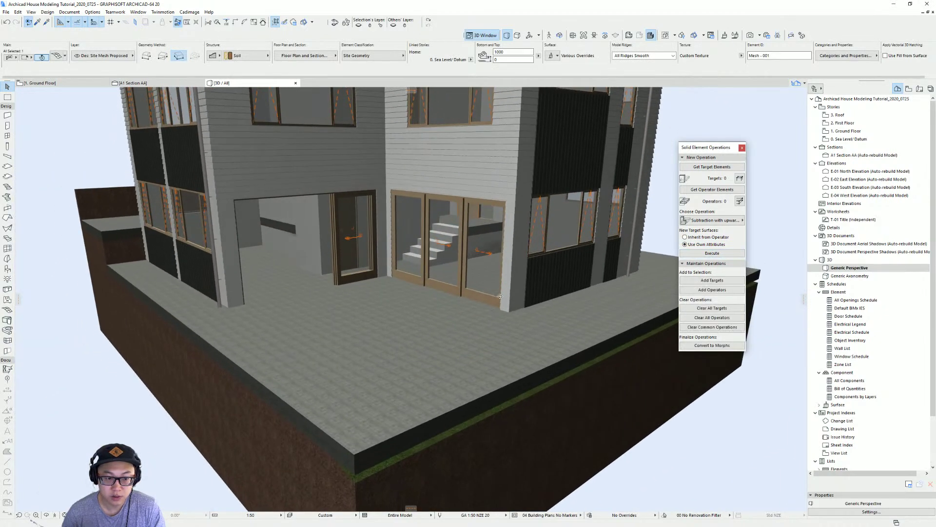
pyautogui.scroll(6, 369, 281)
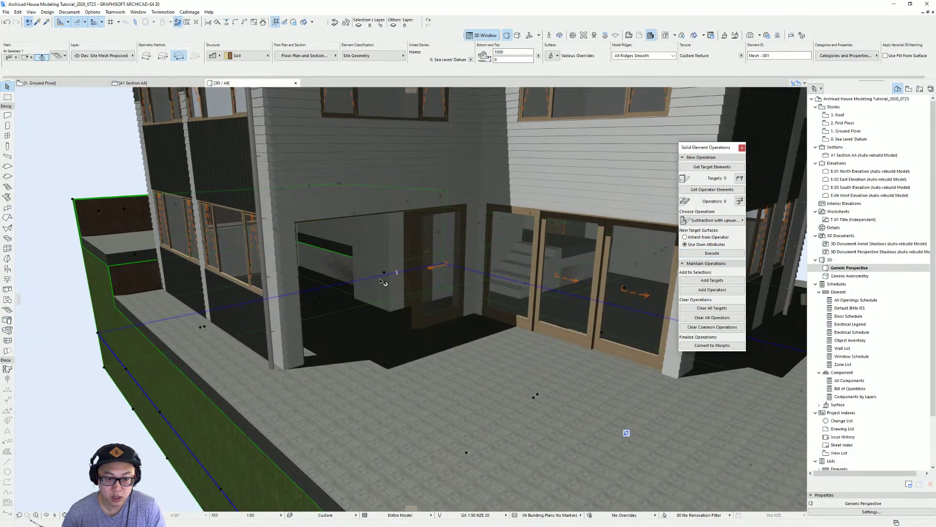
# Step: Select the floor slab inside the house and offset its edge at the exposed earth outward by 200
pyautogui.press('Escape')
pyautogui.scroll(-3, 430, 296)
pyautogui.keyDown('shift'); pyautogui.moveTo(428, 296); pyautogui.dragTo(237, 292, button='middle'); pyautogui.keyUp('shift')
pyautogui.scroll(5, 504, 283)
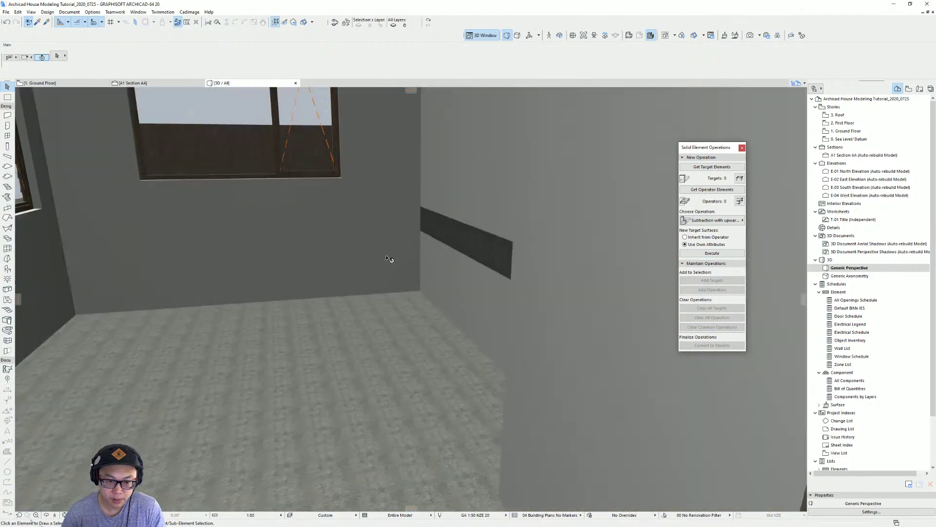
pyautogui.click(484, 285)
pyautogui.moveTo(493, 284); pyautogui.dragTo(476, 299, button='middle')
pyautogui.scroll(-2, 485, 275)
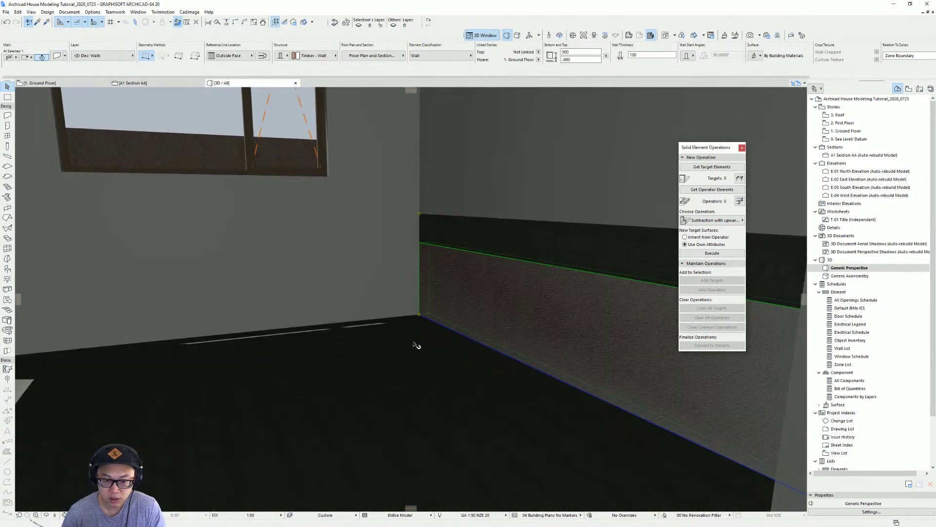
pyautogui.click(417, 344)
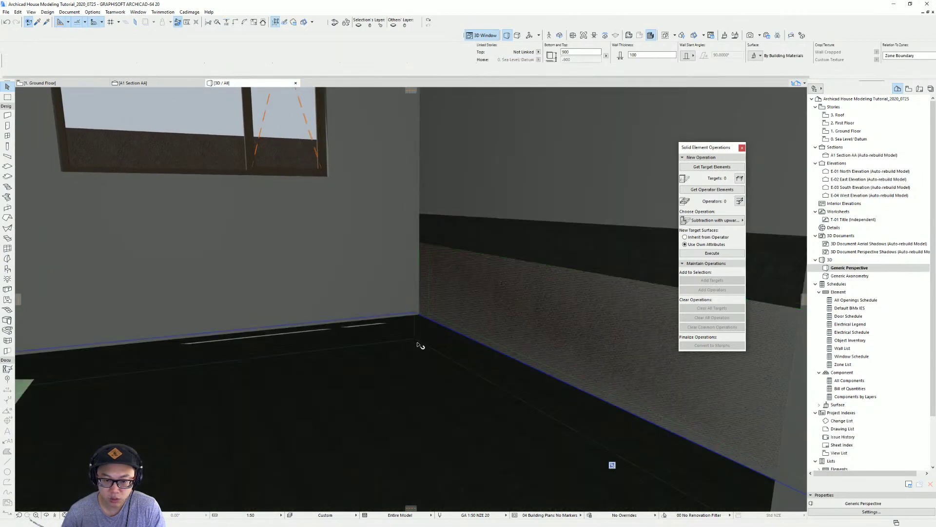
pyautogui.click(458, 333)
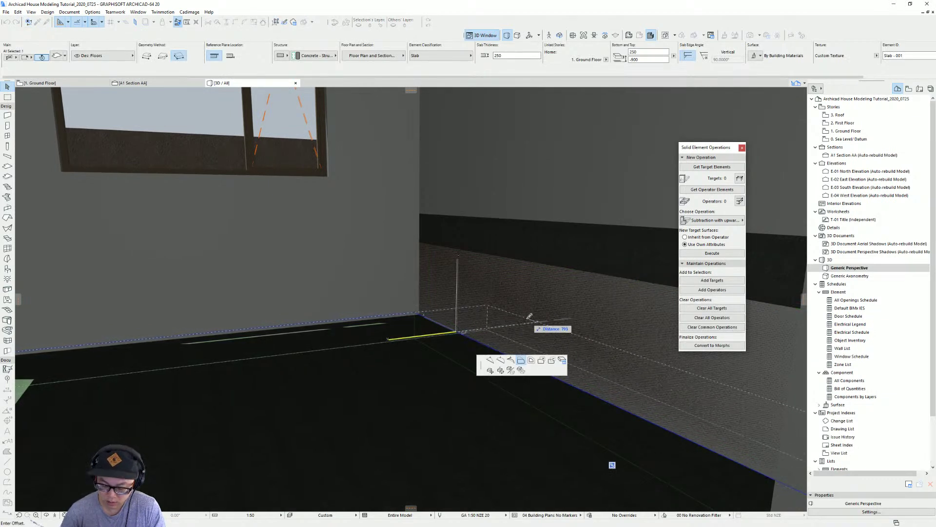
pyautogui.write('200')
pyautogui.press('Return')
# Step: Offset the floor slab's edge along the remaining exposed earth beside the interior stairs outward
pyautogui.scroll(-3, 498, 324)
pyautogui.keyDown('shift'); pyautogui.moveTo(498, 325); pyautogui.dragTo(488, 341, button='middle'); pyautogui.keyUp('shift')
pyautogui.scroll(4, 583, 374)
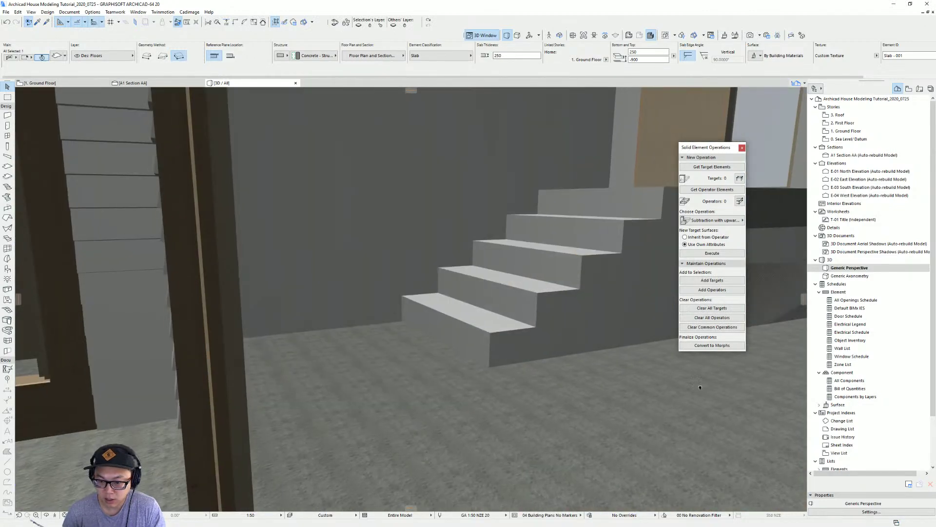
pyautogui.scroll(4, 583, 373)
pyautogui.moveTo(621, 341); pyautogui.dragTo(349, 431, button='middle')
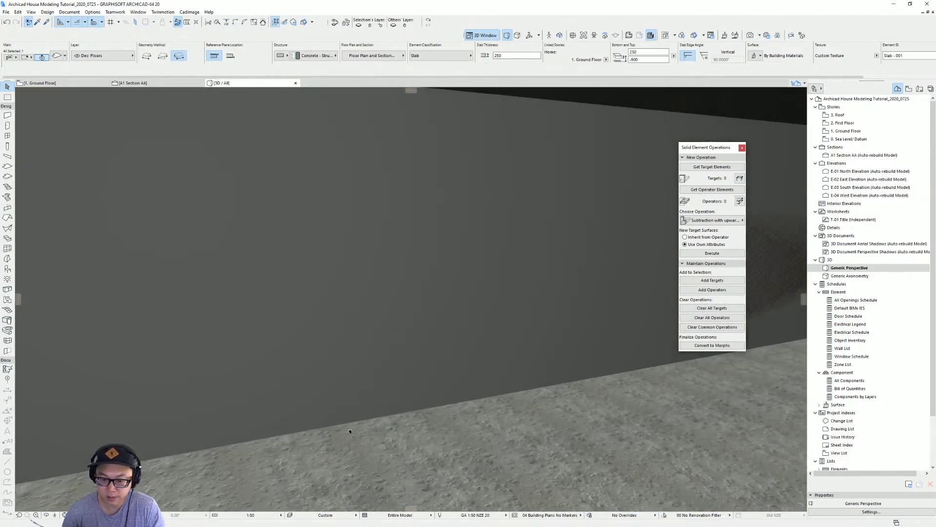
pyautogui.scroll(2, 466, 424)
pyautogui.click(474, 418)
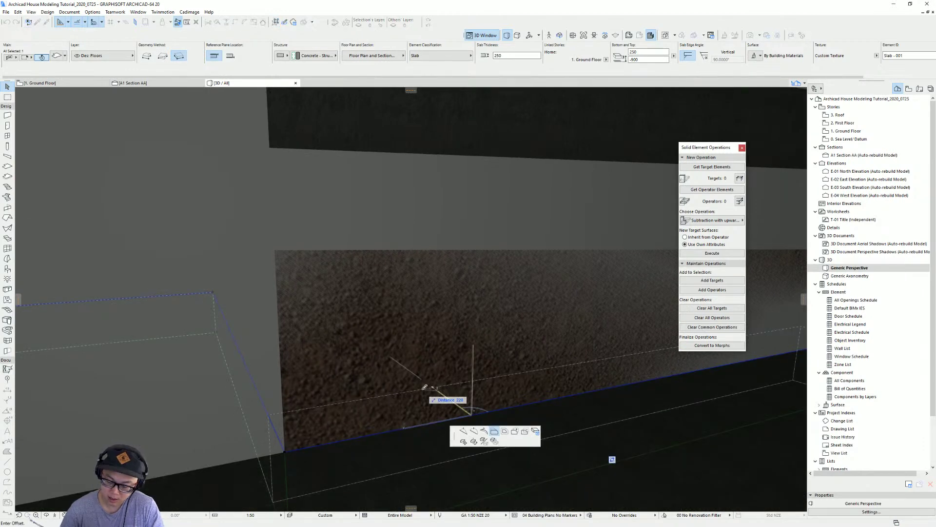
pyautogui.click(438, 392)
pyautogui.scroll(-10, 438, 392)
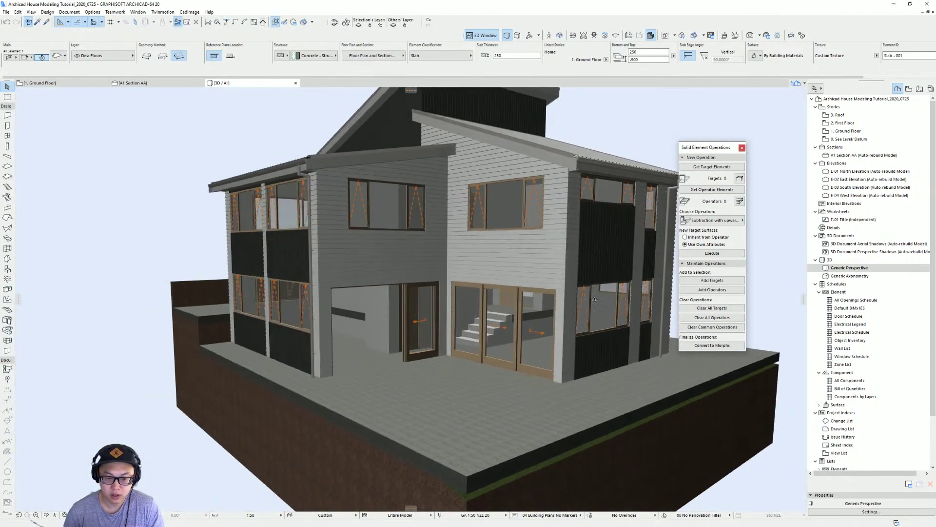
# Step: Select both outer perimeter slabs, set their thickness to 100, and move them down by 110
pyautogui.keyDown('shift'); pyautogui.moveTo(594, 299); pyautogui.dragTo(484, 397, button='middle'); pyautogui.keyUp('shift')
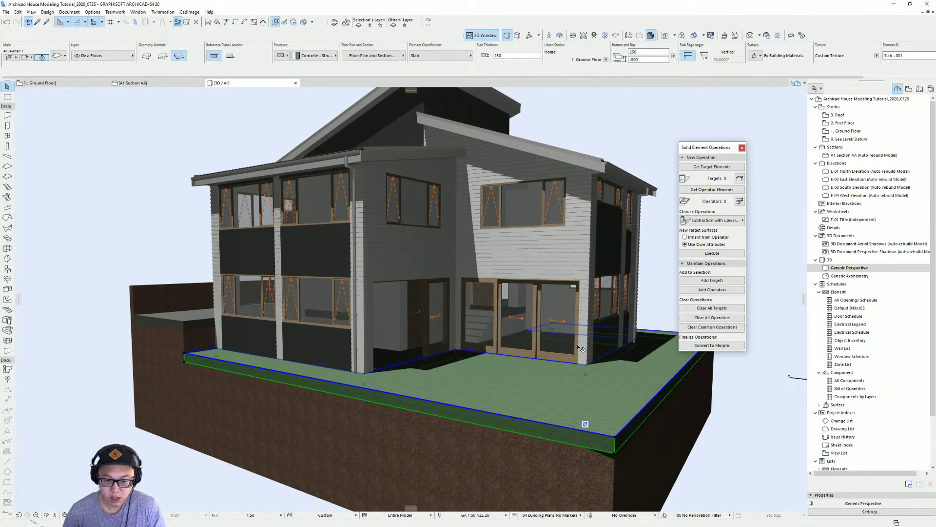
pyautogui.keyDown('shift'); pyautogui.moveTo(281, 207); pyautogui.dragTo(377, 296, button='middle'); pyautogui.keyUp('shift')
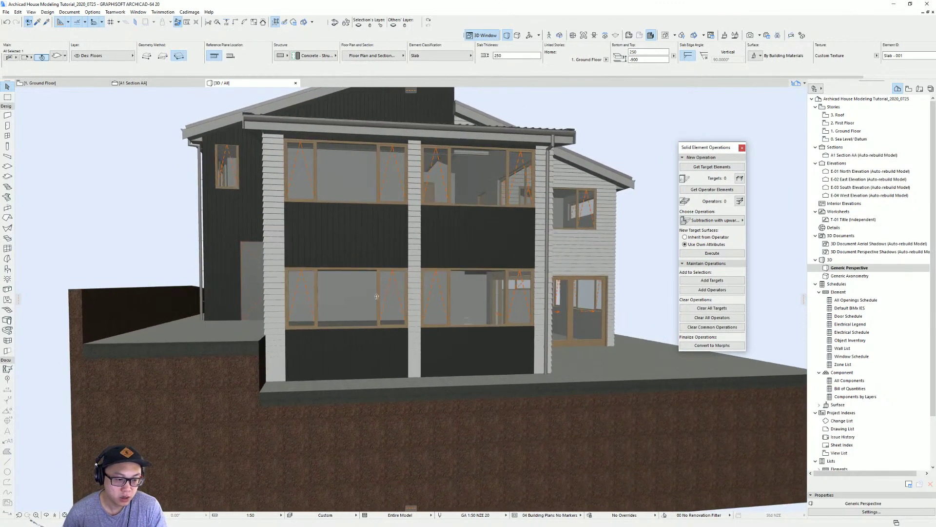
pyautogui.keyDown('shift'); pyautogui.click(236, 345); pyautogui.keyUp('shift')
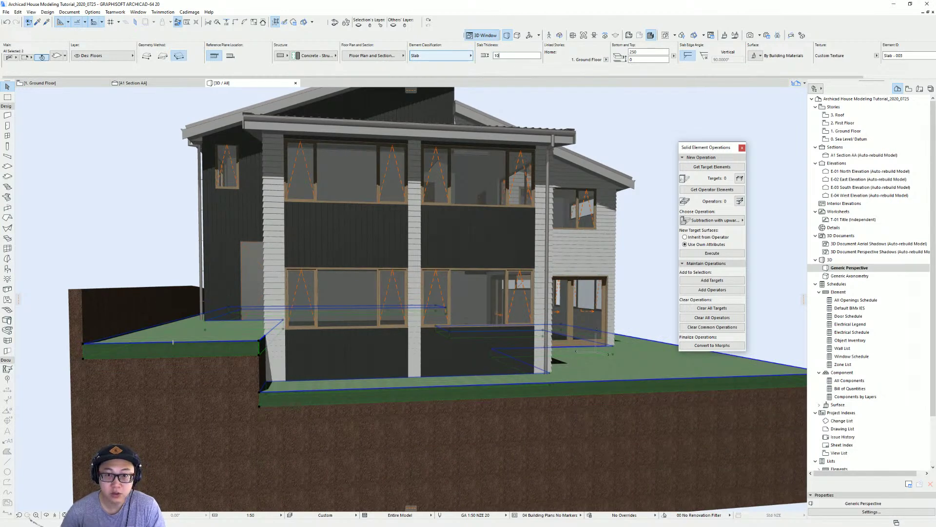
pyautogui.moveTo(558, 382); pyautogui.dragTo(390, 378, button='middle')
pyautogui.hotkey('ctrl', 'd')
pyautogui.click(647, 372)
pyautogui.write('100')
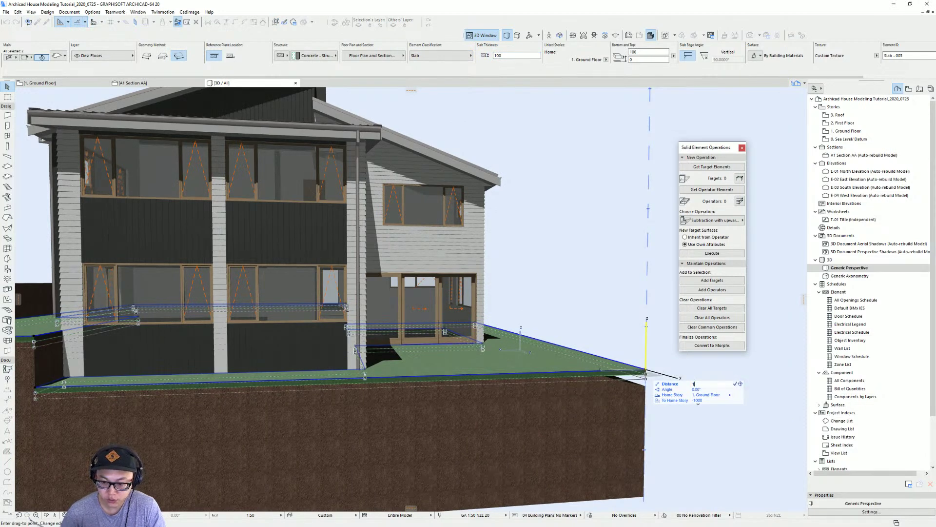
pyautogui.write('0')
pyautogui.press('Return')
# Step: Override the two outer slabs' surfaces with Grass - Green on top and Earth - Brown on the edges
pyautogui.keyDown('shift'); pyautogui.moveTo(460, 390); pyautogui.dragTo(409, 412, button='middle'); pyautogui.keyUp('shift')
pyautogui.doubleClick(408, 412)
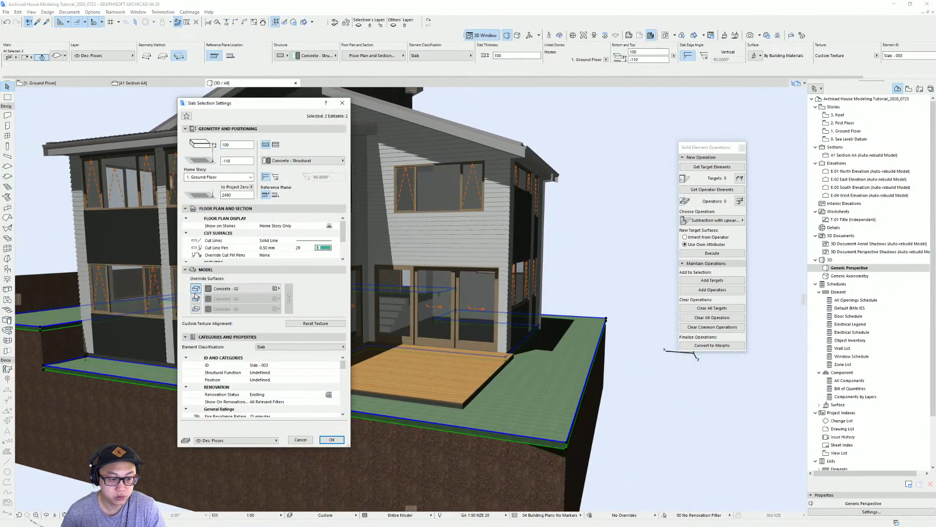
pyautogui.click(230, 293)
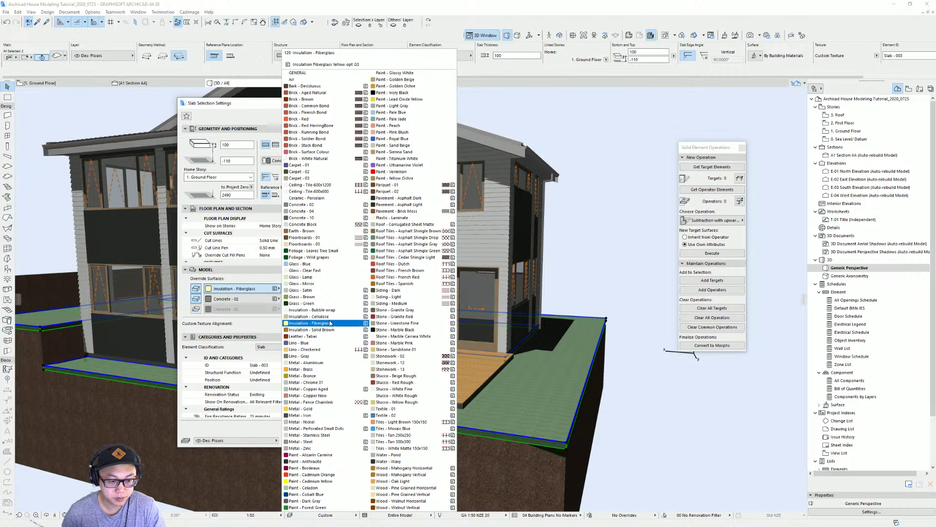
pyautogui.click(332, 304)
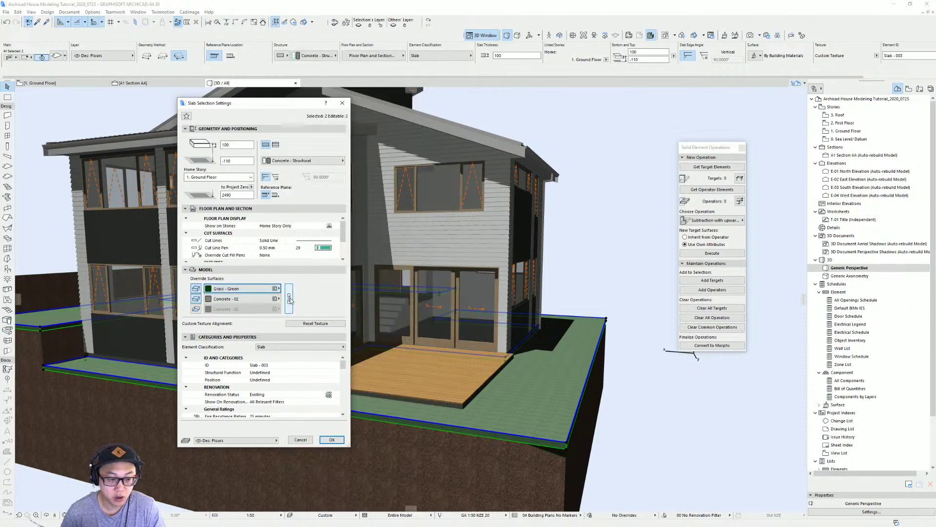
pyautogui.click(233, 299)
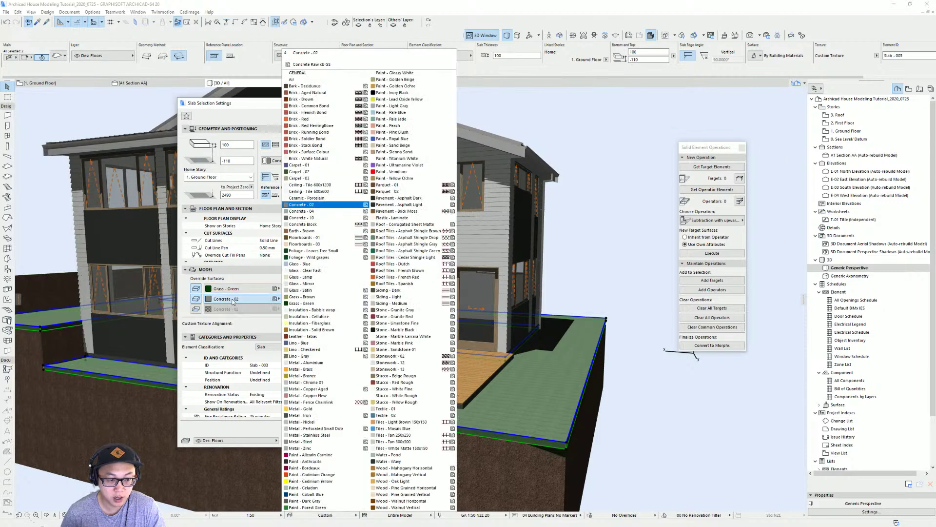
pyautogui.click(354, 231)
pyautogui.click(331, 440)
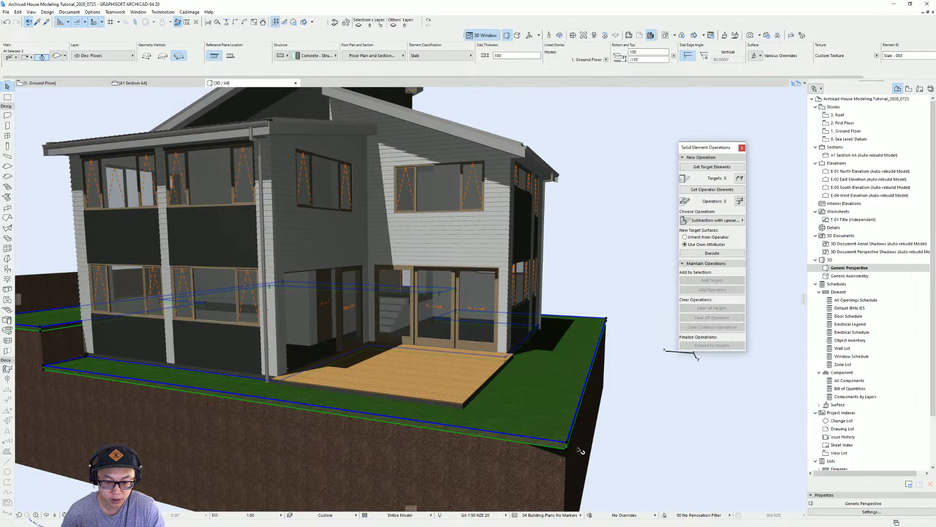
pyautogui.press('Escape')
pyautogui.keyDown('shift'); pyautogui.moveTo(462, 433); pyautogui.dragTo(441, 427, button='middle'); pyautogui.keyUp('shift')
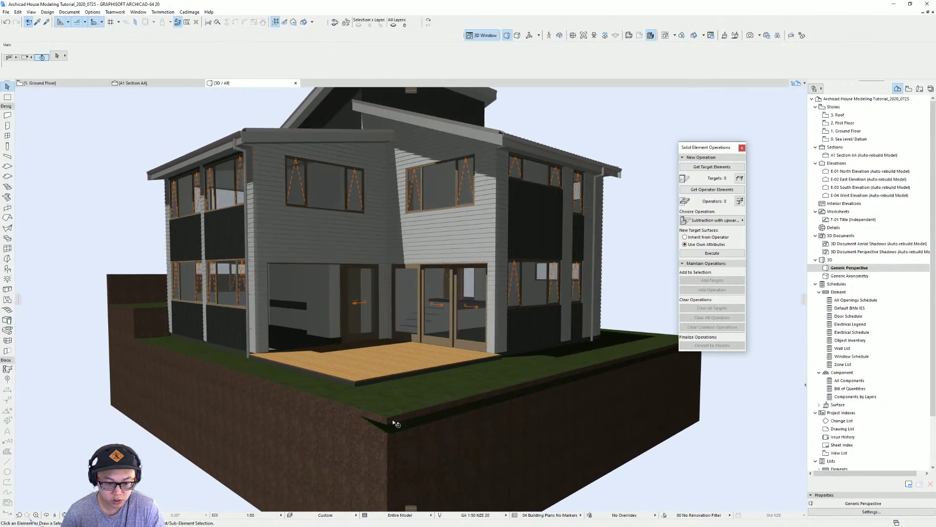
# Step: Stretch the lower grass slab down at its exposed front corner to a thickness of 240
pyautogui.click(395, 423)
pyautogui.click(389, 423)
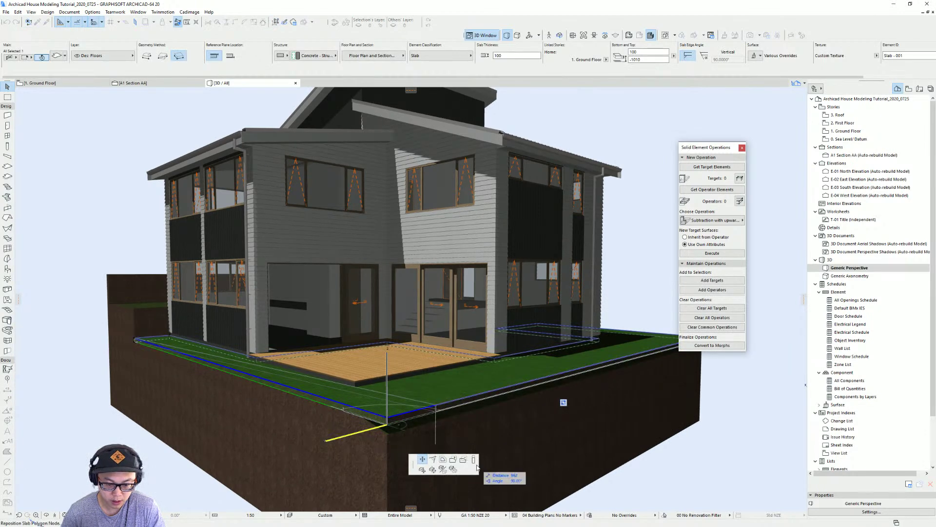
pyautogui.press('Escape')
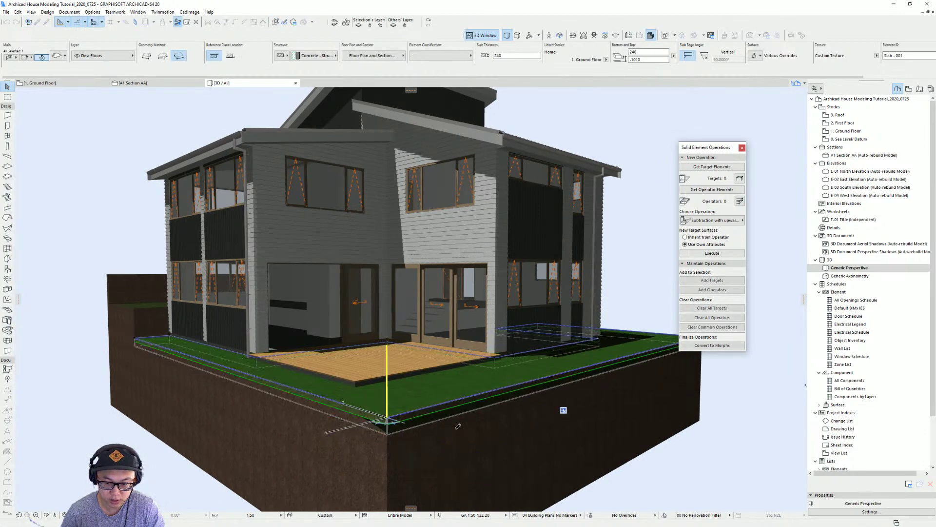
pyautogui.press('Escape')
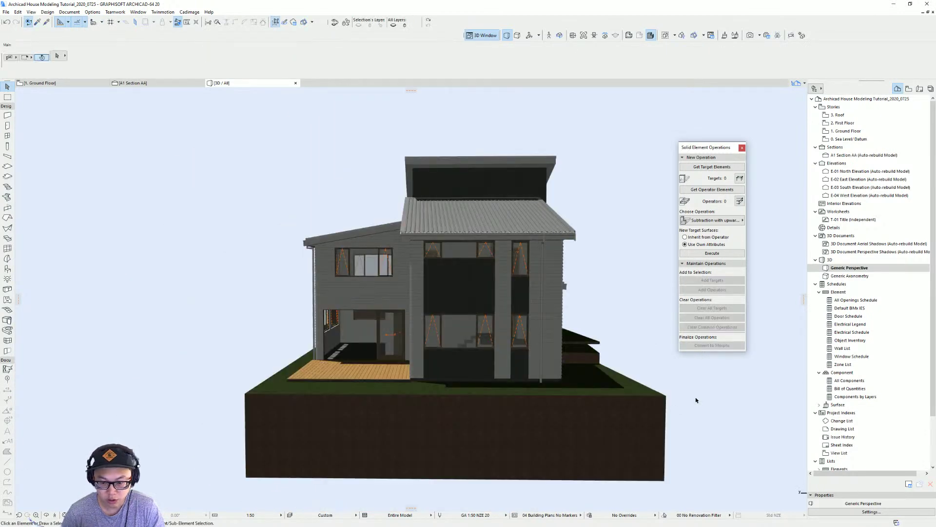
# Step: Stretch the upper grass slab down at its exposed corner by the entrance to a thickness of 471
pyautogui.keyDown('shift'); pyautogui.moveTo(394, 414); pyautogui.dragTo(411, 400, button='middle'); pyautogui.keyUp('shift')
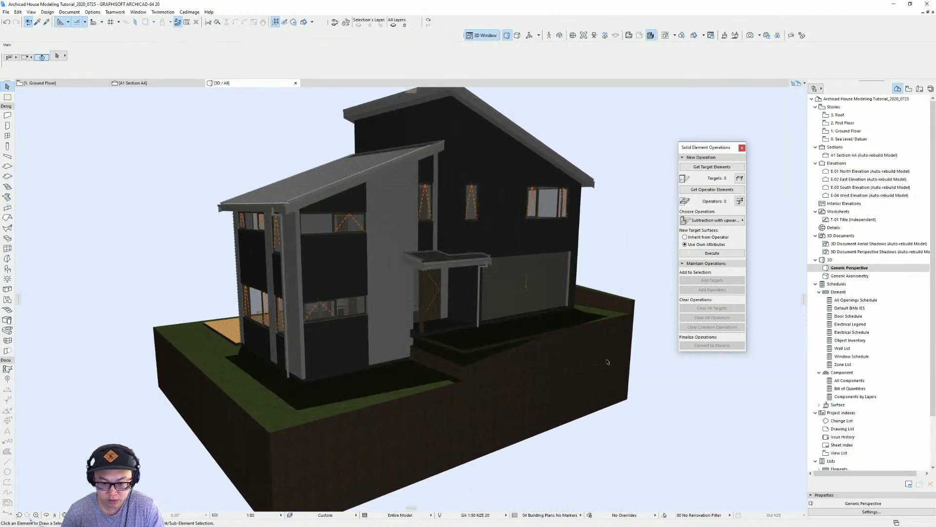
pyautogui.keyDown('shift'); pyautogui.moveTo(608, 362); pyautogui.dragTo(544, 347, button='middle'); pyautogui.keyUp('shift')
pyautogui.moveTo(415, 346)
pyautogui.keyDown('shift'); pyautogui.mouseDown(button='middle')
pyautogui.moveTo(383, 347)
pyautogui.moveTo(410, 346)
pyautogui.mouseUp(button='middle'); pyautogui.keyUp('shift')
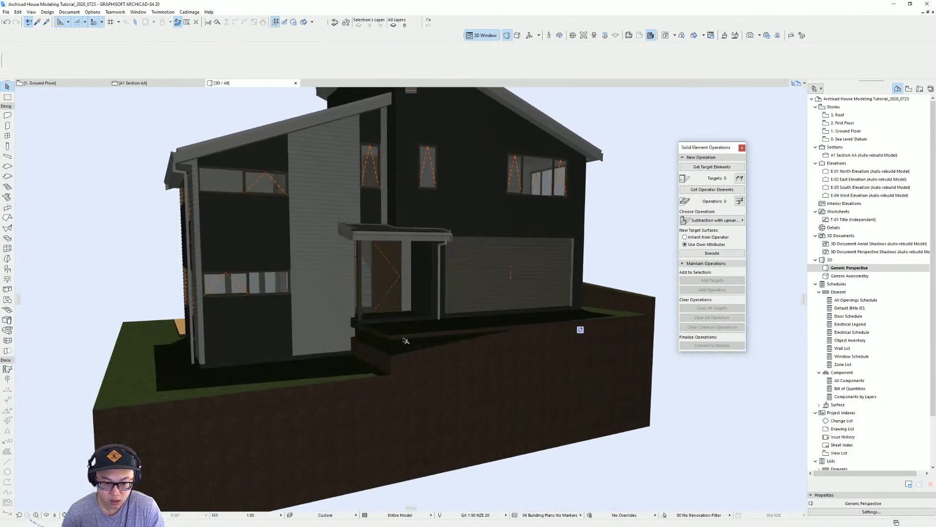
pyautogui.click(406, 341)
pyautogui.click(394, 349)
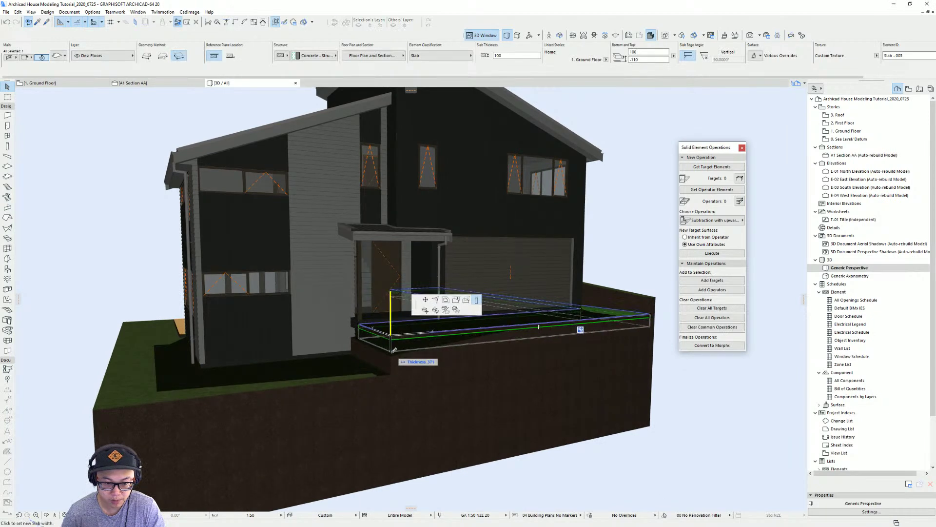
pyautogui.click(546, 368)
pyautogui.press('Escape')
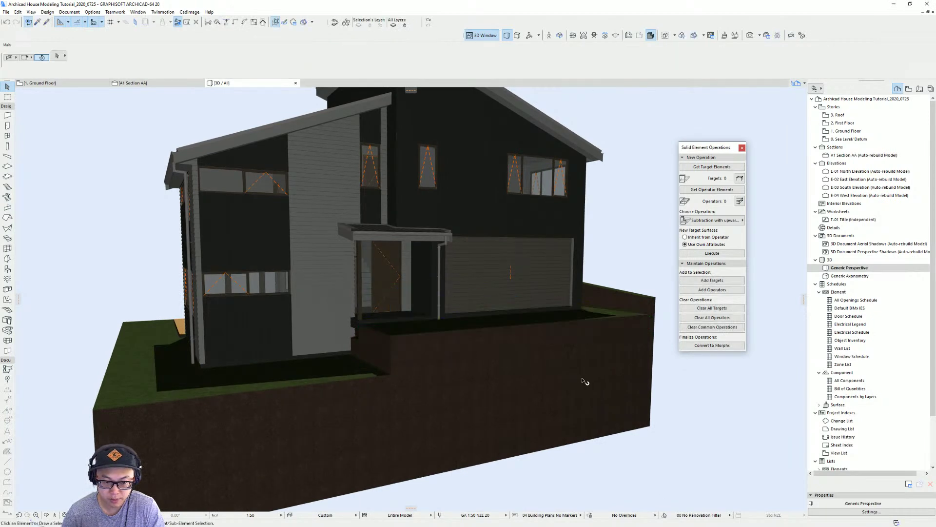
# Step: Try to offset the edges of the upper and lower grass slabs along the exposed earth side
pyautogui.keyDown('shift'); pyautogui.moveTo(584, 382); pyautogui.dragTo(449, 379, button='middle'); pyautogui.keyUp('shift')
pyautogui.scroll(3, 449, 379)
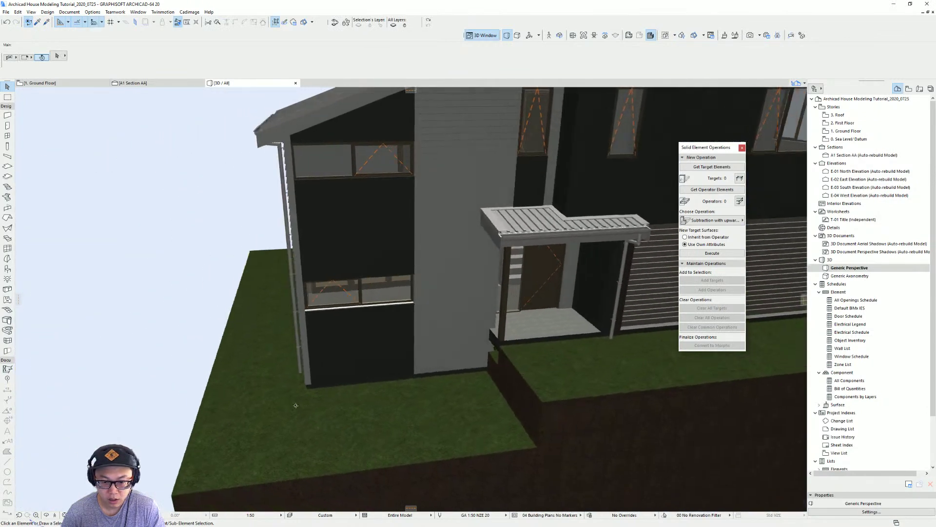
pyautogui.click(518, 383)
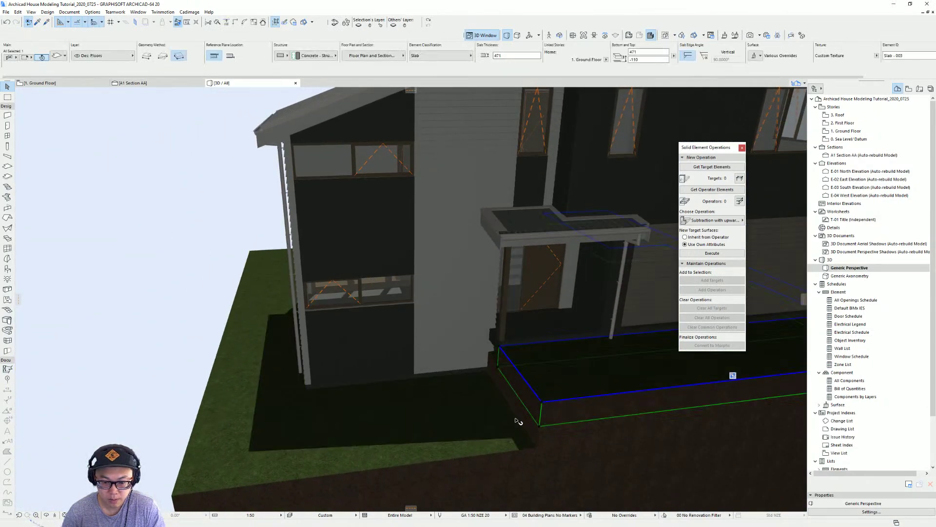
pyautogui.click(519, 403)
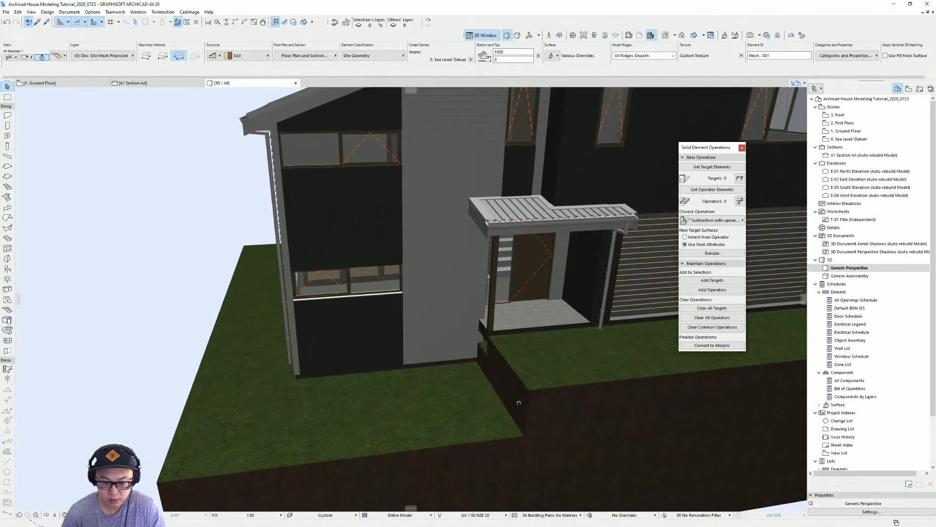
pyautogui.keyDown('shift'); pyautogui.moveTo(519, 403); pyautogui.dragTo(194, 307, button='middle'); pyautogui.keyUp('shift')
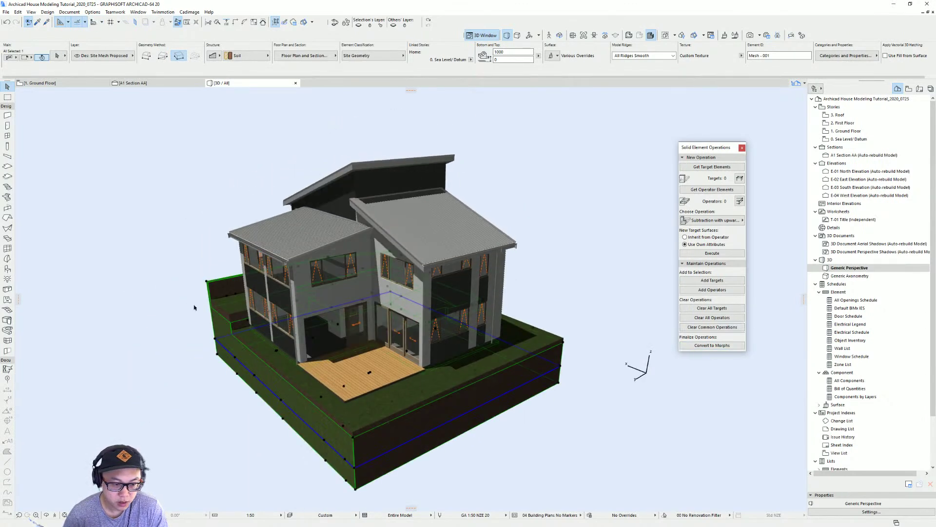
pyautogui.scroll(5, 194, 307)
pyautogui.click(235, 314)
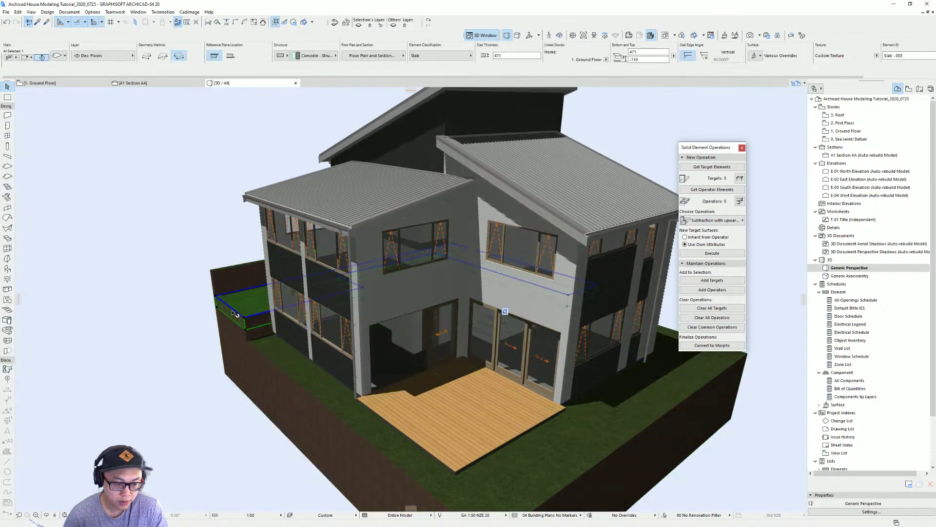
pyautogui.click(236, 312)
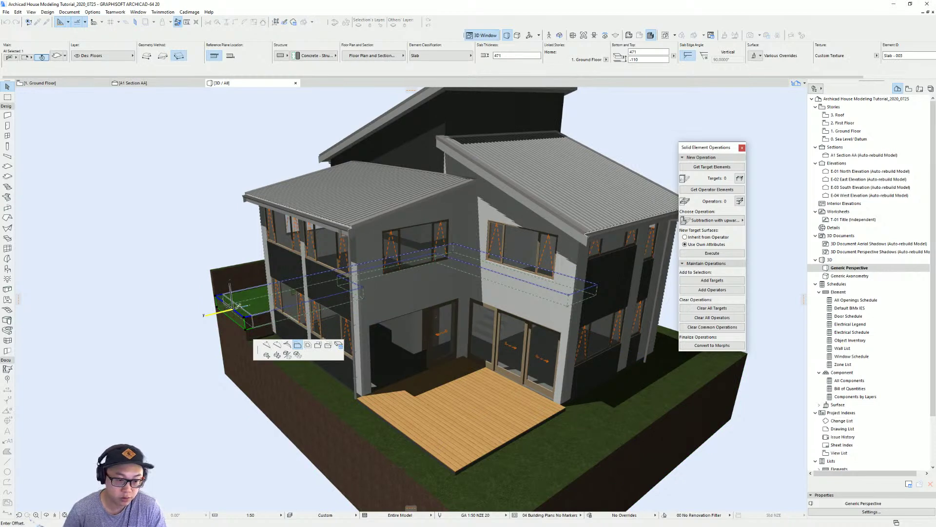
pyautogui.click(242, 316)
pyautogui.click(261, 355)
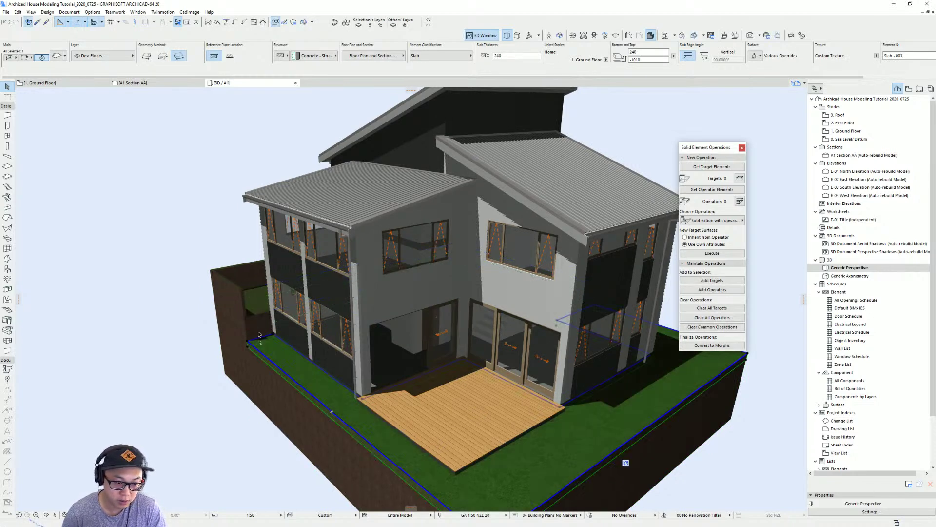
pyautogui.click(262, 356)
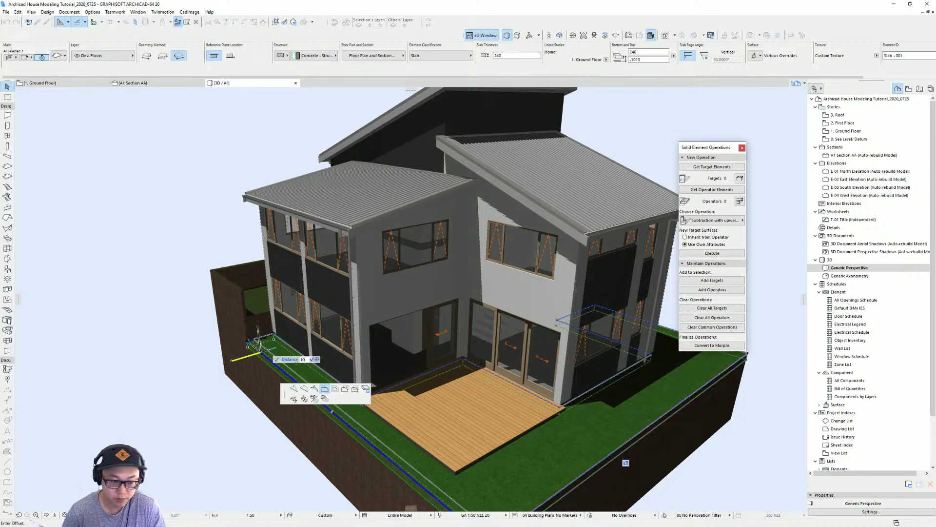
pyautogui.click(249, 341)
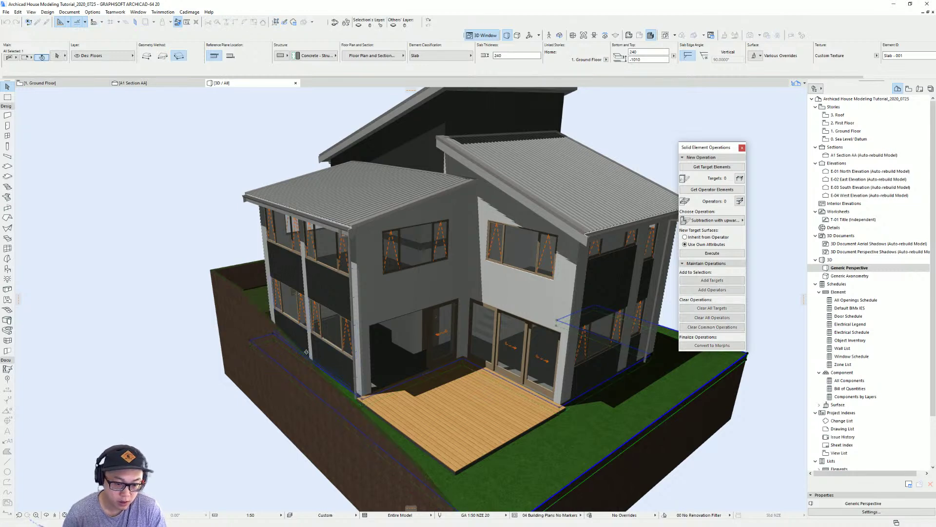
# Step: Undo the last two slab edge offsets
pyautogui.keyDown('shift'); pyautogui.moveTo(306, 351); pyautogui.dragTo(482, 377, button='middle'); pyautogui.keyUp('shift')
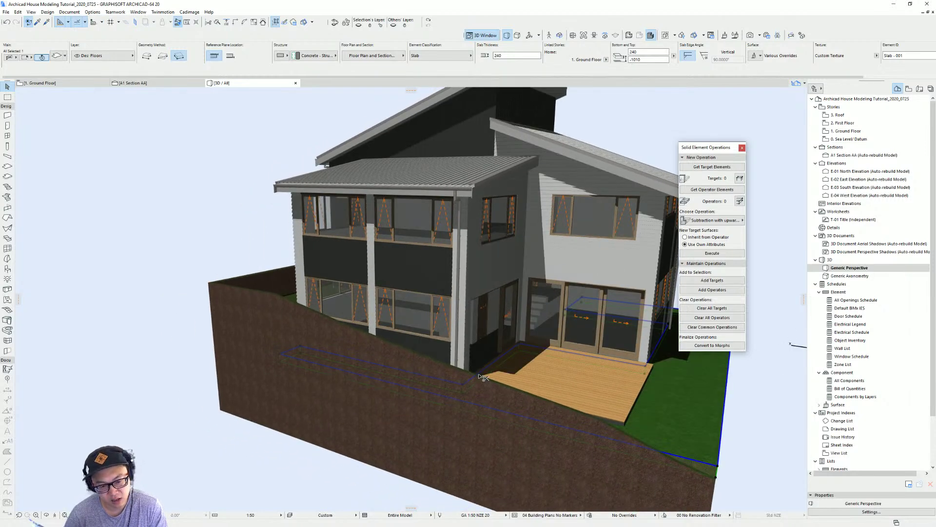
pyautogui.hotkey('ctrl', 'z')
pyautogui.hotkey('ctrl', 'z')
# Step: Examine the level change between the upper and lower grass slabs at the house corner
pyautogui.scroll(1, 299, 345)
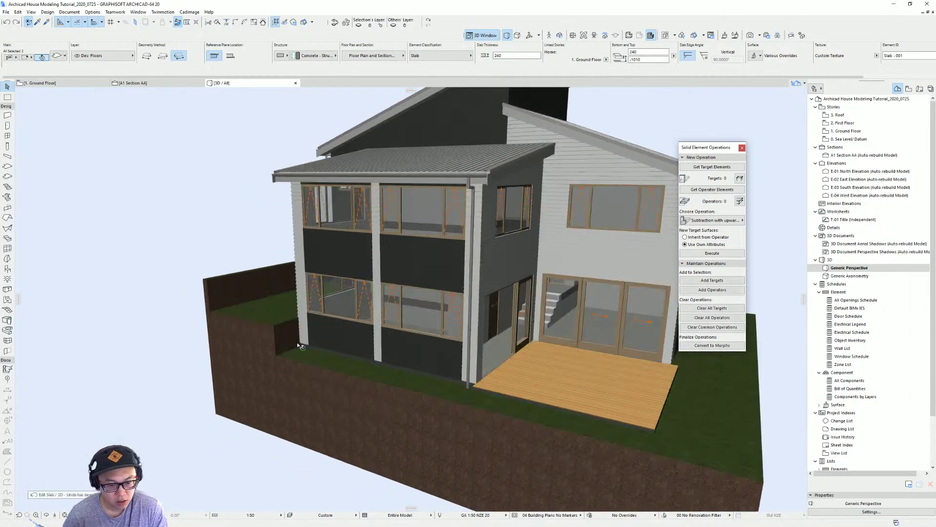
pyautogui.scroll(2, 298, 344)
pyautogui.keyDown('shift'); pyautogui.moveTo(298, 344); pyautogui.dragTo(331, 335, button='middle'); pyautogui.keyUp('shift')
pyautogui.scroll(-3, 277, 324)
pyautogui.keyDown('shift'); pyautogui.moveTo(277, 325); pyautogui.dragTo(370, 402, button='middle'); pyautogui.keyUp('shift')
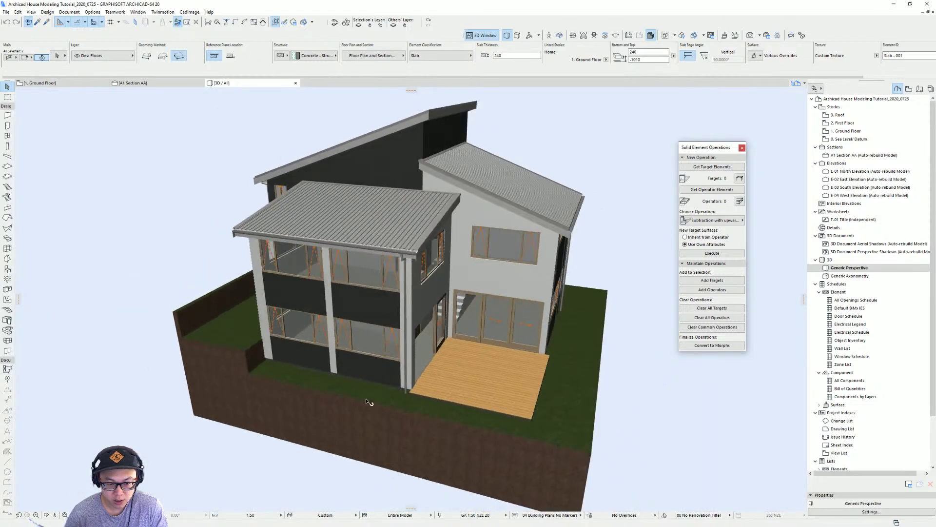
pyautogui.keyDown('shift'); pyautogui.moveTo(470, 359); pyautogui.dragTo(240, 344, button='middle'); pyautogui.keyUp('shift')
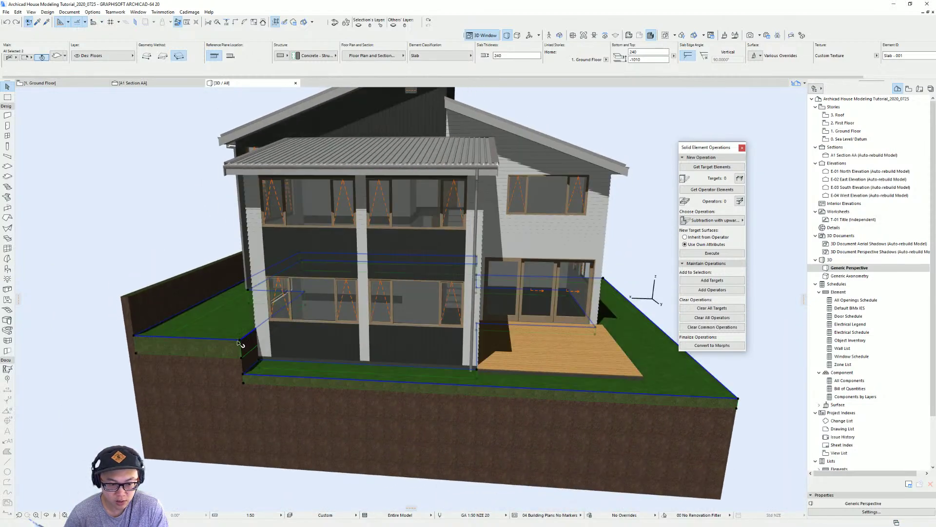
pyautogui.scroll(3, 411, 381)
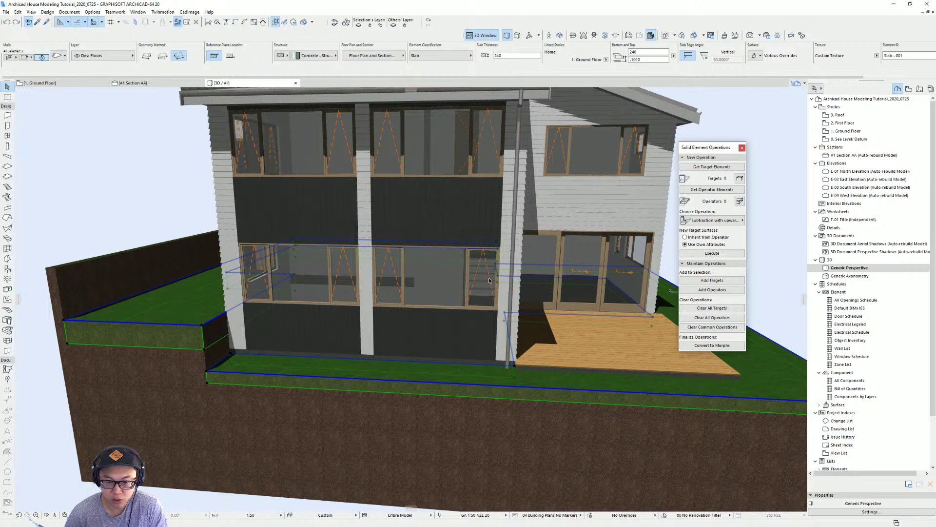
# Step: In the ground floor plan, copy the short interior stair to outside the house near the exterior wall corner
pyautogui.press('F2')
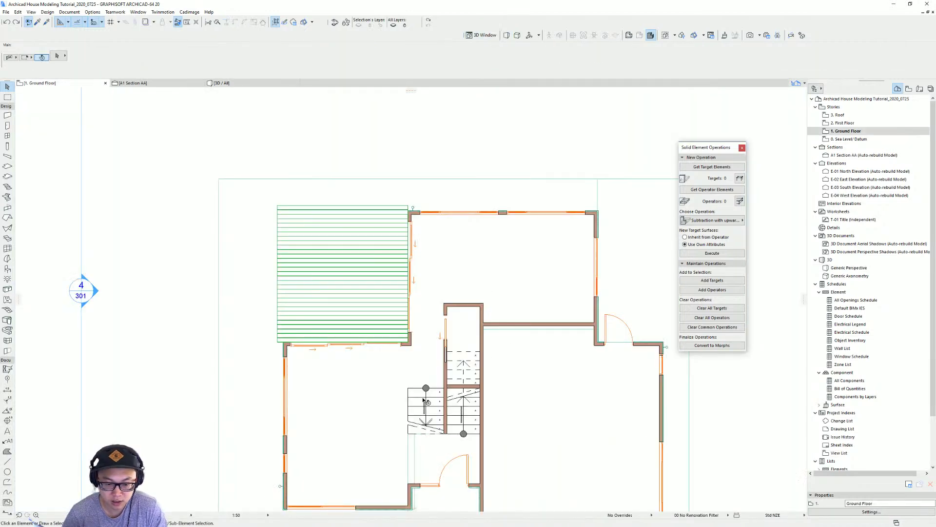
pyautogui.click(448, 396)
pyautogui.moveTo(445, 388); pyautogui.dragTo(469, 302)
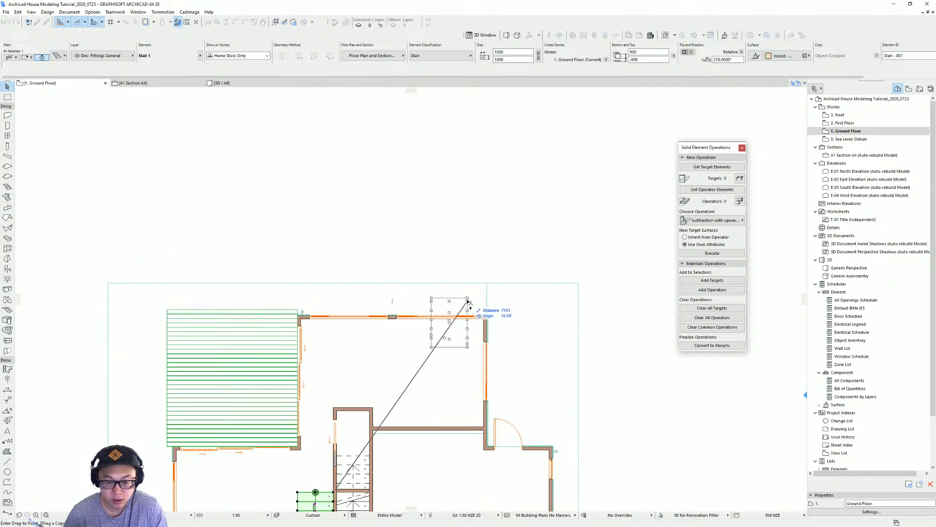
pyautogui.press('Escape')
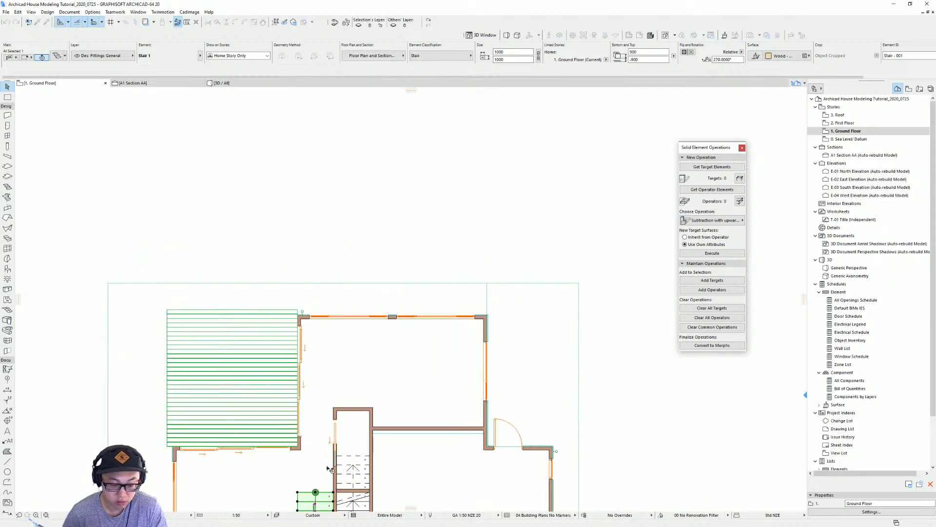
pyautogui.hotkey('ctrl', 'd')
pyautogui.click(322, 501)
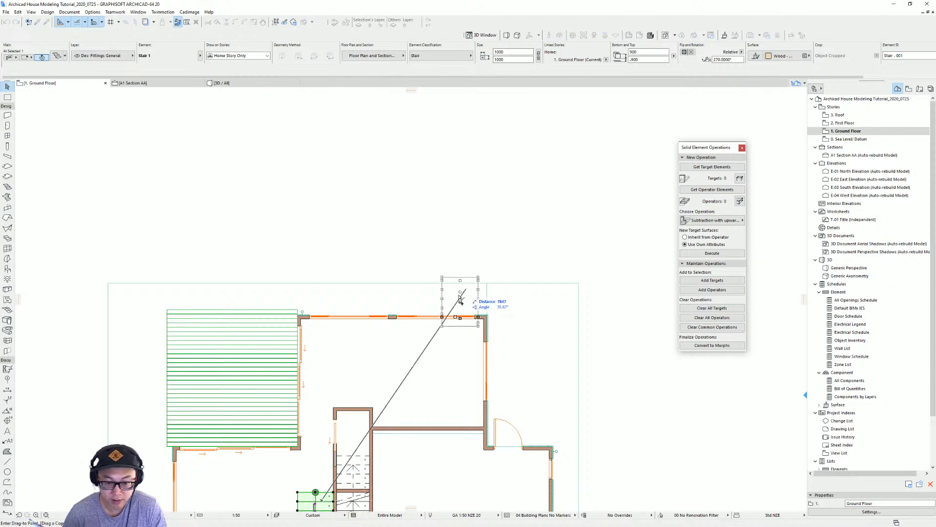
pyautogui.click(466, 295)
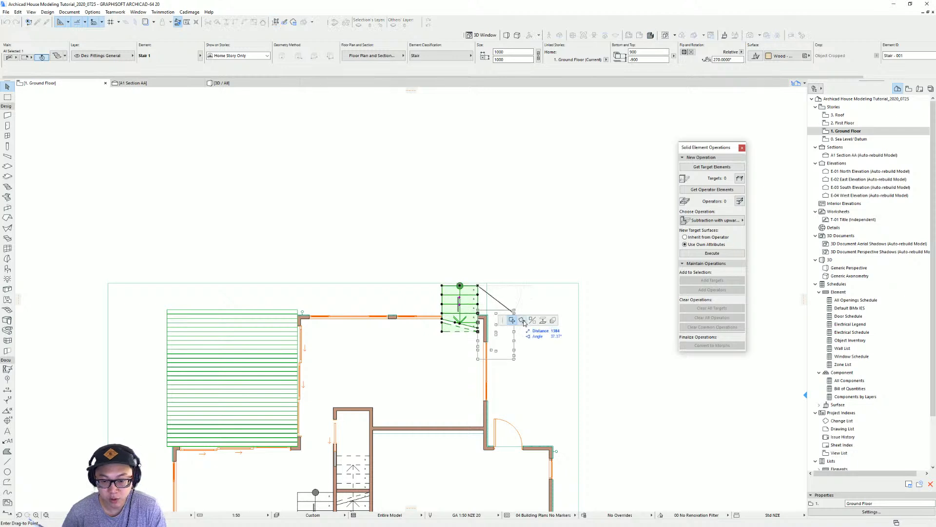
# Step: Rotate the copied stair to 180° and move its corner onto the outer corner of the house wall
pyautogui.click(480, 305)
pyautogui.click(409, 293)
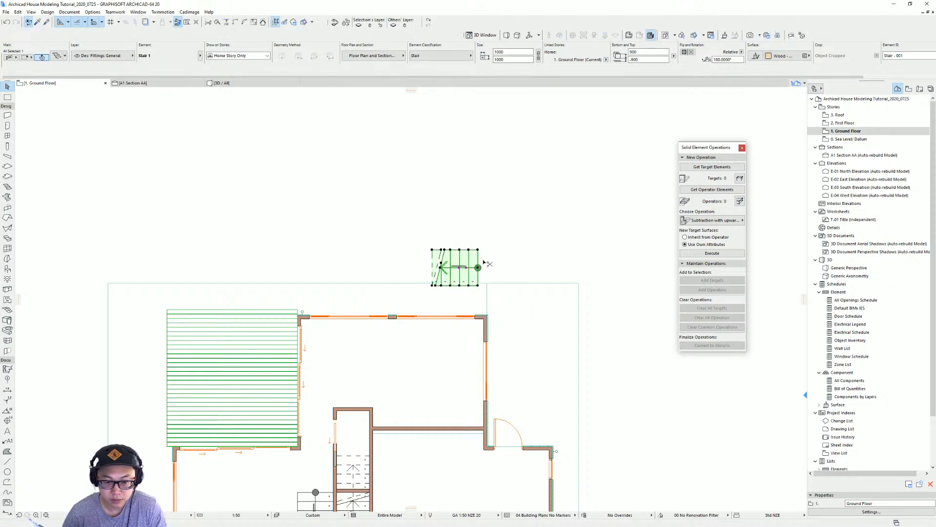
pyautogui.click(488, 318)
pyautogui.scroll(3, 489, 321)
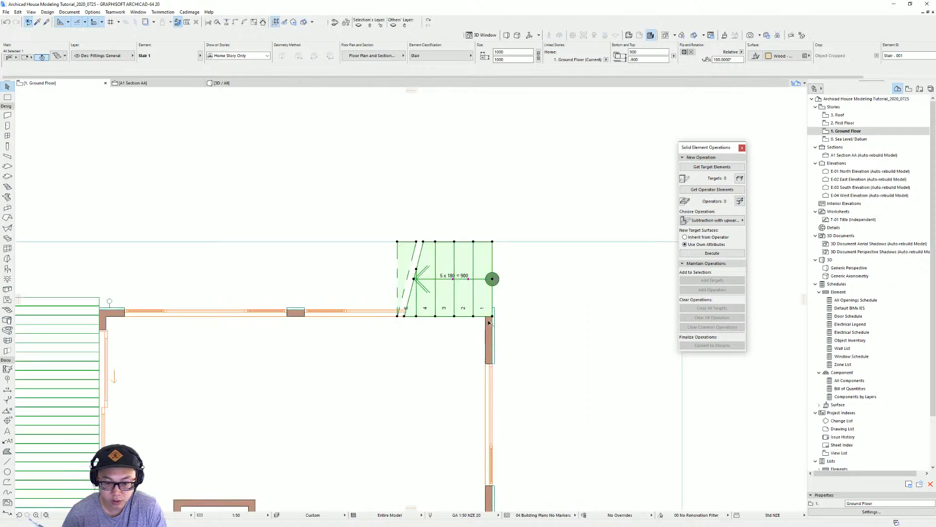
pyautogui.click(492, 318)
pyautogui.click(493, 311)
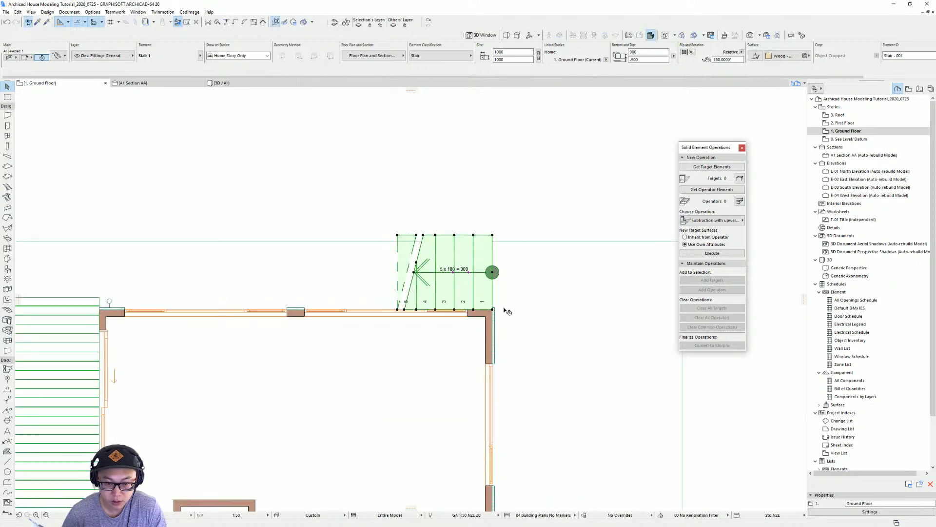
pyautogui.press('Escape')
# Step: In the 3D view, mirror the outdoor stair about its top edge so it descends away from the upper grass slab
pyautogui.press('F3')
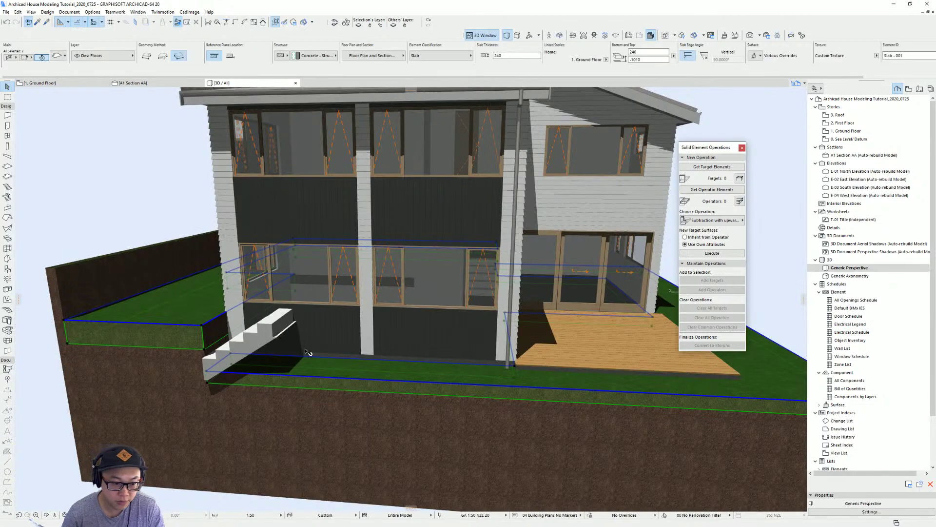
pyautogui.scroll(5, 429, 341)
pyautogui.click(451, 325)
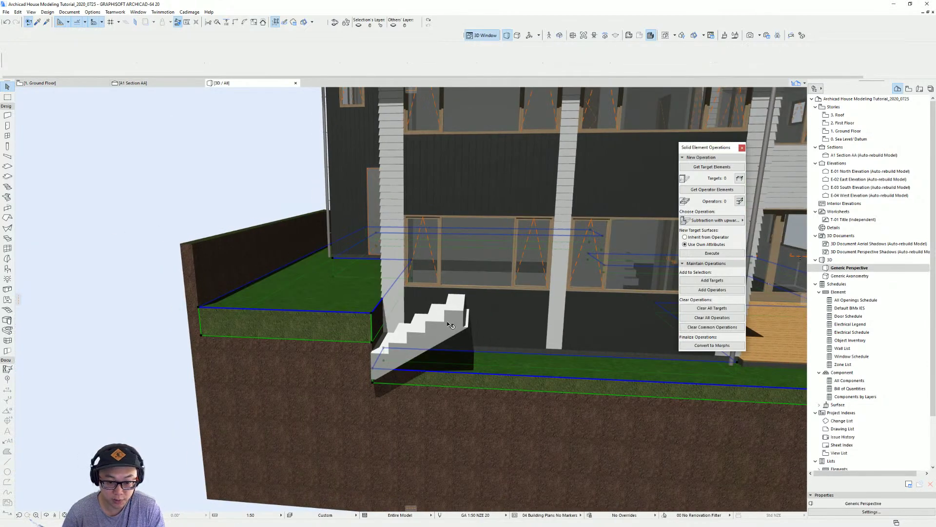
pyautogui.keyDown('shift'); pyautogui.moveTo(447, 338); pyautogui.dragTo(445, 332, button='middle'); pyautogui.keyUp('shift')
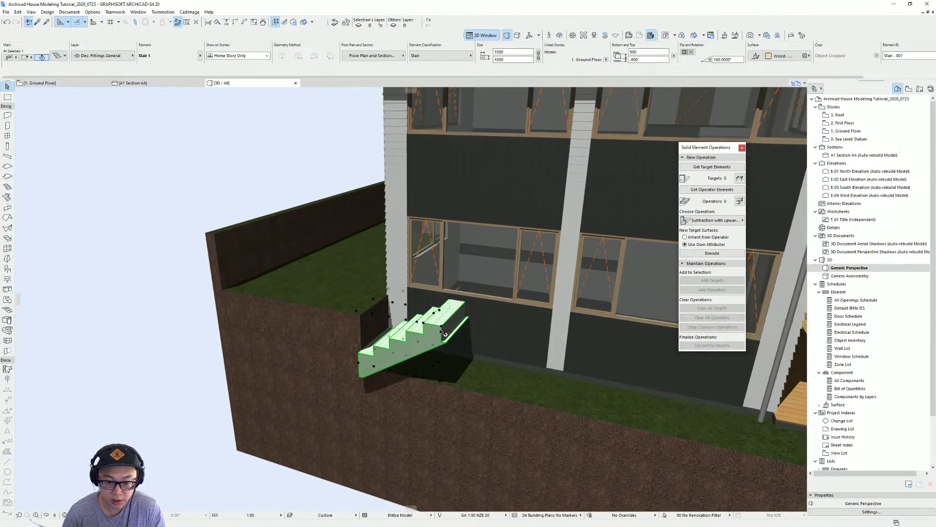
pyautogui.click(442, 328)
pyautogui.click(496, 292)
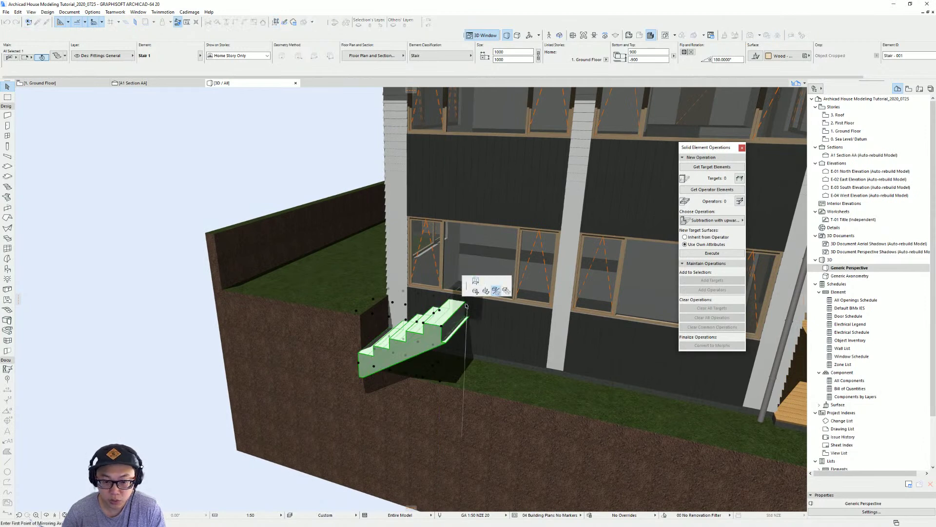
pyautogui.click(466, 302)
pyautogui.click(442, 328)
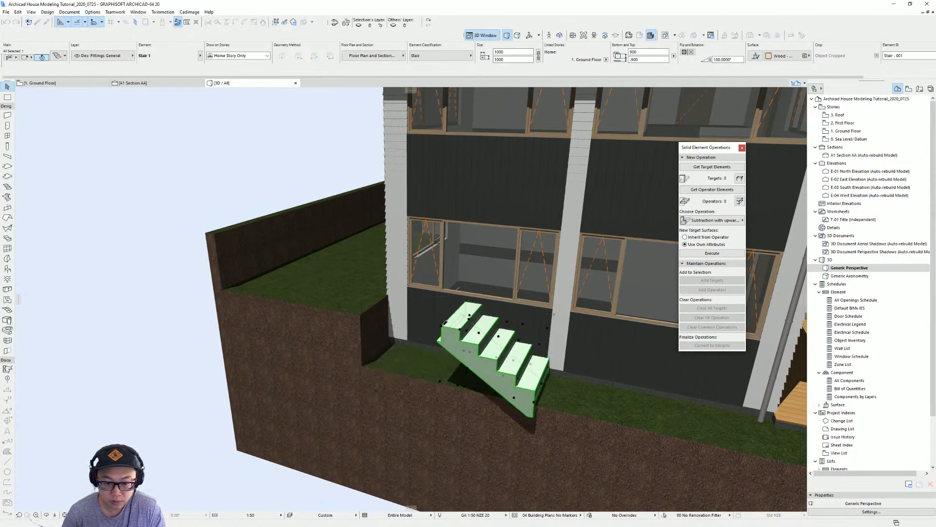
# Step: In the 3D view, move the outdoor stair by its top tread corner onto the front corner of the upper grass slab
pyautogui.keyDown('shift'); pyautogui.moveTo(448, 347); pyautogui.dragTo(598, 330, button='middle'); pyautogui.keyUp('shift')
pyautogui.hotkey('ctrl', 'd')
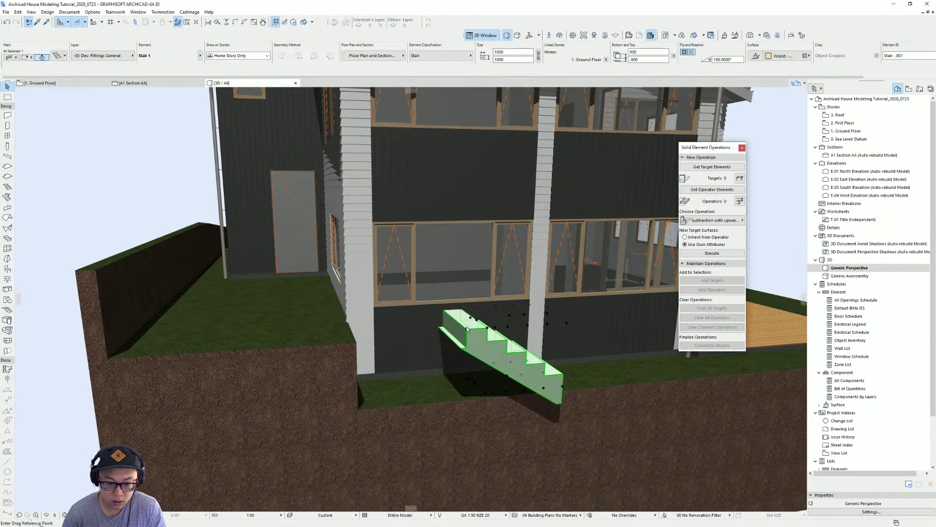
pyautogui.click(467, 329)
pyautogui.click(356, 344)
pyautogui.keyDown('shift'); pyautogui.moveTo(385, 353); pyautogui.dragTo(336, 382, button='middle'); pyautogui.keyUp('shift')
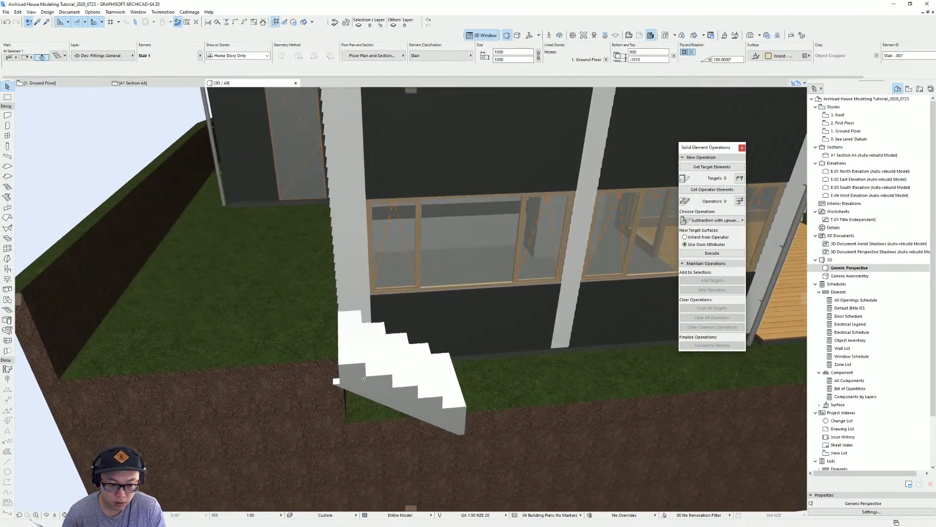
# Step: In the ground floor plan, shift the outdoor stair so its upper end lines up with the outer corner of the house wall
pyautogui.press('F2')
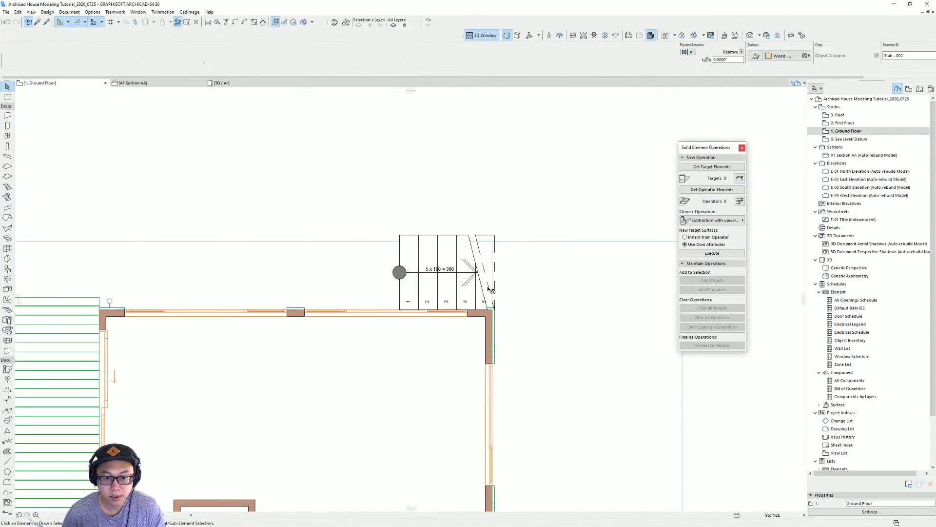
pyautogui.click(493, 297)
pyautogui.hotkey('ctrl', 'd')
pyautogui.click(495, 310)
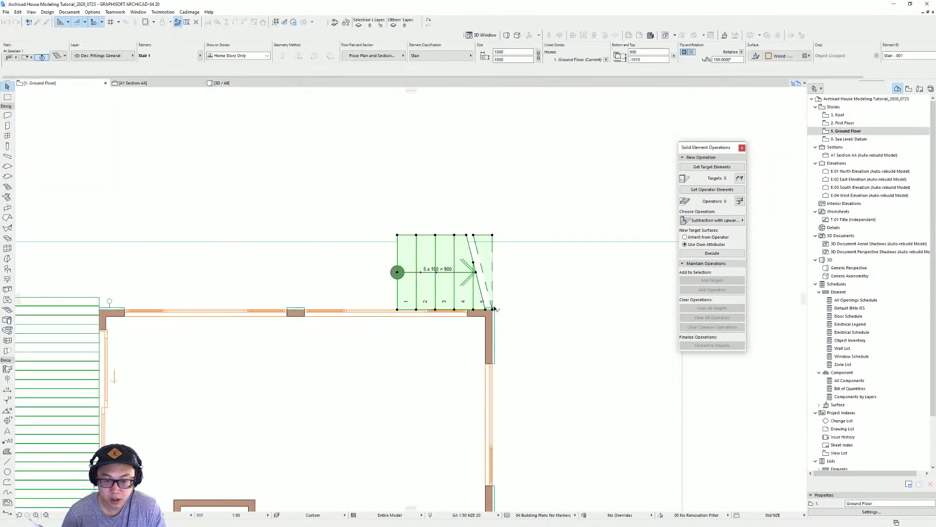
pyautogui.click(492, 243)
# Step: Edit only the selected outdoor stair, saving it as a new library part named Stair 4 with a flight width of 1000 mm
pyautogui.hotkey('ctrl', 't')
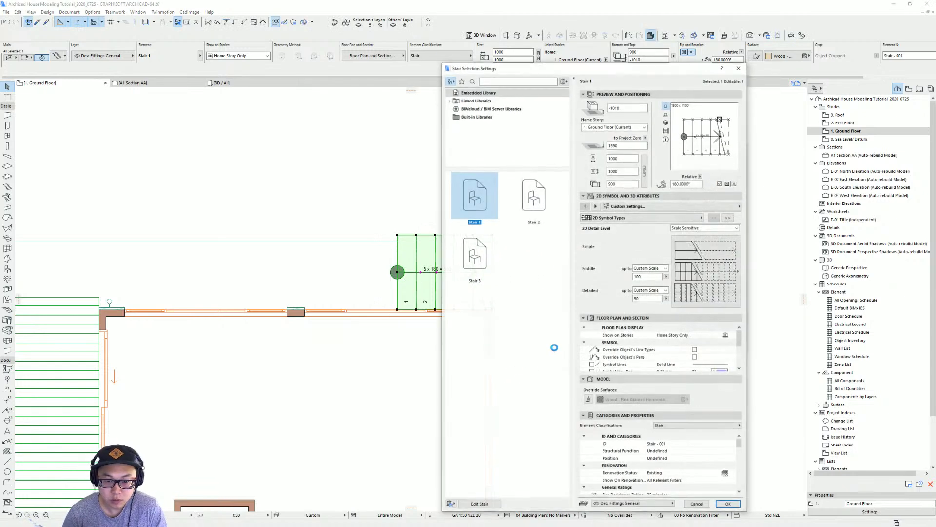
pyautogui.click(479, 504)
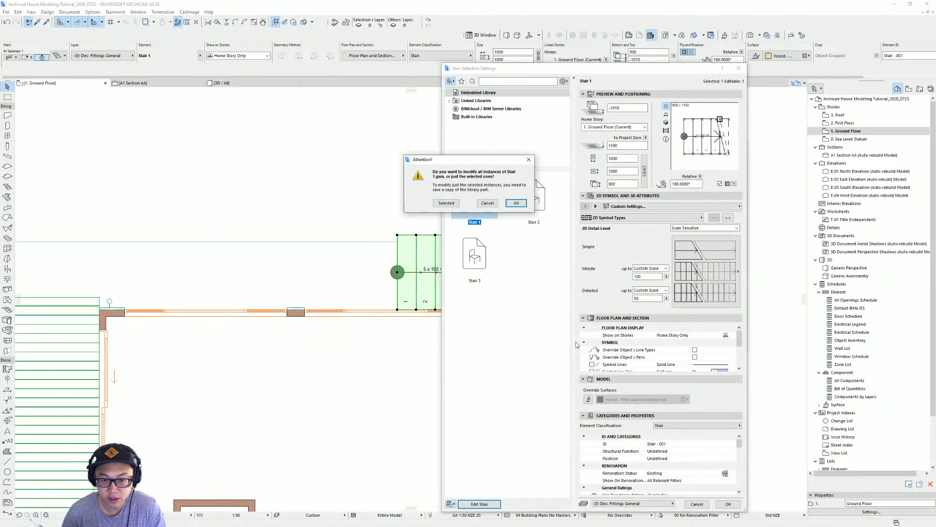
pyautogui.click(446, 203)
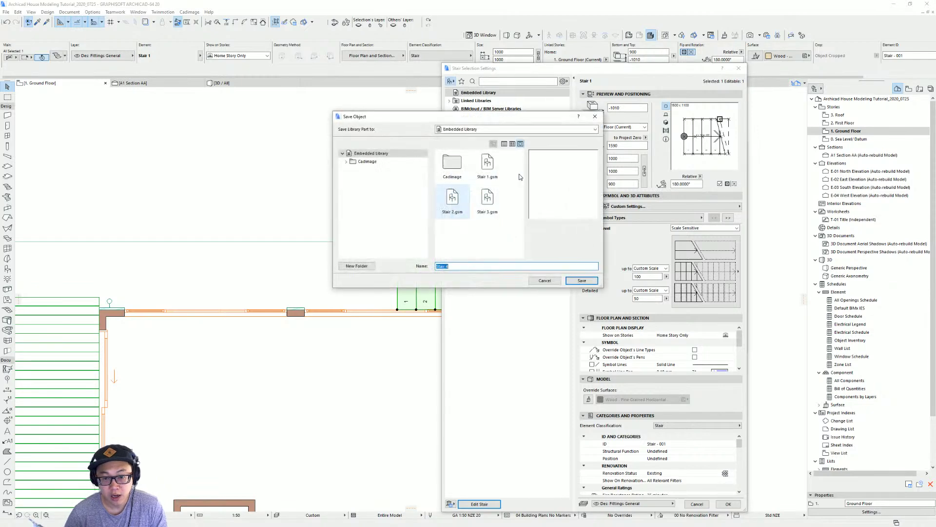
pyautogui.click(583, 282)
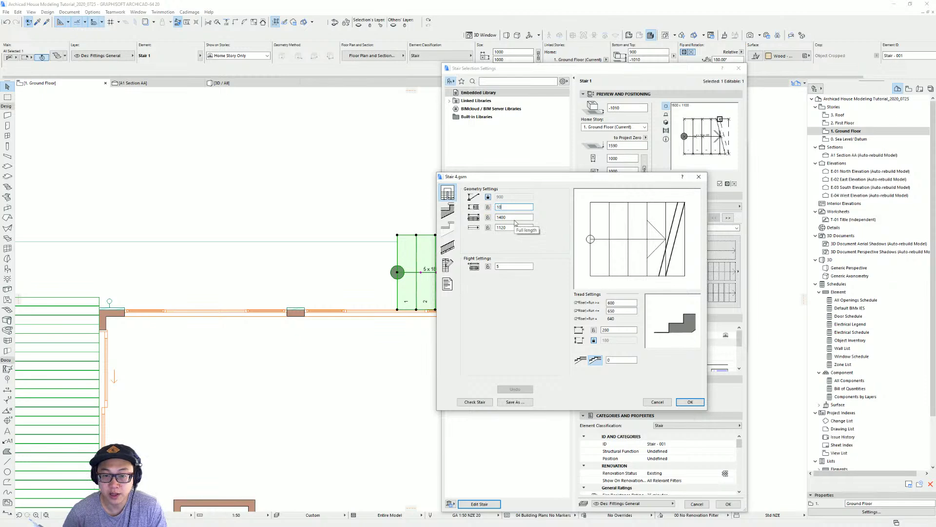
pyautogui.click(690, 402)
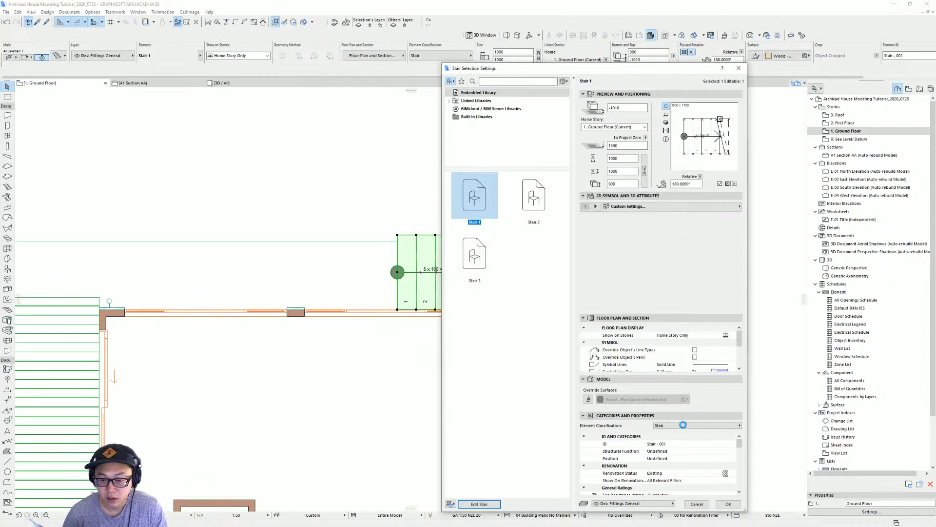
pyautogui.click(728, 504)
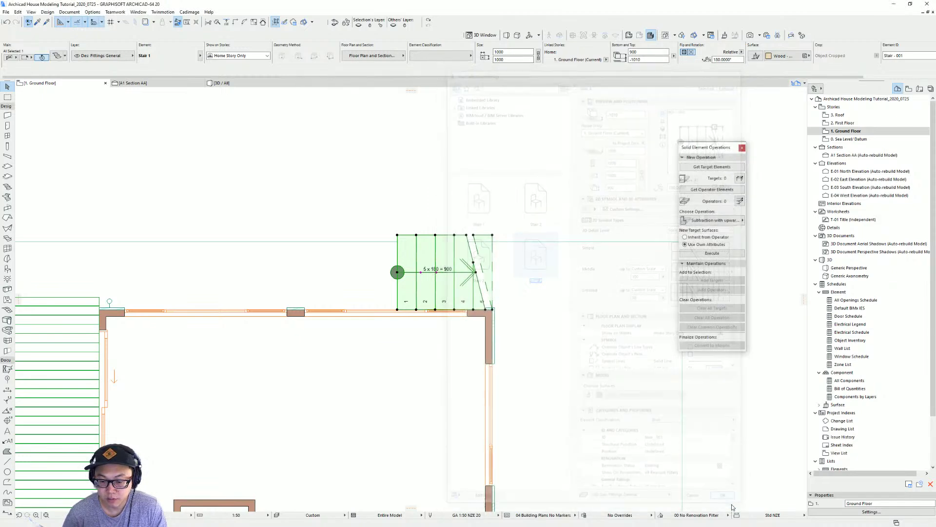
# Step: Move the narrowed stair back against the outer wall face at the house corner and clear the selection
pyautogui.hotkey('ctrl', 'd')
pyautogui.click(493, 302)
pyautogui.click(493, 309)
pyautogui.click(542, 296)
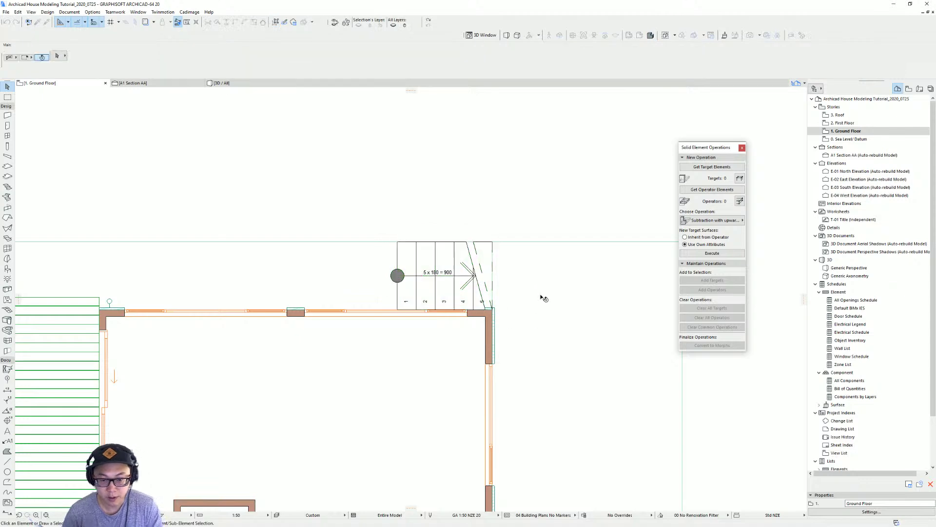
# Step: Back in the 3D view, start moving the outdoor stair from the corner at its lowest step
pyautogui.press('F3')
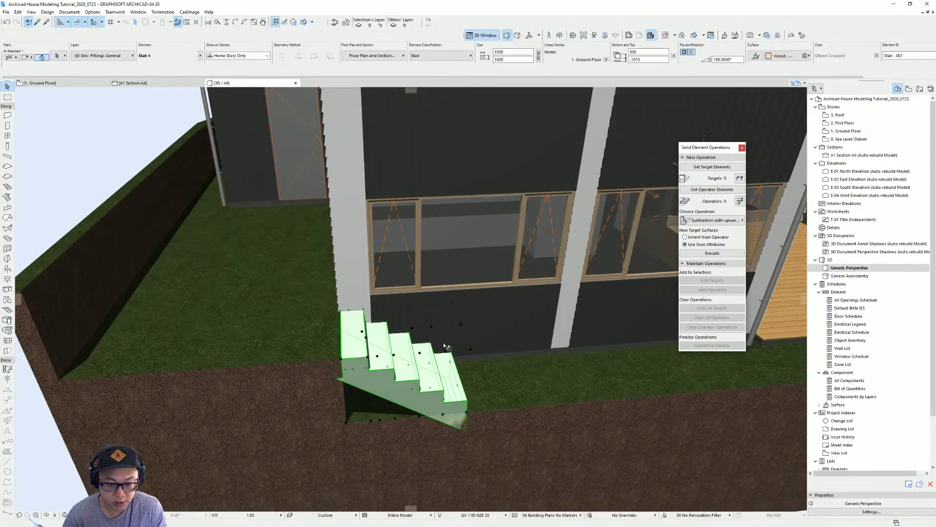
pyautogui.scroll(6, 416, 338)
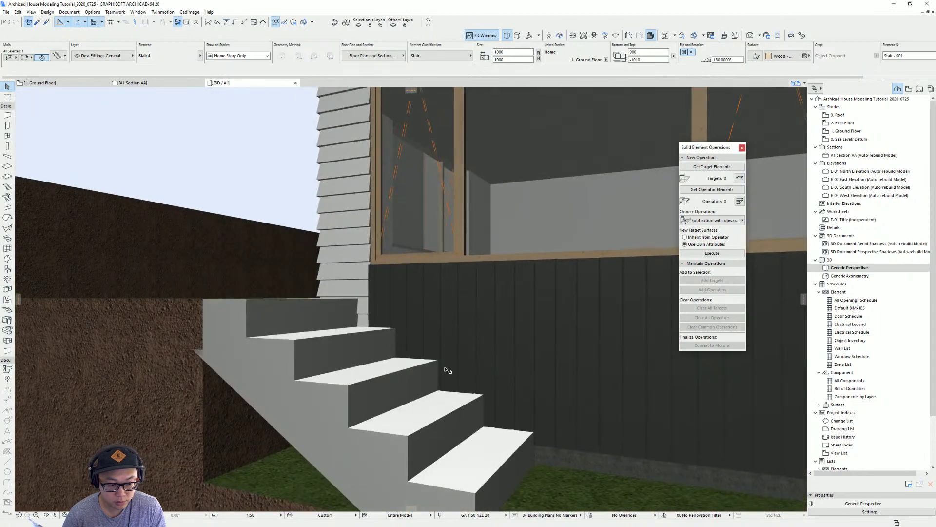
pyautogui.scroll(-2, 446, 370)
pyautogui.moveTo(480, 379); pyautogui.dragTo(442, 320, button='middle')
pyautogui.click(415, 394)
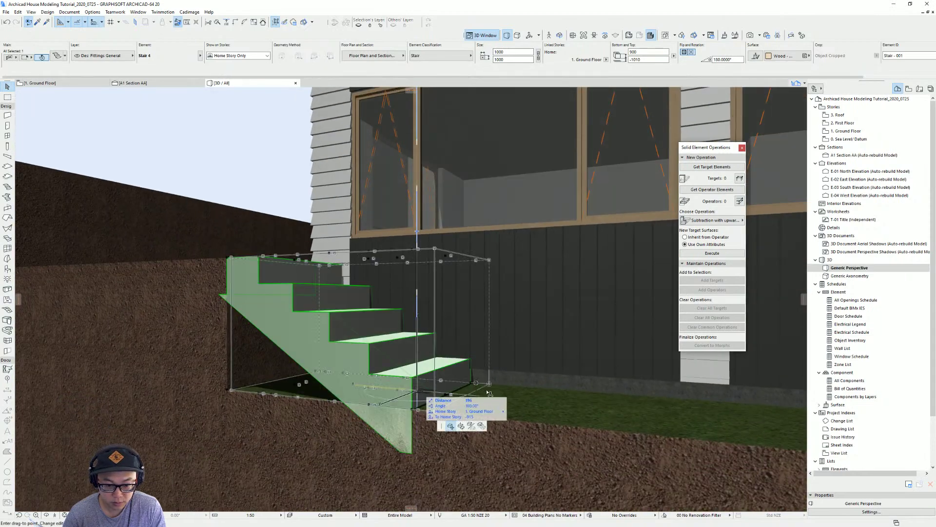
# Step: Offset the end edge of the ground-level slab beside the house to the foot of the exterior stair
pyautogui.press('Escape')
pyautogui.press('Escape')
pyautogui.scroll(-2, 533, 383)
pyautogui.keyDown('shift'); pyautogui.moveTo(532, 381); pyautogui.dragTo(329, 405, button='middle'); pyautogui.keyUp('shift')
pyautogui.scroll(-2, 636, 371)
pyautogui.scroll(-3, 637, 373)
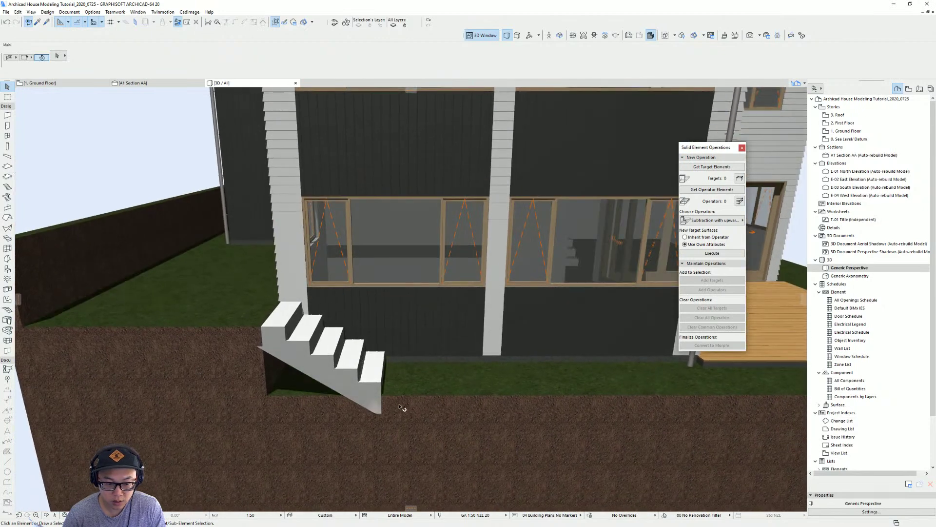
pyautogui.click(329, 405)
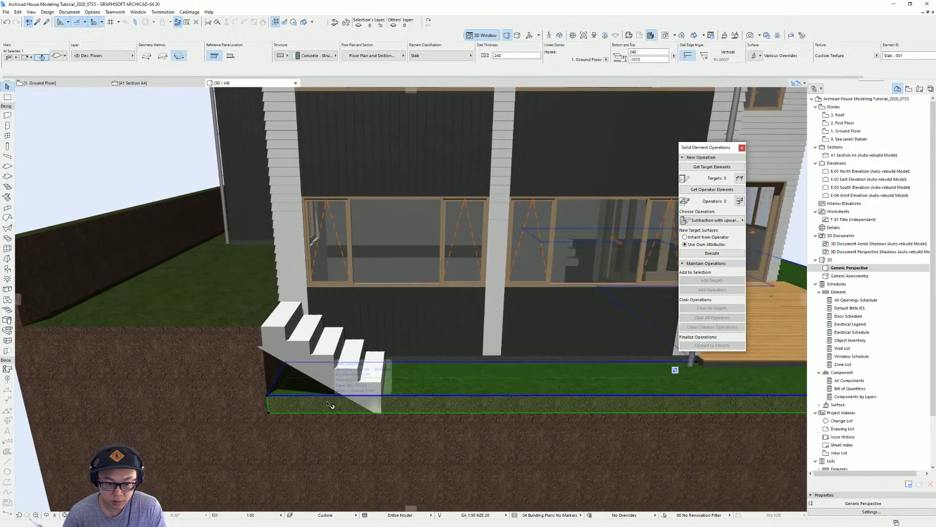
pyautogui.click(278, 376)
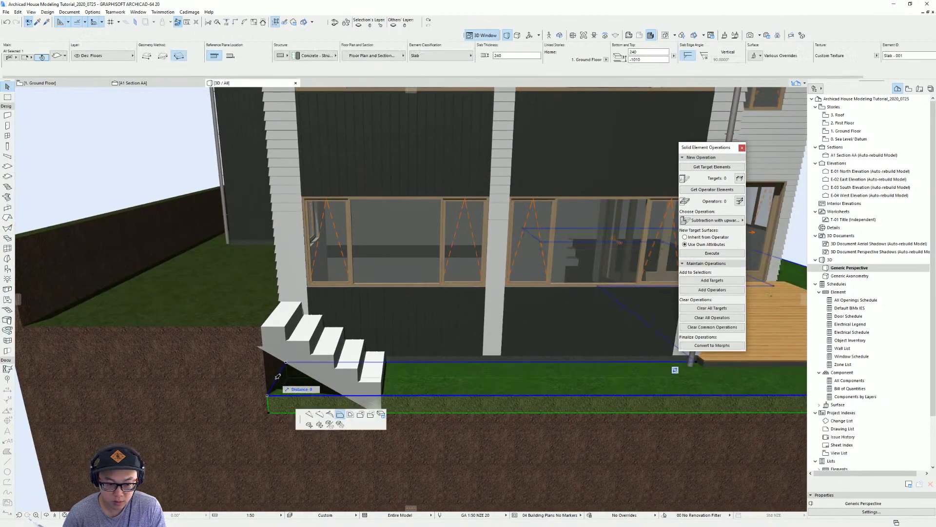
pyautogui.click(381, 392)
pyautogui.keyDown('shift'); pyautogui.moveTo(382, 393); pyautogui.dragTo(258, 253, button='middle'); pyautogui.keyUp('shift')
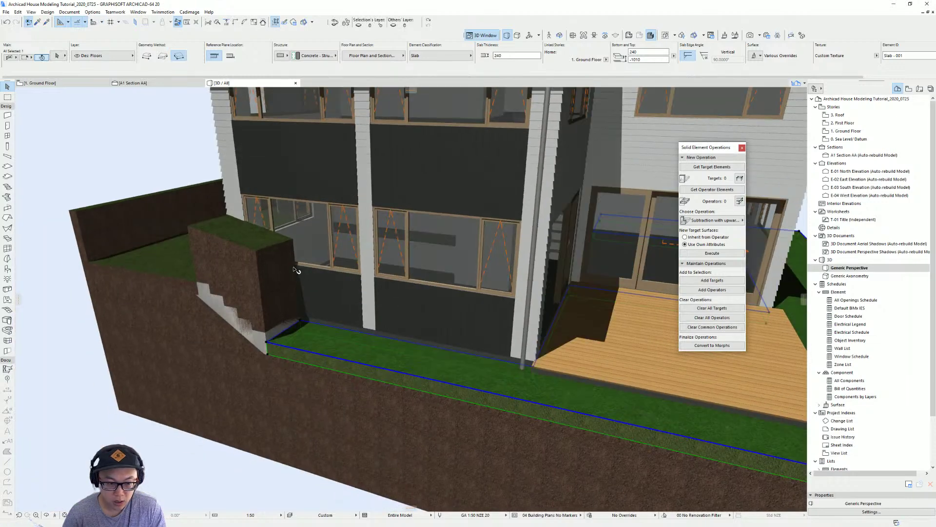
pyautogui.press('Escape')
# Step: Subtract the exterior stair from the site mesh with upward extrusion using Solid Element Operations
pyautogui.click(258, 253)
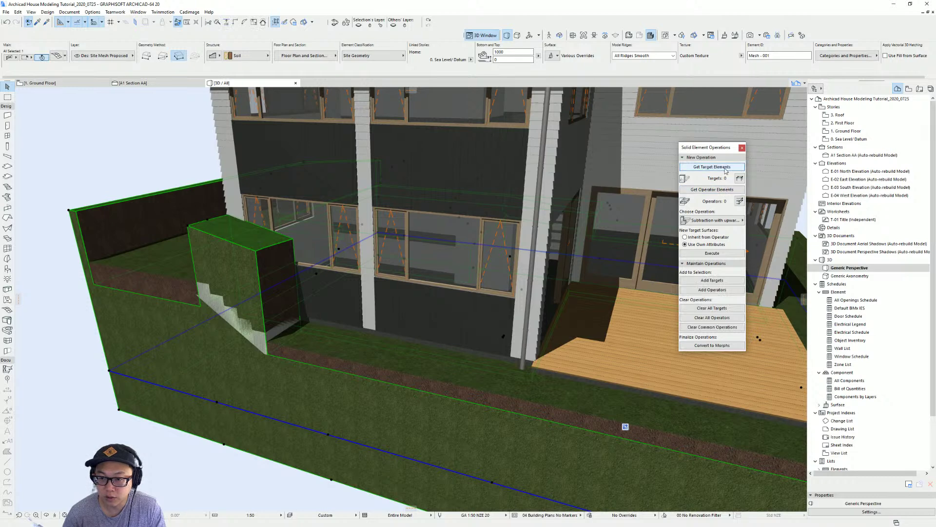
pyautogui.click(712, 167)
pyautogui.press('Escape')
pyautogui.click(210, 285)
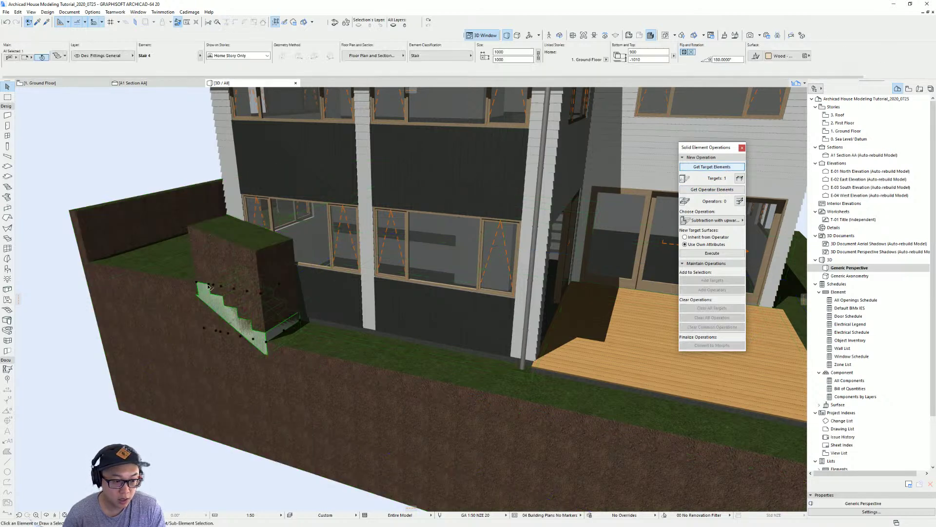
pyautogui.click(723, 191)
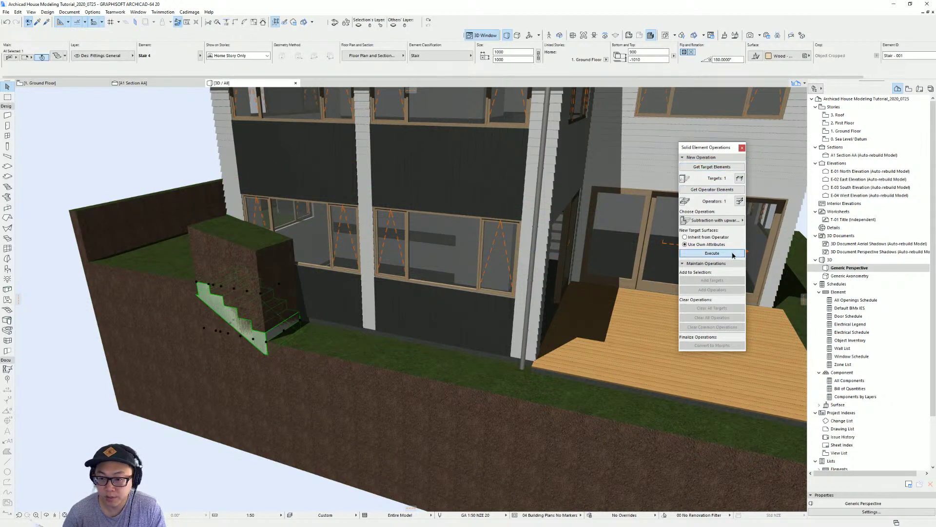
pyautogui.click(712, 254)
pyautogui.keyDown('shift'); pyautogui.moveTo(248, 359); pyautogui.dragTo(366, 326, button='middle'); pyautogui.keyUp('shift')
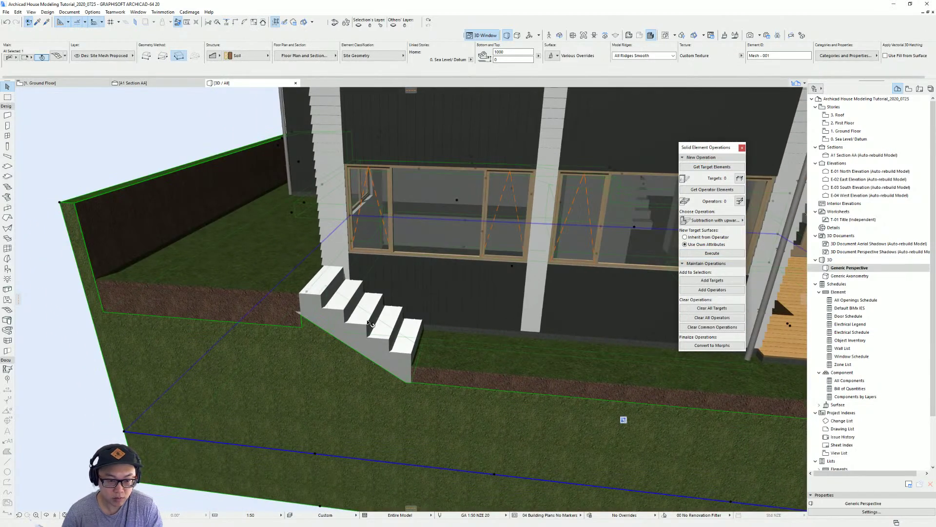
# Step: Try to change the side surface of the exterior stair's structure to Earth - Brown
pyautogui.click(370, 324)
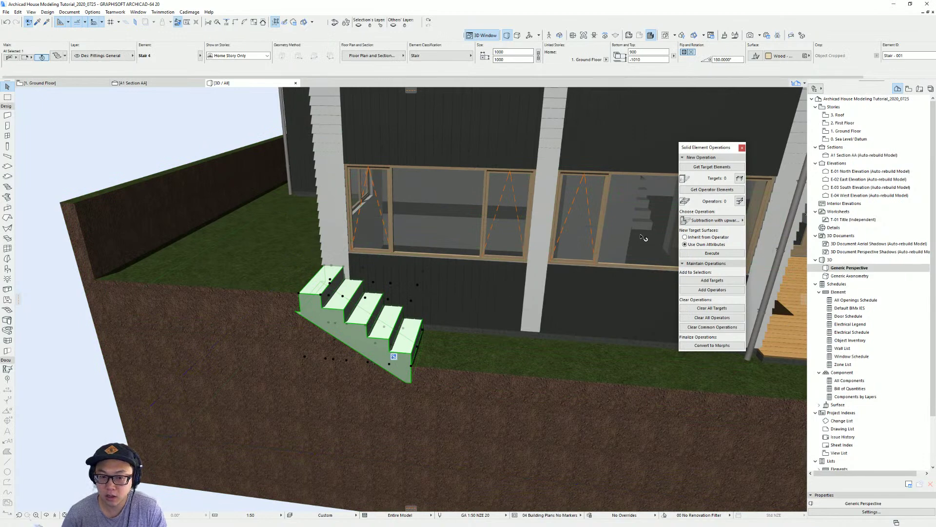
pyautogui.hotkey('ctrl', 't')
pyautogui.click(480, 504)
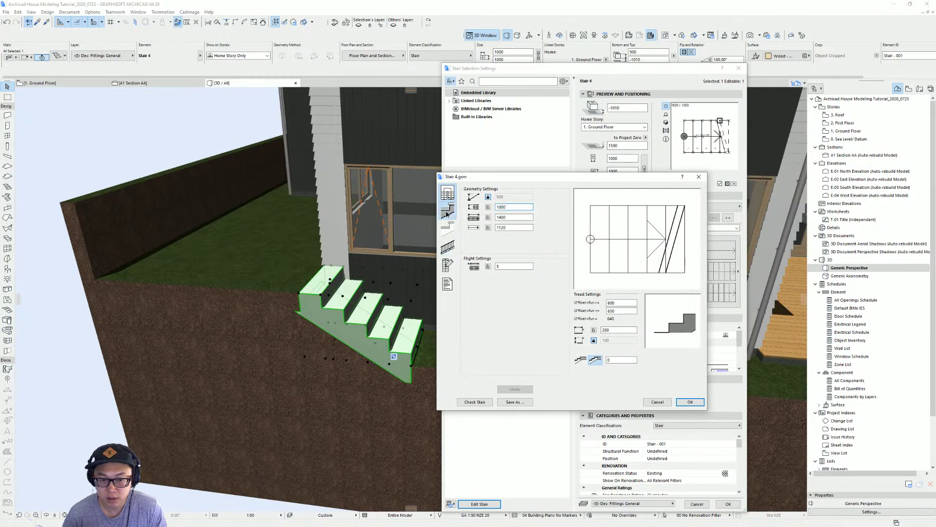
pyautogui.click(447, 212)
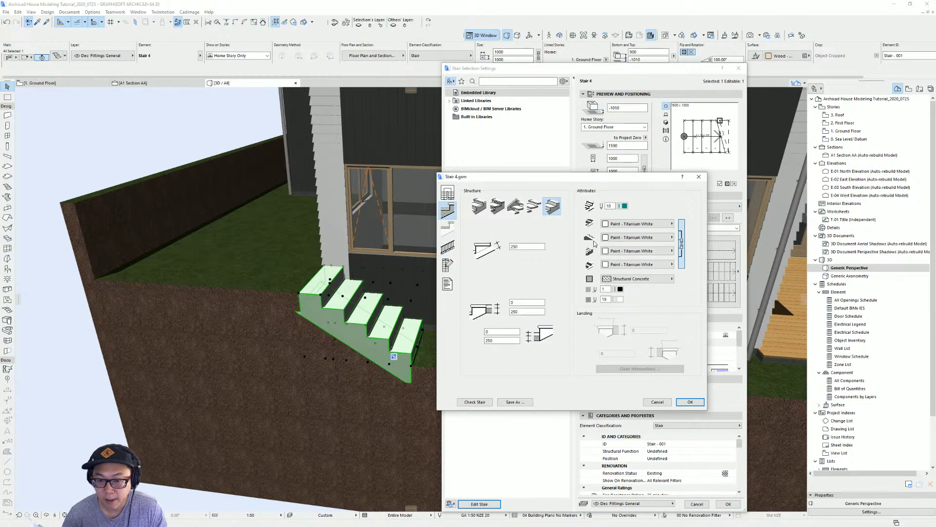
pyautogui.click(637, 251)
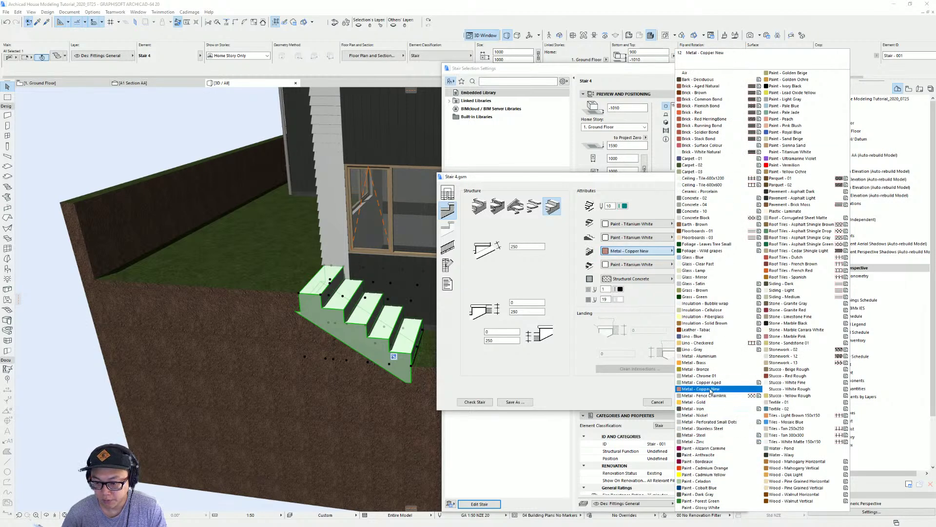
pyautogui.click(716, 225)
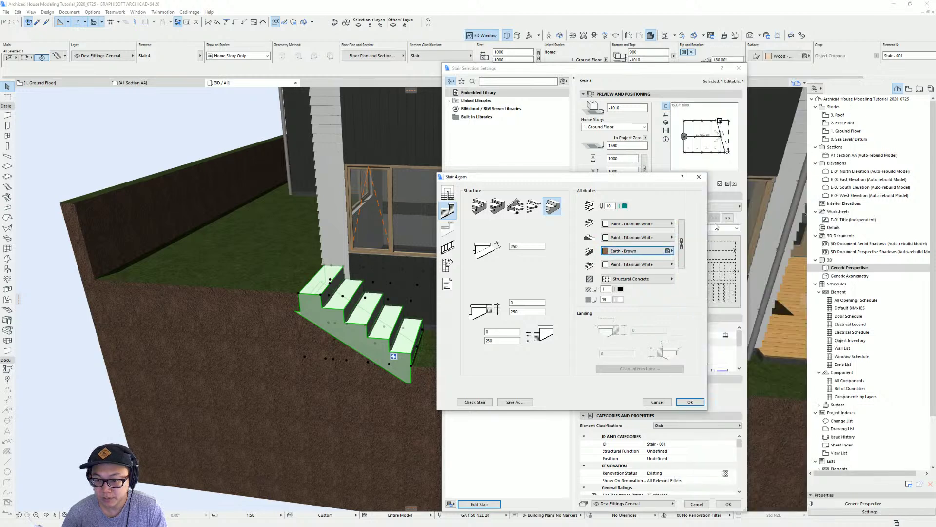
pyautogui.click(689, 402)
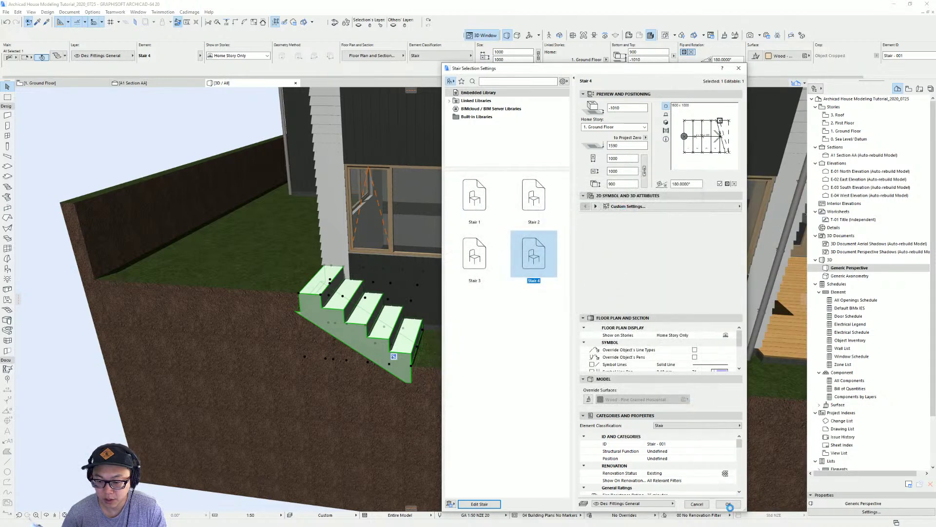
pyautogui.click(728, 503)
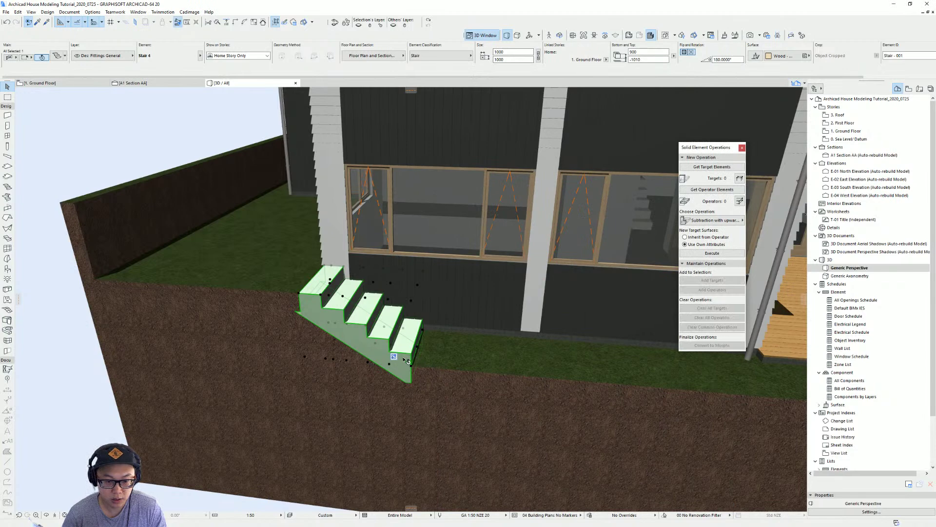
# Step: Set the side surface of the exterior stair's structure to Earth - Brown in the stair editor and apply it
pyautogui.scroll(2, 407, 360)
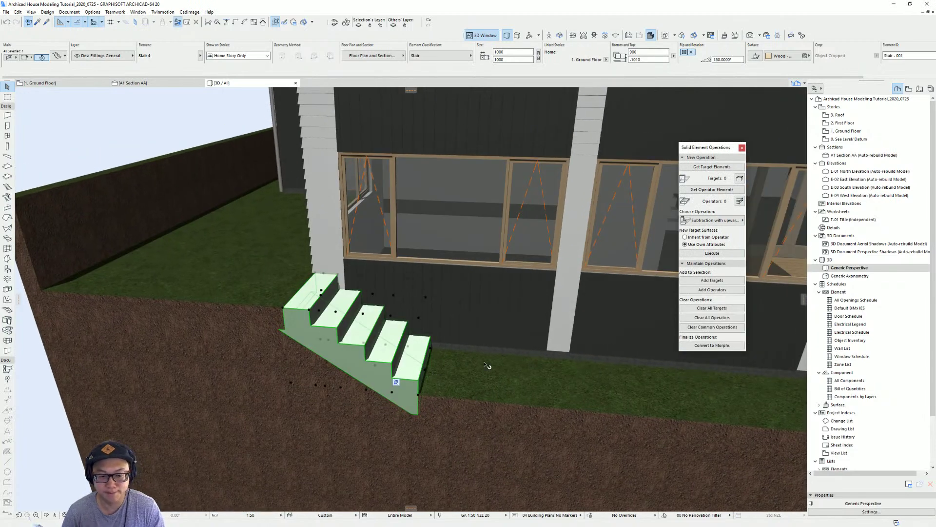
pyautogui.hotkey('ctrl', 't')
pyautogui.click(480, 504)
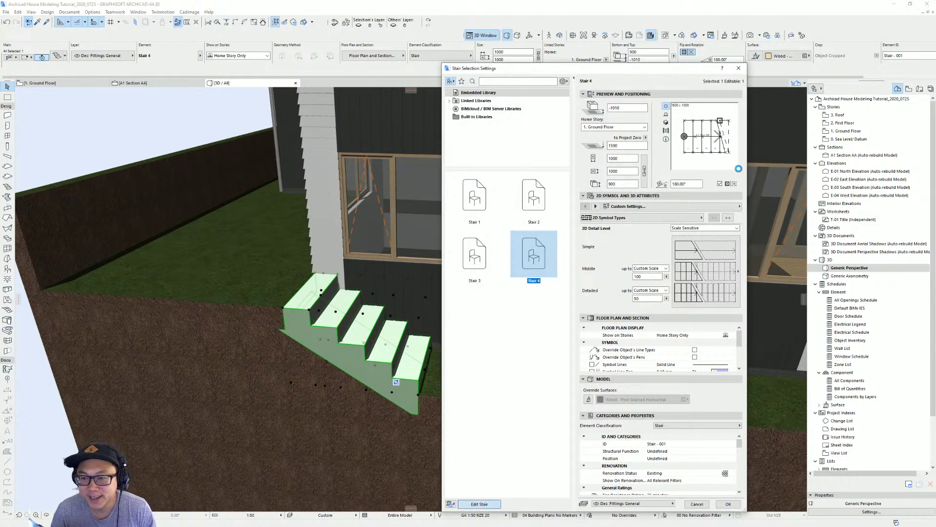
pyautogui.click(447, 210)
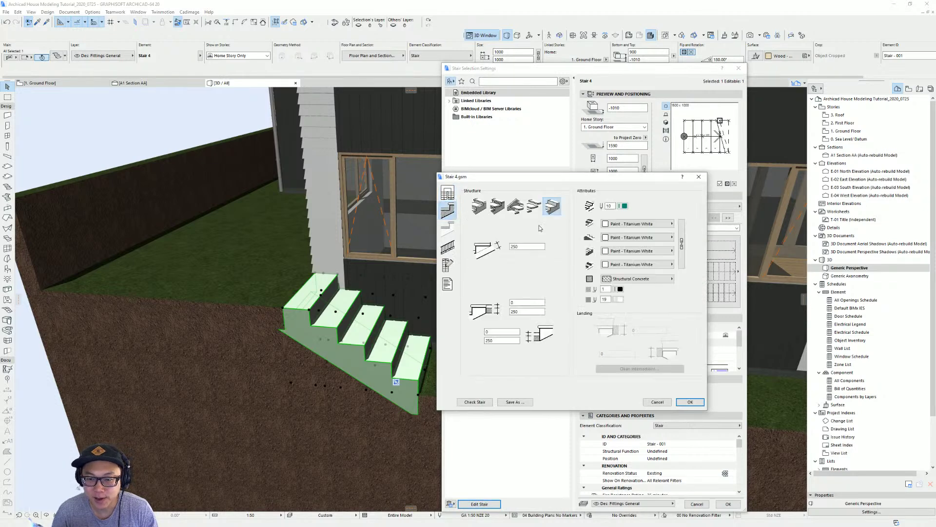
pyautogui.click(648, 253)
pyautogui.click(717, 226)
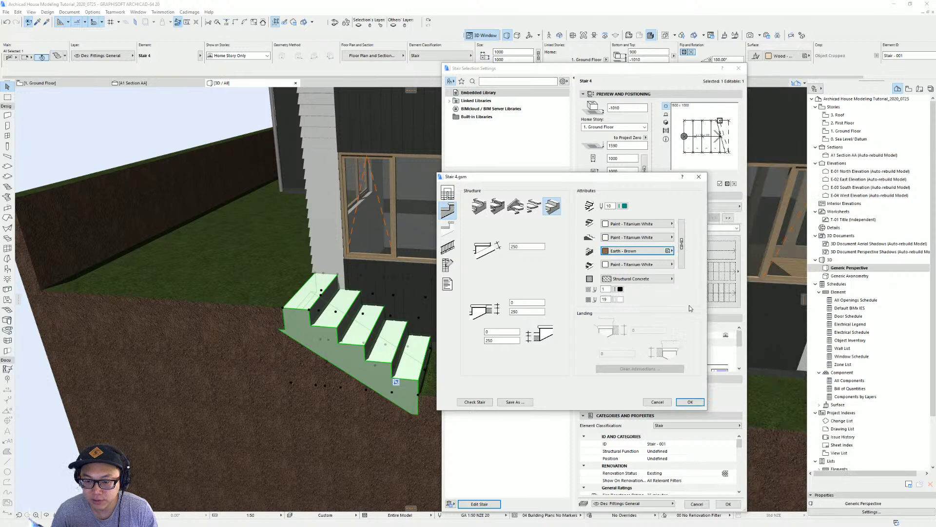
pyautogui.click(690, 403)
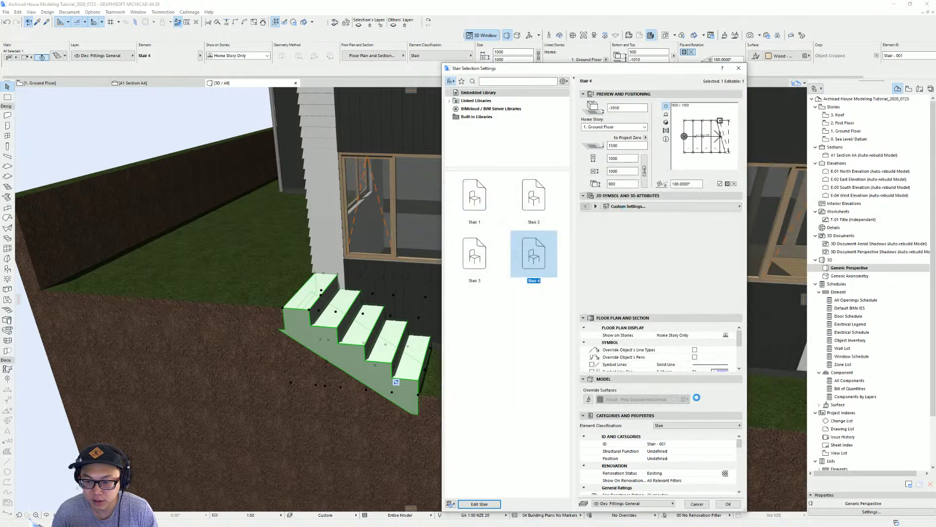
pyautogui.click(728, 504)
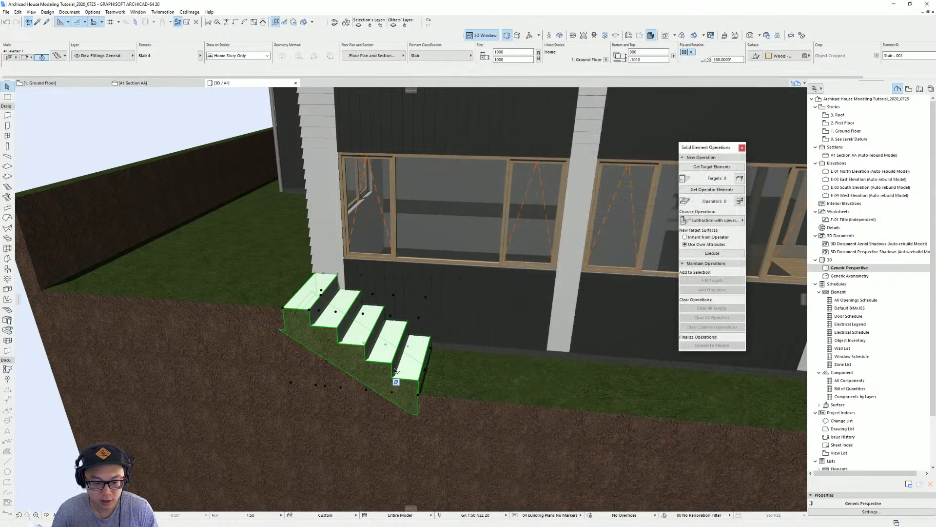
# Step: Examine the site mesh around the house, from the exterior stair to the level change near the front entrance
pyautogui.press('Escape')
pyautogui.scroll(-1, 404, 371)
pyautogui.scroll(-2, 404, 372)
pyautogui.keyDown('shift'); pyautogui.moveTo(405, 371); pyautogui.dragTo(390, 336, button='middle'); pyautogui.keyUp('shift')
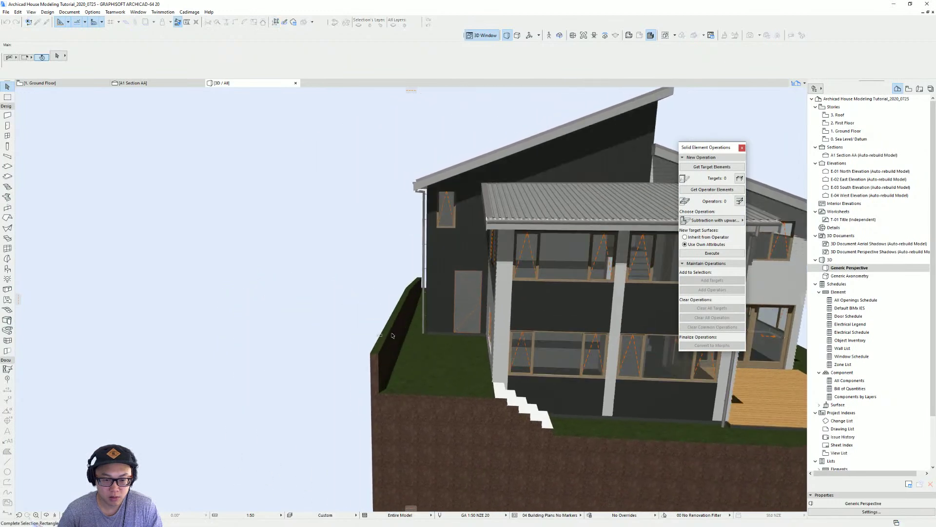
pyautogui.click(396, 333)
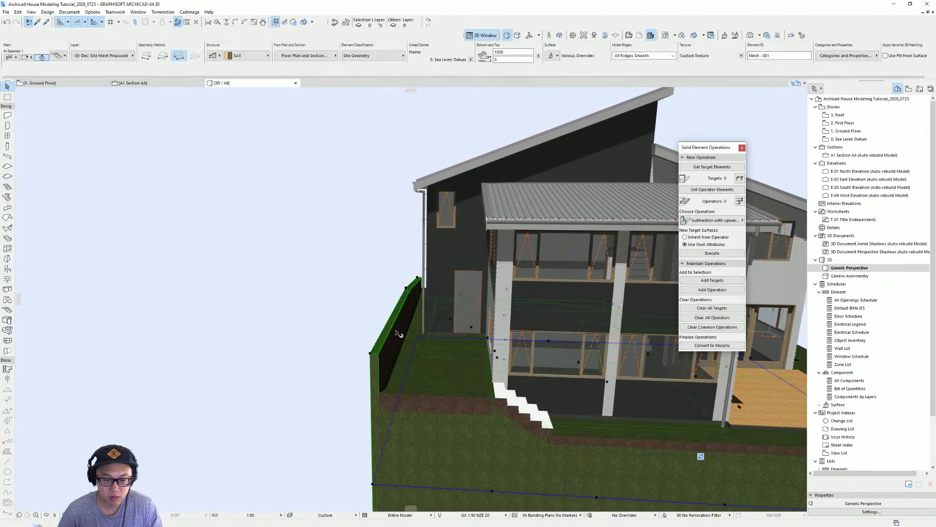
pyautogui.keyDown('shift'); pyautogui.moveTo(457, 329); pyautogui.dragTo(524, 332, button='middle'); pyautogui.keyUp('shift')
pyautogui.keyDown('shift'); pyautogui.moveTo(154, 329); pyautogui.dragTo(415, 355, button='middle'); pyautogui.keyUp('shift')
pyautogui.scroll(4, 415, 355)
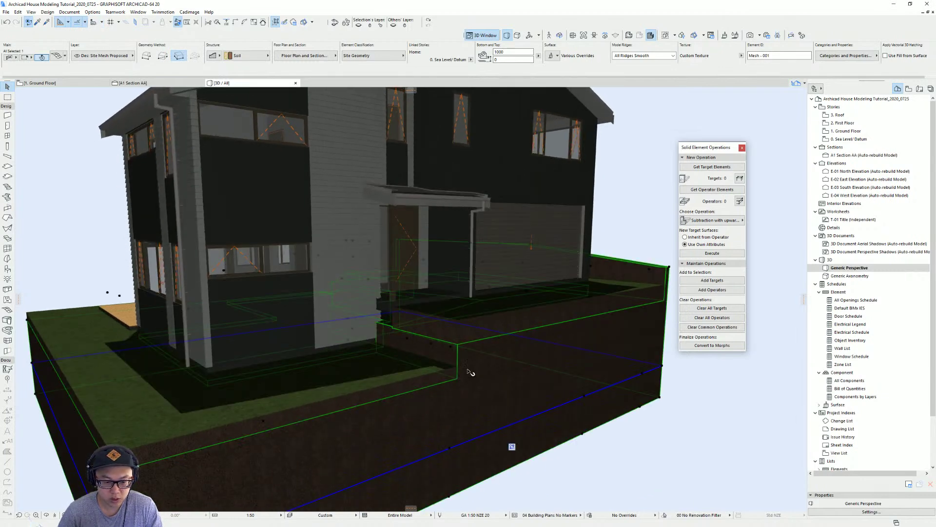
pyautogui.keyDown('shift'); pyautogui.moveTo(470, 372); pyautogui.dragTo(508, 364, button='middle'); pyautogui.keyUp('shift')
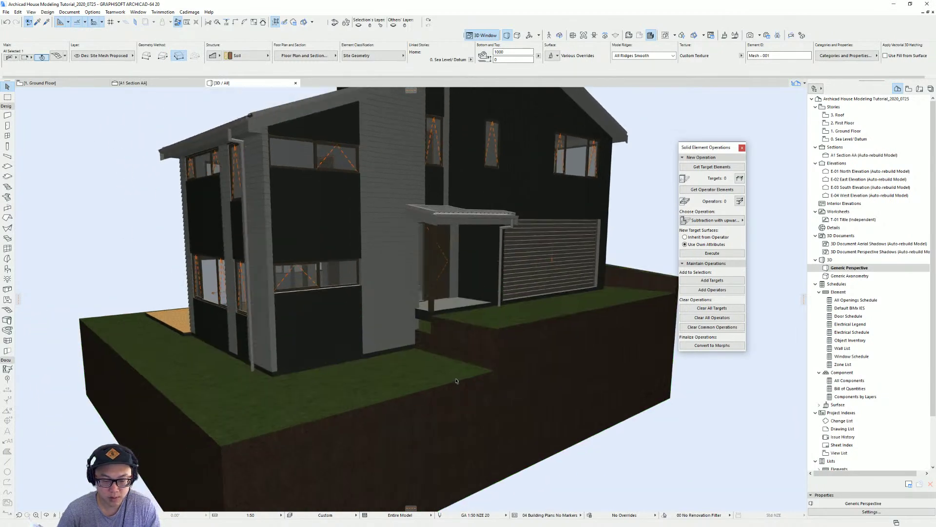
# Step: Draw a 200 mm thick Timber - Wall wall along the full right-hand site boundary on the Ground Floor plan
pyautogui.press('F2')
pyautogui.scroll(-5, 445, 311)
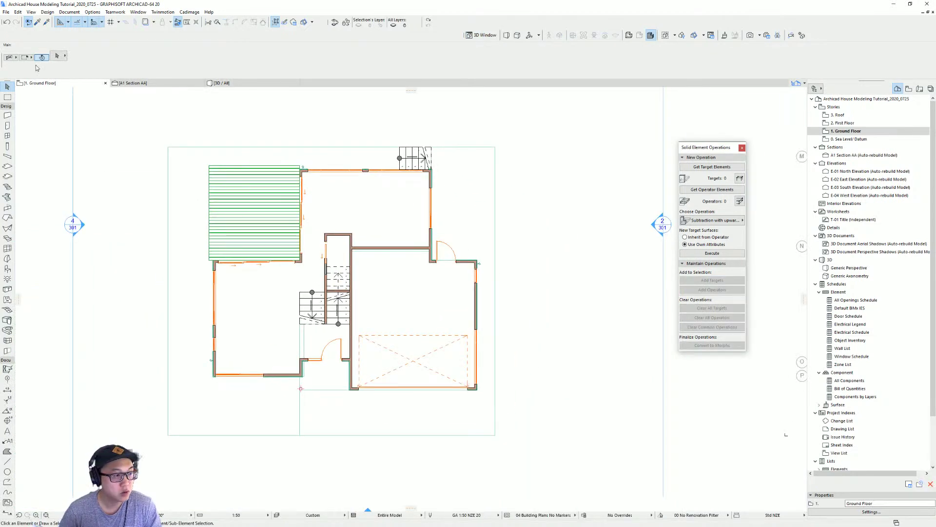
pyautogui.click(6, 115)
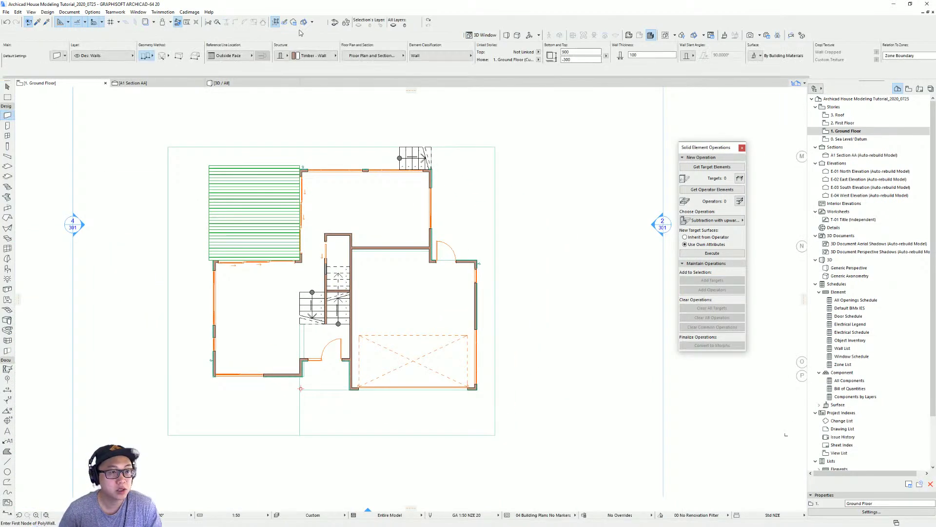
pyautogui.click(316, 56)
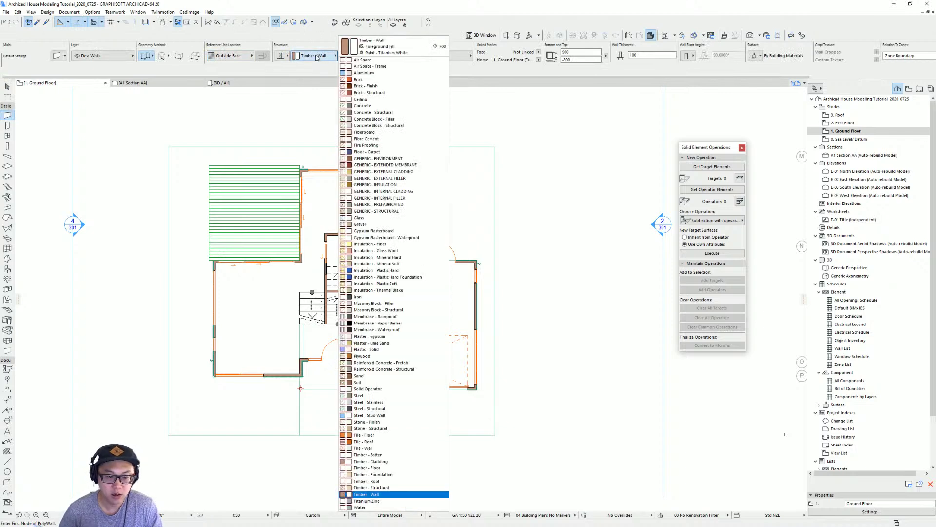
pyautogui.click(320, 60)
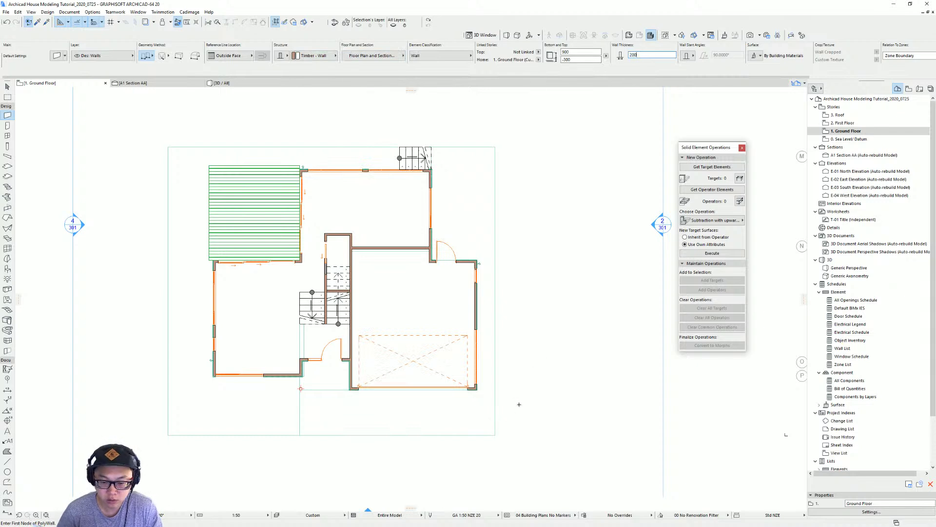
pyautogui.click(495, 434)
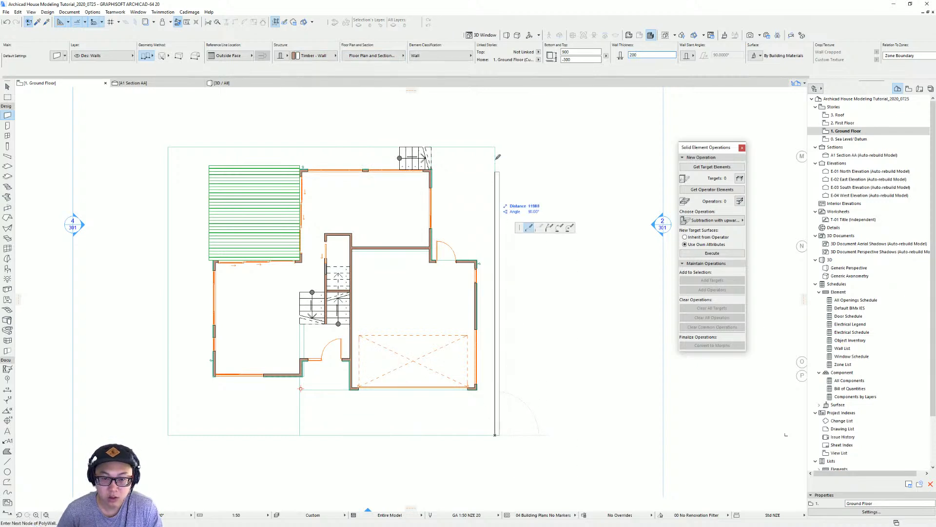
pyautogui.press('Escape')
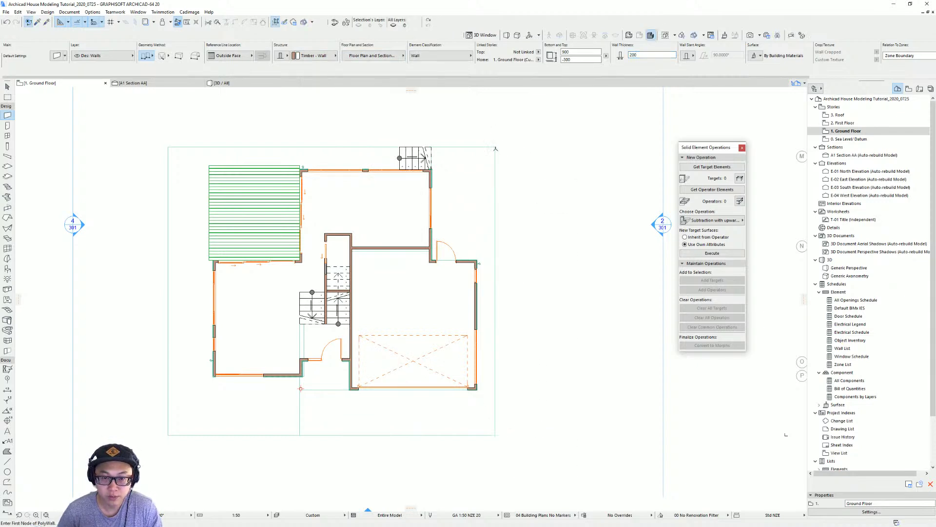
pyautogui.press('Escape')
pyautogui.click(497, 148)
pyautogui.press('Escape')
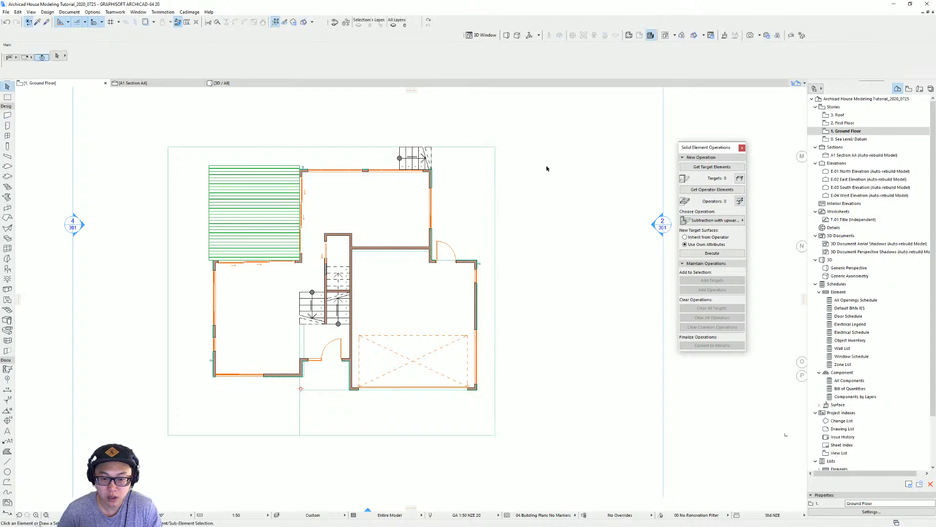
# Step: Set the floor plan display of the new wall along the right-hand site boundary to Projected in its settings
pyautogui.press('F3')
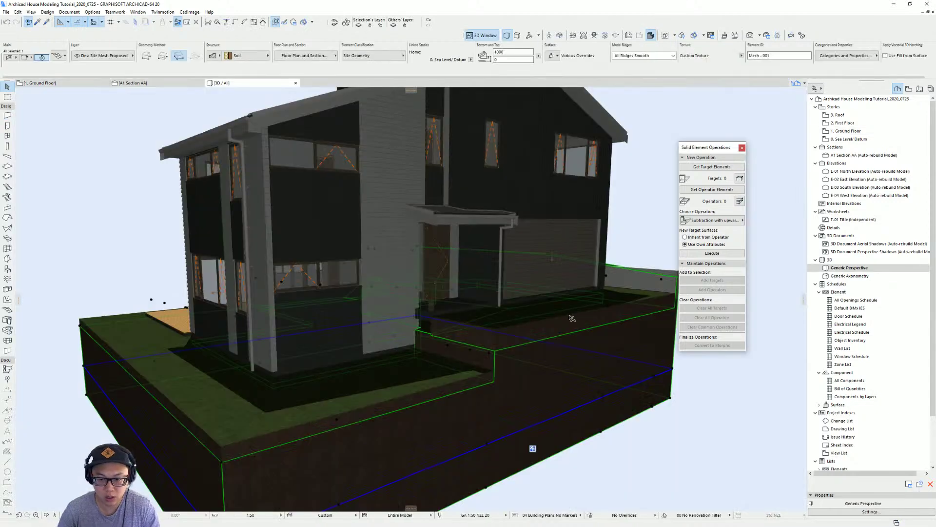
pyautogui.keyDown('shift'); pyautogui.moveTo(555, 321); pyautogui.dragTo(361, 308, button='middle'); pyautogui.keyUp('shift')
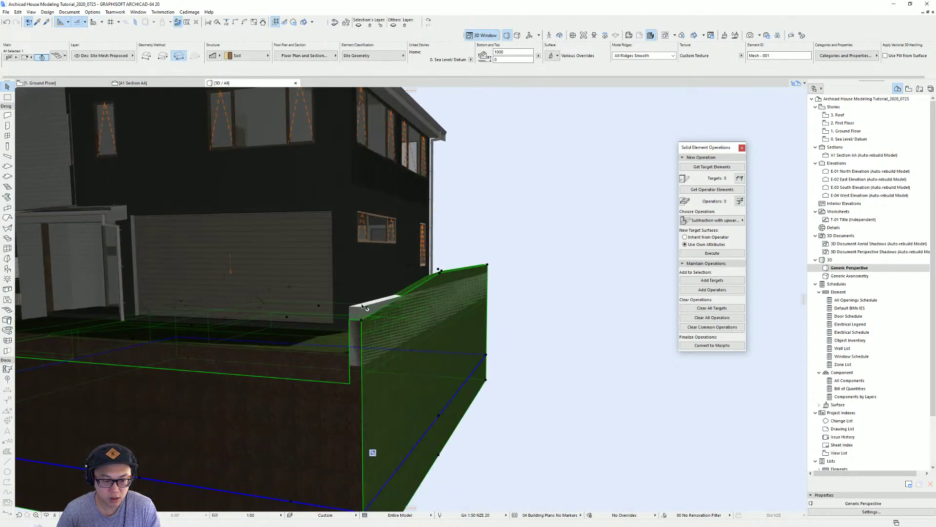
pyautogui.click(362, 309)
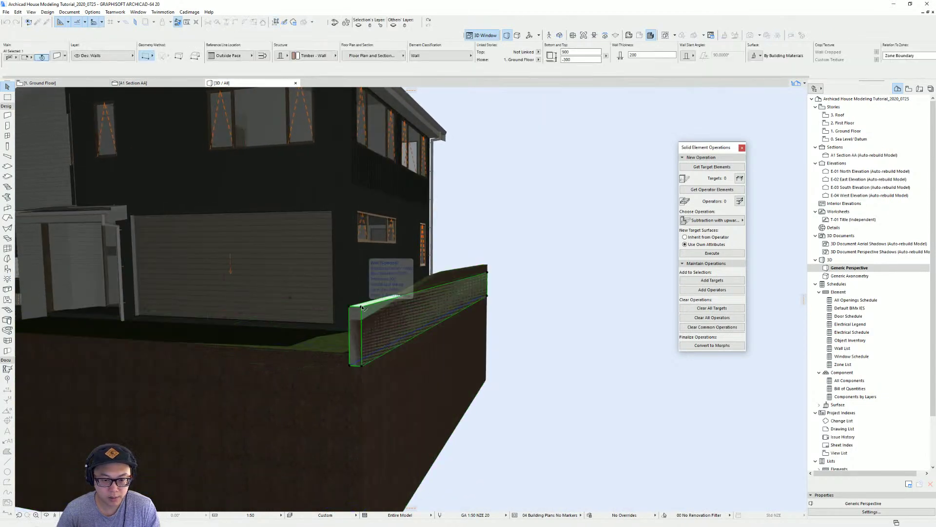
pyautogui.click(573, 50)
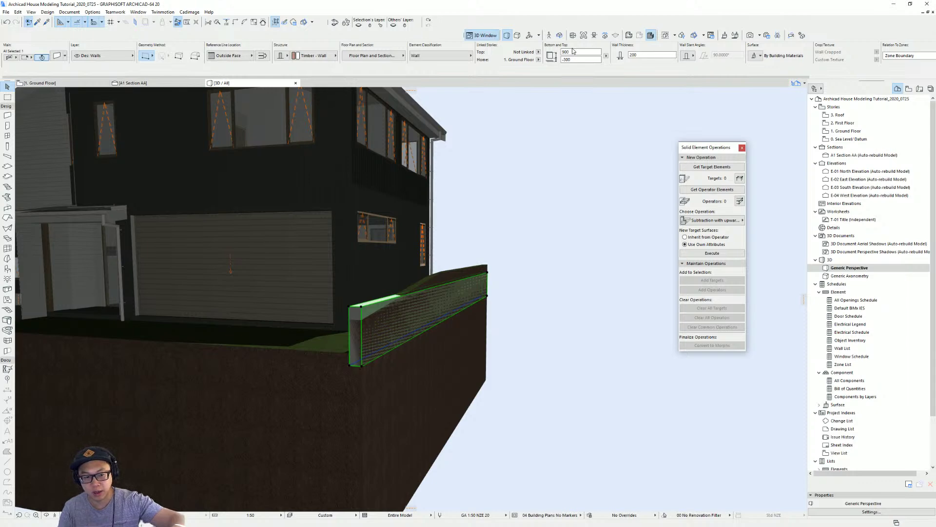
pyautogui.keyDown('shift'); pyautogui.moveTo(219, 282); pyautogui.dragTo(211, 259, button='middle'); pyautogui.keyUp('shift')
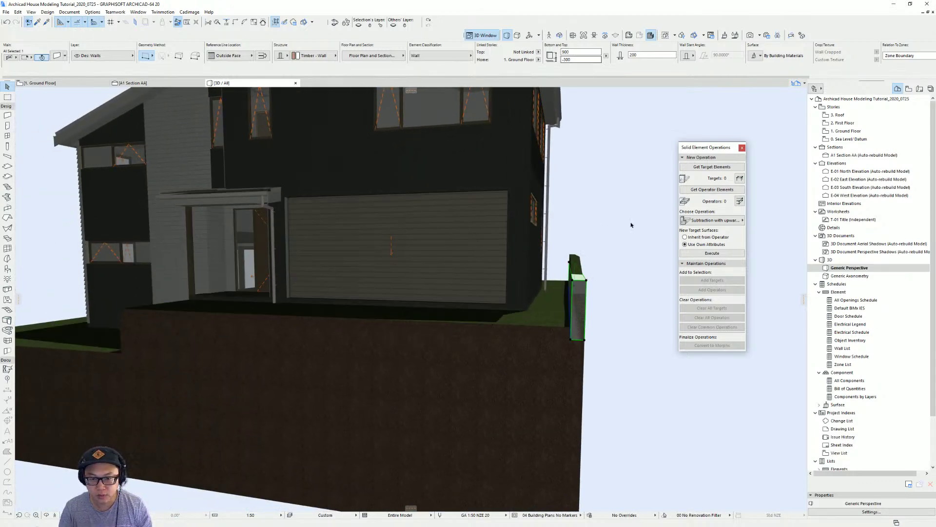
pyautogui.keyDown('shift'); pyautogui.moveTo(631, 225); pyautogui.dragTo(463, 314, button='middle'); pyautogui.keyUp('shift')
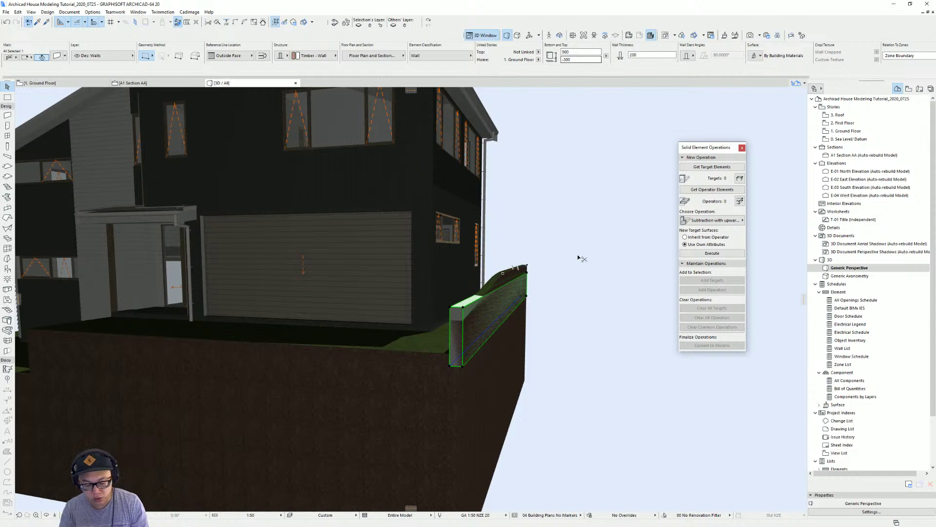
pyautogui.hotkey('ctrl', 't')
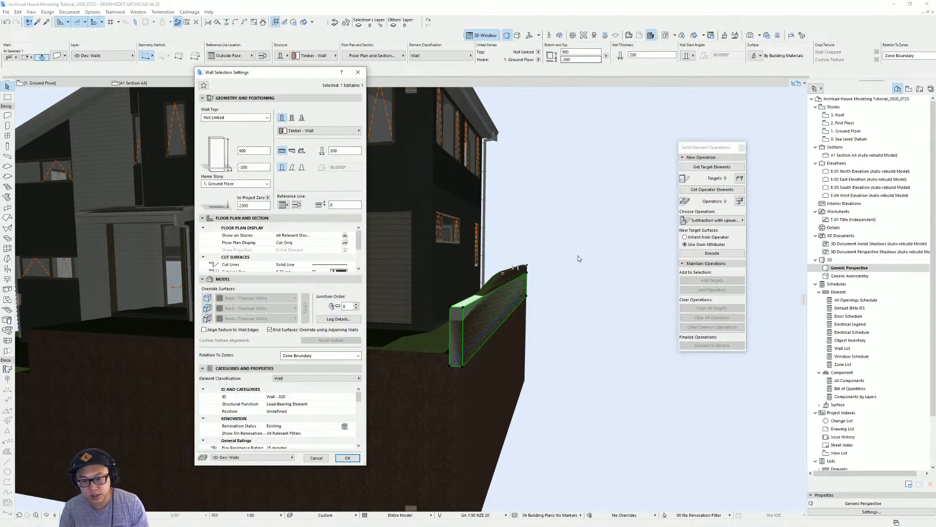
pyautogui.click(346, 243)
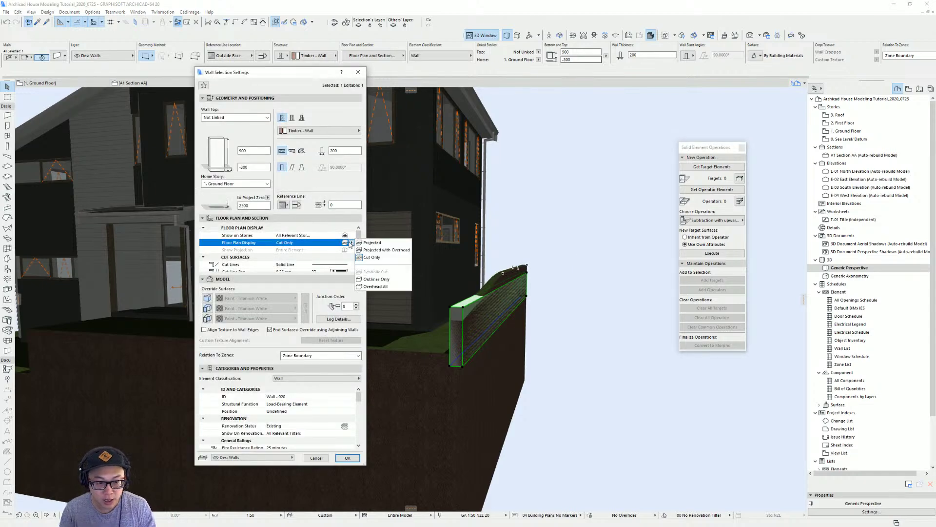
pyautogui.click(405, 243)
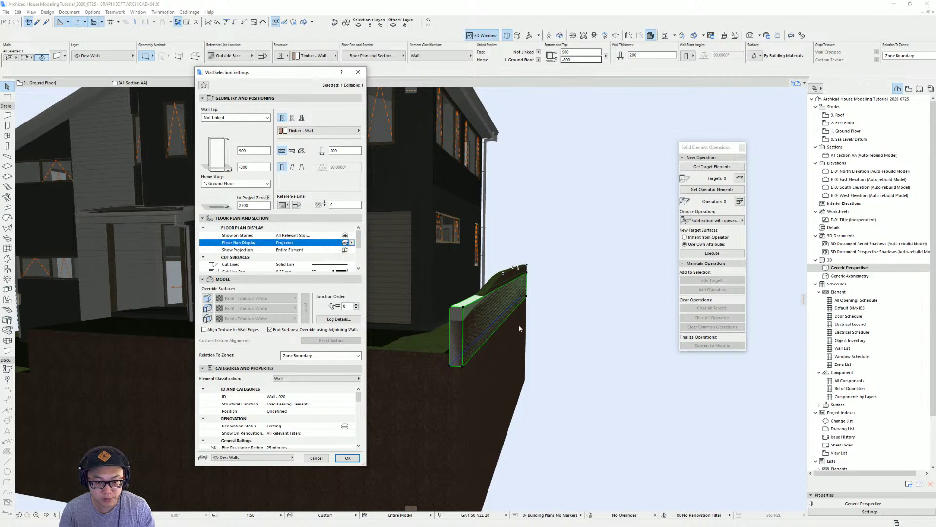
pyautogui.click(347, 457)
# Step: Try flipping the right-hand boundary wall to the other side of its reference line on the Ground Floor plan
pyautogui.press('F2')
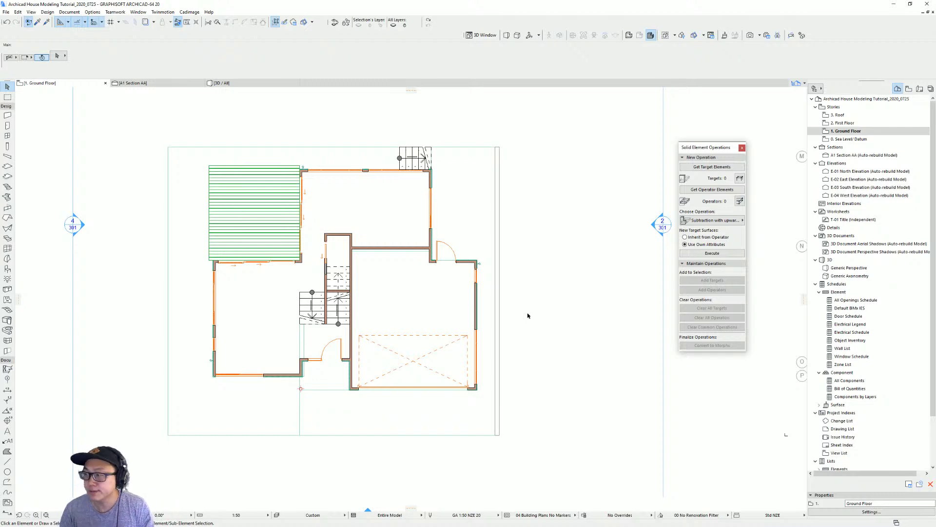
pyautogui.scroll(3, 522, 394)
pyautogui.click(486, 409)
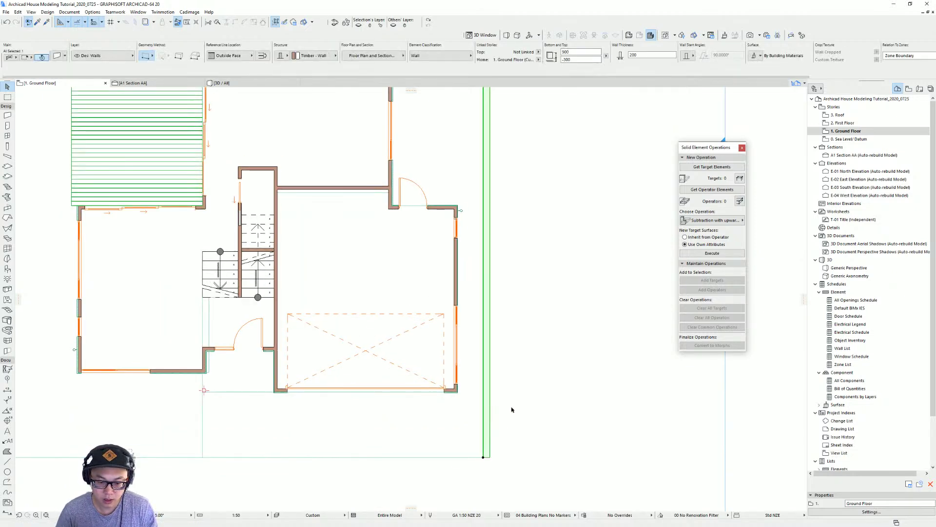
pyautogui.click(263, 56)
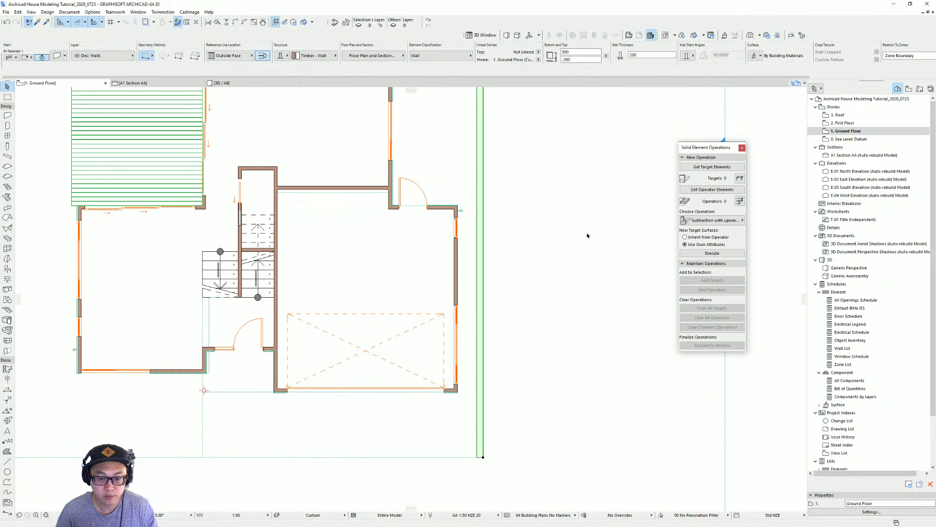
pyautogui.press('Escape')
# Step: Stretch the boundary wall upward in 3D so its top sits 1200 mm above the Ground Floor
pyautogui.press('F3')
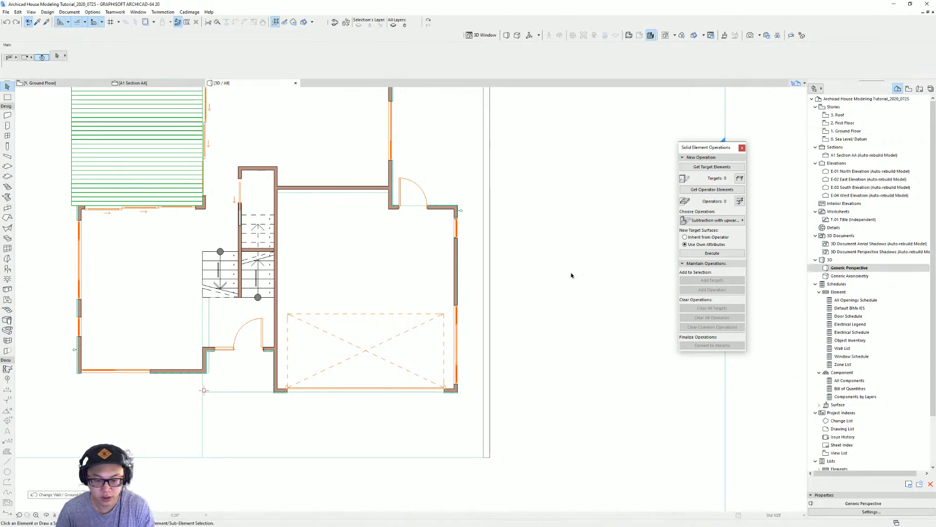
pyautogui.keyDown('shift'); pyautogui.moveTo(499, 333); pyautogui.dragTo(455, 324, button='middle'); pyautogui.keyUp('shift')
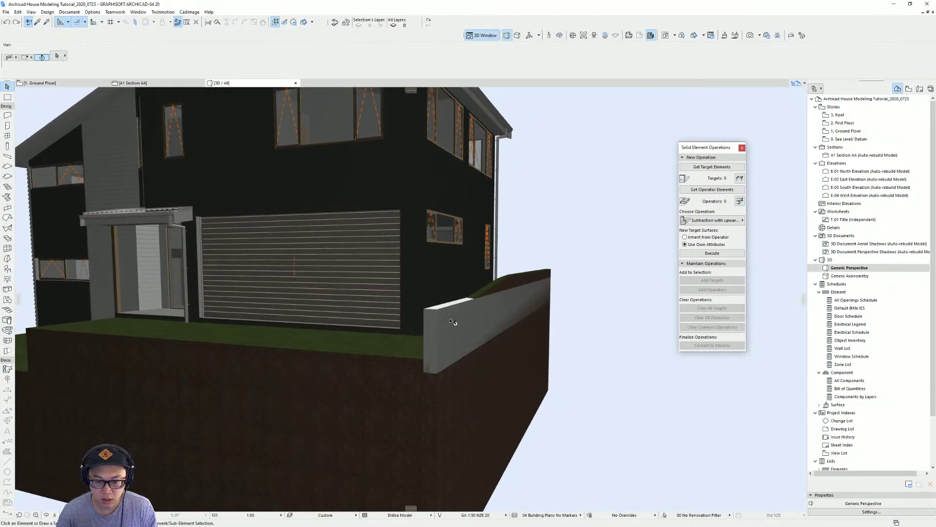
pyautogui.click(455, 323)
pyautogui.click(438, 310)
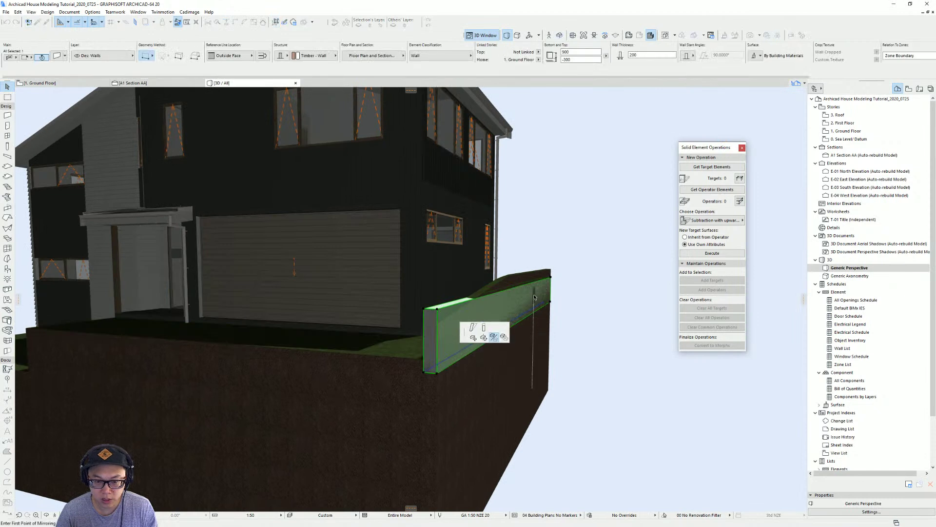
pyautogui.click(486, 324)
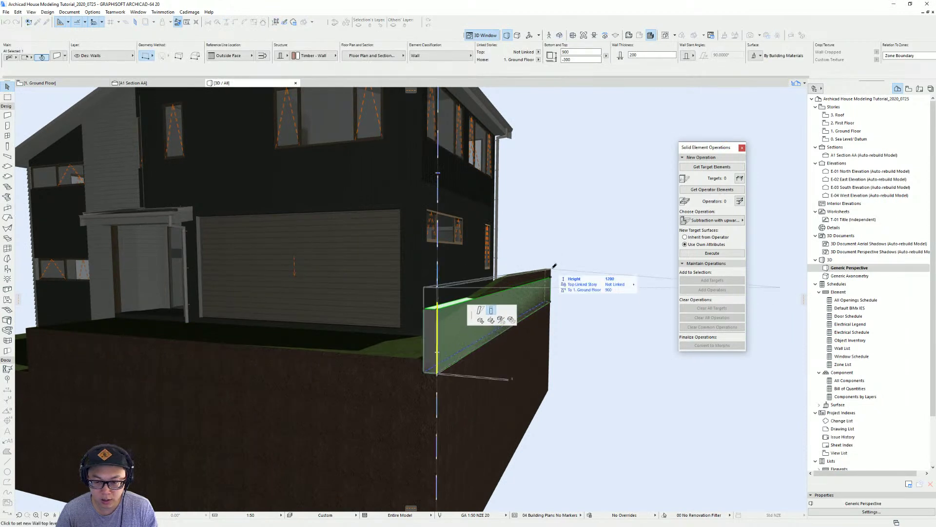
pyautogui.click(554, 266)
pyautogui.scroll(3, 560, 308)
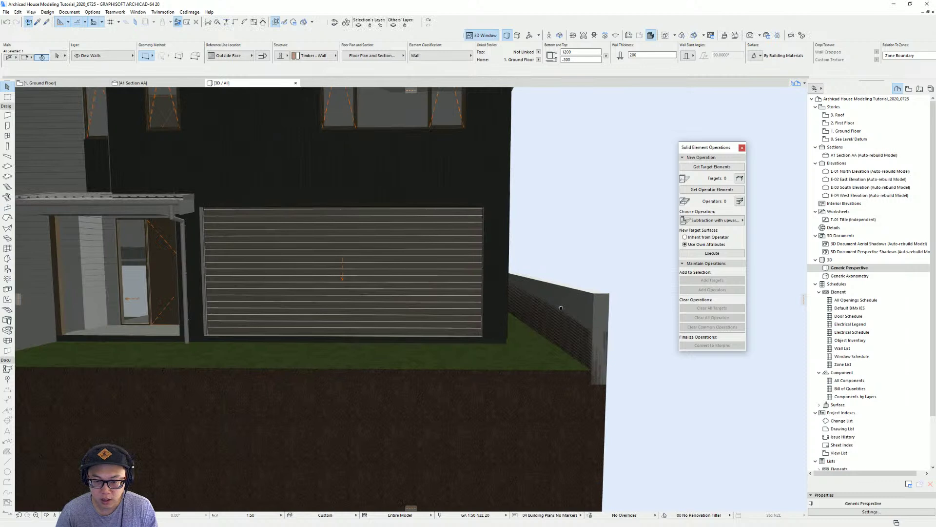
# Step: Subtract the boundary wall from the site mesh with upward extrusion, using the wall as operator and the mesh as target
pyautogui.moveTo(561, 308); pyautogui.dragTo(488, 314, button='middle')
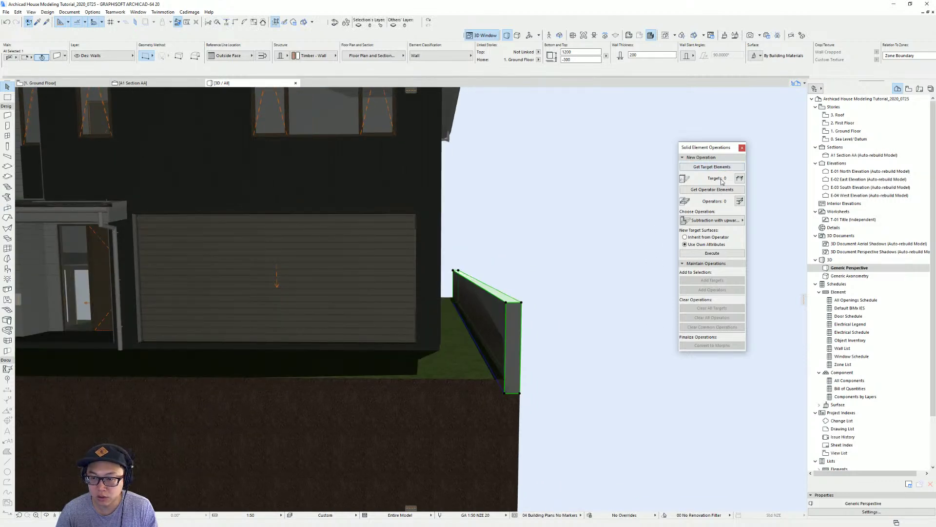
pyautogui.click(471, 411)
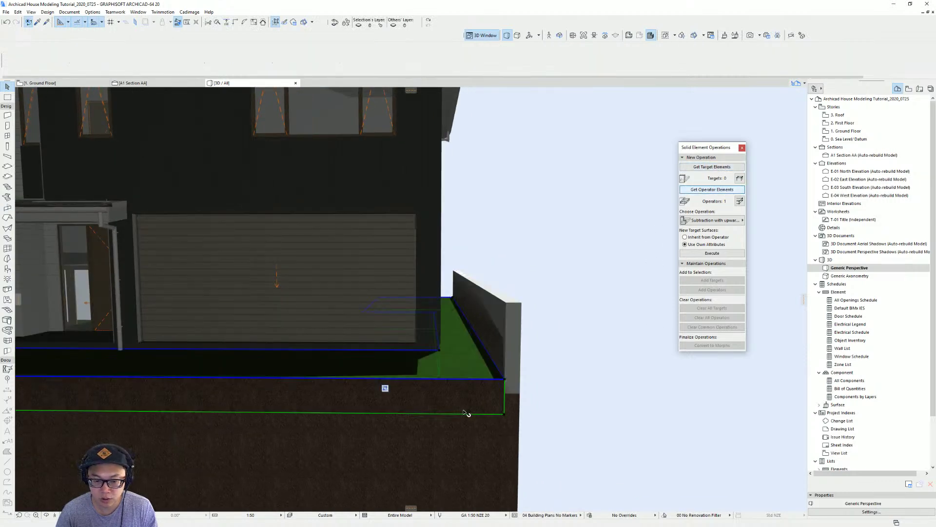
pyautogui.click(711, 166)
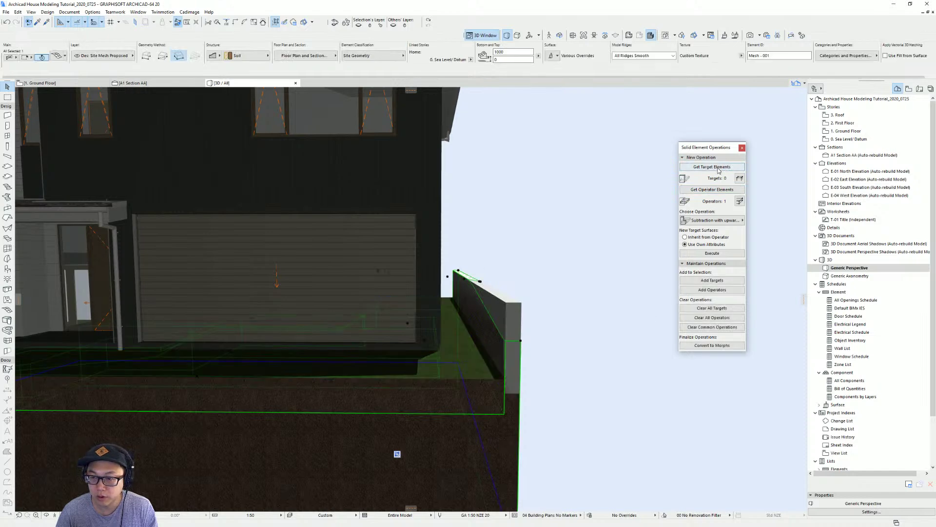
pyautogui.click(734, 254)
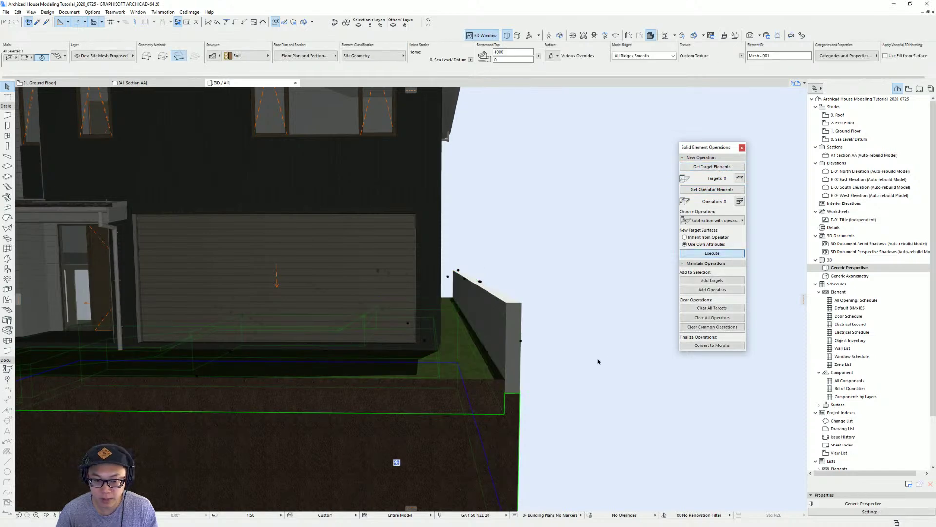
# Step: Try a short 200 mm Timber - Wall wall along the rear site boundary, from the boundary wall's end to the exterior stair
pyautogui.scroll(5, 564, 341)
pyautogui.keyDown('shift'); pyautogui.moveTo(317, 363); pyautogui.dragTo(234, 360, button='middle'); pyautogui.keyUp('shift')
pyautogui.scroll(-5, 474, 293)
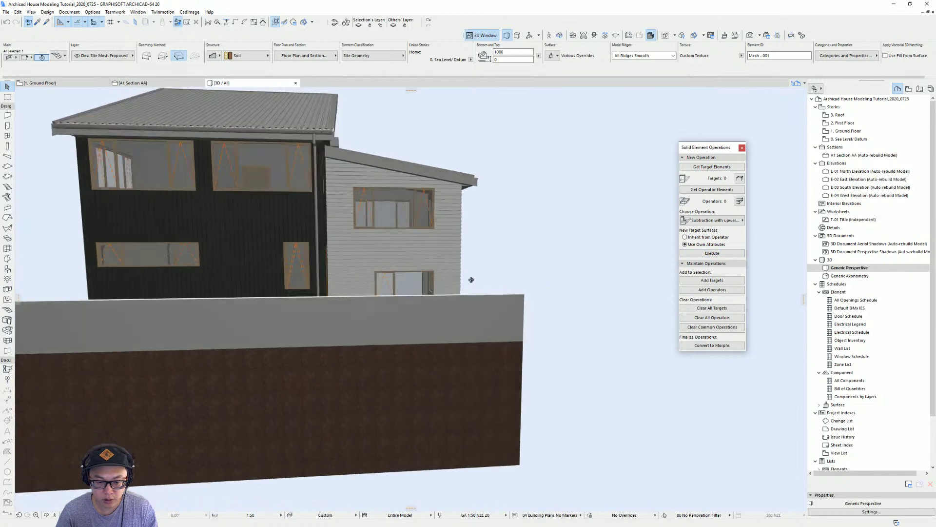
pyautogui.keyDown('shift'); pyautogui.moveTo(470, 280); pyautogui.dragTo(399, 260, button='middle'); pyautogui.keyUp('shift')
pyautogui.scroll(5, 250, 278)
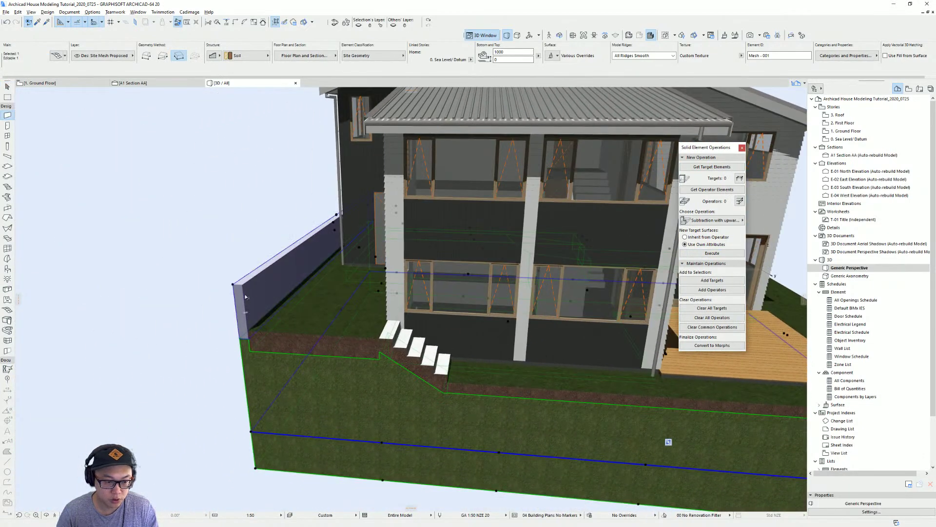
pyautogui.click(249, 339)
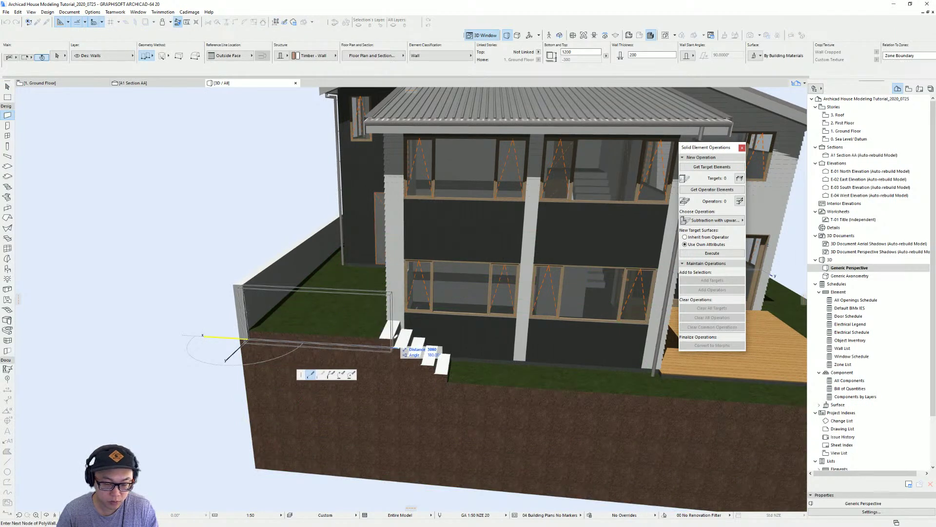
pyautogui.doubleClick(395, 336)
# Step: Remove the short wall between the rear end of the boundary wall and the exterior stair
pyautogui.keyDown('shift'); pyautogui.moveTo(421, 340); pyautogui.dragTo(486, 384, button='middle'); pyautogui.keyUp('shift')
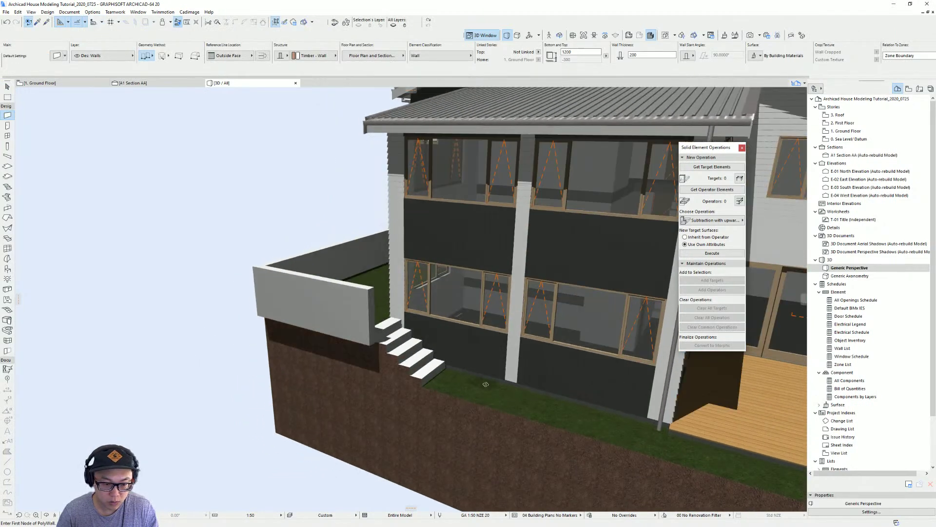
pyautogui.keyDown('shift'); pyautogui.moveTo(407, 401); pyautogui.dragTo(220, 310, button='middle'); pyautogui.keyUp('shift')
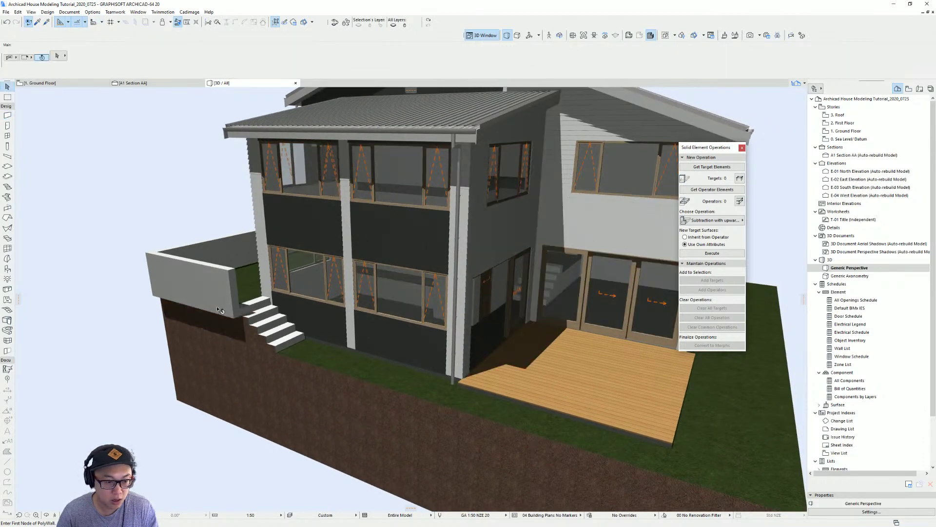
pyautogui.click(229, 293)
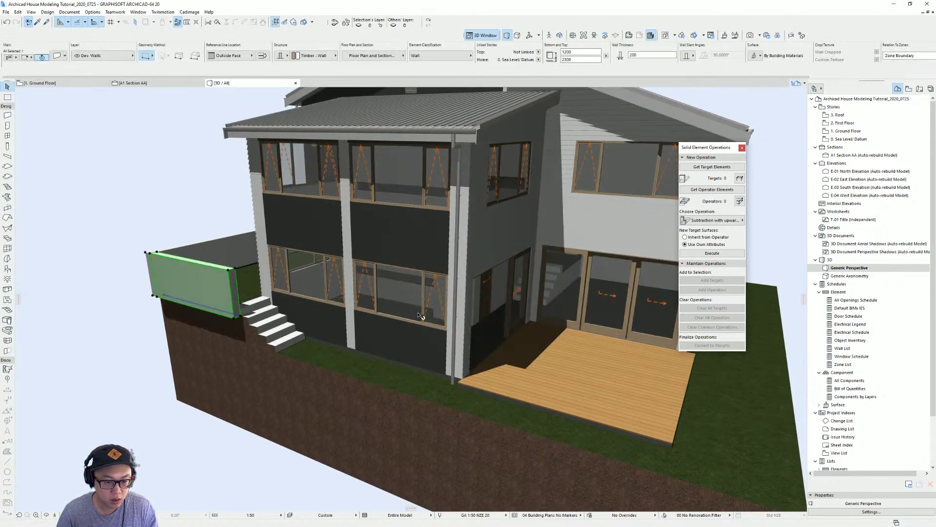
pyautogui.keyDown('shift'); pyautogui.moveTo(377, 315); pyautogui.dragTo(392, 288, button='middle'); pyautogui.keyUp('shift')
pyautogui.press('Escape')
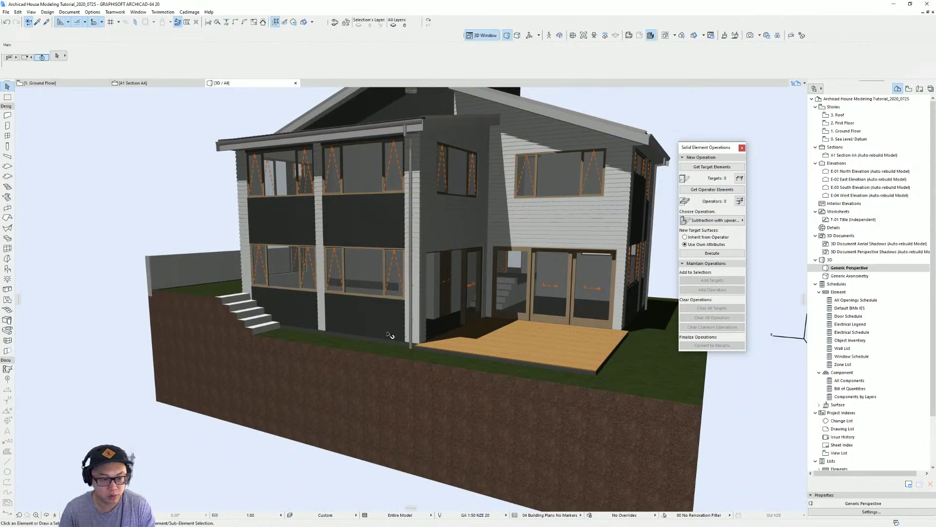
# Step: Draw a 200 mm Timber - Wall wall along the level change by the front entrance, from the front site edge to the house
pyautogui.scroll(-4, 459, 327)
pyautogui.keyDown('shift'); pyautogui.moveTo(460, 329); pyautogui.dragTo(533, 252, button='middle'); pyautogui.keyUp('shift')
pyautogui.press('w')
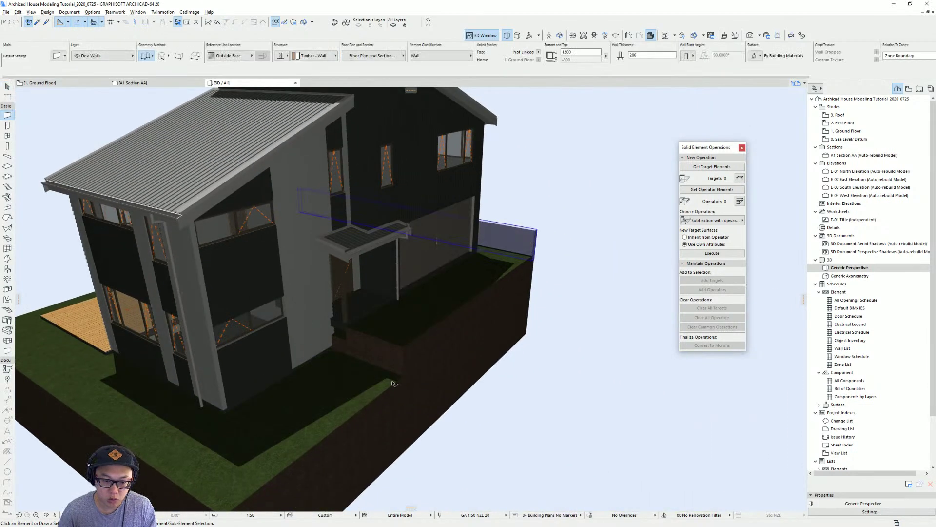
pyautogui.scroll(5, 403, 379)
pyautogui.click(408, 368)
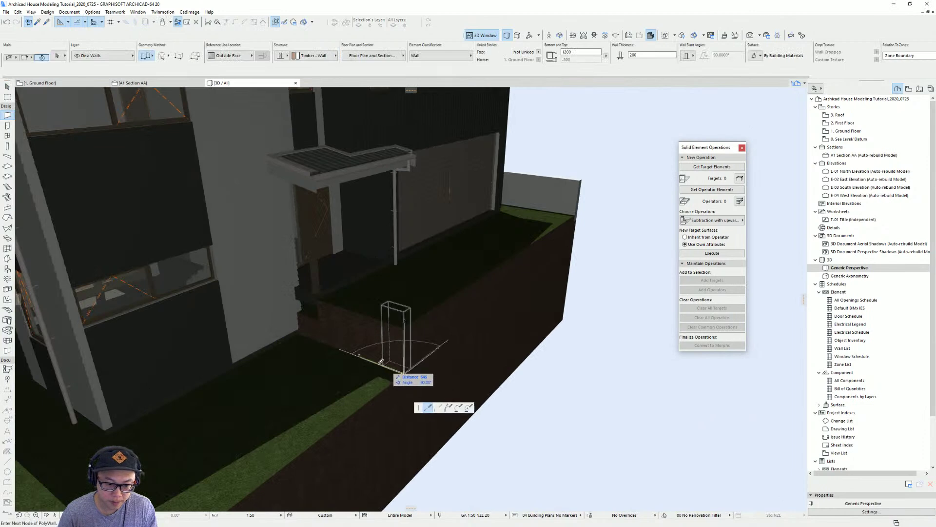
pyautogui.doubleClick(300, 330)
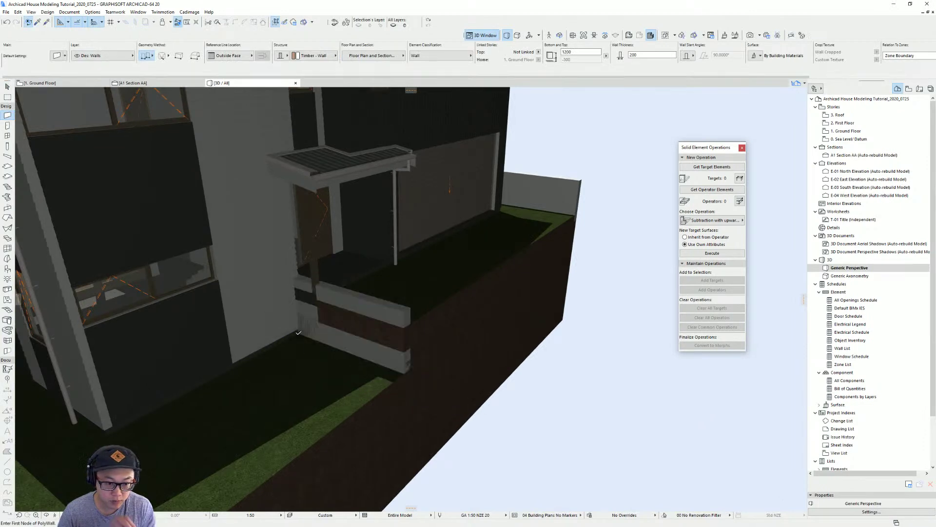
pyautogui.keyDown('shift'); pyautogui.moveTo(389, 323); pyautogui.dragTo(463, 298, button='middle'); pyautogui.keyUp('shift')
pyautogui.press('Escape')
# Step: Move the edge of the upper slab in front of the garage to the garage-side face of the new entrance wall
pyautogui.scroll(2, 429, 302)
pyautogui.click(463, 315)
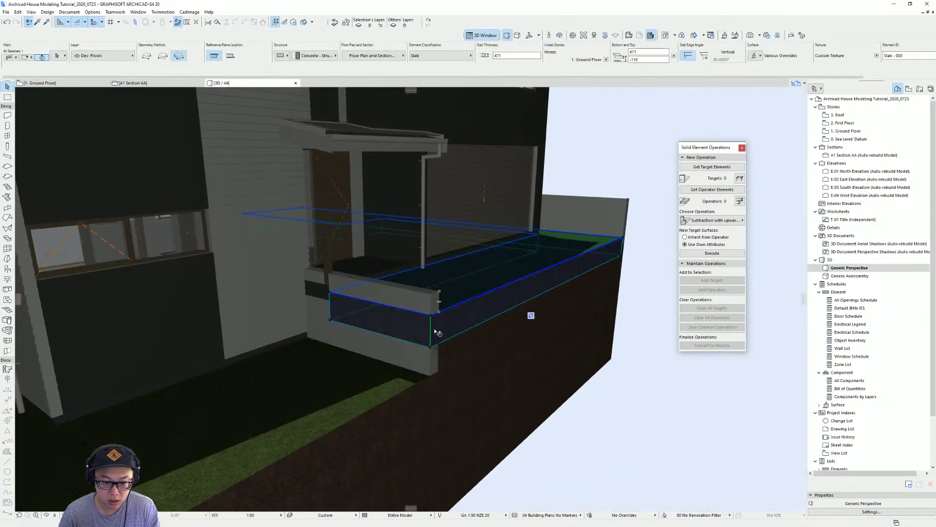
pyautogui.keyDown('shift'); pyautogui.moveTo(529, 314); pyautogui.dragTo(291, 386, button='middle'); pyautogui.keyUp('shift')
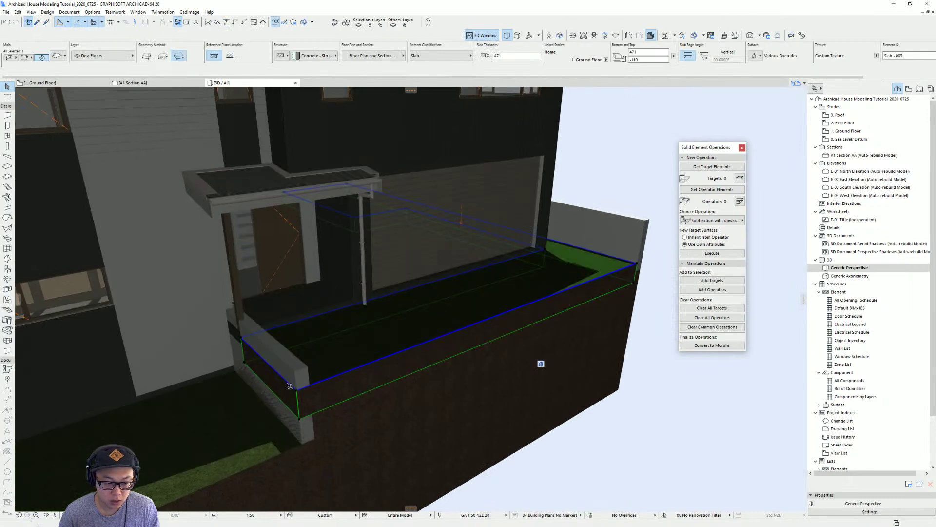
pyautogui.click(299, 380)
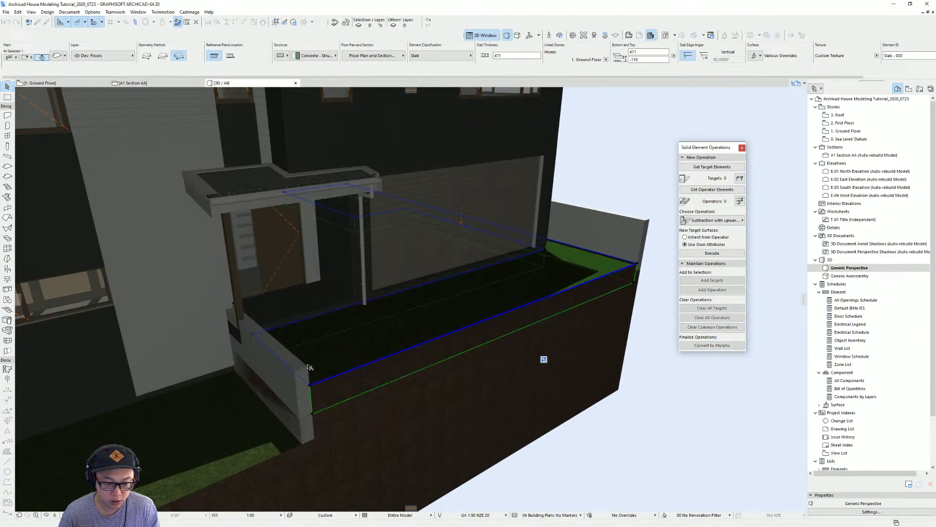
pyautogui.moveTo(323, 371); pyautogui.dragTo(443, 348, button='middle')
pyautogui.click(415, 366)
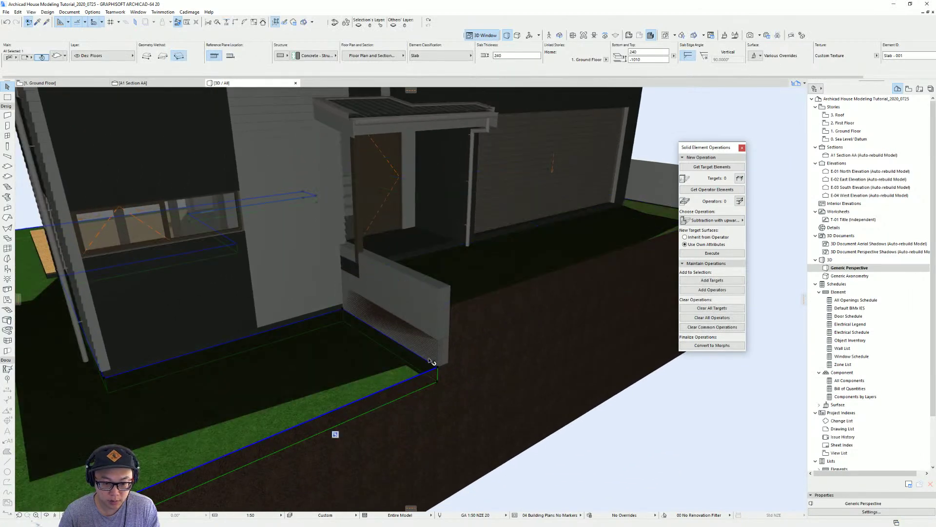
pyautogui.click(431, 363)
pyautogui.click(493, 327)
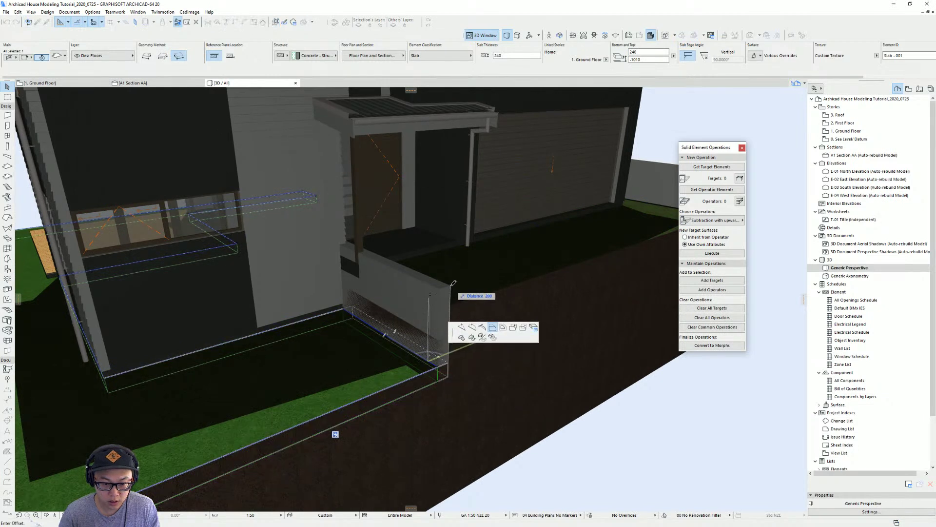
pyautogui.press('Escape')
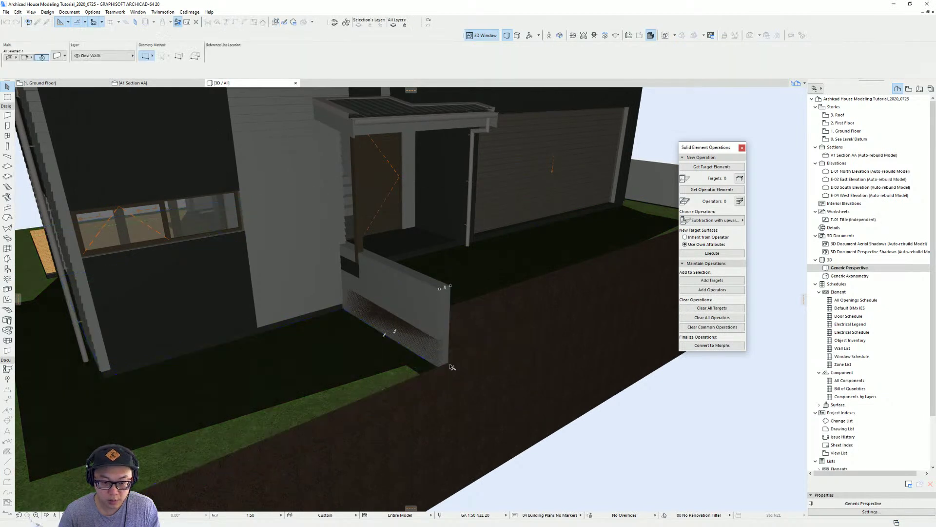
# Step: Stretch the base of the front entrance wall down to the bottom of the lower slab, making the wall 1440 mm high
pyautogui.click(447, 367)
pyautogui.click(449, 367)
pyautogui.click(488, 400)
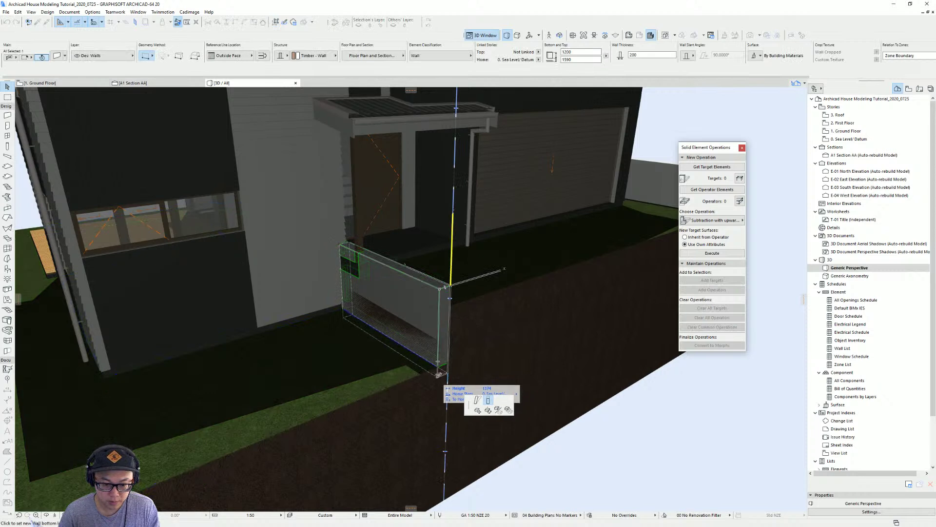
pyautogui.click(439, 377)
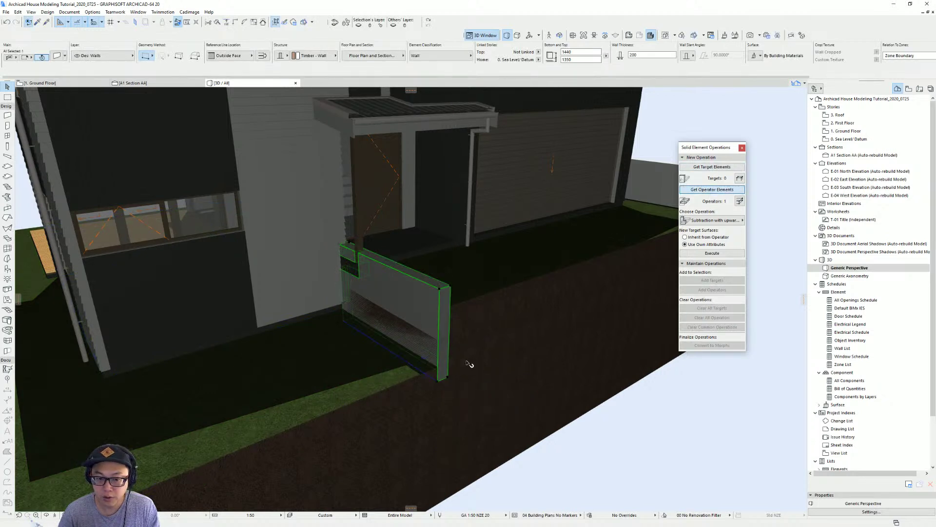
# Step: Subtract the front entrance wall from the site mesh as a solid element operation, using subtraction with upwards extrusion
pyautogui.click(461, 410)
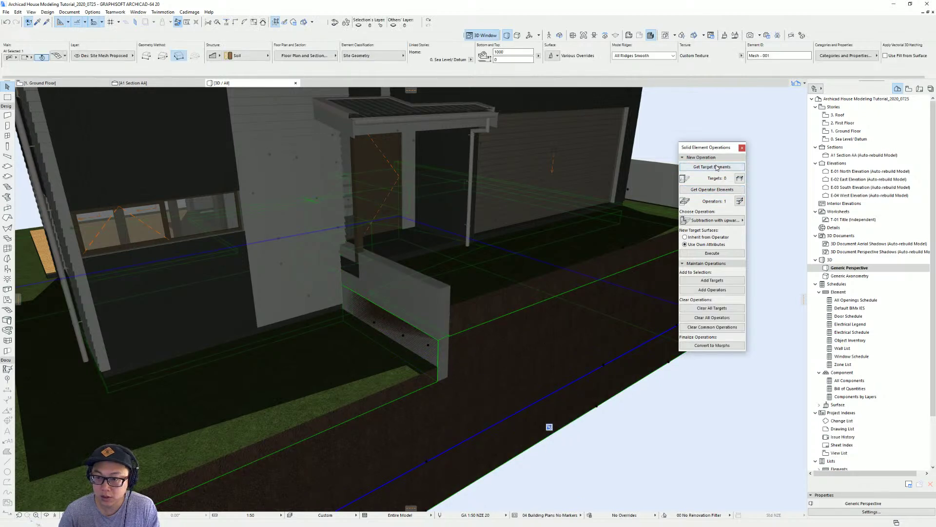
pyautogui.click(728, 256)
pyautogui.press('Escape')
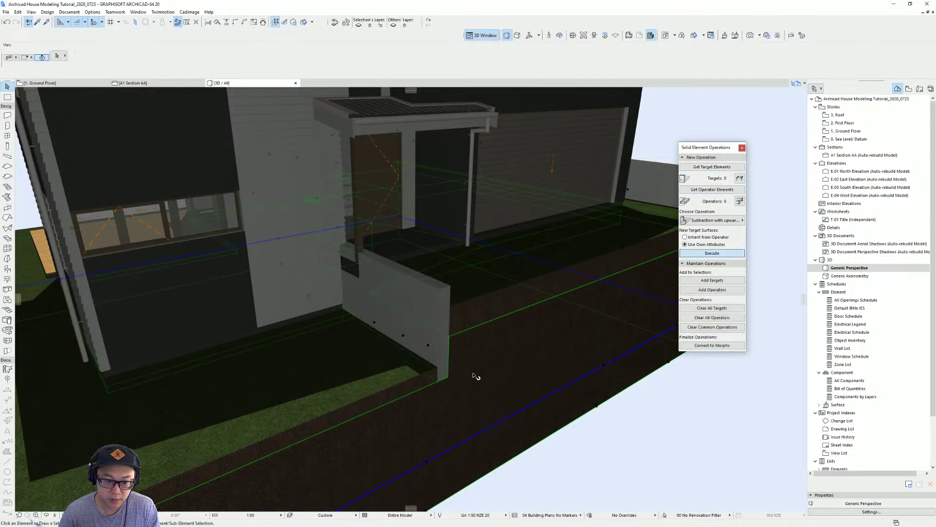
# Step: Subtract a rectangle from the 250 mm entrance floor slab where it overlaps the front entrance wall, beside the timber post
pyautogui.keyDown('shift'); pyautogui.moveTo(374, 335); pyautogui.dragTo(398, 299, button='middle'); pyautogui.keyUp('shift')
pyautogui.click(397, 299)
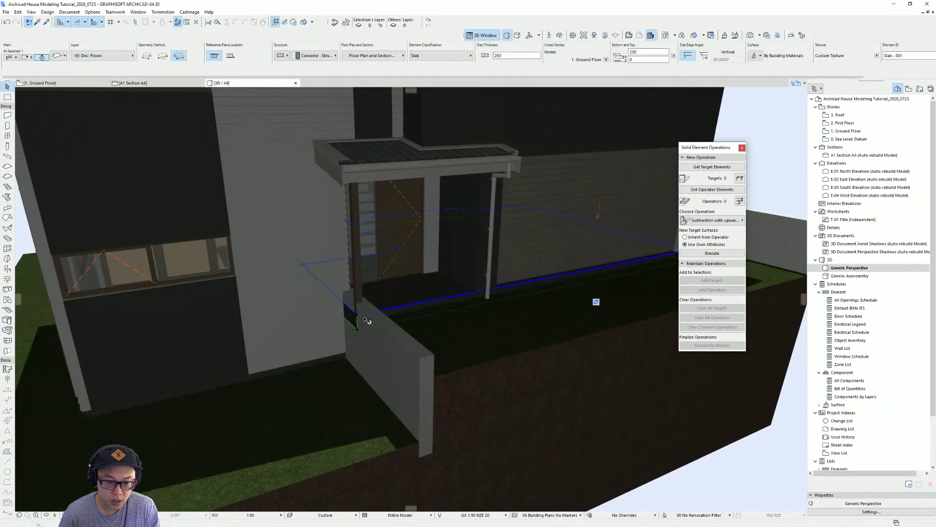
pyautogui.scroll(5, 325, 344)
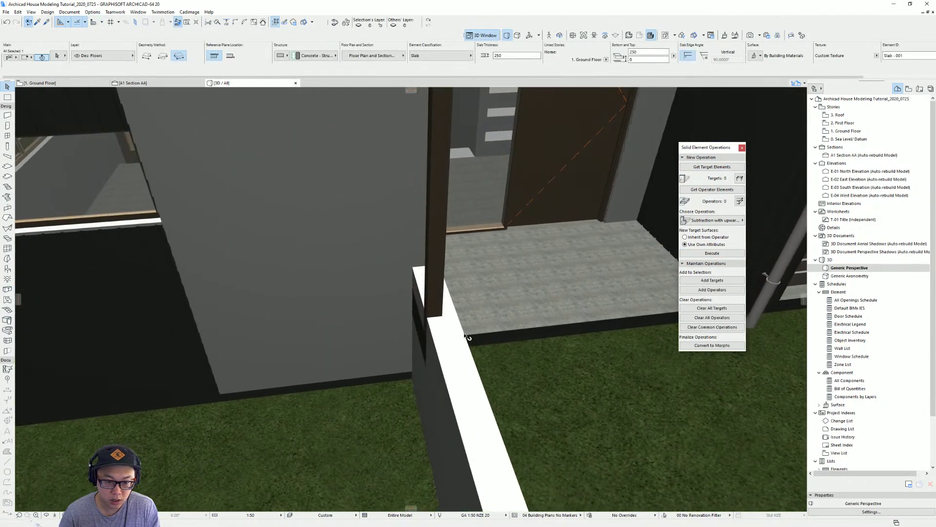
pyautogui.keyDown('shift'); pyautogui.moveTo(445, 343); pyautogui.dragTo(436, 339, button='middle'); pyautogui.keyUp('shift')
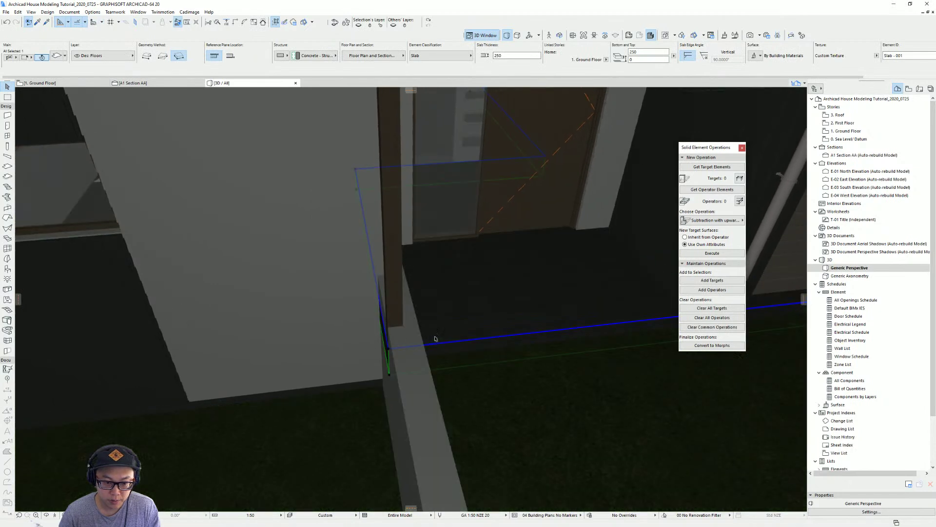
pyautogui.click(391, 353)
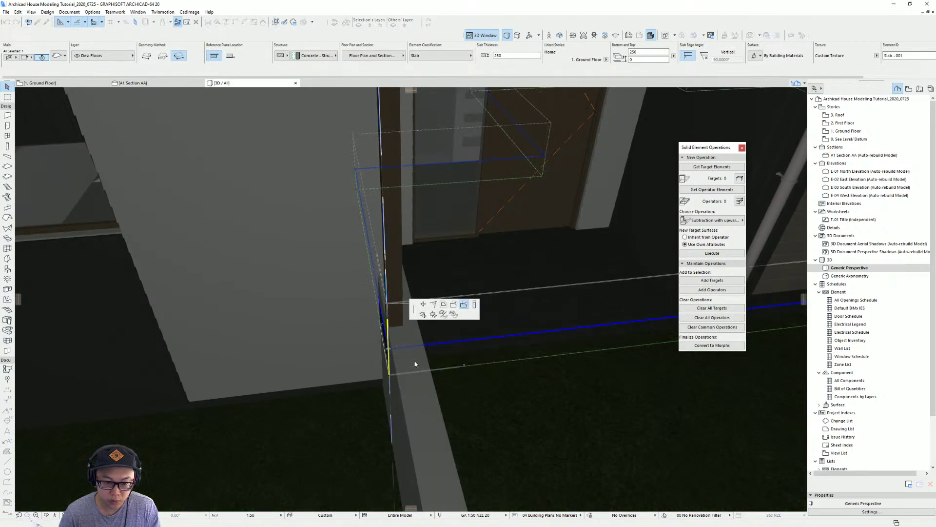
pyautogui.keyDown('shift'); pyautogui.moveTo(415, 363); pyautogui.dragTo(436, 416, button='middle'); pyautogui.keyUp('shift')
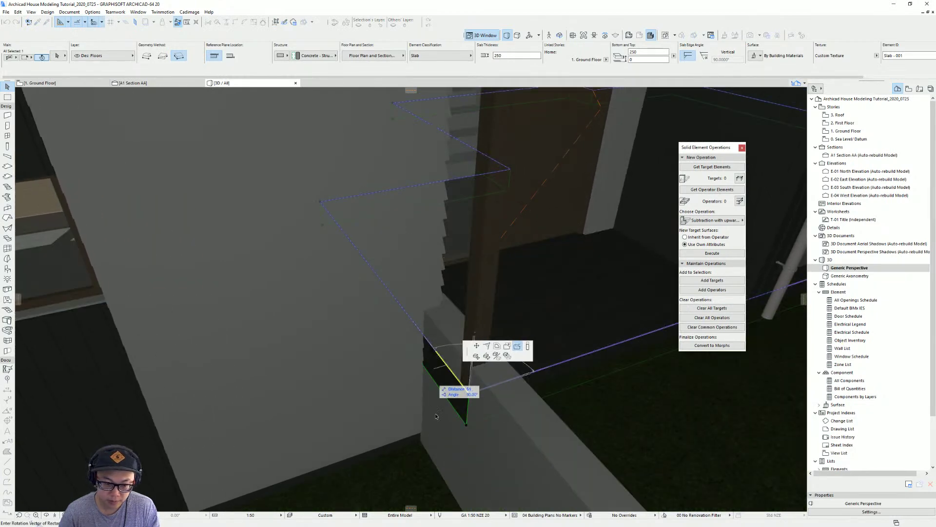
pyautogui.click(470, 321)
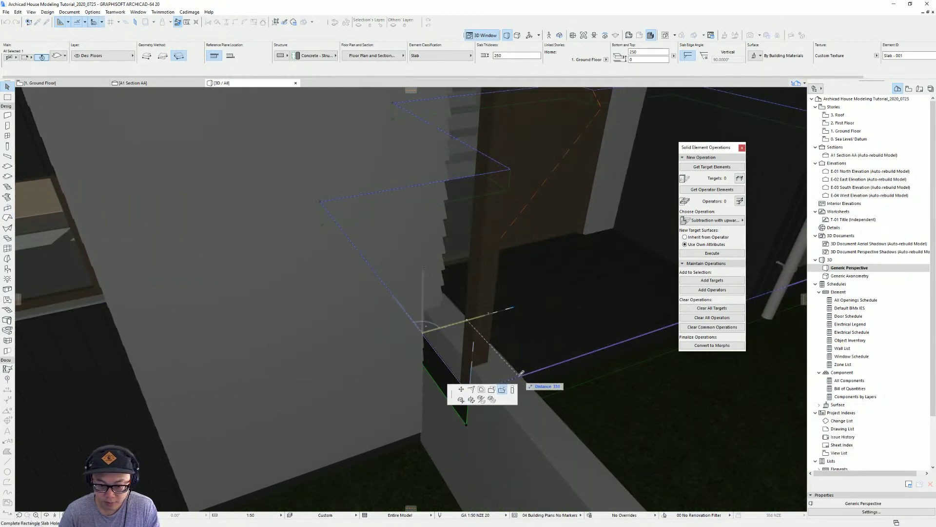
pyautogui.moveTo(531, 370)
pyautogui.keyDown('shift'); pyautogui.mouseDown(button='middle')
pyautogui.moveTo(461, 157)
pyautogui.moveTo(530, 370)
pyautogui.mouseUp(button='middle'); pyautogui.keyUp('shift')
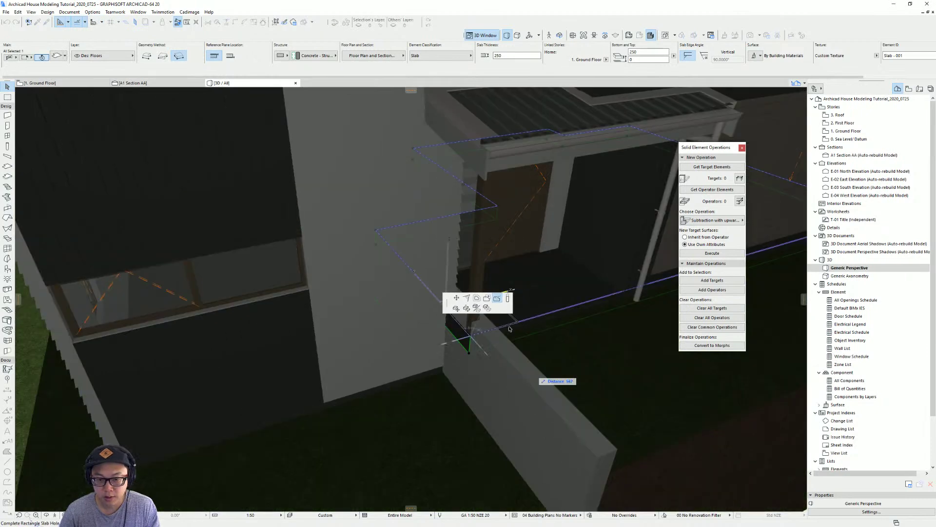
pyautogui.click(619, 452)
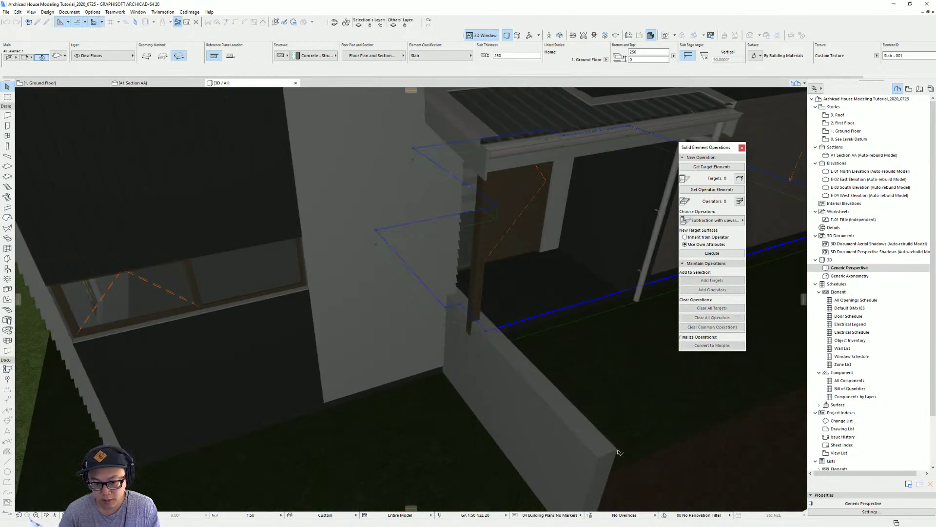
pyautogui.keyDown('shift'); pyautogui.moveTo(557, 393); pyautogui.dragTo(432, 323, button='middle'); pyautogui.keyUp('shift')
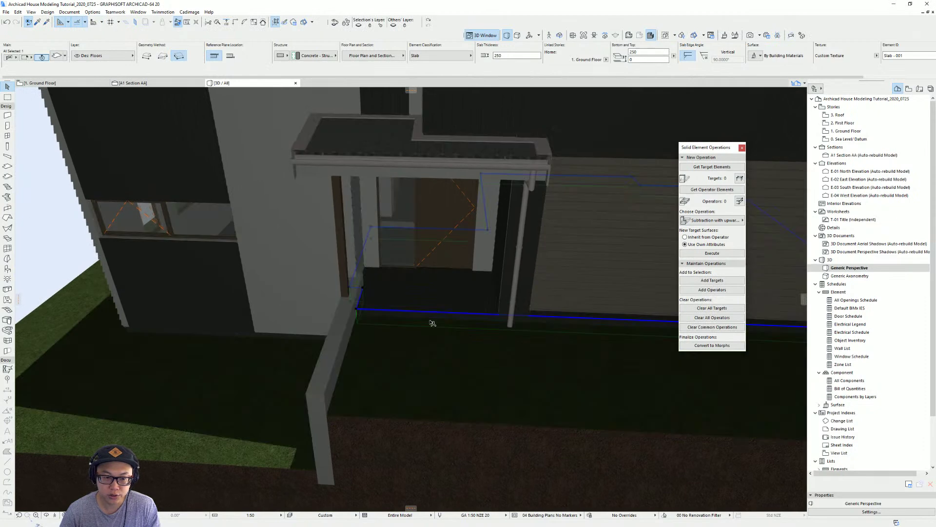
pyautogui.press('Escape')
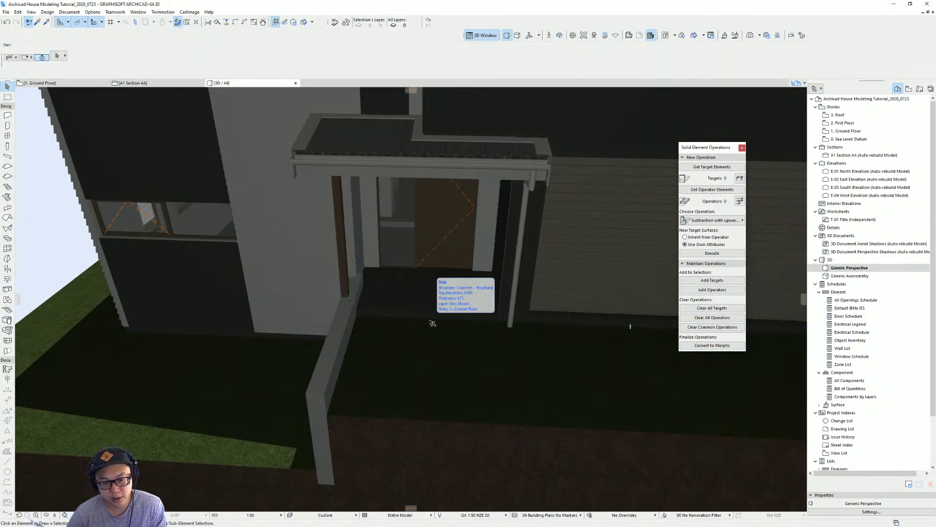
# Step: On the ground floor plan, try to subtract the strip of entrance floor slab under the short wall beside the front door
pyautogui.scroll(-3, 425, 310)
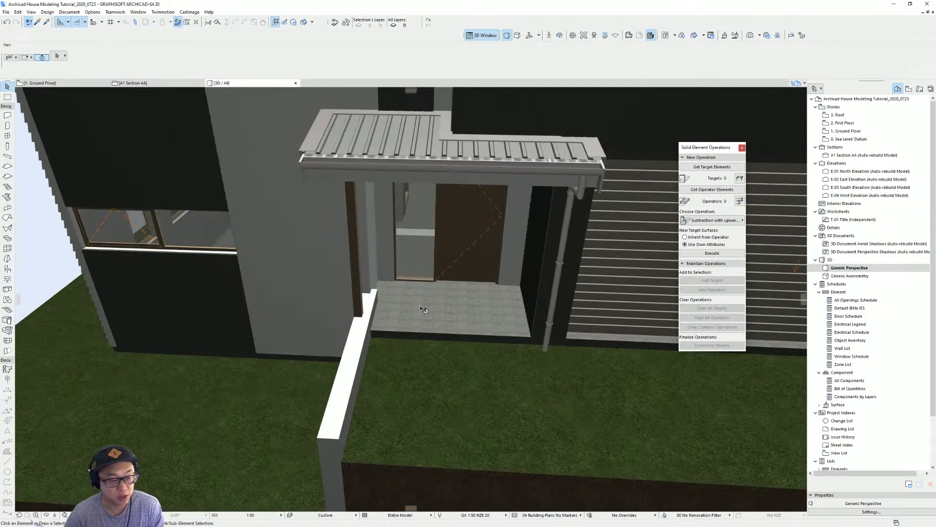
pyautogui.scroll(3, 424, 309)
pyautogui.press('F2')
pyautogui.scroll(6, 415, 340)
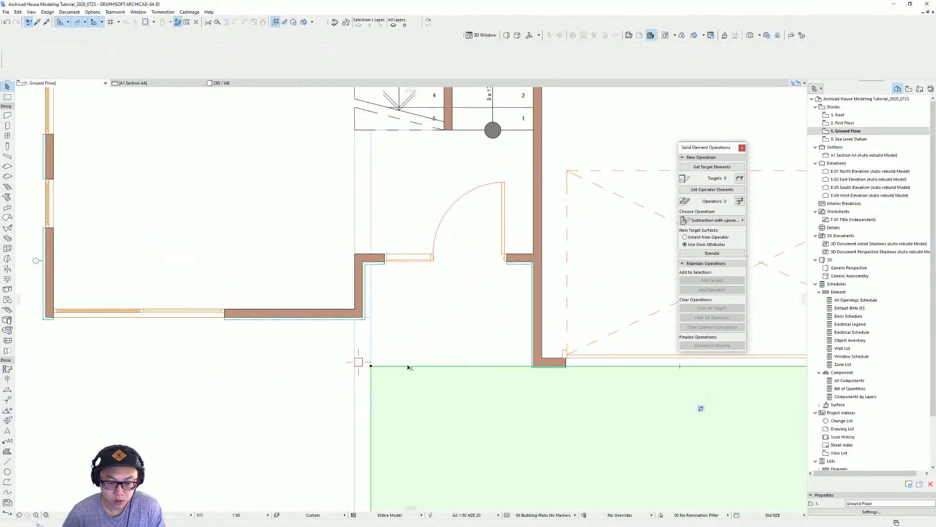
pyautogui.click(393, 290)
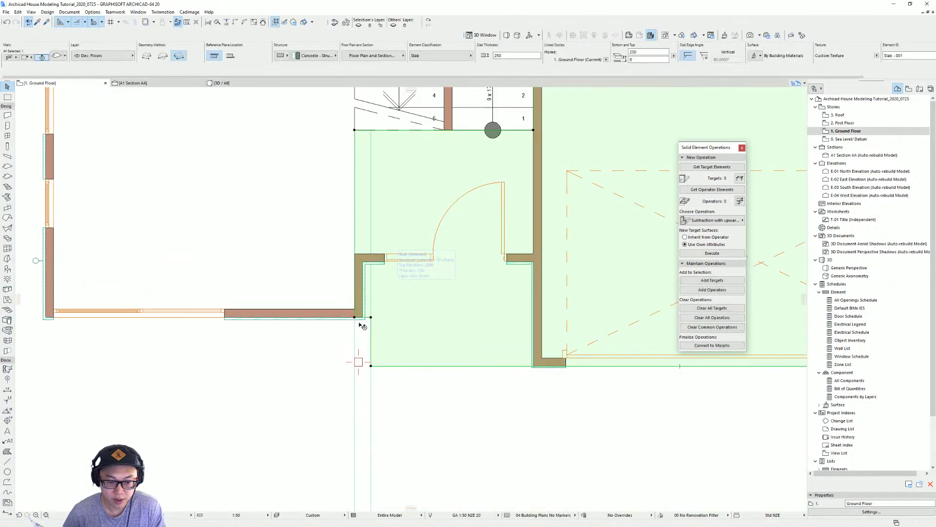
pyautogui.scroll(4, 370, 307)
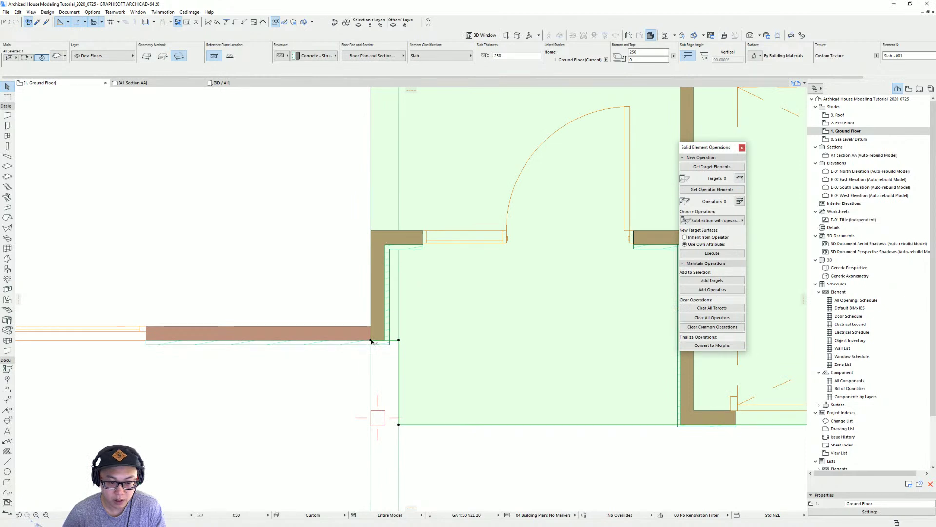
pyautogui.click(370, 341)
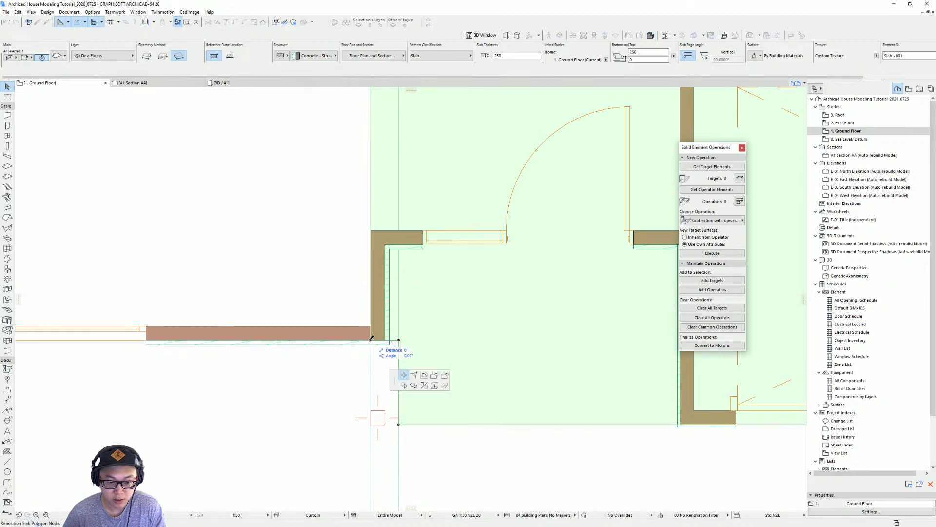
pyautogui.click(445, 375)
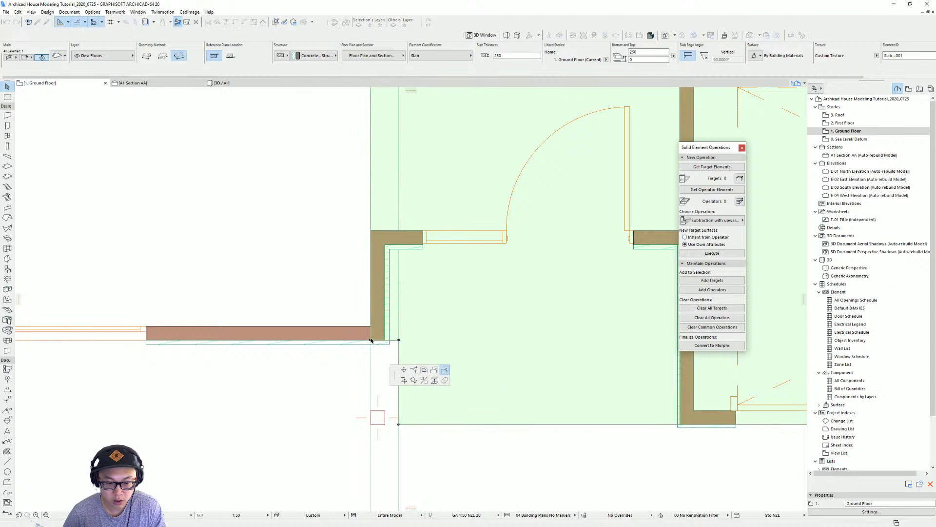
pyautogui.click(179, 56)
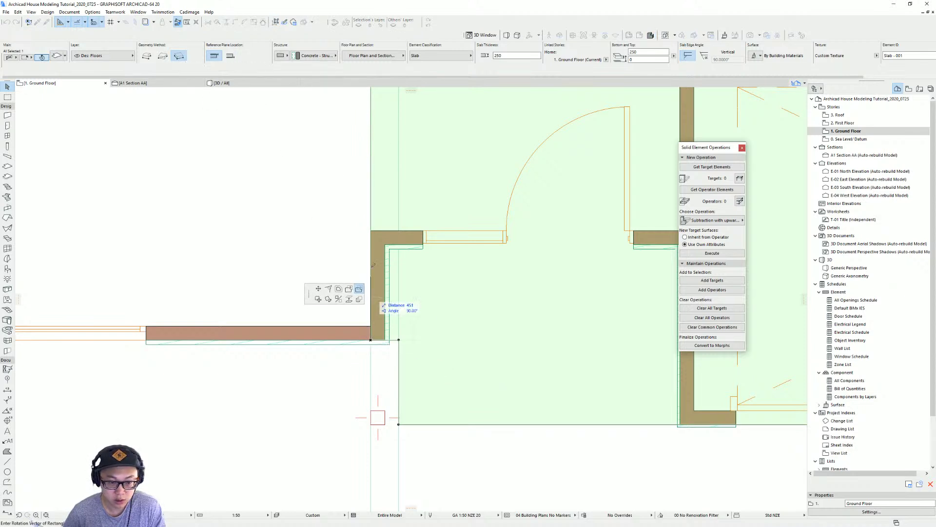
pyautogui.click(386, 243)
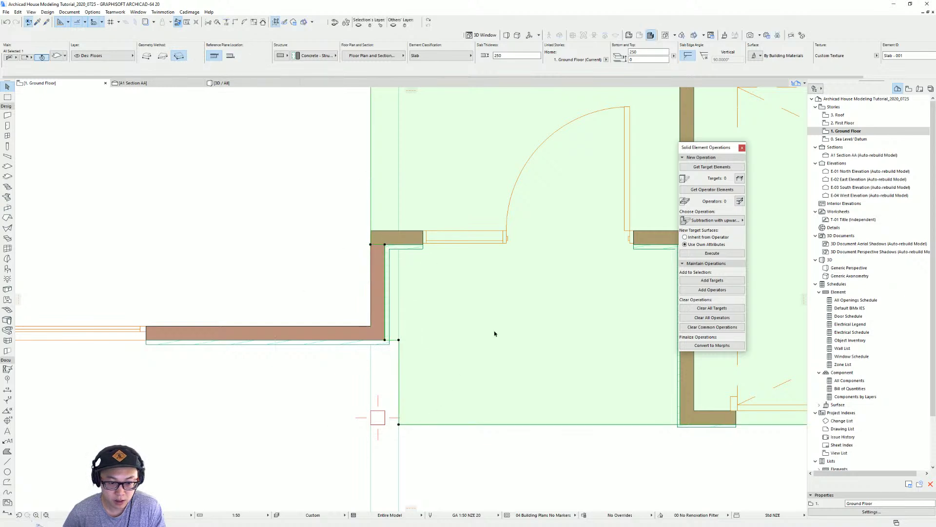
pyautogui.scroll(-3, 525, 311)
pyautogui.moveTo(525, 311); pyautogui.dragTo(504, 357, button='middle')
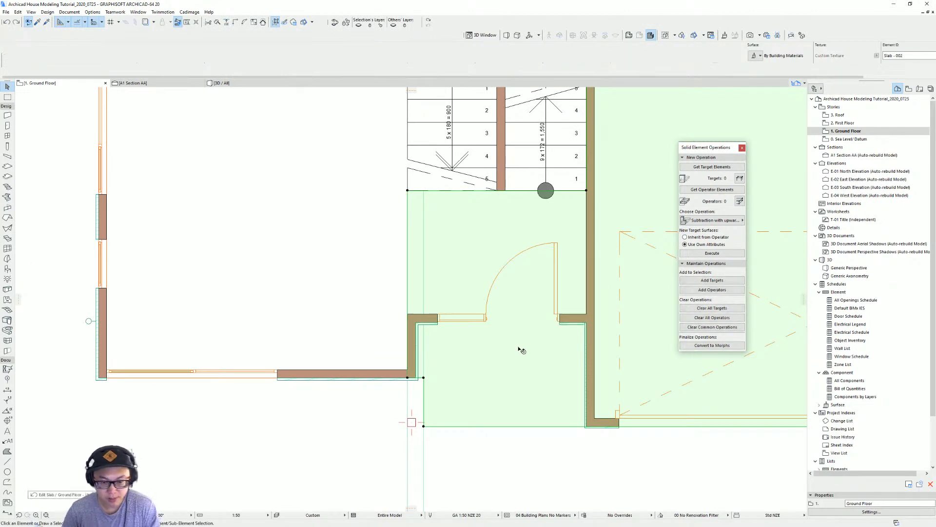
pyautogui.press('Escape')
# Step: In the 3D view, pick up the settings of the upper slab in front of the garage for the Slab tool
pyautogui.press('F3')
pyautogui.scroll(-3, 501, 338)
pyautogui.keyDown('shift'); pyautogui.moveTo(500, 338); pyautogui.dragTo(616, 306, button='middle'); pyautogui.keyUp('shift')
pyautogui.scroll(-3, 616, 307)
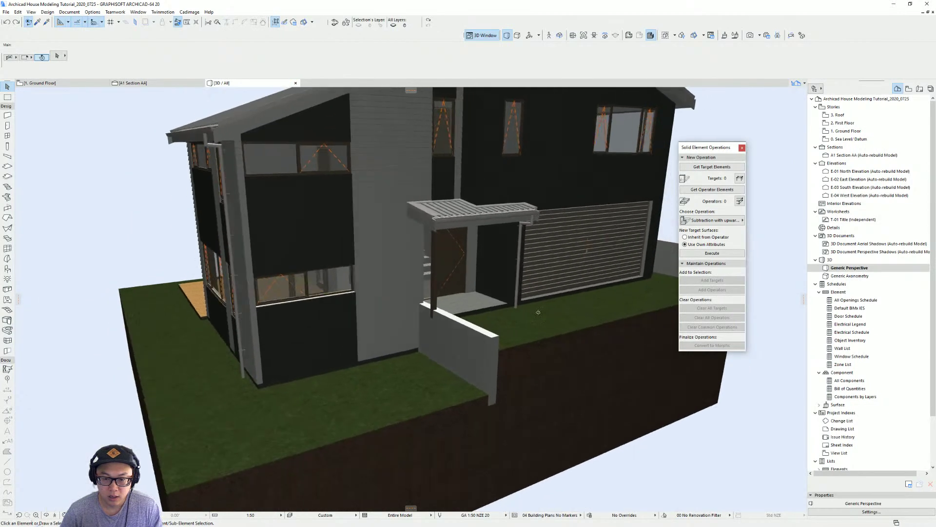
pyautogui.keyDown('shift'); pyautogui.moveTo(536, 312); pyautogui.dragTo(510, 328, button='middle'); pyautogui.keyUp('shift')
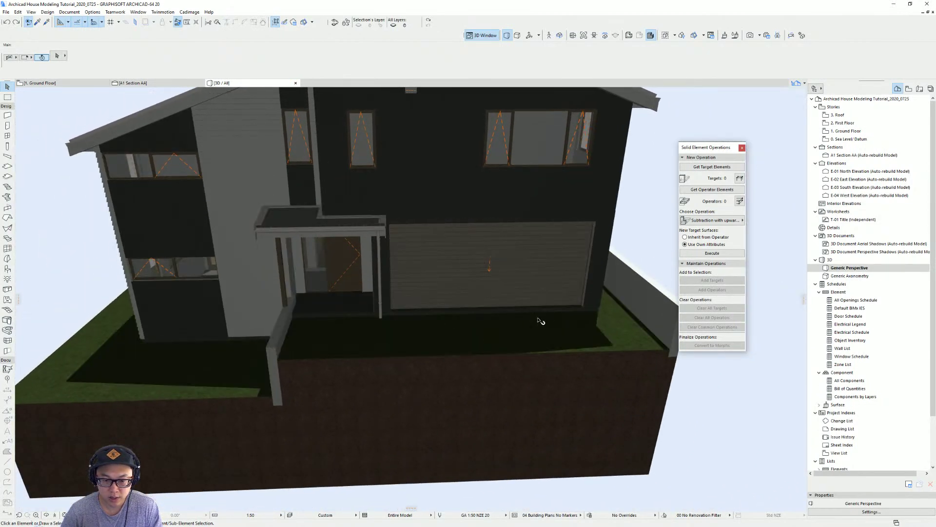
pyautogui.click(507, 338)
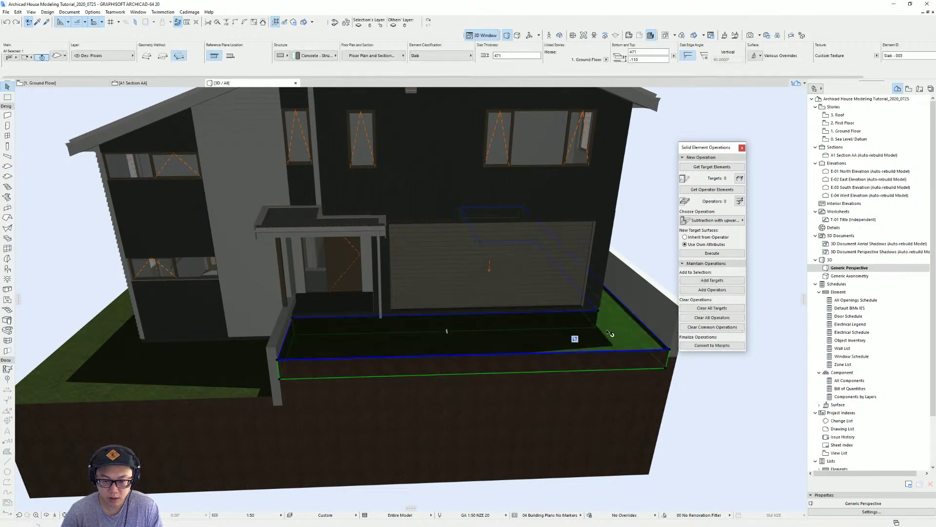
pyautogui.keyDown('shift'); pyautogui.moveTo(534, 328); pyautogui.dragTo(569, 334, button='middle'); pyautogui.keyUp('shift')
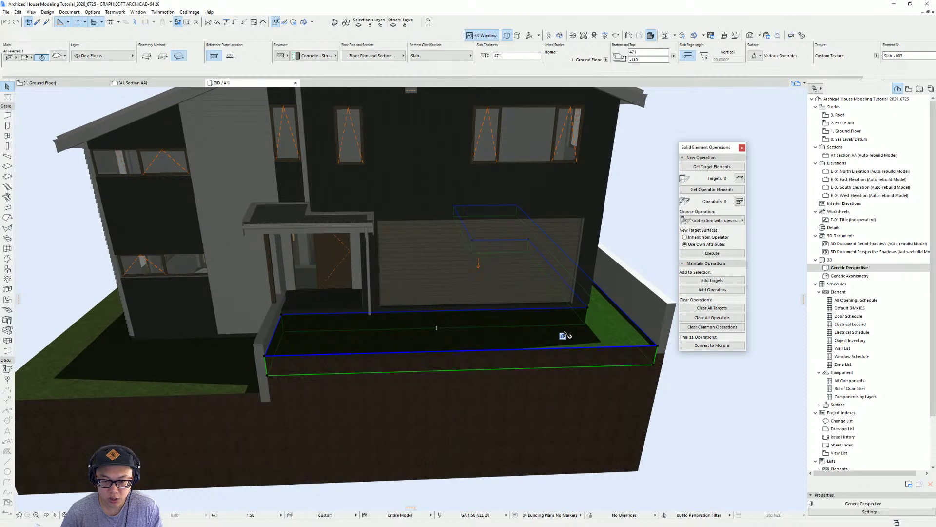
pyautogui.keyDown('alt'); pyautogui.click(604, 331); pyautogui.keyUp('alt')
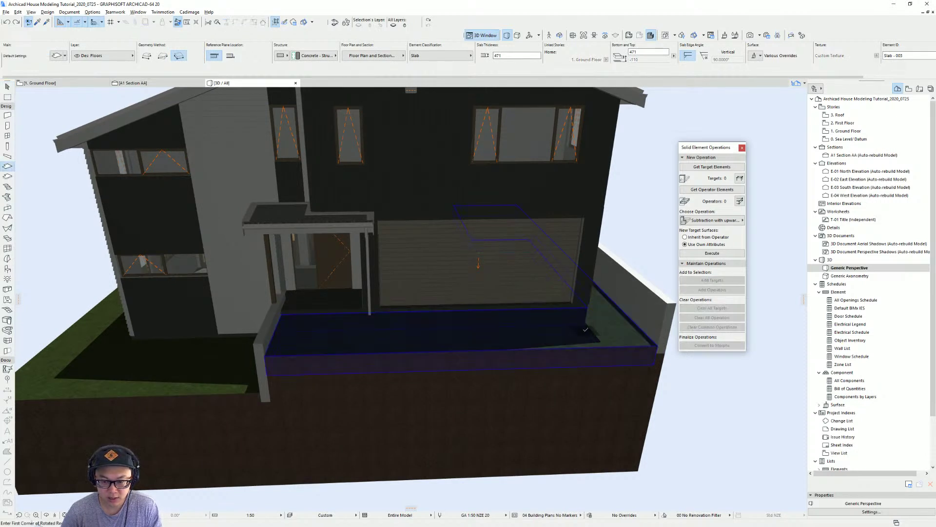
pyautogui.press('Escape')
# Step: On the ground floor plan, draw a rectangular slab the width of the garage door, from the garage wall to the front site edge
pyautogui.press('F2')
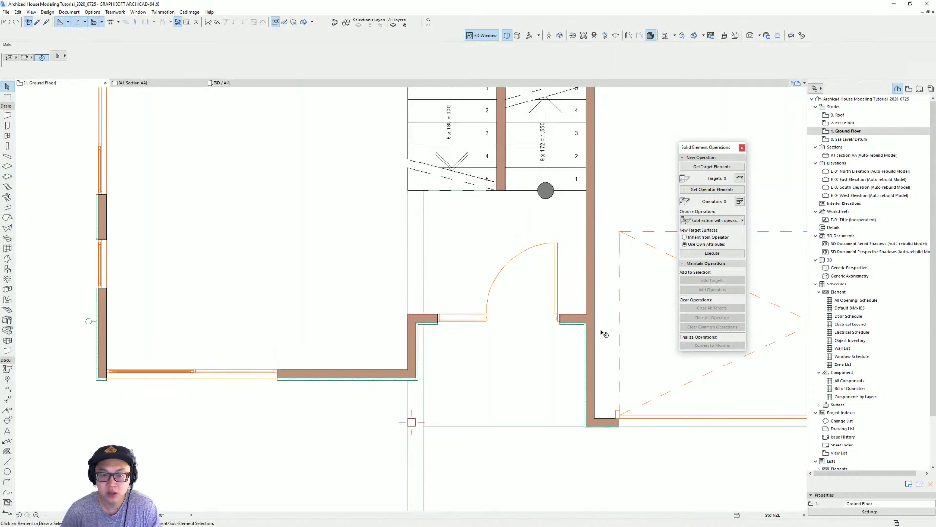
pyautogui.scroll(-5, 422, 272)
pyautogui.scroll(2, 502, 330)
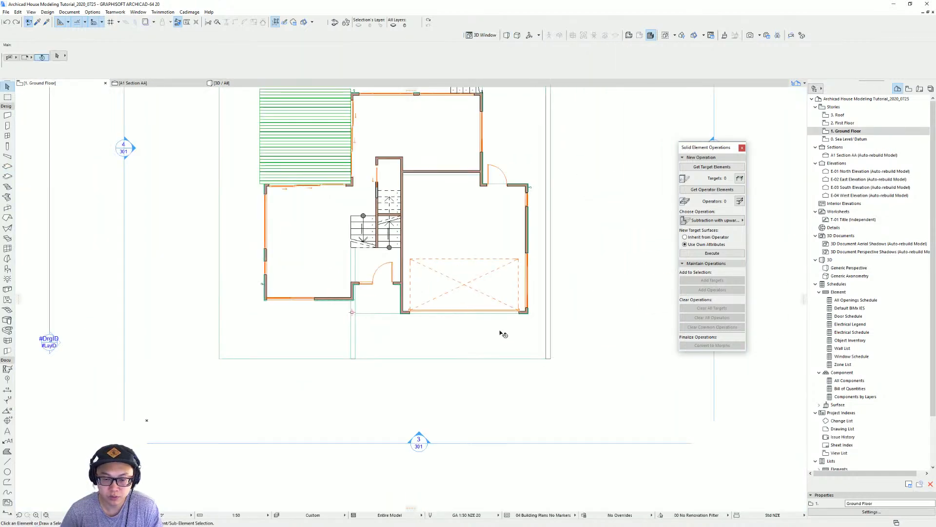
pyautogui.click(523, 332)
pyautogui.scroll(3, 522, 333)
pyautogui.click(567, 291)
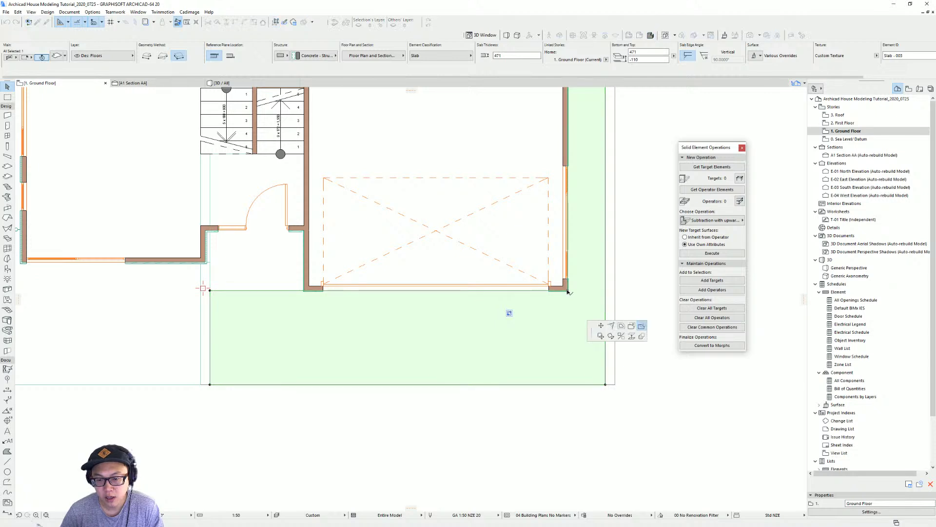
pyautogui.click(640, 331)
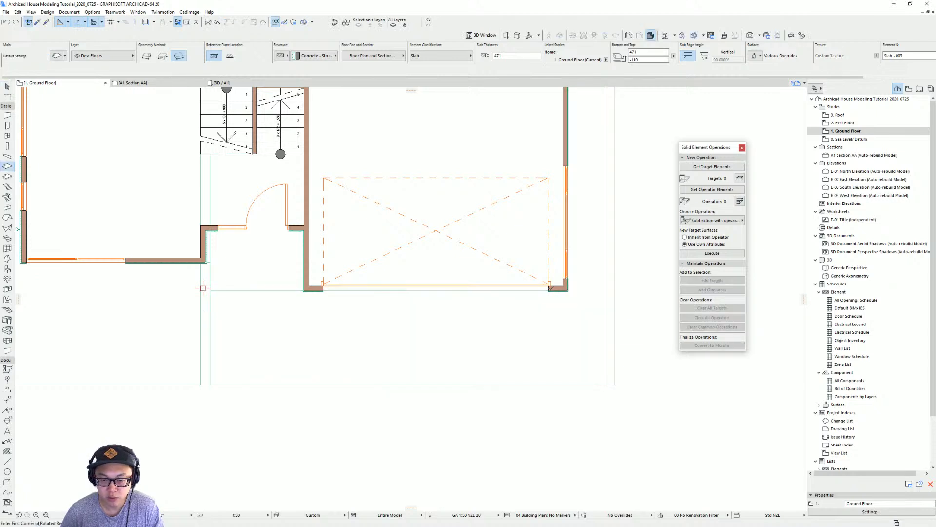
pyautogui.click(547, 291)
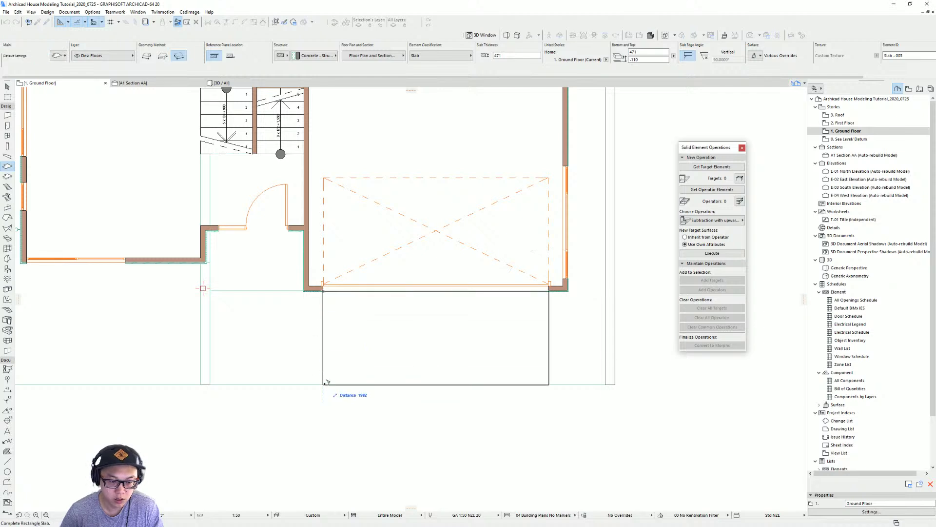
pyautogui.click(325, 384)
pyautogui.press('Escape')
# Step: Subtract the new garage door slab from the larger grass slab in front of the garage, using subtraction with upwards extrusion
pyautogui.click(542, 350)
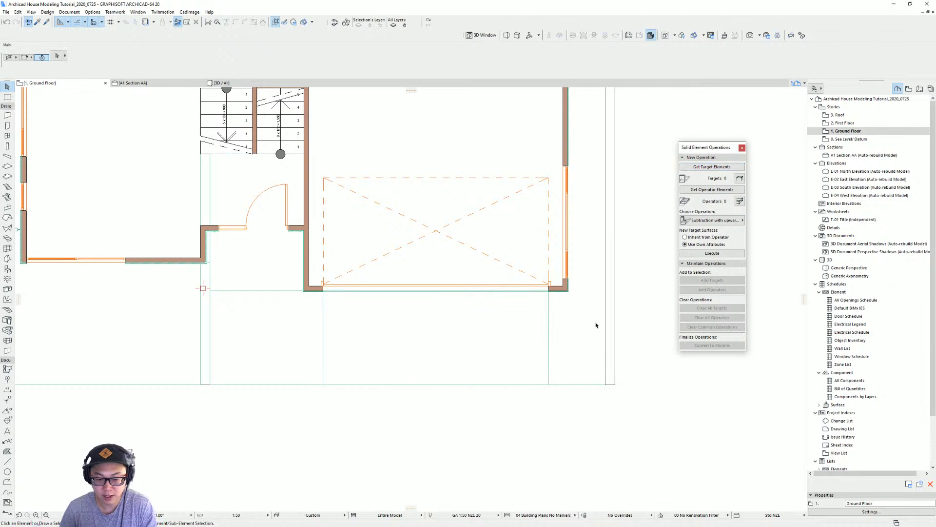
pyautogui.click(545, 361)
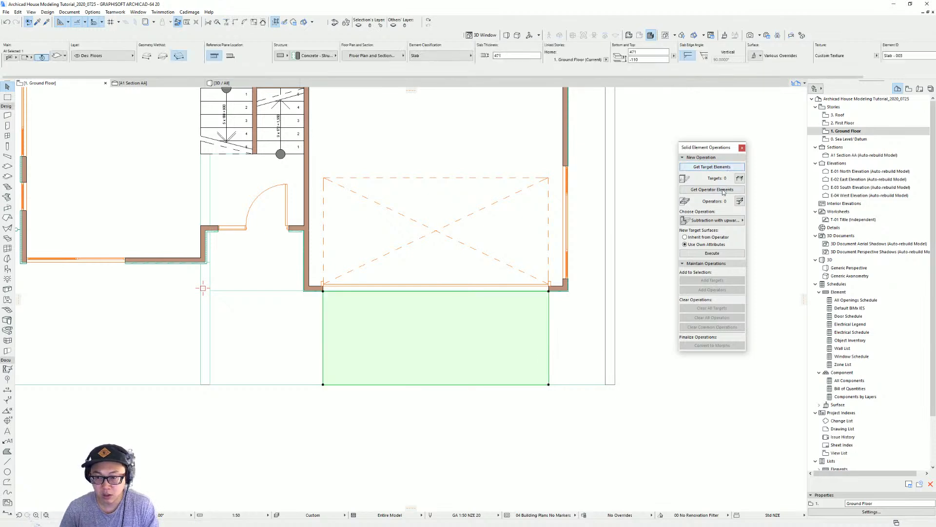
pyautogui.press('Escape')
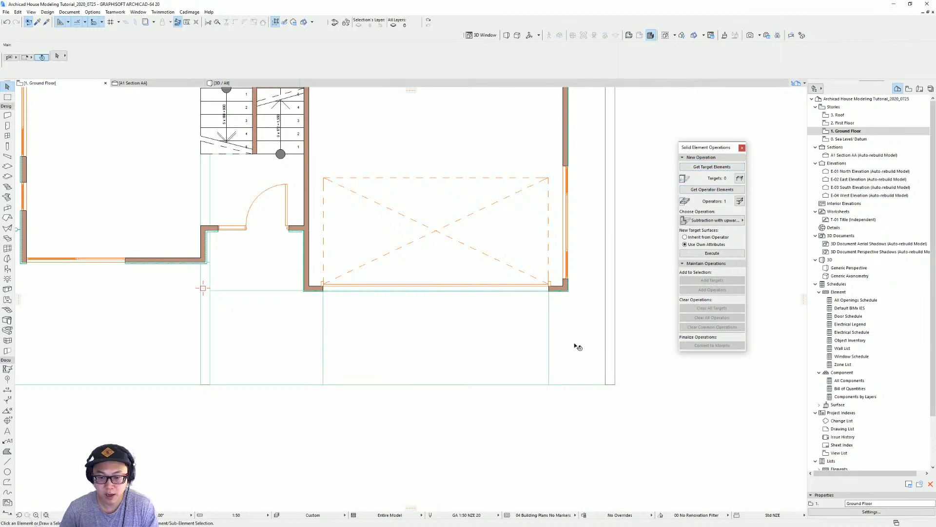
pyautogui.click(735, 168)
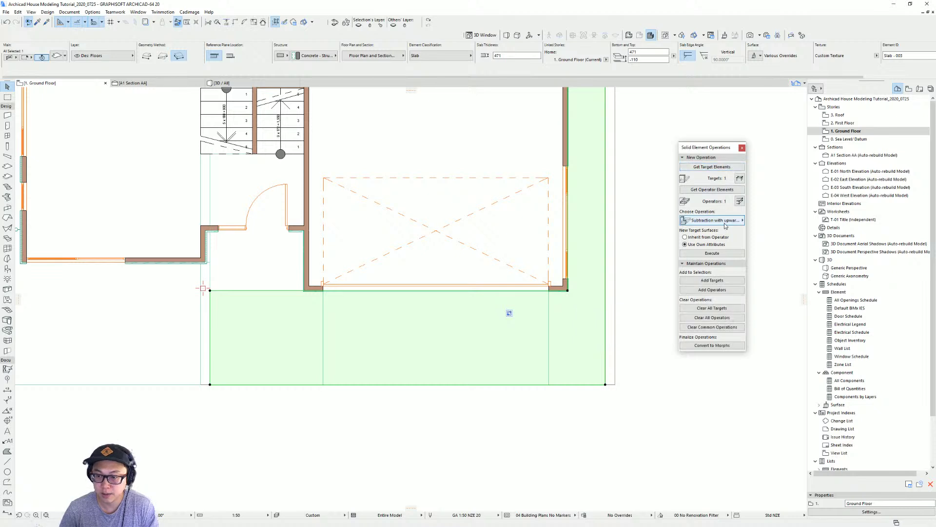
pyautogui.click(725, 254)
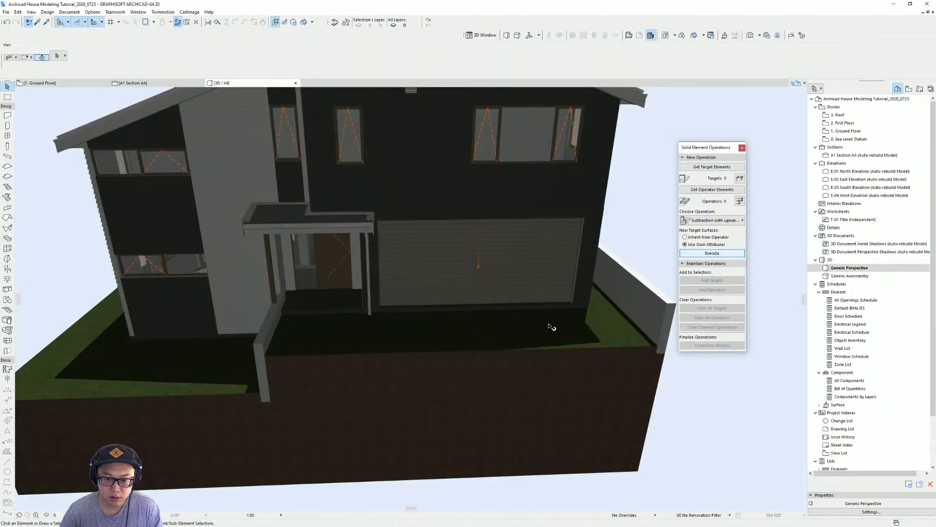
# Step: In the 3D view, override the top surface of the slab in front of the garage door with a concrete finish
pyautogui.keyDown('shift'); pyautogui.moveTo(579, 319); pyautogui.dragTo(540, 351, button='middle'); pyautogui.keyUp('shift')
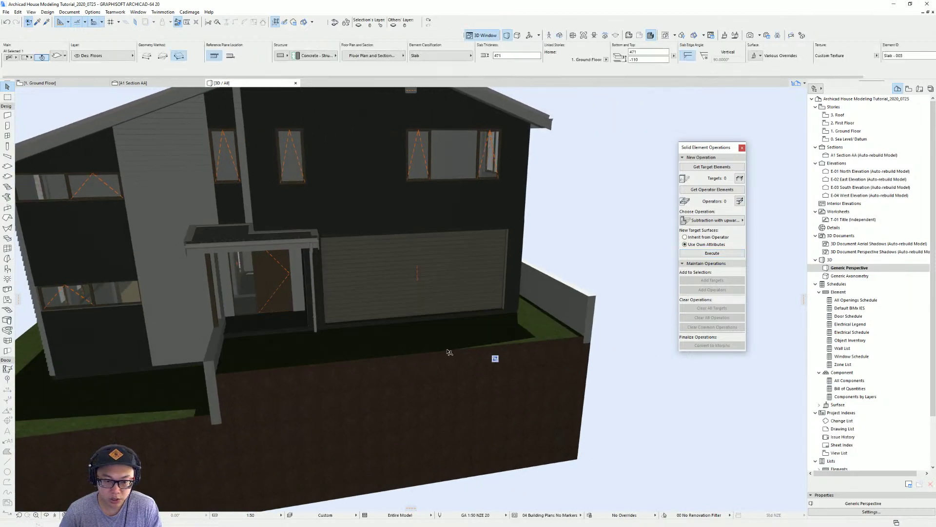
pyautogui.click(408, 372)
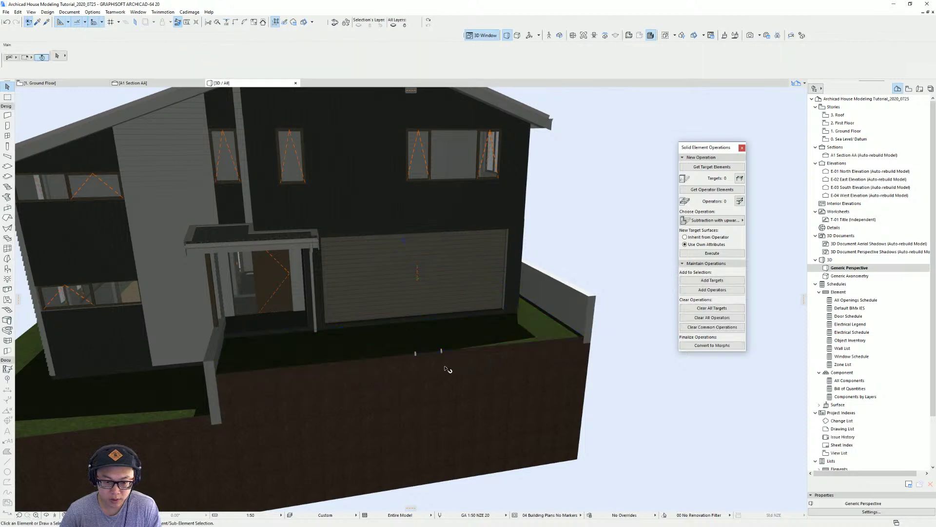
pyautogui.click(500, 337)
pyautogui.hotkey('ctrl', 't')
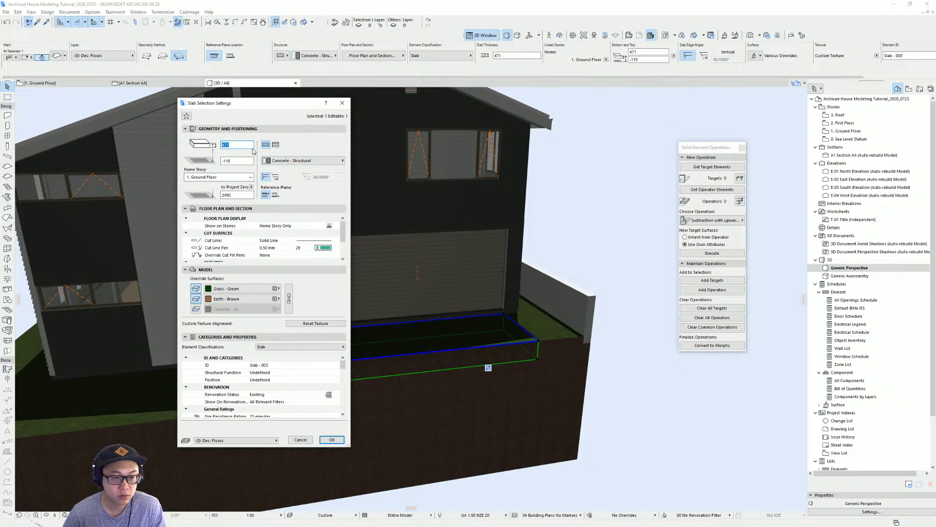
pyautogui.click(239, 288)
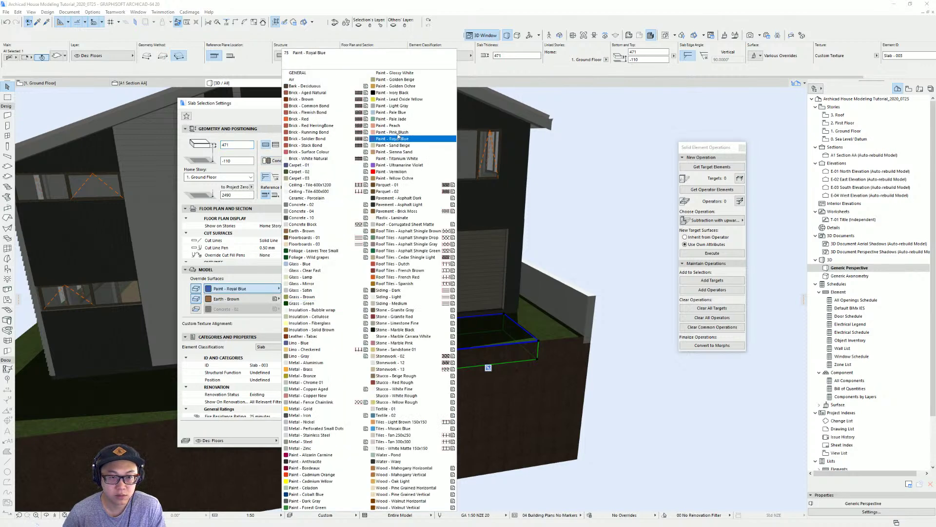
pyautogui.click(327, 211)
pyautogui.press('Return')
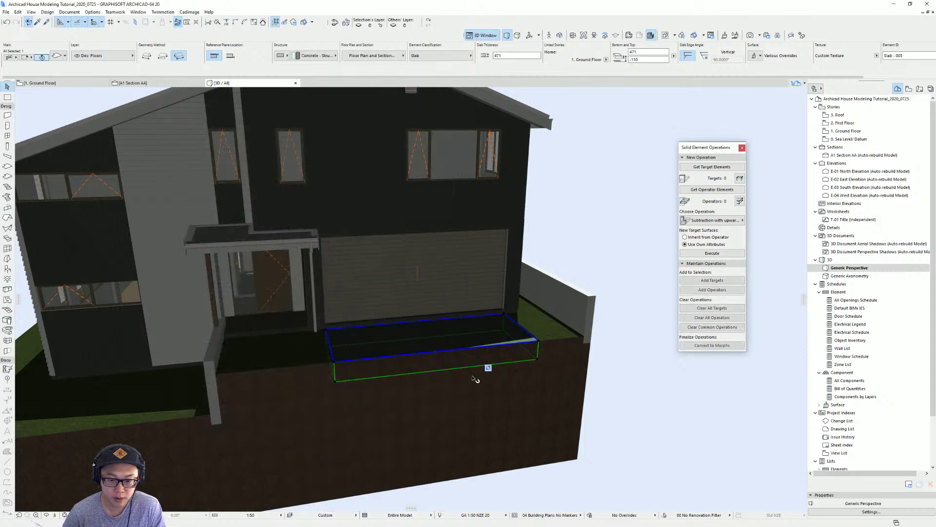
# Step: Transfer the settings of the house's 250 mm ground floor slab to the slab in front of the garage door
pyautogui.scroll(3, 475, 335)
pyautogui.moveTo(474, 337); pyautogui.dragTo(527, 368, button='middle')
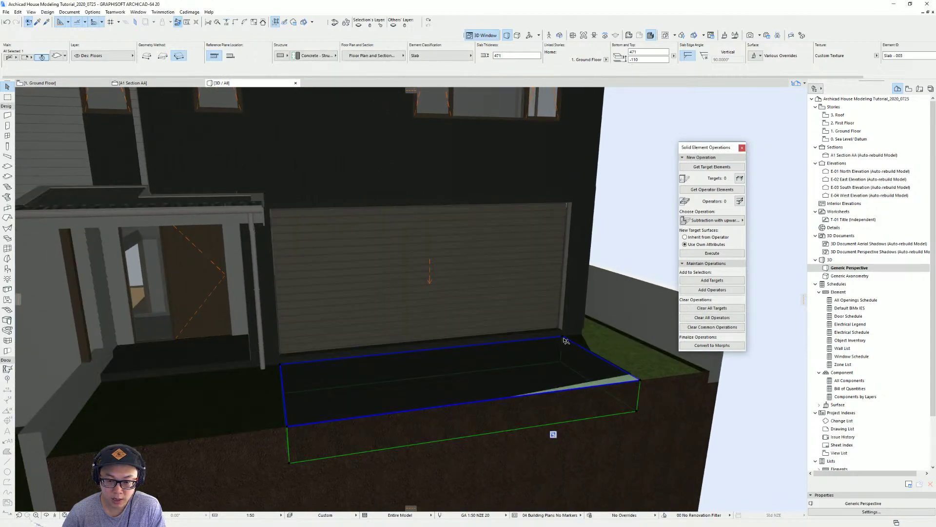
pyautogui.click(564, 339)
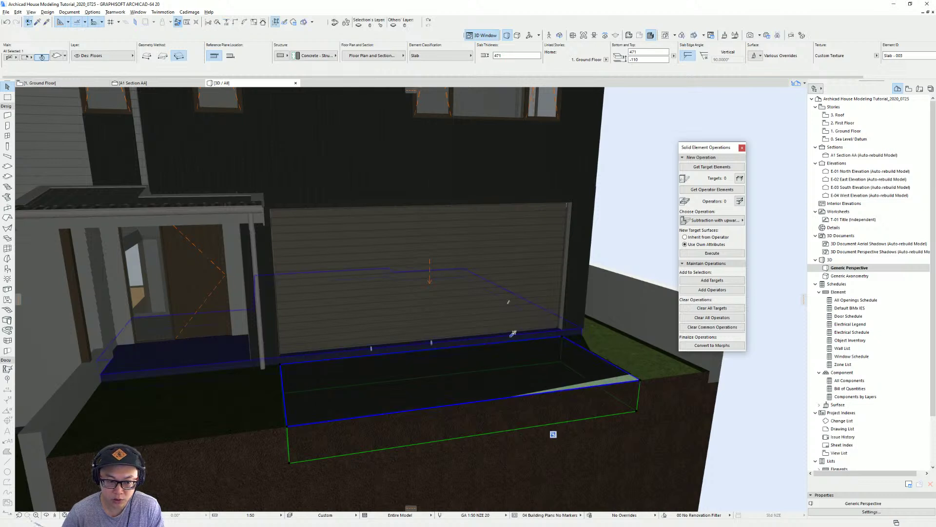
pyautogui.keyDown('ctrl'); pyautogui.keyDown('alt'); pyautogui.click(569, 353); pyautogui.keyUp('alt'); pyautogui.keyUp('ctrl')
pyautogui.keyDown('shift'); pyautogui.moveTo(608, 420); pyautogui.dragTo(568, 388, button='middle'); pyautogui.keyUp('shift')
pyautogui.scroll(10, 568, 389)
pyautogui.press('Escape')
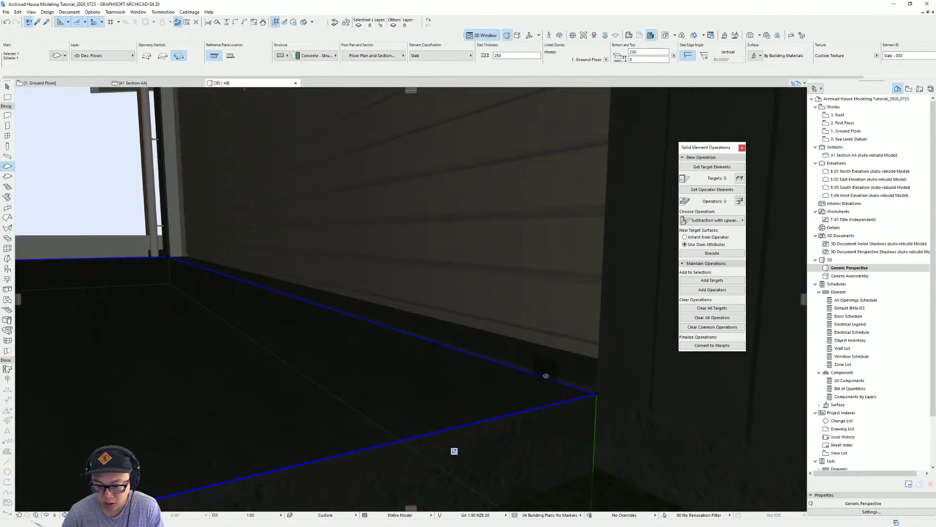
pyautogui.keyDown('shift'); pyautogui.click(558, 384); pyautogui.keyUp('shift')
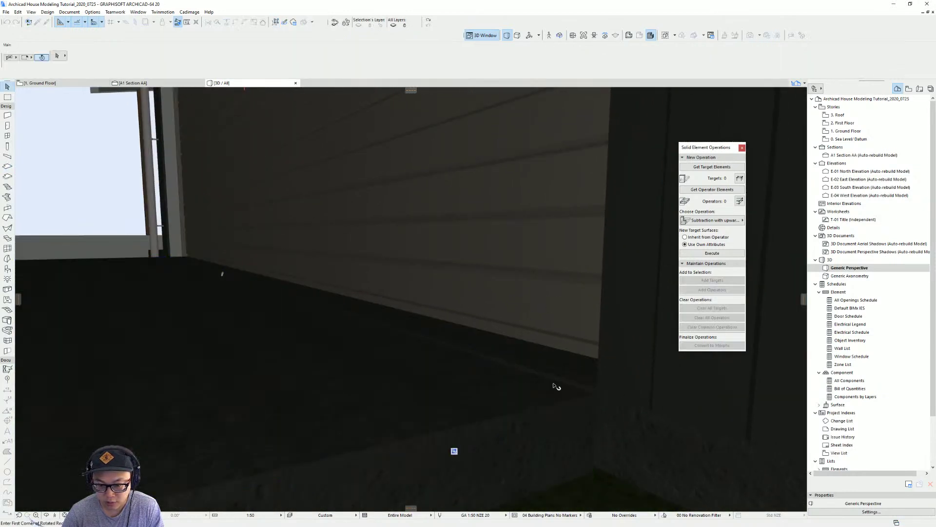
pyautogui.click(558, 383)
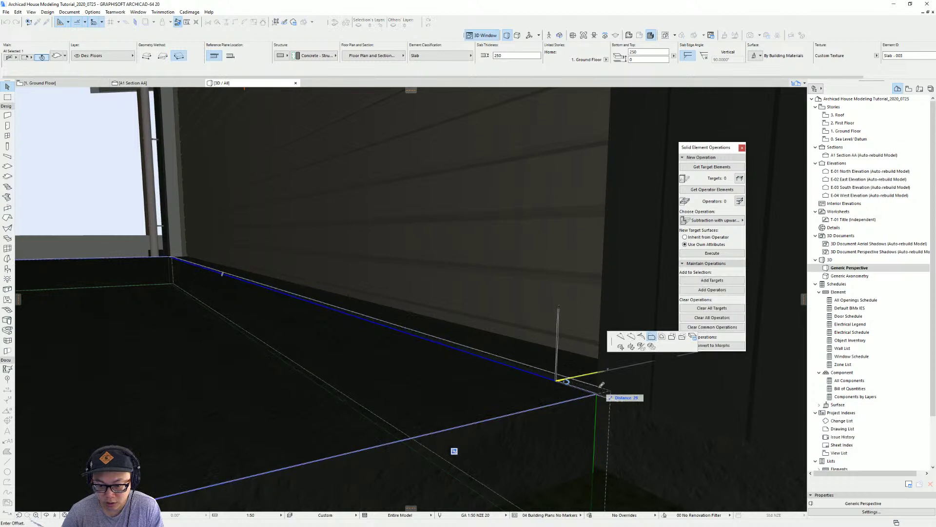
pyautogui.press('Escape')
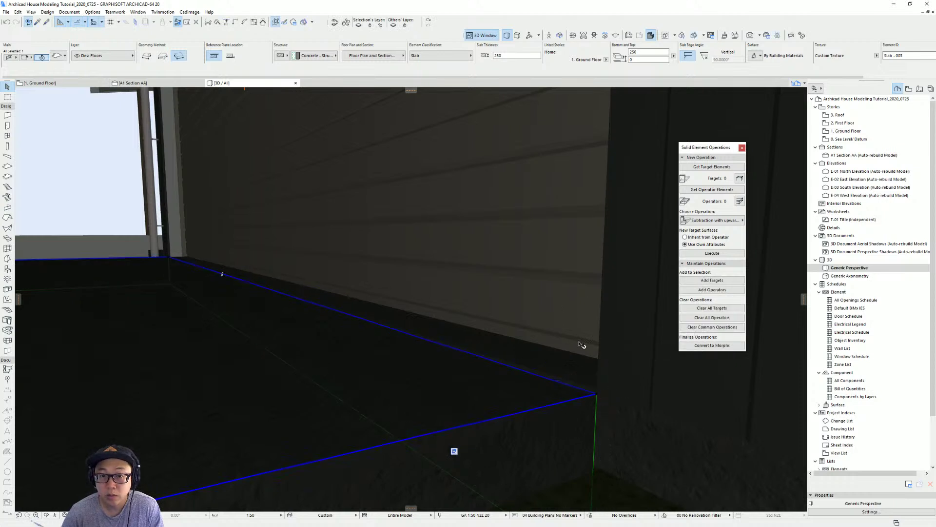
pyautogui.click(545, 378)
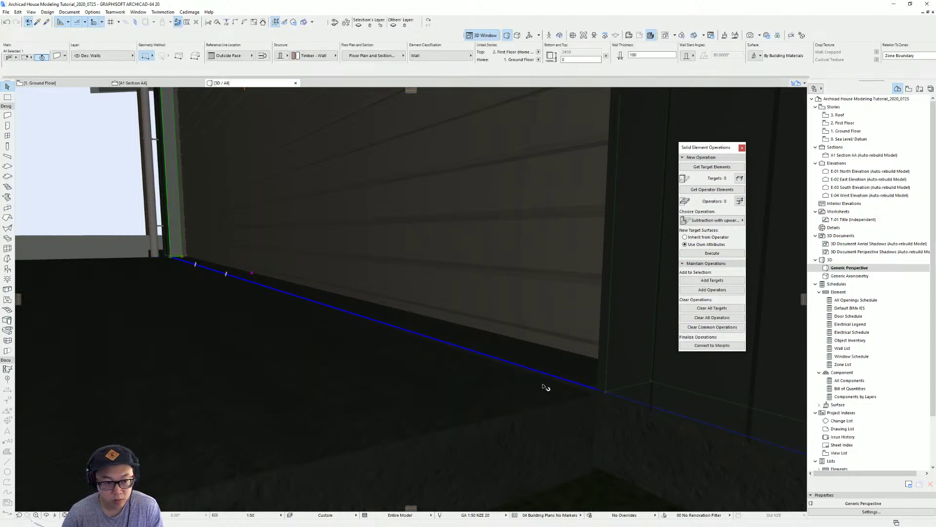
# Step: On the ground floor plan, offset the garage-side edge of the front slab towards the outer face of the garage wall
pyautogui.press('F2')
pyautogui.click(539, 323)
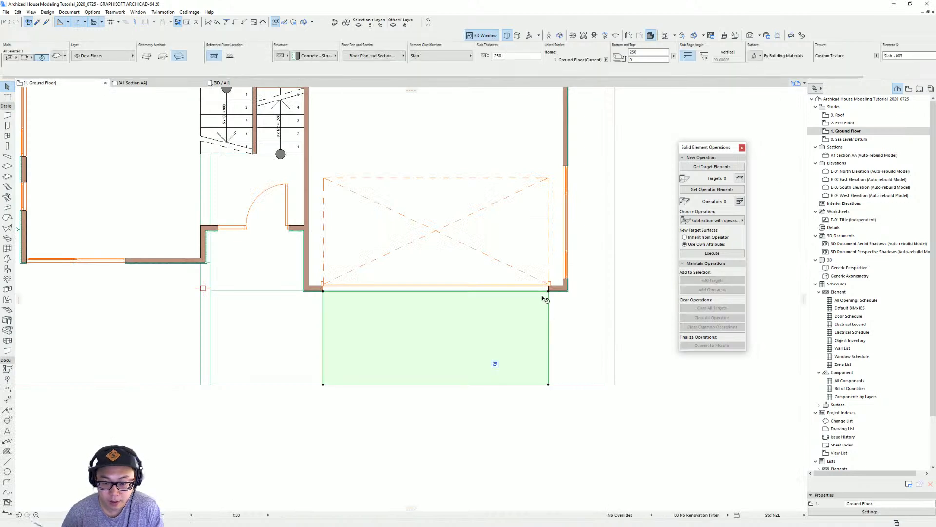
pyautogui.scroll(5, 549, 293)
pyautogui.click(565, 285)
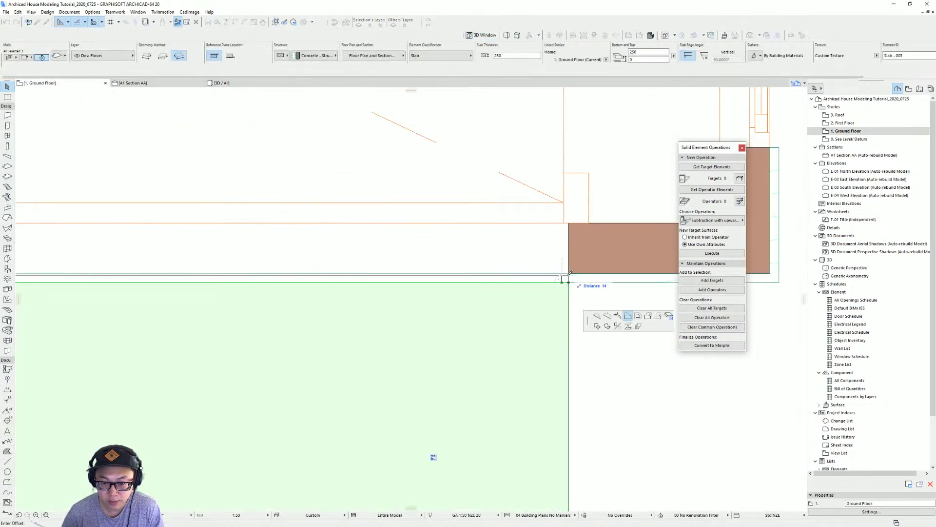
# Step: In the 3D view, set the thickness of the concrete slab in front of the garage to 110 mm by stretching its height
pyautogui.press('F3')
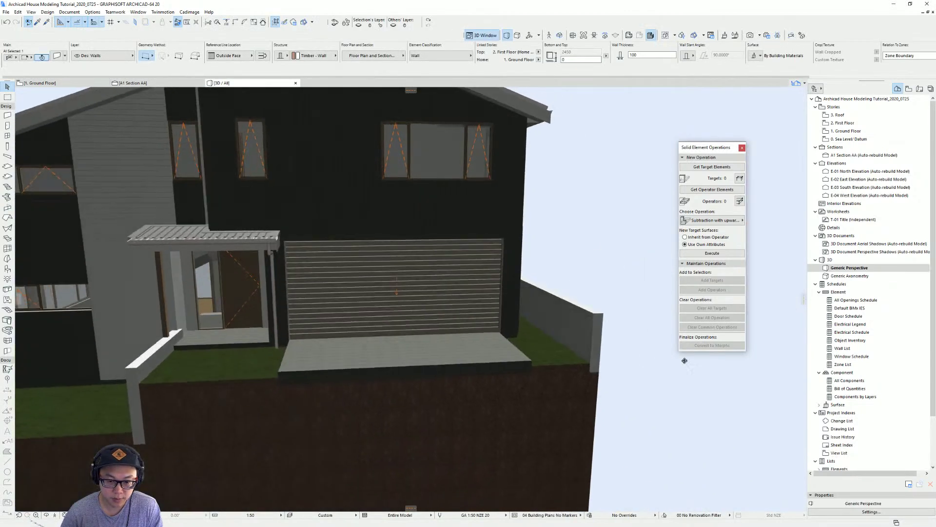
pyautogui.keyDown('shift'); pyautogui.moveTo(685, 360); pyautogui.dragTo(445, 376, button='middle'); pyautogui.keyUp('shift')
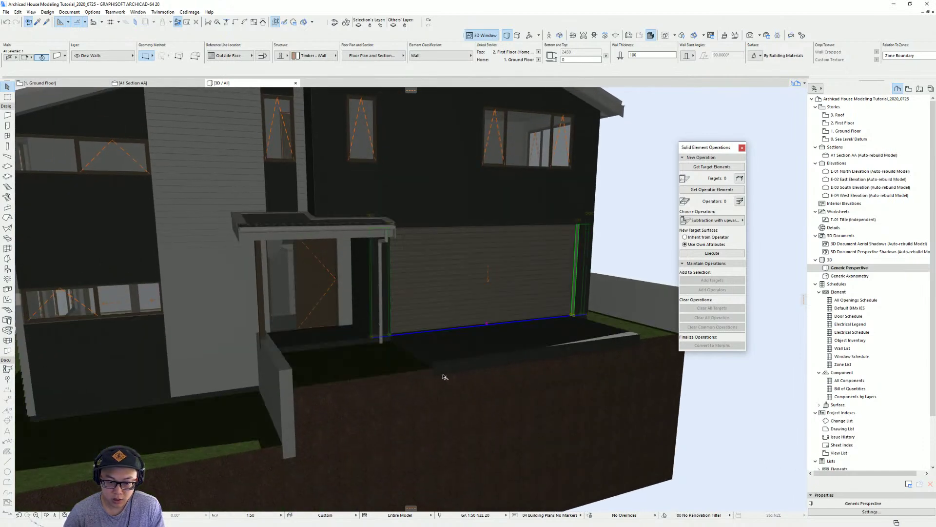
pyautogui.click(441, 374)
pyautogui.press('Escape')
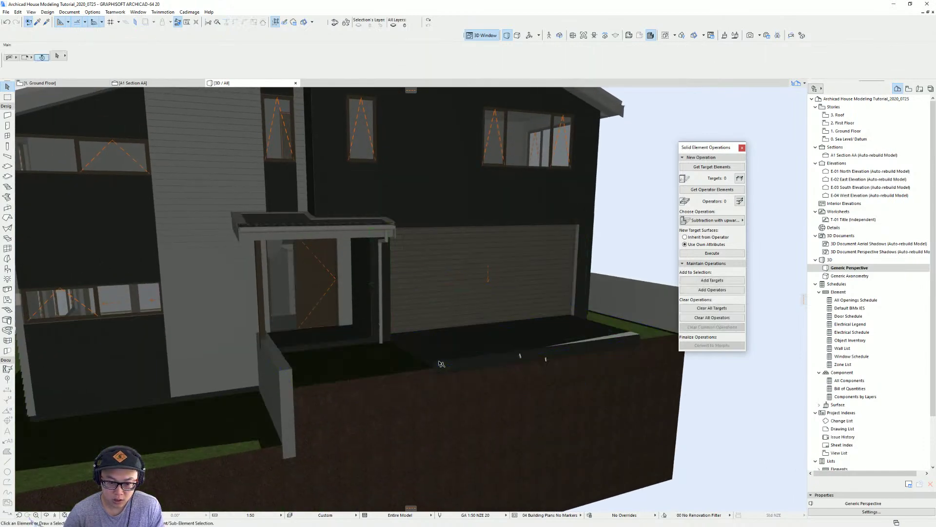
pyautogui.click(442, 363)
pyautogui.moveTo(595, 365); pyautogui.dragTo(535, 377, button='middle')
pyautogui.scroll(1, 535, 376)
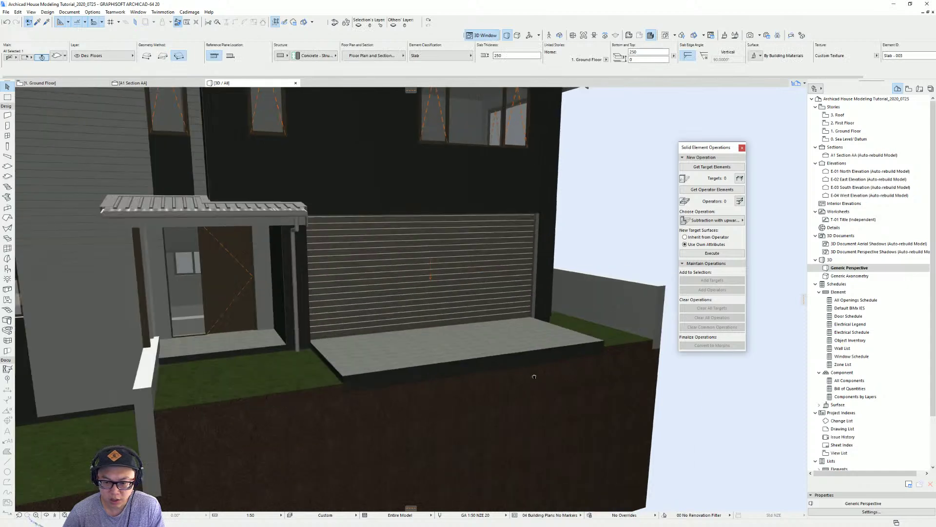
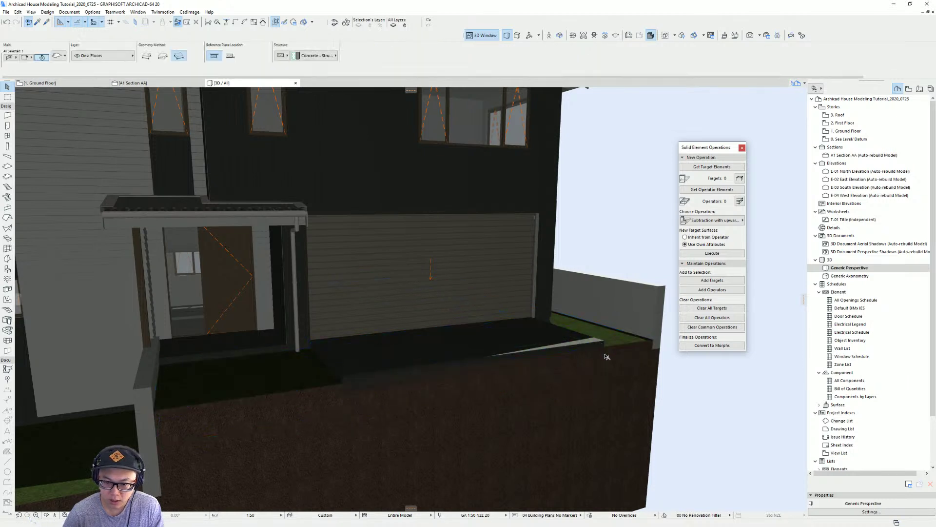
pyautogui.click(605, 356)
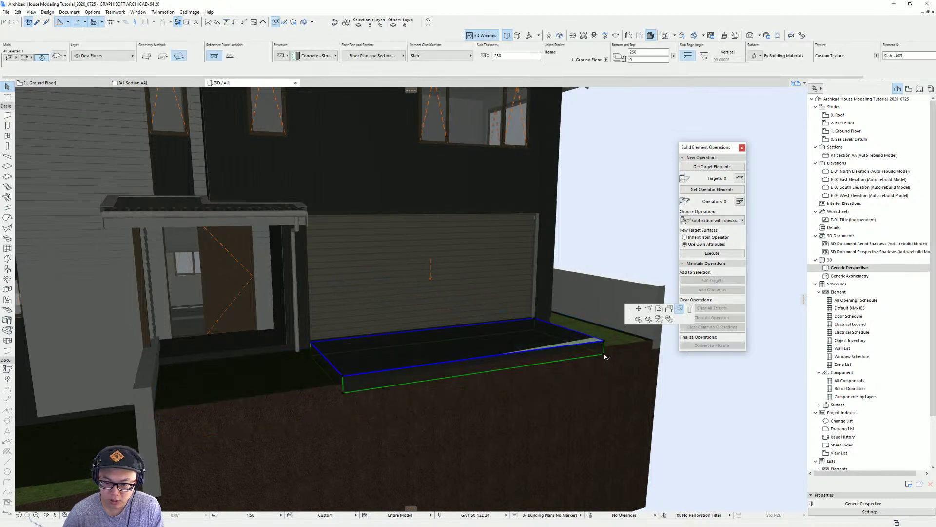
pyautogui.click(688, 311)
pyautogui.write('110')
pyautogui.press('Return')
# Step: Draw a 200 mm thick wall along the front site edge, from the end of the front entrance wall to the site's corner
pyautogui.scroll(-3, 527, 368)
pyautogui.keyDown('shift'); pyautogui.moveTo(527, 367); pyautogui.dragTo(519, 385, button='middle'); pyautogui.keyUp('shift')
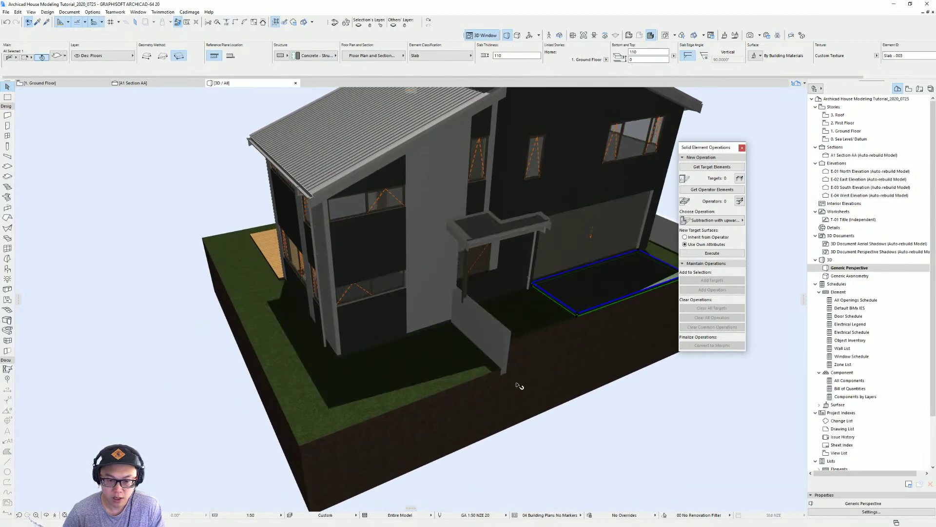
pyautogui.press('Escape')
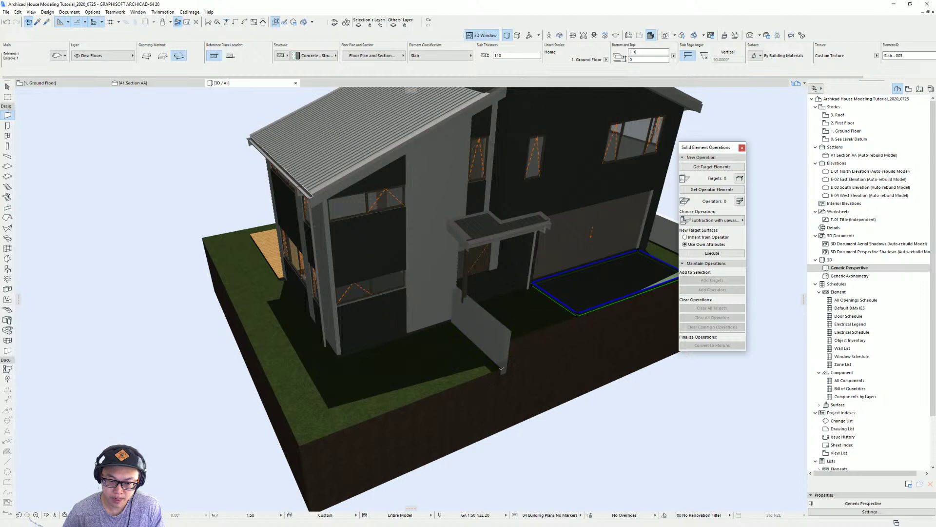
pyautogui.press('w')
pyautogui.click(501, 367)
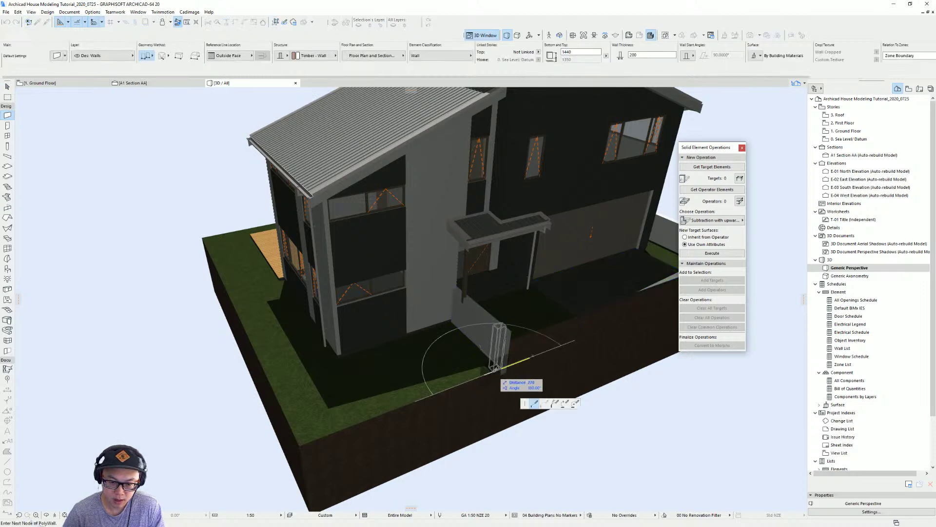
pyautogui.doubleClick(302, 442)
pyautogui.moveTo(537, 366)
pyautogui.keyDown('shift'); pyautogui.mouseDown(button='middle')
pyautogui.moveTo(509, 312)
pyautogui.moveTo(483, 349)
pyautogui.moveTo(405, 394)
pyautogui.moveTo(360, 364)
pyautogui.moveTo(377, 340)
pyautogui.moveTo(437, 335)
pyautogui.moveTo(502, 394)
pyautogui.moveTo(560, 321)
pyautogui.moveTo(608, 327)
pyautogui.moveTo(623, 304)
pyautogui.mouseUp(button='middle'); pyautogui.keyUp('shift')
pyautogui.keyDown('shift'); pyautogui.click(424, 383); pyautogui.keyUp('shift')
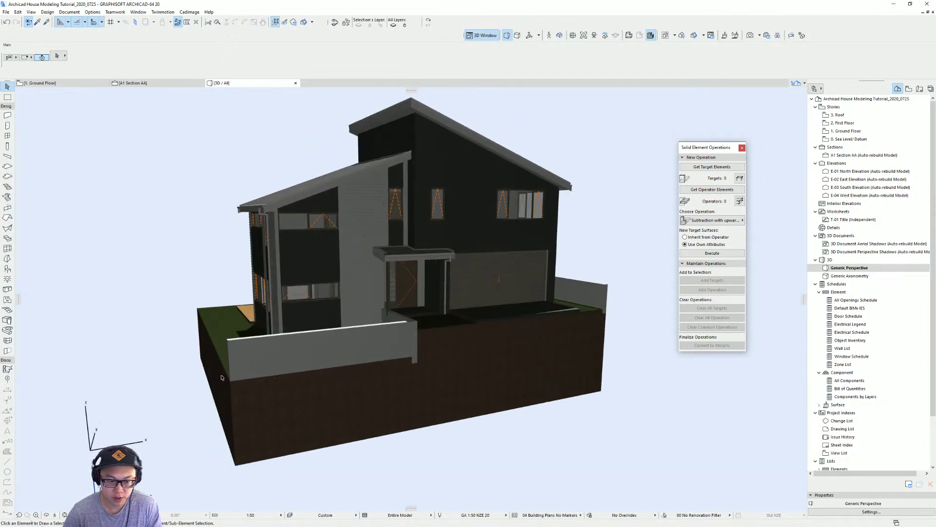
pyautogui.keyDown('shift'); pyautogui.moveTo(464, 330); pyautogui.dragTo(334, 406, button='middle'); pyautogui.keyUp('shift')
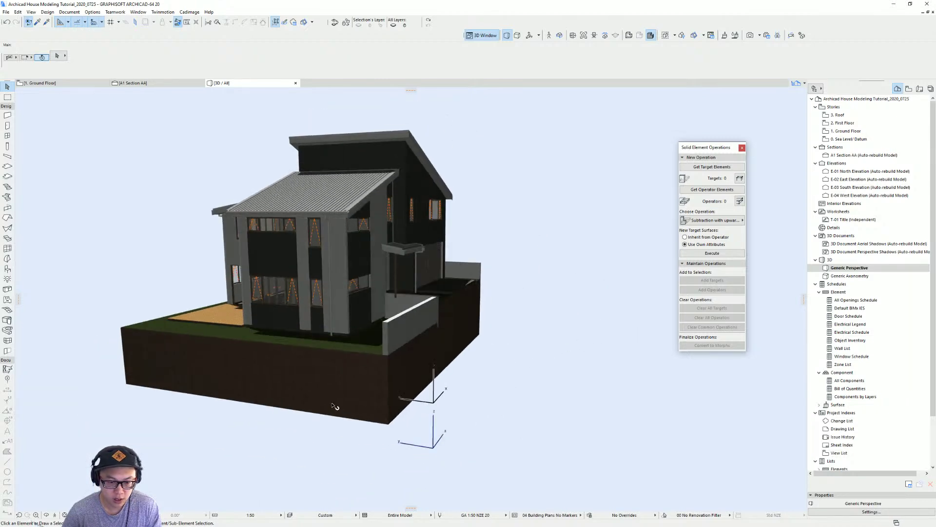
# Step: Try offsetting the front edge of the garden slab 1000 mm inward from the front site boundary
pyautogui.click(334, 403)
pyautogui.click(536, 338)
pyautogui.keyDown('shift'); pyautogui.moveTo(537, 338); pyautogui.dragTo(303, 470, button='middle'); pyautogui.keyUp('shift')
pyautogui.click(443, 294)
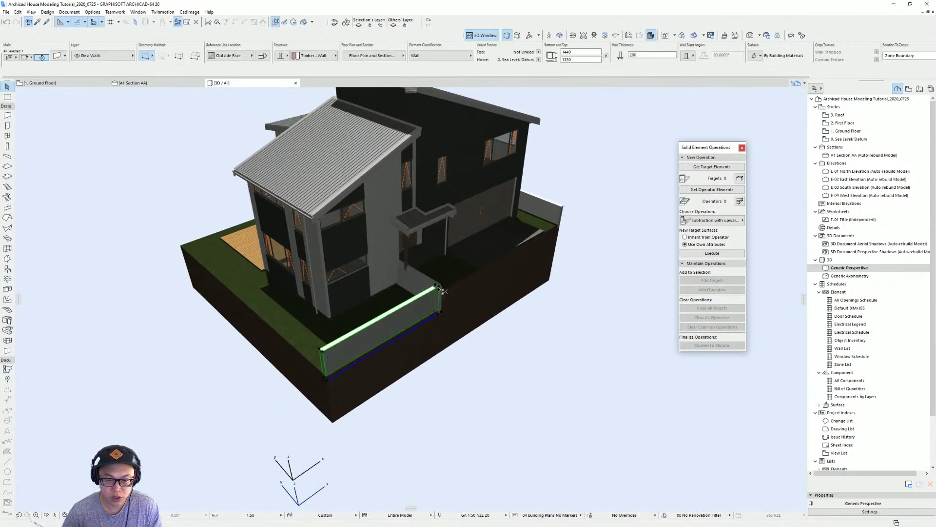
pyautogui.click(438, 287)
pyautogui.press('Escape')
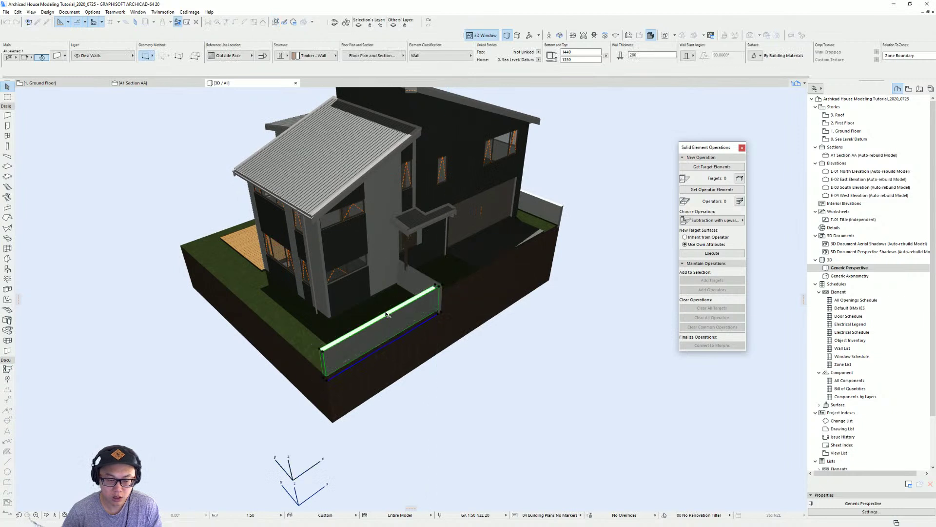
pyautogui.click(404, 327)
pyautogui.click(409, 332)
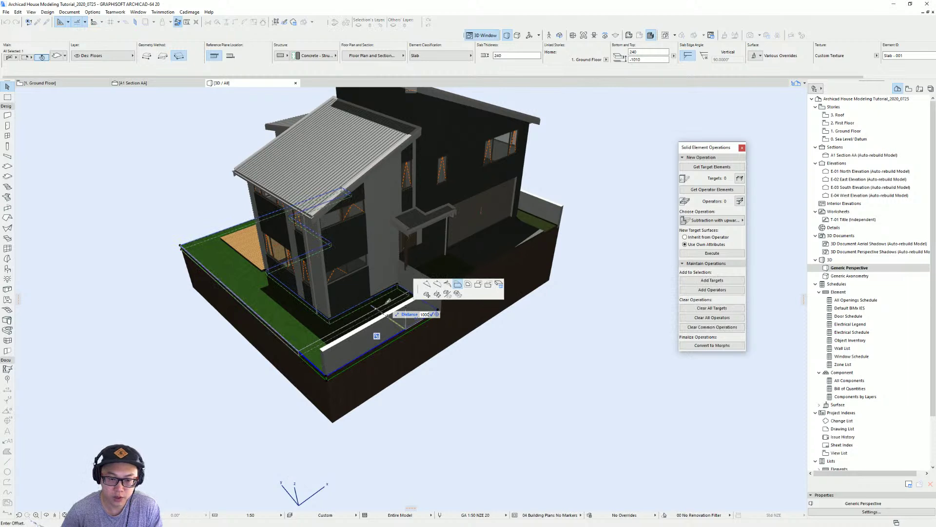
pyautogui.write('1000')
pyautogui.press('Return')
# Step: Try moving the front boundary wall inward from the site corner to the garden slab's offset edge
pyautogui.keyDown('shift'); pyautogui.moveTo(389, 300); pyautogui.dragTo(427, 307, button='middle'); pyautogui.keyUp('shift')
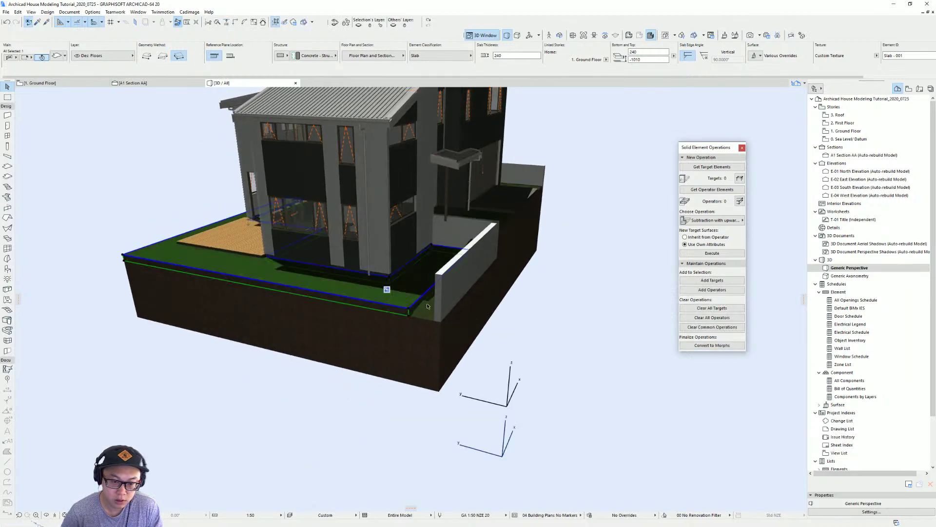
pyautogui.click(439, 335)
pyautogui.scroll(3, 488, 330)
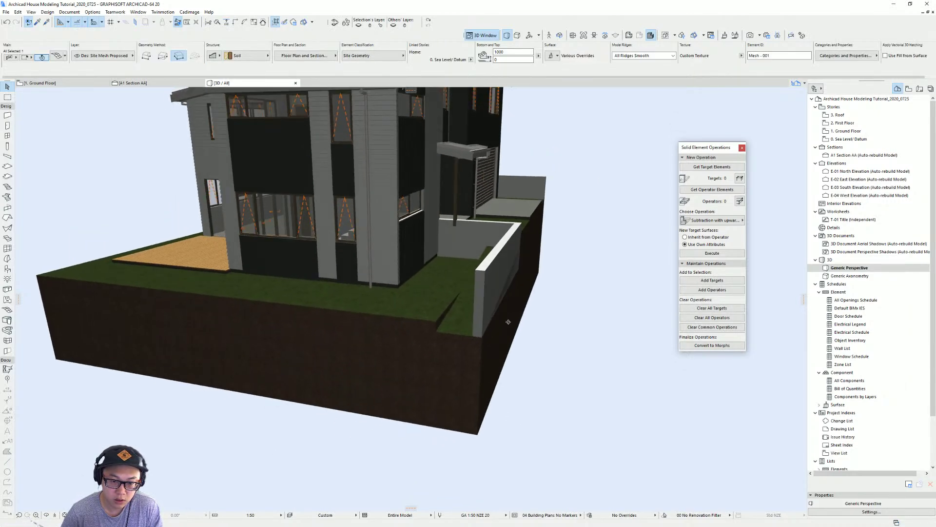
pyautogui.keyDown('shift'); pyautogui.moveTo(508, 322); pyautogui.dragTo(491, 334, button='middle'); pyautogui.keyUp('shift')
pyautogui.click(483, 324)
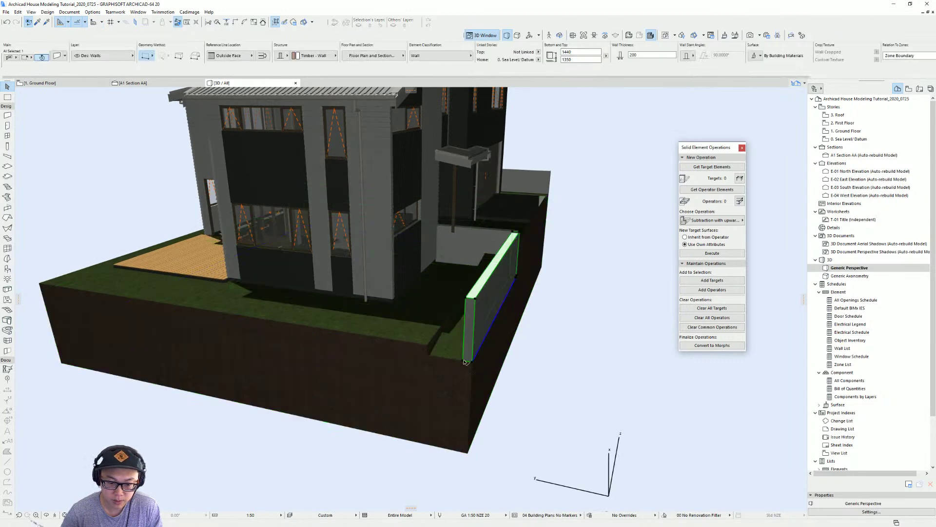
pyautogui.click(465, 362)
pyautogui.press('Return')
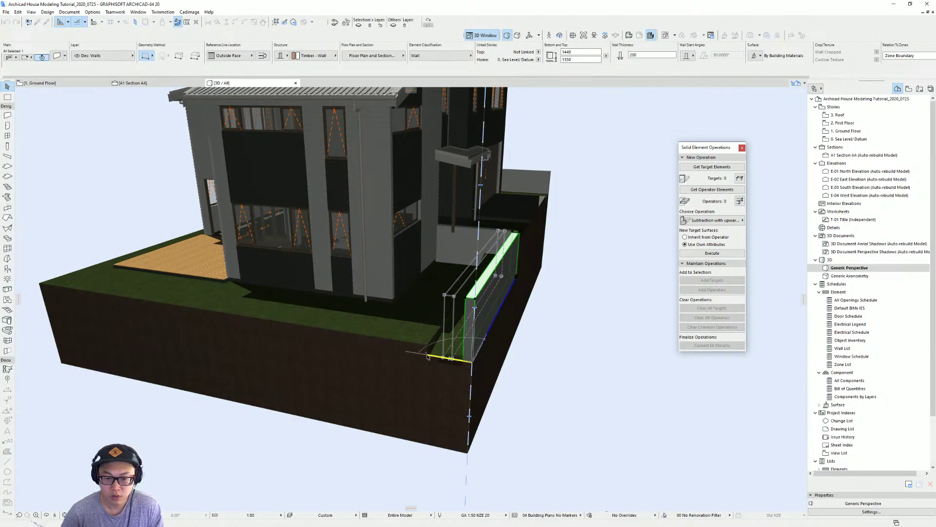
# Step: Examine the set-back front wall and the terrain strip in front of it from several angles
pyautogui.scroll(5, 476, 328)
pyautogui.keyDown('shift'); pyautogui.moveTo(335, 323); pyautogui.dragTo(552, 241, button='middle'); pyautogui.keyUp('shift')
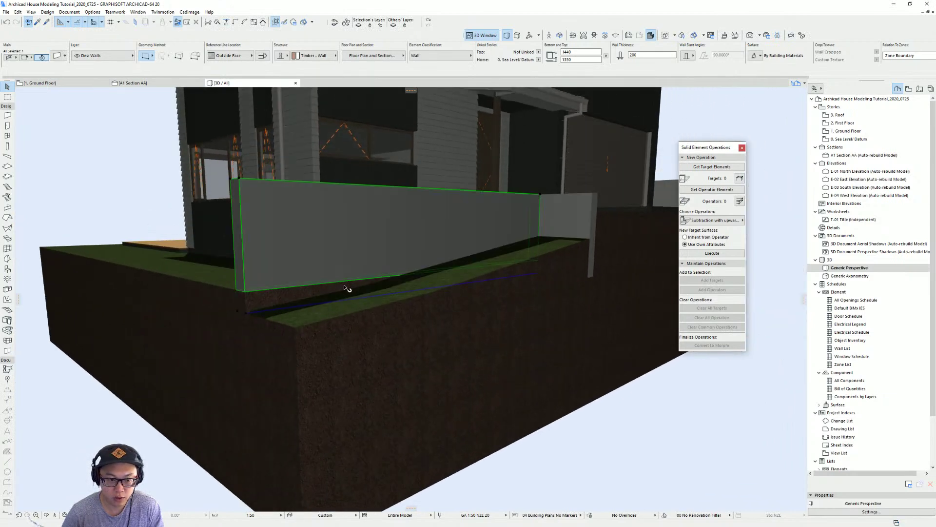
pyautogui.keyDown('shift'); pyautogui.moveTo(348, 289); pyautogui.dragTo(332, 322, button='middle'); pyautogui.keyUp('shift')
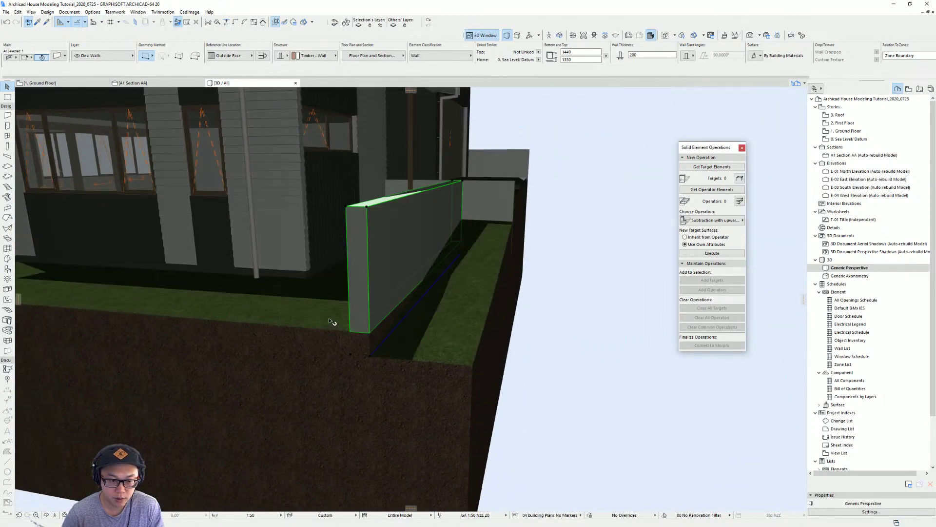
pyautogui.keyDown('shift'); pyautogui.moveTo(458, 318); pyautogui.dragTo(356, 300, button='middle'); pyautogui.keyUp('shift')
pyautogui.press('Escape')
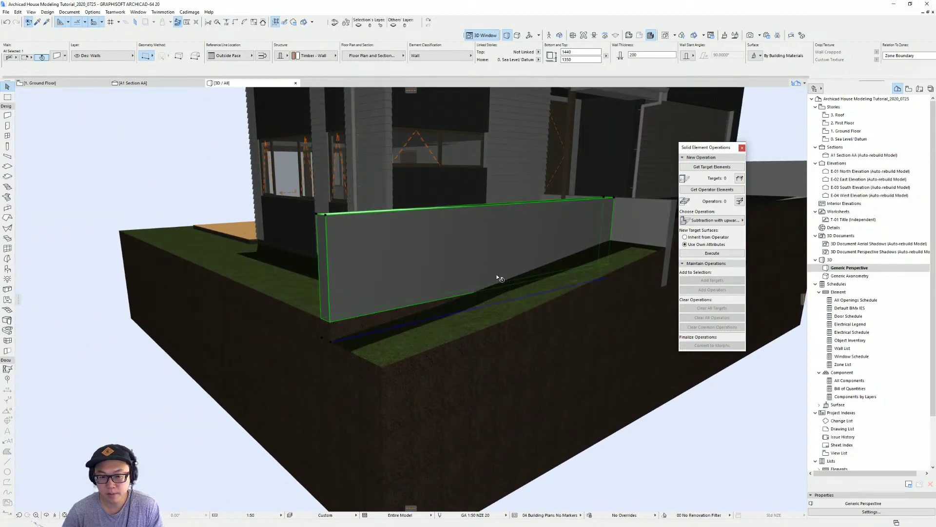
pyautogui.keyDown('shift'); pyautogui.moveTo(499, 278); pyautogui.dragTo(576, 290, button='middle'); pyautogui.keyUp('shift')
pyautogui.scroll(-3, 576, 290)
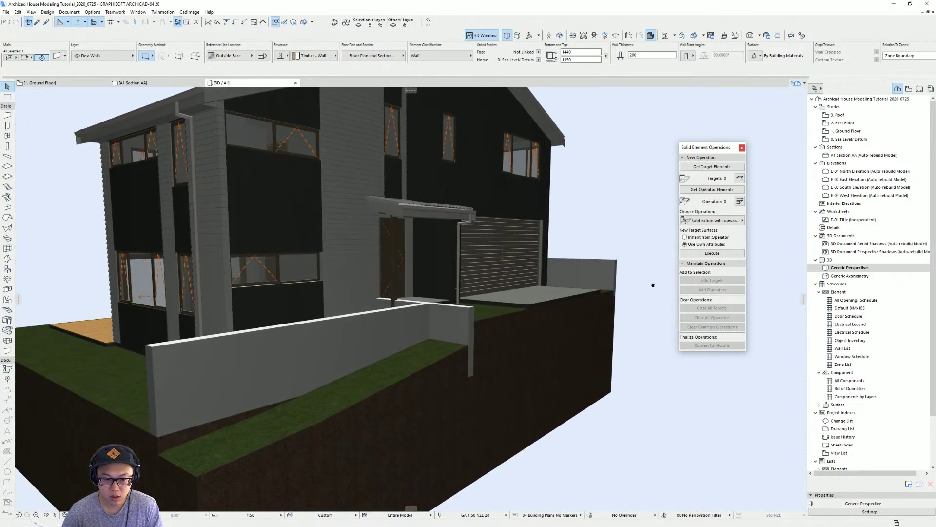
pyautogui.keyDown('shift'); pyautogui.moveTo(652, 286); pyautogui.dragTo(486, 319, button='middle'); pyautogui.keyUp('shift')
# Step: Undo the front wall move and the garden slab's edge offset, and clear the selection
pyautogui.hotkey('ctrl', 'z')
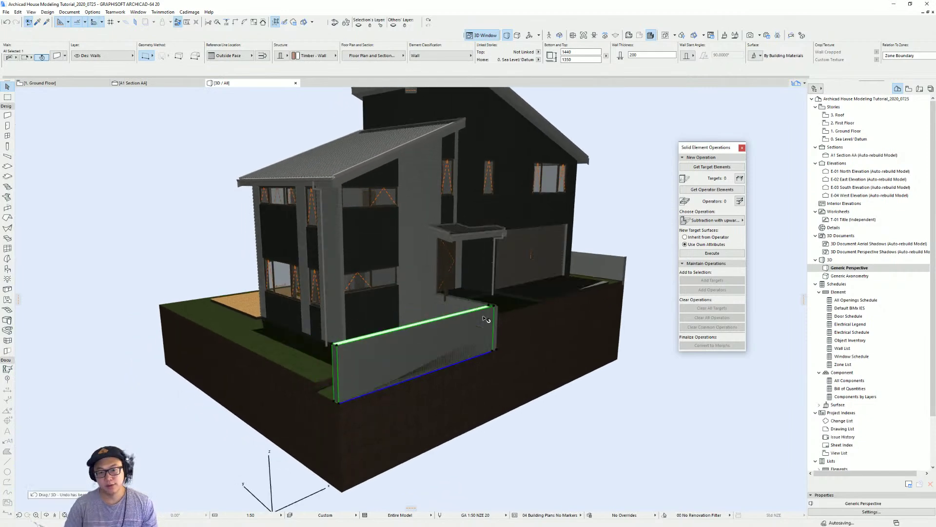
pyautogui.hotkey('ctrl', 'z')
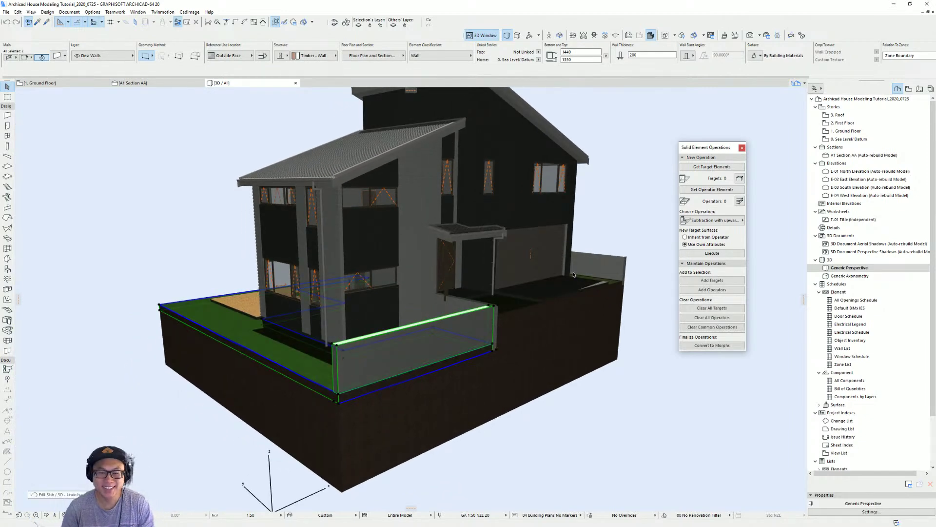
pyautogui.press('Escape')
# Step: Copy the concrete slab in front of the garage door sideways to the front entrance
pyautogui.keyDown('shift'); pyautogui.moveTo(552, 310); pyautogui.dragTo(439, 365, button='middle'); pyautogui.keyUp('shift')
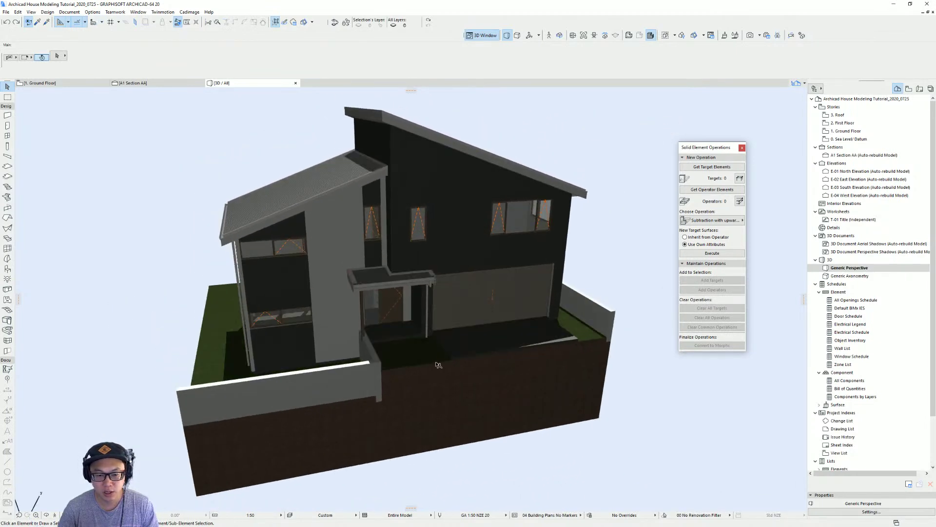
pyautogui.keyDown('shift'); pyautogui.moveTo(558, 361); pyautogui.dragTo(424, 353, button='middle'); pyautogui.keyUp('shift')
pyautogui.click(408, 359)
pyautogui.scroll(5, 402, 342)
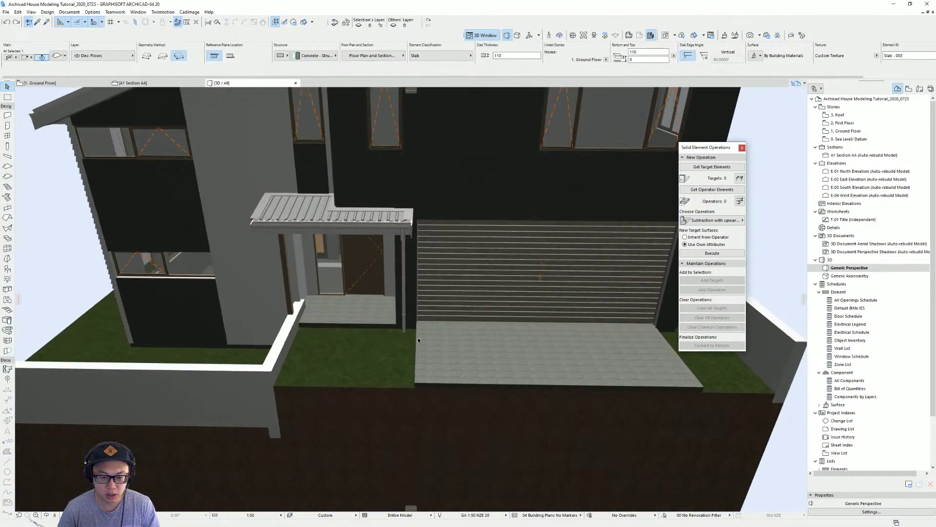
pyautogui.moveTo(500, 327); pyautogui.dragTo(416, 296)
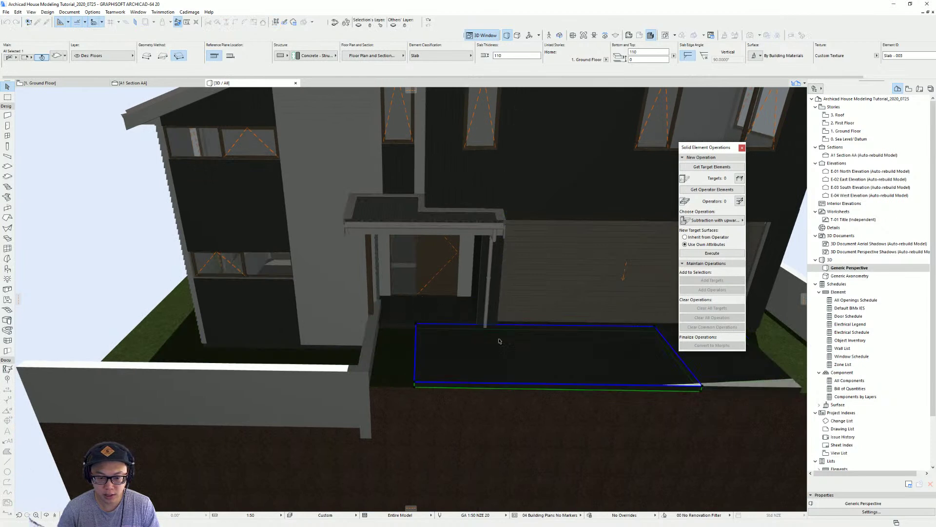
# Step: Offset the garage-side edge of the copied slab to narrow it into an entrance path, and set its thickness to 50 mm
pyautogui.click(667, 341)
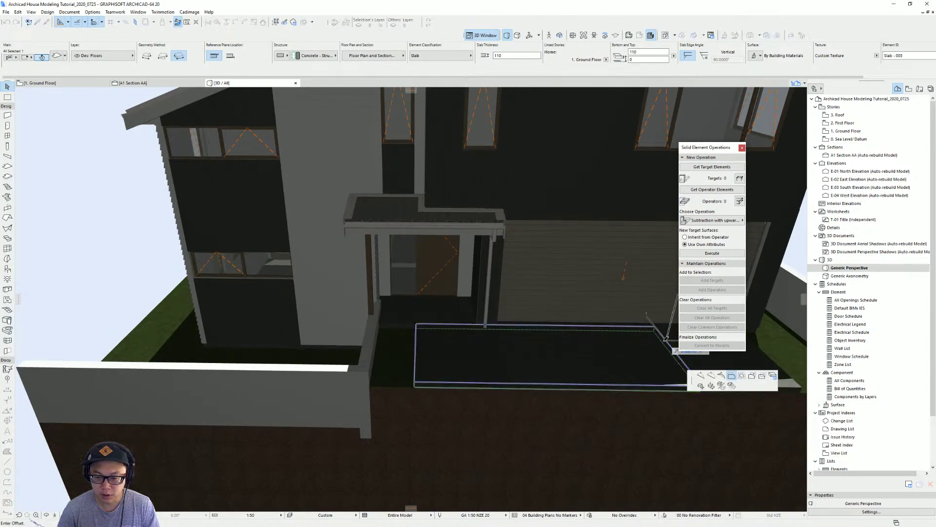
pyautogui.click(458, 297)
pyautogui.keyDown('shift'); pyautogui.moveTo(491, 372); pyautogui.dragTo(454, 341, button='middle'); pyautogui.keyUp('shift')
pyautogui.scroll(4, 485, 371)
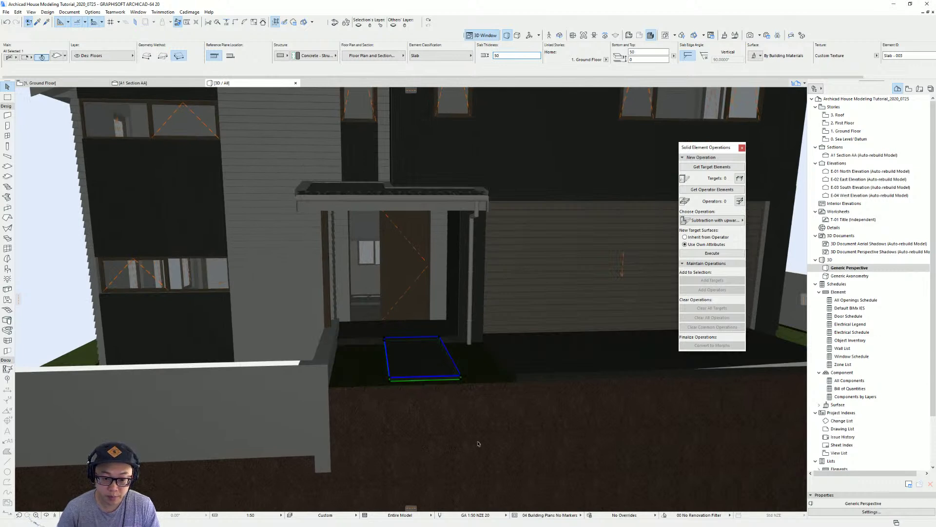
# Step: Lower the entrance path slab by 60 mm towards the ground surface
pyautogui.scroll(1, 478, 444)
pyautogui.keyDown('shift'); pyautogui.moveTo(478, 444); pyautogui.dragTo(500, 385, button='middle'); pyautogui.keyUp('shift')
pyautogui.click(462, 366)
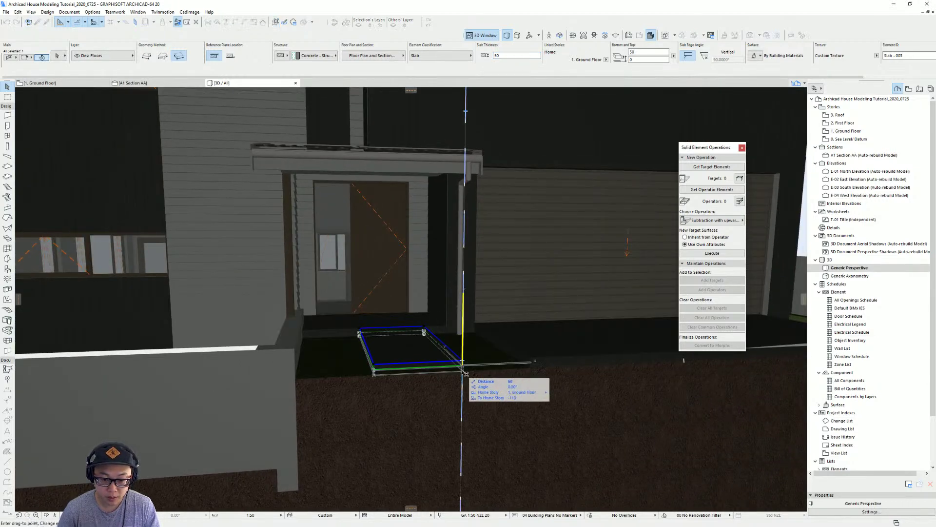
pyautogui.click(463, 372)
pyautogui.scroll(-10, 507, 365)
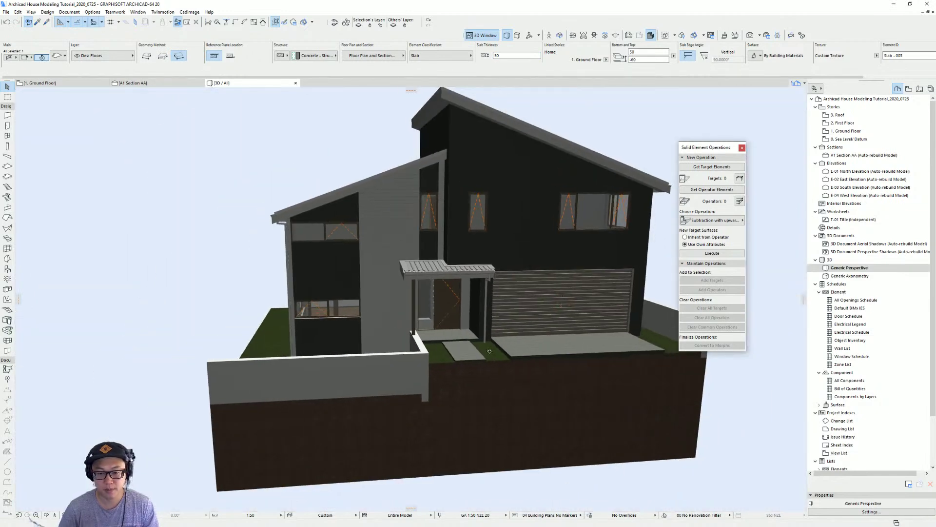
pyautogui.keyDown('shift'); pyautogui.moveTo(489, 351); pyautogui.dragTo(437, 346, button='middle'); pyautogui.keyUp('shift')
pyautogui.scroll(-3, 437, 346)
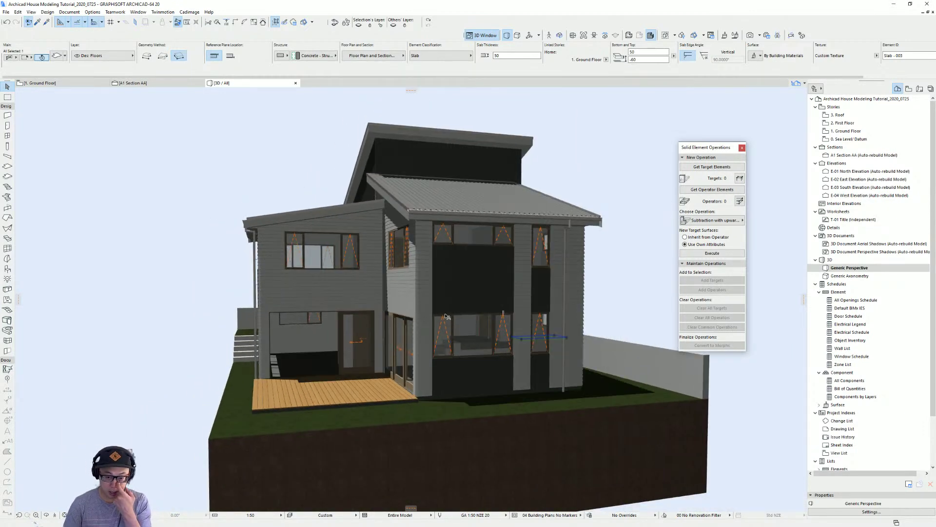
pyautogui.press('Escape')
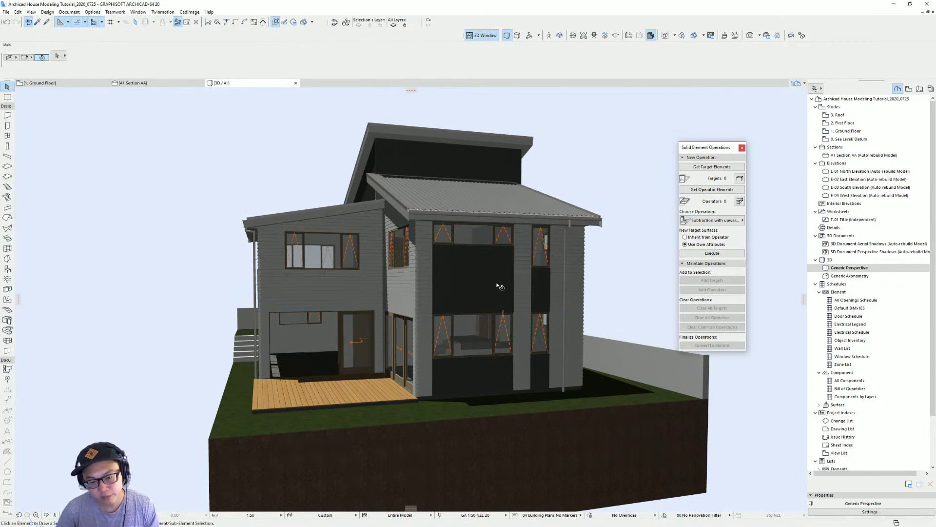
pyautogui.keyDown('shift'); pyautogui.moveTo(498, 286); pyautogui.dragTo(410, 305, button='middle'); pyautogui.keyUp('shift')
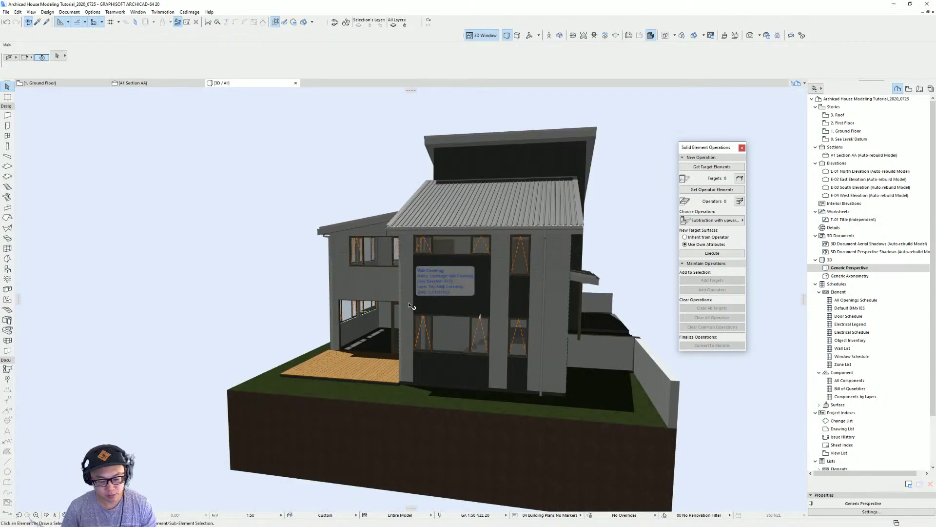
# Step: Switch to the ground floor plan and check the front boundary wall and the entrance path slab
pyautogui.press('F2')
pyautogui.scroll(-10, 501, 287)
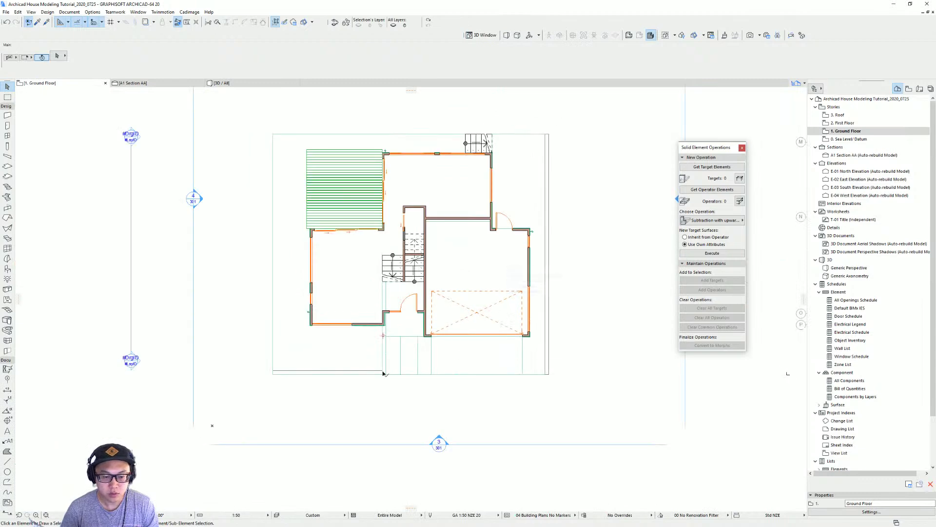
pyautogui.click(356, 373)
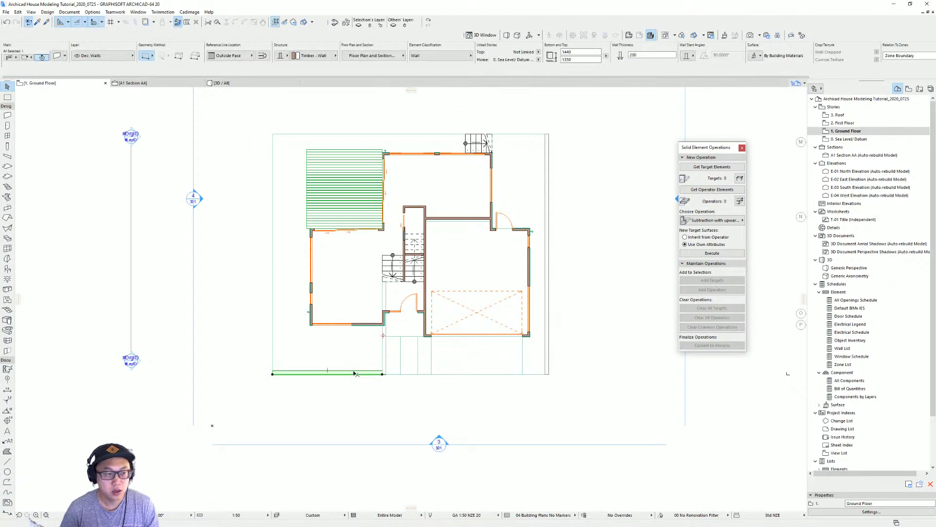
pyautogui.click(405, 367)
pyautogui.scroll(4, 405, 367)
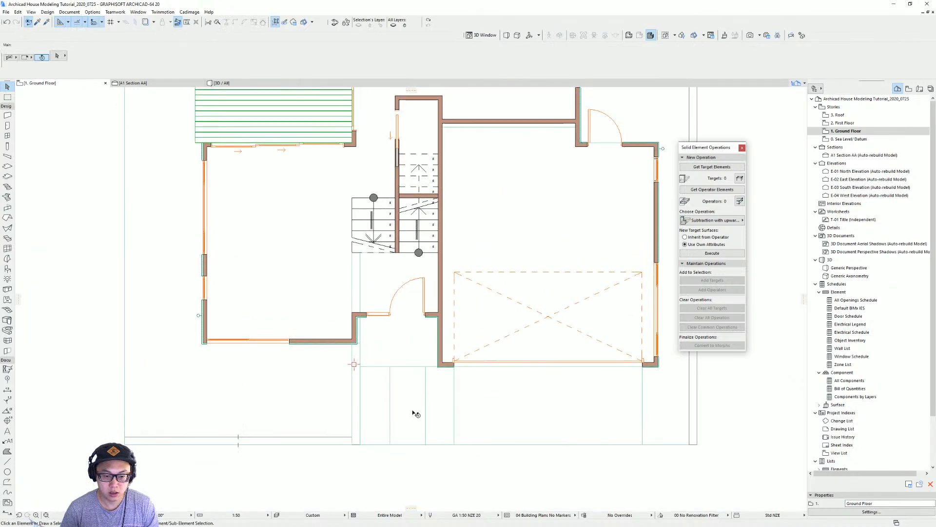
pyautogui.scroll(-4, 409, 252)
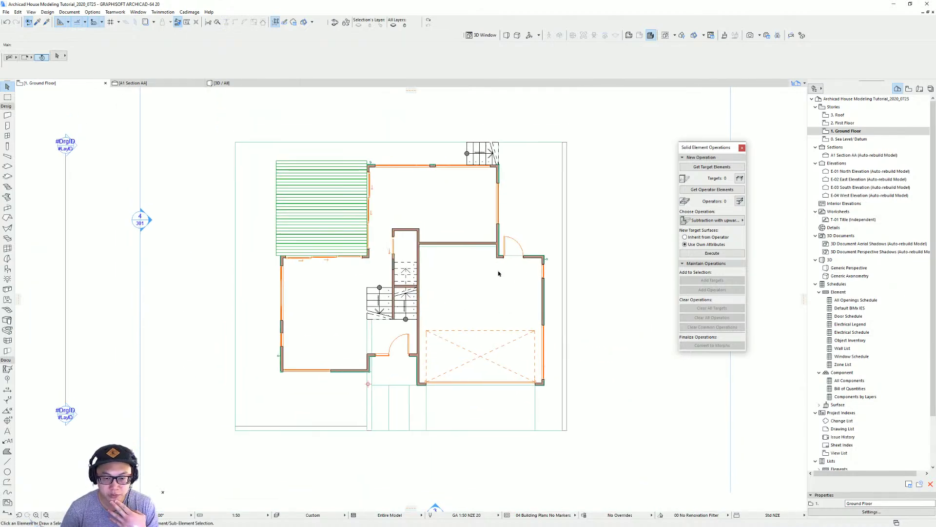
# Step: Offset the garage-side edge of the house's ground floor slab to the garage face of the wall behind the garage
pyautogui.click(490, 249)
pyautogui.scroll(4, 490, 251)
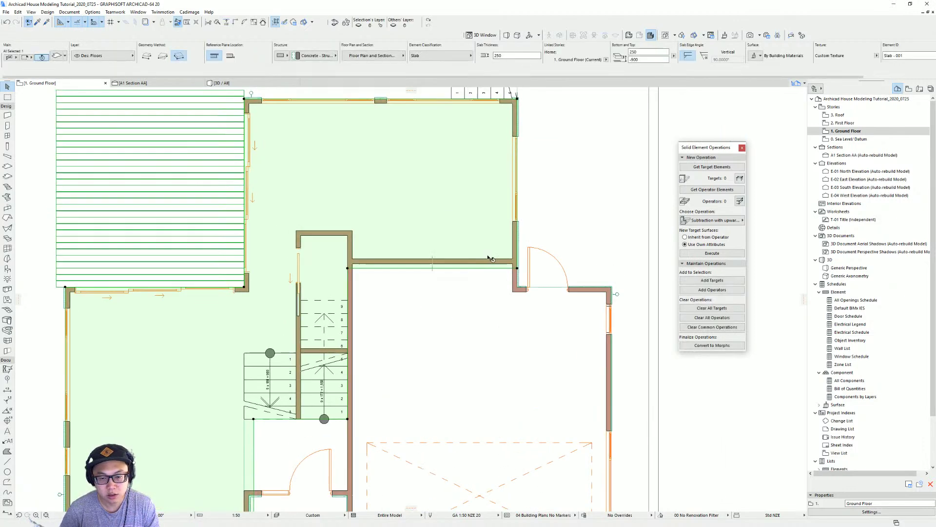
pyautogui.press('Escape')
pyautogui.click(489, 268)
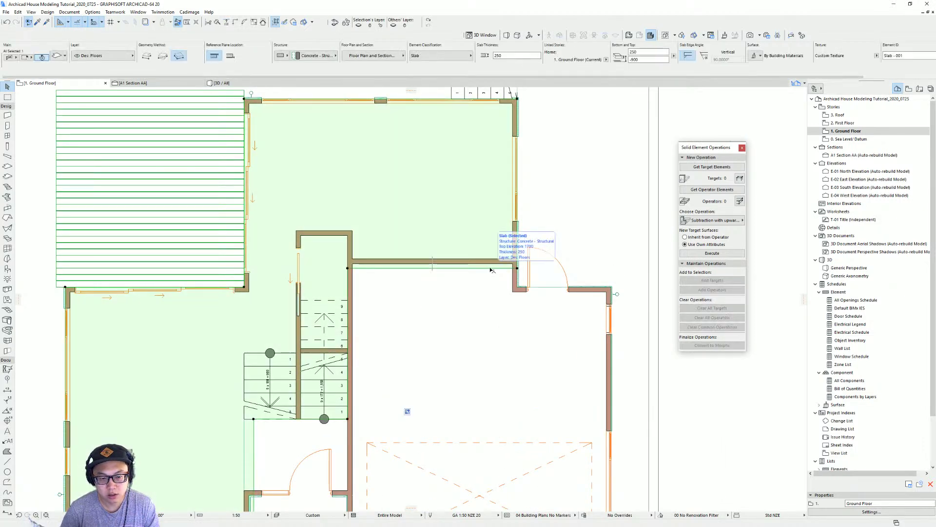
pyautogui.click(500, 267)
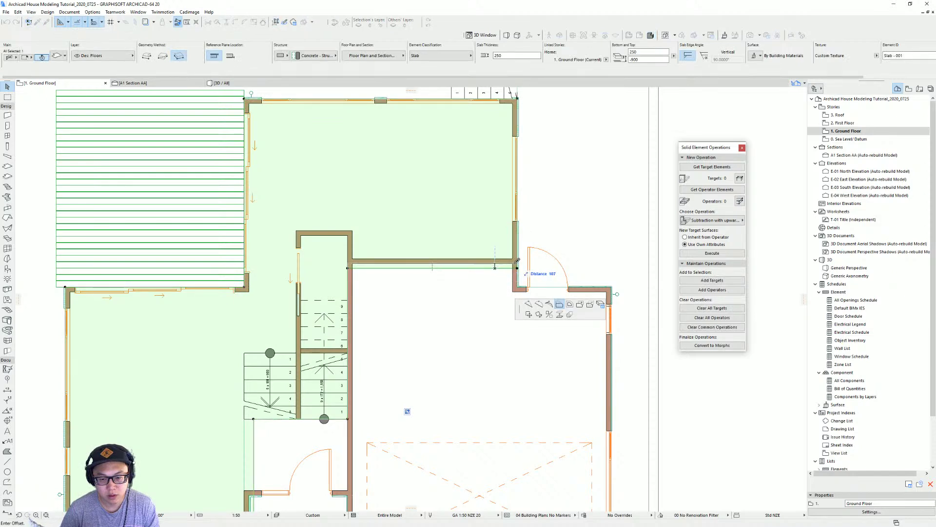
pyautogui.click(517, 261)
pyautogui.click(503, 268)
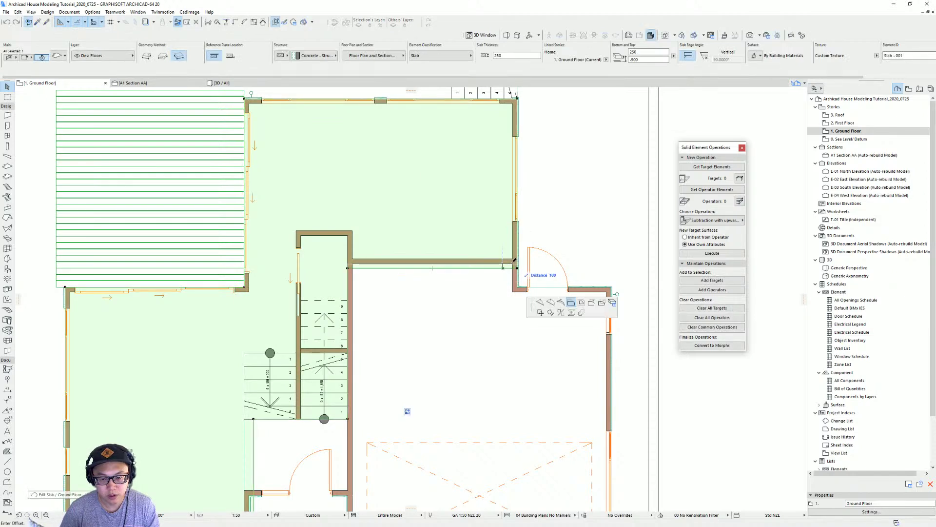
pyautogui.click(513, 263)
pyautogui.press('Escape')
pyautogui.scroll(-3, 494, 295)
pyautogui.moveTo(487, 362); pyautogui.dragTo(489, 333, button='middle')
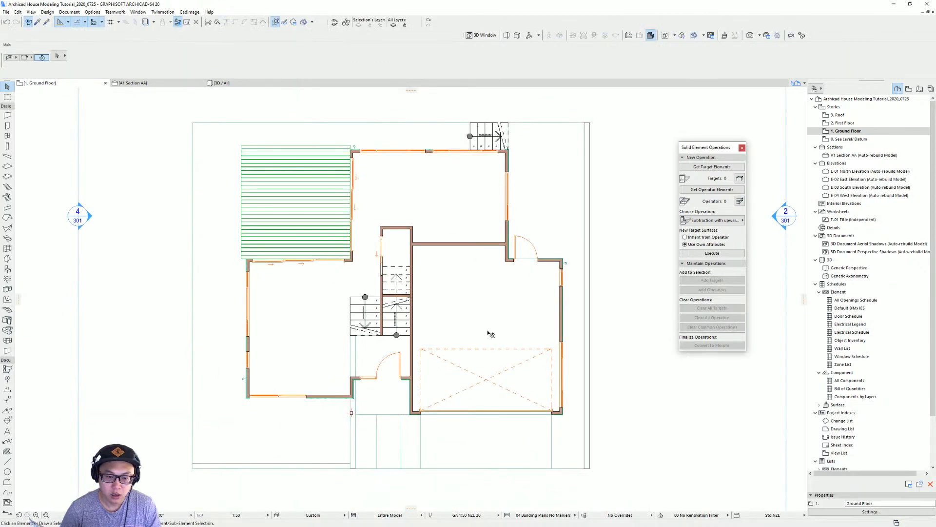
# Step: Search the object library for "car" and place Car 05 20 inside the garage on the ground floor plan
pyautogui.doubleClick(8, 269)
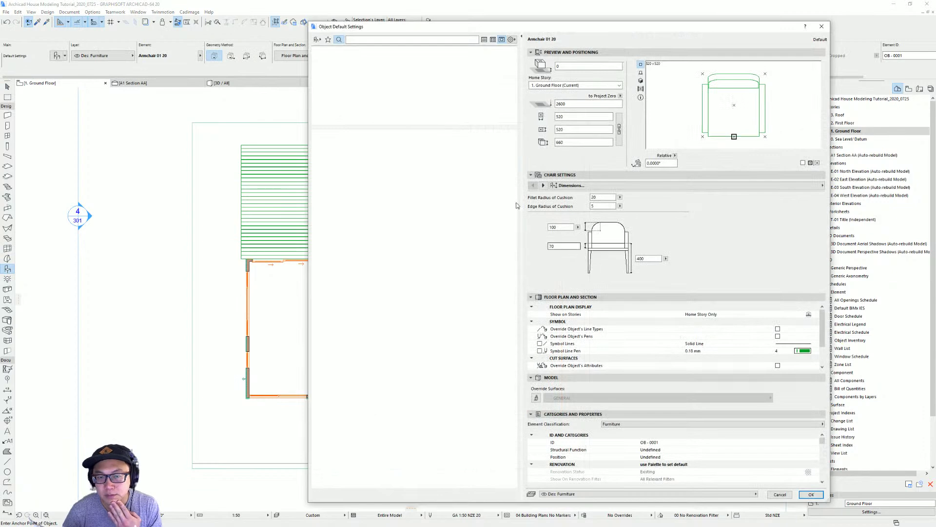
pyautogui.click(373, 39)
pyautogui.write('c')
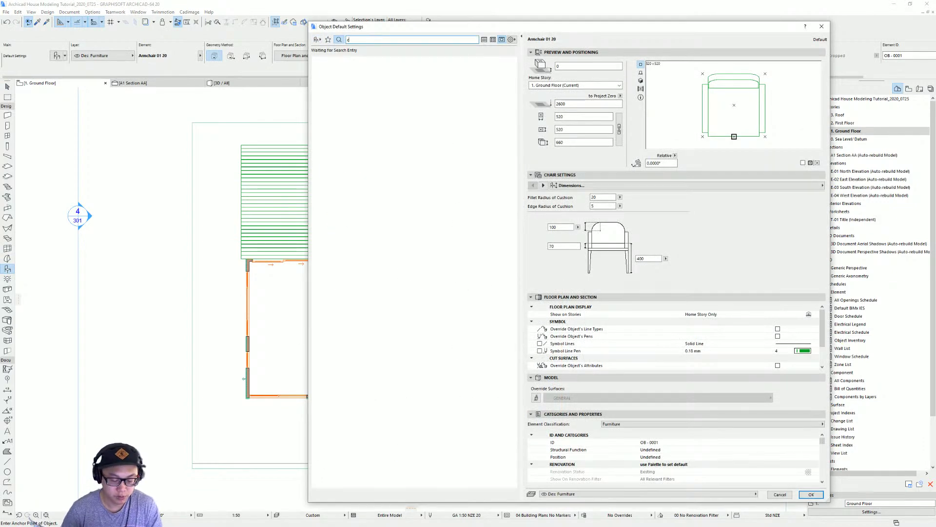
pyautogui.write('ar')
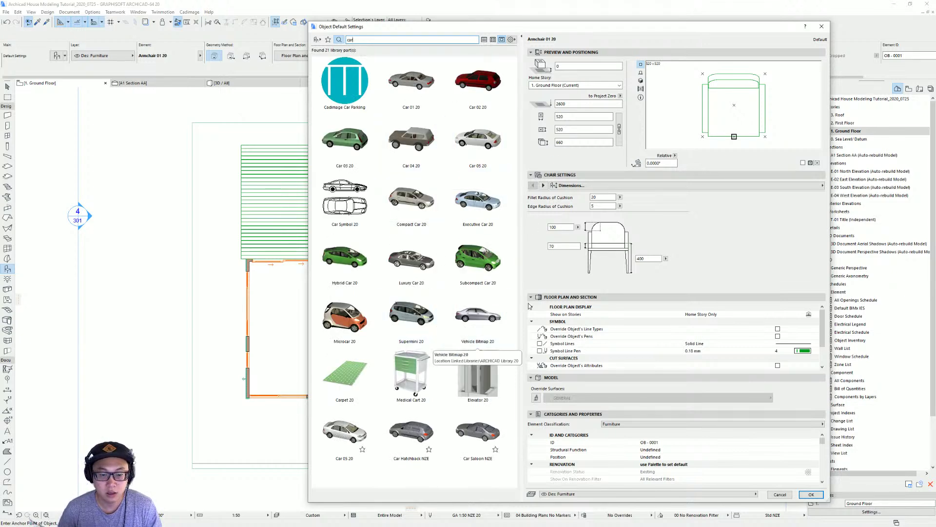
pyautogui.click(475, 142)
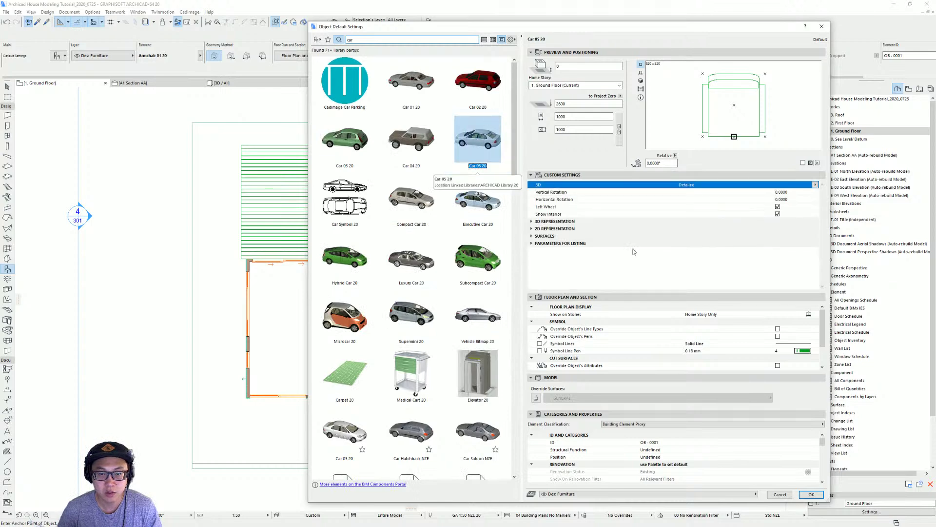
pyautogui.click(813, 495)
pyautogui.click(465, 322)
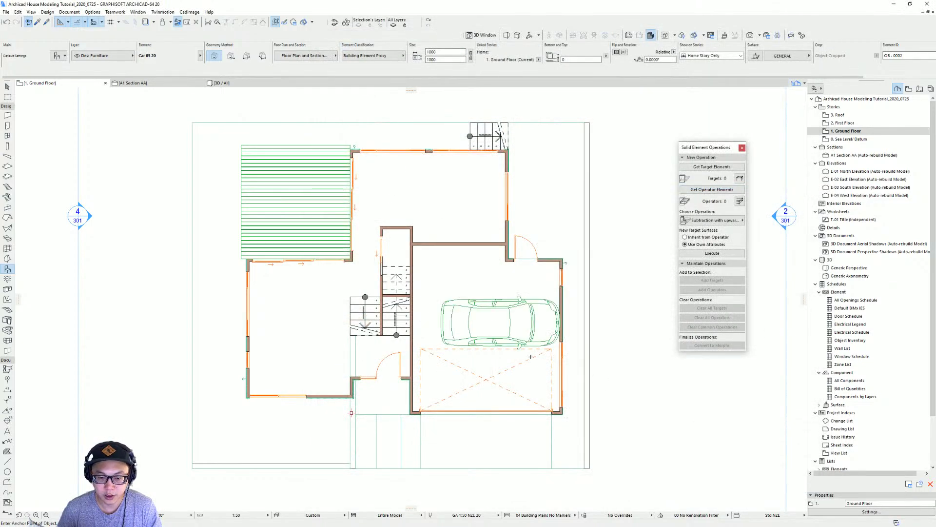
# Step: Rotate the car 90° and move it into the garage bay beside the stair wall, just behind the garage door
pyautogui.moveTo(531, 356); pyautogui.dragTo(478, 346, button='middle')
pyautogui.press('Escape')
pyautogui.click(445, 315)
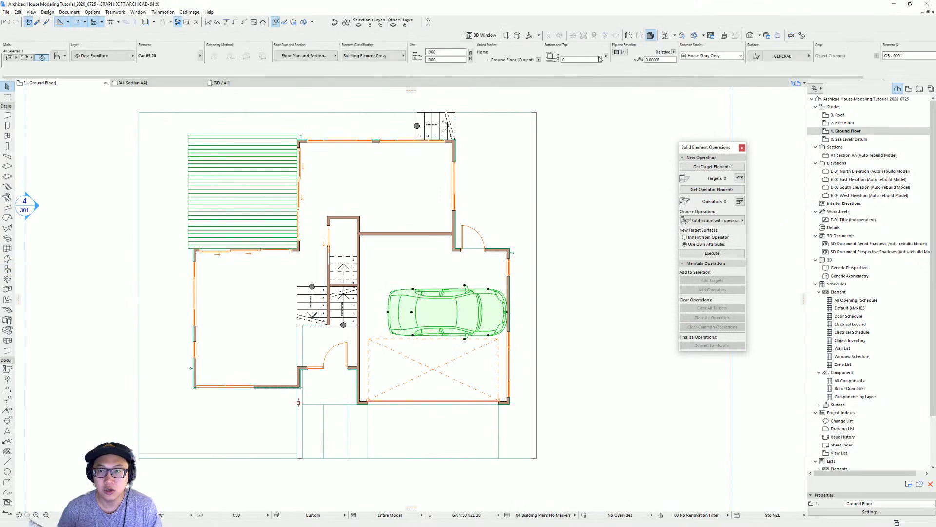
pyautogui.press('Return')
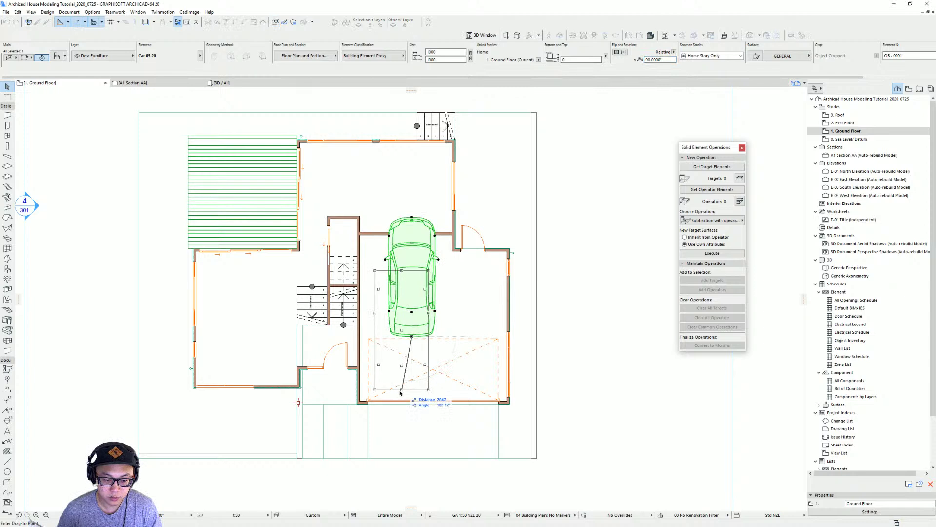
pyautogui.click(399, 393)
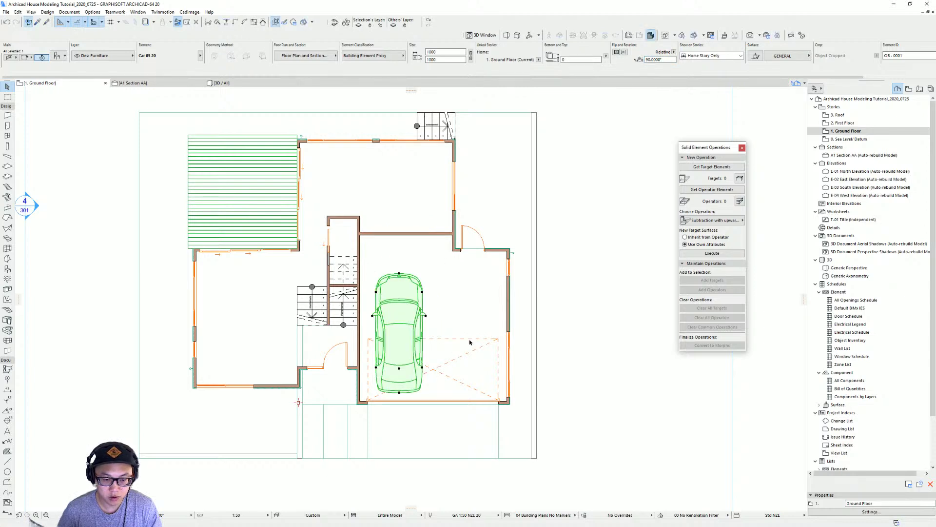
# Step: Mirror a copy of the car about the garage door's centre line to fill the second bay
pyautogui.moveTo(403, 298); pyautogui.dragTo(478, 346)
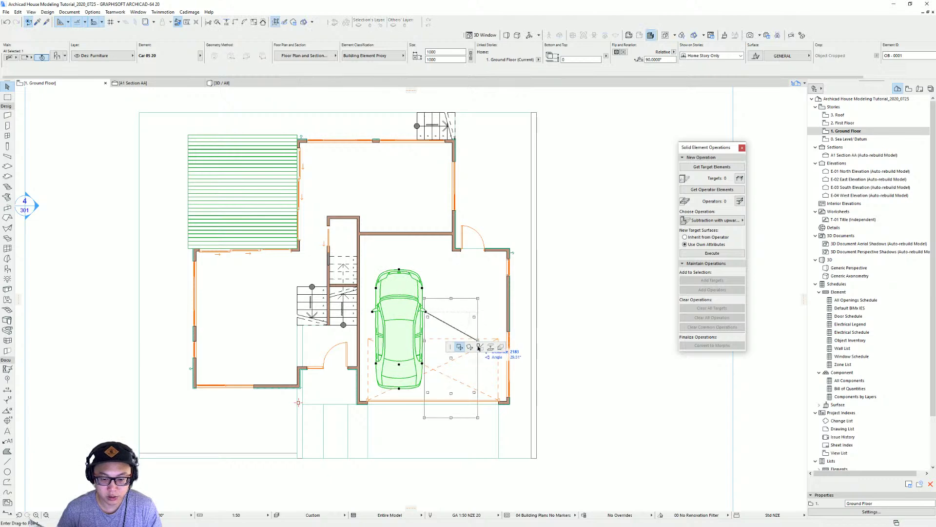
pyautogui.scroll(3, 436, 402)
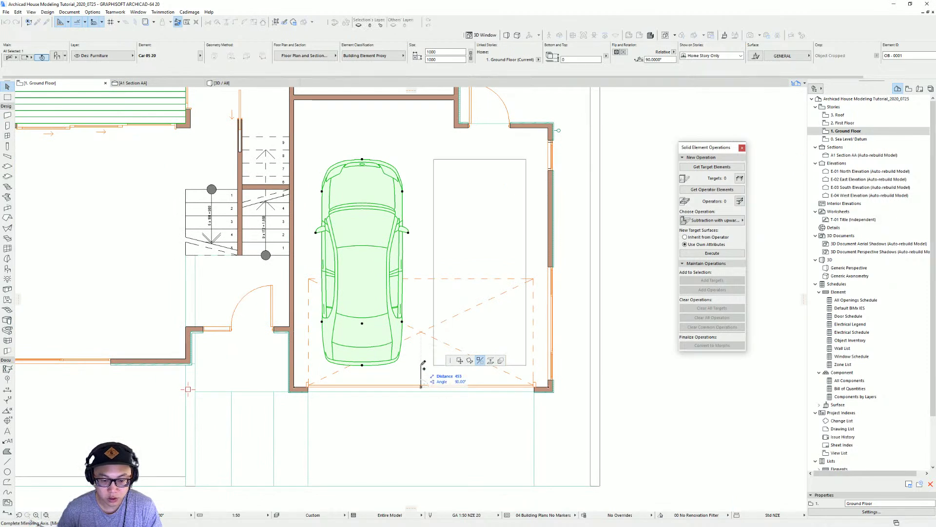
pyautogui.click(422, 239)
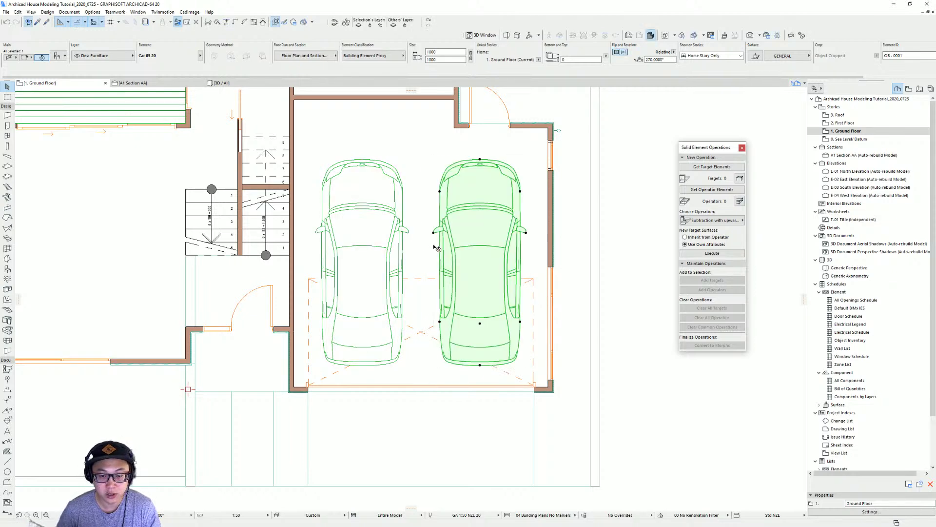
pyautogui.press('Escape')
pyautogui.scroll(-4, 471, 334)
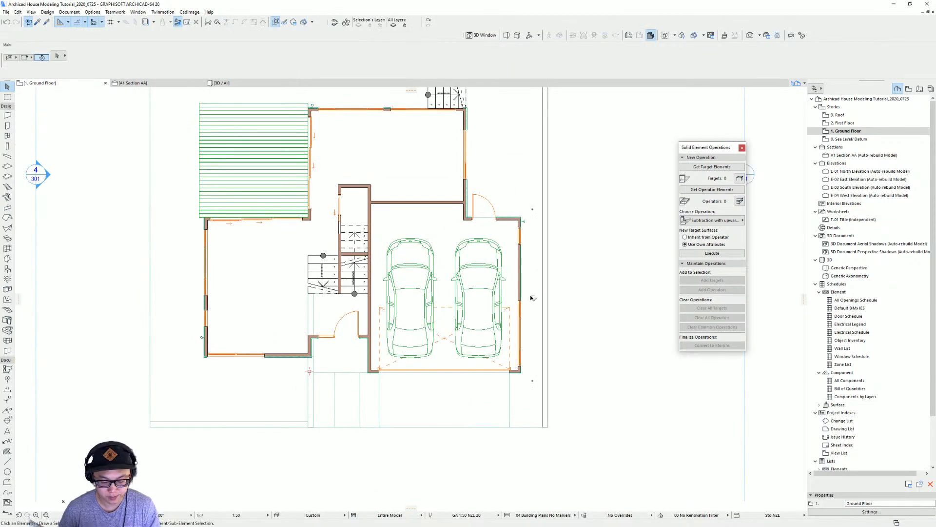
# Step: Switch to the 3D view and raise the overhead garage door's opening height to the head of the opening
pyautogui.press('F3')
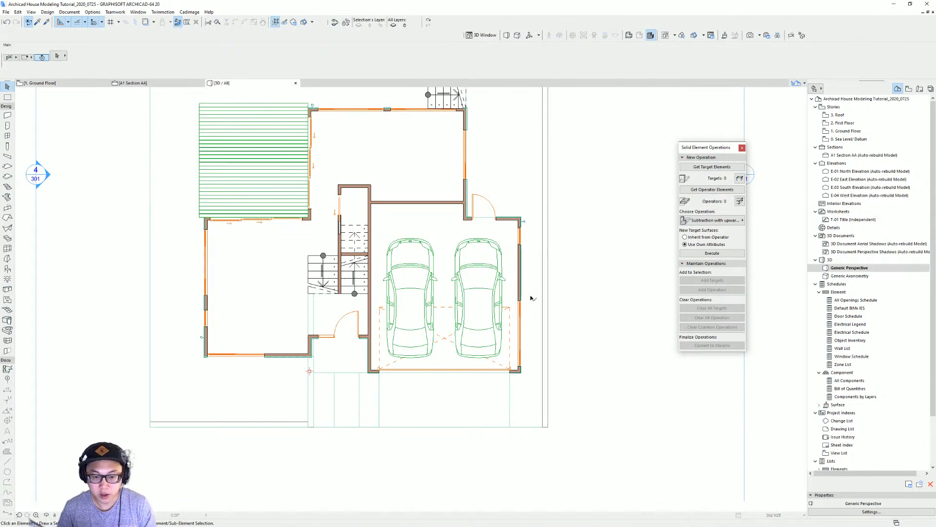
pyautogui.keyDown('shift'); pyautogui.moveTo(484, 334); pyautogui.dragTo(234, 317, button='middle'); pyautogui.keyUp('shift')
pyautogui.scroll(3, 434, 322)
pyautogui.keyDown('shift'); pyautogui.moveTo(436, 321); pyautogui.dragTo(461, 378, button='middle'); pyautogui.keyUp('shift')
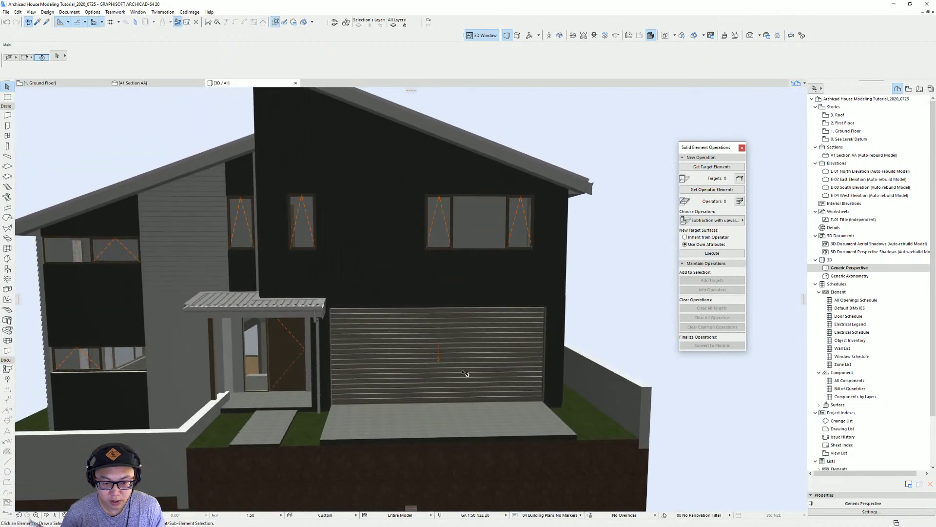
pyautogui.click(451, 403)
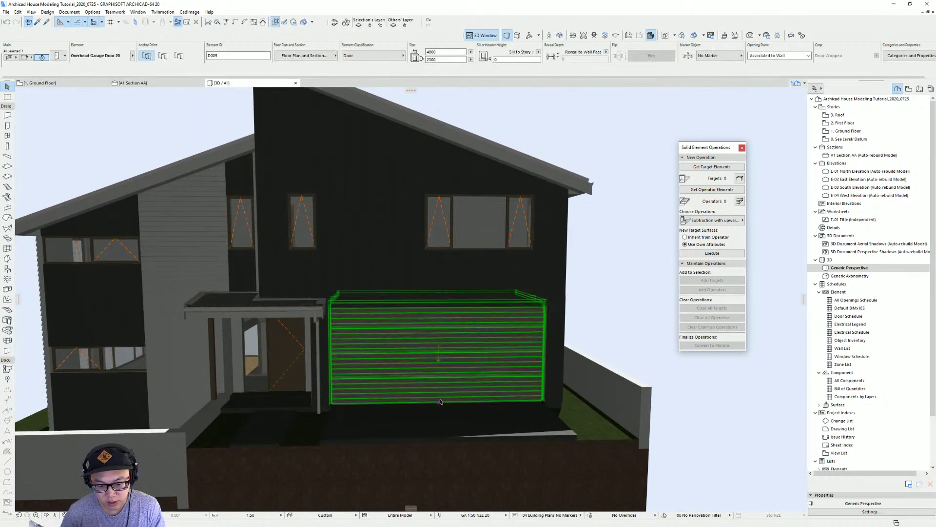
pyautogui.scroll(2, 432, 410)
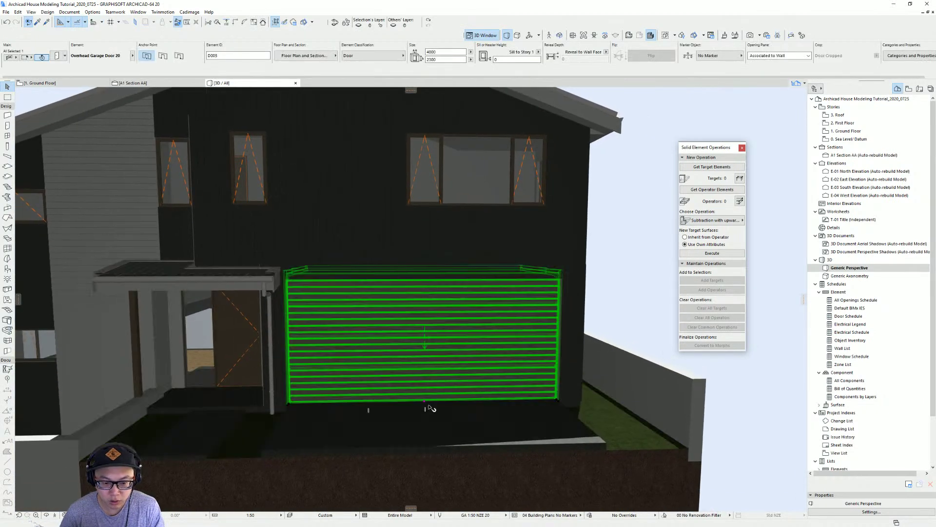
pyautogui.click(424, 402)
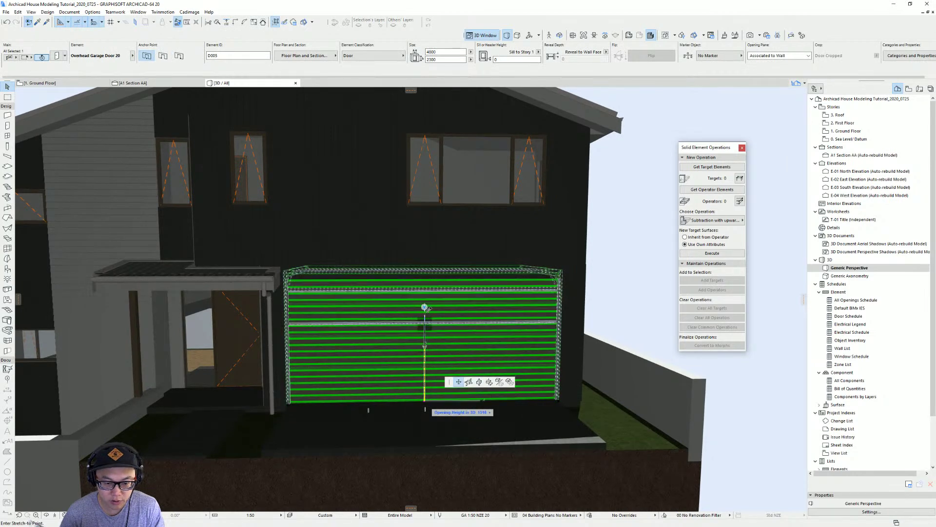
pyautogui.click(425, 268)
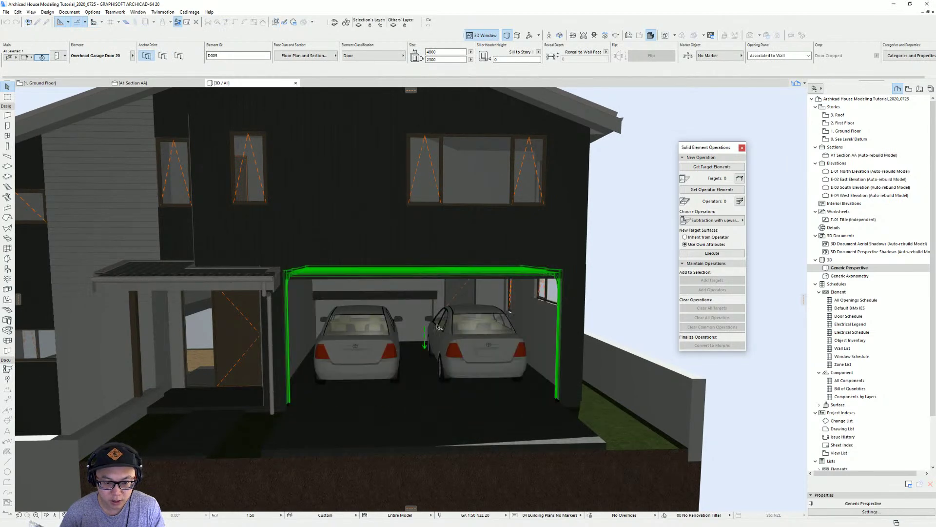
# Step: Try to replace the mirrored car in the second bay with the Hybrid Car 20 object
pyautogui.scroll(3, 507, 344)
pyautogui.keyDown('shift'); pyautogui.moveTo(508, 344); pyautogui.dragTo(477, 353, button='middle'); pyautogui.keyUp('shift')
pyautogui.click(478, 352)
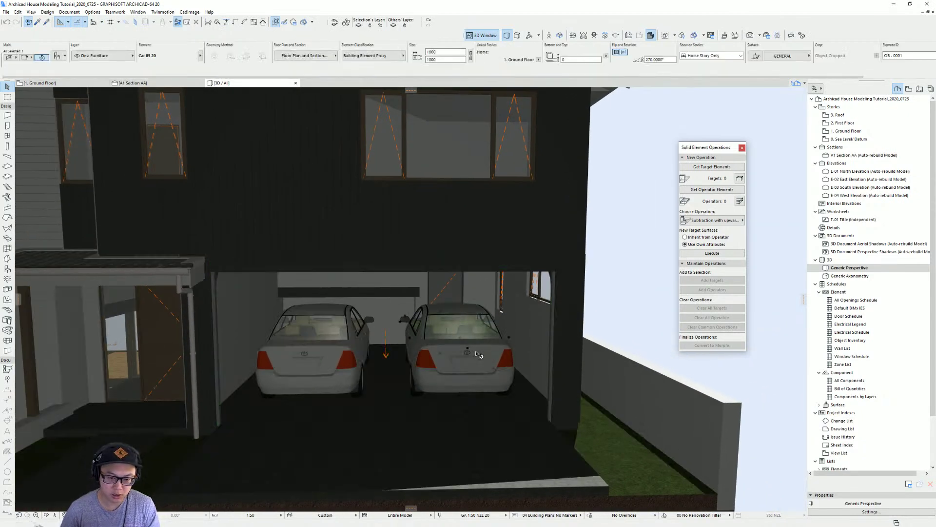
pyautogui.hotkey('ctrl', 't')
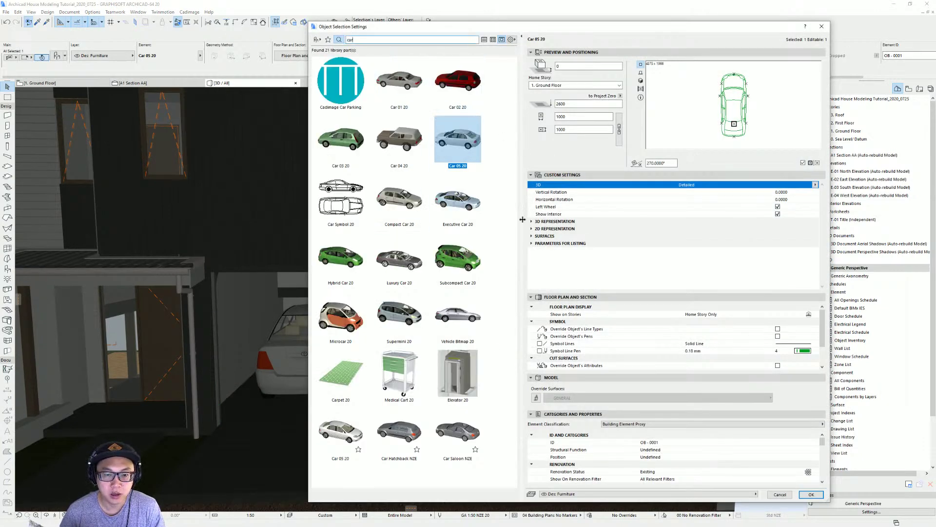
pyautogui.click(348, 266)
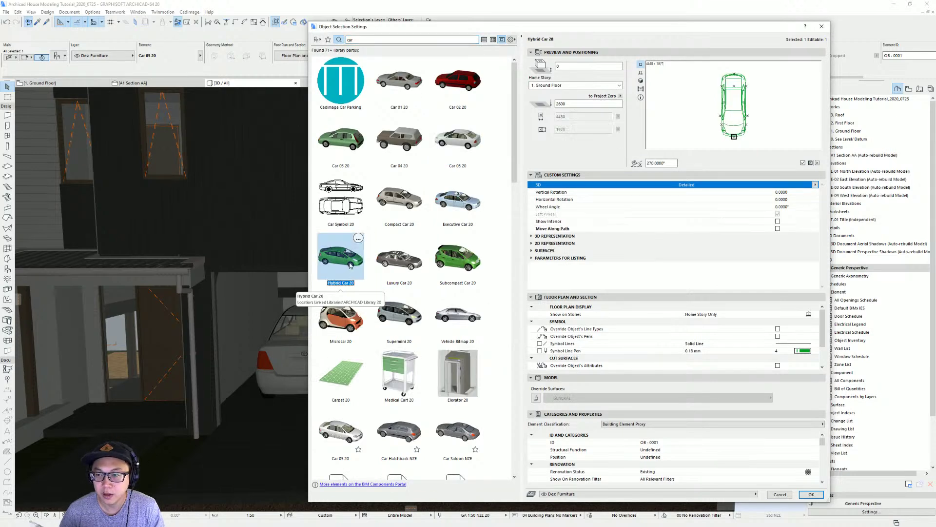
pyautogui.doubleClick(349, 264)
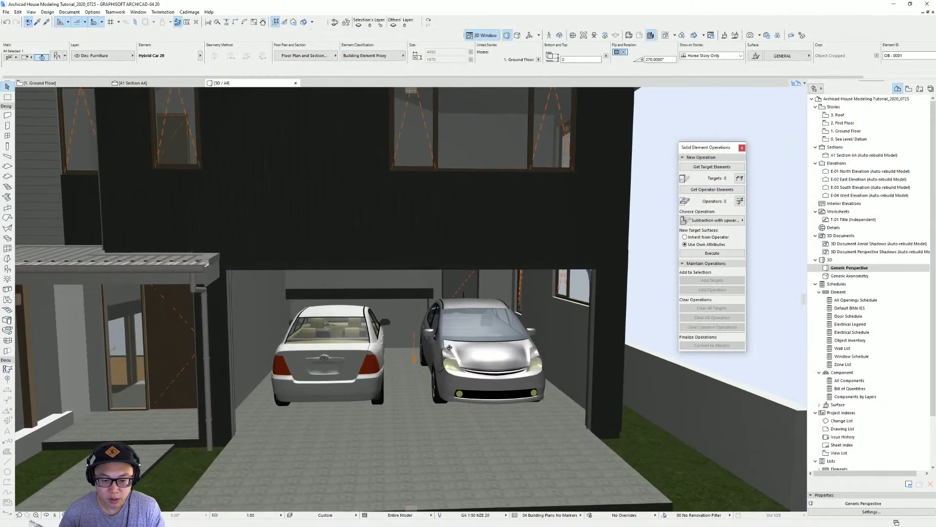
pyautogui.moveTo(450, 347)
pyautogui.keyDown('shift'); pyautogui.mouseDown(button='middle')
pyautogui.moveTo(580, 343)
pyautogui.moveTo(617, 320)
pyautogui.moveTo(512, 315)
pyautogui.moveTo(484, 359)
pyautogui.moveTo(480, 336)
pyautogui.moveTo(458, 335)
pyautogui.mouseUp(button='middle'); pyautogui.keyUp('shift')
pyautogui.keyDown('shift'); pyautogui.moveTo(519, 352); pyautogui.dragTo(371, 349, button='middle'); pyautogui.keyUp('shift')
pyautogui.hotkey('ctrl', 'z')
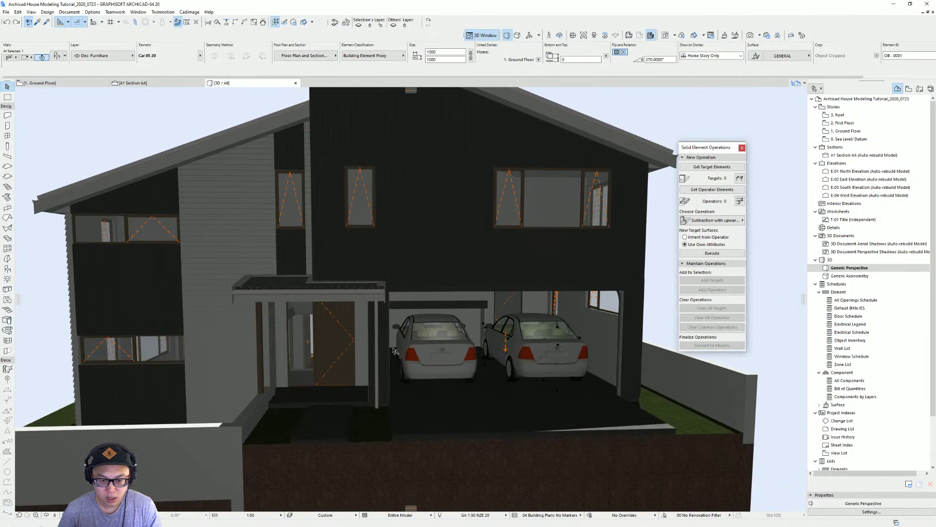
# Step: Return to the ground floor plan and bring the wall containing the garage door to the front of the display order
pyautogui.press('F2')
pyautogui.press('Escape')
pyautogui.scroll(4, 418, 297)
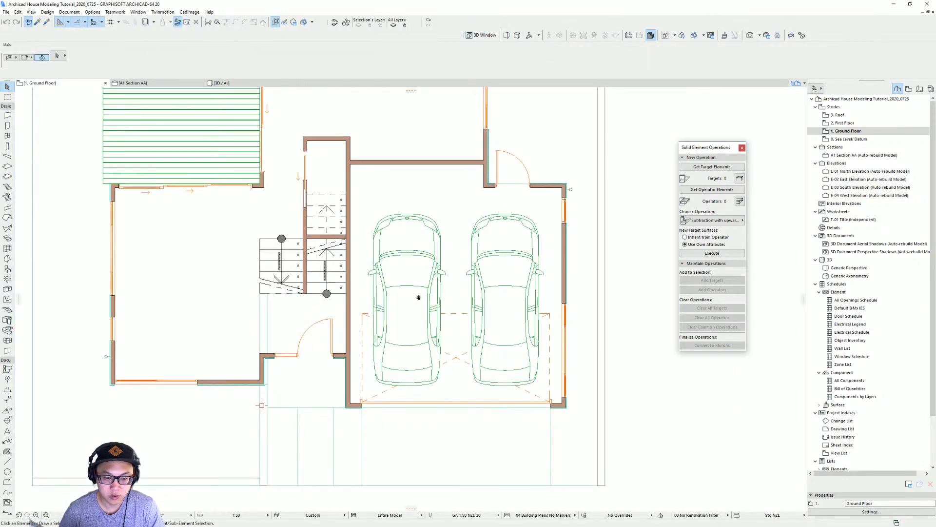
pyautogui.moveTo(393, 306); pyautogui.dragTo(474, 306, button='middle')
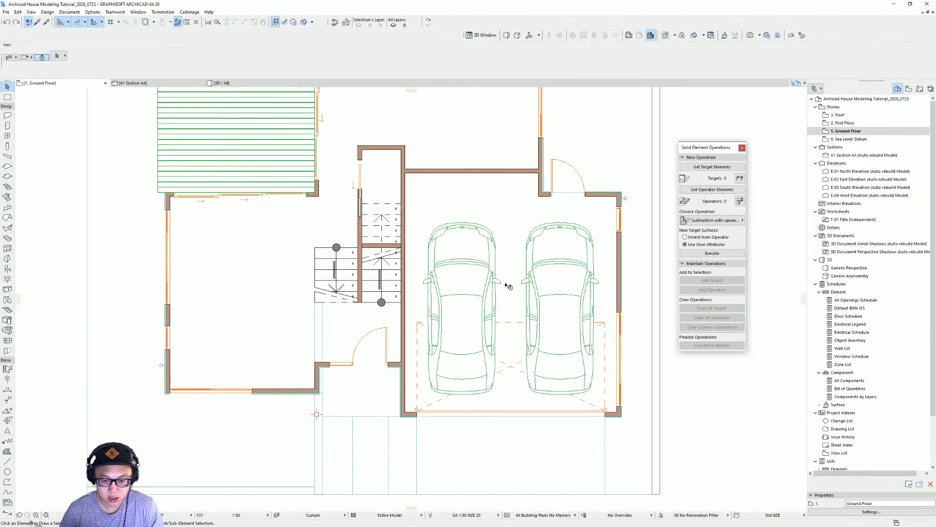
pyautogui.scroll(2, 632, 421)
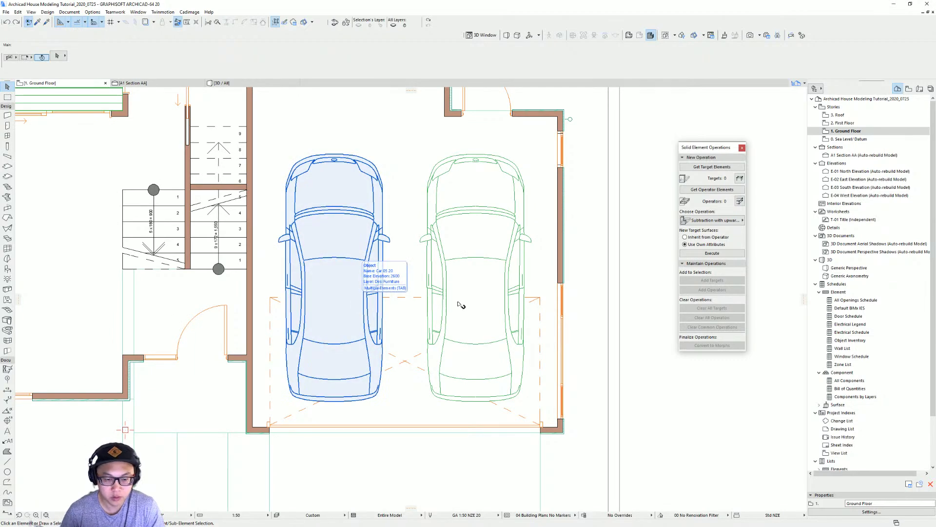
pyautogui.moveTo(460, 307); pyautogui.dragTo(496, 279, button='middle')
pyautogui.click(586, 400)
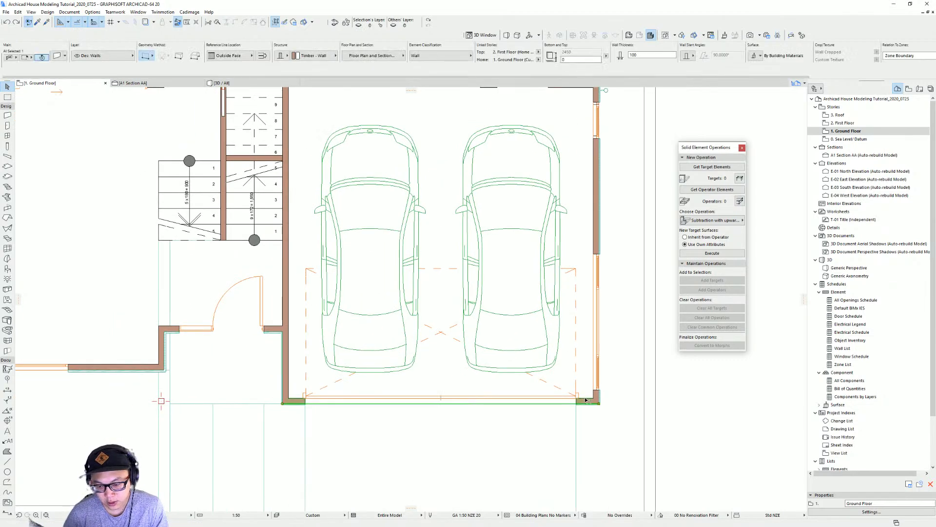
pyautogui.rightClick(586, 399)
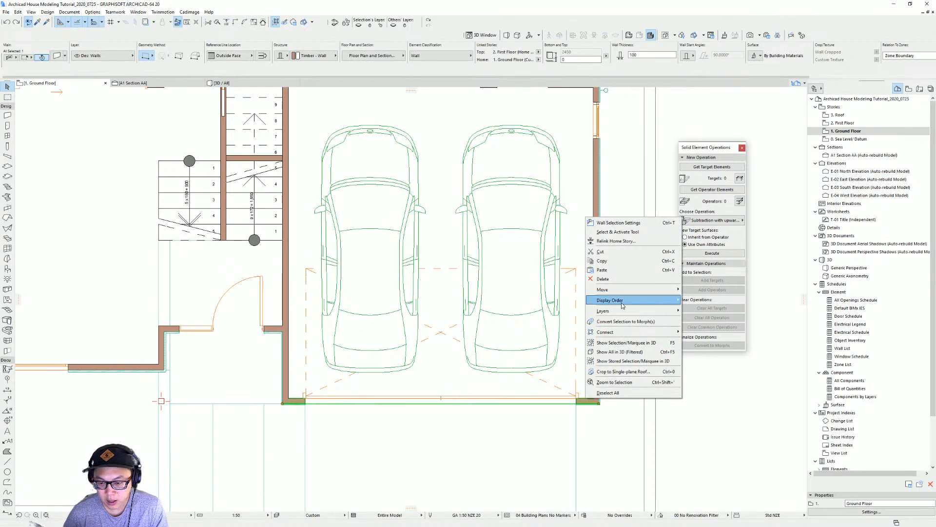
pyautogui.moveTo(622, 305)
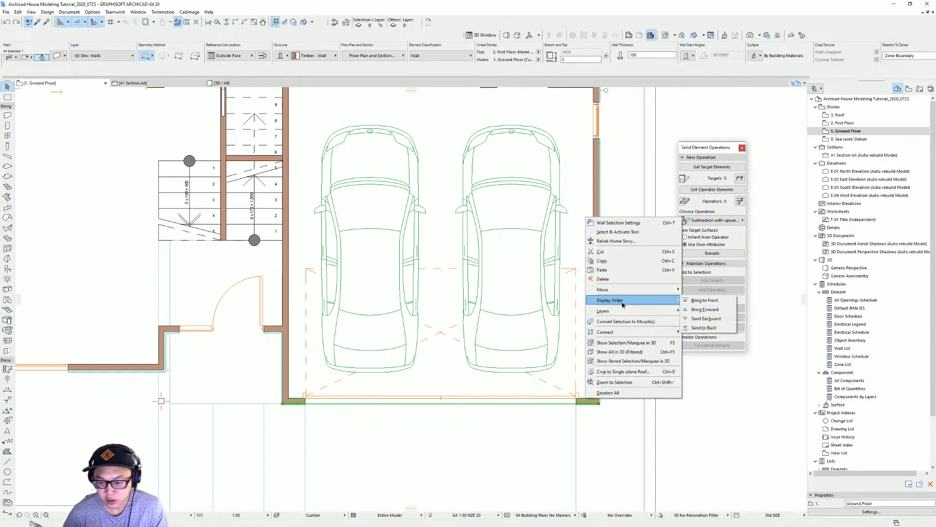
pyautogui.click(704, 301)
pyautogui.press('Escape')
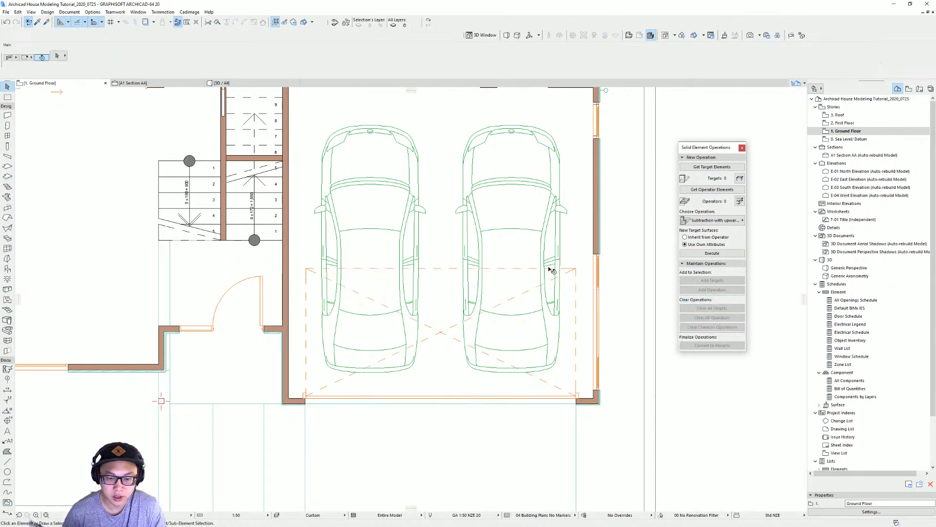
pyautogui.click(550, 269)
# Step: Search the object library for sofa and choose Sofa Layout 20 as the object to place
pyautogui.scroll(-5, 551, 270)
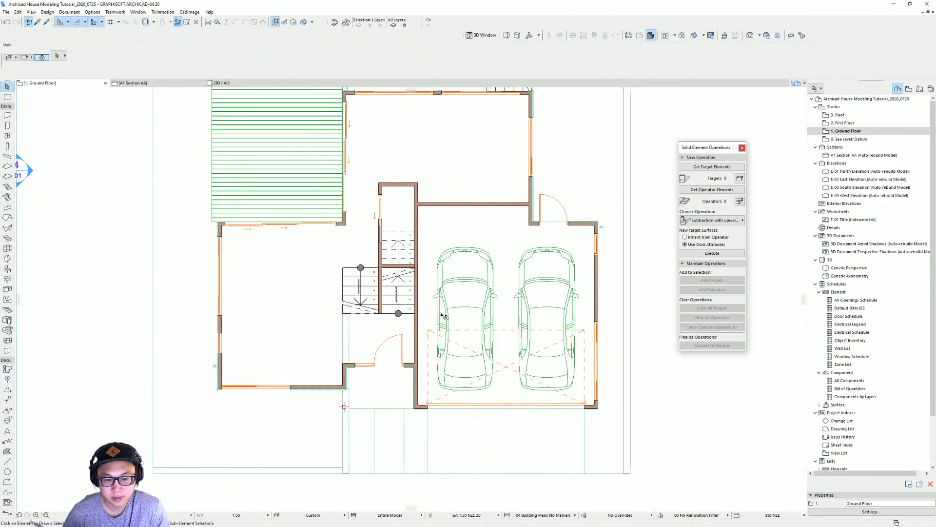
pyautogui.moveTo(505, 316); pyautogui.dragTo(576, 332, button='middle')
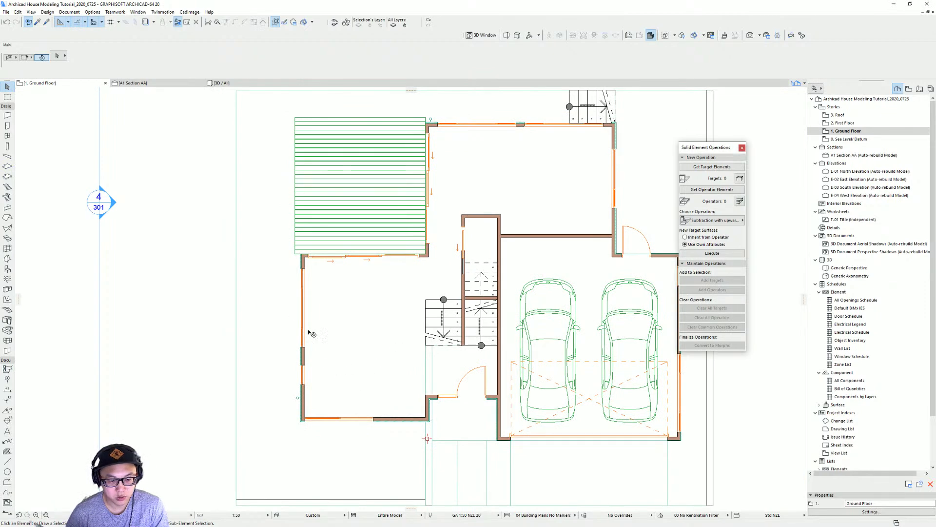
pyautogui.click(7, 270)
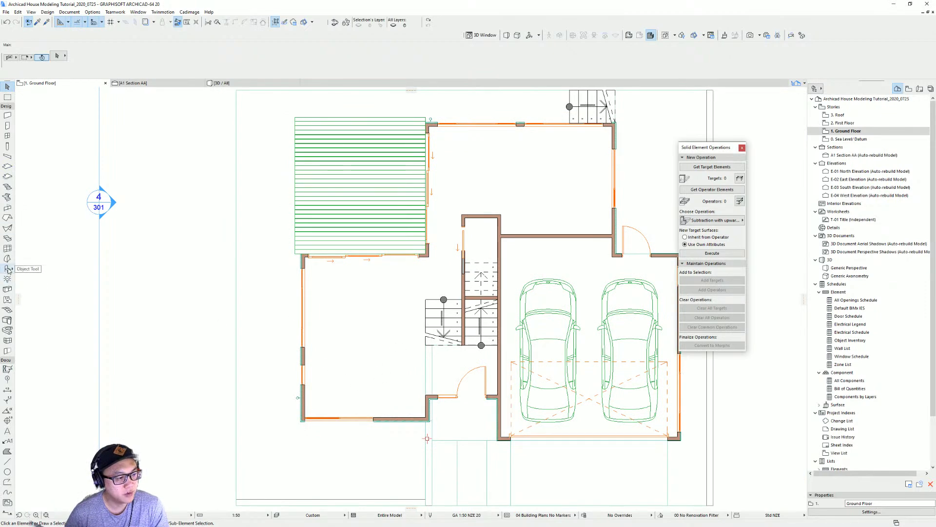
pyautogui.hotkey('ctrl', 't')
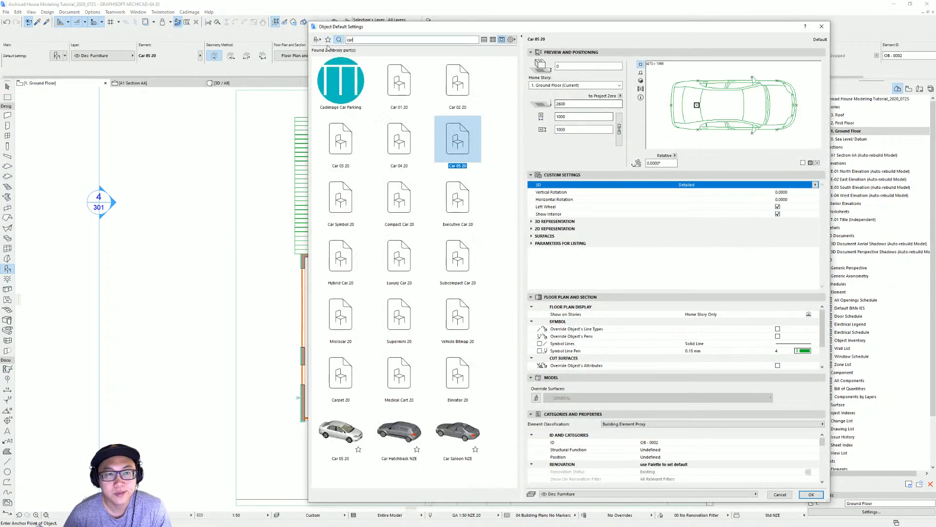
pyautogui.click(315, 39)
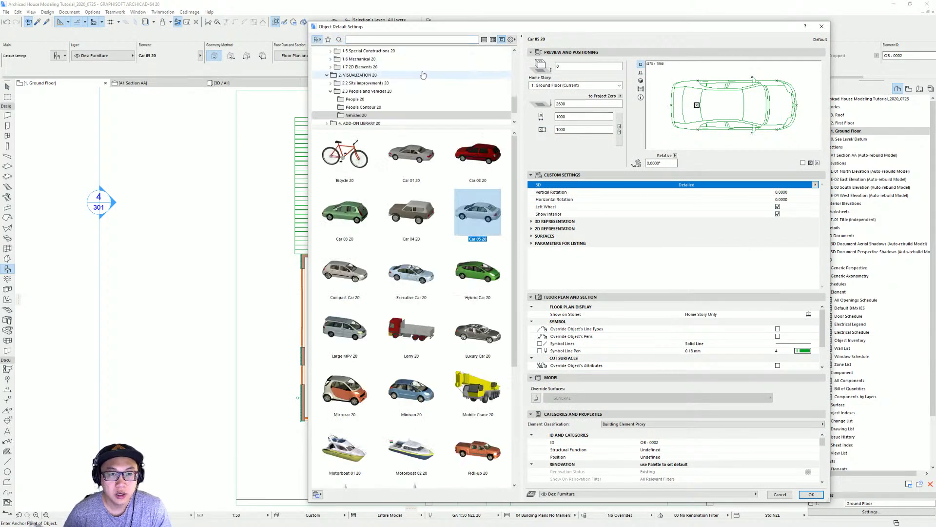
pyautogui.scroll(1, 422, 75)
pyautogui.click(396, 39)
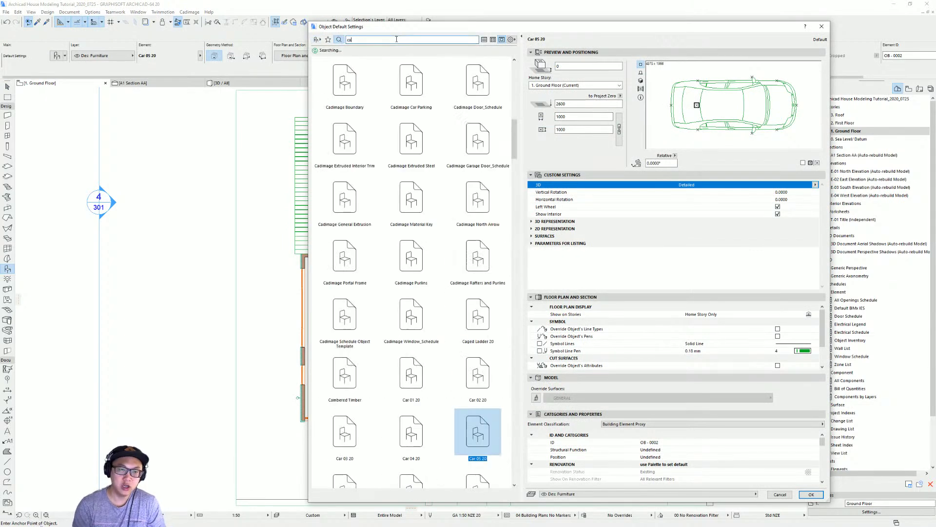
pyautogui.write('sofa')
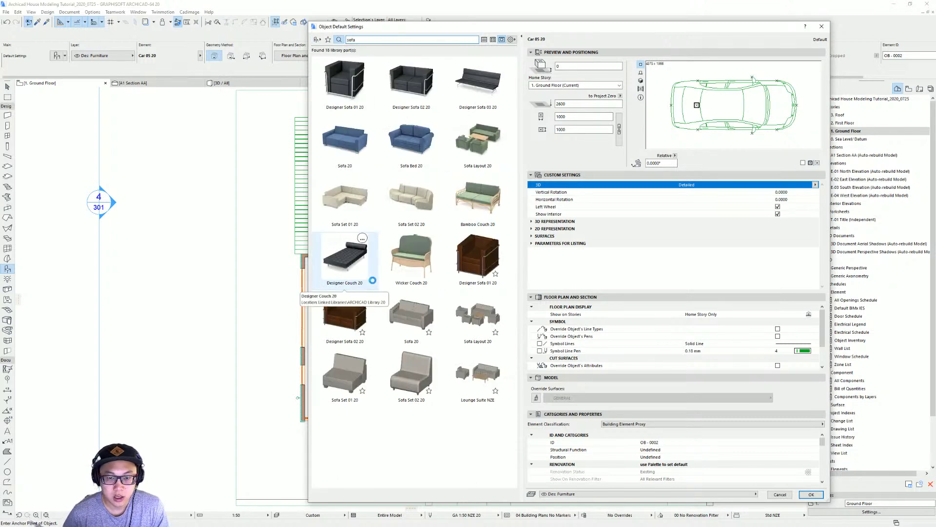
pyautogui.click(480, 157)
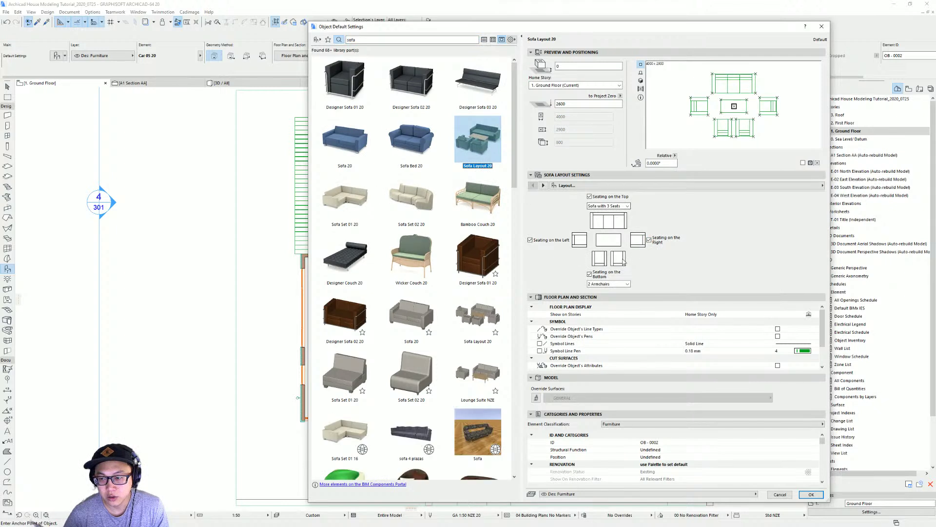
# Step: Turn off Seating on the Left and Seating on the Right, and place the sofa layout in the room beside the entrance
pyautogui.click(552, 240)
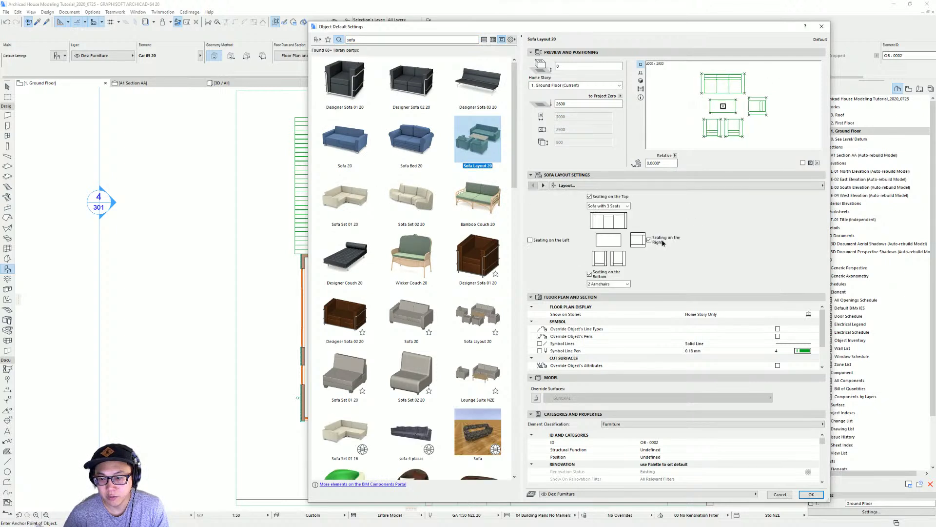
pyautogui.click(658, 240)
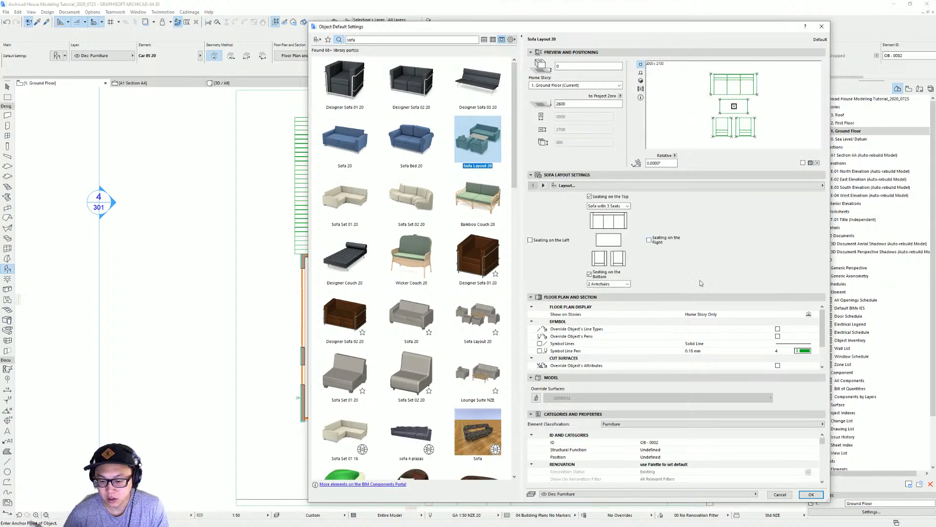
pyautogui.click(809, 494)
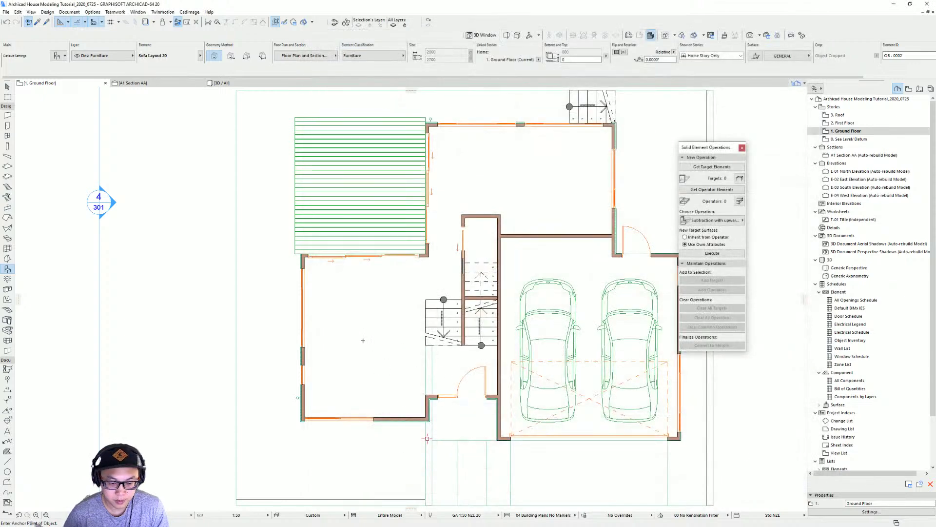
pyautogui.click(363, 340)
pyautogui.scroll(2, 385, 360)
pyautogui.moveTo(385, 360); pyautogui.dragTo(422, 349, button='middle')
pyautogui.press('Escape')
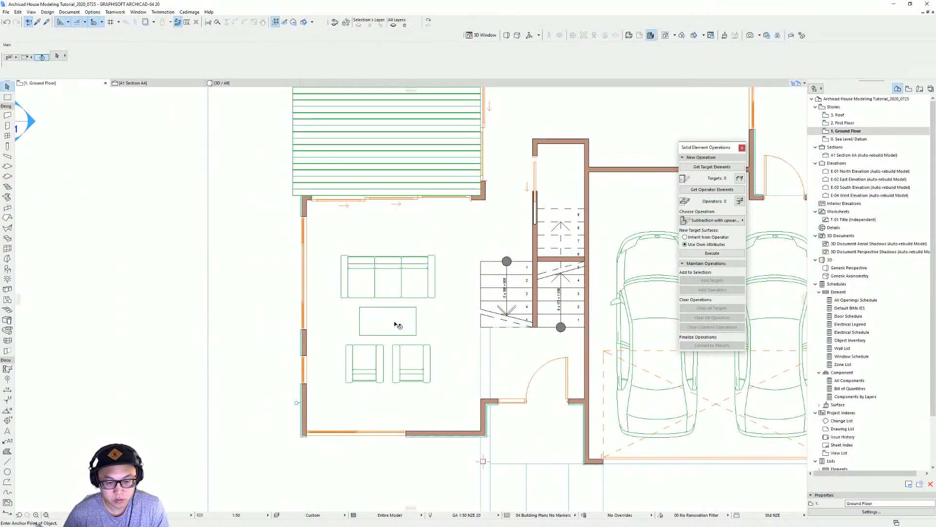
# Step: Move the sofa layout so its coffee table is centred between the room's walls in both directions
pyautogui.click(394, 321)
pyautogui.hotkey('ctrl', 'd')
pyautogui.click(388, 321)
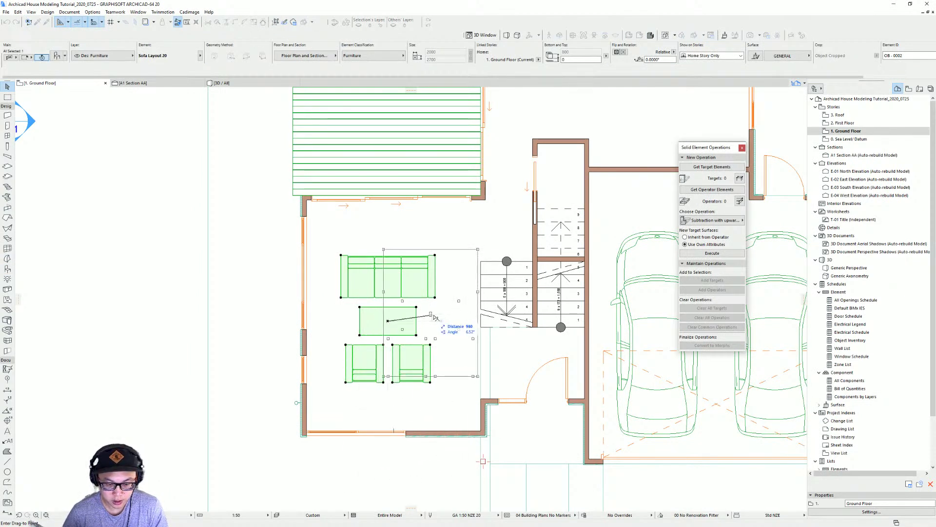
pyautogui.click(396, 431)
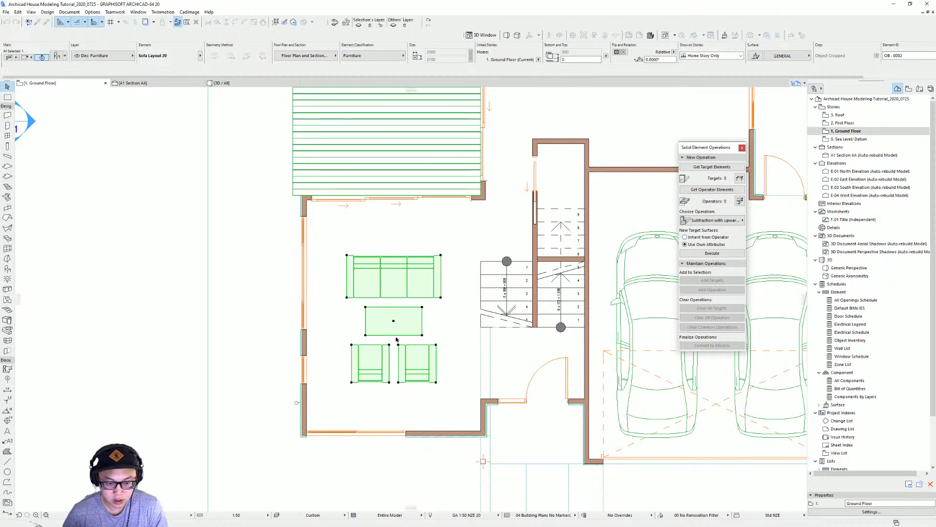
pyautogui.click(394, 321)
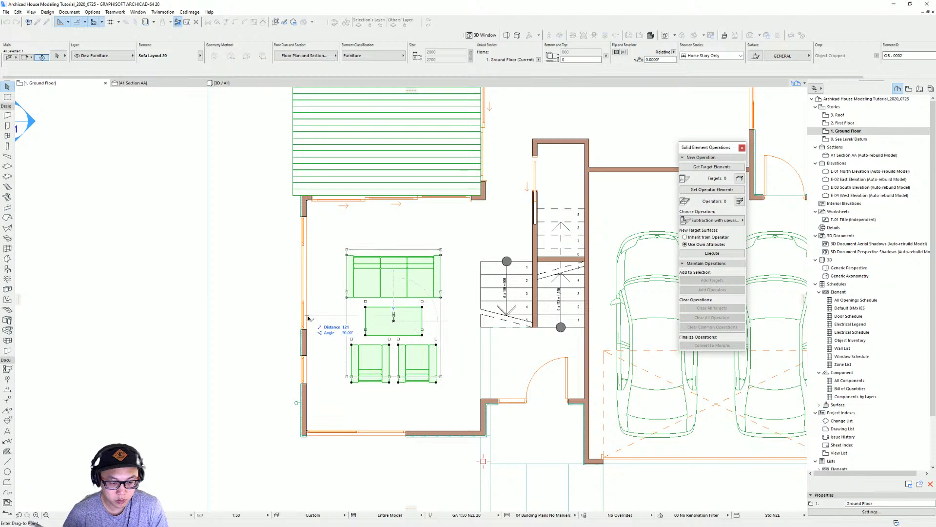
pyautogui.click(394, 315)
pyautogui.press('Escape')
pyautogui.scroll(-2, 490, 330)
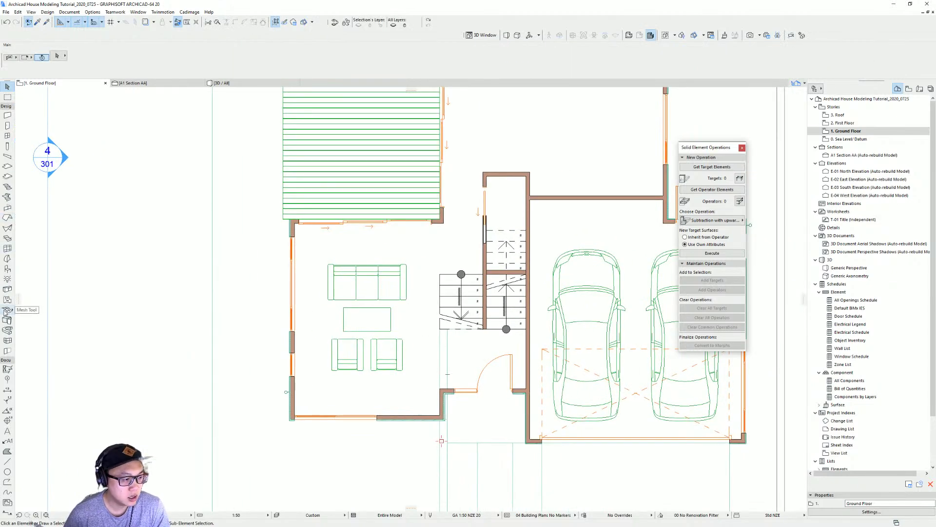
# Step: Find Carpet 20 in the object library and place it centred on the coffee table
pyautogui.click(7, 269)
pyautogui.hotkey('ctrl', 't')
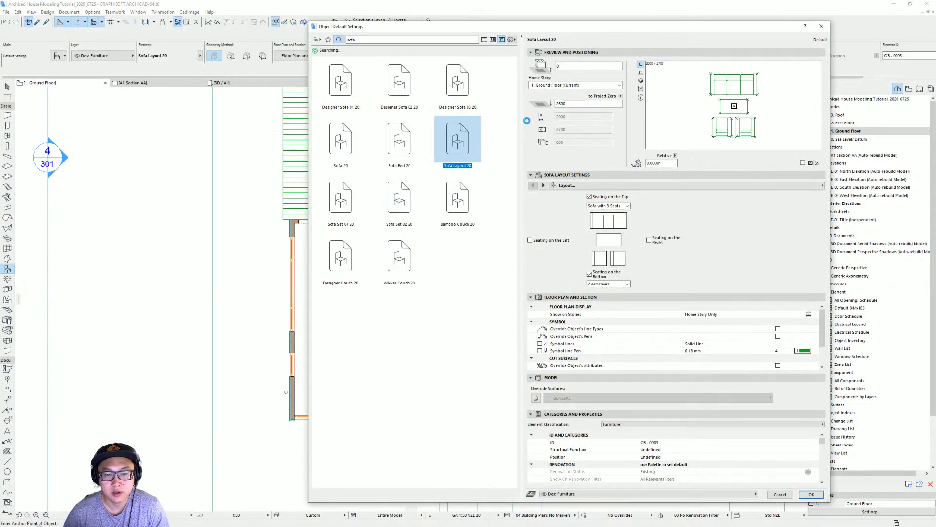
pyautogui.write('carpet')
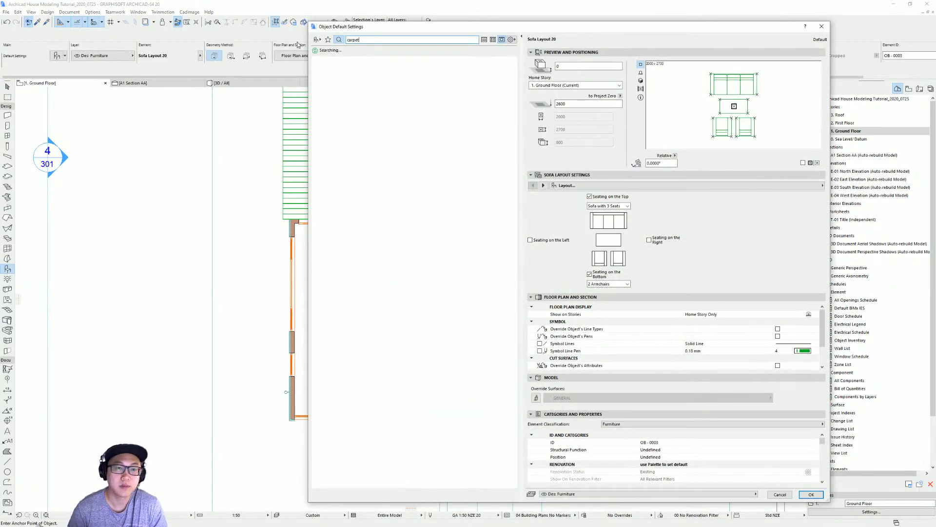
pyautogui.click(350, 99)
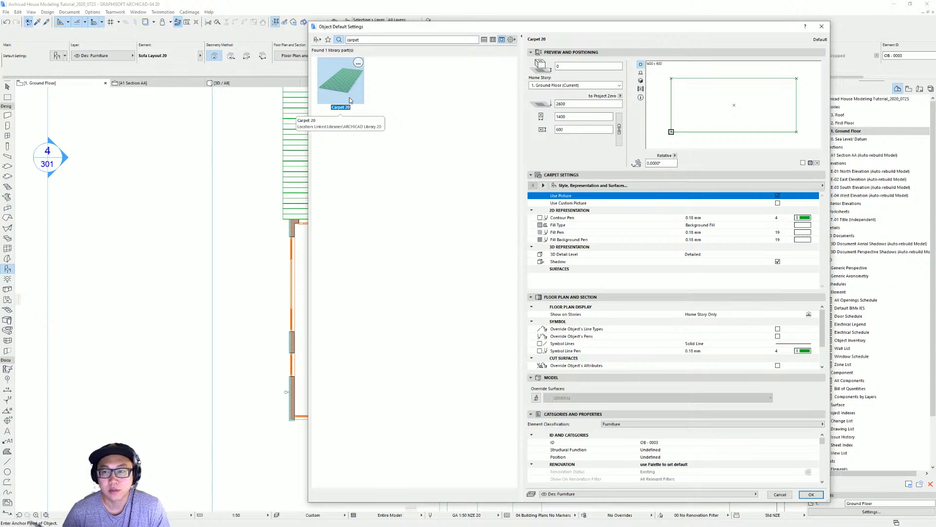
pyautogui.doubleClick(349, 98)
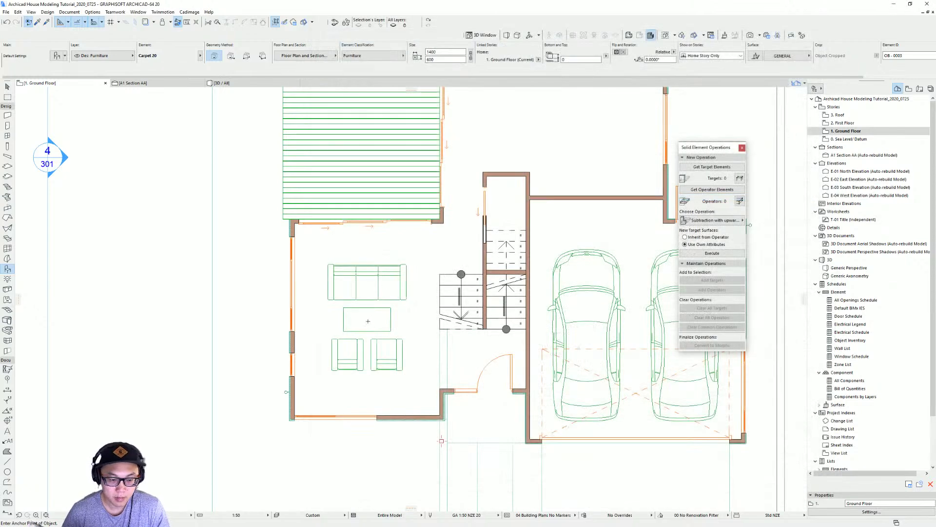
pyautogui.click(394, 308)
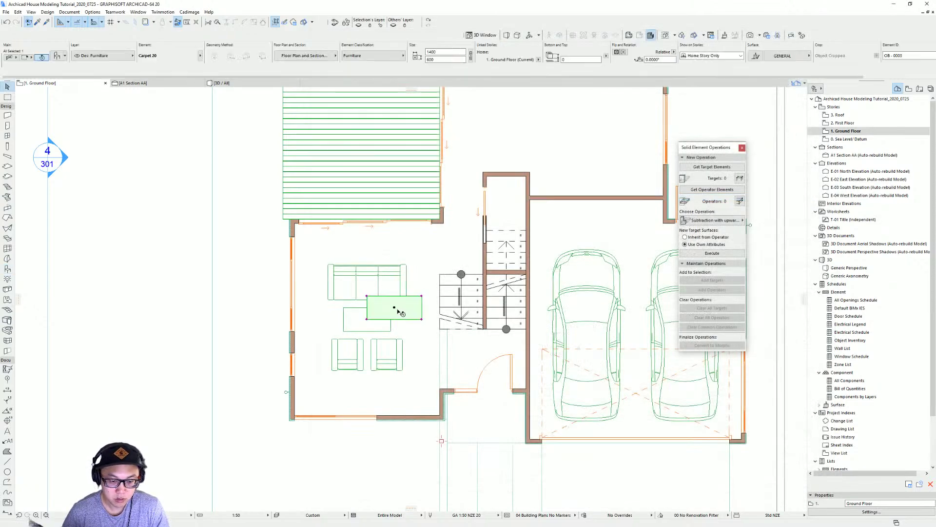
pyautogui.moveTo(394, 307); pyautogui.dragTo(367, 320)
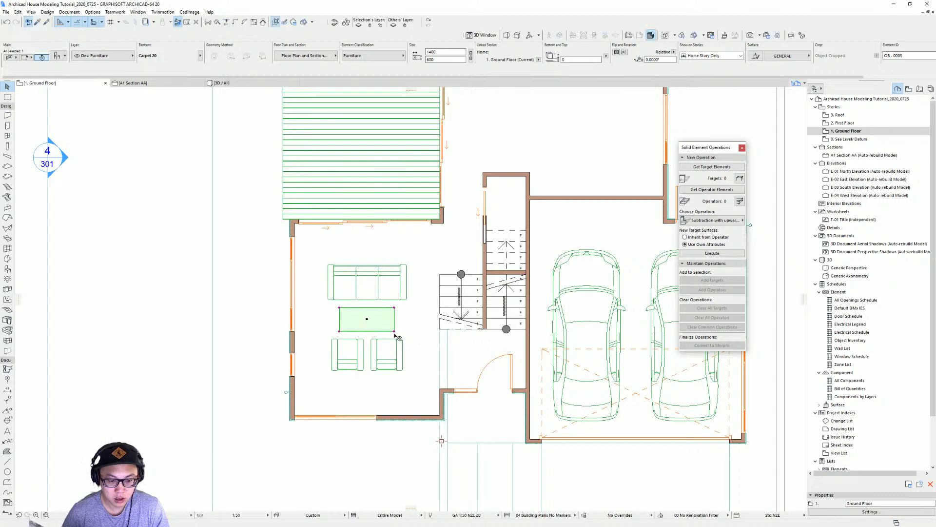
# Step: Stretch the carpet by its opposite corners to about 2415 × 2033 mm and recentre it on the coffee table
pyautogui.click(395, 332)
pyautogui.click(411, 361)
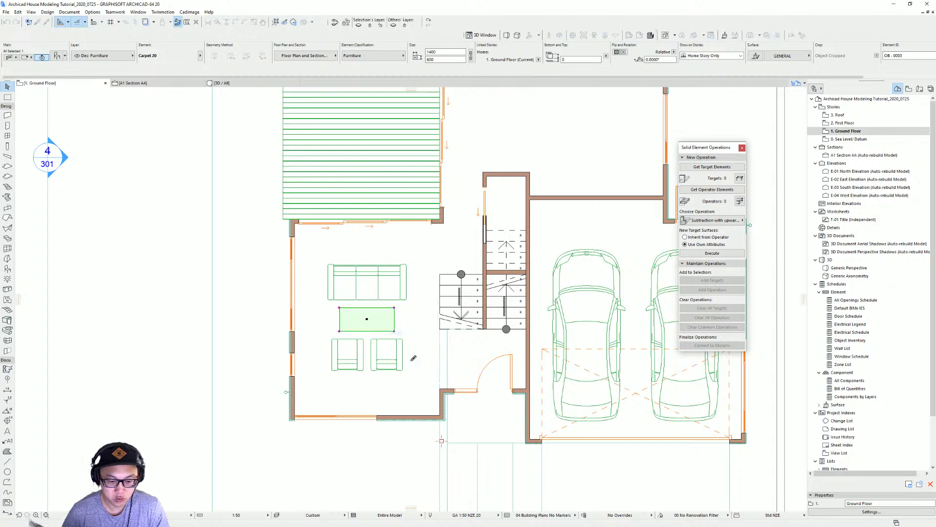
pyautogui.click(340, 308)
pyautogui.click(316, 281)
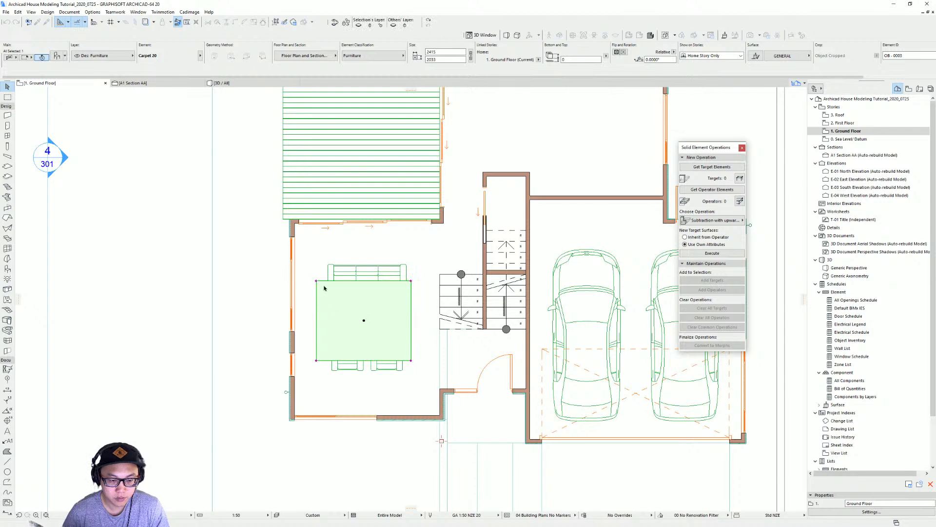
pyautogui.click(364, 321)
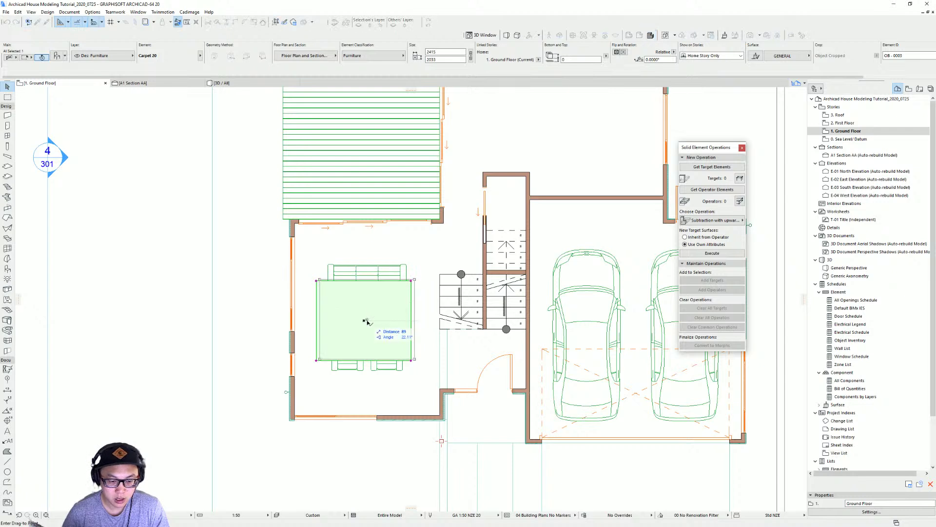
pyautogui.click(367, 320)
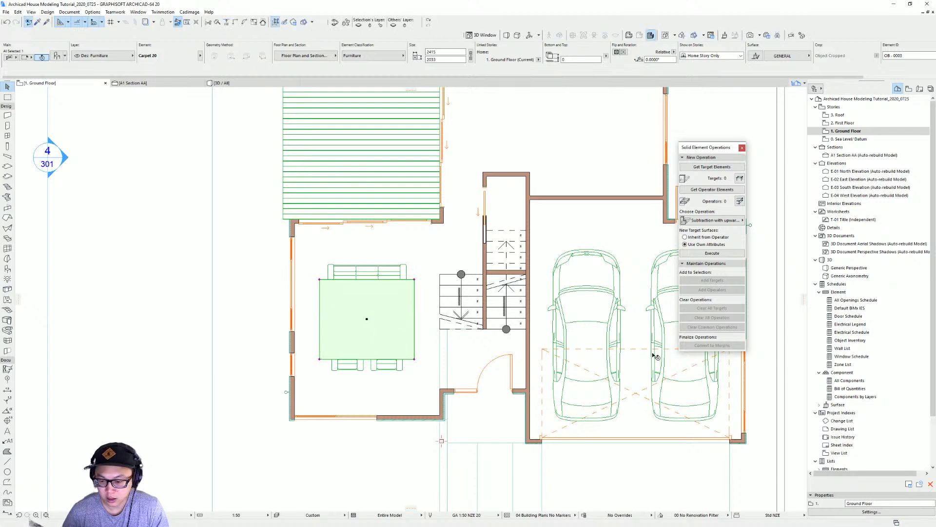
# Step: Bring the sofa layout in front of the carpet in the display order
pyautogui.click(407, 267)
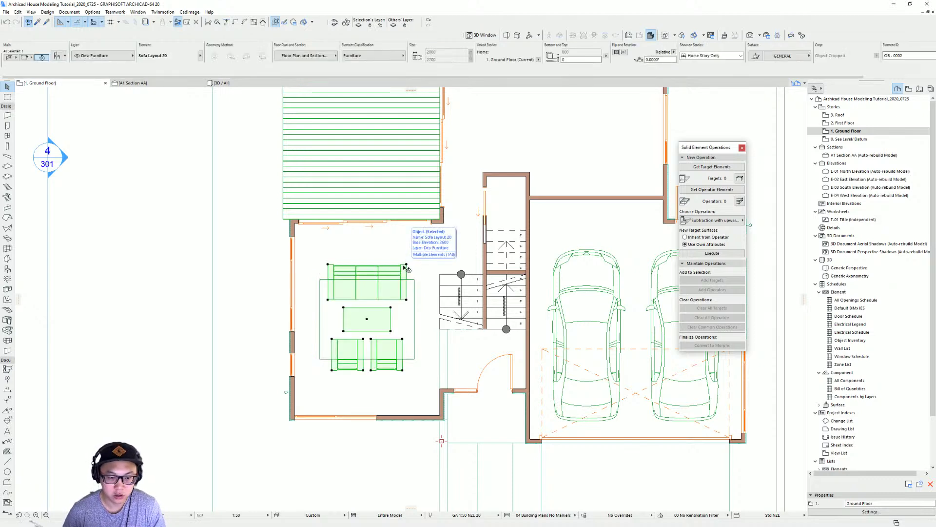
pyautogui.rightClick(406, 267)
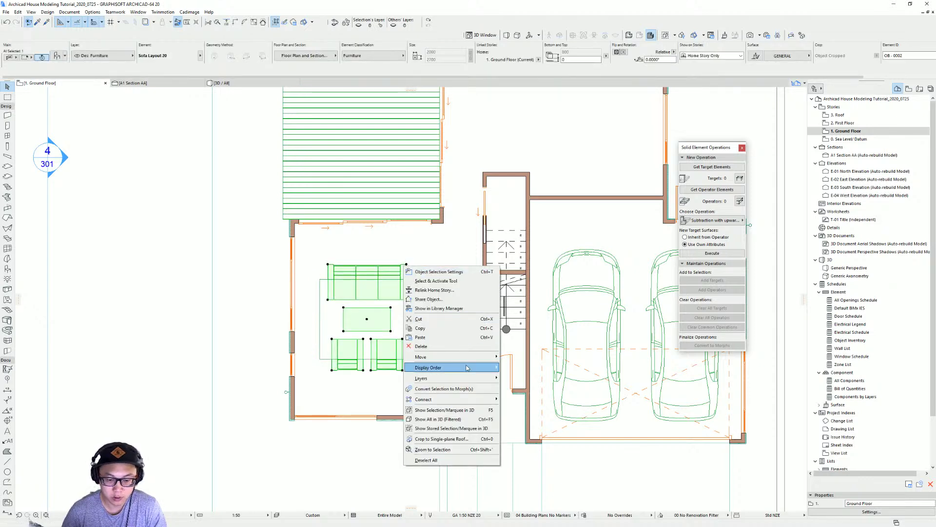
pyautogui.click(537, 371)
pyautogui.click(420, 237)
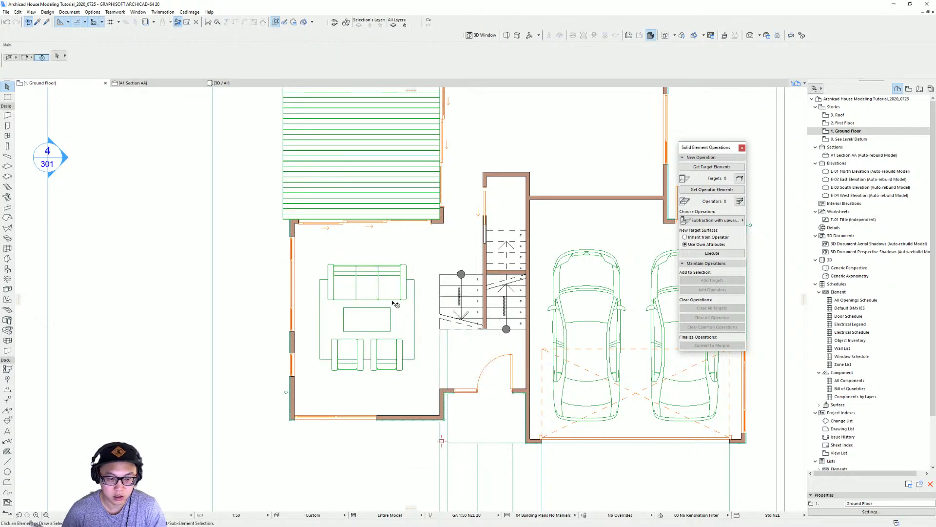
# Step: Mirror the sofa layout about a horizontal axis through the coffee table's centre, swapping the sofa and armchairs
pyautogui.moveTo(403, 344)
pyautogui.mouseDown(button='middle')
pyautogui.moveTo(398, 322)
pyautogui.moveTo(404, 333)
pyautogui.mouseUp(button='middle')
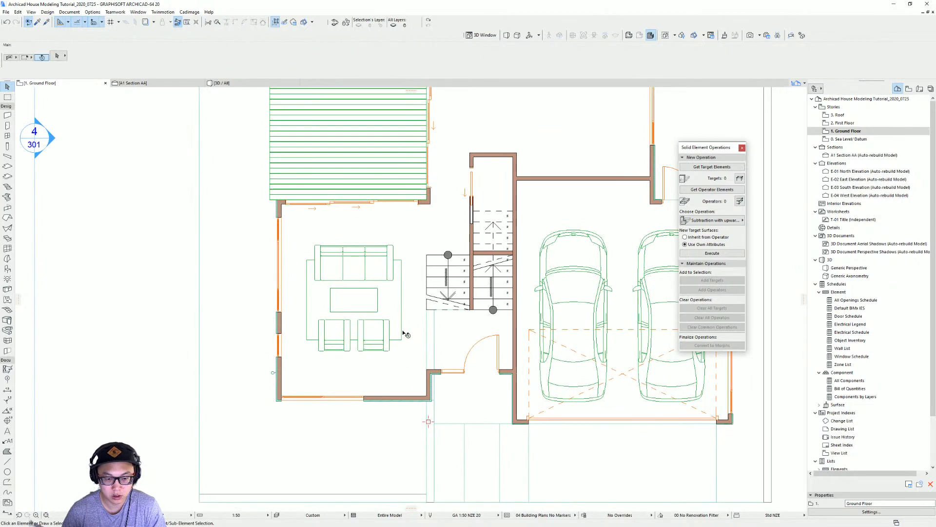
pyautogui.scroll(-3, 411, 322)
pyautogui.scroll(2, 407, 375)
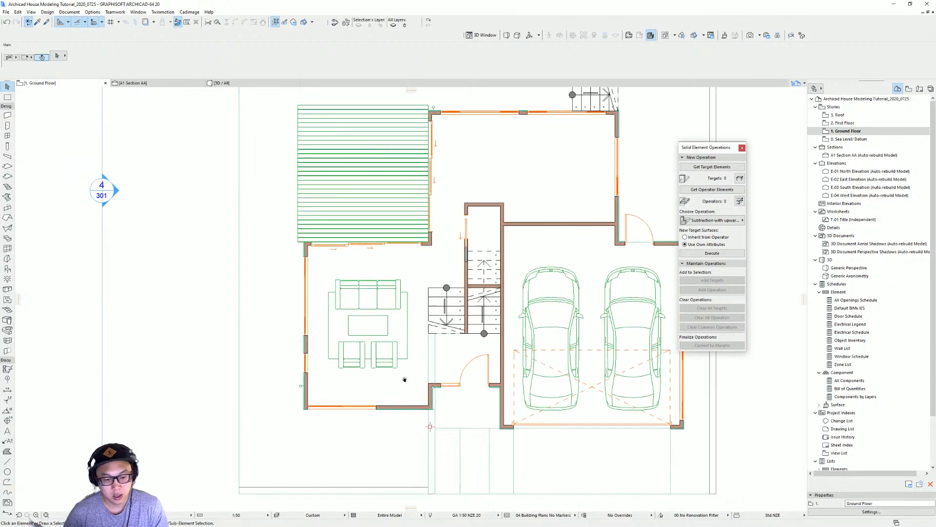
pyautogui.click(394, 352)
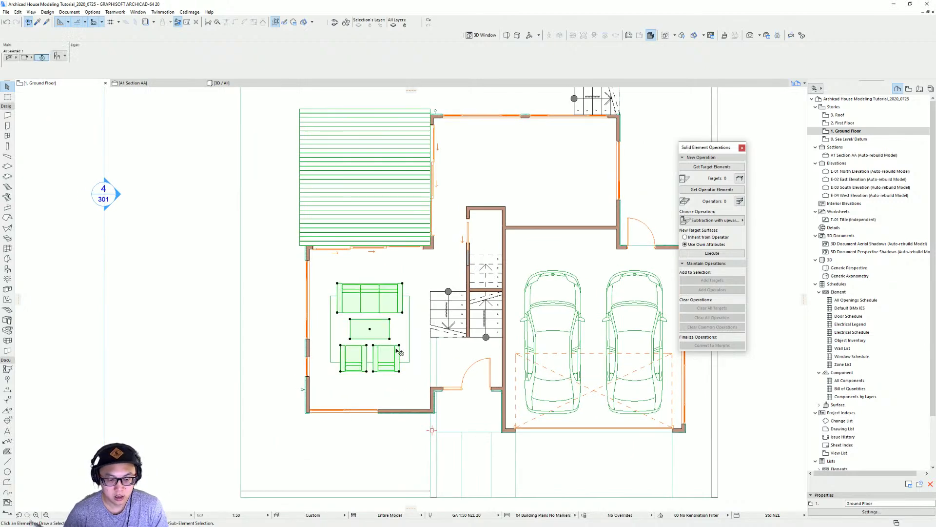
pyautogui.click(369, 329)
pyautogui.click(424, 364)
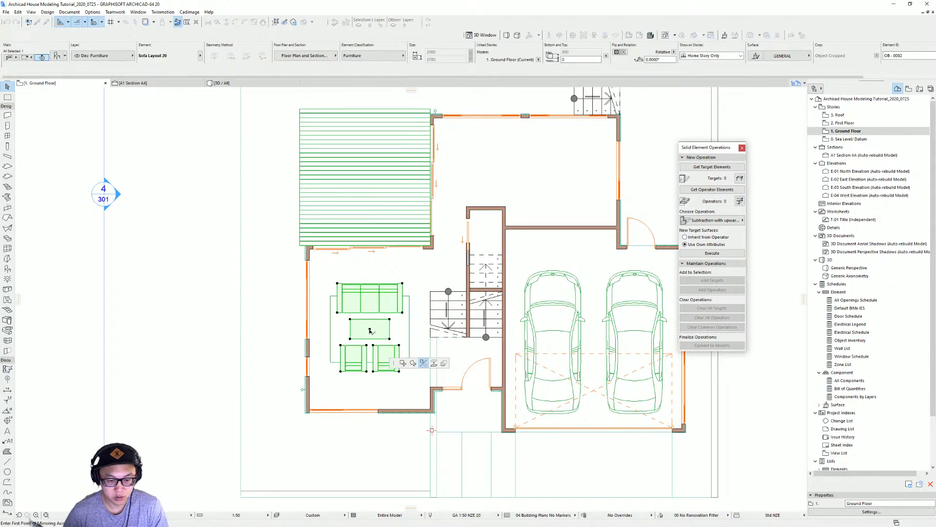
pyautogui.click(370, 329)
pyautogui.click(391, 329)
pyautogui.press('Escape')
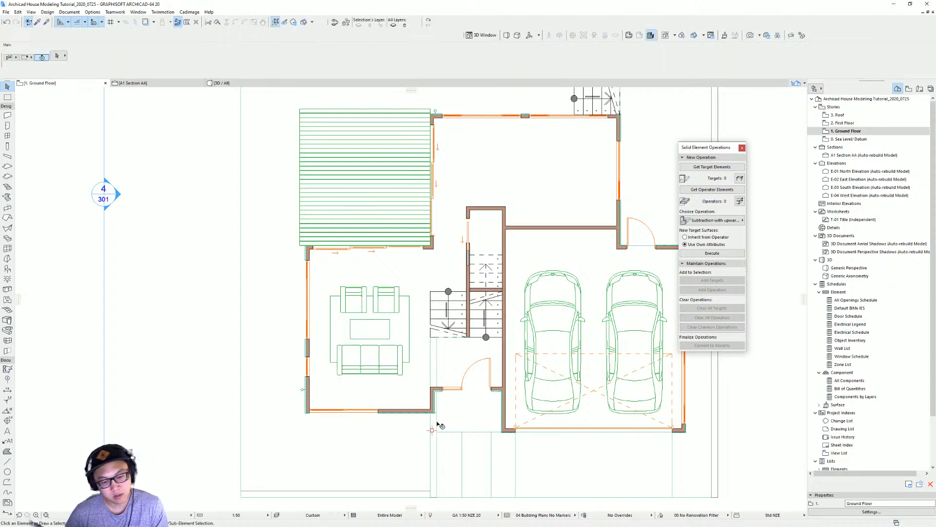
pyautogui.moveTo(406, 351); pyautogui.dragTo(410, 344, button='middle')
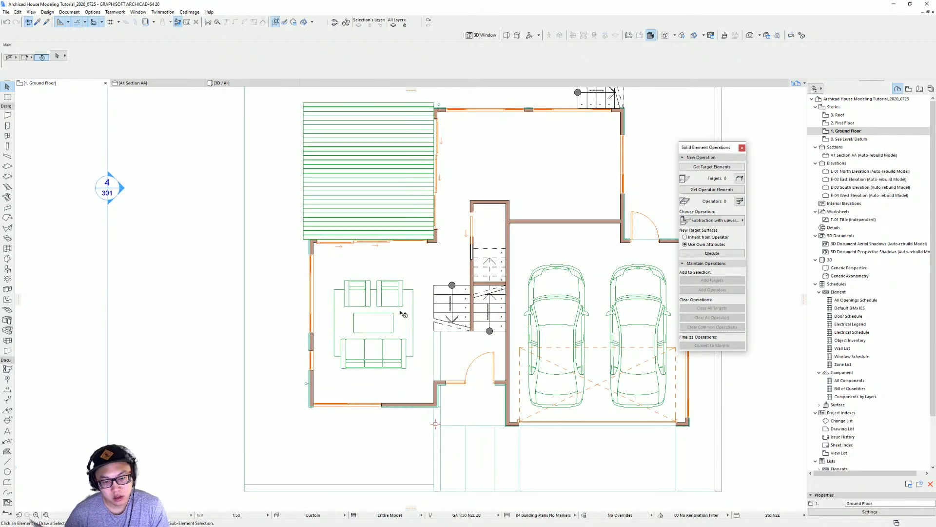
# Step: Rotate the sofa layout and carpet together 90° counter-clockwise about the coffee table's centre and move them down towards the room's lower wall
pyautogui.moveTo(389, 315); pyautogui.dragTo(392, 335, button='middle')
pyautogui.scroll(2, 373, 377)
pyautogui.moveTo(372, 376); pyautogui.dragTo(381, 384, button='middle')
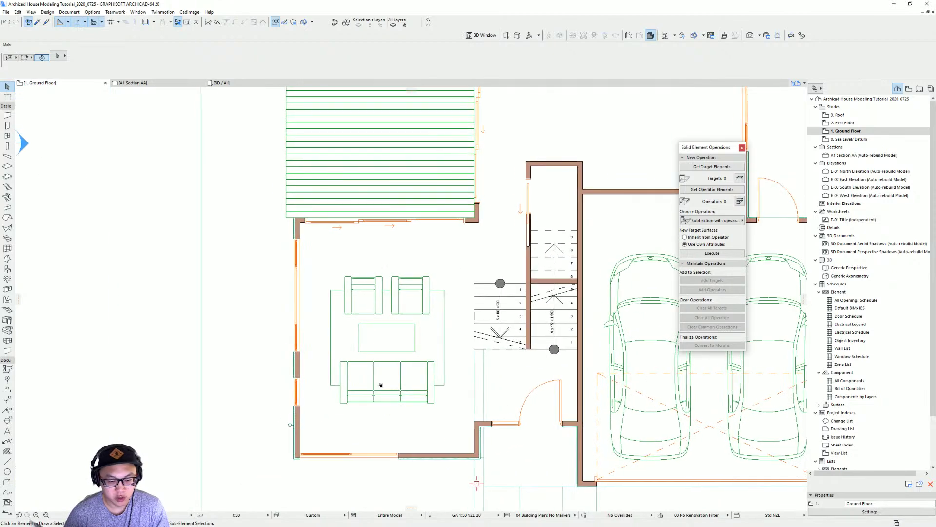
pyautogui.click(393, 383)
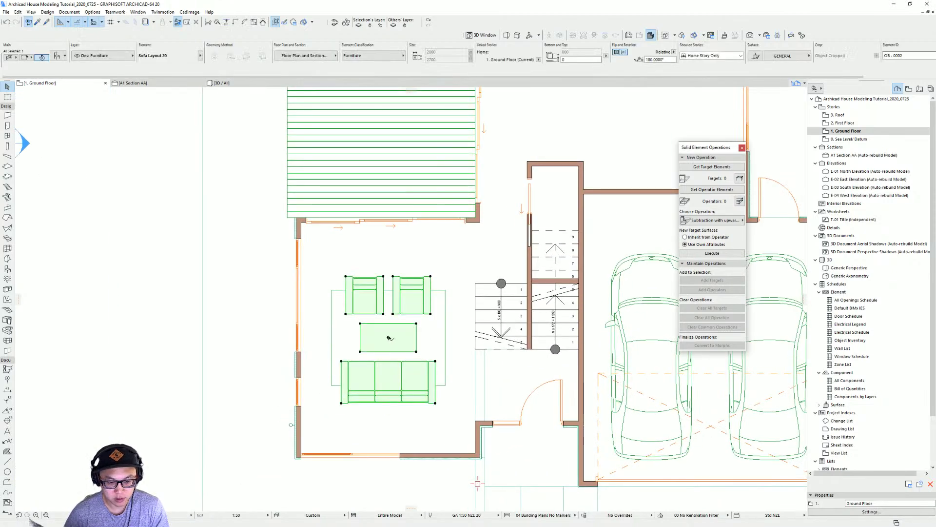
pyautogui.keyDown('shift'); pyautogui.click(446, 308); pyautogui.keyUp('shift')
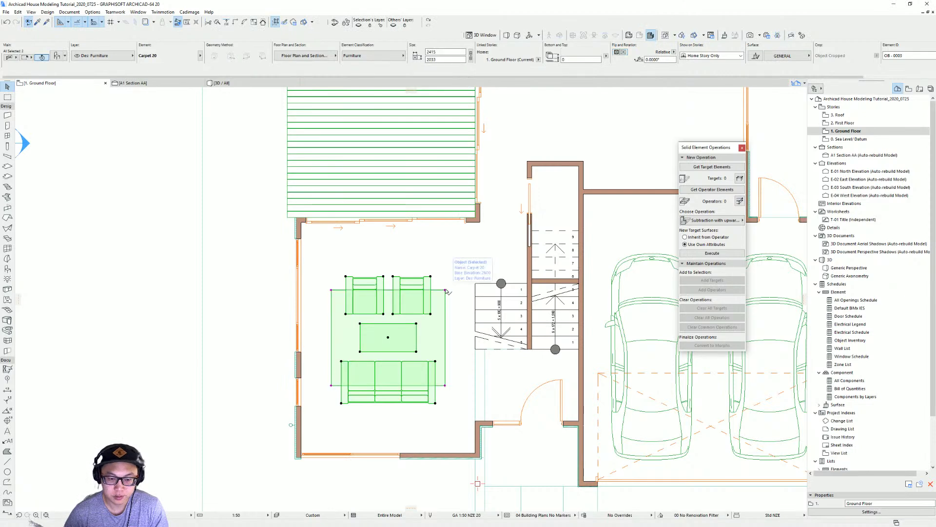
pyautogui.click(444, 290)
pyautogui.click(491, 325)
pyautogui.click(388, 337)
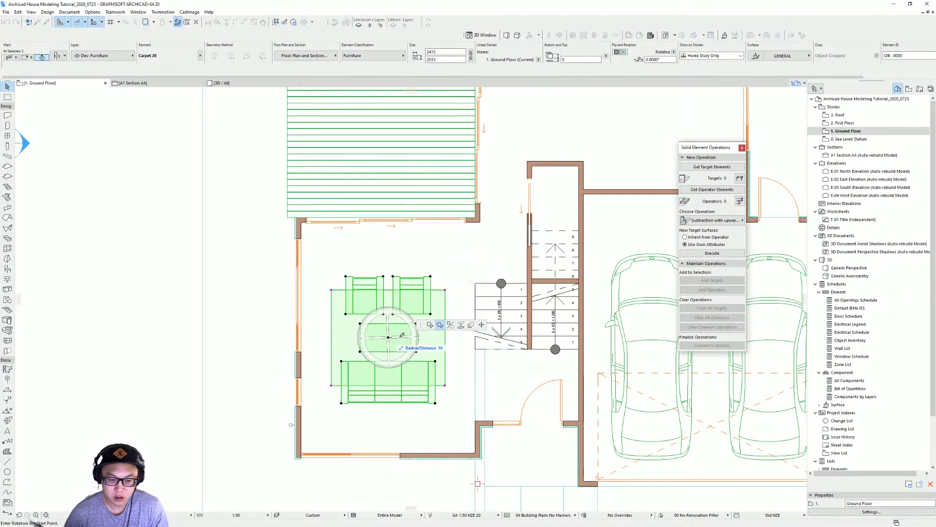
pyautogui.click(418, 337)
pyautogui.click(392, 269)
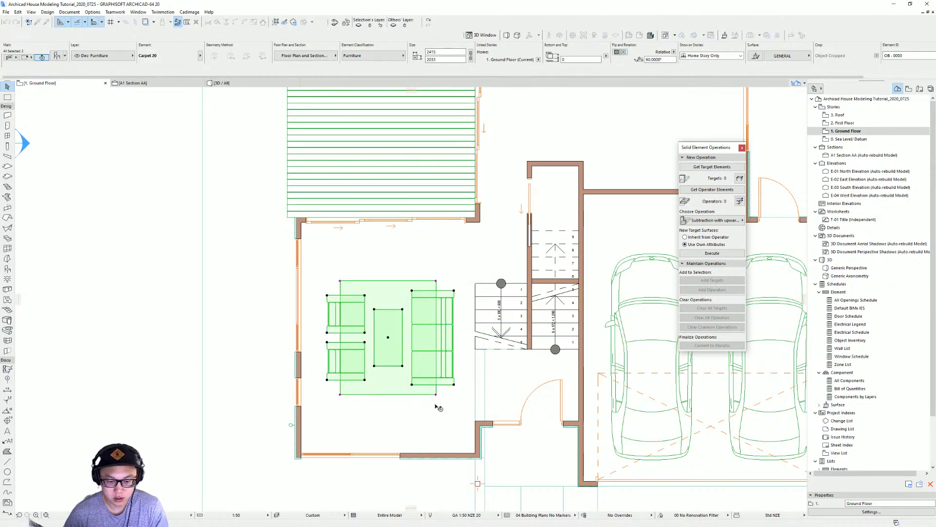
pyautogui.moveTo(437, 396); pyautogui.dragTo(473, 424)
pyautogui.click(449, 427)
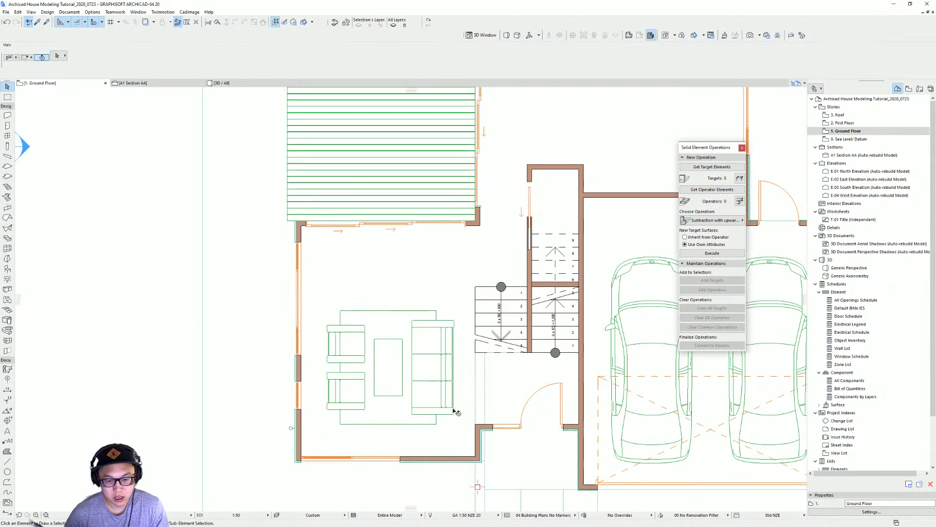
# Step: In the sofa layout's settings, remove the two armchairs on the bottom seating and enable a single armchair for the right seating
pyautogui.scroll(-2, 390, 302)
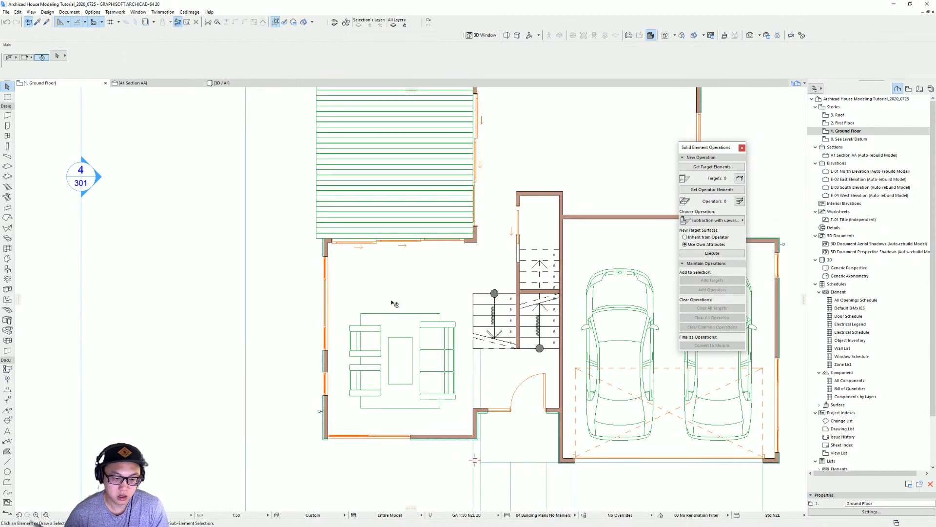
pyautogui.click(438, 361)
pyautogui.doubleClick(443, 359)
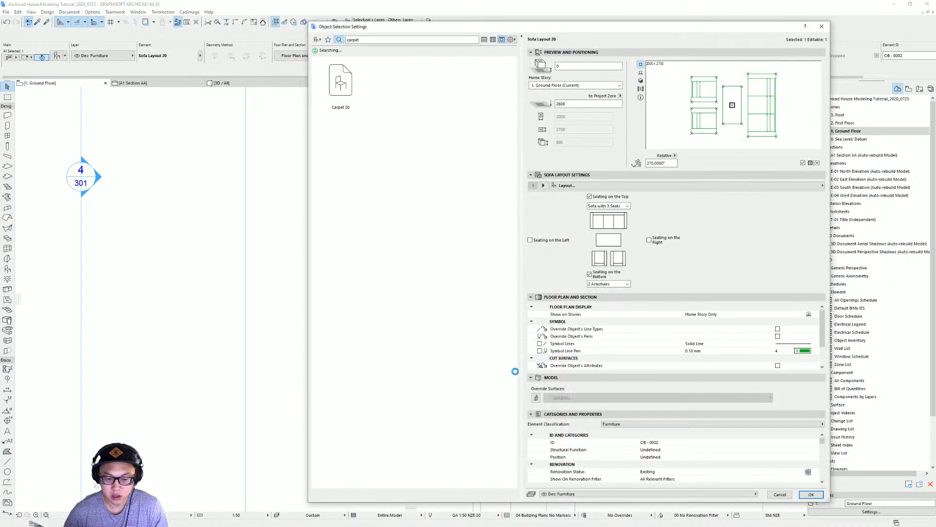
pyautogui.click(599, 276)
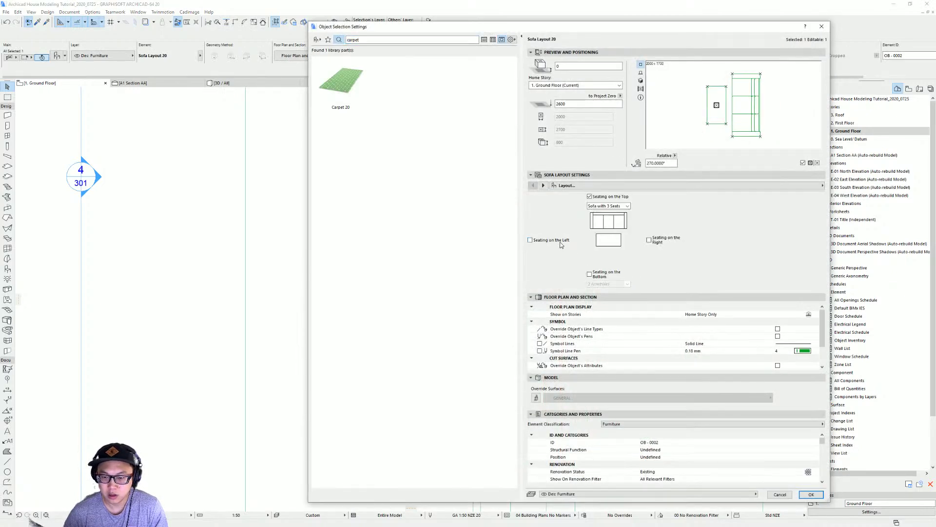
pyautogui.click(561, 241)
pyautogui.click(656, 244)
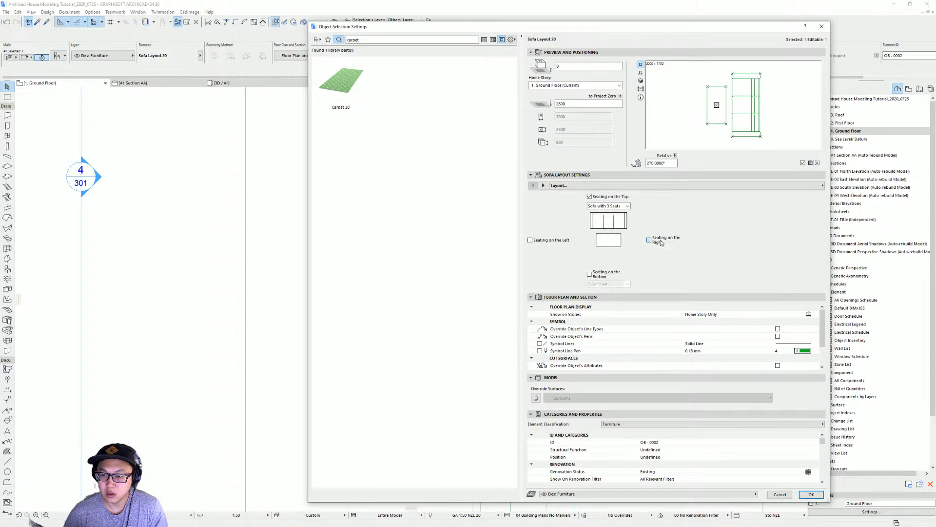
pyautogui.press('Return')
pyautogui.press('Escape')
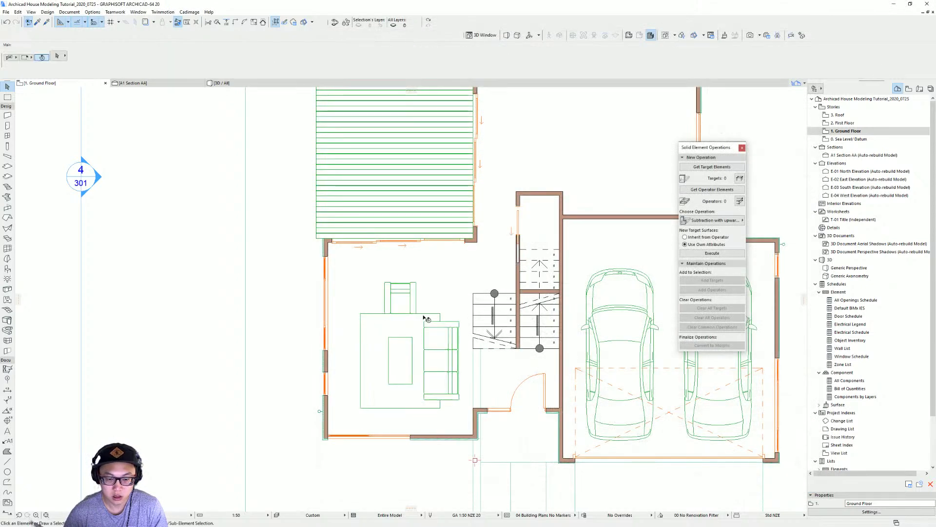
# Step: Stretch the carpet's upper edge upward so it measures about 2709 × 2033 mm
pyautogui.click(437, 313)
pyautogui.hotkey('ctrl', 'e')
pyautogui.press('Escape')
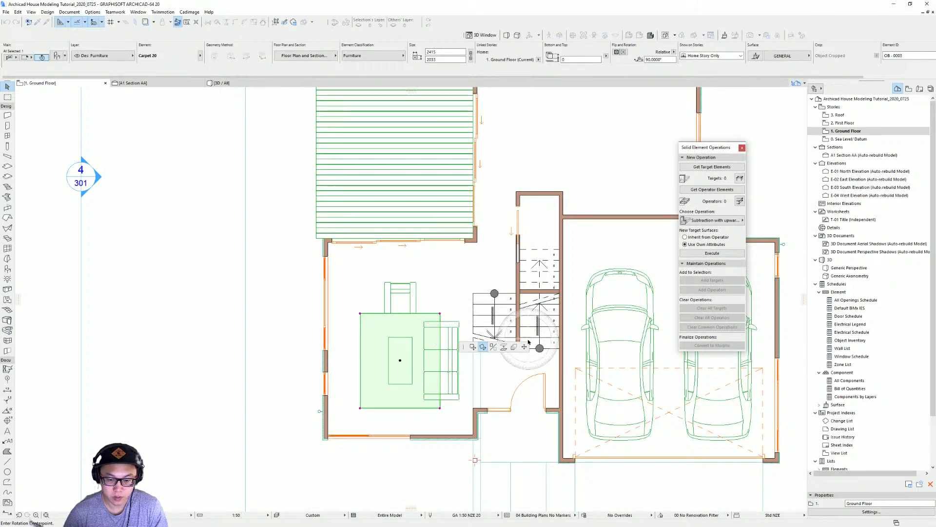
pyautogui.click(440, 313)
pyautogui.click(440, 302)
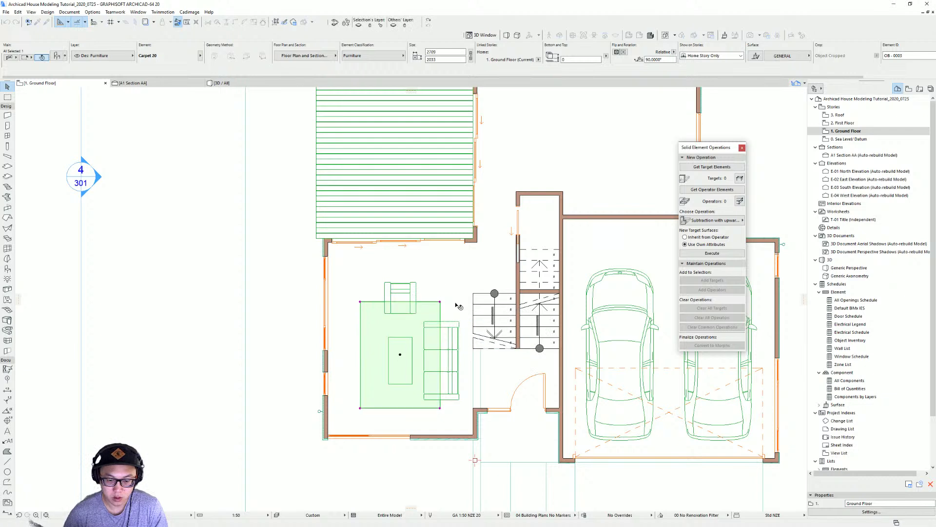
pyautogui.press('Escape')
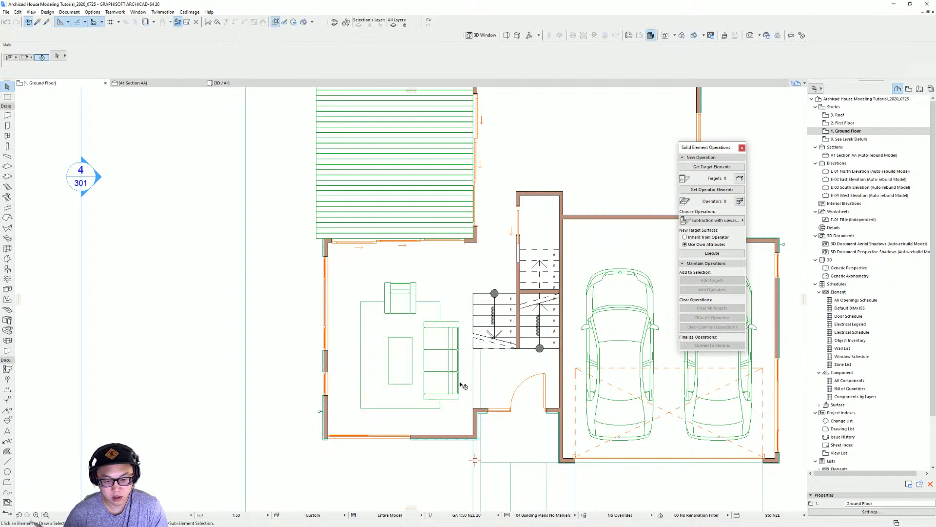
# Step: Switch the sofa layout's single armchair from the right seating to the left seating
pyautogui.click(407, 362)
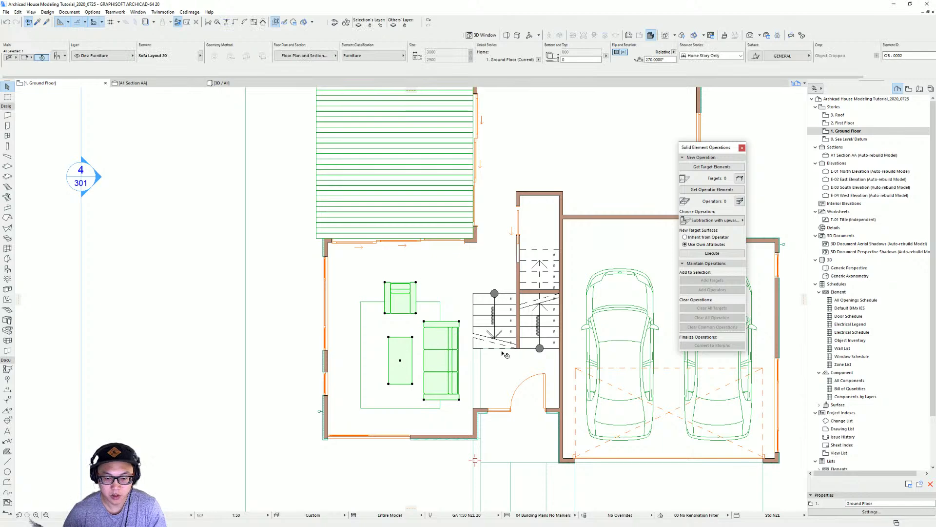
pyautogui.hotkey('ctrl', 't')
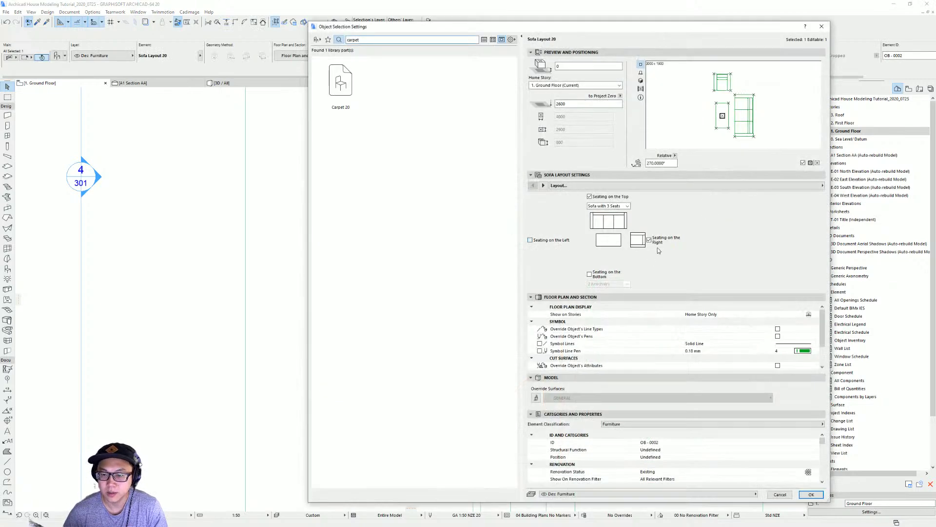
pyautogui.press('Return')
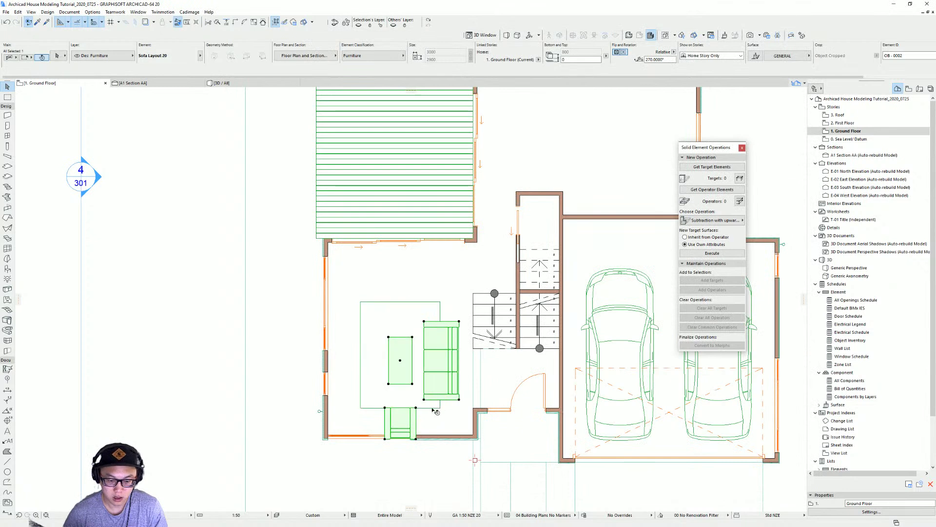
# Step: Move the sofa layout and carpet together straight up until the carpet's upper edge aligns with the adjacent stair's upper edge
pyautogui.keyDown('shift'); pyautogui.click(437, 407); pyautogui.keyUp('shift')
pyautogui.click(456, 378)
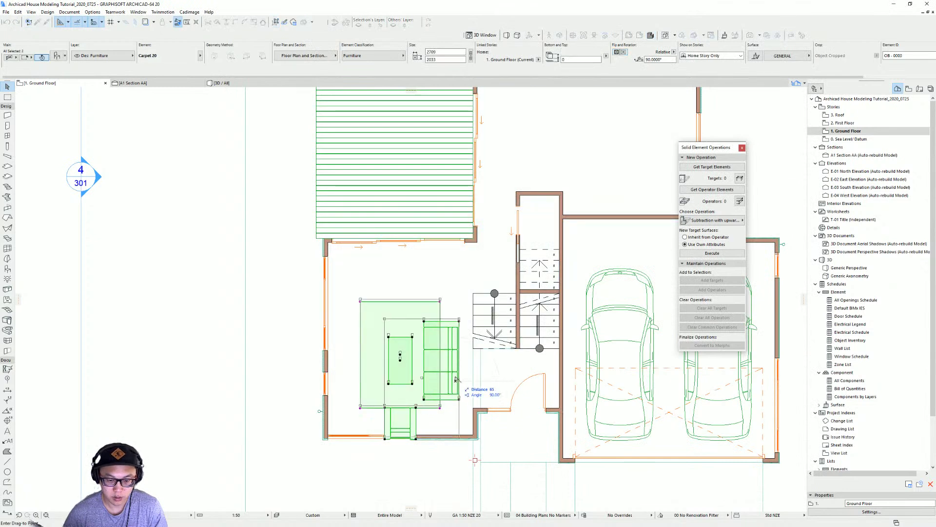
pyautogui.press('Escape')
pyautogui.click(441, 302)
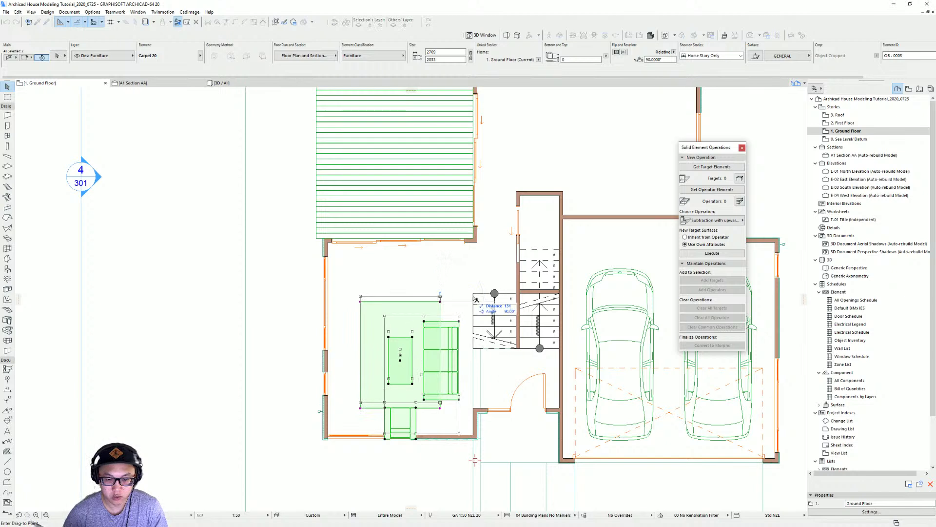
pyautogui.keyDown('shift'); pyautogui.click(473, 293); pyautogui.keyUp('shift')
# Step: Stretch the carpet's lower edge down under the armchair so it measures about 2952 × 2033 mm
pyautogui.click(440, 400)
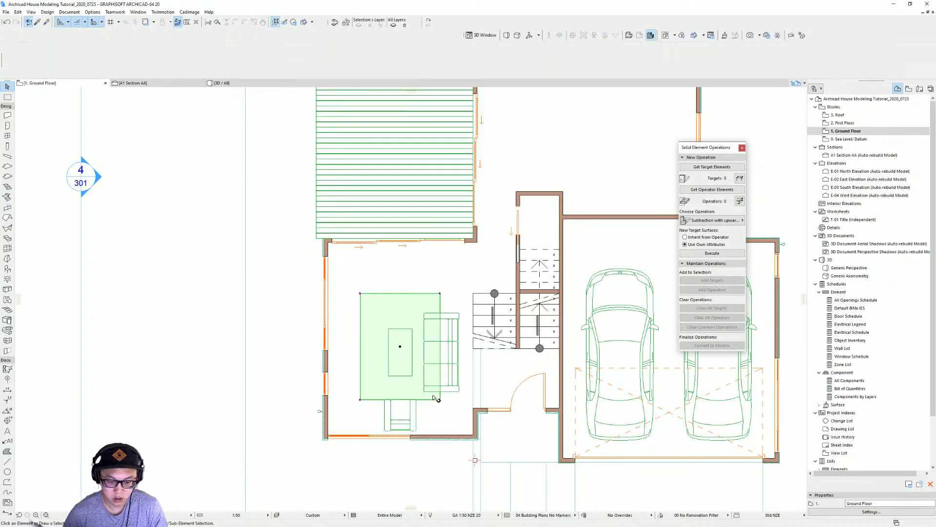
pyautogui.click(440, 400)
pyautogui.click(441, 409)
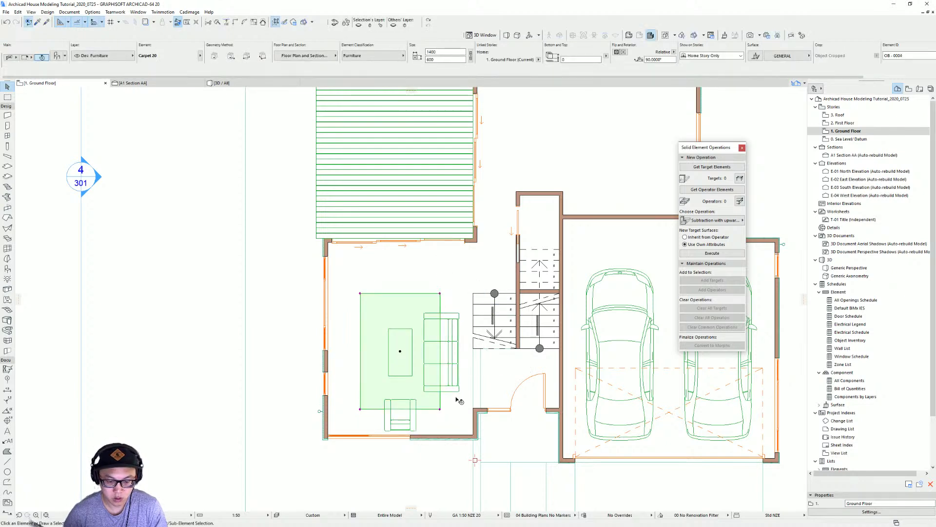
pyautogui.click(457, 401)
pyautogui.moveTo(458, 397); pyautogui.dragTo(460, 391, button='middle')
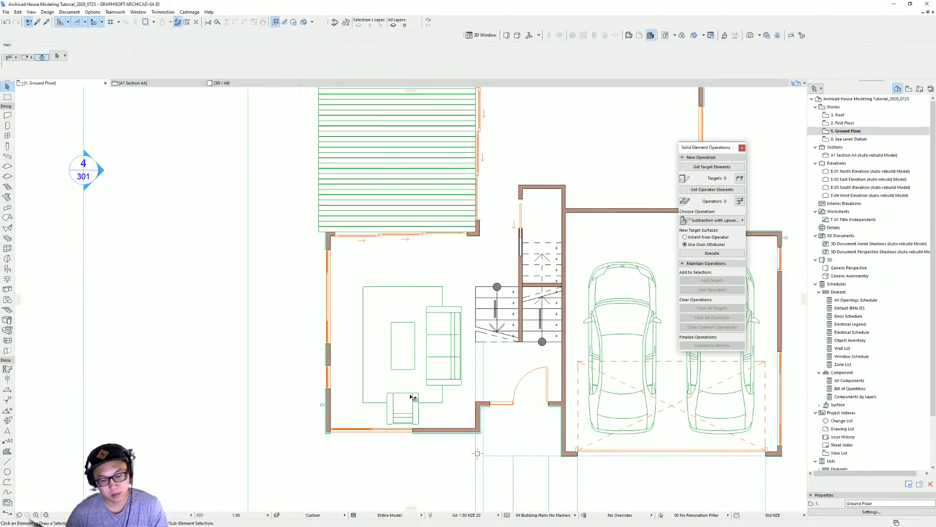
# Step: Find Coffee Table 01 20 in the object library and place it at the carpet's upper corner beside the end of the sofa
pyautogui.click(412, 397)
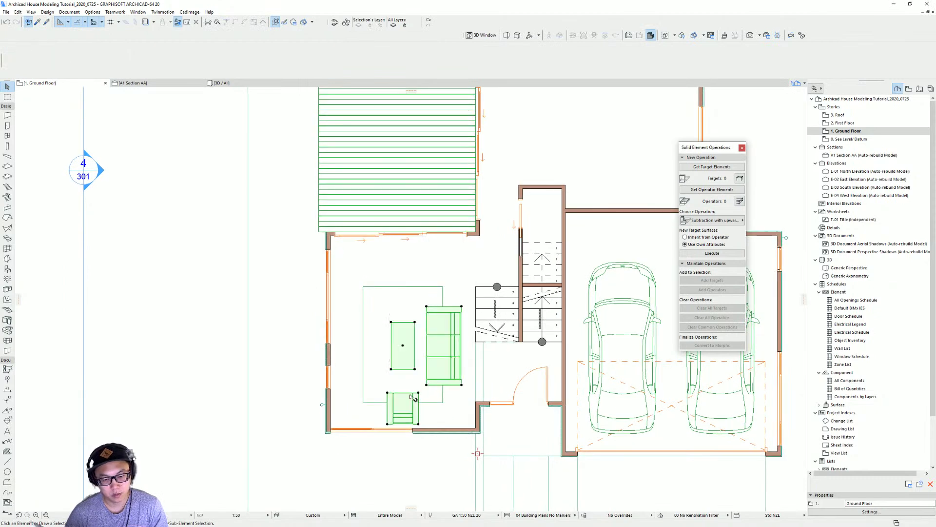
pyautogui.click(494, 380)
pyautogui.click(7, 268)
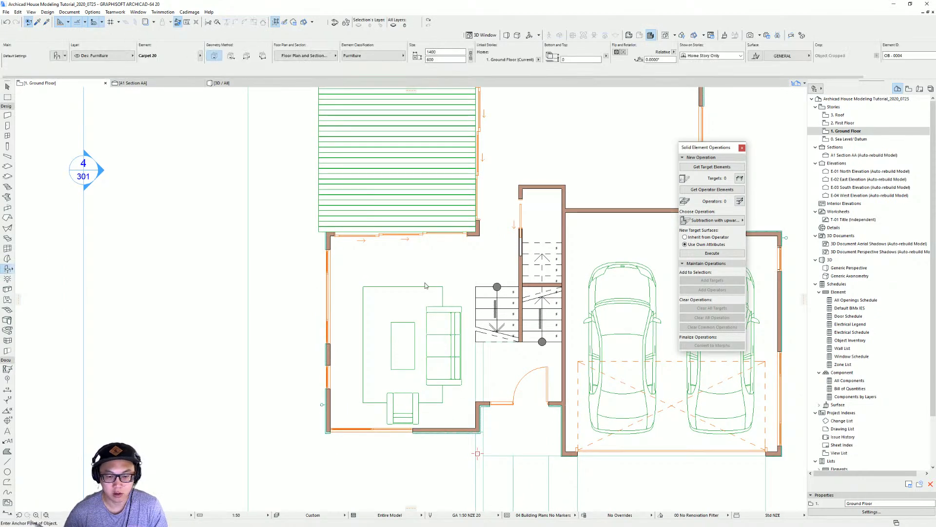
pyautogui.hotkey('ctrl', 't')
pyautogui.write('d')
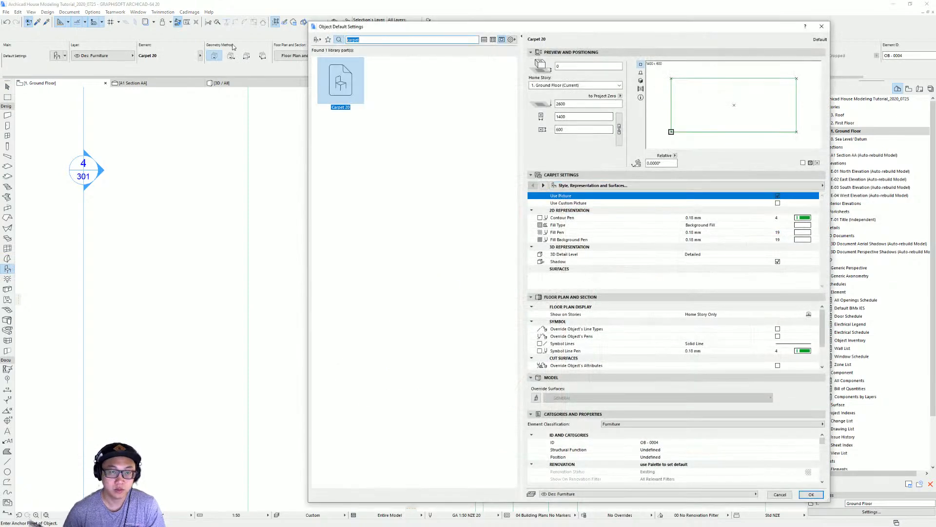
pyautogui.write('ofee')
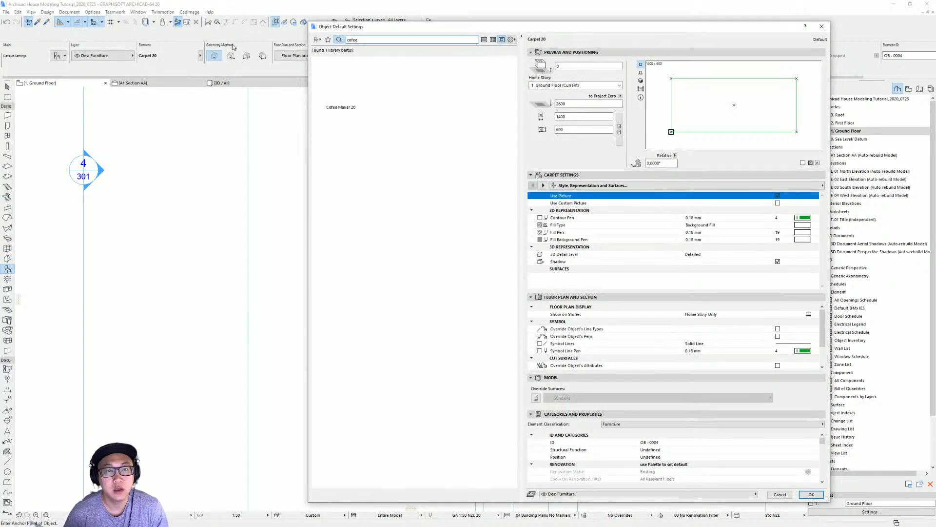
pyautogui.click(401, 91)
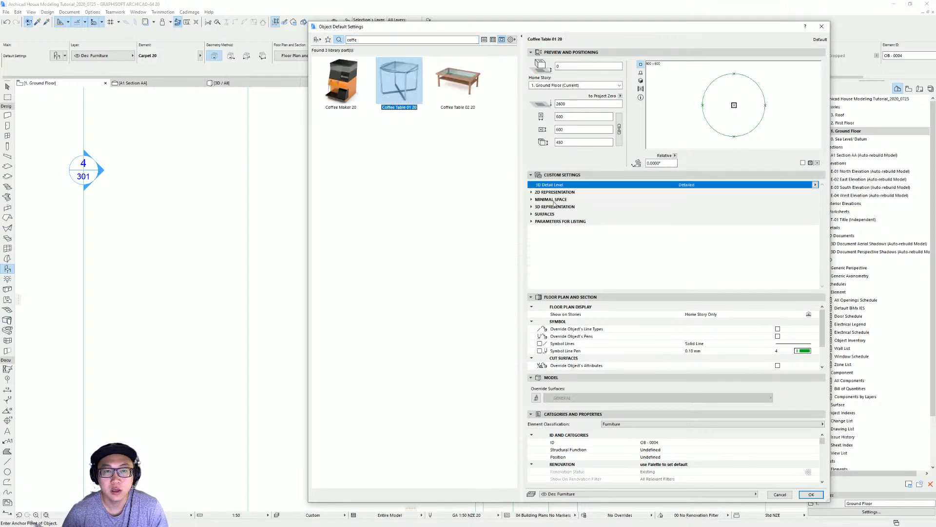
pyautogui.press('Return')
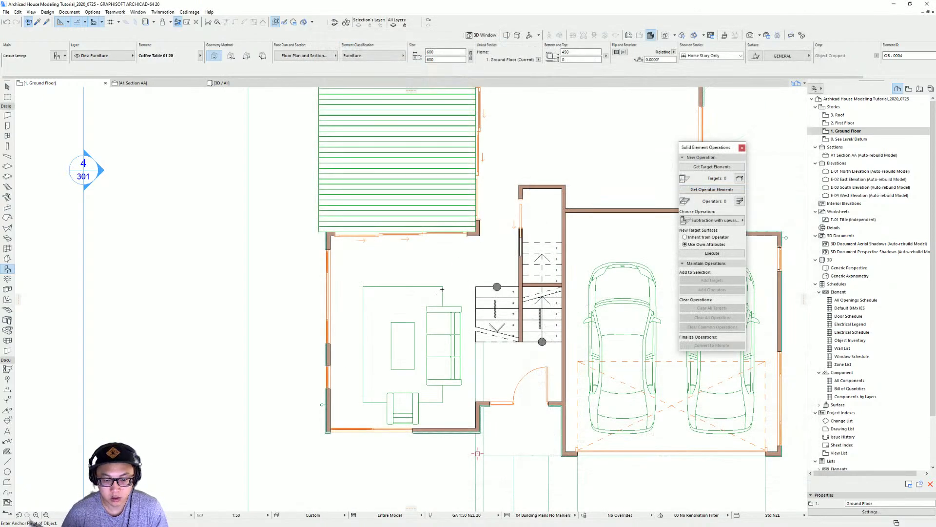
pyautogui.moveTo(467, 318); pyautogui.dragTo(488, 278, button='middle')
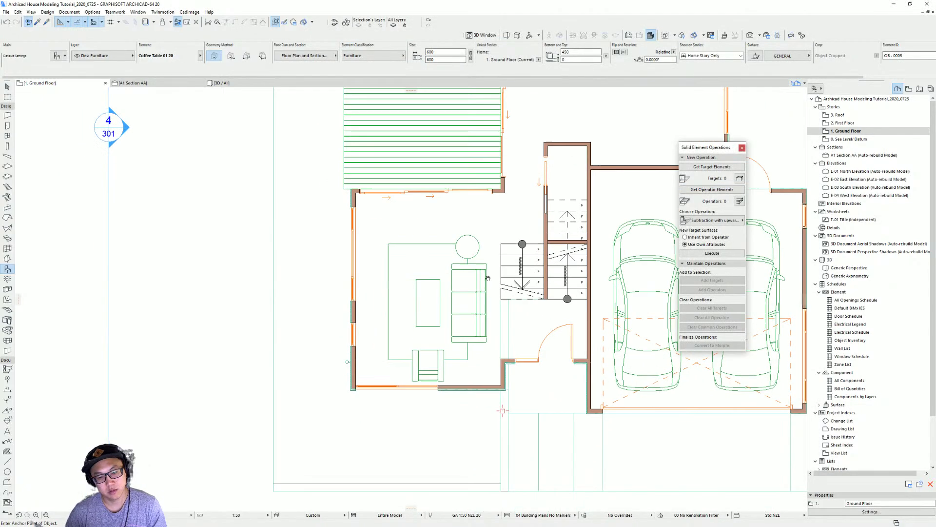
pyautogui.moveTo(450, 311)
pyautogui.mouseDown(button='middle')
pyautogui.moveTo(434, 311)
pyautogui.moveTo(460, 305)
pyautogui.mouseUp(button='middle')
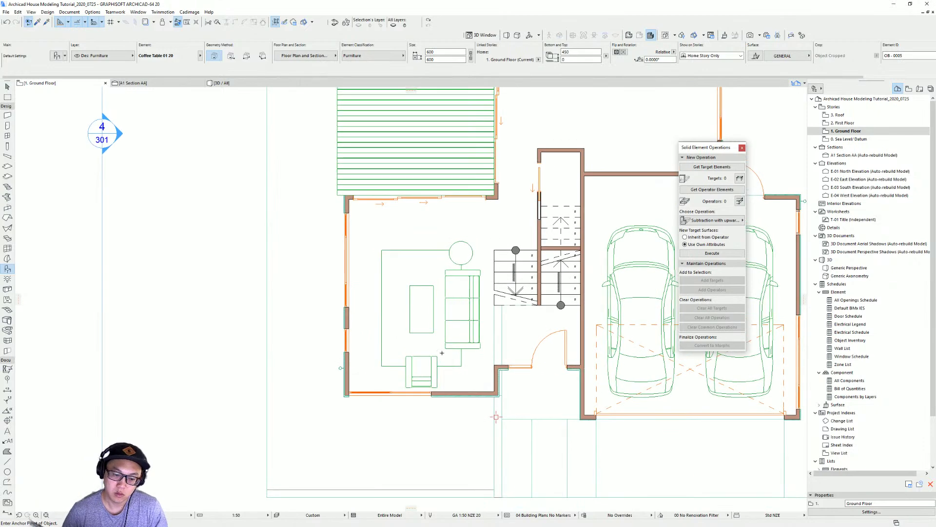
# Step: Move the sofa layout, carpet and round coffee table together 150 mm straight up
pyautogui.press('Escape')
pyautogui.click(432, 360)
pyautogui.keyDown('shift'); pyautogui.click(453, 360); pyautogui.keyUp('shift')
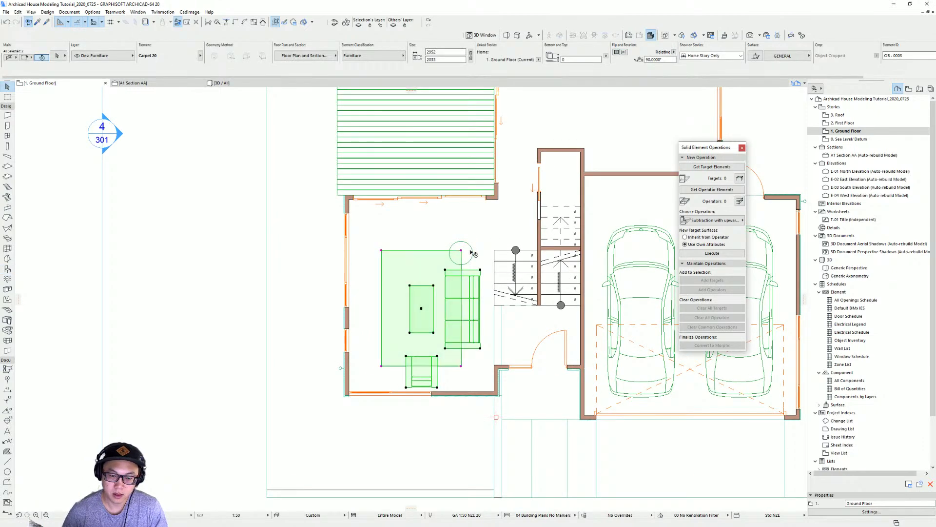
pyautogui.hotkey('ctrl', 'd')
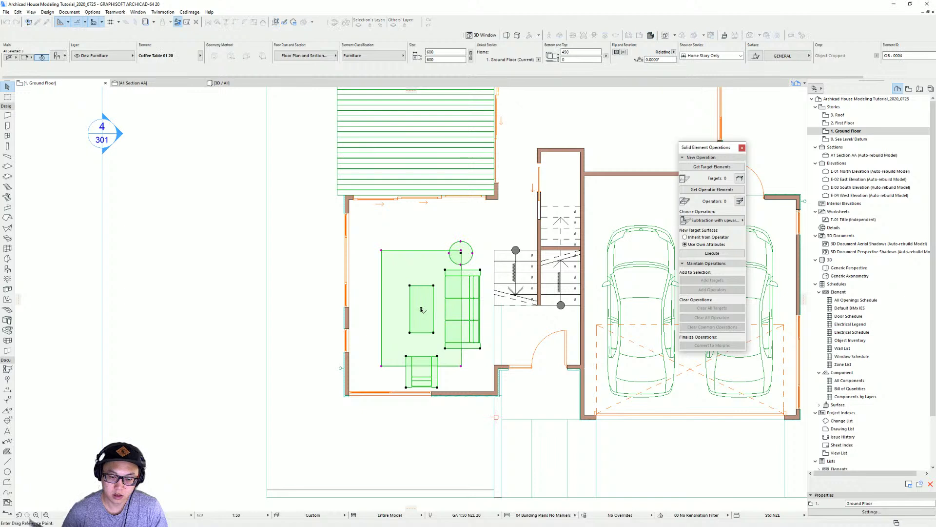
pyautogui.click(422, 310)
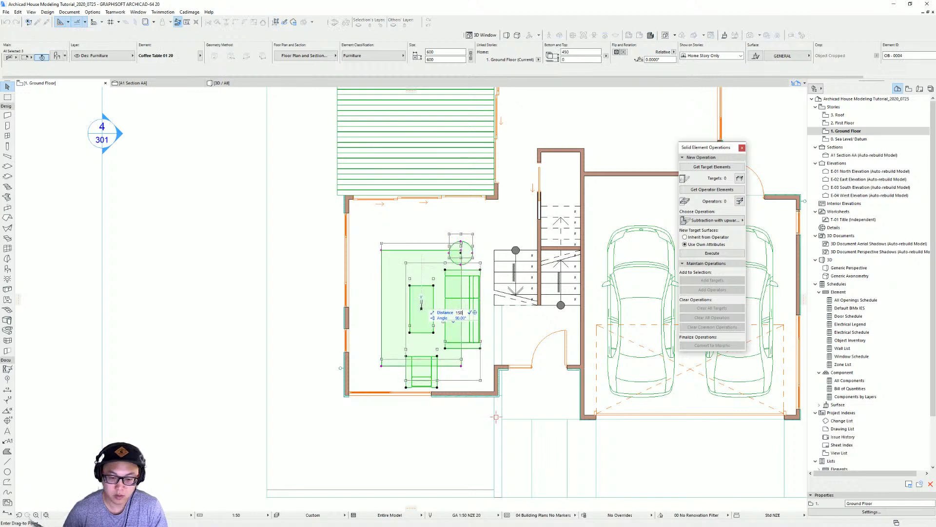
pyautogui.write('150')
pyautogui.press('Return')
pyautogui.press('Escape')
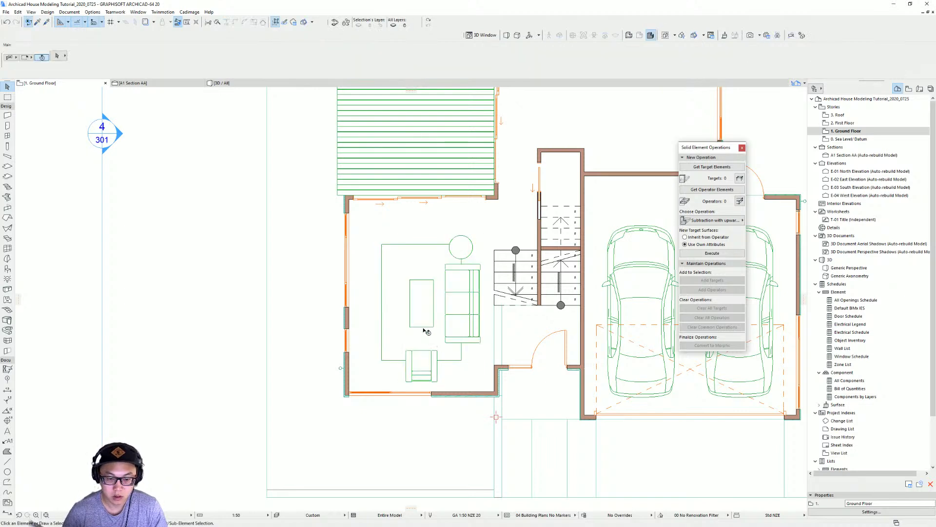
pyautogui.click(434, 327)
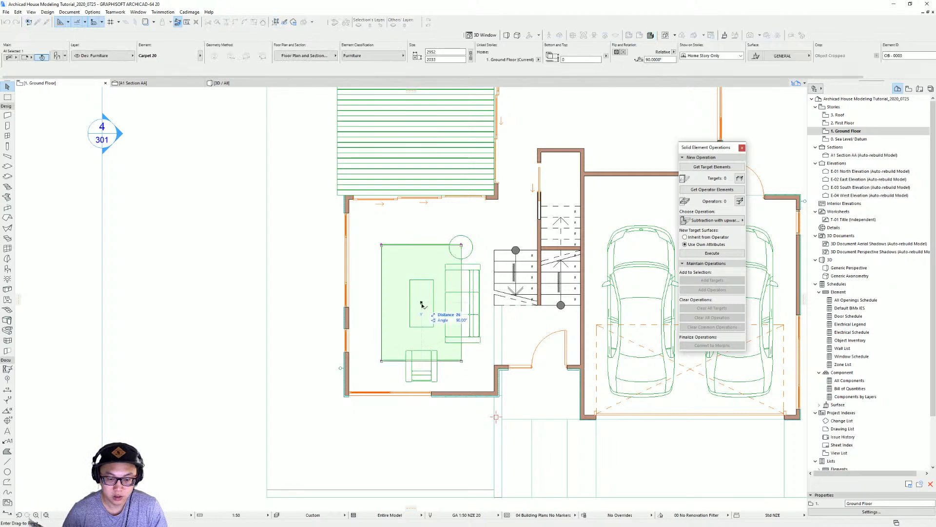
pyautogui.press('Escape')
pyautogui.press('Escape')
# Step: Find Flat Panel TV 20 in the object library and place it beside the outer living room wall opposite the sofa
pyautogui.moveTo(467, 288); pyautogui.dragTo(486, 293, button='middle')
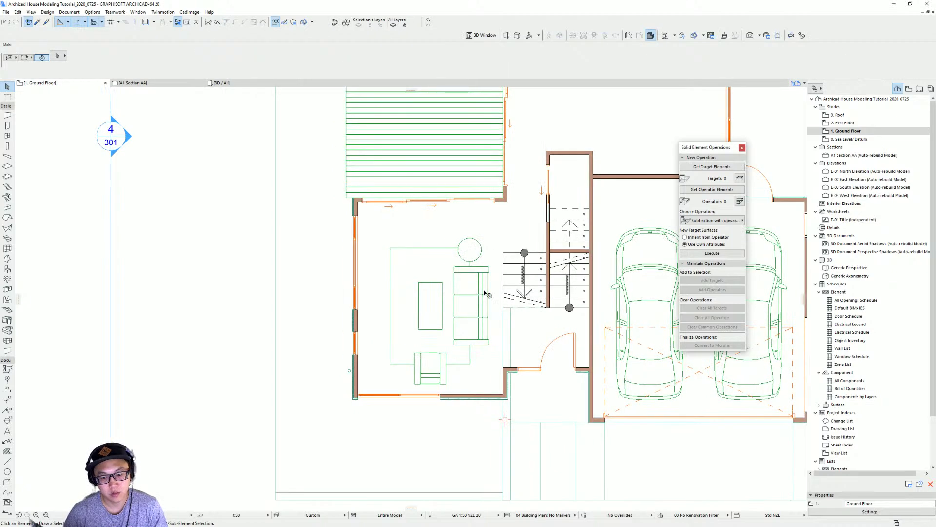
pyautogui.moveTo(420, 277); pyautogui.dragTo(421, 278, button='middle')
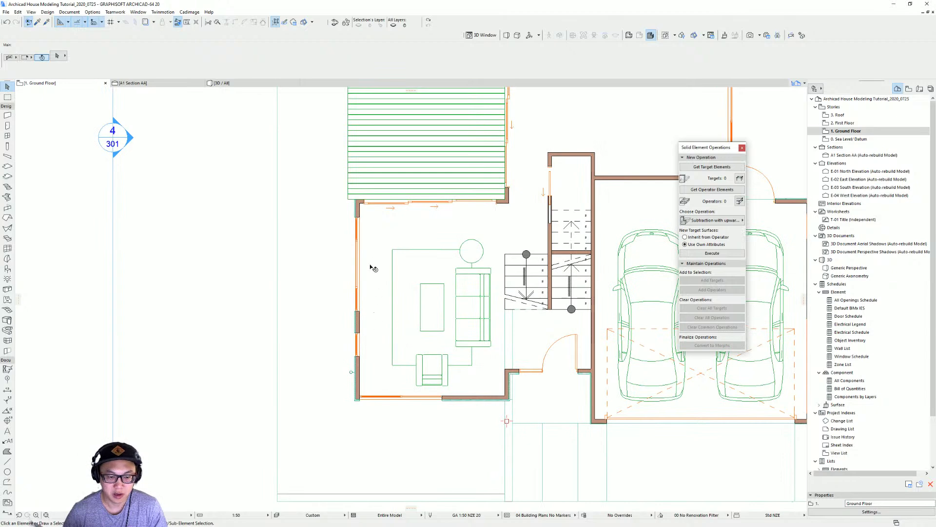
pyautogui.keyDown('shift'); pyautogui.hscroll(2, 387, 326); pyautogui.keyUp('shift')
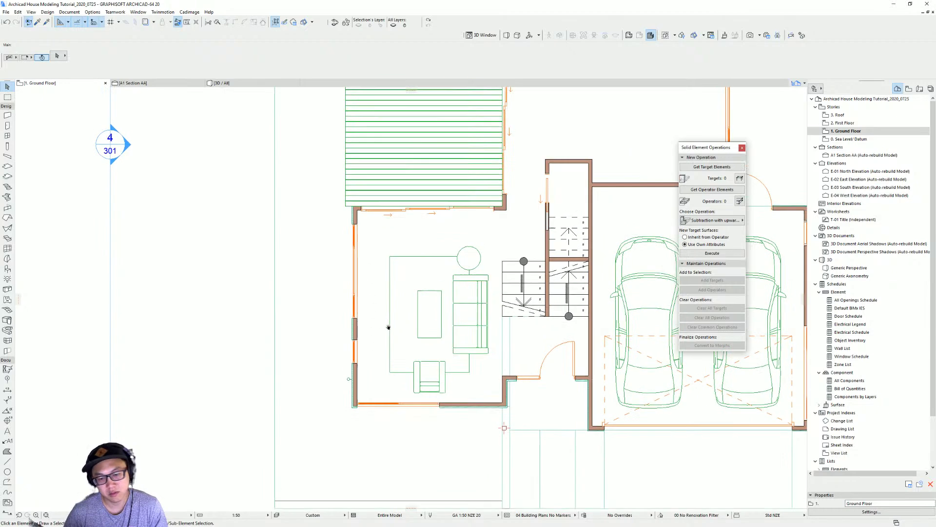
pyautogui.click(8, 269)
pyautogui.hotkey('ctrl', 't')
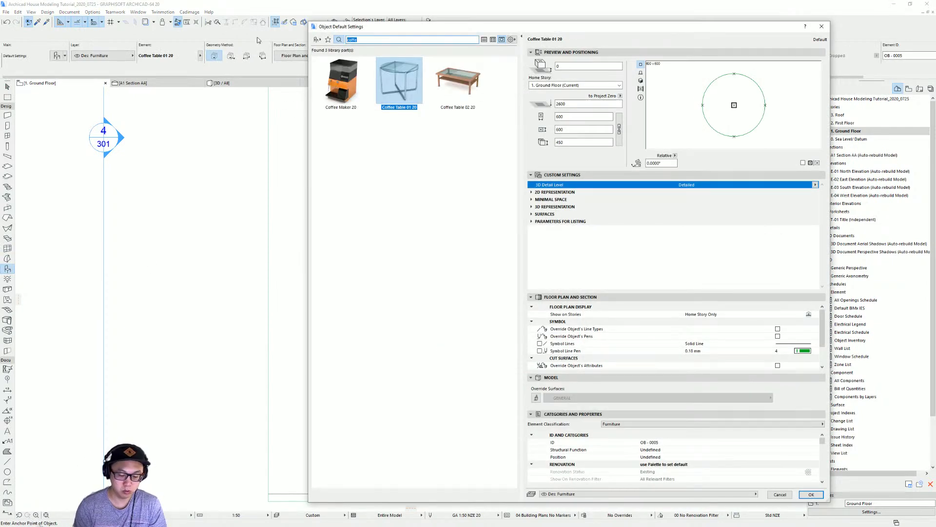
pyautogui.write('tv')
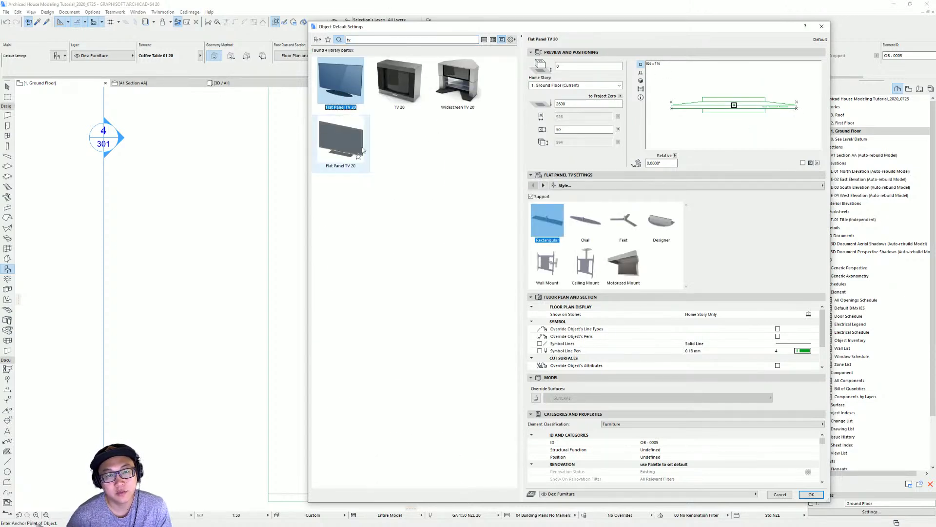
pyautogui.click(341, 90)
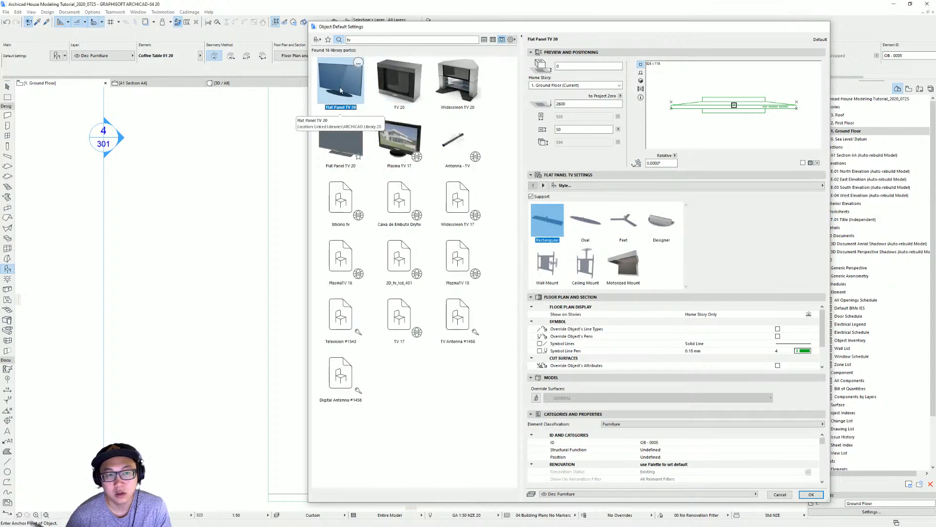
pyautogui.doubleClick(341, 90)
pyautogui.press('Escape')
pyautogui.click(364, 311)
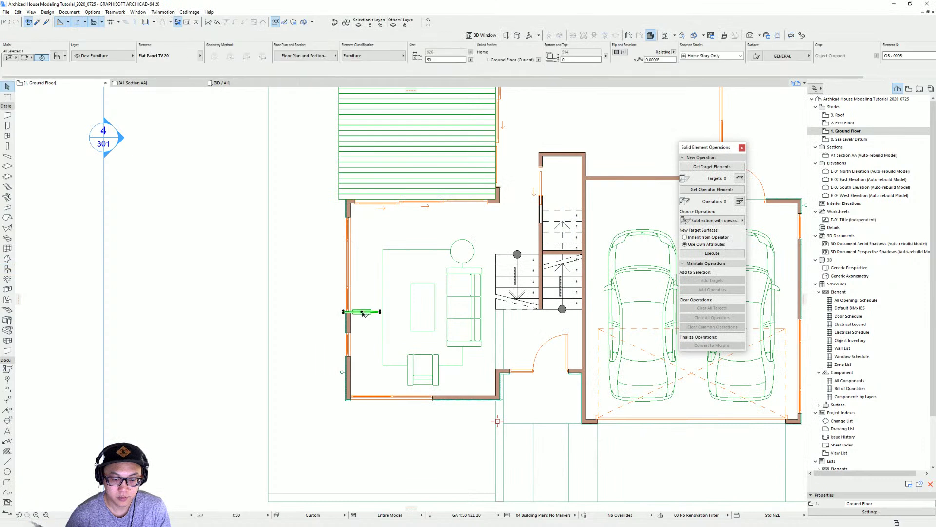
# Step: Rotate the flat panel TV 90° about its centre so it runs parallel to the outer wall
pyautogui.click(363, 311)
pyautogui.click(407, 279)
pyautogui.click(363, 313)
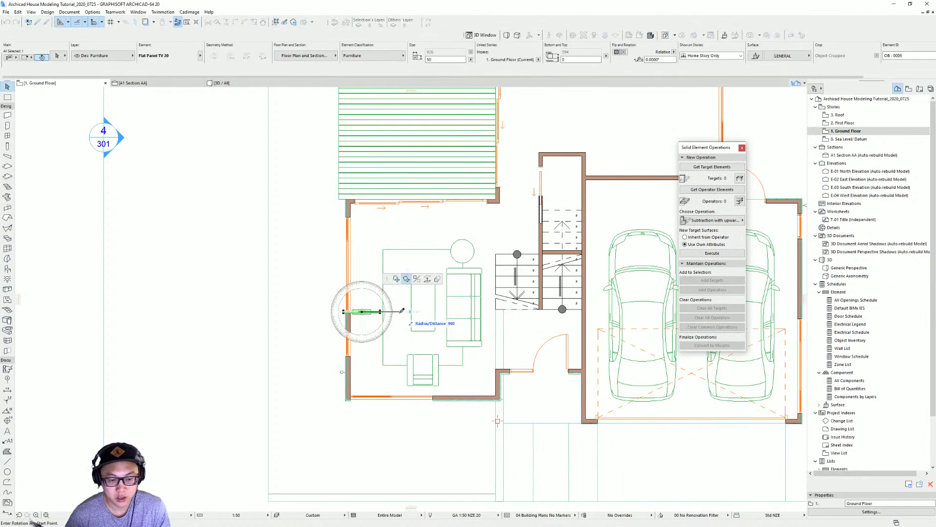
pyautogui.click(402, 312)
pyautogui.click(362, 256)
# Step: Move the flat panel TV horizontally closer to the outer living room wall
pyautogui.hotkey('ctrl', 'd')
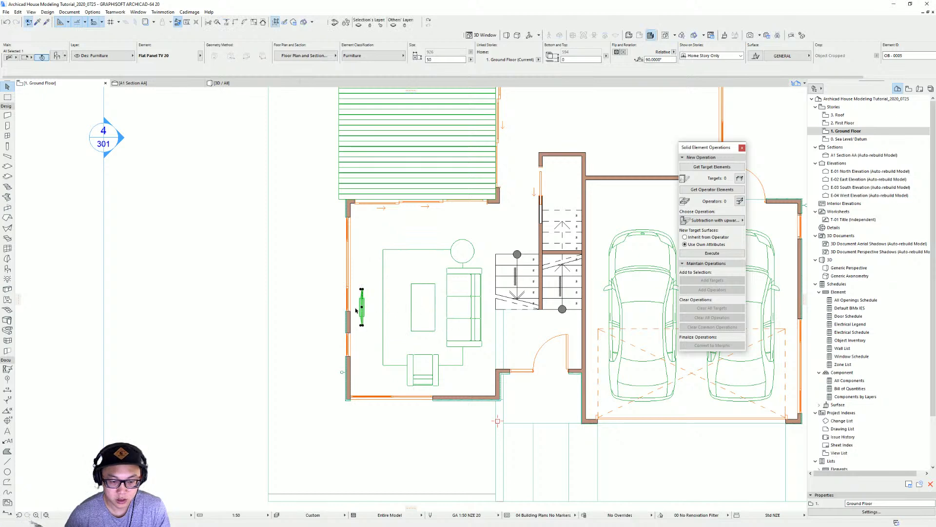
pyautogui.click(357, 310)
pyautogui.click(399, 312)
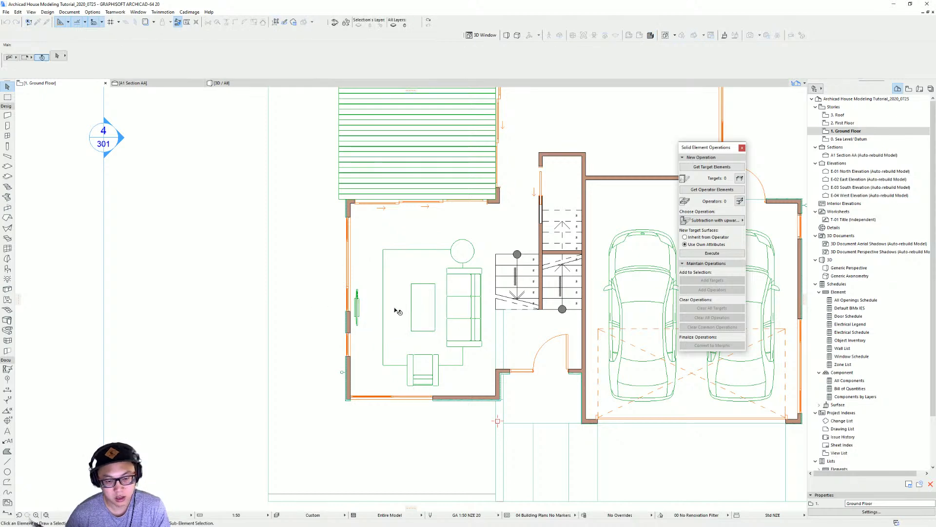
# Step: Examine the furnished living room in 3D from the deck, looking through the sliding doors
pyautogui.scroll(-2, 498, 306)
pyautogui.scroll(-2, 490, 317)
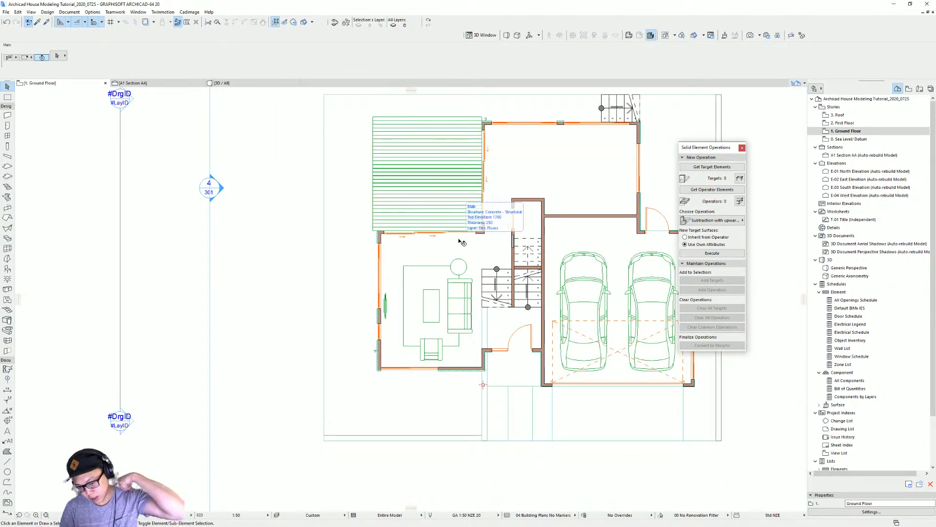
pyautogui.press('F3')
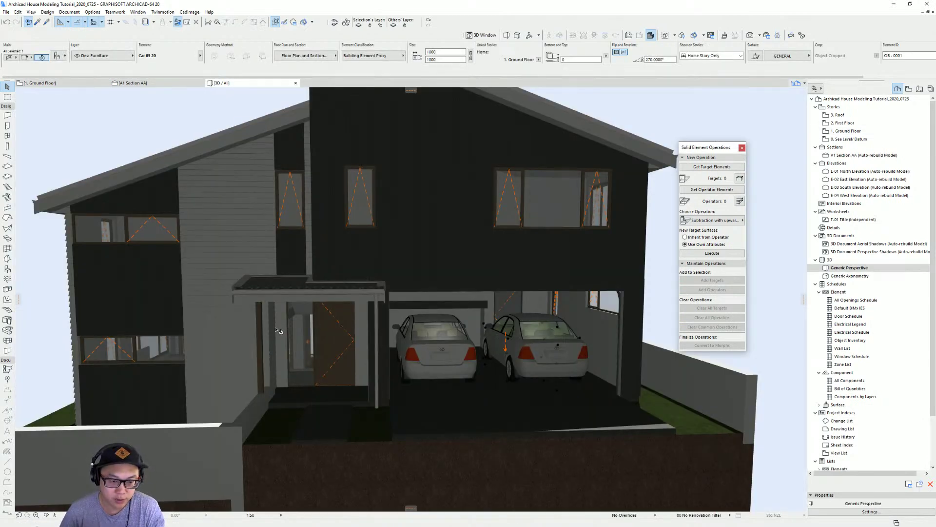
pyautogui.scroll(-3, 210, 324)
pyautogui.keyDown('shift'); pyautogui.moveTo(211, 324); pyautogui.dragTo(619, 376, button='middle'); pyautogui.keyUp('shift')
pyautogui.scroll(10, 619, 376)
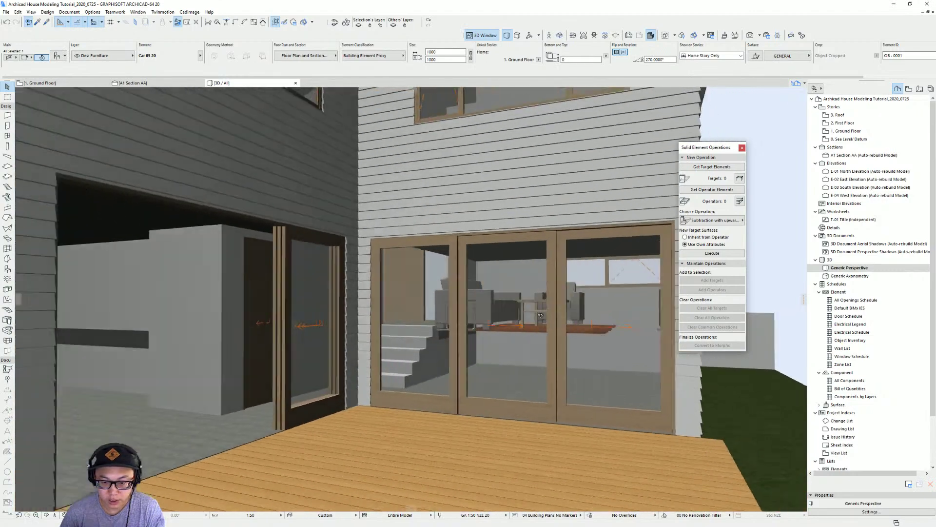
pyautogui.scroll(-3, 530, 287)
pyautogui.scroll(2, 473, 240)
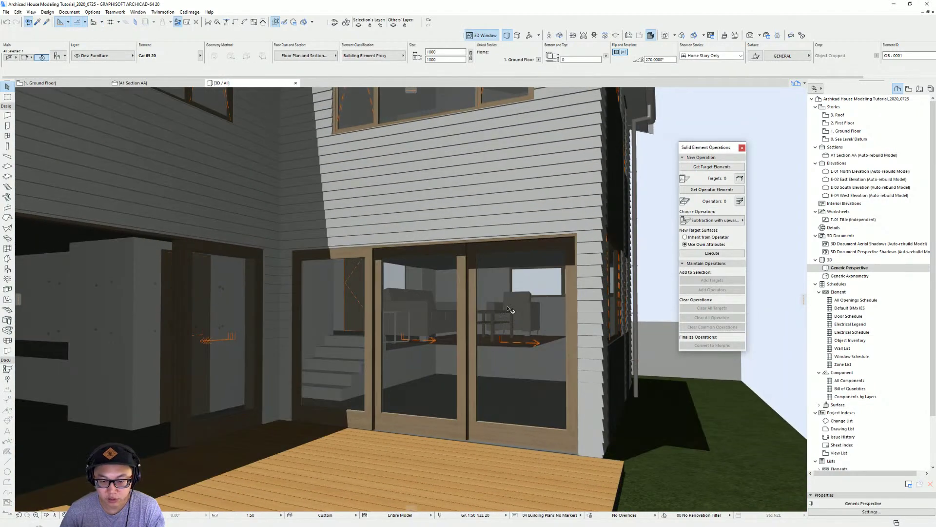
pyautogui.scroll(-3, 489, 310)
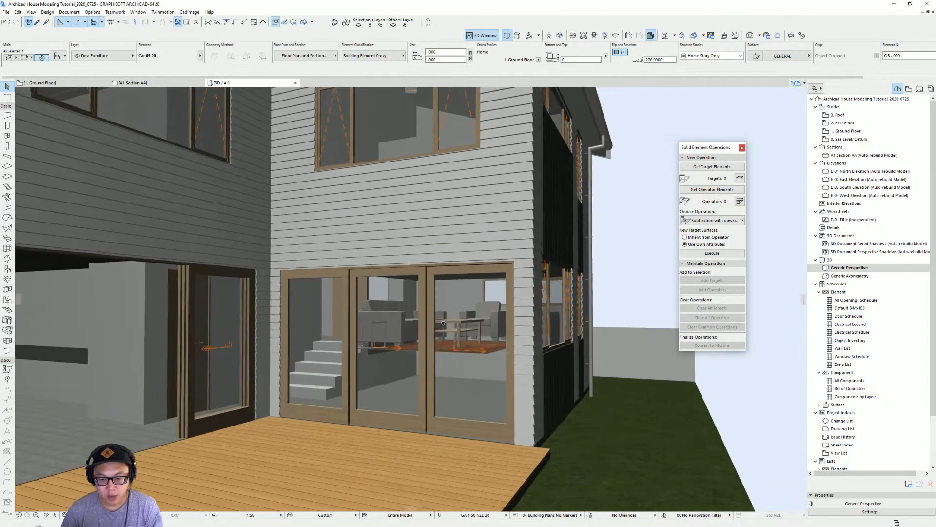
# Step: Return to the ground floor plan and set up the Marquee tool to cover all stories
pyautogui.press('F2')
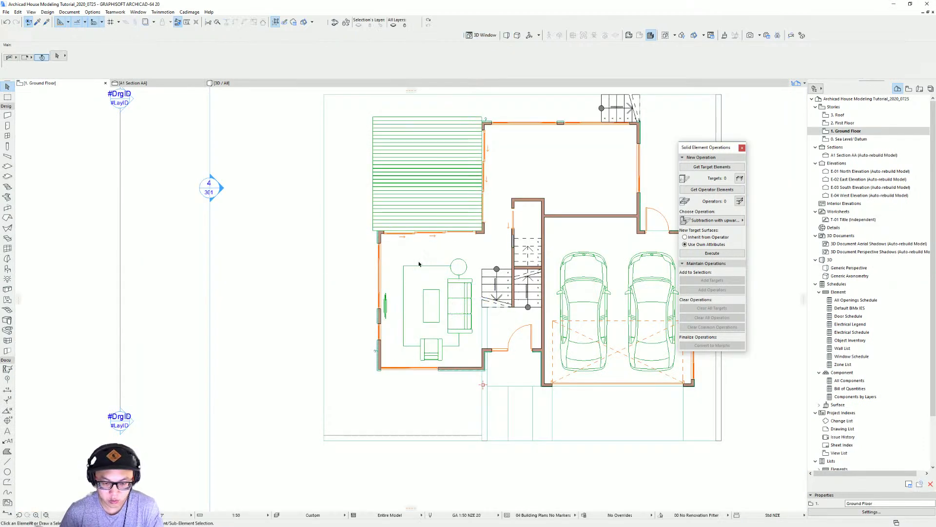
pyautogui.moveTo(382, 275); pyautogui.dragTo(346, 266, button='middle')
pyautogui.click(7, 98)
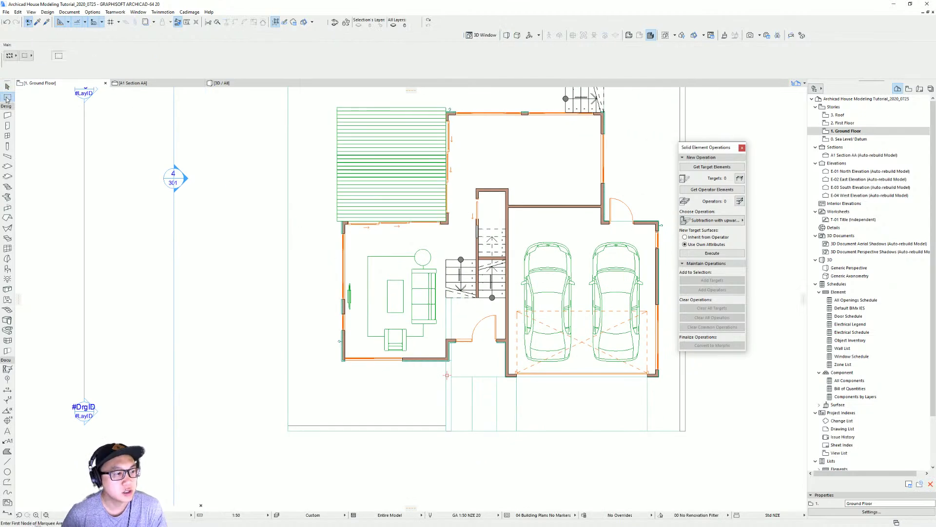
pyautogui.click(17, 56)
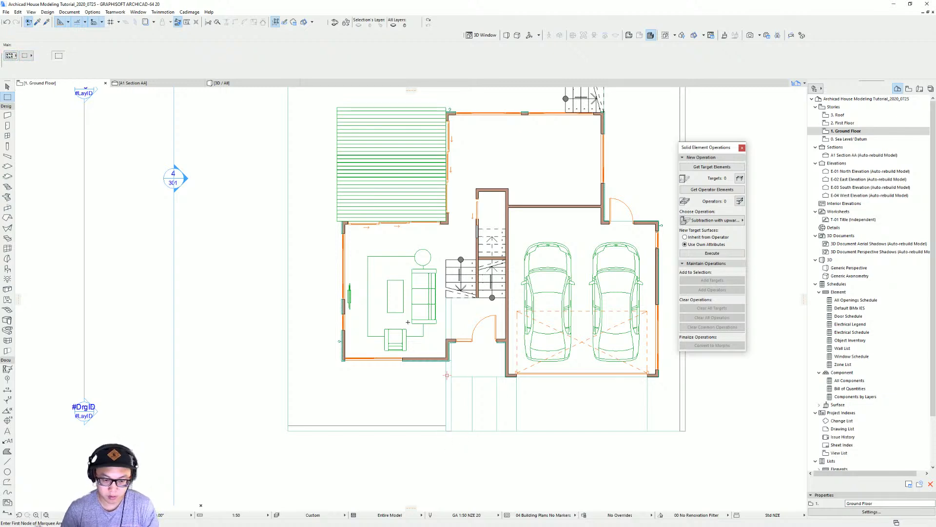
# Step: Try rectangular all-stories marquees around the living room and clear them
pyautogui.click(476, 449)
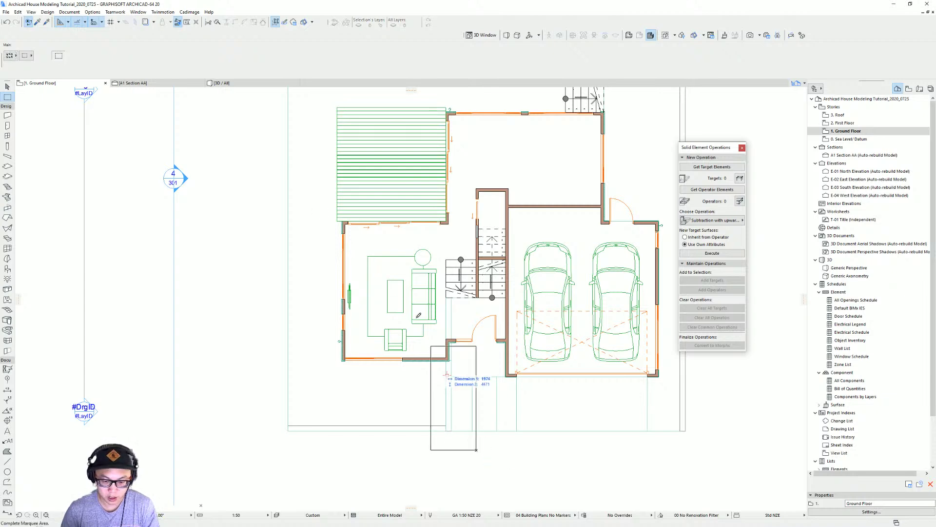
pyautogui.click(305, 190)
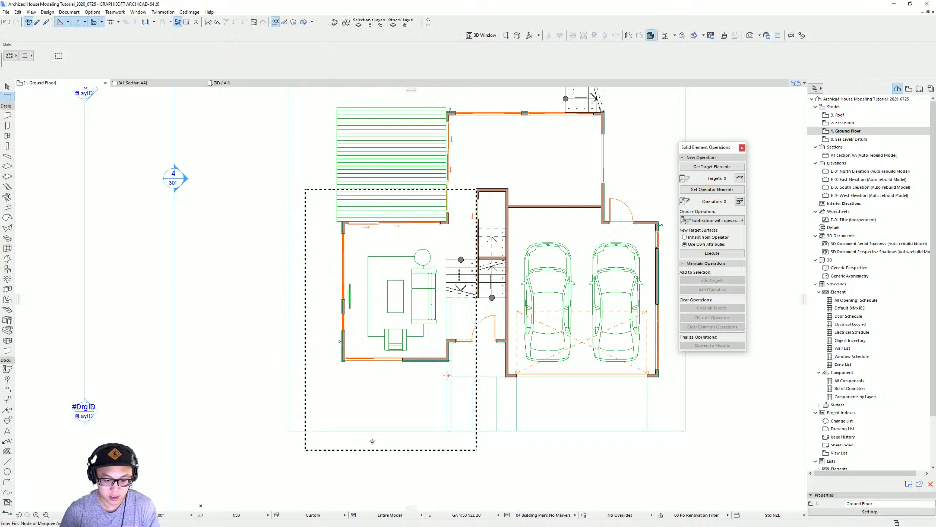
pyautogui.click(362, 482)
pyautogui.press('Escape')
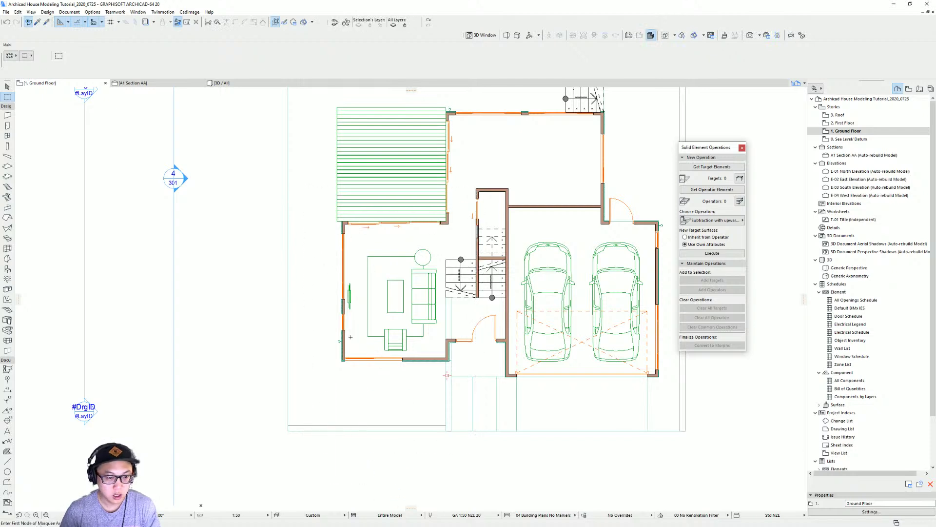
pyautogui.click(303, 189)
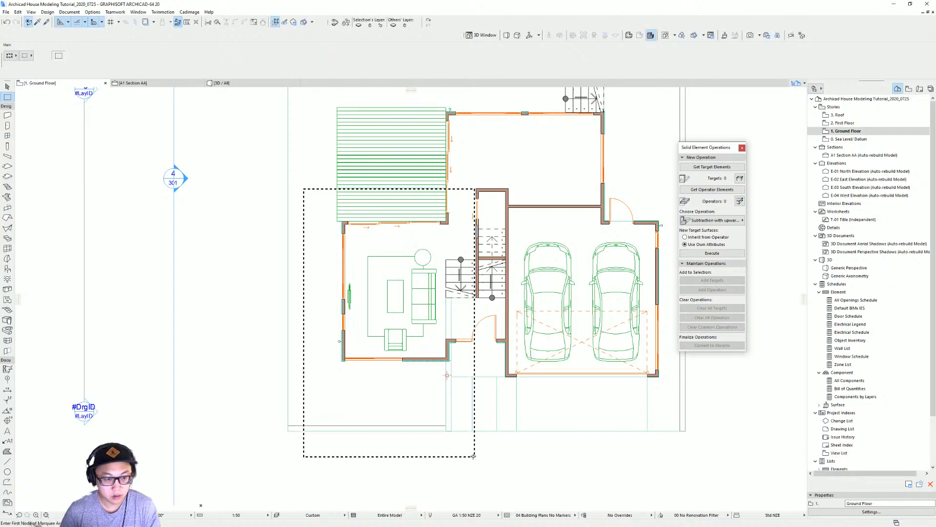
pyautogui.click(475, 457)
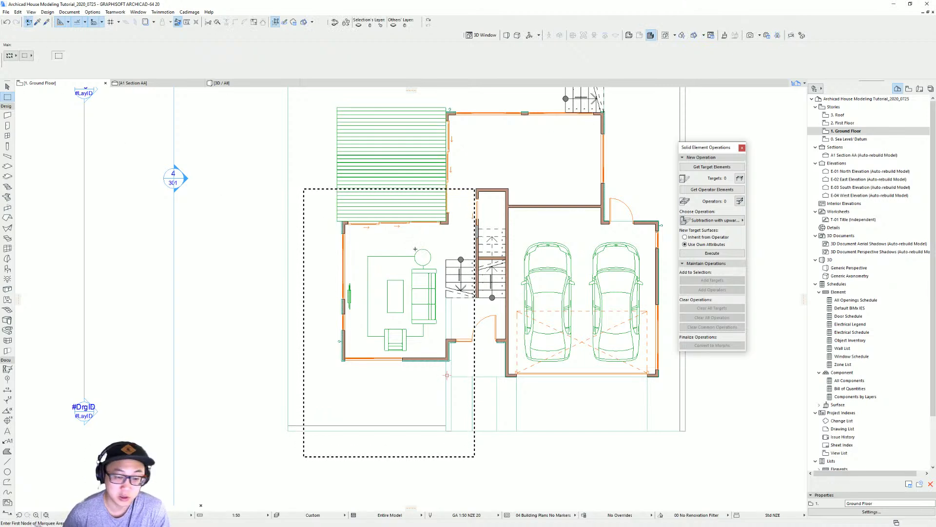
pyautogui.press('Escape')
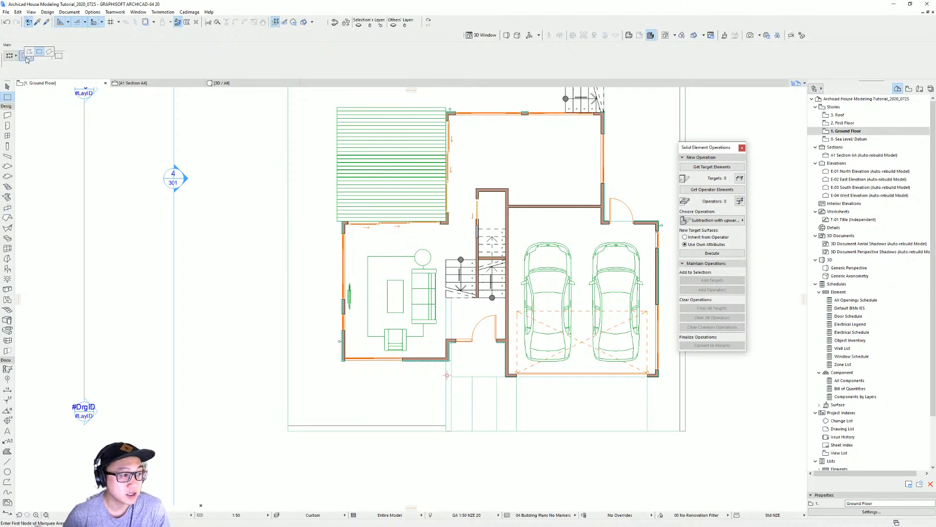
# Step: Try rotated rectangular marquees beside the house, for all stories and for a single story, and clear them
pyautogui.click(257, 203)
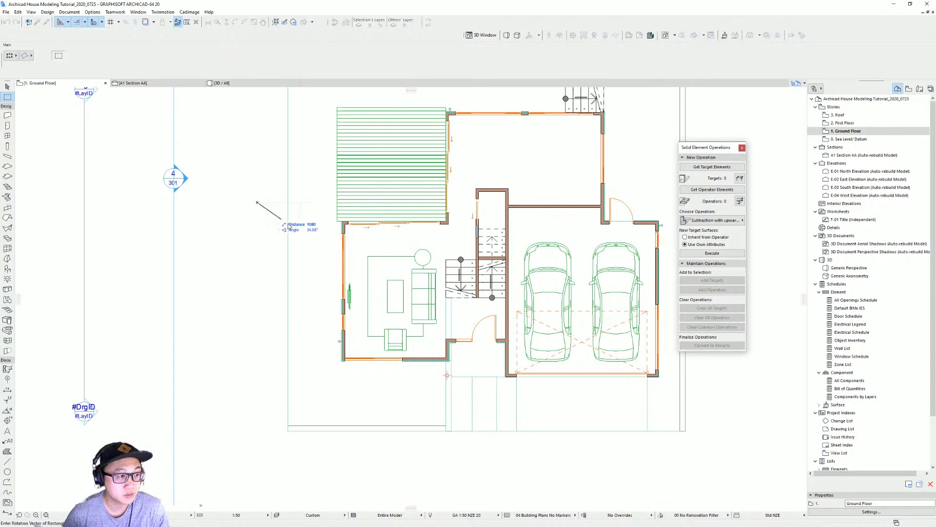
pyautogui.click(314, 291)
pyautogui.click(244, 352)
pyautogui.press('Escape')
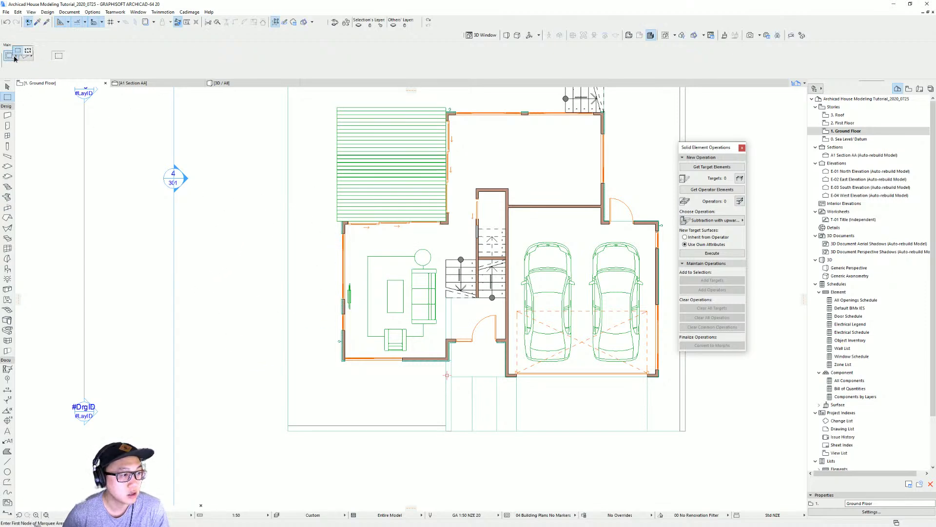
pyautogui.click(226, 179)
pyautogui.click(283, 258)
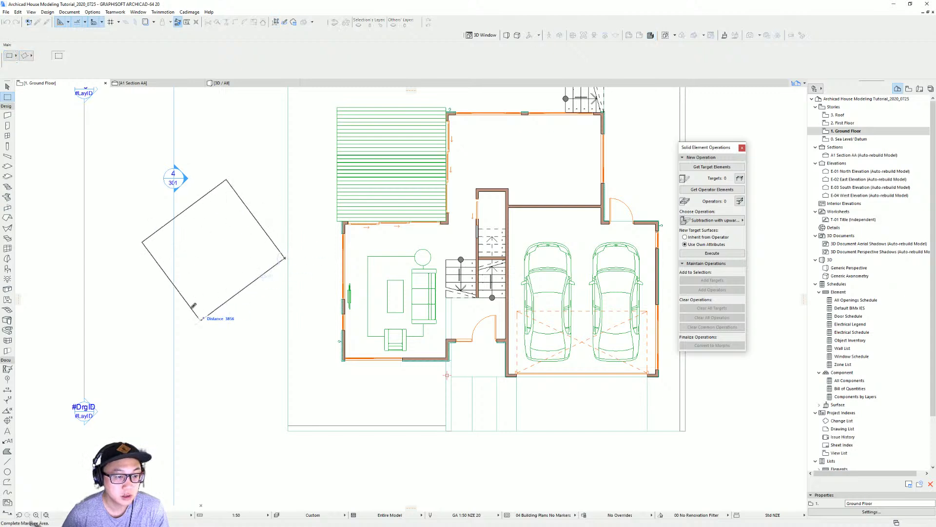
pyautogui.click(200, 319)
pyautogui.press('Escape')
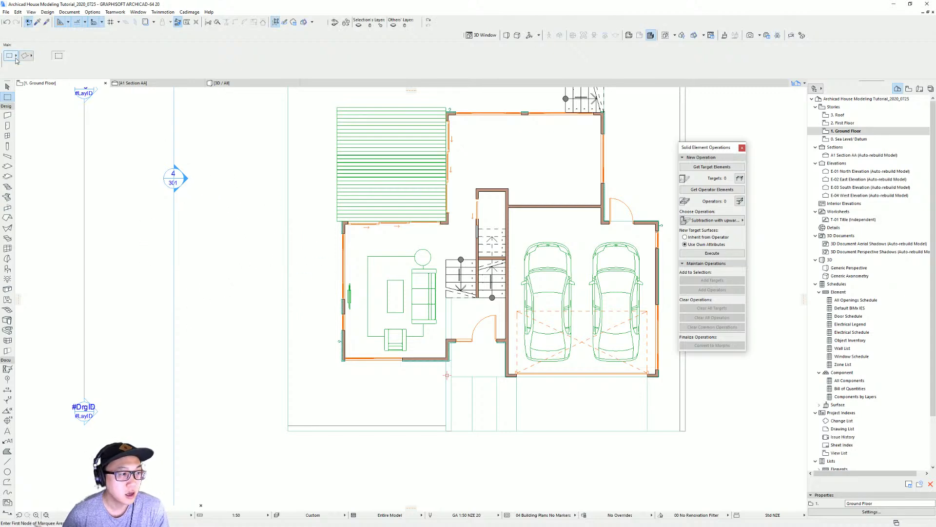
# Step: Draw an all-stories rotated-rectangle marquee squarely around the living room and inspect the enclosed part of the house in 3D
pyautogui.click(316, 201)
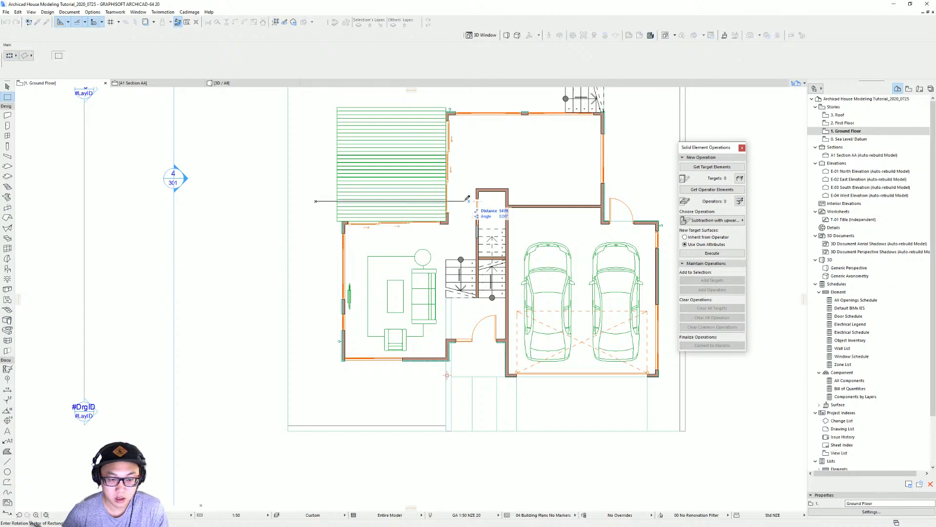
pyautogui.click(466, 200)
pyautogui.click(462, 390)
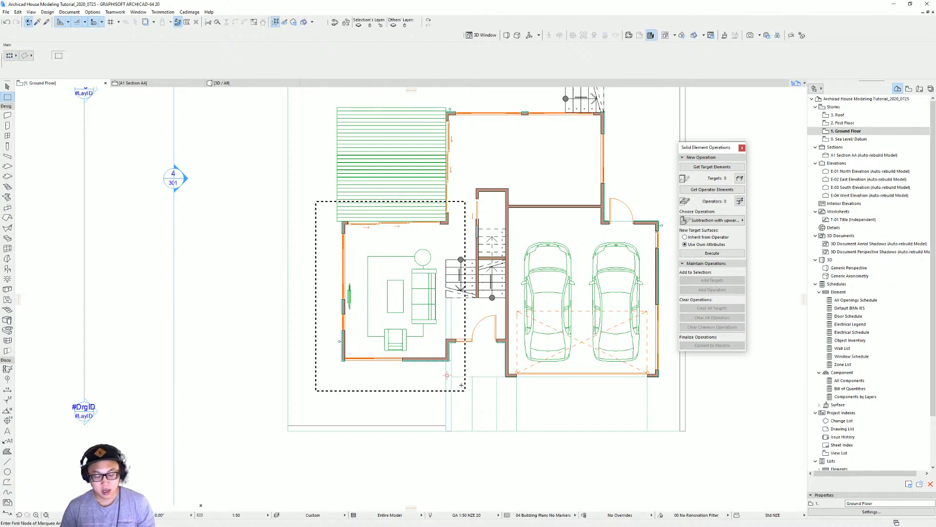
pyautogui.press('F3')
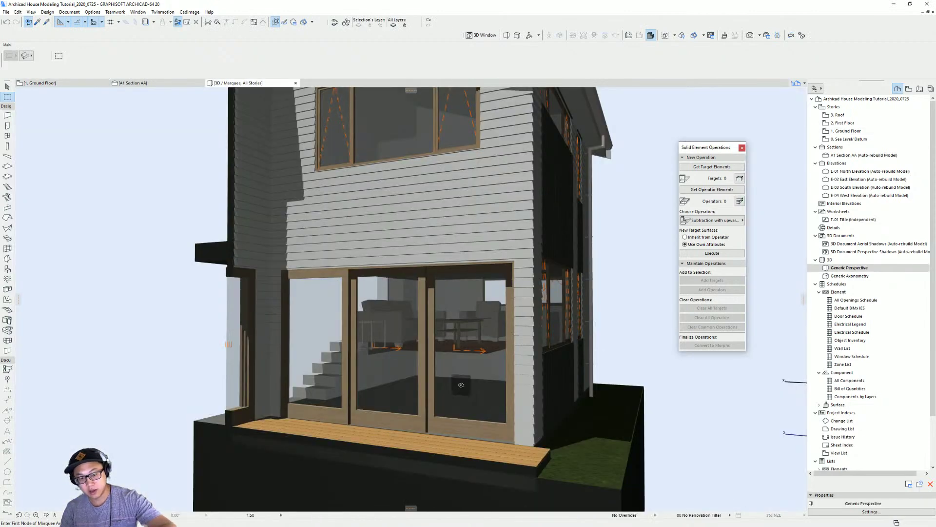
pyautogui.keyDown('shift'); pyautogui.moveTo(239, 249); pyautogui.dragTo(294, 337, button='middle'); pyautogui.keyUp('shift')
pyautogui.scroll(3, 419, 321)
# Step: Draw a single-story marquee around the living room on the ground floor plan and view the enclosed part in 3D
pyautogui.press('F2')
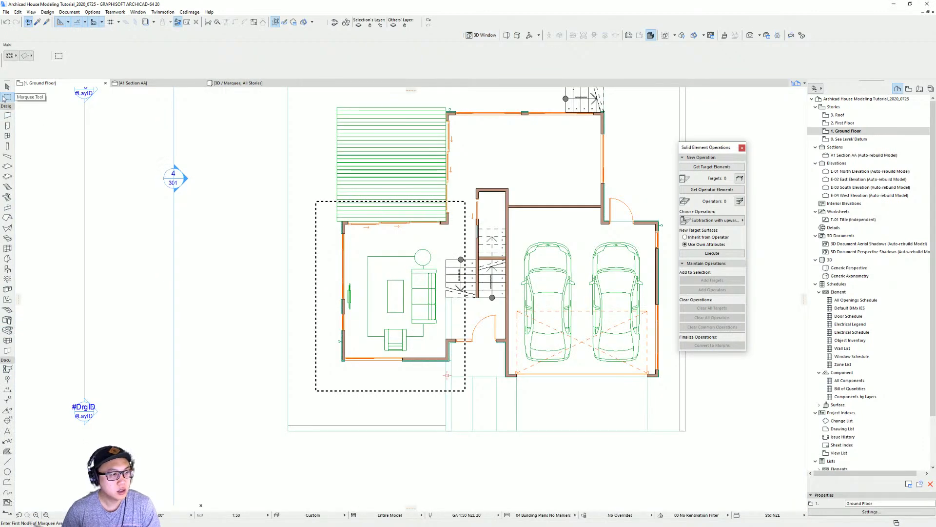
pyautogui.click(12, 56)
pyautogui.click(15, 51)
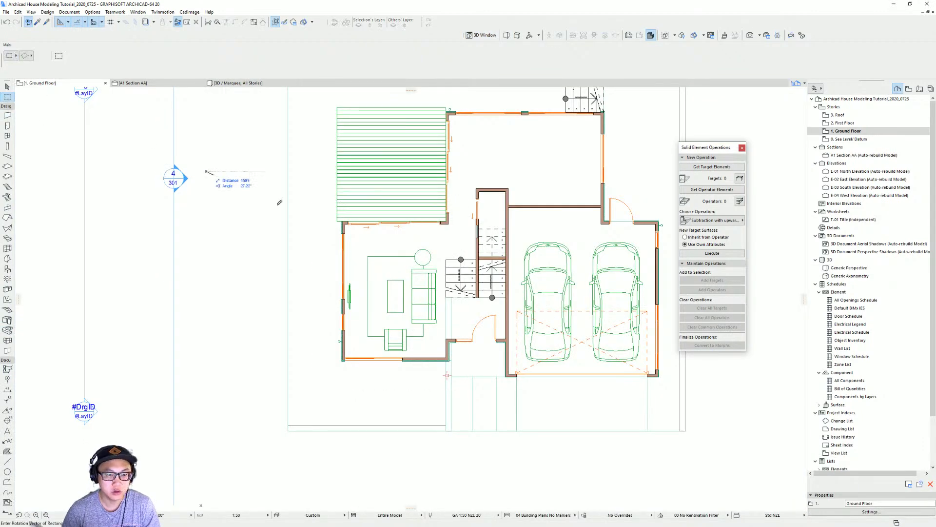
pyautogui.click(323, 212)
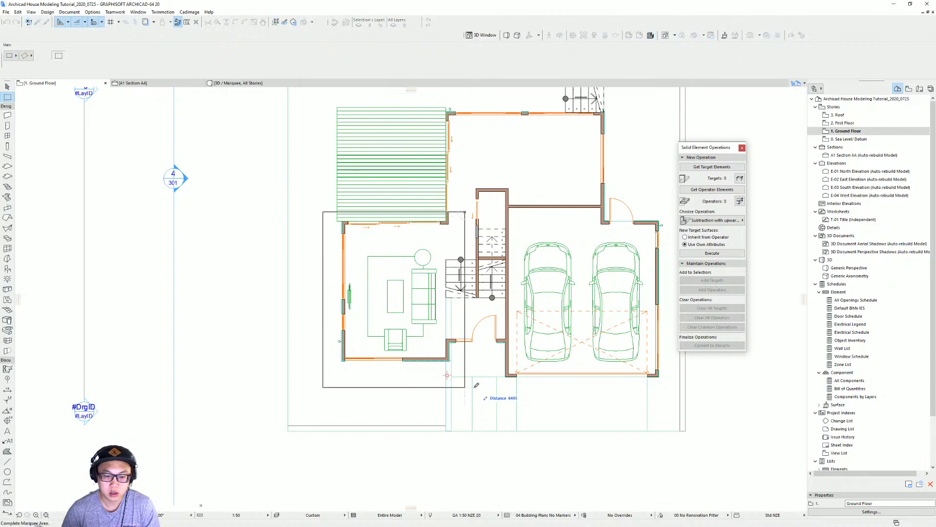
pyautogui.click(466, 372)
pyautogui.press('F5')
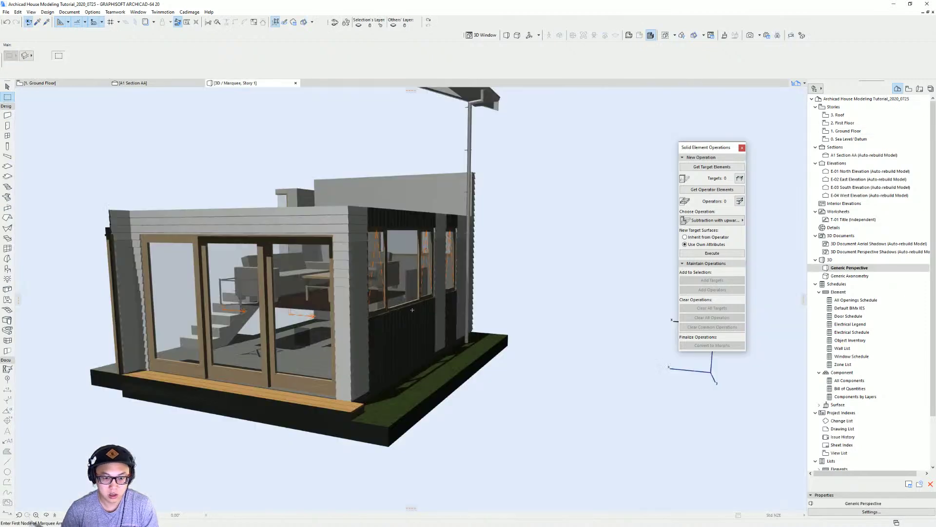
pyautogui.keyDown('shift'); pyautogui.moveTo(321, 324); pyautogui.dragTo(452, 300, button='middle'); pyautogui.keyUp('shift')
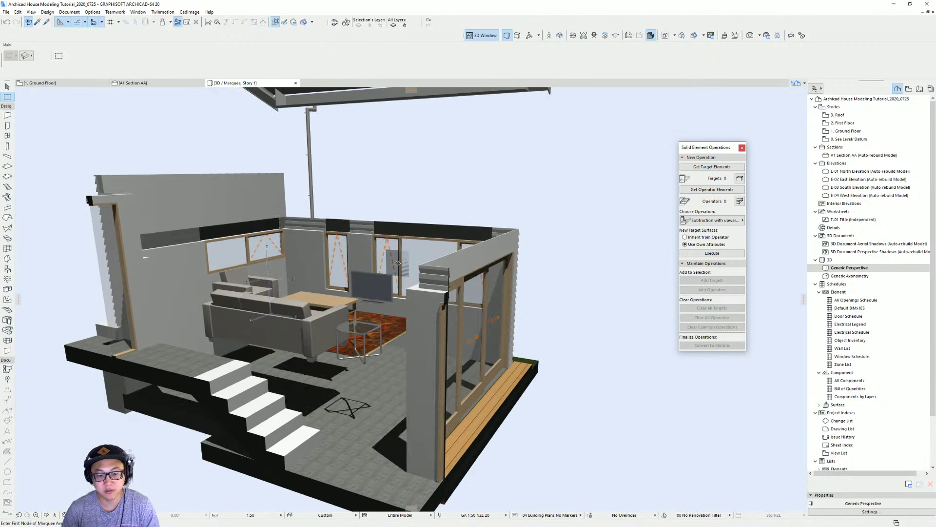
pyautogui.moveTo(344, 239); pyautogui.dragTo(469, 244, button='middle')
pyautogui.keyDown('shift'); pyautogui.moveTo(366, 273); pyautogui.dragTo(358, 300, button='middle'); pyautogui.keyUp('shift')
pyautogui.moveTo(519, 260); pyautogui.dragTo(461, 268, button='middle')
pyautogui.scroll(2, 395, 349)
# Step: Select the armchair, sofa, coffee table, carpet, side table and TV, and lower them 900 mm to the living room floor
pyautogui.press('w')
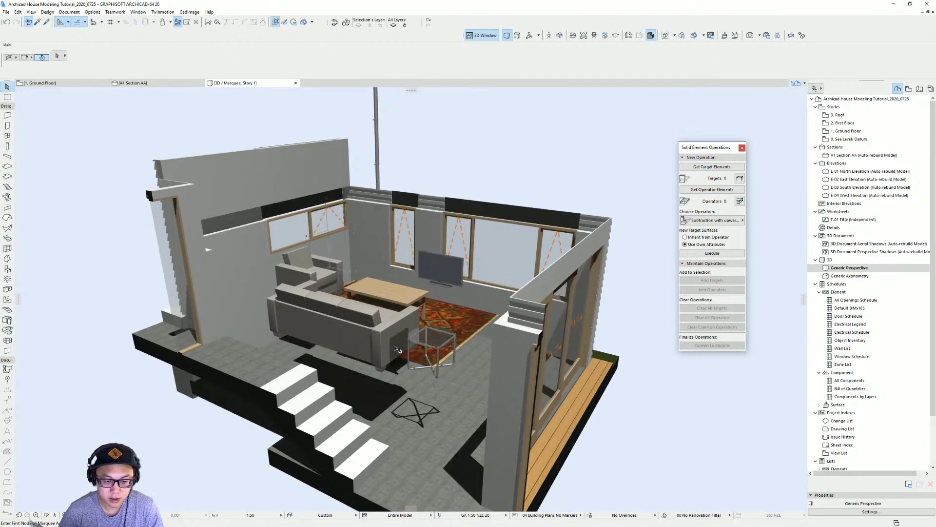
pyautogui.click(395, 348)
pyautogui.keyDown('shift'); pyautogui.click(461, 333); pyautogui.keyUp('shift')
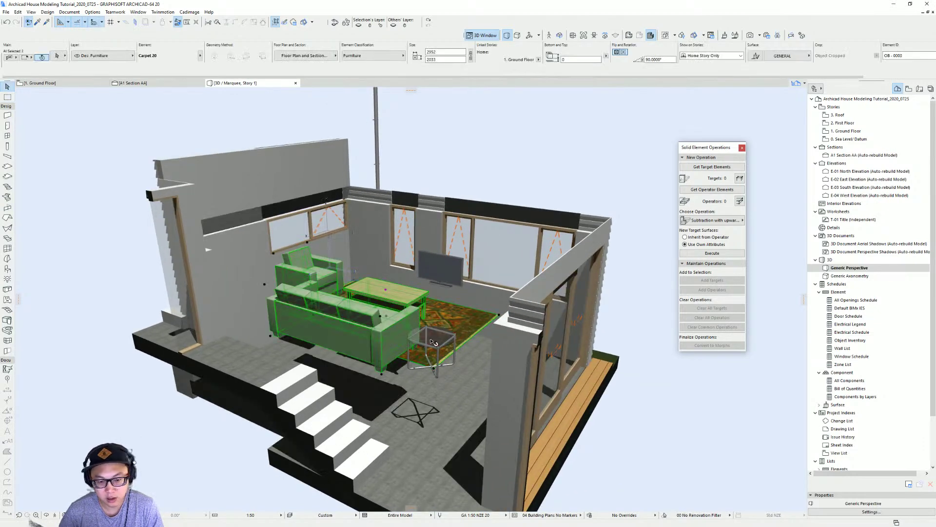
pyautogui.keyDown('shift'); pyautogui.click(435, 259); pyautogui.keyUp('shift')
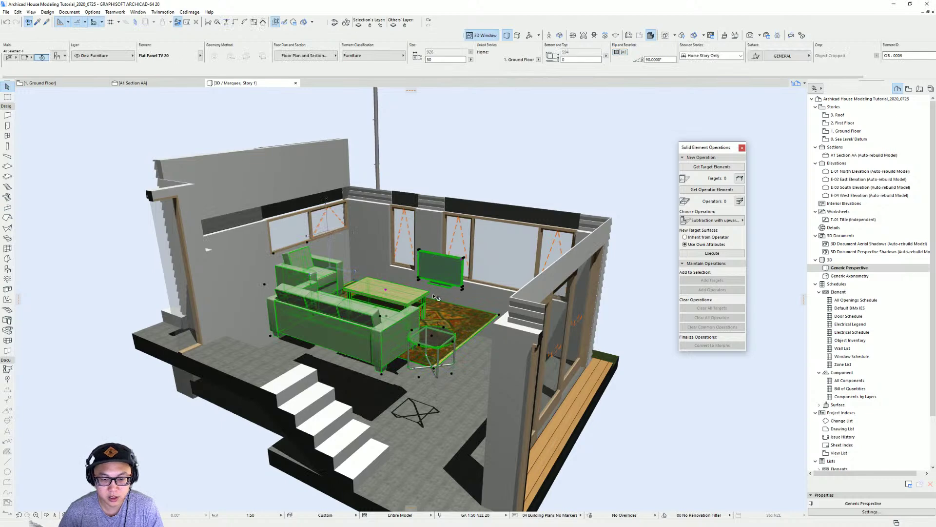
pyautogui.keyDown('shift'); pyautogui.moveTo(436, 259); pyautogui.dragTo(482, 307, button='middle'); pyautogui.keyUp('shift')
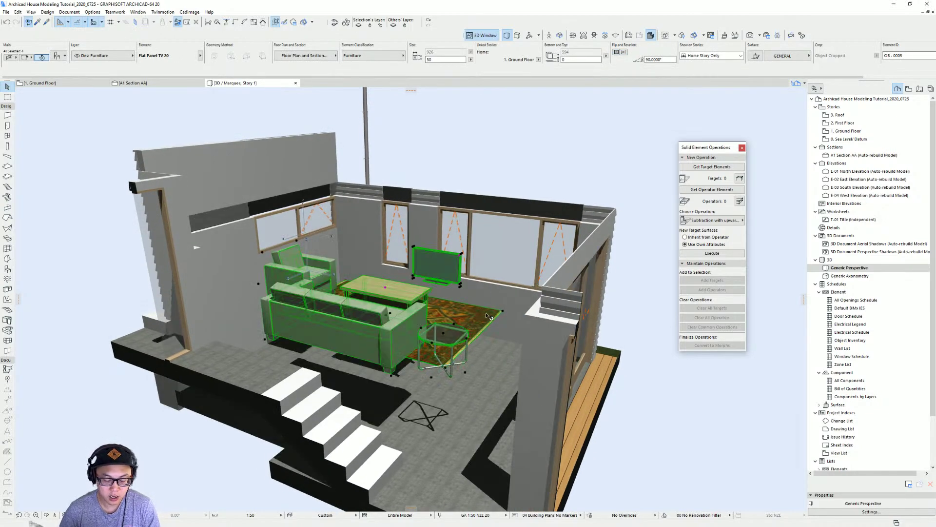
pyautogui.keyDown('shift'); pyautogui.moveTo(454, 370); pyautogui.dragTo(524, 368, button='middle'); pyautogui.keyUp('shift')
pyautogui.hotkey('ctrl', 'd')
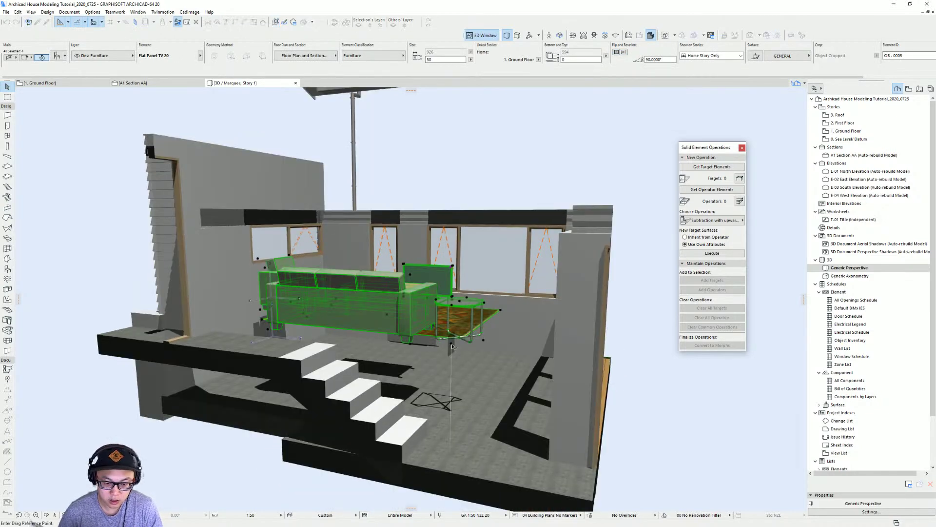
pyautogui.click(451, 346)
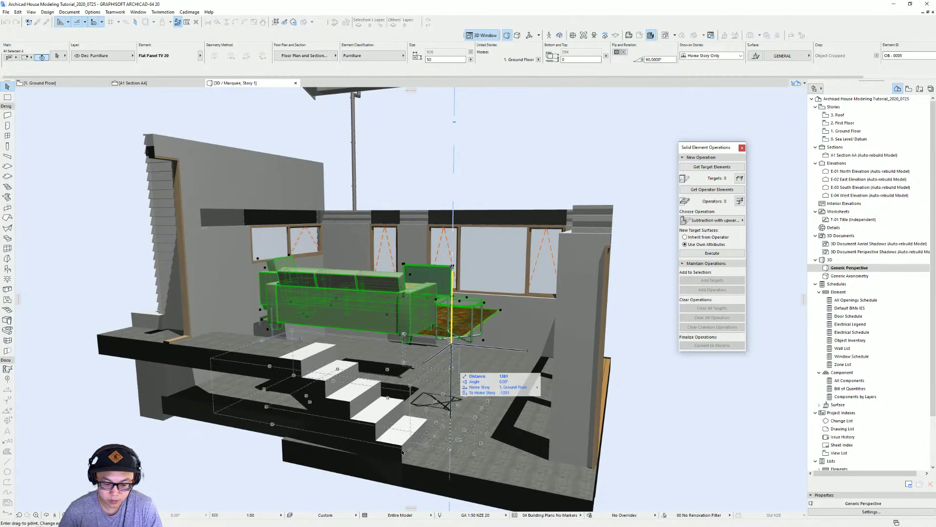
pyautogui.click(594, 467)
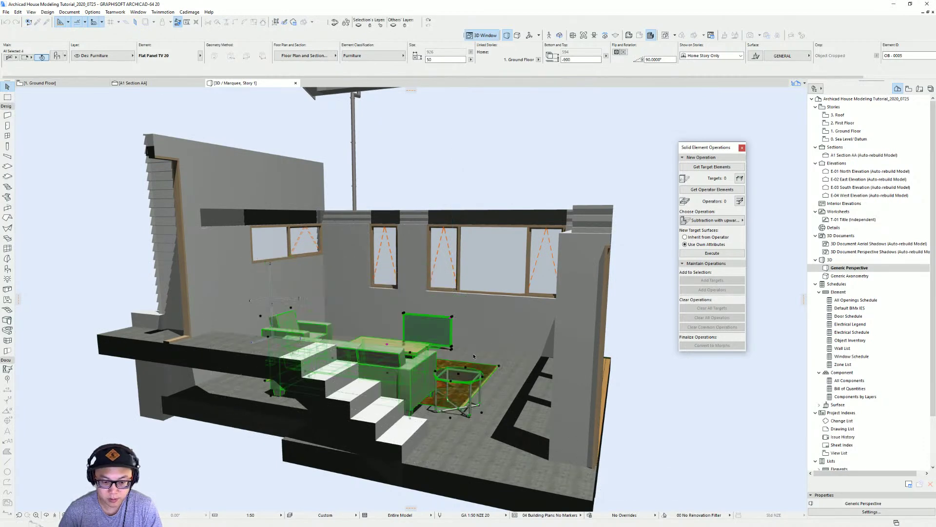
pyautogui.moveTo(487, 344)
pyautogui.keyDown('shift'); pyautogui.mouseDown(button='middle')
pyautogui.moveTo(401, 369)
pyautogui.moveTo(439, 322)
pyautogui.moveTo(470, 344)
pyautogui.mouseUp(button='middle'); pyautogui.keyUp('shift')
pyautogui.press('Escape')
# Step: Raise the flat panel TV vertically along the wall to an elevation of -450 mm
pyautogui.click(457, 338)
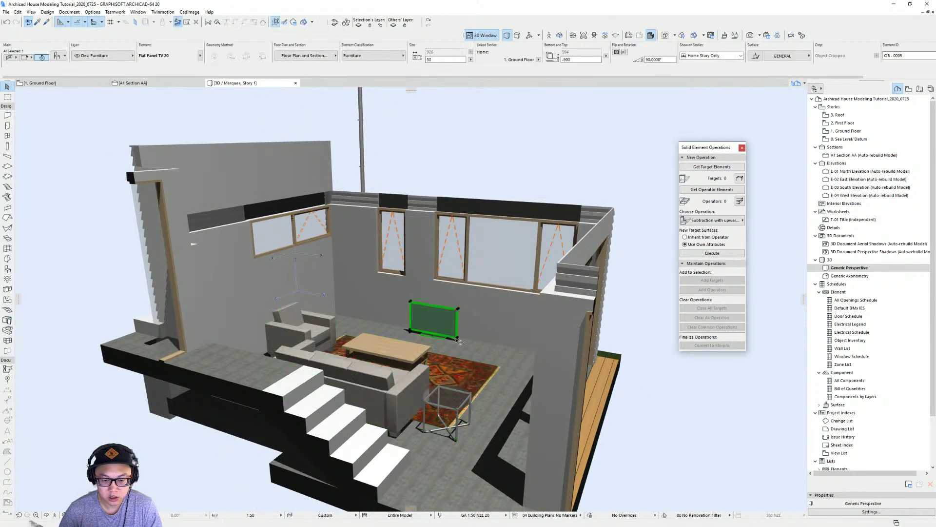
pyautogui.hotkey('ctrl', 'd')
pyautogui.click(458, 342)
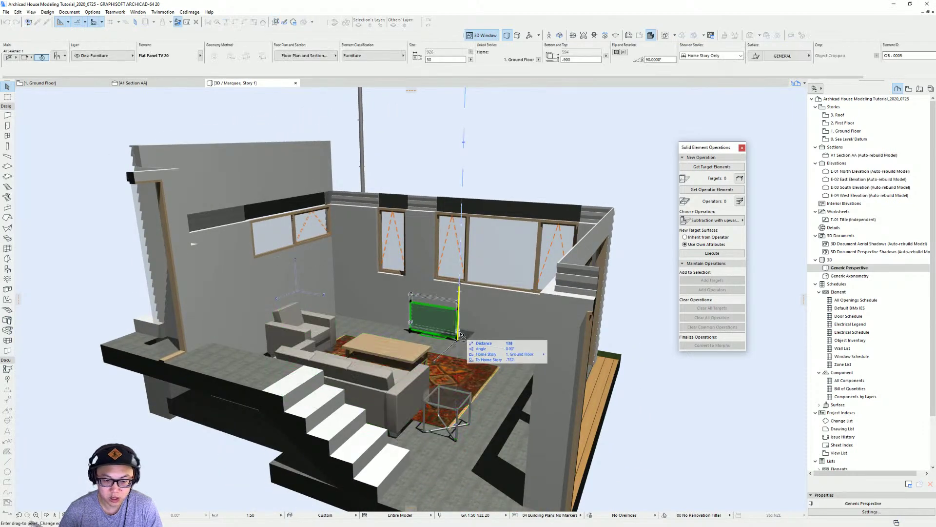
pyautogui.click(461, 296)
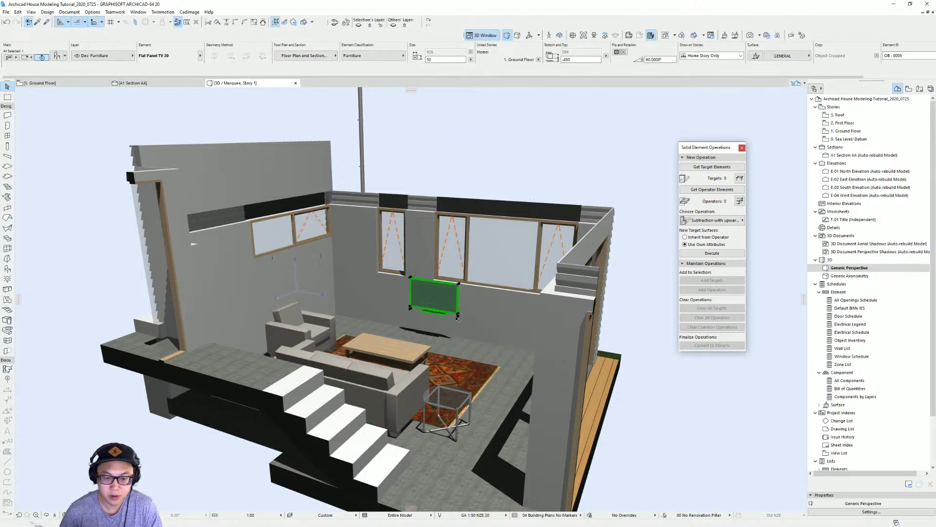
pyautogui.keyDown('shift'); pyautogui.moveTo(461, 295); pyautogui.dragTo(482, 351, button='middle'); pyautogui.keyUp('shift')
pyautogui.press('Escape')
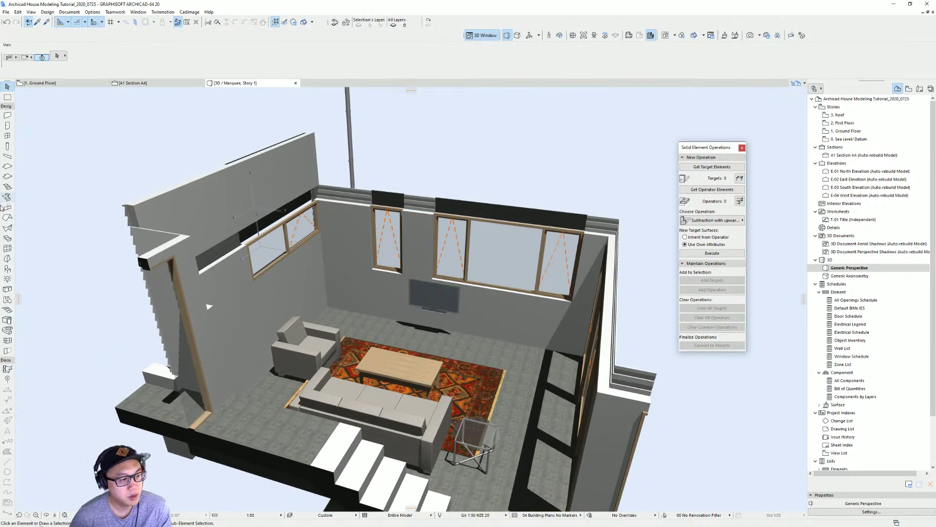
# Step: Search the object library for "cre" and set Credenza 20 as the default object
pyautogui.doubleClick(7, 269)
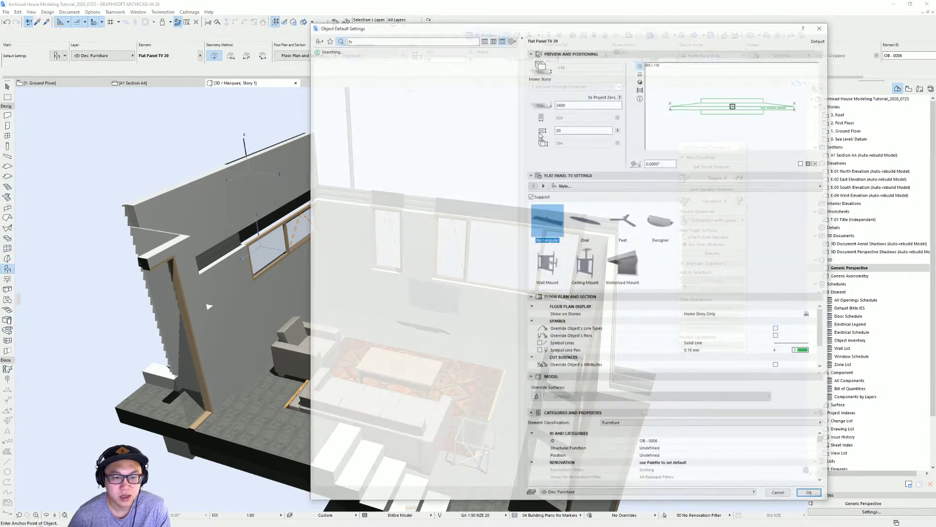
pyautogui.write('d')
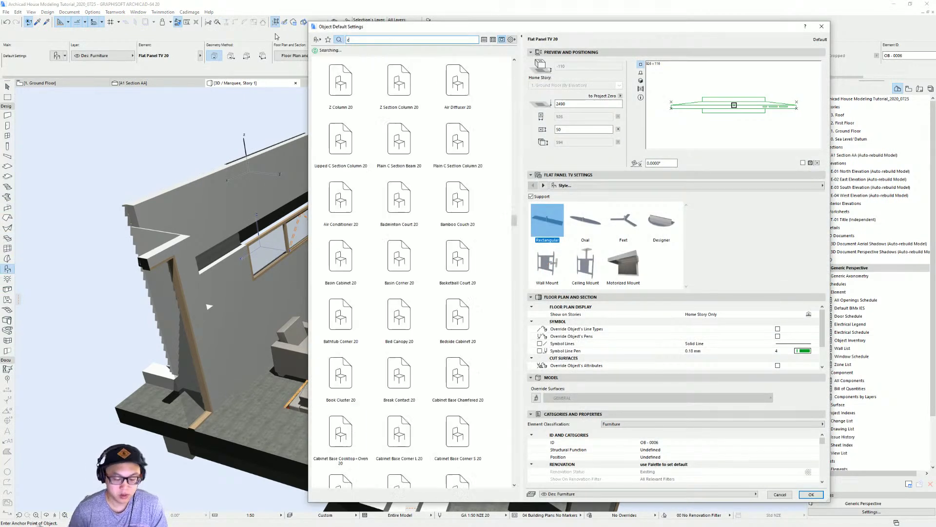
pyautogui.write('re')
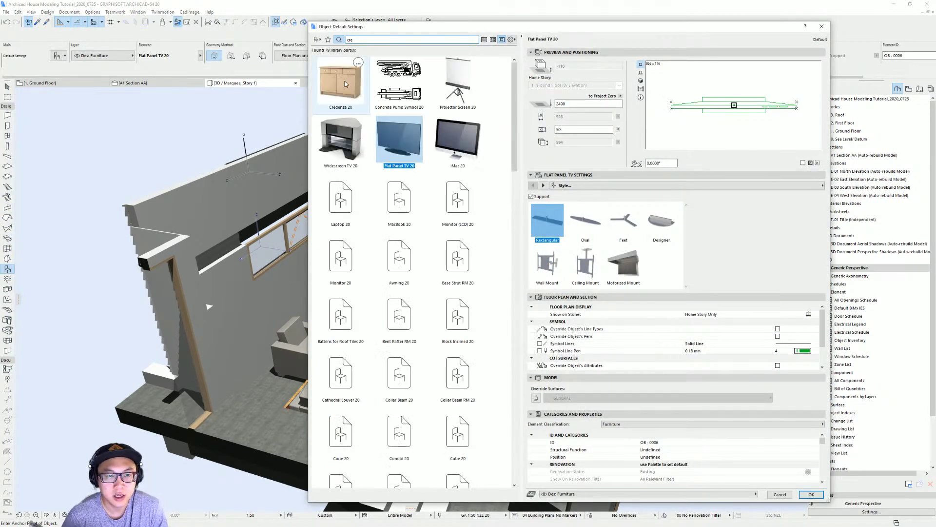
pyautogui.click(341, 83)
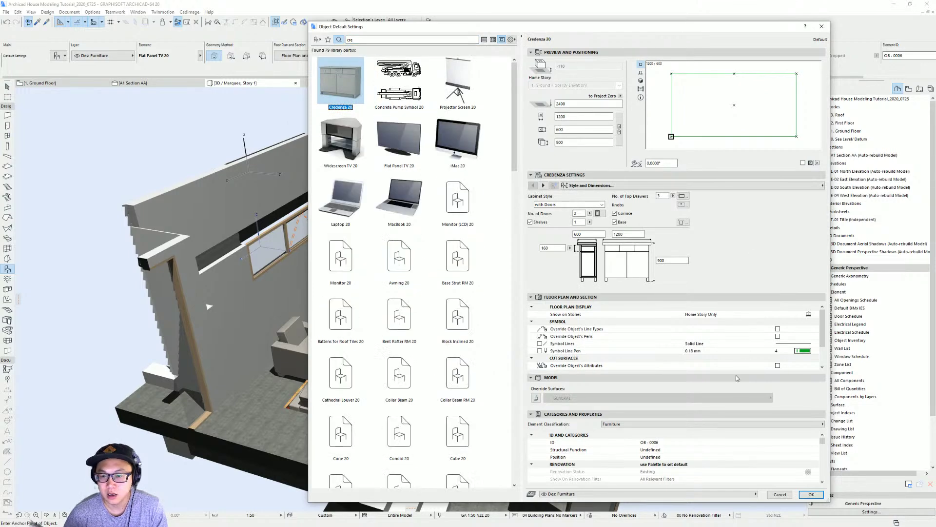
pyautogui.click(811, 494)
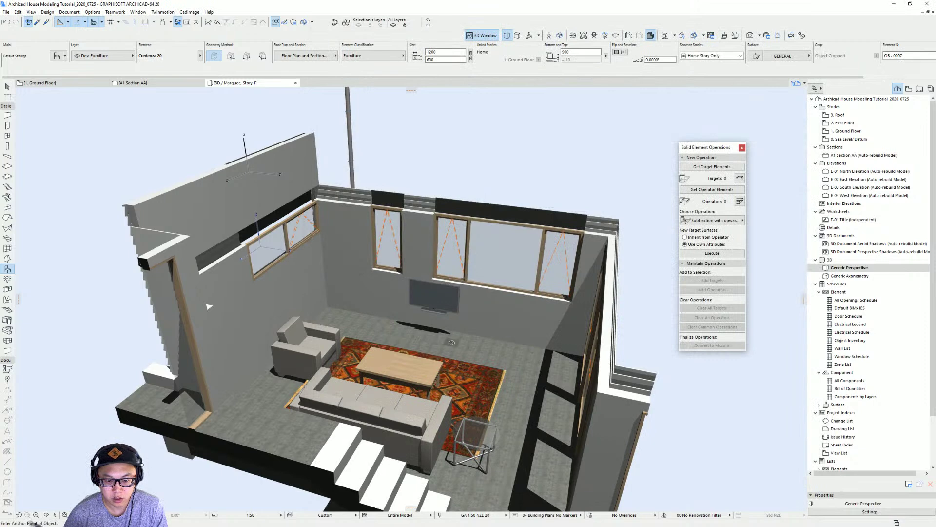
pyautogui.moveTo(452, 342)
pyautogui.keyDown('shift'); pyautogui.mouseDown(button='middle')
pyautogui.moveTo(461, 322)
pyautogui.moveTo(451, 339)
pyautogui.mouseUp(button='middle'); pyautogui.keyUp('shift')
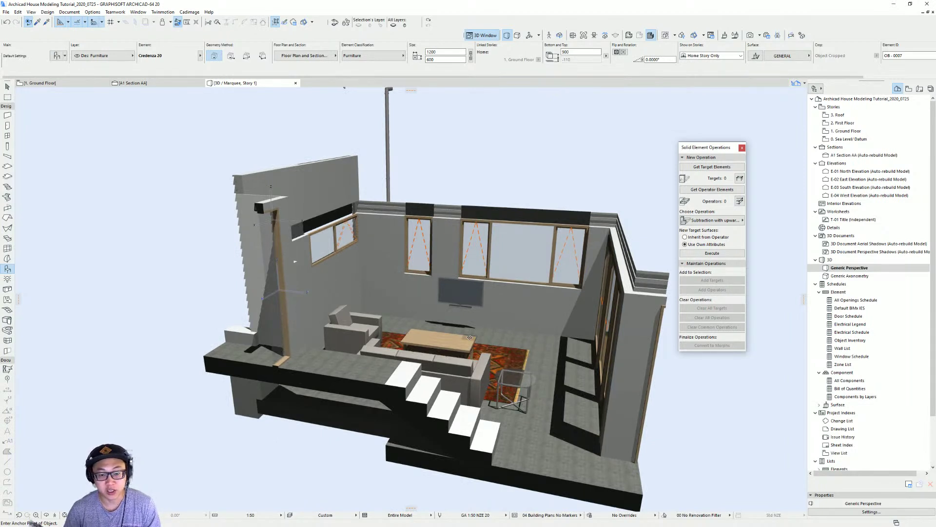
# Step: Return to the ground floor plan, clear the marquee, and place a Credenza 20 in the living room
pyautogui.press('F2')
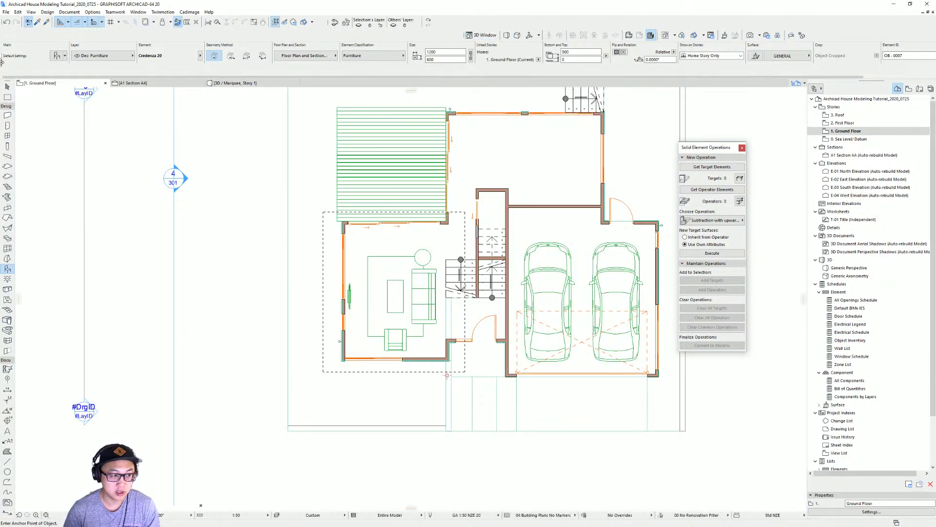
pyautogui.click(7, 97)
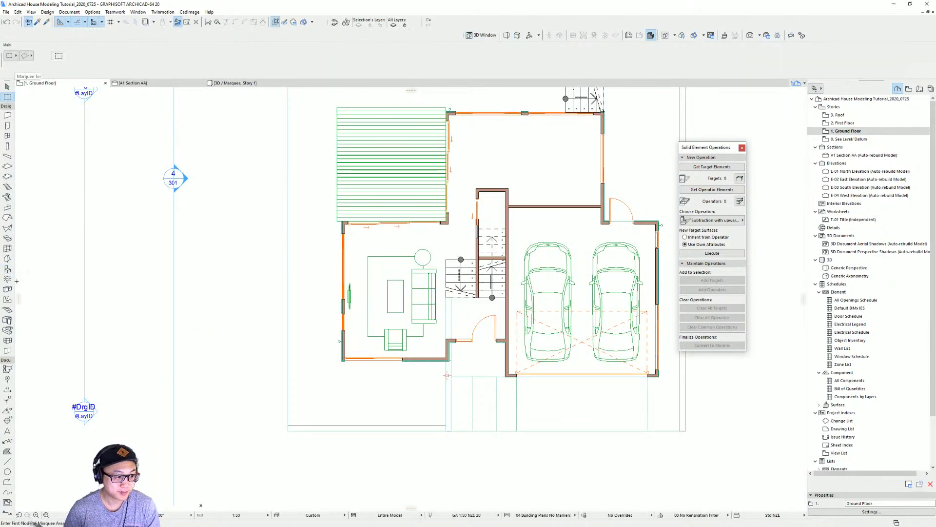
pyautogui.click(7, 268)
pyautogui.hotkey('ctrl', 't')
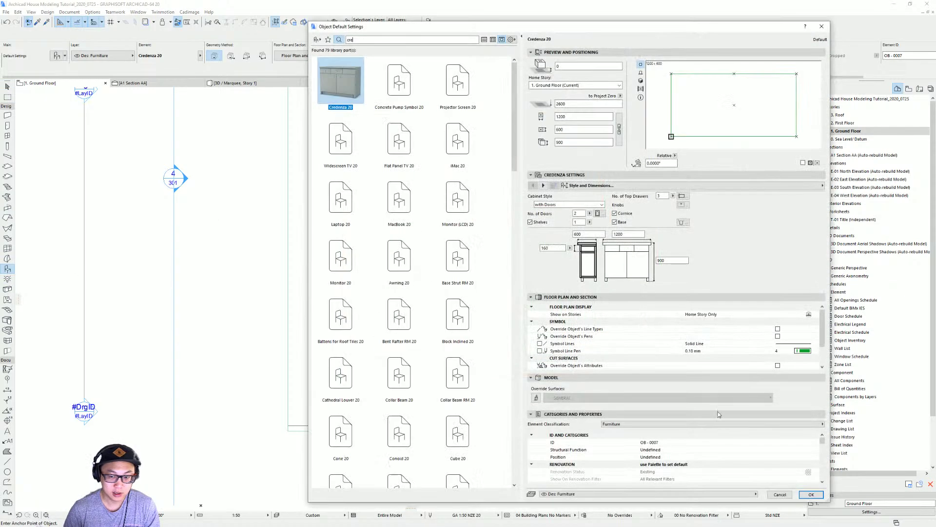
pyautogui.click(812, 494)
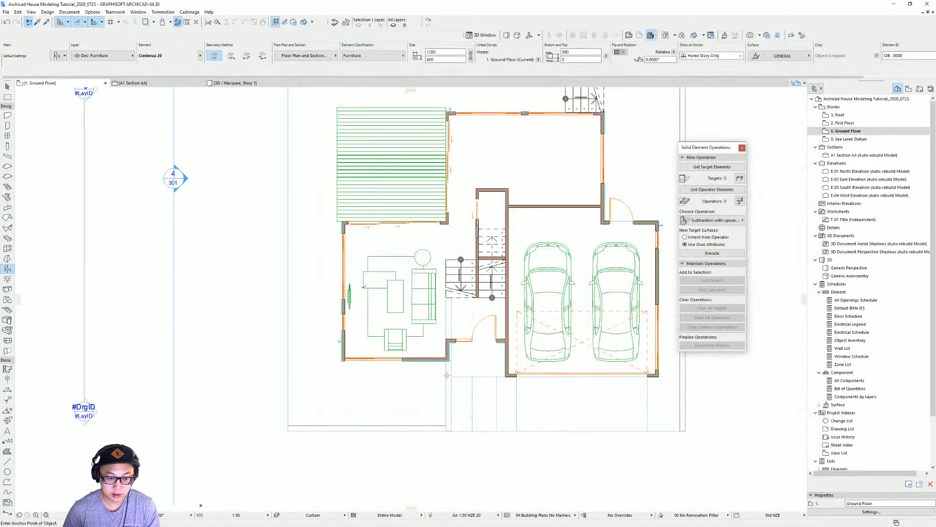
pyautogui.scroll(5, 372, 286)
pyautogui.moveTo(372, 287); pyautogui.dragTo(405, 303, button='middle')
pyautogui.press('Escape')
# Step: Move the credenza's centre onto the TV and rotate it 90° so it runs parallel to the wall
pyautogui.click(425, 287)
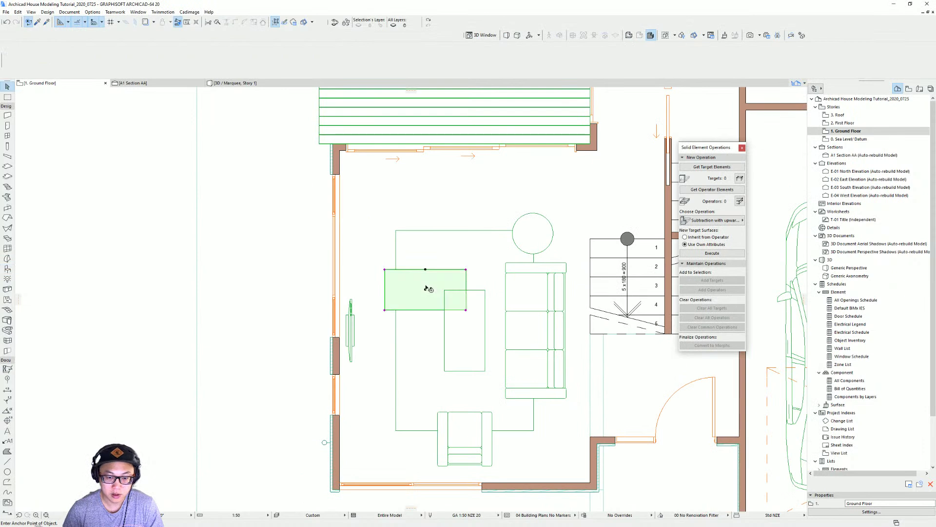
pyautogui.moveTo(426, 289); pyautogui.dragTo(350, 331)
pyautogui.click(350, 331)
pyautogui.click(394, 366)
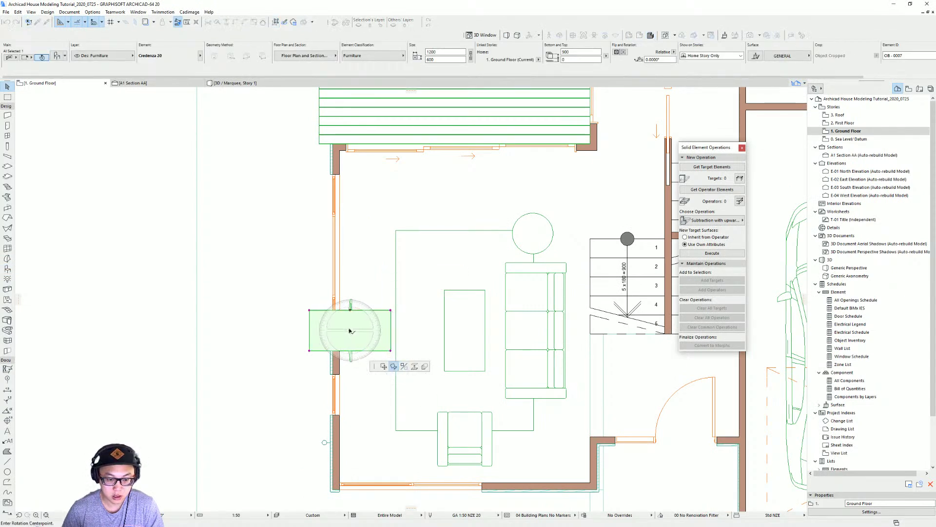
pyautogui.click(350, 331)
pyautogui.click(404, 329)
pyautogui.click(362, 254)
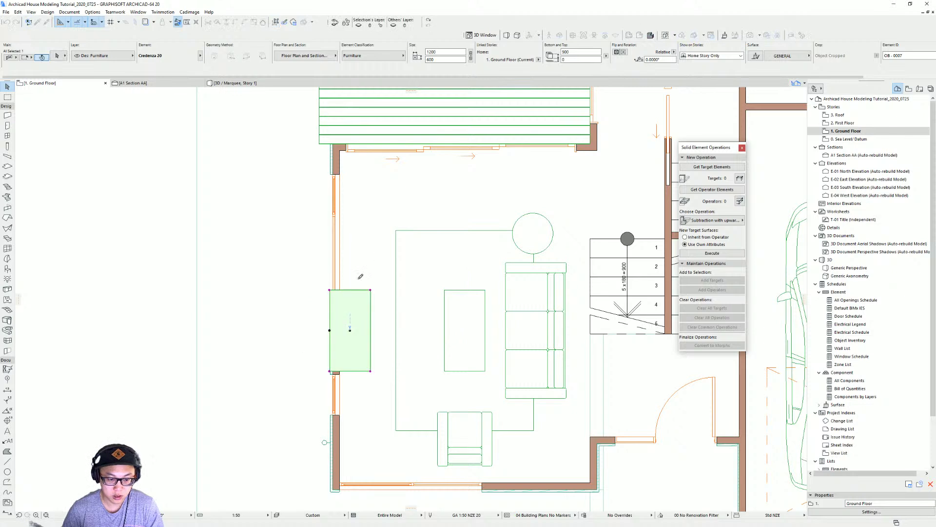
# Step: Set the credenza's depth and height to 450 mm and align its back with the wall's inner face
pyautogui.click(330, 291)
pyautogui.click(339, 290)
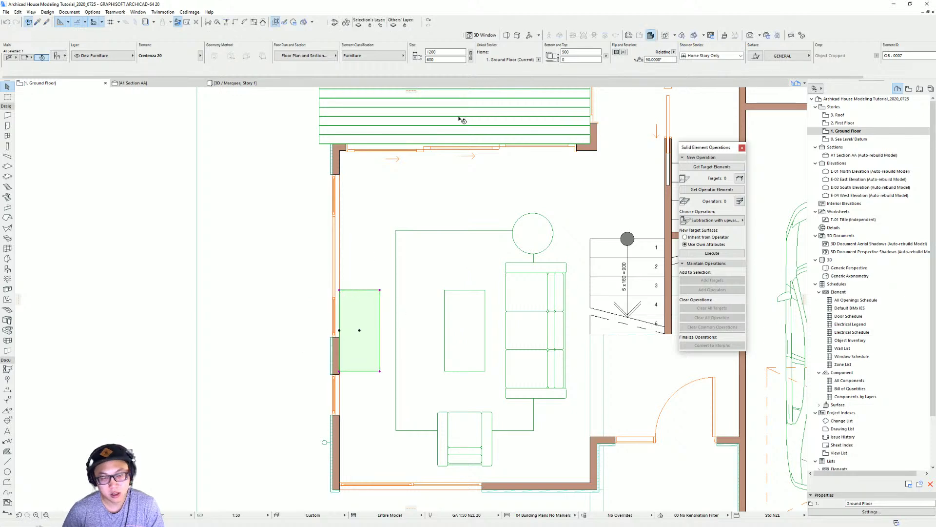
pyautogui.doubleClick(444, 59)
pyautogui.write('450')
pyautogui.press('Return')
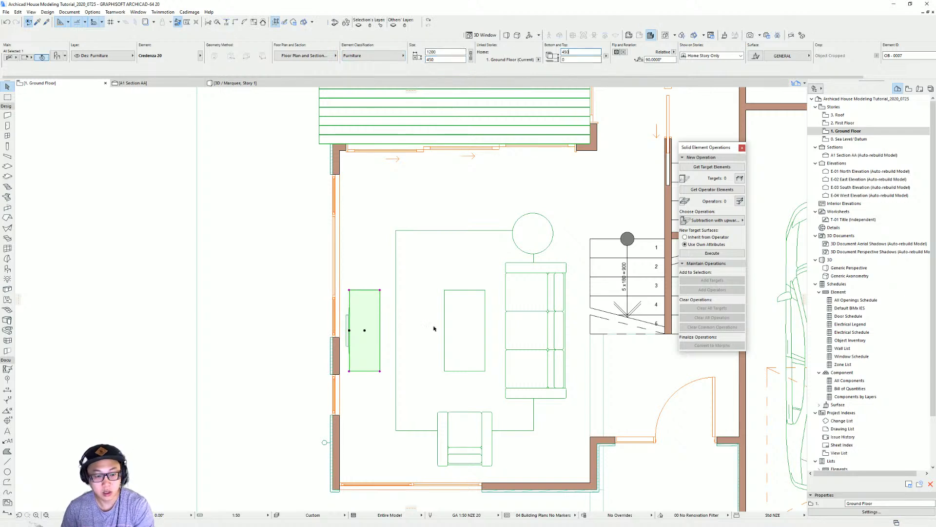
pyautogui.click(349, 330)
pyautogui.click(339, 331)
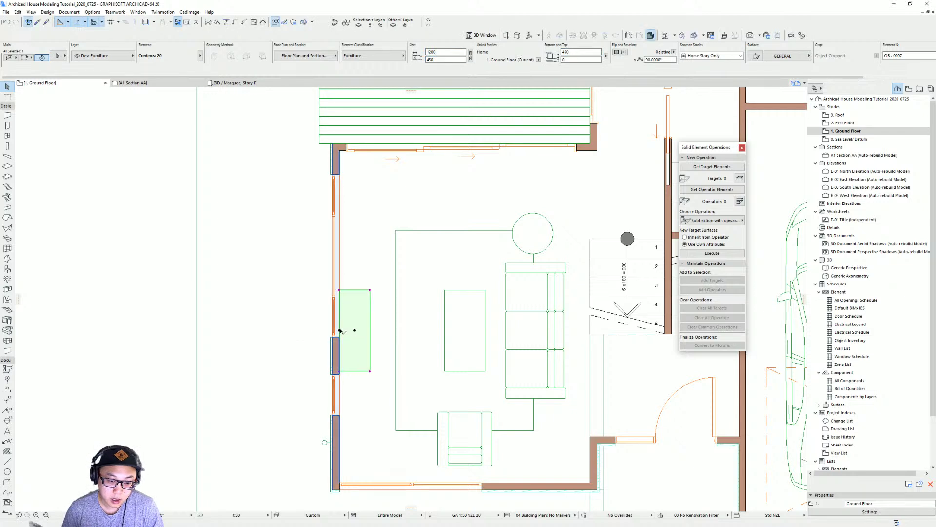
# Step: Send the credenza backward in the display order so it sits behind the TV symbol, and deselect it
pyautogui.rightClick(363, 295)
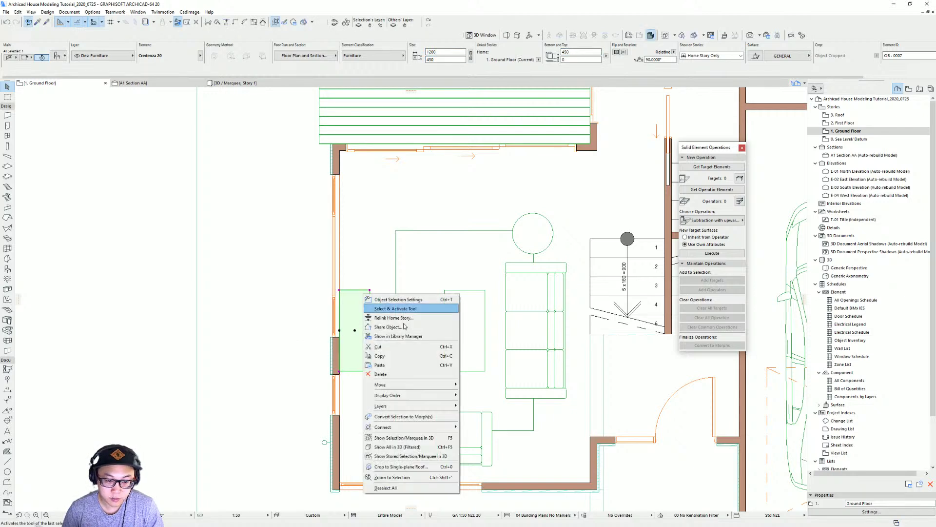
pyautogui.moveTo(429, 395)
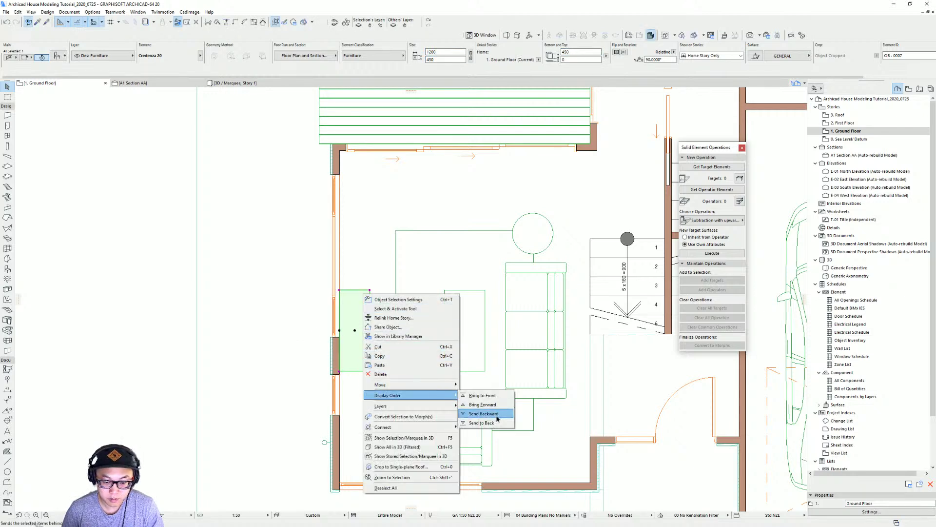
pyautogui.click(498, 415)
pyautogui.press('Escape')
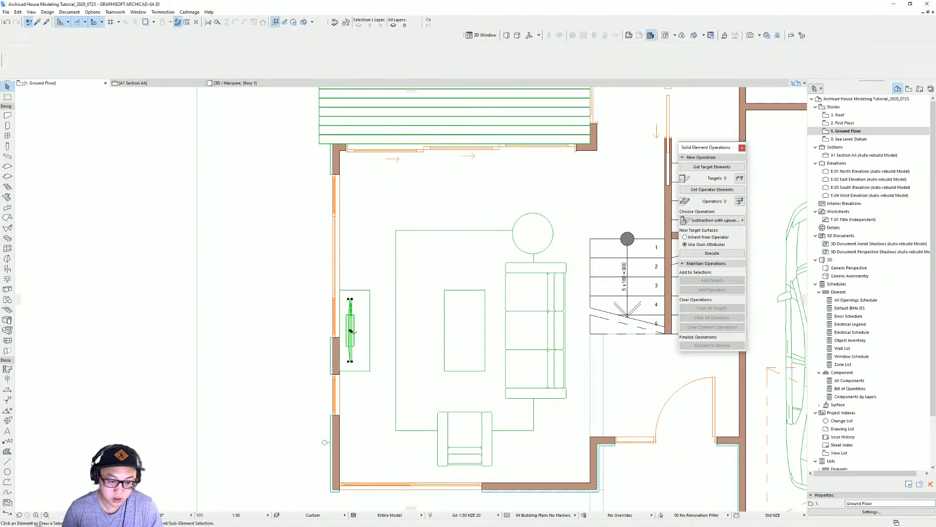
# Step: Enclose the living room in a marquee on the ground floor plan and show it in 3D facing the TV wall
pyautogui.press('F3')
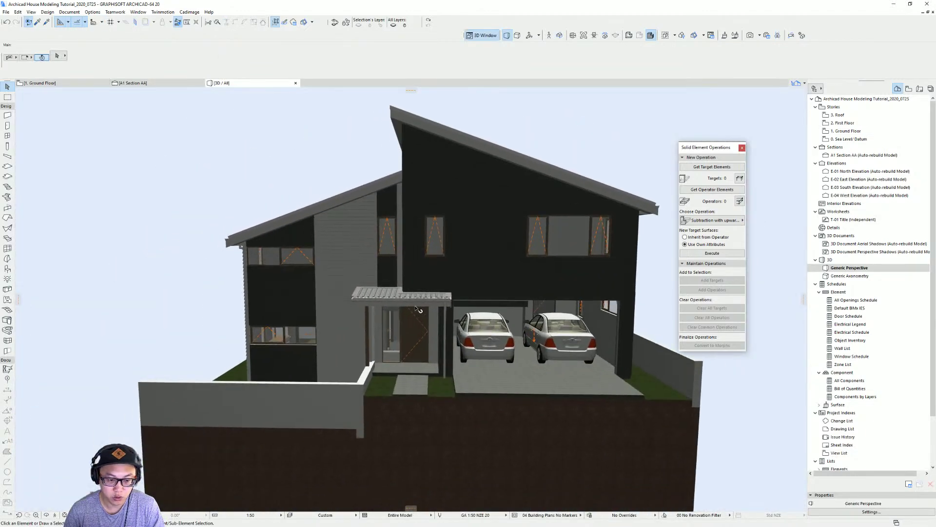
pyautogui.press('F2')
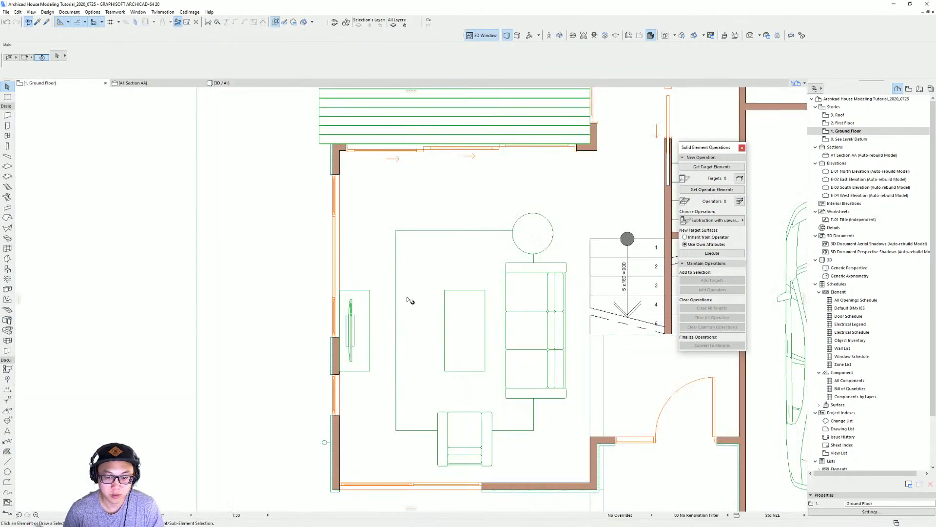
pyautogui.scroll(-3, 340, 256)
pyautogui.click(7, 97)
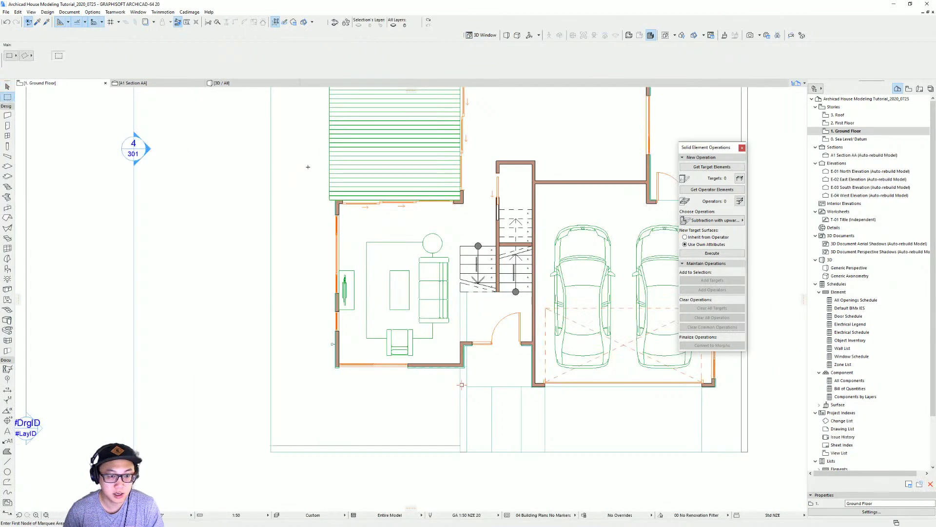
pyautogui.click(485, 168)
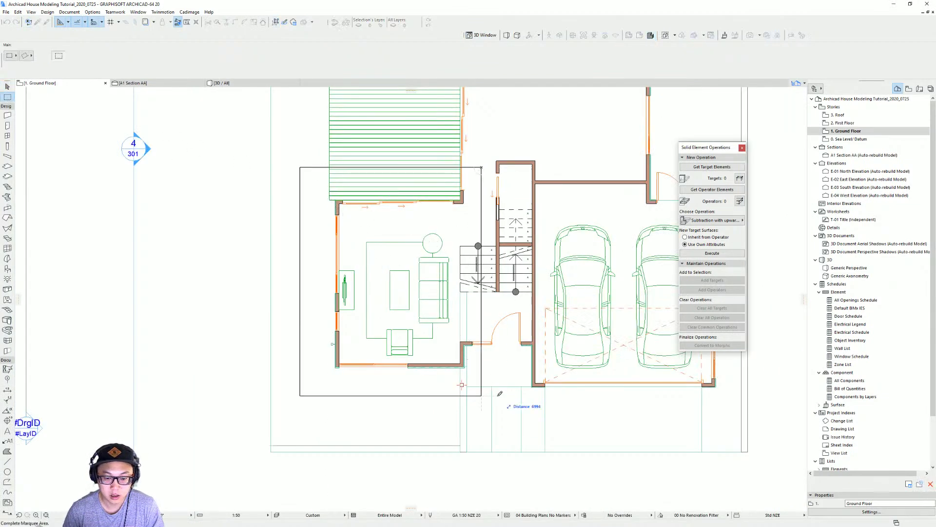
pyautogui.click(482, 399)
pyautogui.press('F3')
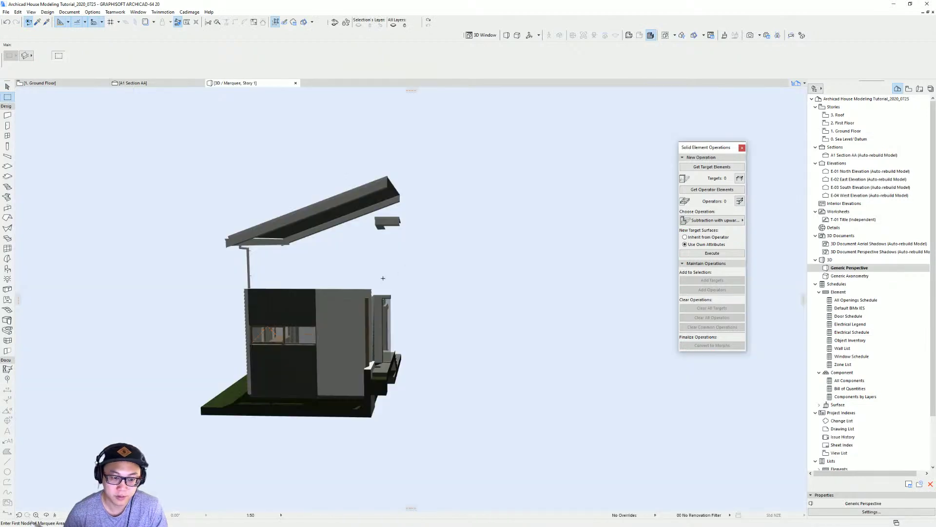
pyautogui.scroll(3, 382, 278)
pyautogui.keyDown('shift'); pyautogui.moveTo(410, 278); pyautogui.dragTo(337, 329, button='middle'); pyautogui.keyUp('shift')
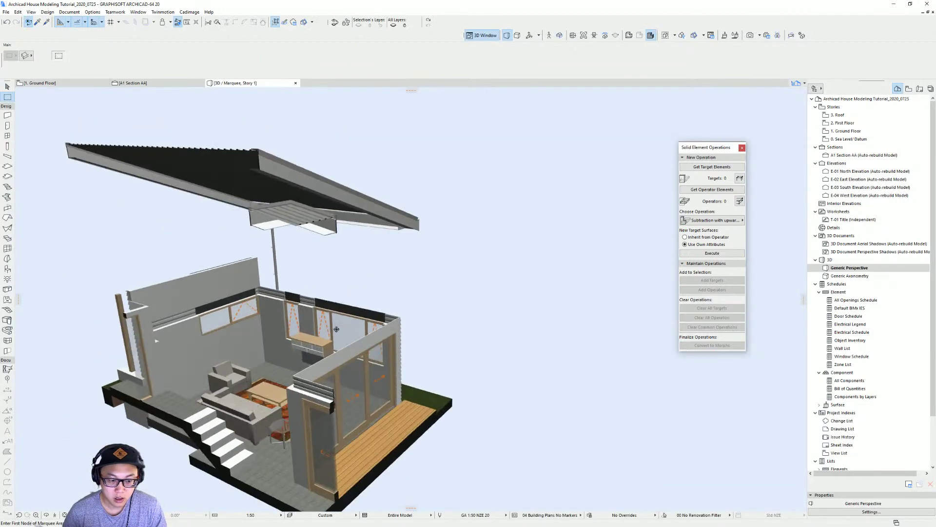
pyautogui.scroll(5, 322, 342)
pyautogui.keyDown('shift'); pyautogui.moveTo(312, 366); pyautogui.dragTo(408, 347, button='middle'); pyautogui.keyUp('shift')
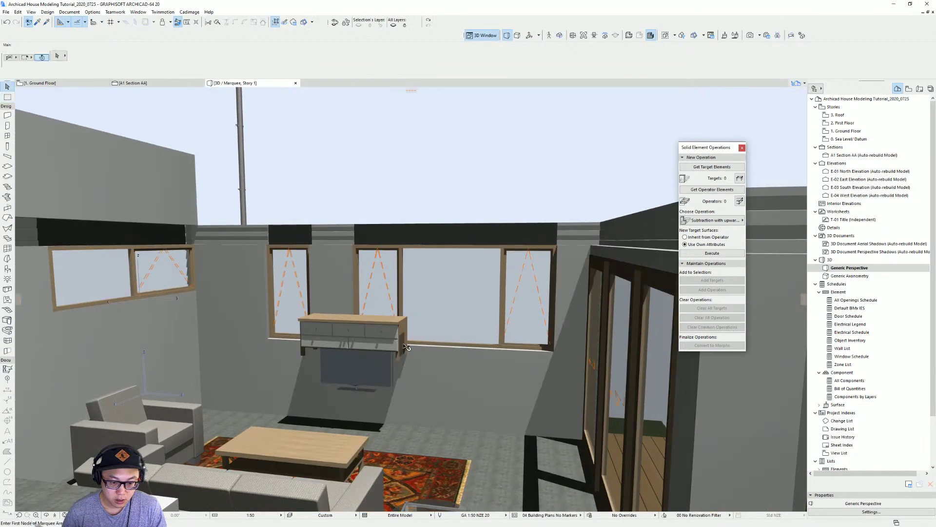
# Step: Set the credenza's base elevation to -900 mm relative to the ground floor so it stands below the TV, and deselect it
pyautogui.click(400, 333)
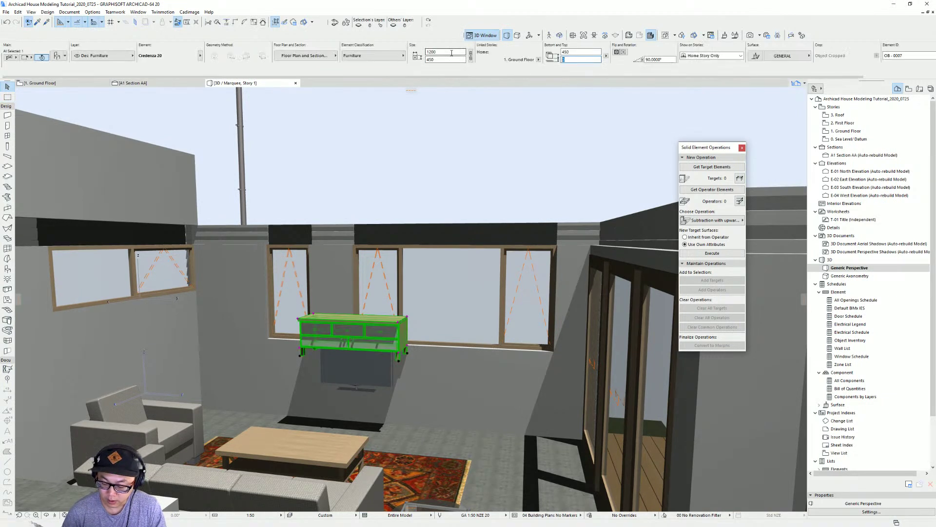
pyautogui.write('900')
pyautogui.press('Return')
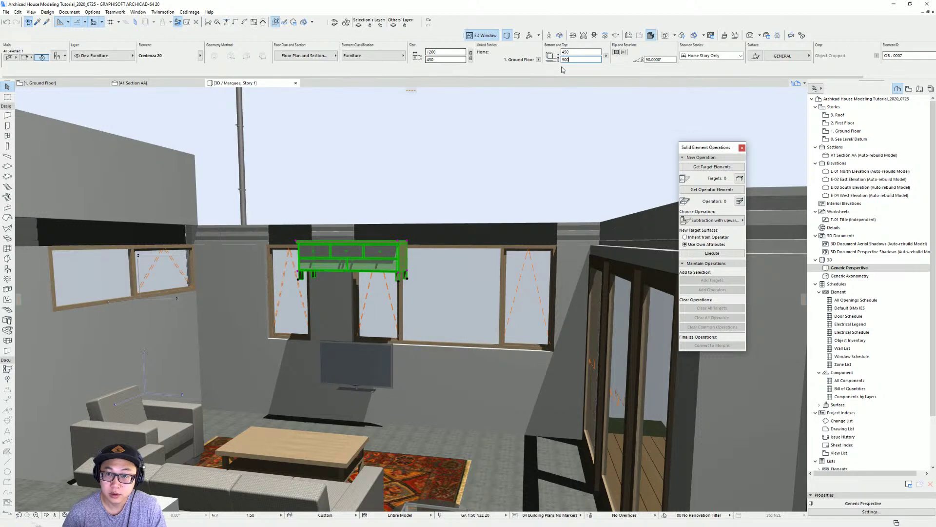
pyautogui.write('-')
pyautogui.press('Return')
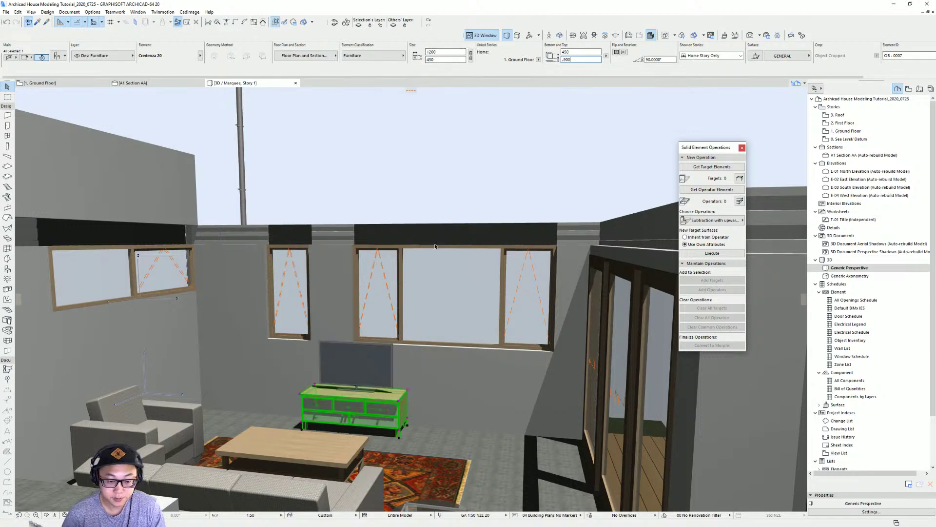
pyautogui.keyDown('shift'); pyautogui.moveTo(435, 246); pyautogui.dragTo(312, 312, button='middle'); pyautogui.keyUp('shift')
pyautogui.press('Escape')
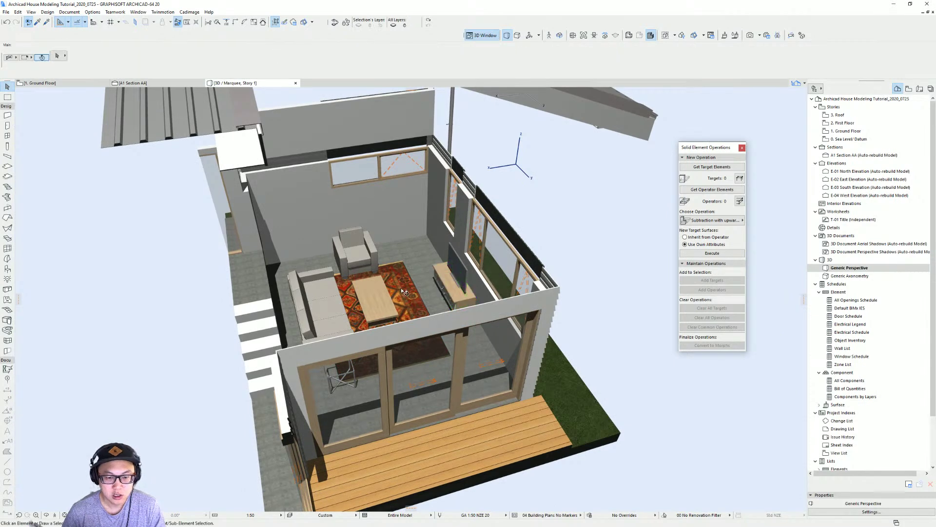
# Step: Turn off the Use Picture option in the living room carpet's object settings and apply the change
pyautogui.click(404, 290)
pyautogui.hotkey('ctrl', 't')
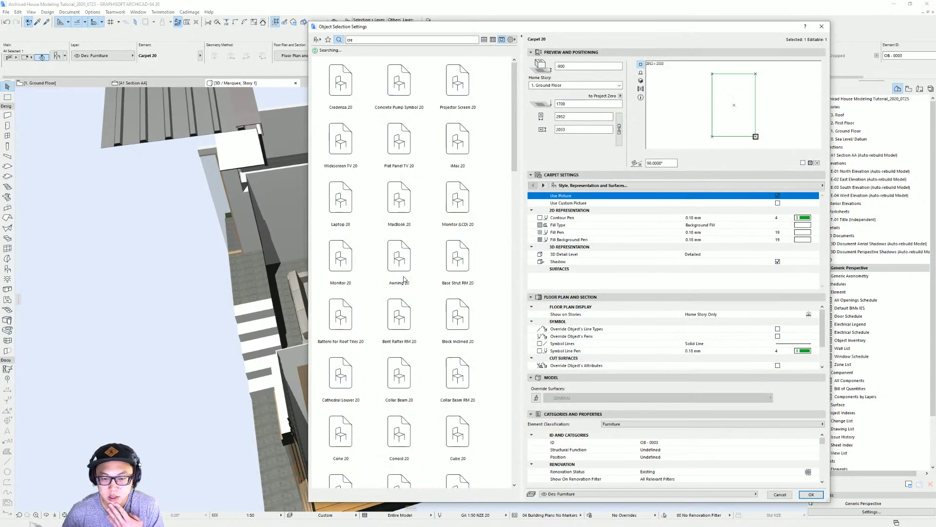
pyautogui.click(823, 186)
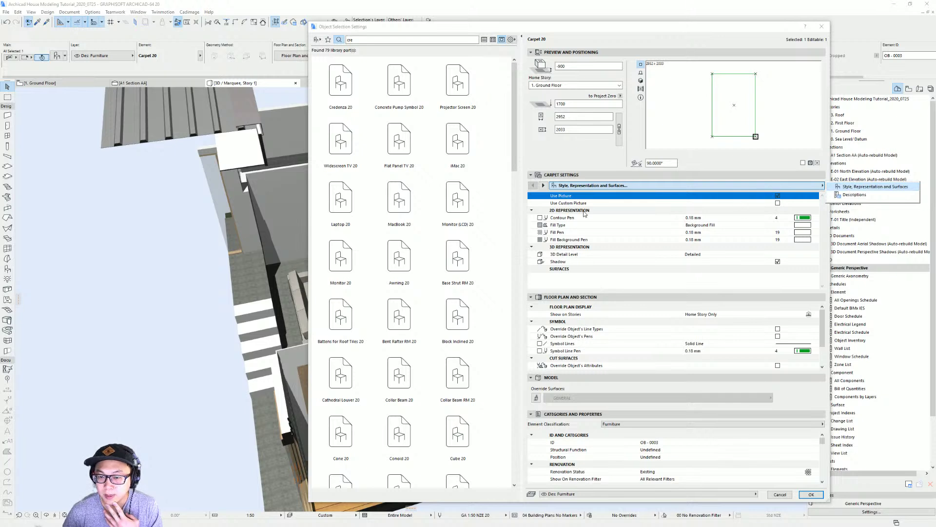
pyautogui.click(781, 273)
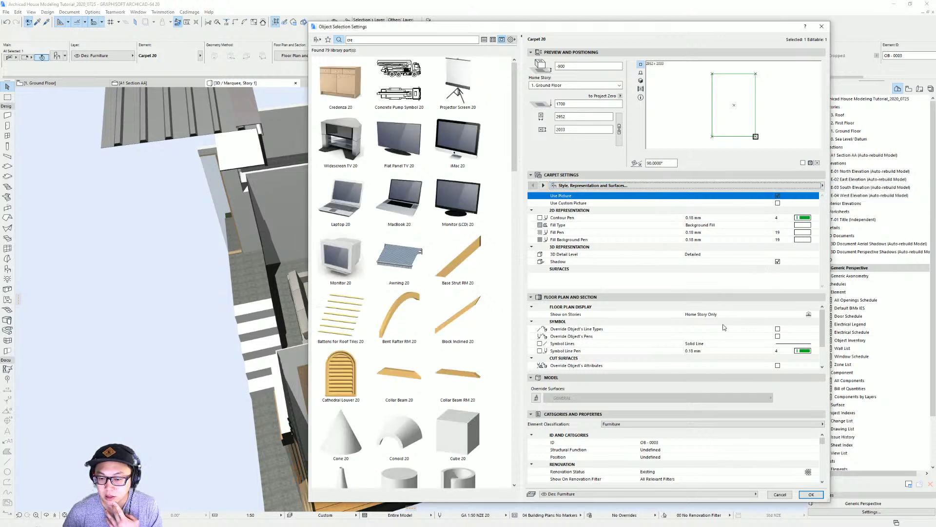
pyautogui.scroll(-2, 719, 324)
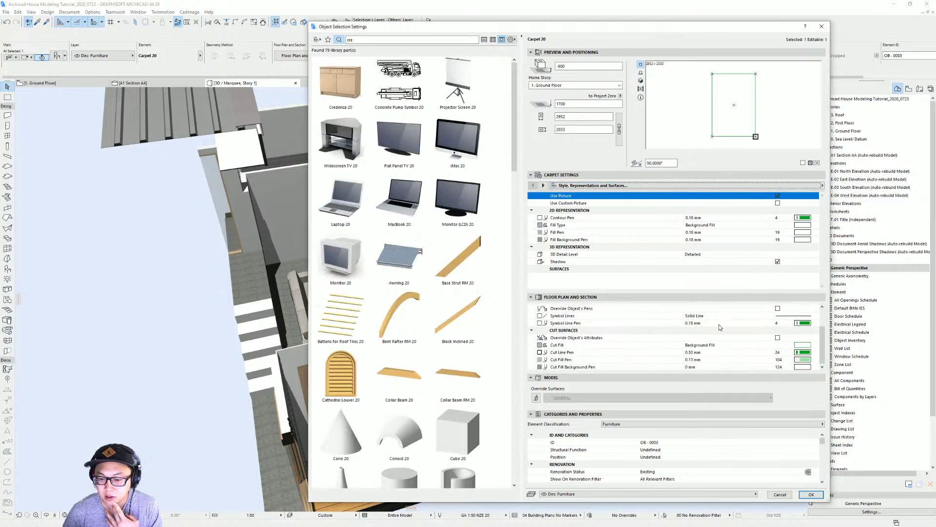
pyautogui.click(544, 186)
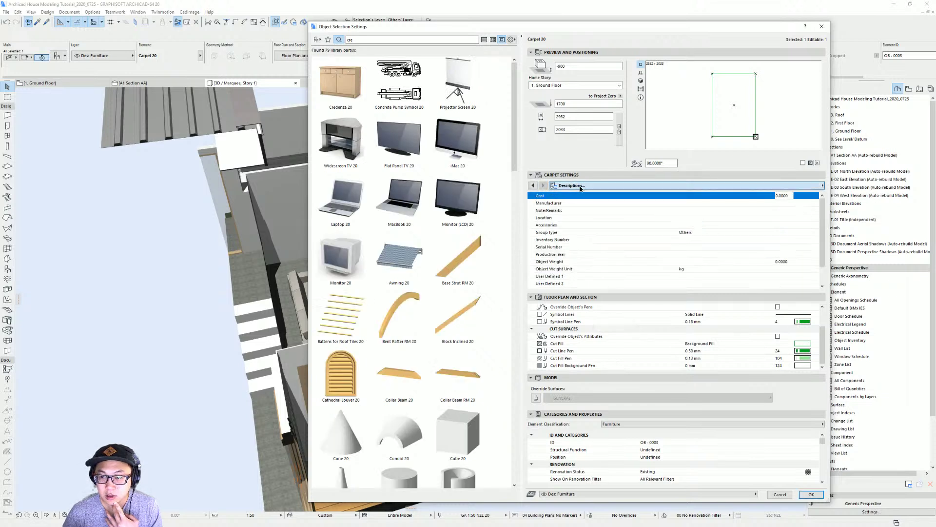
pyautogui.click(822, 186)
pyautogui.click(873, 186)
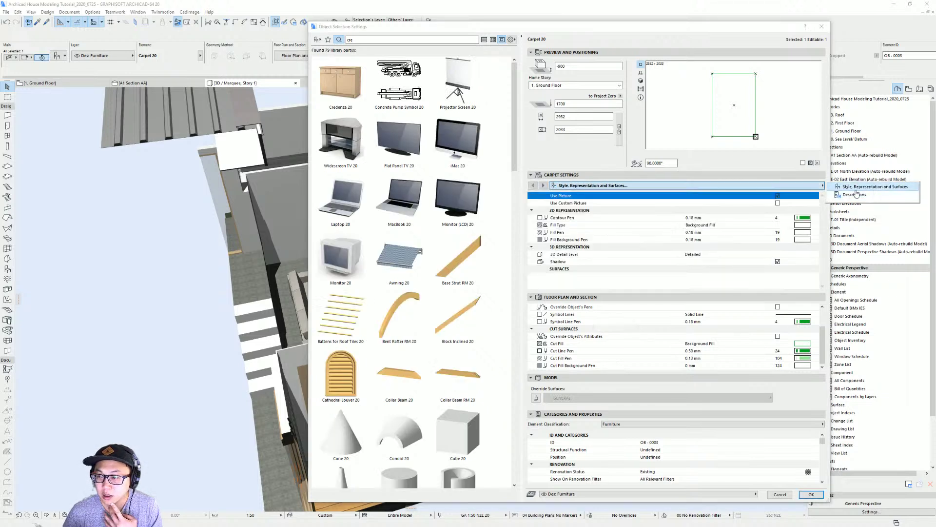
pyautogui.click(778, 195)
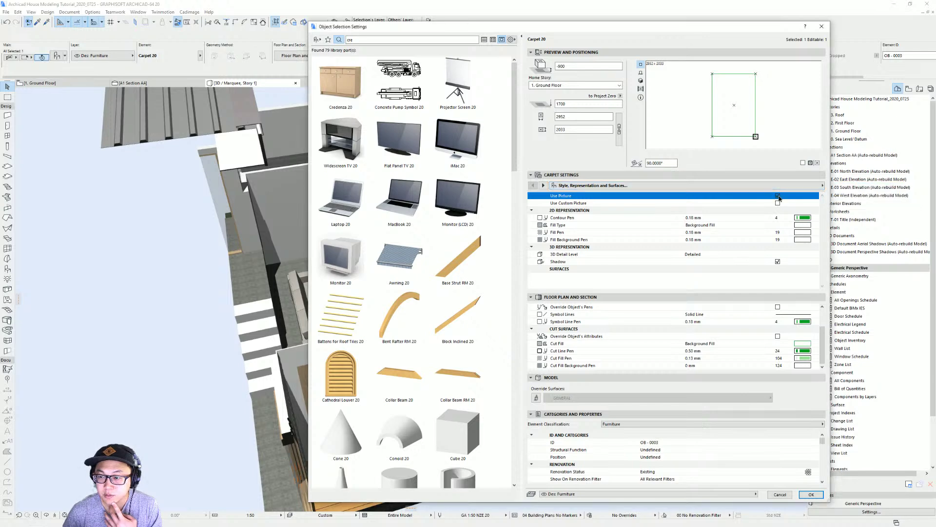
pyautogui.press('Return')
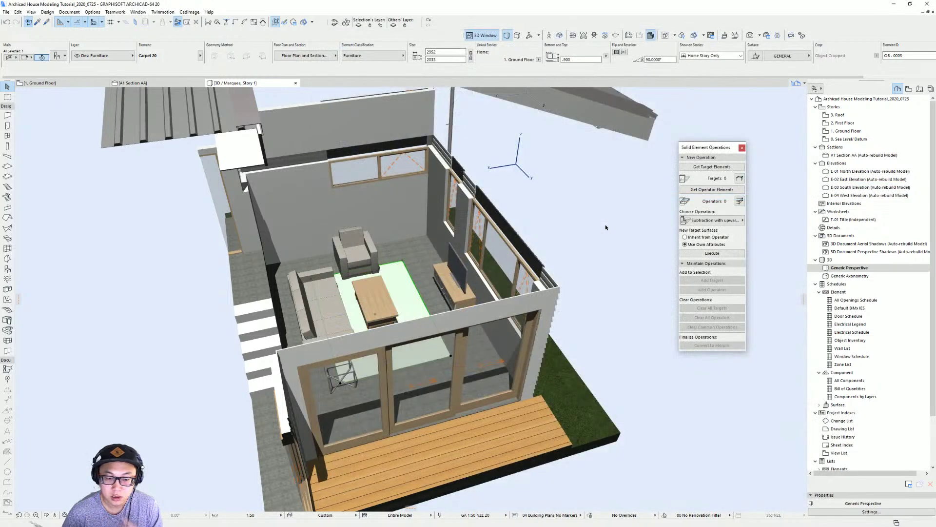
# Step: Reopen the carpet's object settings and bring up the surface choices for its Carpet surface
pyautogui.scroll(3, 405, 288)
pyautogui.keyDown('shift'); pyautogui.moveTo(527, 290); pyautogui.dragTo(436, 308, button='middle'); pyautogui.keyUp('shift')
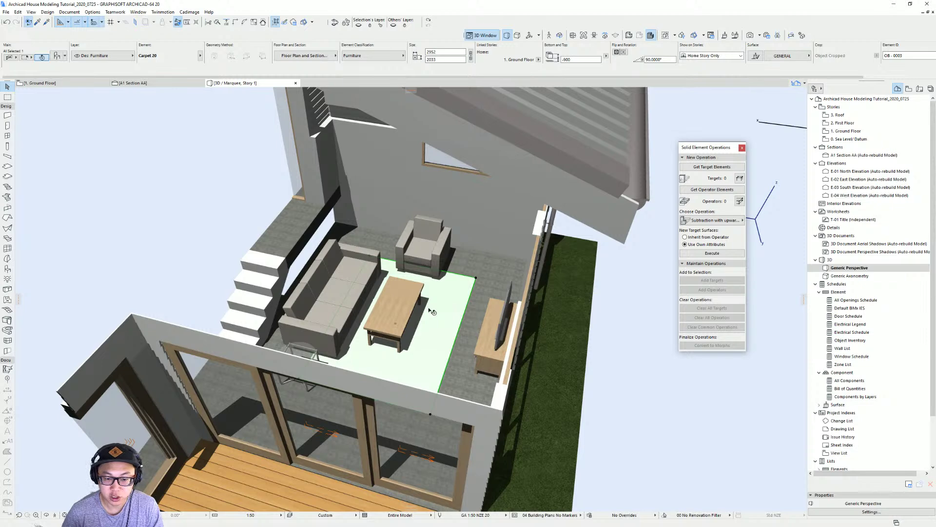
pyautogui.hotkey('ctrl', 't')
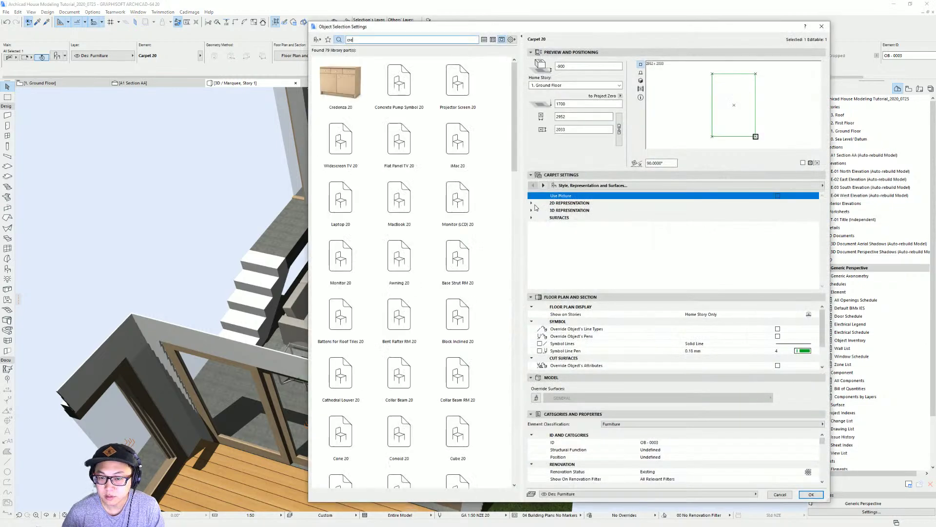
pyautogui.click(532, 204)
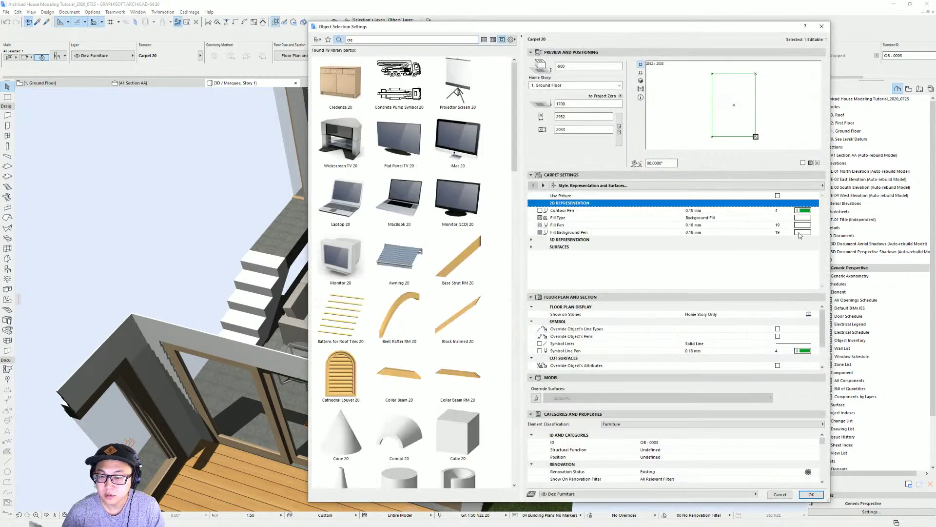
pyautogui.click(533, 248)
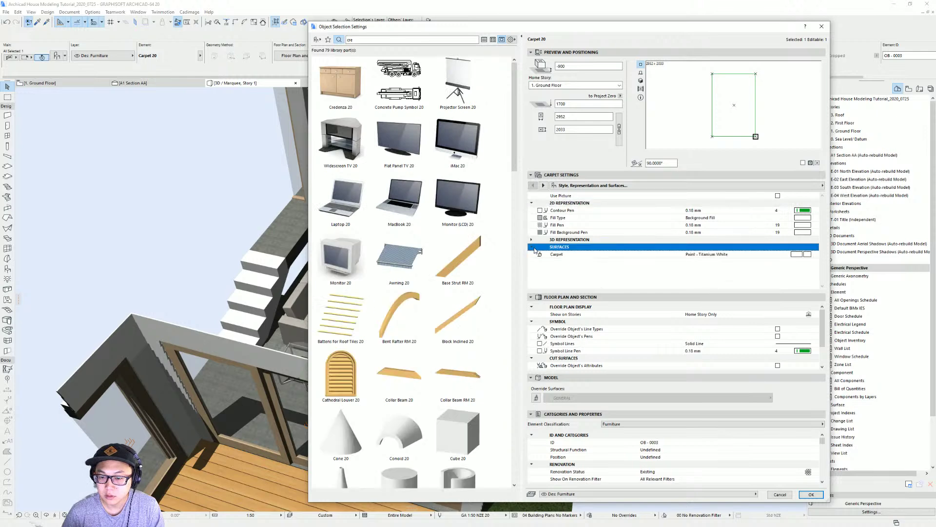
pyautogui.click(807, 254)
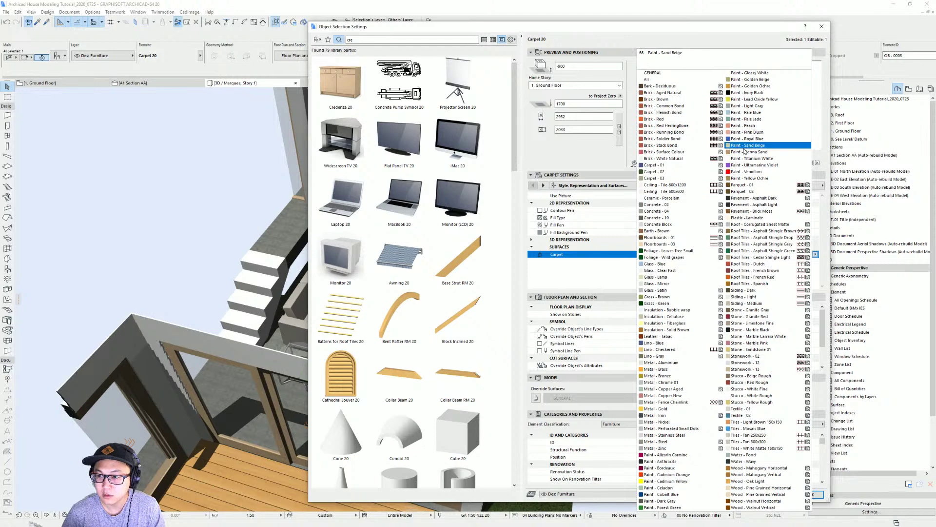
# Step: Set the carpet's surface to Paint - Royal Blue and inspect the living room in 3D
pyautogui.click(757, 139)
pyautogui.press('Return')
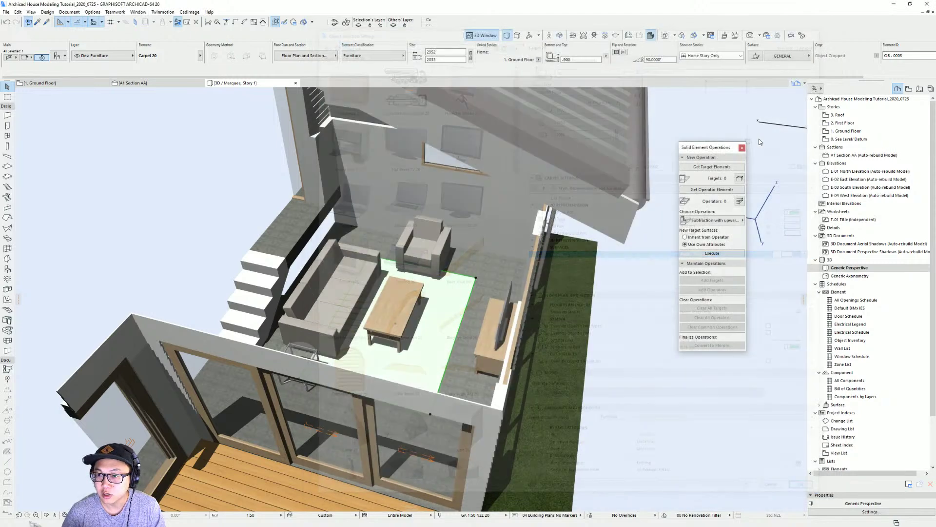
pyautogui.keyDown('shift'); pyautogui.moveTo(488, 234); pyautogui.dragTo(491, 283, button='middle'); pyautogui.keyUp('shift')
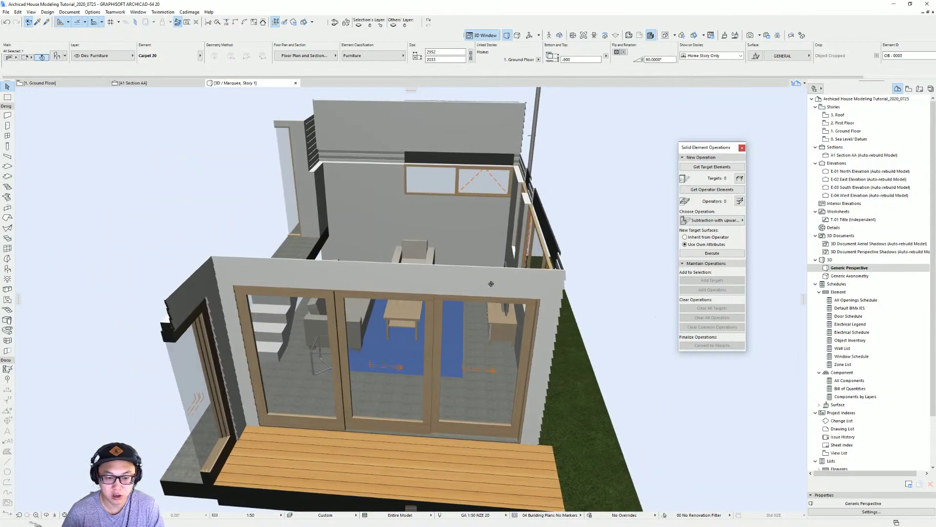
# Step: Return to the ground floor plan and open the default settings for placing a new object
pyautogui.press('F2')
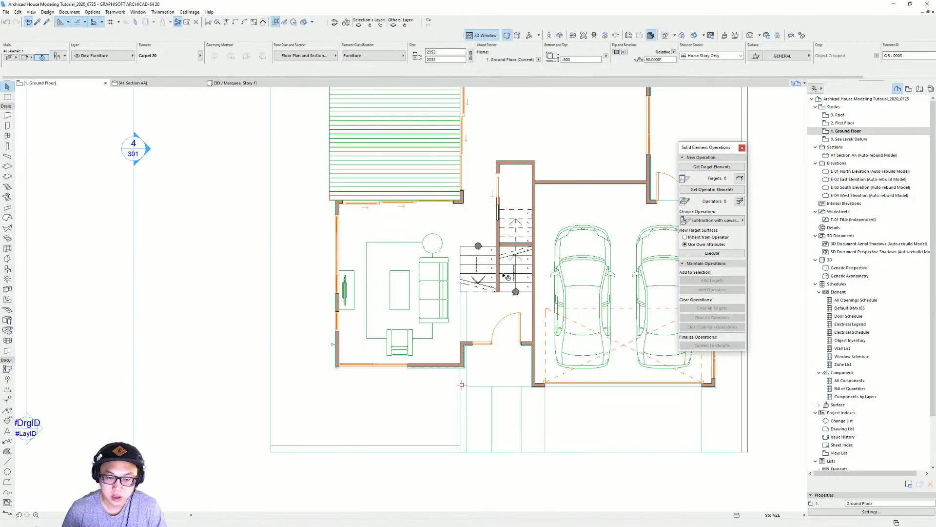
pyautogui.scroll(-5, 424, 268)
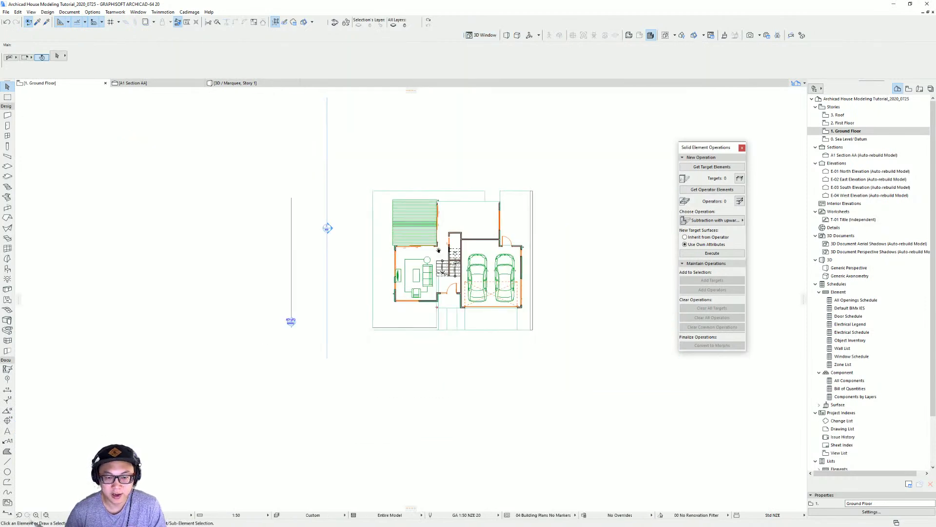
pyautogui.scroll(3, 439, 250)
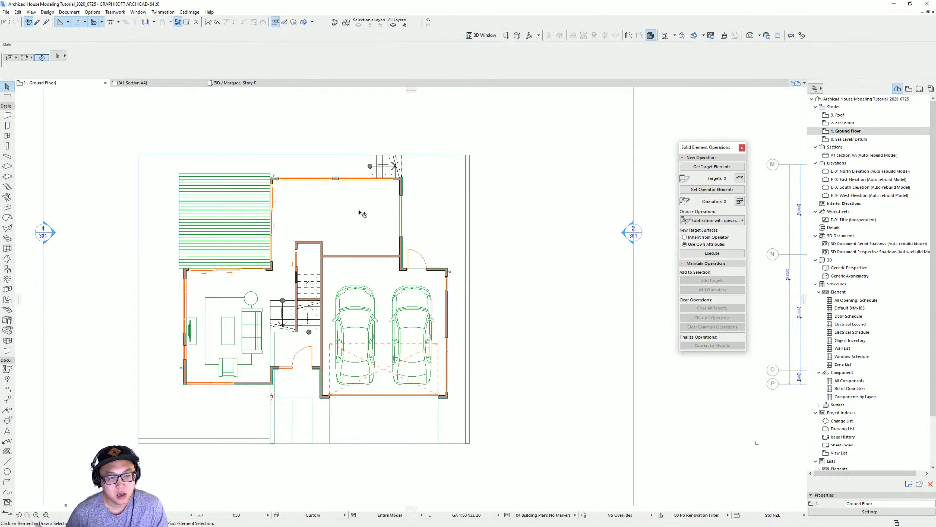
pyautogui.scroll(2, 277, 226)
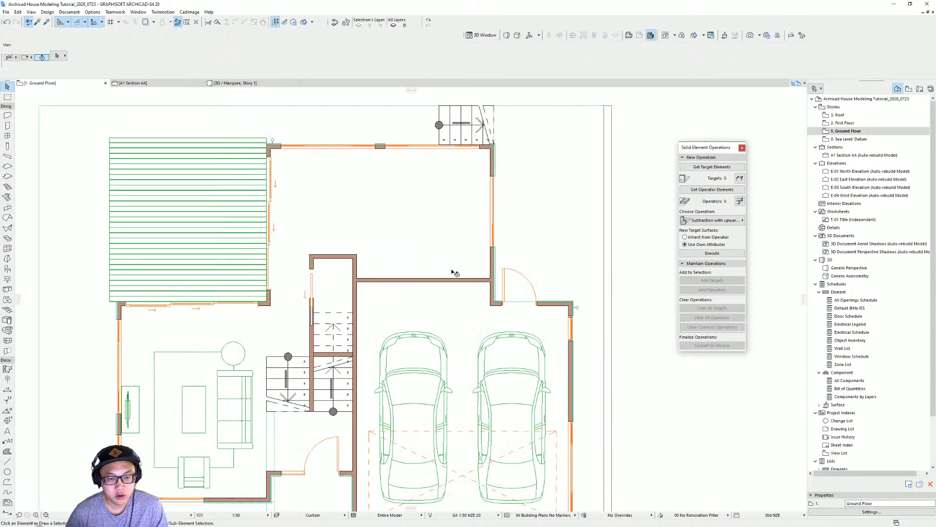
pyautogui.scroll(1, 438, 216)
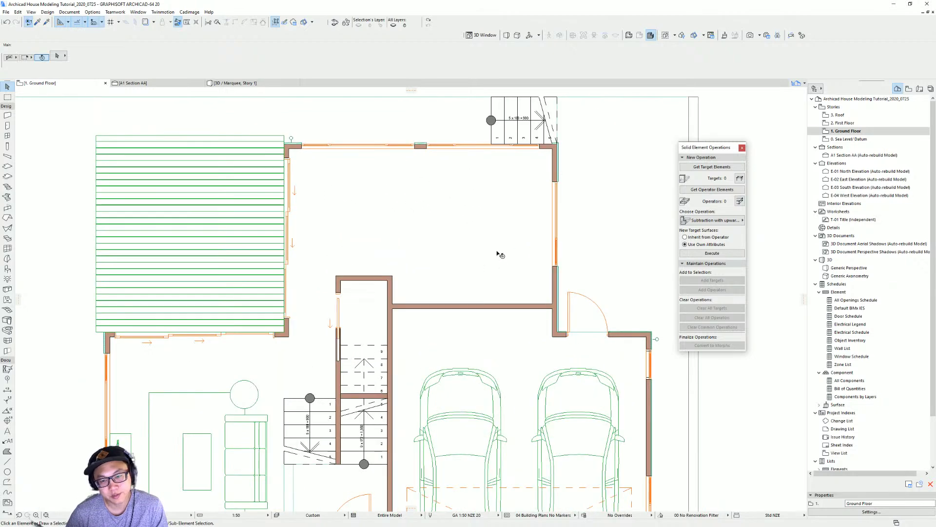
pyautogui.moveTo(497, 252); pyautogui.dragTo(514, 273, button='middle')
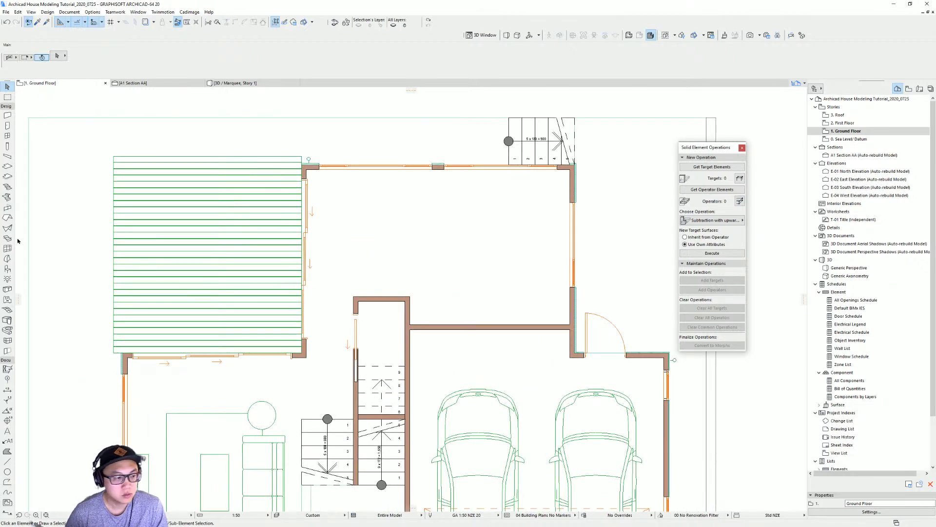
pyautogui.click(7, 268)
pyautogui.hotkey('ctrl', 't')
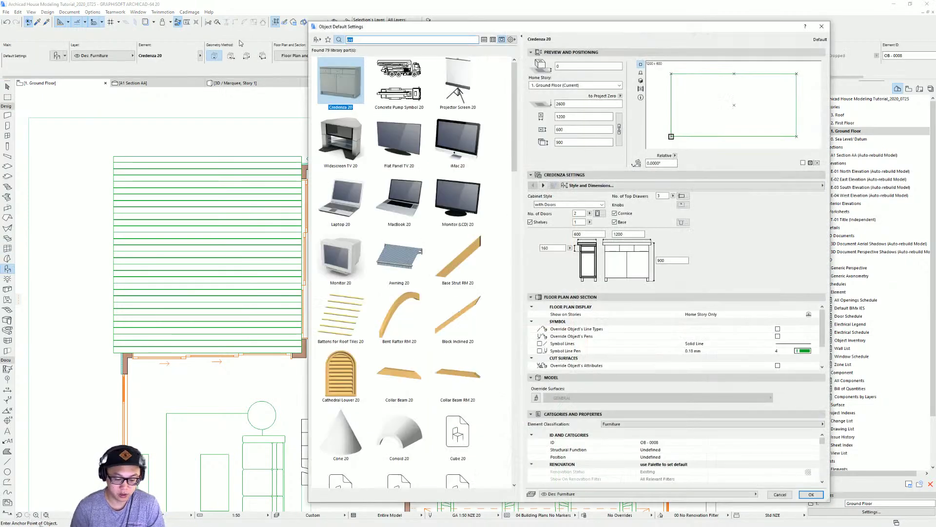
# Step: Search the object library for "kitchen", choose Kitchen Layout 20 and place it across the kitchen's exterior wall
pyautogui.press('BackSpace')
pyautogui.press('BackSpace')
pyautogui.press('BackSpace')
pyautogui.write('ki')
pyautogui.write('d')
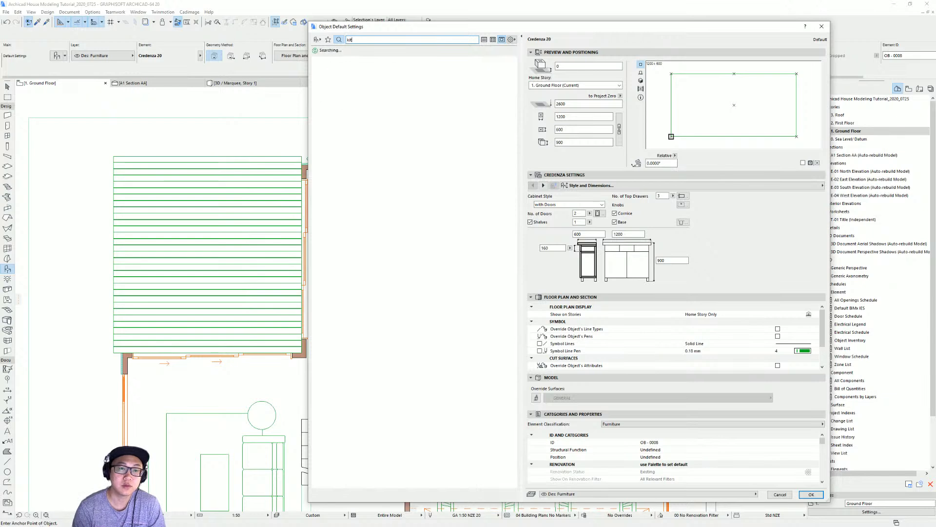
pyautogui.write('chen')
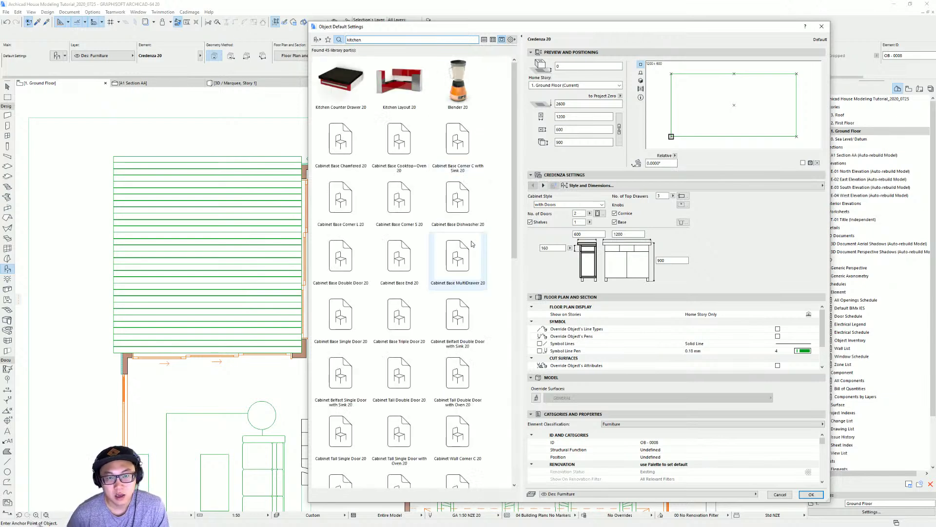
pyautogui.click(404, 90)
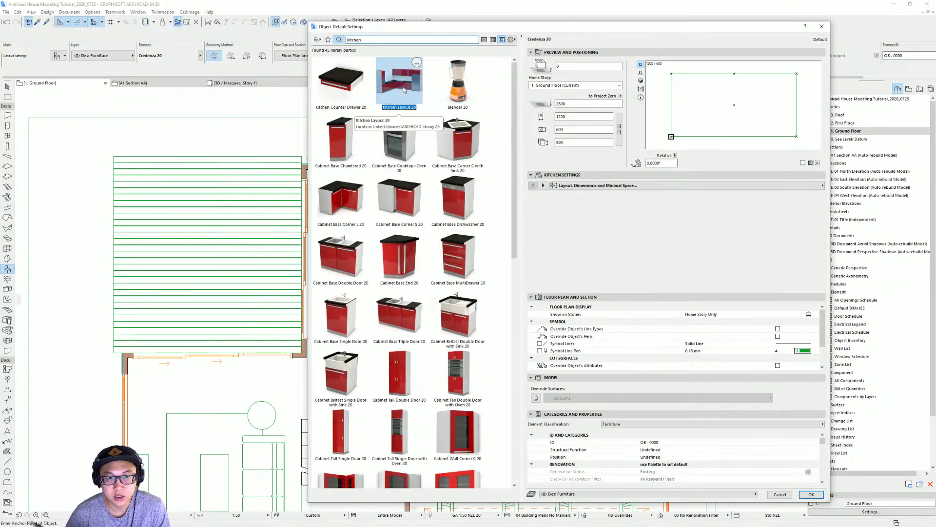
pyautogui.click(812, 494)
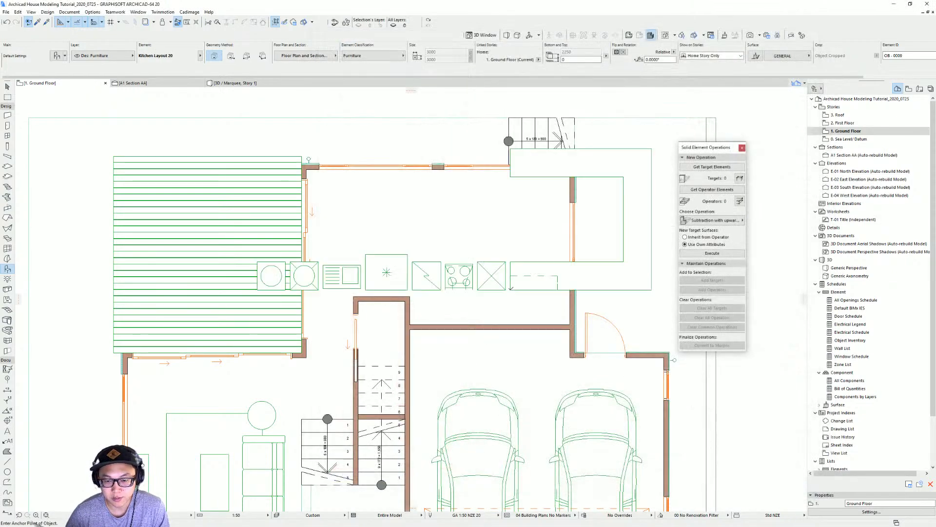
pyautogui.scroll(-2, 617, 278)
pyautogui.scroll(2, 529, 300)
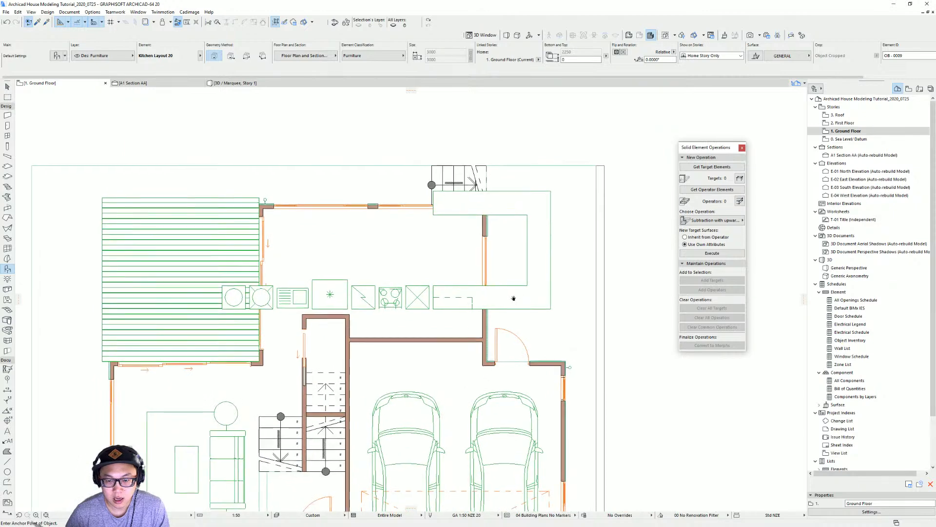
# Step: Examine the kitchen arrangement on the reference floor plan drawn beside the model
pyautogui.scroll(2, 473, 321)
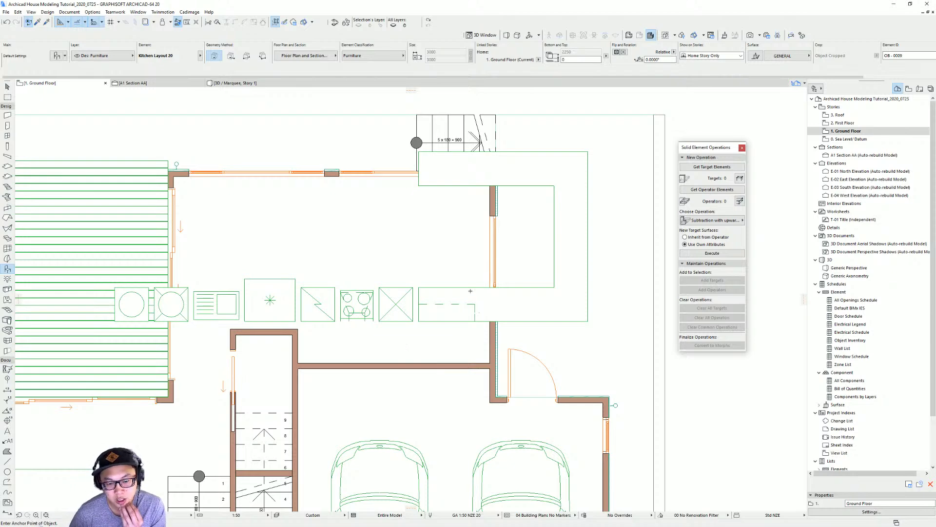
pyautogui.scroll(-6, 396, 328)
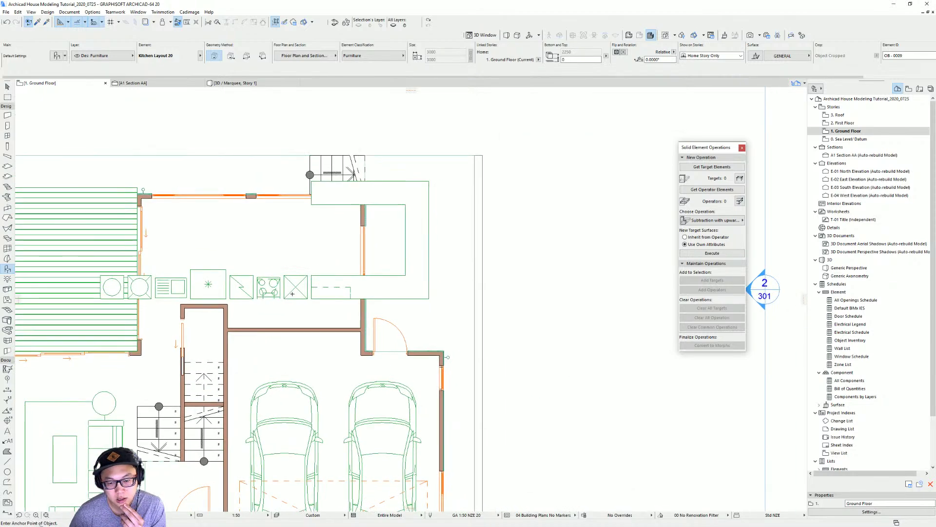
pyautogui.scroll(6, 288, 276)
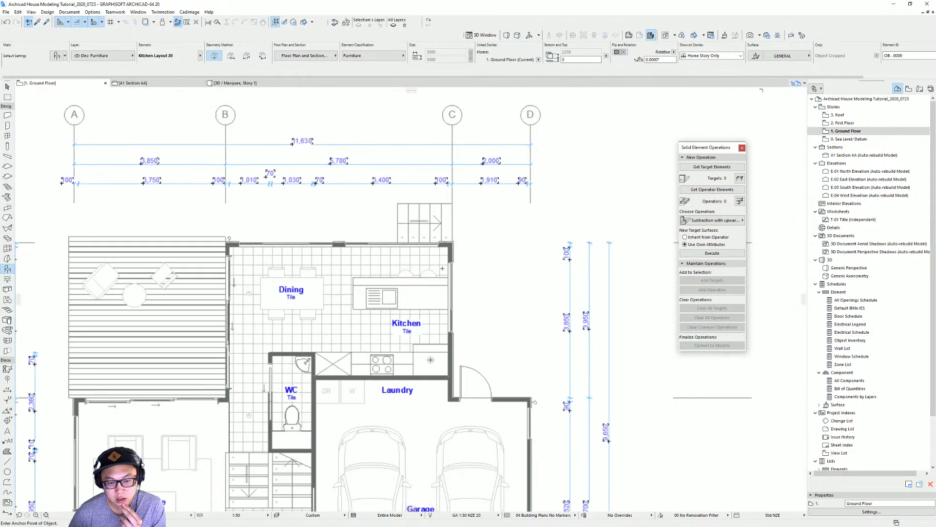
pyautogui.moveTo(370, 342); pyautogui.dragTo(438, 314, button='middle')
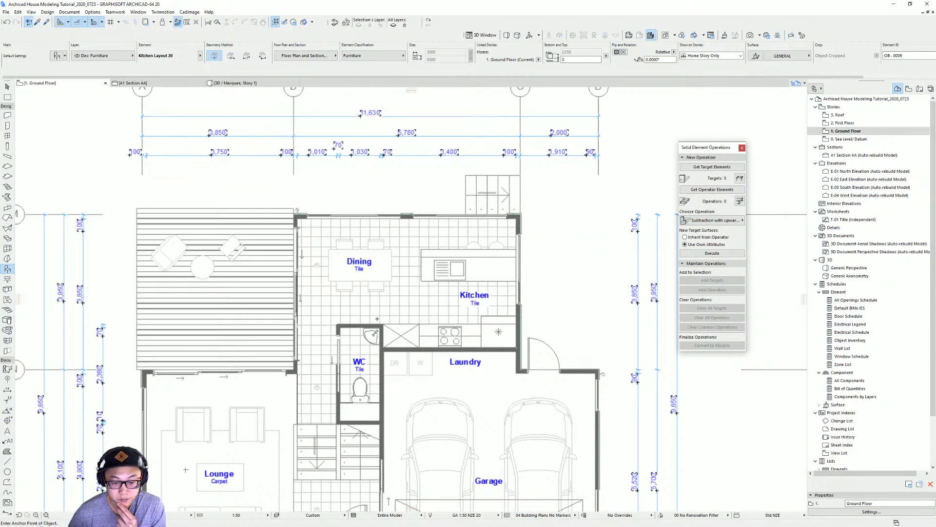
pyautogui.scroll(-2, 556, 274)
pyautogui.moveTo(456, 330); pyautogui.dragTo(532, 293, button='middle')
pyautogui.scroll(-1, 532, 292)
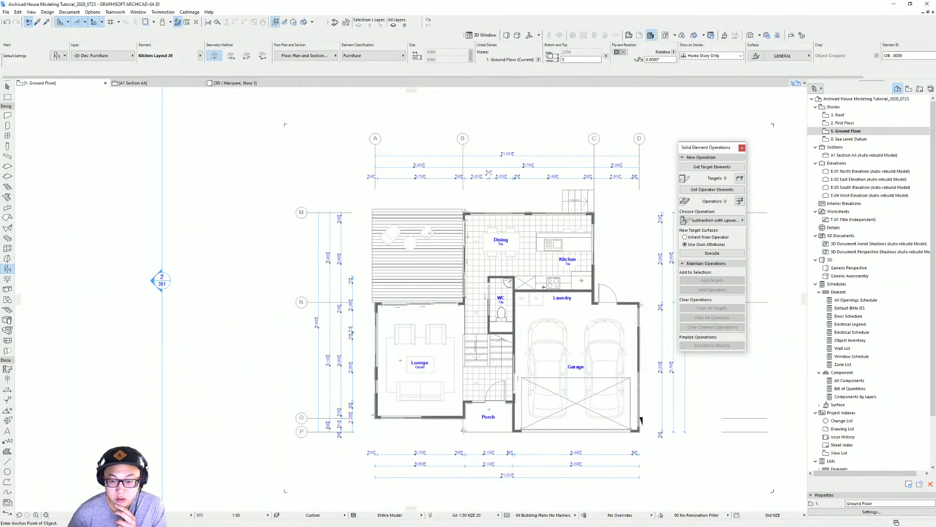
pyautogui.moveTo(140, 280); pyautogui.dragTo(354, 283, button='middle')
pyautogui.moveTo(294, 281); pyautogui.dragTo(457, 284, button='middle')
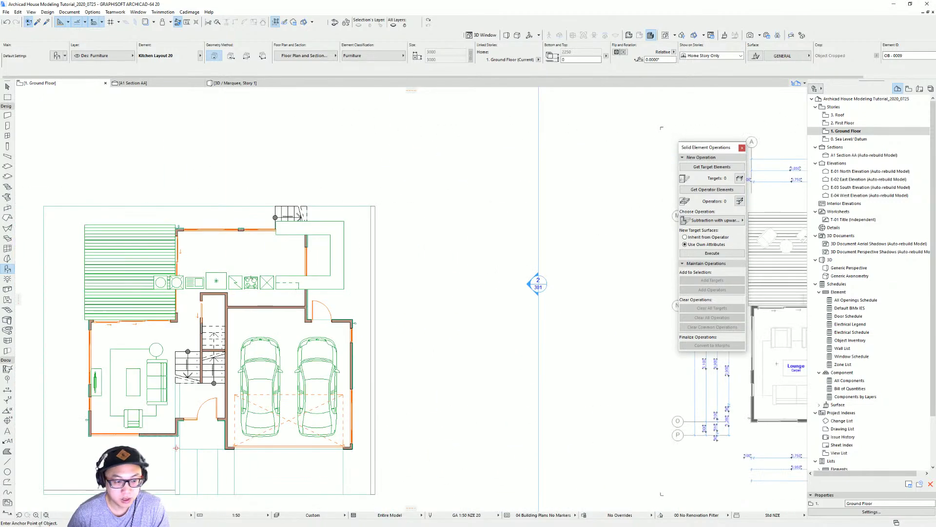
# Step: Change the placed kitchen object's layout from U-Shaped to Galley
pyautogui.press('Escape')
pyautogui.click(328, 285)
pyautogui.doubleClick(331, 287)
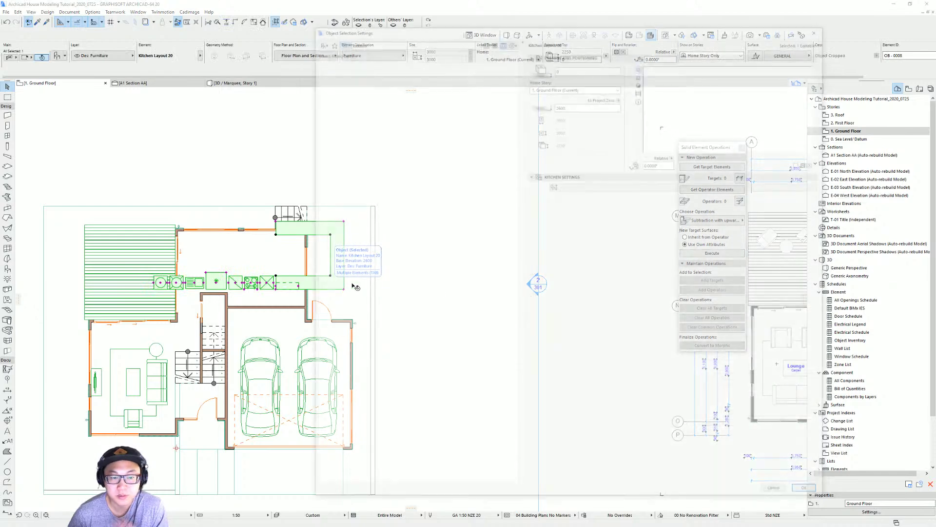
pyautogui.click(553, 219)
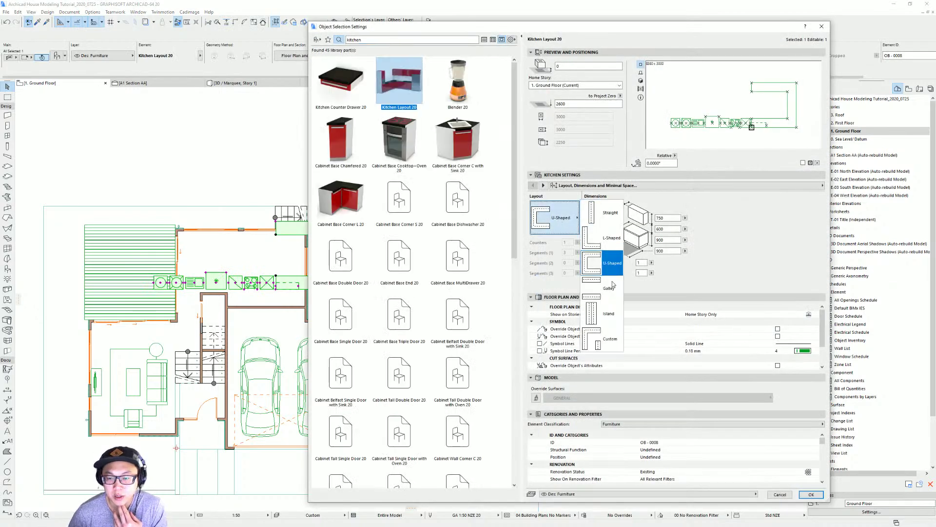
pyautogui.click(619, 296)
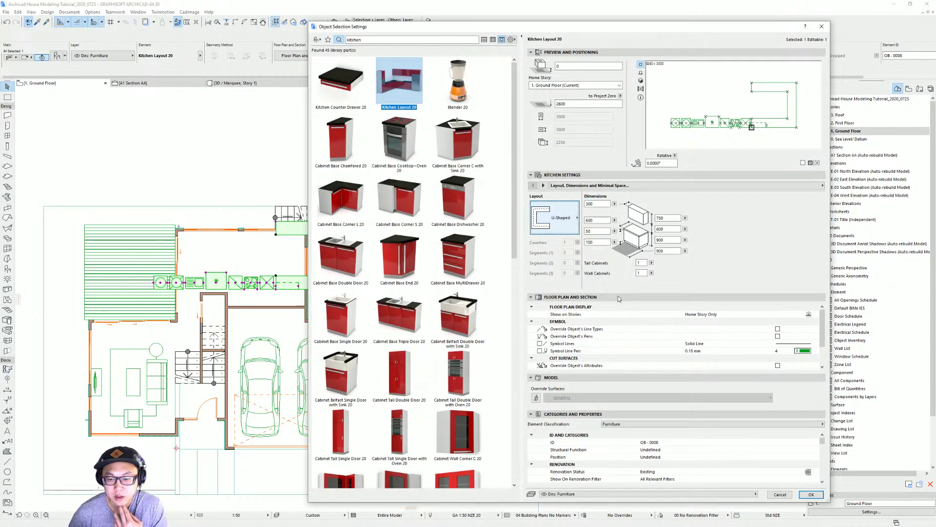
pyautogui.press('Return')
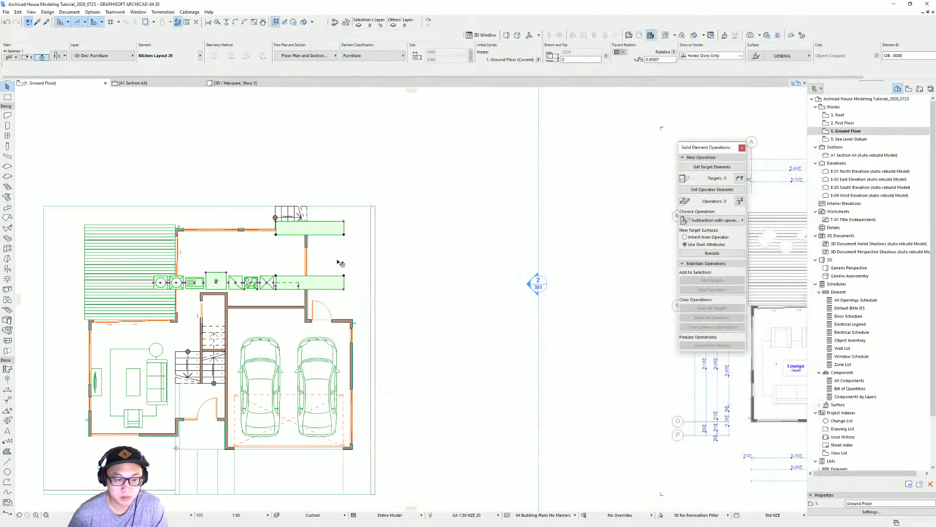
# Step: Move the near corner of the kitchen's appliance counter onto the corner where the garage wall meets the stairwell wall
pyautogui.scroll(5, 341, 195)
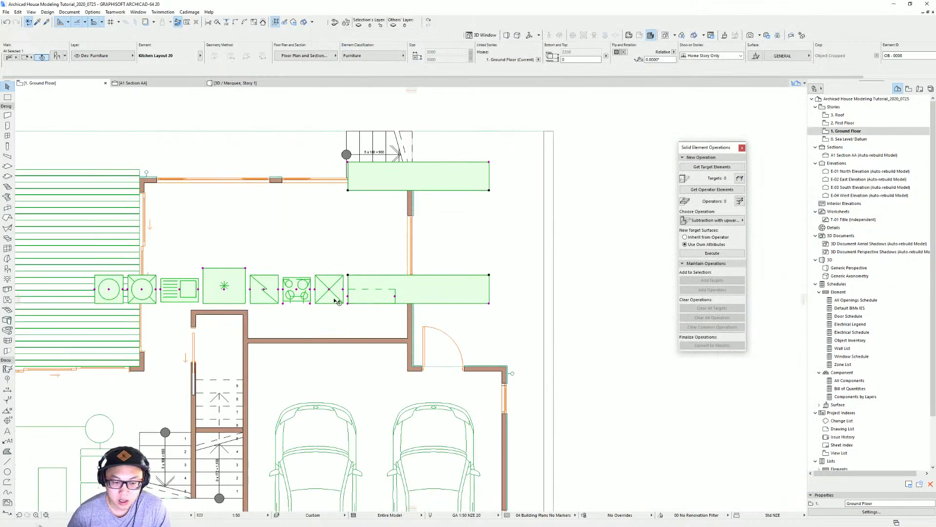
pyautogui.click(349, 303)
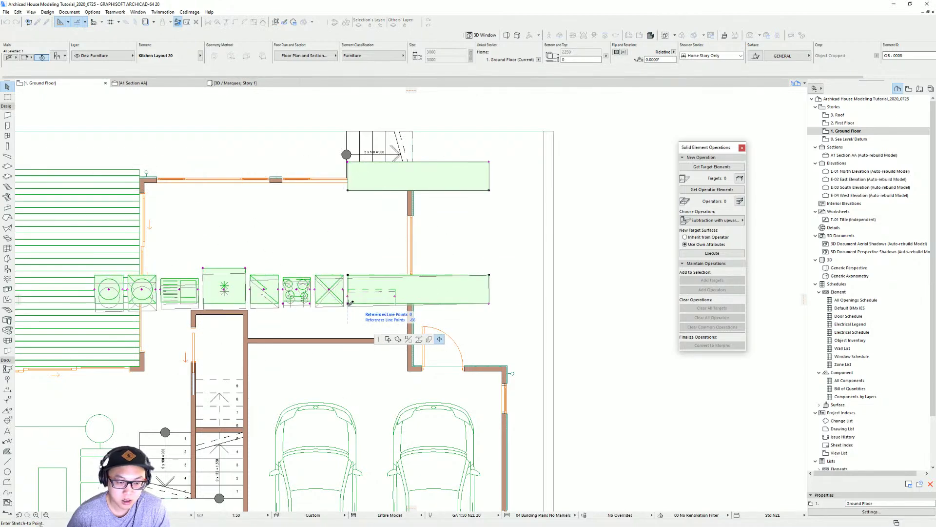
pyautogui.press('Escape')
pyautogui.press('Escape')
pyautogui.click(348, 303)
pyautogui.click(348, 305)
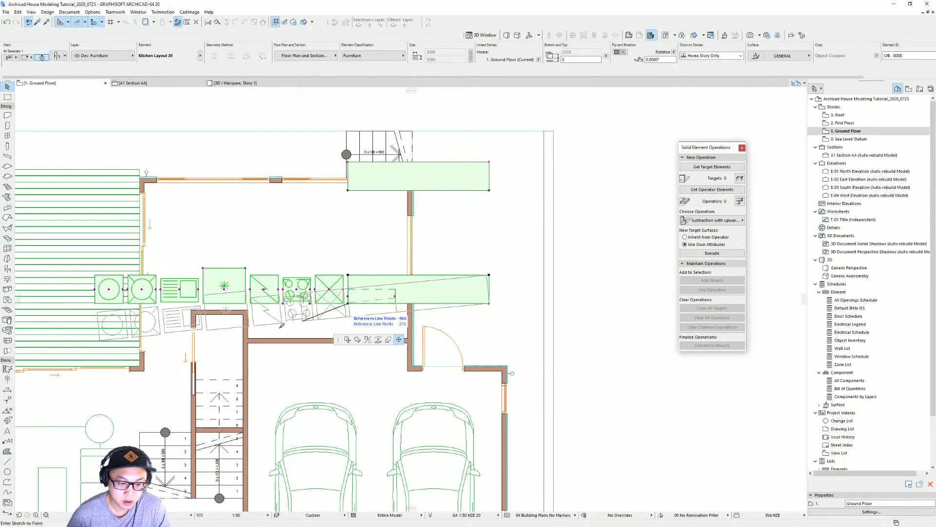
pyautogui.click(277, 337)
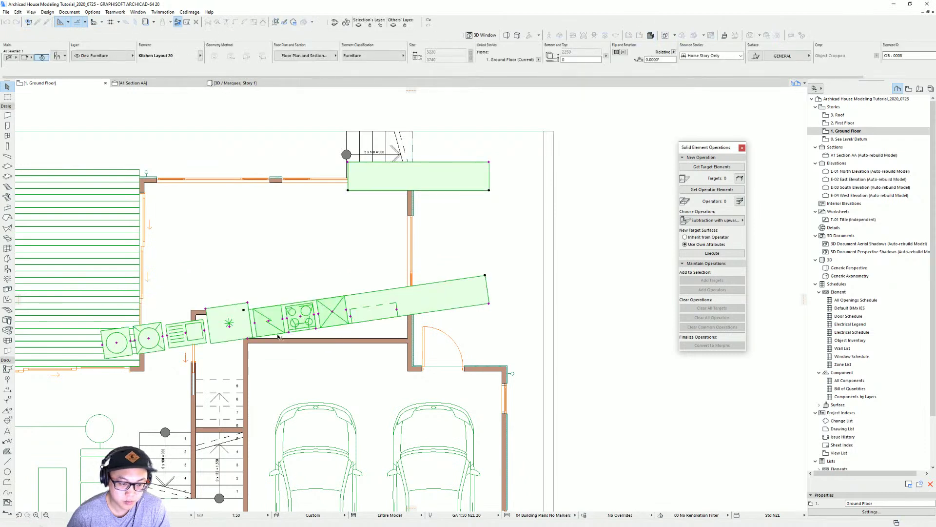
# Step: Move the appliance counter's far corner to the exterior wall's inner corner, aligning the counter along the garage wall
pyautogui.click(488, 303)
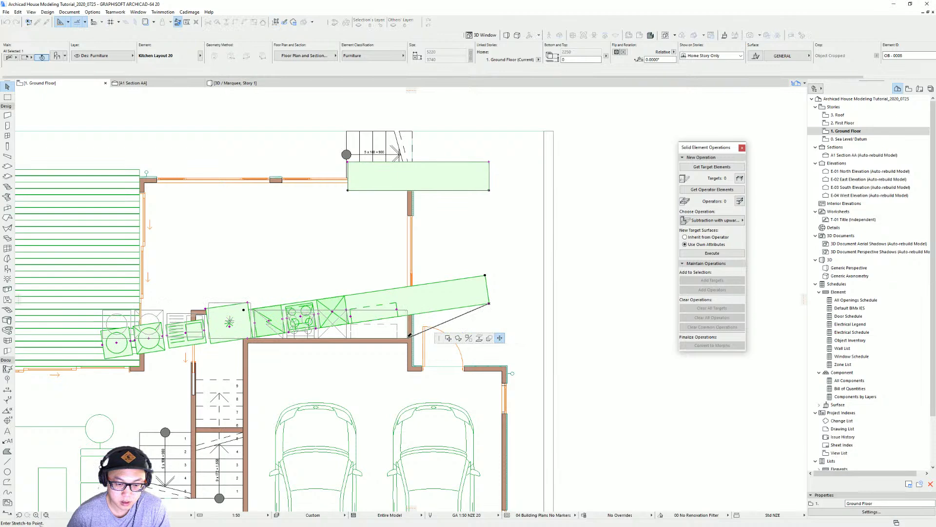
pyautogui.hotkey('ctrl', 'z')
pyautogui.scroll(2, 458, 298)
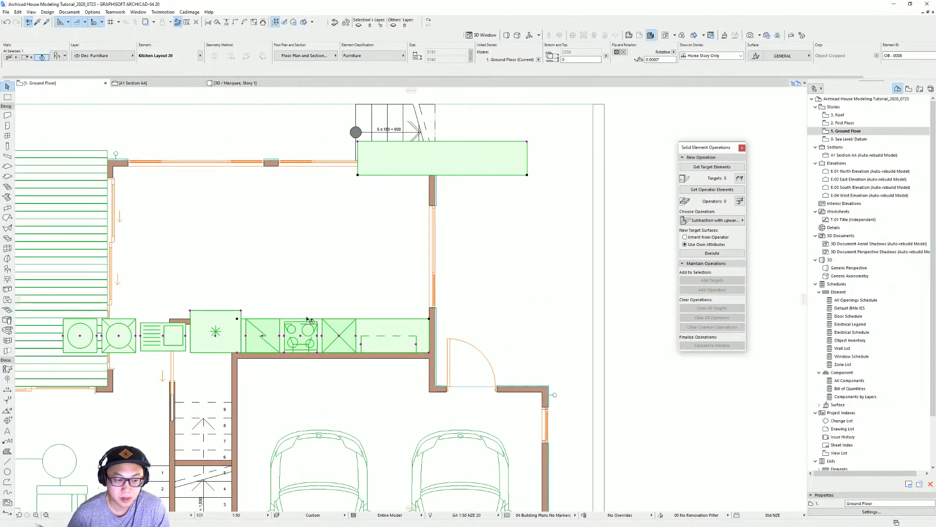
pyautogui.hscroll(-5, 307, 319)
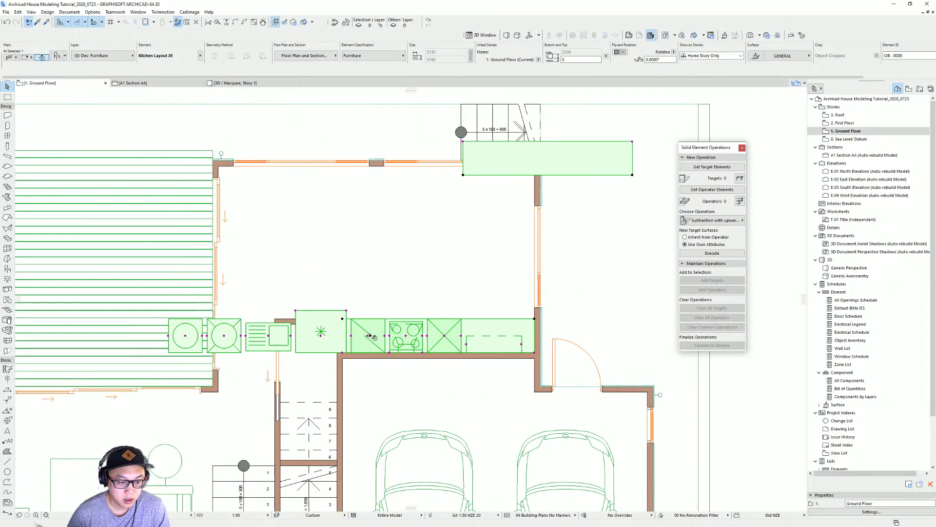
# Step: Remove the dishwasher, washer and oven from the kitchen object's accessories, keeping the cooktop, refrigerator and sink
pyautogui.doubleClick(411, 343)
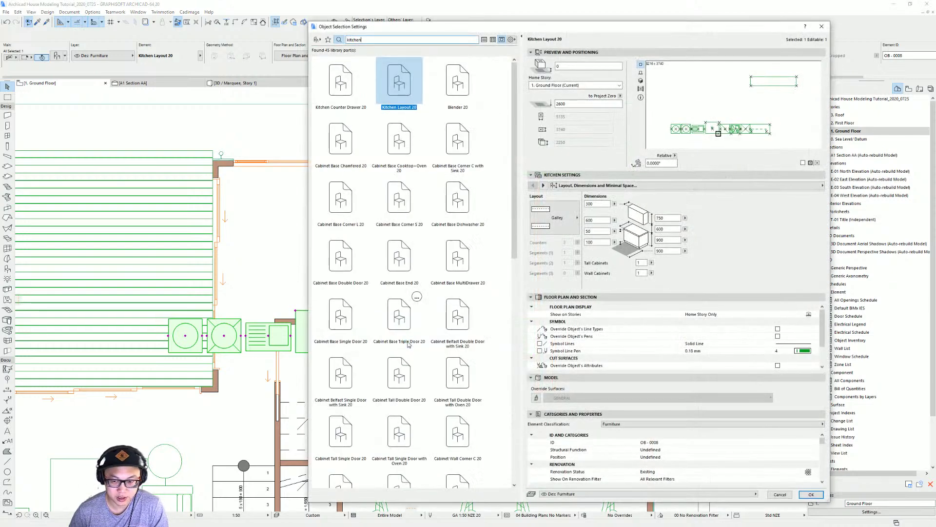
pyautogui.click(543, 185)
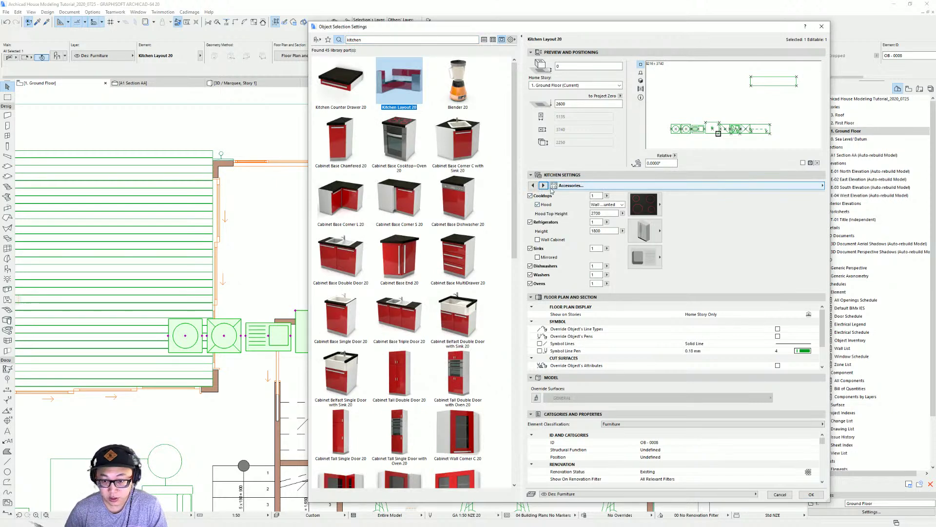
pyautogui.click(534, 186)
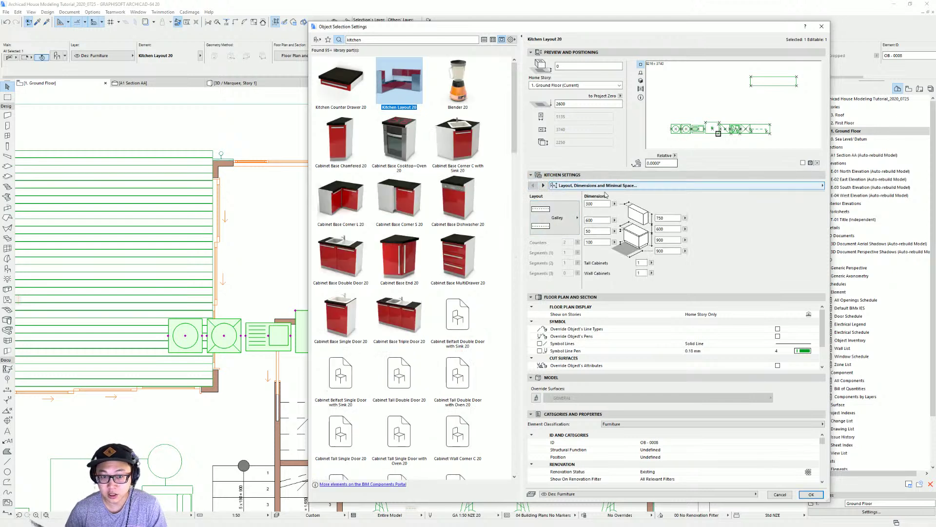
pyautogui.click(543, 186)
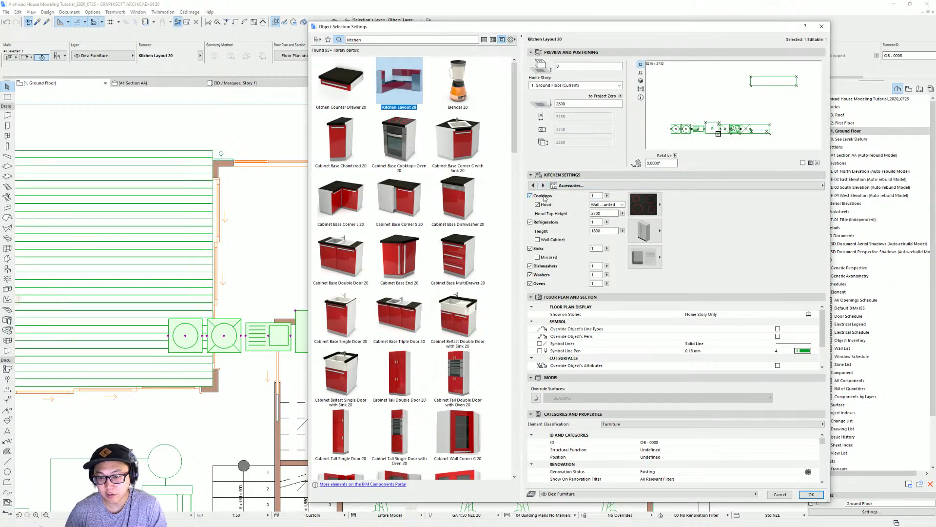
pyautogui.click(530, 195)
pyautogui.click(542, 197)
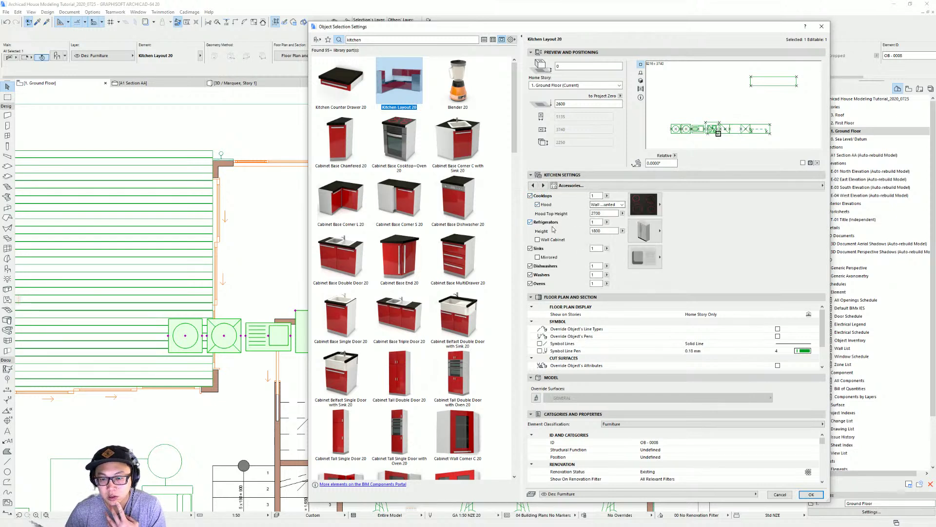
pyautogui.click(555, 266)
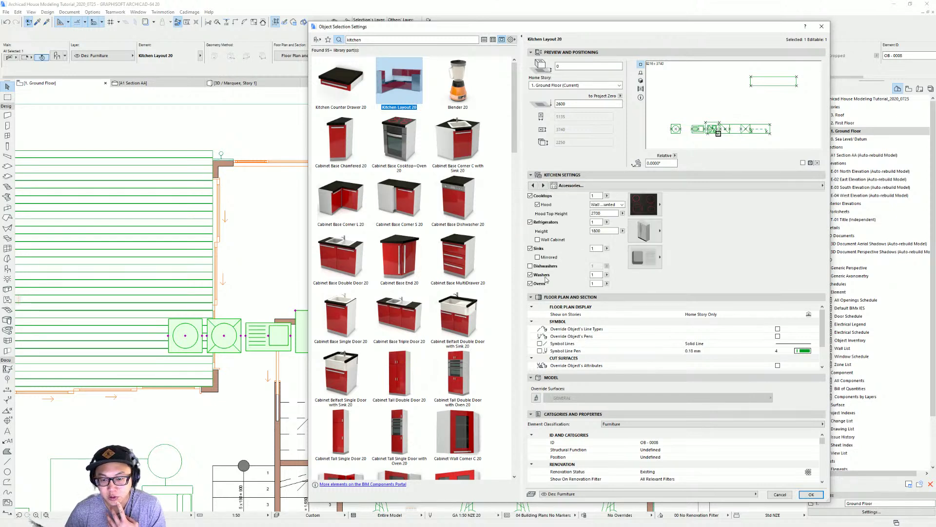
pyautogui.click(546, 274)
pyautogui.click(542, 283)
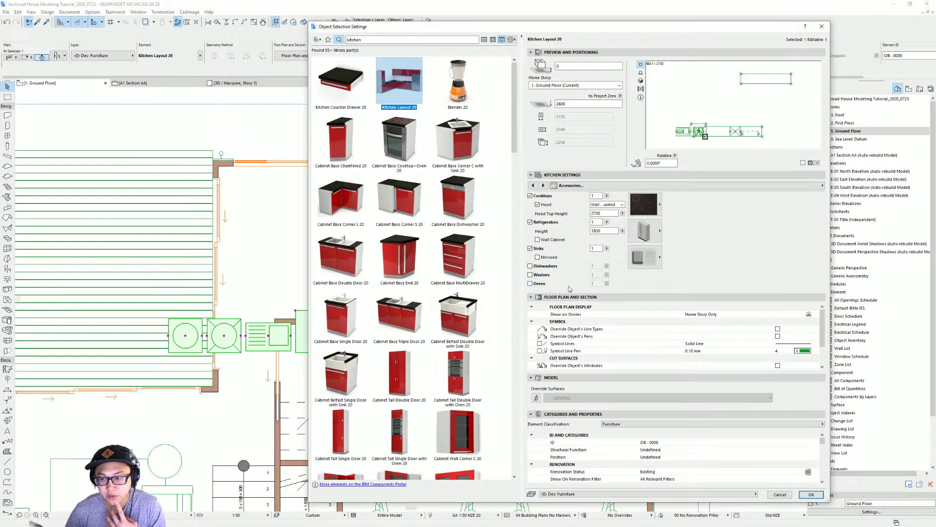
pyautogui.press('Return')
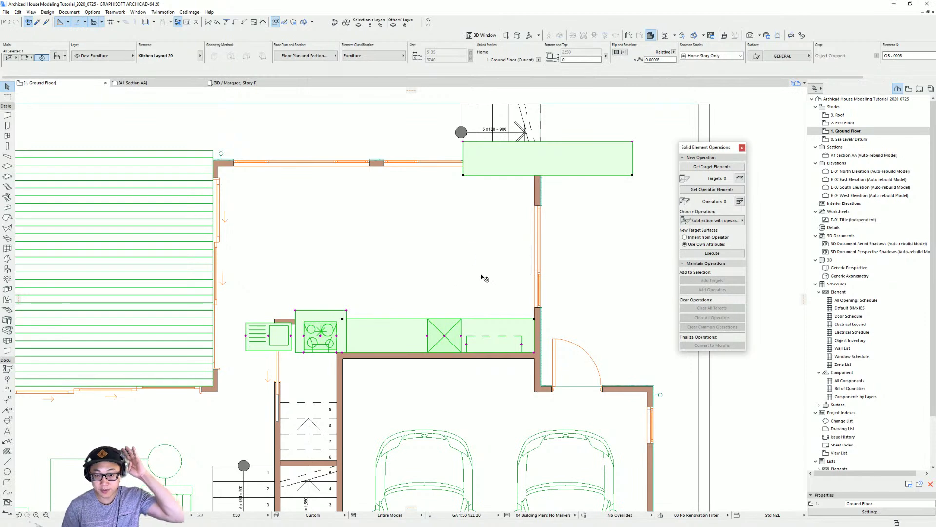
# Step: Move the kitchen's refrigerator away from the stairwell and onto the counter along the garage wall
pyautogui.moveTo(566, 247); pyautogui.dragTo(534, 245, button='middle')
pyautogui.press('Escape')
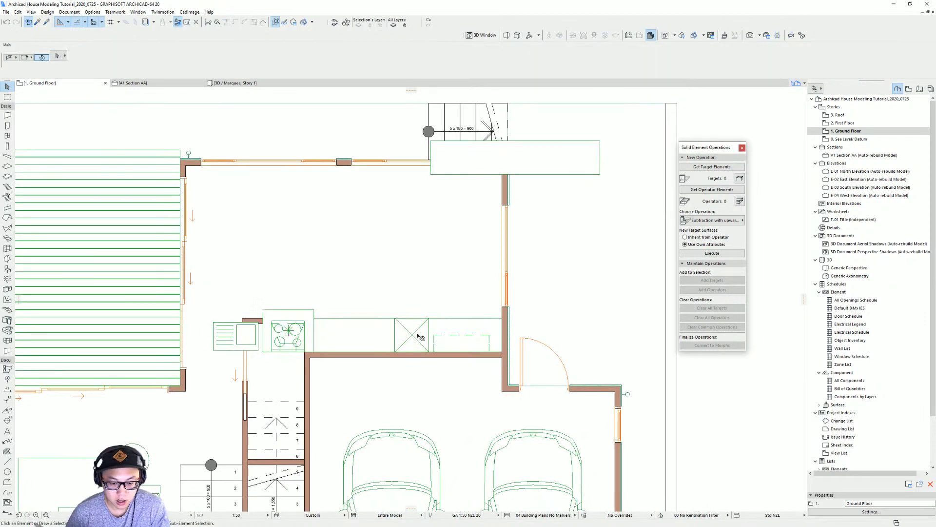
pyautogui.click(288, 338)
pyautogui.click(288, 334)
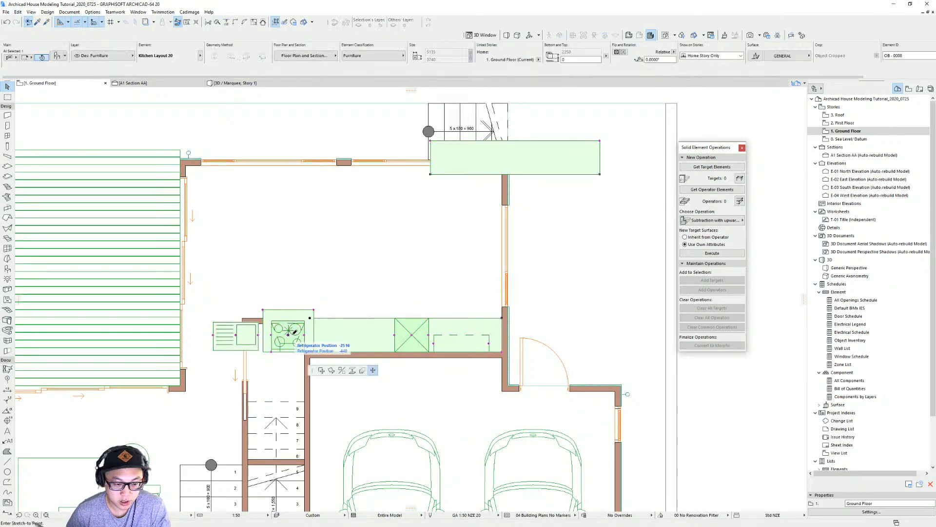
pyautogui.click(349, 331)
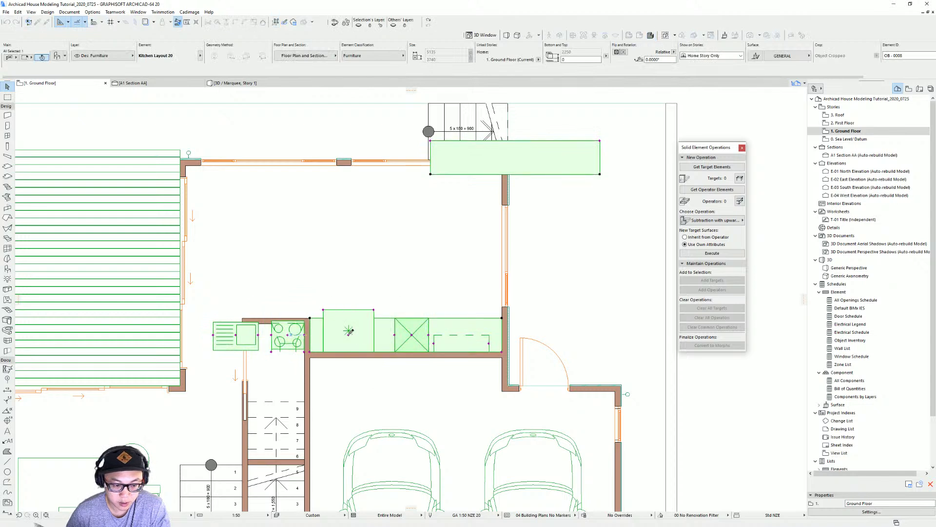
pyautogui.scroll(2, 344, 339)
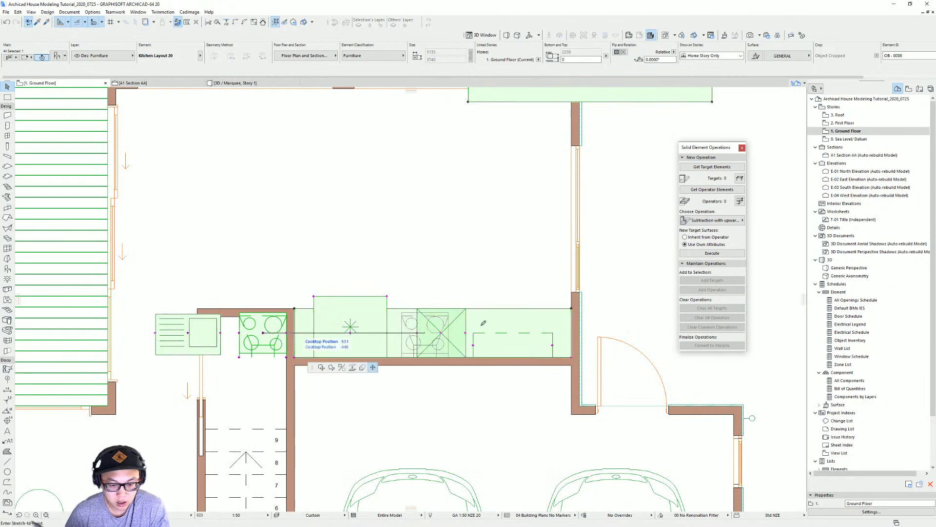
pyautogui.scroll(-2, 435, 330)
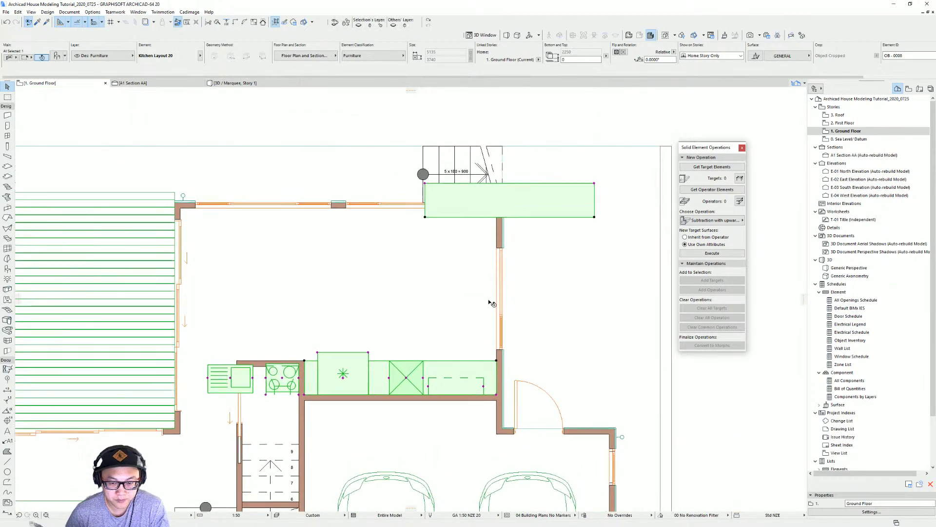
pyautogui.doubleClick(444, 372)
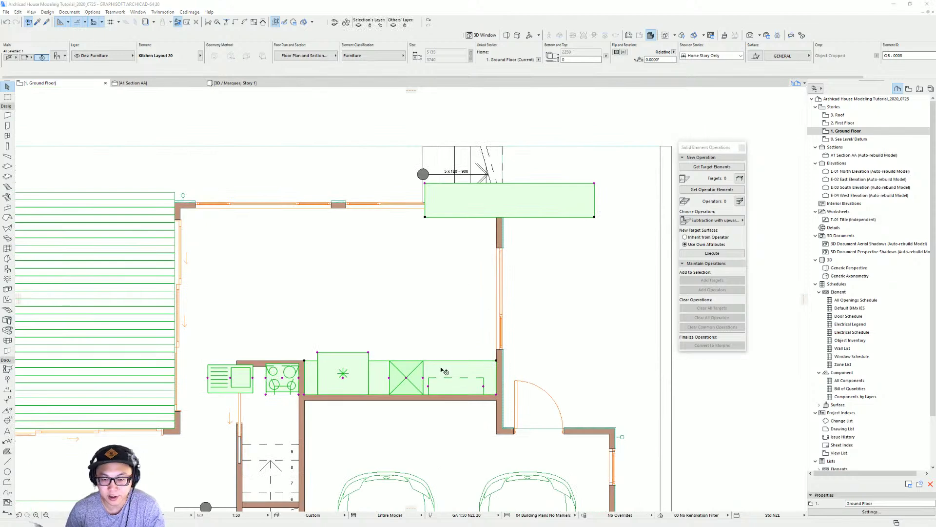
pyautogui.click(534, 186)
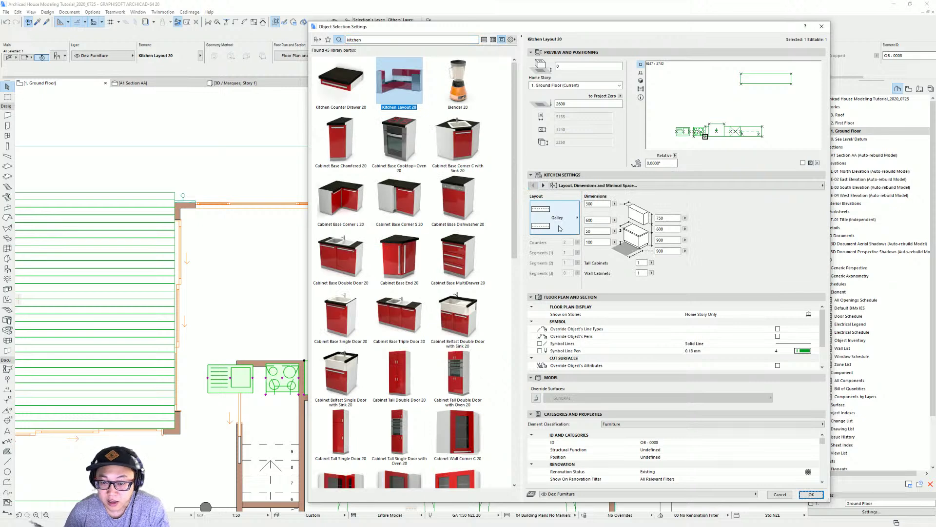
pyautogui.press('Return')
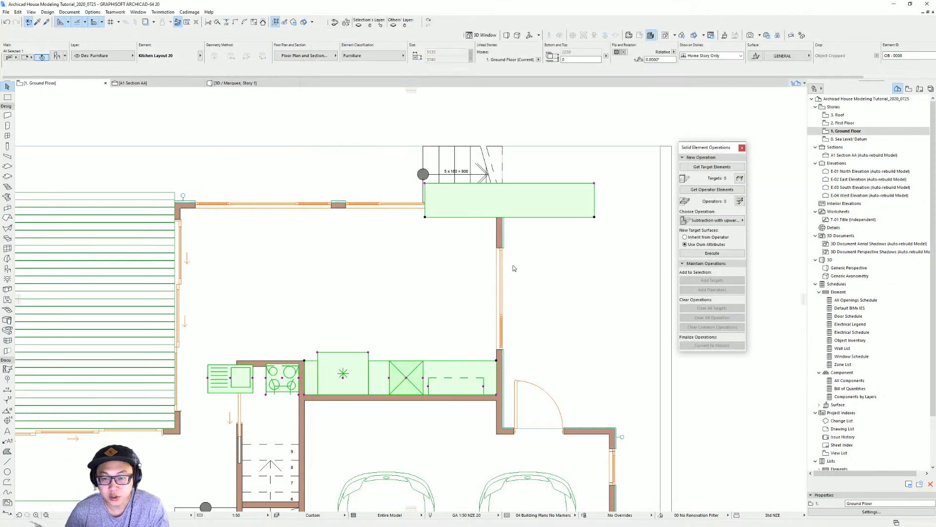
# Step: Move the sink from beside the stairwell onto the second galley counter near the outer stair, and deselect the kitchen
pyautogui.click(230, 377)
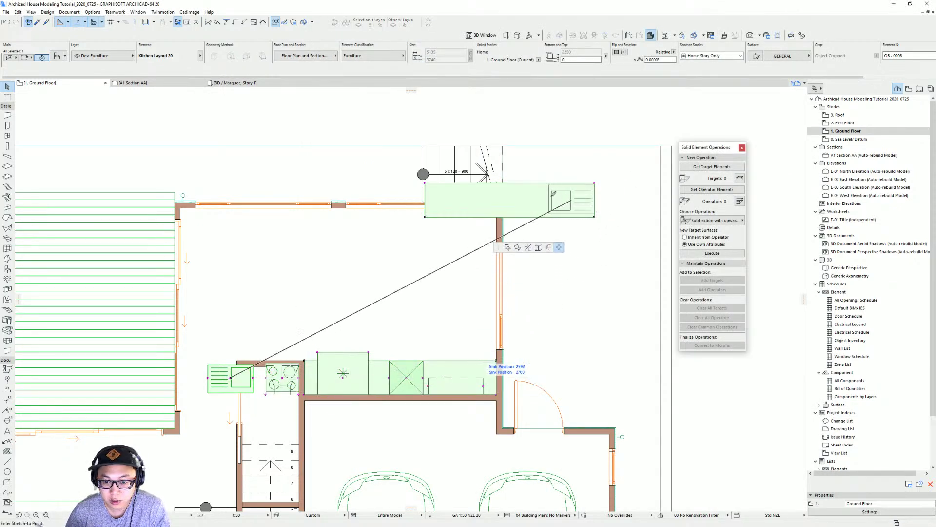
pyautogui.press('Escape')
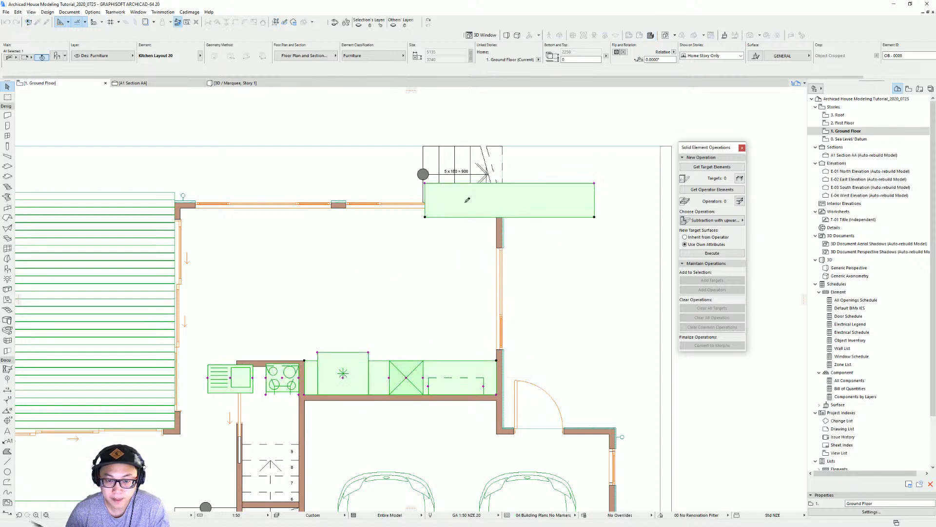
pyautogui.click(467, 200)
pyautogui.moveTo(573, 242); pyautogui.dragTo(534, 245, button='middle')
pyautogui.click(545, 260)
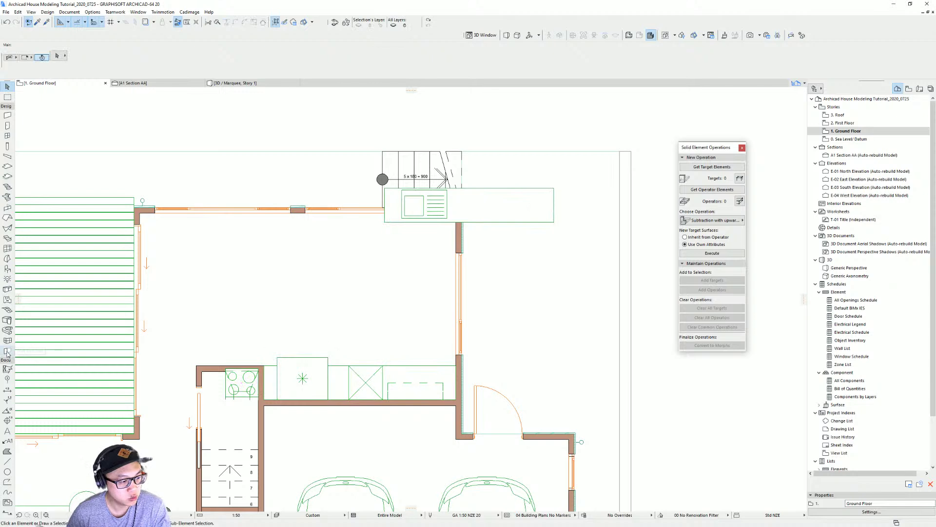
# Step: Draw a rectangular guide fill from the appliance counter's front corner at the exterior wall, extending 1700 mm into the room
pyautogui.click(7, 453)
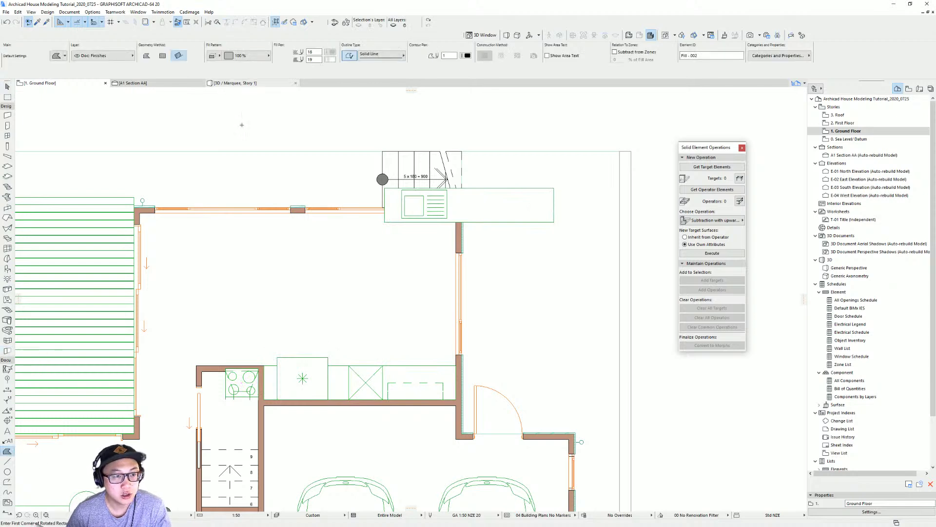
pyautogui.click(456, 365)
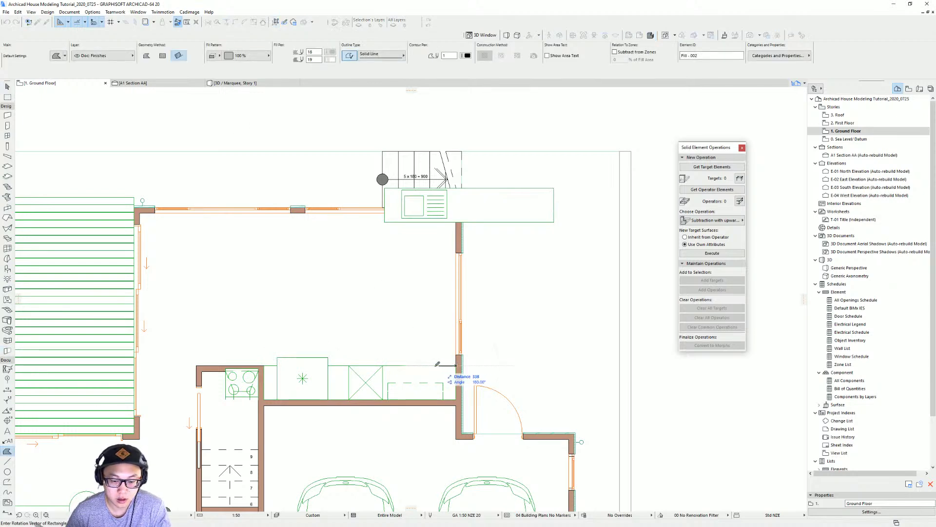
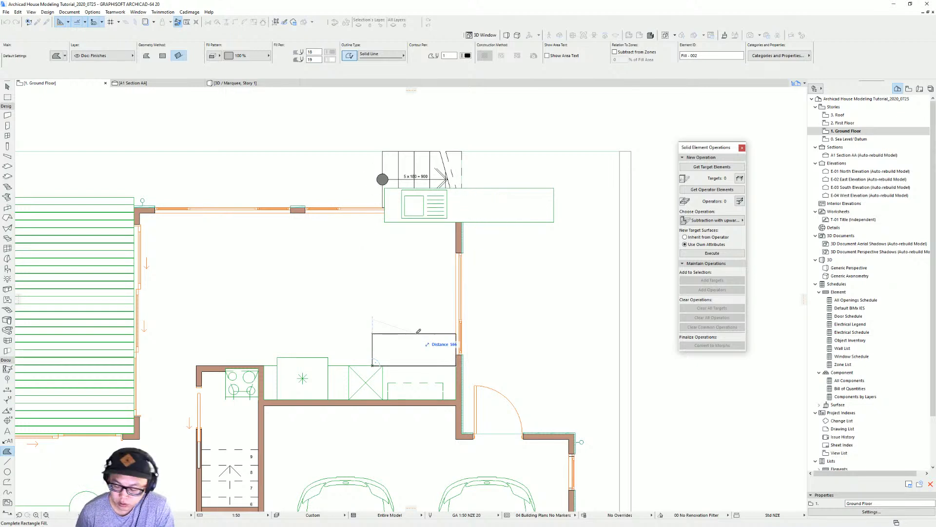
pyautogui.write('17')
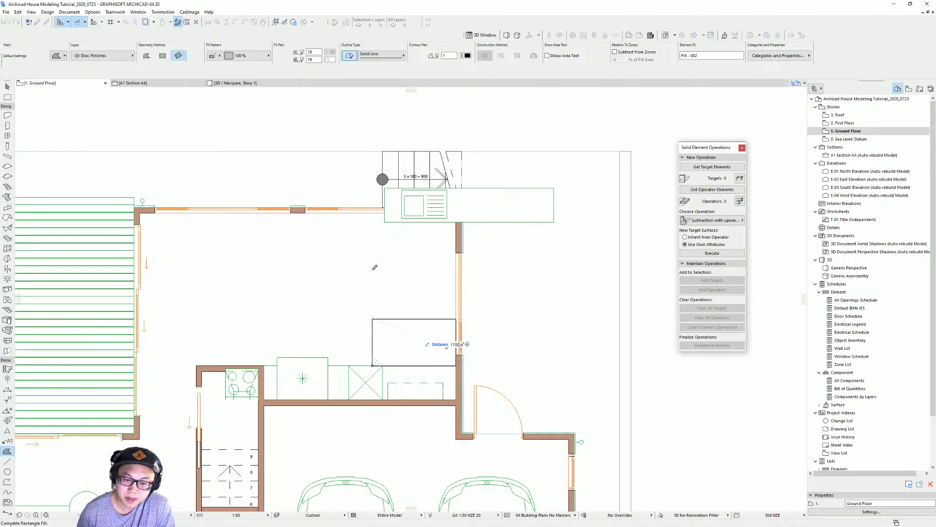
pyautogui.write('00')
pyautogui.press('Return')
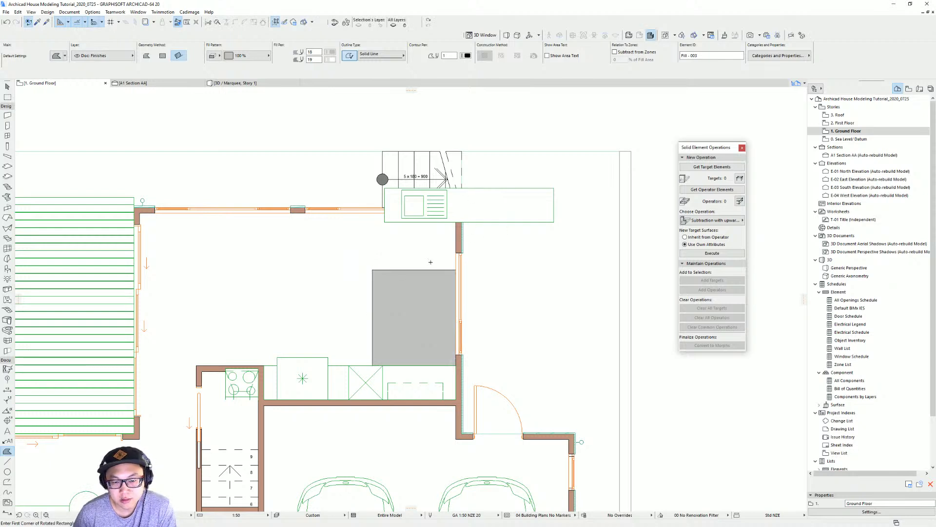
# Step: Offset the guide fill's room-side edge away from the exterior wall until it reaches the refrigerator
pyautogui.press('Escape')
pyautogui.click(373, 279)
pyautogui.click(373, 279)
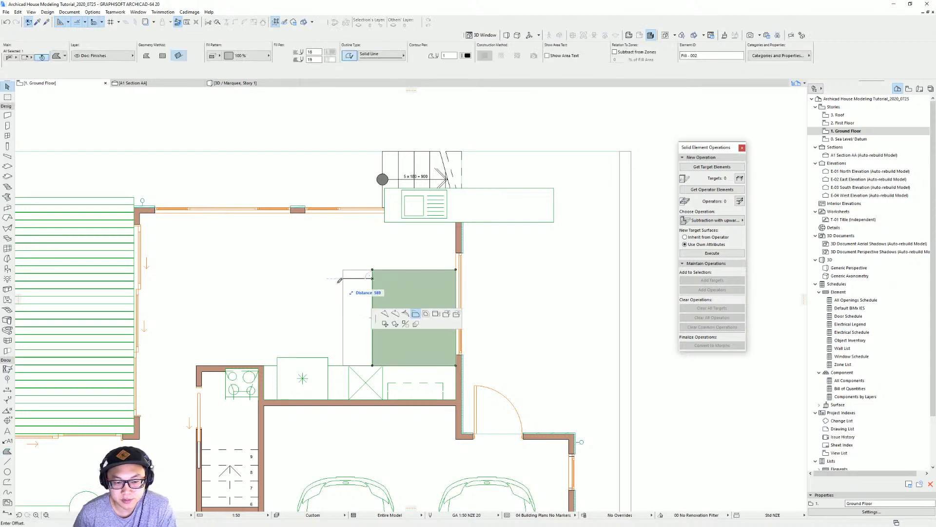
pyautogui.click(297, 290)
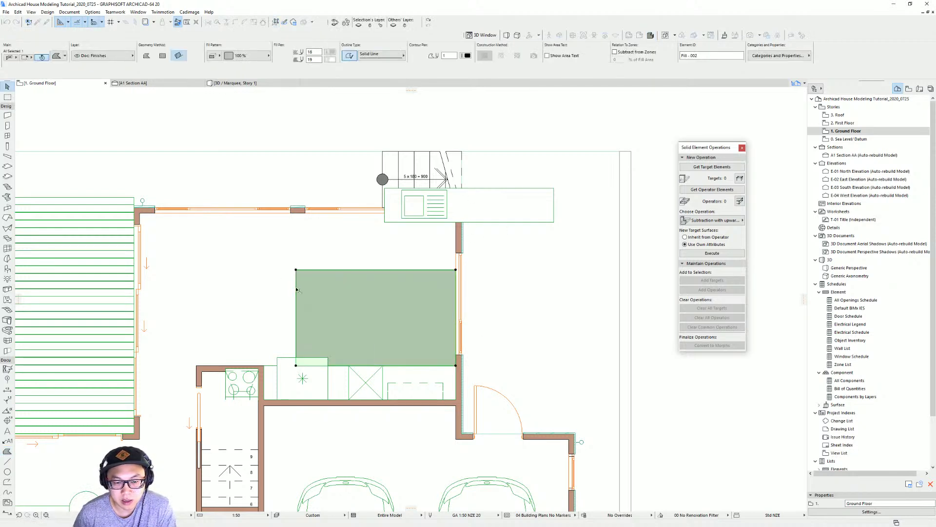
# Step: Move the sink counter's two outer corners onto the guide fill's far edge, starting at the exterior wall and running parallel to the appliance counter
pyautogui.click(554, 189)
pyautogui.click(554, 188)
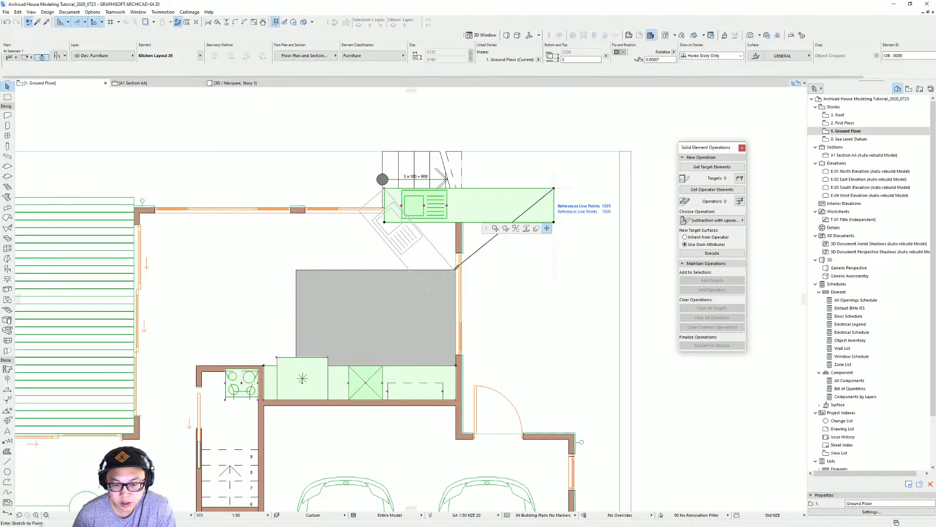
pyautogui.click(456, 268)
pyautogui.click(383, 187)
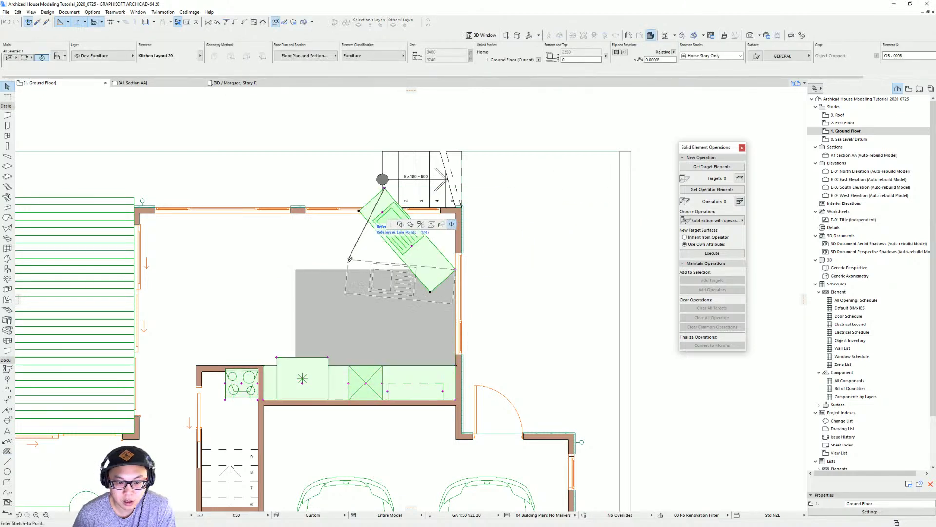
pyautogui.click(344, 269)
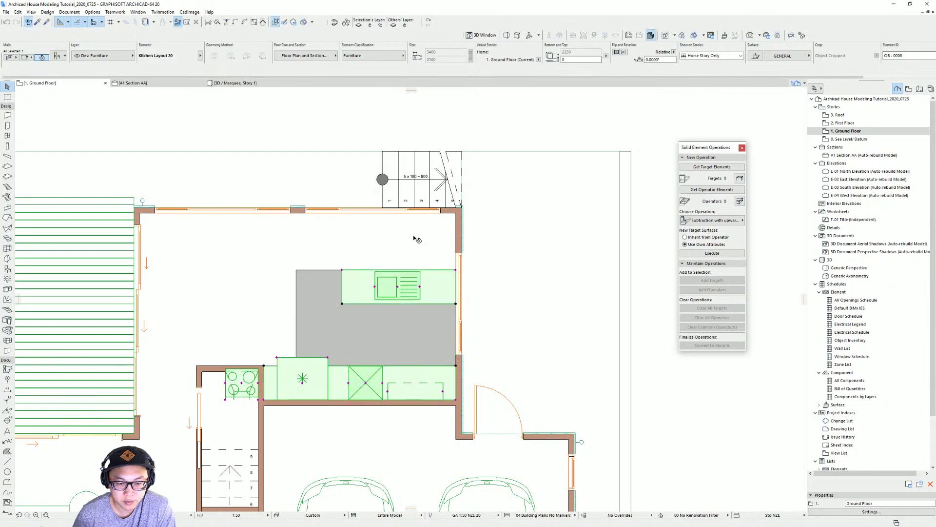
# Step: Pull the guide fill's room-side edge back until it is flush with the free end of the sink counter
pyautogui.click(290, 274)
pyautogui.click(296, 274)
pyautogui.click(296, 275)
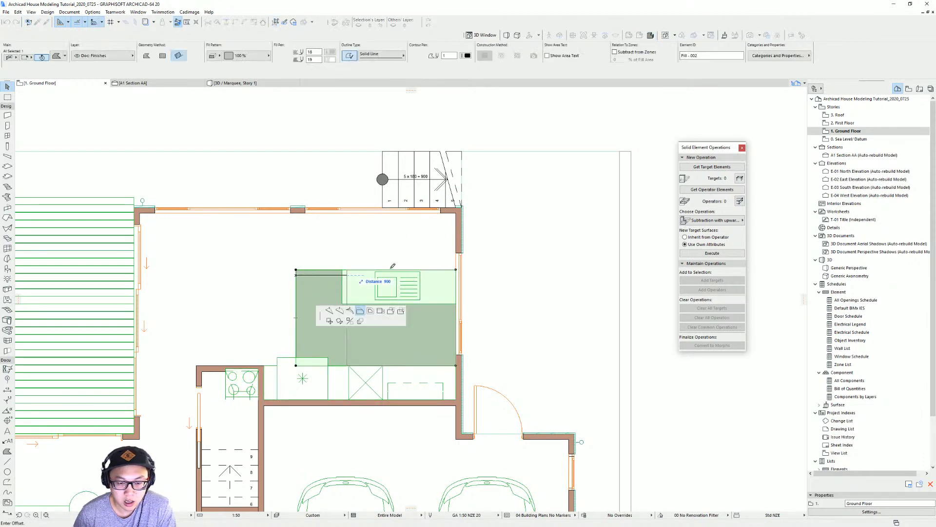
pyautogui.write('83')
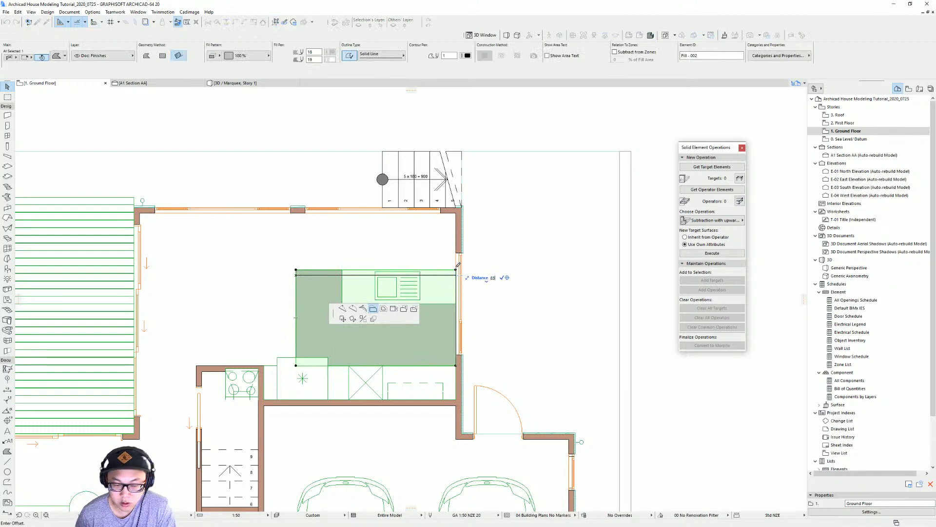
pyautogui.click(345, 277)
# Step: Offset the guide fill's room-side edge 400 mm outward and stretch the sink counter's free end to it
pyautogui.click(344, 316)
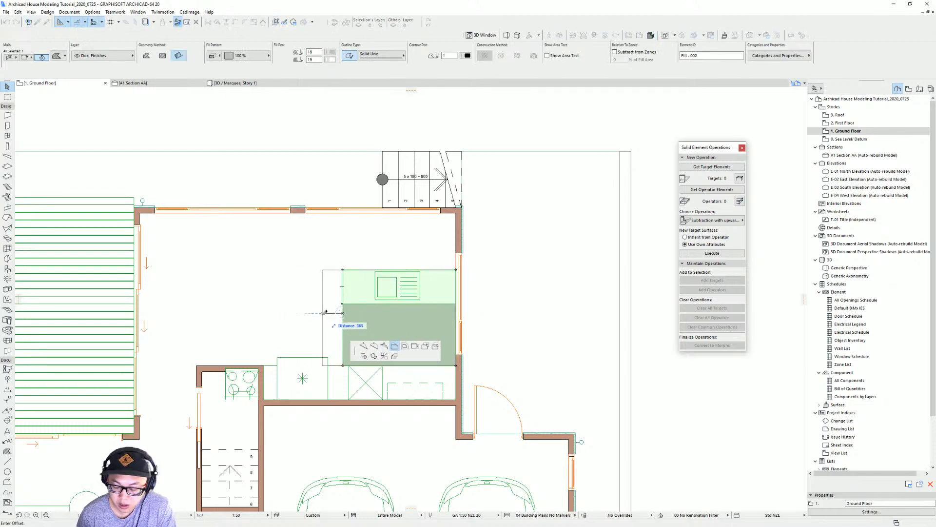
pyautogui.write('400')
pyautogui.press('Return')
pyautogui.press('Escape')
pyautogui.click(343, 272)
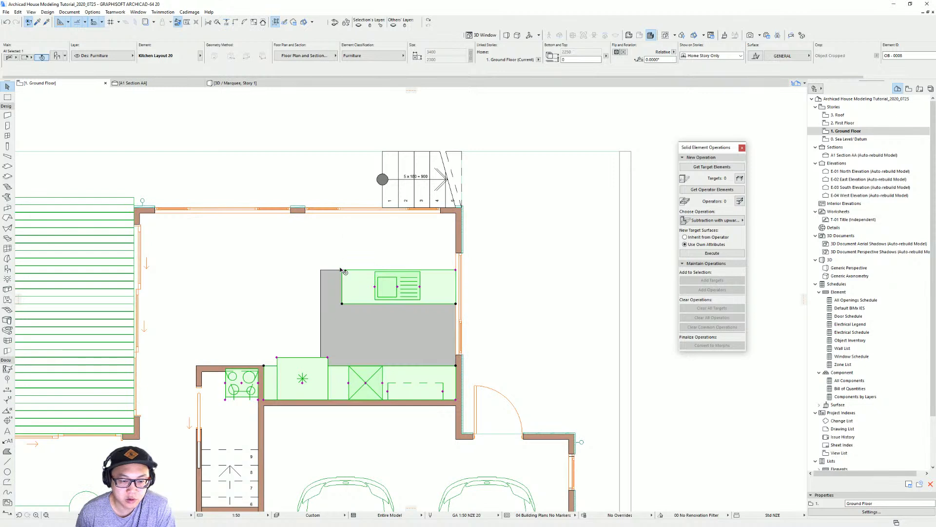
pyautogui.press('Escape')
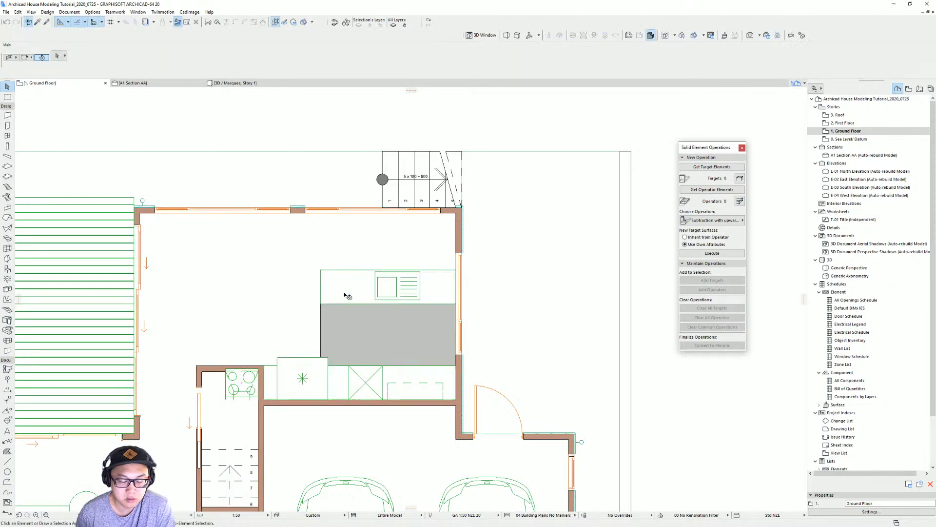
# Step: Delete the grey guide fill lying between the sink counter and the appliance counter
pyautogui.click(321, 317)
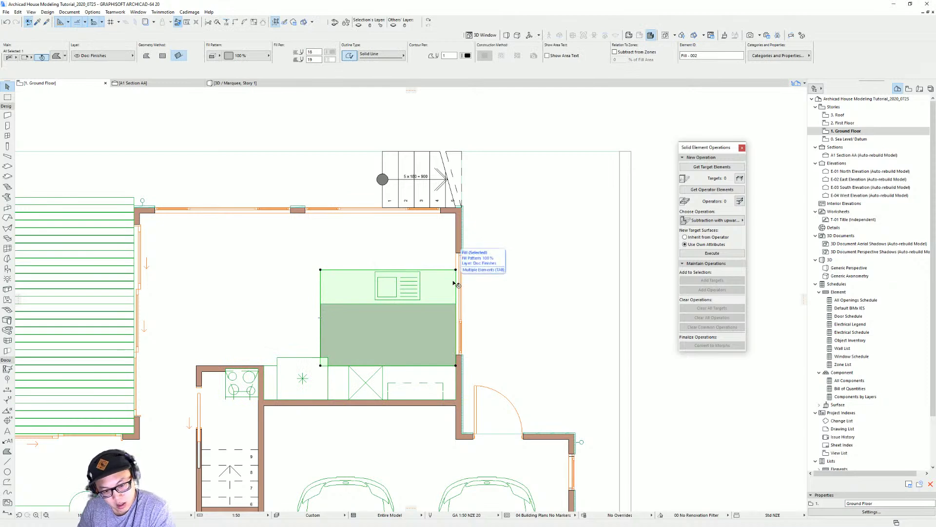
pyautogui.press('Escape')
# Step: Examine the appliance counter in the reference plan for the order of tall cabinet, cooktop and refrigerator
pyautogui.scroll(-6, 439, 278)
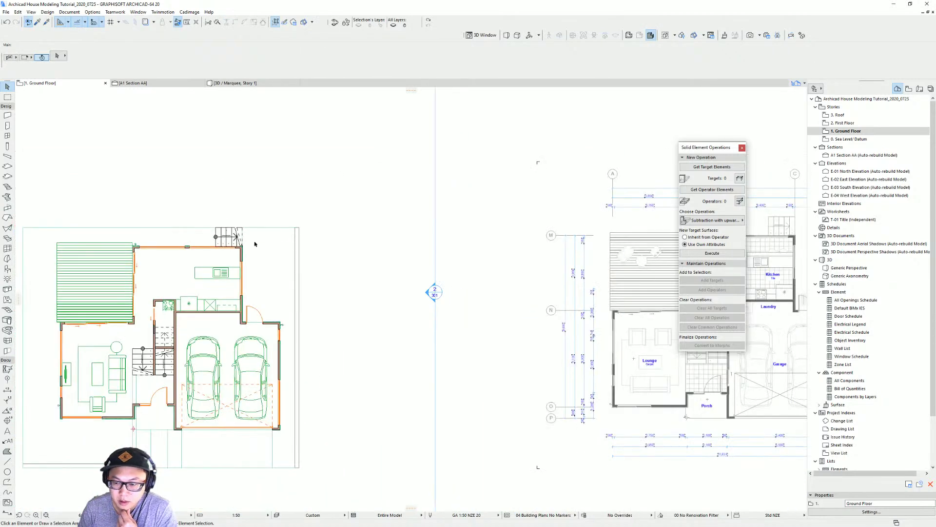
pyautogui.scroll(-1, 255, 243)
pyautogui.moveTo(602, 284); pyautogui.dragTo(435, 286, button='middle')
pyautogui.scroll(4, 509, 296)
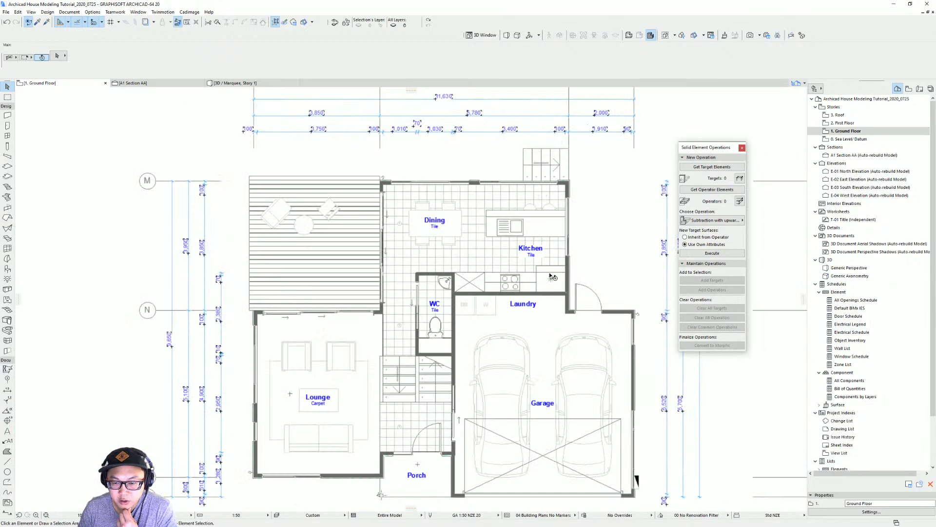
pyautogui.moveTo(508, 286); pyautogui.dragTo(538, 284, button='middle')
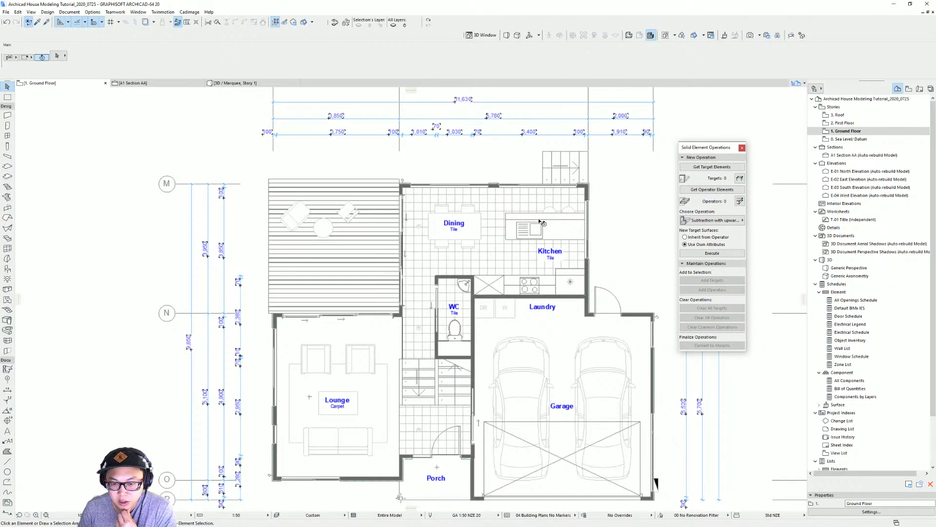
pyautogui.moveTo(392, 300); pyautogui.dragTo(688, 297, button='middle')
pyautogui.moveTo(163, 262); pyautogui.dragTo(555, 296, button='middle')
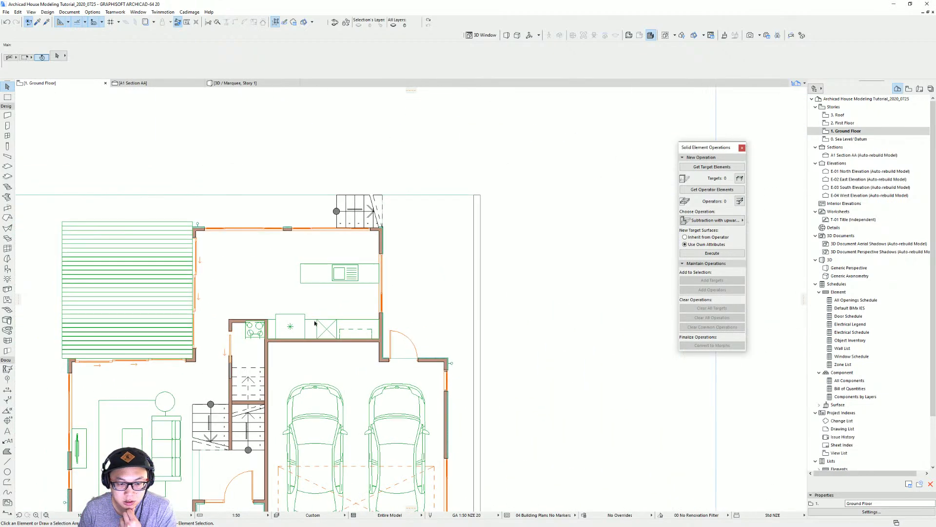
# Step: Stretch the tall cabinet to the WC-side end of the appliance counter and pull its other side back to form a narrow unit
pyautogui.scroll(3, 315, 323)
pyautogui.click(343, 336)
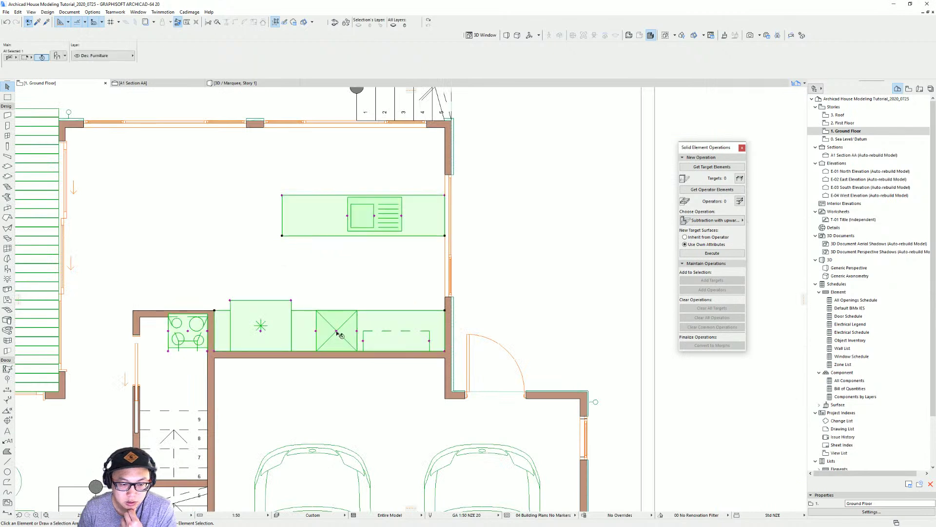
pyautogui.click(316, 333)
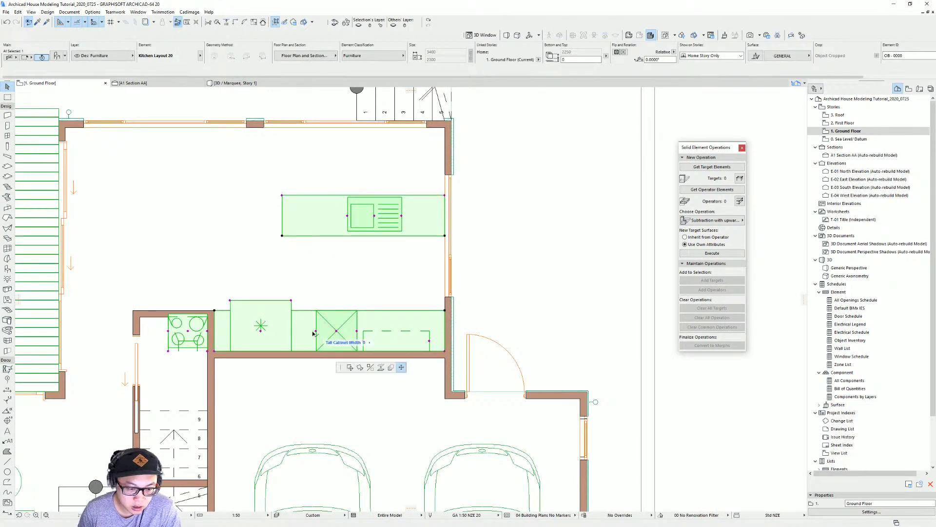
pyautogui.click(215, 331)
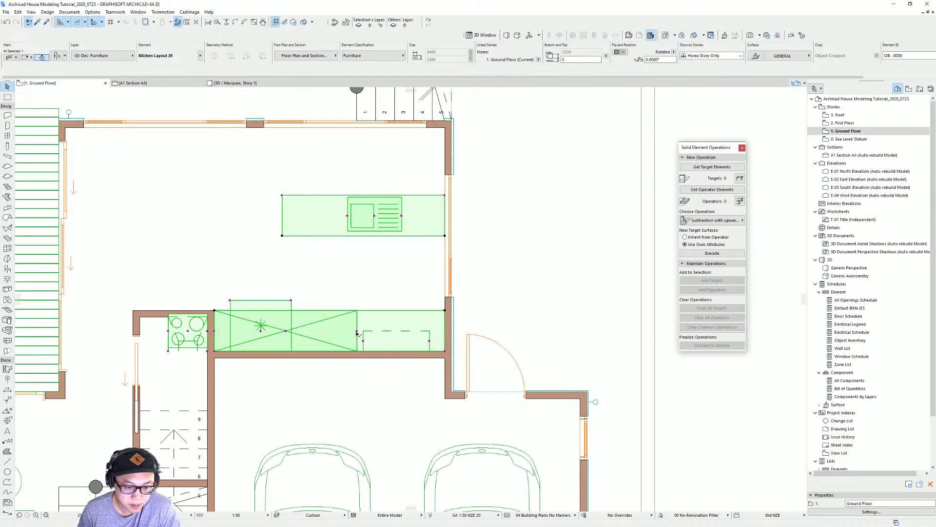
pyautogui.click(358, 333)
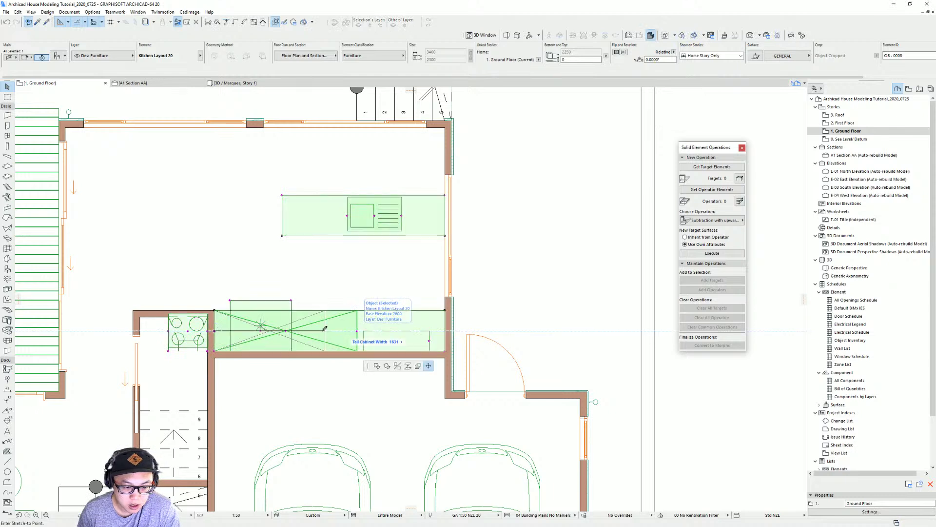
pyautogui.click(268, 331)
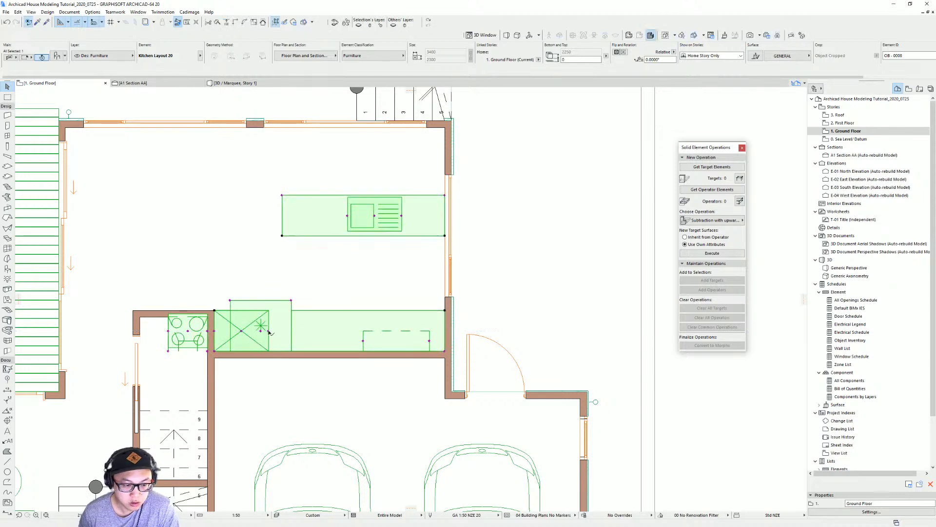
pyautogui.press('Escape')
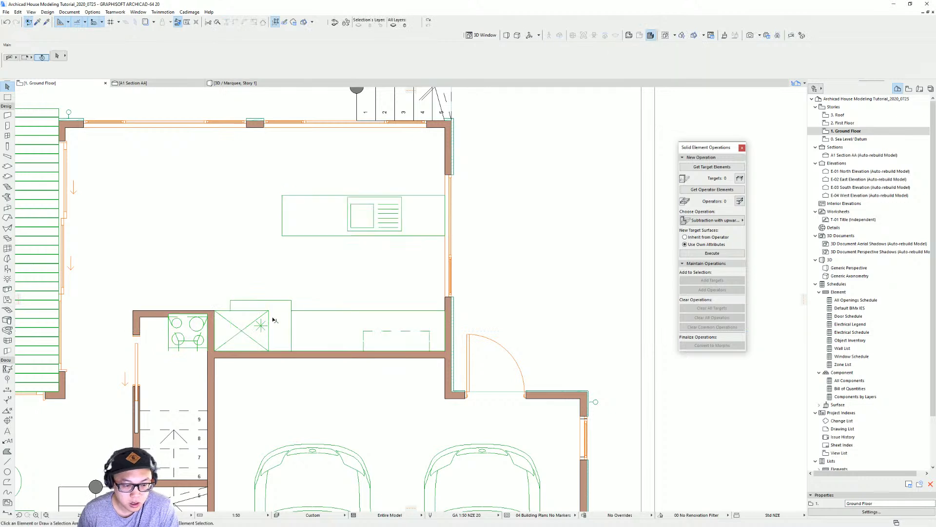
# Step: Move the refrigerator along the appliance counter to the end against the exterior wall
pyautogui.click(255, 327)
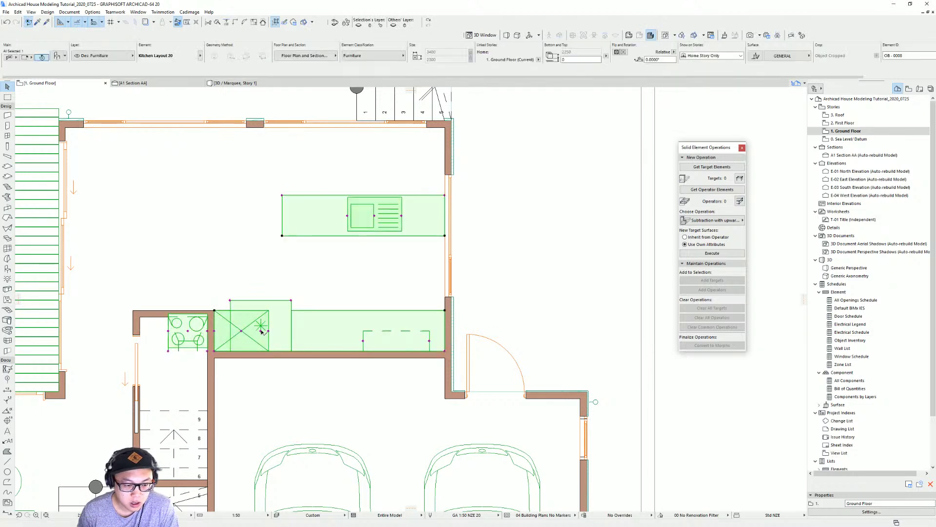
pyautogui.click(261, 330)
pyautogui.click(360, 326)
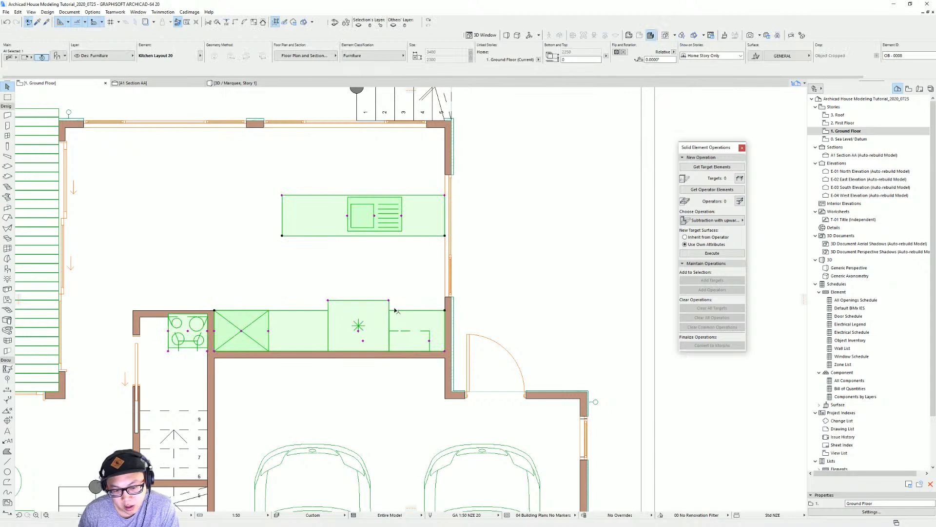
pyautogui.click(358, 331)
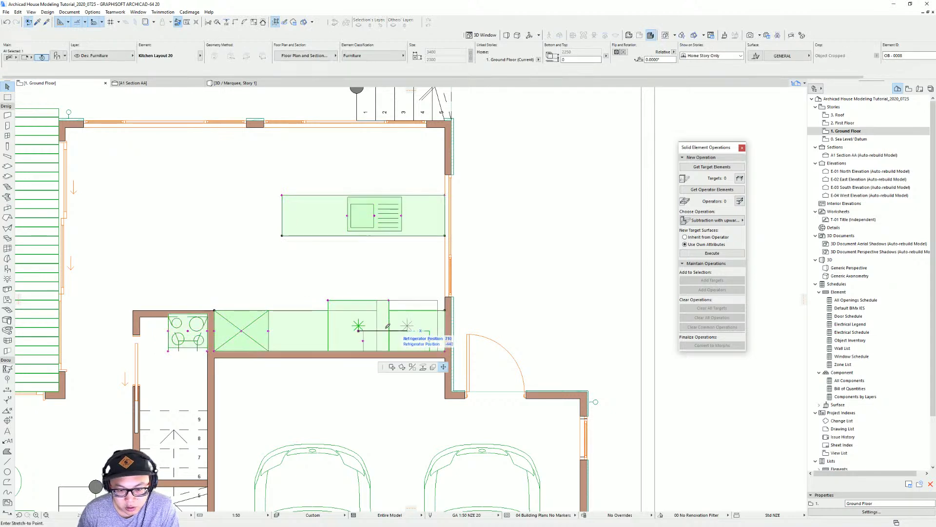
pyautogui.click(414, 329)
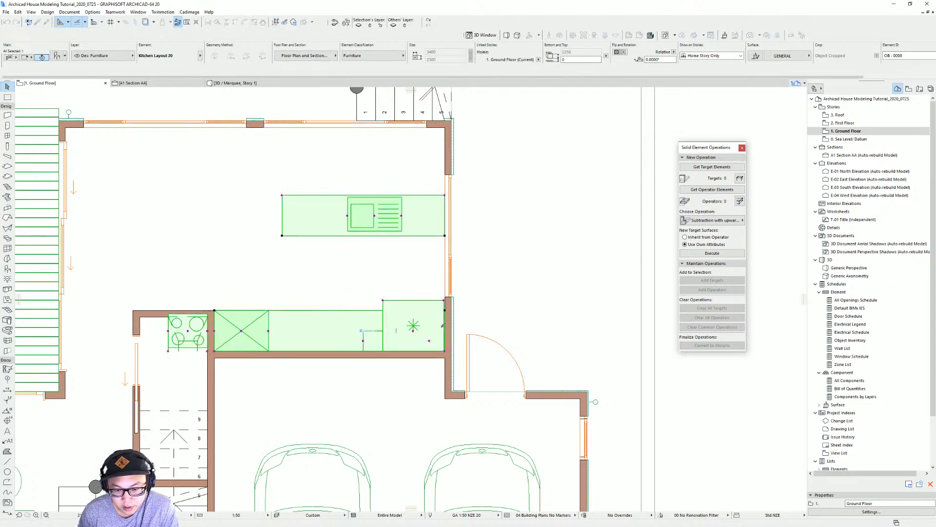
# Step: Narrow the refrigerator slightly from its counter-side corner, keeping its other side flush with the exterior wall
pyautogui.click(444, 300)
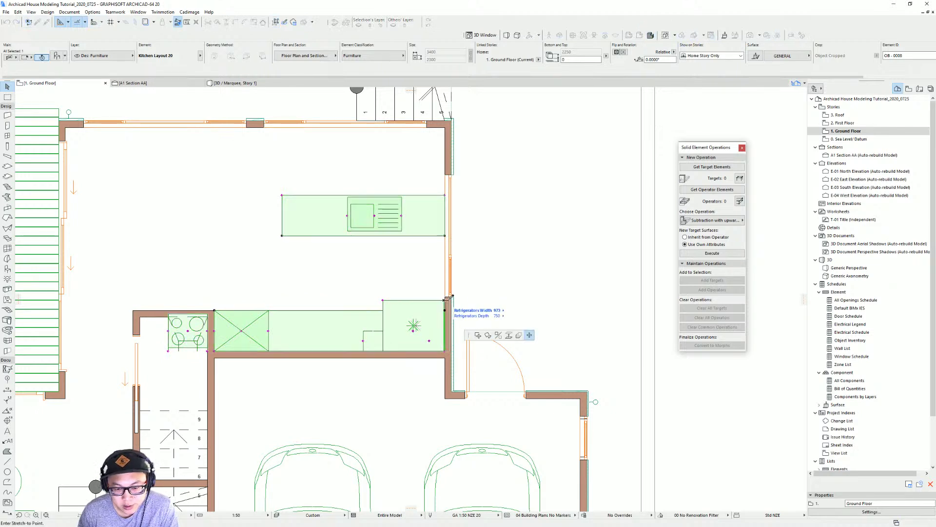
pyautogui.click(434, 300)
pyautogui.click(444, 300)
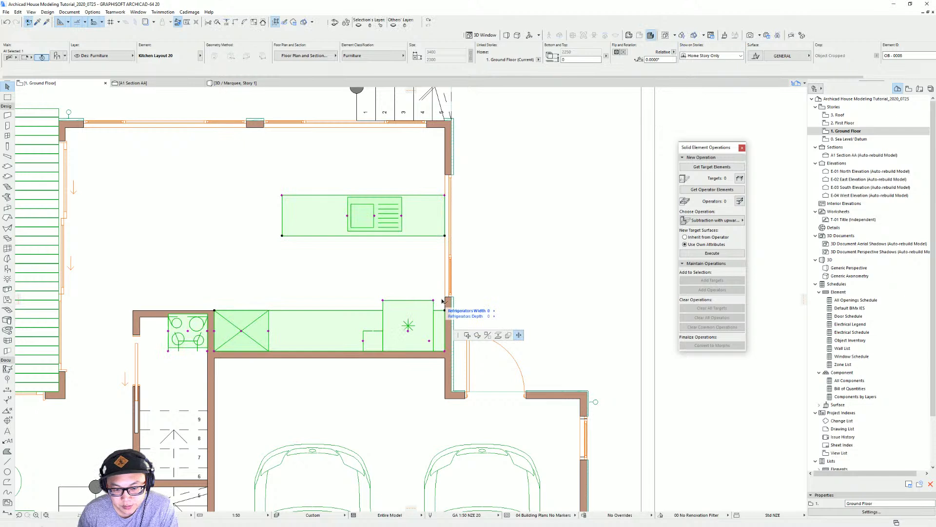
pyautogui.click(445, 301)
pyautogui.click(383, 301)
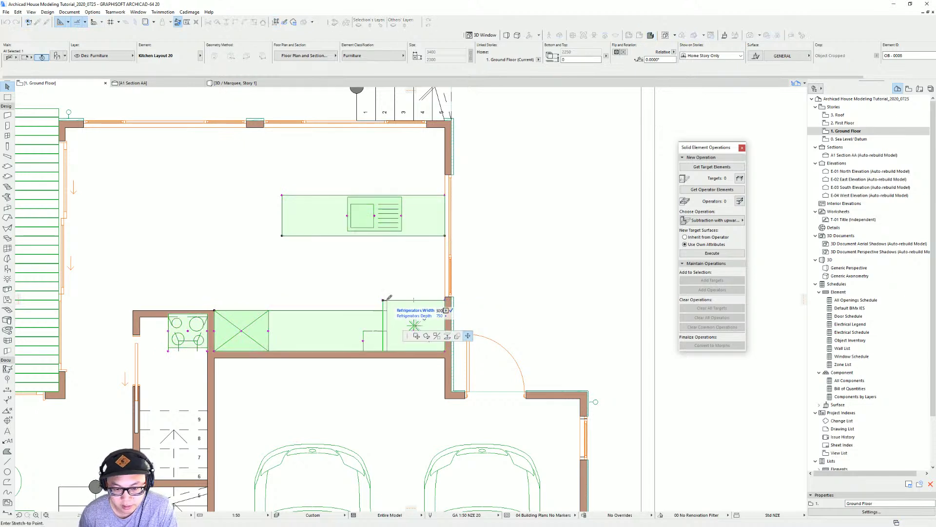
pyautogui.click(390, 301)
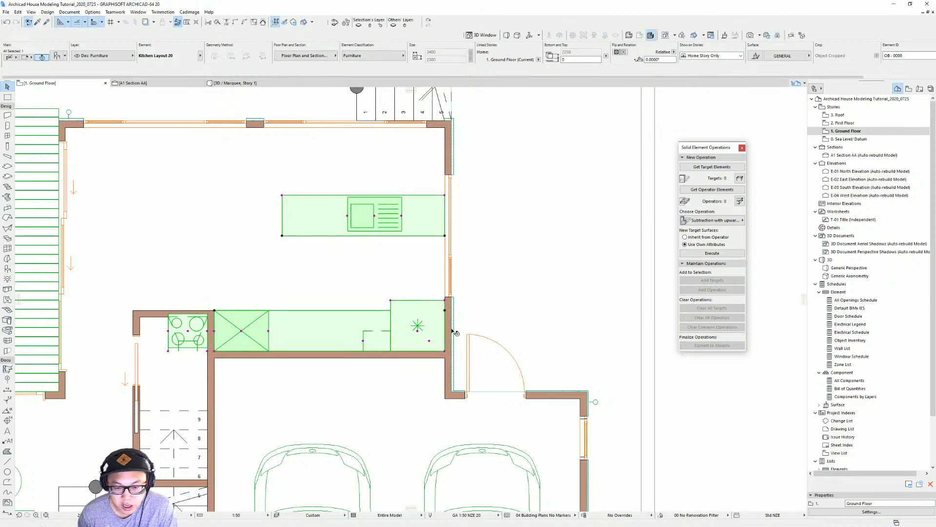
# Step: Stretch both ends of the dashed overhead cabinet so it spans exactly from the tall cabinet to the refrigerator
pyautogui.moveTo(346, 318); pyautogui.dragTo(370, 302, button='middle')
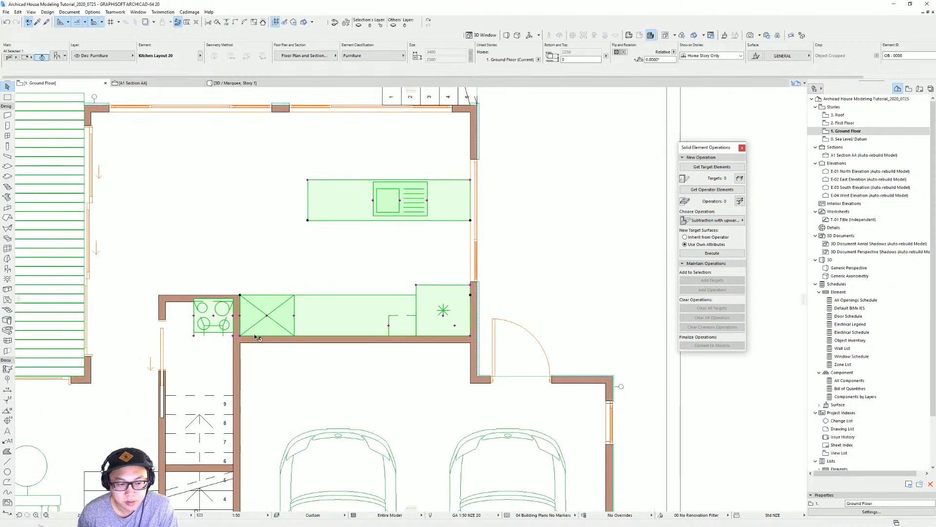
pyautogui.click(389, 325)
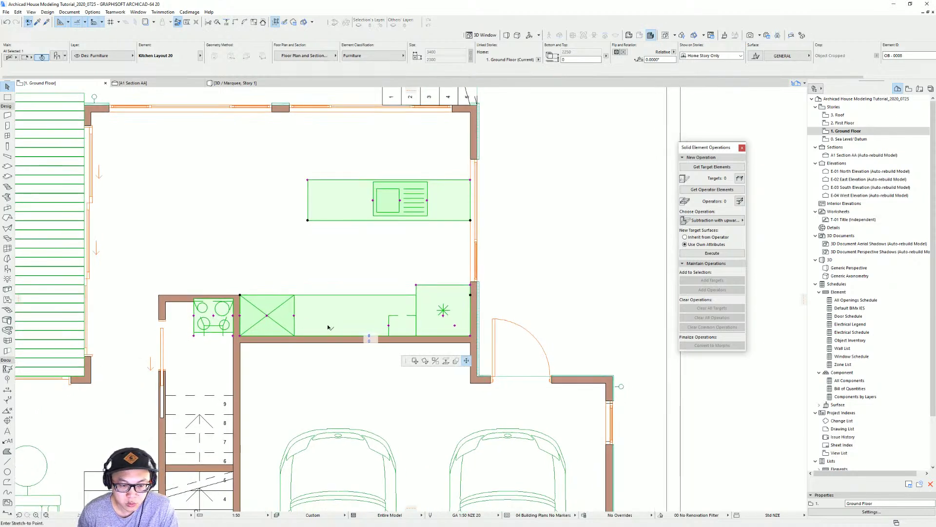
pyautogui.click(294, 316)
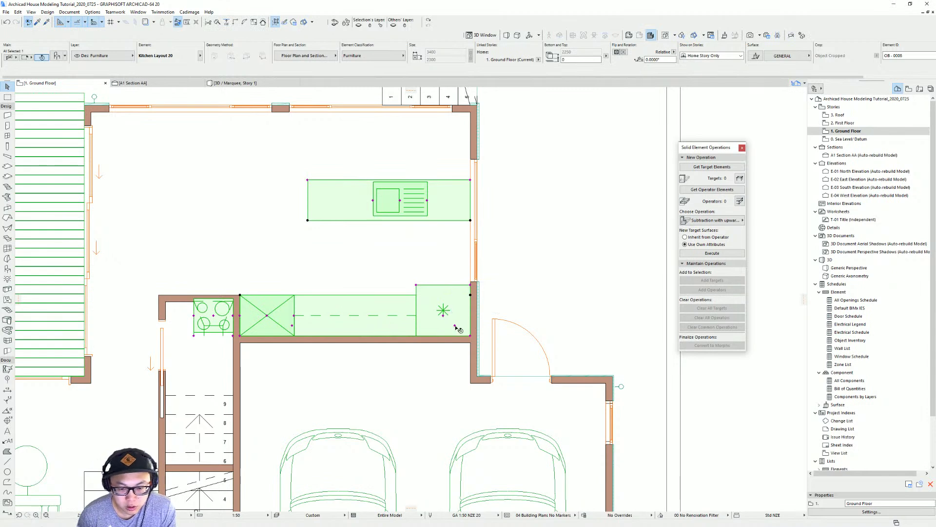
pyautogui.click(455, 326)
pyautogui.click(373, 326)
pyautogui.click(372, 326)
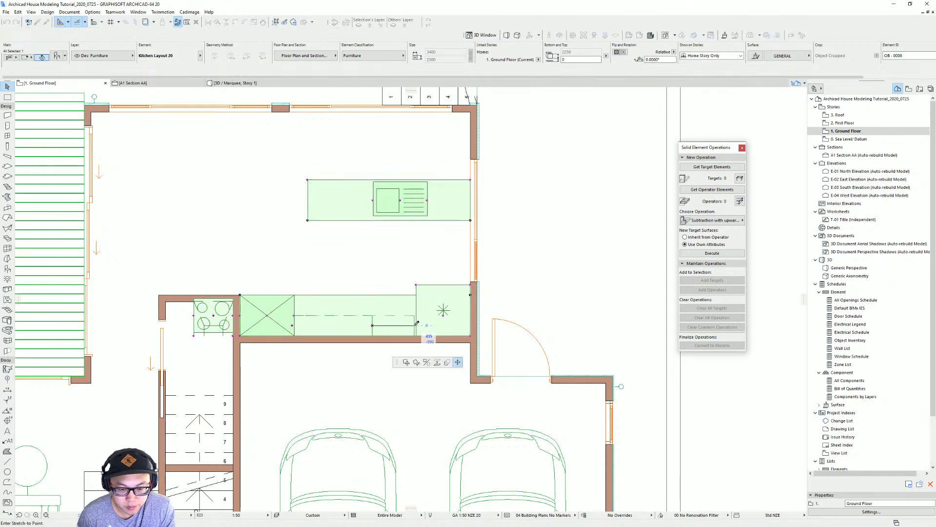
pyautogui.click(417, 325)
pyautogui.click(292, 325)
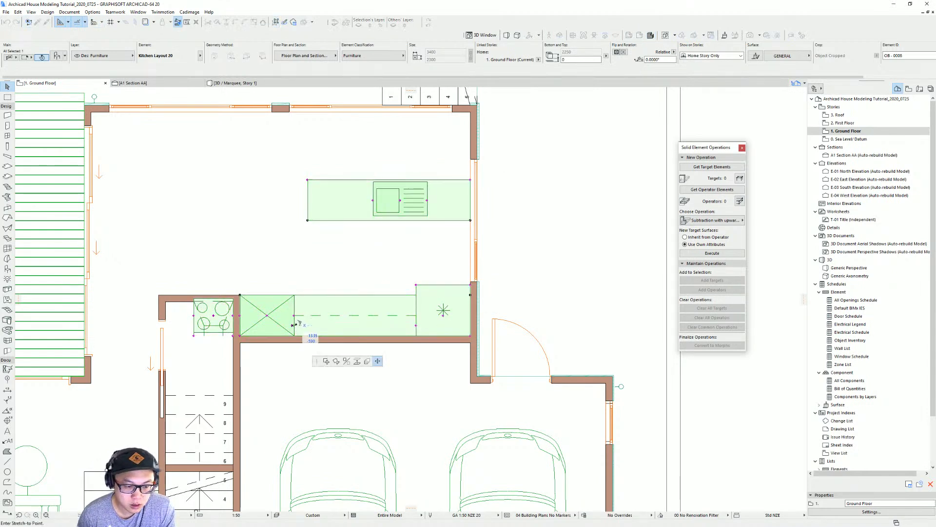
pyautogui.click(294, 325)
# Step: Move the cooktop out of the WC onto the appliance counter, centred between the tall cabinet and the refrigerator
pyautogui.click(214, 316)
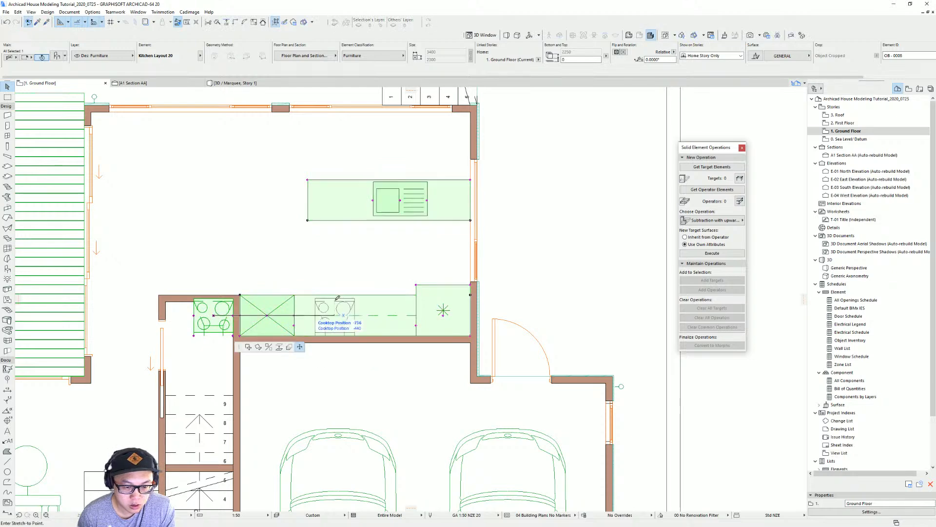
pyautogui.click(359, 294)
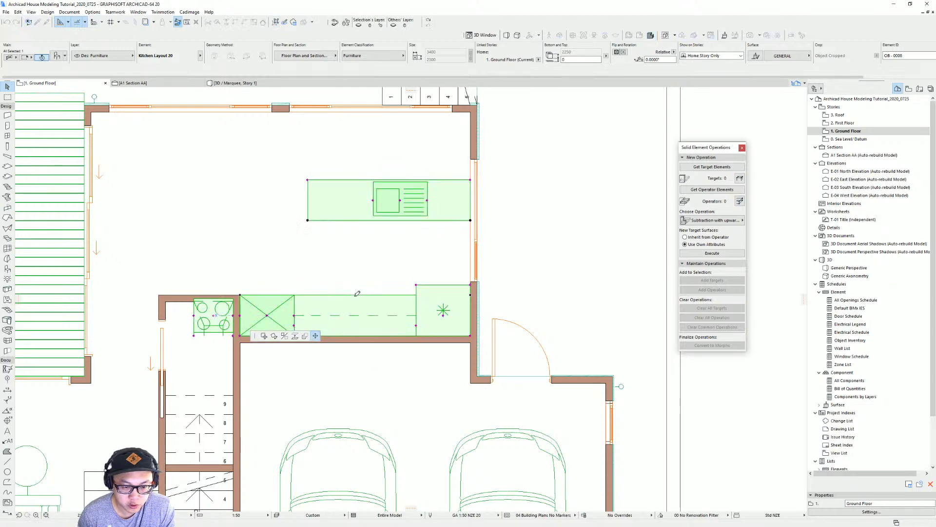
pyautogui.scroll(-2, 418, 273)
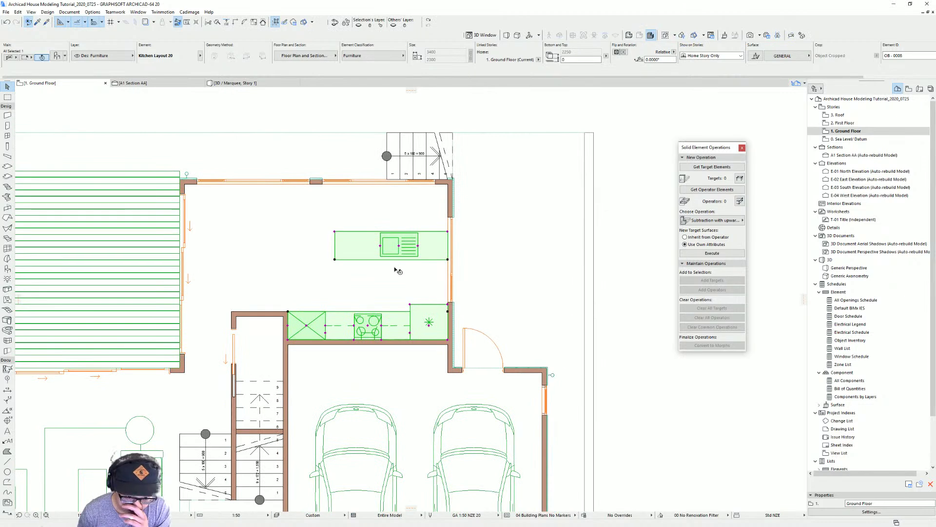
# Step: Move the sink along its counter until it is centred in line with the cooktop opposite
pyautogui.click(399, 247)
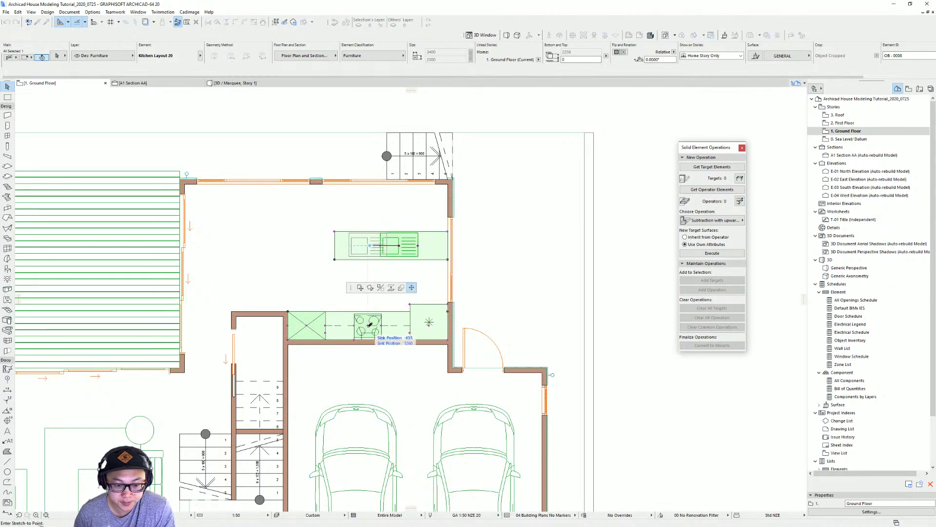
pyautogui.click(388, 296)
pyautogui.press('Escape')
# Step: Compare the sink counter and appliance layout of the modelled kitchen with the kitchen in the reference plan
pyautogui.scroll(-1, 431, 288)
pyautogui.moveTo(429, 288); pyautogui.dragTo(356, 311, button='middle')
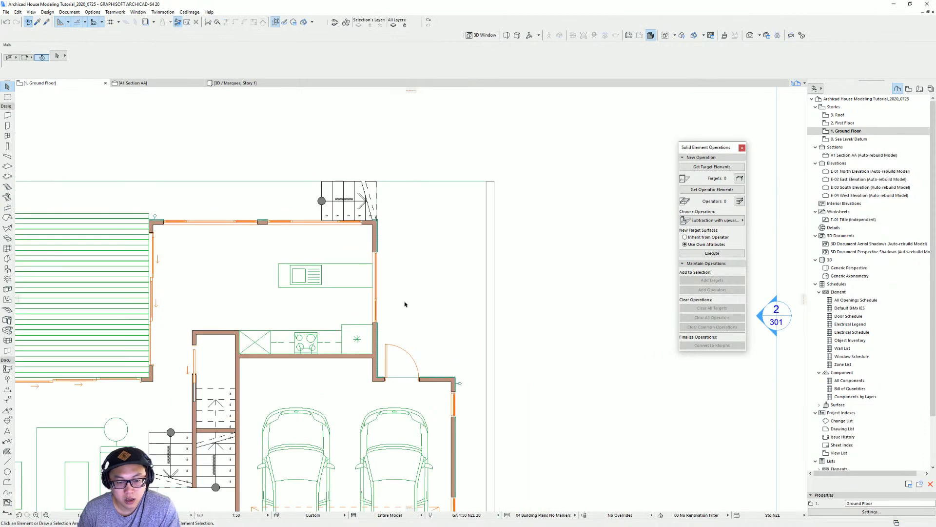
pyautogui.moveTo(521, 287); pyautogui.dragTo(494, 322, button='middle')
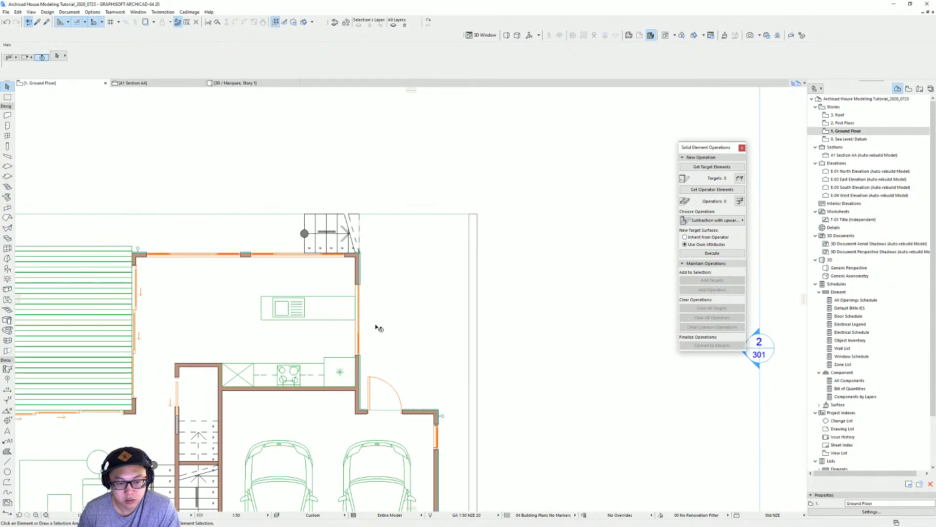
pyautogui.scroll(-3, 362, 306)
pyautogui.moveTo(391, 293); pyautogui.dragTo(194, 267, button='middle')
pyautogui.moveTo(532, 290); pyautogui.dragTo(264, 279, button='middle')
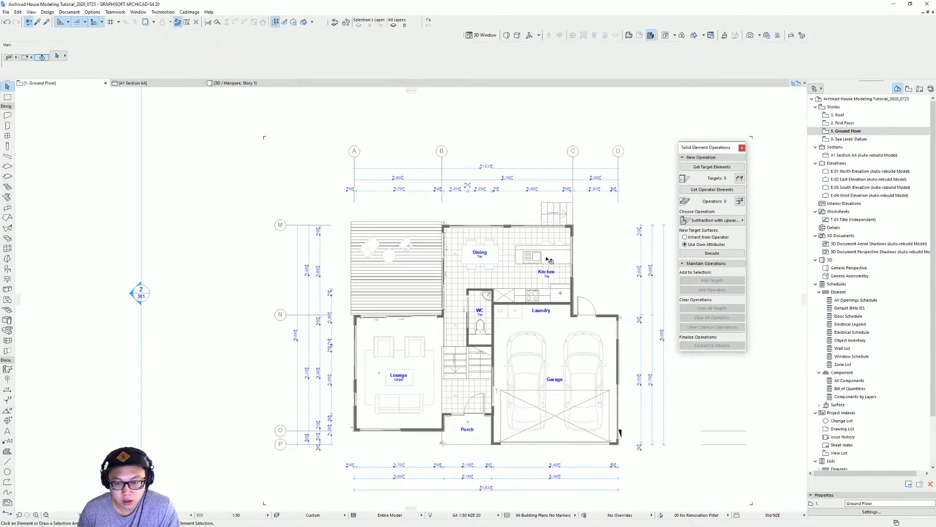
pyautogui.scroll(3, 550, 260)
pyautogui.moveTo(522, 264); pyautogui.dragTo(479, 263, button='middle')
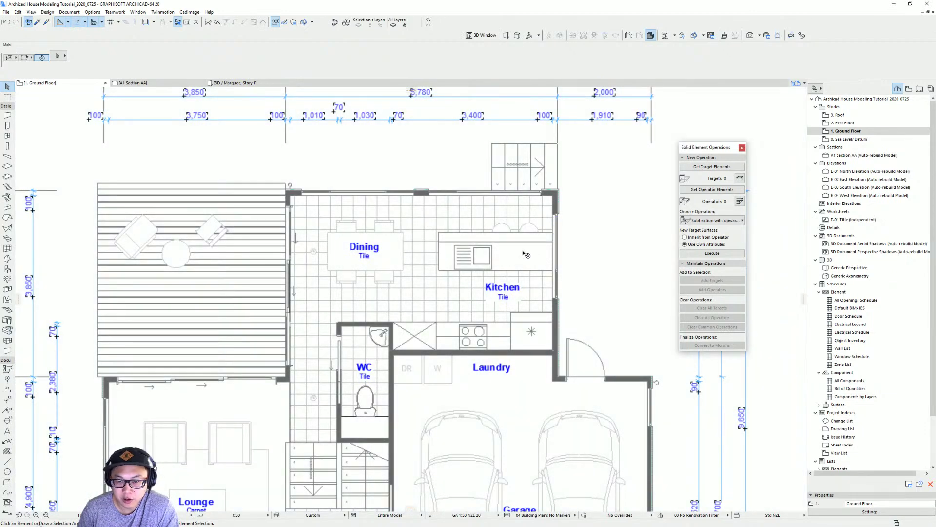
pyautogui.moveTo(508, 258); pyautogui.dragTo(559, 277, button='middle')
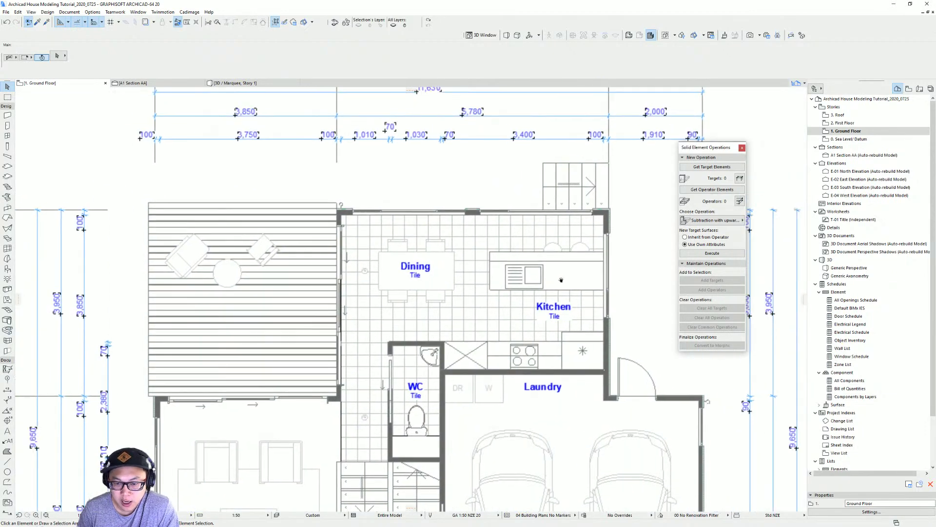
pyautogui.scroll(-3, 560, 278)
pyautogui.moveTo(399, 268); pyautogui.dragTo(593, 278, button='middle')
pyautogui.moveTo(225, 272); pyautogui.dragTo(484, 259, button='middle')
pyautogui.scroll(3, 370, 290)
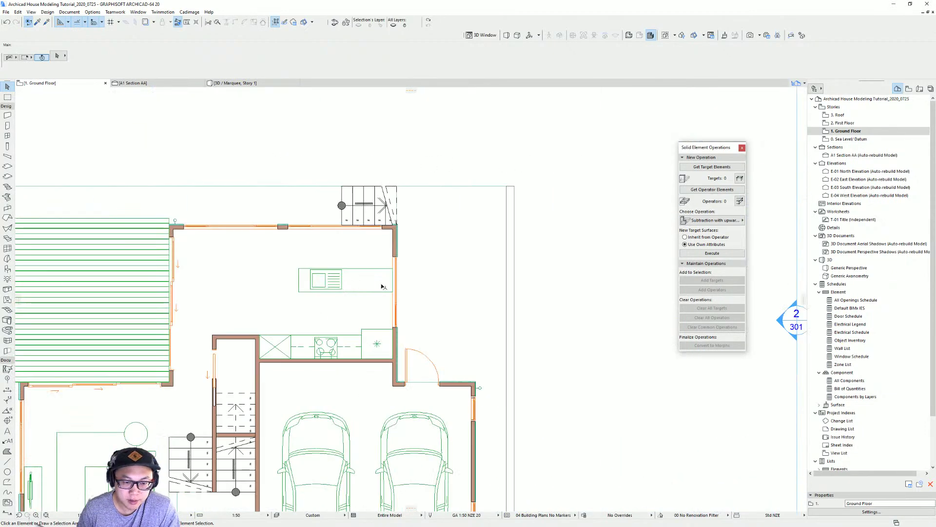
pyautogui.click(360, 295)
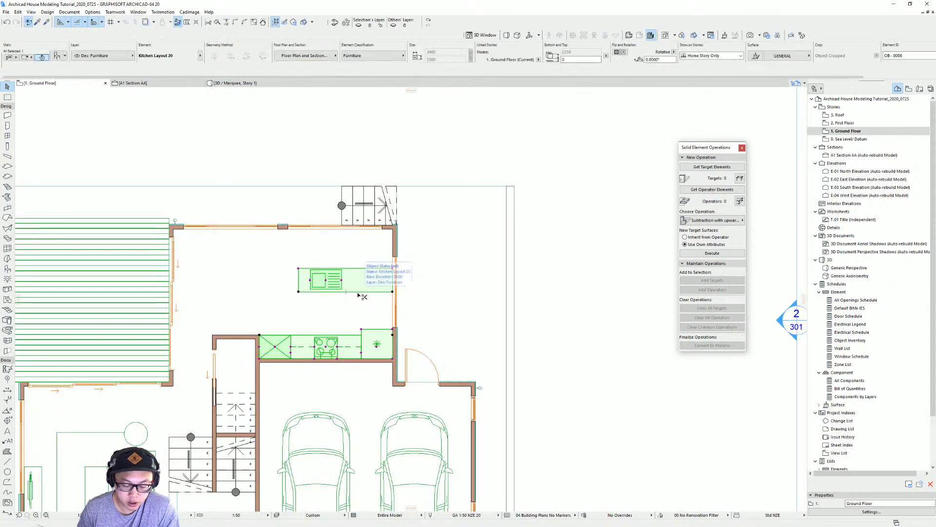
pyautogui.hotkey('ctrl', 't')
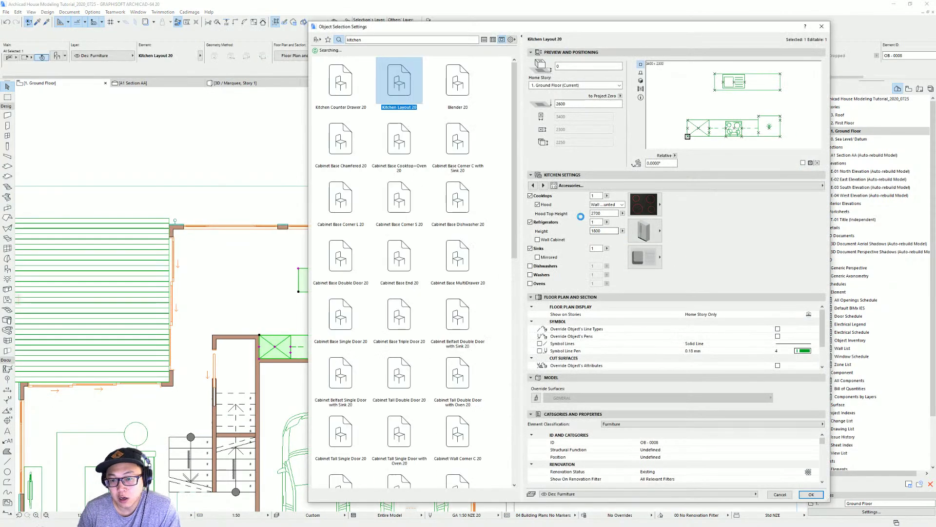
pyautogui.click(533, 186)
pyautogui.click(533, 186)
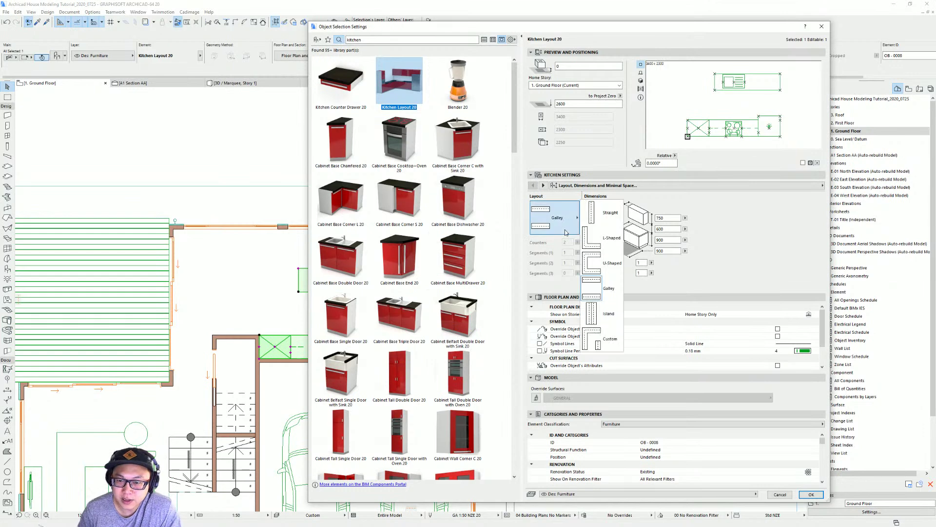
pyautogui.press('Escape')
pyautogui.press('Escape')
# Step: Place a copy of the whole galley kitchen object in the empty area east of the house
pyautogui.click(370, 281)
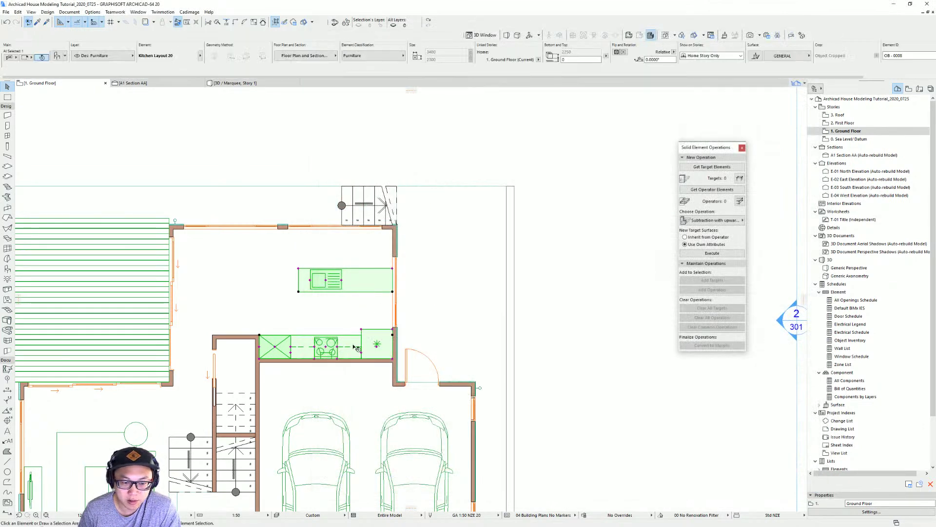
pyautogui.click(351, 346)
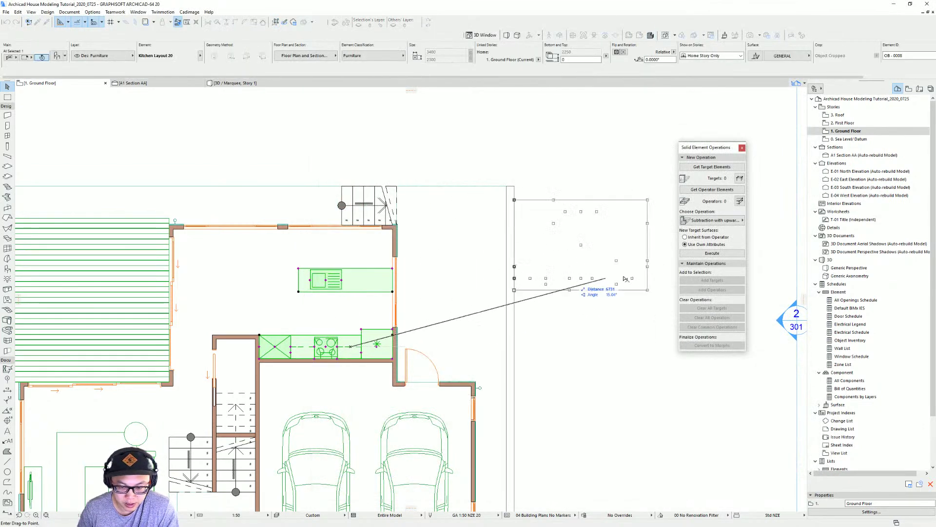
pyautogui.click(591, 288)
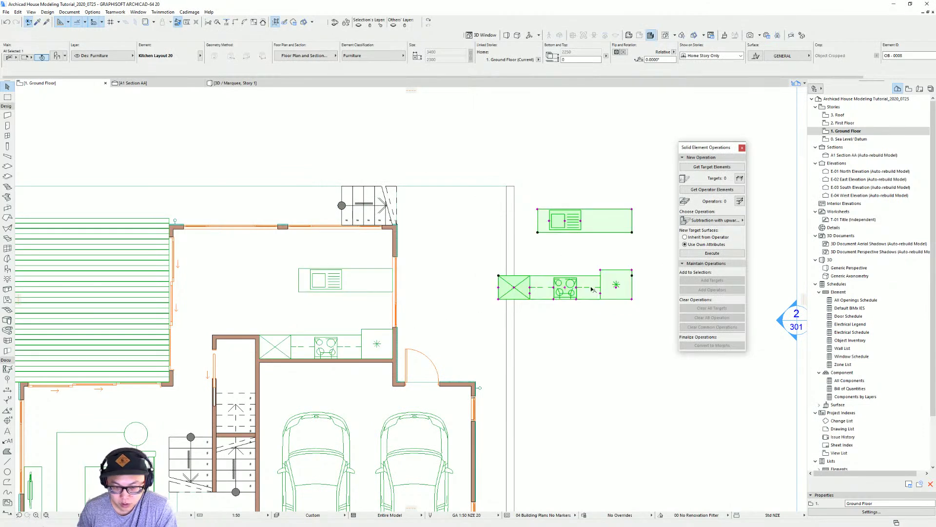
# Step: Remove the cooktop, refrigerator and sink from the copied kitchen and change its layout to Straight
pyautogui.doubleClick(602, 266)
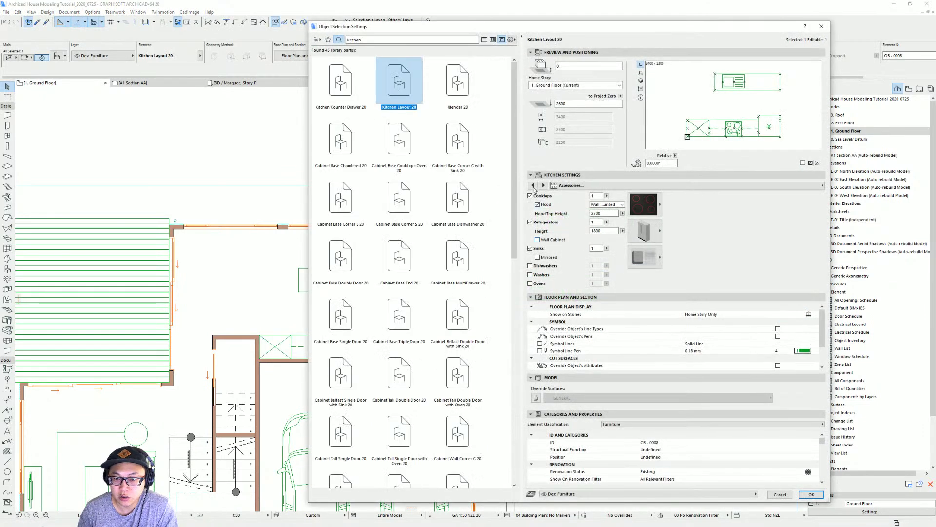
pyautogui.click(530, 195)
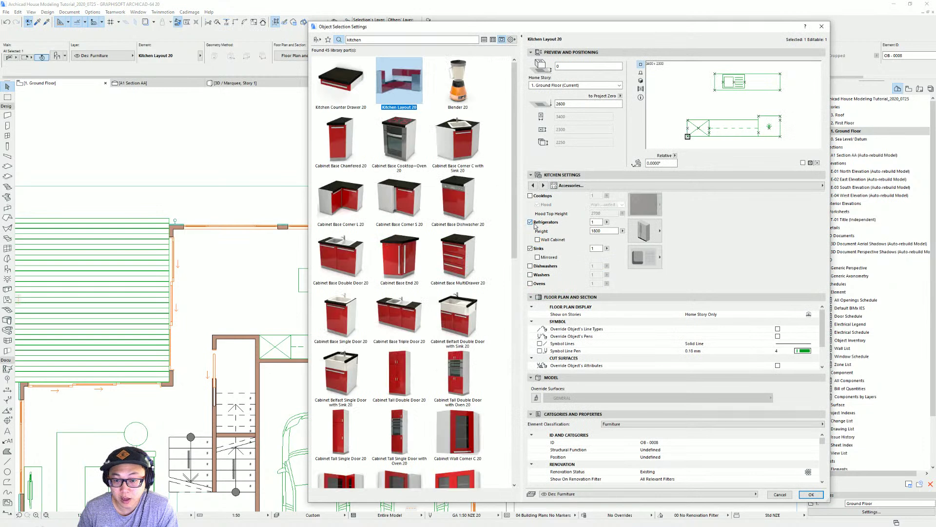
pyautogui.click(530, 222)
pyautogui.click(531, 247)
pyautogui.click(533, 185)
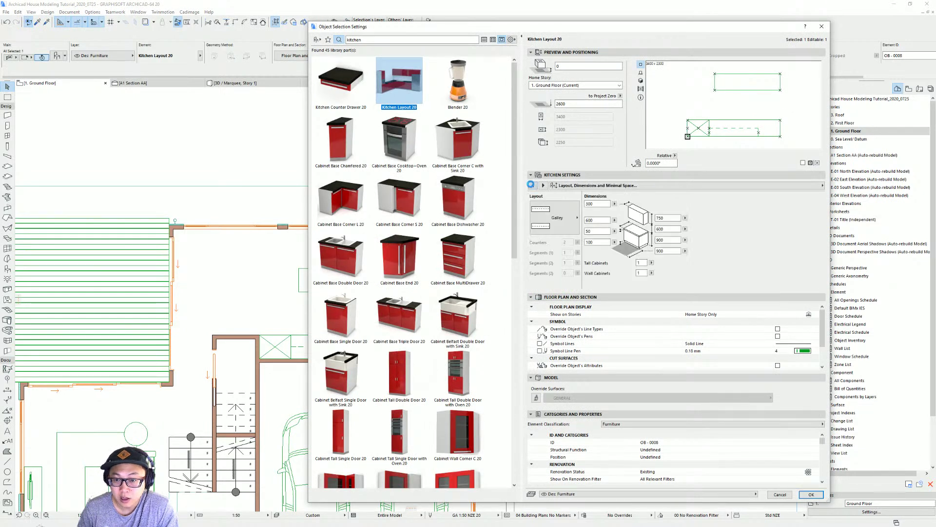
pyautogui.click(556, 216)
pyautogui.click(609, 215)
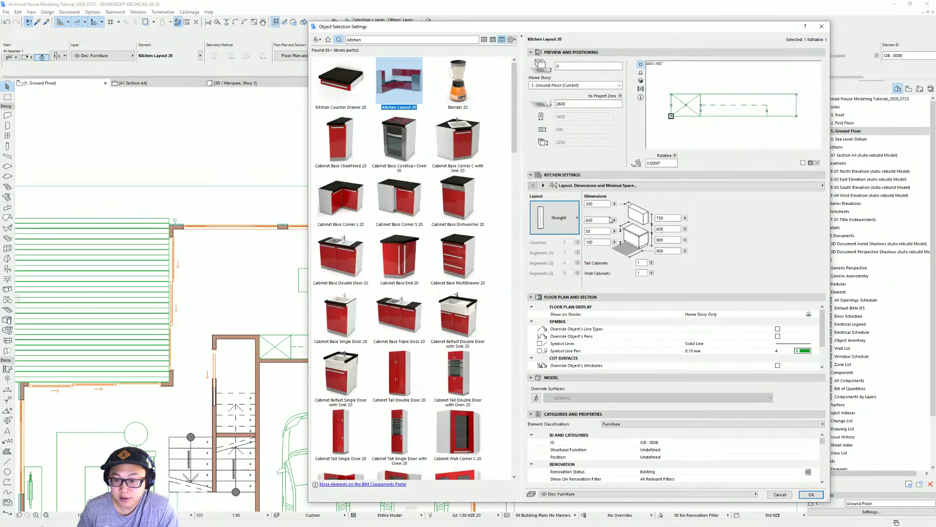
# Step: Set the copy's tall cabinets and wall cabinets to 0 and its counter depth to 200
pyautogui.click(641, 263)
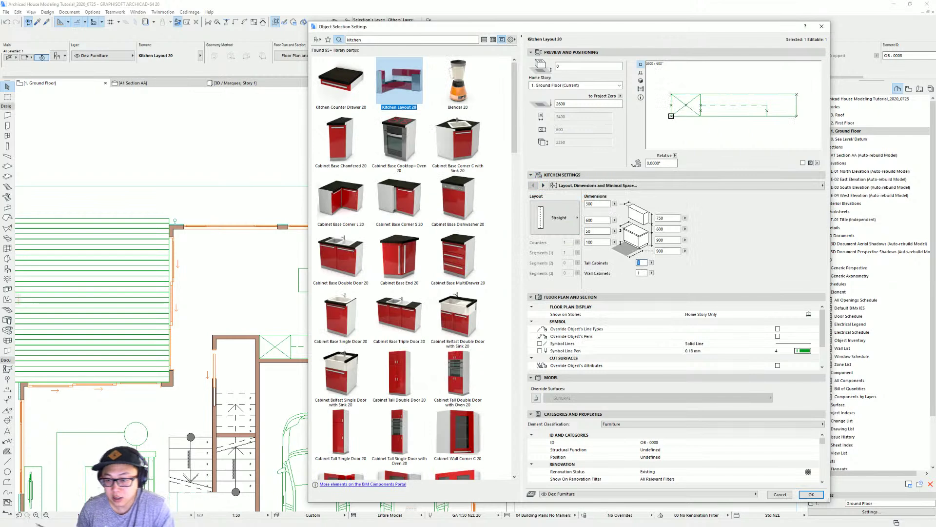
pyautogui.click(642, 273)
pyautogui.write('0')
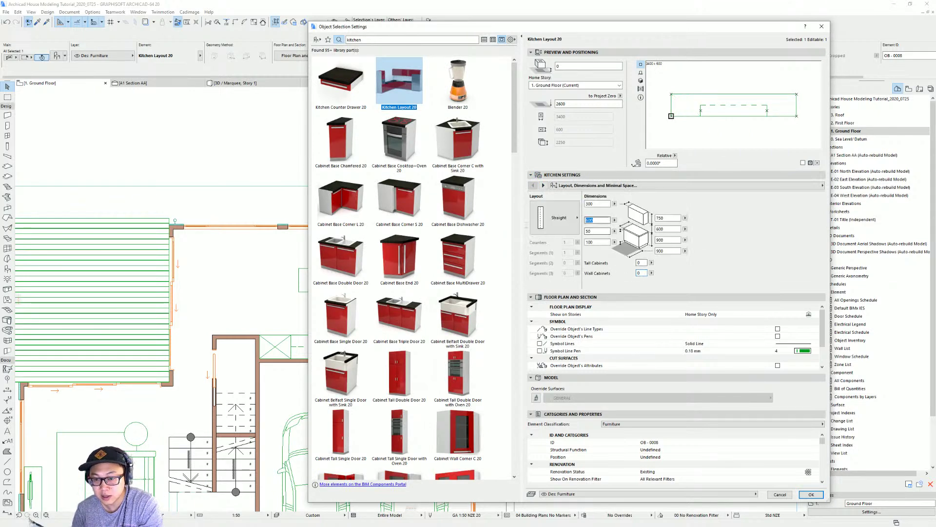
pyautogui.click(534, 225)
pyautogui.press('Return')
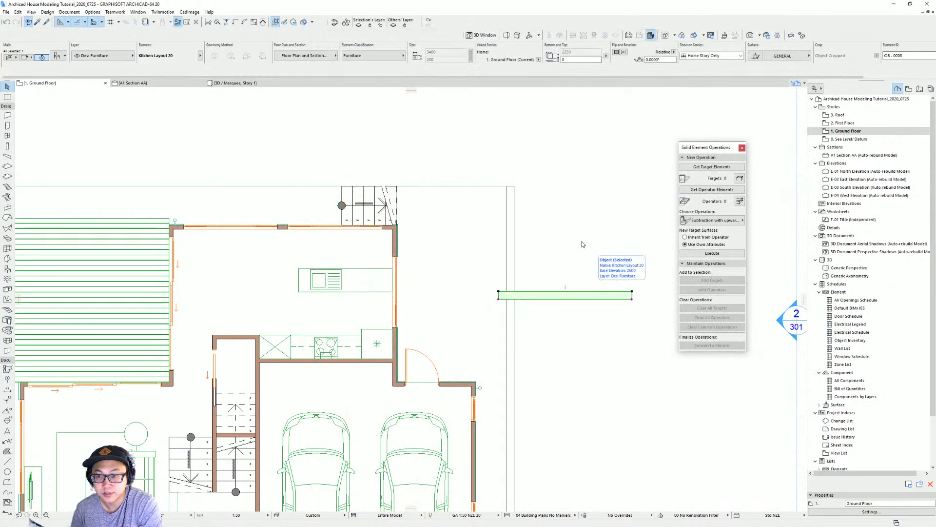
# Step: Move the narrow counter strip against the upper edge of the sink counter and shorten its right end to the wall
pyautogui.moveTo(501, 301); pyautogui.dragTo(301, 269)
pyautogui.moveTo(432, 268); pyautogui.dragTo(393, 267)
pyautogui.click(416, 269)
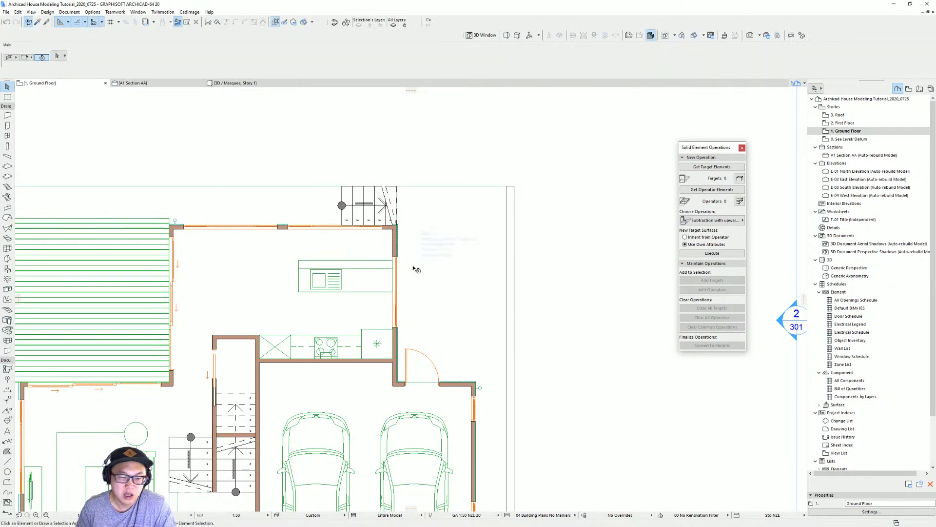
# Step: Check the kitchen against the reference plan and choose Bar Stool 20 from the object library for placement
pyautogui.moveTo(357, 282)
pyautogui.mouseDown(button='middle')
pyautogui.moveTo(366, 294)
pyautogui.moveTo(348, 294)
pyautogui.mouseUp(button='middle')
pyautogui.scroll(1, 361, 318)
pyautogui.moveTo(284, 314); pyautogui.dragTo(308, 323, button='middle')
pyautogui.scroll(-5, 309, 311)
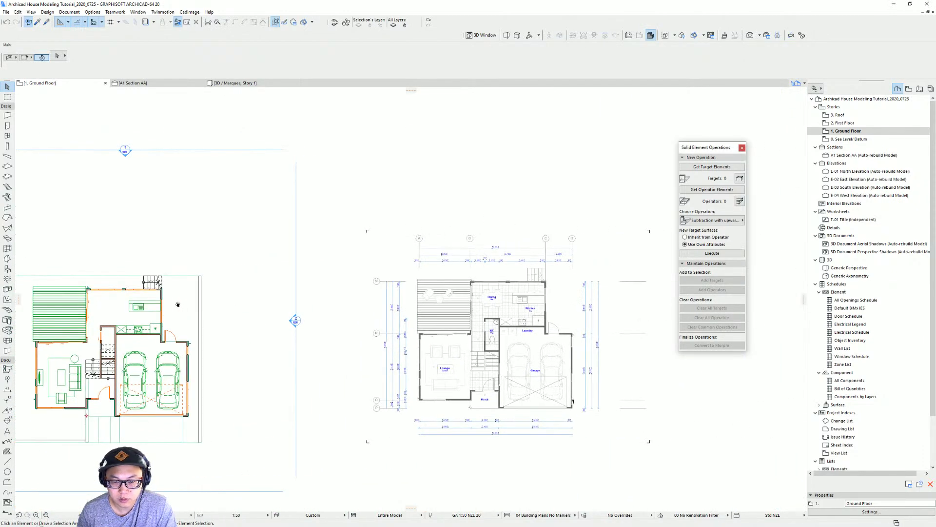
pyautogui.moveTo(178, 305); pyautogui.dragTo(341, 283, button='middle')
pyautogui.scroll(3, 341, 283)
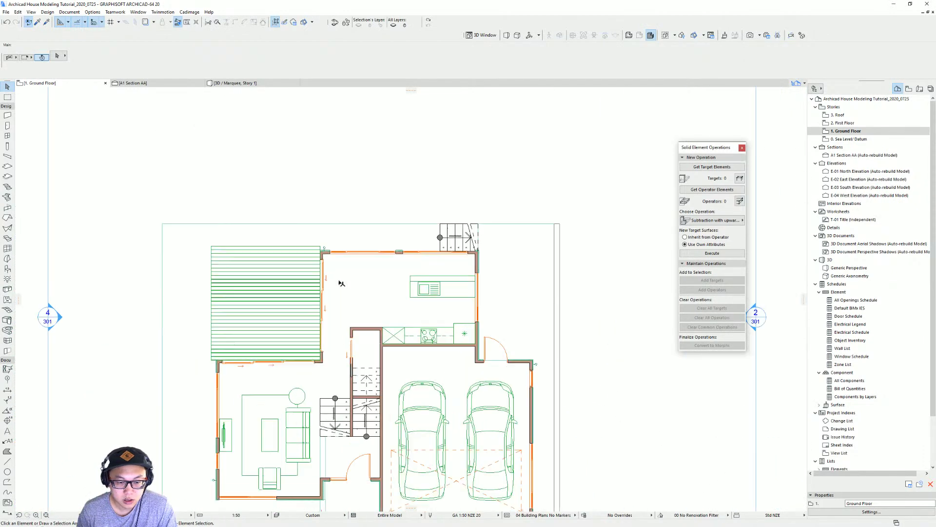
pyautogui.click(7, 269)
pyautogui.click(202, 55)
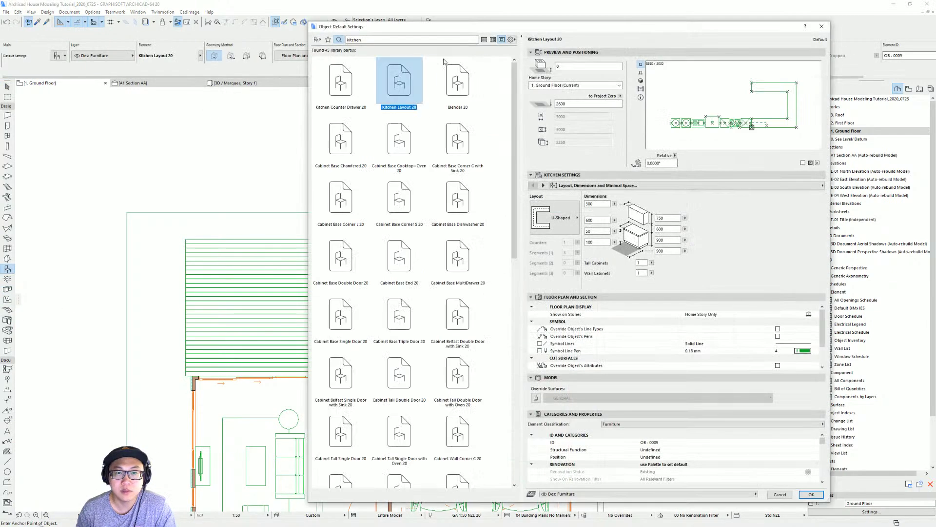
pyautogui.write('bar')
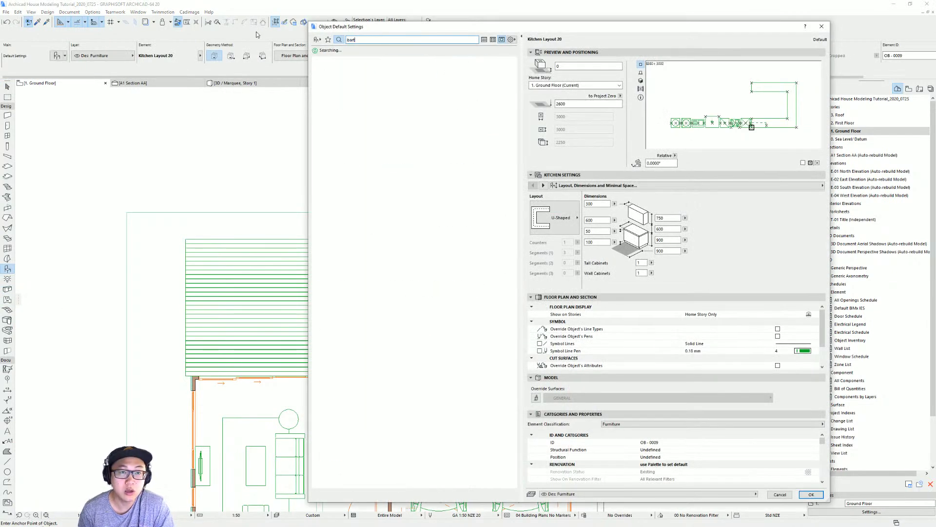
pyautogui.doubleClick(341, 83)
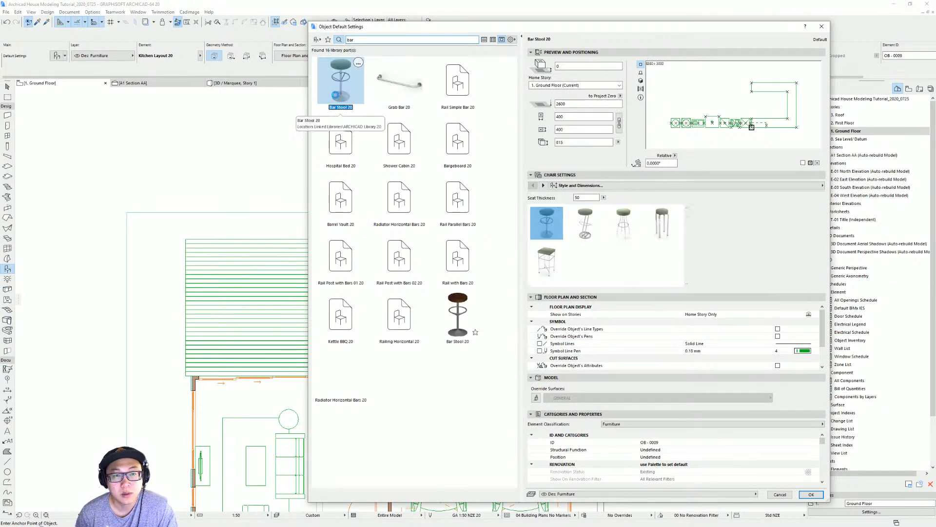
# Step: Place a bar stool near the left end of the sink counter, with its centre on the strip's outer edge
pyautogui.scroll(3, 483, 233)
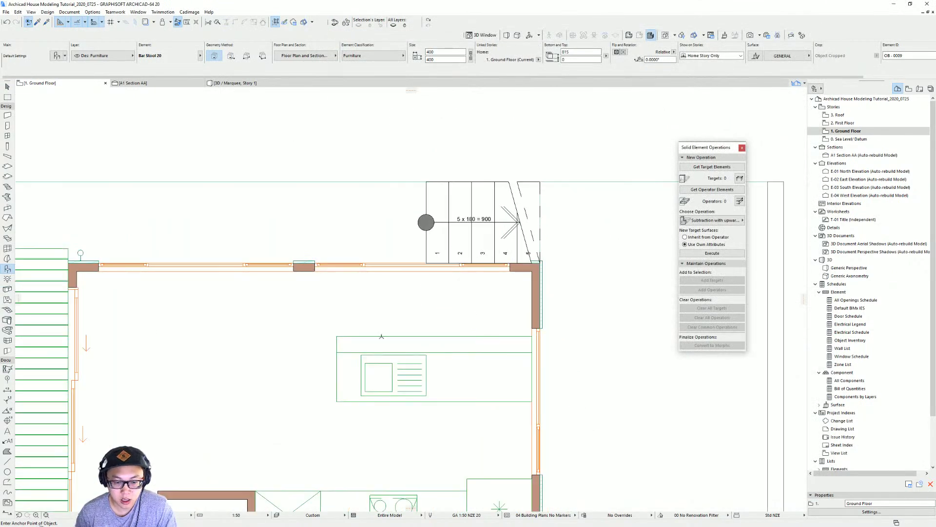
pyautogui.click(380, 336)
pyautogui.keyDown('shift'); pyautogui.click(381, 321); pyautogui.keyUp('shift')
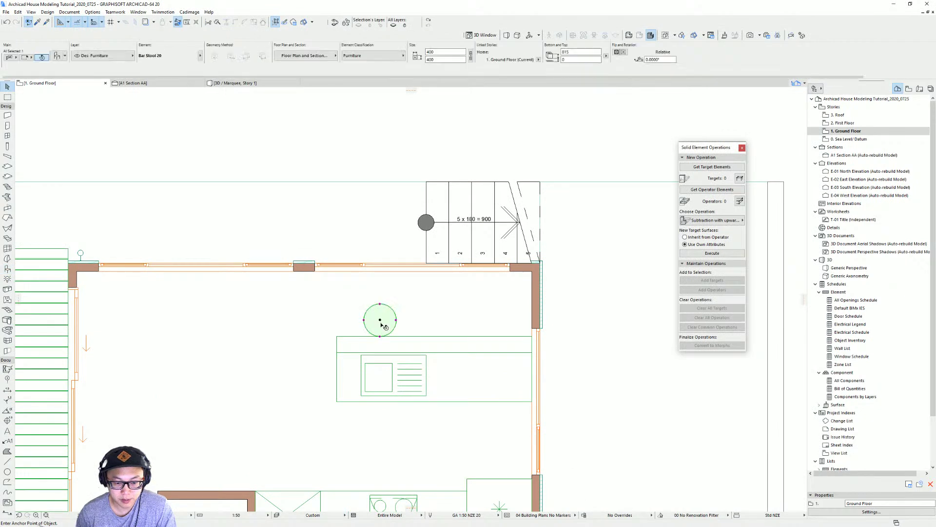
pyautogui.moveTo(380, 321); pyautogui.dragTo(381, 338)
pyautogui.click(460, 335)
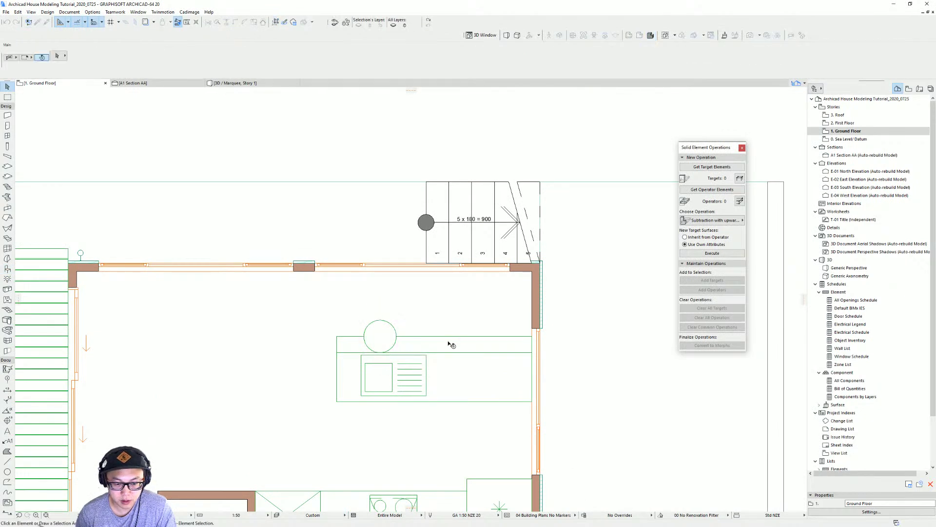
# Step: Send the bar stool backward in the display order so the counter strip covers its inner half
pyautogui.moveTo(442, 340); pyautogui.dragTo(412, 292, button='middle')
pyautogui.click(354, 279)
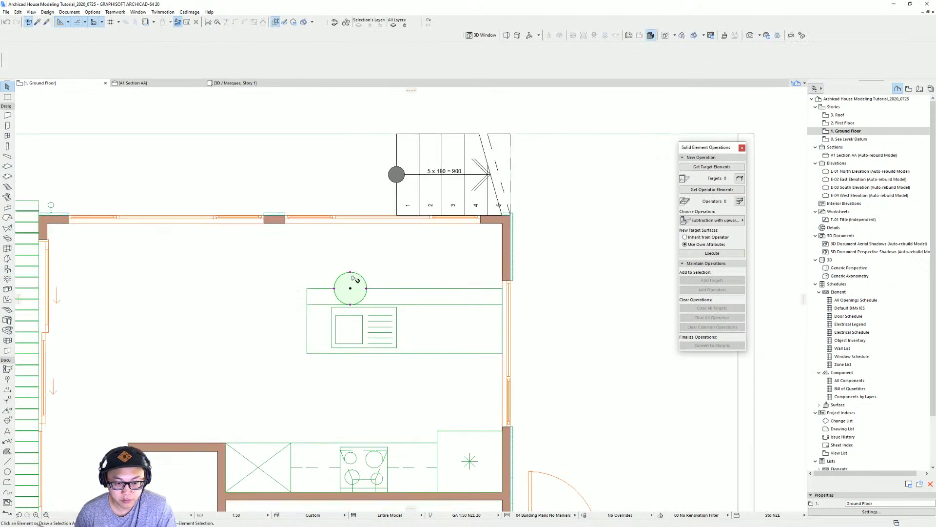
pyautogui.rightClick(353, 277)
pyautogui.moveTo(418, 379)
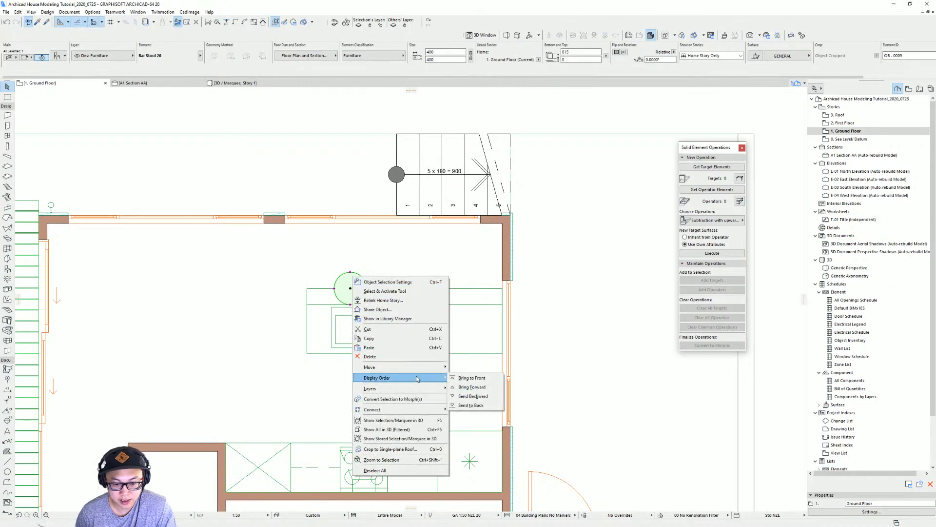
pyautogui.click(483, 397)
pyautogui.click(456, 335)
# Step: Try to multiply the bar stool along the counter edge using the Spread option at 800 mm spacing
pyautogui.moveTo(435, 323); pyautogui.dragTo(393, 320, button='middle')
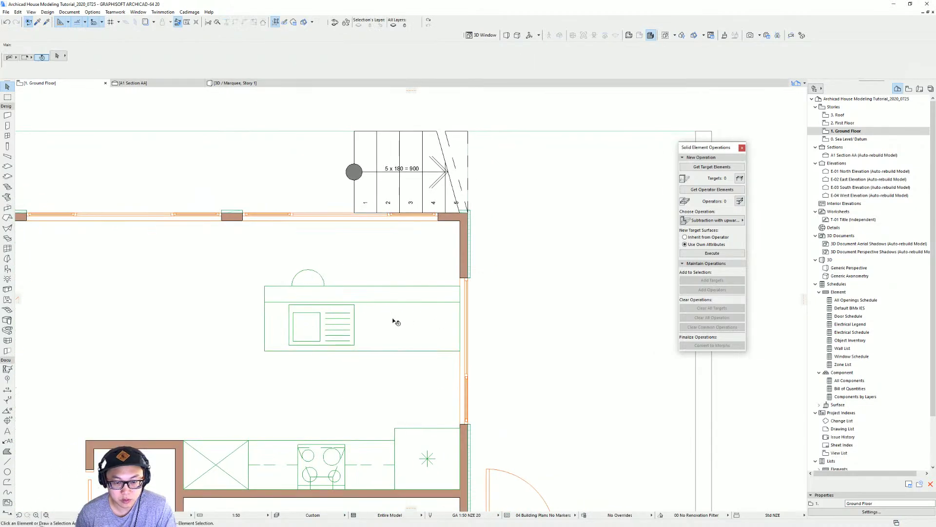
pyautogui.click(307, 273)
pyautogui.click(308, 286)
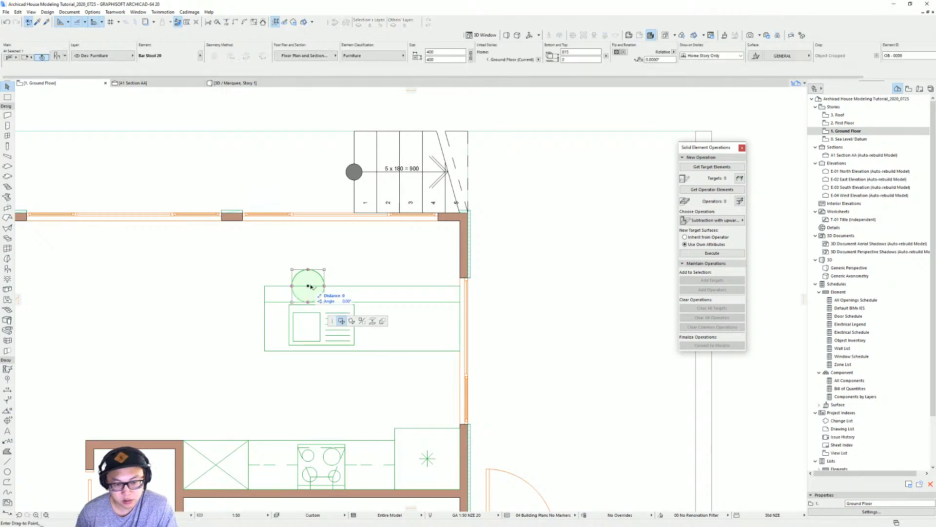
pyautogui.click(382, 321)
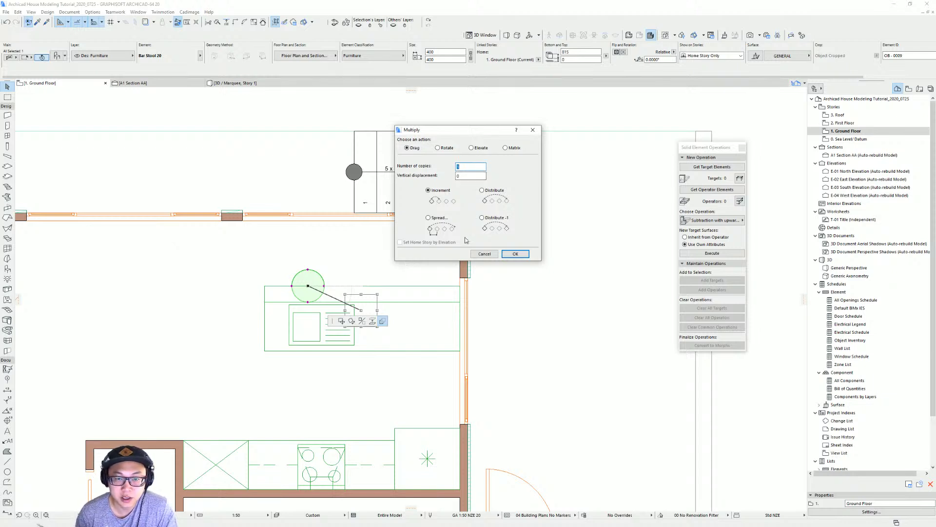
pyautogui.press('Return')
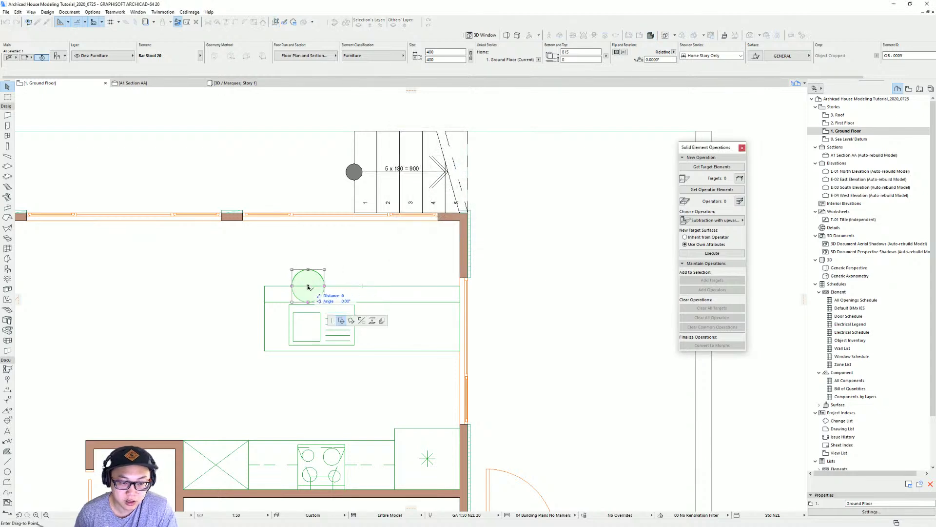
pyautogui.click(383, 321)
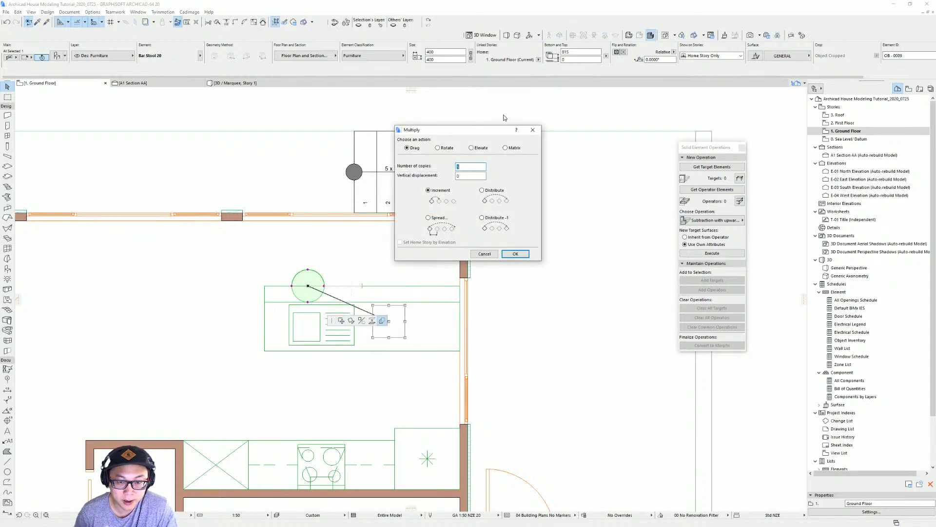
pyautogui.click(429, 218)
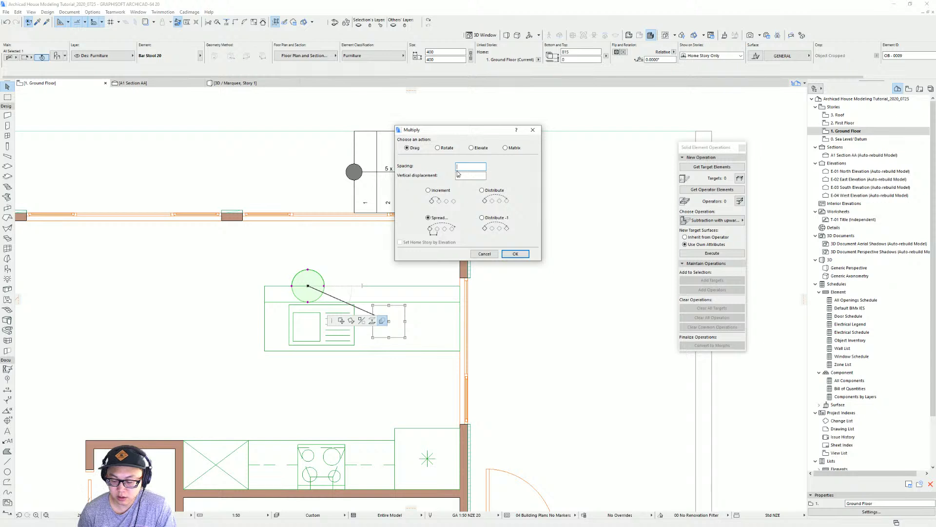
pyautogui.press('Return')
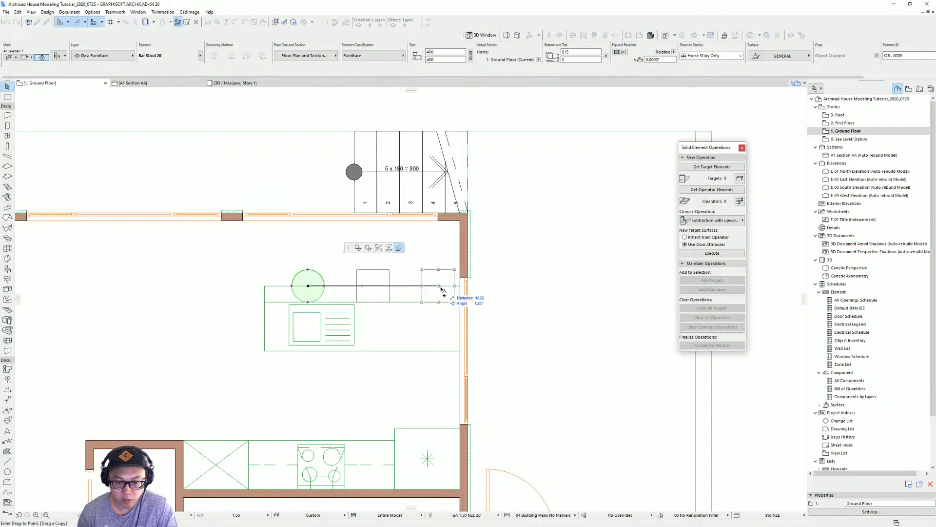
pyautogui.click(439, 288)
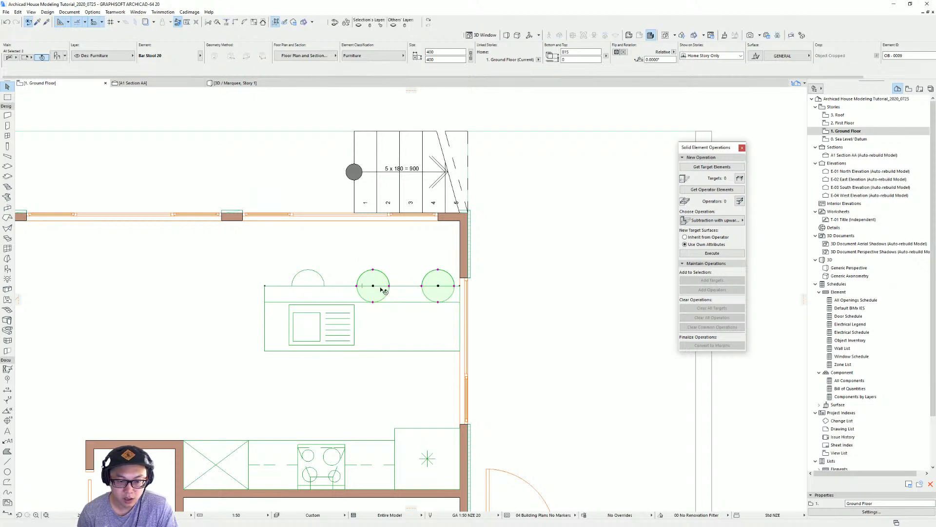
pyautogui.hotkey('ctrl', 'z')
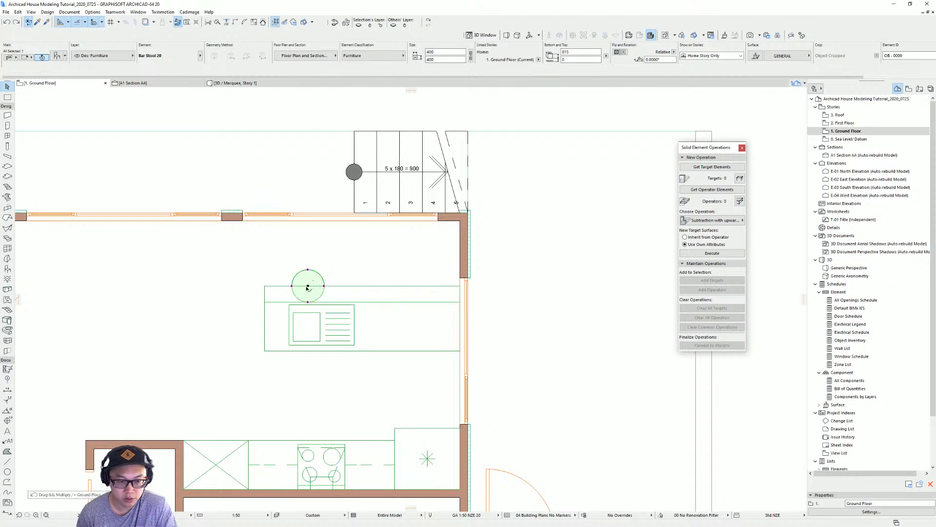
# Step: Multiply the bar stool along the counter strip's outer edge using the Spread option at 600 mm spacing, ending near the wall
pyautogui.click(308, 286)
pyautogui.click(381, 322)
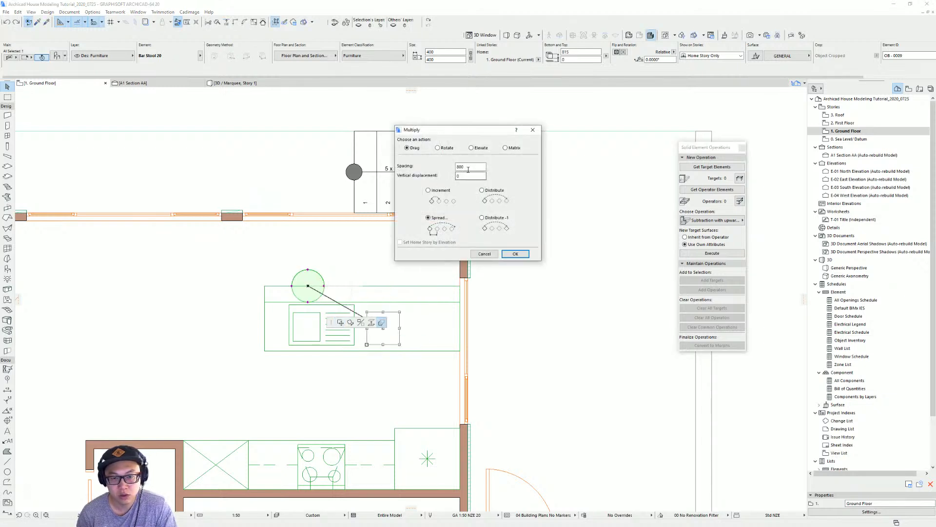
pyautogui.press('Return')
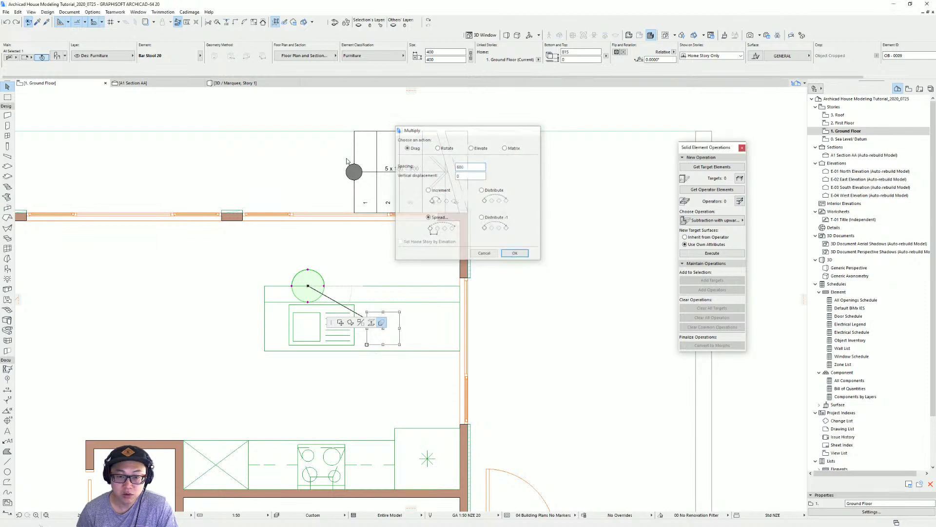
pyautogui.click(439, 289)
pyautogui.press('Escape')
pyautogui.scroll(-3, 471, 294)
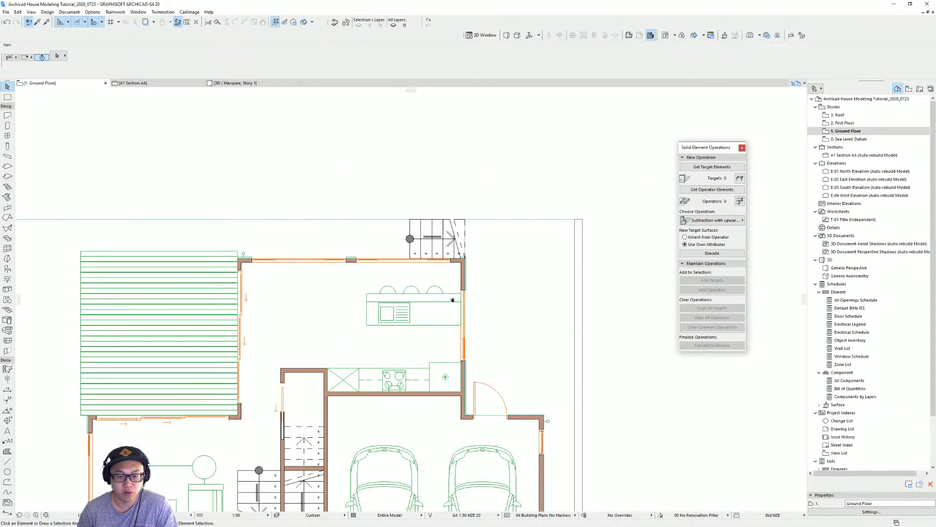
# Step: Compare the finished kitchen with the reference plan and check how the adjoining dining area is furnished
pyautogui.moveTo(395, 279); pyautogui.dragTo(400, 281, button='middle')
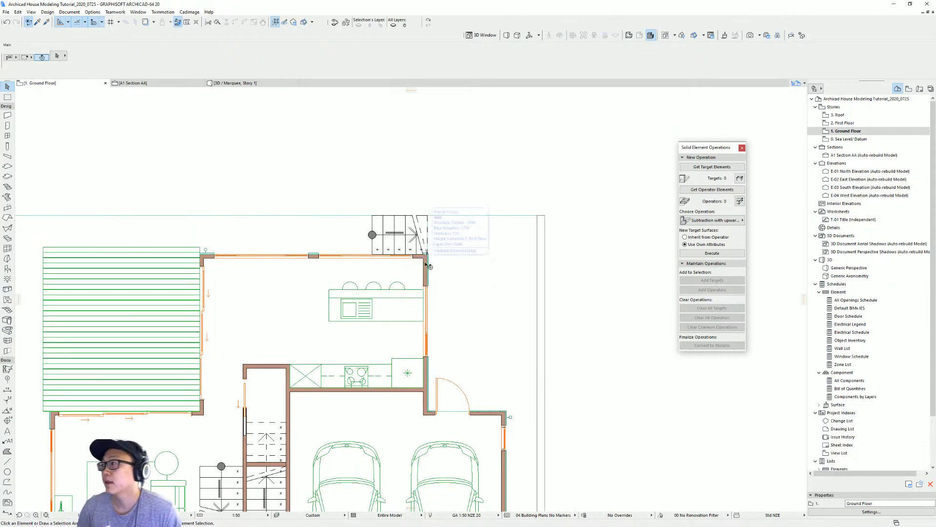
pyautogui.scroll(-1, 291, 298)
pyautogui.moveTo(290, 299); pyautogui.dragTo(304, 268, button='middle')
pyautogui.moveTo(398, 278); pyautogui.dragTo(447, 284, button='middle')
pyautogui.scroll(2, 391, 324)
pyautogui.moveTo(392, 323); pyautogui.dragTo(399, 353, button='middle')
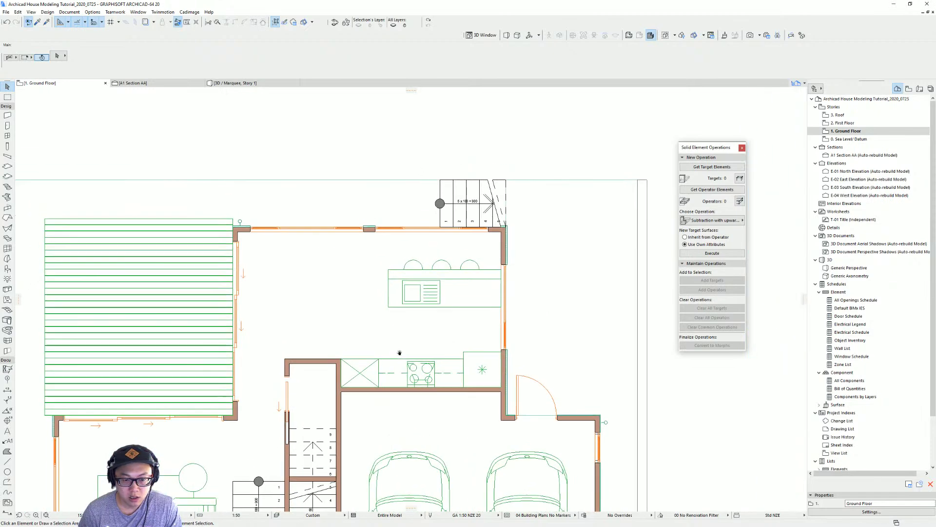
pyautogui.scroll(-2, 474, 326)
pyautogui.moveTo(474, 327)
pyautogui.mouseDown(button='middle')
pyautogui.moveTo(145, 265)
pyautogui.moveTo(19, 311)
pyautogui.mouseUp(button='middle')
pyautogui.scroll(-2, 491, 286)
pyautogui.moveTo(492, 286); pyautogui.dragTo(585, 263, button='middle')
pyautogui.scroll(2, 323, 282)
pyautogui.moveTo(324, 282); pyautogui.dragTo(420, 264, button='middle')
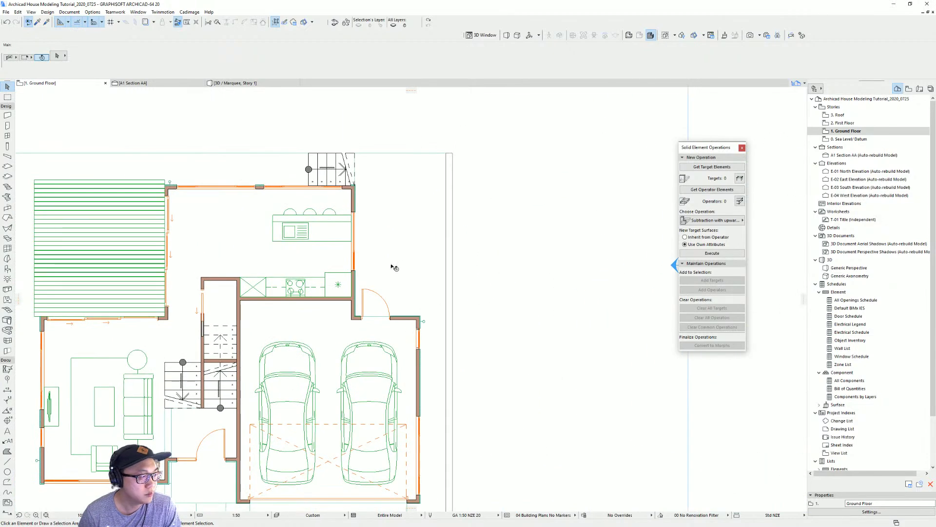
# Step: Choose Dining Table Rectangle 20 from the object library, with the chairs on the left and right switched off
pyautogui.click(7, 270)
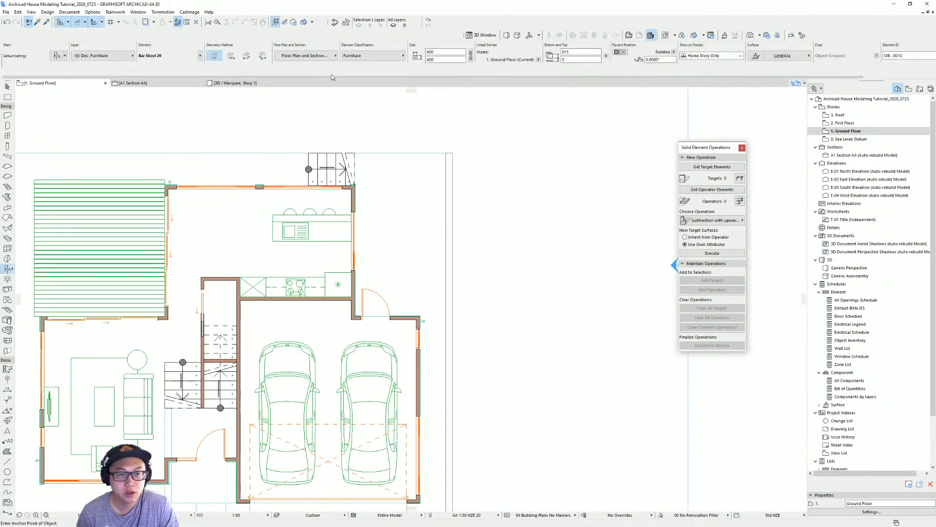
pyautogui.hotkey('ctrl', 't')
pyautogui.write('dining')
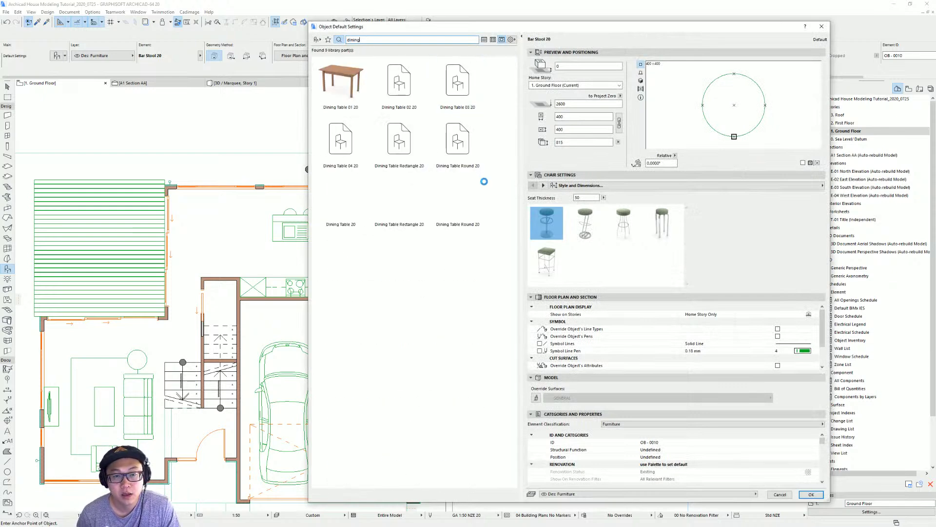
pyautogui.click(390, 160)
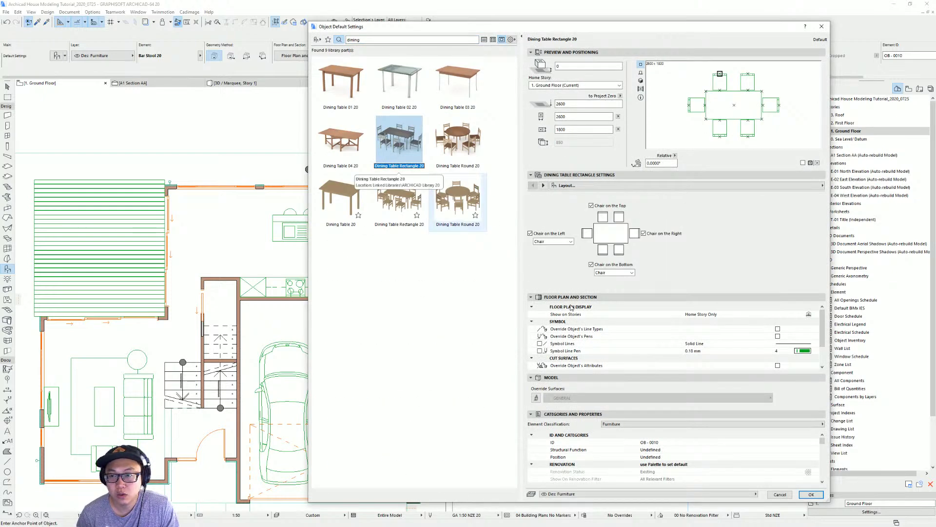
pyautogui.click(558, 233)
pyautogui.click(655, 234)
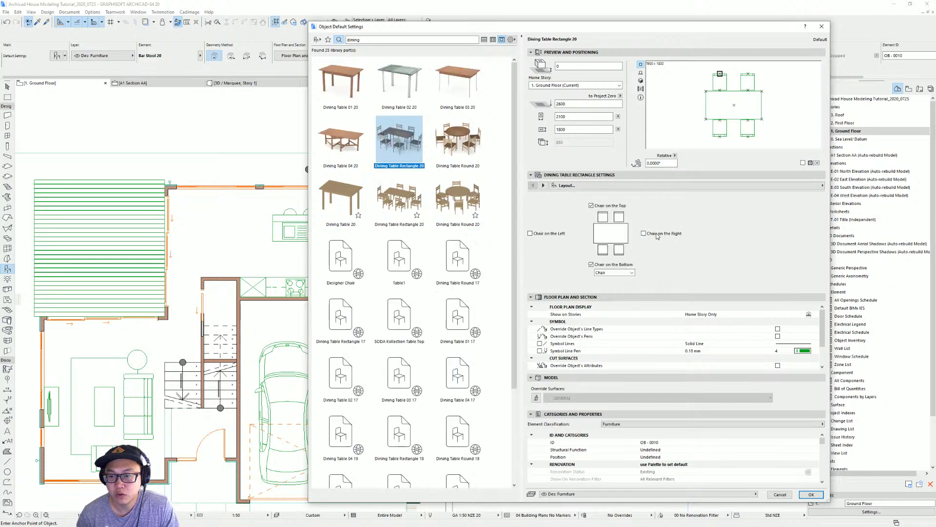
pyautogui.press('Return')
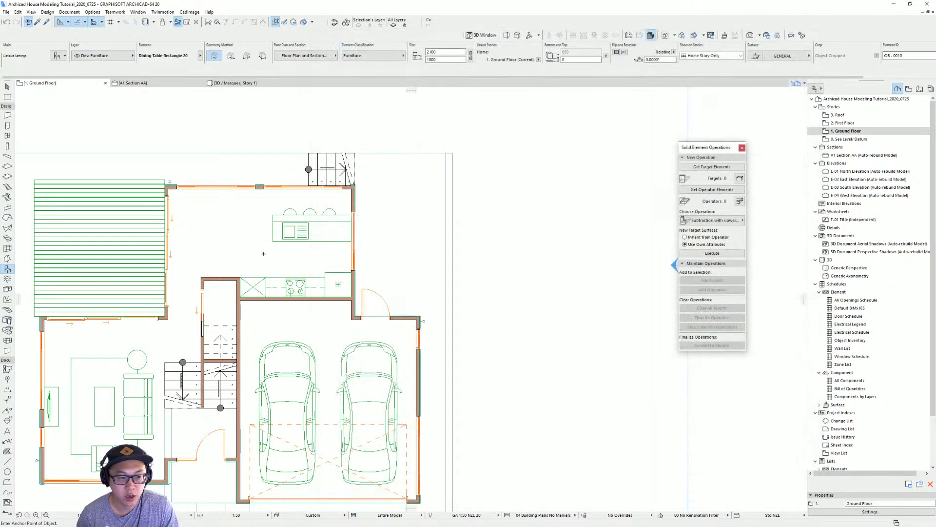
# Step: Place the dining table between the deck's sliding doors and the sink counter, its upper long edge level with the counter strip's outer edge
pyautogui.click(227, 257)
pyautogui.scroll(4, 227, 257)
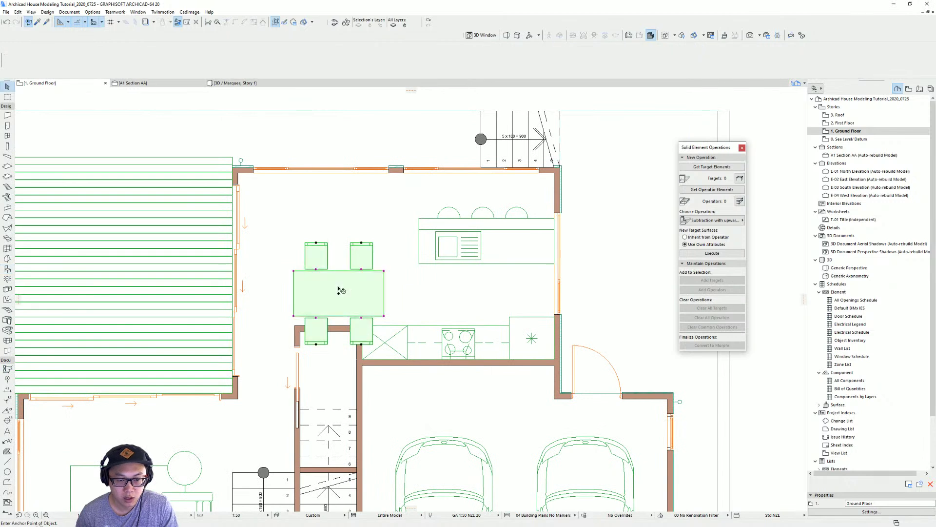
pyautogui.moveTo(340, 291); pyautogui.dragTo(419, 244)
pyautogui.moveTo(464, 268); pyautogui.dragTo(371, 269)
pyautogui.moveTo(325, 246); pyautogui.dragTo(329, 326)
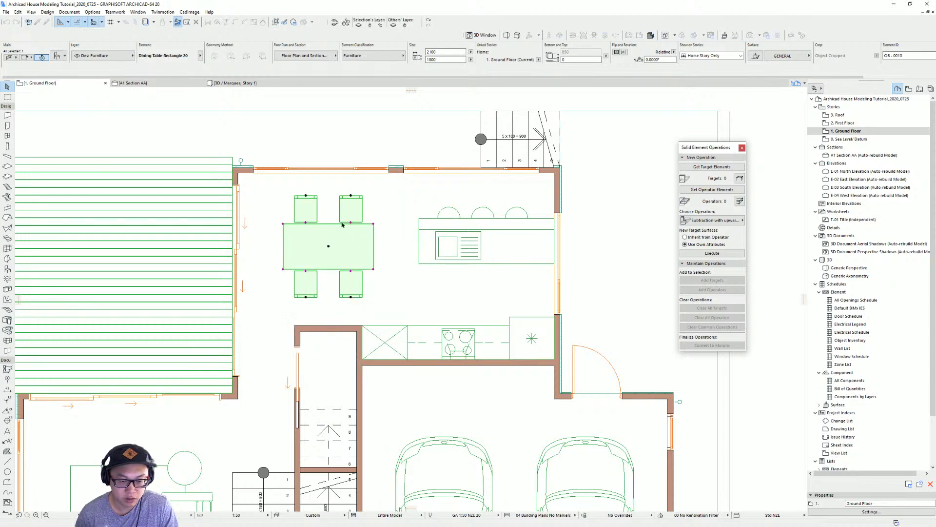
pyautogui.hotkey('ctrl', 'd')
pyautogui.click(373, 224)
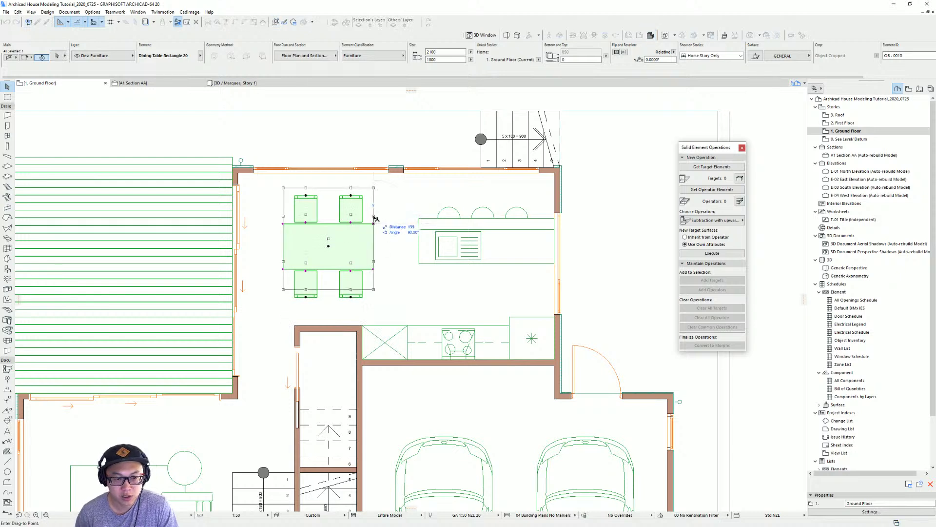
pyautogui.click(418, 221)
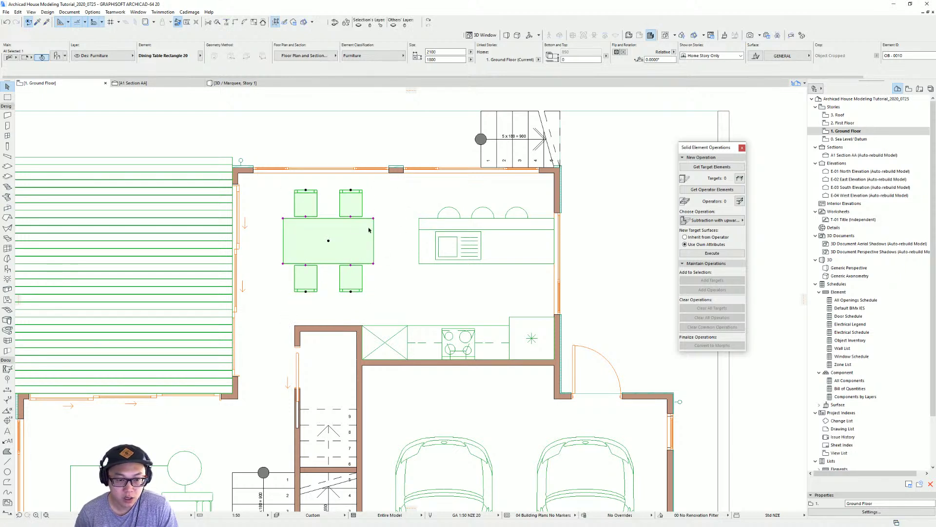
# Step: Reduce the dining table's chair-table distance so the chairs tuck partly under the tabletop
pyautogui.click(351, 217)
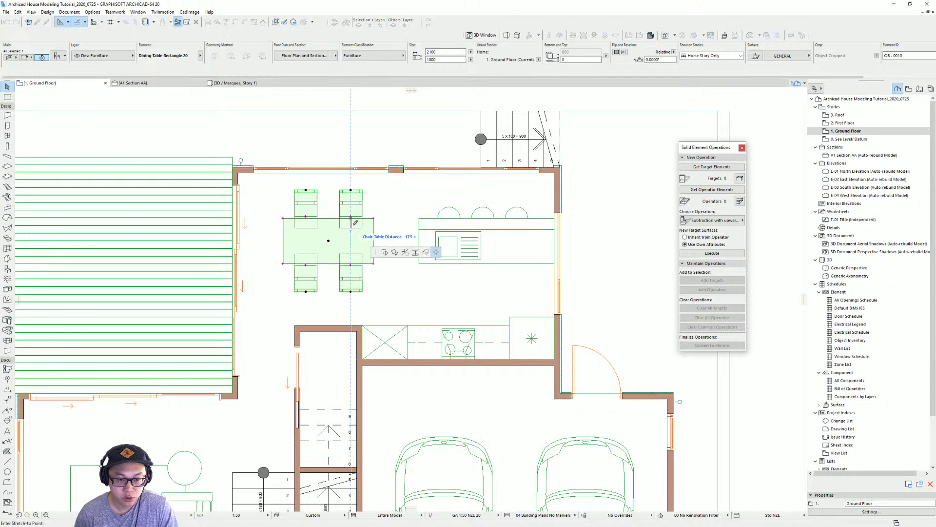
pyautogui.click(418, 229)
pyautogui.press('Escape')
# Step: Examine the reference plan beside the model for the ground-floor items still missing, such as those in the WC
pyautogui.scroll(-1, 426, 246)
pyautogui.moveTo(427, 245); pyautogui.dragTo(399, 244, button='middle')
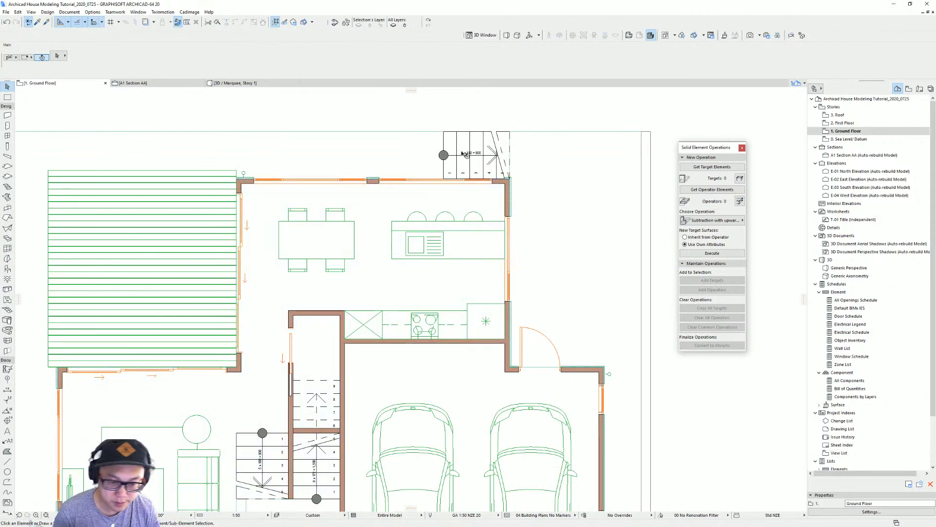
pyautogui.scroll(-1, 436, 230)
pyautogui.scroll(-1, 443, 237)
pyautogui.moveTo(443, 236); pyautogui.dragTo(215, 236, button='middle')
pyautogui.scroll(-2, 435, 236)
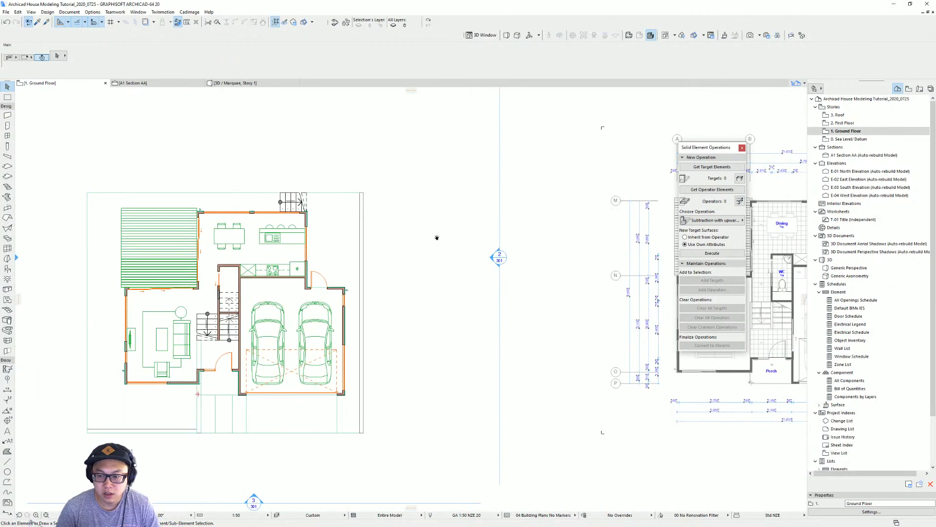
pyautogui.moveTo(437, 237); pyautogui.dragTo(209, 220, button='middle')
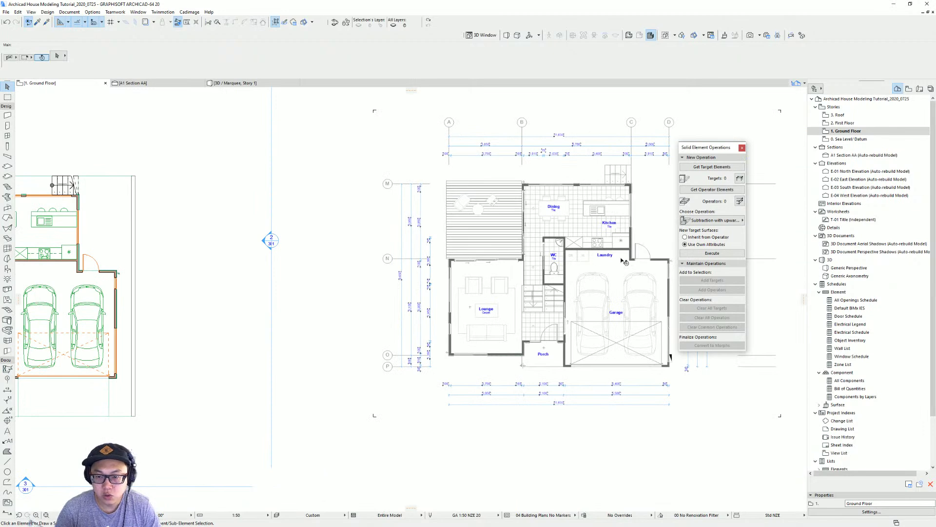
pyautogui.moveTo(393, 299); pyautogui.dragTo(672, 288, button='middle')
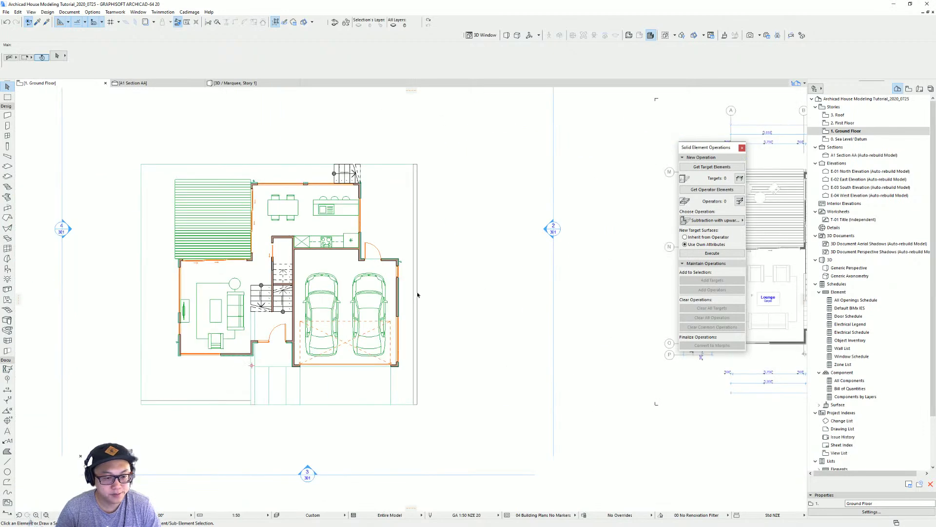
# Step: Change the 2D symbol type of the stair below the WC to one showing only the part before the break line
pyautogui.scroll(4, 262, 292)
pyautogui.moveTo(360, 271); pyautogui.dragTo(415, 298, button='middle')
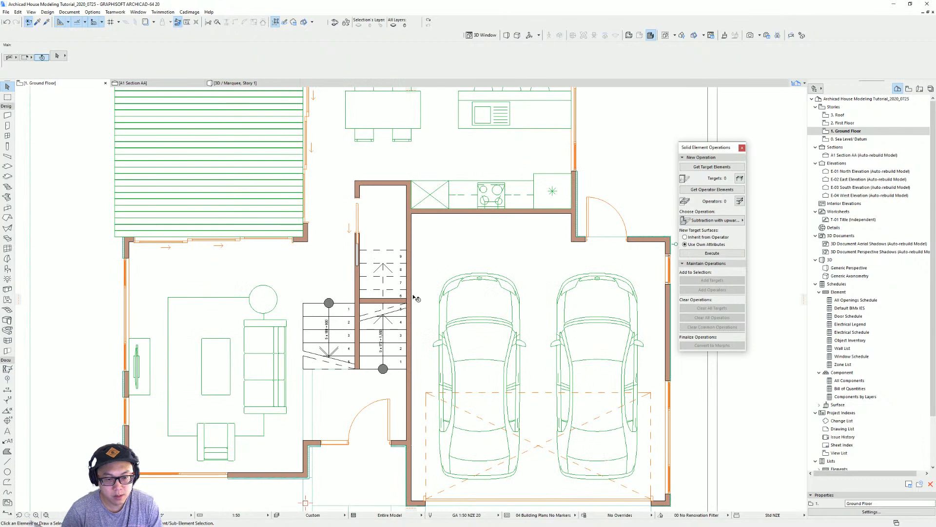
pyautogui.click(383, 271)
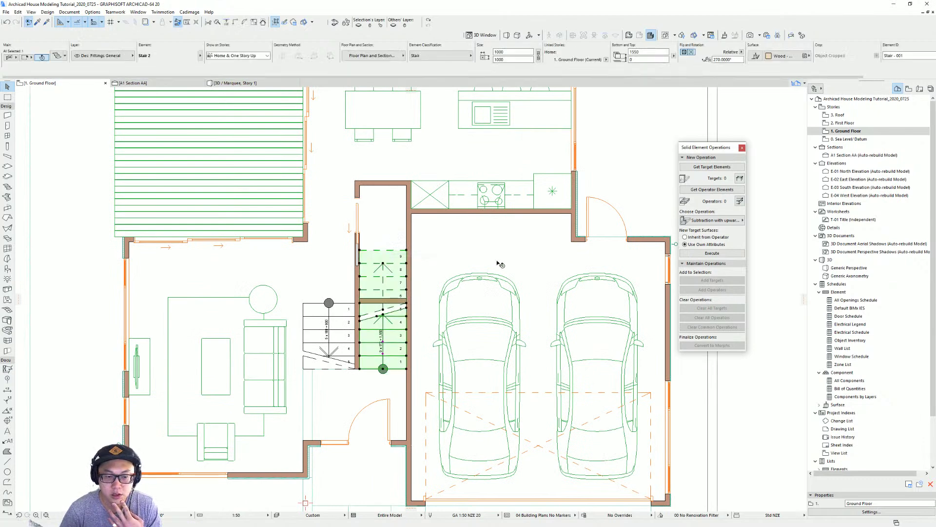
pyautogui.doubleClick(375, 274)
pyautogui.click(714, 268)
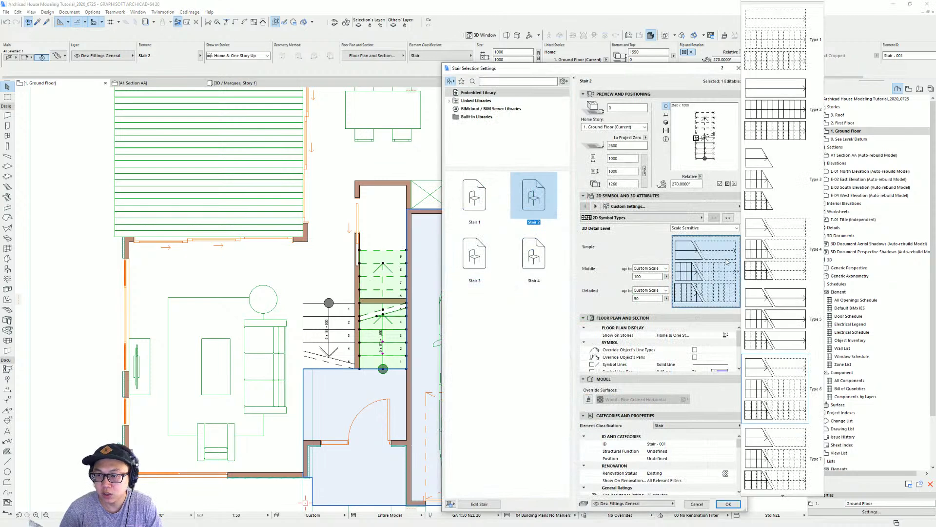
pyautogui.click(782, 202)
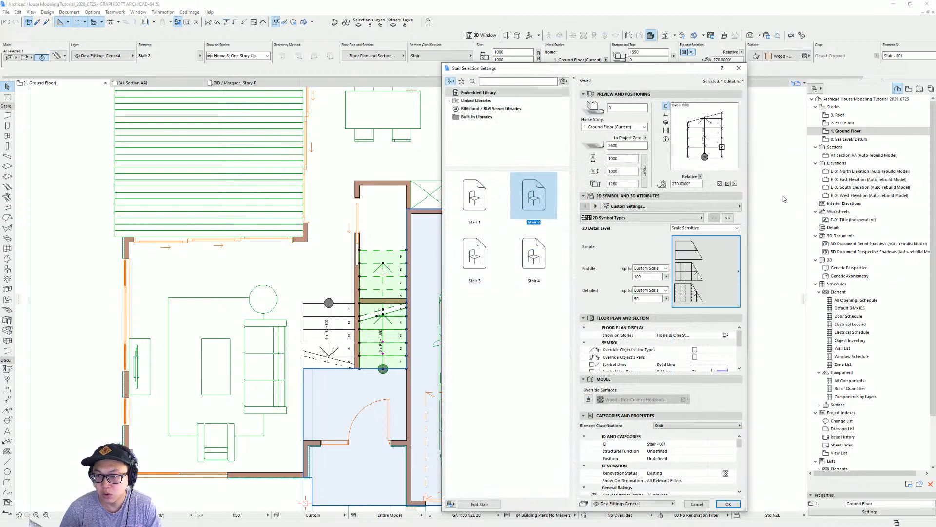
pyautogui.press('Return')
pyautogui.click(422, 314)
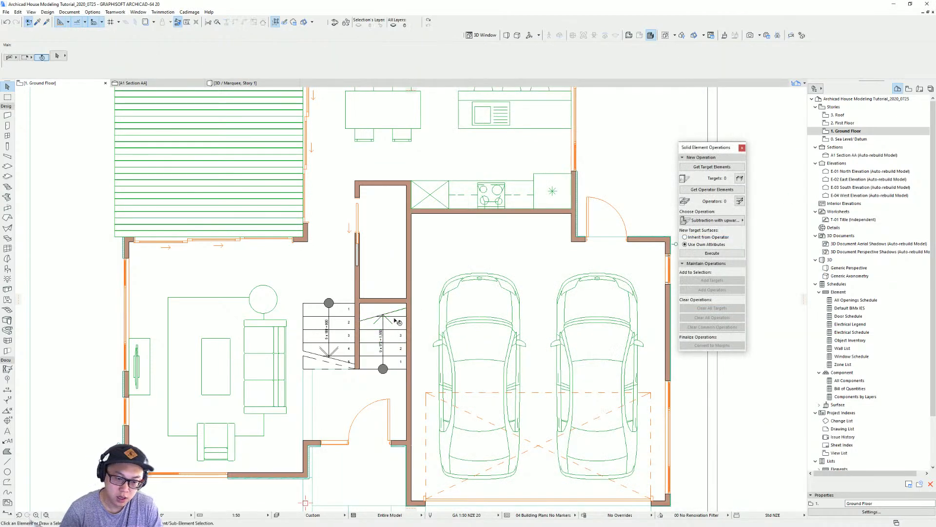
# Step: Choose WC 20 from the object library and place it in the WC room near the wall shared with the stair
pyautogui.scroll(-1, 393, 218)
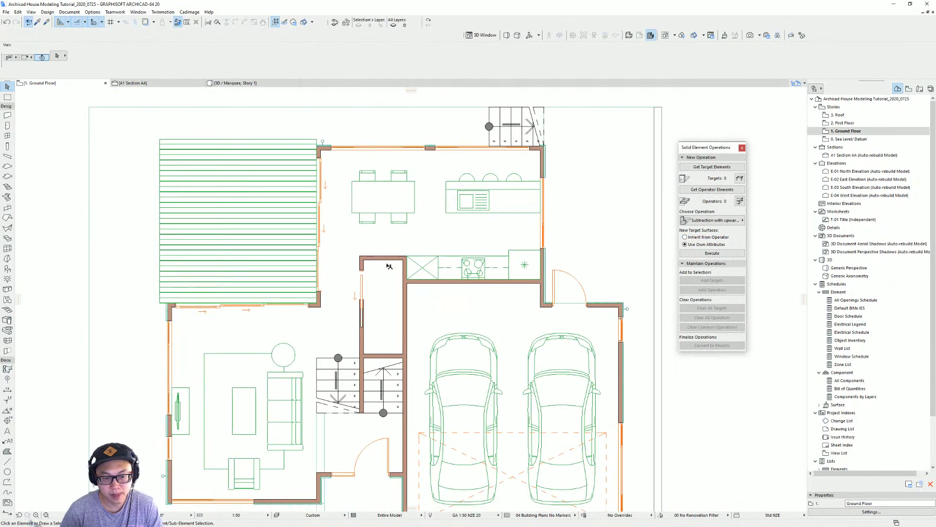
pyautogui.moveTo(363, 279); pyautogui.dragTo(344, 243, button='middle')
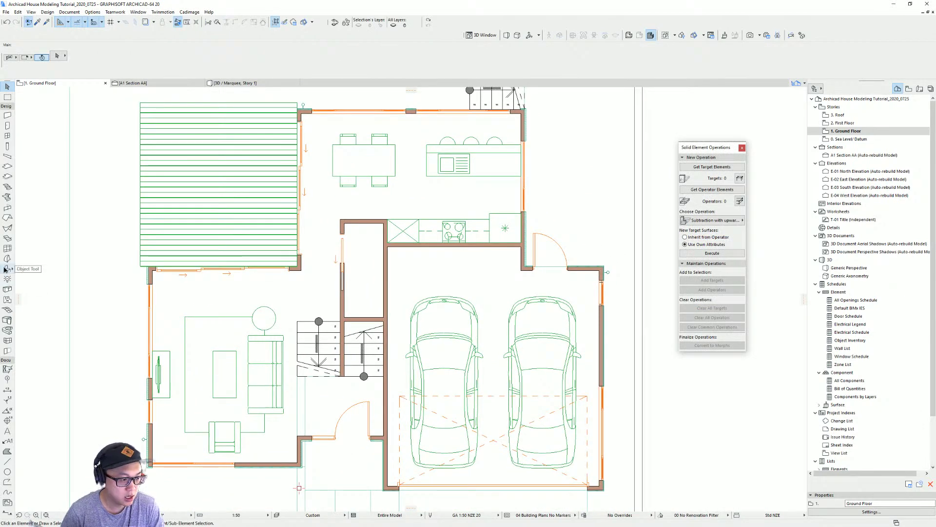
pyautogui.click(7, 268)
pyautogui.hotkey('ctrl', 't')
pyautogui.write('w')
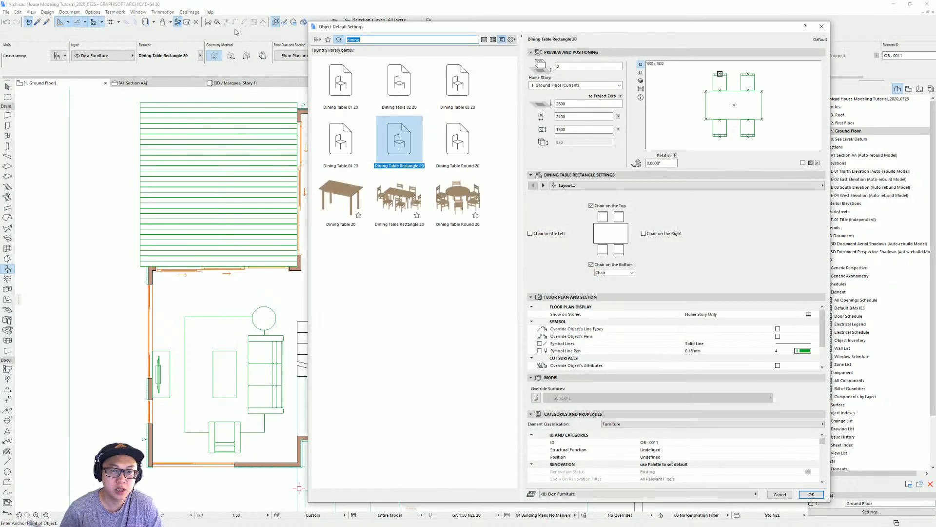
pyautogui.write('c')
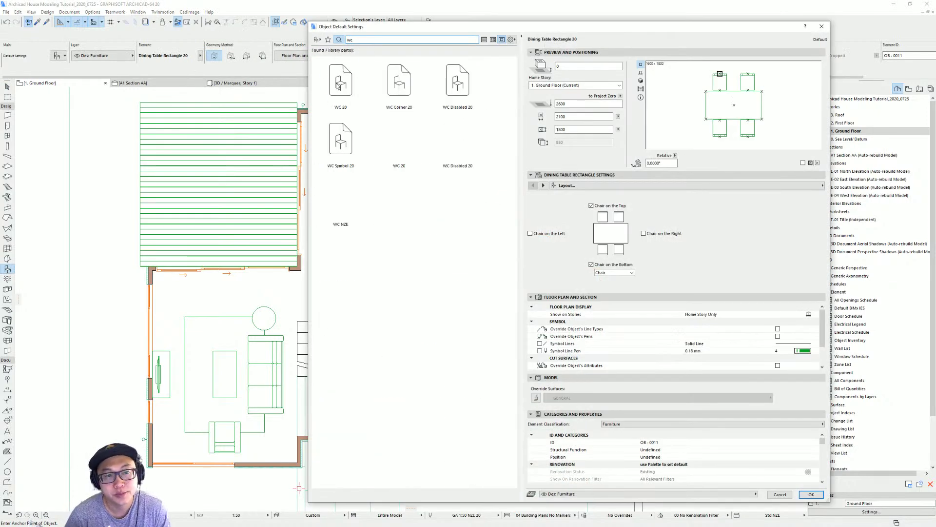
pyautogui.click(336, 85)
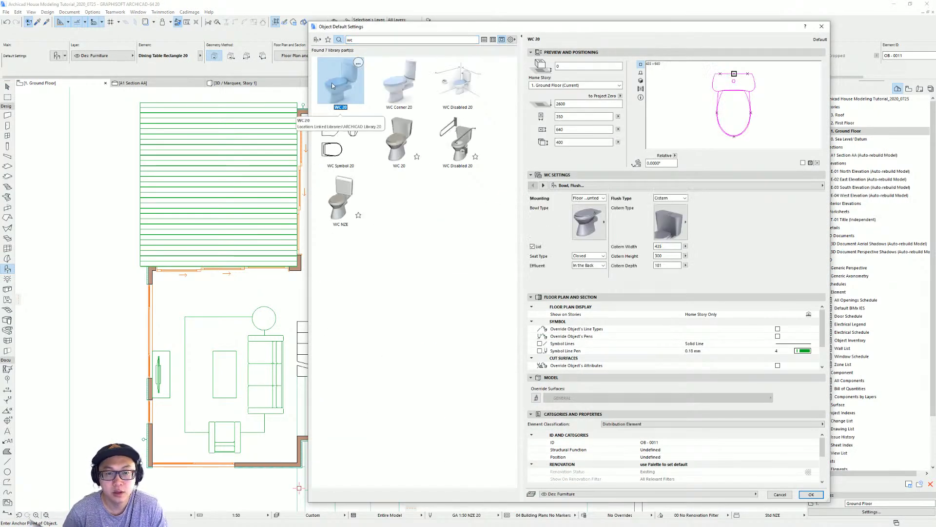
pyautogui.doubleClick(333, 85)
pyautogui.click(361, 301)
pyautogui.scroll(3, 372, 307)
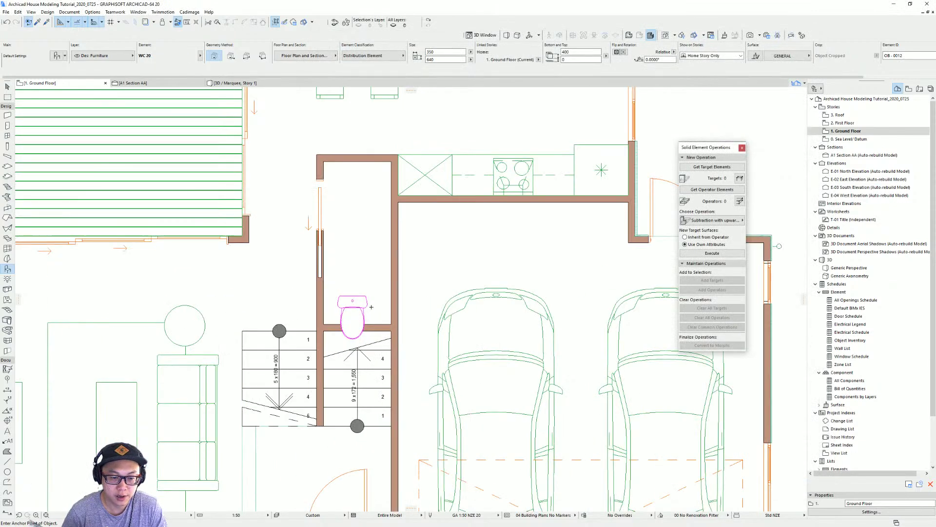
pyautogui.press('Escape')
# Step: Mirror the toilet about its back edge and move it against the wall shared with the stair
pyautogui.click(355, 298)
pyautogui.click(353, 296)
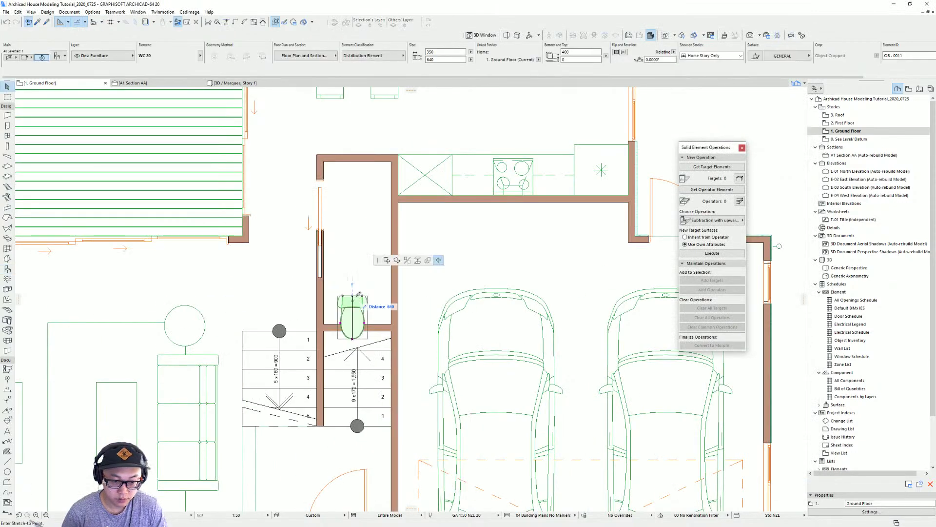
pyautogui.click(407, 260)
pyautogui.click(353, 303)
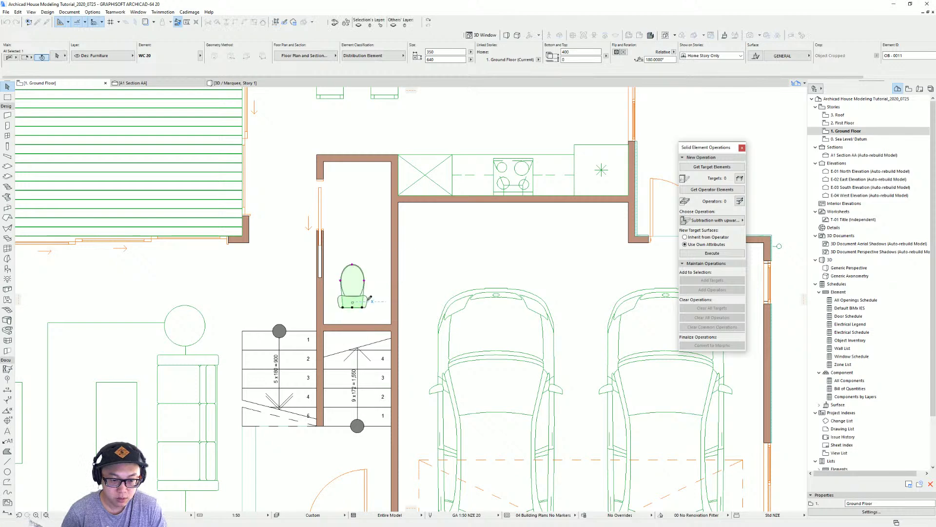
pyautogui.click(364, 327)
pyautogui.moveTo(392, 273); pyautogui.dragTo(423, 320, button='middle')
pyautogui.press('Escape')
pyautogui.press('Escape')
# Step: Choose Basin Corner 20 from the object library and place it in the WC room beside the garage-side wall
pyautogui.click(7, 269)
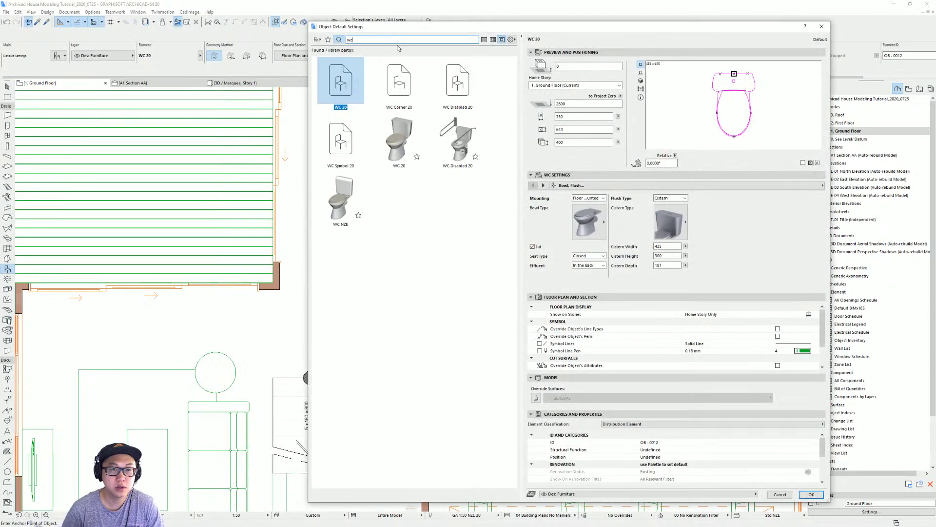
pyautogui.moveTo(345, 40); pyautogui.dragTo(230, 33)
pyautogui.write('basin')
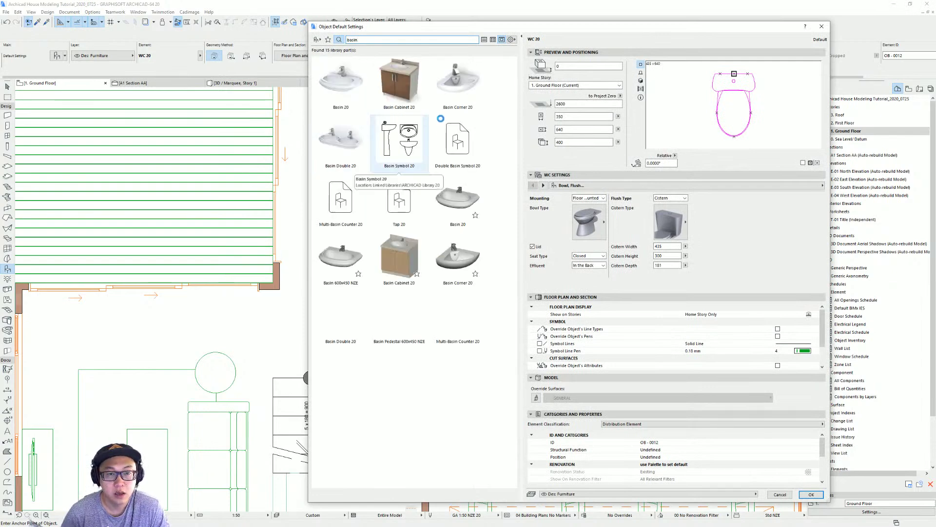
pyautogui.click(472, 98)
pyautogui.doubleClick(468, 101)
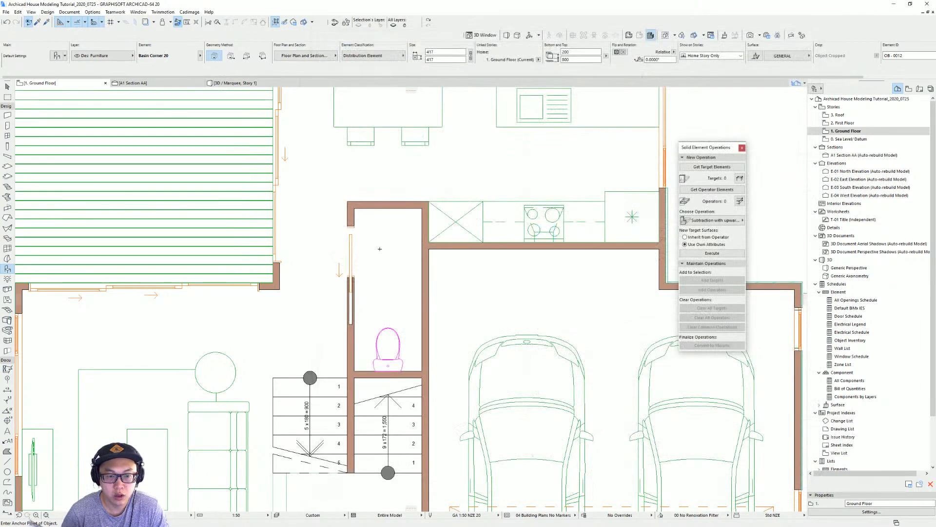
pyautogui.click(416, 250)
pyautogui.click(423, 257)
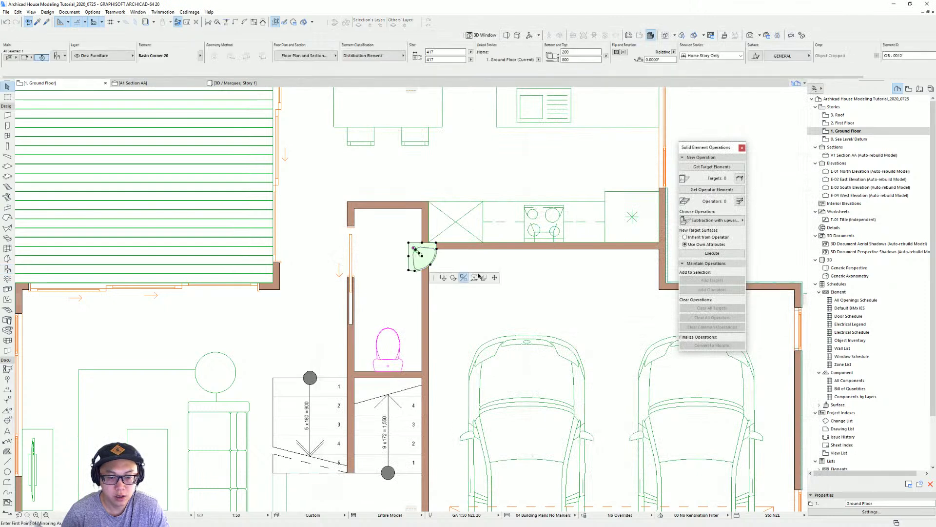
# Step: Mirror the corner basin about its vertical edge and move it into the WC room's corner nearest the kitchen counter
pyautogui.click(463, 277)
pyautogui.click(409, 244)
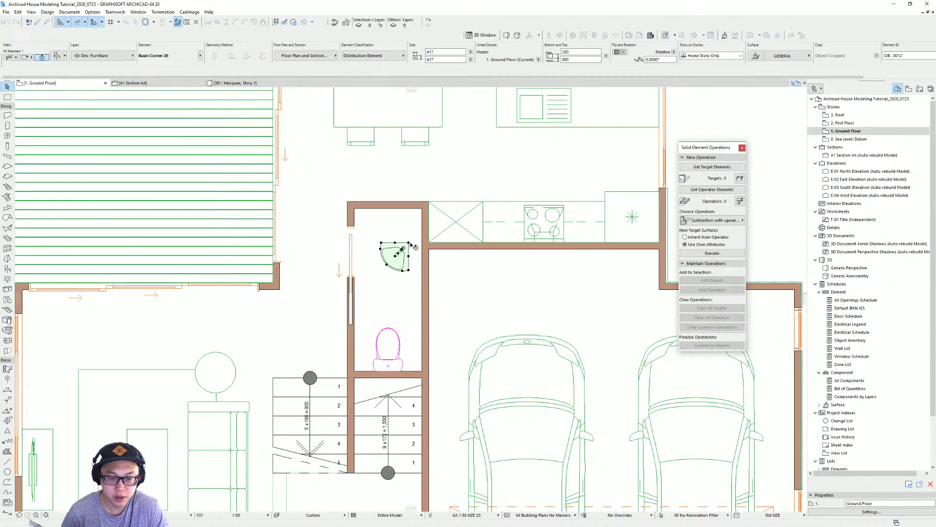
pyautogui.hotkey('ctrl', 'd')
pyautogui.click(409, 243)
pyautogui.click(422, 209)
pyautogui.press('Escape')
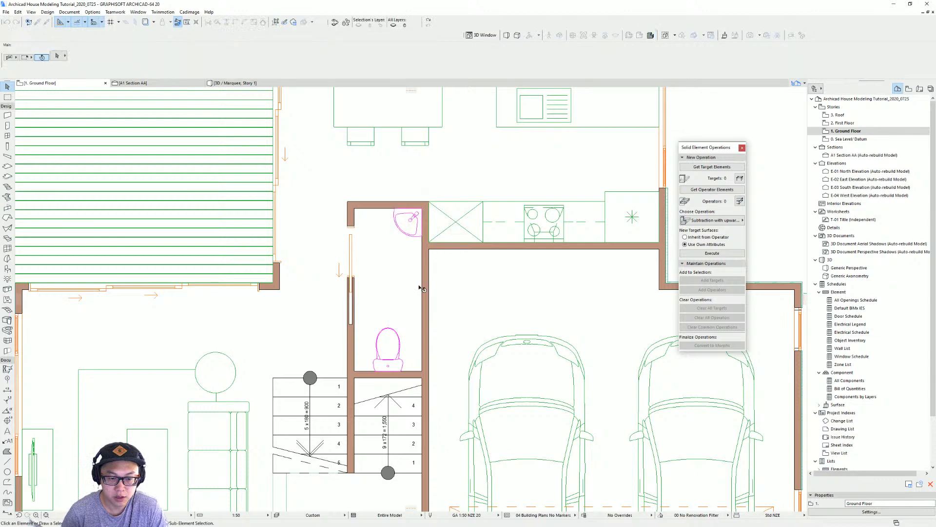
# Step: Examine the reference ground-floor plan against the model for any furniture and fixtures still missing
pyautogui.scroll(-2, 437, 278)
pyautogui.moveTo(436, 278); pyautogui.dragTo(1, 325, button='middle')
pyautogui.scroll(-2, 312, 281)
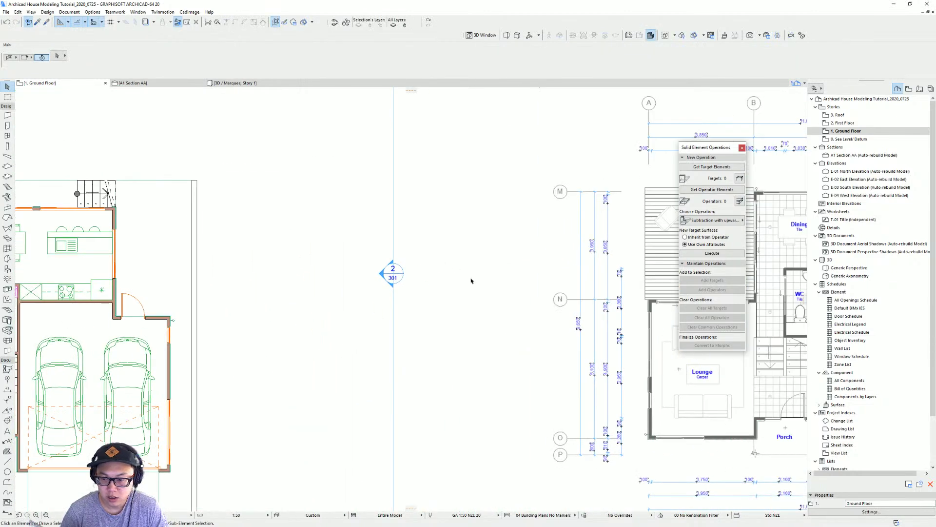
pyautogui.moveTo(673, 300); pyautogui.dragTo(469, 293, button='middle')
pyautogui.scroll(2, 596, 314)
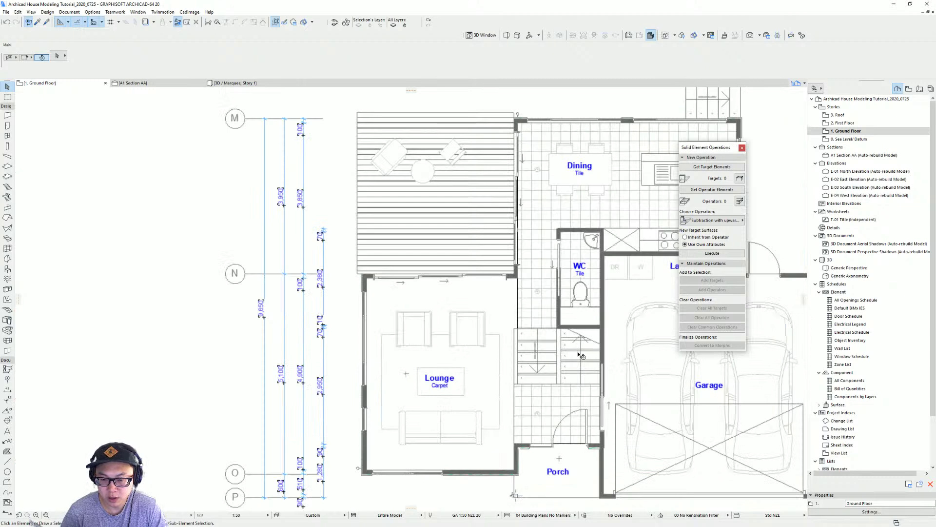
pyautogui.scroll(-3, 575, 241)
pyautogui.moveTo(355, 284); pyautogui.dragTo(496, 265, button='middle')
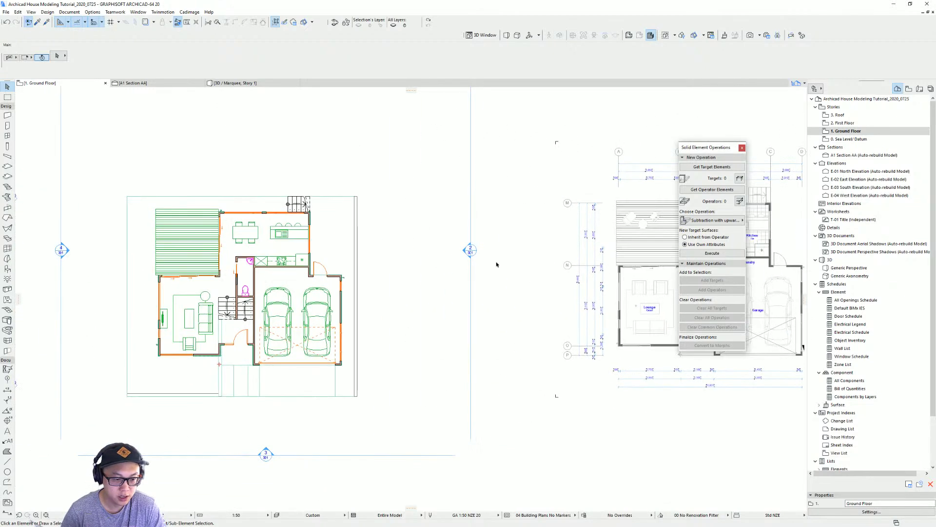
pyautogui.moveTo(344, 282); pyautogui.dragTo(416, 275, button='middle')
pyautogui.click(133, 200)
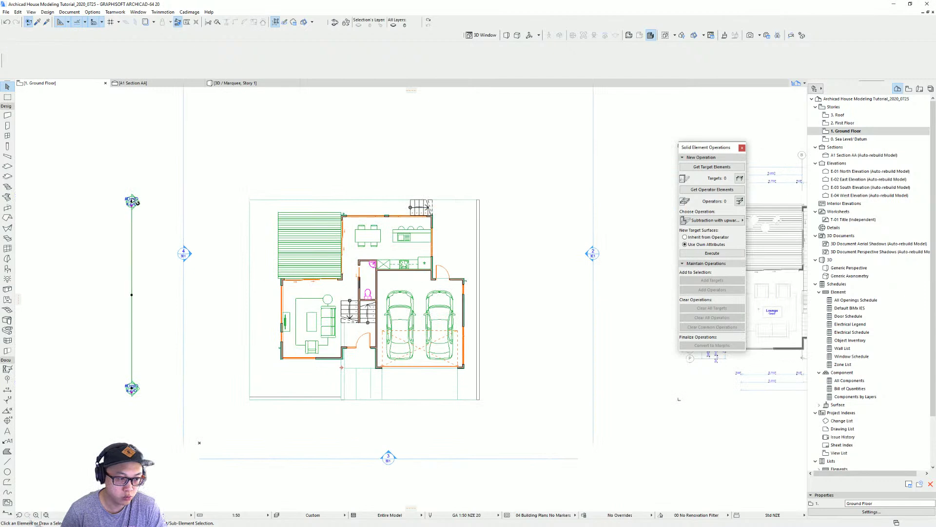
pyautogui.click(132, 295)
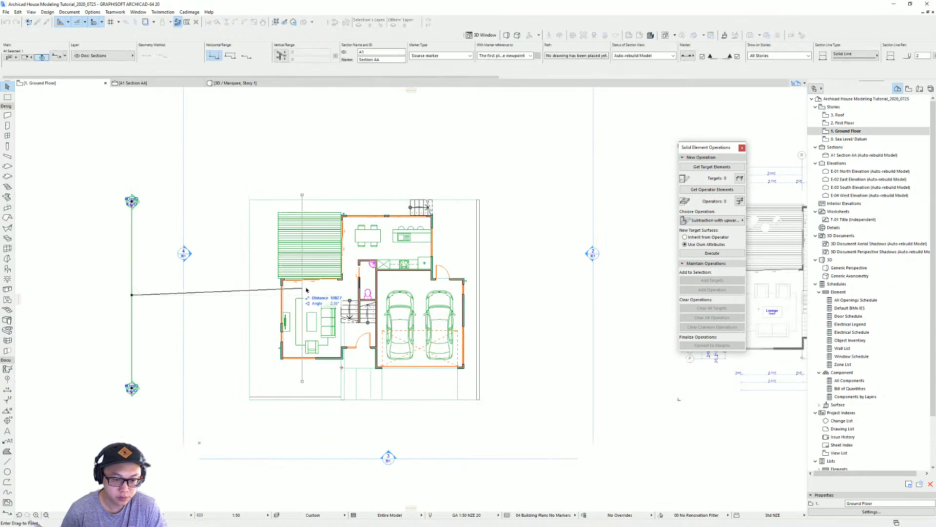
pyautogui.press('Escape')
pyautogui.press('Escape')
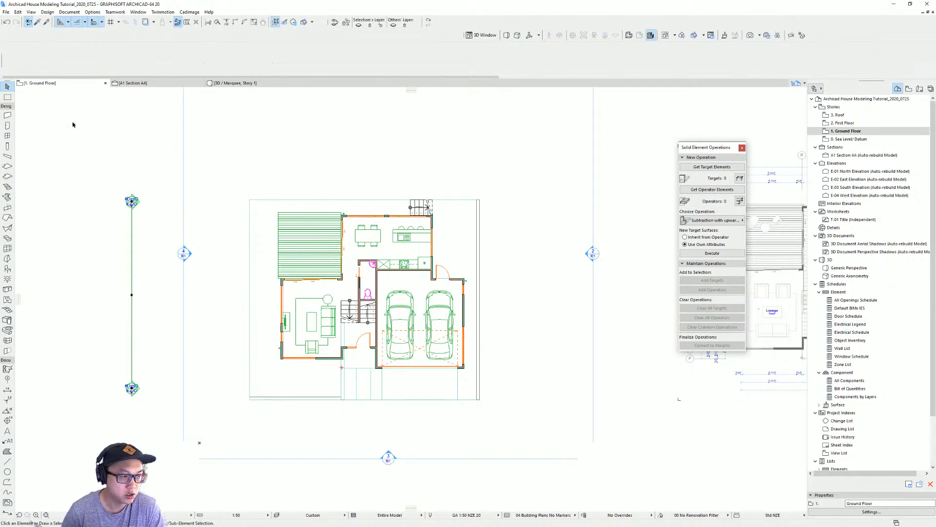
# Step: Draw a marquee around the strip from the dining area through the WC and stairs to the porch and display it in 3D
pyautogui.click(8, 98)
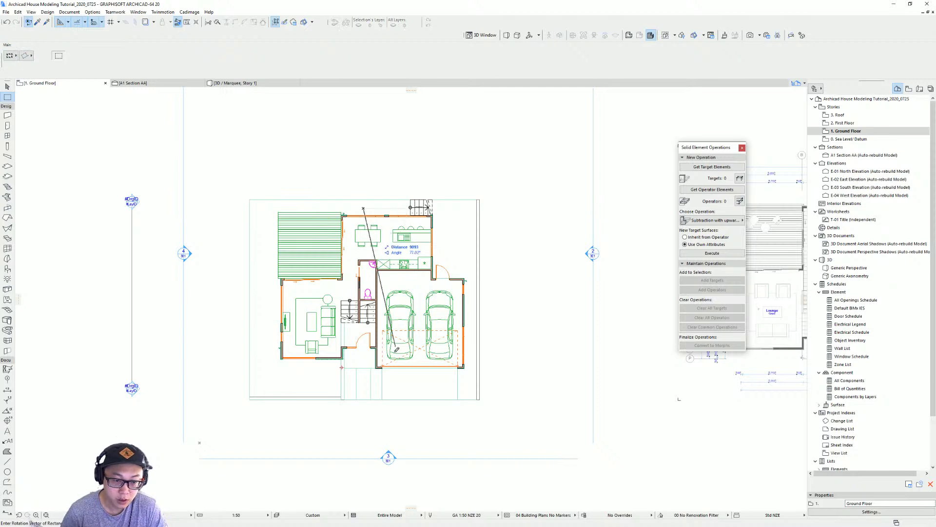
pyautogui.click(364, 209)
pyautogui.click(394, 399)
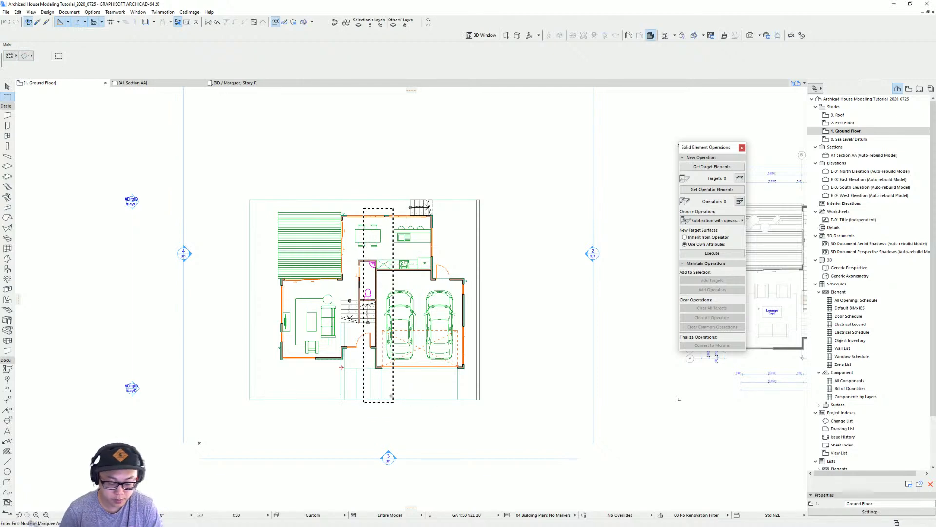
pyautogui.press('F5')
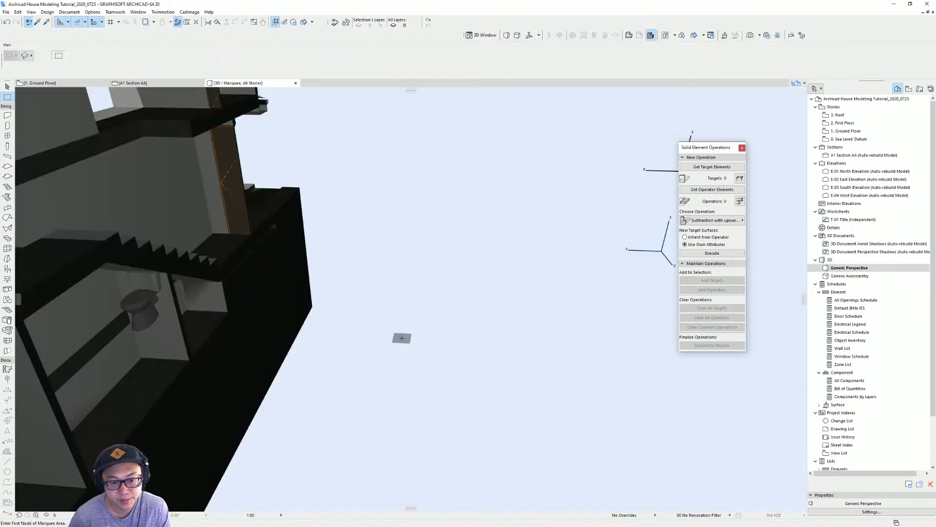
# Step: Examine the cutaway 3D view for the heights of the basin, toilet and dining furniture relative to the floor
pyautogui.keyDown('shift'); pyautogui.moveTo(380, 328); pyautogui.dragTo(505, 297, button='middle'); pyautogui.keyUp('shift')
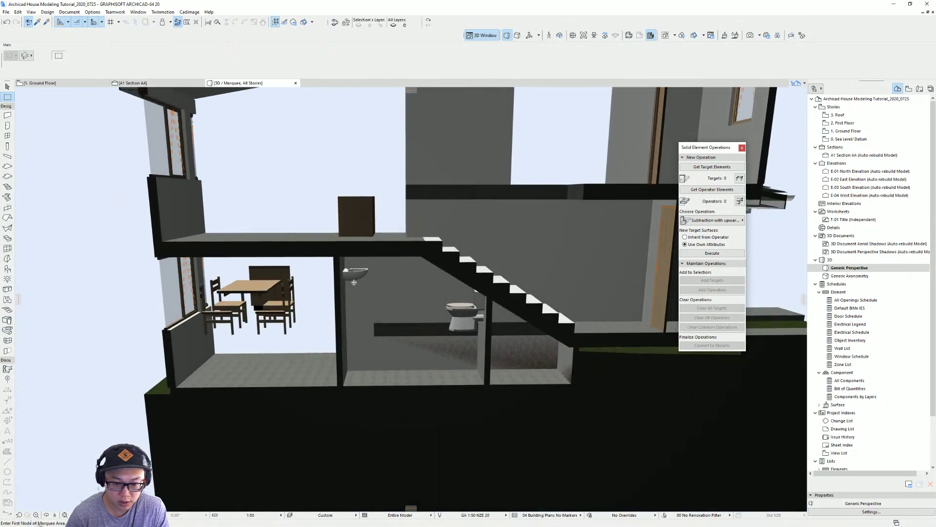
pyautogui.scroll(2, 505, 297)
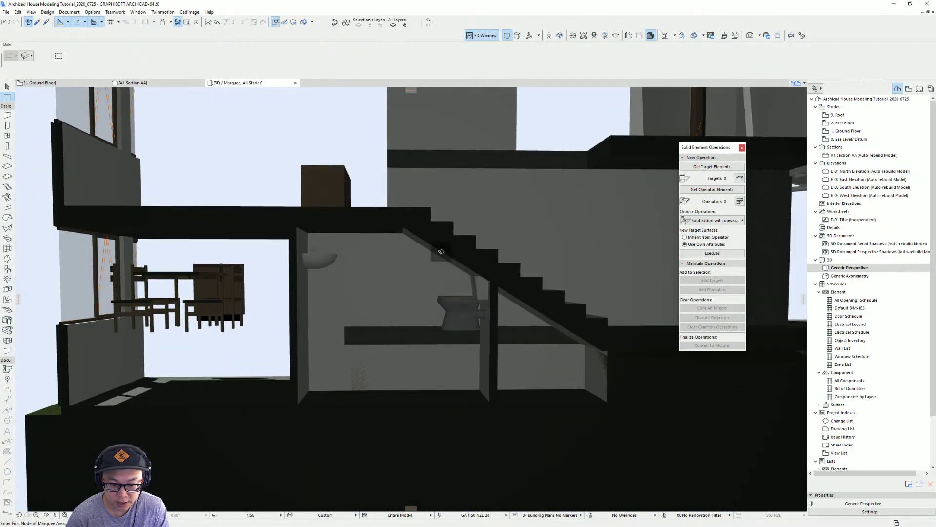
pyautogui.keyDown('shift'); pyautogui.moveTo(487, 329); pyautogui.dragTo(486, 310, button='middle'); pyautogui.keyUp('shift')
pyautogui.keyDown('shift'); pyautogui.moveTo(482, 346); pyautogui.dragTo(437, 295, button='middle'); pyautogui.keyUp('shift')
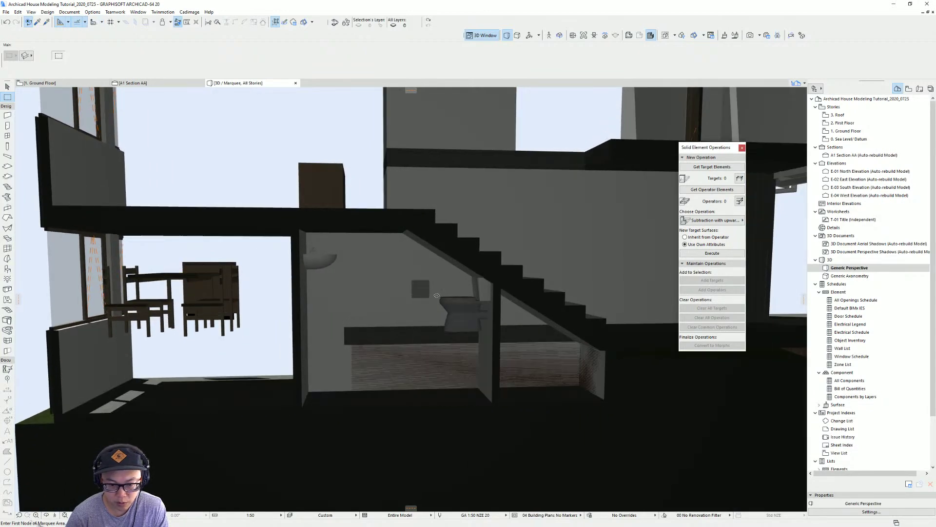
pyautogui.keyDown('shift'); pyautogui.moveTo(477, 369); pyautogui.dragTo(521, 369, button='middle'); pyautogui.keyUp('shift')
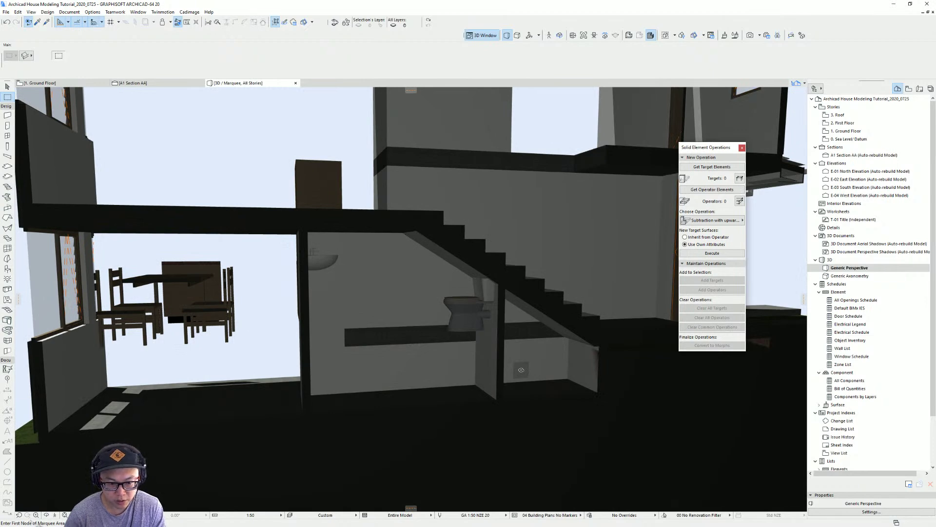
# Step: On the ground floor plan, select the WC fixtures, kitchen units, bar stools and dining table and lower their base elevation to the floor
pyautogui.press('F2')
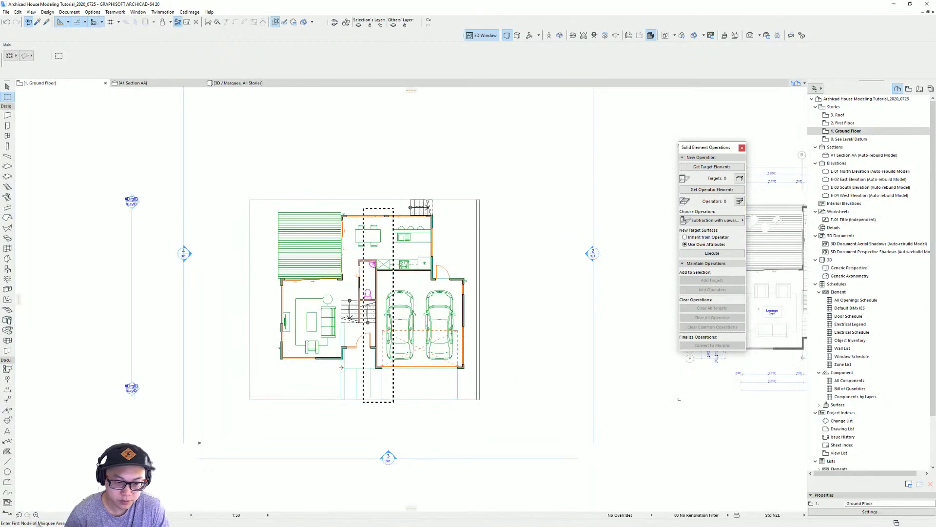
pyautogui.press('Escape')
pyautogui.scroll(3, 388, 322)
pyautogui.press('Escape')
pyautogui.click(353, 273)
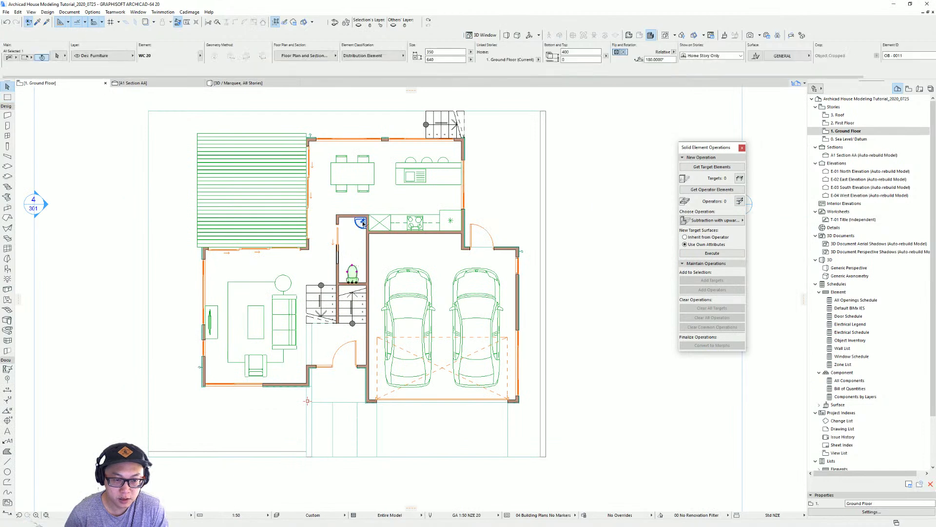
pyautogui.keyDown('shift'); pyautogui.click(399, 224); pyautogui.keyUp('shift')
pyautogui.keyDown('shift'); pyautogui.click(419, 179); pyautogui.keyUp('shift')
pyautogui.keyDown('shift'); pyautogui.click(414, 163); pyautogui.keyUp('shift')
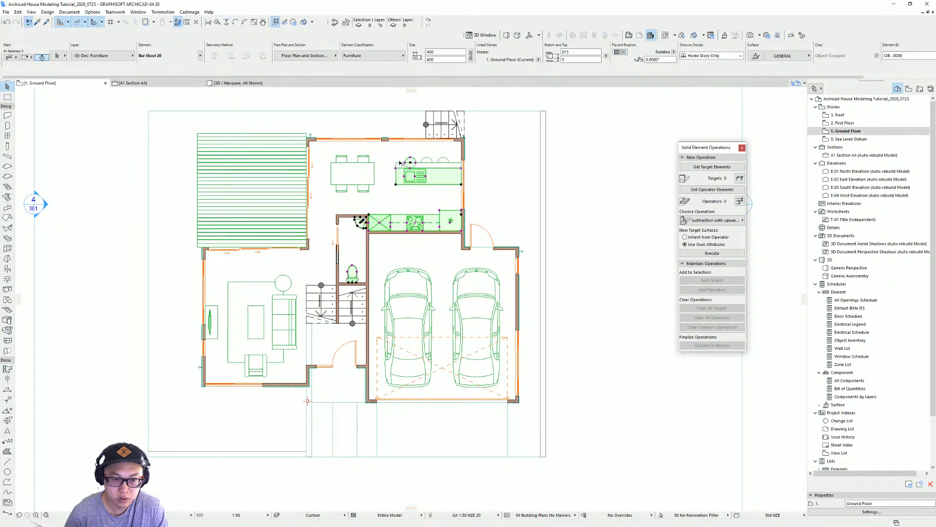
pyautogui.keyDown('shift'); pyautogui.click(427, 161); pyautogui.keyUp('shift')
pyautogui.keyDown('shift'); pyautogui.click(444, 161); pyautogui.keyUp('shift')
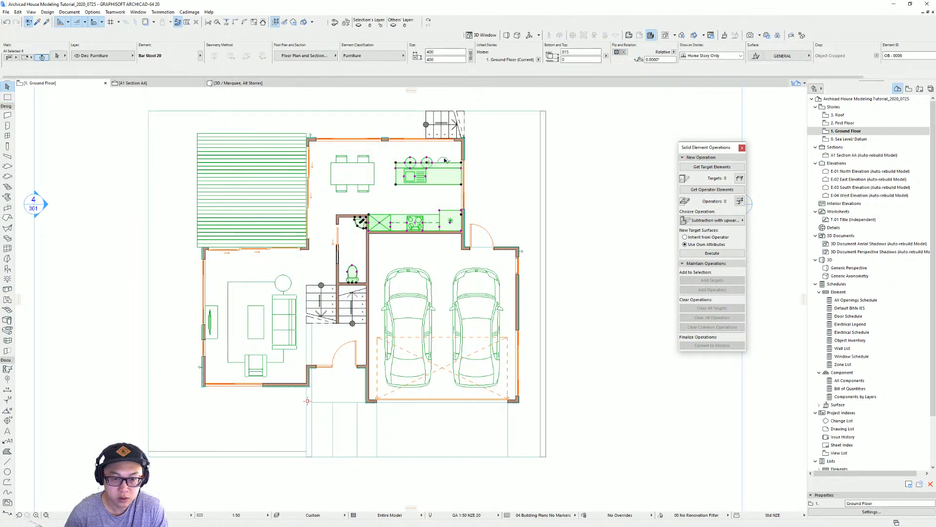
pyautogui.keyDown('shift'); pyautogui.click(371, 162); pyautogui.keyUp('shift')
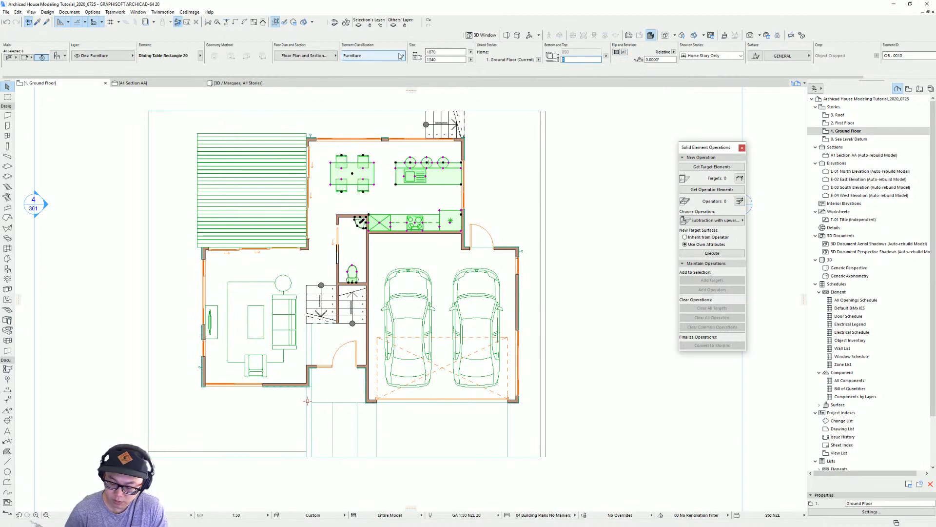
# Step: Inspect the whole house in 3D from the deck and the window side, checking the furniture's position on the ground floor
pyautogui.press('F3')
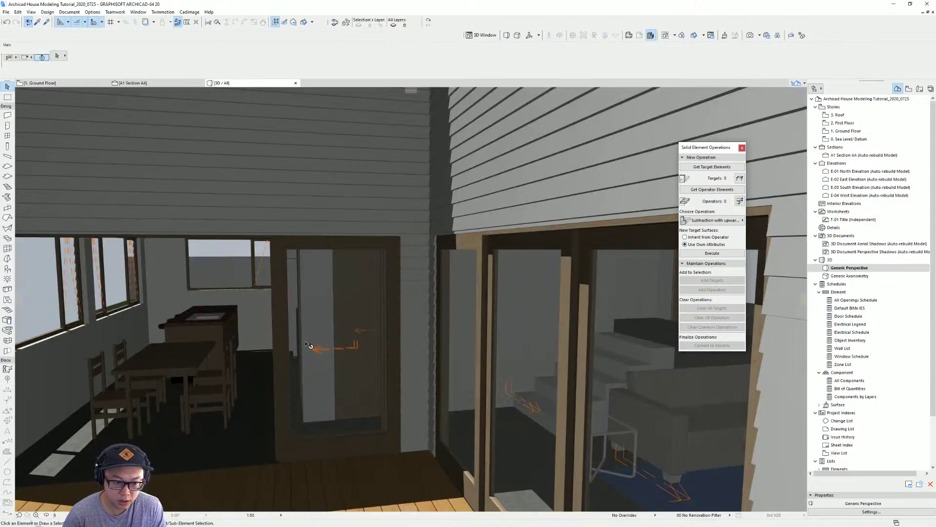
pyautogui.scroll(-5, 308, 344)
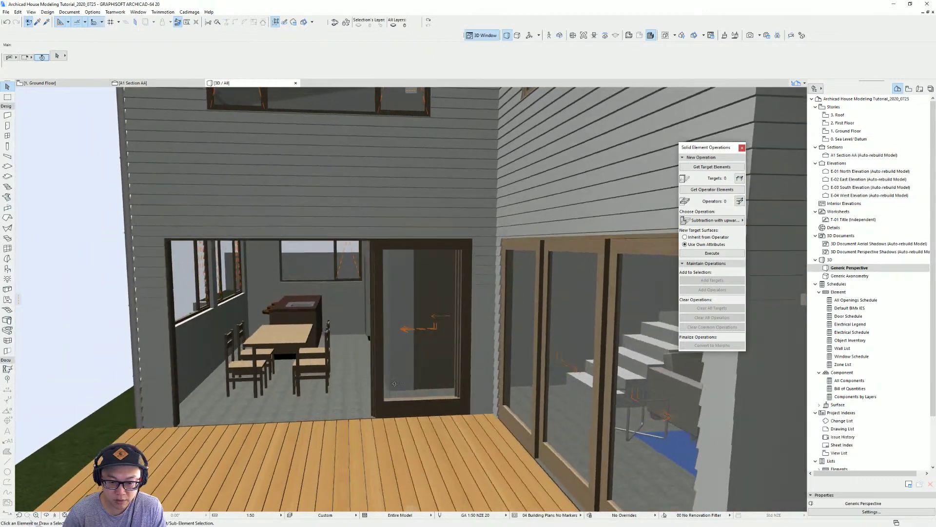
pyautogui.scroll(-3, 394, 384)
pyautogui.keyDown('shift'); pyautogui.moveTo(394, 384); pyautogui.dragTo(478, 312, button='middle'); pyautogui.keyUp('shift')
pyautogui.scroll(3, 437, 381)
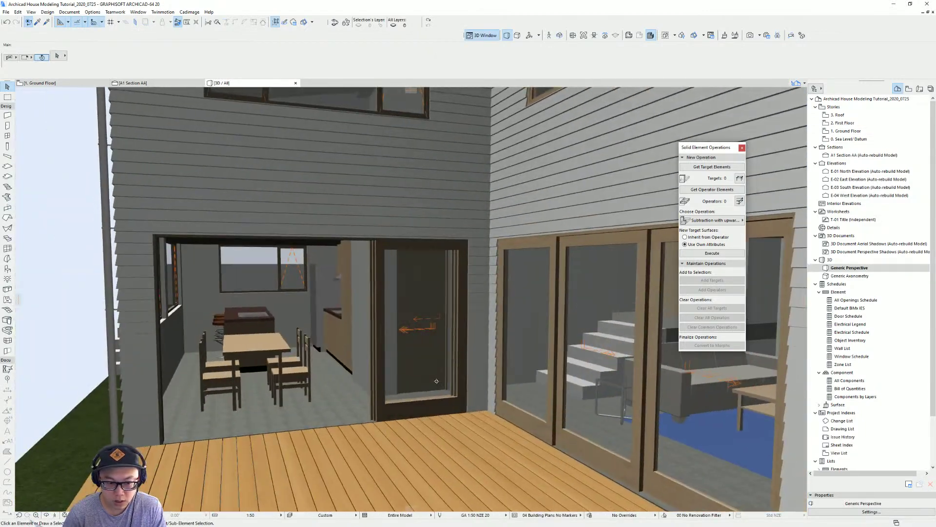
pyautogui.scroll(-4, 436, 381)
pyautogui.scroll(2, 483, 343)
pyautogui.scroll(5, 478, 312)
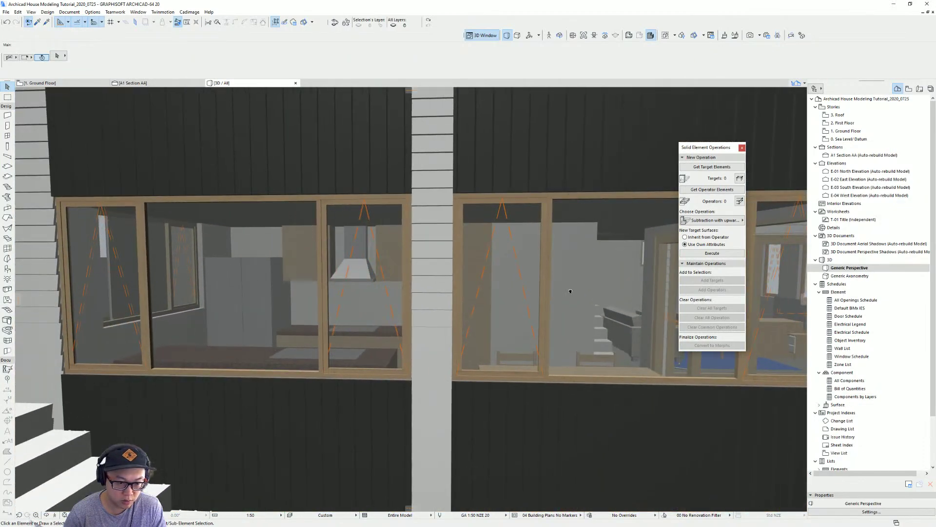
pyautogui.keyDown('shift'); pyautogui.moveTo(570, 292); pyautogui.dragTo(435, 309, button='middle'); pyautogui.keyUp('shift')
pyautogui.keyDown('shift'); pyautogui.moveTo(490, 323); pyautogui.dragTo(536, 322, button='middle'); pyautogui.keyUp('shift')
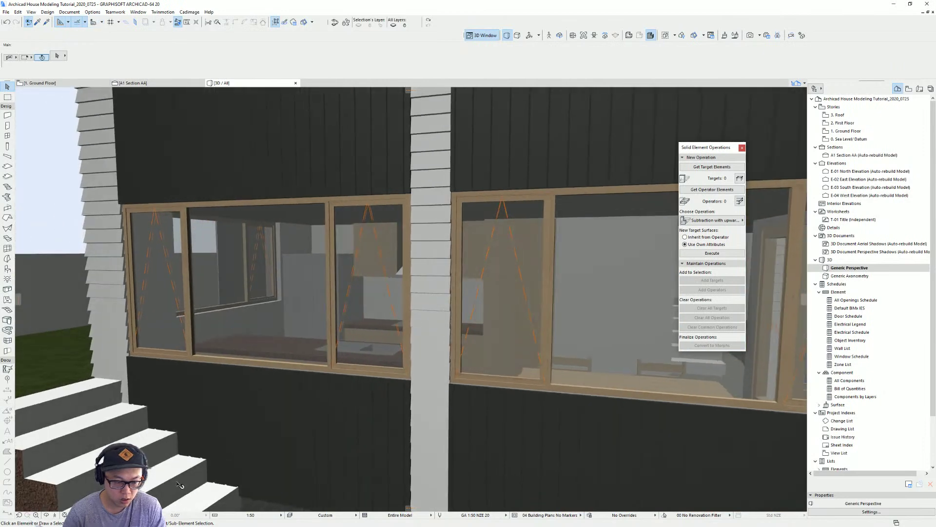
pyautogui.scroll(-8, 477, 298)
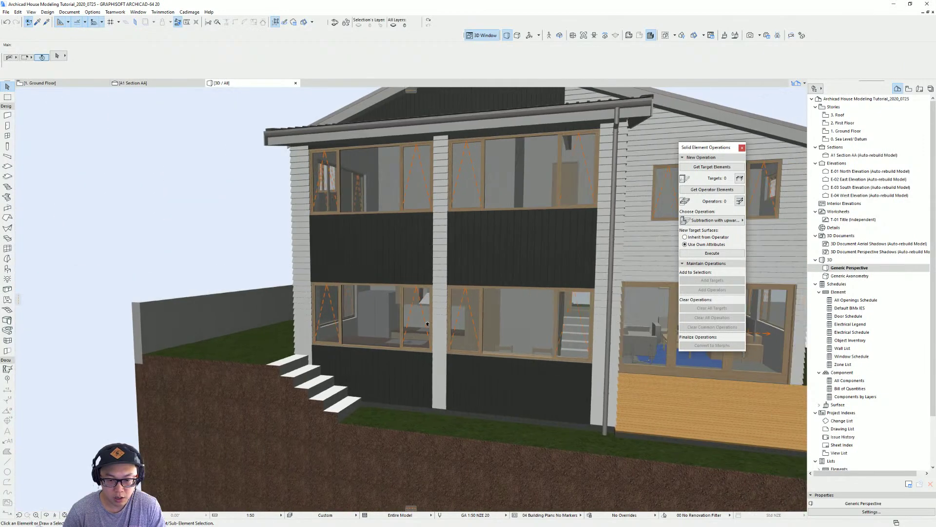
pyautogui.scroll(5, 477, 298)
pyautogui.moveTo(263, 303)
pyautogui.keyDown('shift'); pyautogui.mouseDown(button='middle')
pyautogui.moveTo(379, 305)
pyautogui.moveTo(273, 317)
pyautogui.mouseUp(button='middle'); pyautogui.keyUp('shift')
pyautogui.keyDown('shift'); pyautogui.moveTo(190, 444); pyautogui.dragTo(225, 495, button='middle'); pyautogui.keyUp('shift')
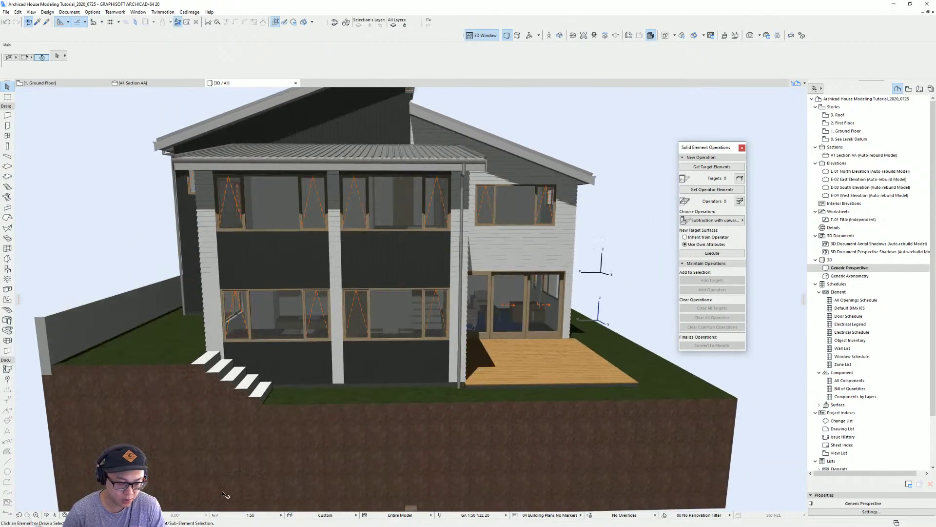
# Step: Explore the 3D model on foot from the deck into the kitchen, examining the cooktop, hood and wall cabinets
pyautogui.click(54, 516)
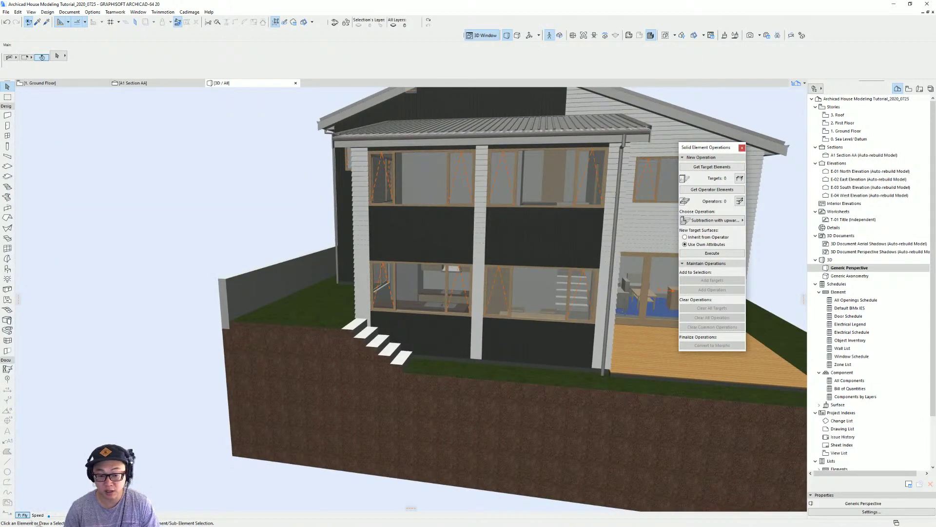
pyautogui.press('w')
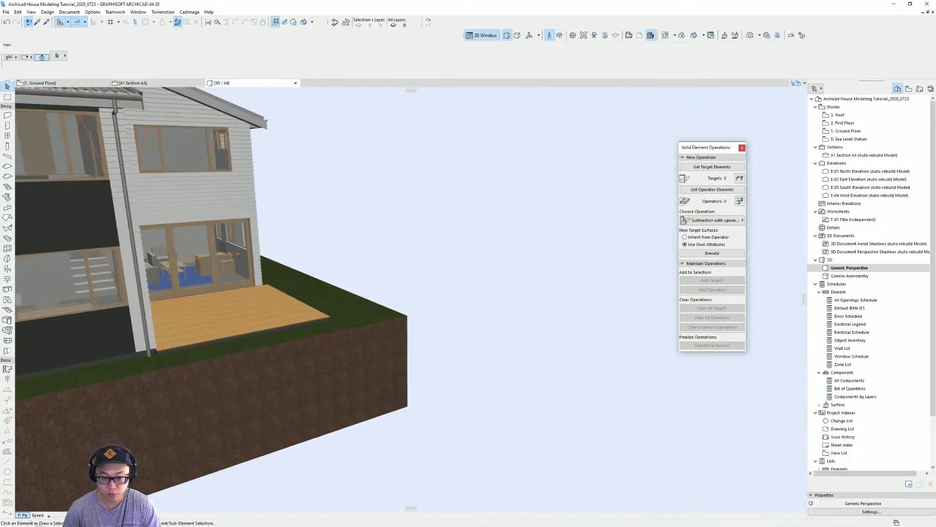
pyautogui.press('w')
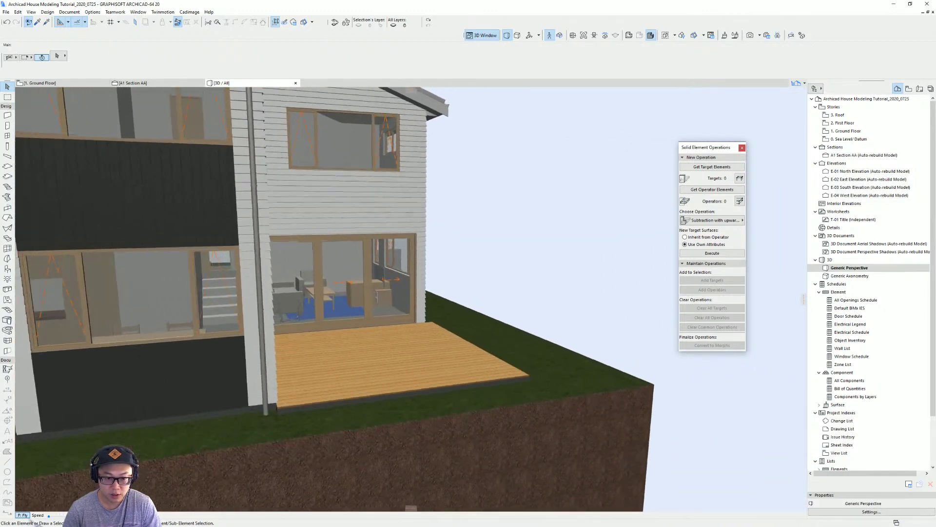
pyautogui.press('w')
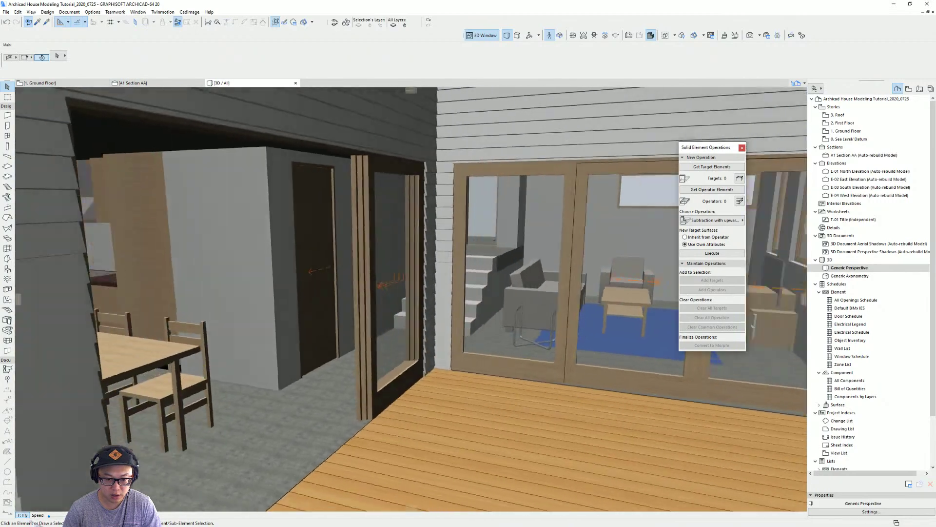
pyautogui.press('w')
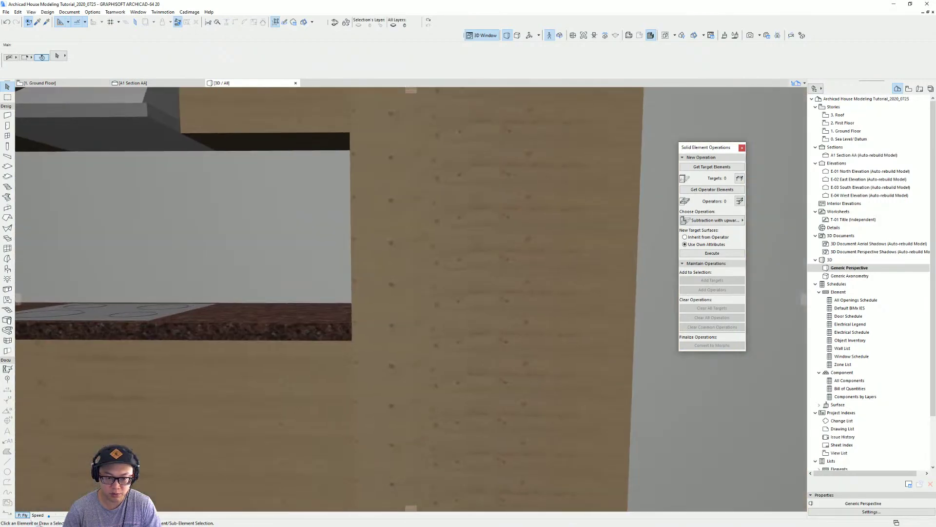
pyautogui.press('a')
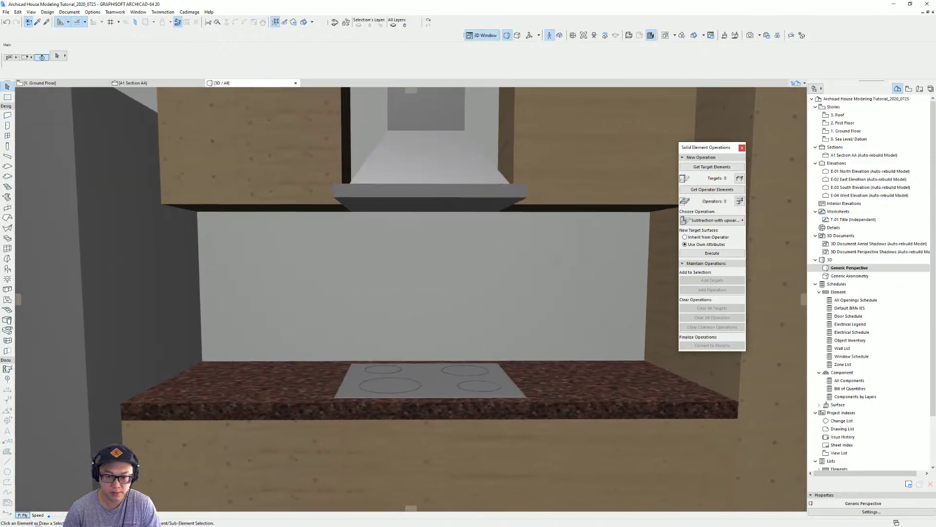
pyautogui.press('s')
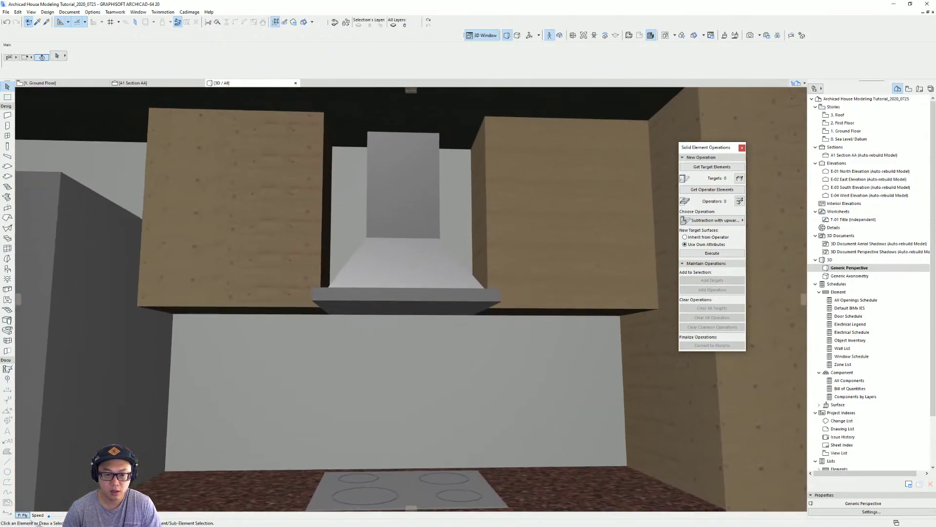
# Step: Leave the walkthrough and change the kitchen layout's cooktop hood to the Built-in type
pyautogui.press('Escape')
pyautogui.click(549, 283)
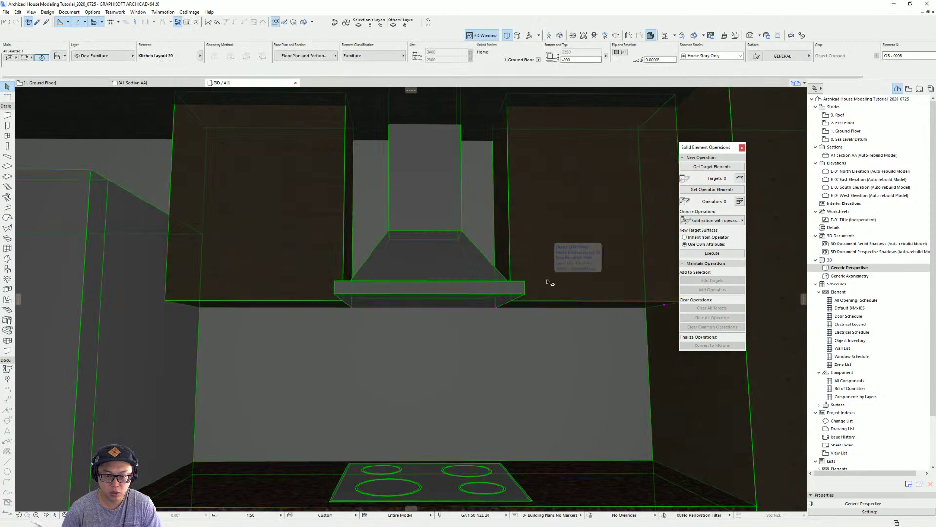
pyautogui.doubleClick(430, 195)
pyautogui.click(613, 205)
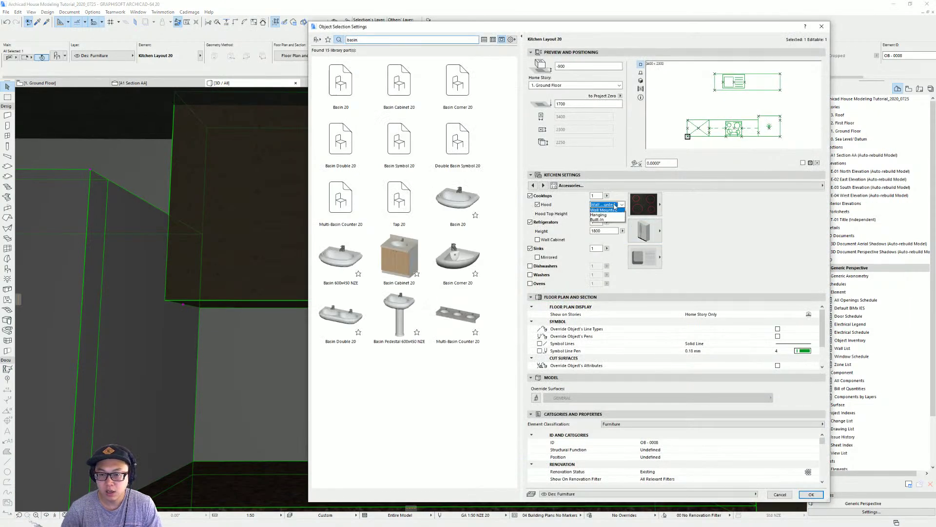
pyautogui.click(604, 220)
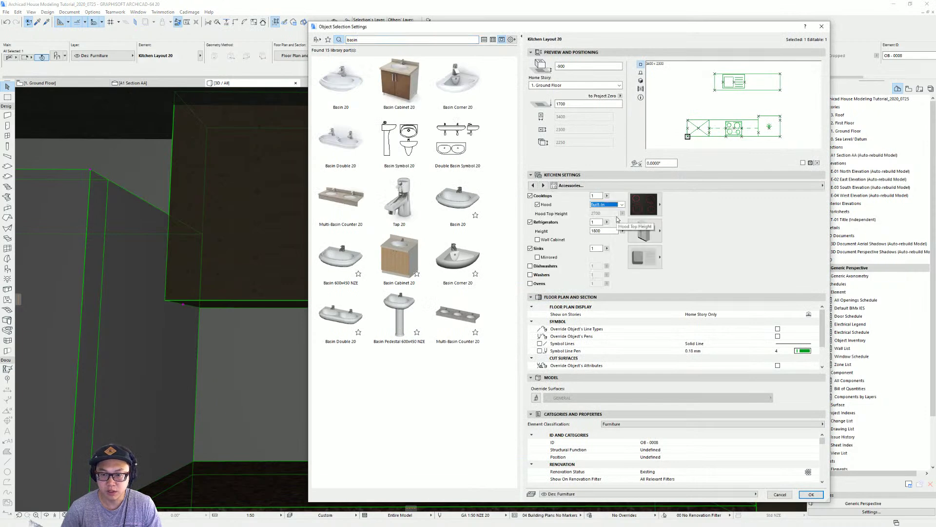
pyautogui.press('Return')
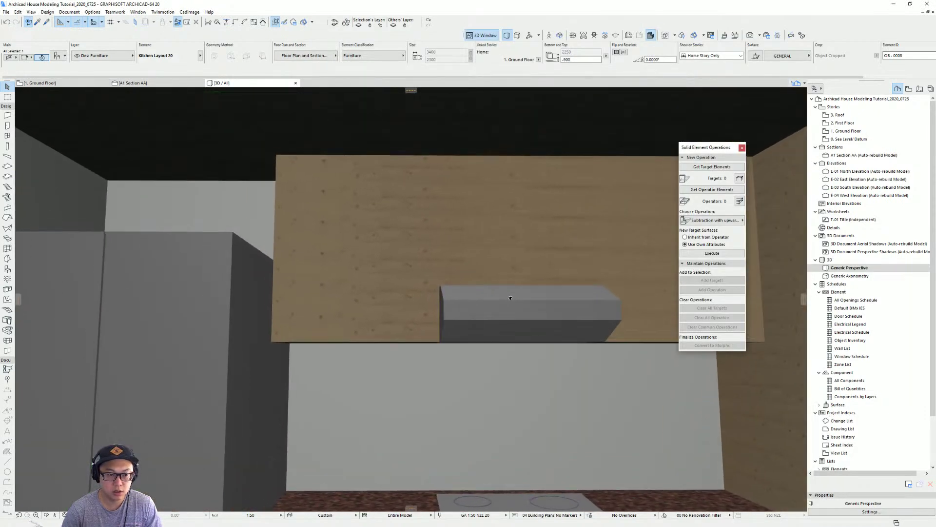
pyautogui.moveTo(511, 298); pyautogui.dragTo(553, 302, button='middle')
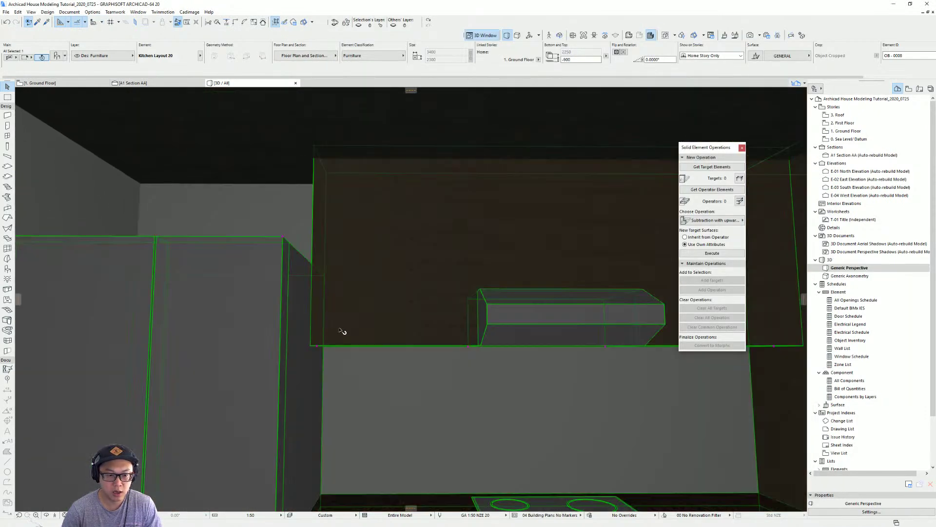
pyautogui.click(317, 346)
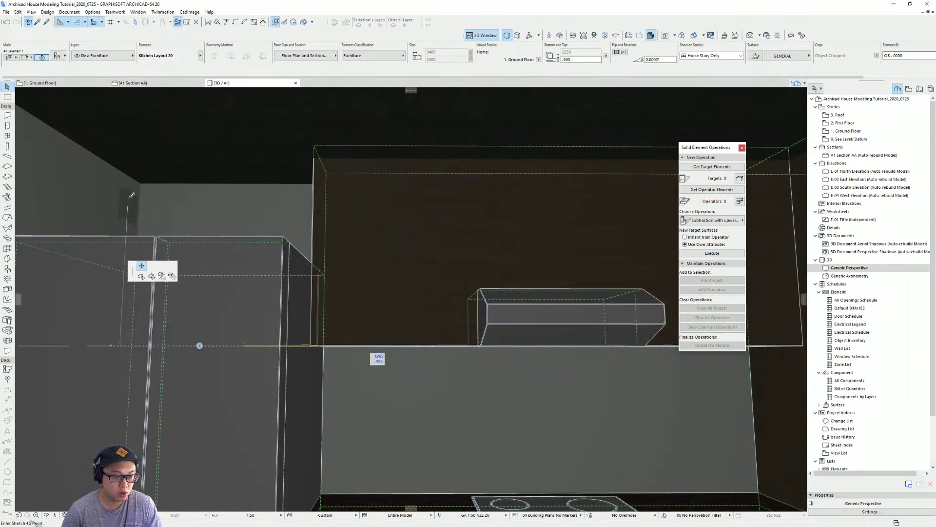
pyautogui.press('Escape')
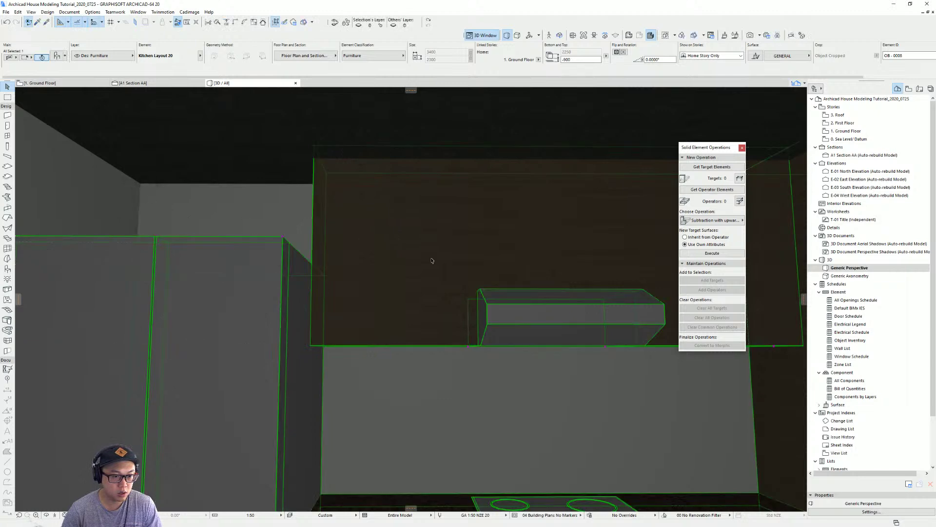
# Step: Add a wall cabinet above the refrigerator in the kitchen layout's accessories settings
pyautogui.moveTo(396, 261)
pyautogui.mouseDown(button='middle')
pyautogui.moveTo(381, 262)
pyautogui.moveTo(389, 263)
pyautogui.mouseUp(button='middle')
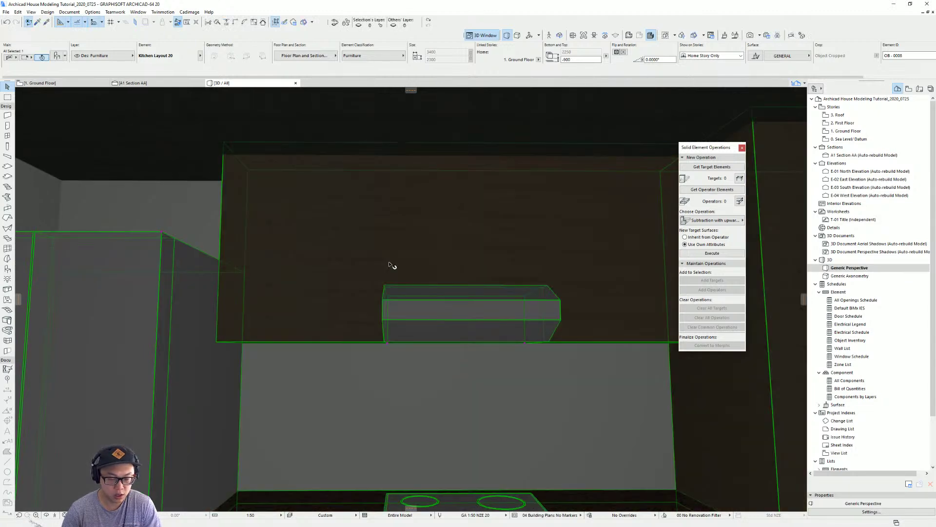
pyautogui.hotkey('ctrl', 't')
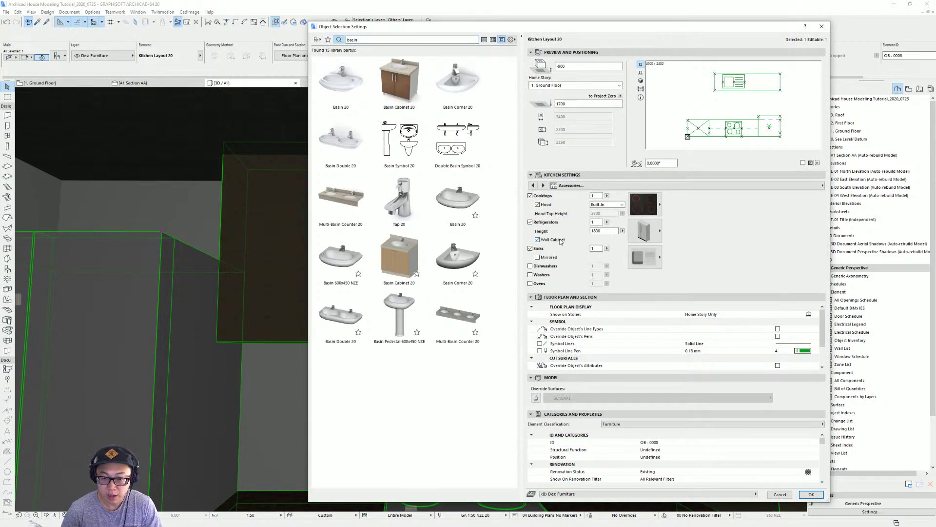
pyautogui.press('Escape')
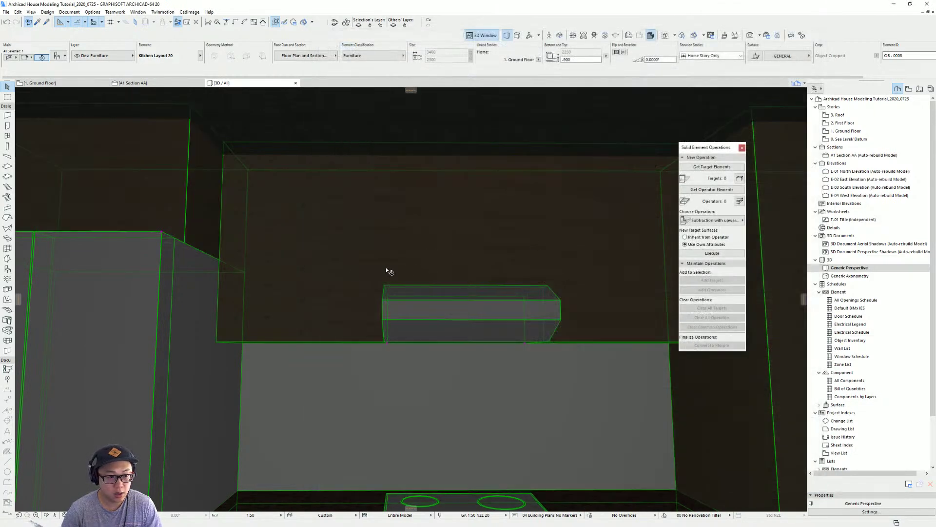
# Step: Set the kitchen layout's Cabinet surface to Paint - Lead Oxide Yellow
pyautogui.moveTo(429, 268); pyautogui.dragTo(294, 235, button='middle')
pyautogui.scroll(-1, 435, 288)
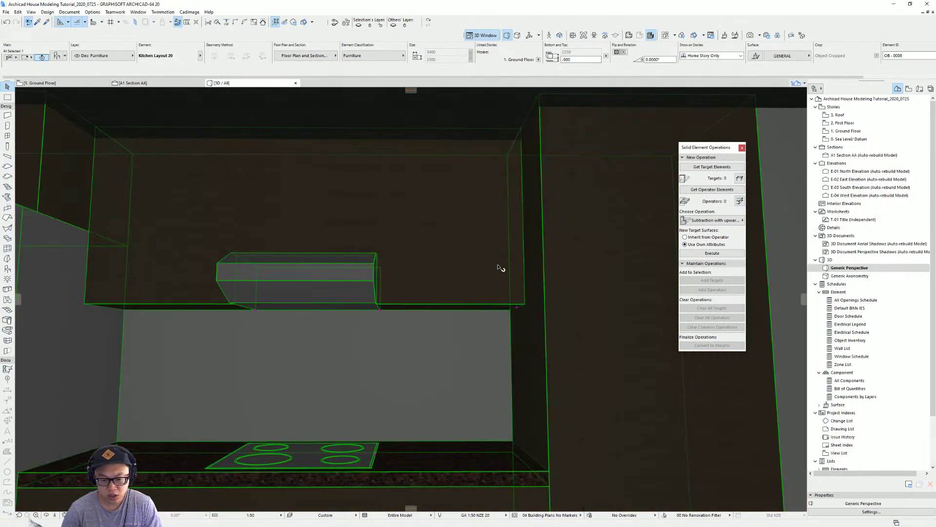
pyautogui.hotkey('ctrl', 't')
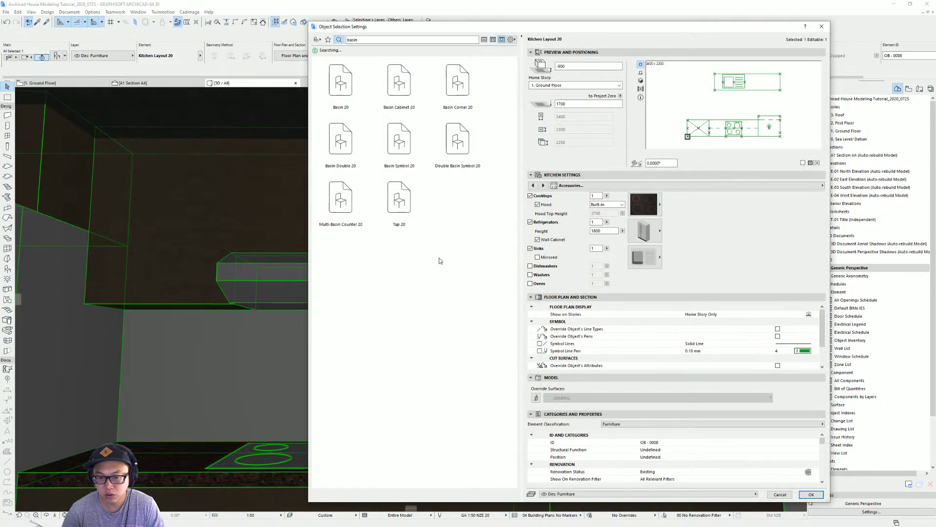
pyautogui.click(543, 185)
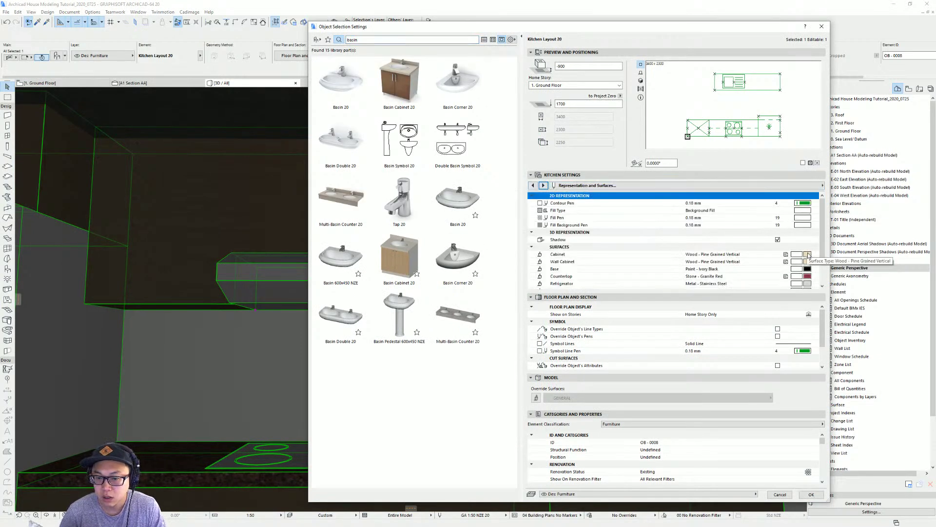
pyautogui.click(807, 254)
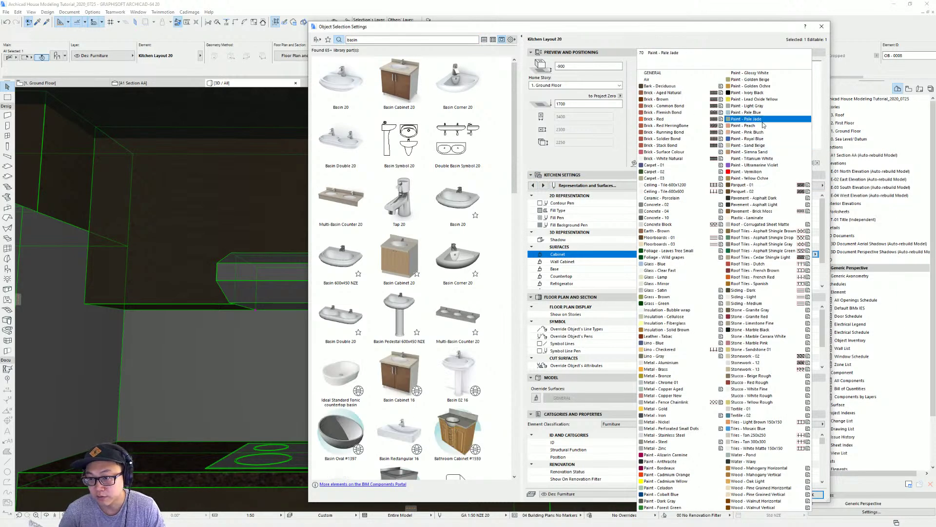
pyautogui.click(765, 100)
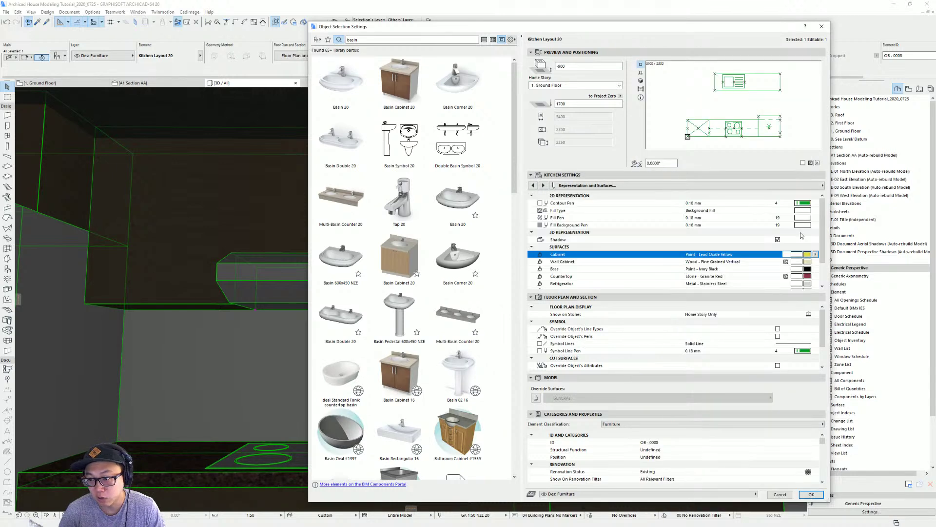
pyautogui.press('Return')
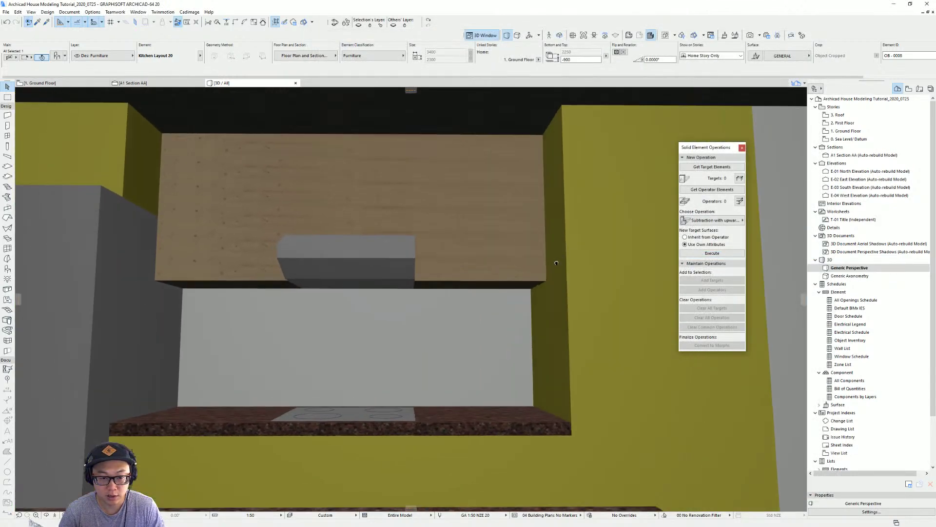
# Step: Examine the recoloured kitchen in 3D from inside and from the deck side of the house
pyautogui.moveTo(556, 263); pyautogui.dragTo(581, 266, button='middle')
pyautogui.scroll(-1, 610, 366)
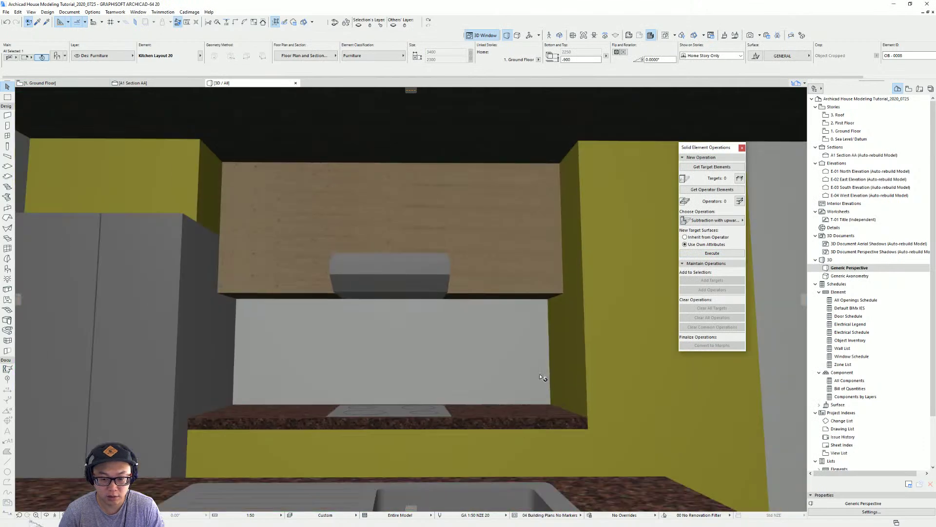
pyautogui.keyDown('shift'); pyautogui.moveTo(544, 378); pyautogui.dragTo(58, 278, button='middle'); pyautogui.keyUp('shift')
pyautogui.keyDown('shift'); pyautogui.moveTo(424, 347); pyautogui.dragTo(405, 363, button='middle'); pyautogui.keyUp('shift')
pyautogui.scroll(-5, 422, 346)
pyautogui.scroll(-6, 423, 351)
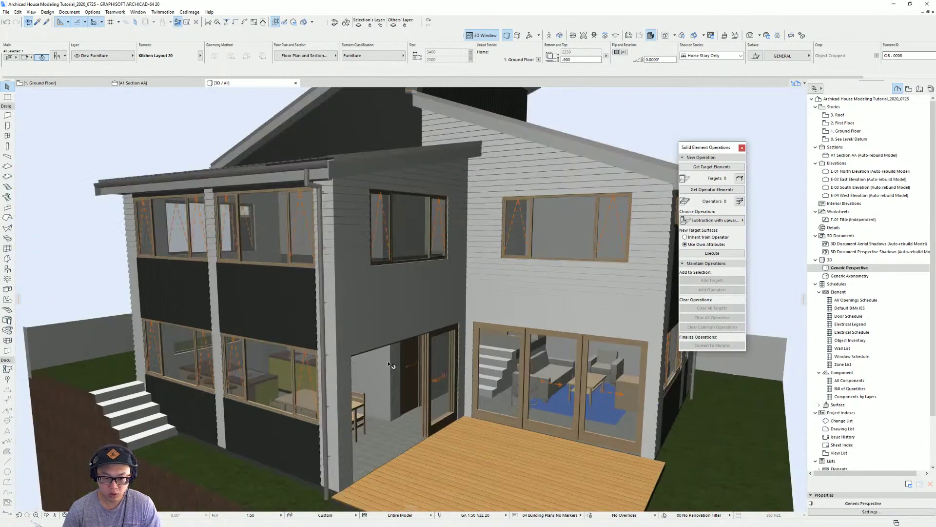
# Step: Leave 3D for the floor plans and study the first floor rooms against the furnished reference plan
pyautogui.press('F2')
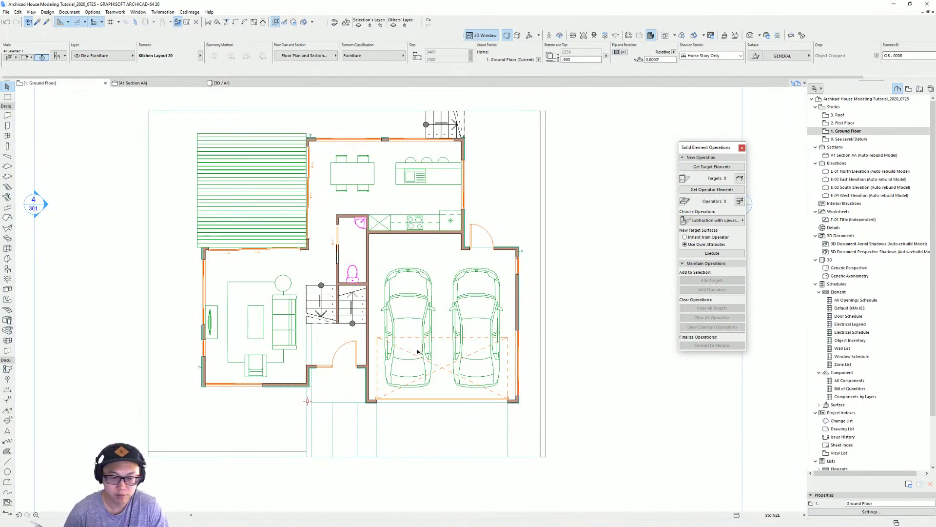
pyautogui.moveTo(400, 328); pyautogui.dragTo(412, 352, button='middle')
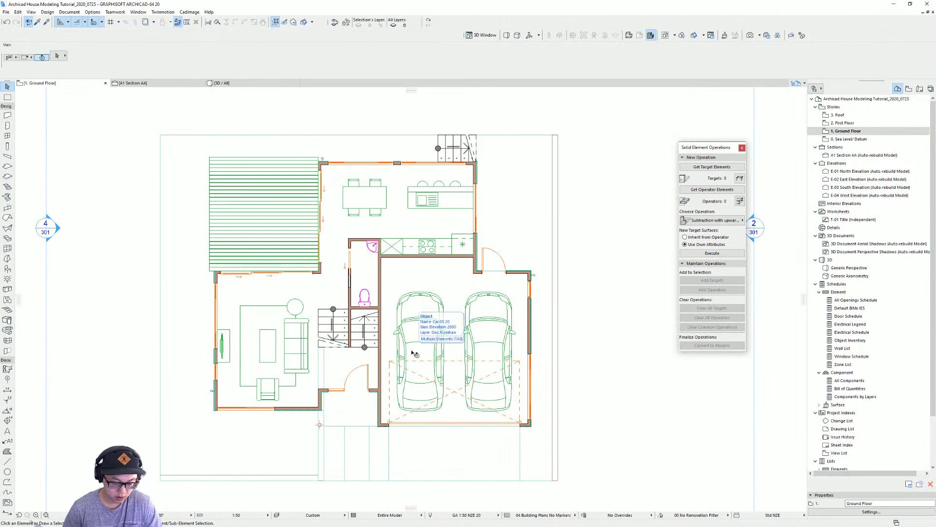
pyautogui.click(412, 352)
pyautogui.hotkey('ctrl', 'Up')
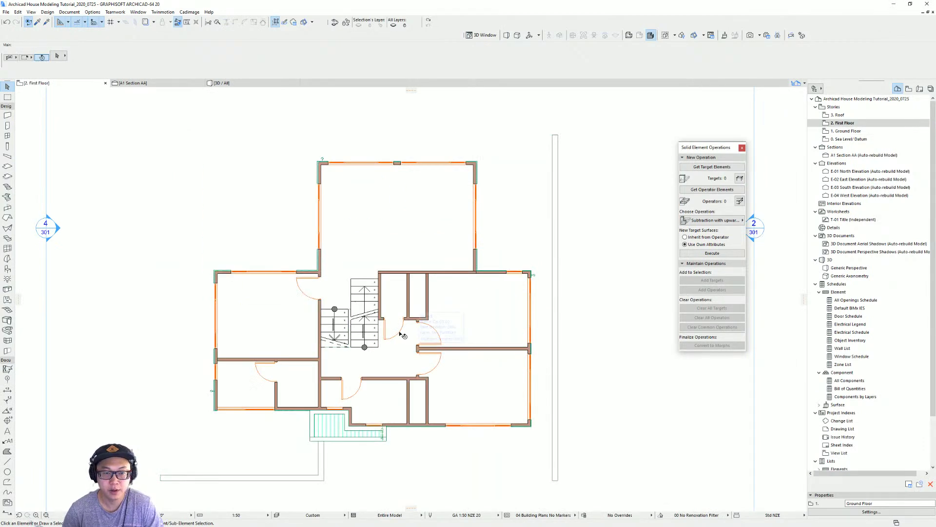
pyautogui.moveTo(357, 309); pyautogui.dragTo(340, 293, button='middle')
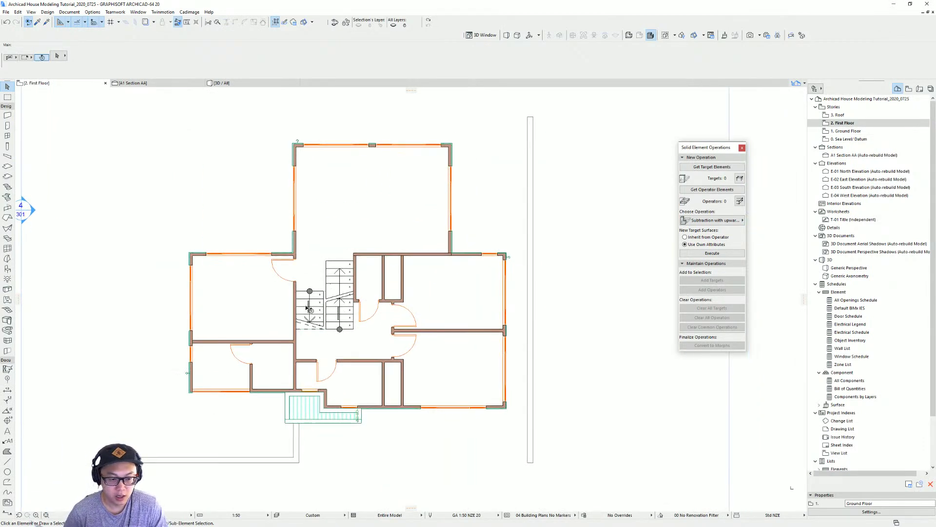
pyautogui.scroll(1, 309, 309)
pyautogui.moveTo(373, 244); pyautogui.dragTo(365, 254, button='middle')
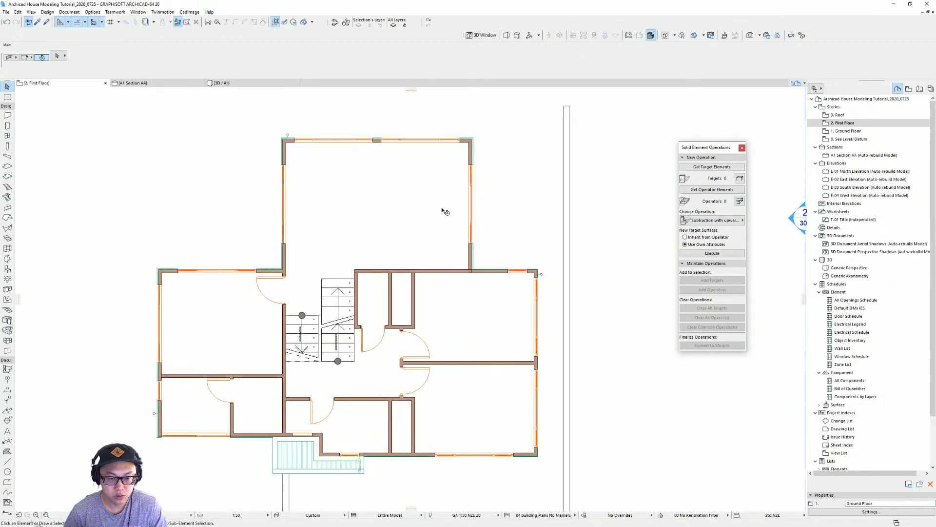
pyautogui.scroll(-5, 478, 224)
pyautogui.moveTo(597, 226); pyautogui.dragTo(291, 242, button='middle')
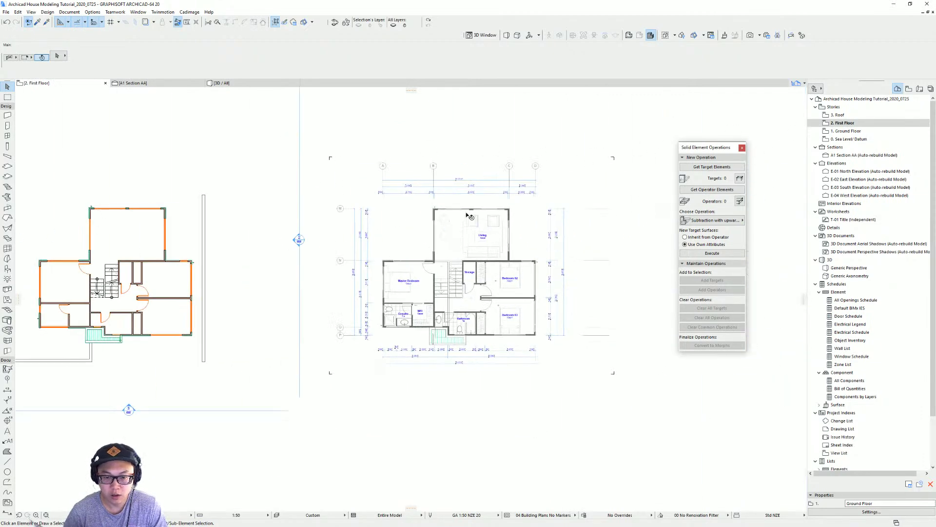
pyautogui.scroll(1, 405, 247)
pyautogui.moveTo(366, 241); pyautogui.dragTo(498, 239, button='middle')
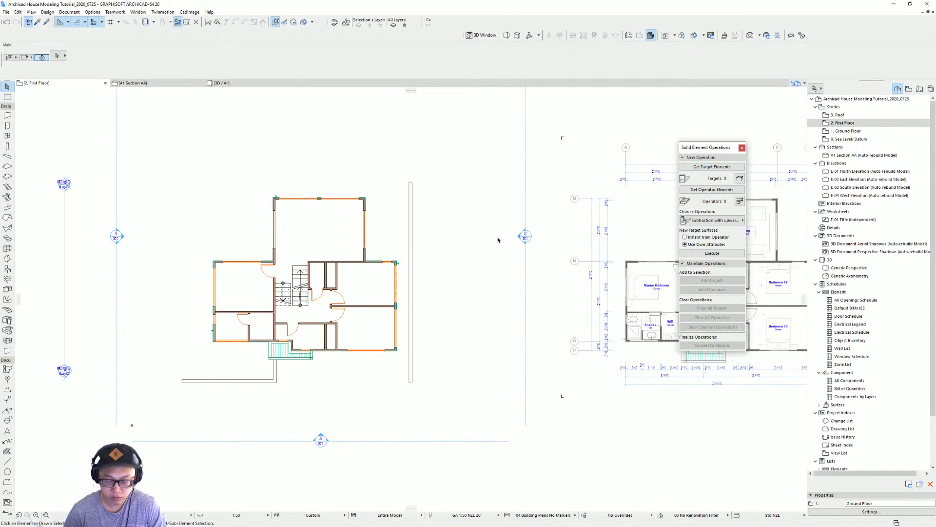
# Step: Copy the ground floor lounge furniture set, including the TV and credenza, and paste it on the first floor above the house outline
pyautogui.hotkey('ctrl', 'Down')
pyautogui.scroll(6, 281, 296)
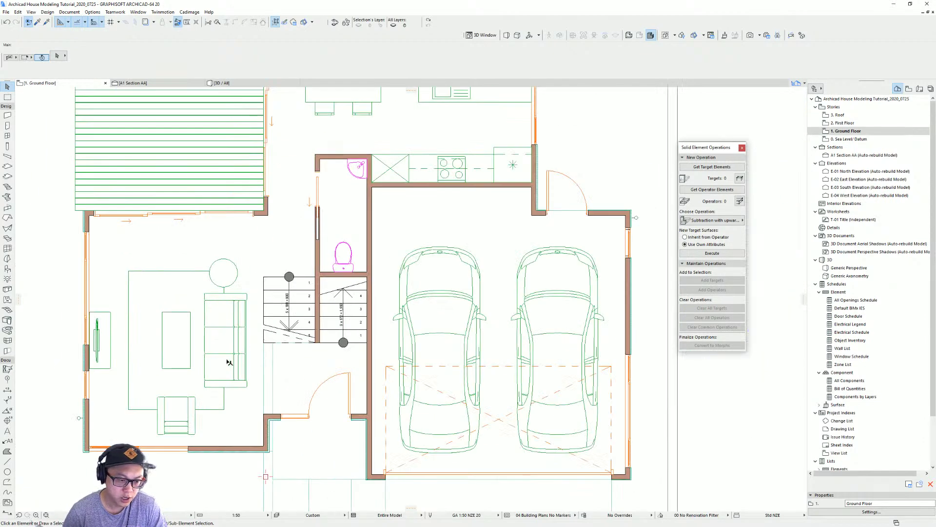
pyautogui.click(185, 403)
pyautogui.click(136, 286)
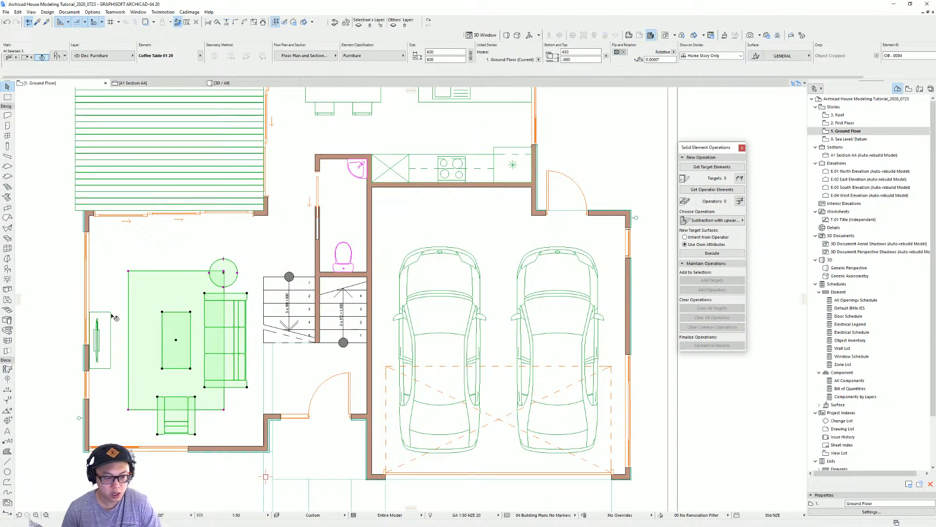
pyautogui.keyDown('shift'); pyautogui.click(97, 320); pyautogui.keyUp('shift')
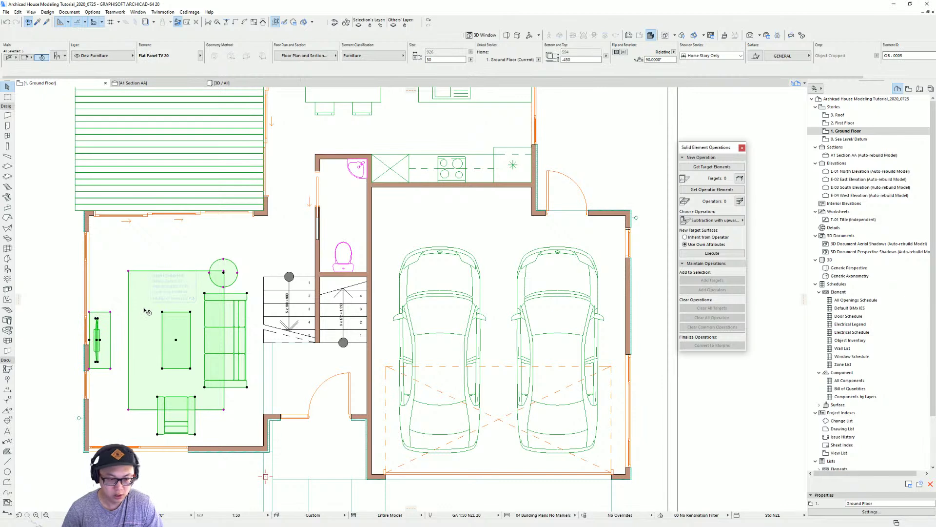
pyautogui.hotkey('ctrl', 'Up')
pyautogui.scroll(-4, 147, 309)
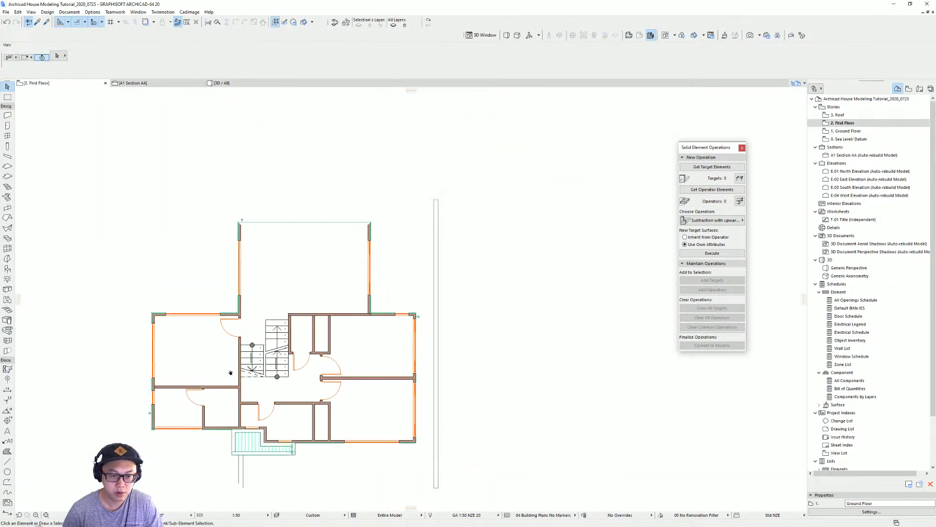
pyautogui.hotkey('ctrl', 'v')
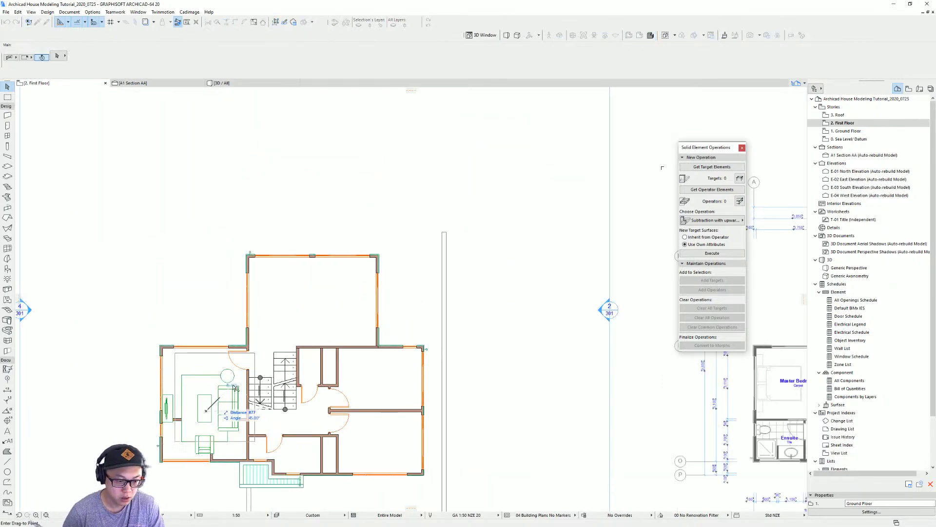
pyautogui.moveTo(206, 411); pyautogui.dragTo(367, 187)
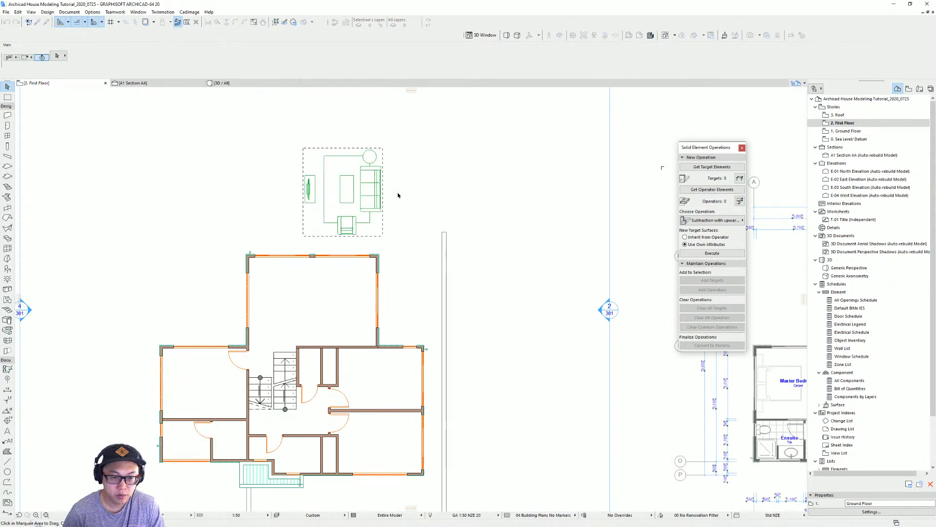
# Step: Rotate the pasted furniture group 90° clockwise about the coffee table's centre
pyautogui.hotkey('ctrl', 'a')
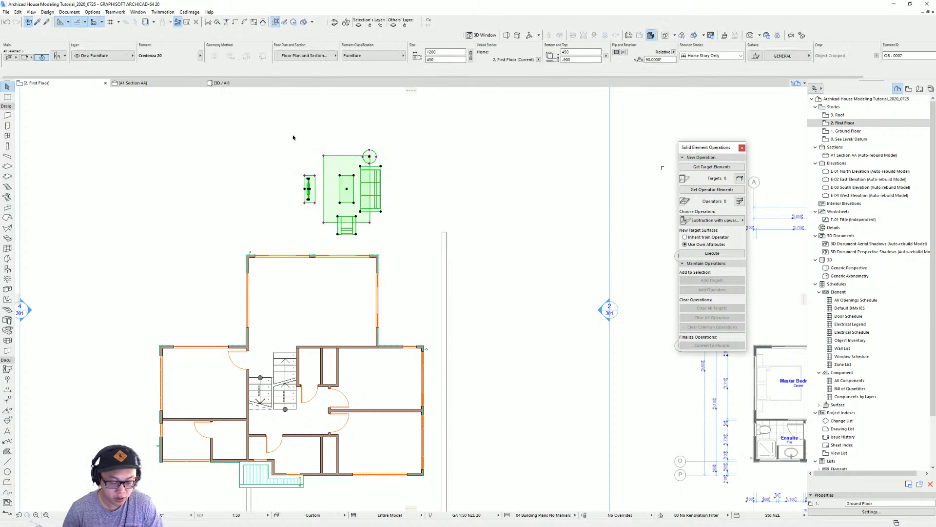
pyautogui.click(347, 192)
pyautogui.click(391, 216)
pyautogui.click(347, 190)
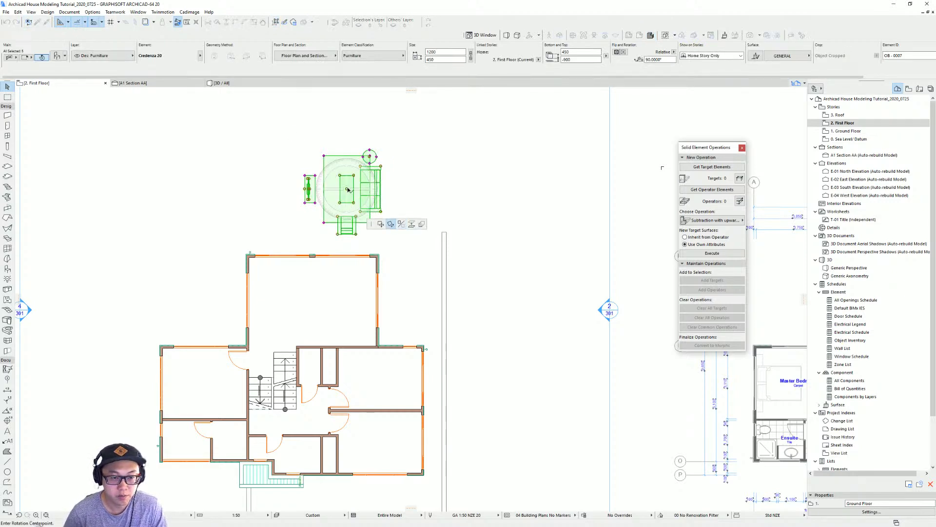
pyautogui.click(348, 162)
pyautogui.click(452, 178)
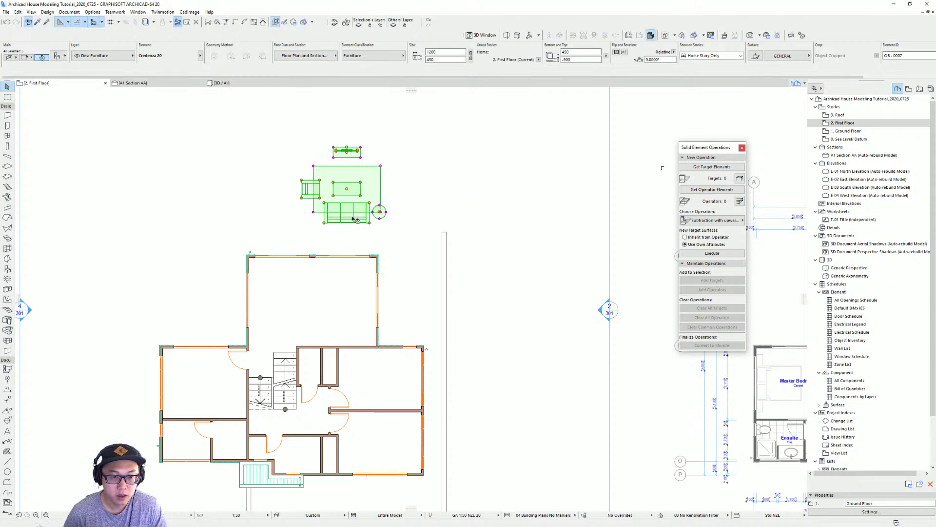
# Step: Move the rotated furniture group into the large first floor room, with the sofa backing onto its lower wall
pyautogui.hotkey('ctrl', 'd')
pyautogui.click(342, 225)
pyautogui.click(328, 342)
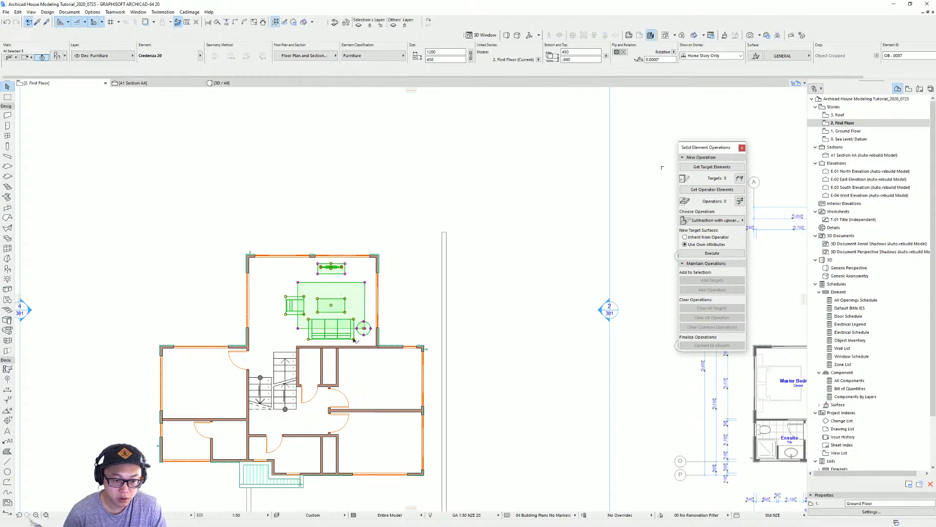
# Step: Try to mirror the furniture group about a vertical axis through the coffee table's centre and shift it slightly sideways
pyautogui.scroll(3, 276, 327)
pyautogui.click(394, 279)
pyautogui.click(460, 314)
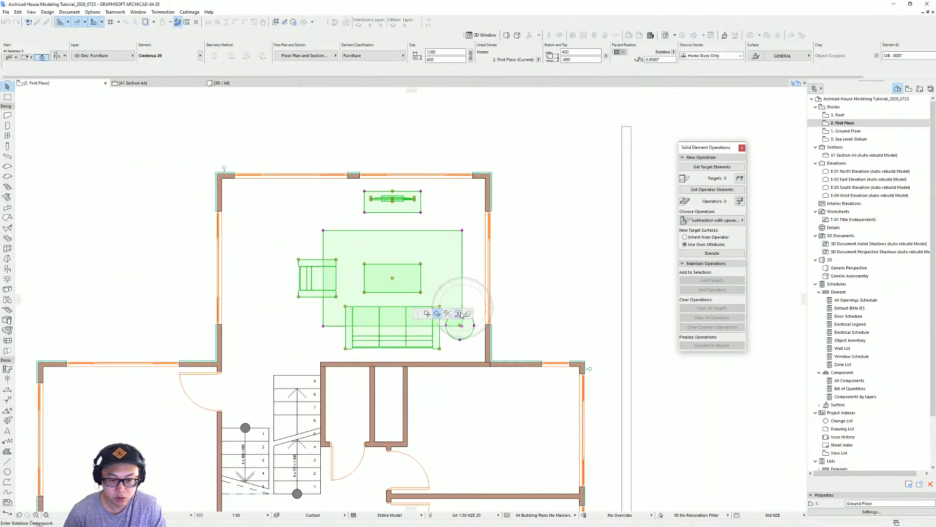
pyautogui.click(449, 316)
pyautogui.click(392, 278)
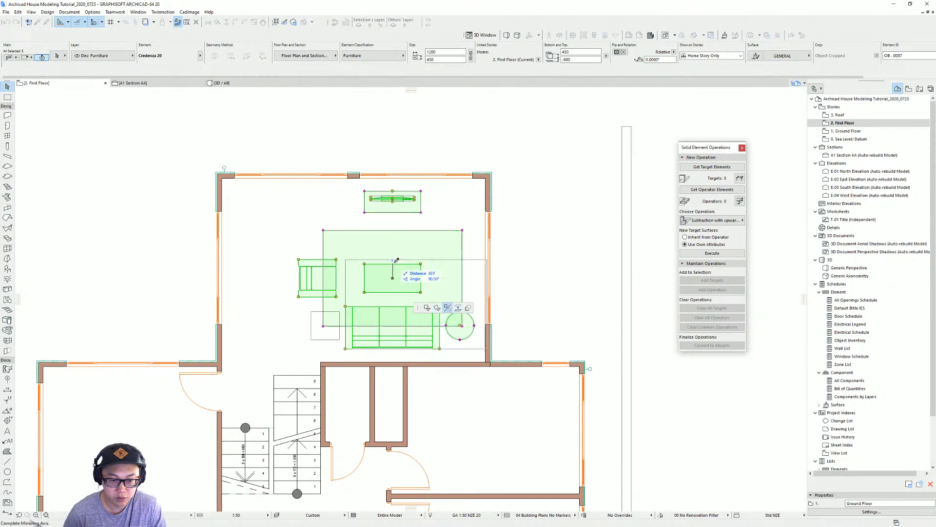
pyautogui.click(393, 258)
pyautogui.moveTo(408, 348); pyautogui.dragTo(397, 348)
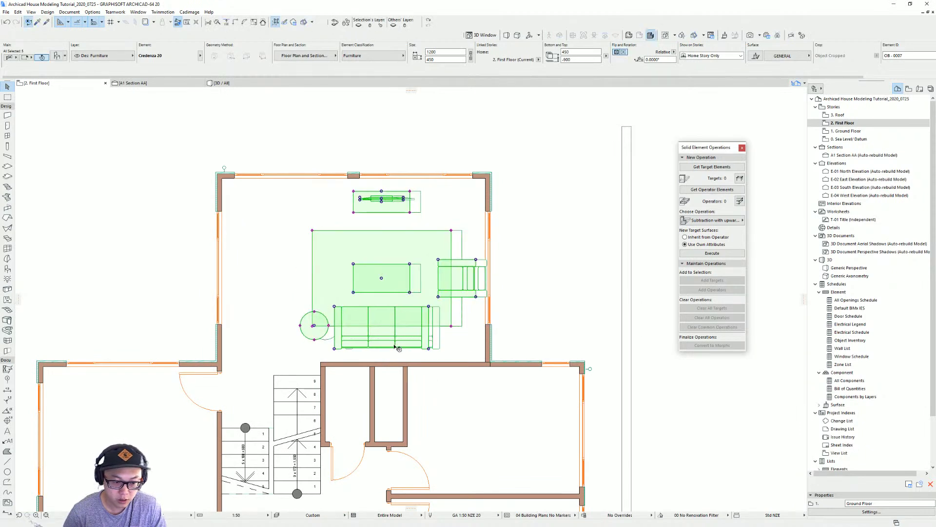
pyautogui.hotkey('ctrl', 'z')
pyautogui.hotkey('ctrl', 'z')
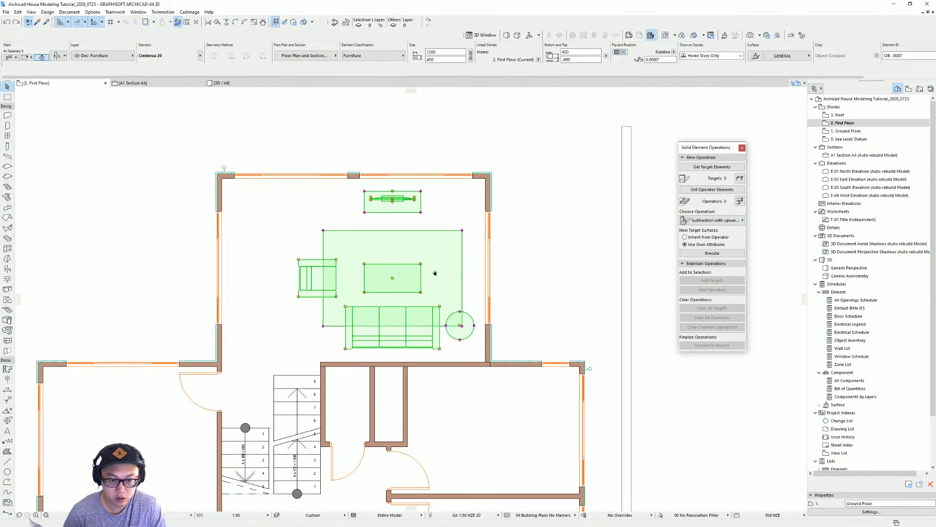
# Step: Move the credenza and TV up against the window wall at the top of the large room
pyautogui.moveTo(435, 273); pyautogui.dragTo(513, 306, button='middle')
pyautogui.click(485, 289)
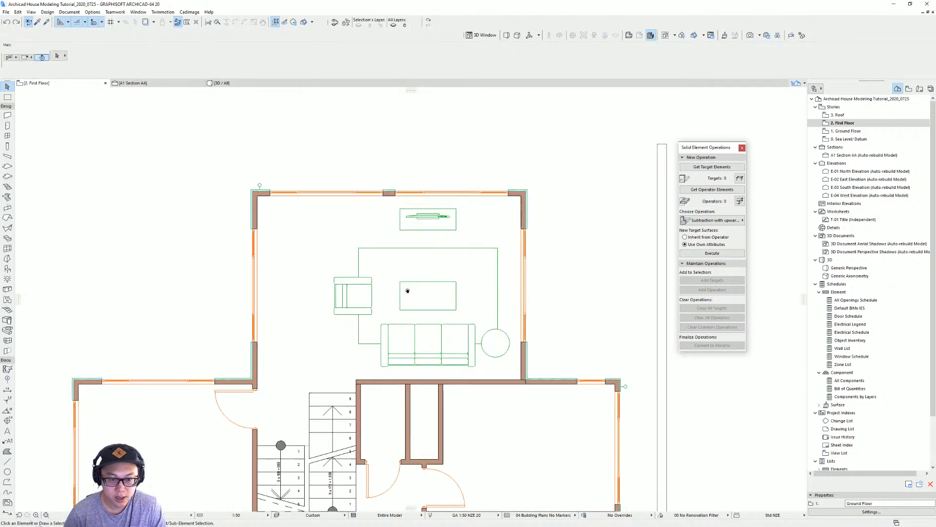
pyautogui.click(453, 221)
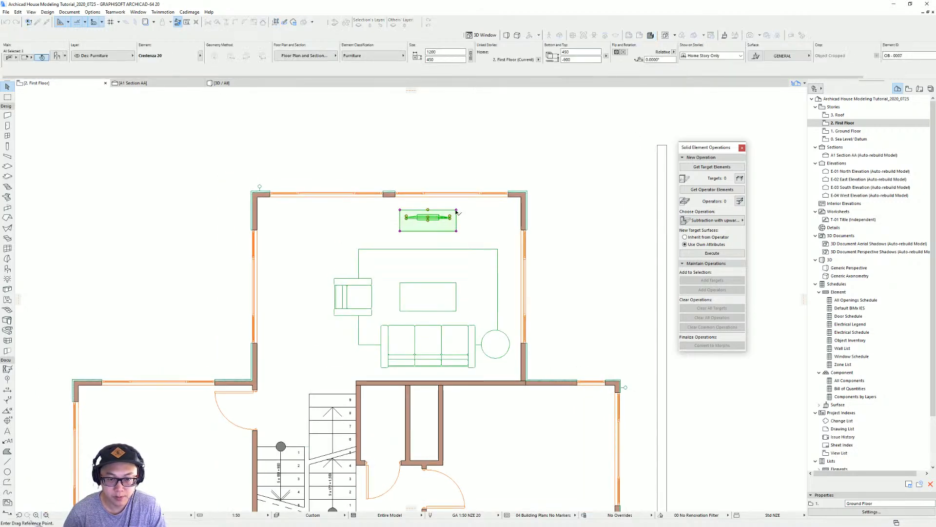
pyautogui.moveTo(455, 222); pyautogui.dragTo(455, 209)
pyautogui.click(478, 311)
pyautogui.moveTo(478, 311); pyautogui.dragTo(465, 317, button='middle')
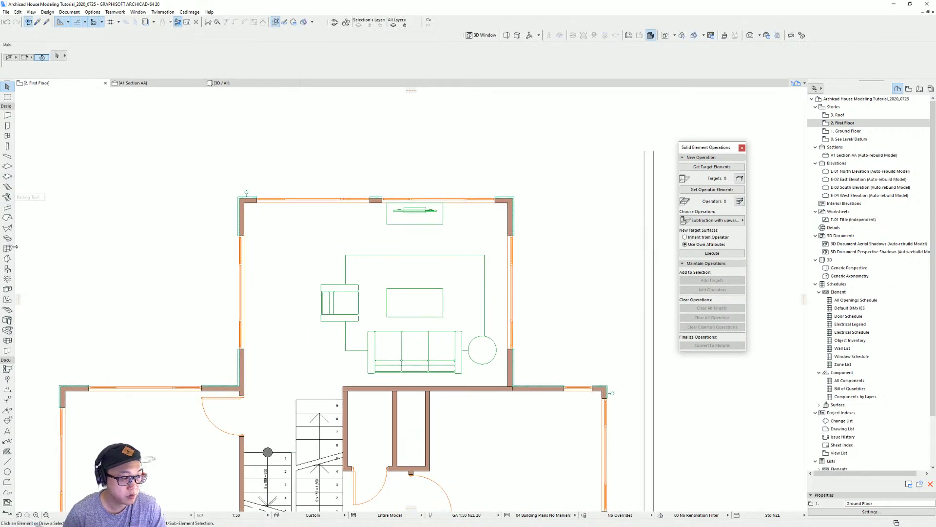
# Step: Search the object library for chair and choose Designer Chair 13 20 for placement
pyautogui.click(7, 268)
pyautogui.hotkey('ctrl', 't')
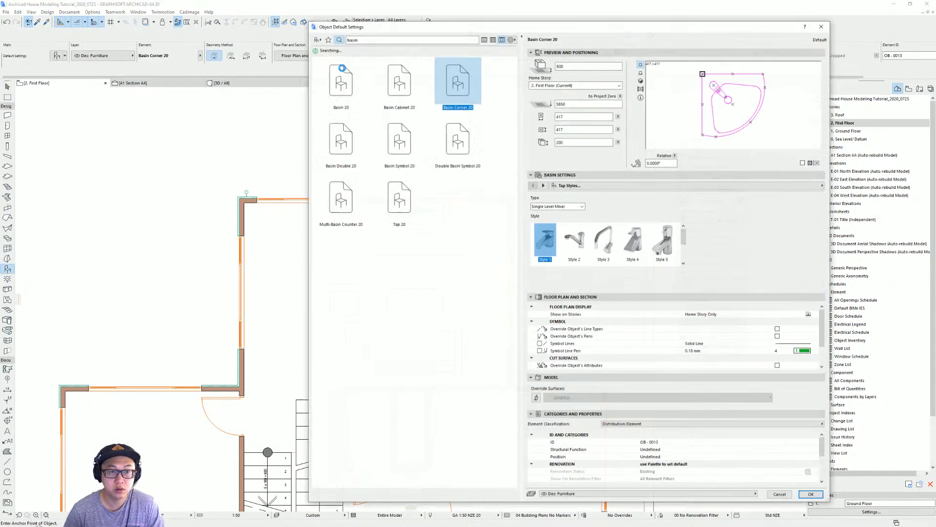
pyautogui.write('d')
pyautogui.write('hair')
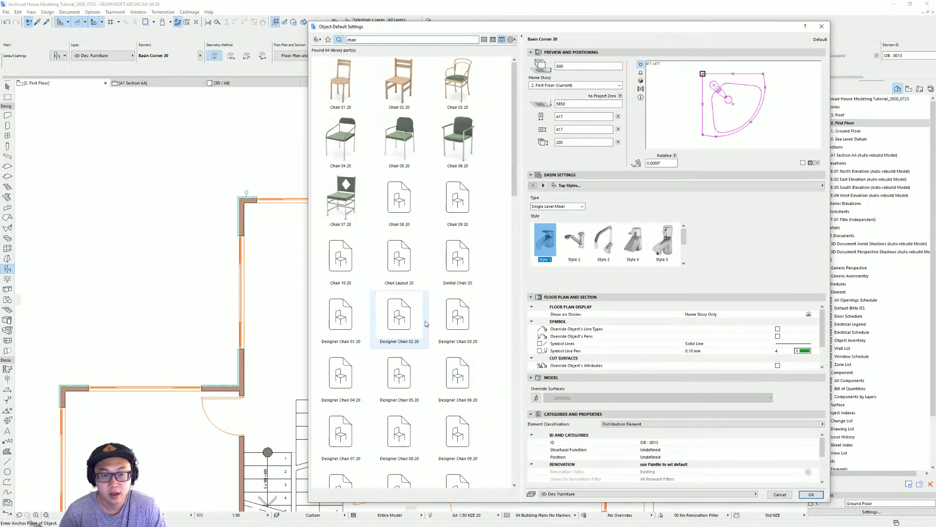
pyautogui.scroll(-3, 483, 312)
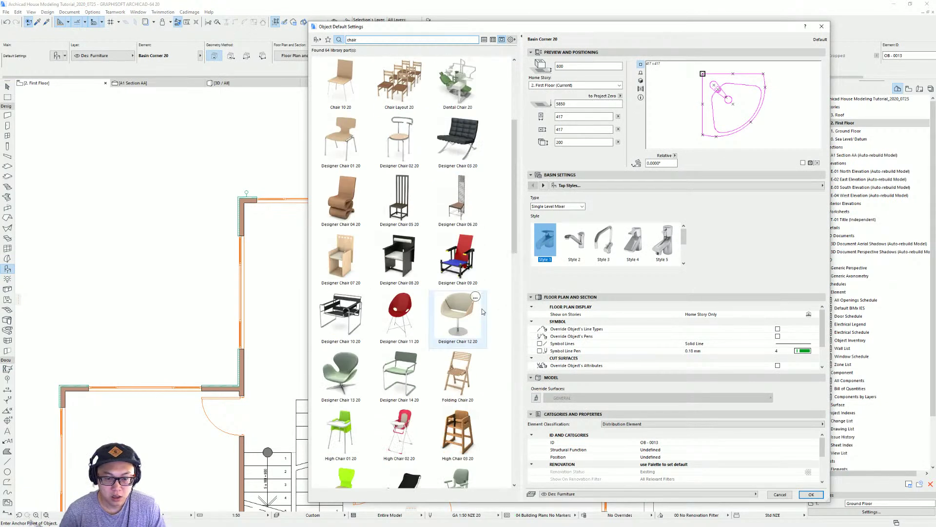
pyautogui.click(351, 380)
pyautogui.doubleClick(349, 378)
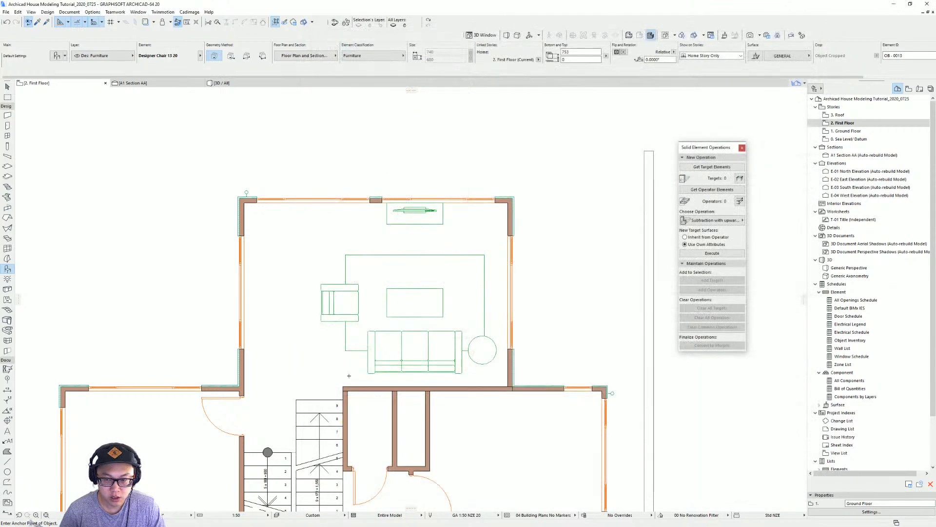
# Step: Place the designer chair at the rug's upper-right corner and rotate it to 225° about its centre
pyautogui.click(472, 280)
pyautogui.keyDown('shift'); pyautogui.click(490, 264); pyautogui.keyUp('shift')
pyautogui.click(507, 280)
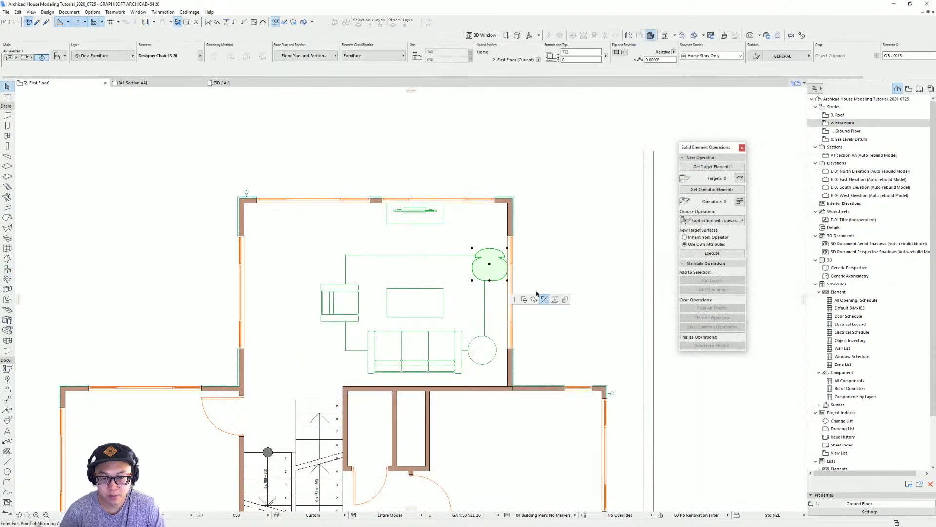
pyautogui.click(534, 300)
pyautogui.click(535, 299)
pyautogui.click(489, 264)
pyautogui.click(489, 224)
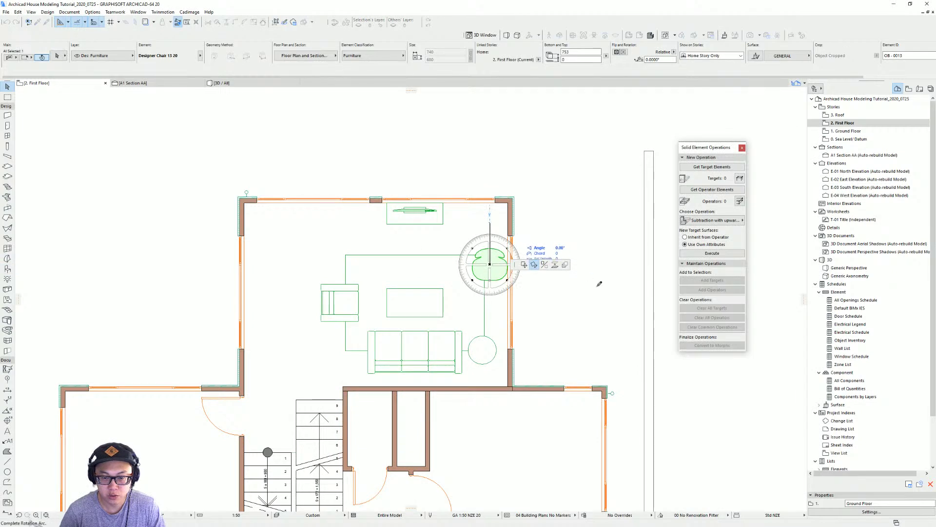
pyautogui.click(580, 328)
# Step: Copy the designer chair into the large room's upper-left corner and rotate the copy 180° to face into the room
pyautogui.moveTo(490, 264); pyautogui.dragTo(274, 241)
pyautogui.click(274, 241)
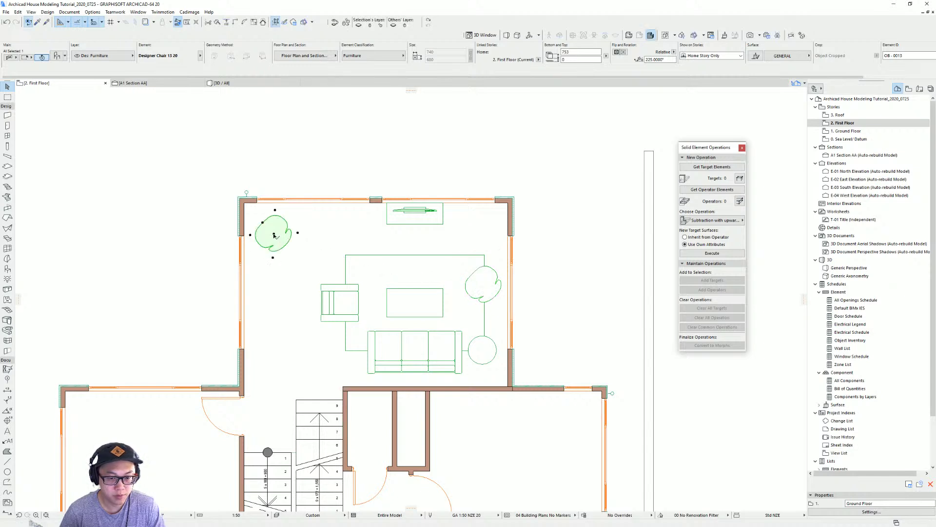
pyautogui.hotkey('ctrl', 'e')
pyautogui.click(274, 234)
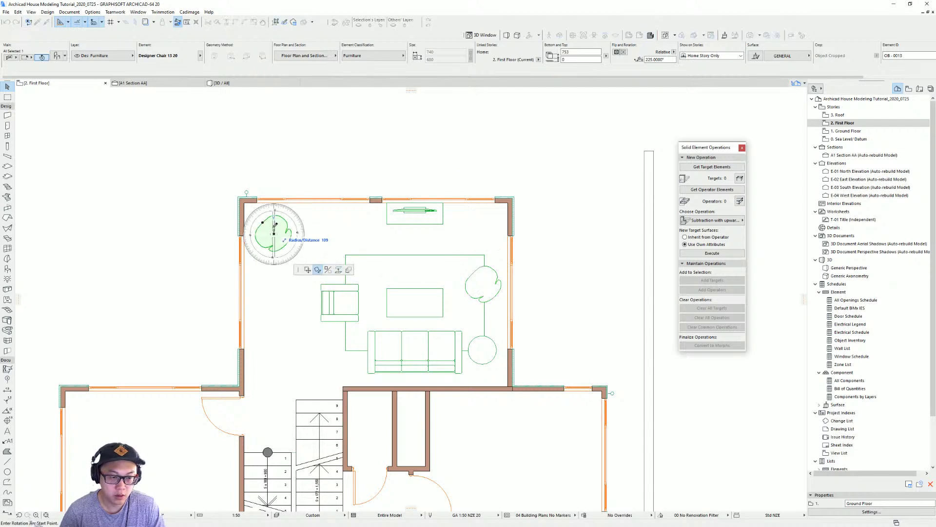
pyautogui.click(274, 205)
pyautogui.click(290, 267)
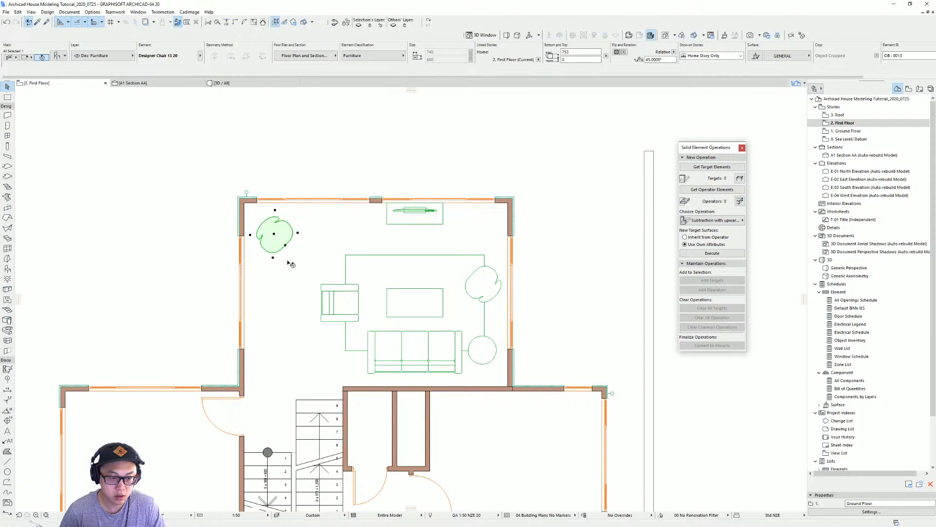
pyautogui.click(331, 258)
# Step: Examine the wall junction where the large room's lower wall meets the upper-right bedroom's exterior wall
pyautogui.scroll(-3, 344, 224)
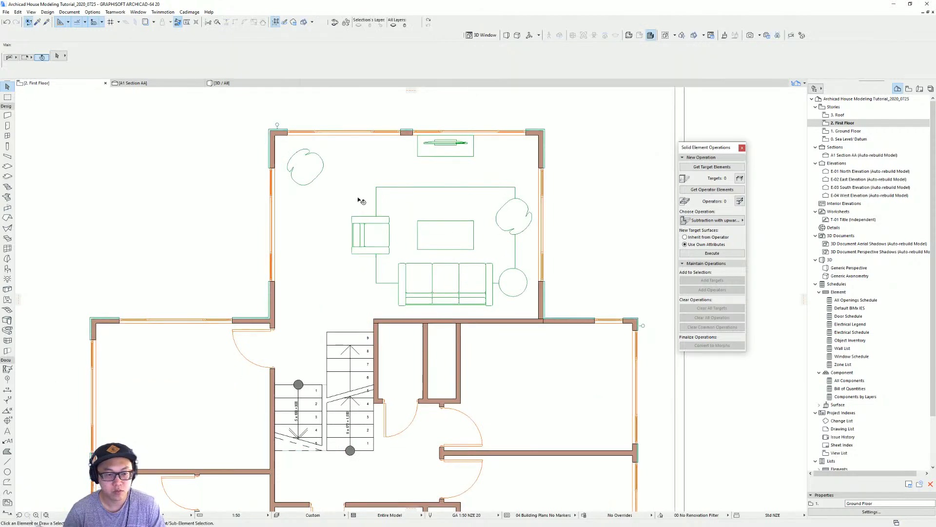
pyautogui.scroll(1, 439, 248)
pyautogui.moveTo(439, 247); pyautogui.dragTo(410, 154, button='middle')
pyautogui.moveTo(463, 269); pyautogui.dragTo(475, 283, button='middle')
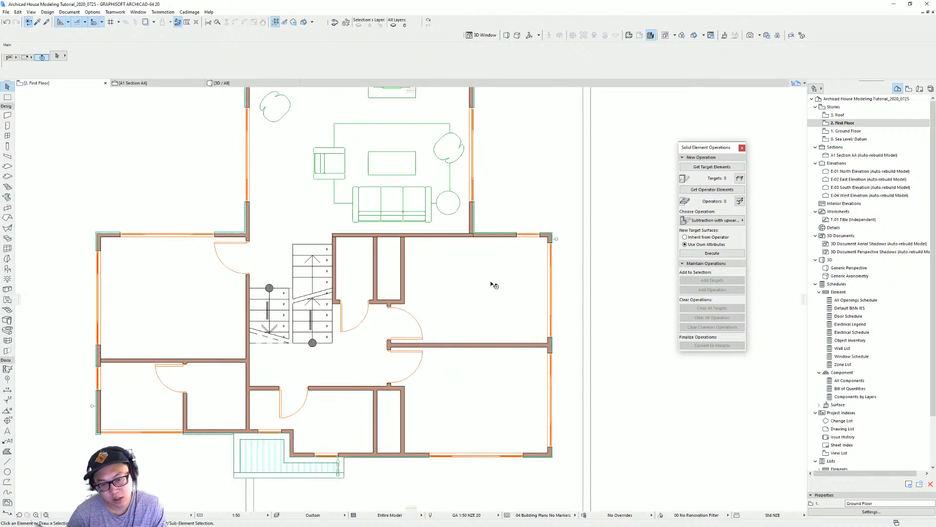
pyautogui.click(473, 233)
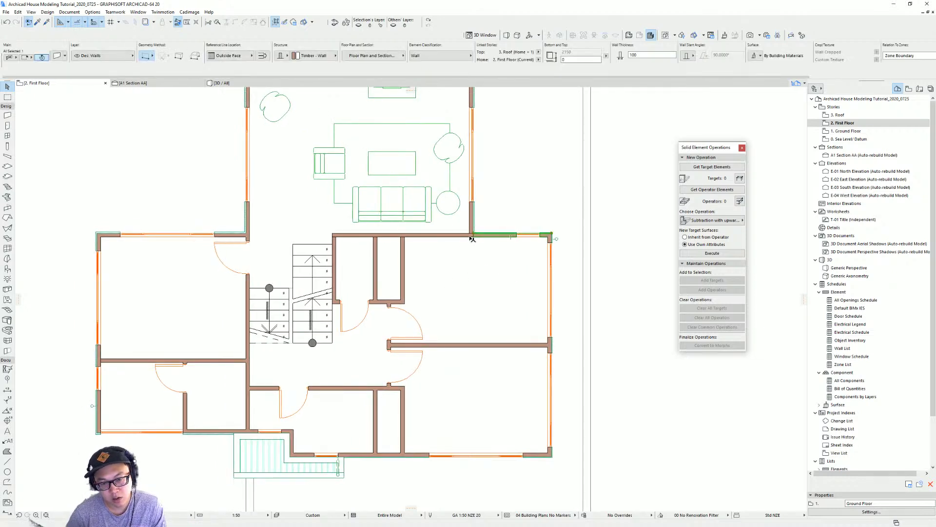
pyautogui.click(463, 235)
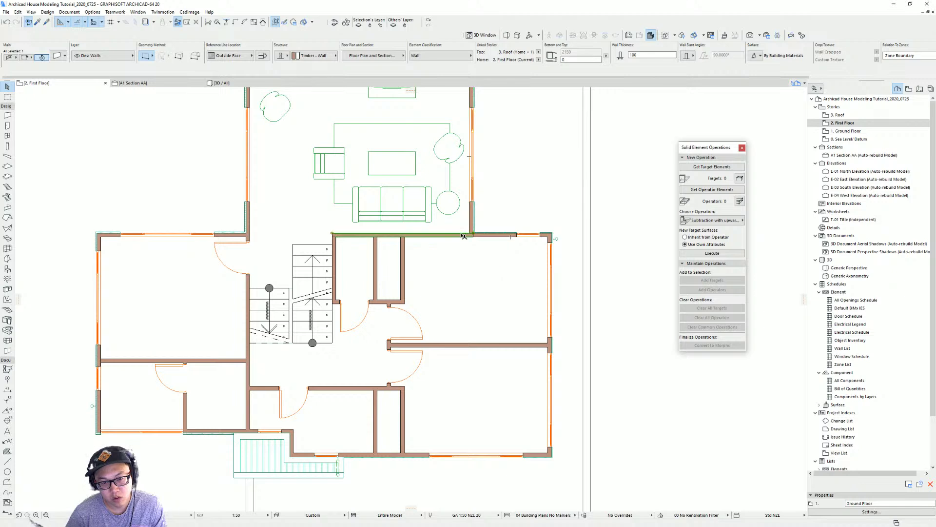
pyautogui.scroll(2, 474, 236)
pyautogui.click(478, 234)
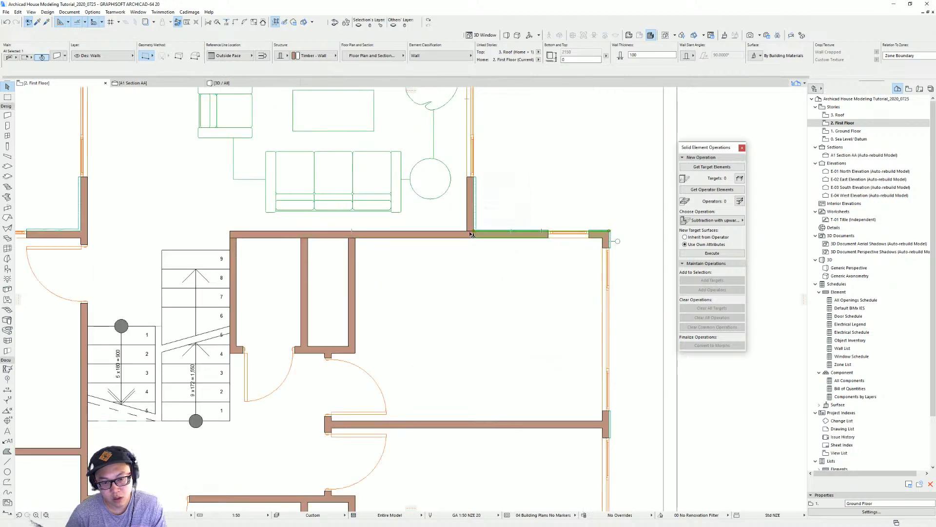
pyautogui.click(474, 236)
pyautogui.click(475, 238)
pyautogui.hotkey('ctrl', 'm')
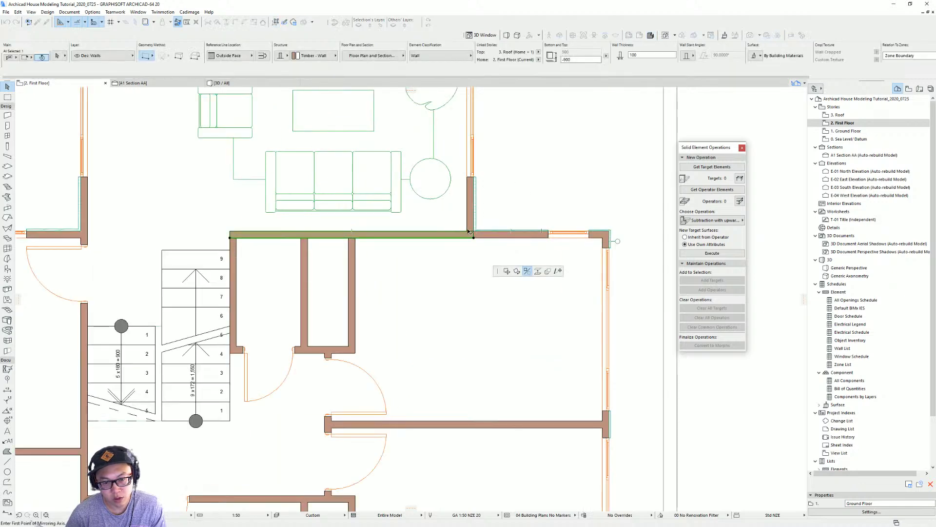
pyautogui.press('Escape')
pyautogui.press('Escape')
pyautogui.scroll(-1, 535, 266)
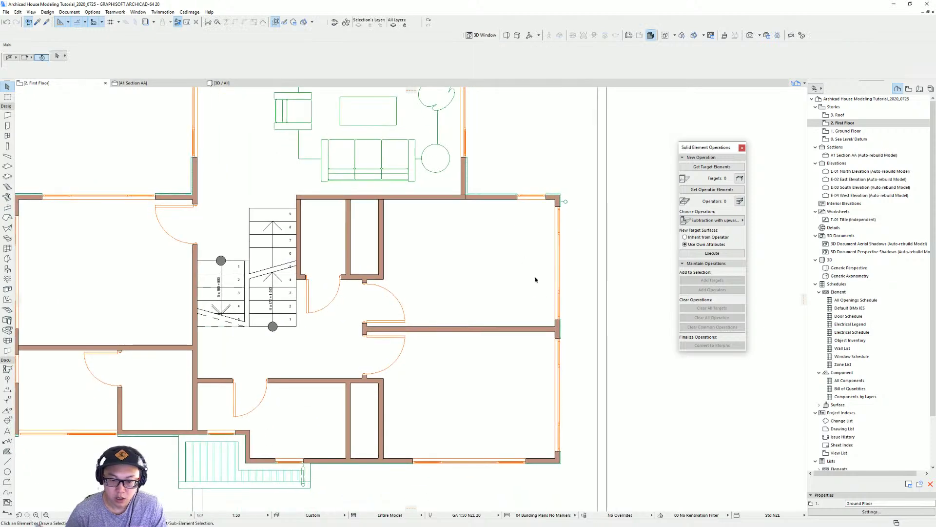
# Step: Search the object library for bed, choose Bed Layout 20, and set its bed width to 1530 for placement
pyautogui.doubleClick(7, 268)
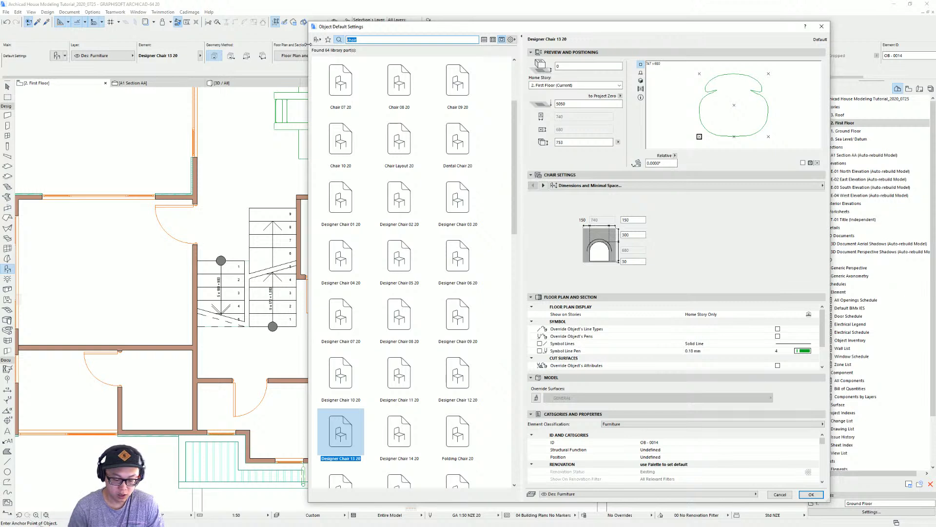
pyautogui.write('bed')
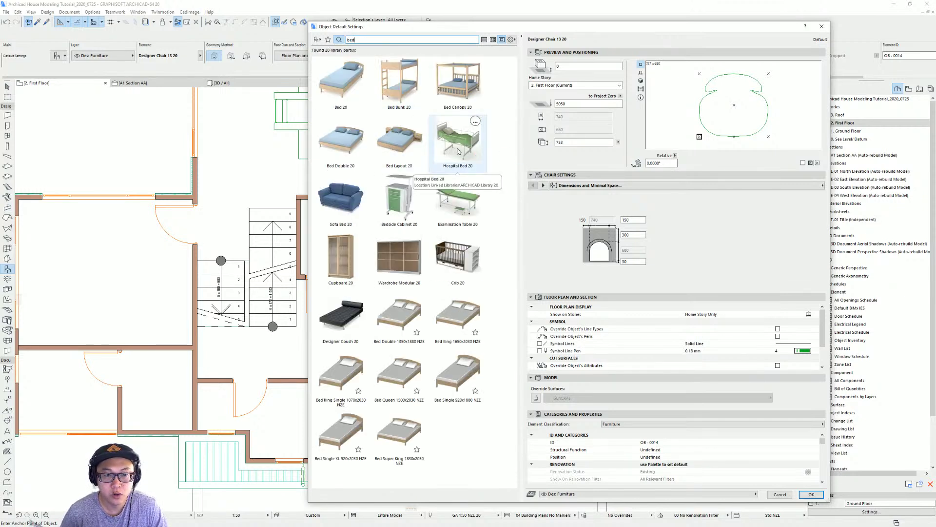
pyautogui.click(403, 146)
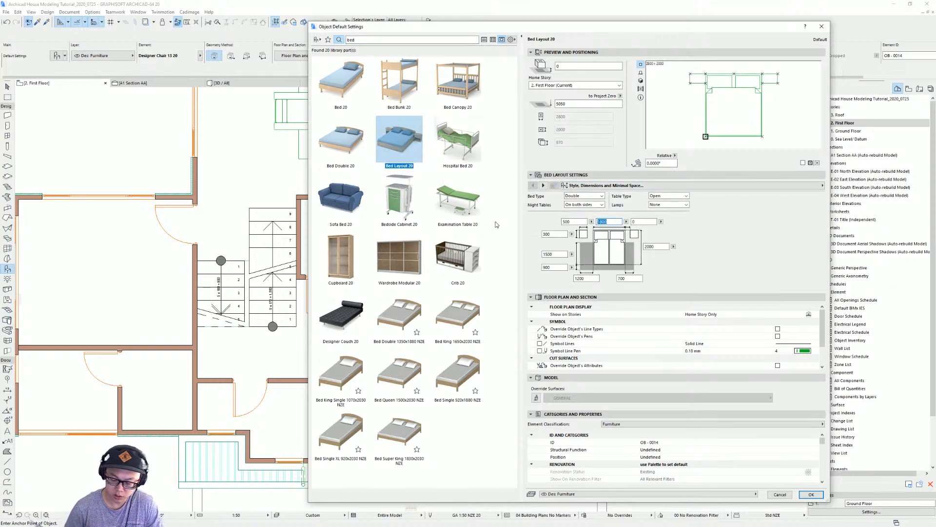
pyautogui.write('153')
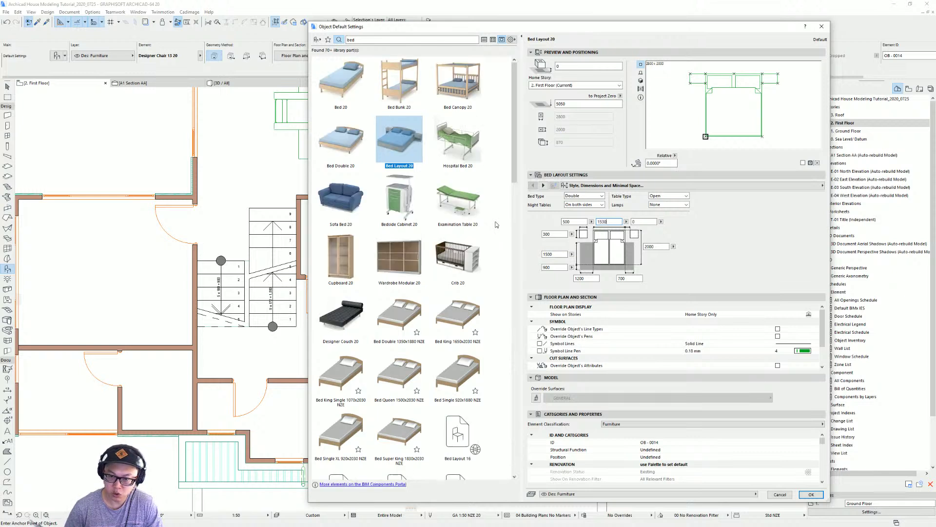
pyautogui.write('0')
pyautogui.press('Return')
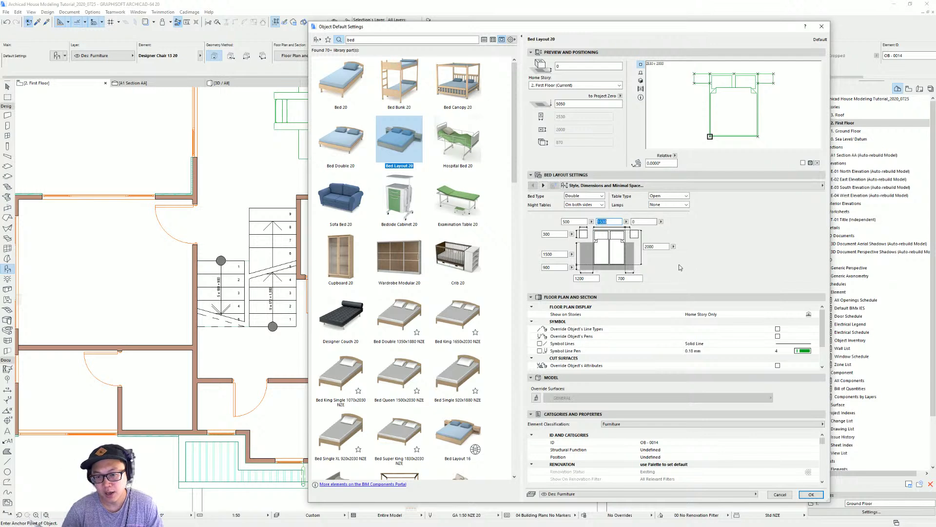
pyautogui.press('Return')
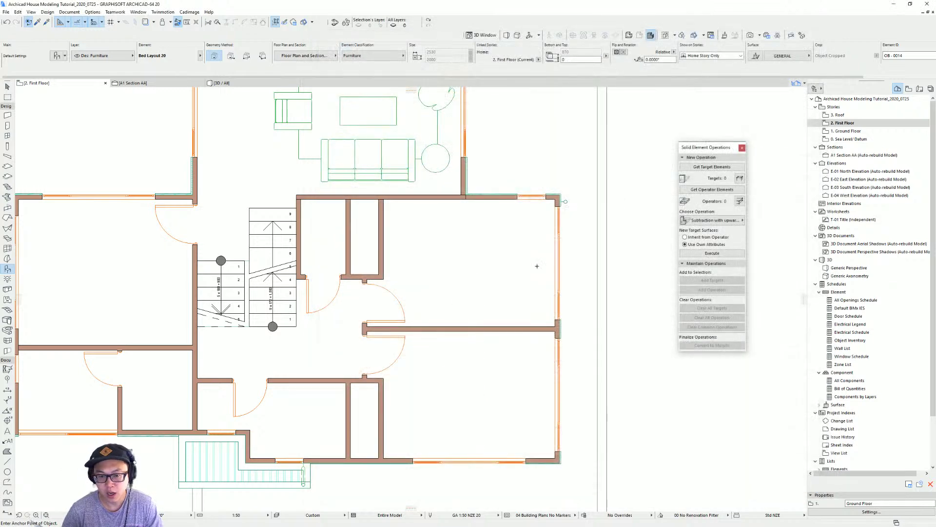
# Step: Place the double bed in the upper-right bedroom and move its headboard against the room's upper wall
pyautogui.click(461, 254)
pyautogui.moveTo(514, 224); pyautogui.dragTo(498, 279, button='middle')
pyautogui.press('Escape')
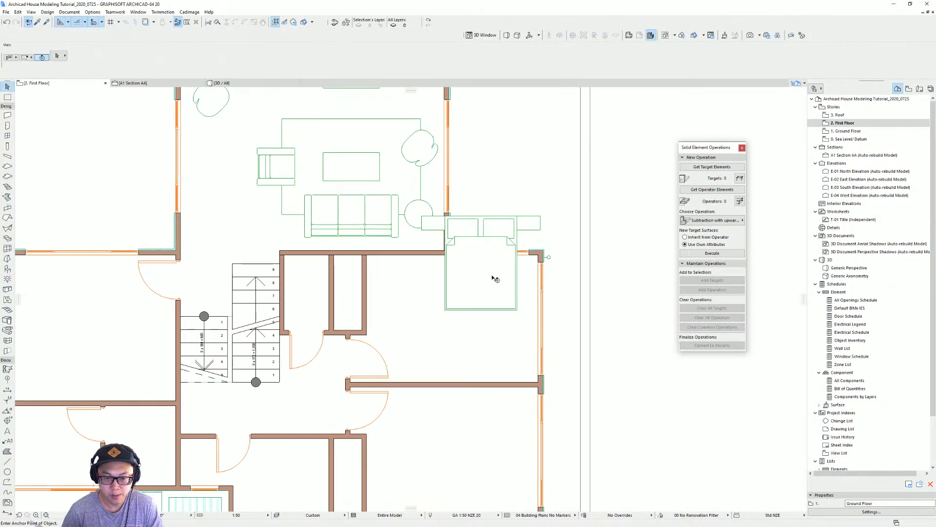
pyautogui.click(494, 276)
pyautogui.moveTo(480, 216); pyautogui.dragTo(437, 254)
pyautogui.moveTo(548, 287); pyautogui.dragTo(524, 269, button='middle')
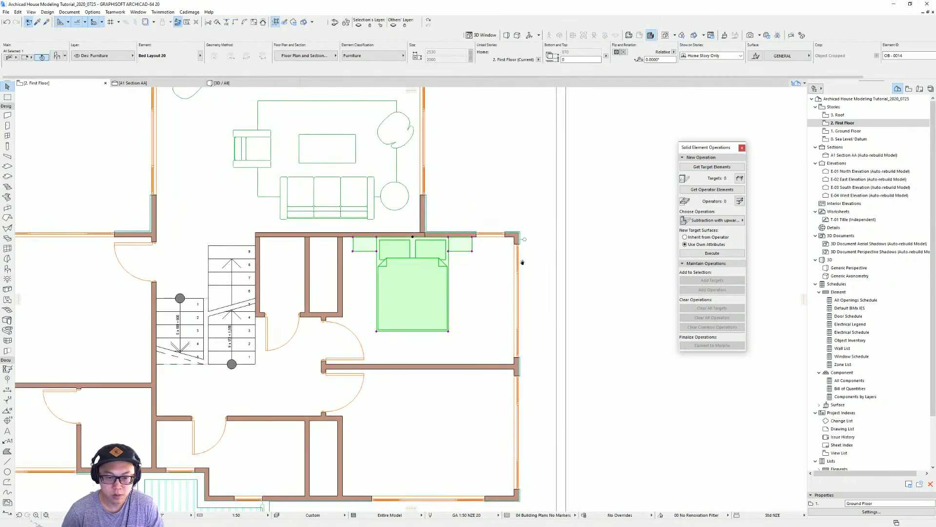
pyautogui.scroll(2, 505, 307)
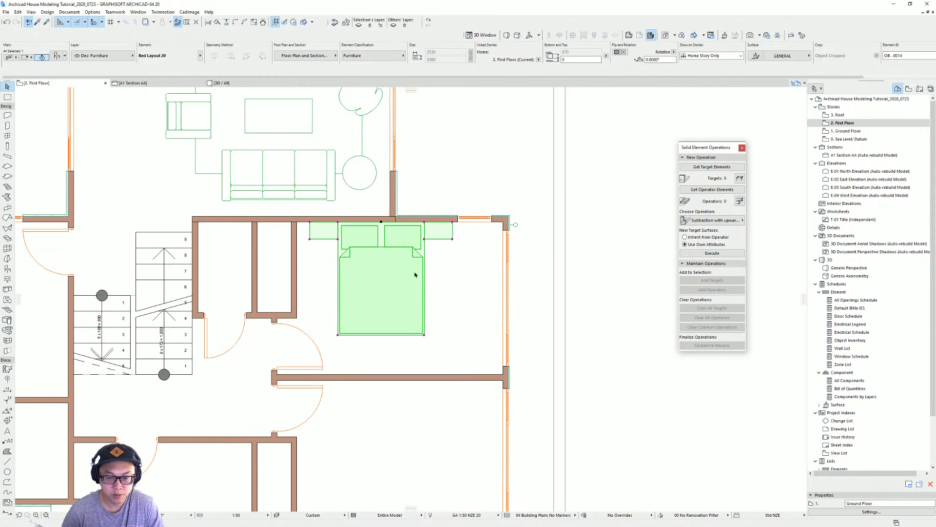
pyautogui.press('Escape')
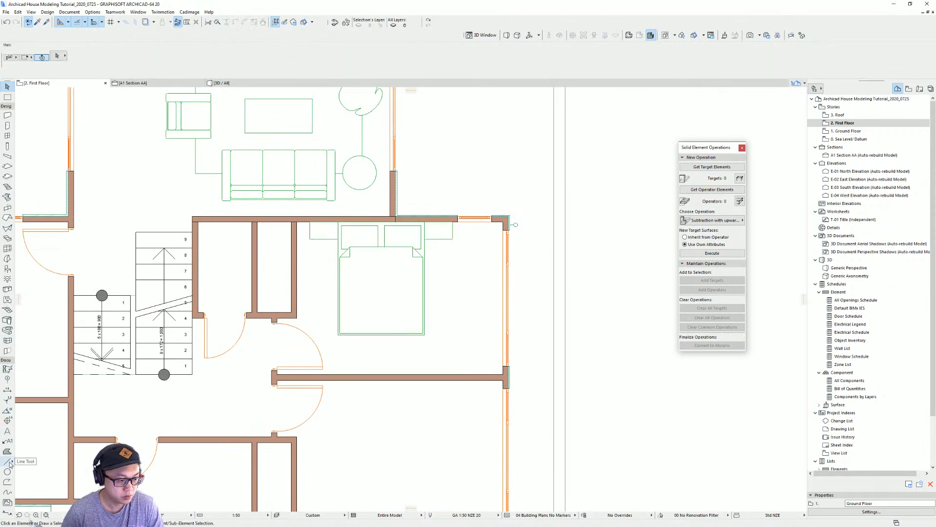
# Step: Draw a horizontal guide line across the upper-right bedroom between its side walls
pyautogui.click(7, 461)
pyautogui.click(297, 296)
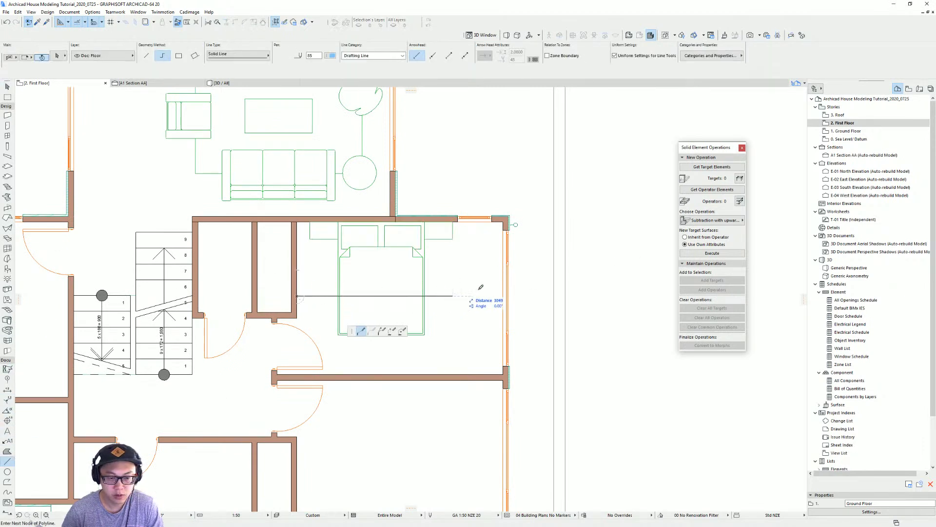
pyautogui.click(504, 294)
pyautogui.press('Escape')
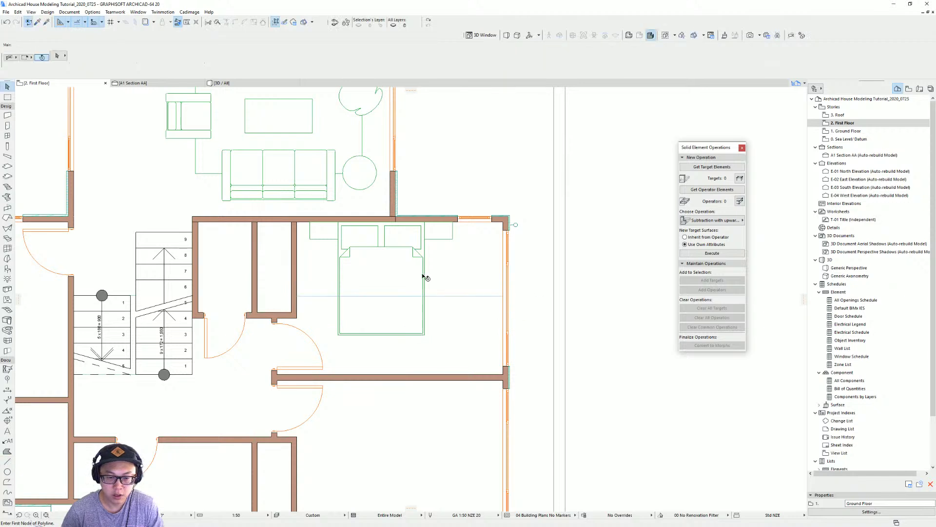
# Step: Centre the bed on the guide line's midpoint, move it straight back to the upper wall, and remove the guide line
pyautogui.click(400, 330)
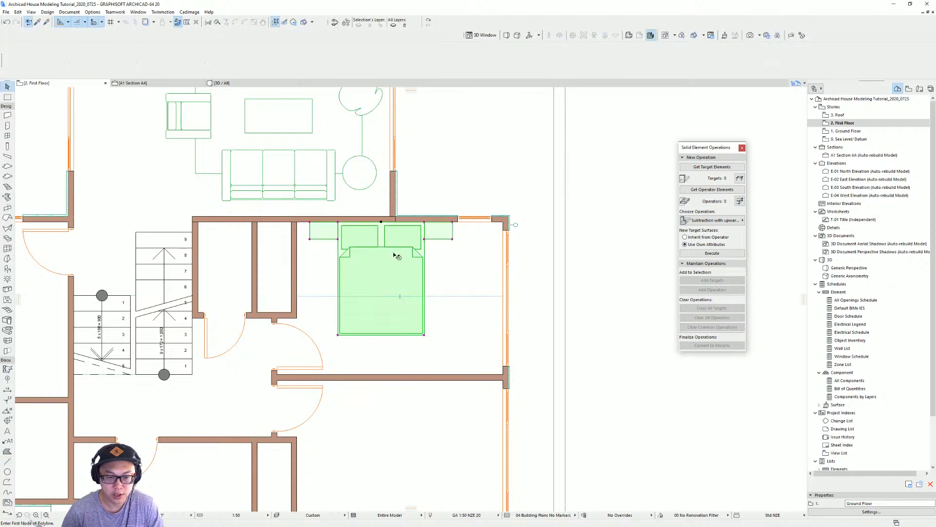
pyautogui.moveTo(381, 221); pyautogui.dragTo(401, 297)
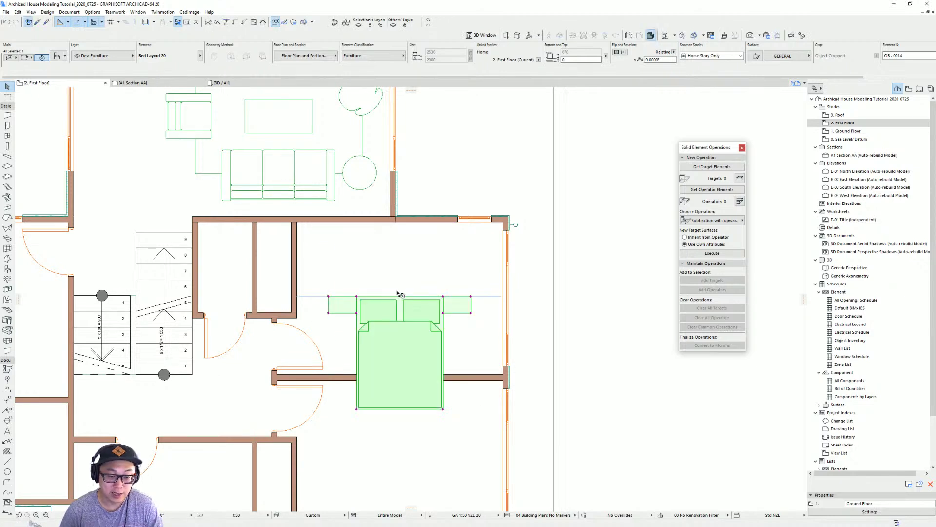
pyautogui.hotkey('ctrl', 'd')
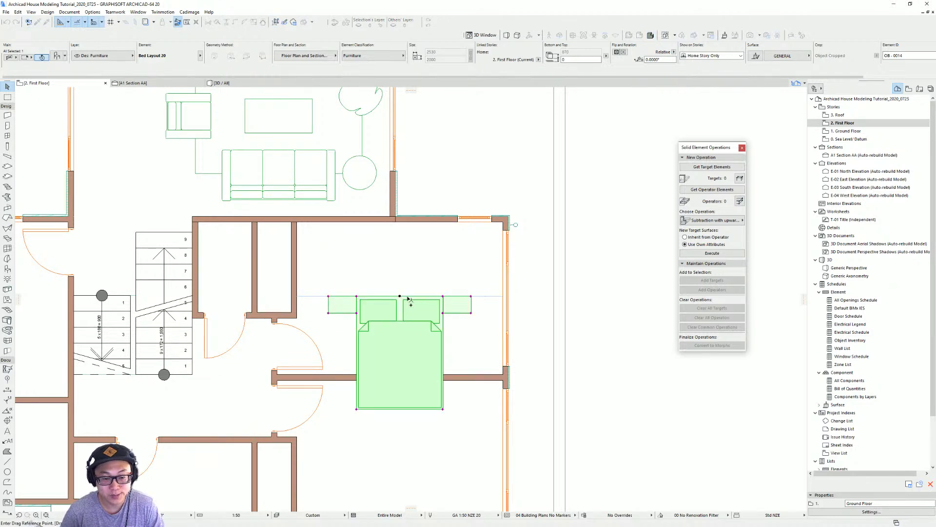
pyautogui.click(399, 296)
pyautogui.click(399, 223)
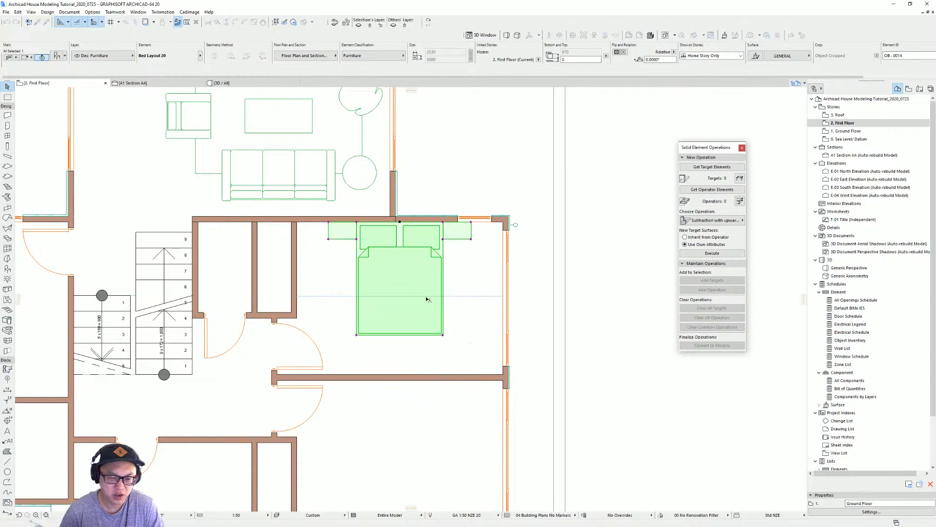
pyautogui.click(456, 301)
# Step: Copy the centred bed straight down into the lower-right bedroom, with its headboard against the dividing wall
pyautogui.scroll(-3, 439, 269)
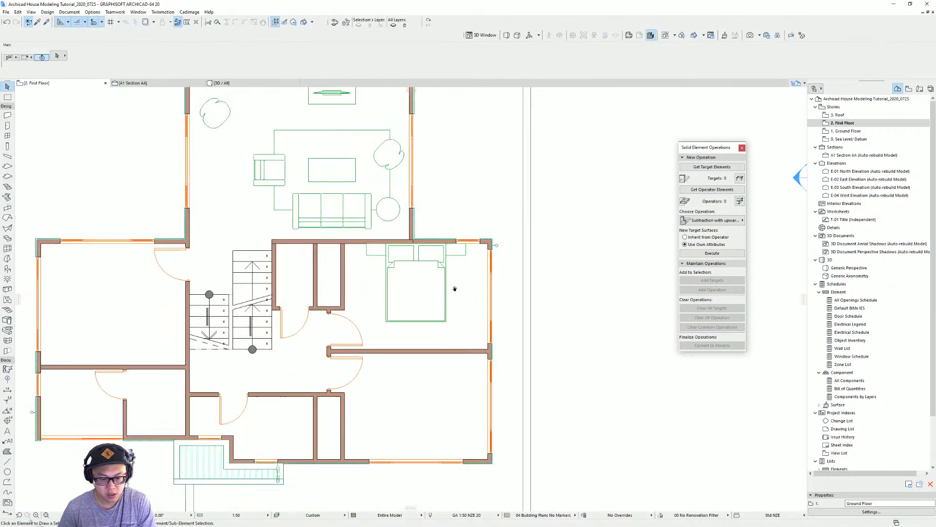
pyautogui.click(418, 244)
pyautogui.hotkey('ctrl', 'd')
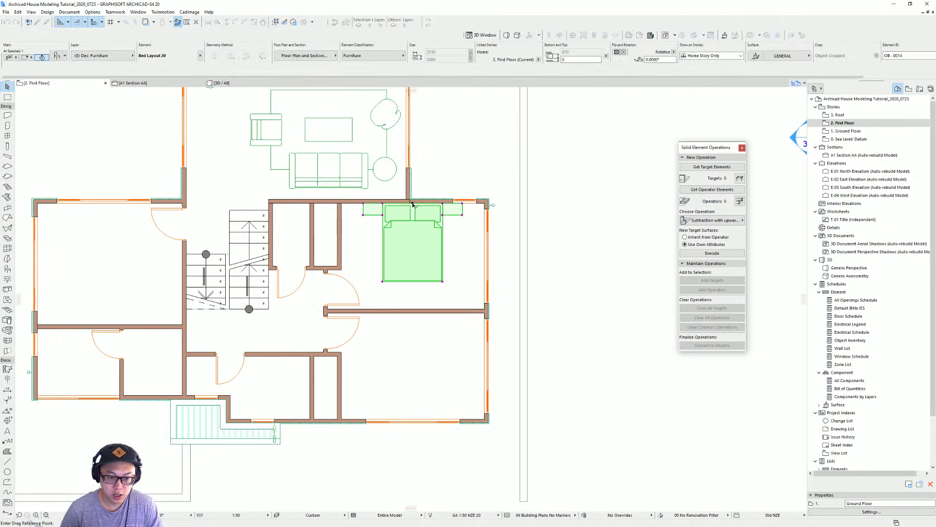
pyautogui.click(412, 203)
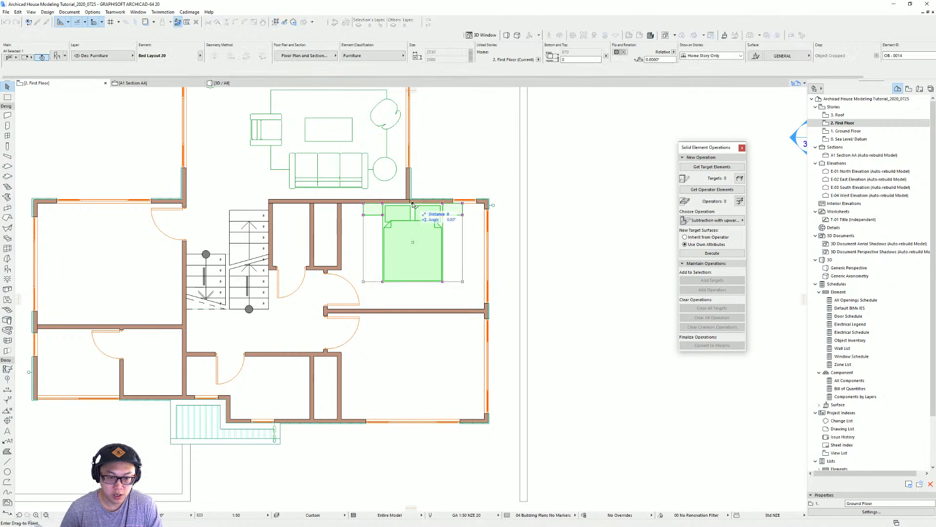
pyautogui.click(415, 315)
pyautogui.scroll(2, 403, 320)
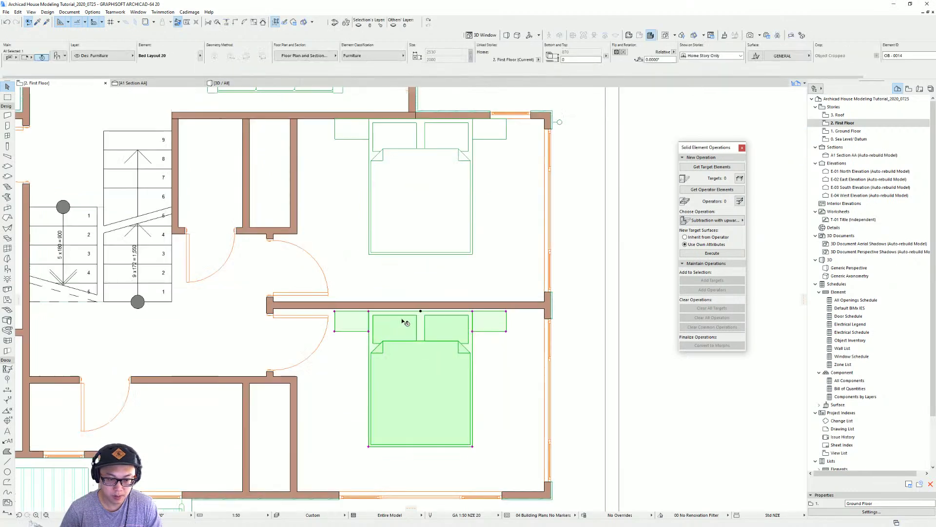
# Step: Mirror the lower-right bedroom's bed about a horizontal axis and move its headboard against the lower exterior wall
pyautogui.hotkey('ctrl', 'd')
pyautogui.click(430, 354)
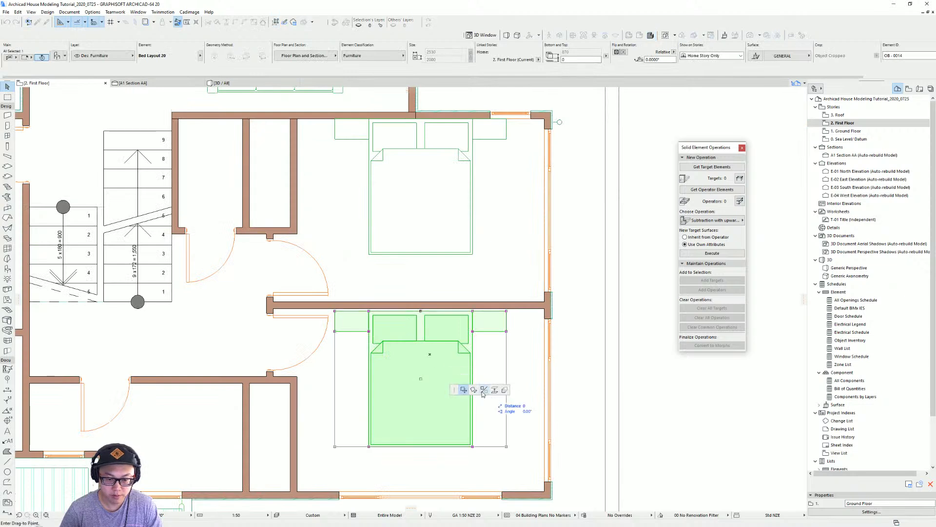
pyautogui.click(484, 390)
pyautogui.click(424, 391)
pyautogui.click(434, 392)
pyautogui.hotkey('ctrl', 'd')
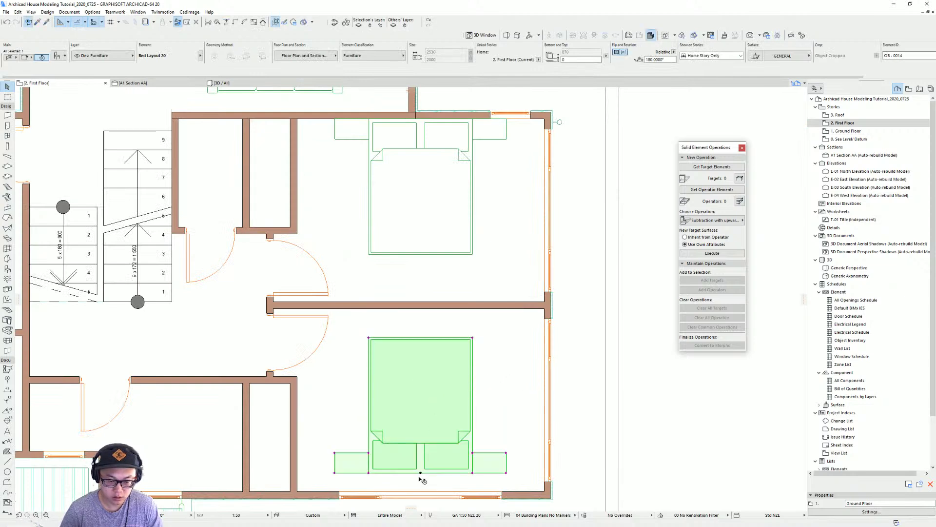
pyautogui.click(420, 473)
pyautogui.click(421, 490)
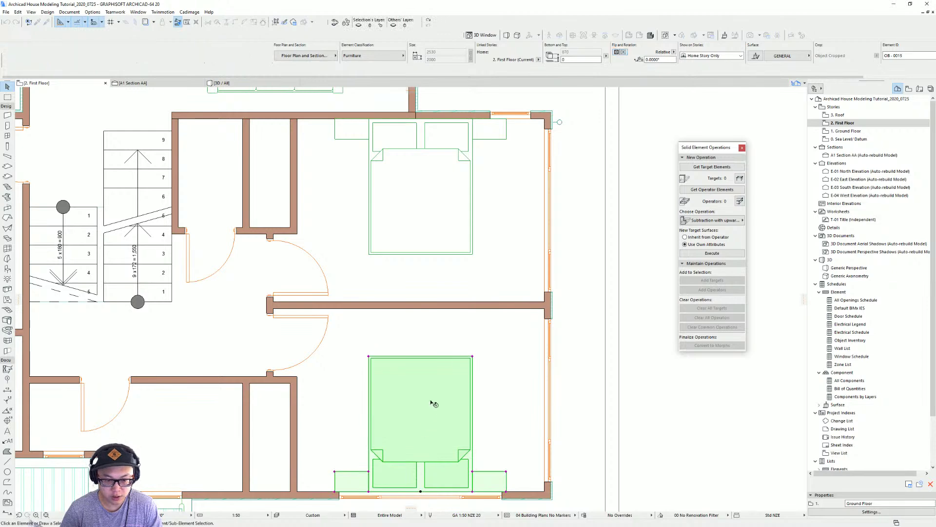
pyautogui.click(451, 327)
# Step: Copy the lower-right bedroom's bed into the left bedroom
pyautogui.scroll(-2, 532, 311)
pyautogui.scroll(-2, 532, 310)
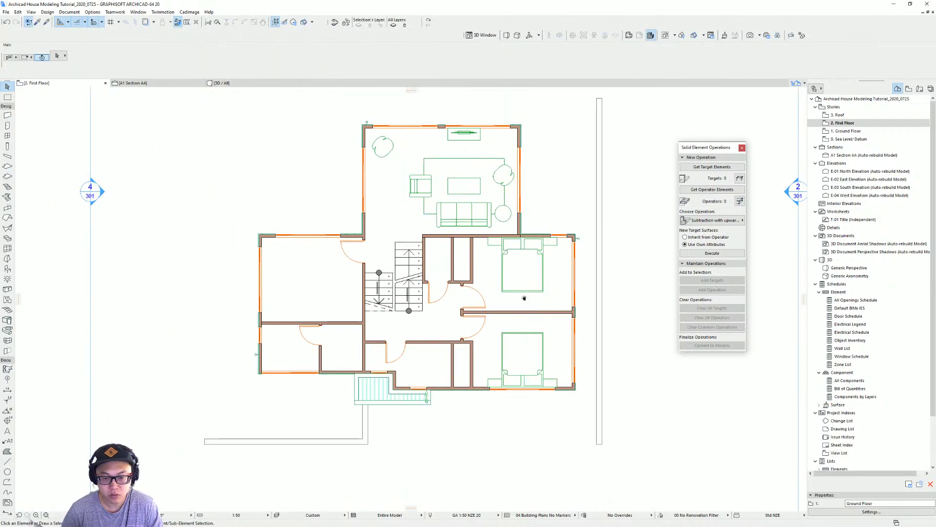
pyautogui.click(530, 364)
pyautogui.click(522, 389)
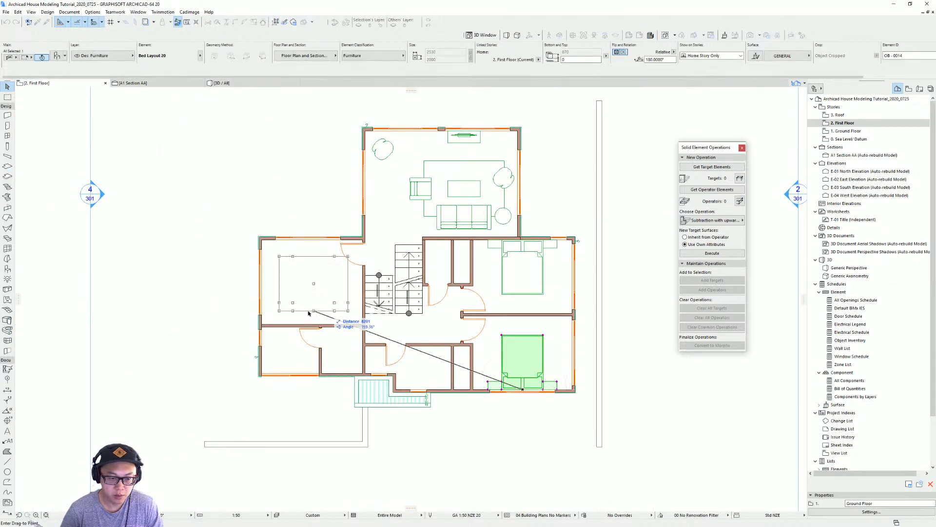
pyautogui.click(295, 308)
# Step: Rotate the left bedroom's bed by -90° about its headboard midpoint so it faces into the room
pyautogui.click(295, 306)
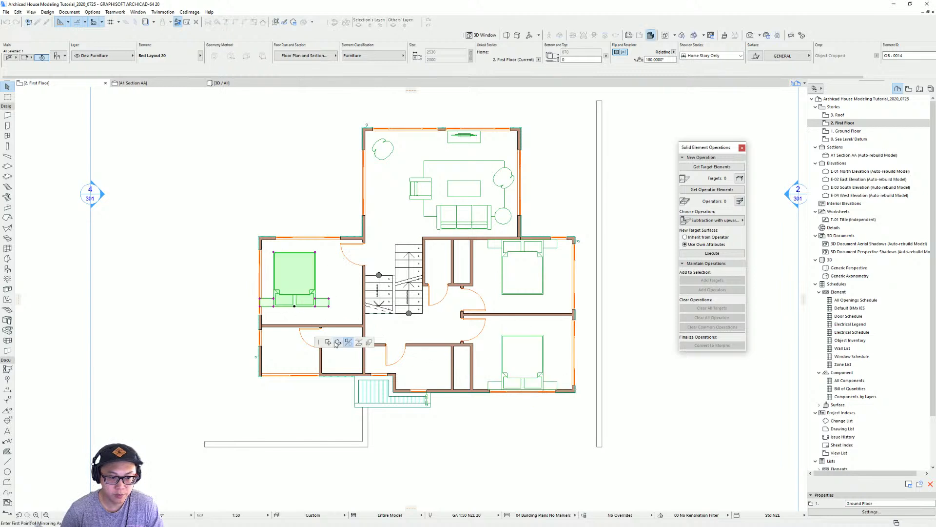
pyautogui.click(294, 306)
pyautogui.click(325, 306)
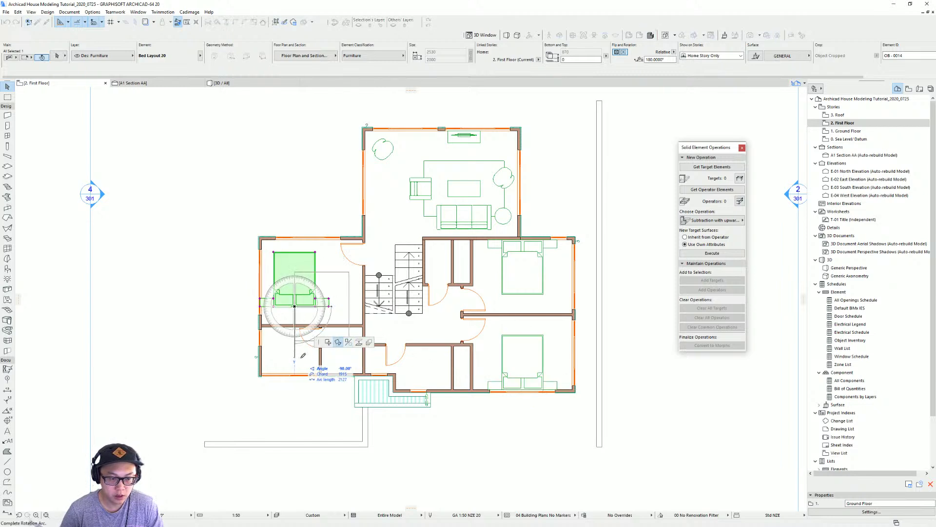
pyautogui.click(296, 357)
# Step: Move the rotated bed so its headboard sits against the inner face of the left bedroom's exterior wall
pyautogui.hotkey('ctrl', 'd')
pyautogui.click(295, 306)
pyautogui.press('Escape')
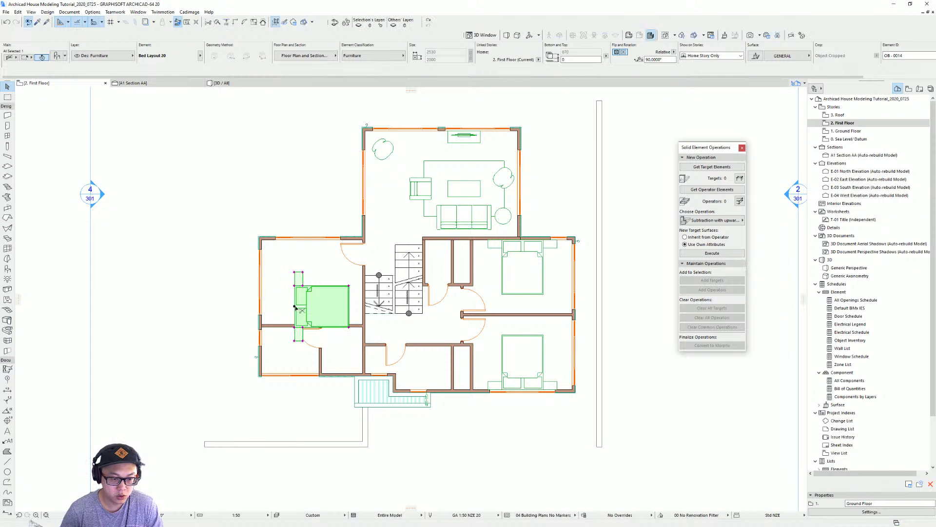
pyautogui.hotkey('ctrl', 'd')
pyautogui.click(295, 306)
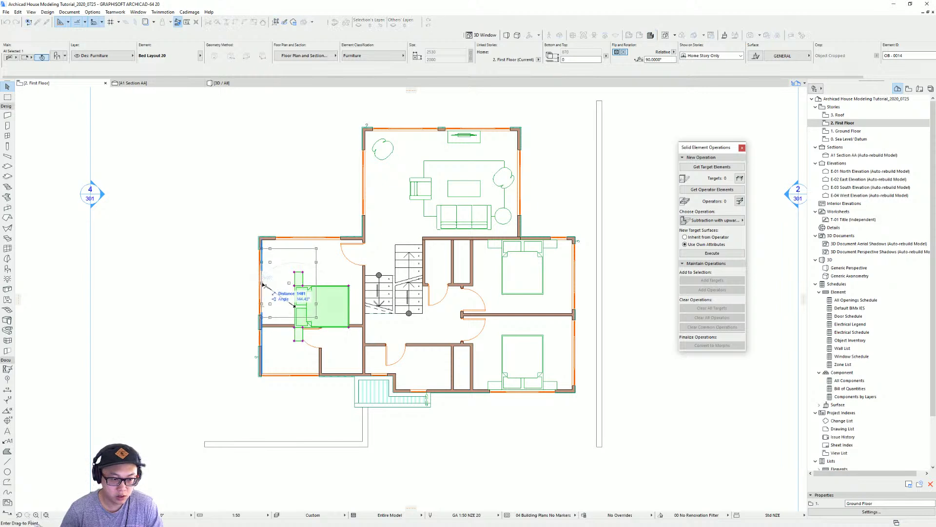
pyautogui.scroll(2, 264, 286)
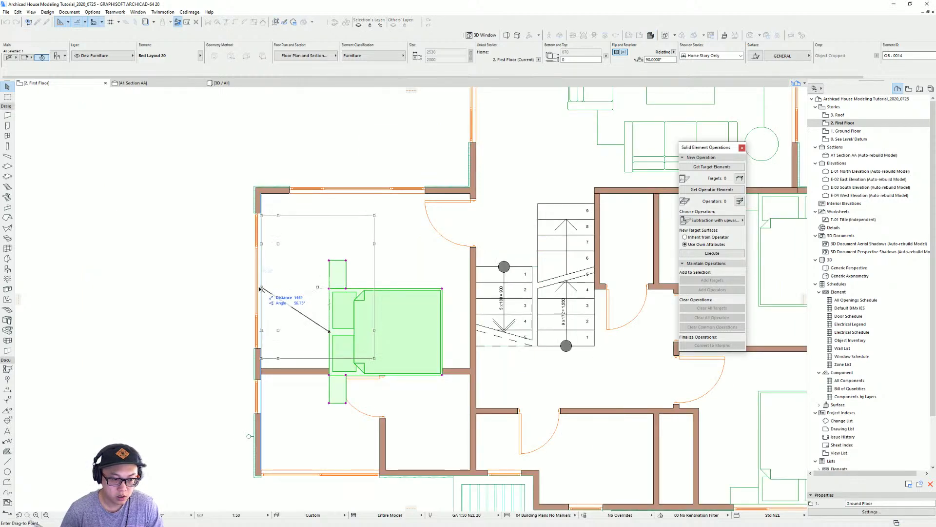
pyautogui.click(256, 283)
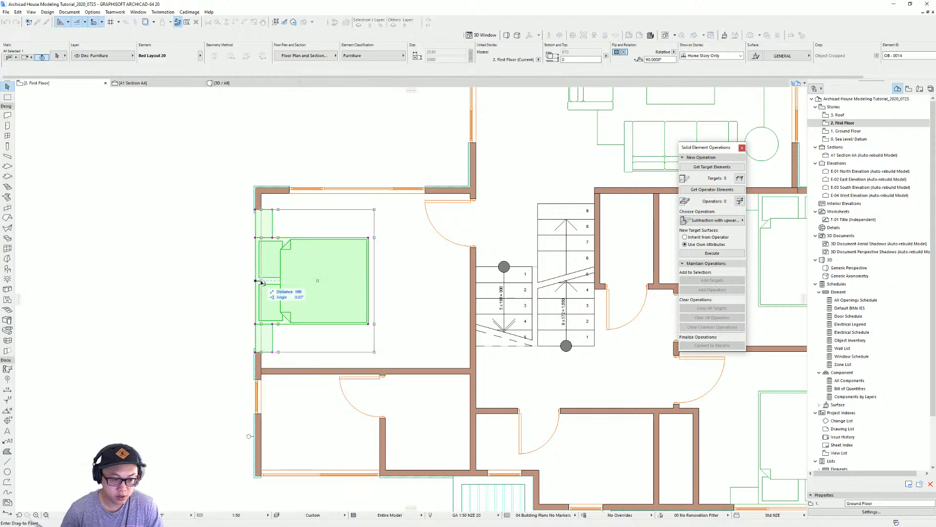
pyautogui.press('Escape')
# Step: Examine the first floor layout around the three bedrooms, the closets and the small lower rooms
pyautogui.scroll(-2, 379, 292)
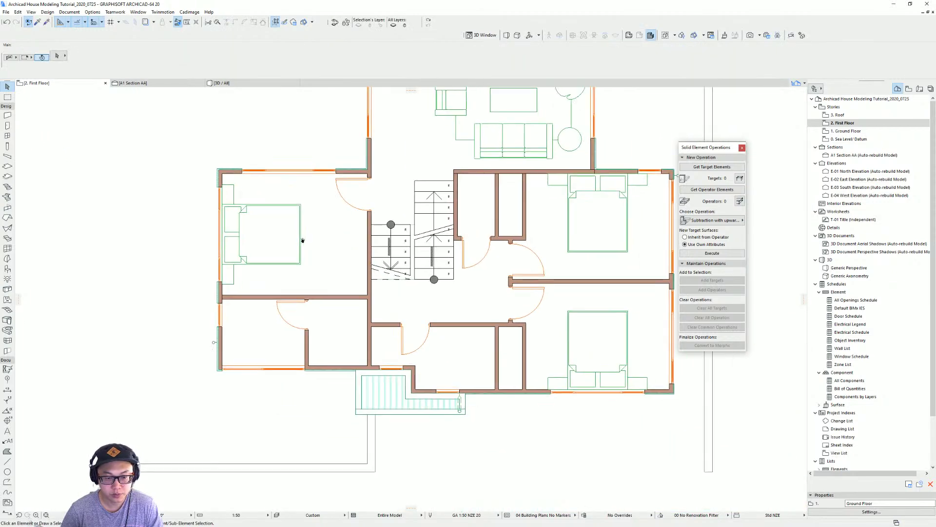
pyautogui.scroll(-1, 395, 270)
pyautogui.moveTo(395, 269); pyautogui.dragTo(344, 305, button='middle')
pyautogui.moveTo(519, 260); pyautogui.dragTo(519, 293, button='middle')
pyautogui.moveTo(533, 380); pyautogui.dragTo(505, 378, button='middle')
pyautogui.scroll(1, 372, 386)
pyautogui.moveTo(372, 386); pyautogui.dragTo(399, 370, button='middle')
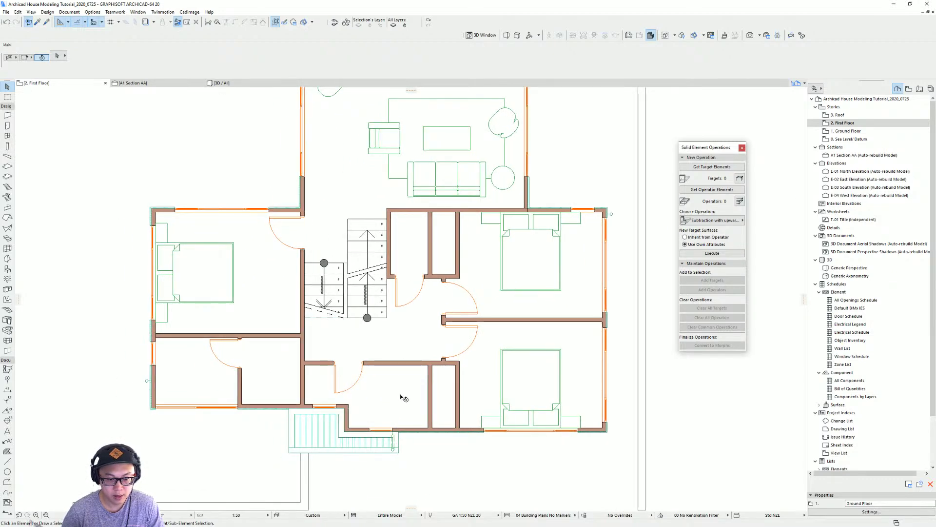
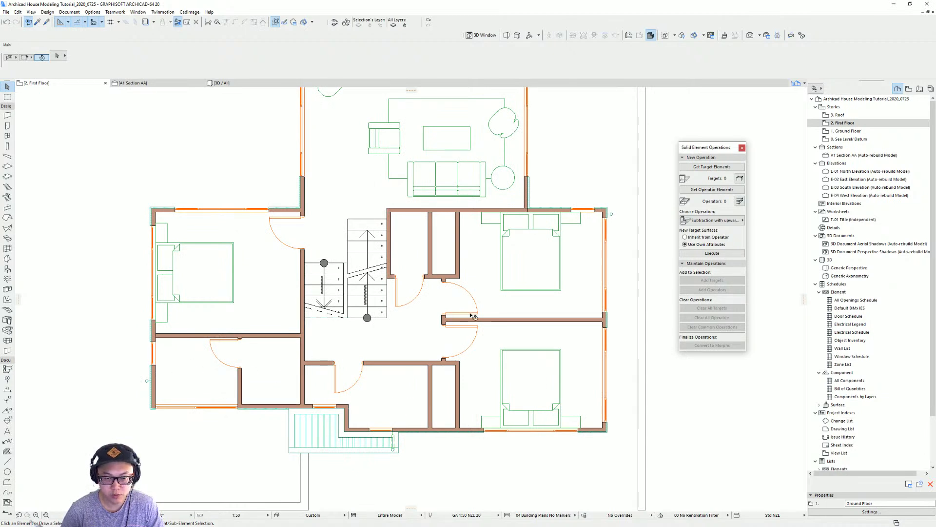
pyautogui.moveTo(466, 253); pyautogui.dragTo(494, 233, button='middle')
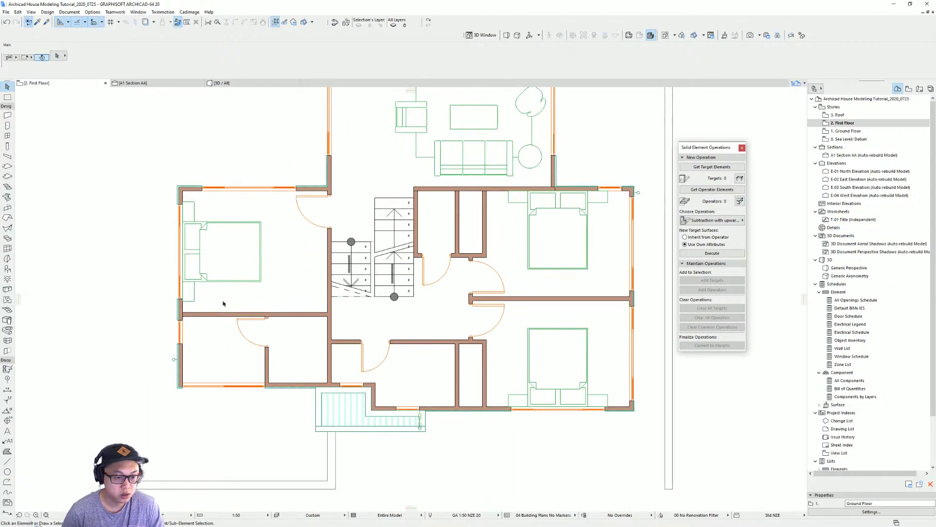
pyautogui.scroll(1, 283, 322)
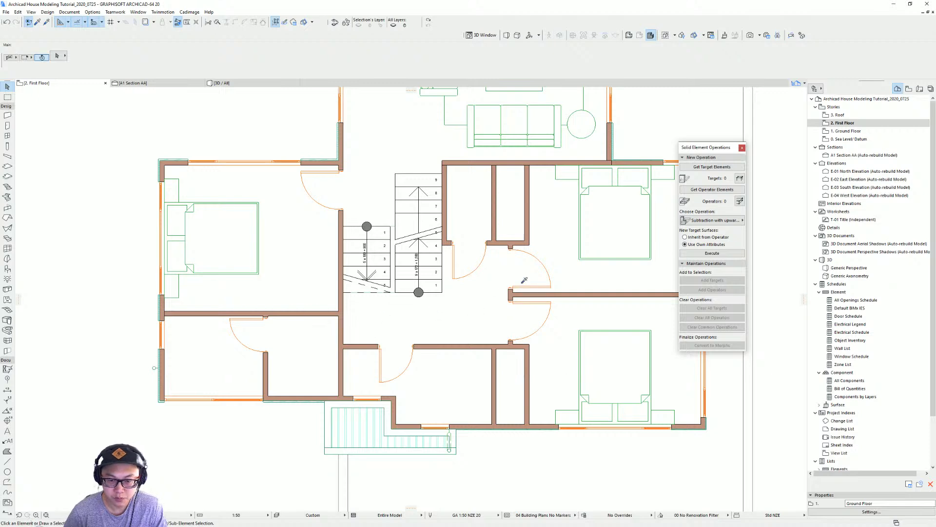
pyautogui.press('alt')
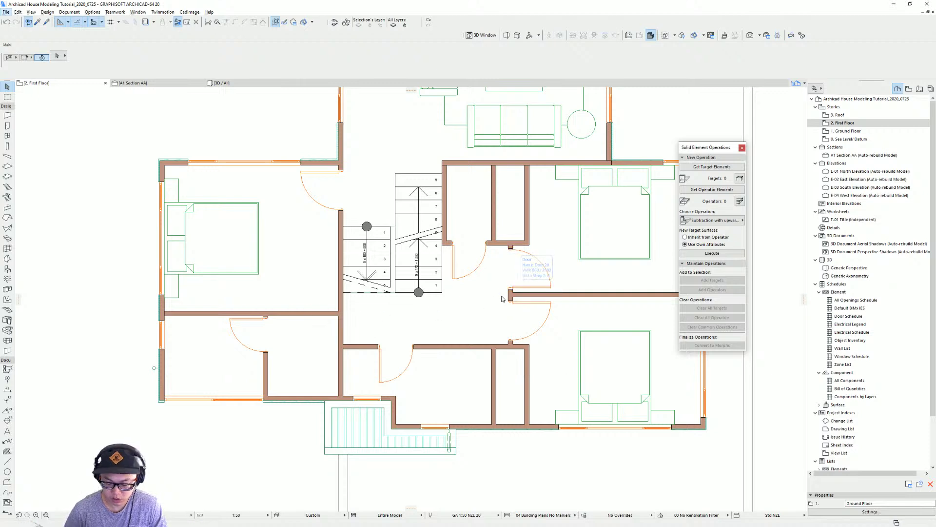
pyautogui.press('f')
pyautogui.press('Escape')
pyautogui.press('Escape')
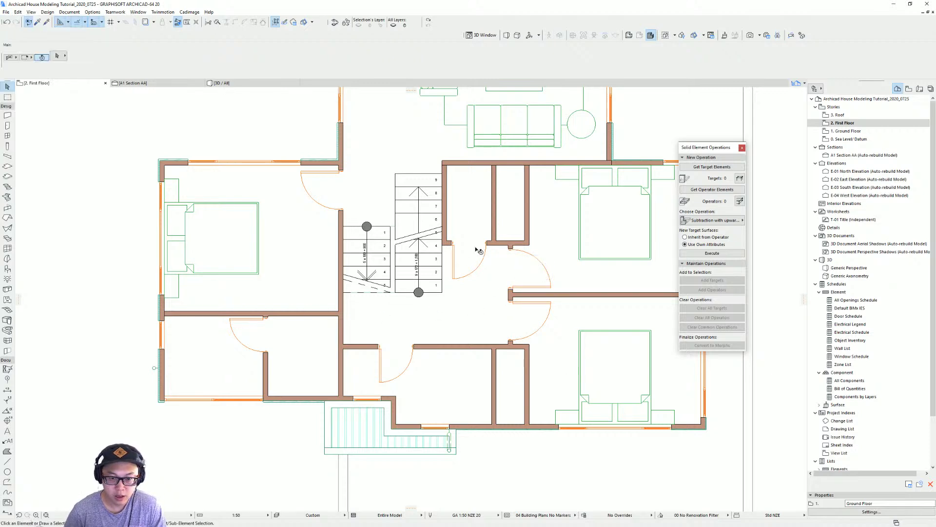
# Step: Pick up the settings of the ground floor toilet's pocket door and place a matching door in the wall below the first floor's left bedroom
pyautogui.hotkey('ctrl', 'Down')
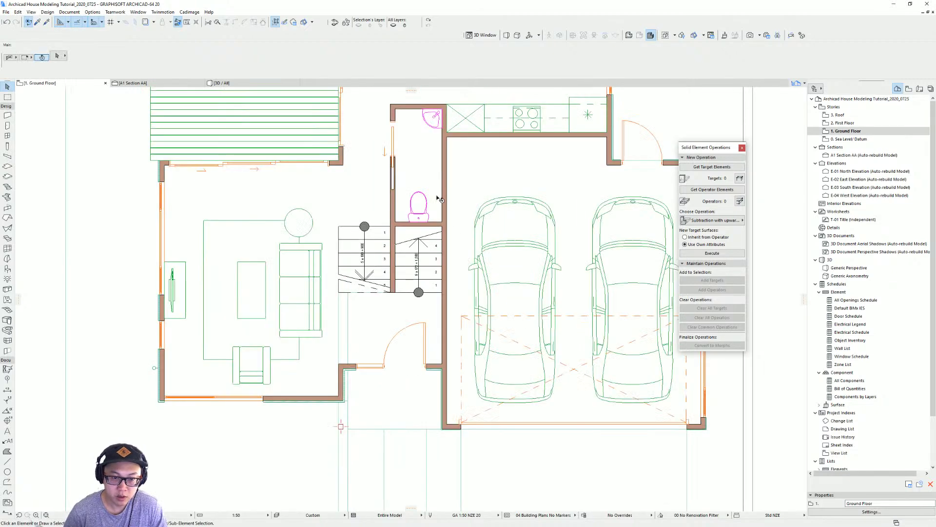
pyautogui.moveTo(437, 196); pyautogui.dragTo(459, 264, button='middle')
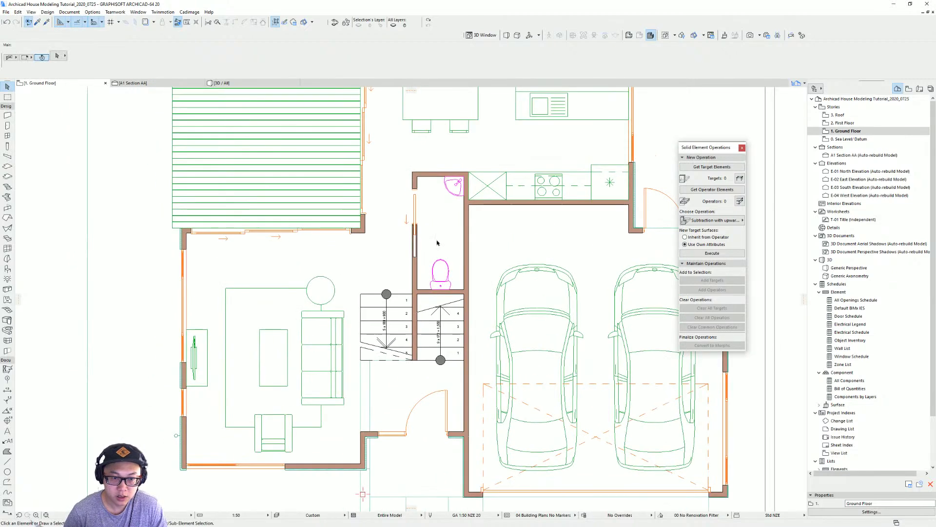
pyautogui.keyDown('alt'); pyautogui.click(418, 224); pyautogui.keyUp('alt')
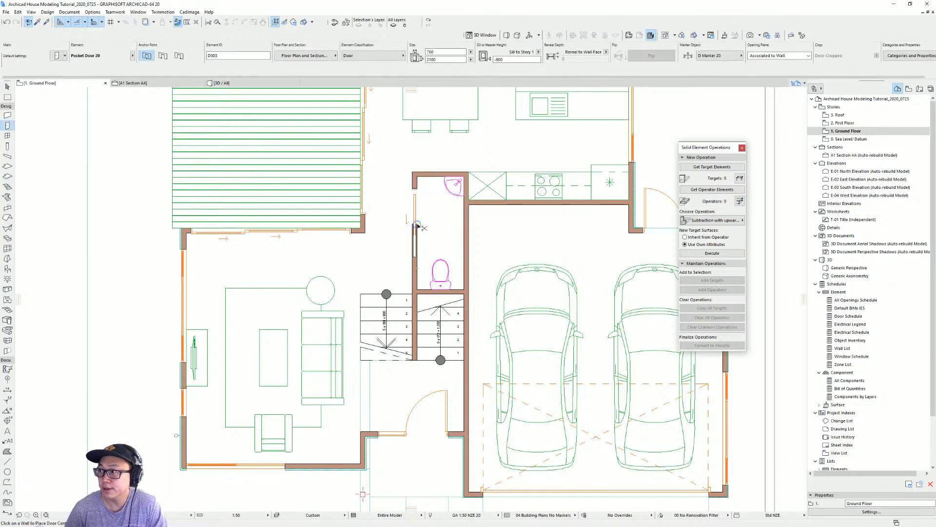
pyautogui.hotkey('ctrl', 'Up')
pyautogui.moveTo(361, 222); pyautogui.dragTo(383, 187, button='middle')
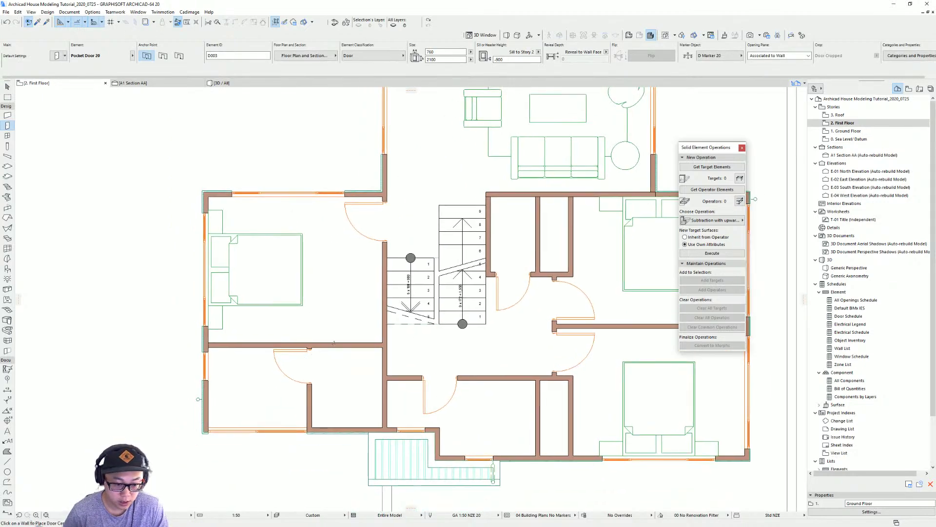
pyautogui.click(333, 348)
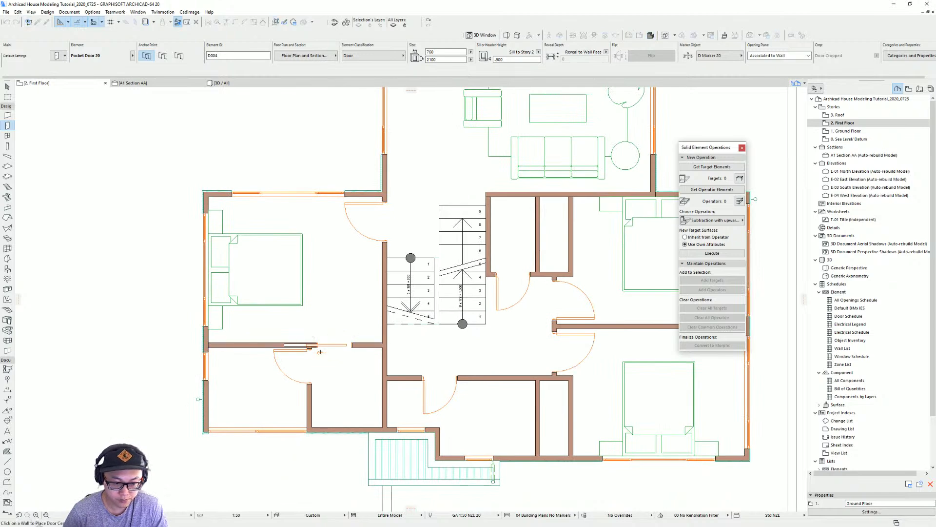
pyautogui.click(321, 351)
# Step: Fine-tune the new pocket door's position along its wall, beside the partition that meets the wall from below
pyautogui.scroll(4, 320, 351)
pyautogui.keyDown('shift'); pyautogui.click(317, 349); pyautogui.keyUp('shift')
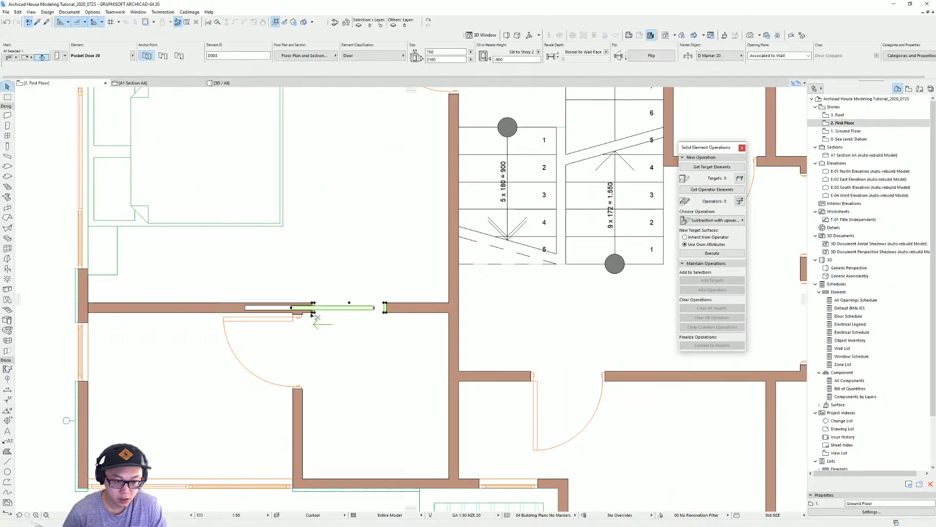
pyautogui.click(312, 315)
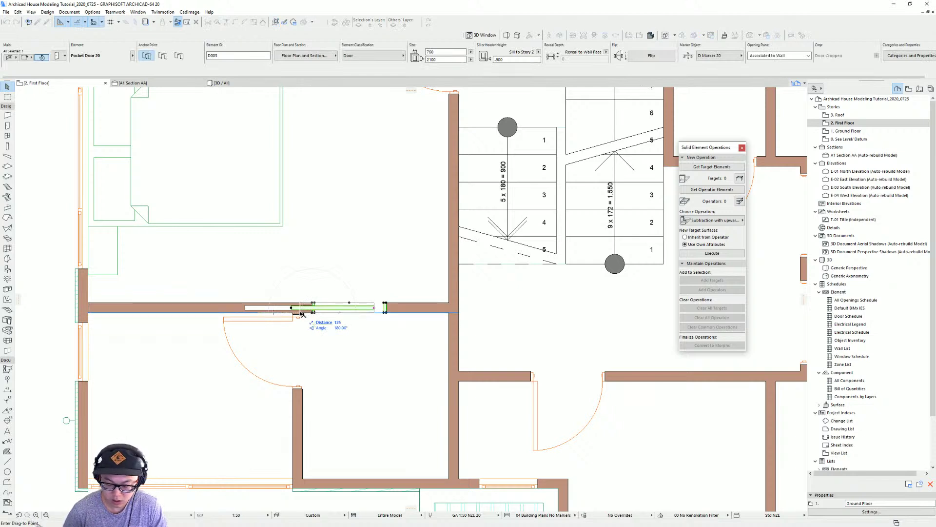
pyautogui.click(302, 313)
pyautogui.click(311, 313)
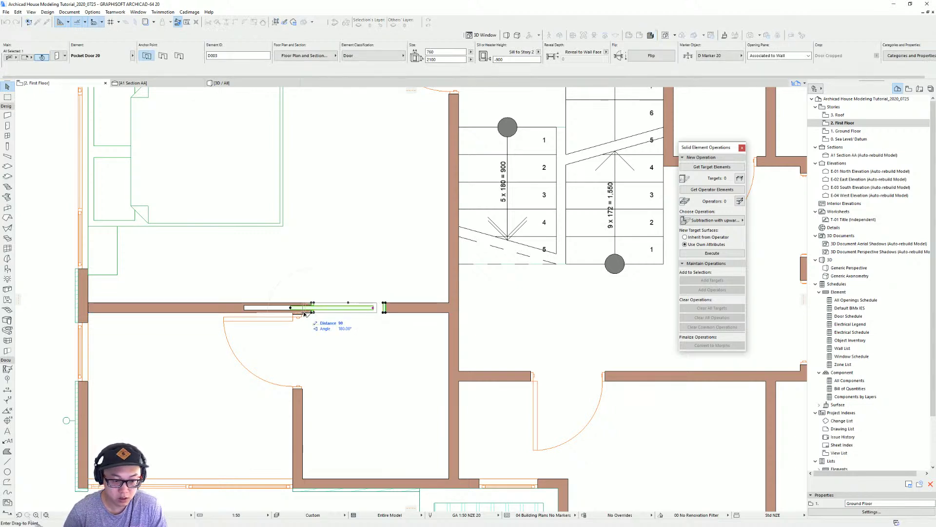
pyautogui.write('1:50')
pyautogui.press('Return')
pyautogui.press('Escape')
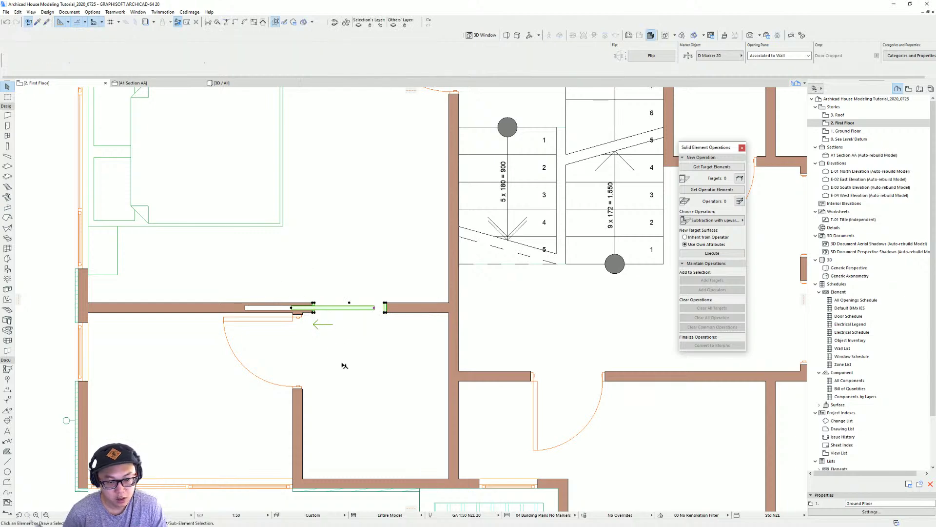
# Step: Search the object library for "ward" to load the Wardrobe 20 object as the default
pyautogui.scroll(-4, 345, 365)
pyautogui.moveTo(363, 335)
pyautogui.mouseDown(button='middle')
pyautogui.moveTo(368, 326)
pyautogui.moveTo(366, 336)
pyautogui.mouseUp(button='middle')
pyautogui.scroll(-2, 367, 327)
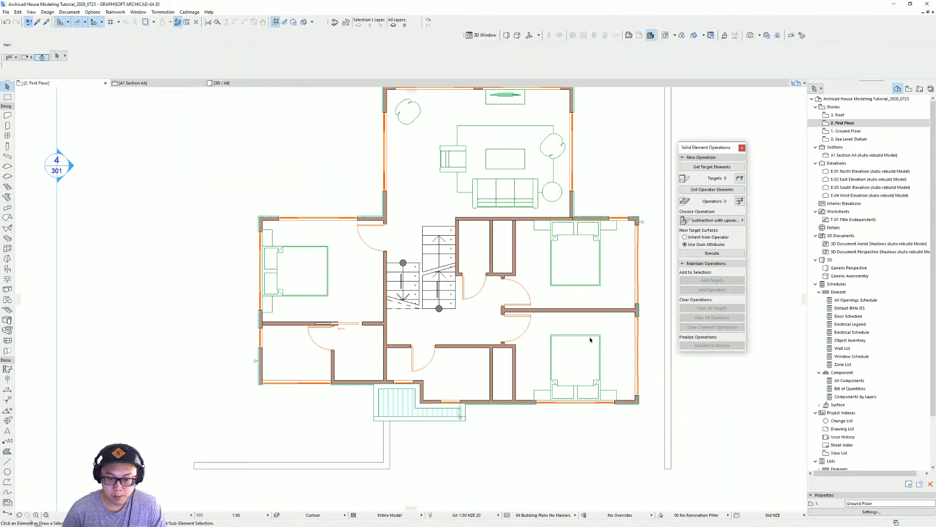
pyautogui.scroll(3, 590, 340)
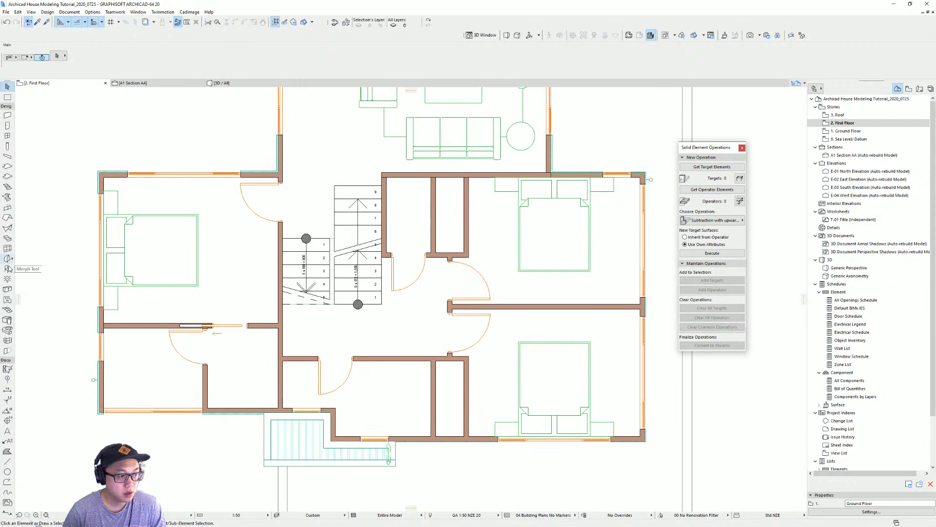
pyautogui.click(8, 269)
pyautogui.hotkey('ctrl', 't')
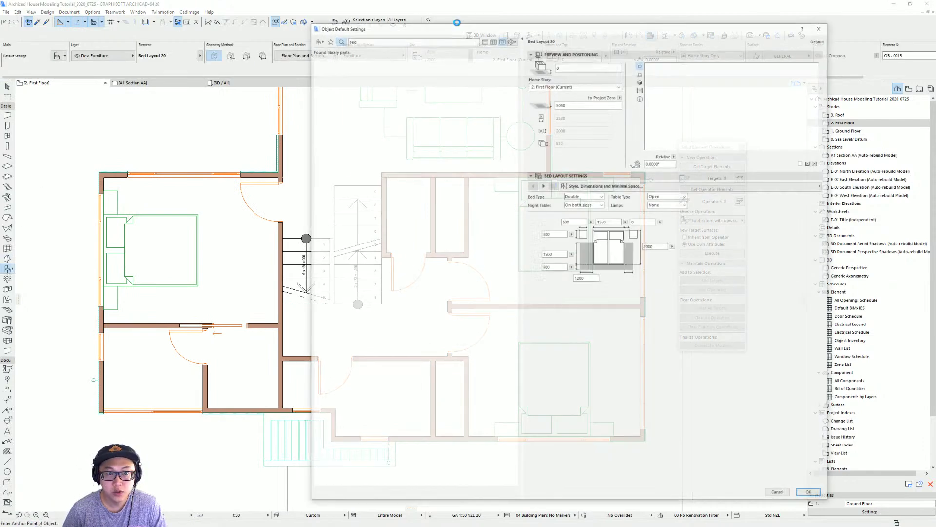
pyautogui.write('ward')
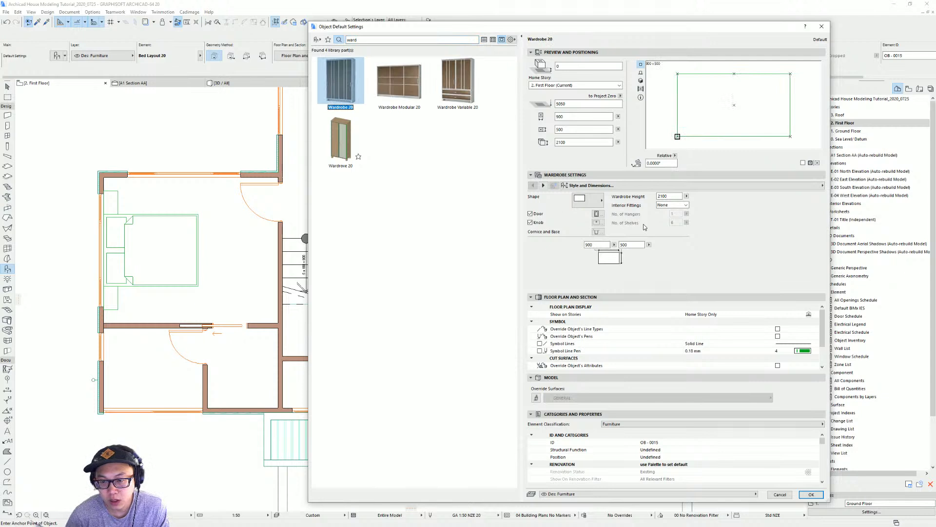
# Step: Set the wardrobe's interior fittings to Hanger and enable showing the hangers in its 2D representation
pyautogui.click(673, 205)
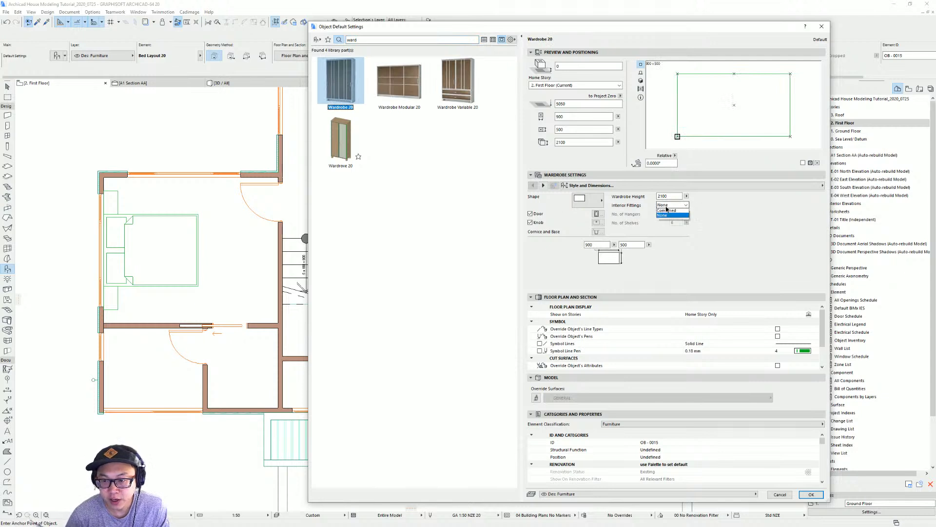
pyautogui.click(674, 215)
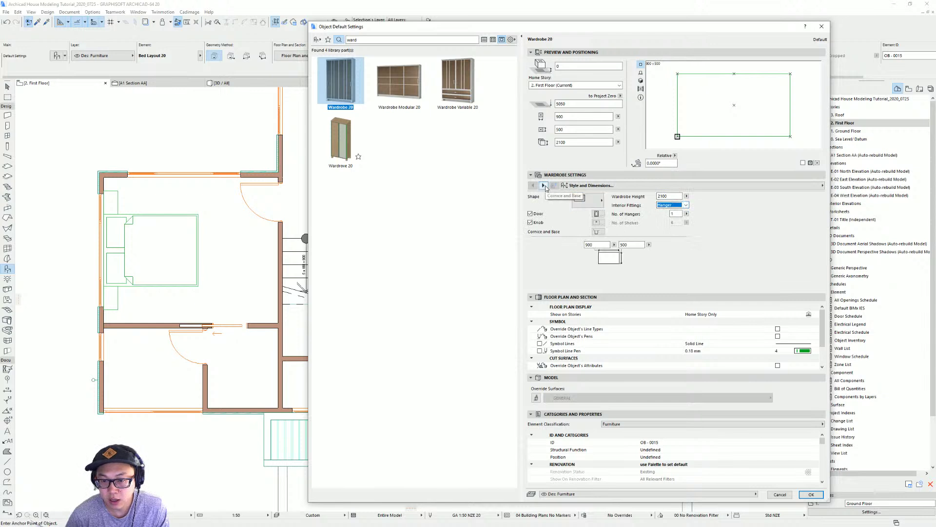
pyautogui.click(546, 187)
pyautogui.click(546, 188)
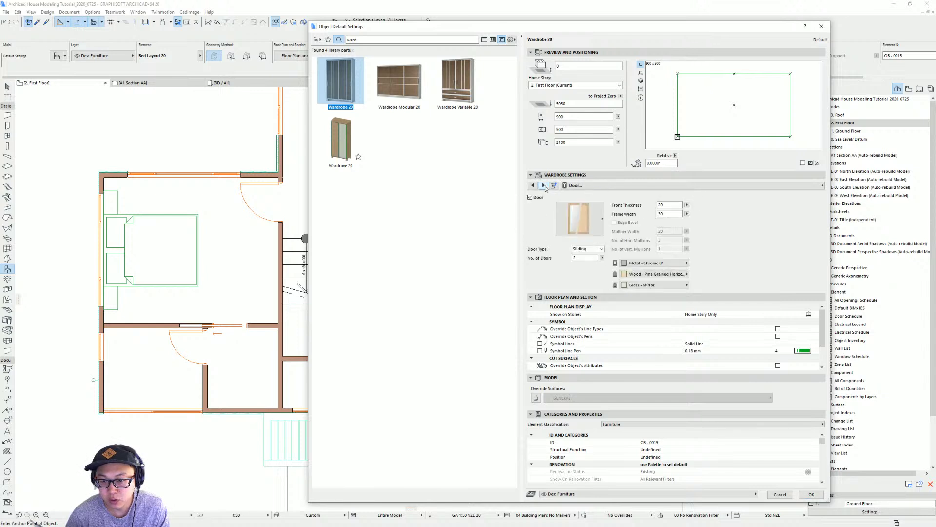
pyautogui.click(544, 185)
pyautogui.click(545, 185)
pyautogui.click(544, 185)
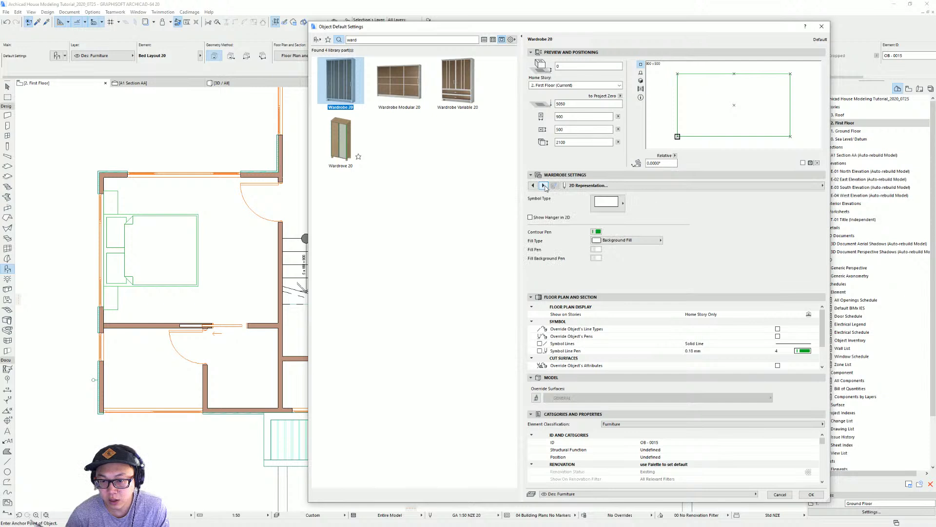
pyautogui.click(559, 218)
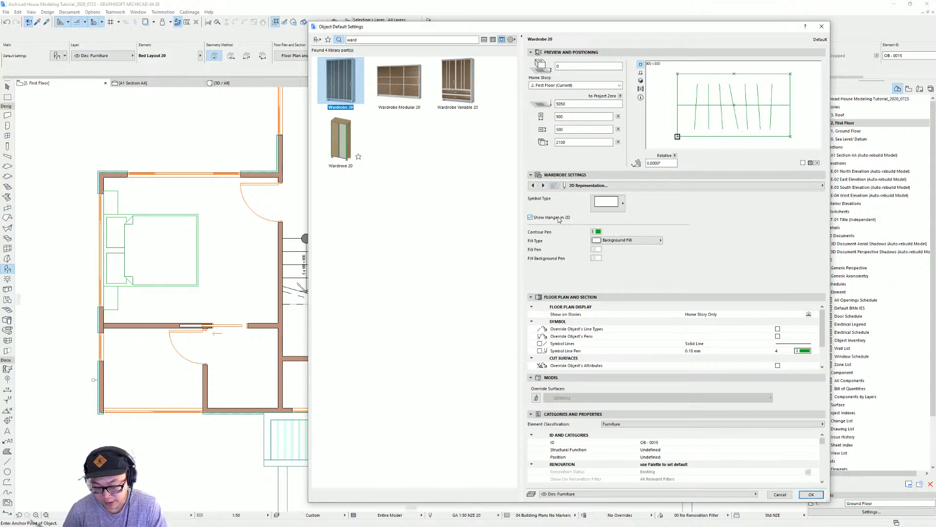
pyautogui.press('Return')
# Step: Place the 900 × 500 mm wardrobe in the hallway in front of the right bedrooms' doors
pyautogui.click(418, 333)
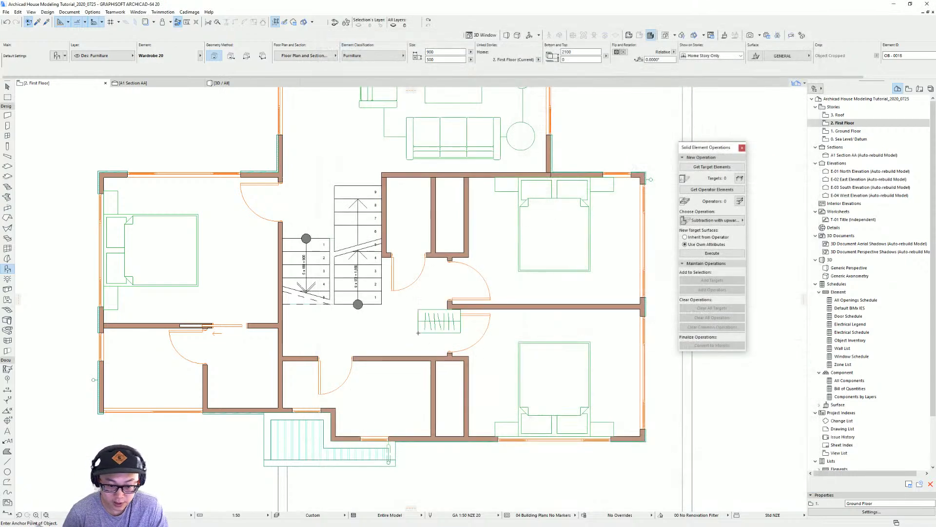
pyautogui.scroll(2, 476, 319)
pyautogui.moveTo(475, 319); pyautogui.dragTo(472, 360, button='middle')
pyautogui.press('Escape')
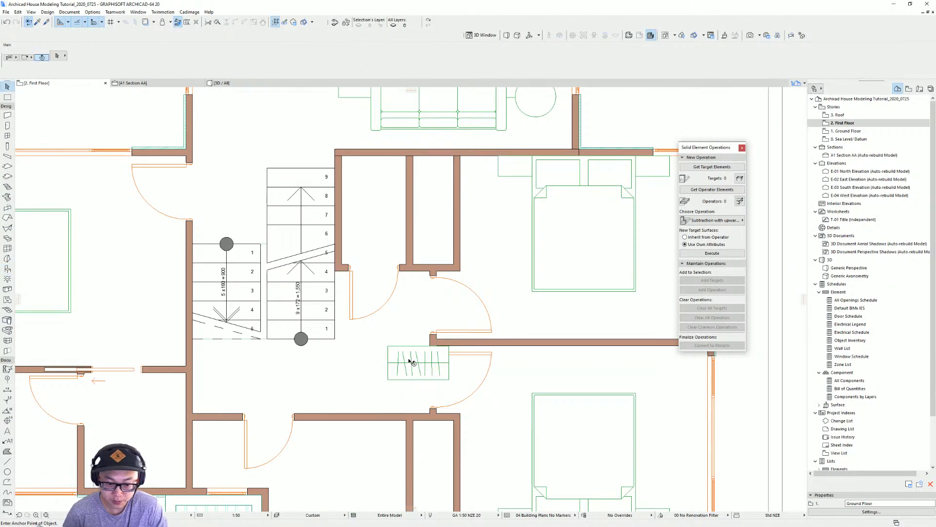
# Step: Move the wardrobe into the upper-right bedroom beside the closet wall and rotate it by 90°
pyautogui.click(418, 365)
pyautogui.moveTo(418, 364); pyautogui.dragTo(487, 233)
pyautogui.click(518, 250)
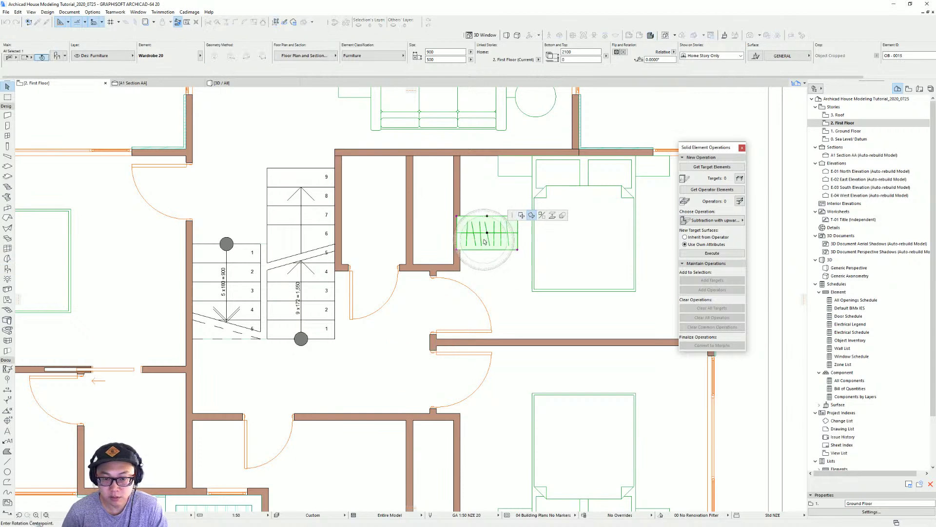
pyautogui.click(484, 239)
pyautogui.click(521, 239)
pyautogui.click(485, 176)
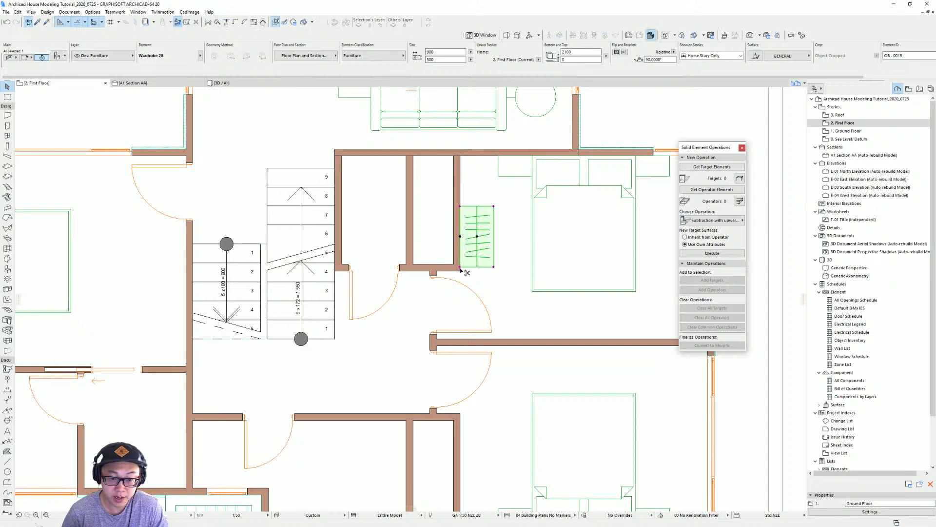
# Step: Move the wardrobe into the narrow closet beside the upper-right bedroom and stretch it to 1600 × 600 mm to fill the space
pyautogui.moveTo(461, 270); pyautogui.dragTo(413, 265)
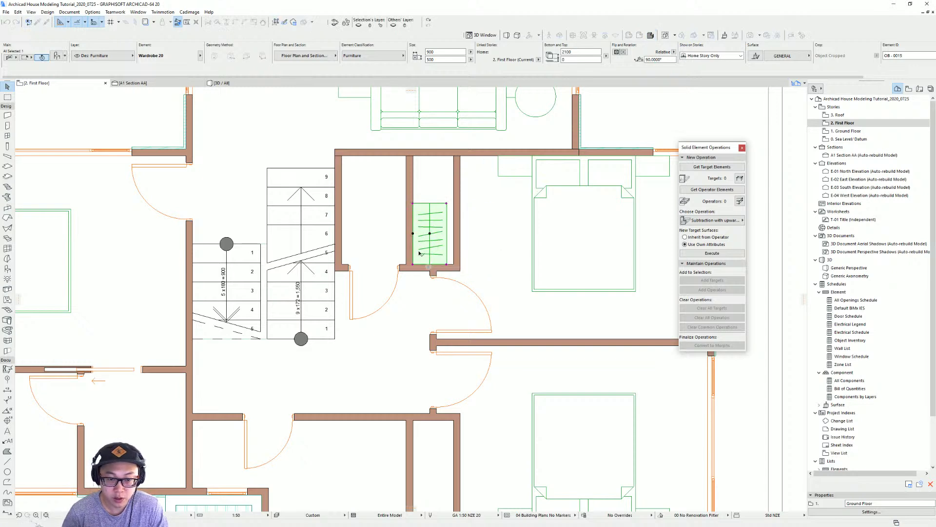
pyautogui.click(447, 207)
pyautogui.click(530, 194)
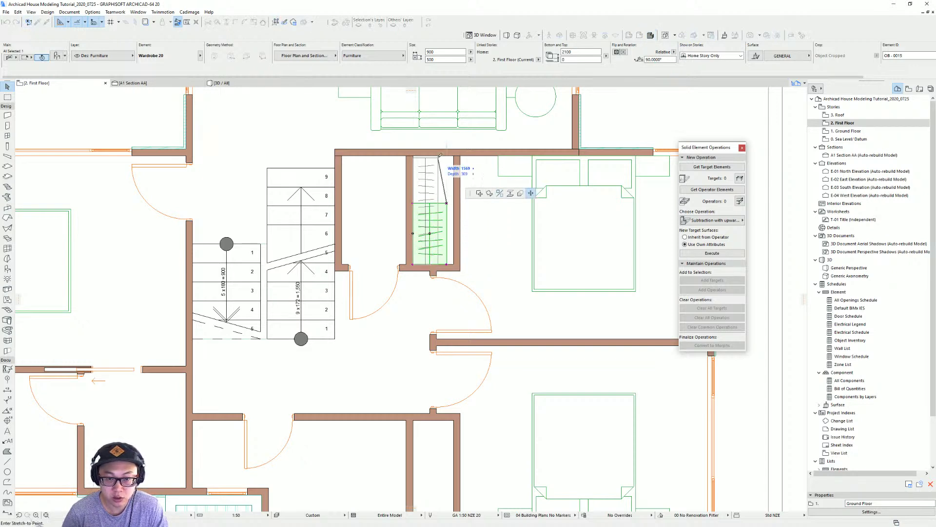
pyautogui.click(454, 156)
# Step: Copy the fitted wardrobe into the narrow closet beside the lower-right bedroom, aligned to the closet's upper inner corner
pyautogui.moveTo(457, 228); pyautogui.dragTo(457, 193, button='middle')
pyautogui.scroll(-2, 446, 146)
pyautogui.hotkey('ctrl', 'shift', 'd')
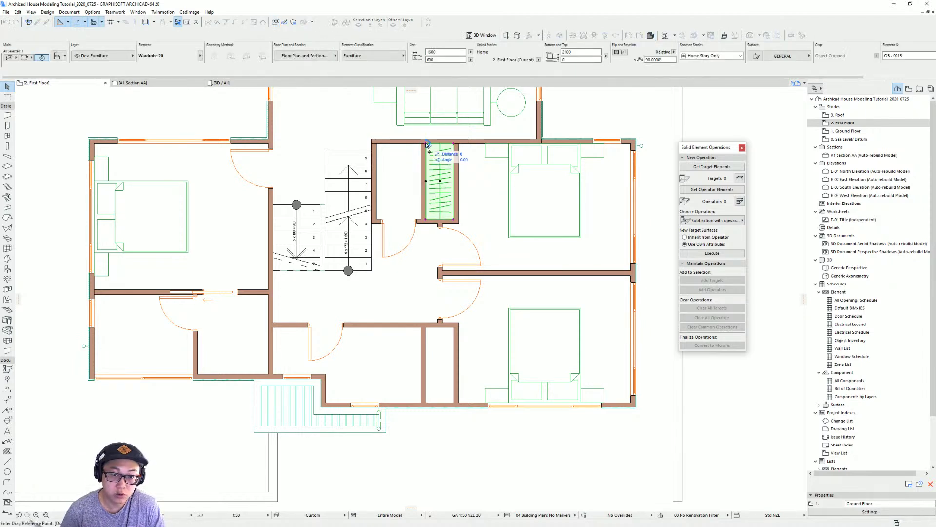
pyautogui.click(426, 327)
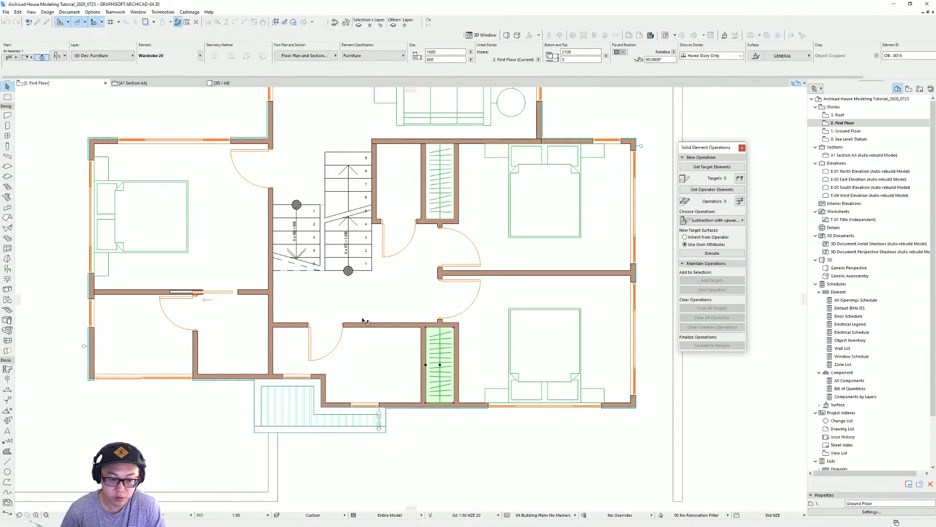
# Step: Copy the lower closet's wardrobe into the small room entered through the new pocket door
pyautogui.moveTo(364, 321); pyautogui.dragTo(408, 309, button='middle')
pyautogui.click(445, 349)
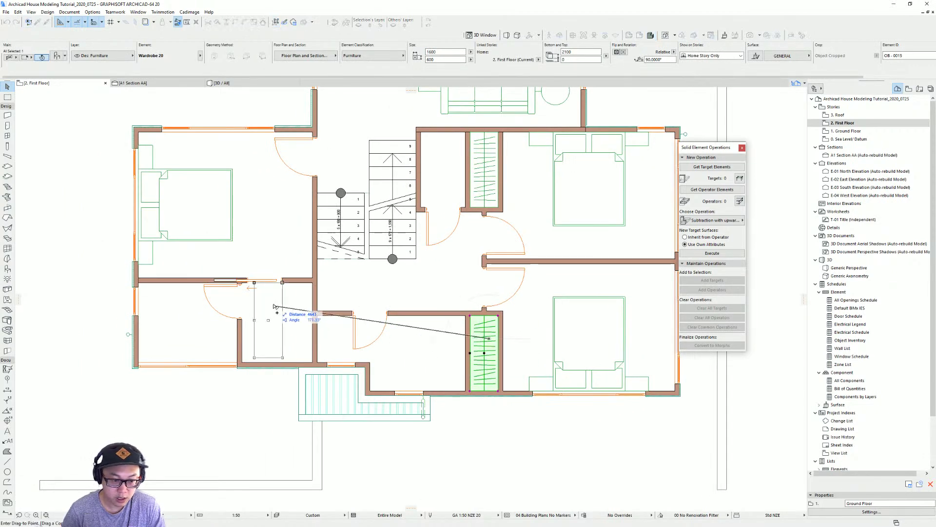
pyautogui.click(293, 312)
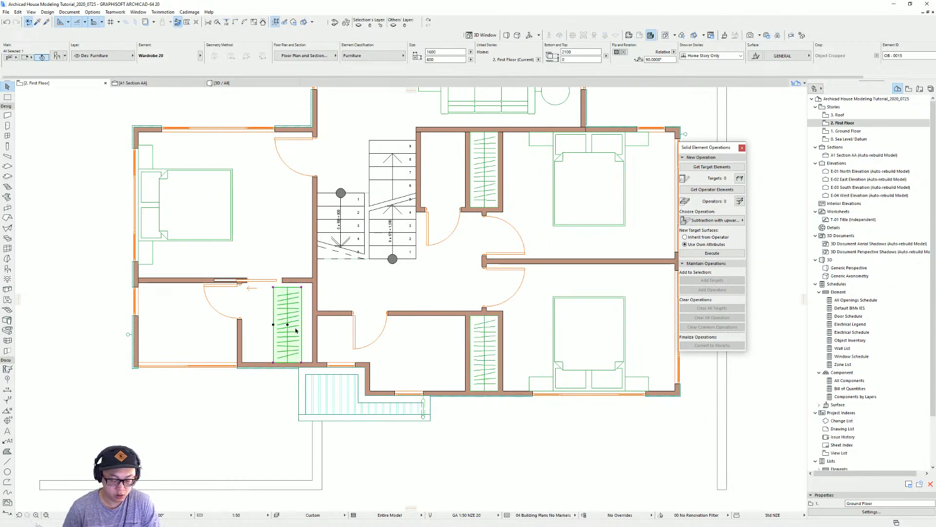
# Step: Change the shape of the wardrobe in the small room below the left bedroom to the L-shaped layout
pyautogui.doubleClick(307, 293)
pyautogui.click(709, 186)
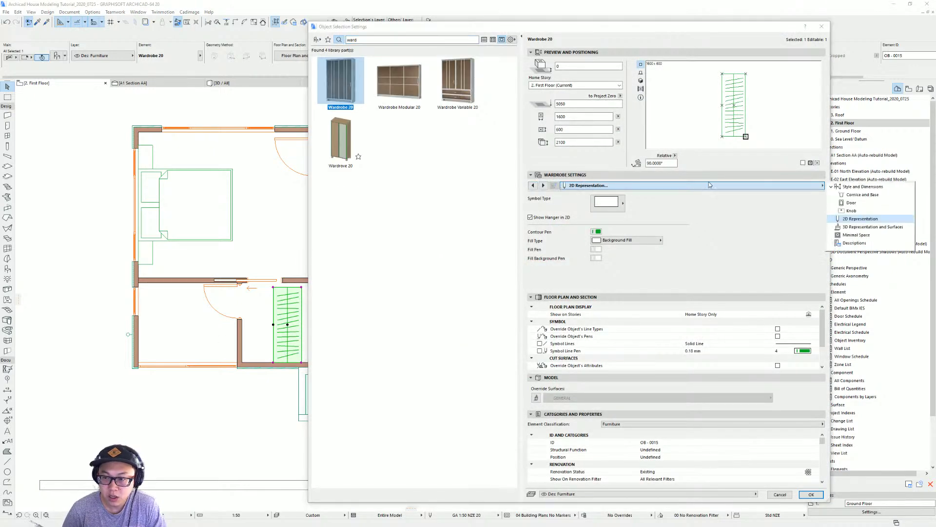
pyautogui.click(854, 188)
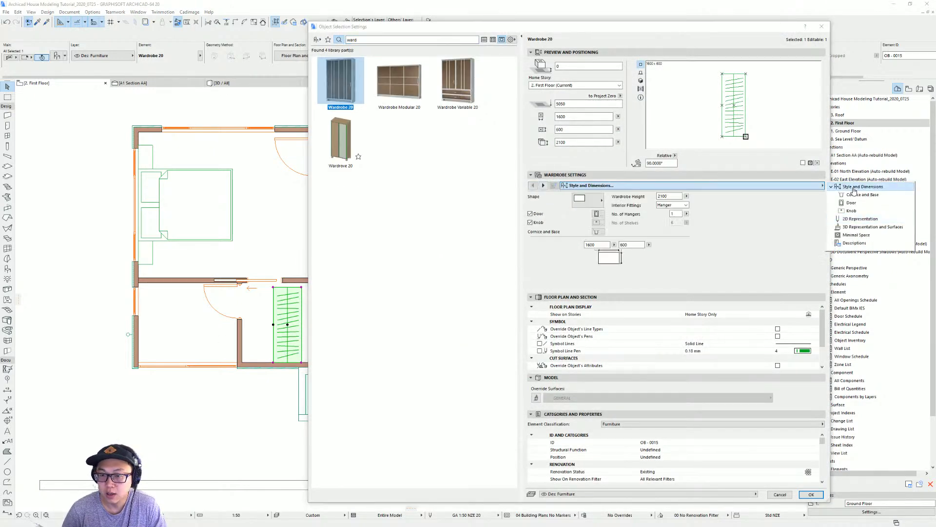
pyautogui.click(588, 200)
pyautogui.click(642, 216)
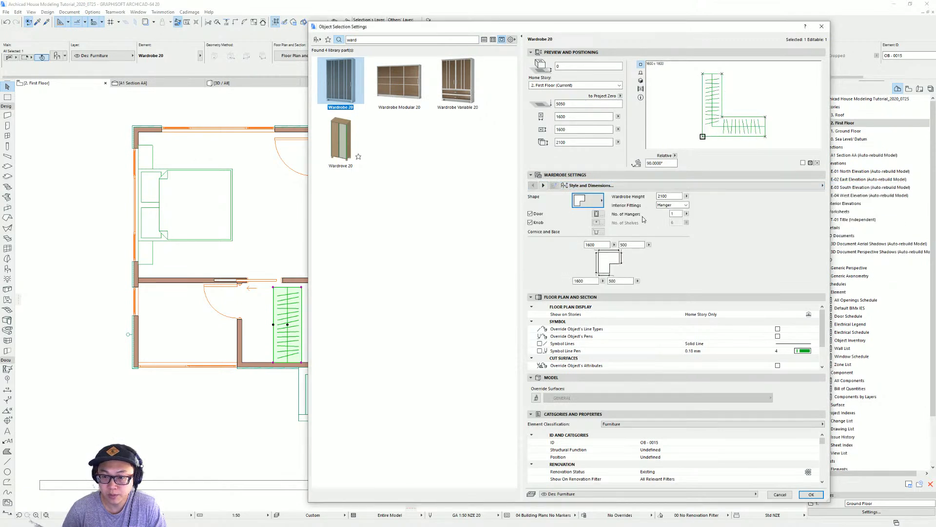
pyautogui.press('Return')
pyautogui.scroll(3, 235, 362)
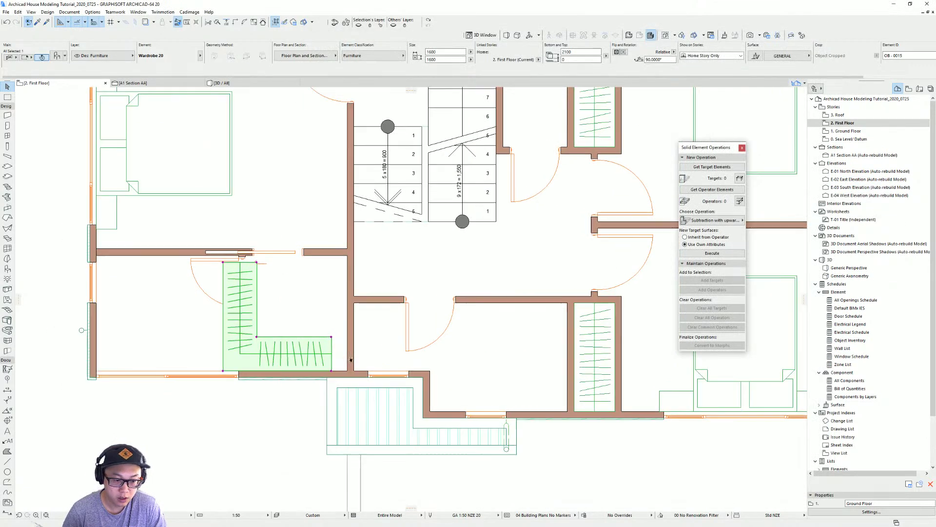
# Step: Mirror the L-shaped wardrobe about a vertical axis and move it against the stair-side wall of the small room
pyautogui.hotkey('ctrl', 'm')
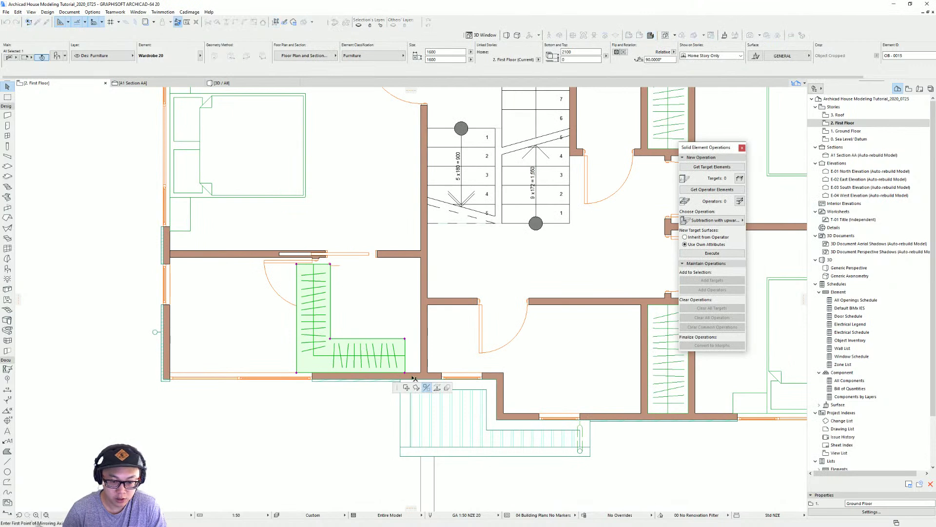
pyautogui.click(373, 361)
pyautogui.click(376, 322)
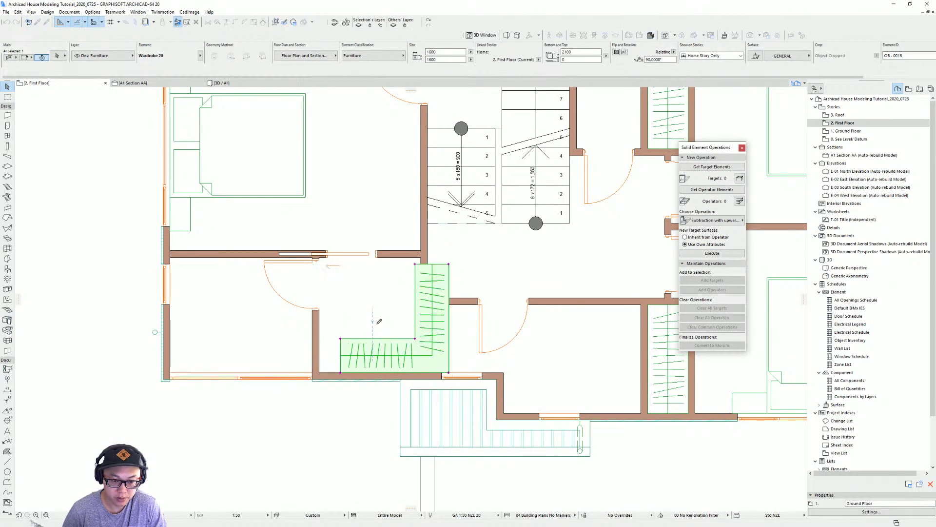
pyautogui.click(449, 264)
pyautogui.click(420, 264)
# Step: Stretch the L-shaped wardrobe to fit exactly between the small room's surrounding walls
pyautogui.click(421, 264)
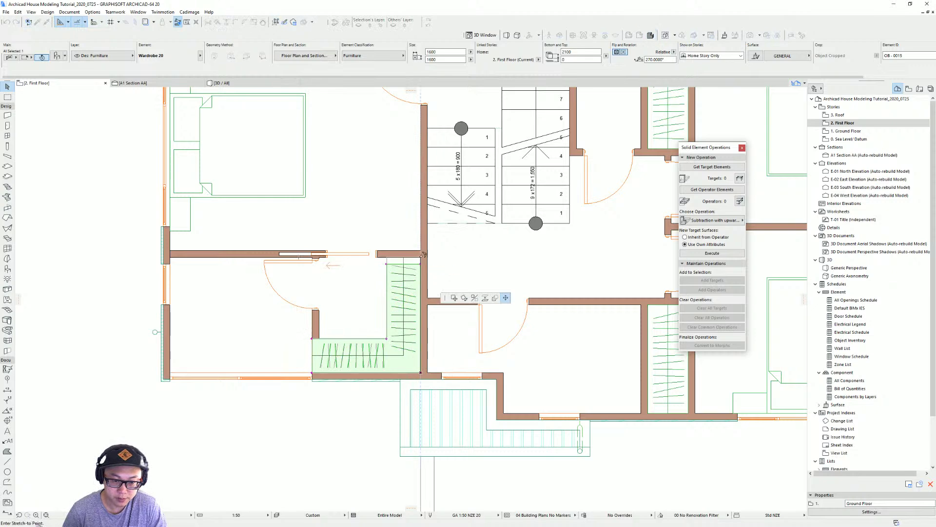
pyautogui.click(423, 254)
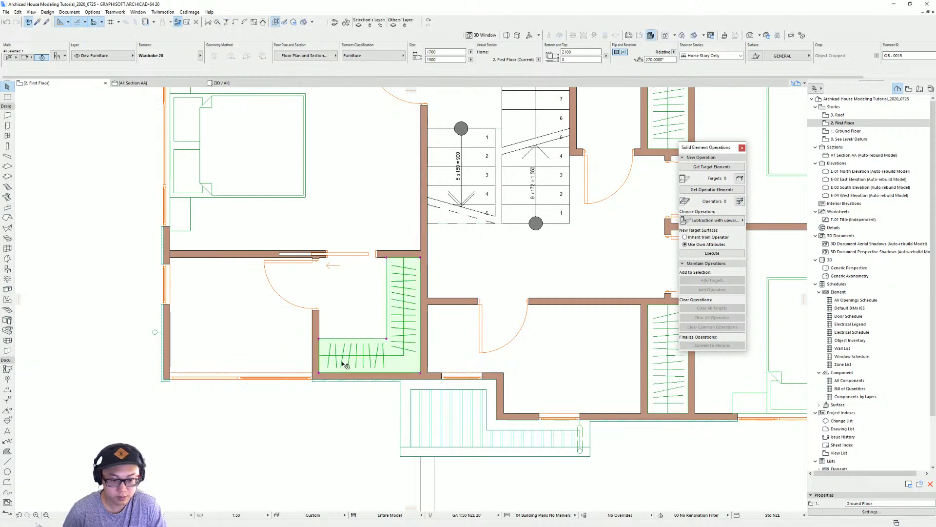
pyautogui.press('Escape')
pyautogui.scroll(-3, 387, 349)
pyautogui.scroll(5, 387, 349)
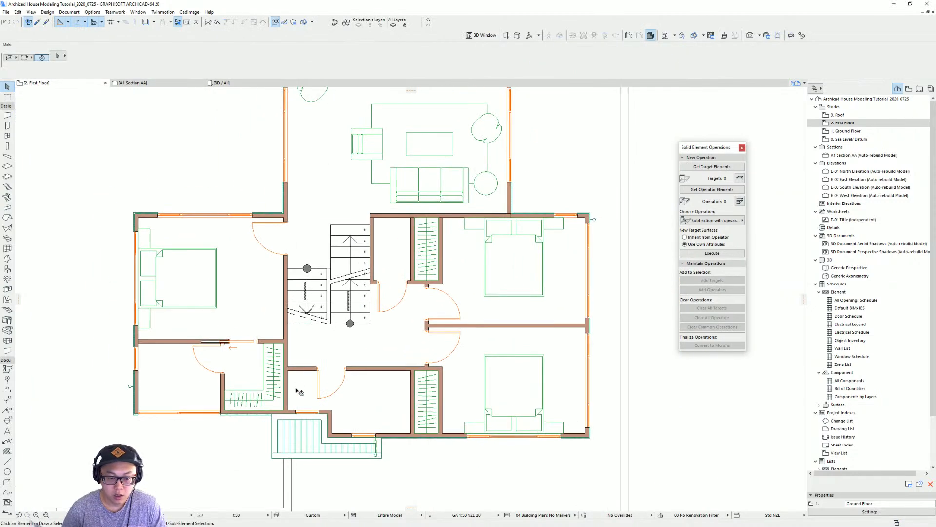
# Step: Find the WC 20 object in the library and place it in the bathroom below the left bedroom
pyautogui.moveTo(433, 243); pyautogui.dragTo(496, 216, button='middle')
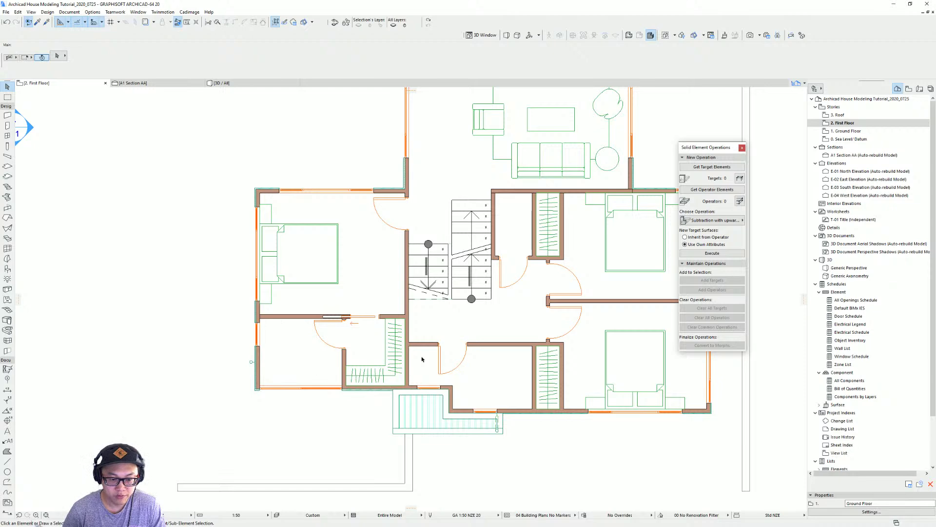
pyautogui.moveTo(421, 359); pyautogui.dragTo(490, 349, button='middle')
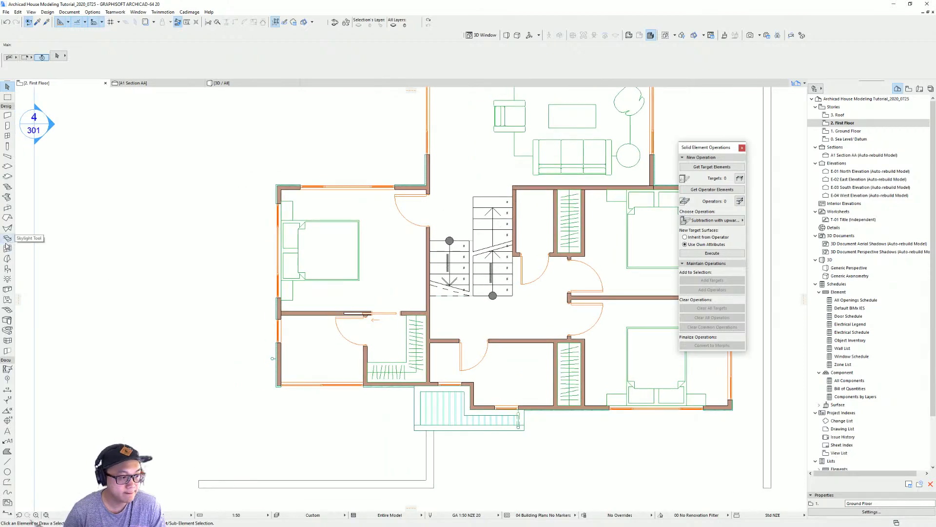
pyautogui.click(8, 268)
pyautogui.hotkey('ctrl', 't')
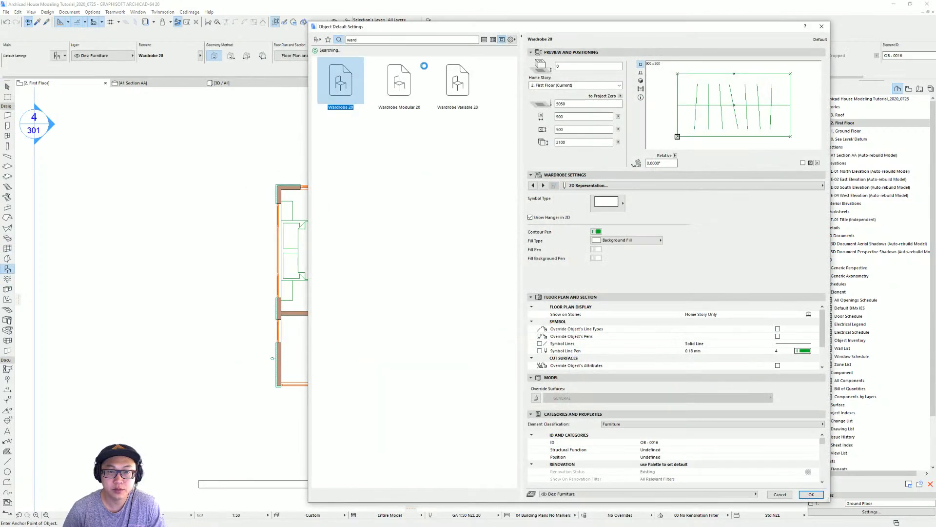
pyautogui.write('wd')
pyautogui.doubleClick(339, 92)
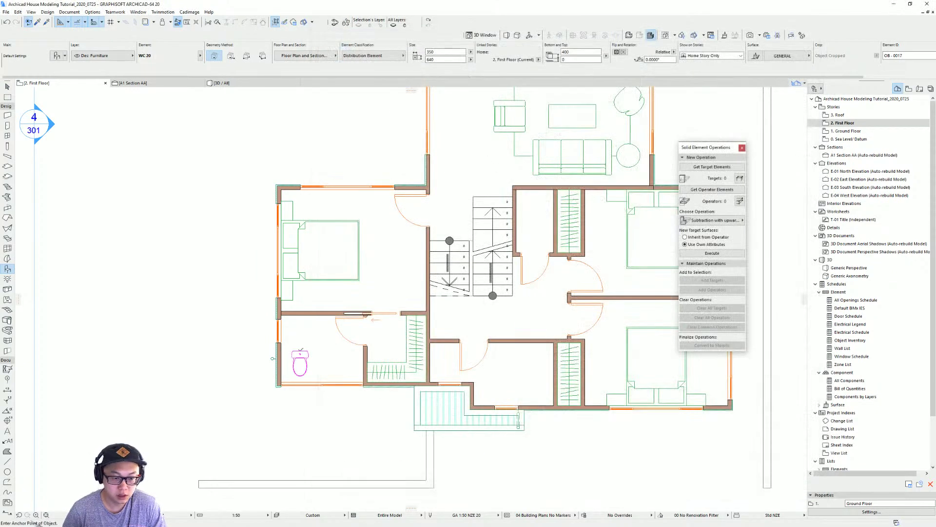
pyautogui.press('Escape')
# Step: Rotate the WC to 90° and move its back against the bathroom's left exterior wall, centred on the window
pyautogui.click(300, 350)
pyautogui.click(300, 350)
pyautogui.click(349, 318)
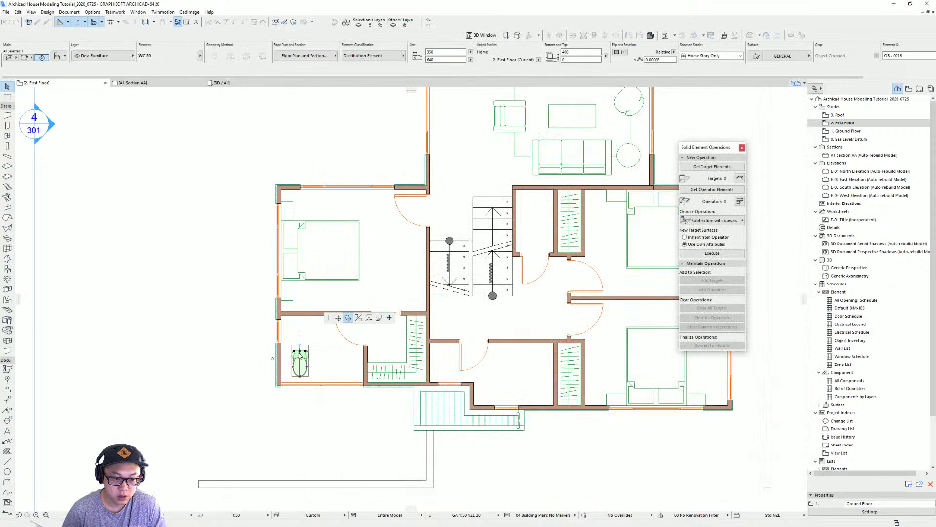
pyautogui.click(301, 358)
pyautogui.click(301, 376)
pyautogui.click(366, 371)
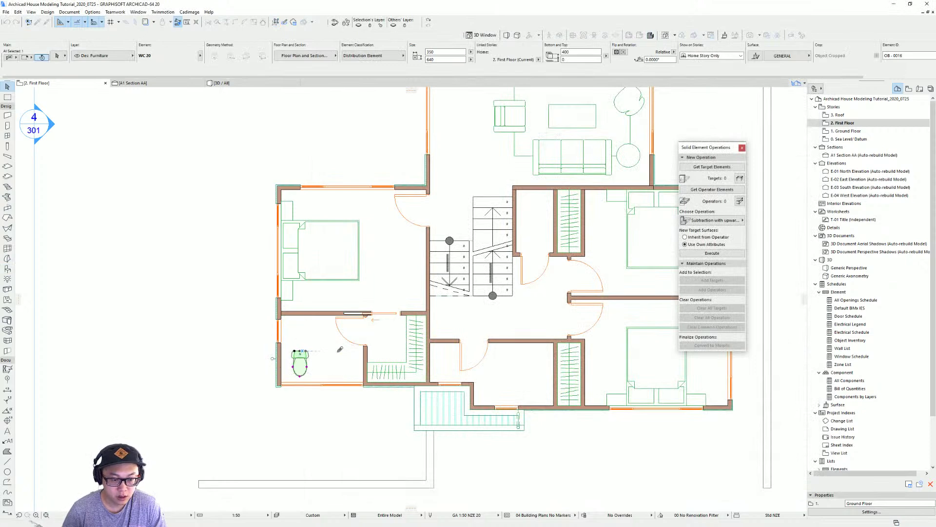
pyautogui.click(301, 352)
pyautogui.scroll(3, 281, 335)
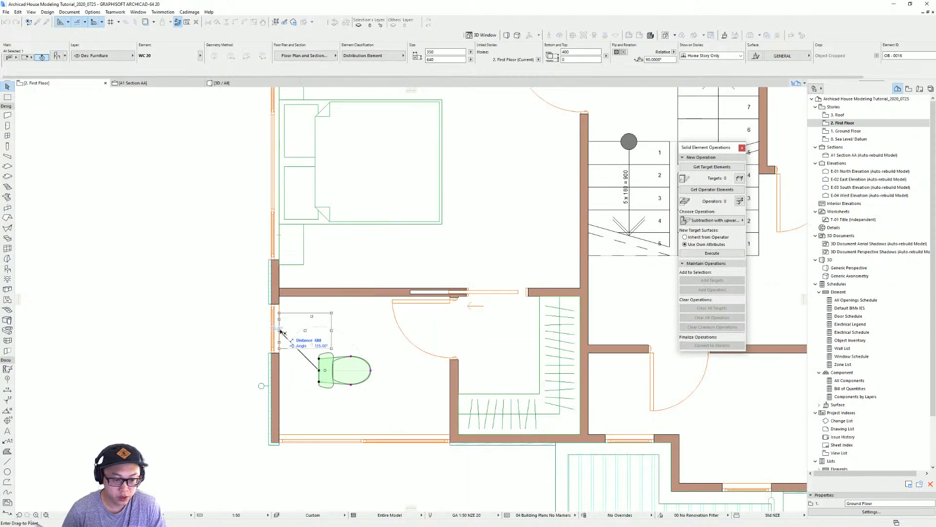
pyautogui.click(280, 330)
# Step: Copy the WC from the left bathroom to the small window in the lower wall of the central bathroom
pyautogui.hotkey('ctrl', 'shift', 'd')
pyautogui.click(279, 331)
pyautogui.scroll(-1, 465, 329)
pyautogui.moveTo(465, 329); pyautogui.dragTo(115, 239, button='middle')
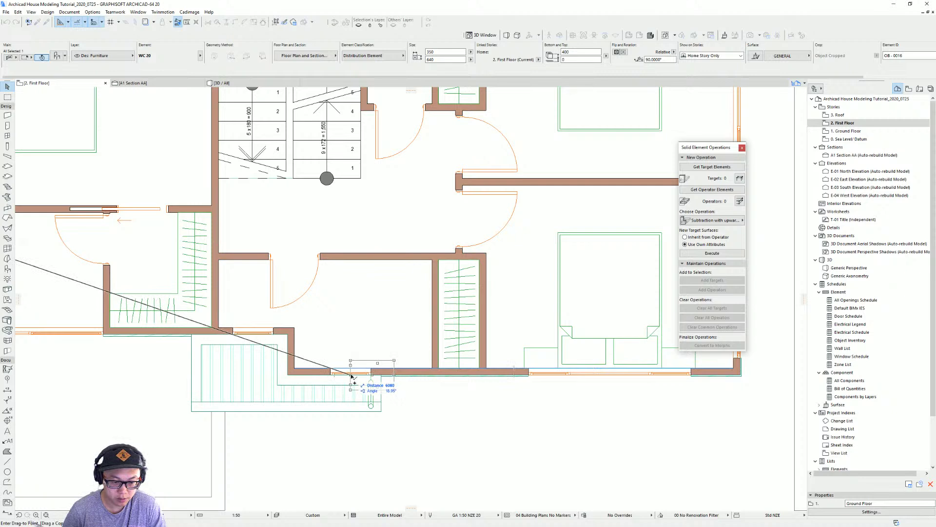
pyautogui.click(352, 376)
# Step: Rotate the copied WC to 180° and move its back onto the inner face of the central bathroom's lower wall
pyautogui.click(353, 376)
pyautogui.click(395, 409)
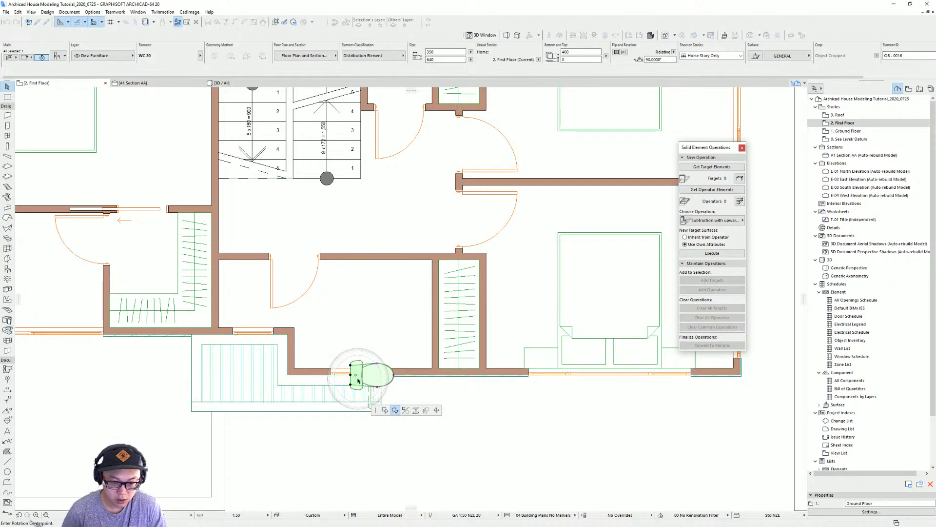
pyautogui.click(350, 374)
pyautogui.click(394, 375)
pyautogui.click(352, 314)
pyautogui.hotkey('ctrl', 'd')
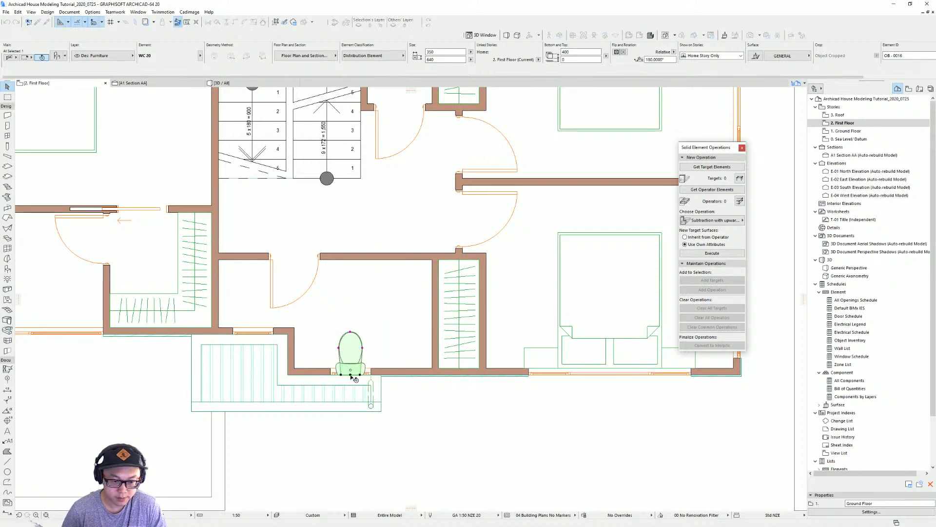
pyautogui.click(351, 375)
pyautogui.click(351, 370)
pyautogui.scroll(-2, 401, 325)
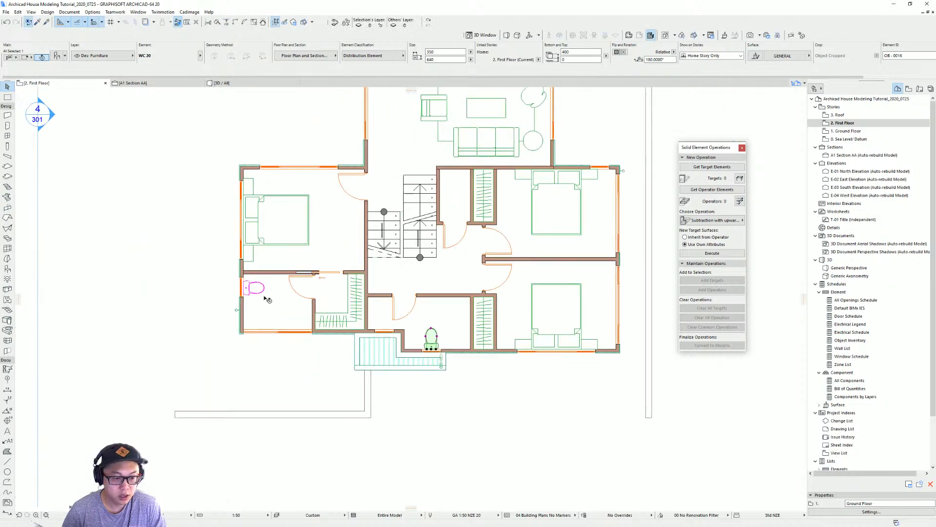
pyautogui.press('Escape')
# Step: Search the object library for "shower" and place a rectangular 900 × 900 mm Shower Tray 20 in the left bathroom
pyautogui.click(7, 269)
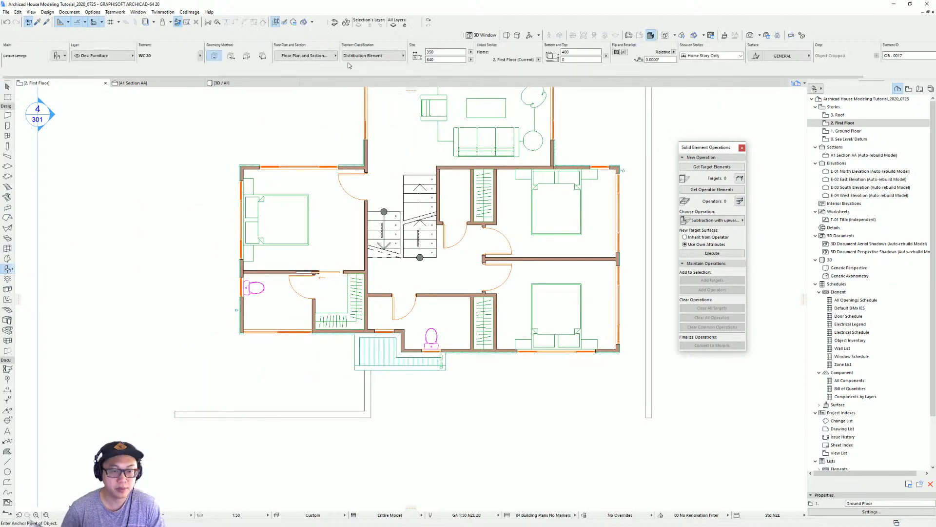
pyautogui.hotkey('ctrl', 't')
pyautogui.click(364, 41)
pyautogui.write('shower')
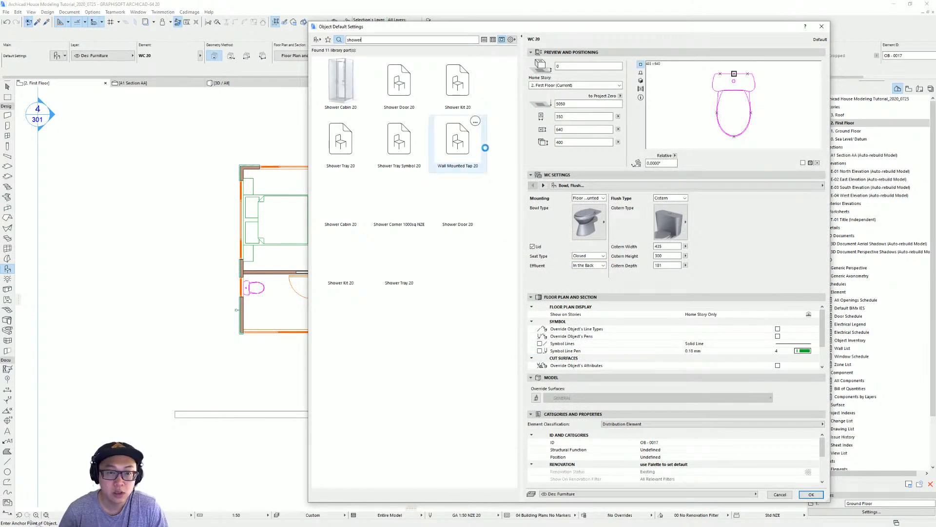
pyautogui.click(356, 145)
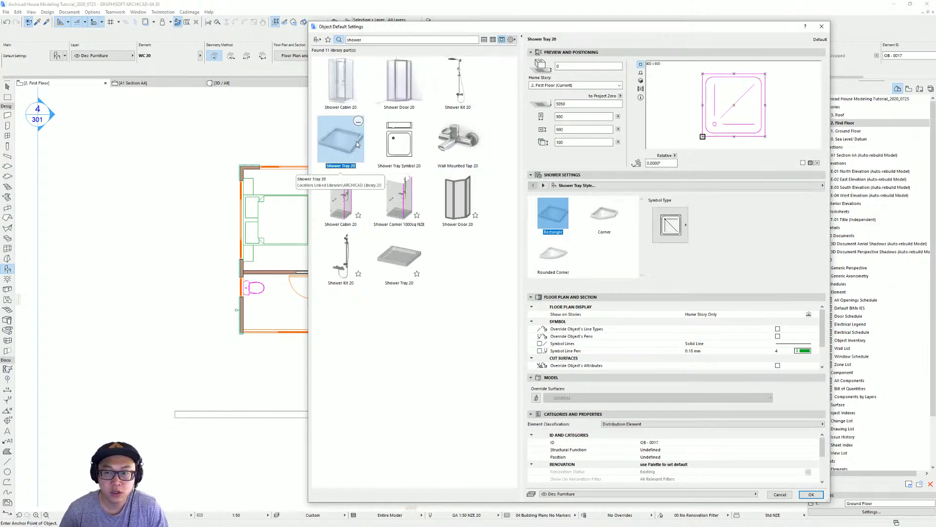
pyautogui.press('Return')
pyautogui.scroll(3, 236, 313)
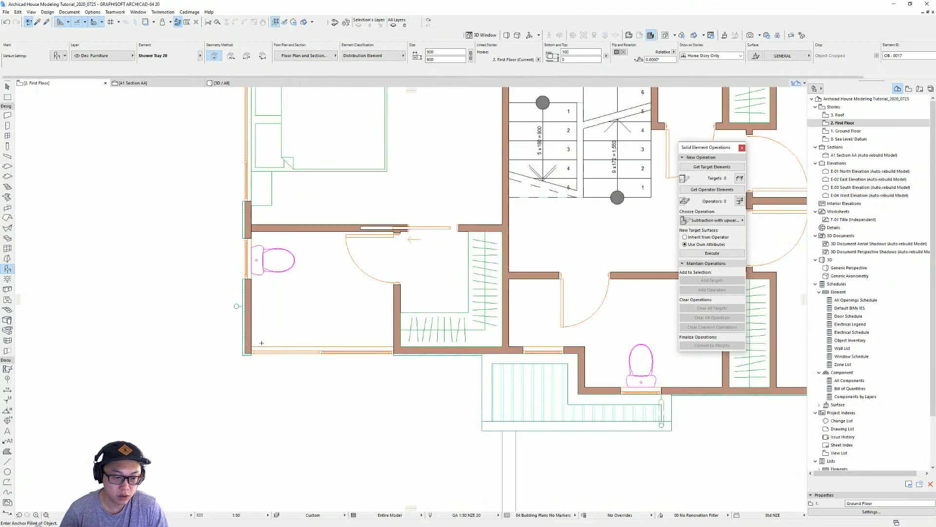
pyautogui.click(282, 330)
# Step: Move the shower tray into the lower-left corner of the left bathroom, below the WC
pyautogui.keyDown('shift'); pyautogui.click(282, 331); pyautogui.keyUp('shift')
pyautogui.moveTo(282, 330); pyautogui.dragTo(252, 349)
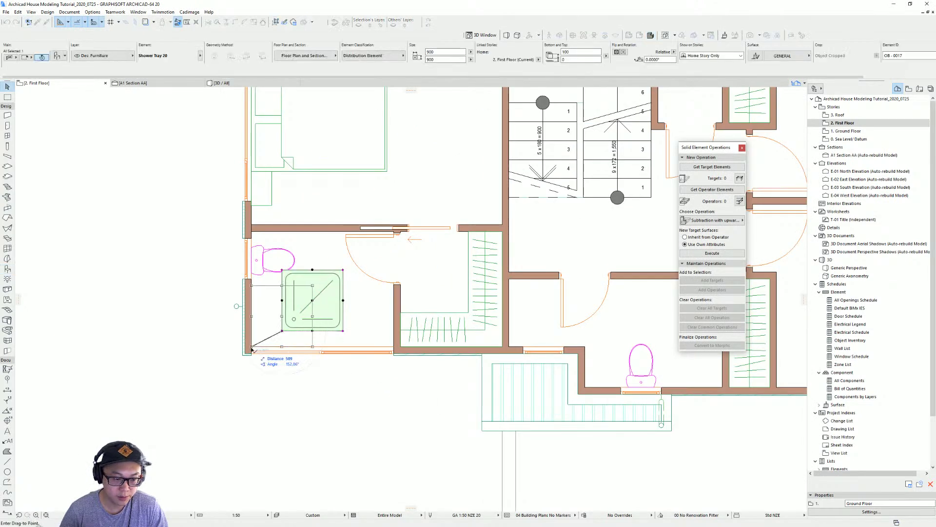
pyautogui.click(251, 348)
pyautogui.scroll(-3, 272, 308)
pyautogui.scroll(2, 272, 308)
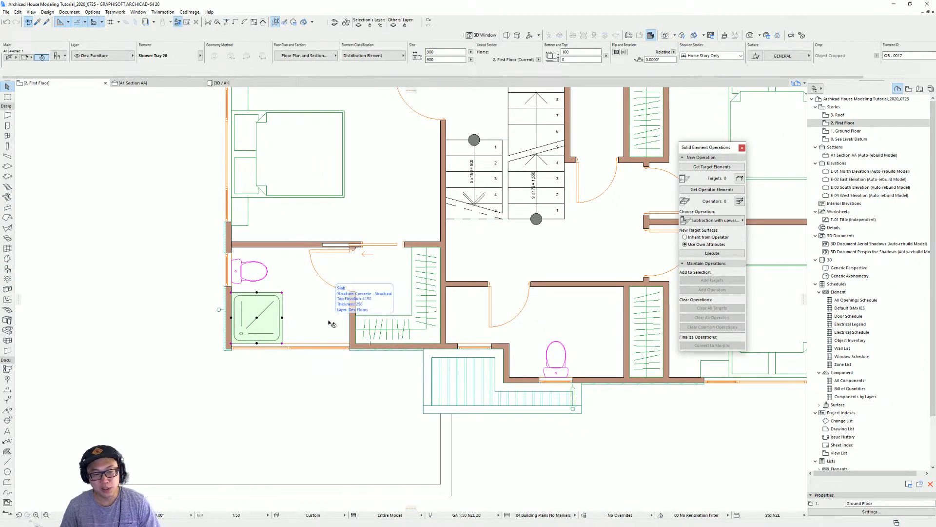
pyautogui.scroll(-2, 317, 336)
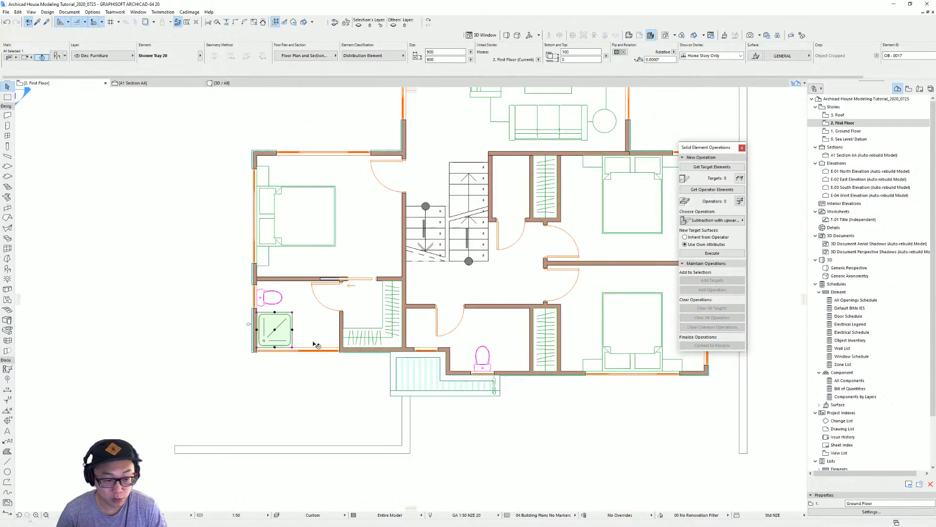
pyautogui.press('Escape')
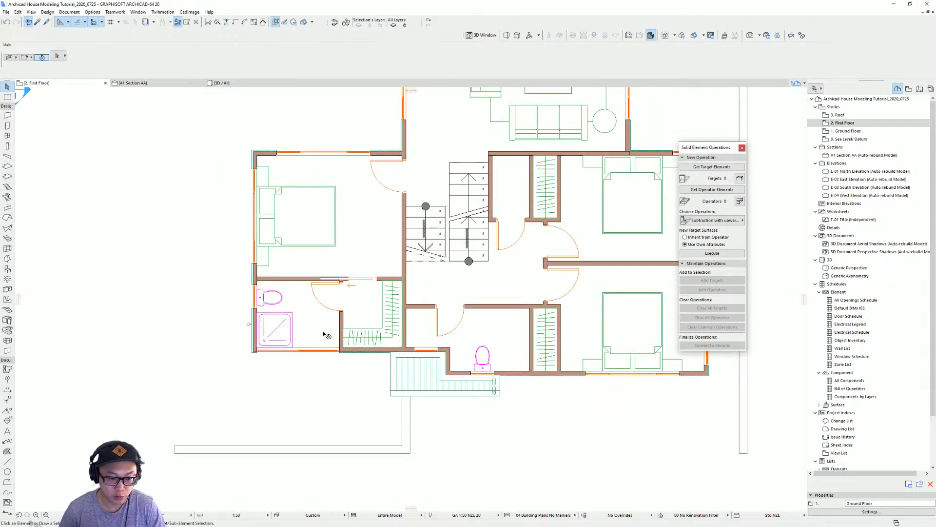
pyautogui.scroll(2, 337, 326)
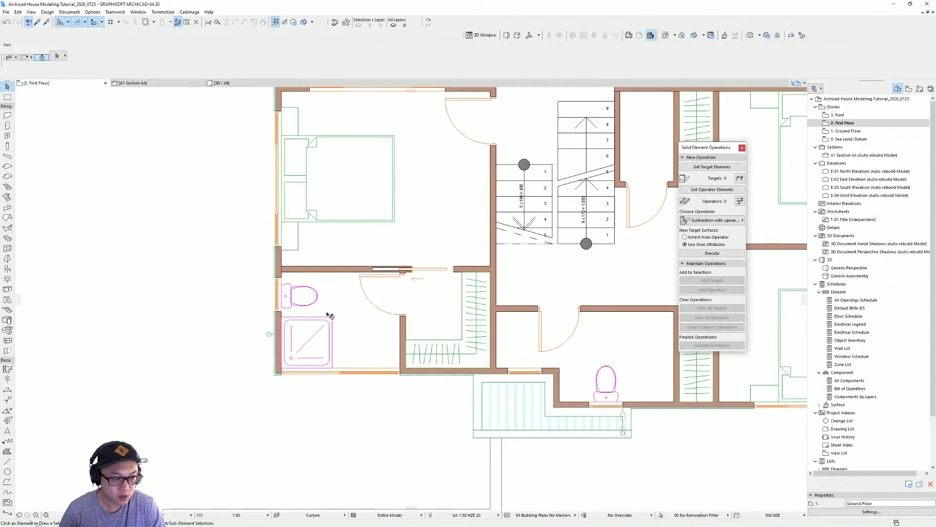
pyautogui.click(7, 268)
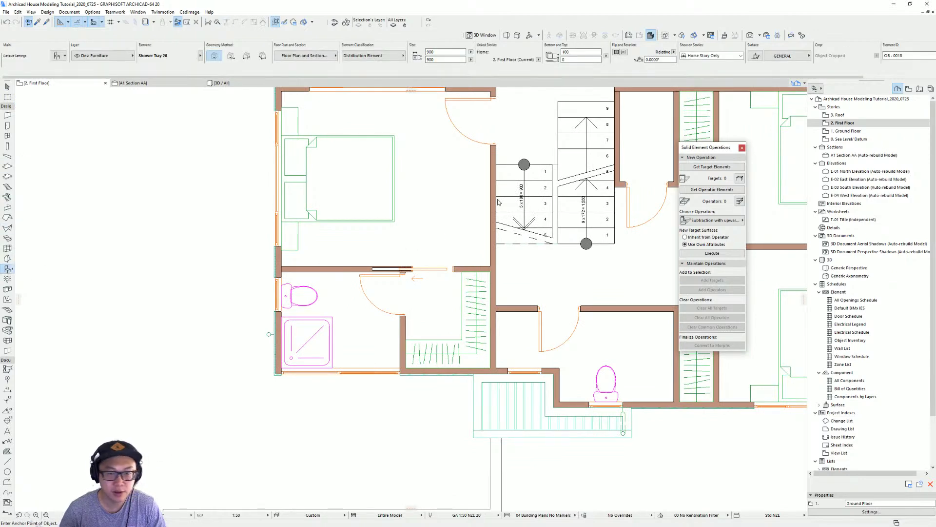
pyautogui.hotkey('ctrl', 't')
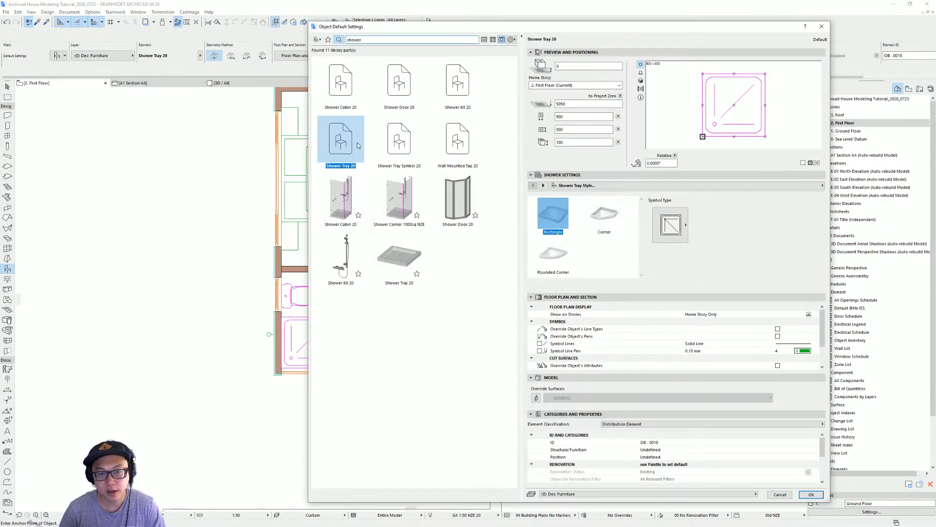
pyautogui.press('Escape')
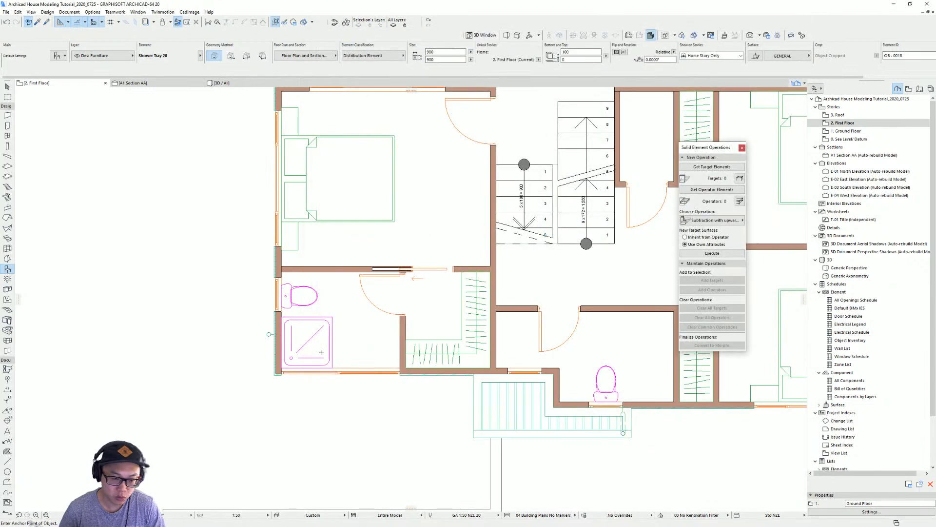
pyautogui.press('Escape')
# Step: Place a copy of the ensuite shower tray beside the original, along the window wall
pyautogui.click(311, 356)
pyautogui.hotkey('ctrl', 'd')
pyautogui.click(281, 368)
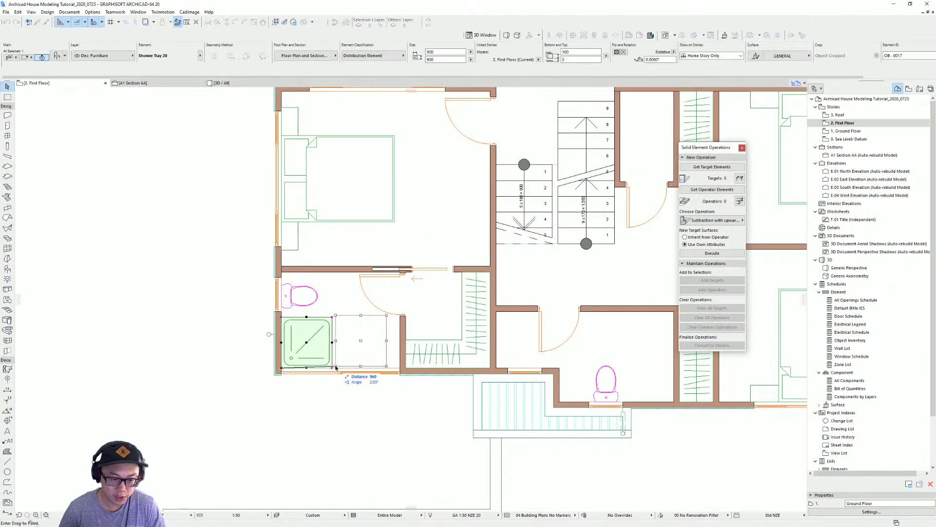
pyautogui.click(344, 368)
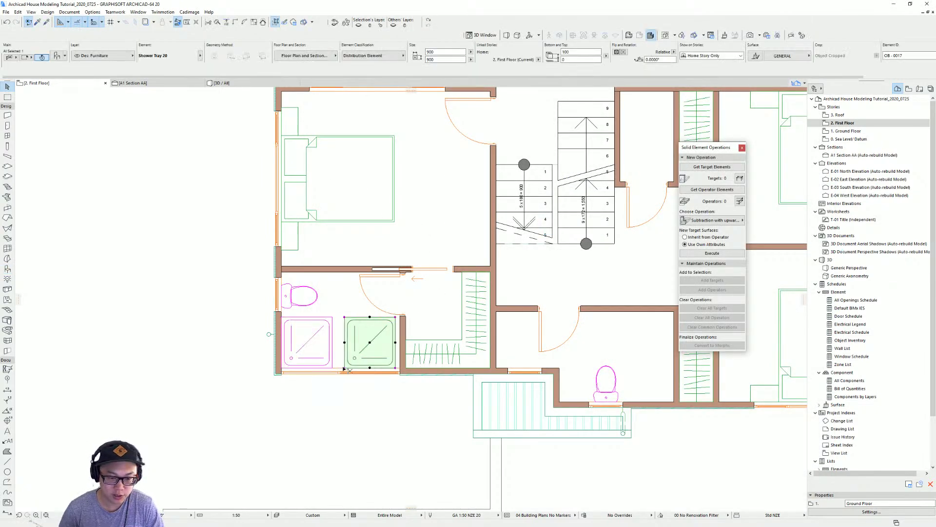
# Step: Search the object library for basin and change the copied shower tray into Basin Cabinet 20
pyautogui.hotkey('ctrl', 't')
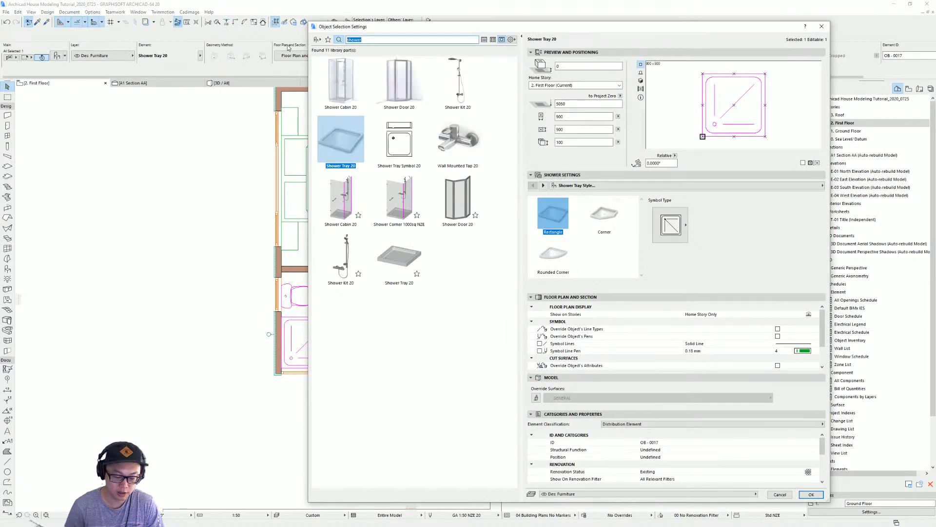
pyautogui.write('basin')
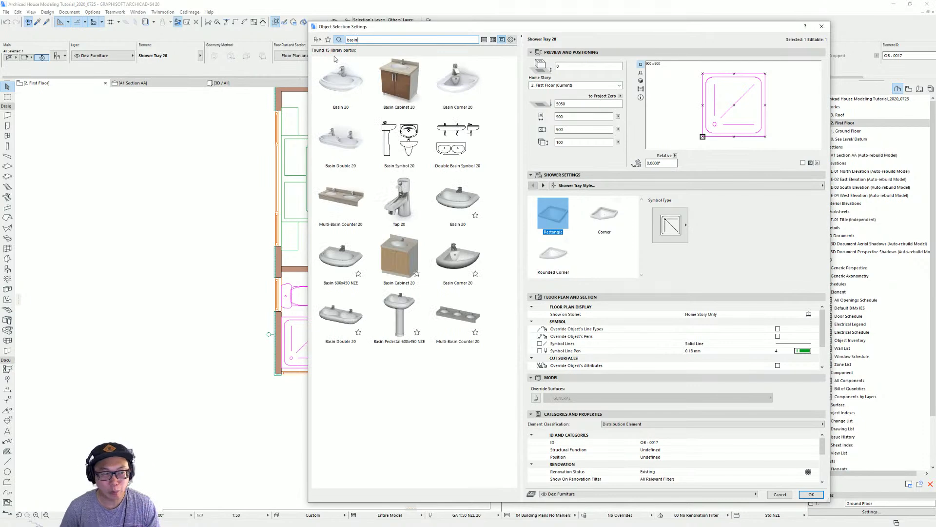
pyautogui.click(394, 73)
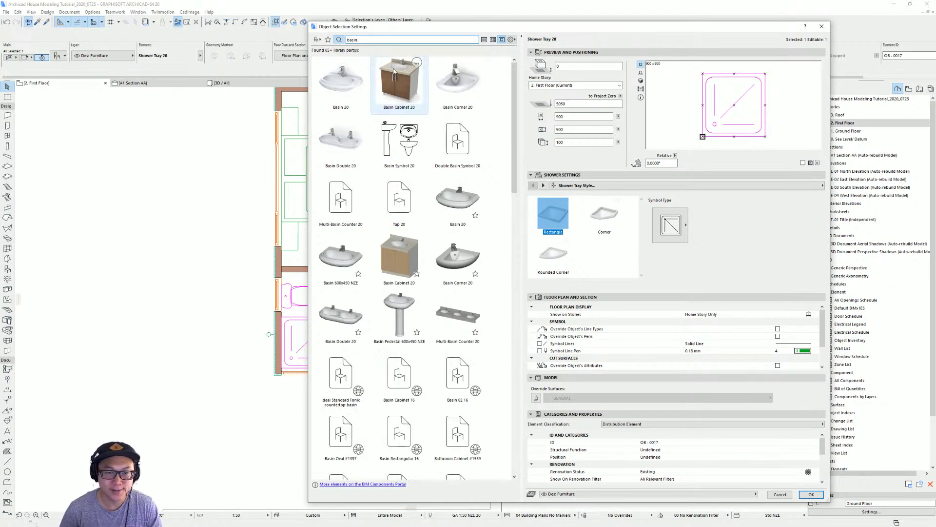
pyautogui.doubleClick(394, 73)
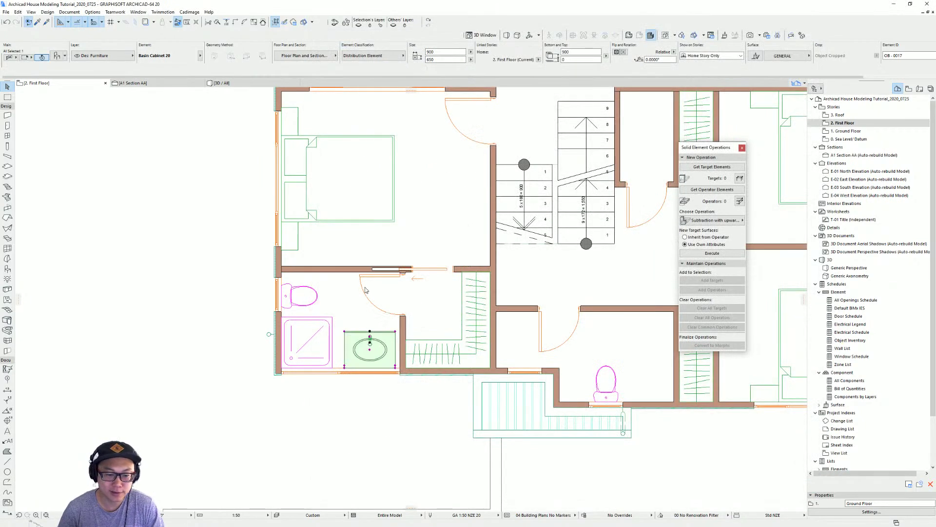
# Step: Mirror the ensuite basin cabinet about its horizontal centre line so the tap faces the window wall
pyautogui.scroll(3, 380, 355)
pyautogui.click(406, 373)
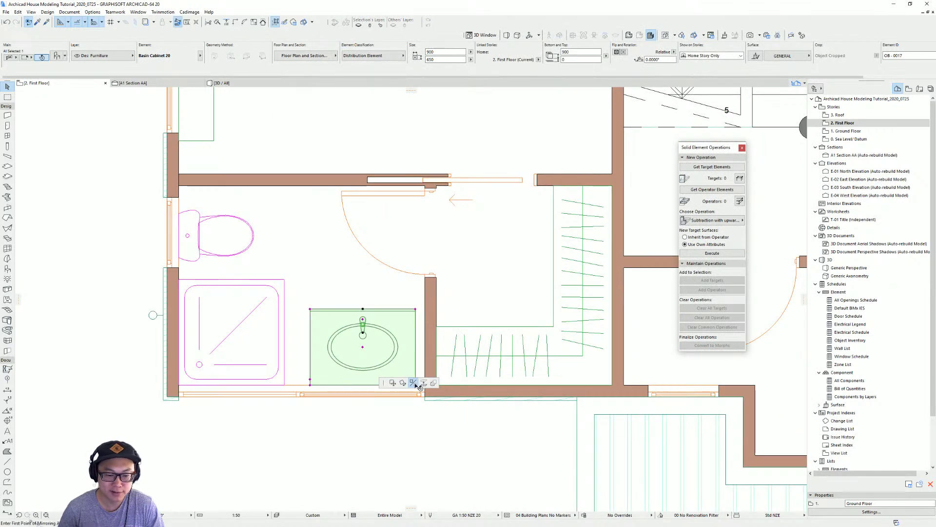
pyautogui.click(414, 383)
pyautogui.click(364, 352)
pyautogui.click(373, 352)
# Step: Move the basin cabinet into the ensuite corner where the window wall meets the wardrobe partition
pyautogui.hotkey('ctrl', 'd')
pyautogui.click(416, 396)
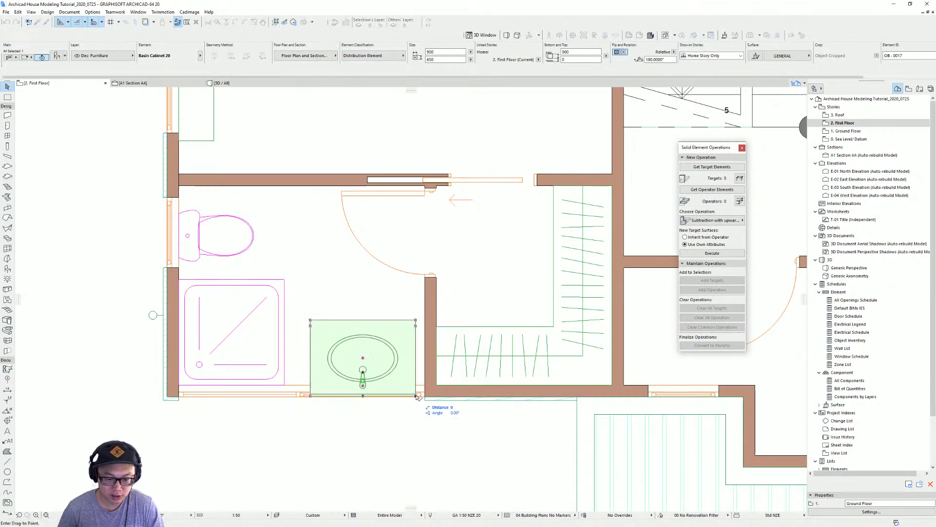
pyautogui.click(425, 385)
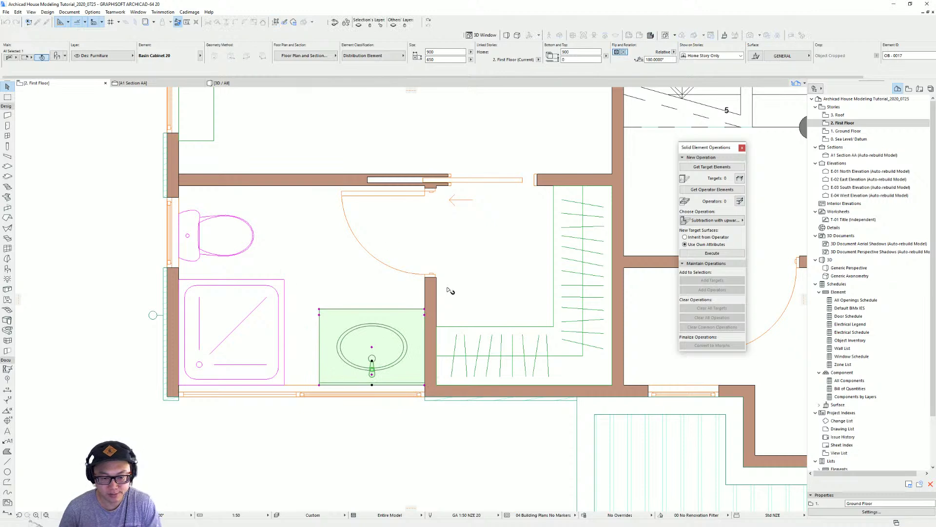
pyautogui.moveTo(410, 271); pyautogui.dragTo(452, 274, button='middle')
pyautogui.press('Escape')
# Step: Draw a short 100 mm Timber - Wall nib between the shower tray and the basin cabinet, using the existing partition's settings
pyautogui.moveTo(490, 299); pyautogui.dragTo(499, 285, button='middle')
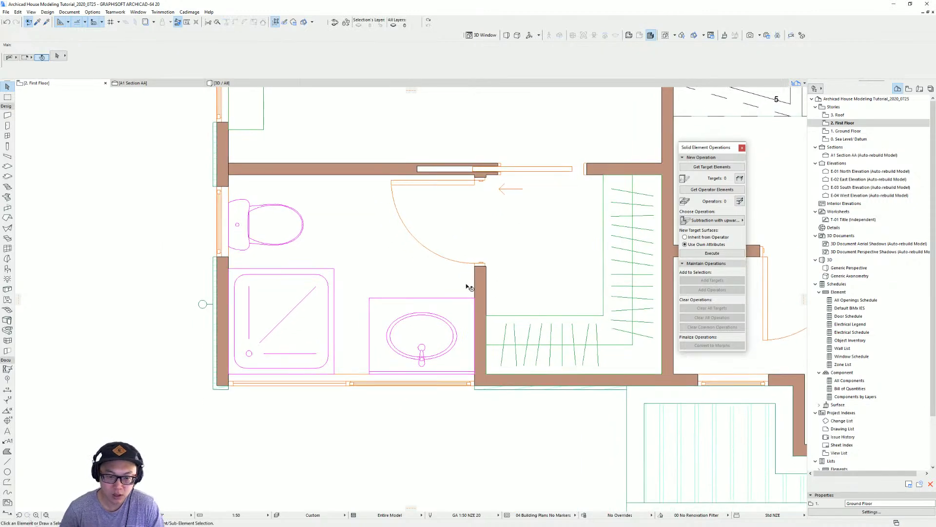
pyautogui.scroll(-1, 468, 288)
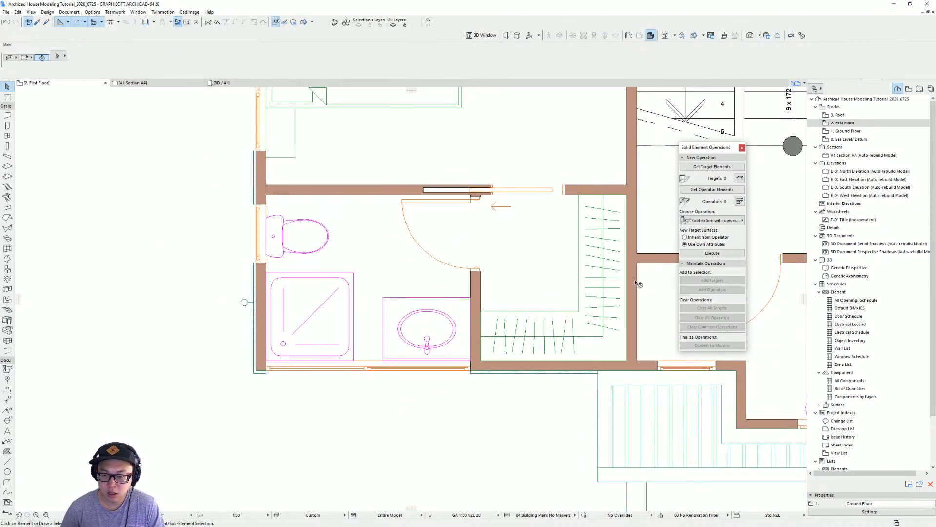
pyautogui.keyDown('alt'); pyautogui.click(321, 193); pyautogui.keyUp('alt')
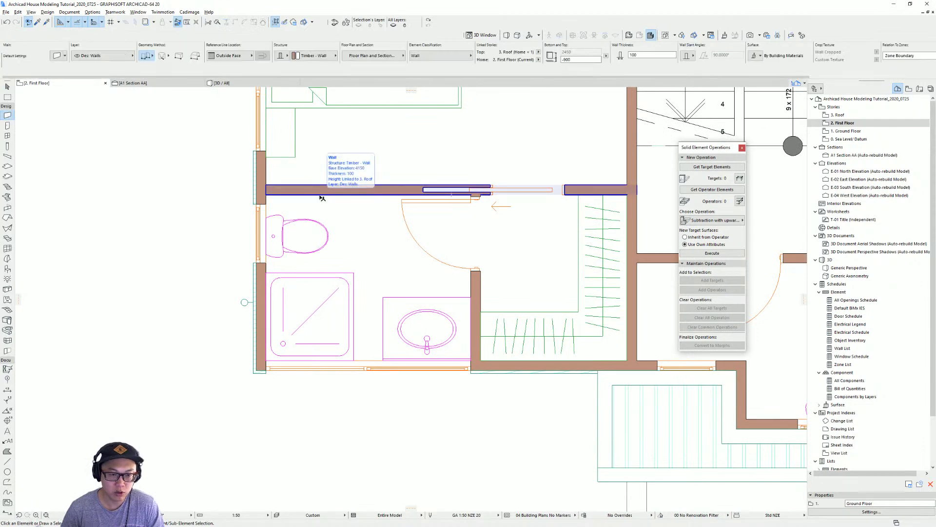
pyautogui.click(353, 360)
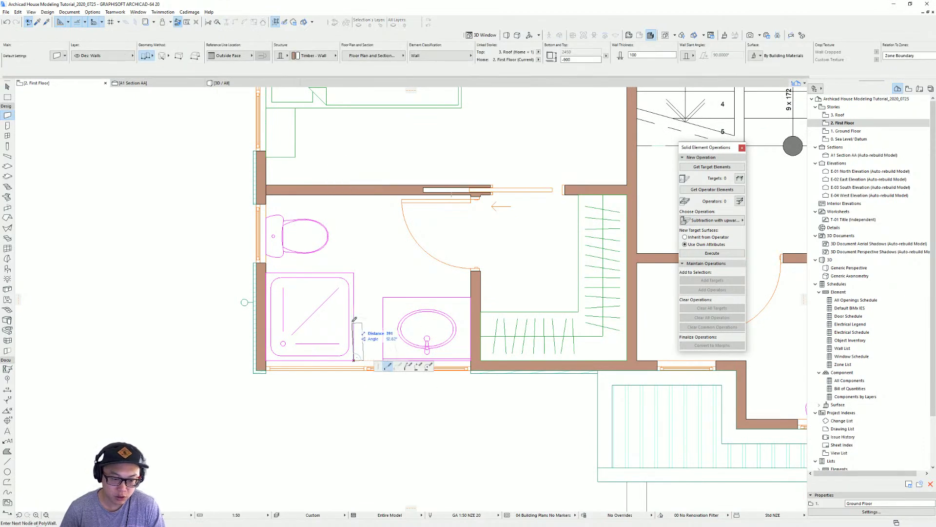
pyautogui.doubleClick(354, 296)
# Step: Stretch the ensuite basin cabinet to the new nib wall, making it 1100 mm wide
pyautogui.keyDown('shift'); pyautogui.click(392, 320); pyautogui.keyUp('shift')
pyautogui.click(383, 360)
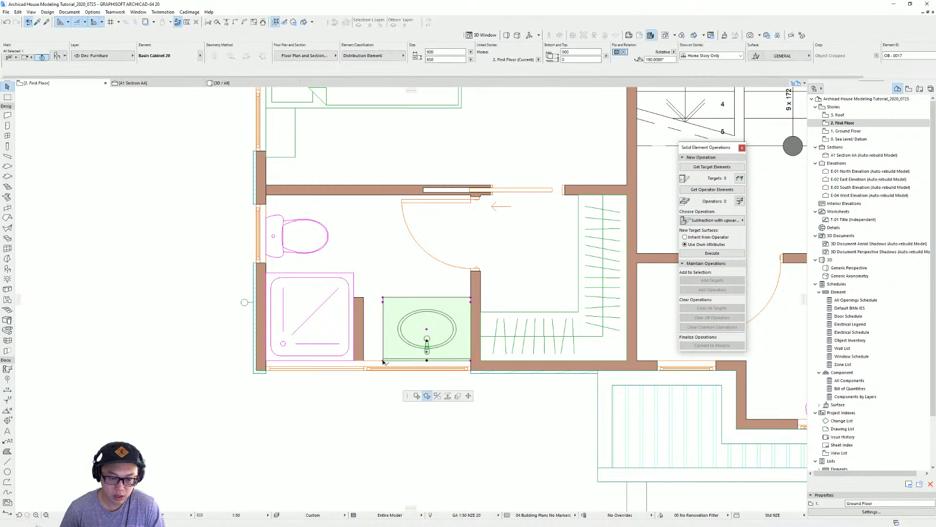
pyautogui.click(462, 397)
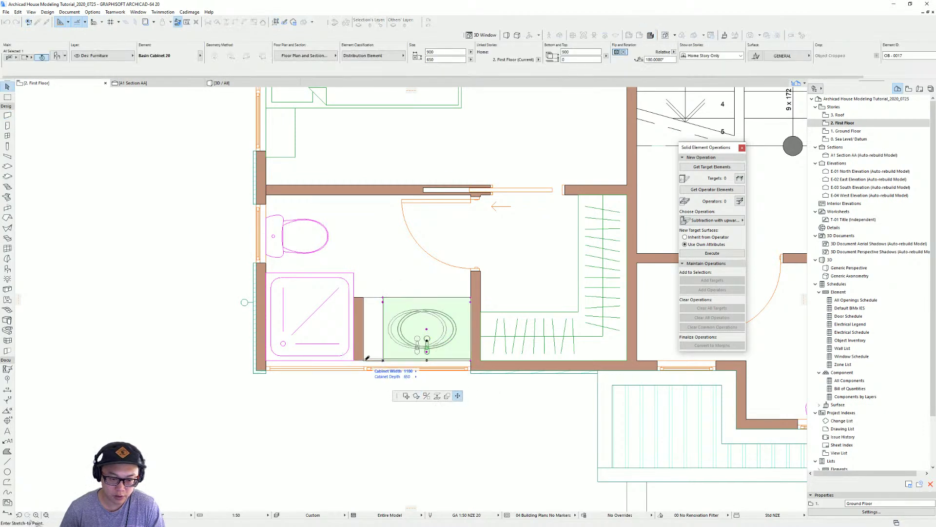
pyautogui.click(364, 360)
pyautogui.press('Escape')
# Step: Copy the ensuite basin cabinet into the alcove of the main bathroom, beside the door
pyautogui.scroll(-3, 428, 335)
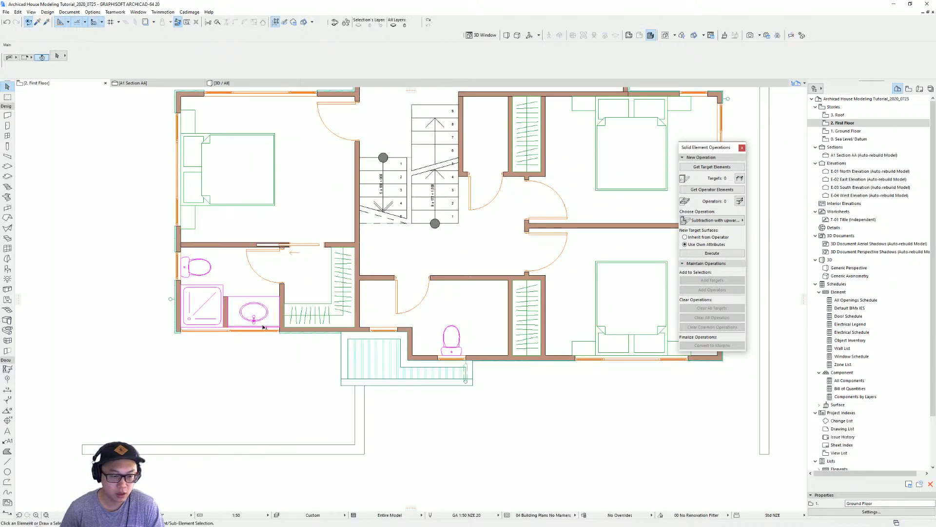
pyautogui.click(253, 319)
pyautogui.click(245, 326)
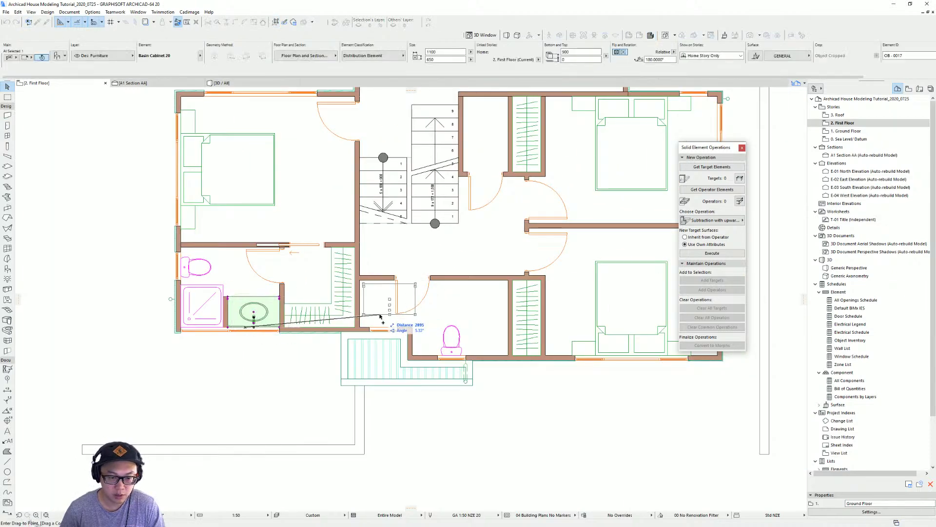
pyautogui.click(379, 315)
# Step: Rotate the copied basin cabinet by 90° against the alcove's side wall and fit its width to 1000 mm
pyautogui.click(388, 299)
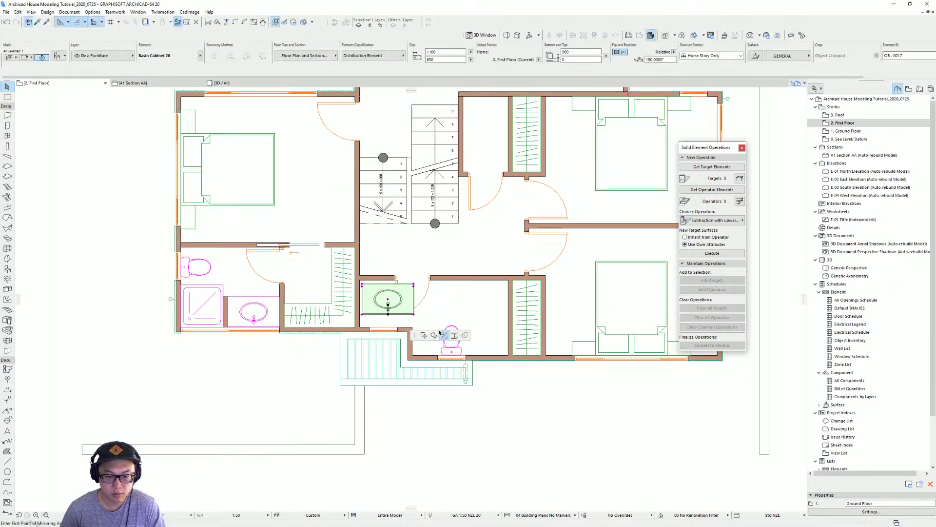
pyautogui.click(388, 300)
pyautogui.click(417, 299)
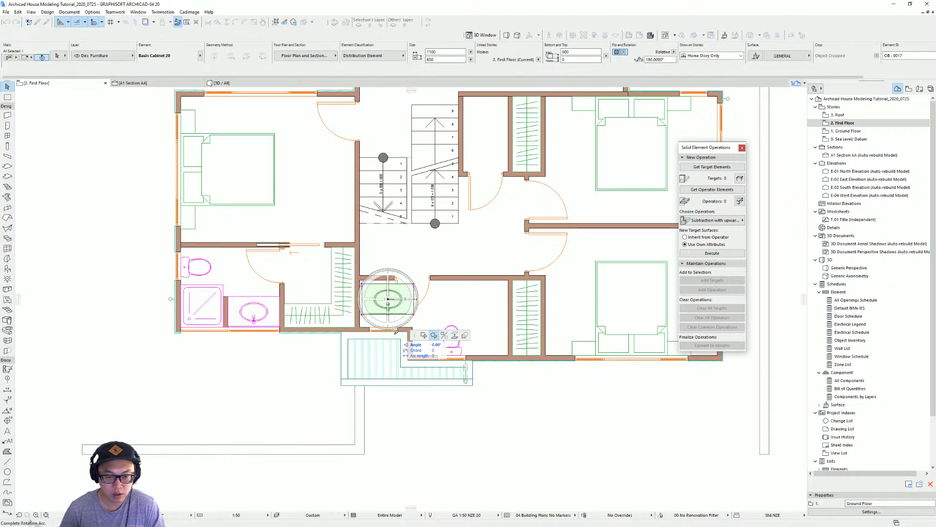
pyautogui.click(380, 366)
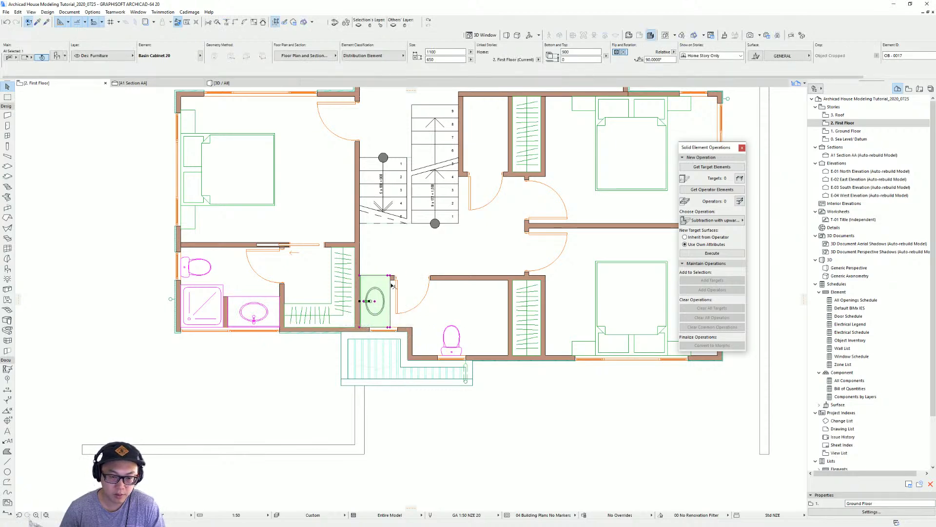
pyautogui.scroll(3, 392, 286)
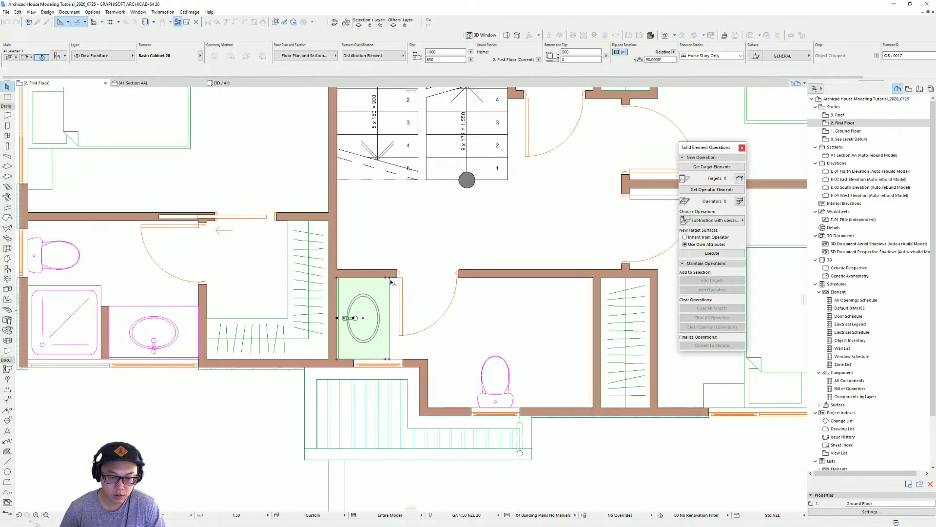
pyautogui.click(438, 320)
# Step: Place a copy of the main bathroom toilet along the outer wall, between the original and the wardrobe wall
pyautogui.scroll(-3, 476, 334)
pyautogui.scroll(1, 498, 334)
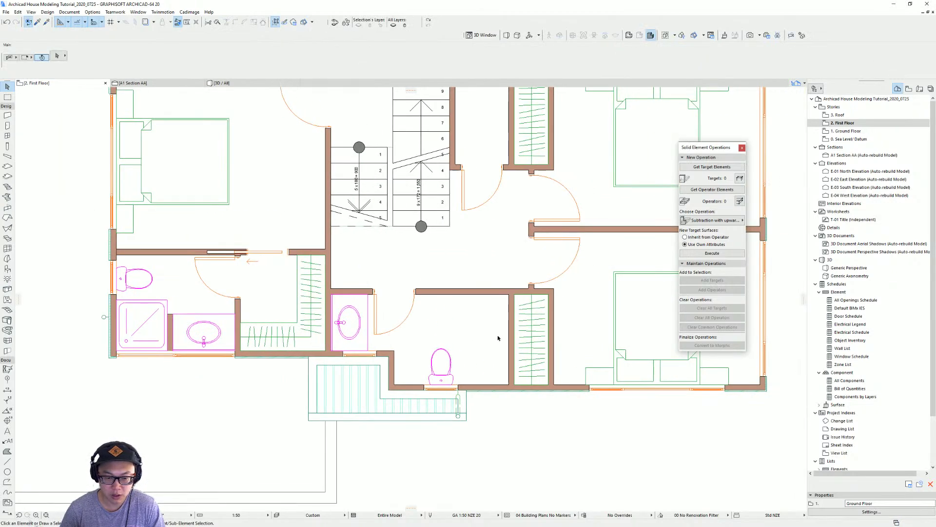
pyautogui.moveTo(475, 349); pyautogui.dragTo(441, 356, button='middle')
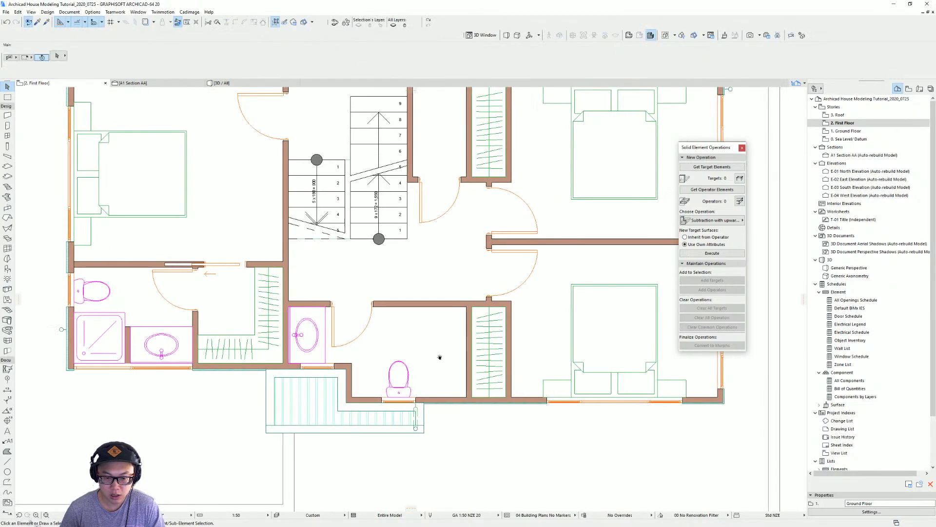
pyautogui.click(409, 383)
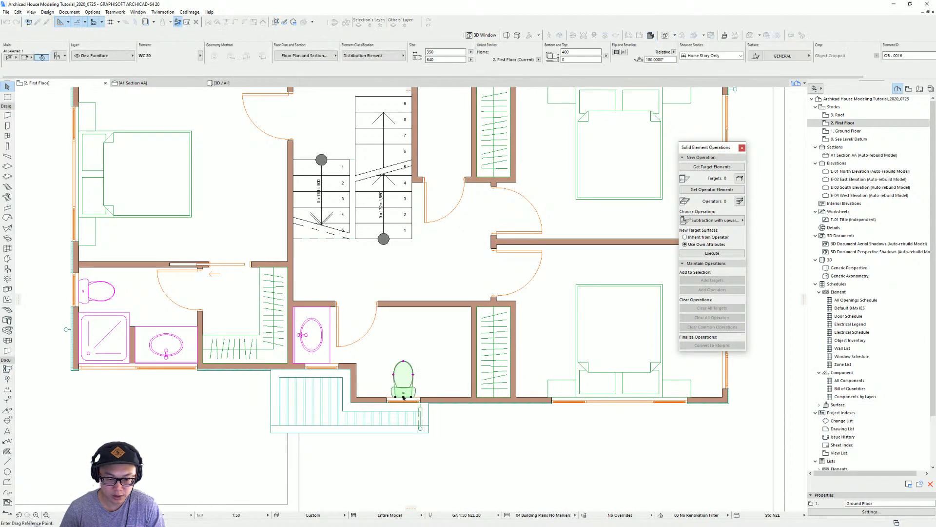
pyautogui.moveTo(415, 398); pyautogui.dragTo(452, 398)
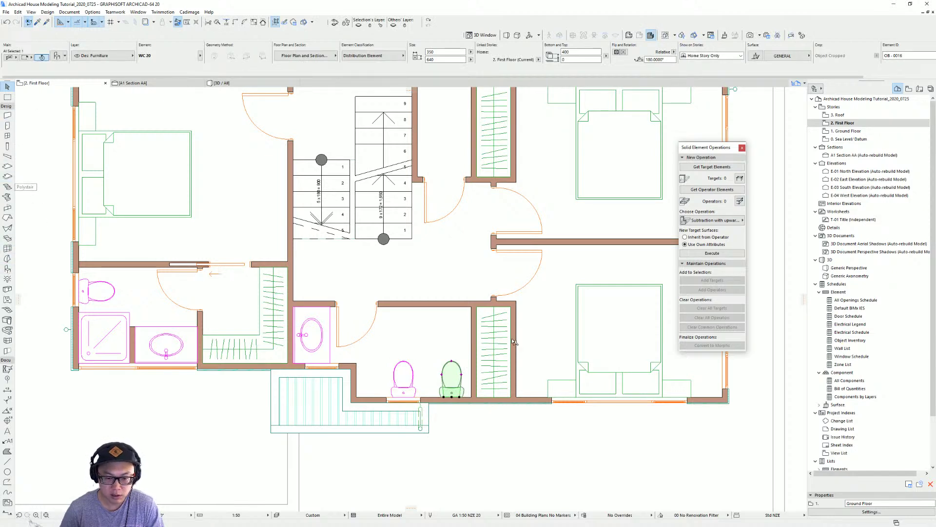
# Step: Search the object library for bath and change the copied toilet into Bathtub 20
pyautogui.moveTo(476, 333); pyautogui.dragTo(512, 340, button='middle')
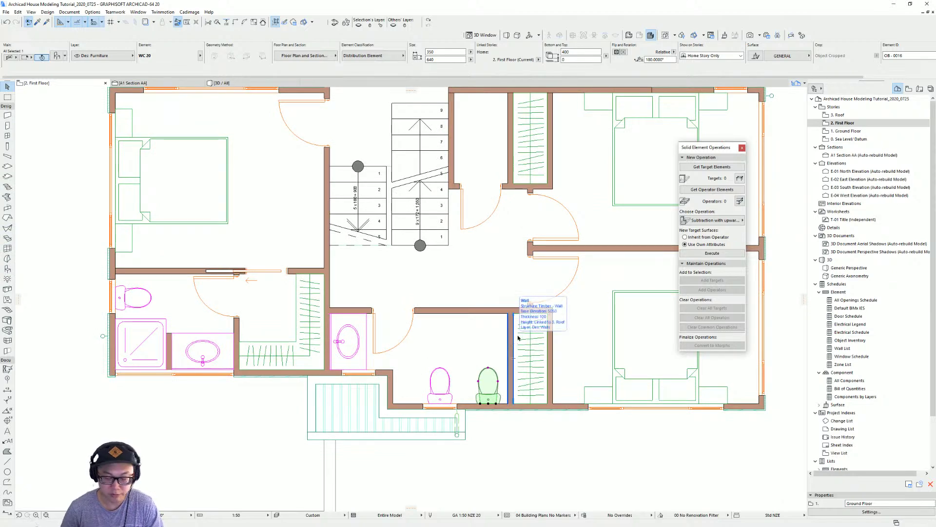
pyautogui.doubleClick(489, 372)
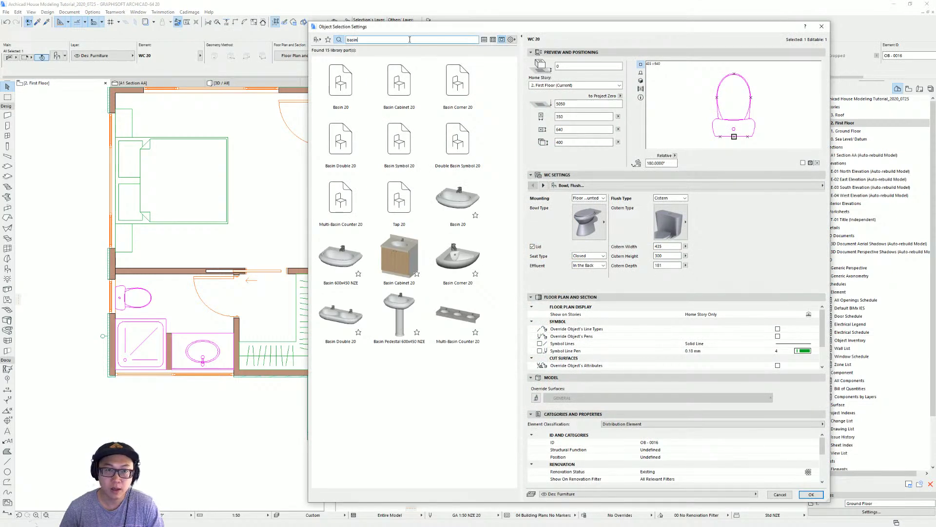
pyautogui.moveTo(411, 39); pyautogui.dragTo(231, 31)
pyautogui.write('bath')
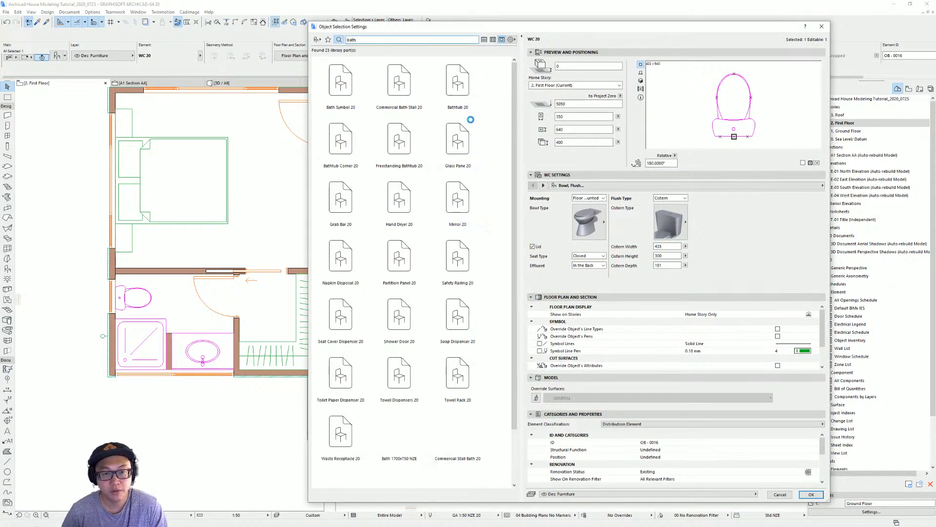
pyautogui.click(459, 85)
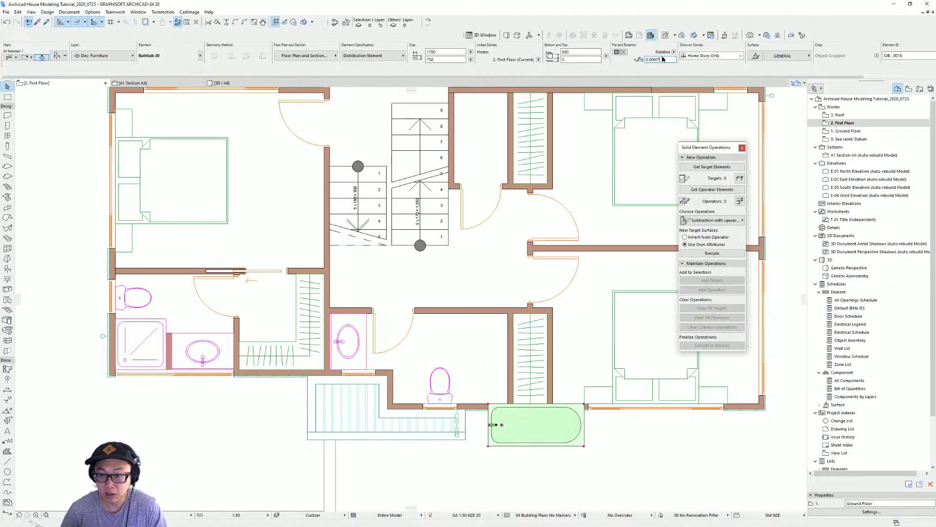
# Step: Rotate the bathtub by 90° and move it into the main bathroom, flush against the wardrobe wall
pyautogui.write('0')
pyautogui.press('Return')
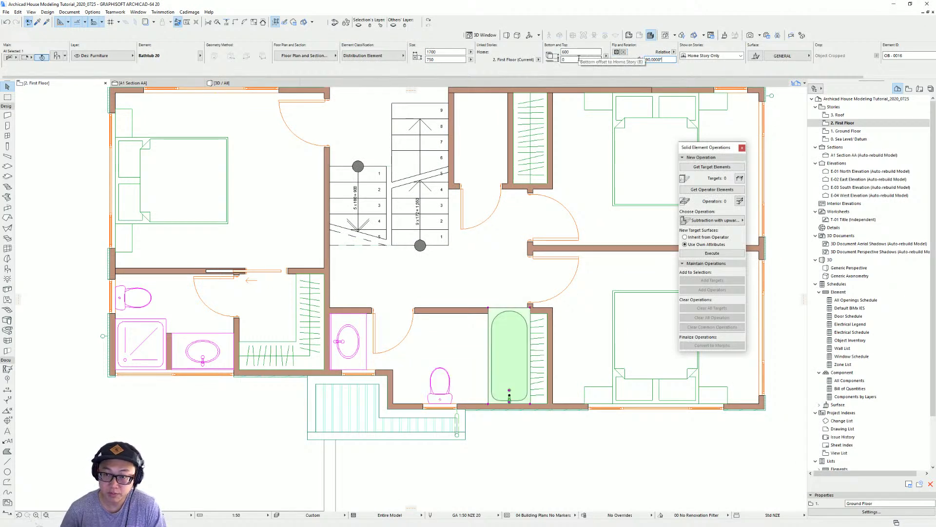
pyautogui.click(531, 404)
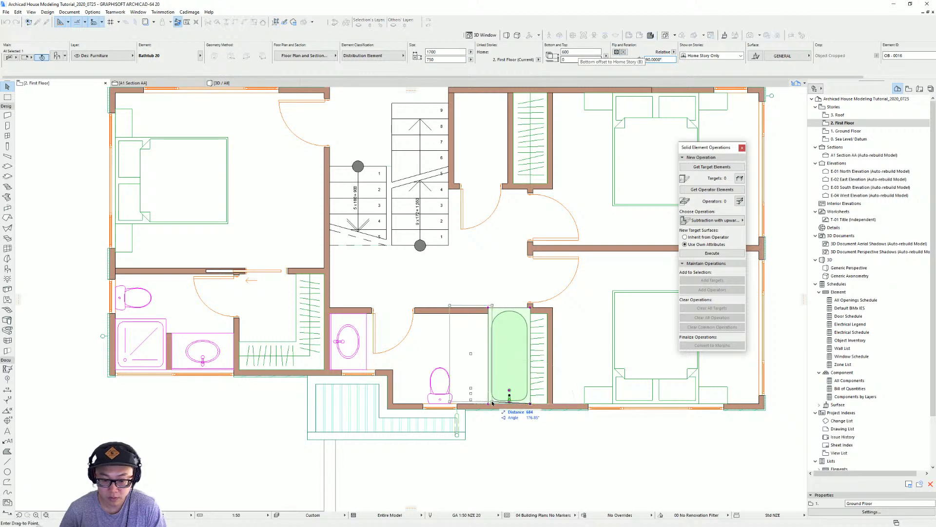
pyautogui.click(491, 404)
pyautogui.hotkey('ctrl', 'd')
pyautogui.click(492, 403)
pyautogui.click(508, 404)
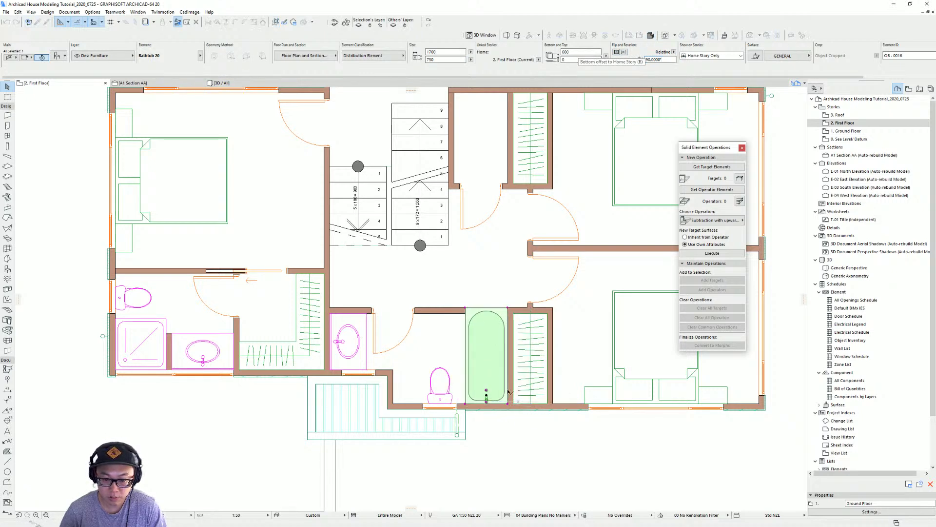
# Step: Shorten the bathtub to 1600 mm so it fits between the main bathroom's walls
pyautogui.click(510, 312)
pyautogui.click(511, 318)
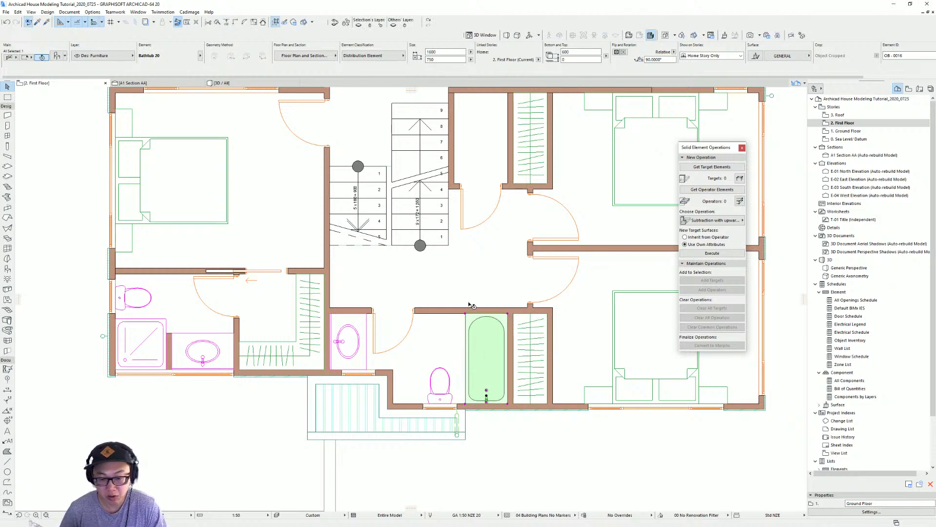
pyautogui.click(559, 282)
# Step: Open the door defaults picked up from the upper bedroom's hinged door and choose Sliding Folding Multipanel Bifold Door 20
pyautogui.scroll(-2, 492, 354)
pyautogui.moveTo(491, 353); pyautogui.dragTo(487, 383, button='middle')
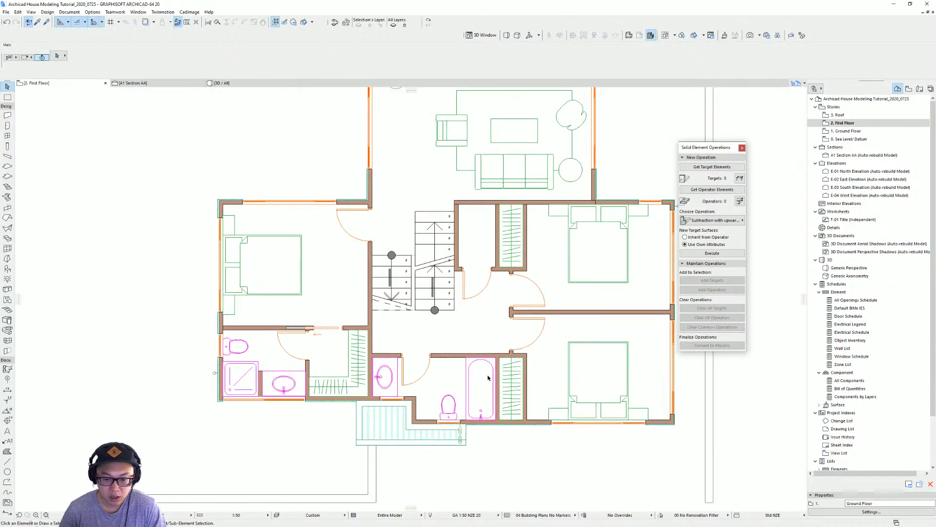
pyautogui.moveTo(523, 308); pyautogui.dragTo(518, 338, button='middle')
pyautogui.scroll(-1, 520, 335)
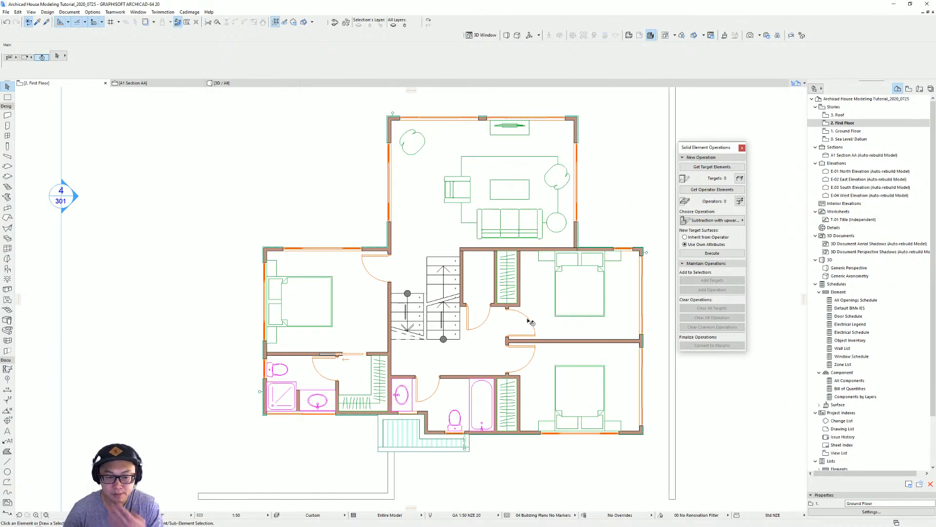
pyautogui.scroll(-1, 546, 292)
pyautogui.scroll(4, 508, 314)
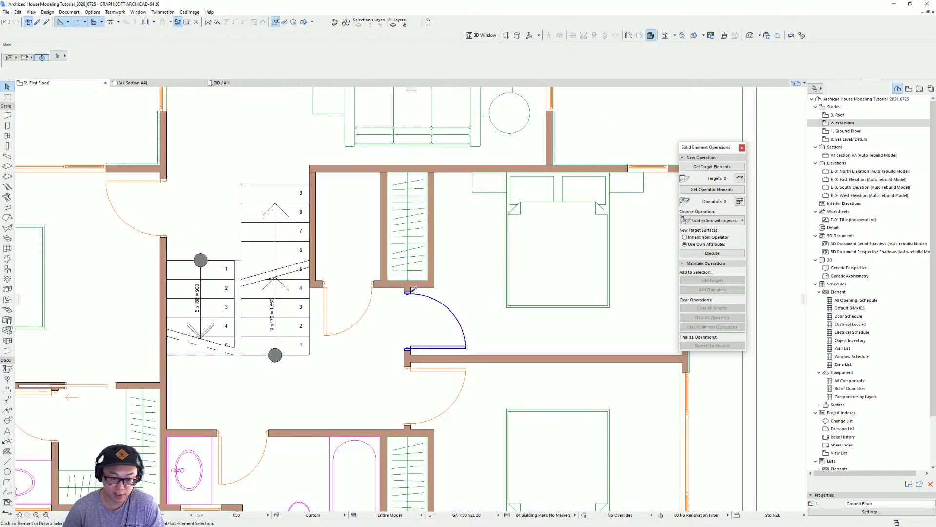
pyautogui.keyDown('alt'); pyautogui.click(412, 293); pyautogui.keyUp('alt')
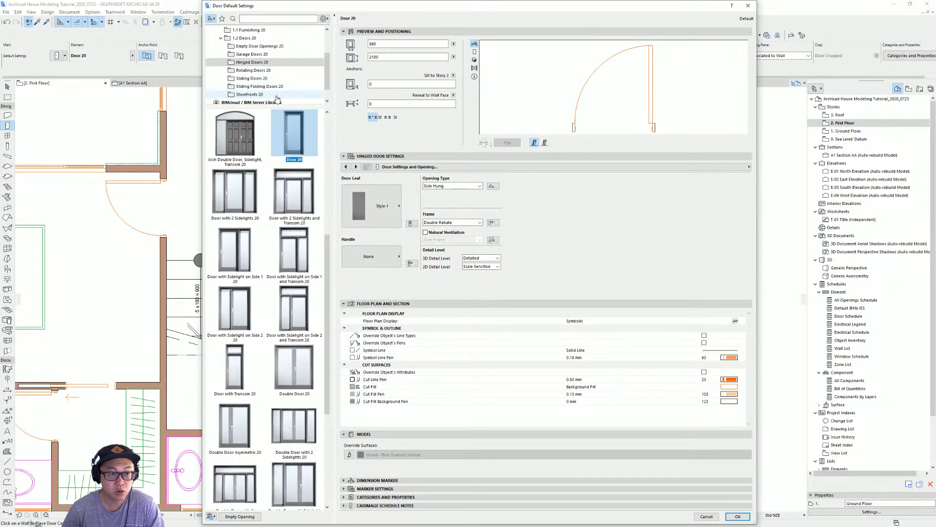
pyautogui.scroll(-1, 278, 100)
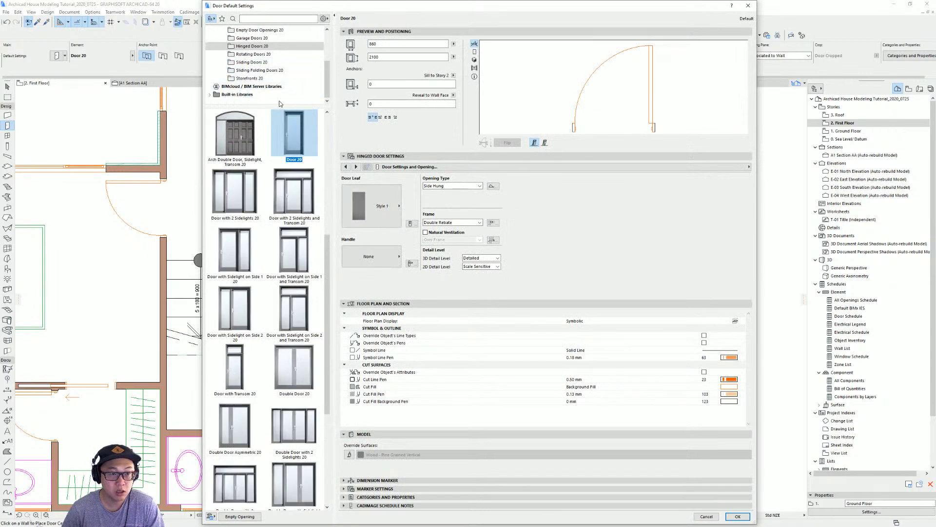
pyautogui.click(260, 70)
pyautogui.click(246, 145)
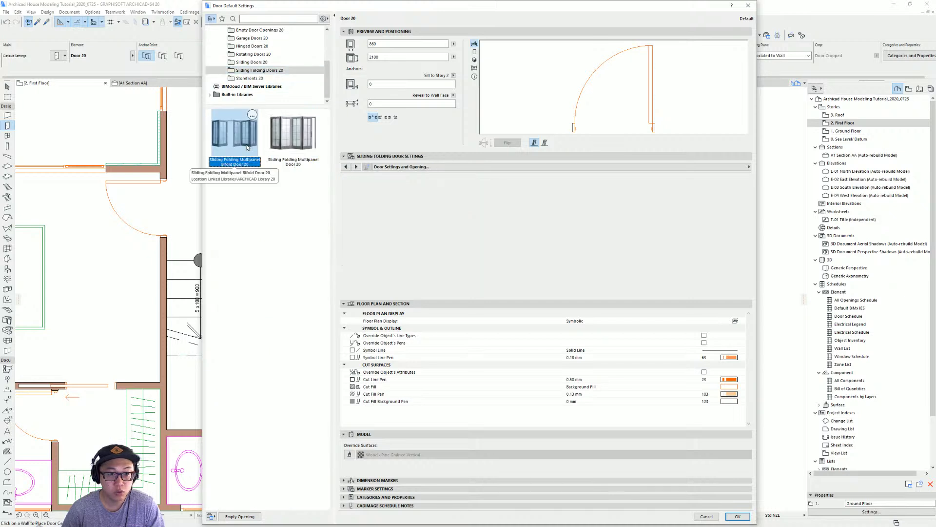
# Step: Set the bifold door's leaf to Style 1, comparing it with H-V Grid in the 3D preview, and accept the settings
pyautogui.click(373, 210)
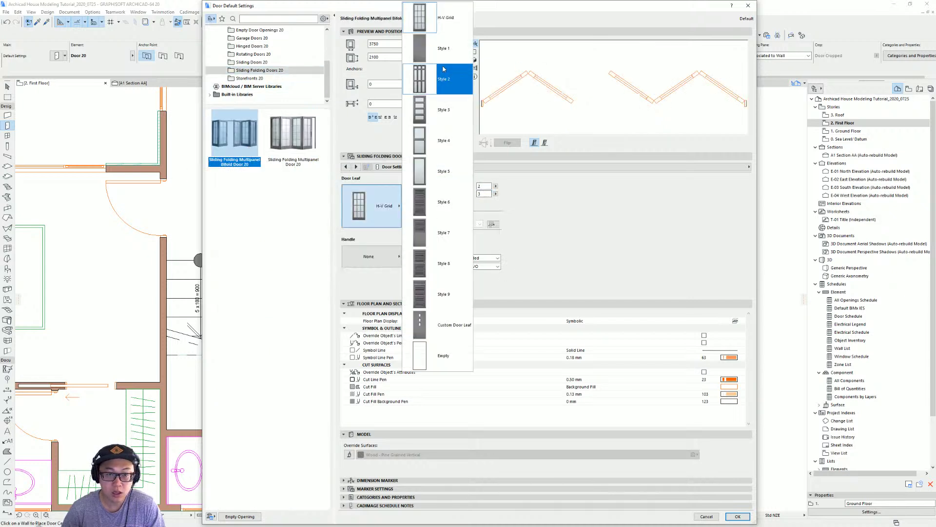
pyautogui.click(444, 49)
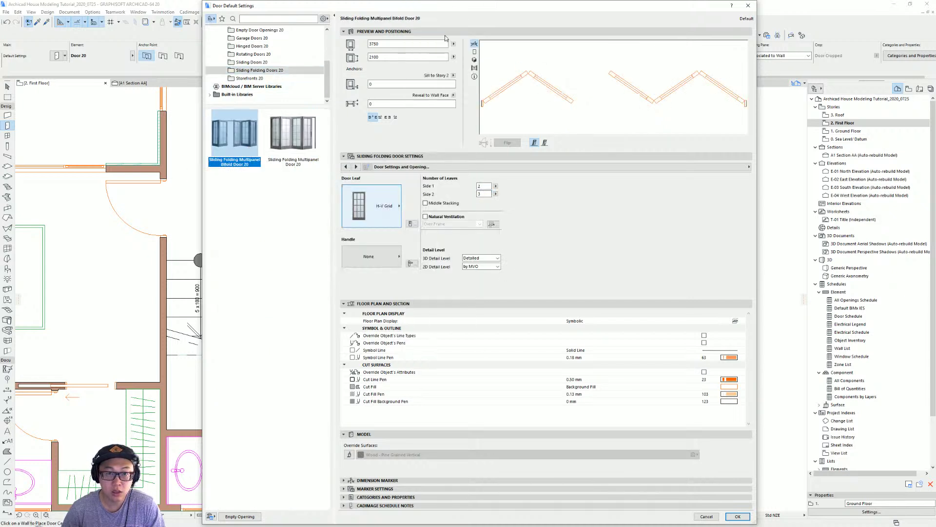
pyautogui.click(474, 60)
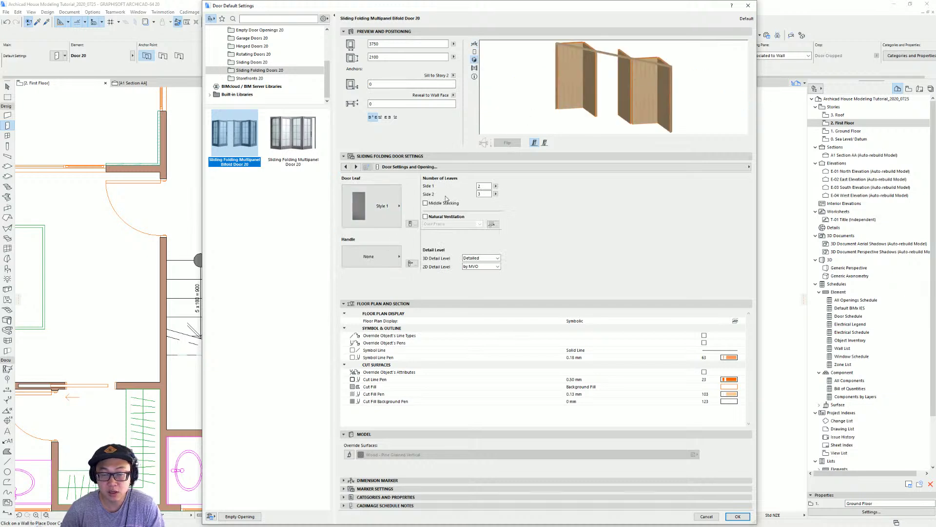
pyautogui.click(380, 221)
pyautogui.click(441, 42)
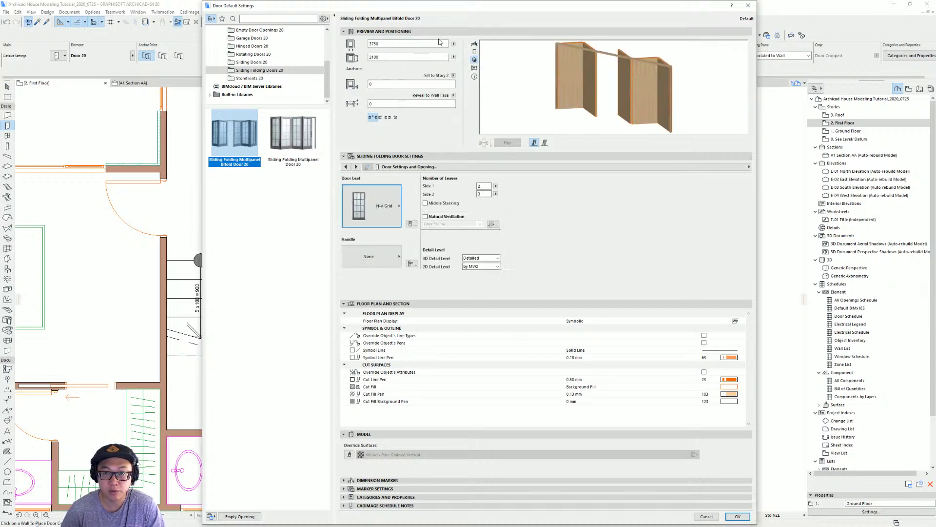
pyautogui.click(371, 205)
pyautogui.click(428, 51)
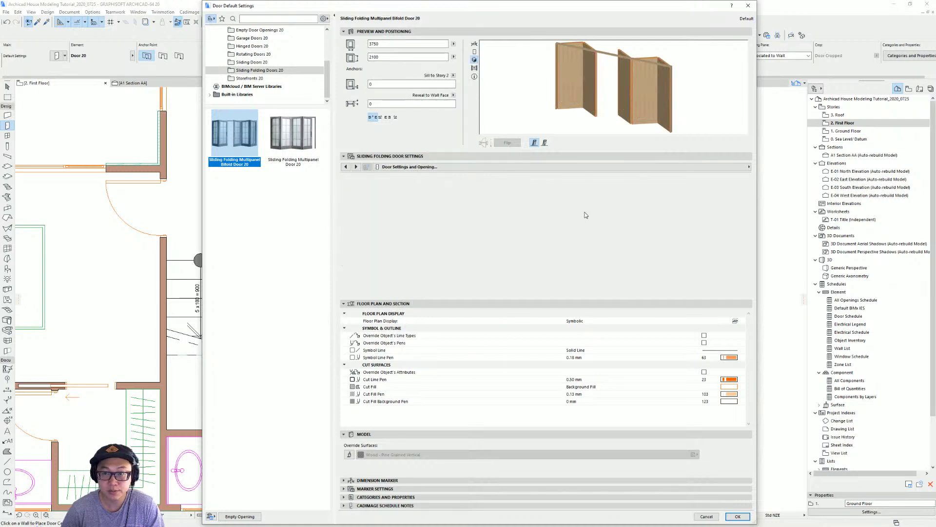
pyautogui.press('Return')
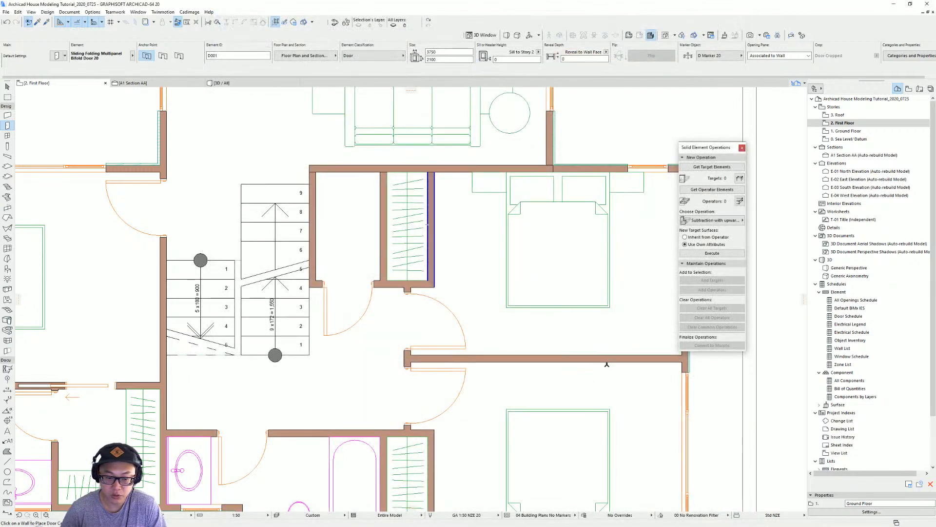
# Step: Place the bifold door in the upper bedroom's wardrobe wall and fit its width to the 1600 mm wardrobe opening
pyautogui.click(437, 225)
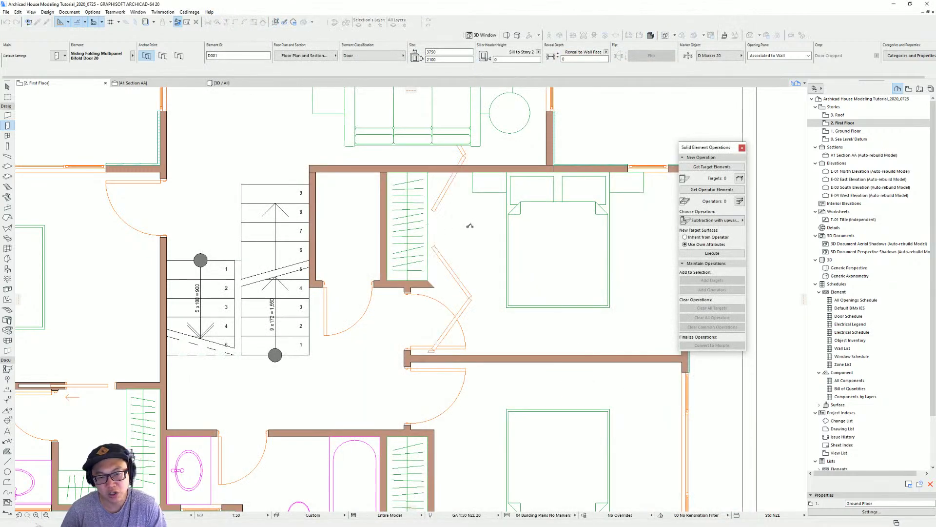
pyautogui.click(421, 387)
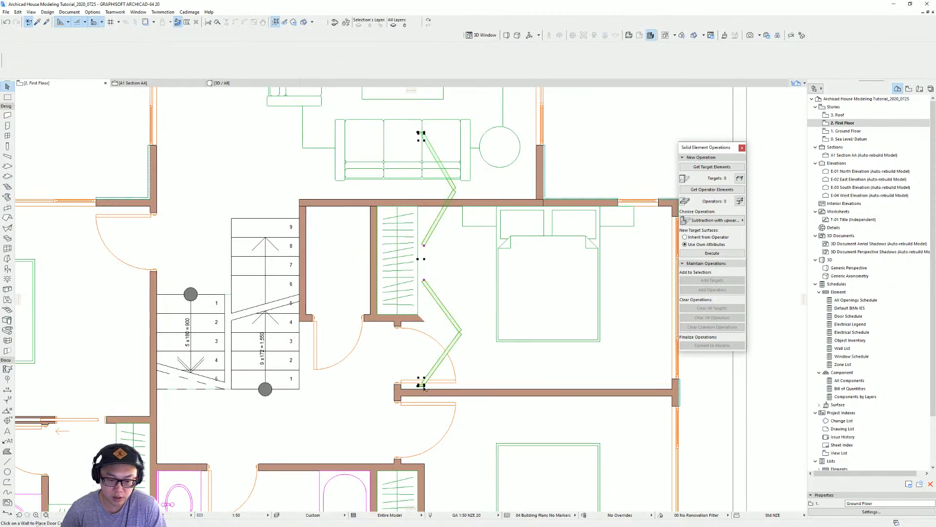
pyautogui.click(421, 385)
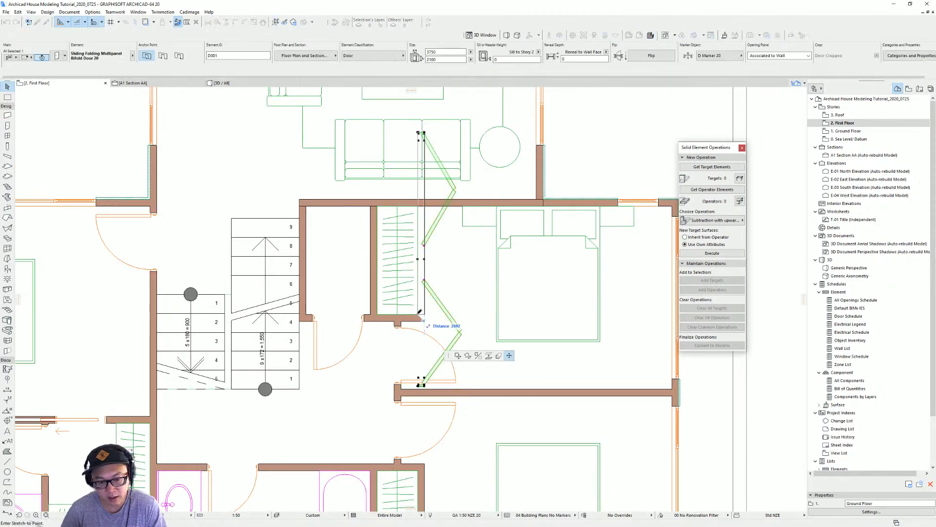
pyautogui.click(422, 314)
pyautogui.moveTo(432, 133); pyautogui.dragTo(432, 168, button='middle')
pyautogui.click(424, 168)
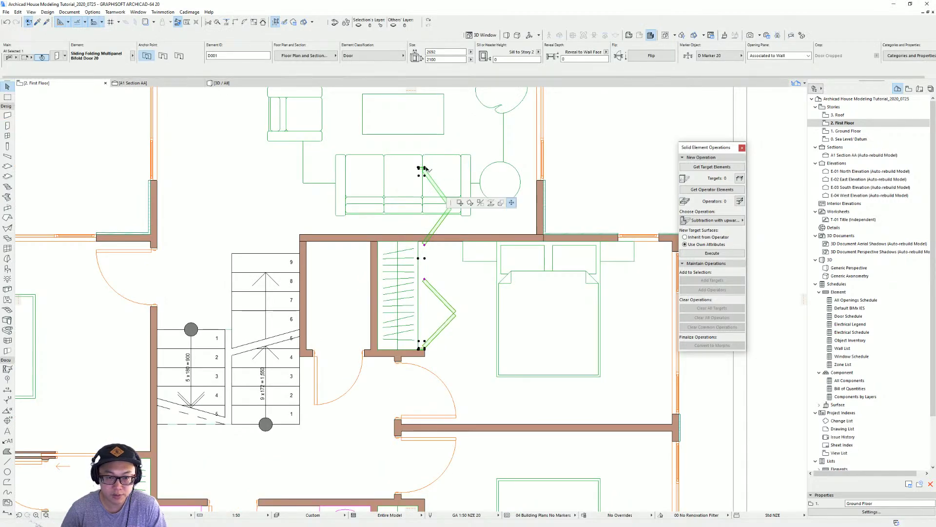
pyautogui.click(441, 243)
# Step: Place a second 1600 mm bifold door in the lower bedroom's wardrobe wall and shift it about 20 mm toward the wardrobe's bathroom-side corner
pyautogui.moveTo(466, 359); pyautogui.dragTo(425, 216, button='middle')
pyautogui.scroll(-2, 442, 262)
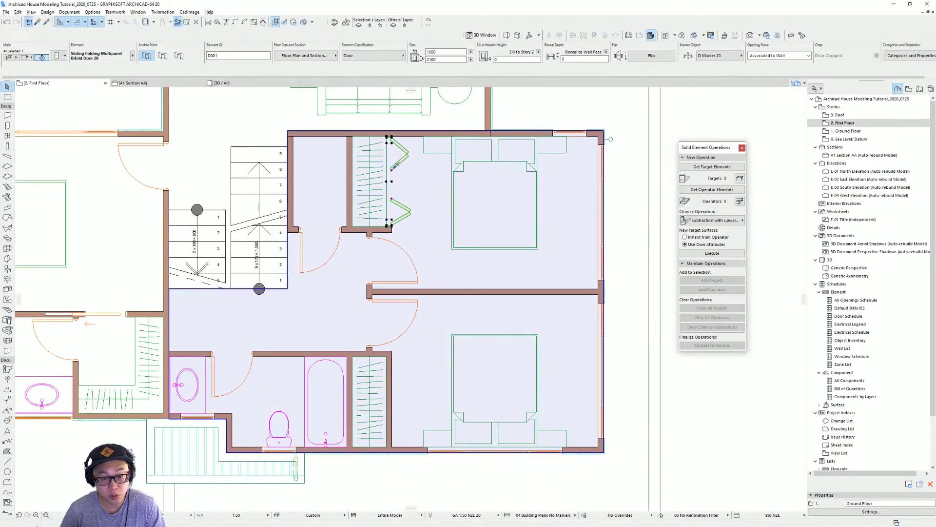
pyautogui.click(394, 399)
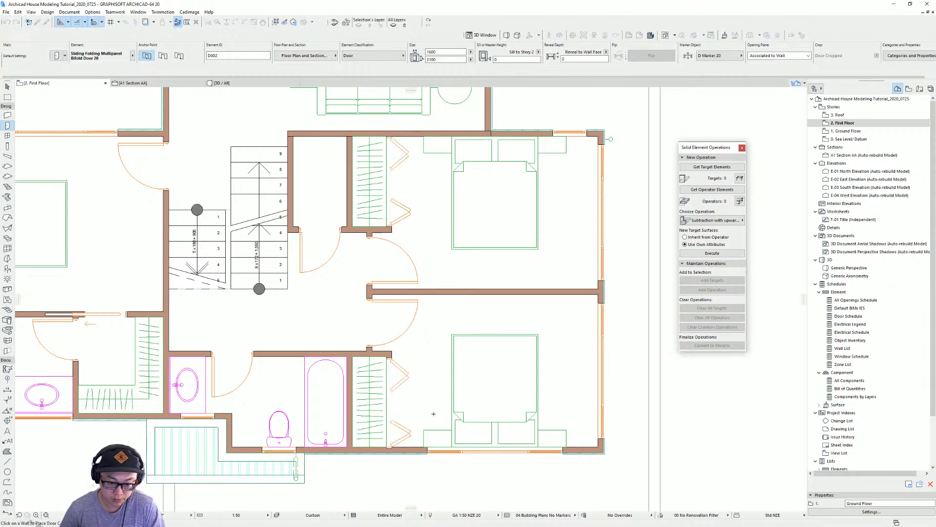
pyautogui.scroll(3, 412, 406)
pyautogui.moveTo(412, 406); pyautogui.dragTo(458, 356, button='middle')
pyautogui.press('Escape')
pyautogui.click(407, 258)
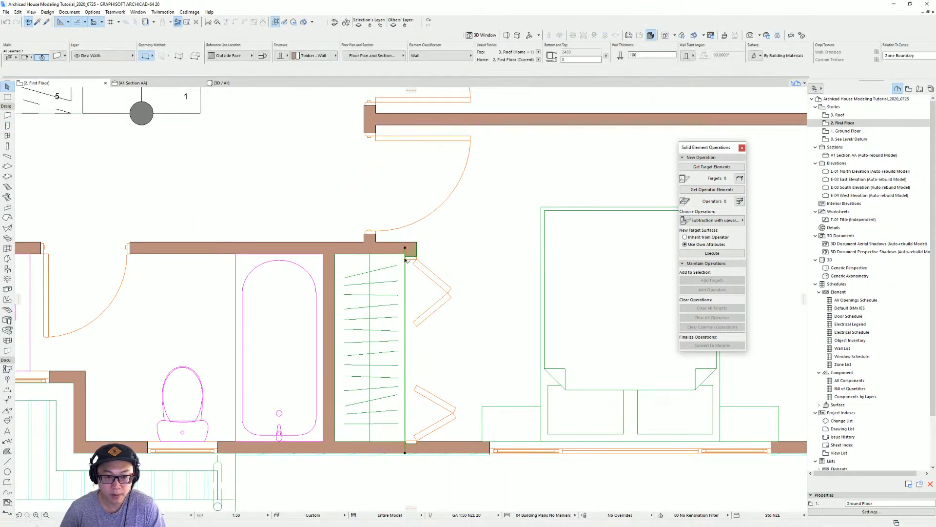
pyautogui.click(406, 257)
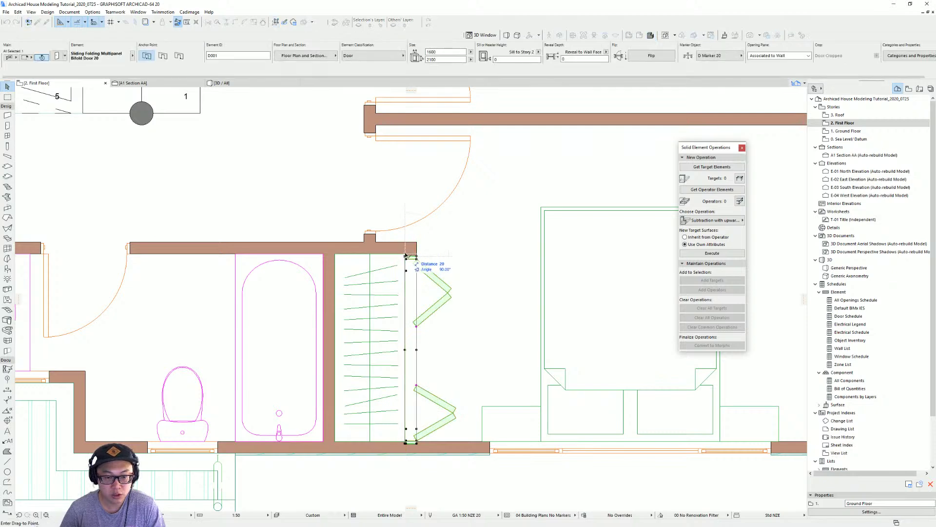
pyautogui.press('Escape')
# Step: Reduce the 2D opening of both sides of the upper wardrobe's bifold door until the leaves are drawn closed
pyautogui.scroll(-4, 446, 288)
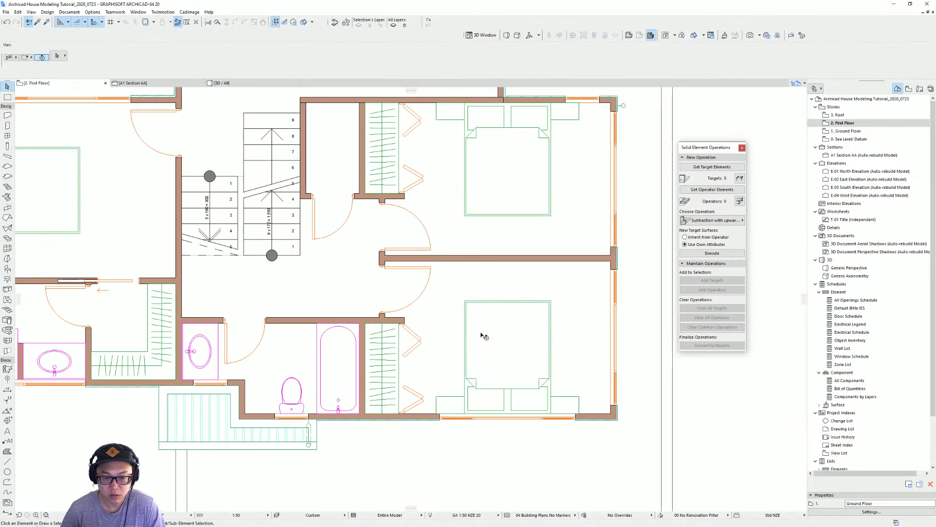
pyautogui.scroll(-2, 453, 331)
pyautogui.scroll(3, 412, 225)
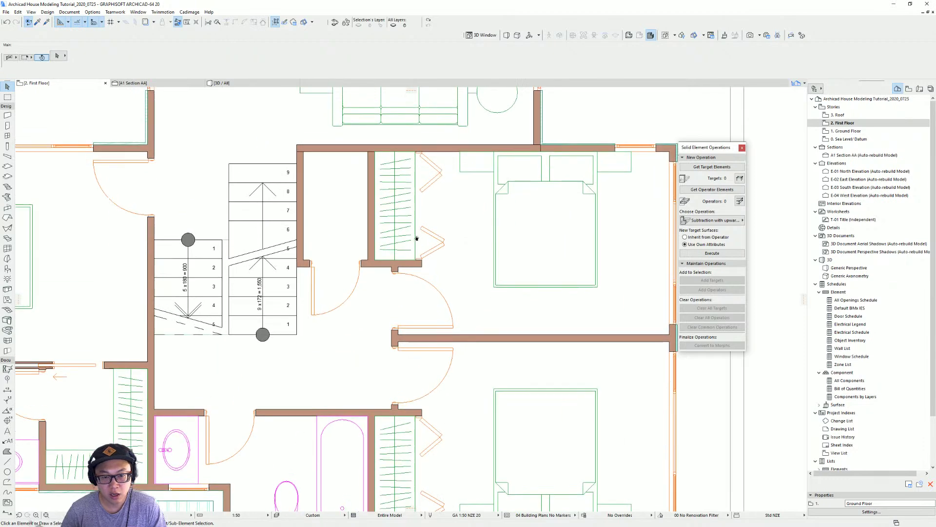
pyautogui.click(417, 258)
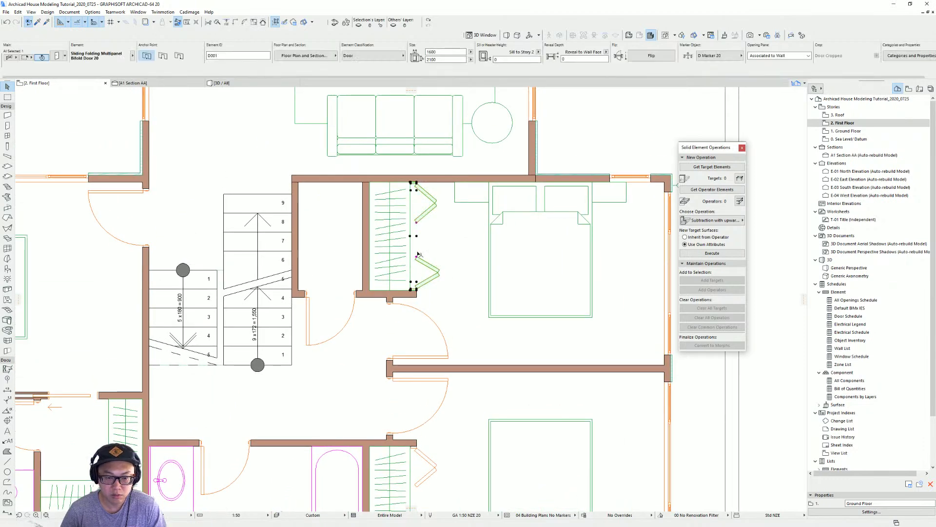
pyautogui.scroll(2, 418, 253)
pyautogui.click(416, 256)
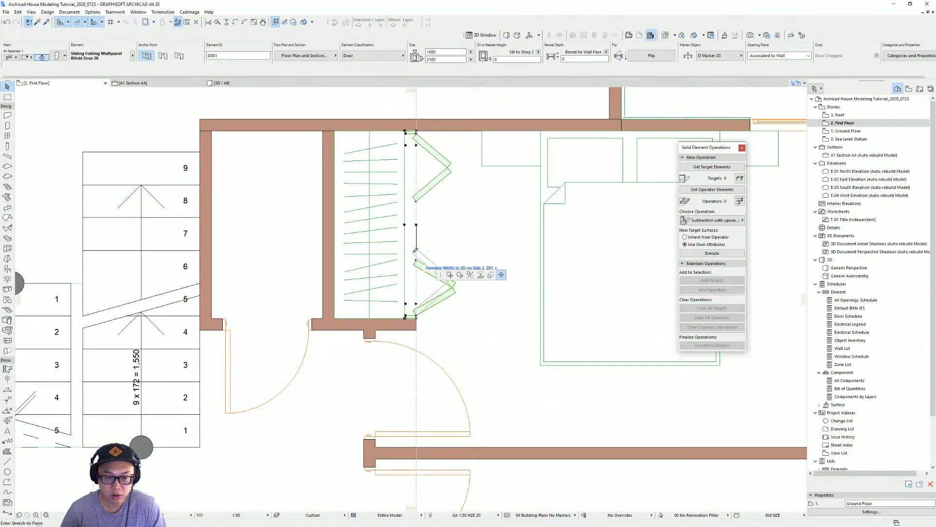
pyautogui.click(418, 216)
pyautogui.click(437, 247)
# Step: Draw both sides of the lower wardrobe's bifold door closed in plan by reducing their 2D opening widths
pyautogui.scroll(-3, 436, 253)
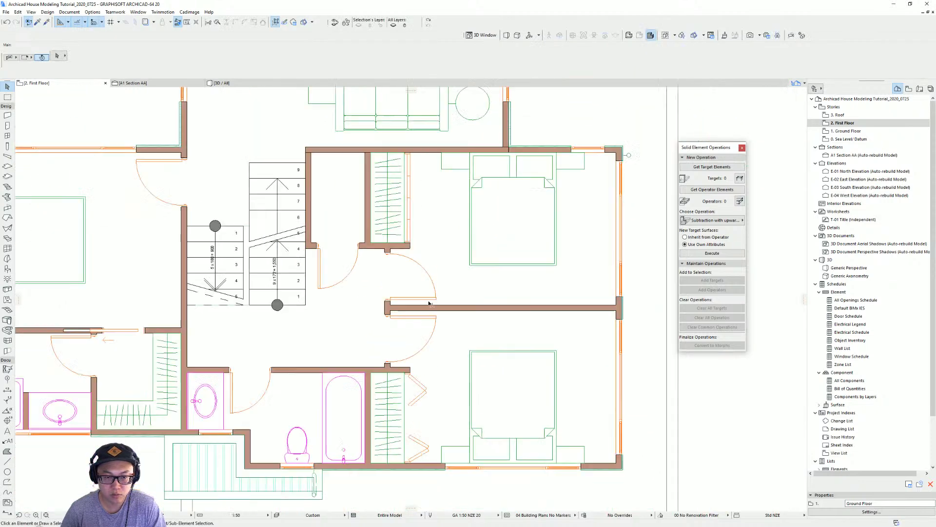
pyautogui.scroll(-1, 429, 304)
pyautogui.scroll(1, 428, 377)
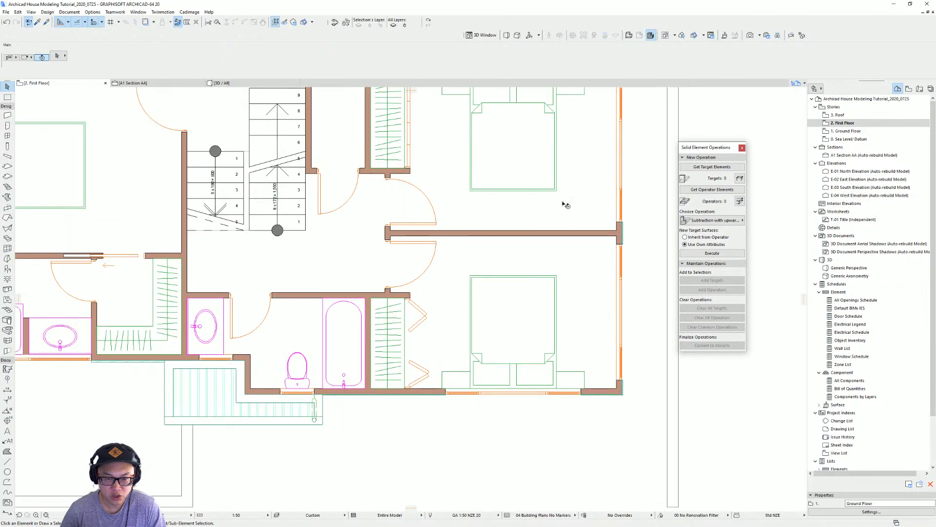
pyautogui.scroll(1, 454, 249)
pyautogui.click(402, 350)
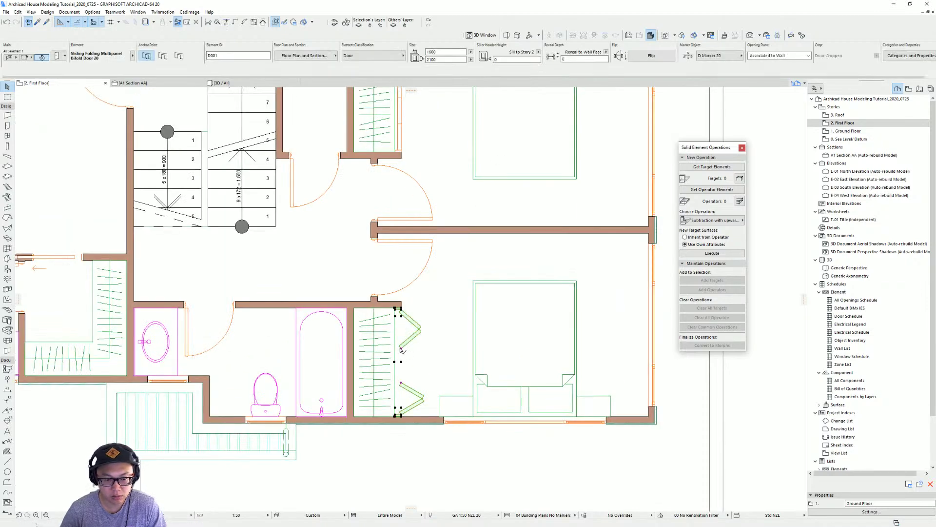
pyautogui.click(401, 361)
pyautogui.click(403, 361)
pyautogui.click(401, 362)
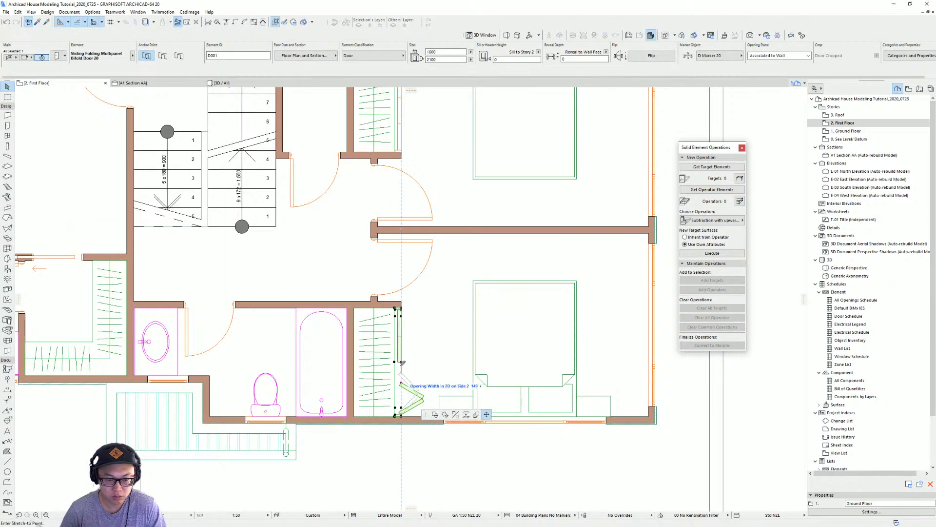
pyautogui.press('Escape')
pyautogui.press('Escape')
pyautogui.scroll(-4, 439, 354)
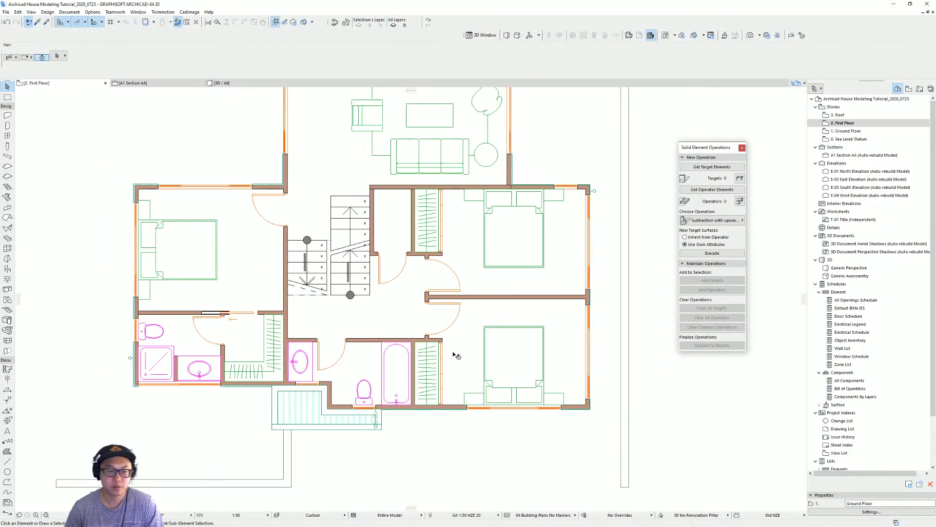
pyautogui.moveTo(350, 290); pyautogui.dragTo(333, 312, button='middle')
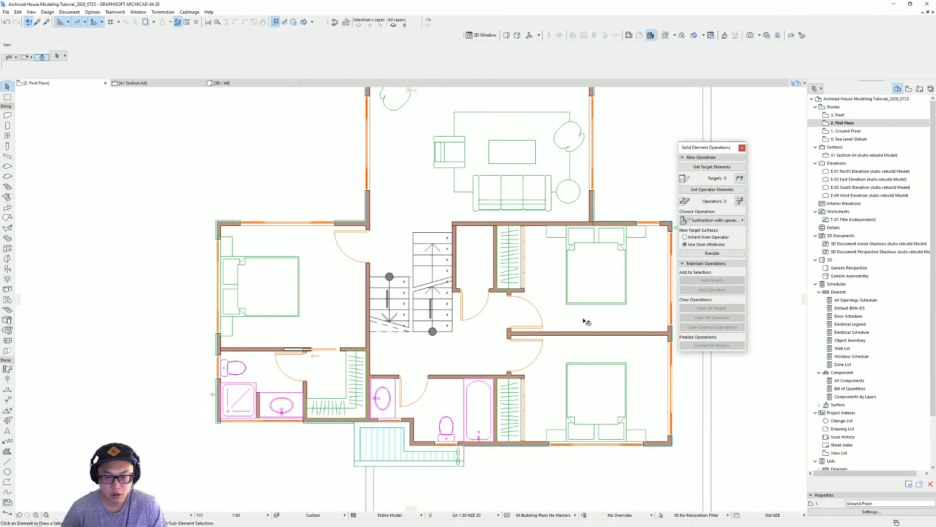
pyautogui.scroll(-2, 488, 362)
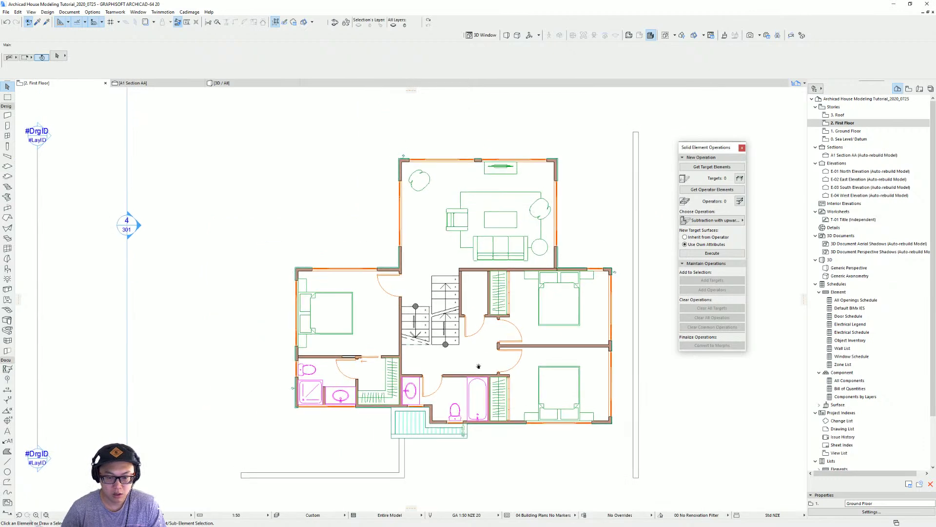
pyautogui.moveTo(478, 366); pyautogui.dragTo(473, 380, button='middle')
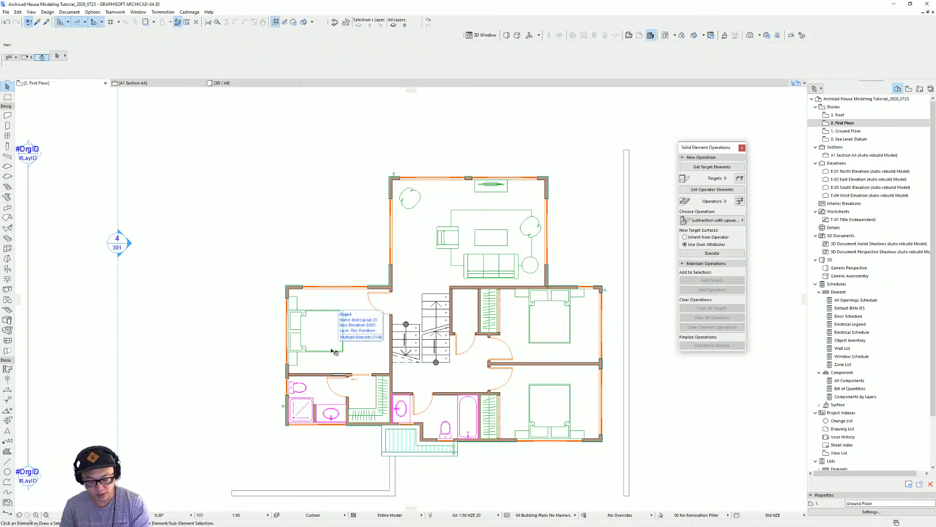
pyautogui.press('F3')
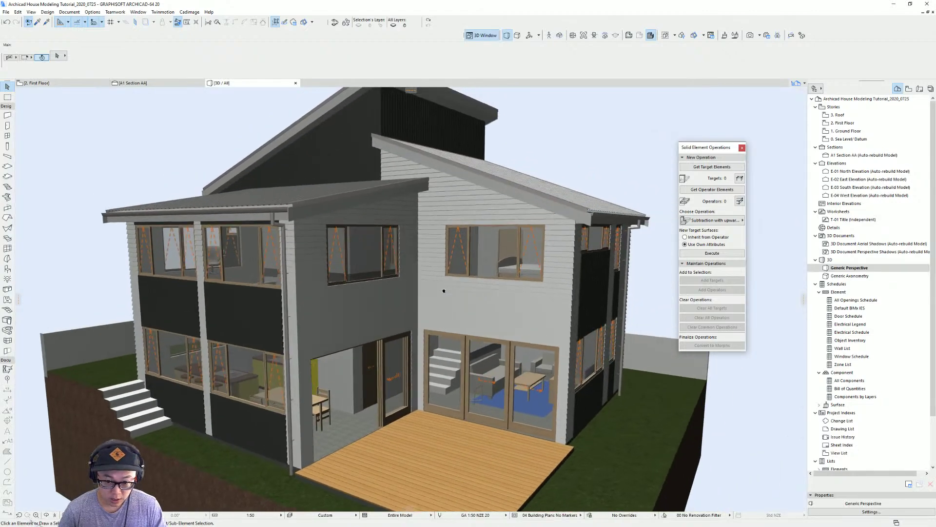
pyautogui.keyDown('shift'); pyautogui.moveTo(444, 291); pyautogui.dragTo(596, 309, button='middle'); pyautogui.keyUp('shift')
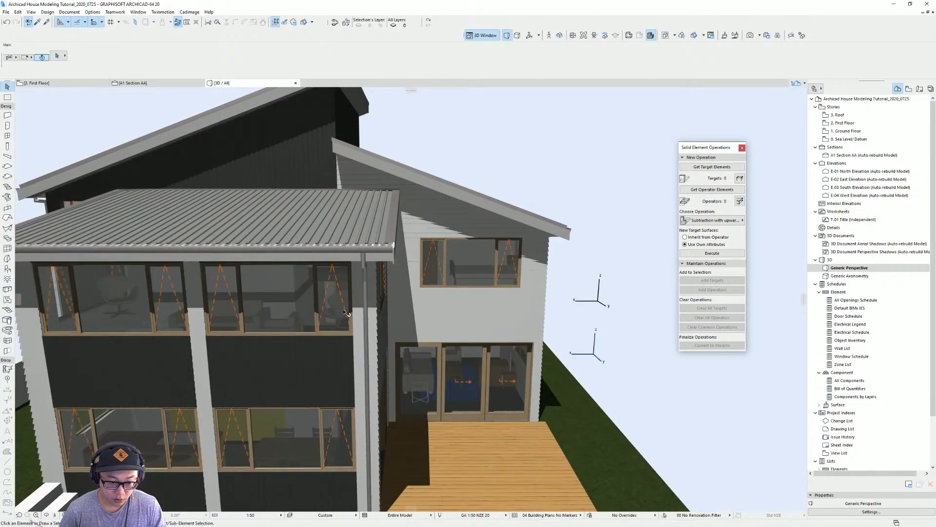
pyautogui.press('F2')
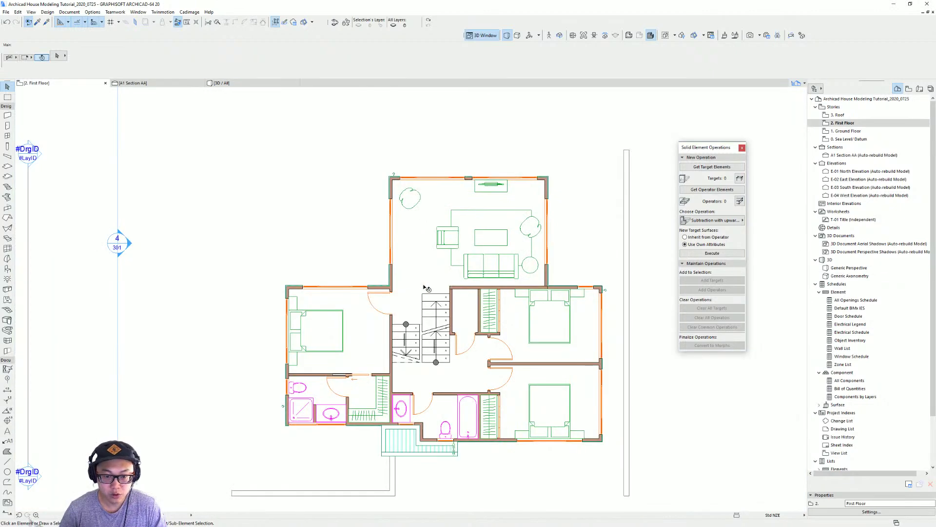
# Step: Try to isolate the first floor in 3D by drawing an all-stories marquee around the whole plan
pyautogui.click(28, 57)
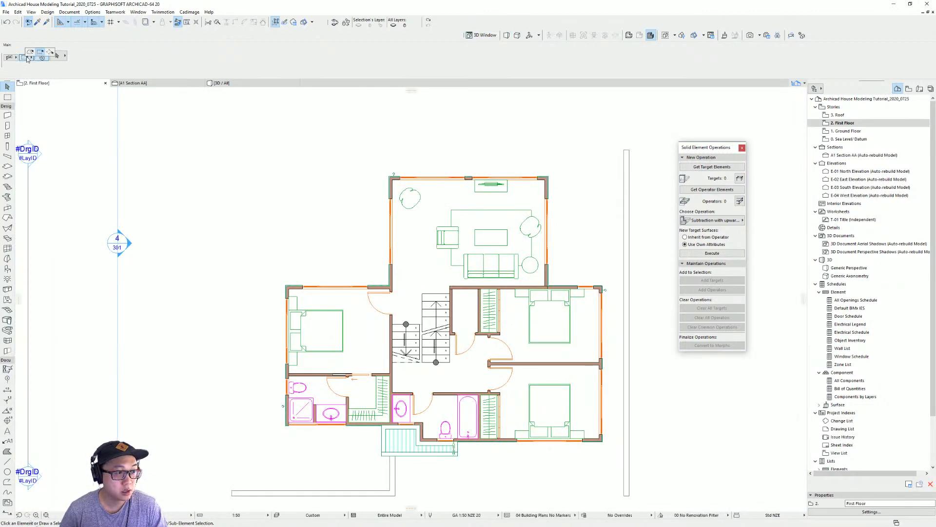
pyautogui.click(7, 98)
pyautogui.click(223, 139)
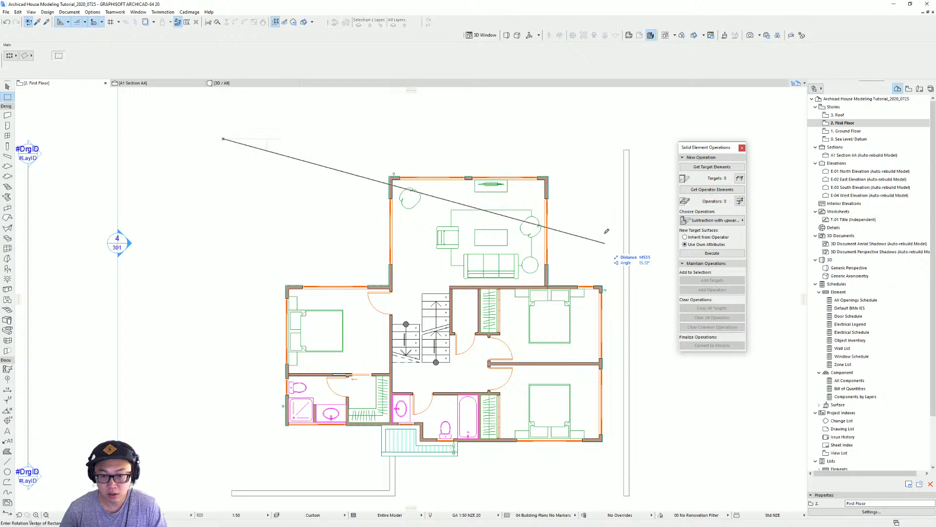
pyautogui.click(614, 140)
pyautogui.click(616, 461)
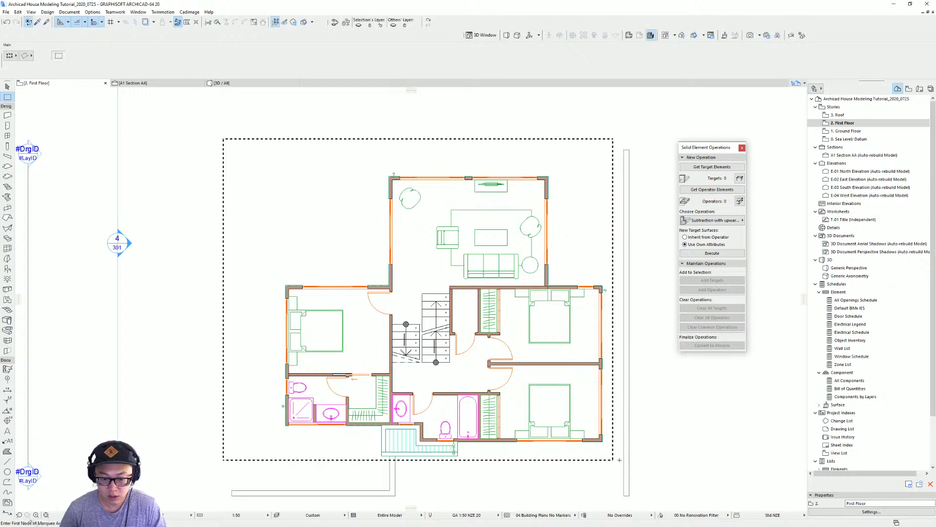
pyautogui.press('F3')
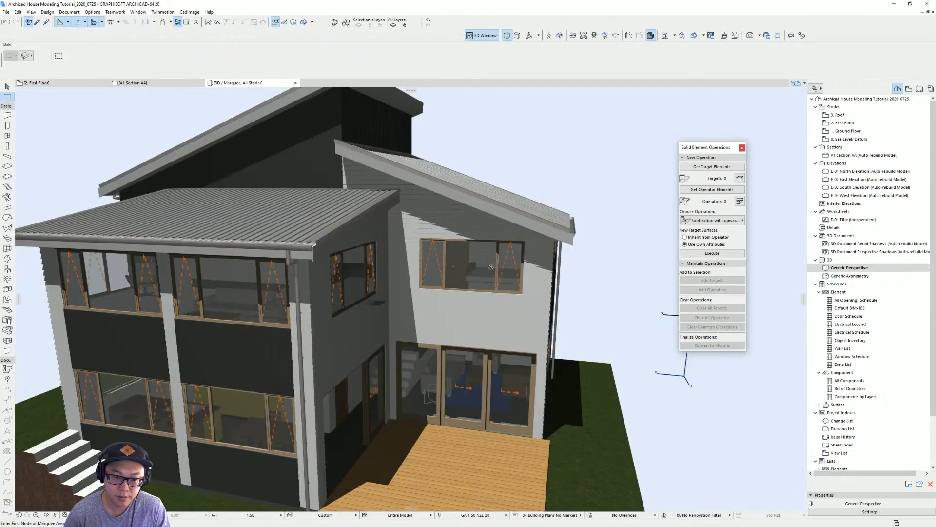
pyautogui.scroll(-3, 378, 250)
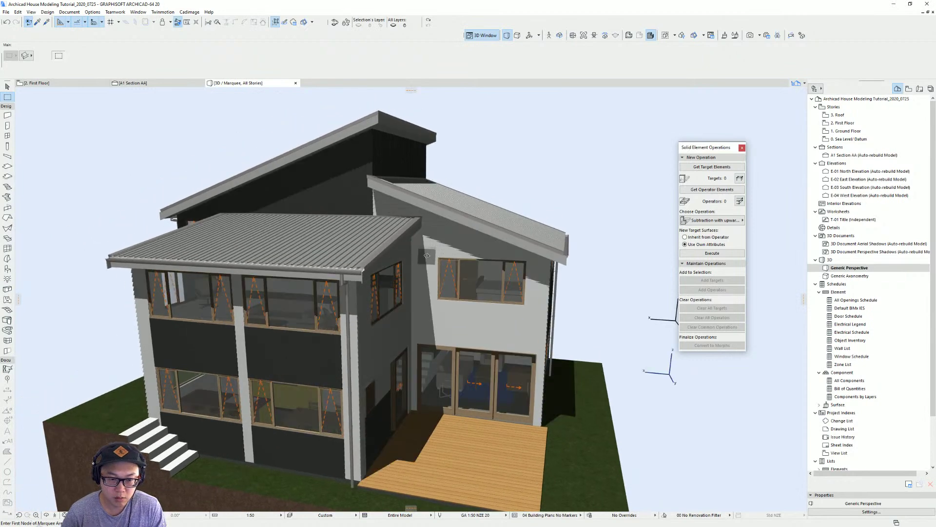
pyautogui.press('F2')
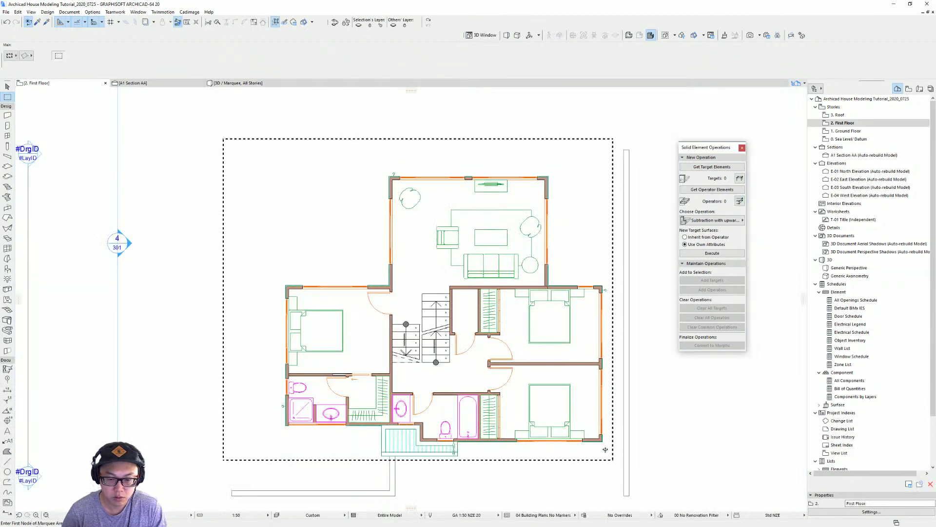
# Step: Replace the marquee with a single-story one around the whole first floor plan and show its contents in 3D
pyautogui.click(30, 57)
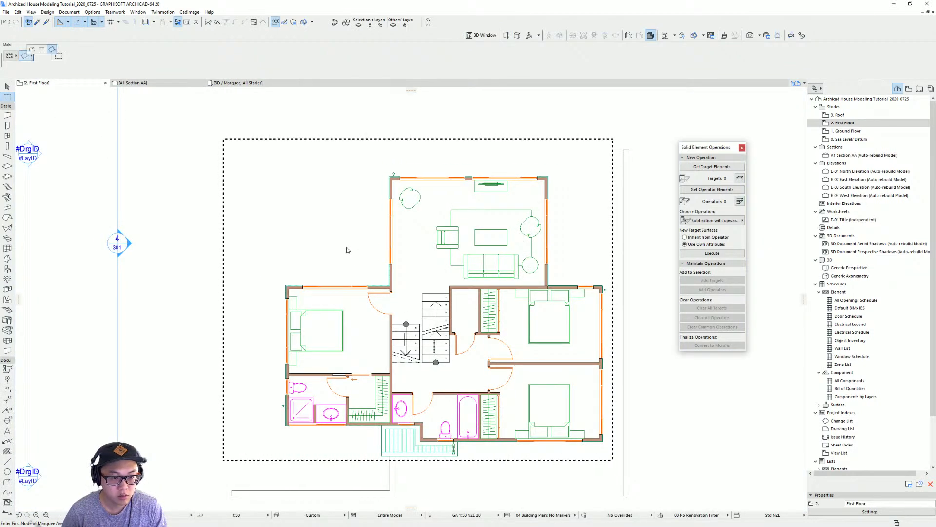
pyautogui.click(317, 218)
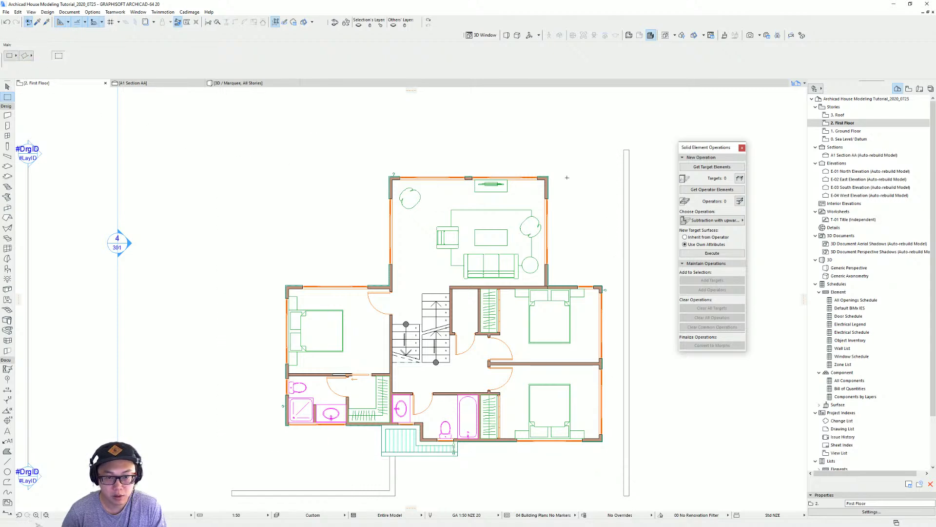
pyautogui.click(243, 155)
pyautogui.click(609, 154)
pyautogui.click(610, 455)
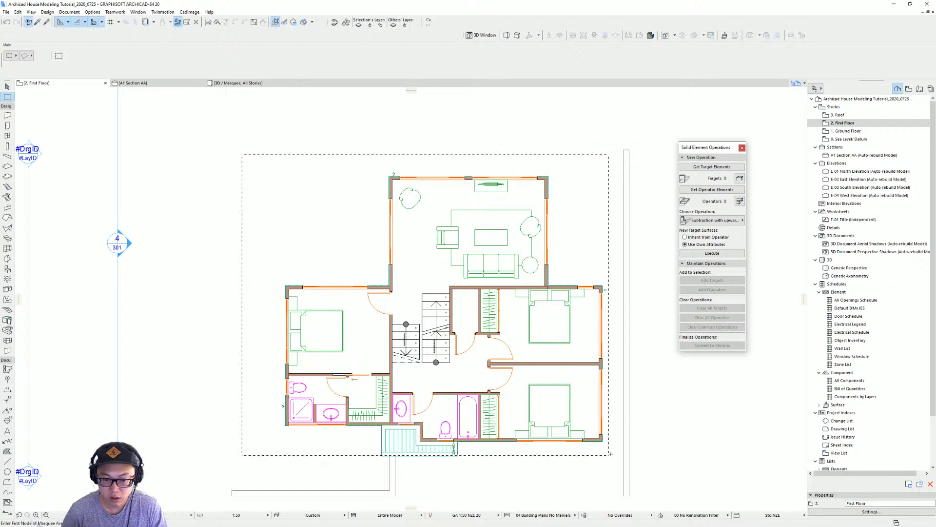
pyautogui.press('F5')
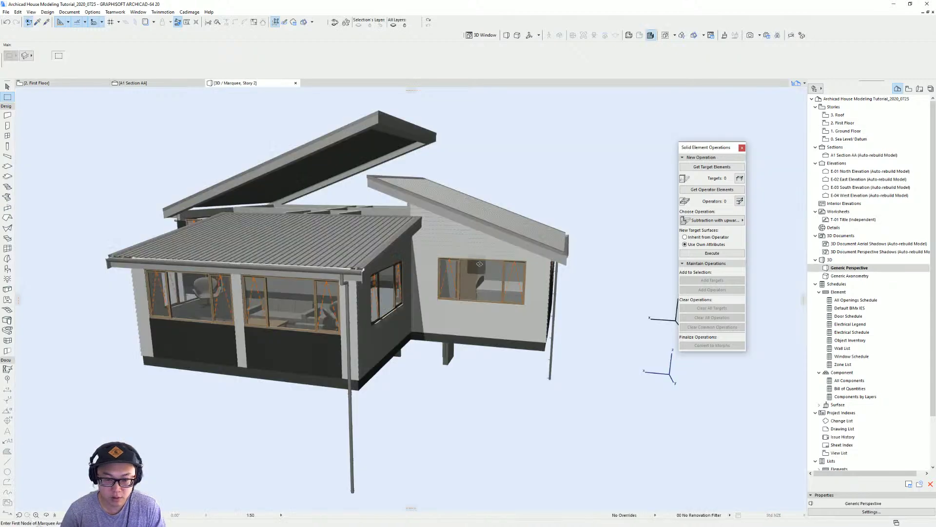
# Step: Hide the layers of the roof coverings and other roof elements to expose the first-floor interior in 3D
pyautogui.keyDown('shift'); pyautogui.moveTo(452, 260); pyautogui.dragTo(462, 222, button='middle'); pyautogui.keyUp('shift')
pyautogui.press('w')
pyautogui.click(455, 191)
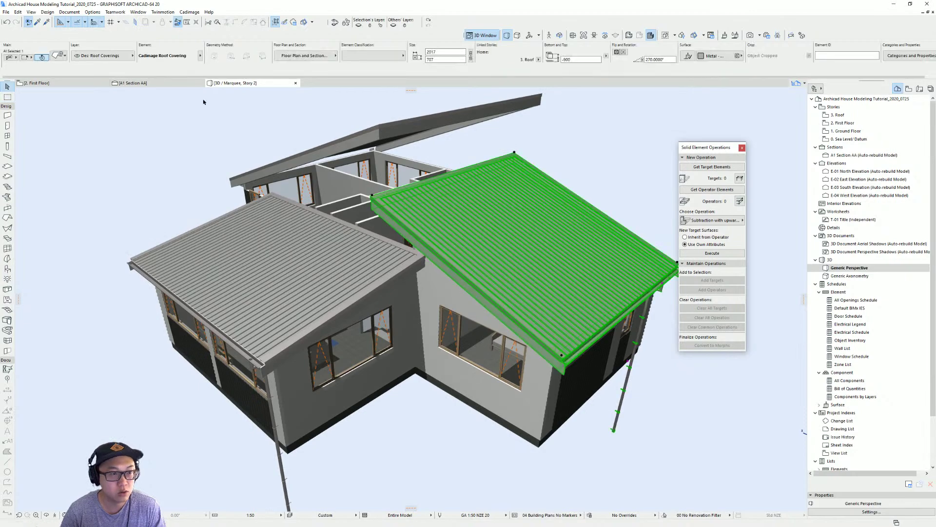
pyautogui.click(359, 26)
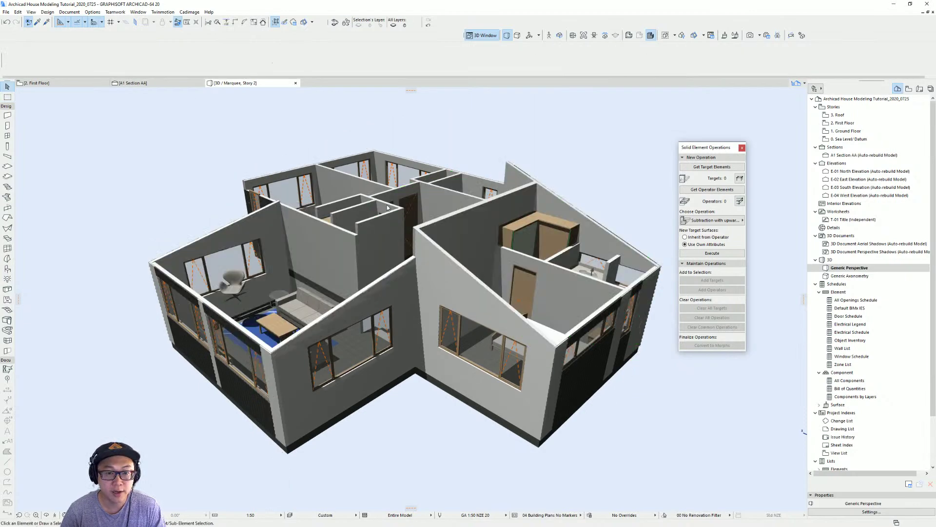
# Step: Select both designer chairs in the living room and lower their base elevation so they stand on the floor
pyautogui.scroll(5, 537, 392)
pyautogui.scroll(-5, 537, 392)
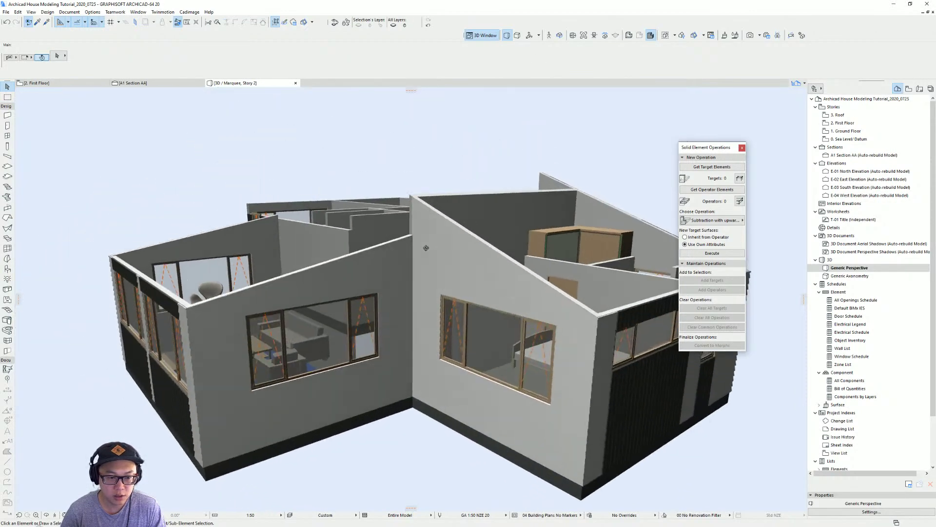
pyautogui.scroll(6, 439, 330)
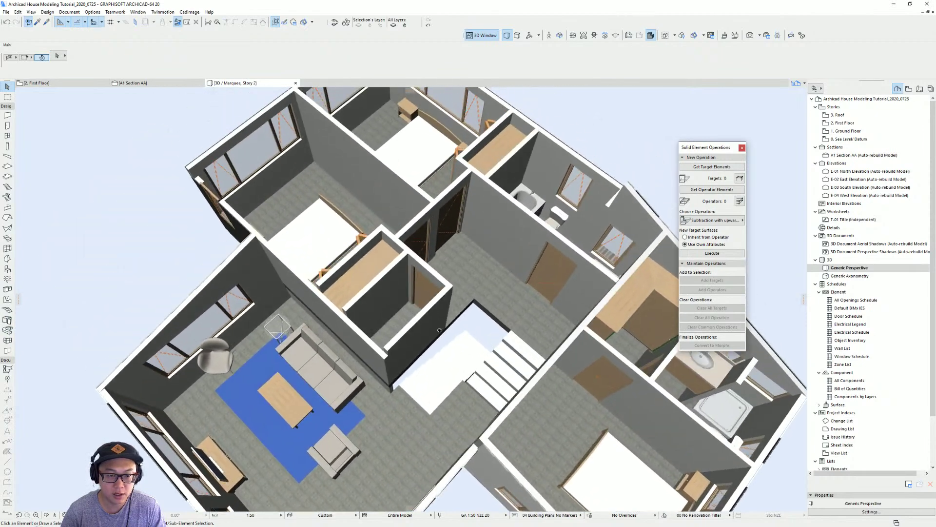
pyautogui.keyDown('shift'); pyautogui.moveTo(439, 330); pyautogui.dragTo(379, 264, button='middle'); pyautogui.keyUp('shift')
pyautogui.click(372, 256)
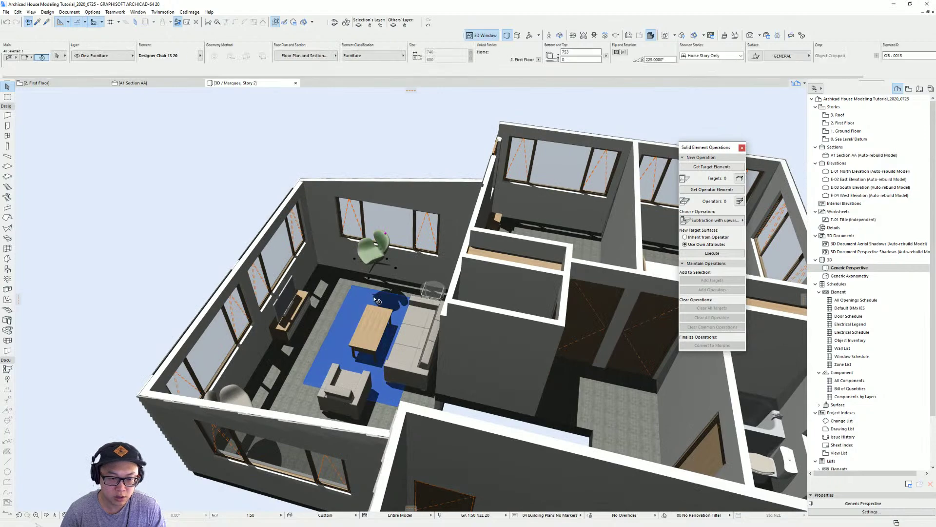
pyautogui.scroll(3, 348, 308)
pyautogui.moveTo(332, 308)
pyautogui.keyDown('shift'); pyautogui.mouseDown(button='middle')
pyautogui.moveTo(253, 268)
pyautogui.moveTo(411, 261)
pyautogui.moveTo(261, 277)
pyautogui.mouseUp(button='middle'); pyautogui.keyUp('shift')
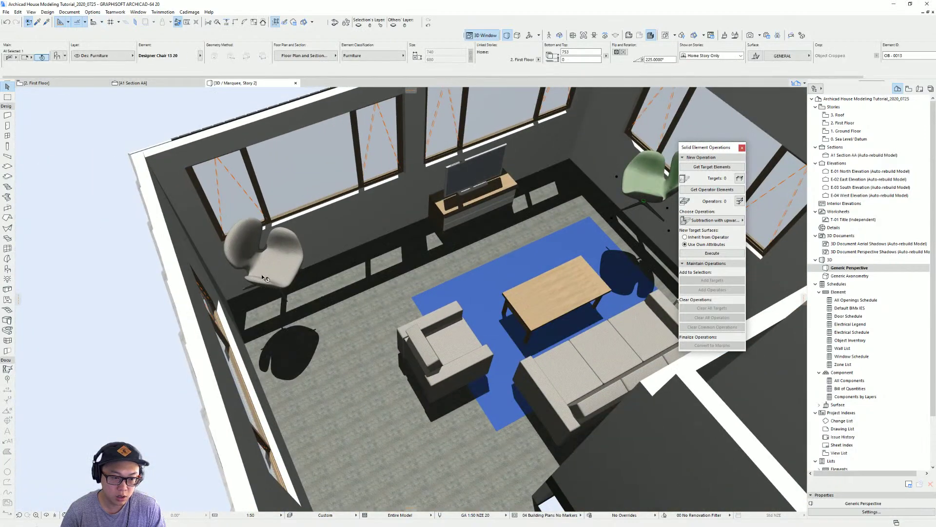
pyautogui.scroll(-3, 339, 251)
pyautogui.moveTo(393, 235); pyautogui.dragTo(347, 275, button='middle')
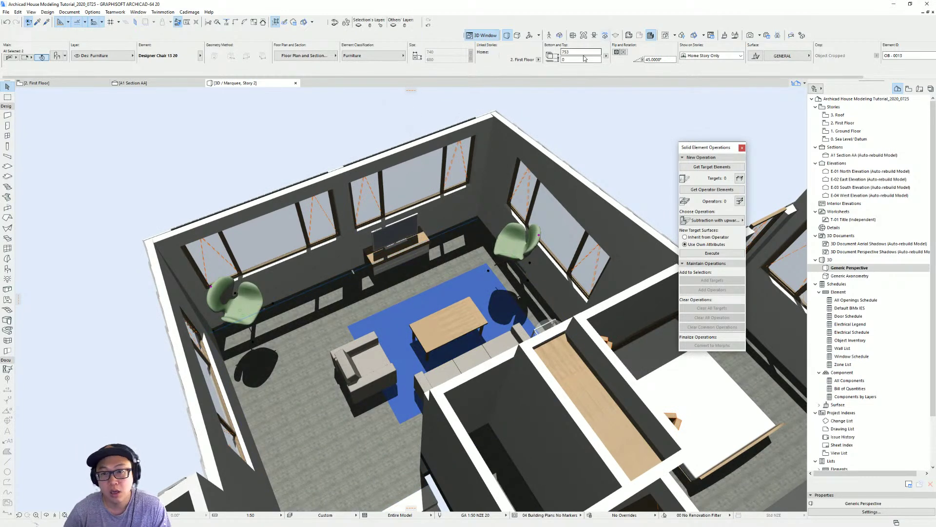
pyautogui.write('00')
pyautogui.press('Return')
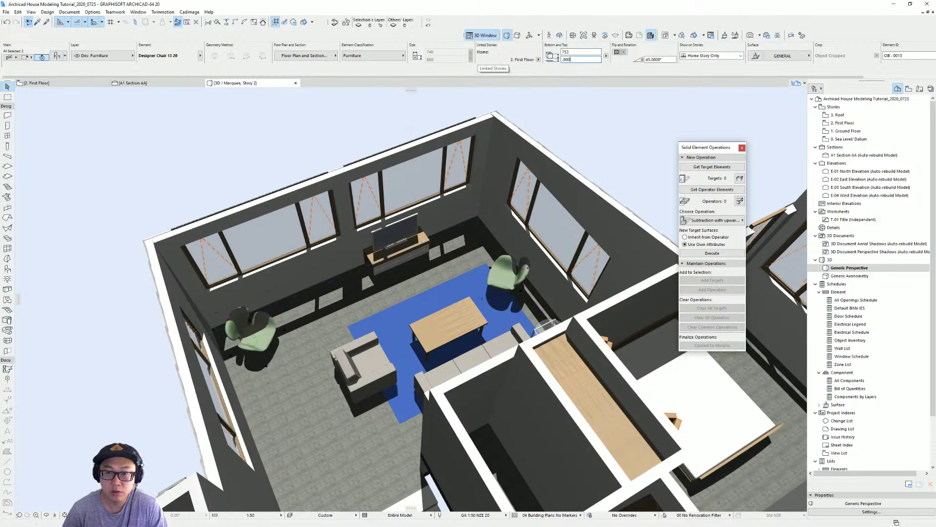
# Step: Select the master suite's bed, wardrobe, basin cabinet, shower and WC and lower their base elevation together
pyautogui.keyDown('shift'); pyautogui.moveTo(393, 340); pyautogui.dragTo(356, 309, button='middle'); pyautogui.keyUp('shift')
pyautogui.scroll(3, 397, 351)
pyautogui.click(344, 291)
pyautogui.keyDown('shift'); pyautogui.moveTo(296, 222); pyautogui.dragTo(336, 274, button='middle'); pyautogui.keyUp('shift')
pyautogui.keyDown('shift'); pyautogui.click(335, 273); pyautogui.keyUp('shift')
pyautogui.keyDown('shift'); pyautogui.click(413, 273); pyautogui.keyUp('shift')
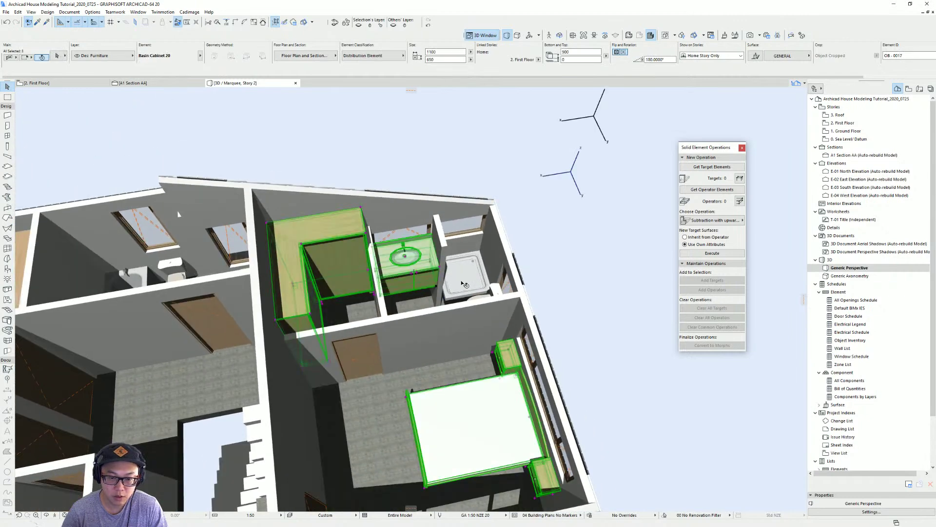
pyautogui.keyDown('shift'); pyautogui.click(466, 274); pyautogui.keyUp('shift')
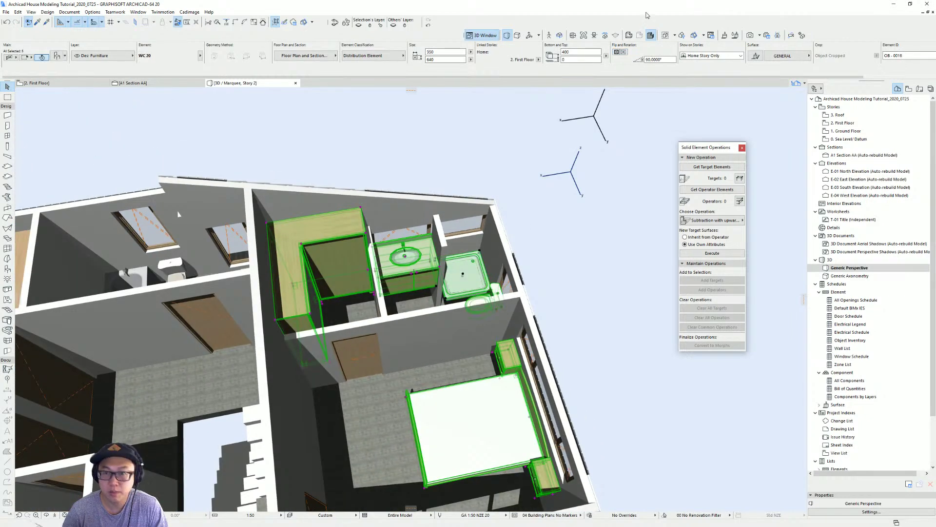
pyautogui.write('-90')
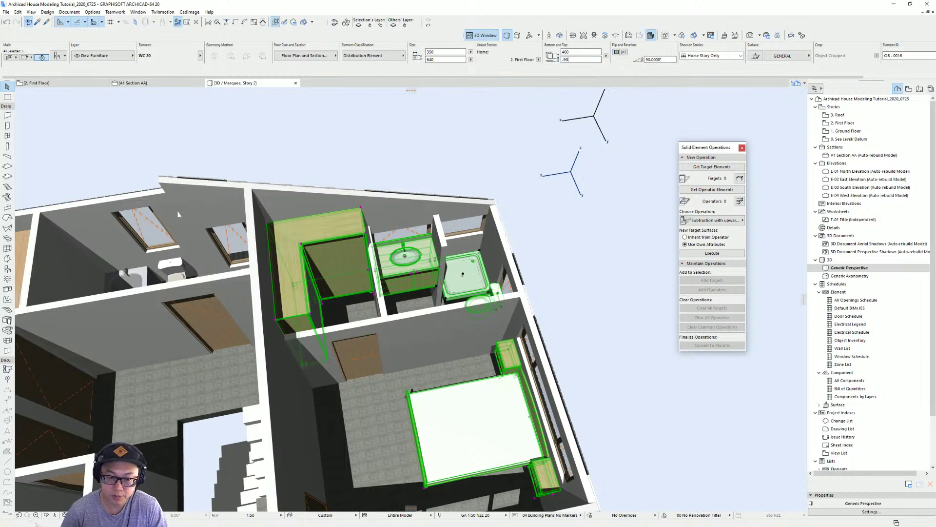
pyautogui.write('0')
pyautogui.press('Return')
pyautogui.keyDown('shift'); pyautogui.moveTo(179, 215); pyautogui.dragTo(303, 210, button='middle'); pyautogui.keyUp('shift')
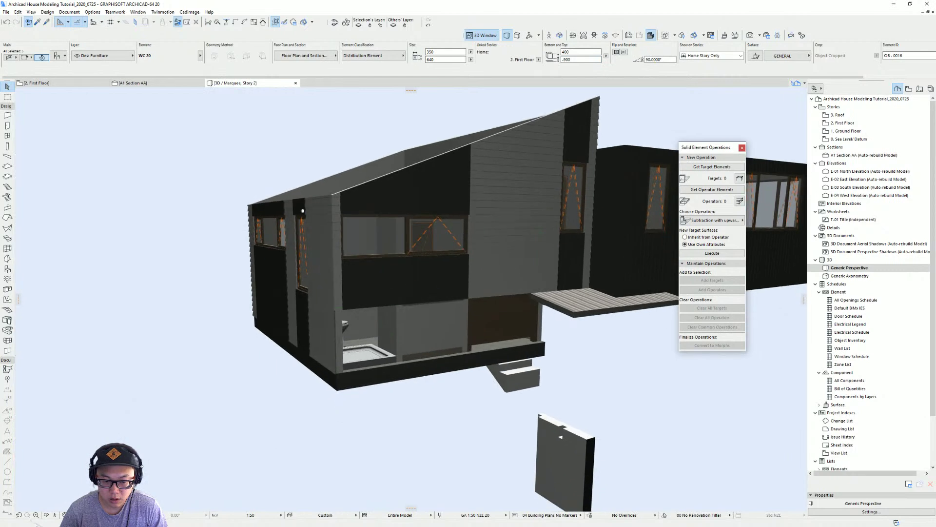
pyautogui.press('Escape')
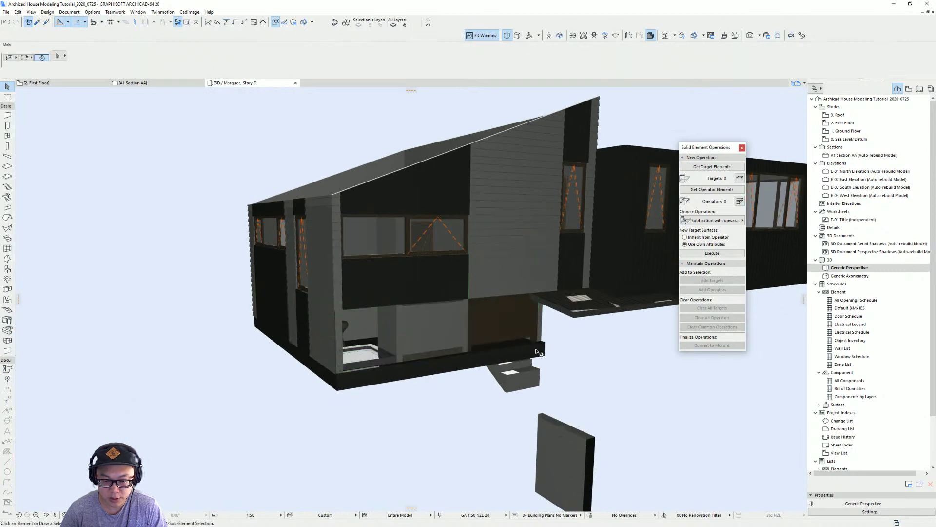
# Step: Examine the isolated first floor in 3D from outside and above, including the detached wall below the entry deck
pyautogui.keyDown('shift'); pyautogui.moveTo(537, 351); pyautogui.dragTo(488, 307, button='middle'); pyautogui.keyUp('shift')
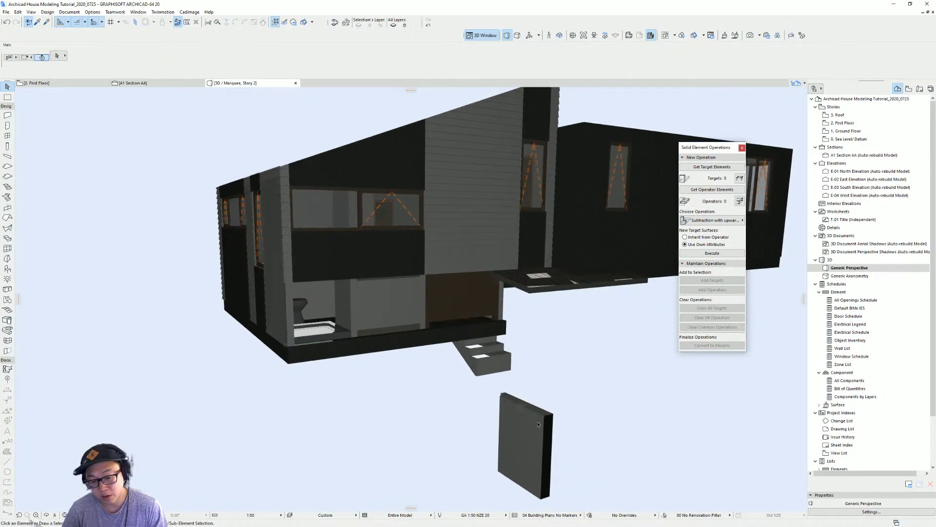
pyautogui.keyDown('shift'); pyautogui.moveTo(493, 411); pyautogui.dragTo(461, 358, button='middle'); pyautogui.keyUp('shift')
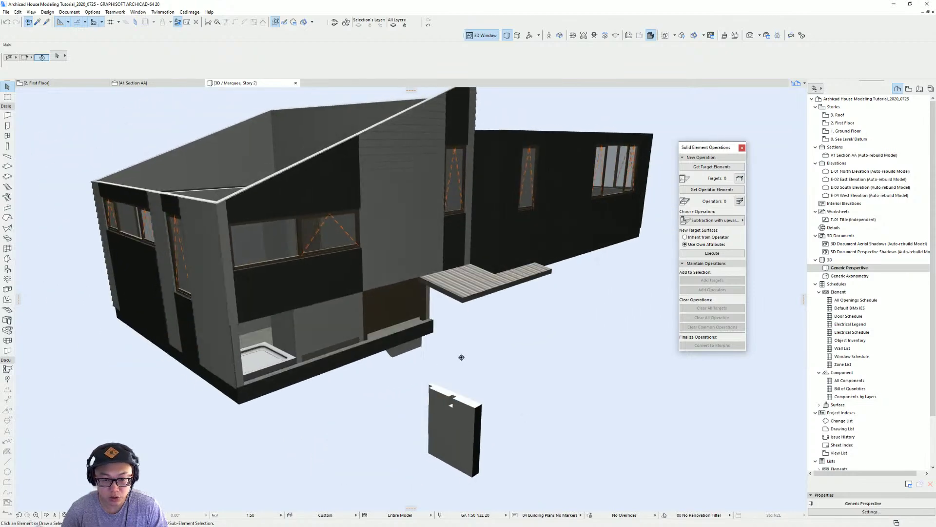
pyautogui.click(469, 413)
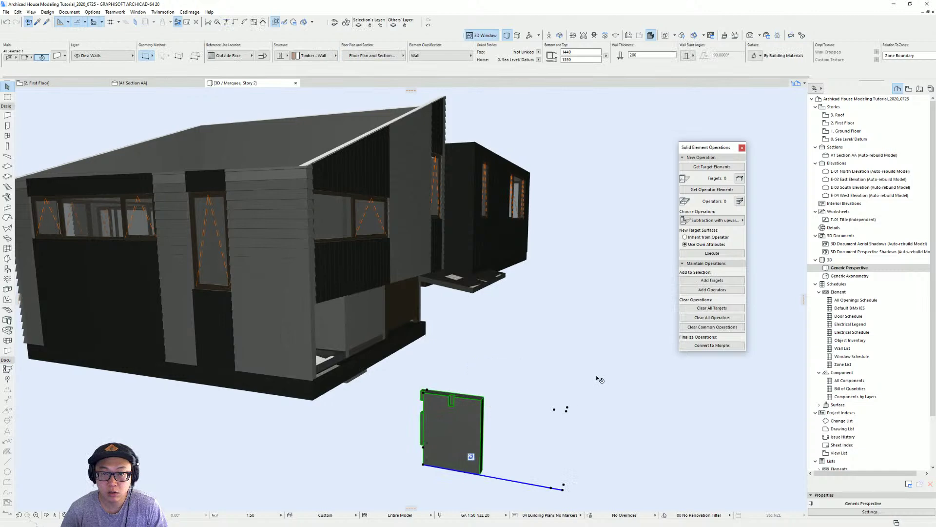
pyautogui.keyDown('shift'); pyautogui.moveTo(557, 312); pyautogui.dragTo(683, 270, button='middle'); pyautogui.keyUp('shift')
pyautogui.click(573, 314)
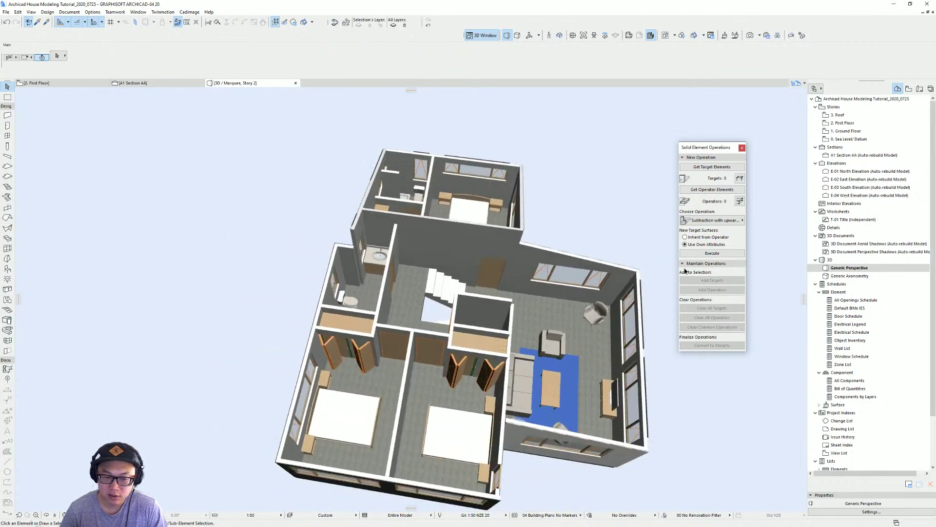
pyautogui.scroll(3, 387, 246)
pyautogui.moveTo(386, 246); pyautogui.dragTo(409, 296, button='middle')
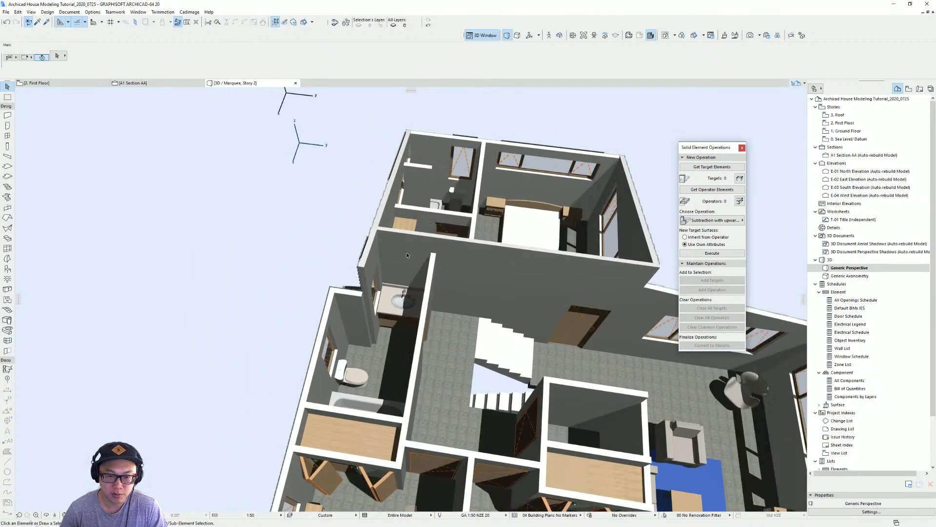
# Step: Return to the first floor plan and remove the marquee around the house
pyautogui.press('F2')
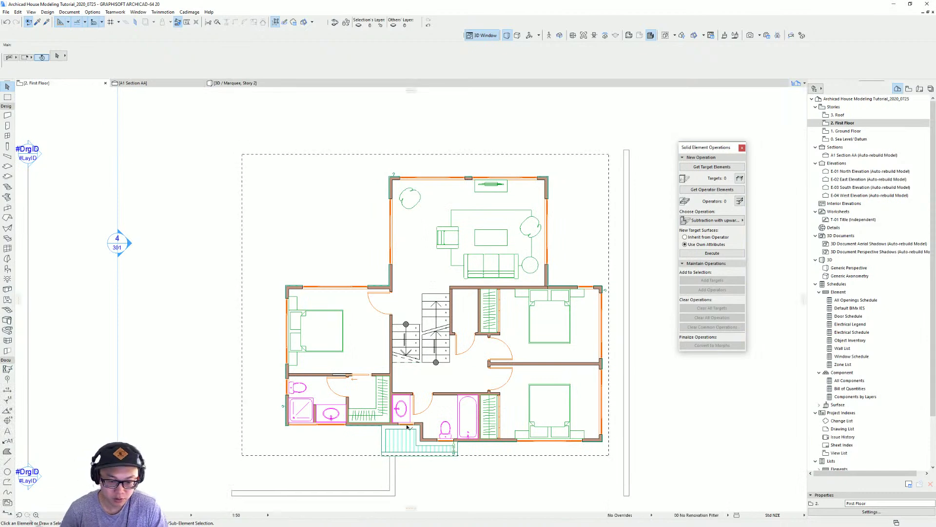
pyautogui.scroll(3, 408, 427)
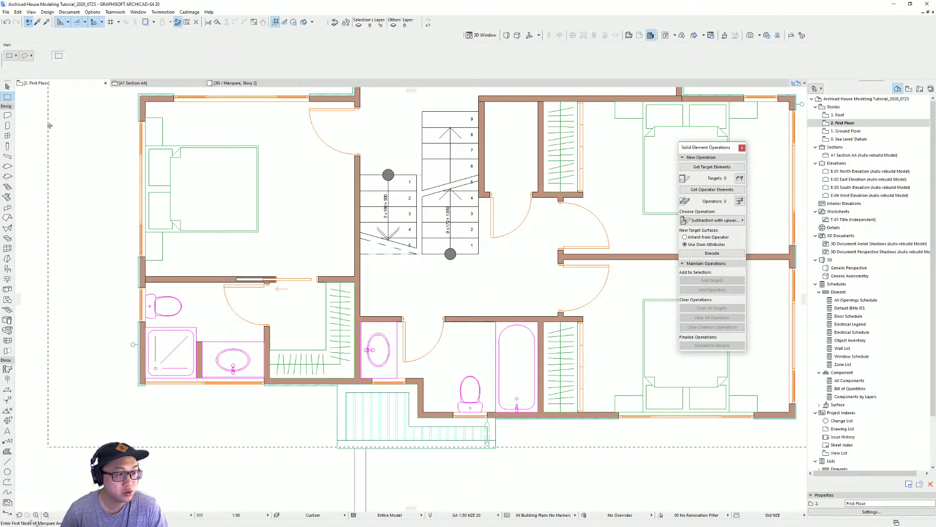
pyautogui.click(46, 121)
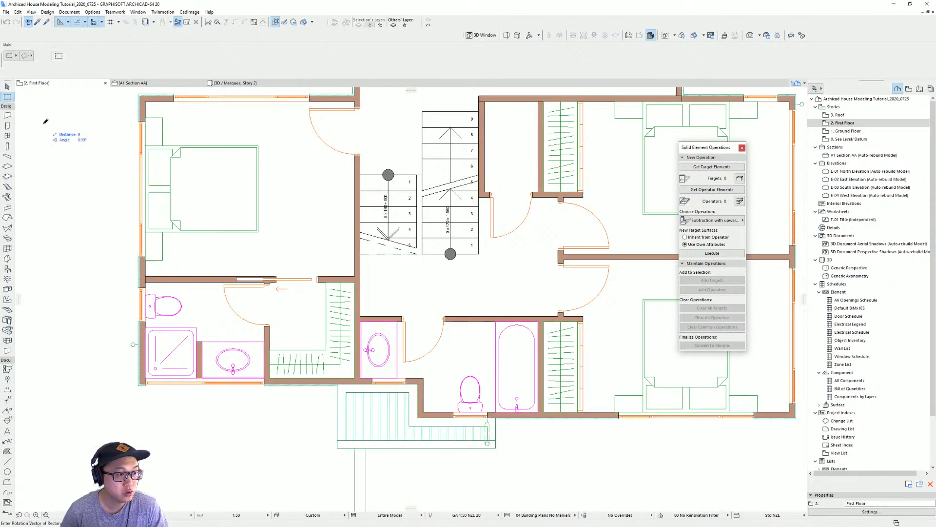
# Step: Set up the Object tool with the library part Mirror 20 in the Round style
pyautogui.doubleClick(7, 270)
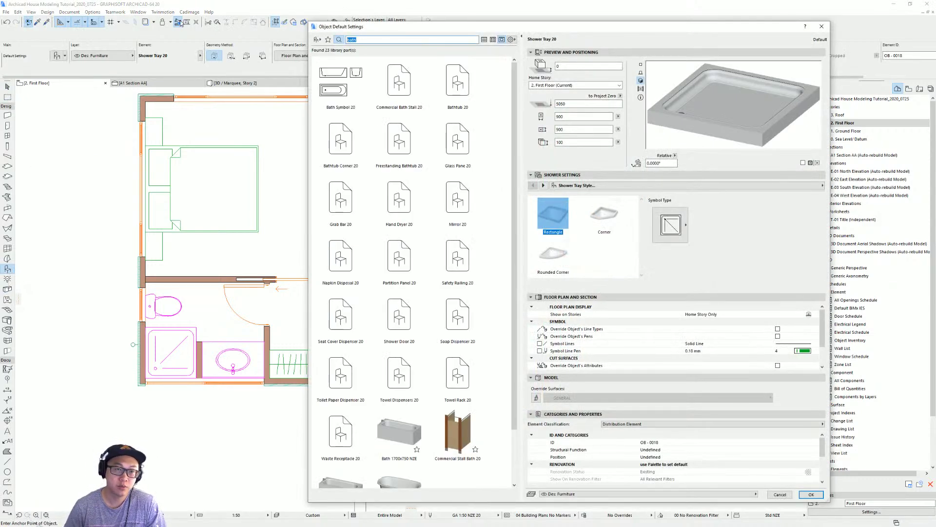
pyautogui.write('mirro')
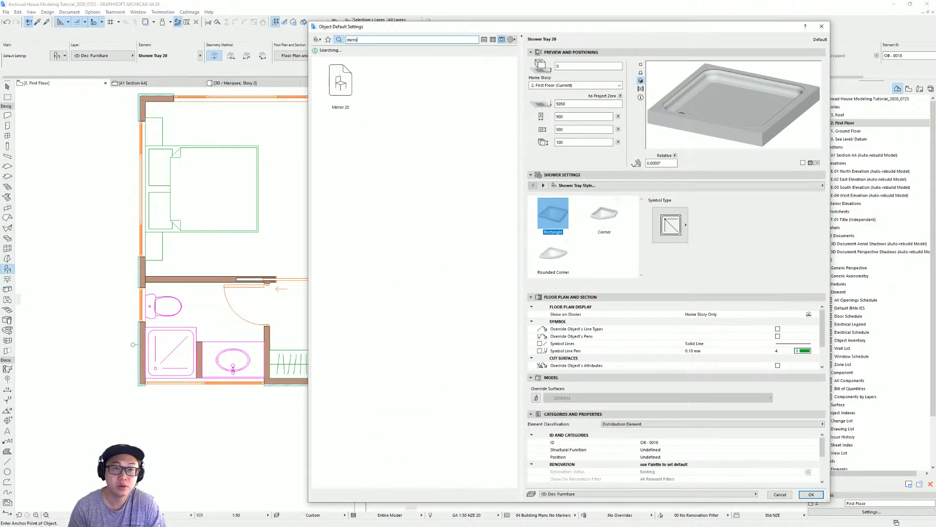
pyautogui.click(339, 92)
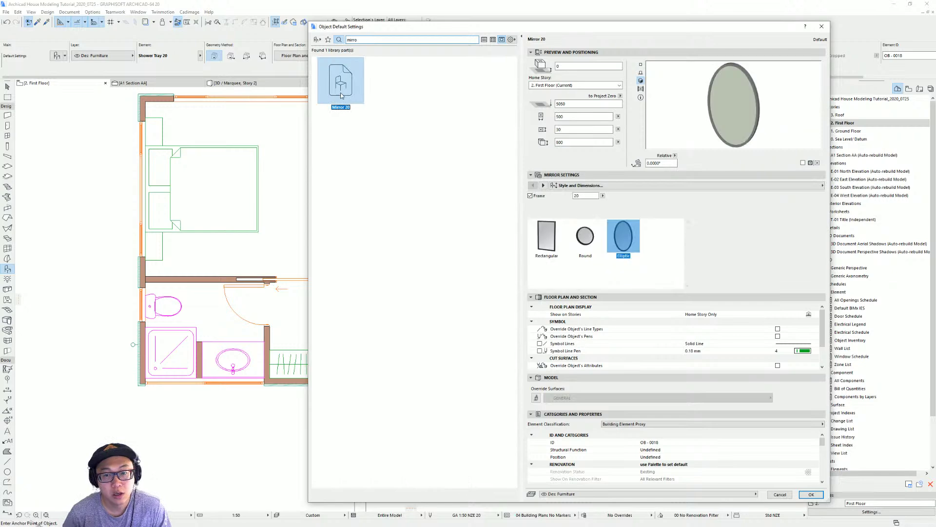
pyautogui.click(588, 239)
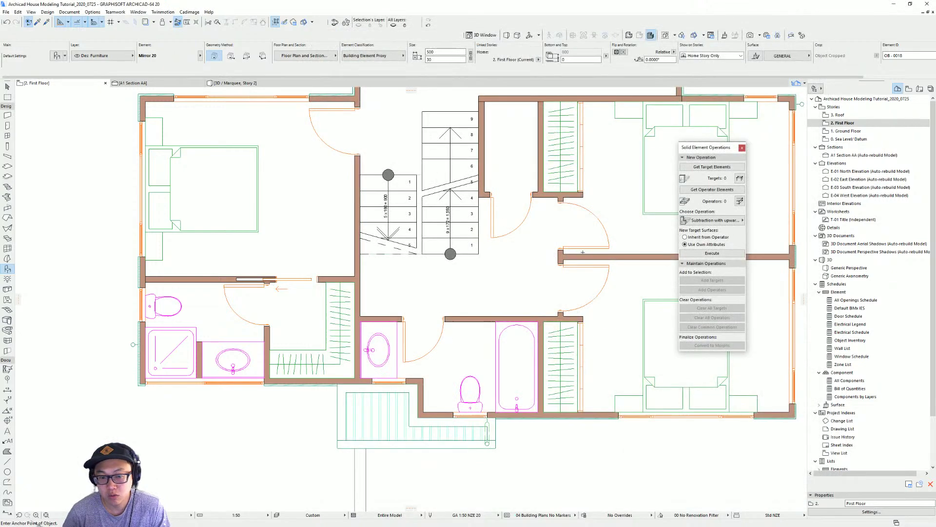
# Step: Place the mirror on the wall behind the main bathroom basin and rotate it 90° to lie along that wall
pyautogui.scroll(5, 335, 349)
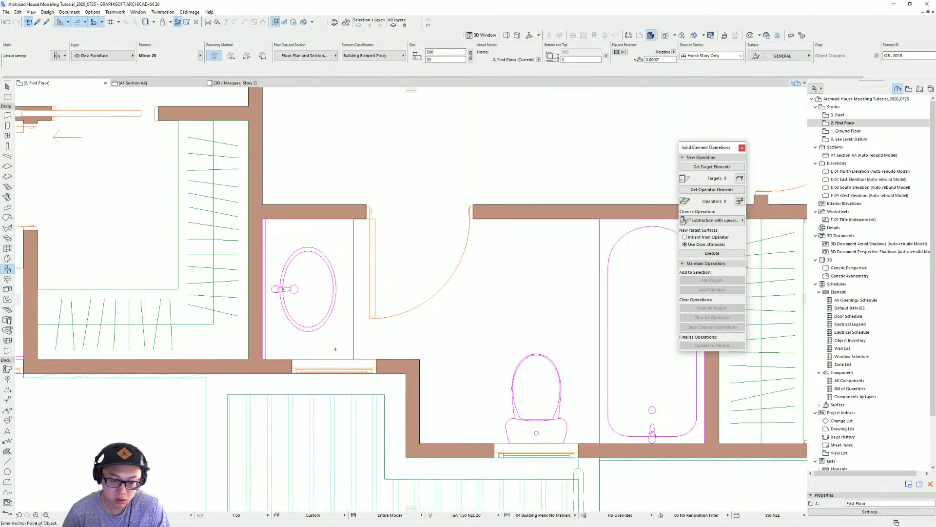
pyautogui.click(262, 289)
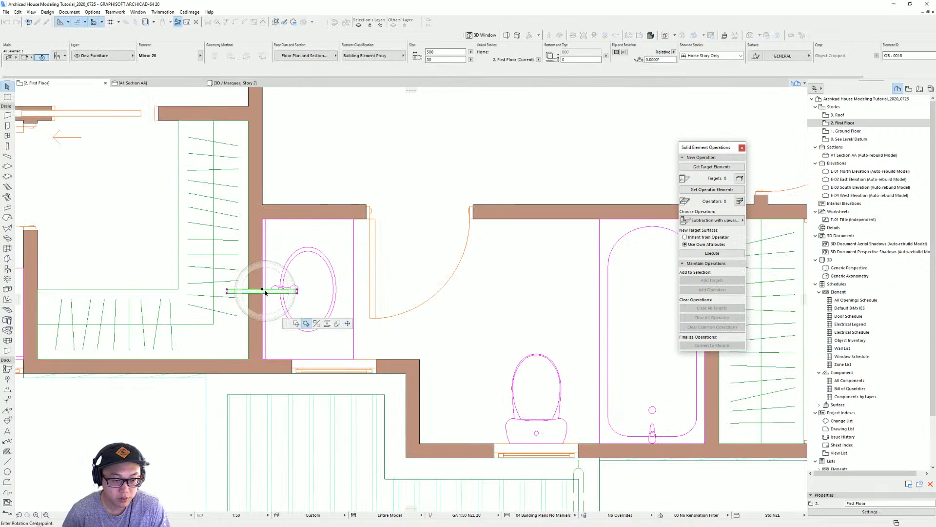
pyautogui.click(293, 290)
pyautogui.click(262, 249)
pyautogui.scroll(-3, 264, 280)
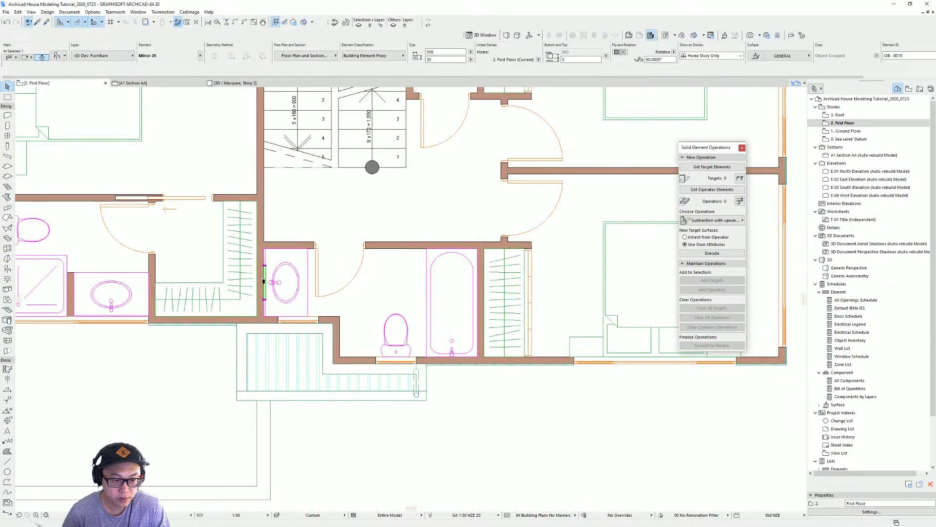
# Step: Copy the mirror to the wall behind the master suite's basin and rotate it 90° to lie along that wall
pyautogui.moveTo(270, 289); pyautogui.dragTo(520, 294, button='middle')
pyautogui.moveTo(597, 200); pyautogui.dragTo(361, 309, button='middle')
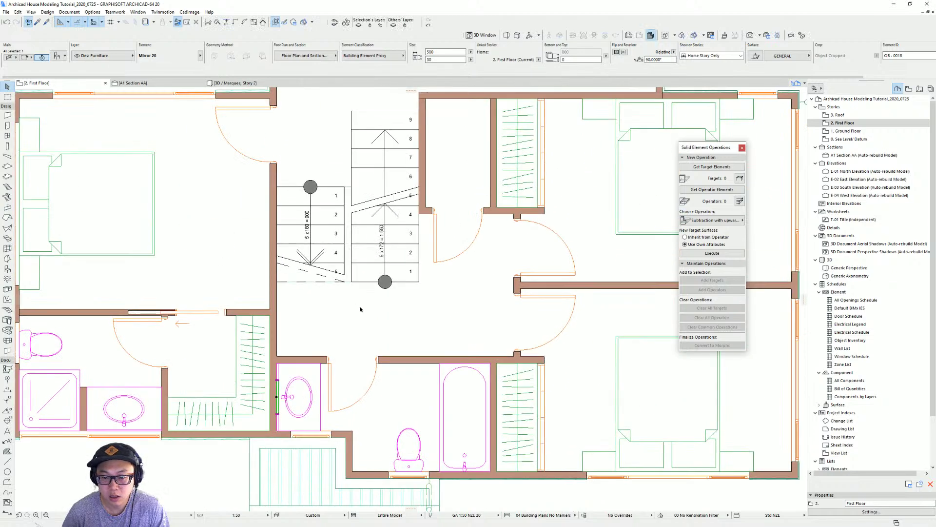
pyautogui.scroll(-2, 434, 299)
pyautogui.moveTo(434, 299); pyautogui.dragTo(463, 348, button='middle')
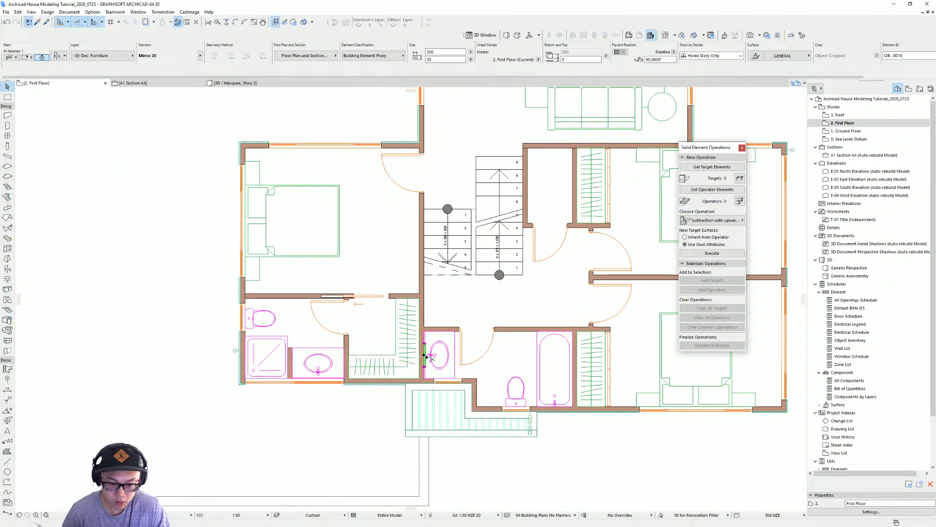
pyautogui.scroll(3, 327, 378)
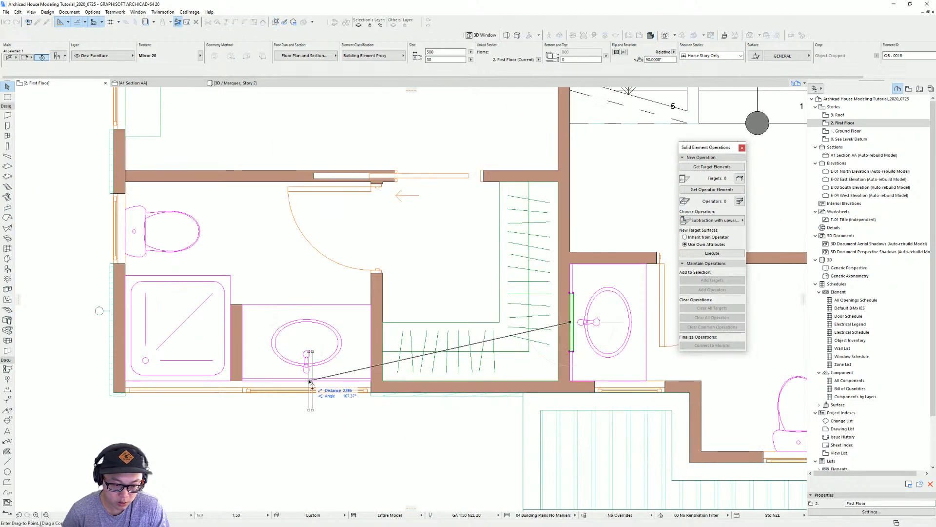
pyautogui.click(307, 381)
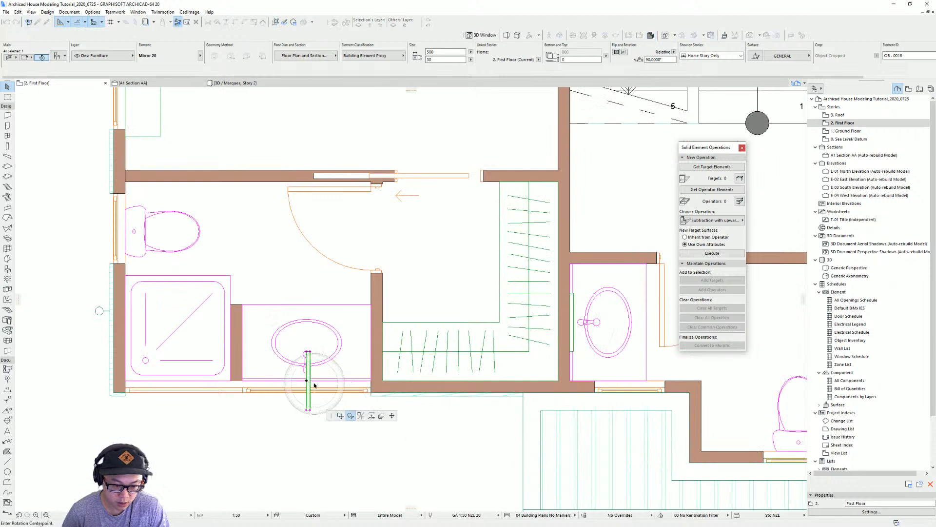
pyautogui.click(308, 381)
pyautogui.click(307, 353)
pyautogui.click(190, 378)
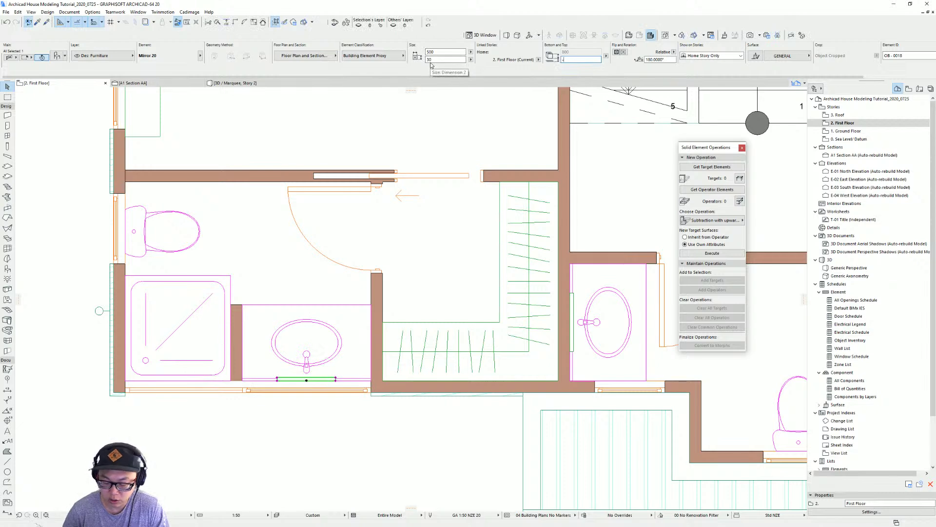
pyautogui.click(395, 332)
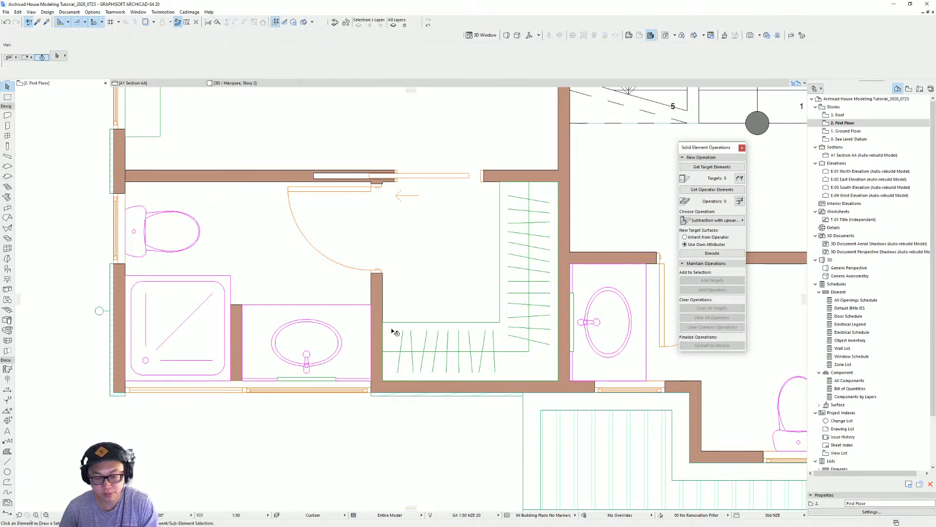
# Step: Show the whole house in 3D and fly through the interior past the stairs to examine the living room and its sloped ceiling junction
pyautogui.press('F3')
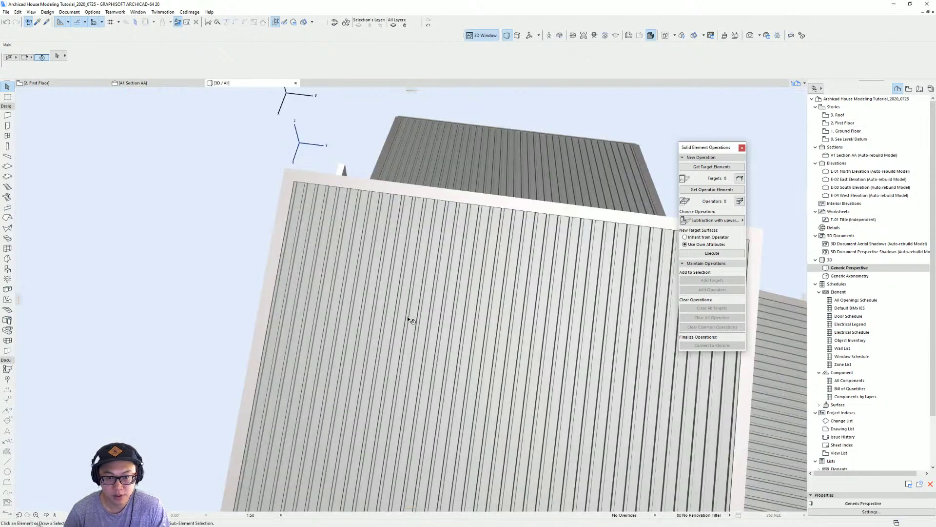
pyautogui.scroll(-5, 409, 320)
pyautogui.keyDown('shift'); pyautogui.moveTo(435, 213); pyautogui.dragTo(381, 254, button='middle'); pyautogui.keyUp('shift')
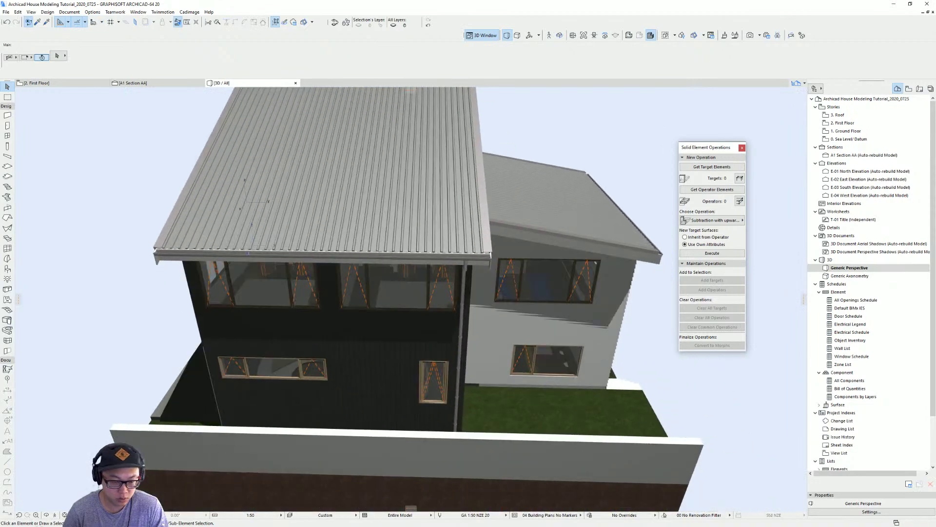
pyautogui.click(55, 515)
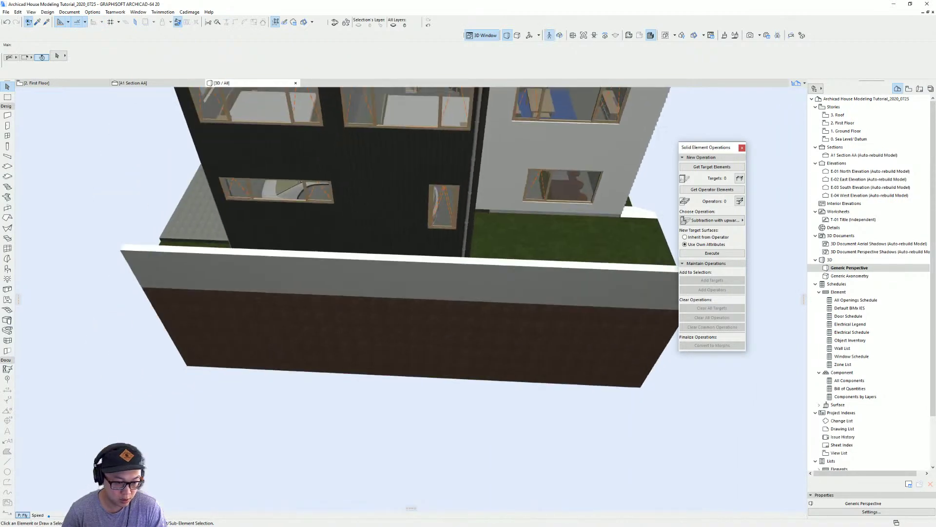
pyautogui.press('w')
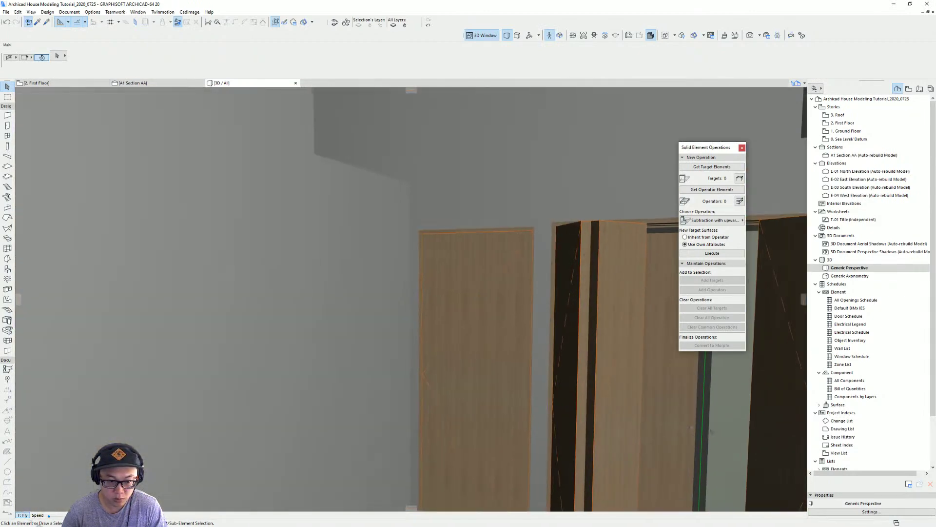
pyautogui.press('w')
pyautogui.press('w')
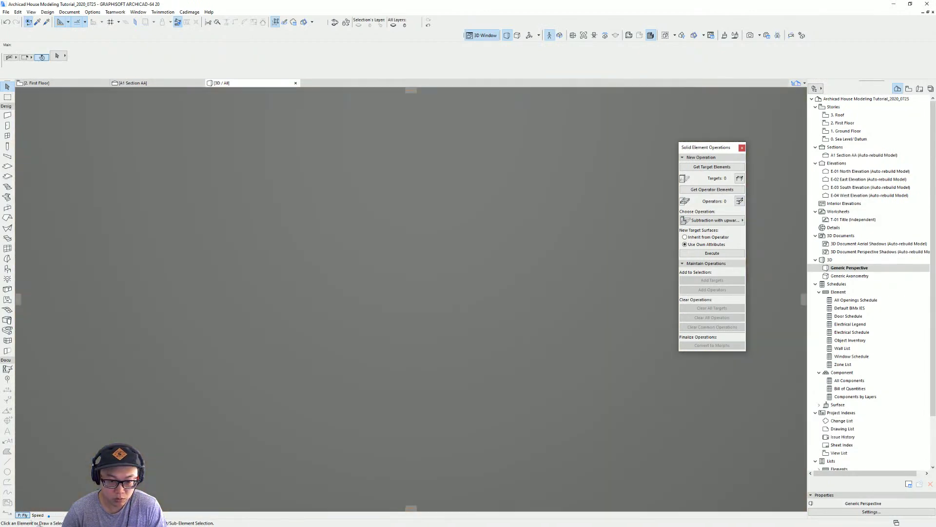
pyautogui.press('w')
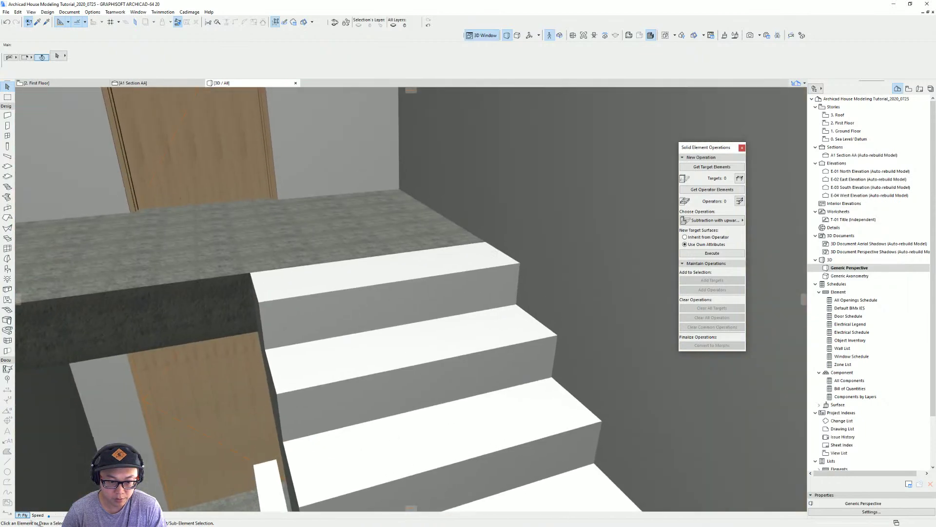
pyautogui.press('w')
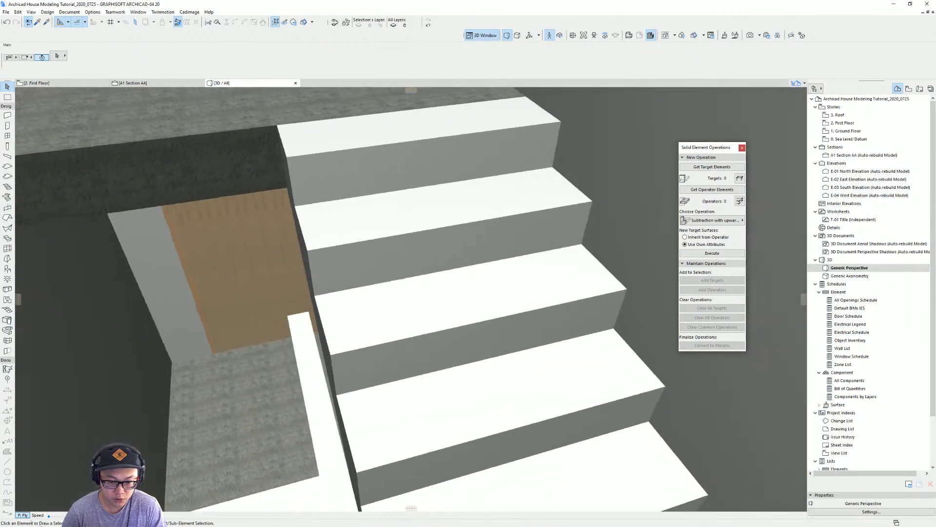
pyautogui.press('w')
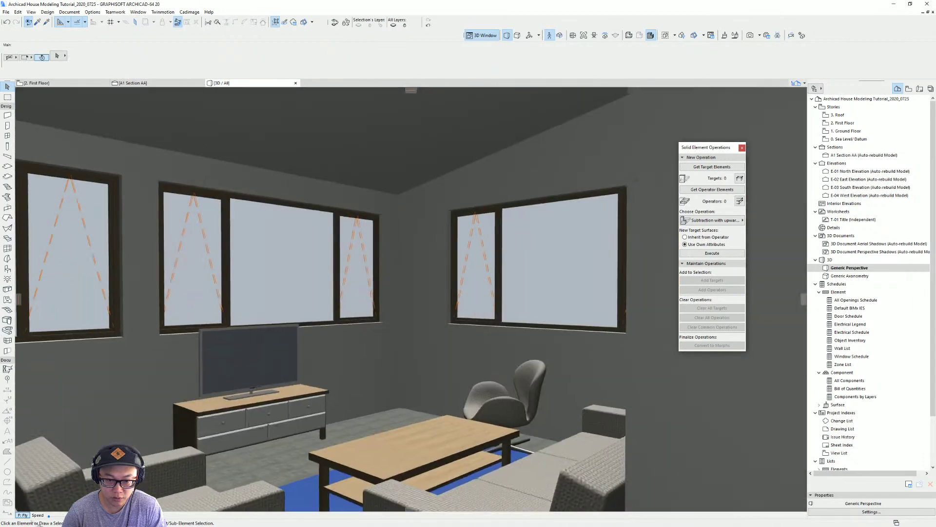
pyautogui.press('w')
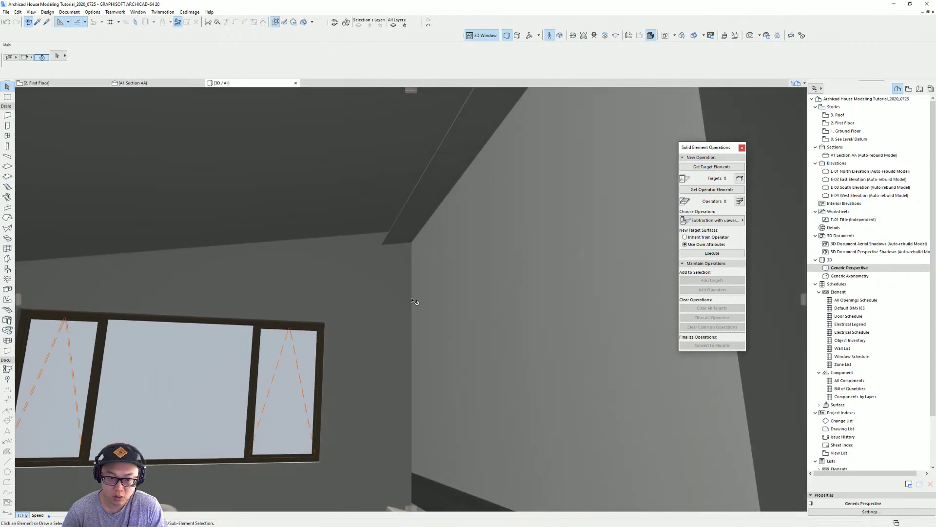
pyautogui.press('Escape')
pyautogui.click(423, 224)
pyautogui.press('Escape')
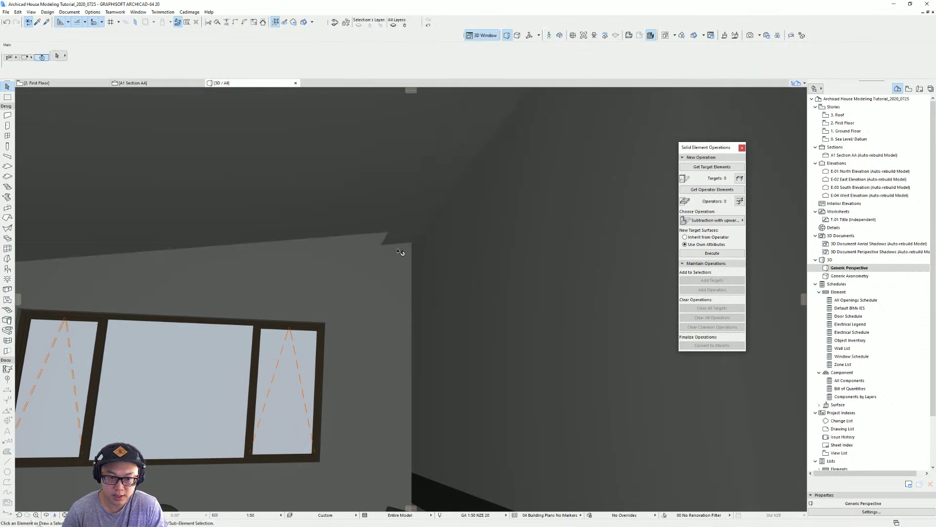
pyautogui.moveTo(419, 226); pyautogui.dragTo(480, 246, button='middle')
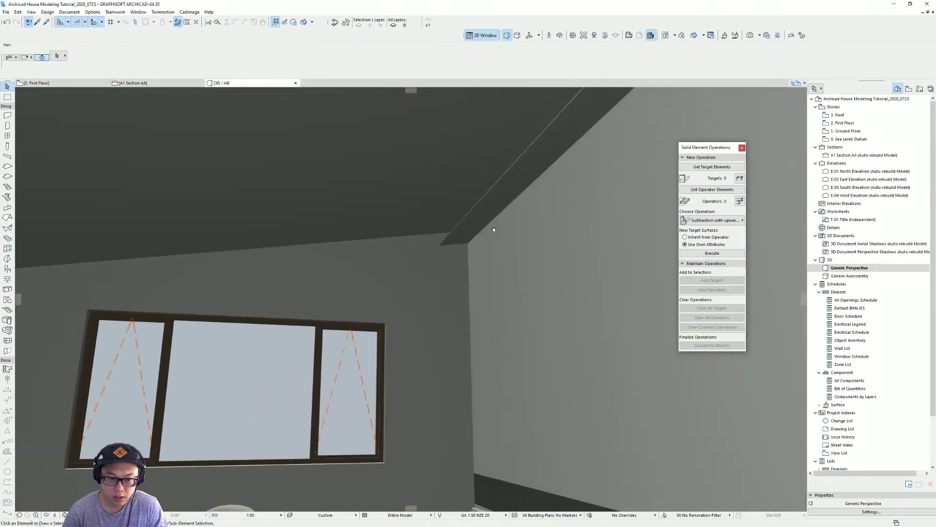
# Step: Fly past the stairs into the master suite's bathroom and examine the shower, WC and the wall between basin and window
pyautogui.click(53, 515)
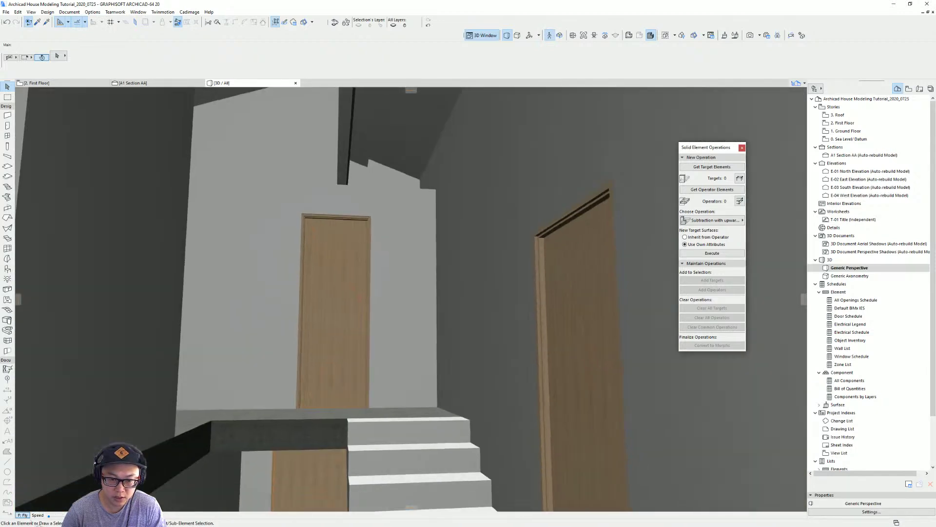
pyautogui.press('w')
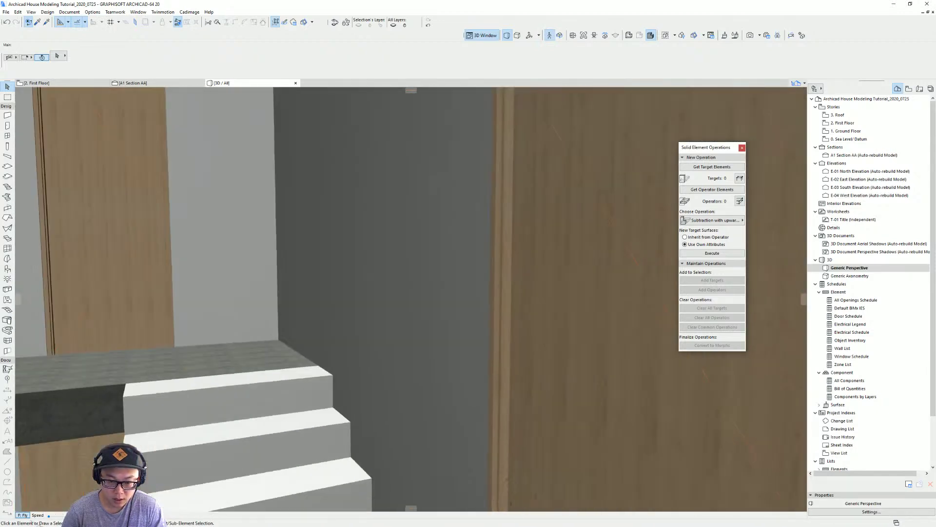
pyautogui.press('w')
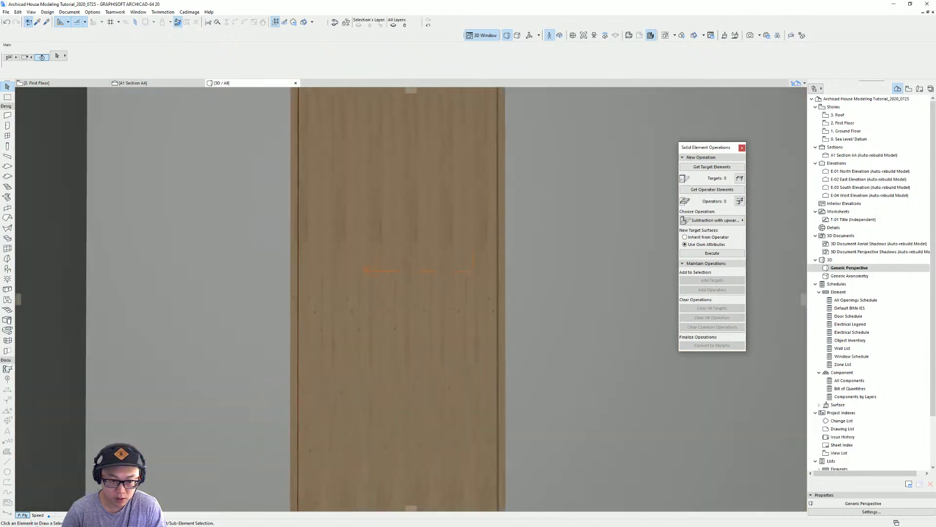
pyautogui.press('w')
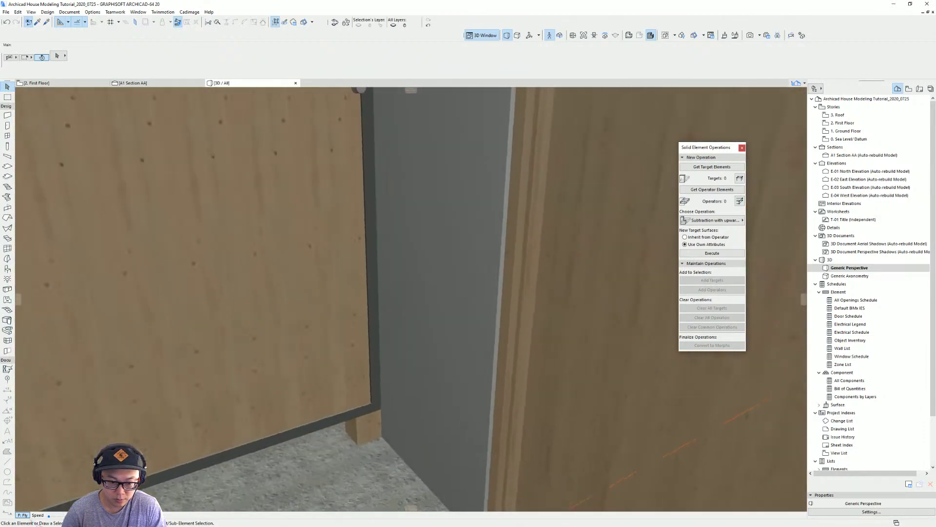
pyautogui.press('w')
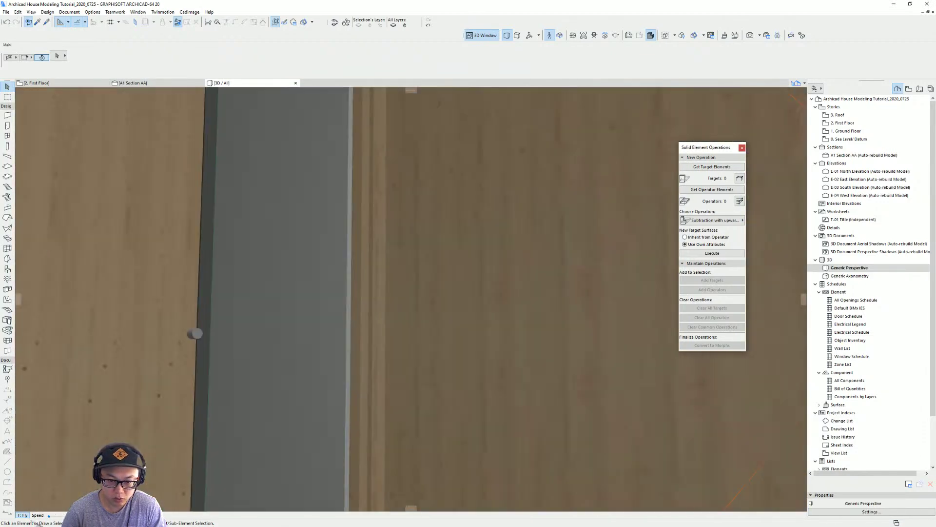
pyautogui.press('w')
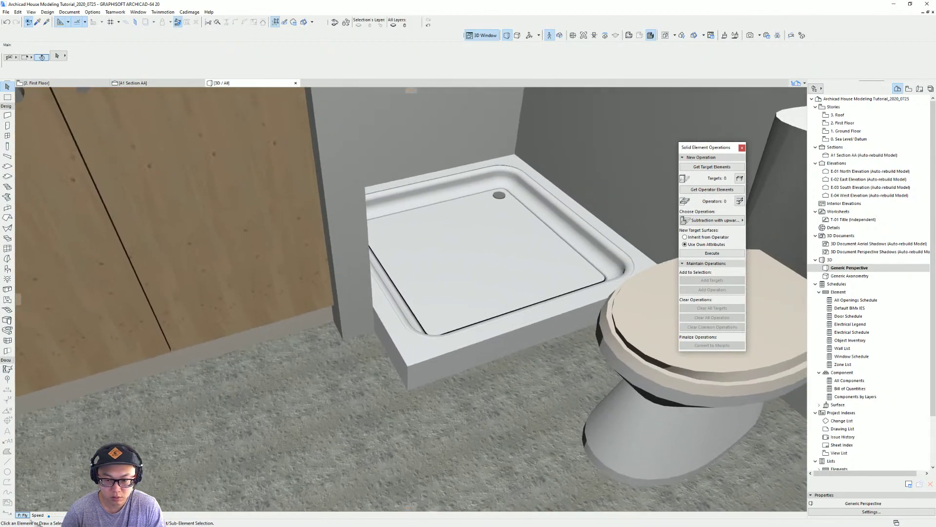
pyautogui.press('Escape')
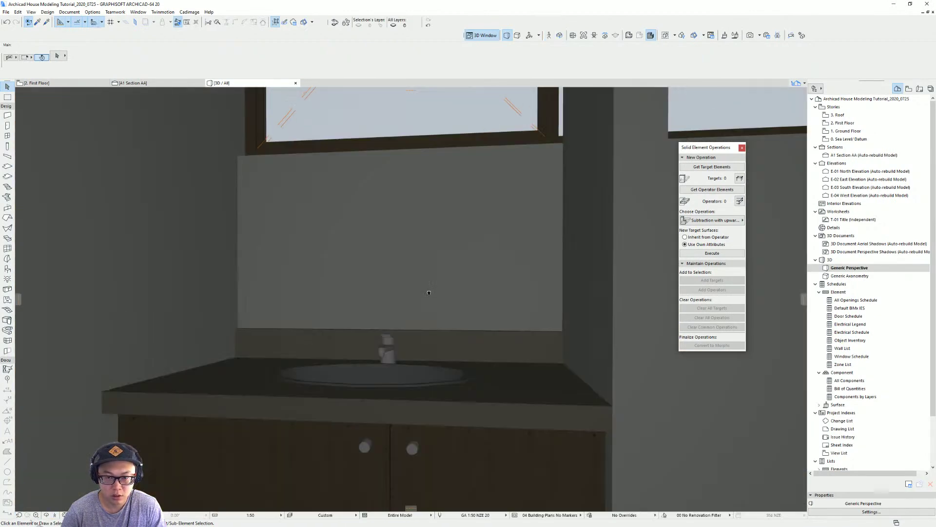
pyautogui.moveTo(425, 291); pyautogui.dragTo(382, 341, button='middle')
pyautogui.moveTo(418, 208)
pyautogui.mouseDown(button='middle')
pyautogui.moveTo(458, 245)
pyautogui.moveTo(489, 236)
pyautogui.moveTo(517, 188)
pyautogui.mouseUp(button='middle')
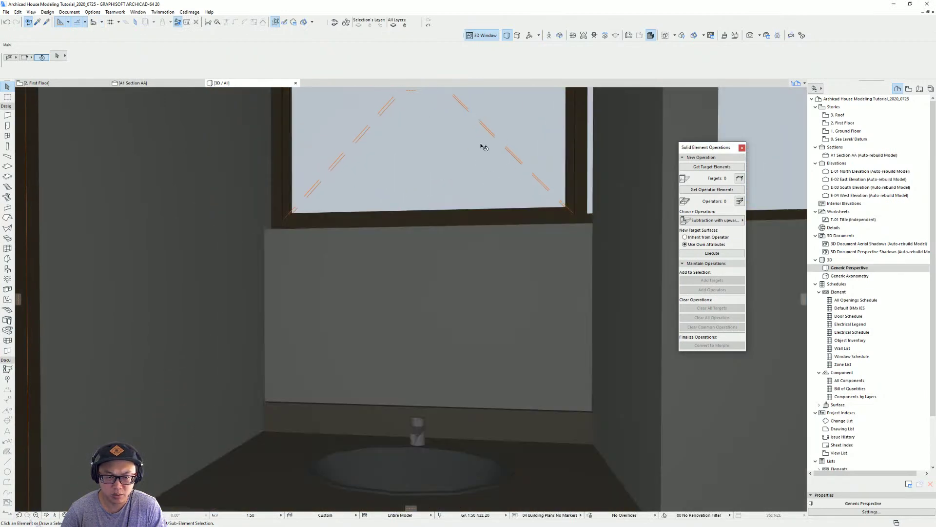
# Step: On the first floor plan, set the base height of the mirror behind the master suite's basin to 1400
pyautogui.press('F2')
pyautogui.click(335, 379)
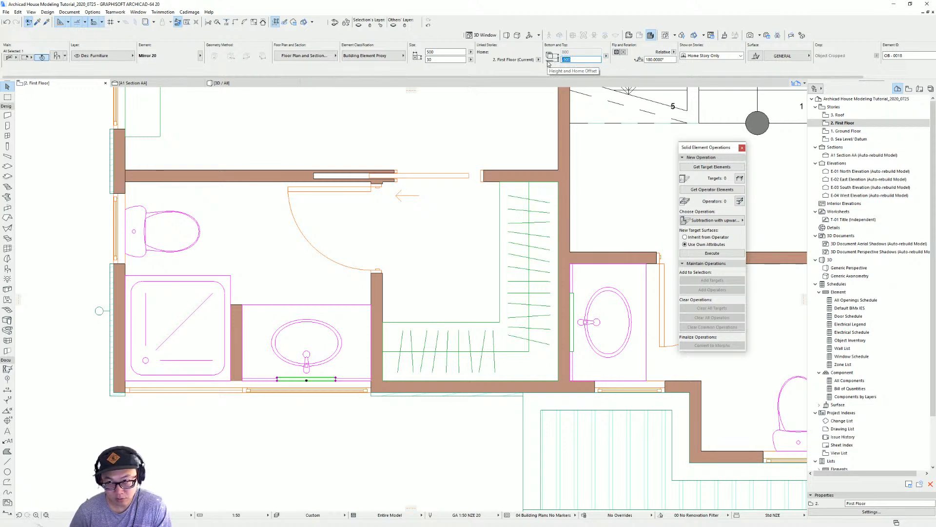
pyautogui.click(343, 307)
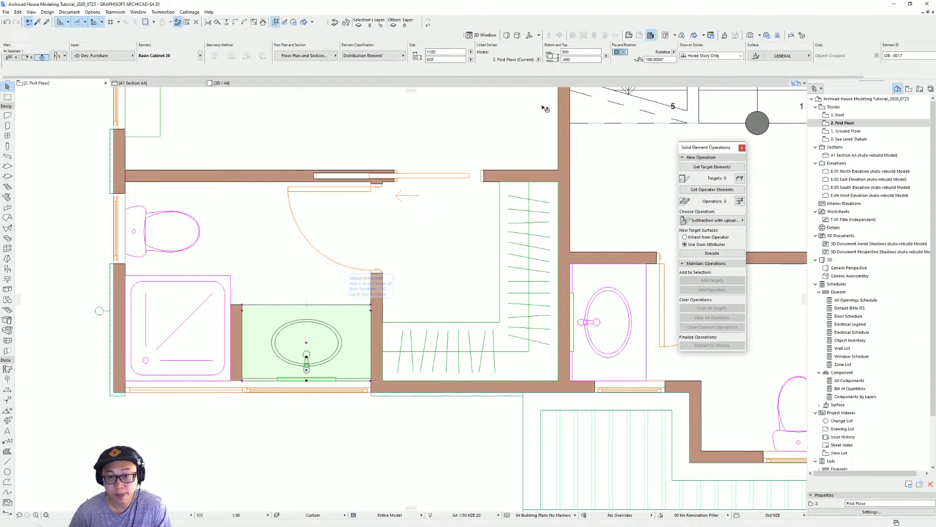
pyautogui.click(356, 378)
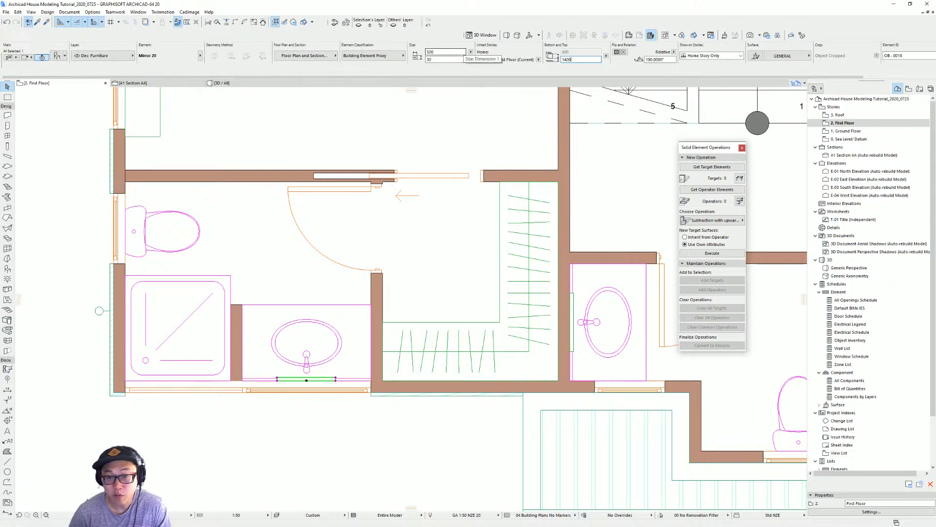
pyautogui.press('Escape')
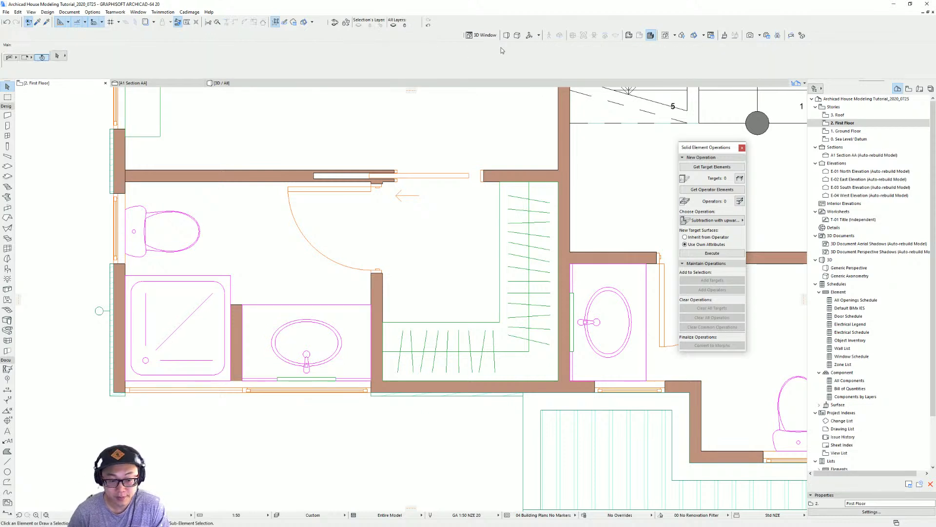
# Step: Show only the master suite's basin cabinet, its mirror and the exterior wall behind them in 3D
pyautogui.click(332, 393)
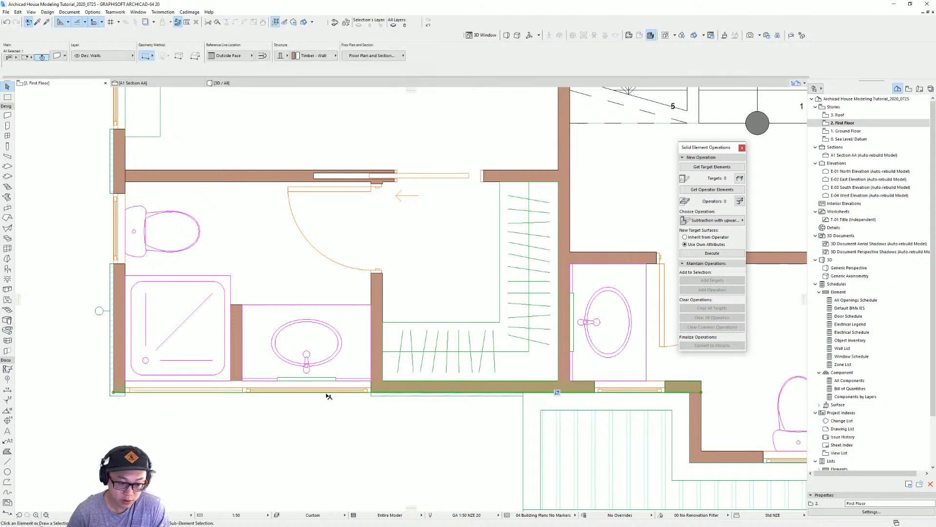
pyautogui.click(347, 329)
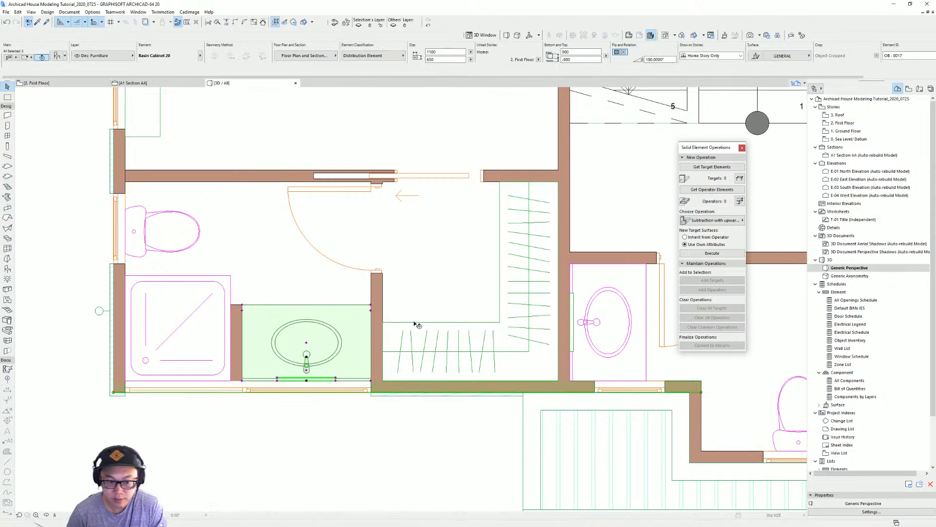
pyautogui.press('F5')
pyautogui.scroll(-5, 471, 307)
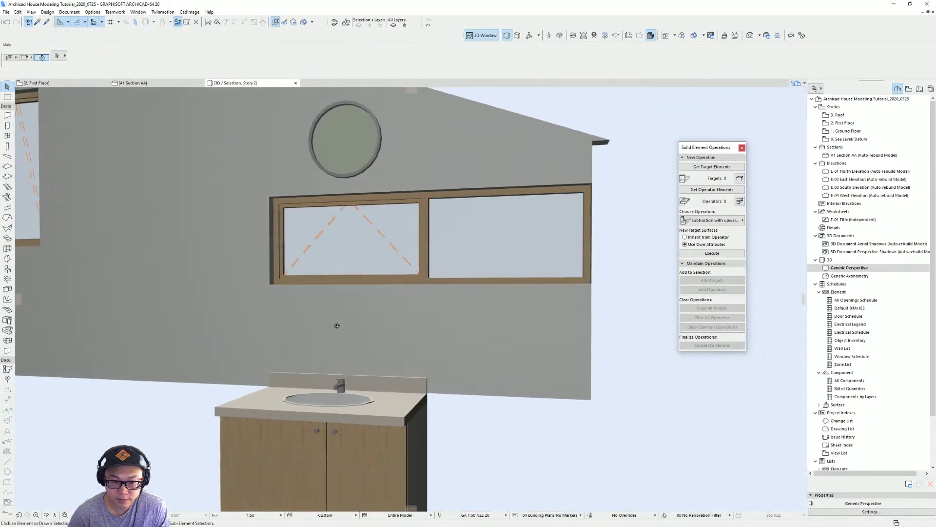
pyautogui.keyDown('shift'); pyautogui.moveTo(337, 325); pyautogui.dragTo(395, 263, button='middle'); pyautogui.keyUp('shift')
# Step: Lower the master suite's mirror vertically to just above the basin and set its base height to 400
pyautogui.click(364, 168)
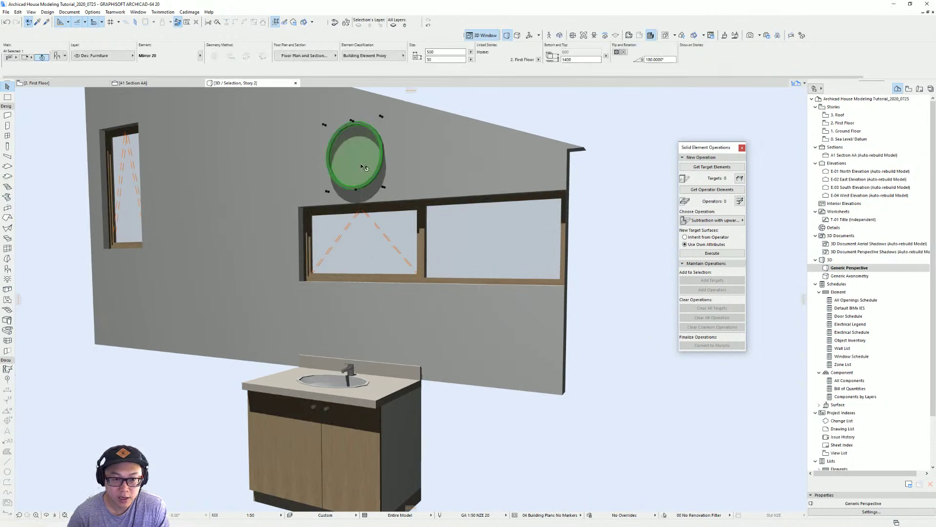
pyautogui.click(356, 190)
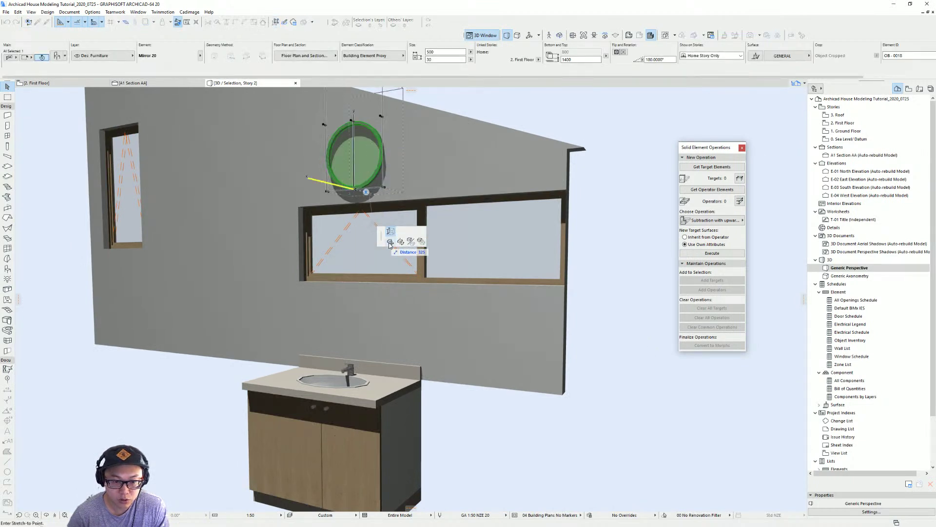
pyautogui.click(391, 242)
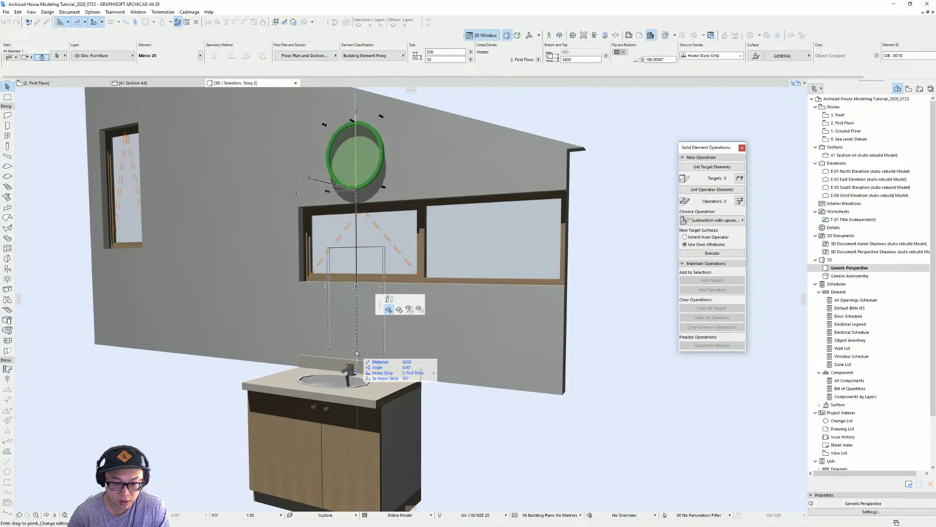
pyautogui.click(356, 353)
pyautogui.scroll(5, 485, 317)
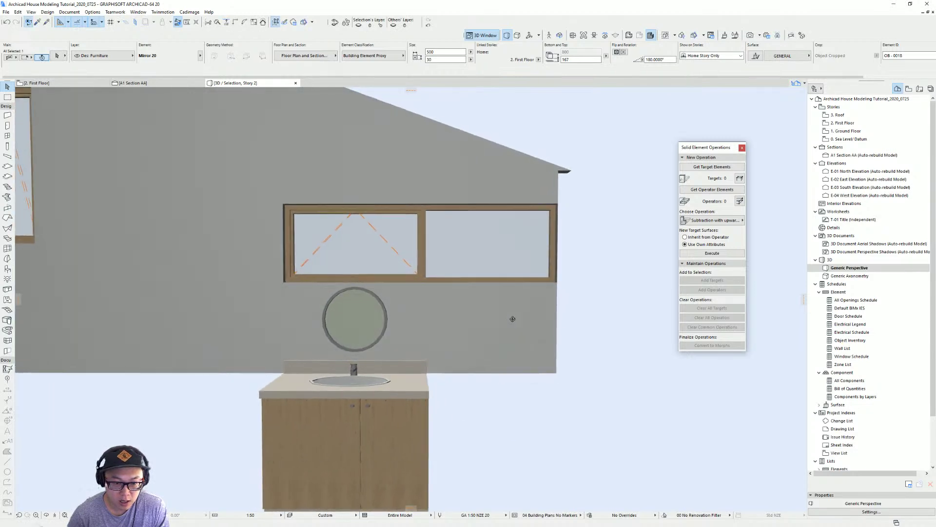
pyautogui.keyDown('shift'); pyautogui.moveTo(513, 319); pyautogui.dragTo(430, 320, button='middle'); pyautogui.keyUp('shift')
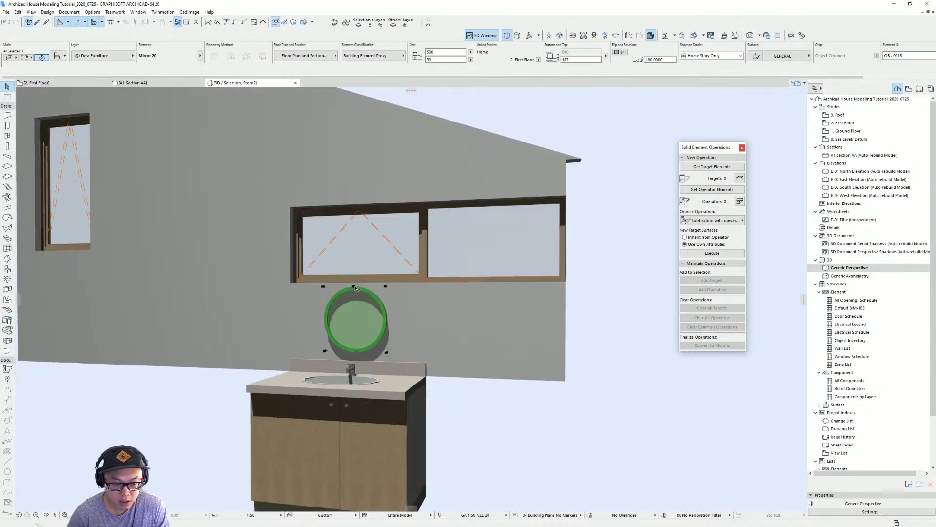
pyautogui.click(354, 287)
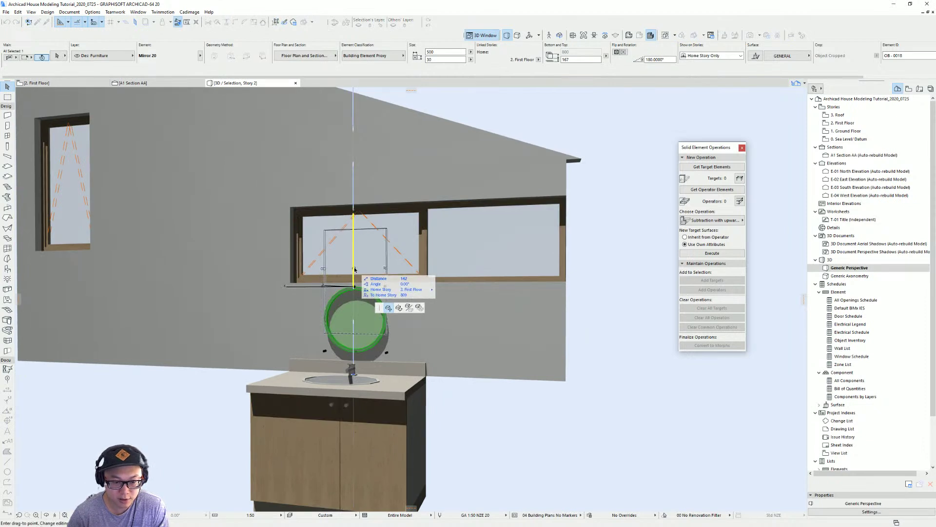
pyautogui.click(355, 267)
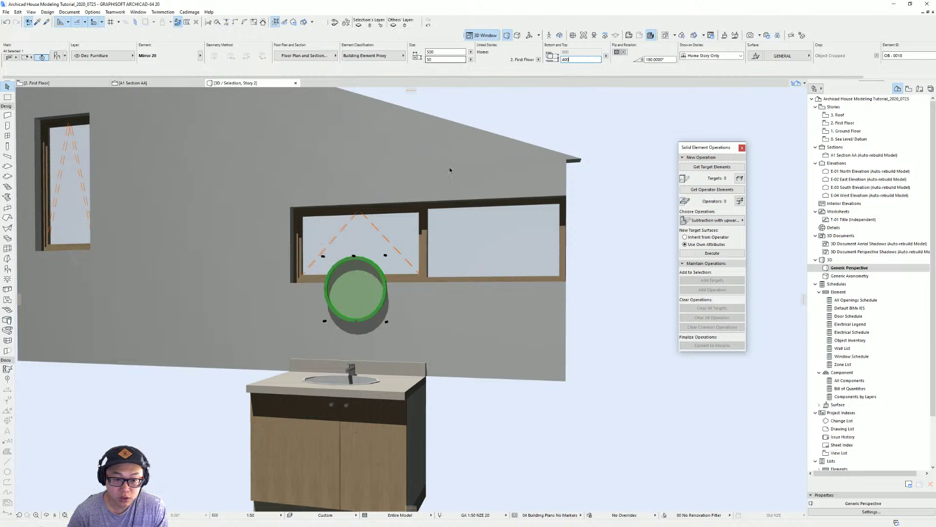
# Step: Set the height of the wide window above the master suite's basin to 300
pyautogui.keyDown('shift'); pyautogui.moveTo(451, 289); pyautogui.dragTo(409, 273, button='middle'); pyautogui.keyUp('shift')
pyautogui.click(410, 273)
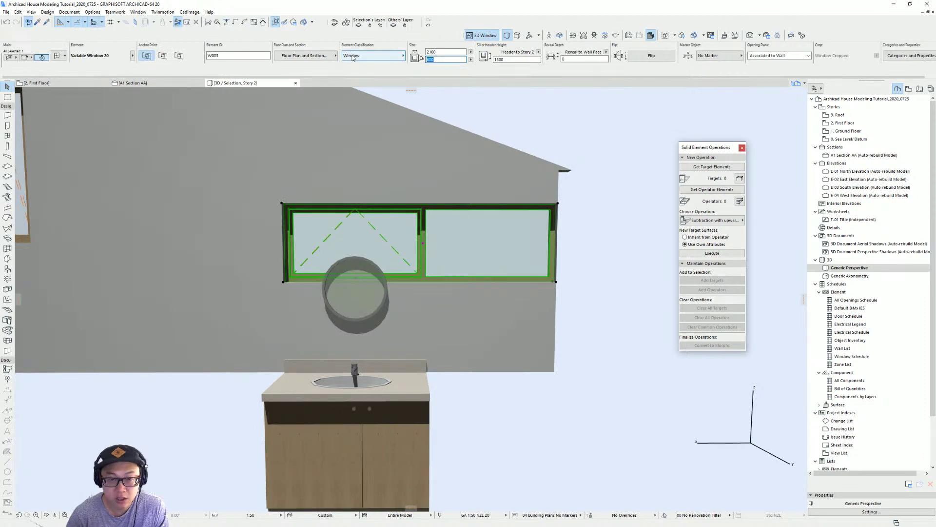
pyautogui.press('Return')
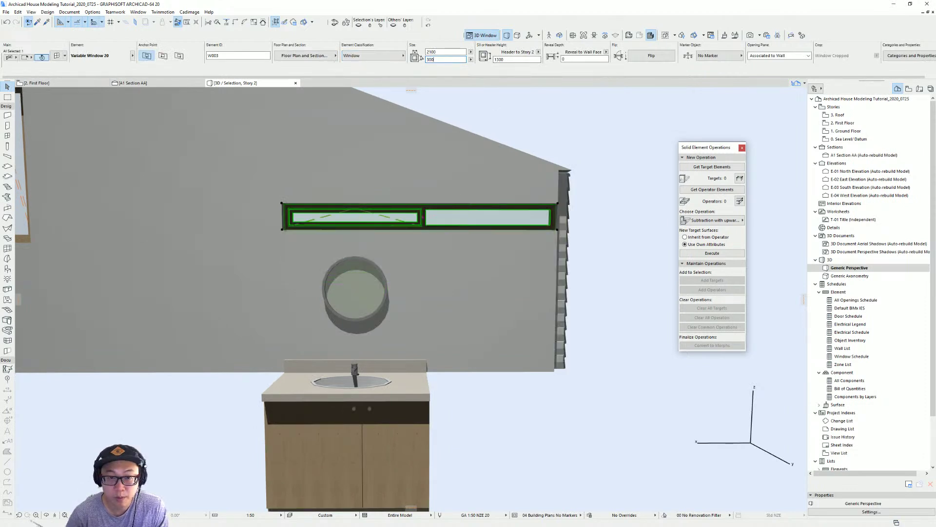
pyautogui.press('Return')
# Step: Orbit around the wall to examine the shortened window and the mirror from the inside and outside
pyautogui.keyDown('shift'); pyautogui.moveTo(459, 192); pyautogui.dragTo(425, 197, button='middle'); pyautogui.keyUp('shift')
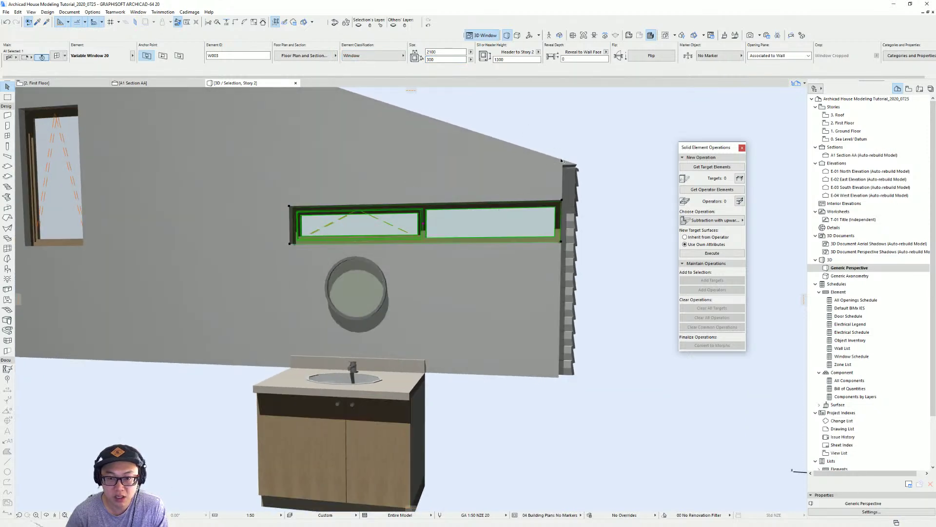
pyautogui.keyDown('shift'); pyautogui.moveTo(562, 161); pyautogui.dragTo(412, 250, button='middle'); pyautogui.keyUp('shift')
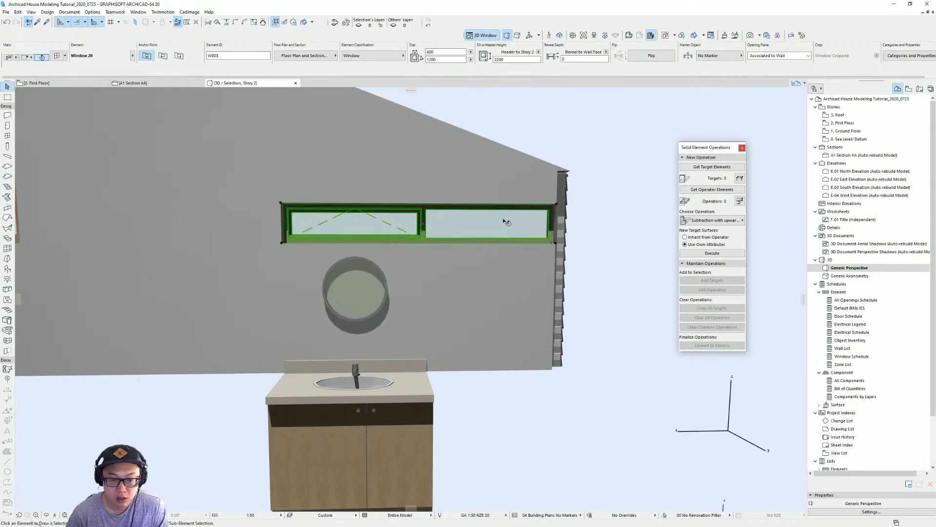
pyautogui.press('Escape')
pyautogui.keyDown('shift'); pyautogui.moveTo(537, 217); pyautogui.dragTo(419, 225, button='middle'); pyautogui.keyUp('shift')
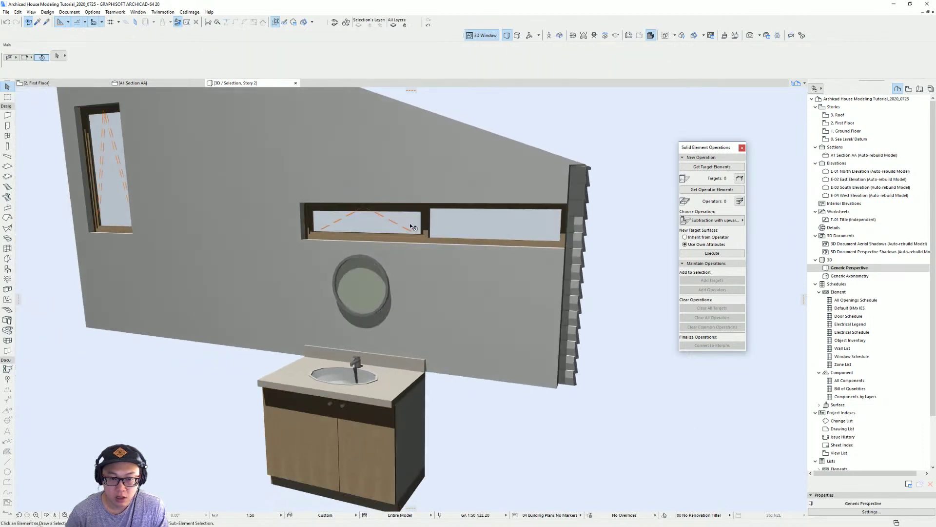
pyautogui.click(413, 227)
pyautogui.scroll(-3, 491, 198)
pyautogui.keyDown('shift'); pyautogui.moveTo(491, 198); pyautogui.dragTo(481, 223, button='middle'); pyautogui.keyUp('shift')
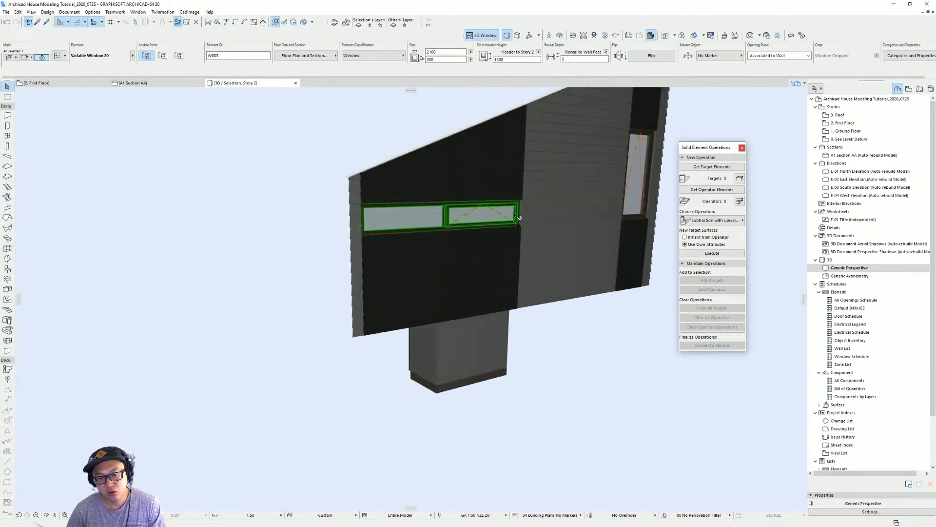
pyautogui.keyDown('shift'); pyautogui.moveTo(417, 229); pyautogui.dragTo(584, 246, button='middle'); pyautogui.keyUp('shift')
pyautogui.press('Escape')
# Step: From the first floor plan, show only the main bathroom's basin cabinet, mirror and the wall behind them in 3D
pyautogui.press('F2')
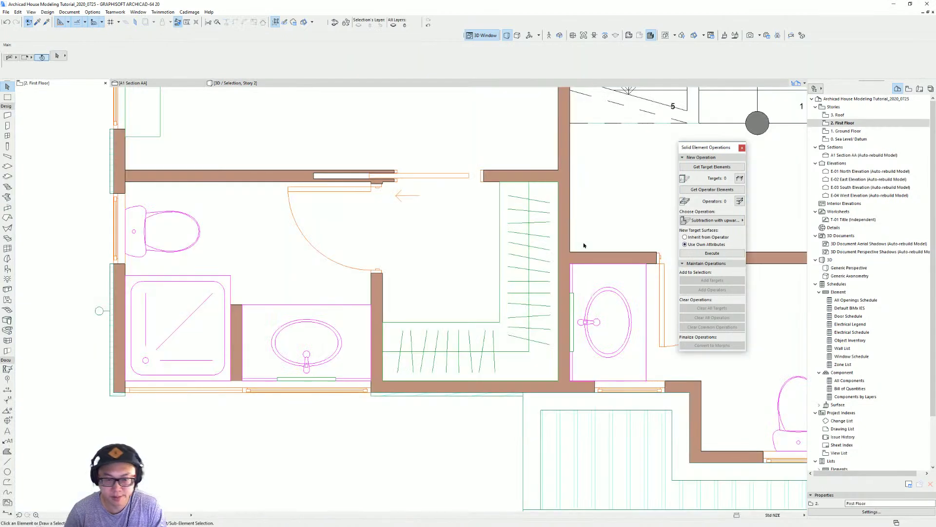
pyautogui.scroll(-3, 357, 333)
pyautogui.click(329, 351)
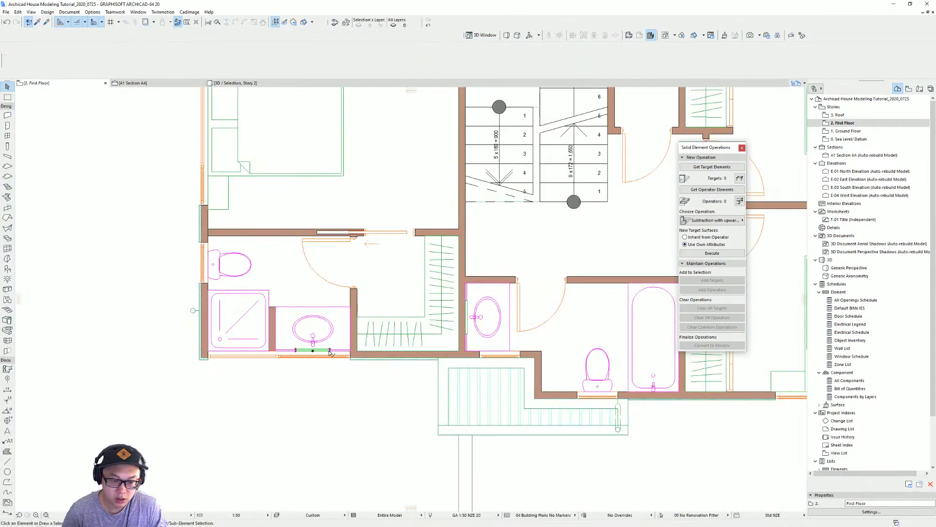
pyautogui.press('Escape')
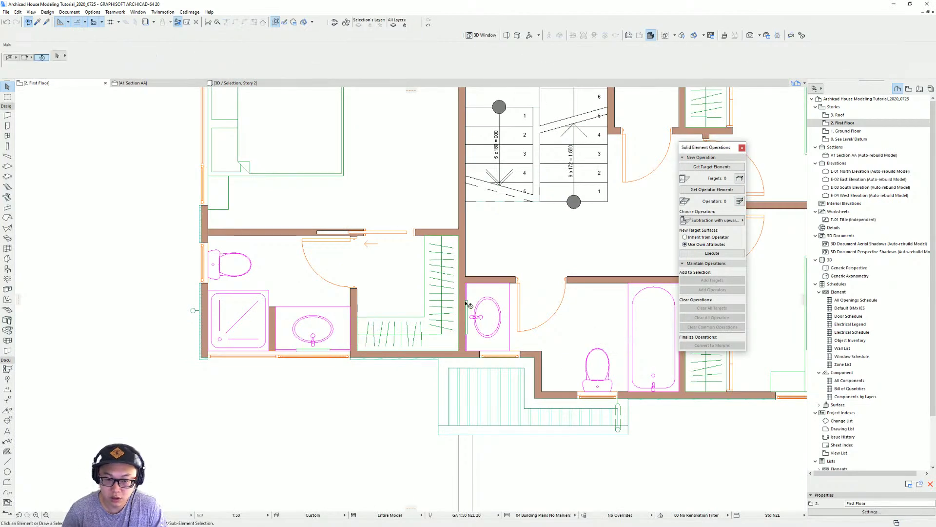
pyautogui.click(468, 302)
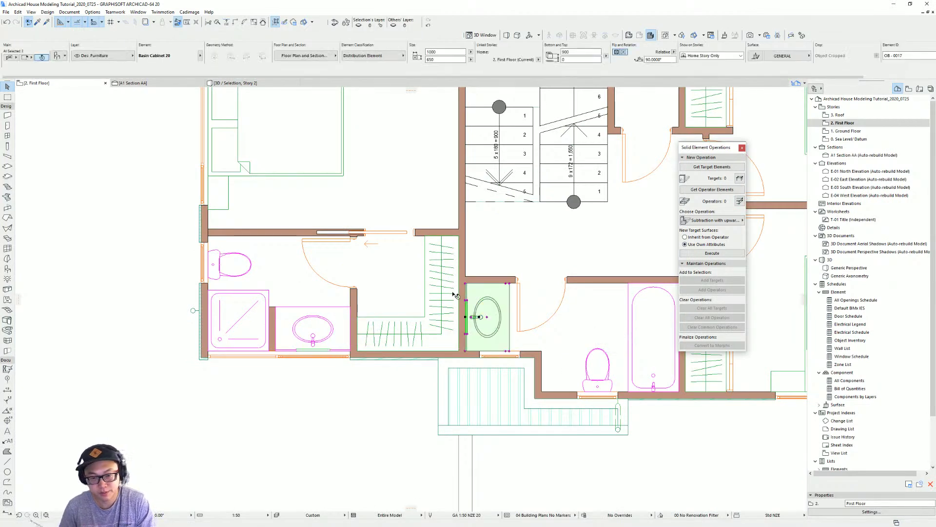
pyautogui.keyDown('shift'); pyautogui.click(461, 292); pyautogui.keyUp('shift')
pyautogui.press('F5')
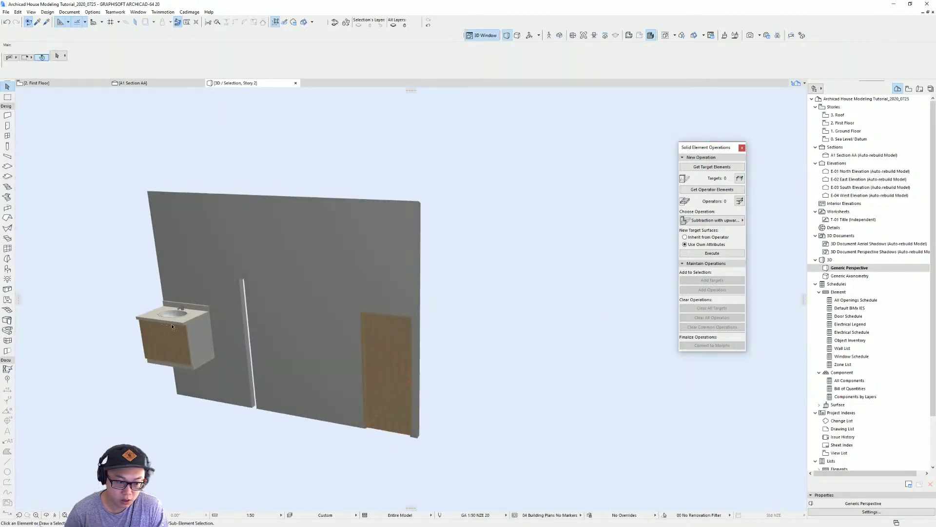
pyautogui.keyDown('shift'); pyautogui.moveTo(171, 326); pyautogui.dragTo(226, 378, button='middle'); pyautogui.keyUp('shift')
# Step: Pull the main bathroom's basin cabinet away from the wall and raise the mirror hidden behind it to a base height of about 1209
pyautogui.click(409, 351)
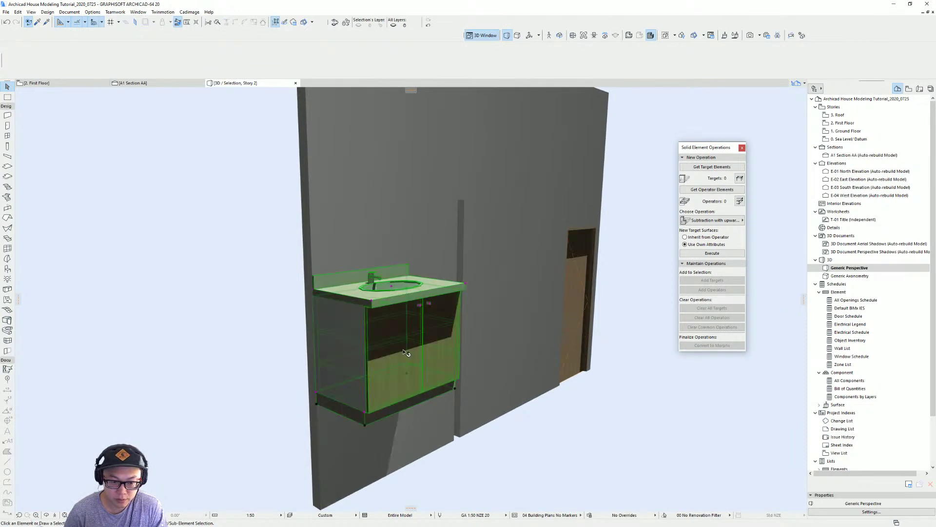
pyautogui.moveTo(318, 406); pyautogui.dragTo(370, 428)
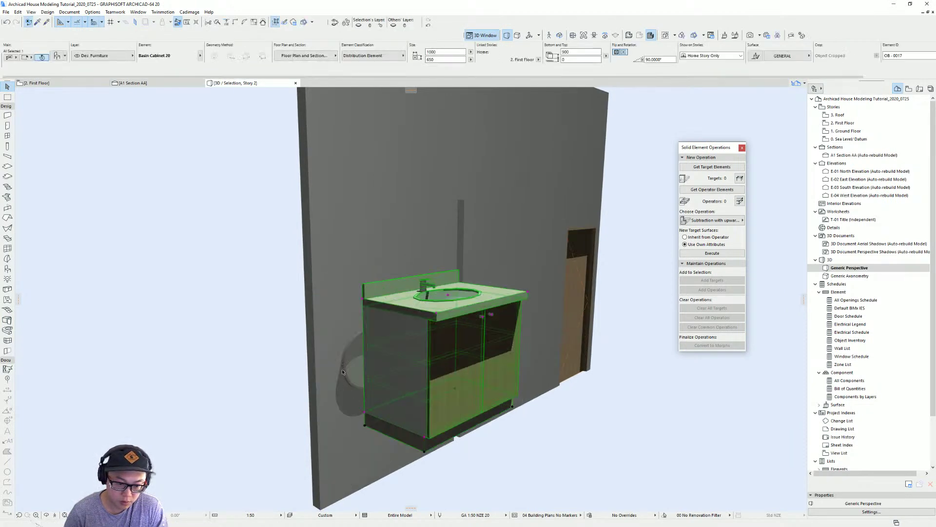
pyautogui.hotkey('ctrl', 'd')
pyautogui.click(347, 394)
pyautogui.click(356, 251)
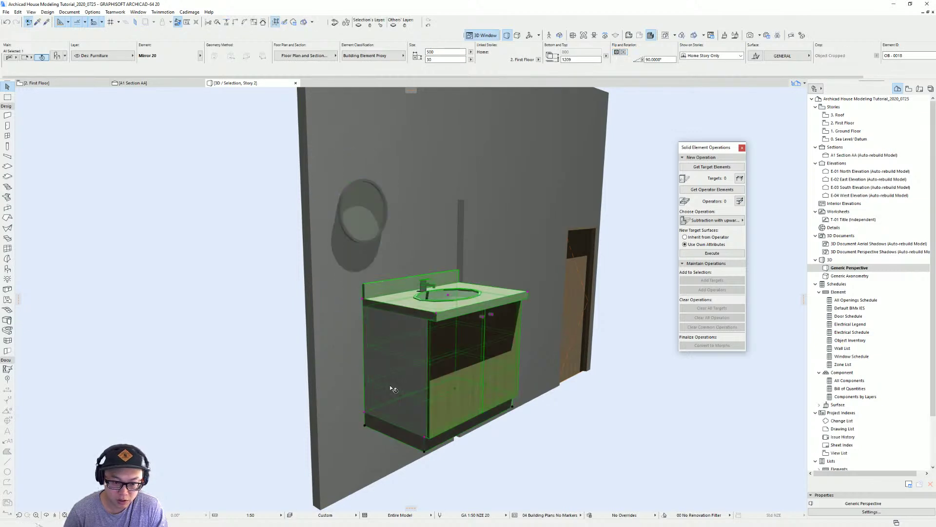
# Step: Move the main bathroom's basin cabinet back against the wall by its lower rear corner
pyautogui.click(367, 428)
pyautogui.hotkey('ctrl', 'd')
pyautogui.click(367, 428)
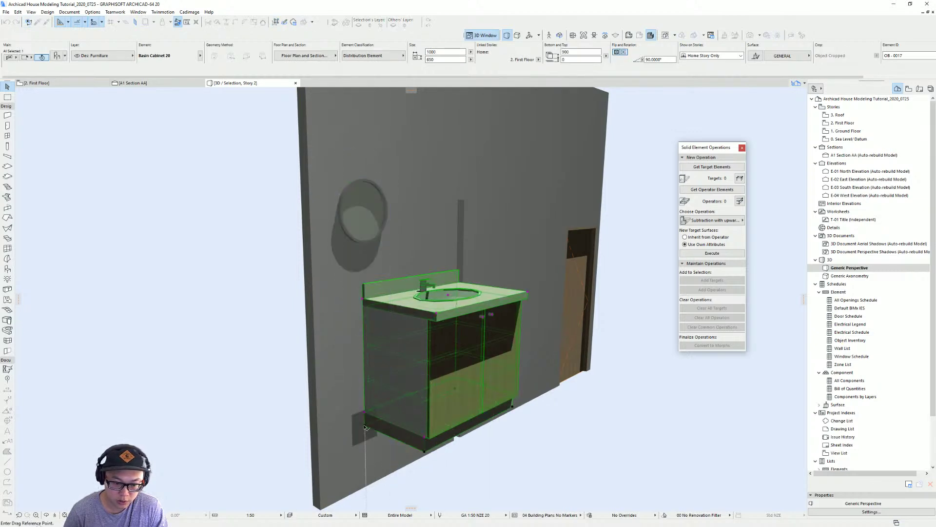
pyautogui.click(317, 405)
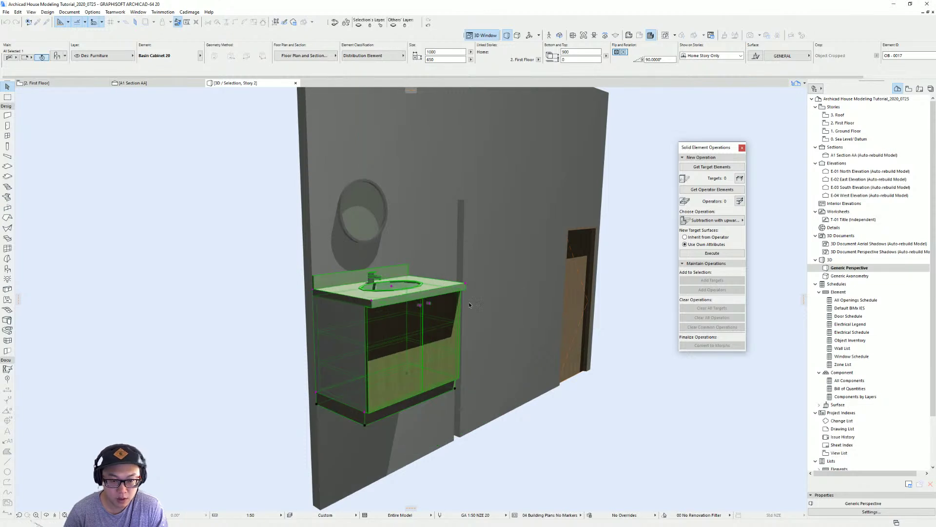
# Step: Set the base height of the main bathroom's mirror to 1200
pyautogui.keyDown('shift'); pyautogui.moveTo(469, 307); pyautogui.dragTo(231, 296, button='middle'); pyautogui.keyUp('shift')
pyautogui.click(427, 223)
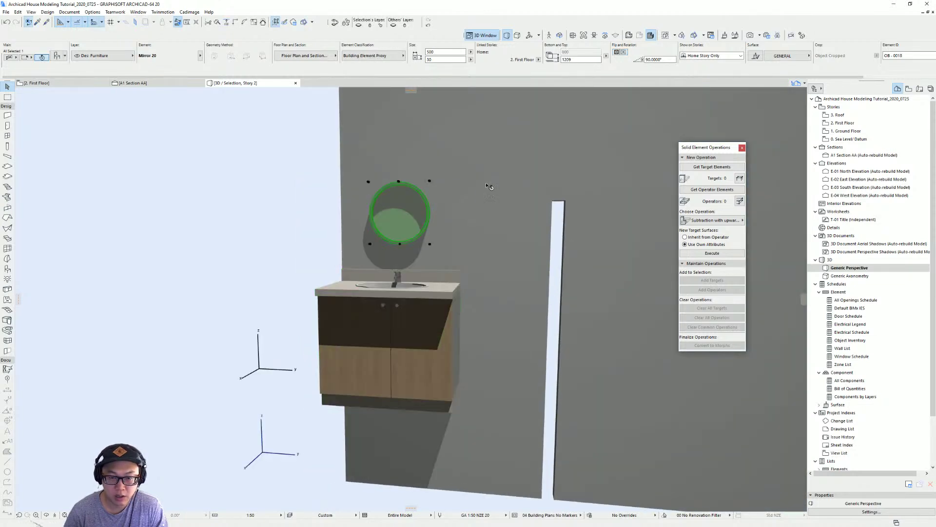
pyautogui.write('12')
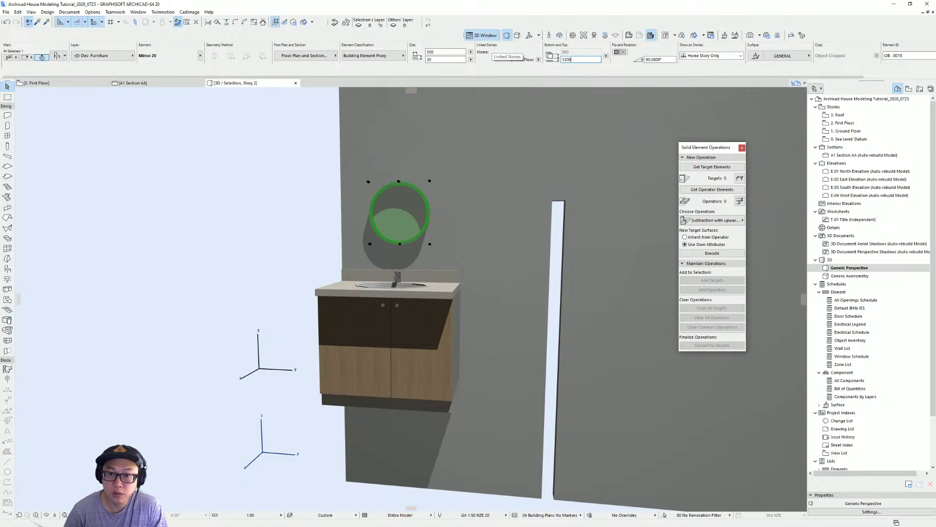
pyautogui.press('Return')
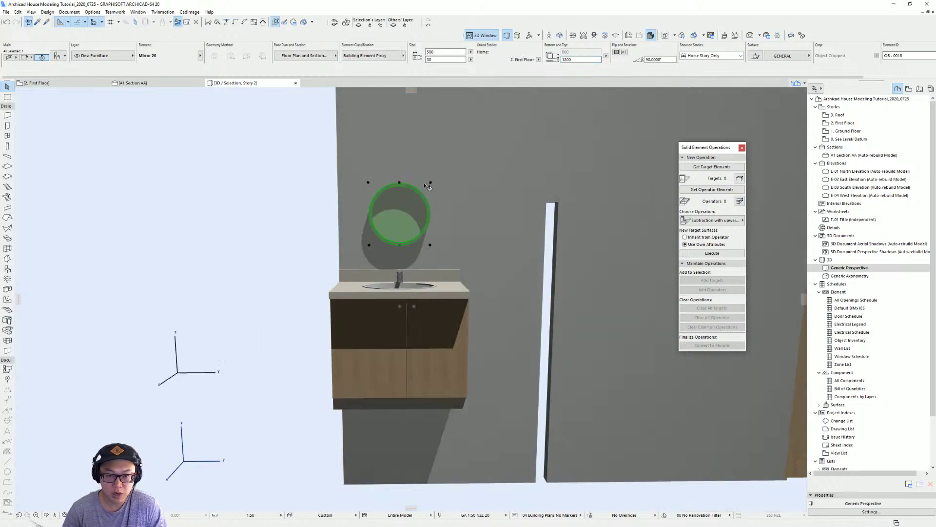
# Step: Set the size of the main bathroom's round mirror to 800 in its object settings
pyautogui.doubleClick(423, 183)
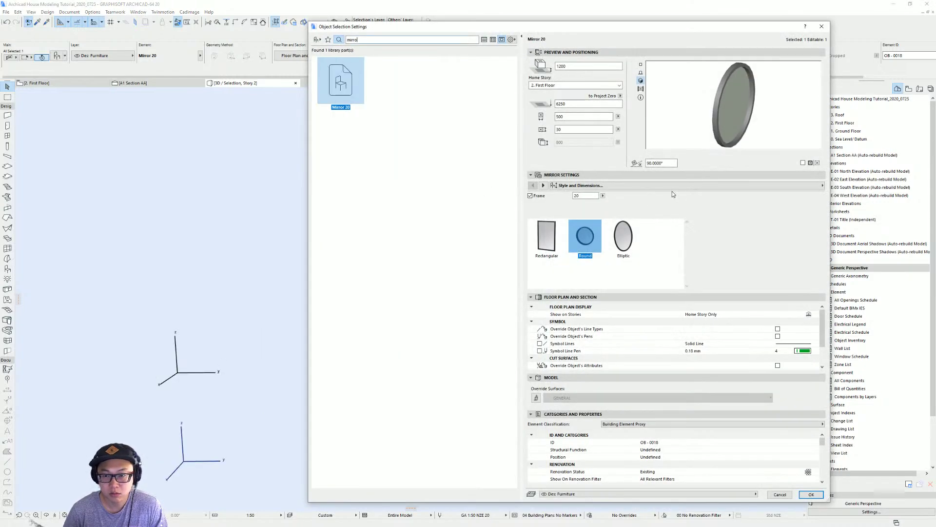
pyautogui.click(543, 186)
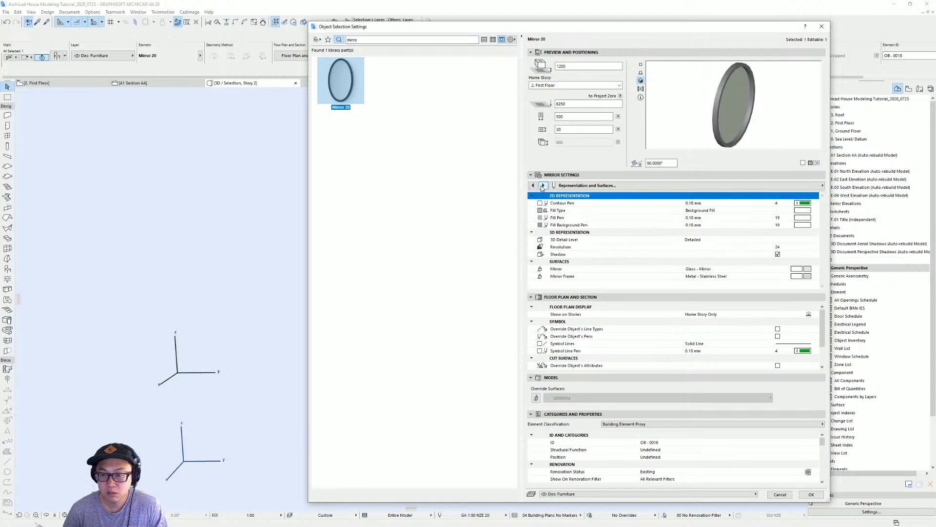
pyautogui.click(561, 117)
pyautogui.write('80')
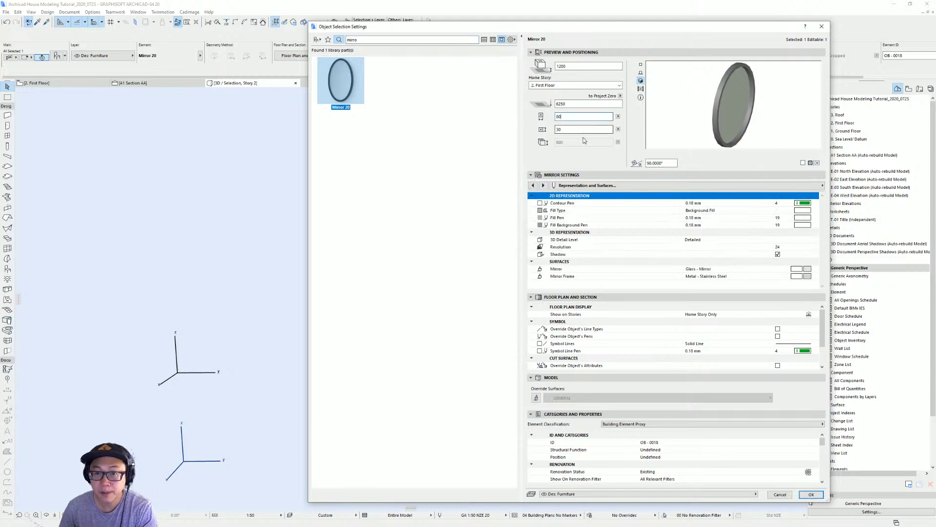
pyautogui.press('Return')
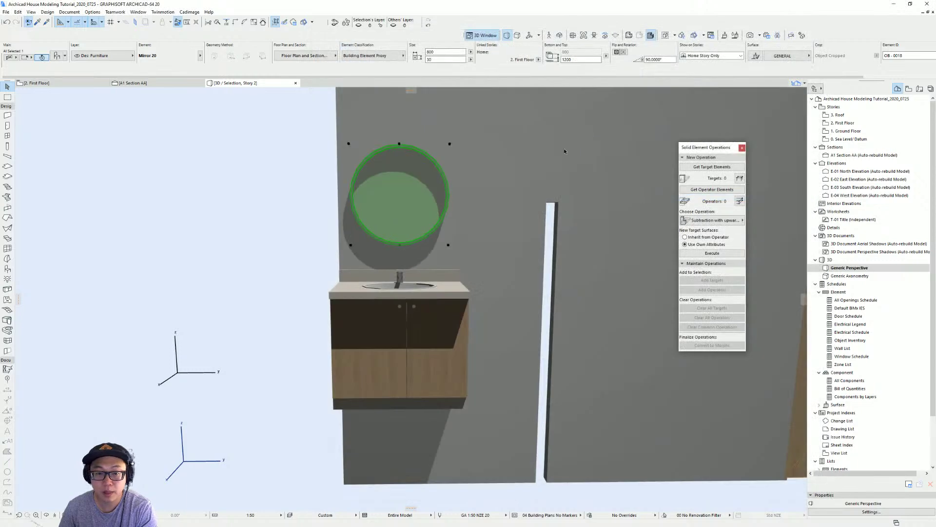
pyautogui.keyDown('shift'); pyautogui.moveTo(456, 237); pyautogui.dragTo(539, 257, button='middle'); pyautogui.keyUp('shift')
pyautogui.press('Escape')
# Step: On the first floor plan, set the size of the mirror behind the main bathroom's basin to 700
pyautogui.press('F2')
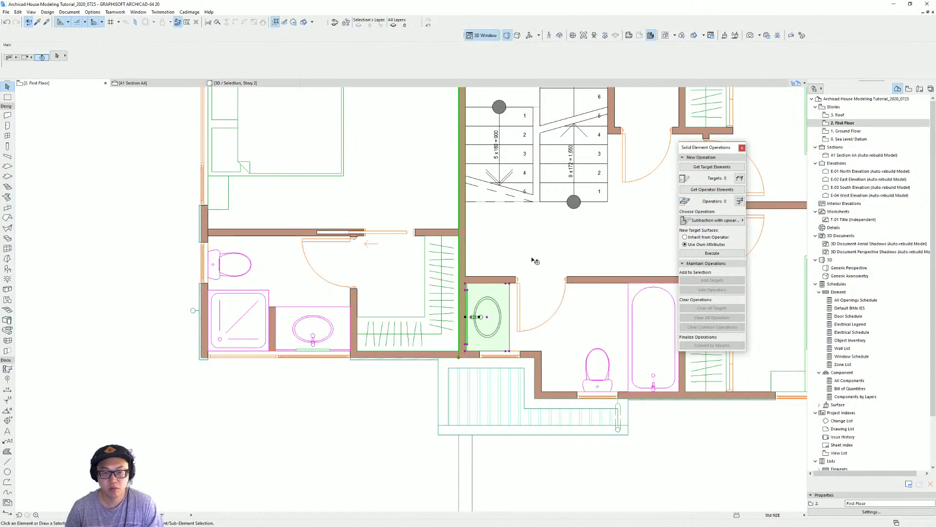
pyautogui.press('Escape')
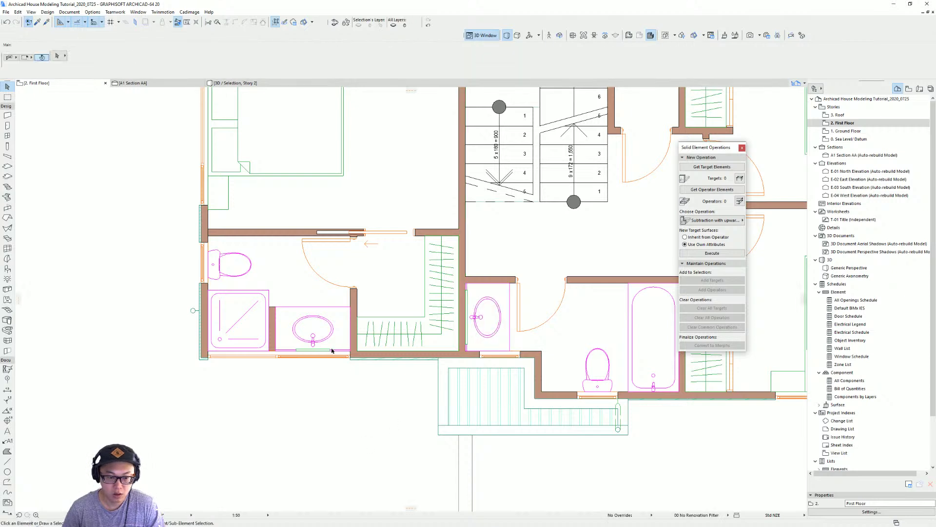
pyautogui.click(331, 351)
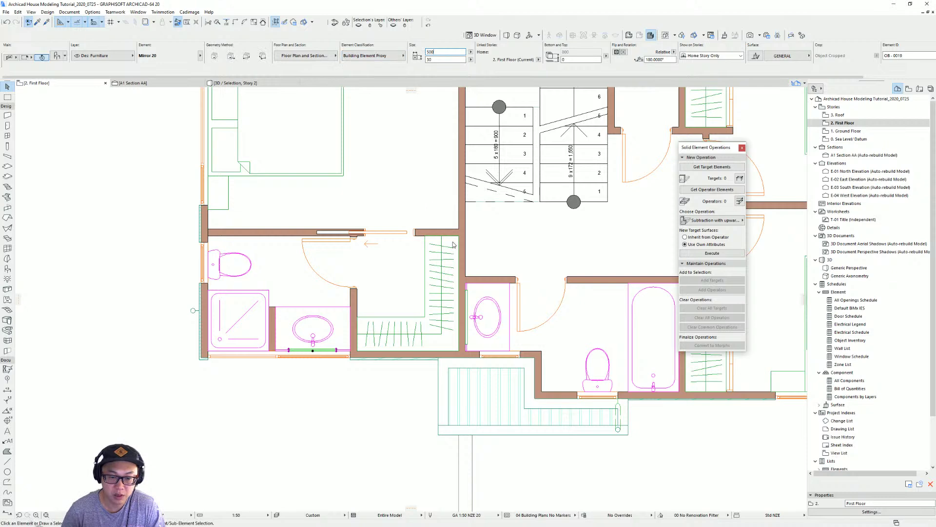
pyautogui.click(466, 317)
pyautogui.doubleClick(448, 54)
pyautogui.write('70')
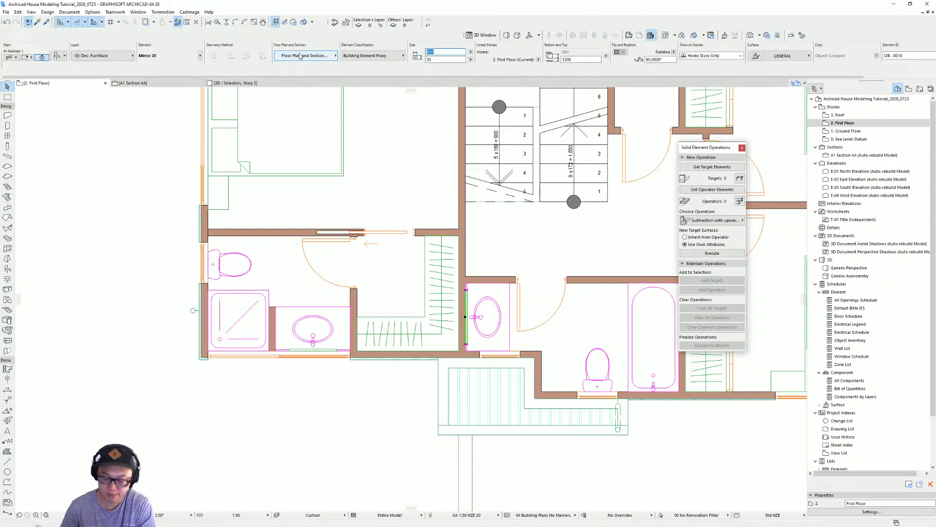
pyautogui.write('0')
pyautogui.press('Return')
pyautogui.scroll(-3, 371, 362)
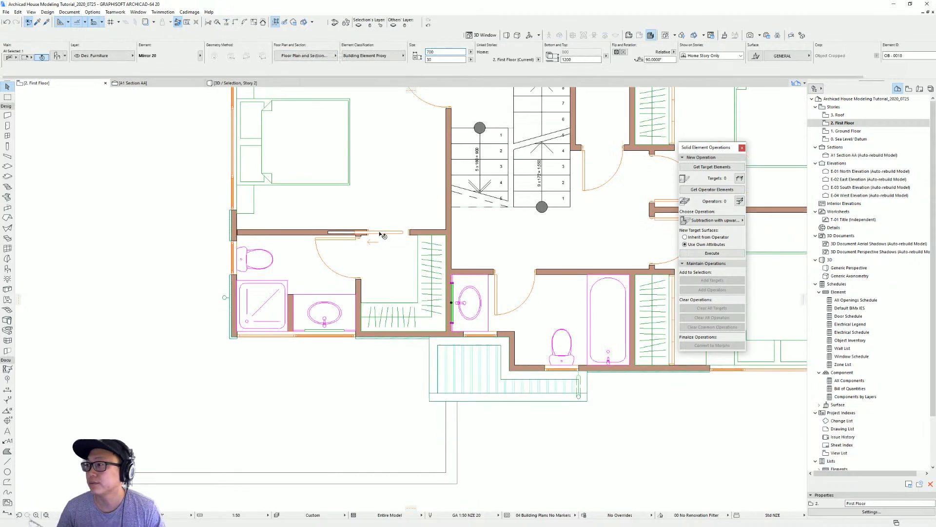
pyautogui.click(563, 416)
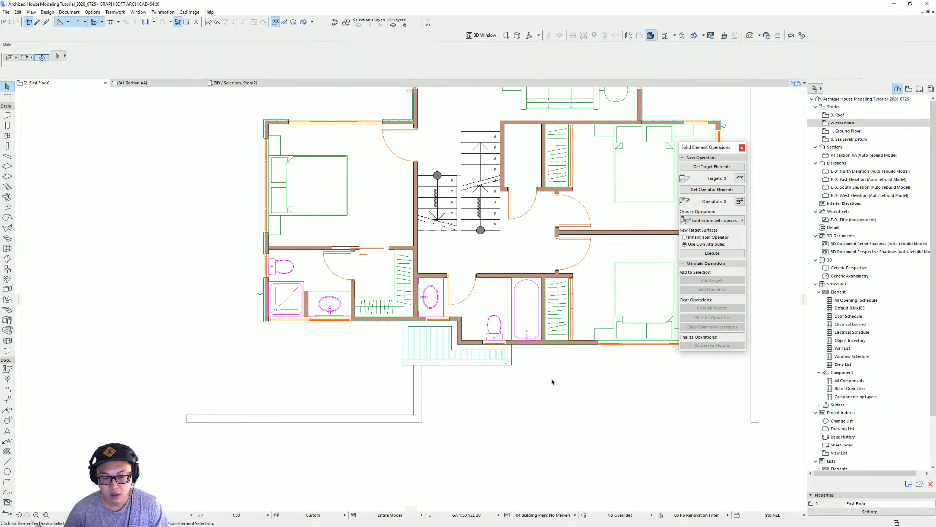
# Step: Show the whole house in 3D from the timber deck side
pyautogui.scroll(-2, 553, 381)
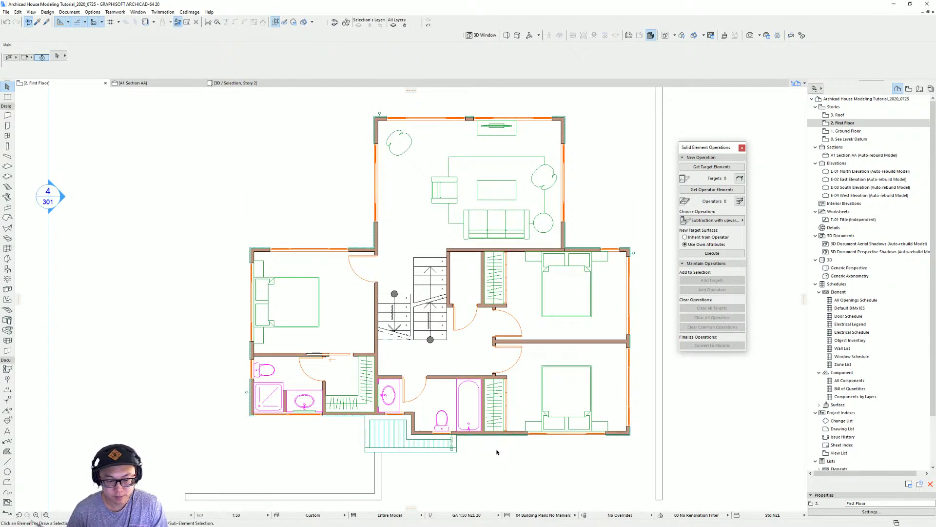
pyautogui.press('F3')
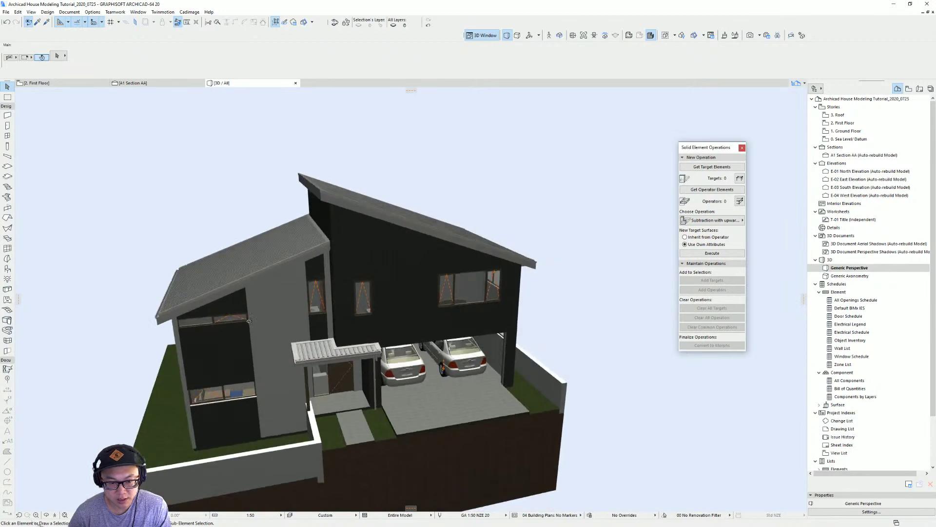
pyautogui.keyDown('shift'); pyautogui.moveTo(248, 320); pyautogui.dragTo(460, 291, button='middle'); pyautogui.keyUp('shift')
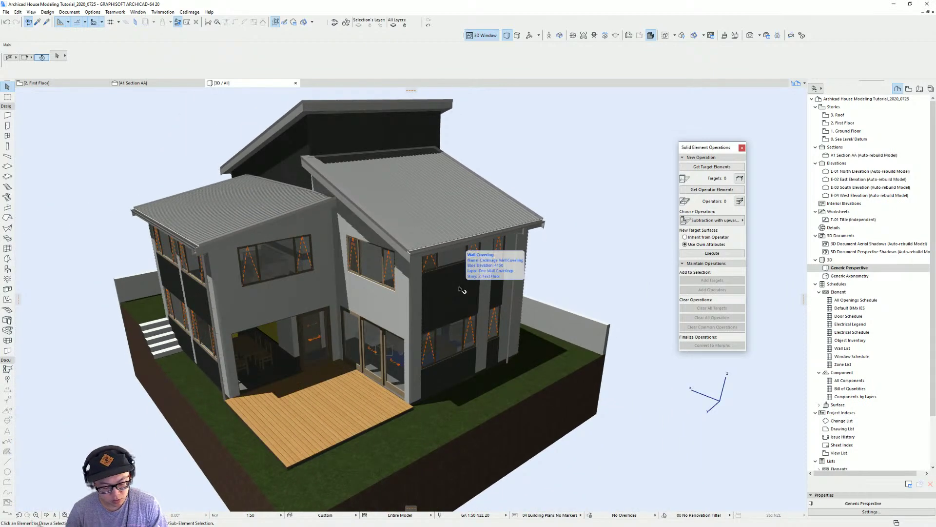
# Step: Limit the stories shown in 3D to the range from 1. Ground Floor to 2. First Floor
pyautogui.hotkey('ctrl', 'shift', 'f')
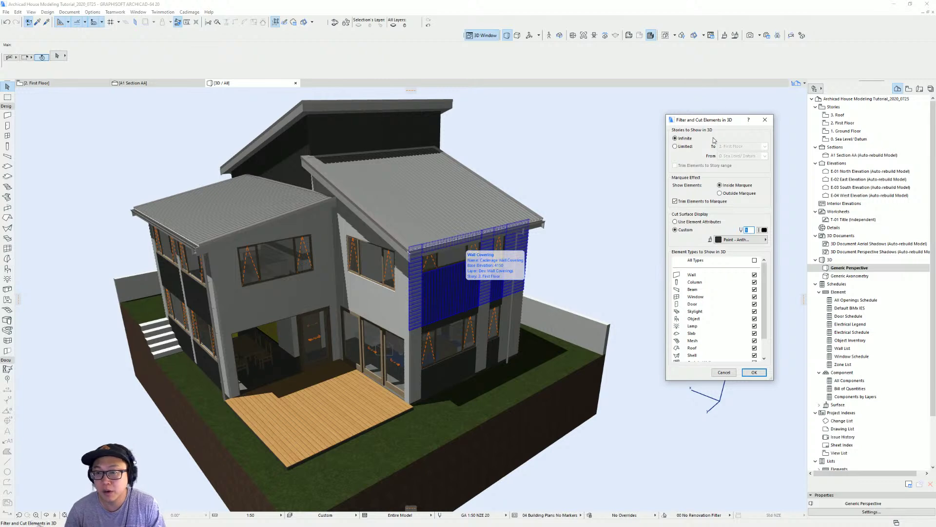
pyautogui.press('Escape')
pyautogui.click(18, 12)
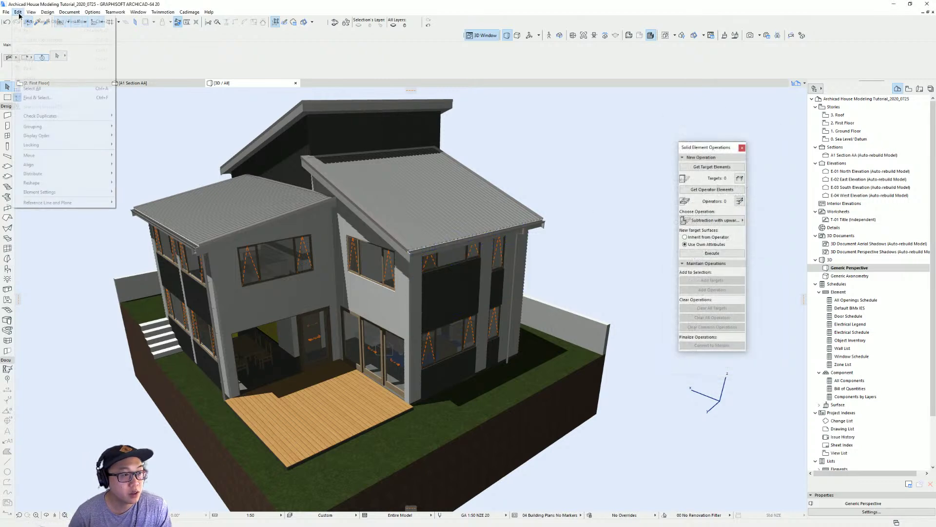
pyautogui.moveTo(29, 12)
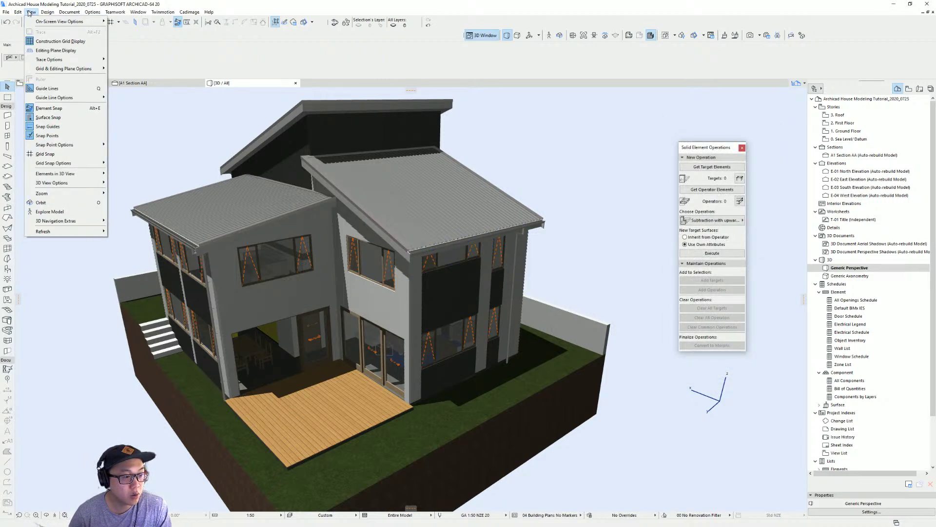
pyautogui.moveTo(82, 175)
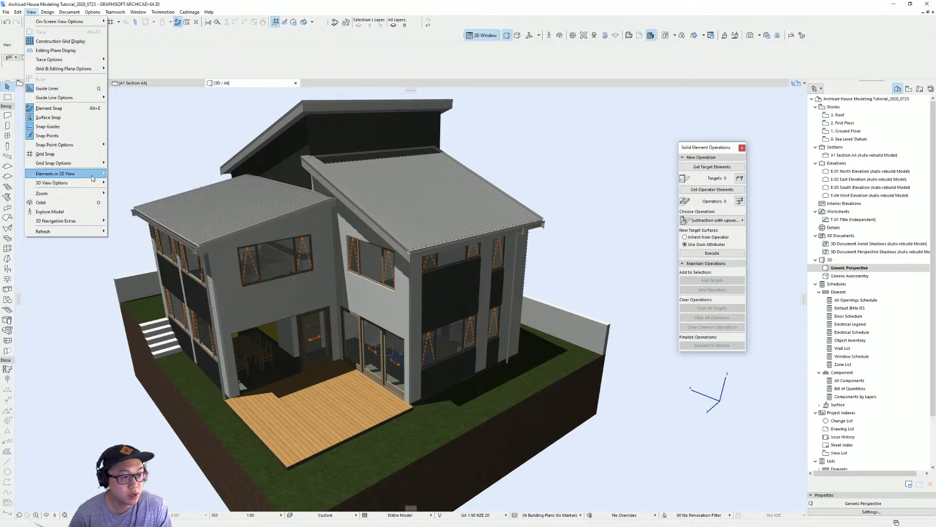
pyautogui.click(157, 192)
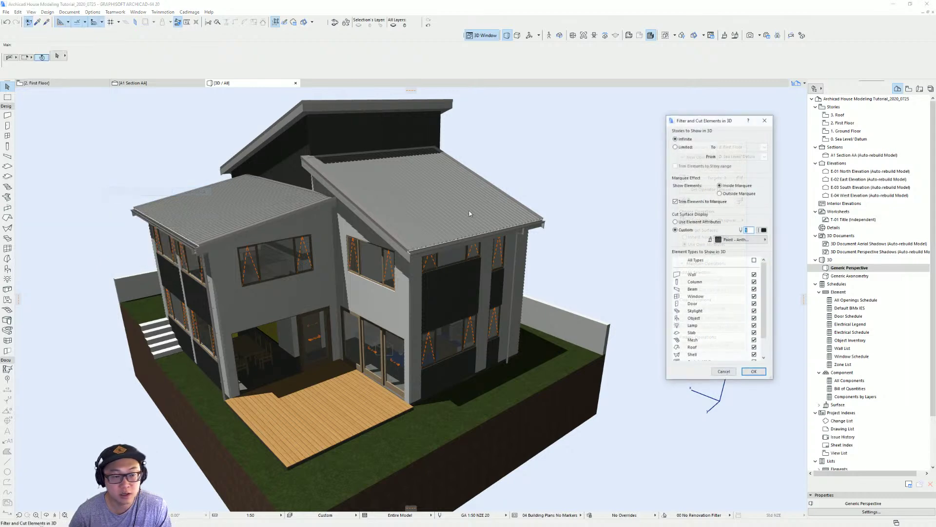
pyautogui.click(689, 147)
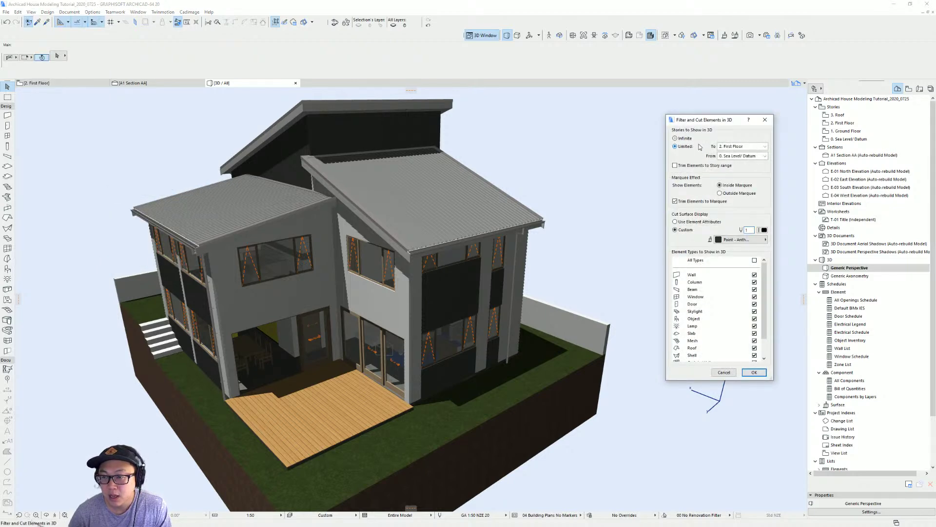
pyautogui.click(752, 156)
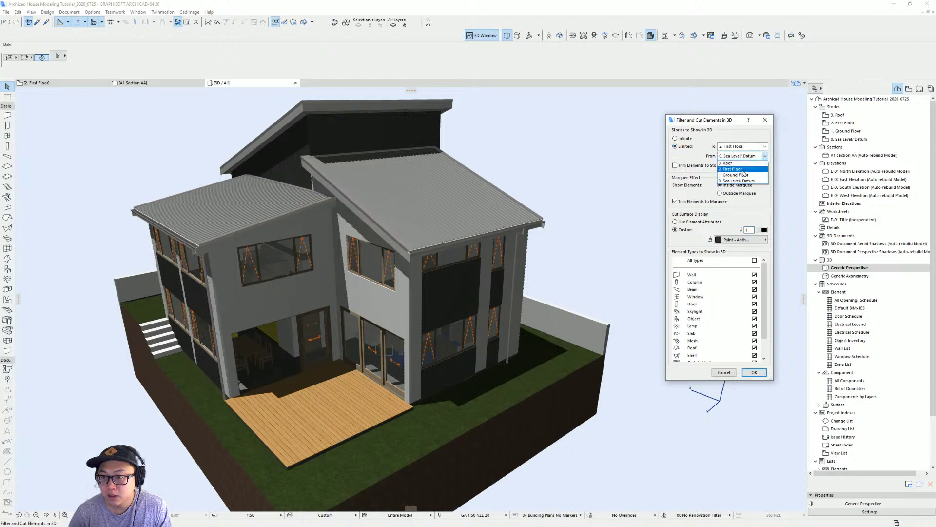
pyautogui.click(743, 177)
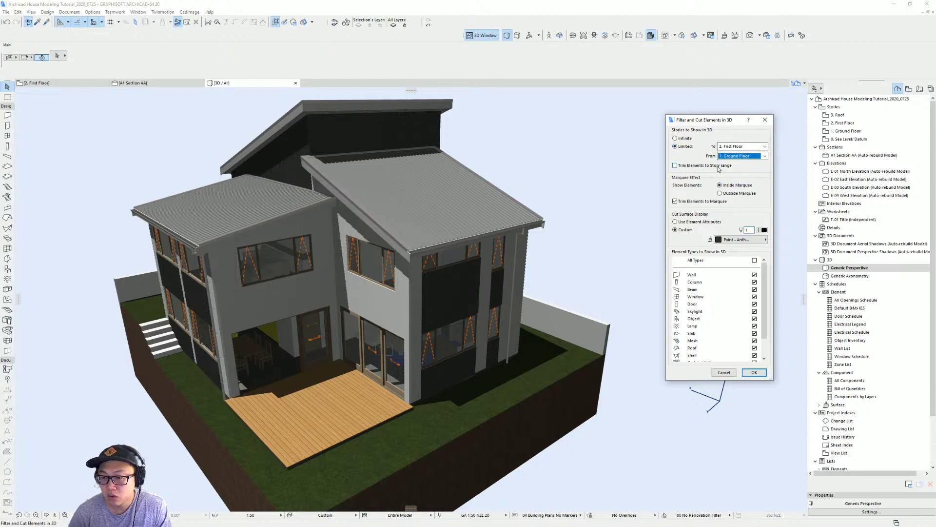
pyautogui.click(754, 372)
pyautogui.scroll(6, 418, 292)
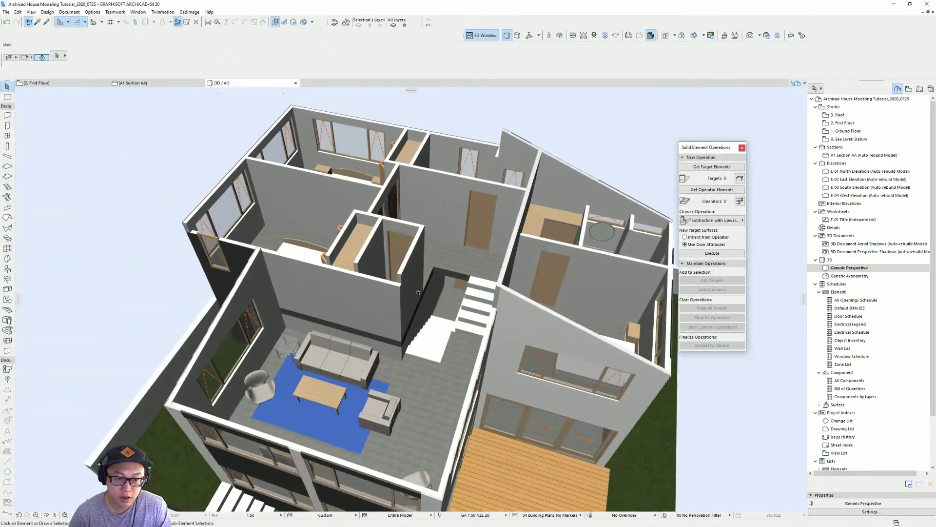
# Step: Limit the stories shown in 3D to the ground floor only and inspect the interior
pyautogui.keyDown('shift'); pyautogui.moveTo(418, 292); pyautogui.dragTo(643, 219, button='middle'); pyautogui.keyUp('shift')
pyautogui.hotkey('ctrl', 'alt', 'f')
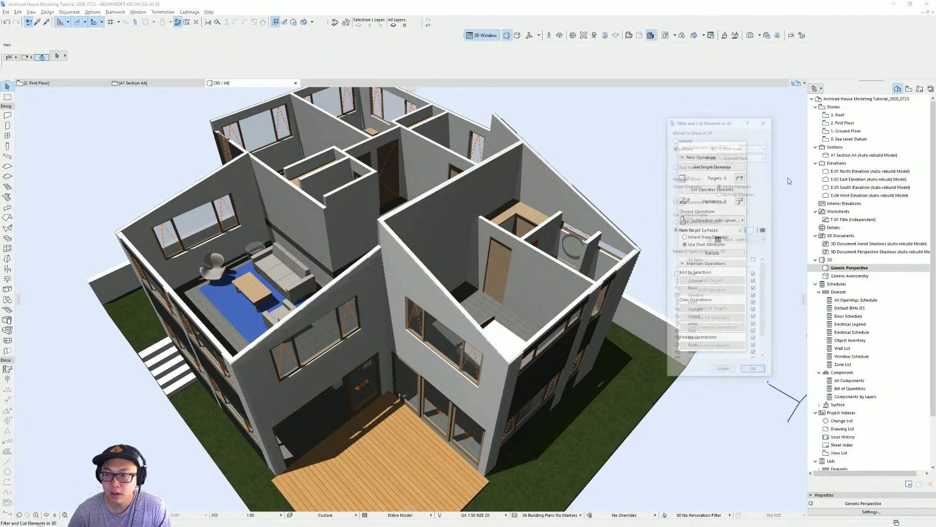
pyautogui.click(746, 146)
pyautogui.click(736, 166)
pyautogui.press('Return')
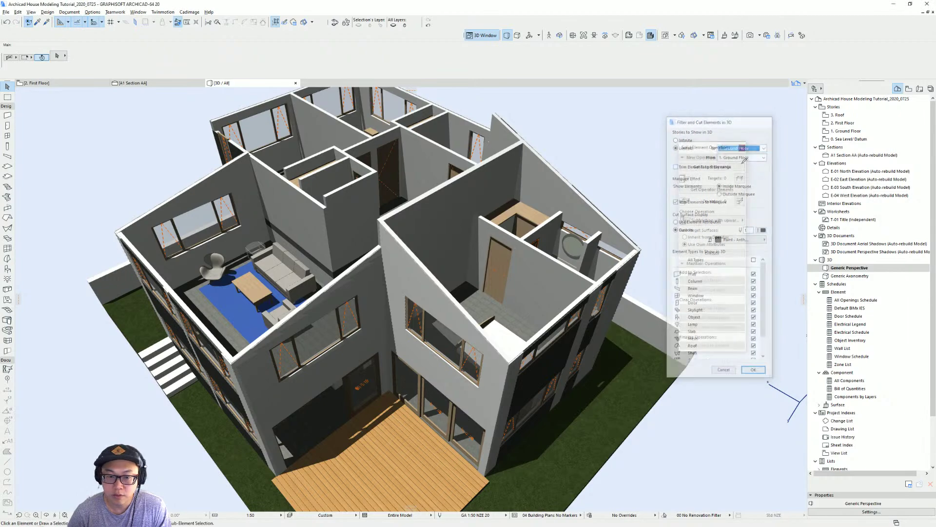
pyautogui.keyDown('shift'); pyautogui.moveTo(305, 295); pyautogui.dragTo(354, 338, button='middle'); pyautogui.keyUp('shift')
# Step: Return to the floor plan and switch from the first floor to the ground floor story
pyautogui.press('F2')
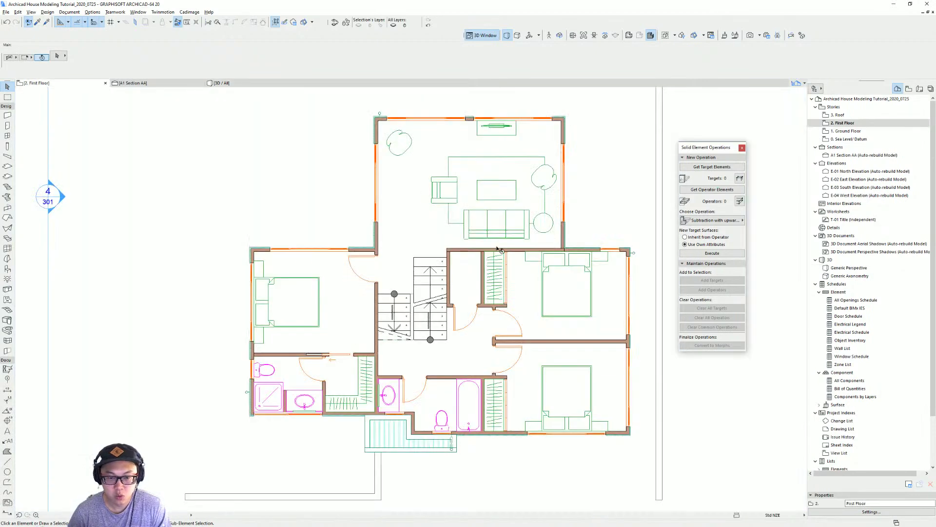
pyautogui.scroll(-2, 400, 272)
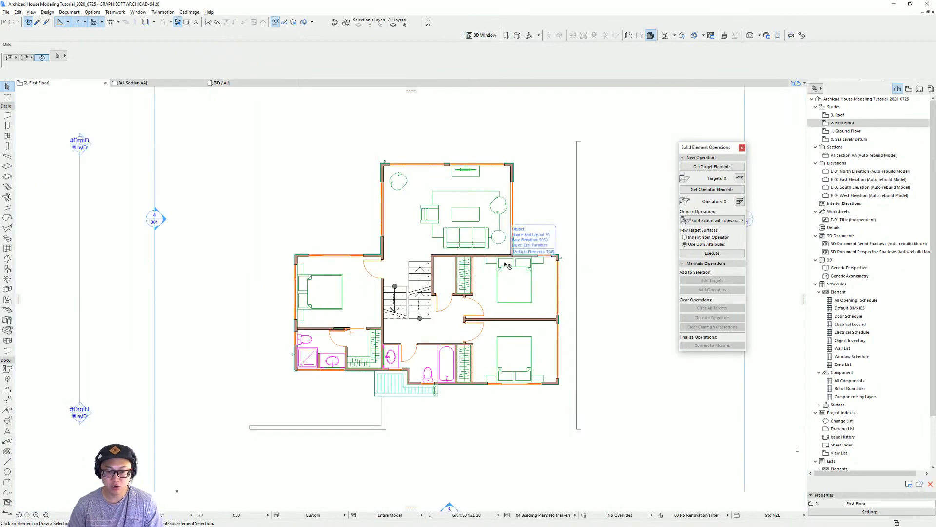
pyautogui.hotkey('ctrl', 'Down')
pyautogui.scroll(2, 498, 276)
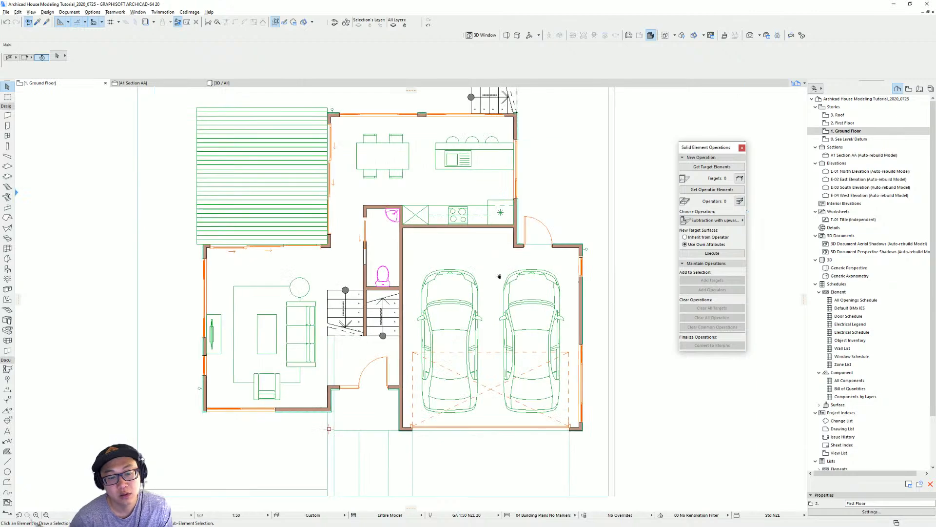
pyautogui.scroll(1, 499, 277)
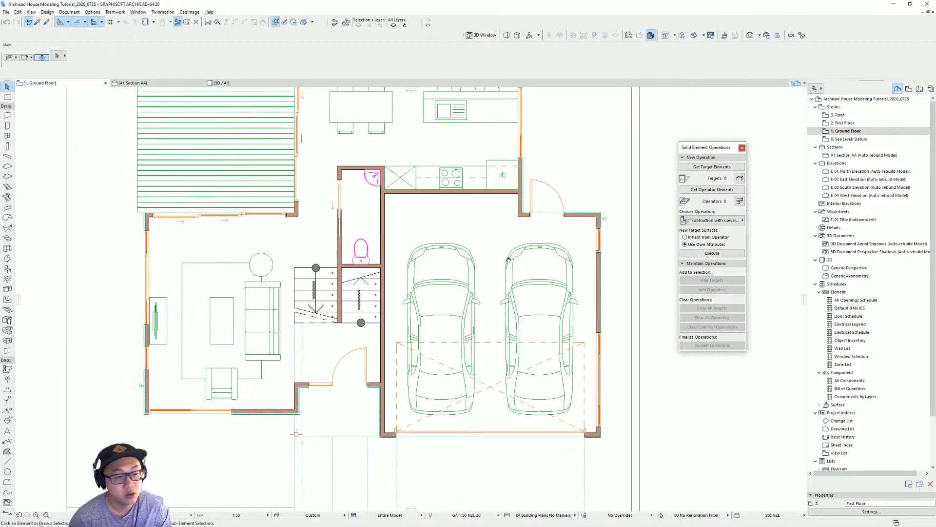
# Step: Place a text block reading LOUNGE in the living room, between the sliding doors and the rug
pyautogui.click(7, 432)
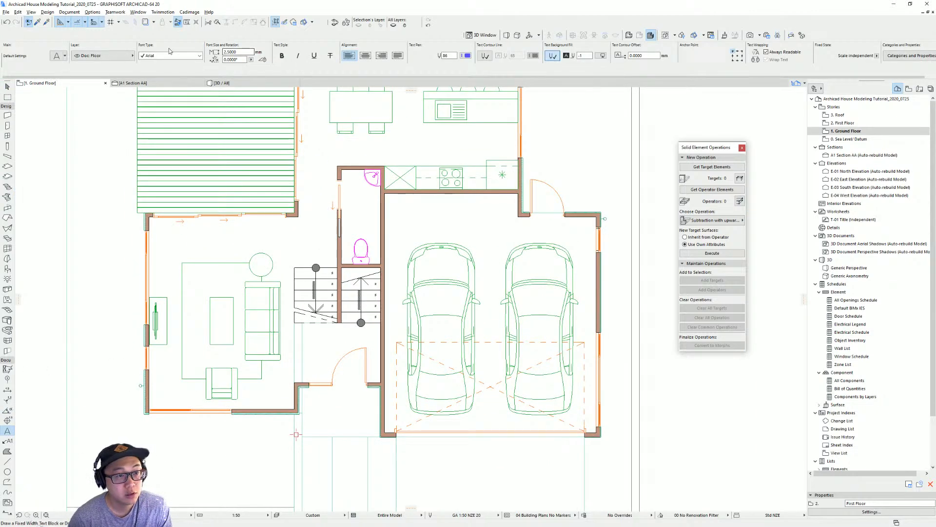
pyautogui.moveTo(353, 230); pyautogui.dragTo(423, 197, button='middle')
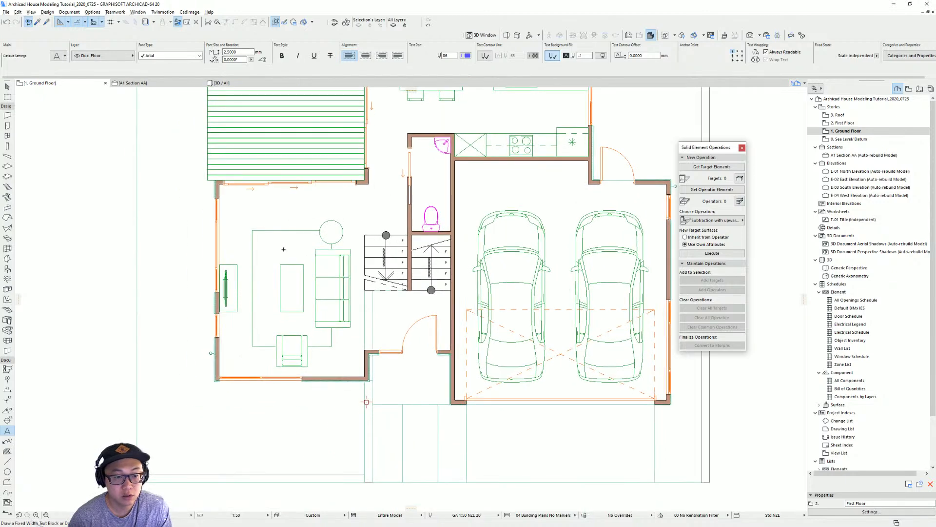
pyautogui.click(260, 206)
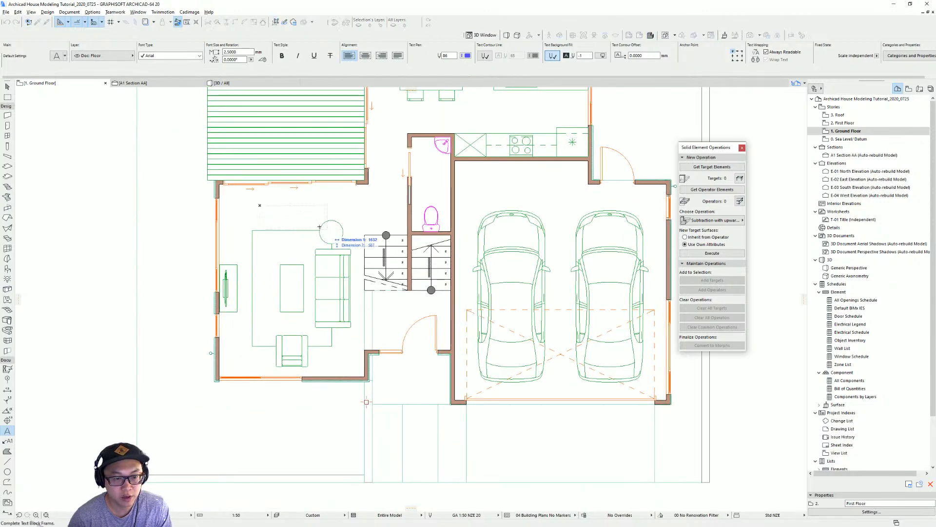
pyautogui.click(315, 224)
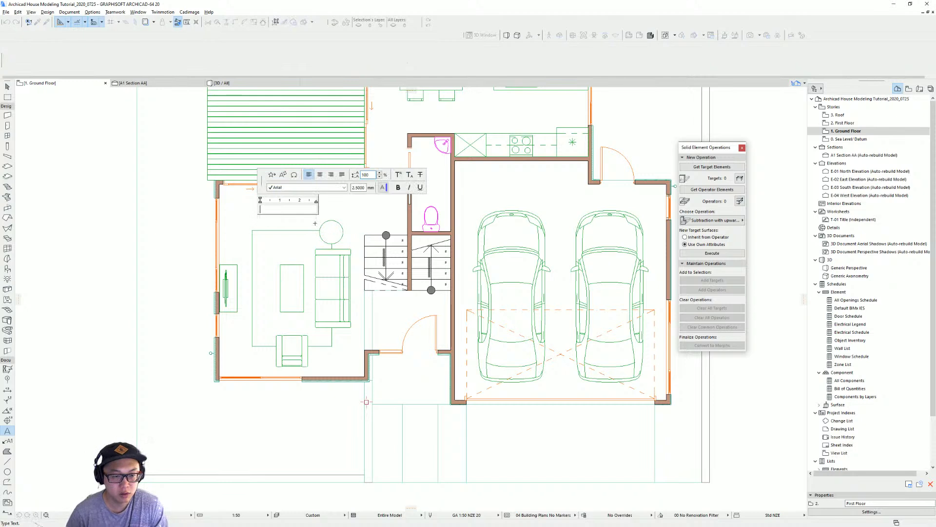
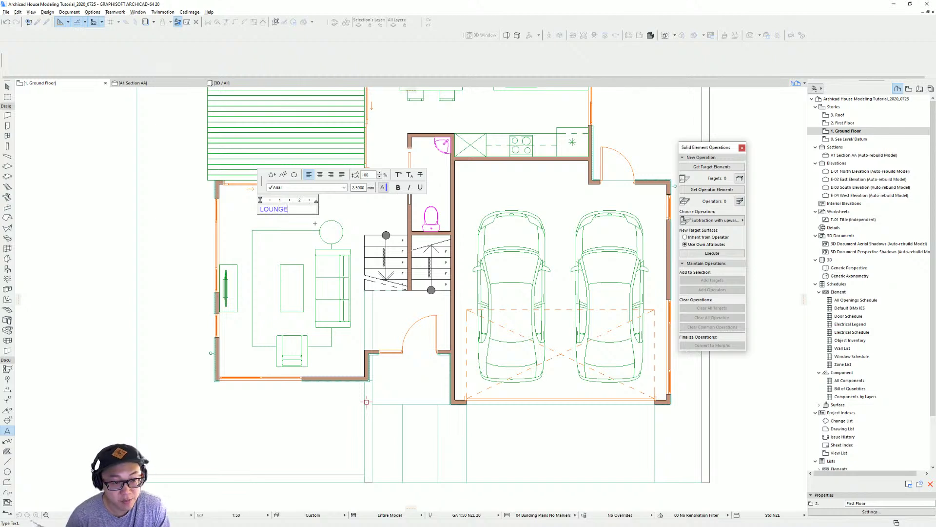
pyautogui.press('Escape')
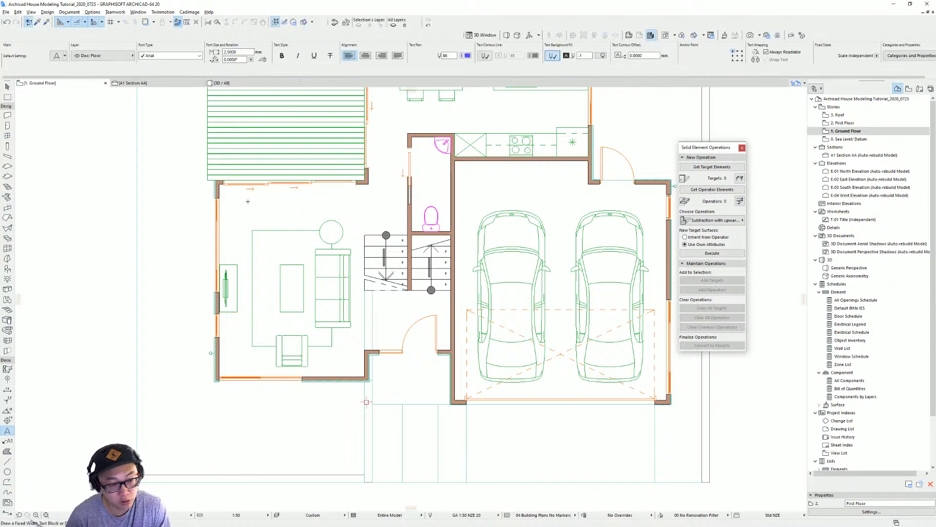
pyautogui.click(248, 202)
pyautogui.click(308, 221)
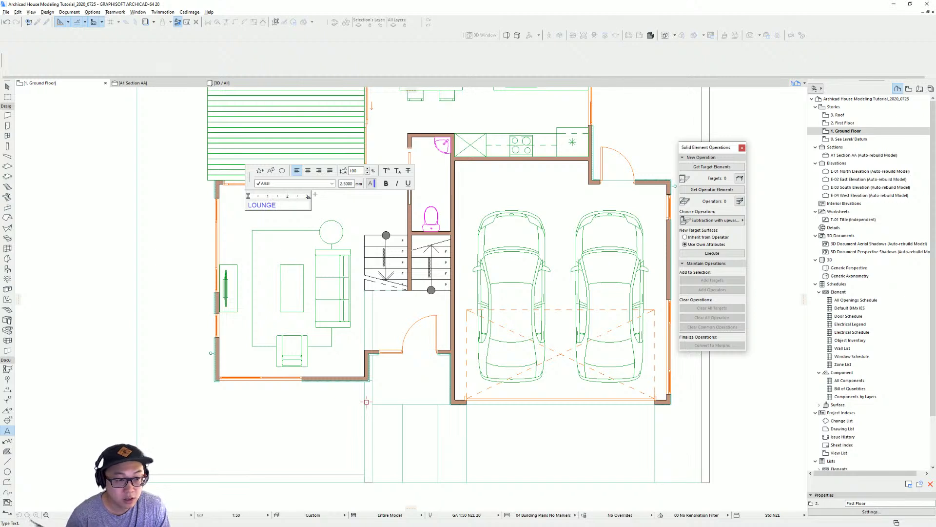
pyautogui.click(8, 87)
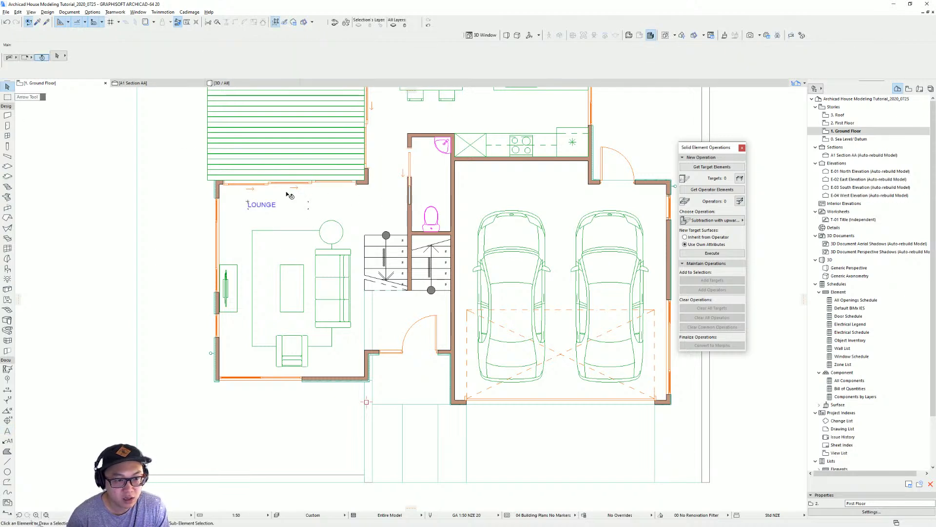
# Step: Turn off text wrapping for the LOUNGE label in its settings
pyautogui.click(271, 205)
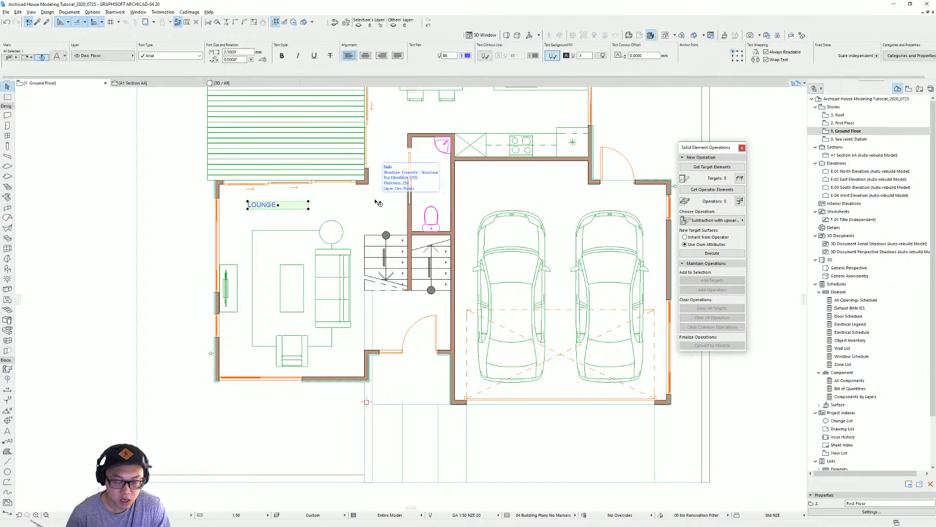
pyautogui.hotkey('ctrl', 't')
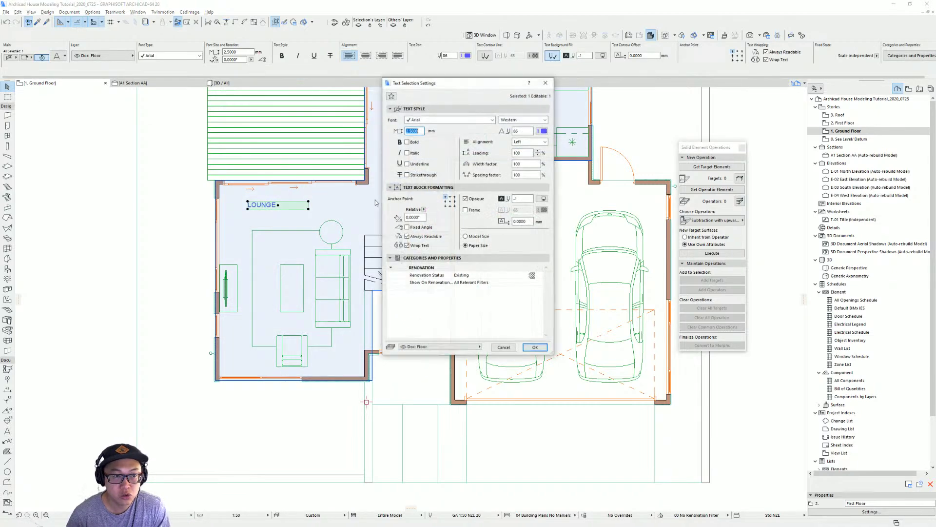
pyautogui.click(420, 247)
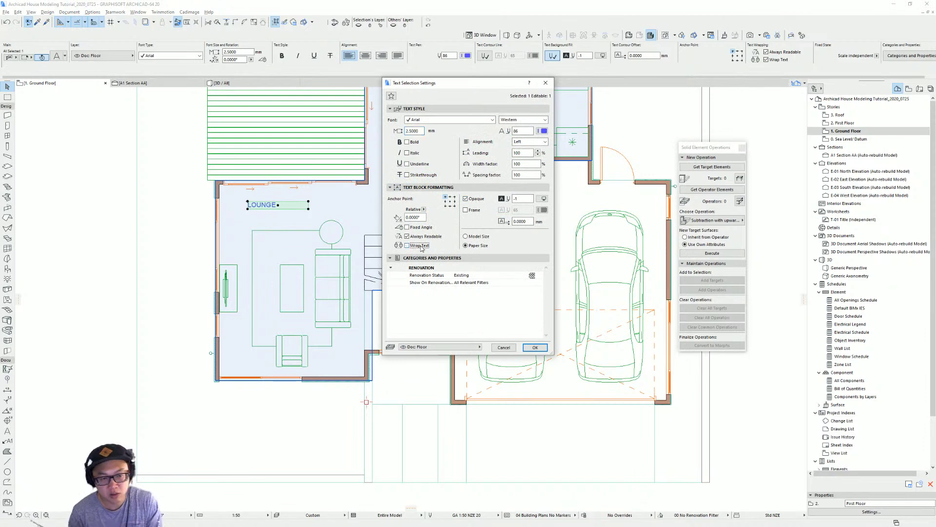
pyautogui.press('Return')
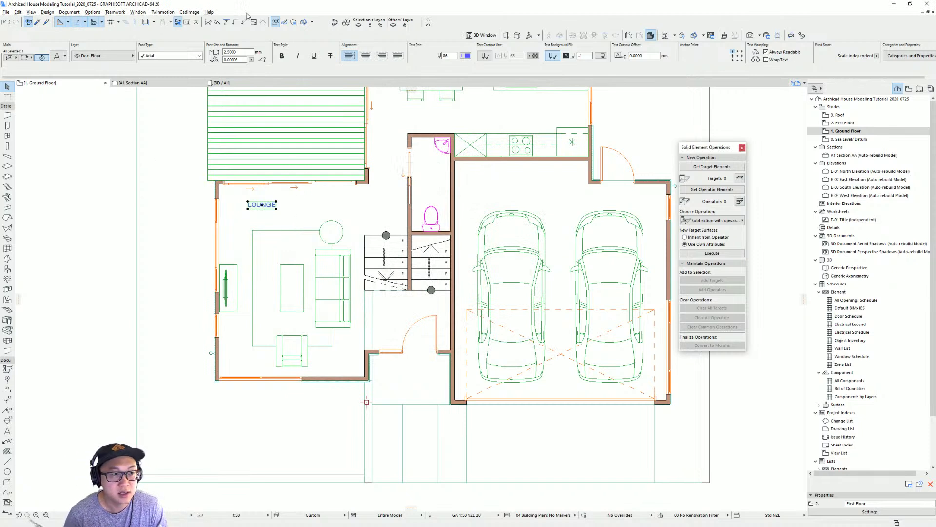
# Step: Set the LOUNGE label's text height to 4 mm and its text pen to black pen 1
pyautogui.click(238, 52)
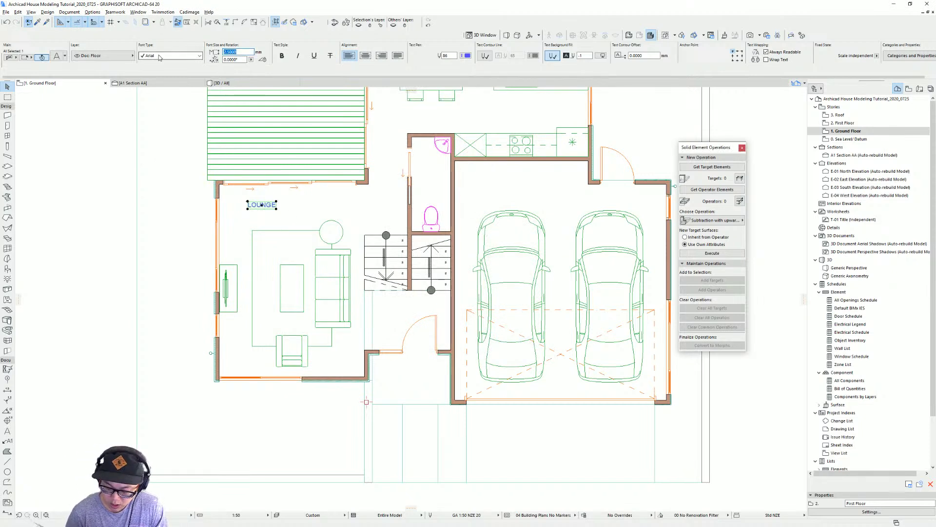
pyautogui.write('4')
pyautogui.press('Return')
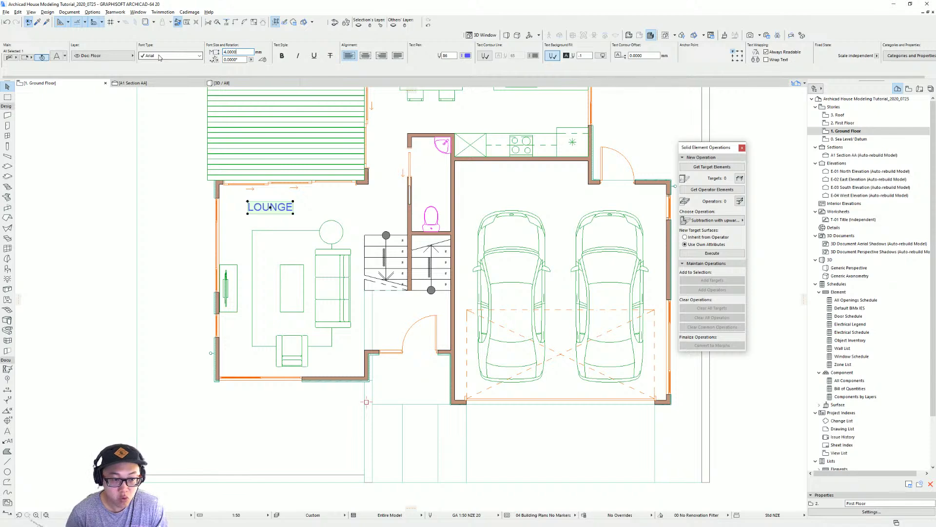
pyautogui.click(467, 56)
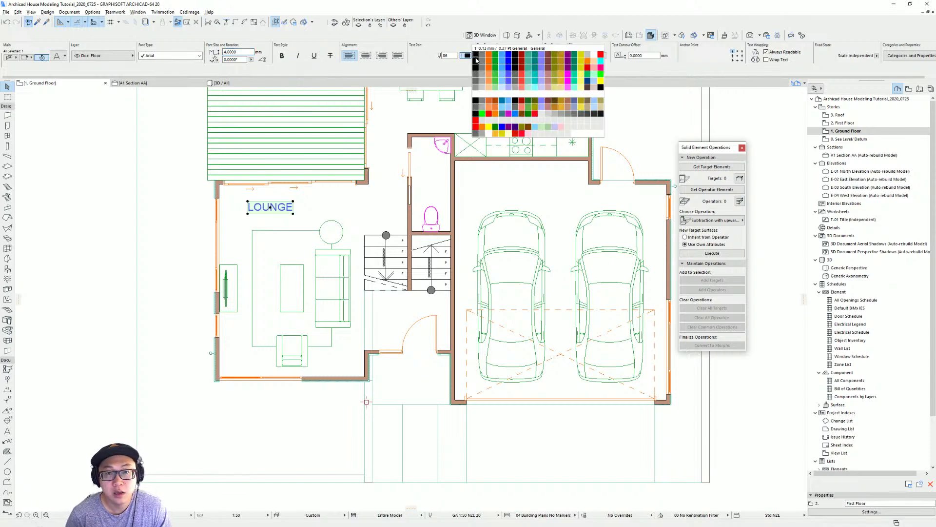
pyautogui.click(476, 57)
# Step: Move the LOUNGE label slightly down towards the edge of the rug
pyautogui.moveTo(276, 230); pyautogui.dragTo(300, 218, button='middle')
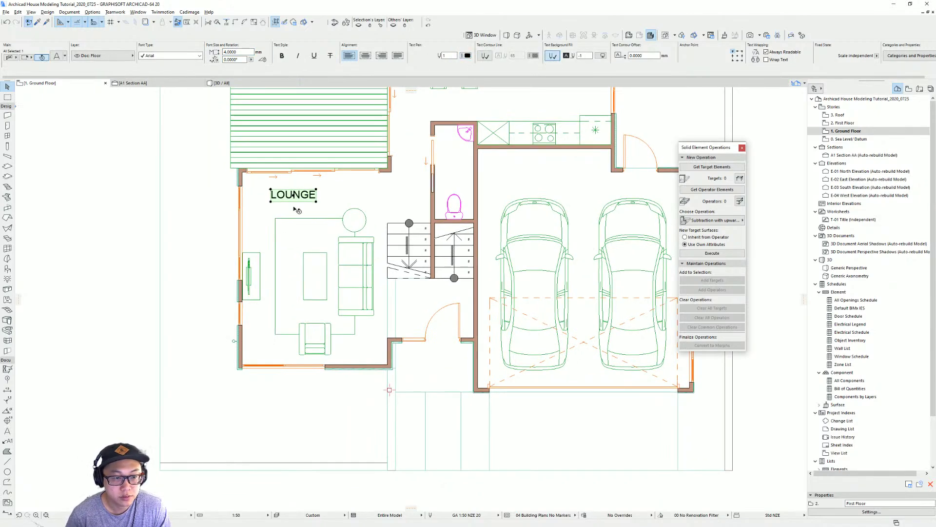
pyautogui.hotkey('ctrl', 'd')
pyautogui.click(293, 195)
pyautogui.click(290, 208)
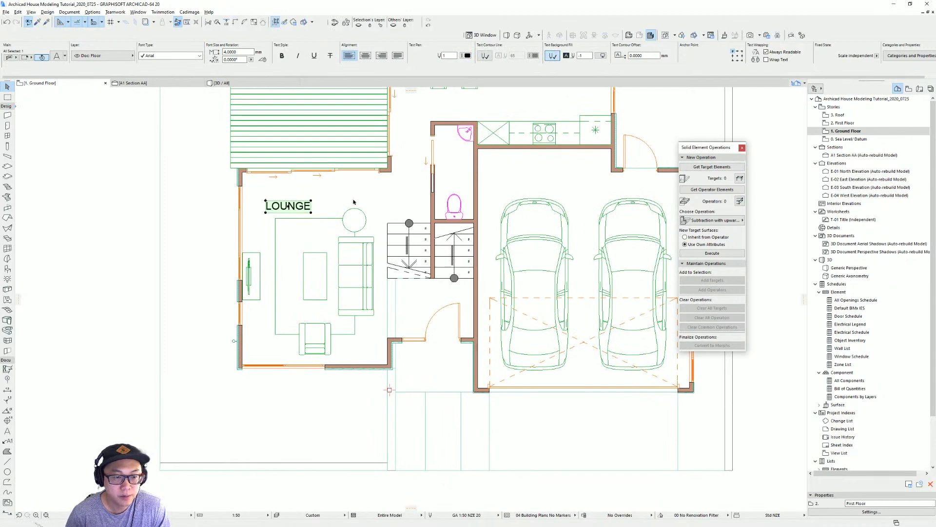
# Step: Copy the LOUNGE label into the garage, above and between the two cars
pyautogui.moveTo(354, 208); pyautogui.dragTo(287, 257, button='middle')
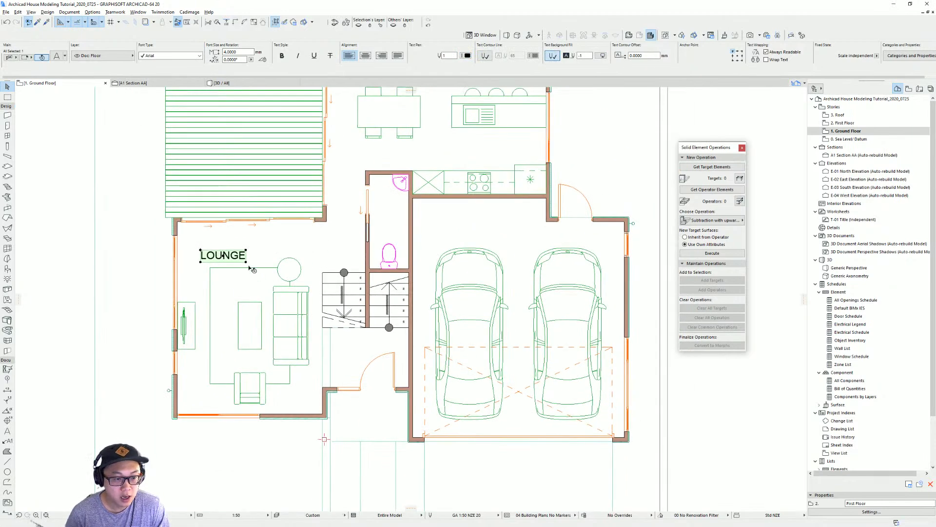
pyautogui.hotkey('ctrl', 'd')
pyautogui.click(223, 255)
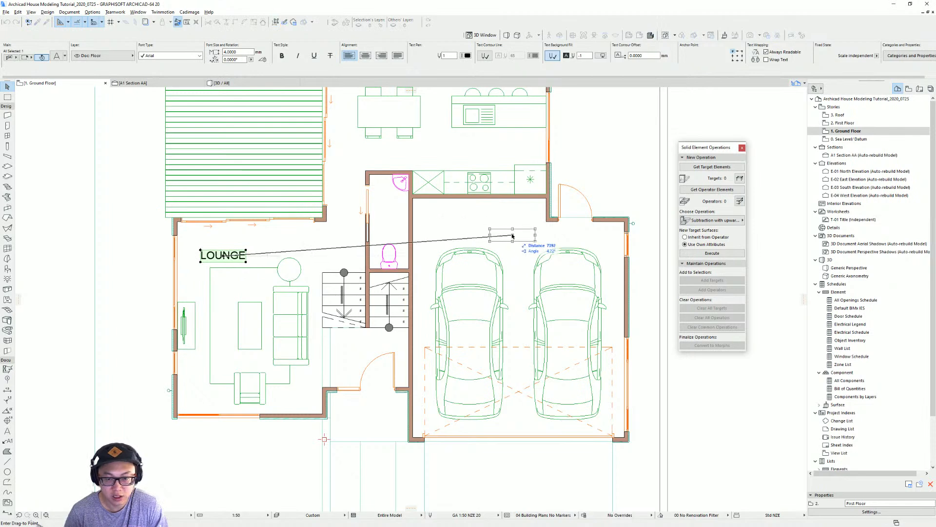
pyautogui.click(515, 239)
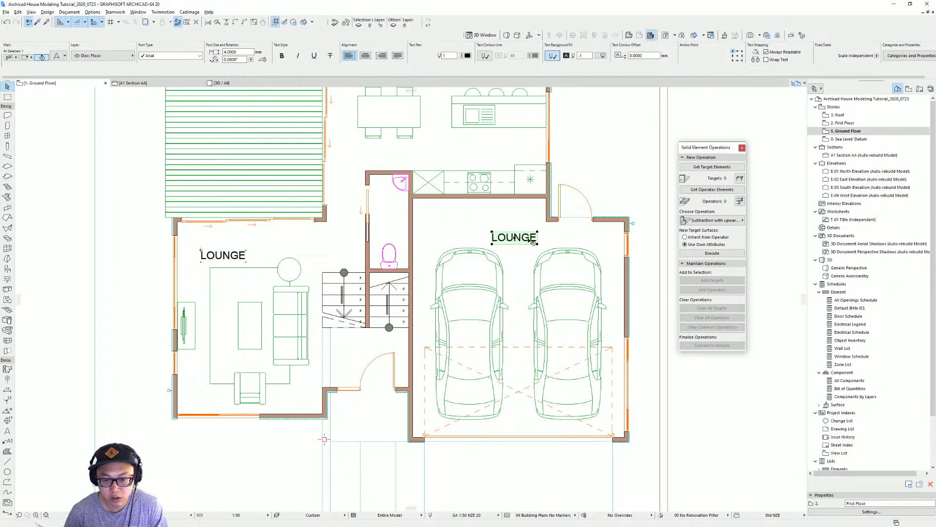
# Step: Change the copied label above the cars to read GARAGE
pyautogui.doubleClick(529, 240)
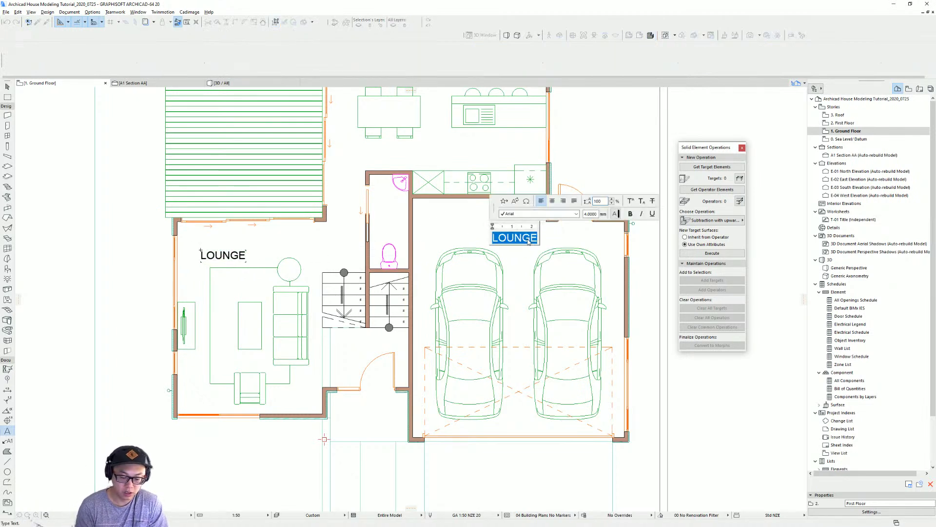
pyautogui.write('GRAGE')
pyautogui.press('BackSpace')
pyautogui.press('BackSpace')
pyautogui.press('BackSpace')
pyautogui.press('BackSpace')
pyautogui.write('AR')
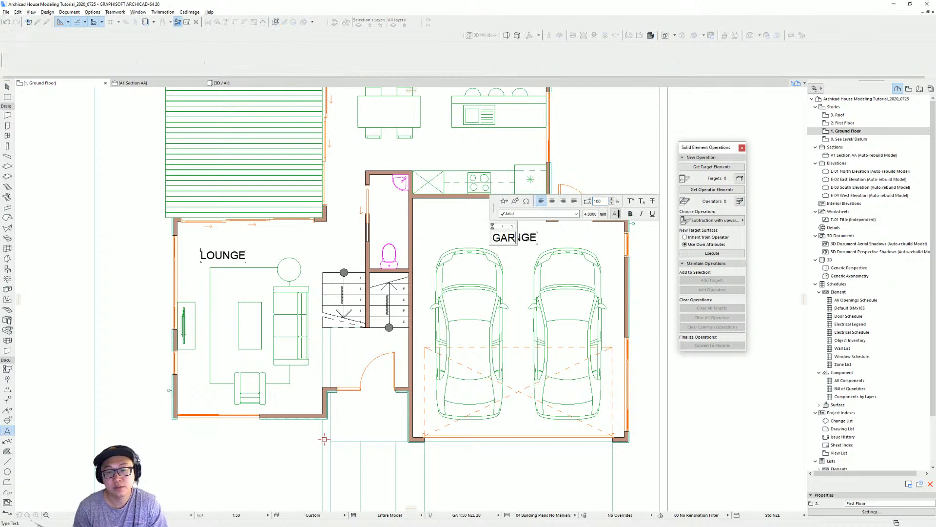
pyautogui.write('AGE')
pyautogui.click(542, 286)
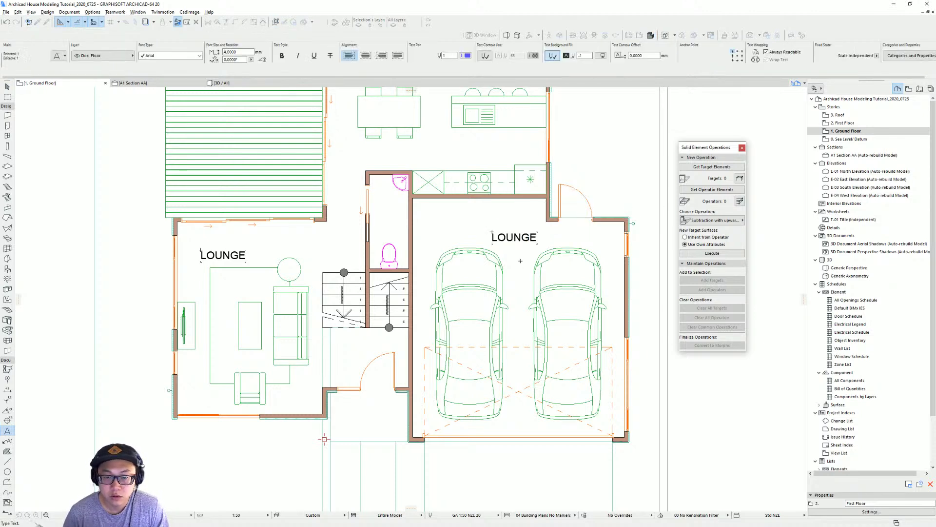
# Step: Copy the GARAGE label into the kitchen, between the island bench and the cooktop counter
pyautogui.hotkey('ctrl', 'e')
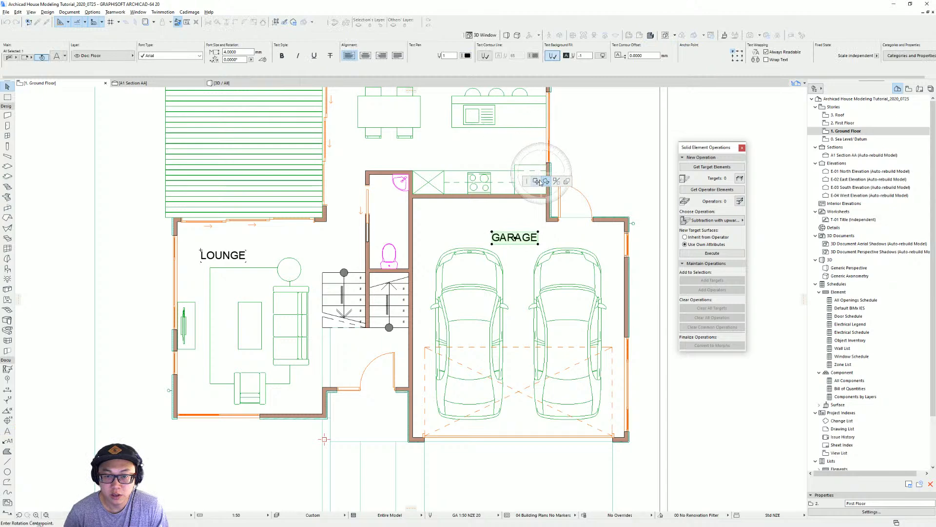
pyautogui.click(541, 181)
pyautogui.keyDown('ctrl'); pyautogui.click(489, 146); pyautogui.keyUp('ctrl')
# Step: Place multiple copies of the kitchen's label on the dining table, toilet room, entry hall, porch and the garage corner behind the kitchen
pyautogui.moveTo(490, 149); pyautogui.dragTo(498, 200, button='middle')
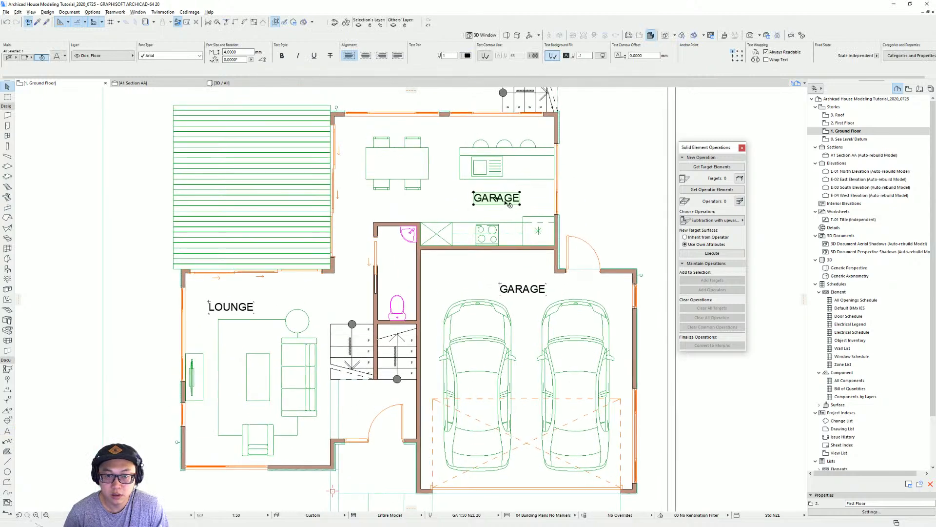
pyautogui.click(497, 200)
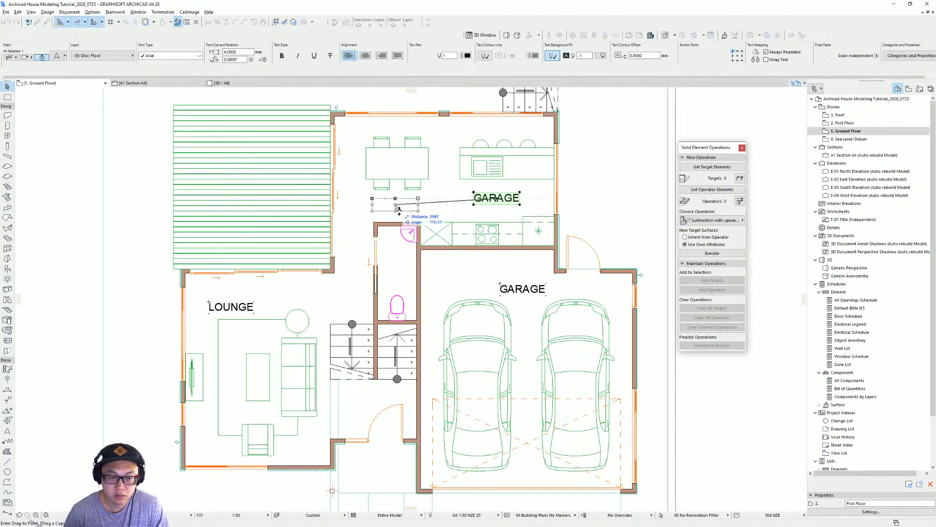
pyautogui.hotkey('ctrl', 'alt')
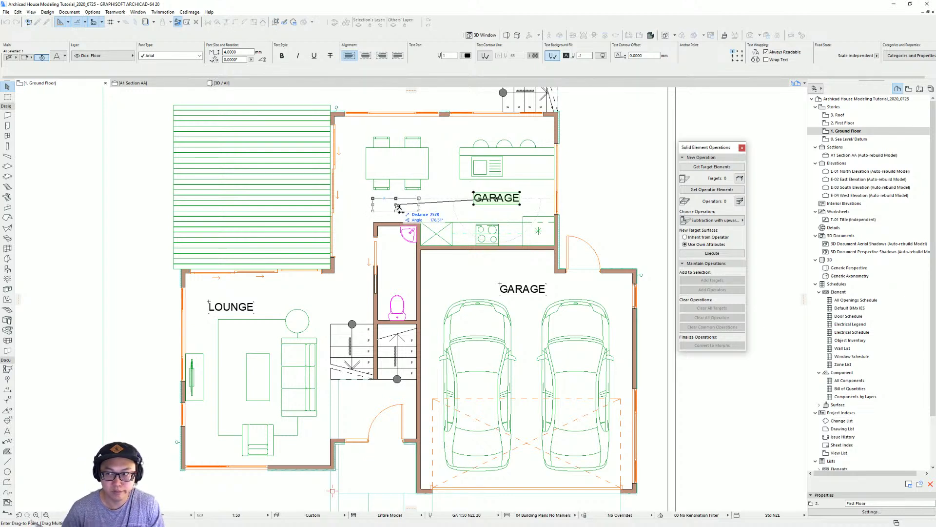
pyautogui.click(397, 164)
pyautogui.click(397, 271)
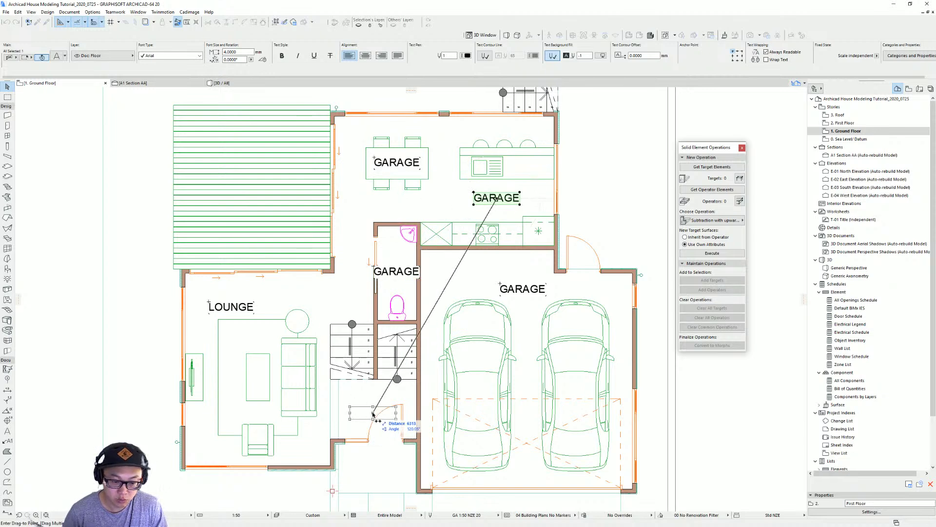
pyautogui.click(373, 410)
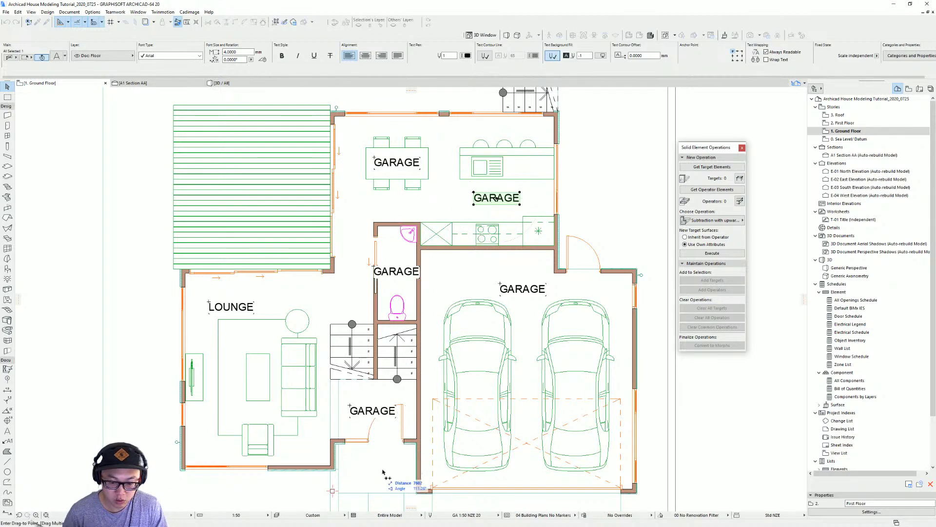
pyautogui.click(379, 472)
pyautogui.click(476, 267)
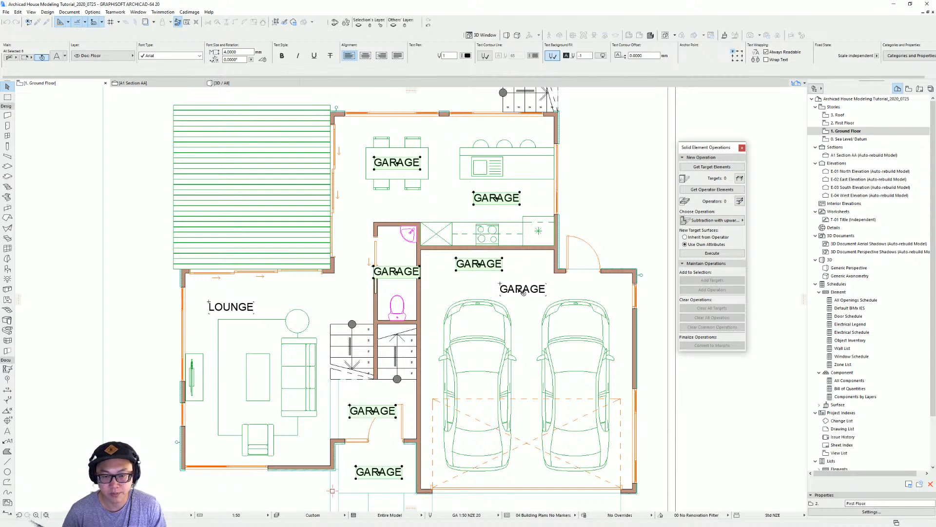
pyautogui.press('Escape')
# Step: Change the label in the garage corner behind the kitchen to LAUNDRY
pyautogui.click(502, 266)
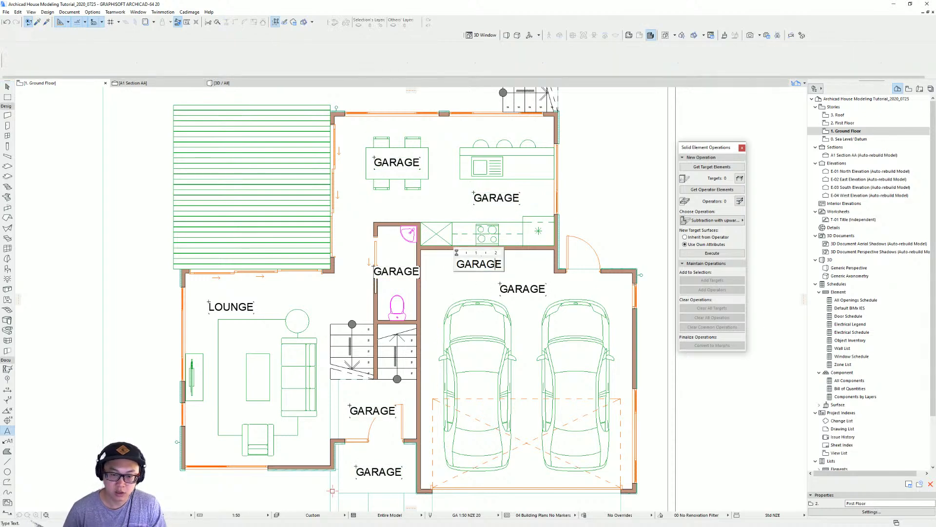
pyautogui.doubleClick(501, 267)
pyautogui.write('LAUNDRY')
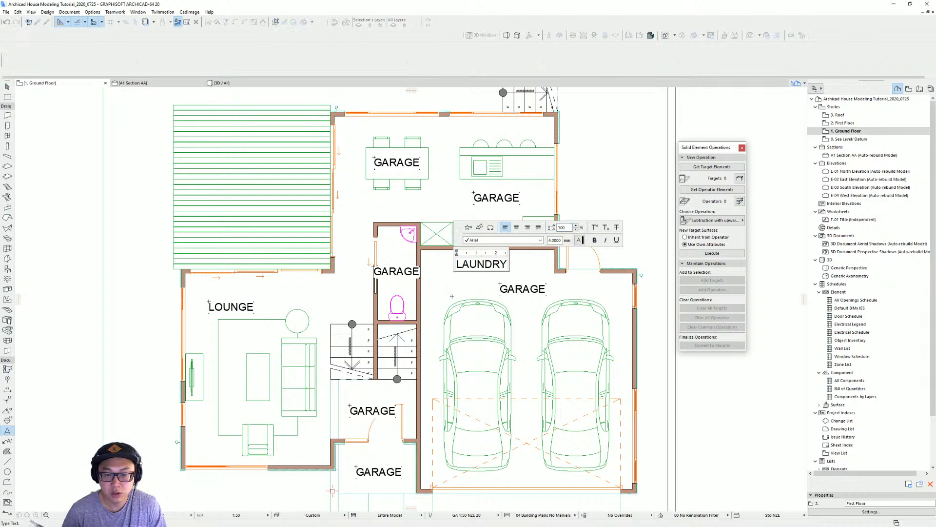
# Step: Change the label between the island bench and the cooktop counter to KITCHEN
pyautogui.click(499, 195)
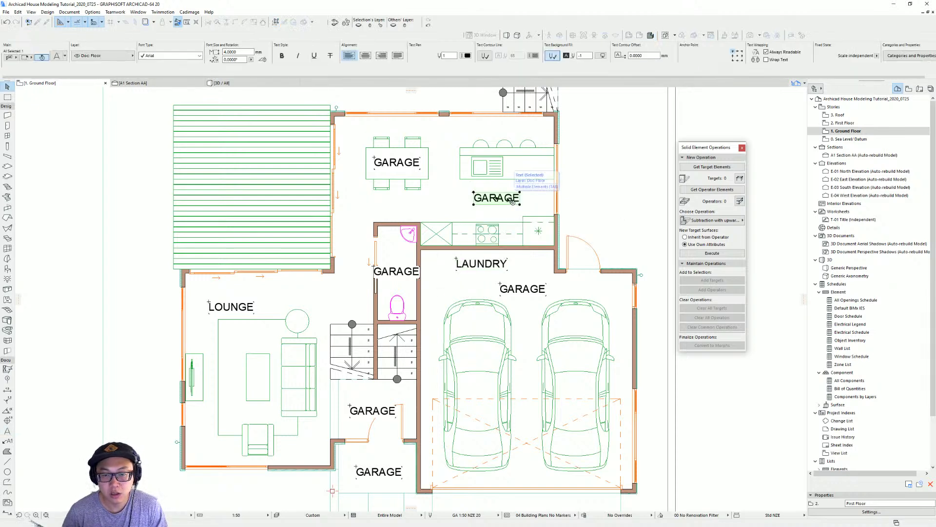
pyautogui.doubleClick(503, 197)
pyautogui.doubleClick(509, 200)
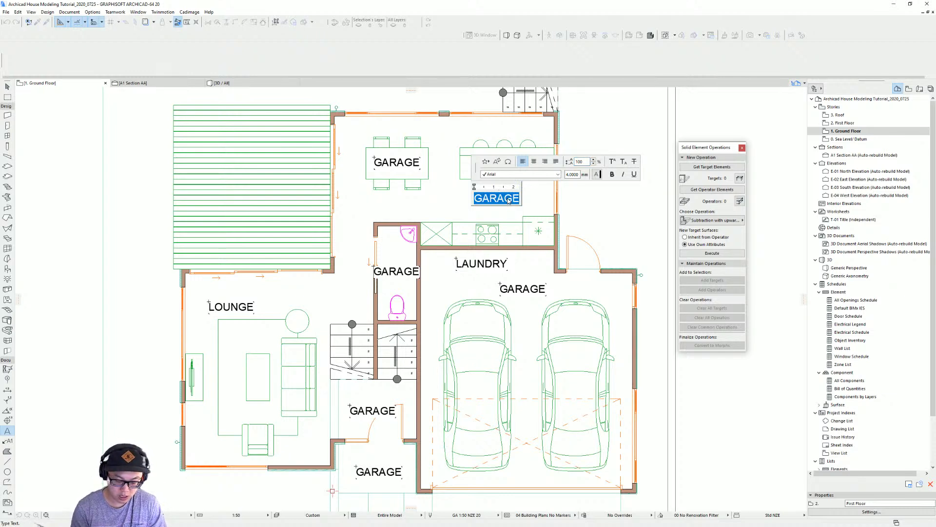
pyautogui.write('KITCHEN')
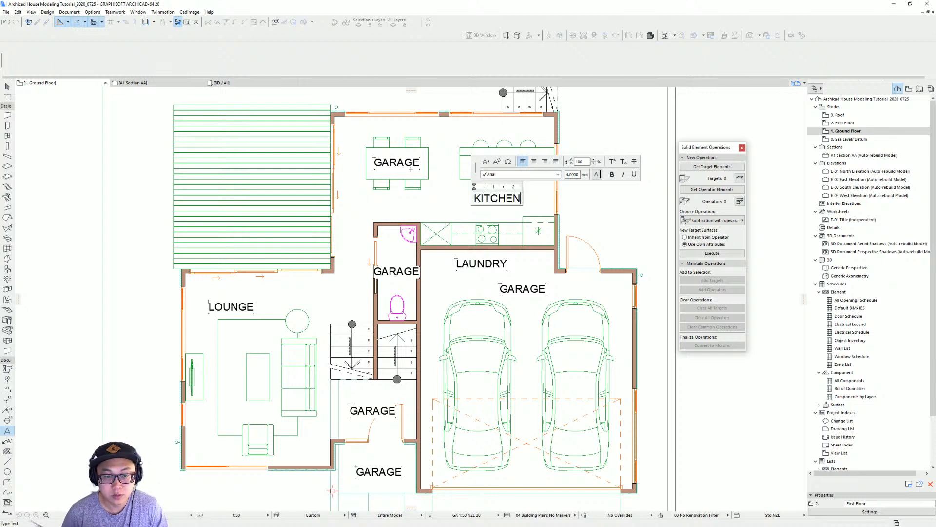
# Step: Change the GARAGE label on the dining table to DINING
pyautogui.click(407, 165)
pyautogui.doubleClick(411, 163)
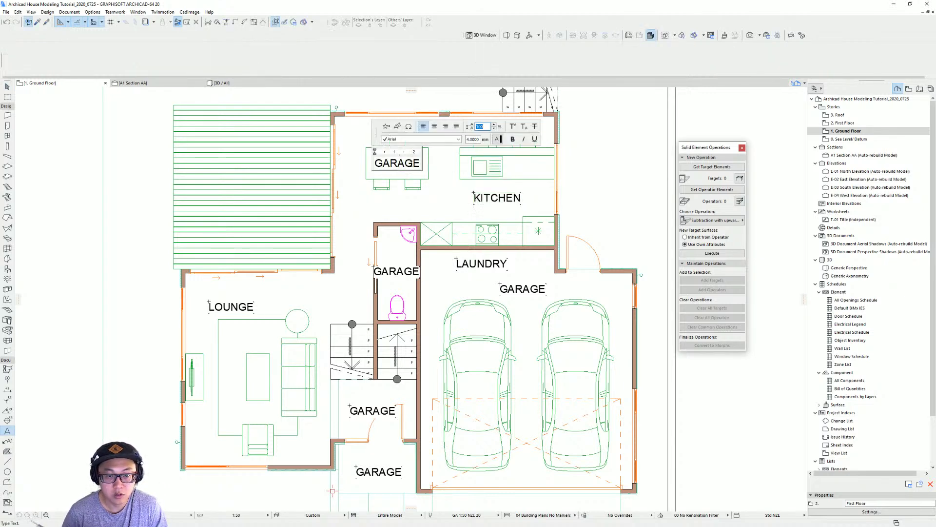
pyautogui.doubleClick(412, 164)
pyautogui.write('DININGE')
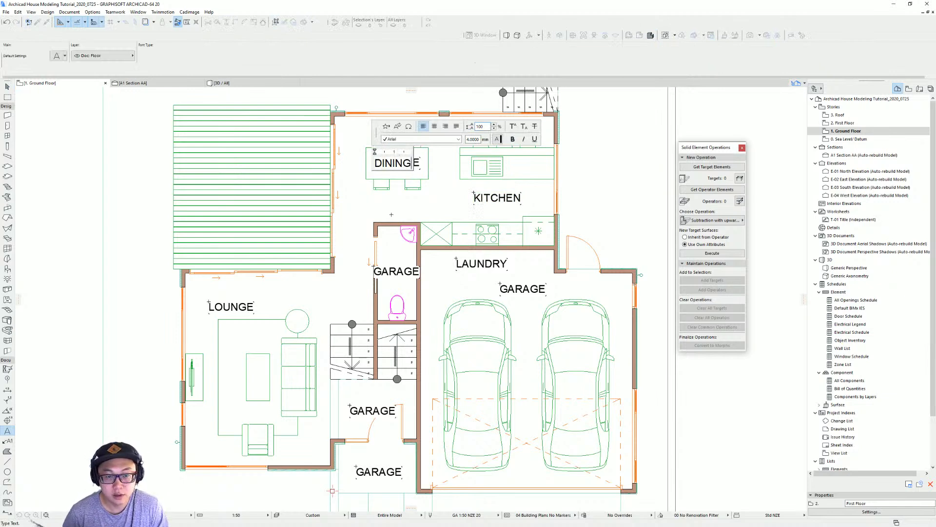
pyautogui.click(391, 214)
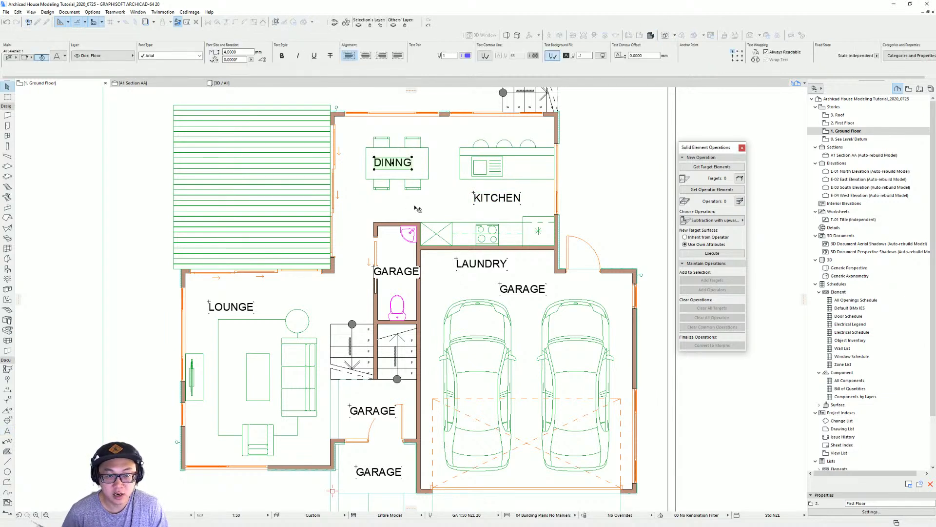
# Step: Change the toilet room's label to WC and shift it to the middle of the room
pyautogui.doubleClick(396, 271)
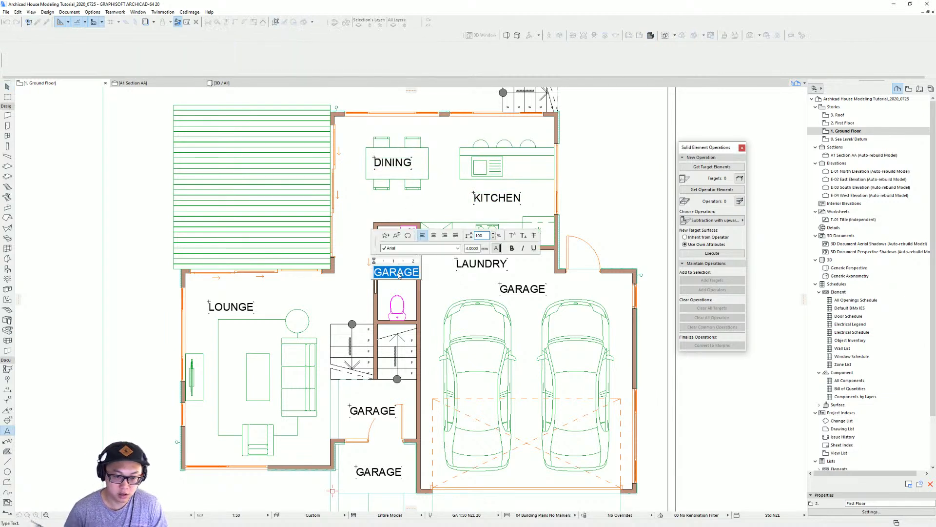
pyautogui.write('WC')
pyautogui.click(399, 293)
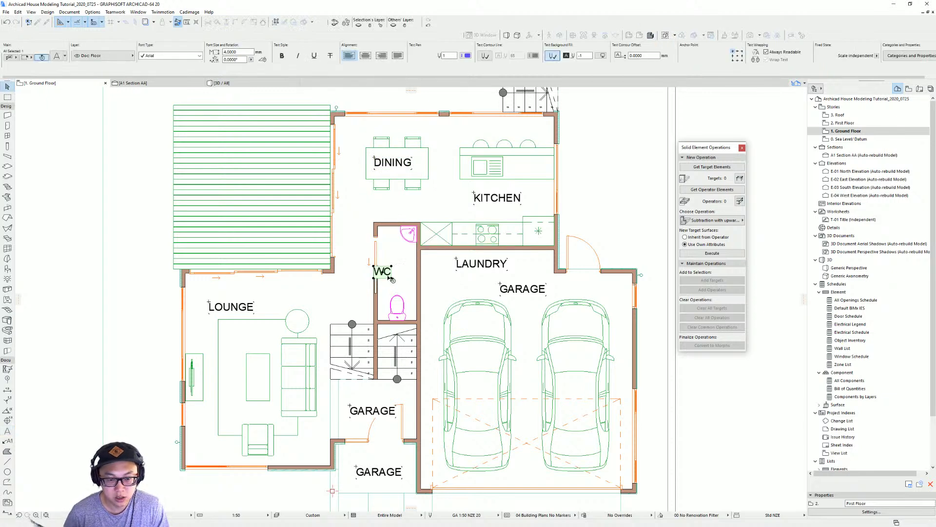
pyautogui.hotkey('ctrl', 'd')
pyautogui.click(384, 273)
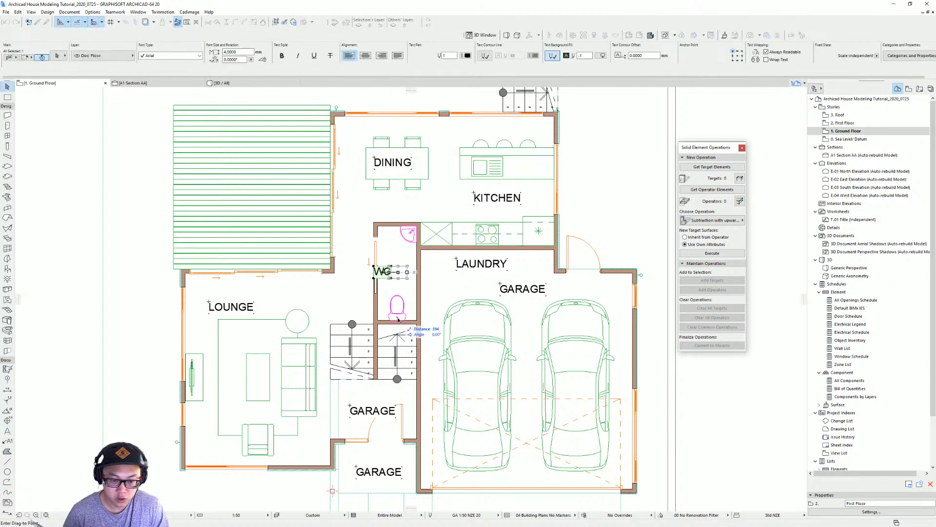
pyautogui.click(398, 273)
# Step: Change the label in the entry hall to ENTRY
pyautogui.doubleClick(371, 412)
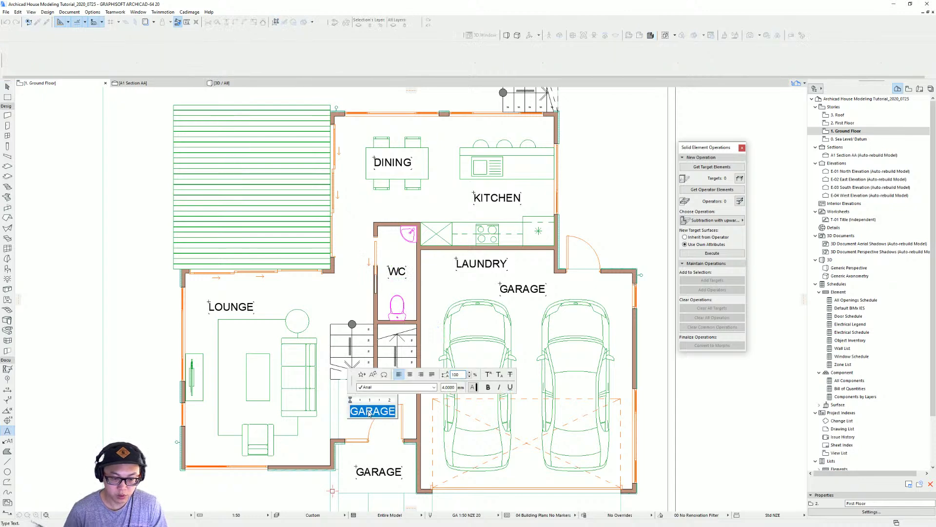
pyautogui.write('ENTRYE')
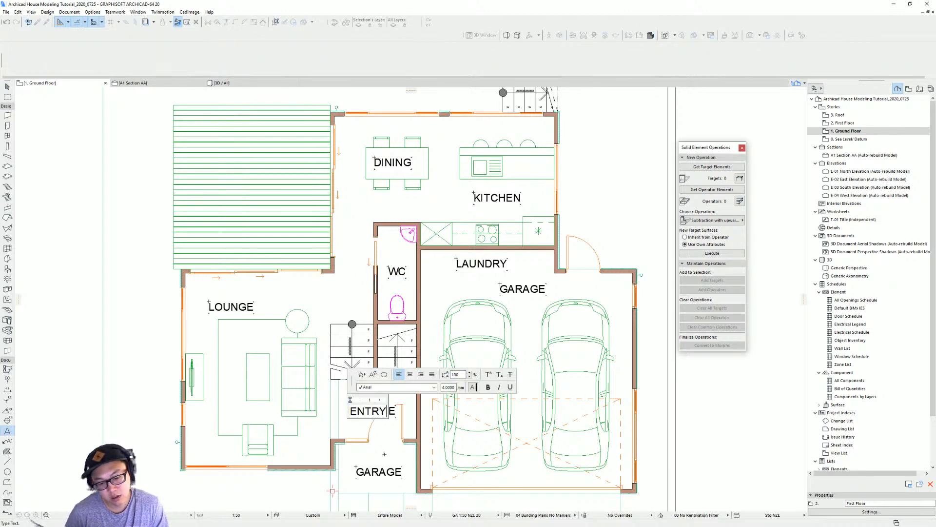
pyautogui.click(385, 454)
# Step: Change the label outside the front door to PORCH
pyautogui.scroll(-1, 452, 366)
pyautogui.scroll(2, 396, 427)
pyautogui.moveTo(396, 426); pyautogui.dragTo(435, 306, button='middle')
pyautogui.doubleClick(445, 350)
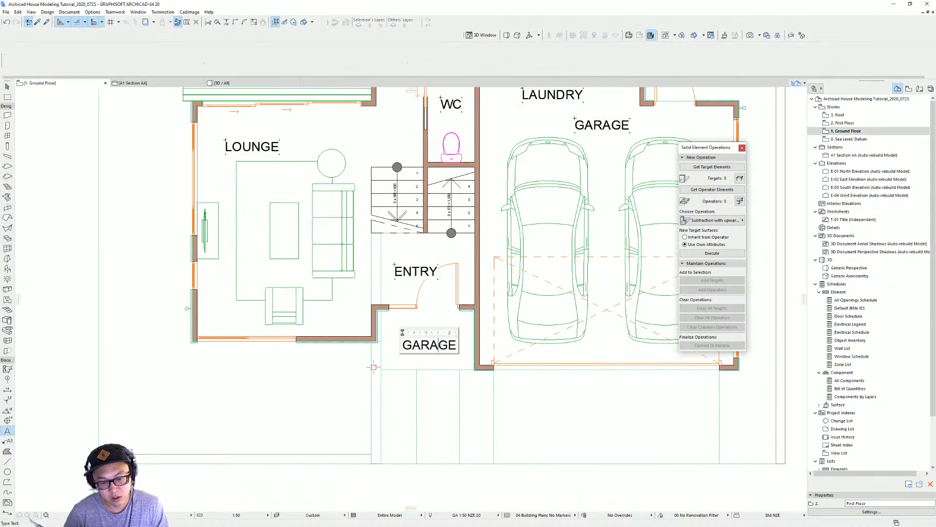
pyautogui.write('PORCHE')
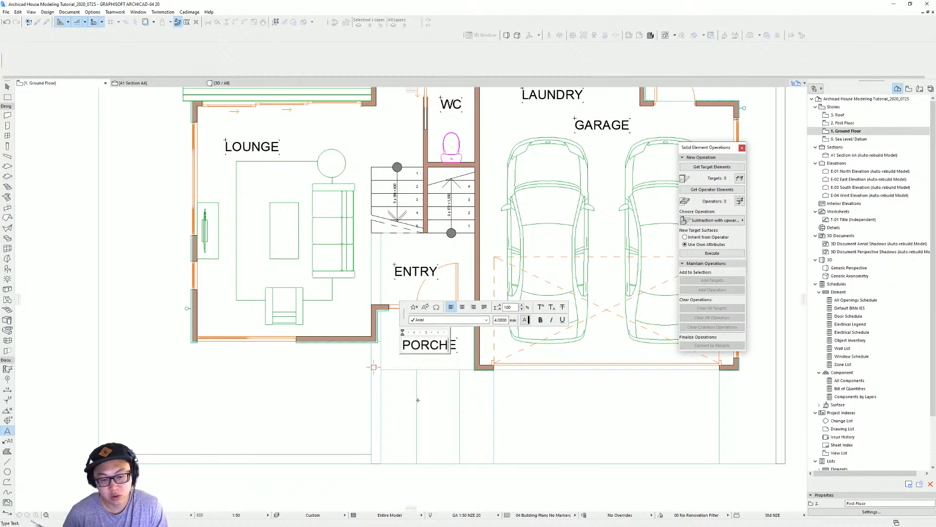
pyautogui.click(418, 399)
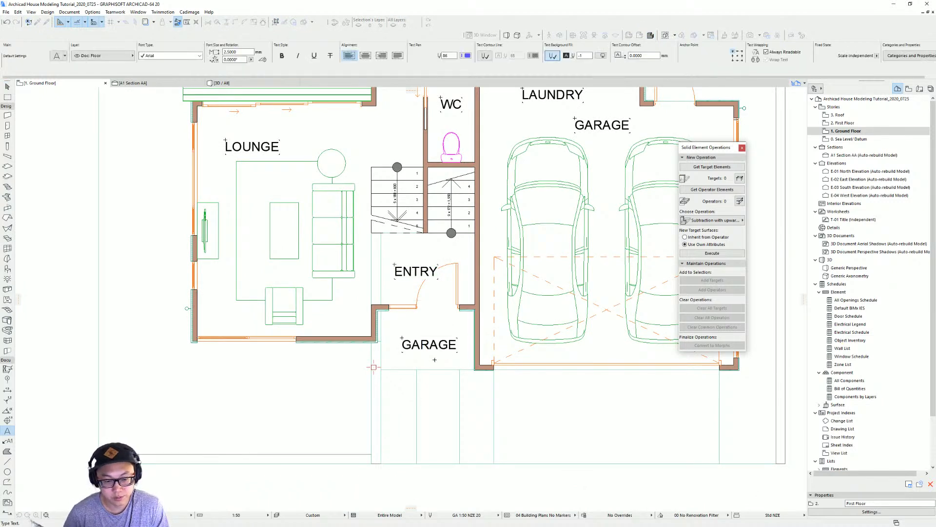
# Step: Shift the ENTRY label sideways to line it up with the PORCH label
pyautogui.click(422, 273)
pyautogui.moveTo(422, 273); pyautogui.dragTo(426, 347)
pyautogui.press('Escape')
# Step: Move the LAUNDRY label horizontally along the kitchen wall to sit above the GARAGE label
pyautogui.scroll(-3, 448, 302)
pyautogui.moveTo(450, 304); pyautogui.dragTo(418, 394, button='middle')
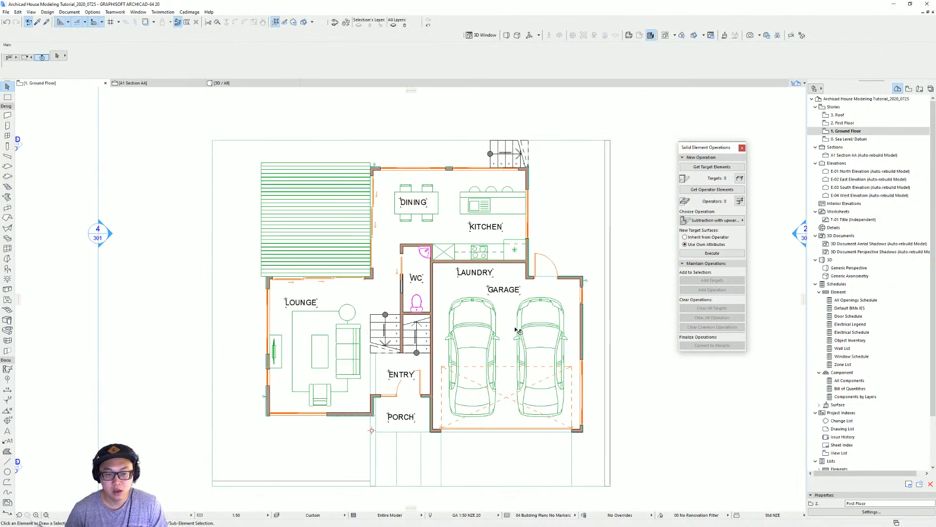
pyautogui.scroll(1, 520, 292)
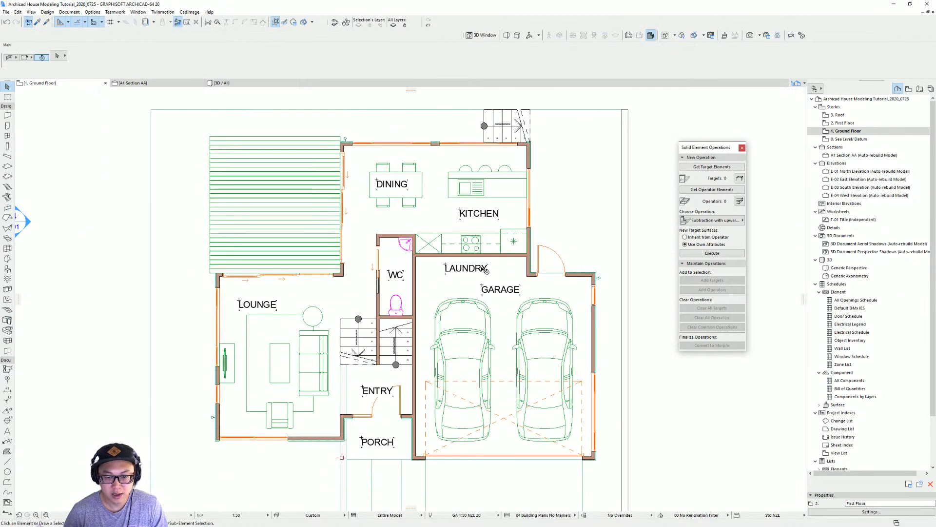
pyautogui.click(465, 272)
pyautogui.moveTo(470, 271); pyautogui.dragTo(496, 273)
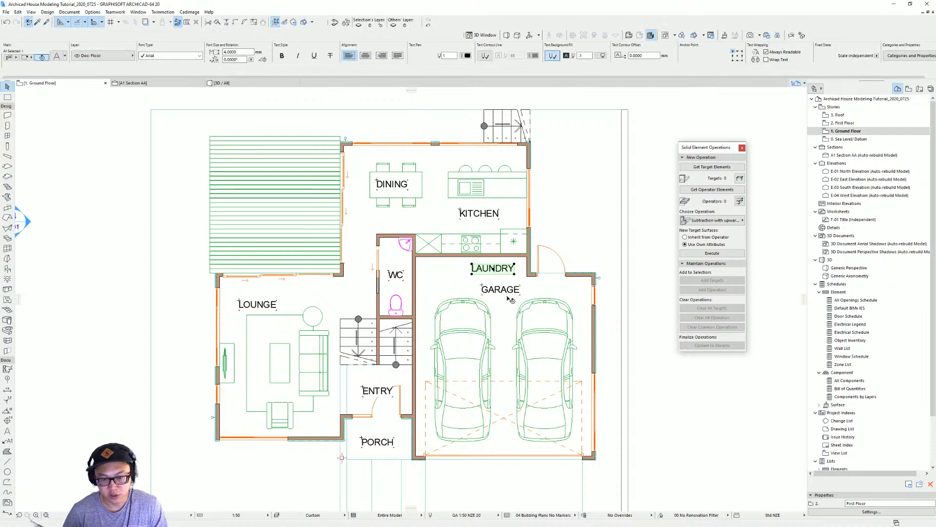
pyautogui.press('Escape')
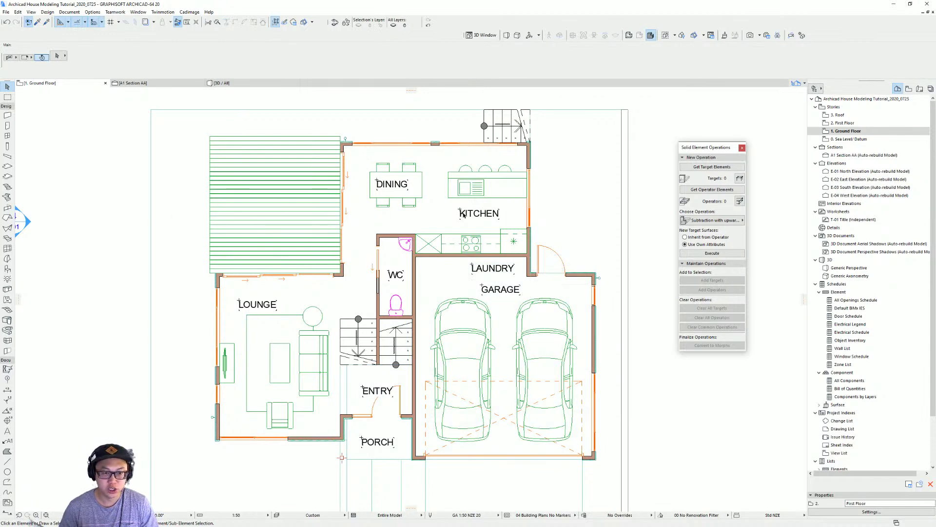
# Step: Select all the room labels on the ground floor and set their text height to 3 mm
pyautogui.click(7, 431)
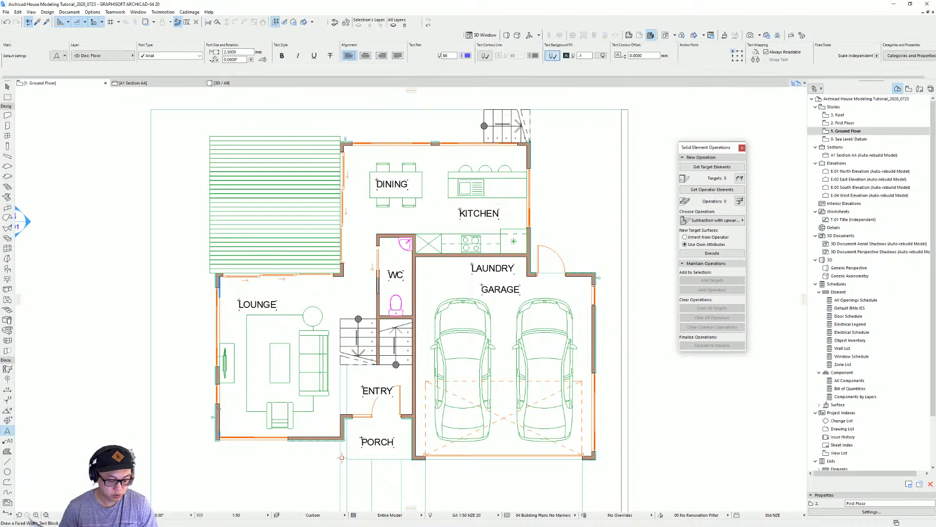
pyautogui.hotkey('ctrl', 'a')
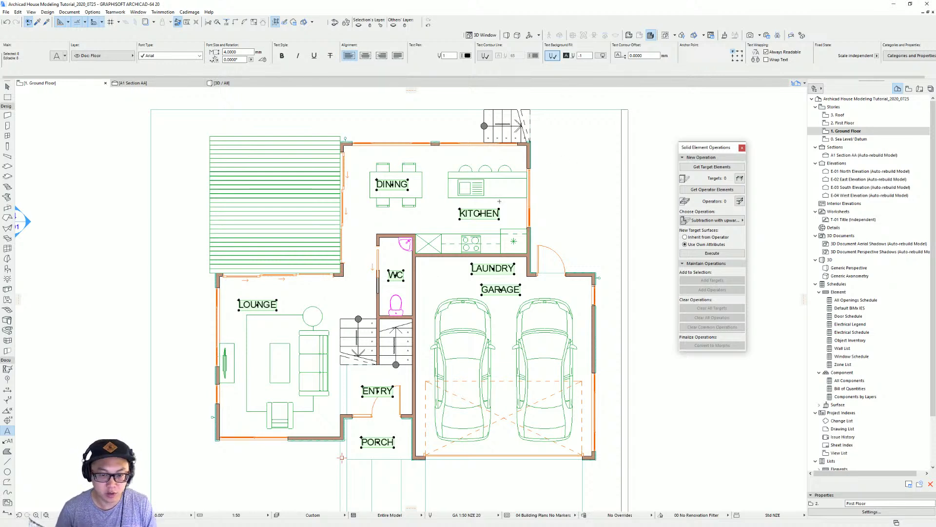
pyautogui.keyDown('shift'); pyautogui.click(490, 214); pyautogui.keyUp('shift')
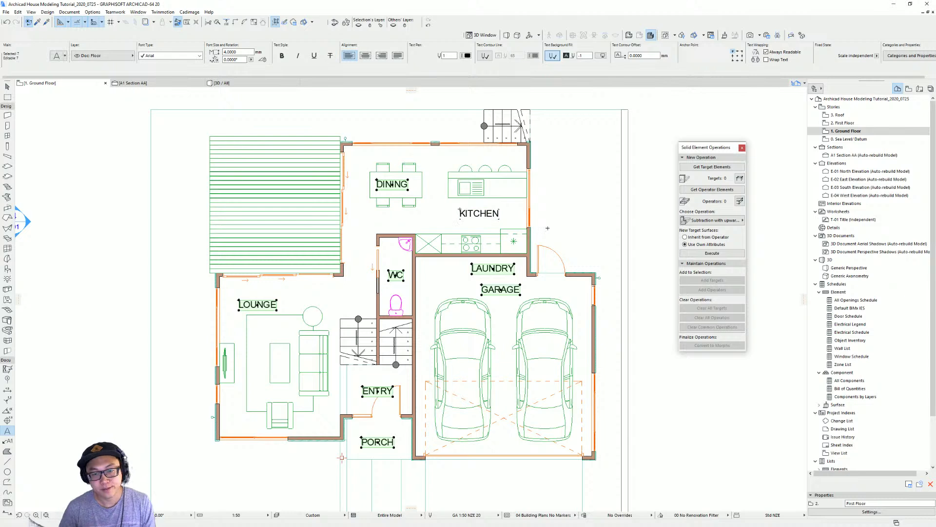
pyautogui.keyDown('shift'); pyautogui.click(493, 213); pyautogui.keyUp('shift')
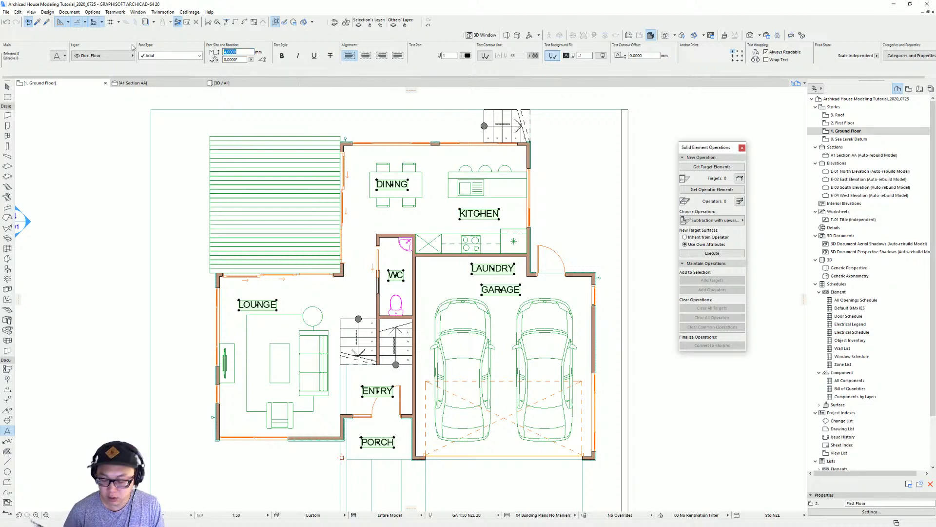
pyautogui.write('3')
pyautogui.press('Return')
pyautogui.press('Escape')
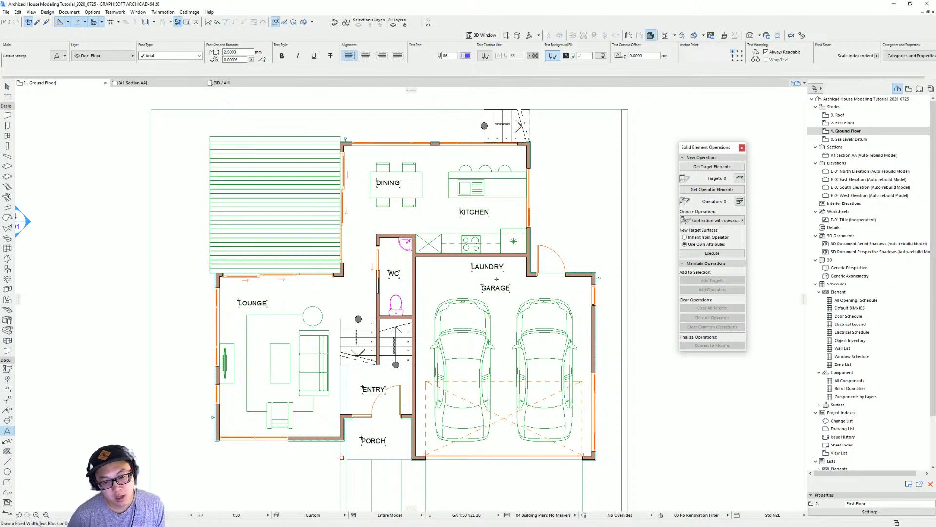
# Step: Nudge the LAUNDRY label sideways to line it up with the resized GARAGE label
pyautogui.moveTo(493, 270); pyautogui.dragTo(465, 258, button='middle')
pyautogui.click(465, 258)
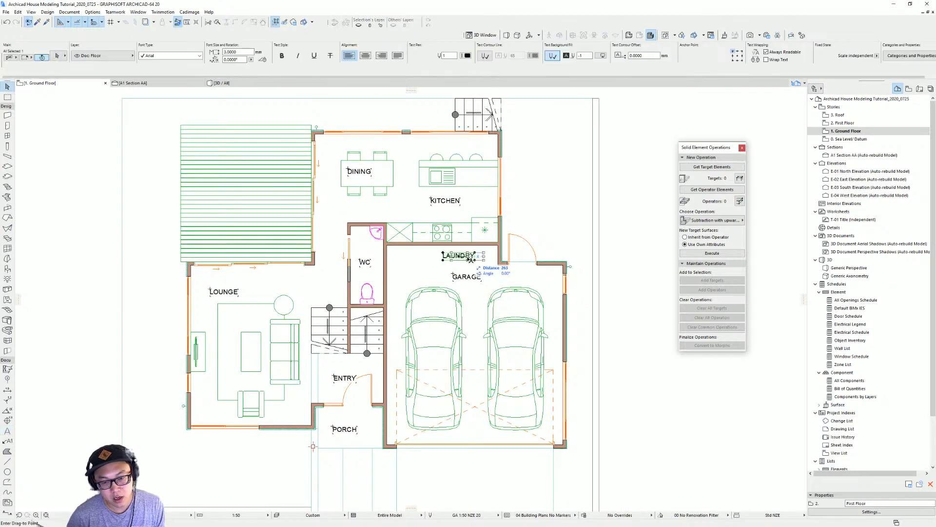
pyautogui.moveTo(465, 258); pyautogui.dragTo(473, 257)
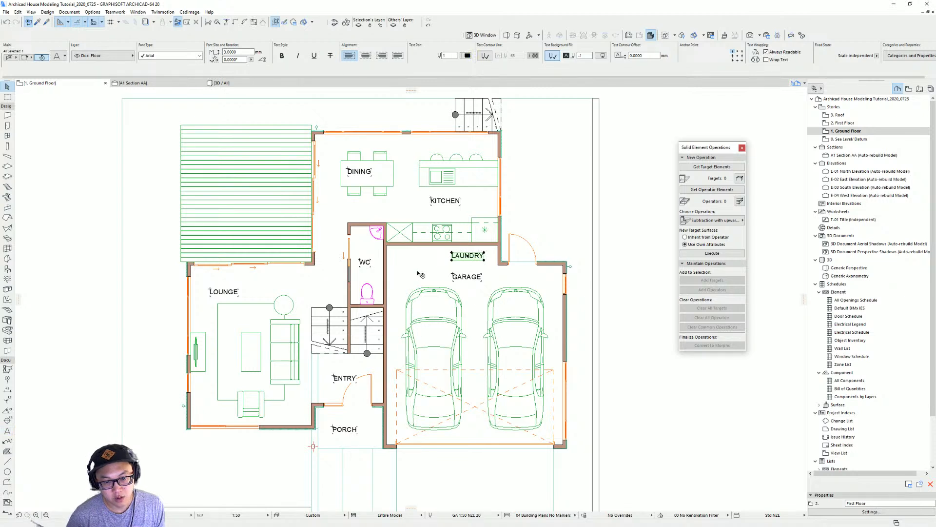
# Step: Copy the toilet into the garage corner behind the kitchen and change the copy to the Dryer 20 object
pyautogui.click(372, 302)
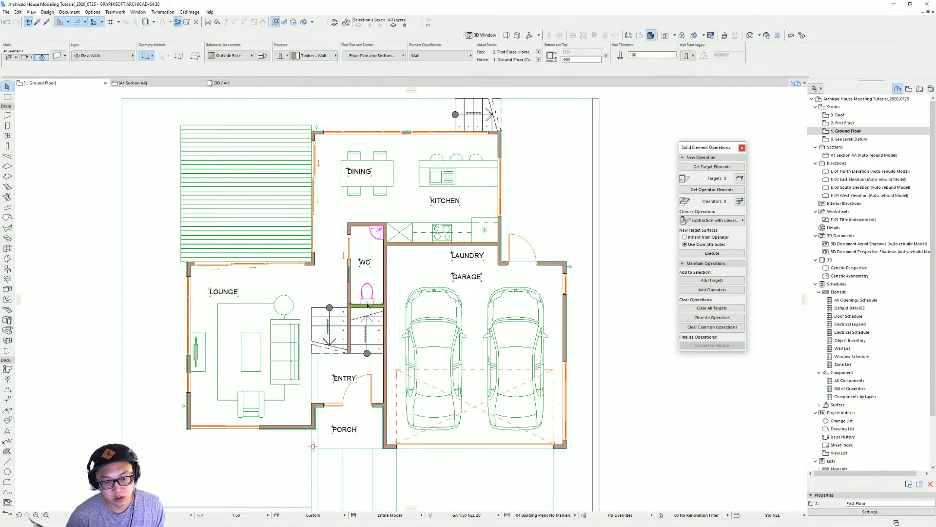
pyautogui.click(366, 284)
pyautogui.keyDown('ctrl'); pyautogui.moveTo(368, 300); pyautogui.dragTo(402, 262); pyautogui.keyUp('ctrl')
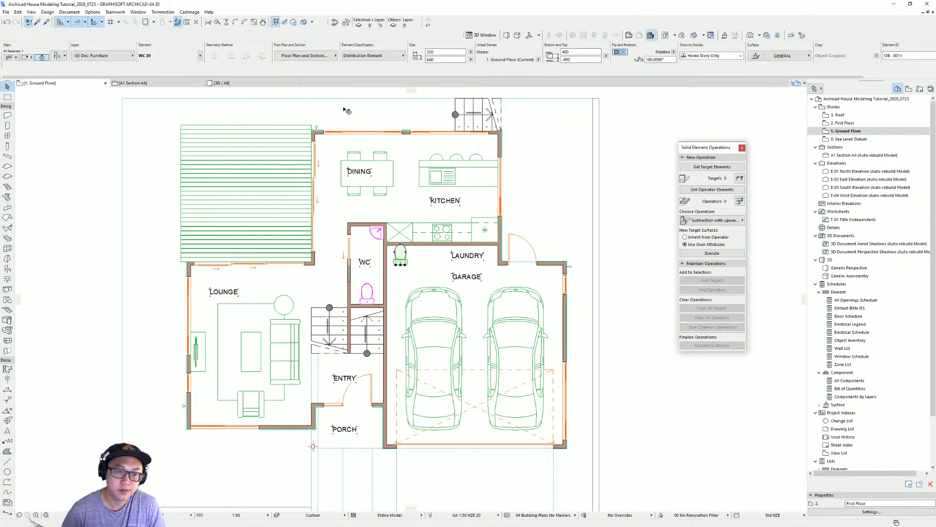
pyautogui.hotkey('ctrl', 't')
pyautogui.write('DRYER')
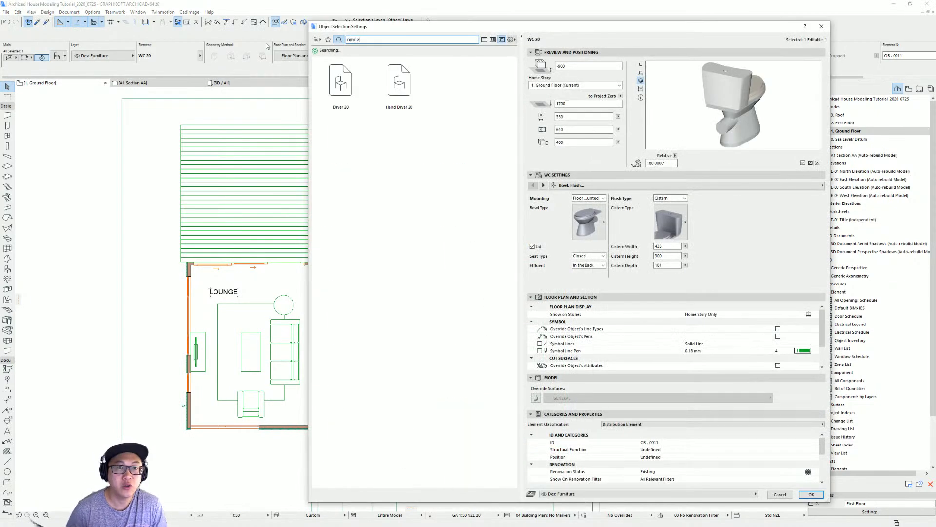
pyautogui.doubleClick(342, 105)
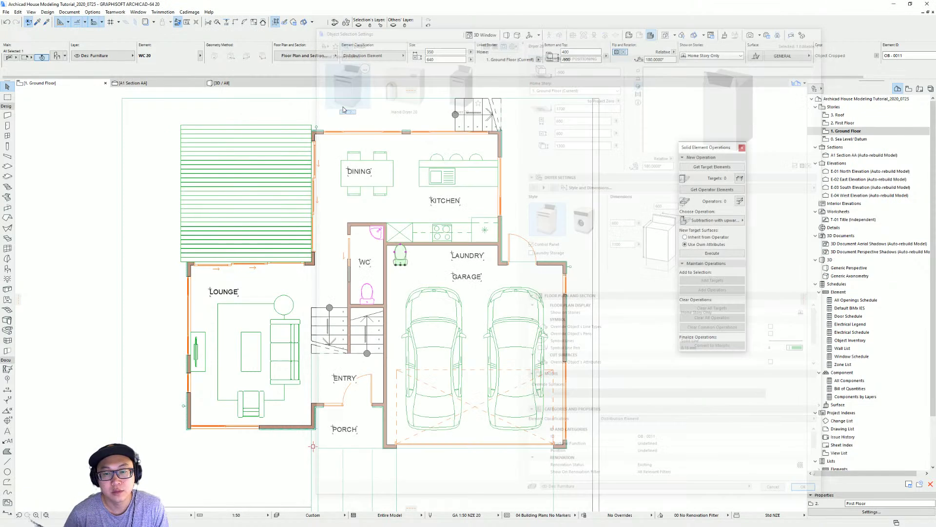
# Step: Mirror the dryer to back onto the kitchen wall and set it in the laundry corner with a copy beside it
pyautogui.scroll(4, 436, 243)
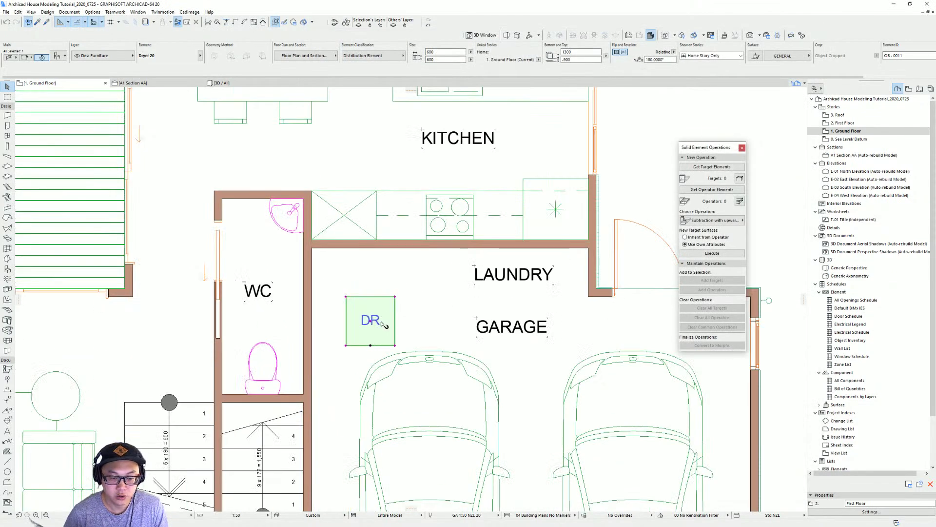
pyautogui.click(395, 345)
pyautogui.click(432, 355)
pyautogui.click(382, 315)
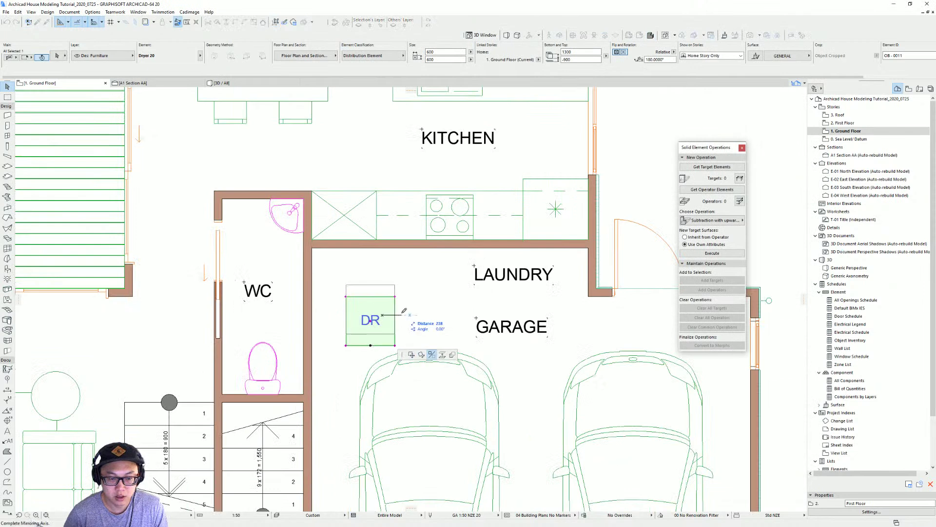
pyautogui.click(405, 311)
pyautogui.moveTo(346, 296); pyautogui.dragTo(387, 251)
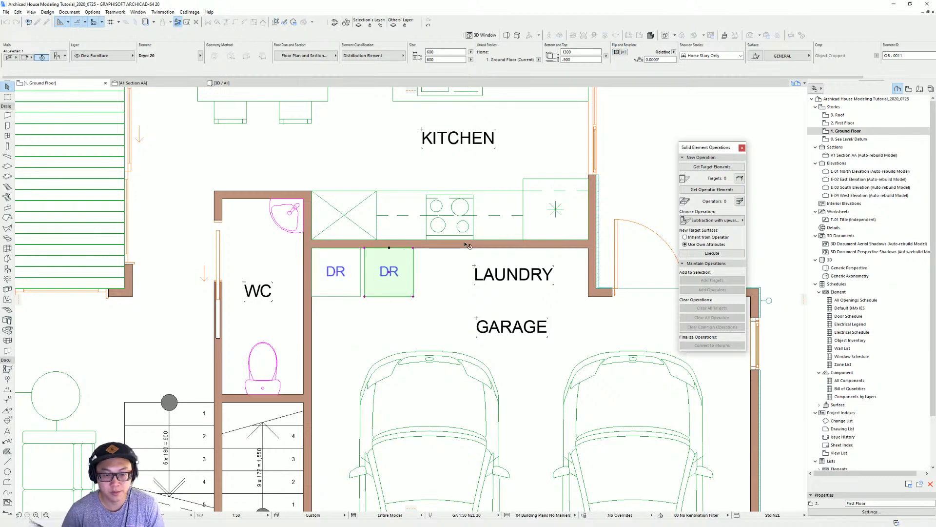
# Step: Change the second dryer to the Washer 20 object
pyautogui.hotkey('ctrl', 't')
pyautogui.write('WASH')
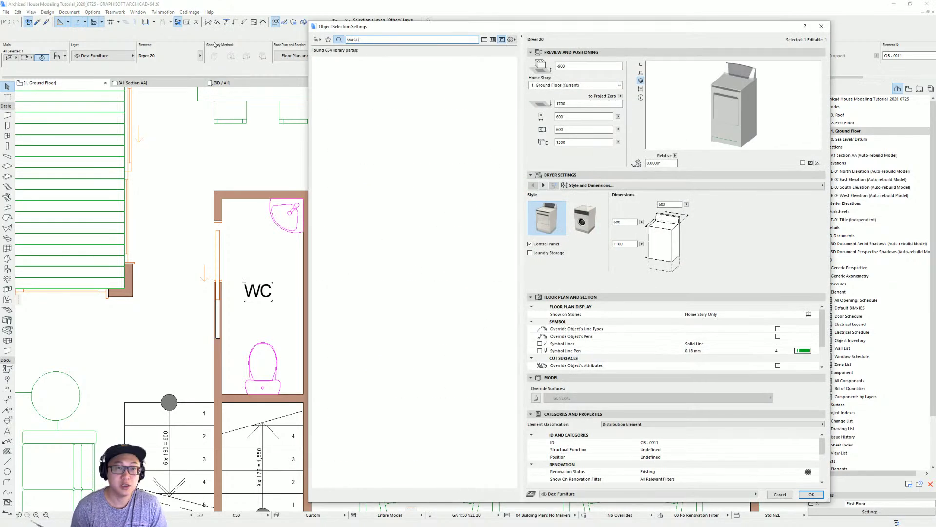
pyautogui.write('ER')
pyautogui.click(339, 85)
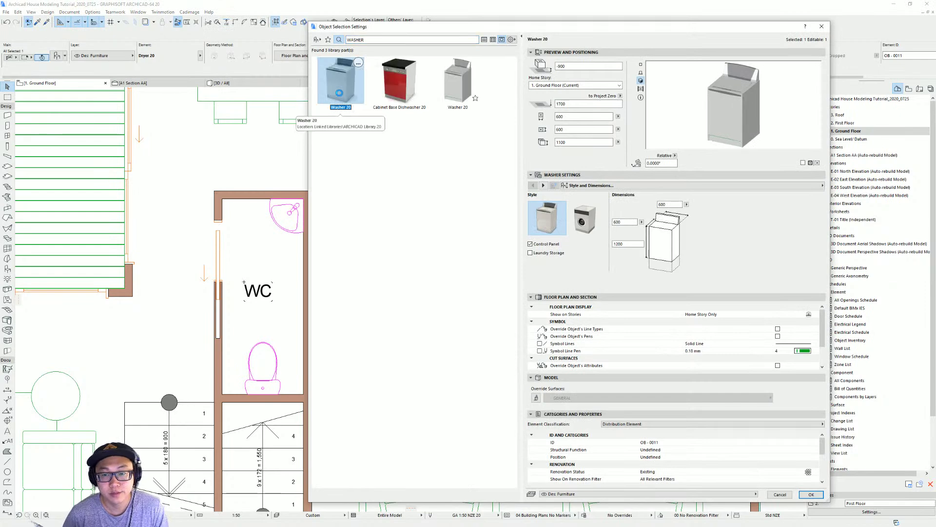
pyautogui.press('Return')
# Step: Position the washer beside the dryer along the kitchen wall, using a move distance of 50 mm
pyautogui.moveTo(340, 296); pyautogui.dragTo(364, 249)
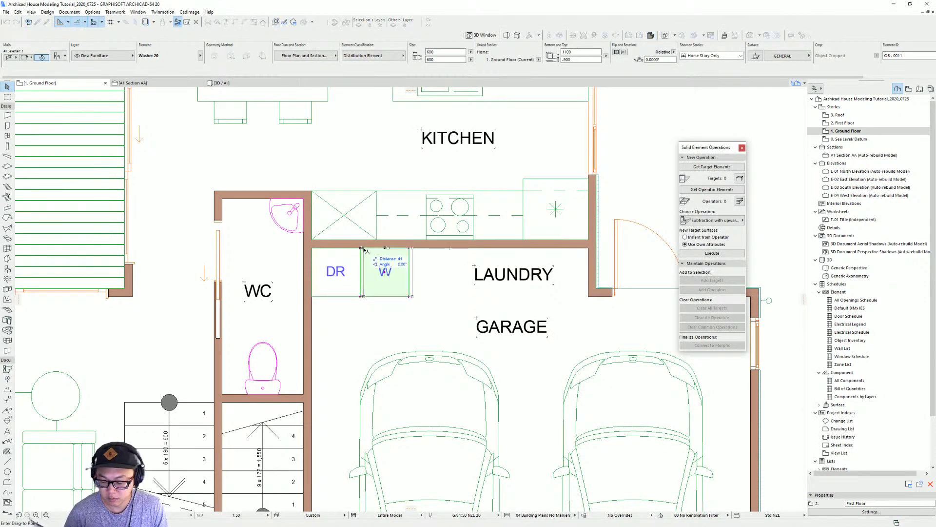
pyautogui.write('50')
pyautogui.press('Return')
pyautogui.press('Escape')
# Step: Move the GARAGE label down to the space between the two cars and the garage door
pyautogui.scroll(-3, 437, 272)
pyautogui.moveTo(437, 273); pyautogui.dragTo(431, 264, button='middle')
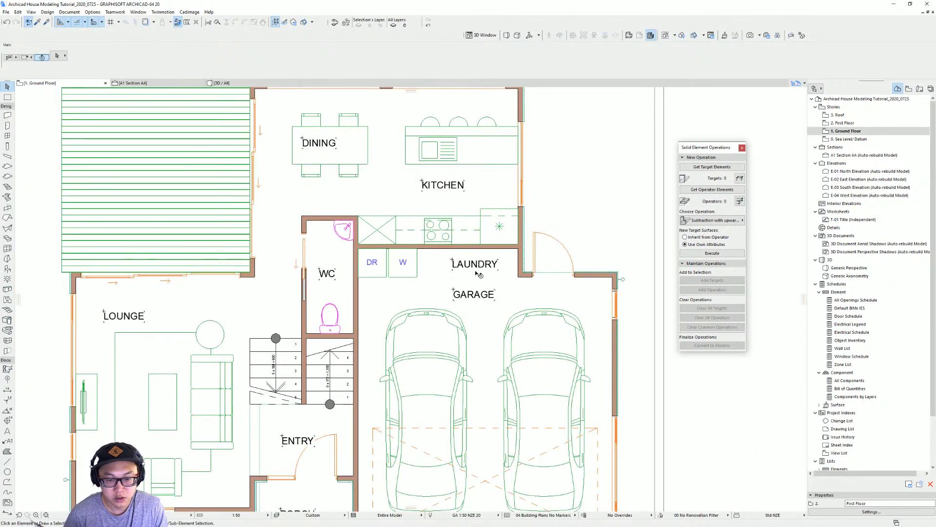
pyautogui.scroll(-2, 479, 274)
pyautogui.click(465, 252)
pyautogui.moveTo(465, 252); pyautogui.dragTo(474, 414)
# Step: Shift the ENTRY and PORCH labels together horizontally towards the garage to centre them in their spaces
pyautogui.moveTo(411, 403); pyautogui.dragTo(473, 408, button='middle')
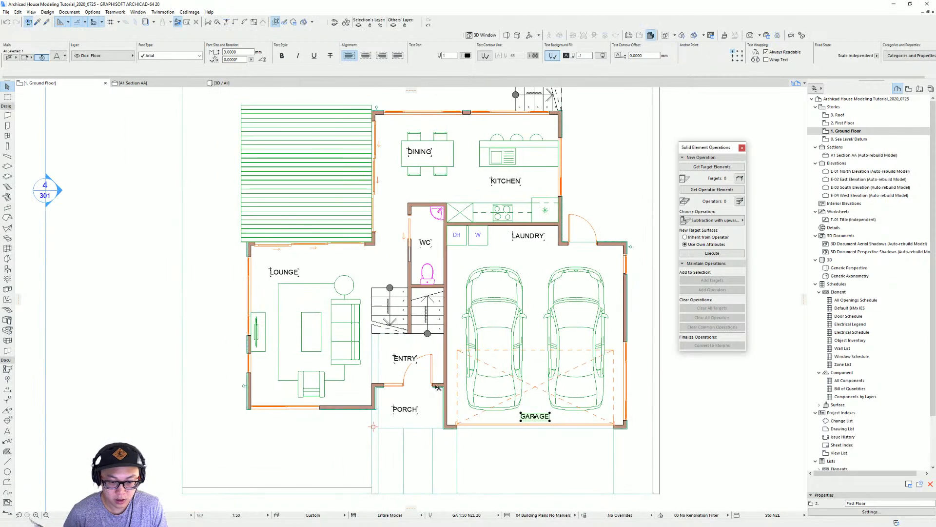
pyautogui.moveTo(406, 362)
pyautogui.mouseDown()
pyautogui.moveTo(409, 388)
pyautogui.moveTo(437, 404)
pyautogui.moveTo(429, 431)
pyautogui.moveTo(418, 360)
pyautogui.mouseUp()
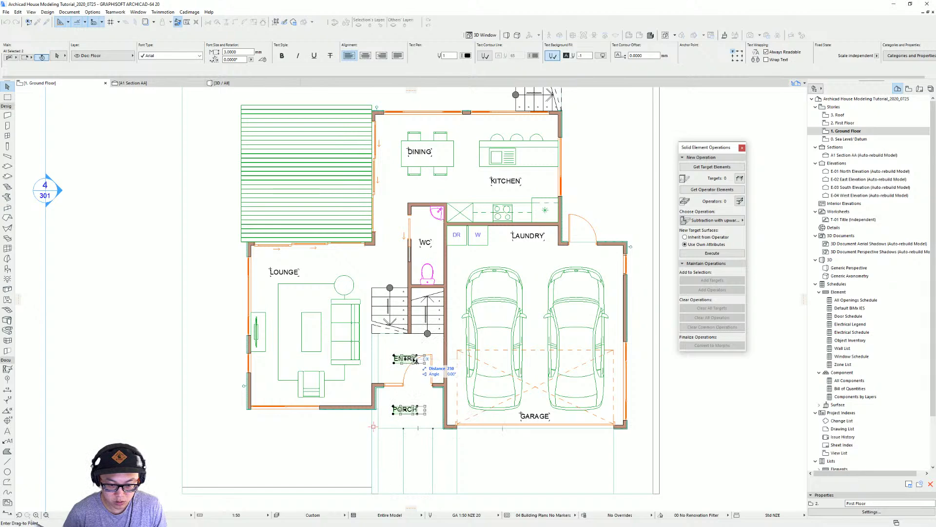
pyautogui.click(418, 360)
pyautogui.press('Escape')
pyautogui.moveTo(350, 247); pyautogui.dragTo(367, 305, button='middle')
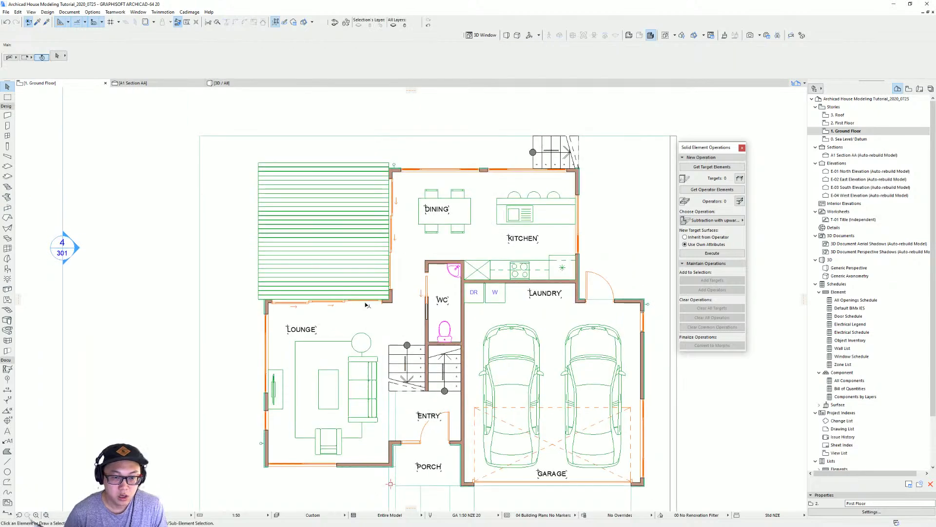
pyautogui.click(312, 330)
pyautogui.moveTo(591, 280); pyautogui.dragTo(480, 295, button='middle')
pyautogui.press('Escape')
# Step: Copy the LAUNDRY label from the ground floor to the First Floor and place it on the living area's coffee table
pyautogui.scroll(-2, 528, 270)
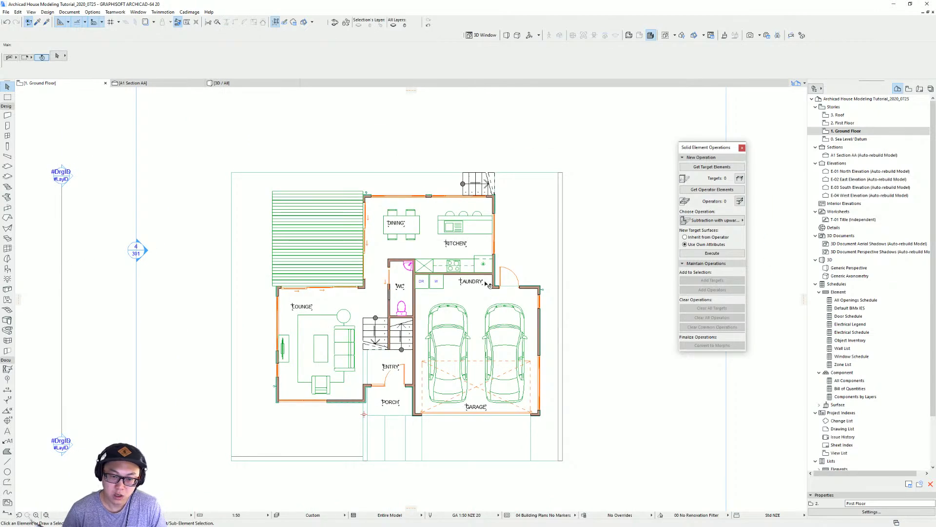
pyautogui.click(483, 285)
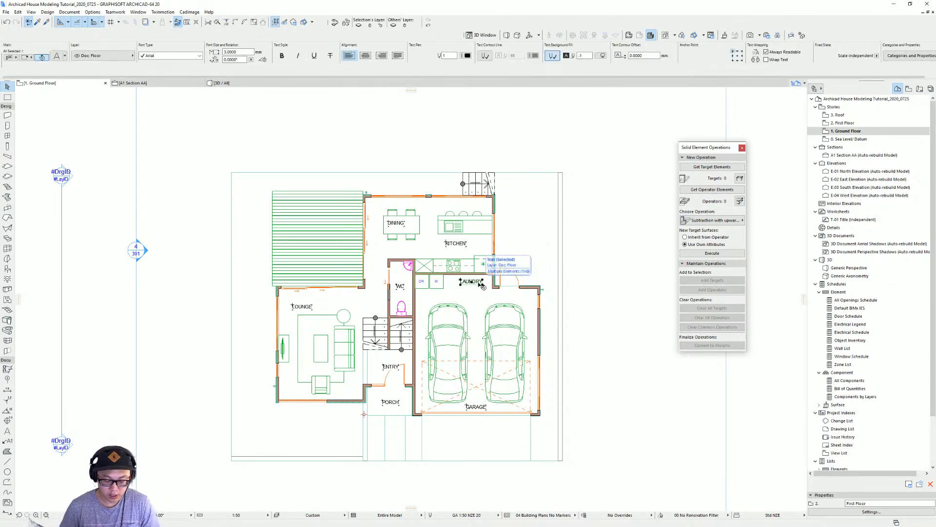
pyautogui.hotkey('ctrl', 'Up')
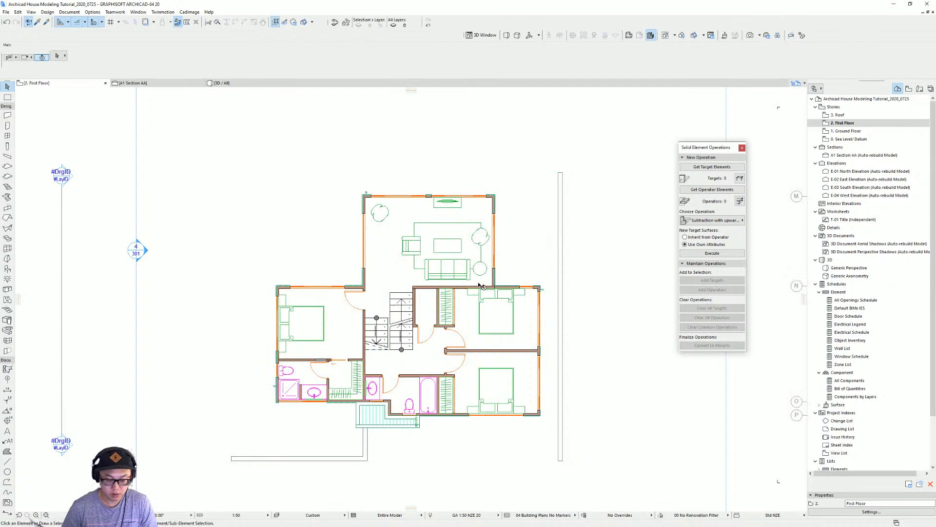
pyautogui.hotkey('ctrl', 'v')
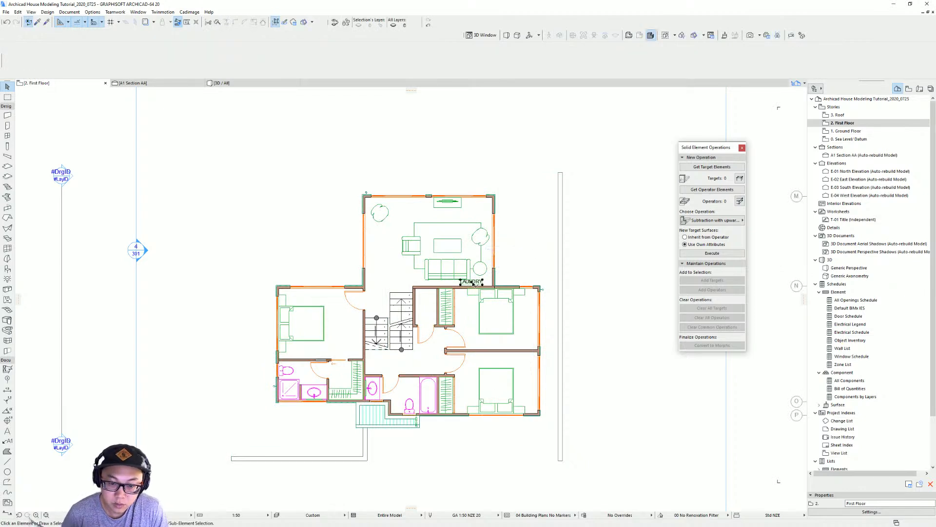
pyautogui.moveTo(473, 284); pyautogui.dragTo(449, 247)
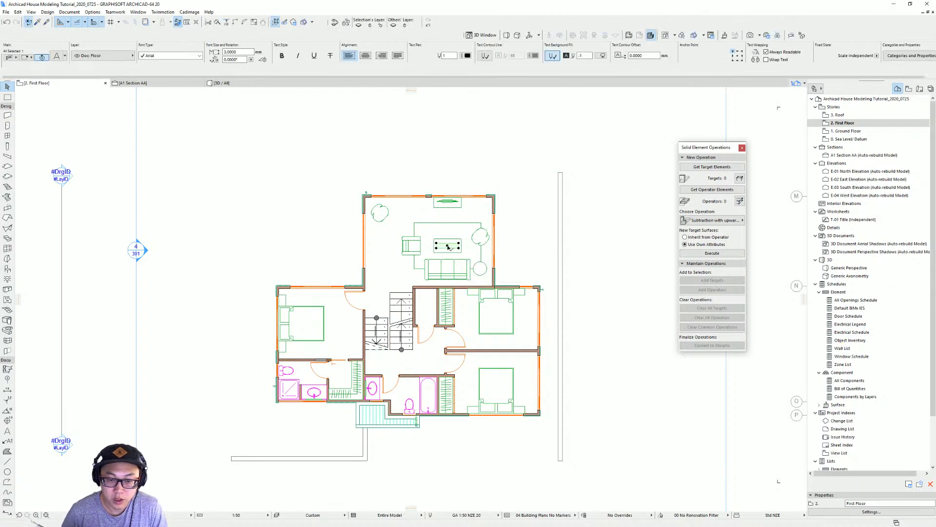
# Step: Change the display order of the pasted LAUNDRY label so it sits in front of the coffee table
pyautogui.rightClick(448, 246)
pyautogui.press('Escape')
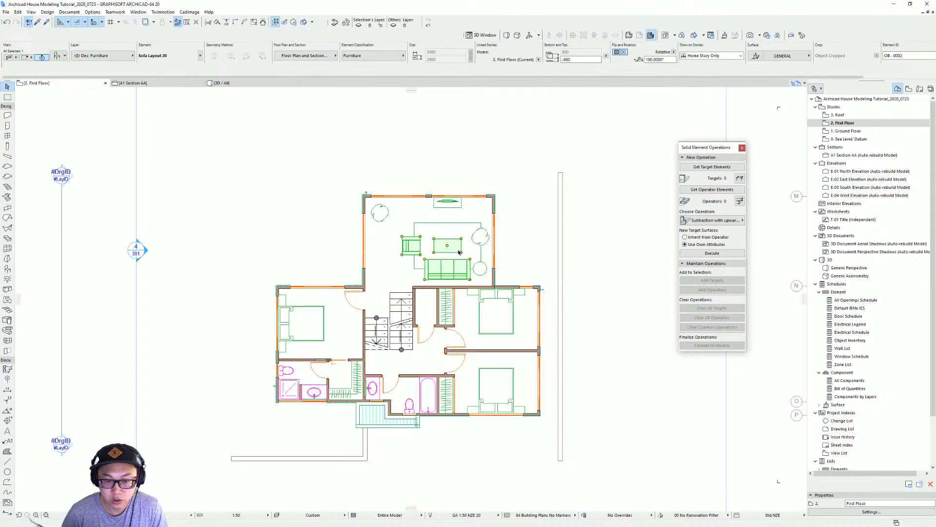
pyautogui.click(460, 248)
pyautogui.rightClick(459, 249)
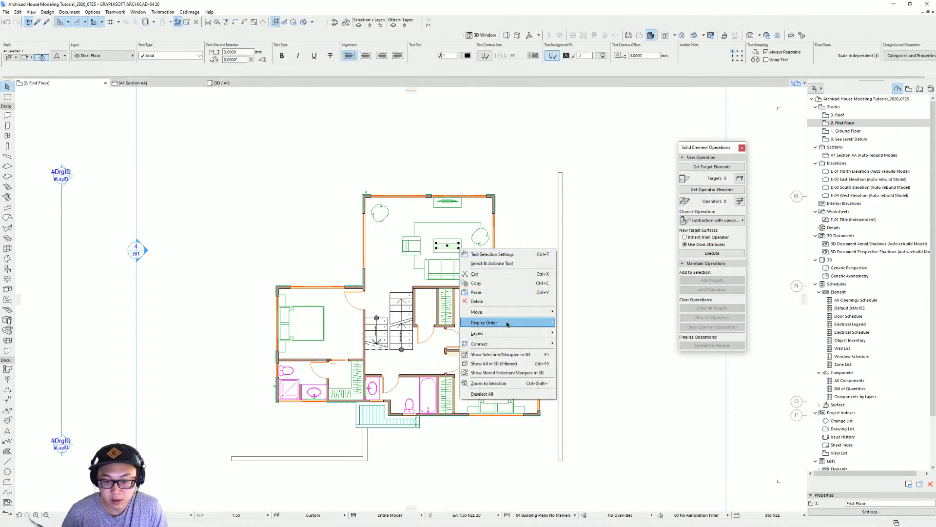
pyautogui.moveTo(508, 323)
pyautogui.click(579, 323)
# Step: Make multiple copies of the LAUNDRY label in the three bedrooms, bathroom, walk-in wardrobe, ensuite and the closet beside the stairs
pyautogui.hotkey('ctrl', 'd')
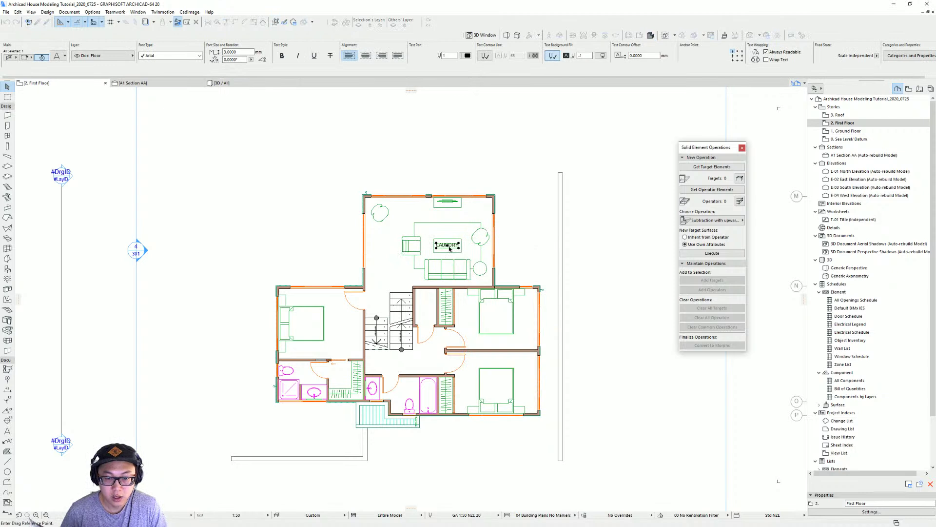
pyautogui.click(447, 246)
pyautogui.scroll(3, 488, 320)
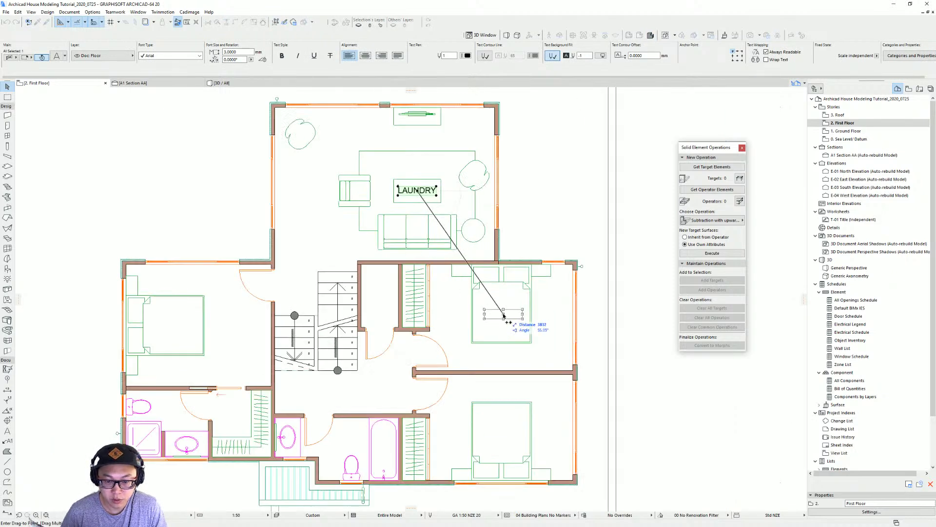
pyautogui.click(500, 314)
pyautogui.click(499, 431)
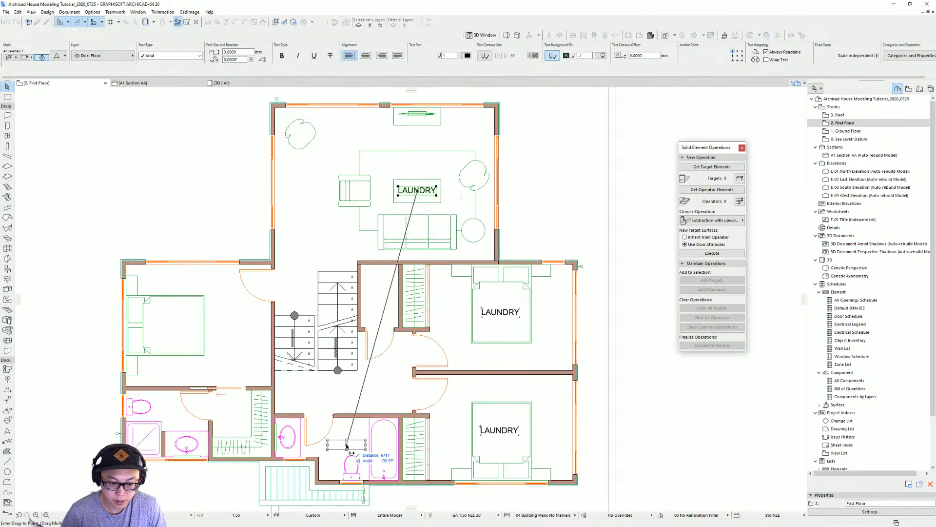
pyautogui.click(346, 443)
pyautogui.click(227, 410)
pyautogui.click(161, 414)
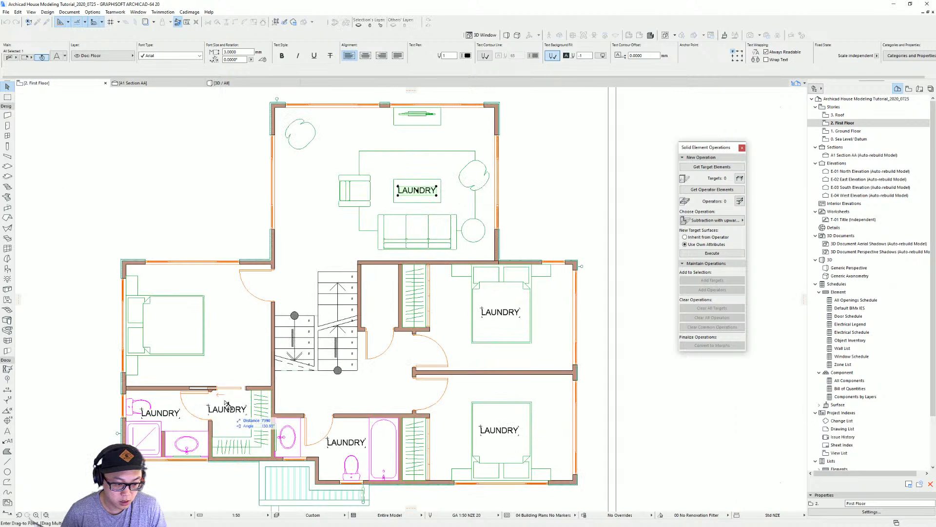
pyautogui.click(181, 326)
pyautogui.click(379, 298)
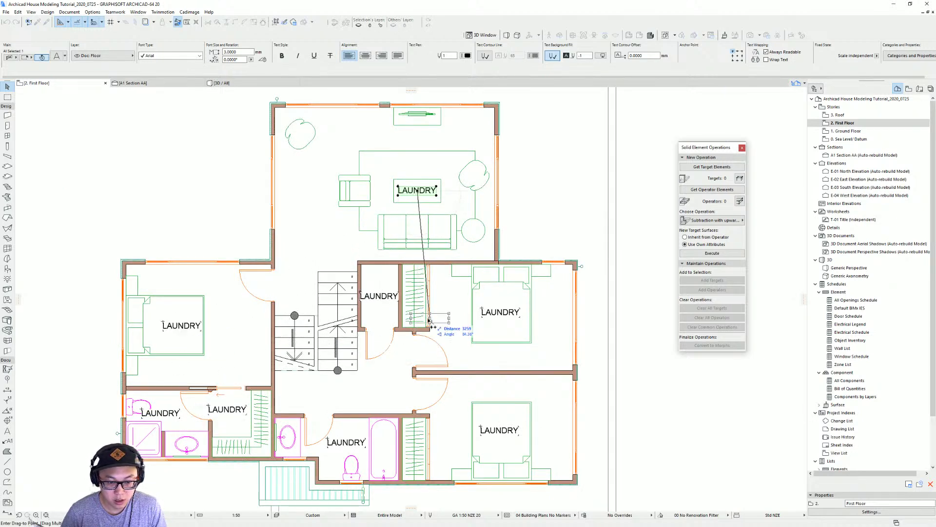
pyautogui.press('Escape')
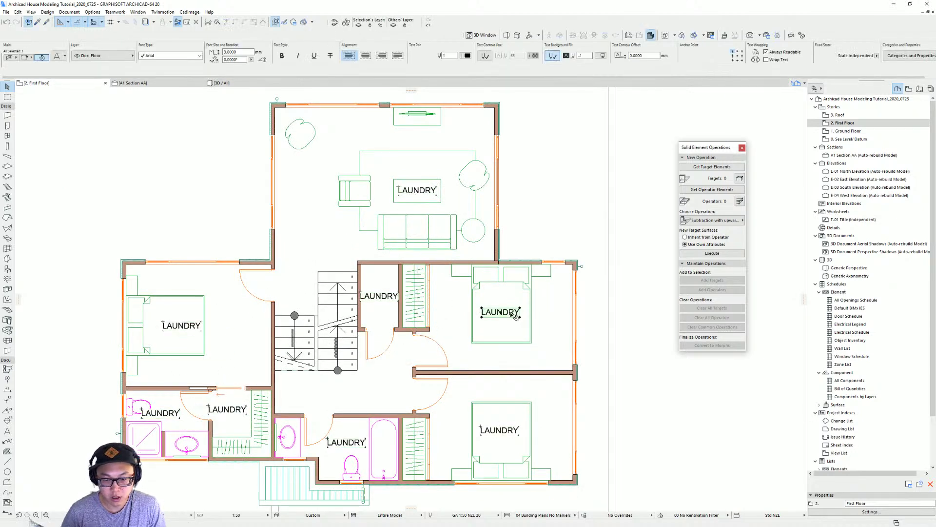
# Step: Change the label in the bedroom nearest the living area to BED 2 and centre it on the bed
pyautogui.doubleClick(511, 312)
pyautogui.doubleClick(510, 313)
pyautogui.write('BED 2')
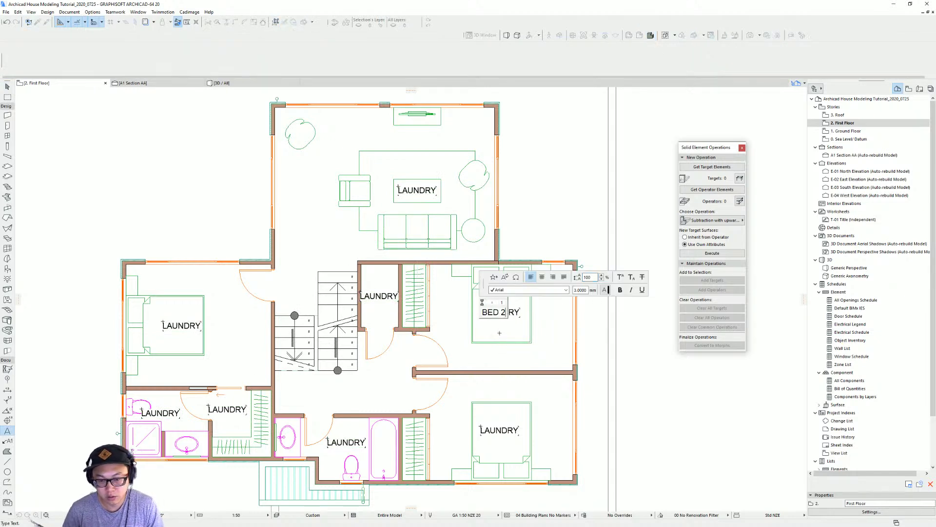
pyautogui.click(499, 333)
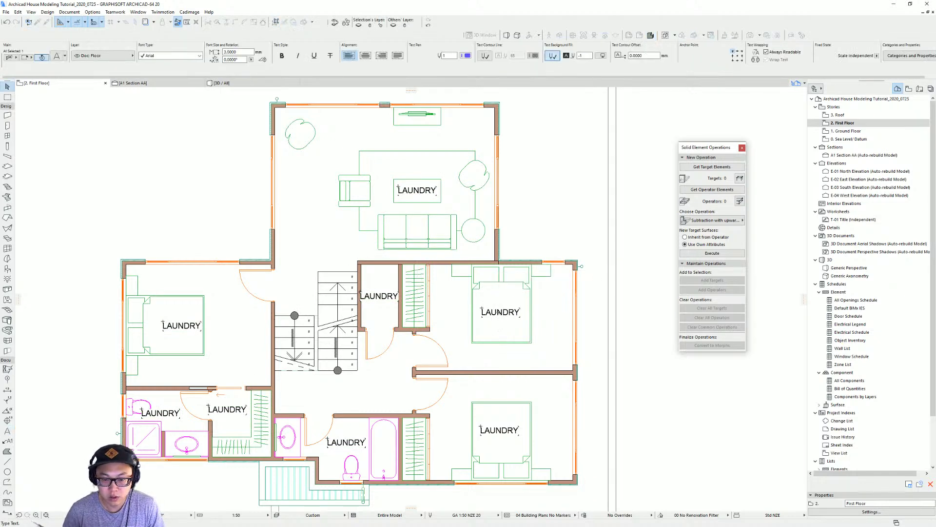
pyautogui.hotkey('ctrl', 'd')
pyautogui.click(496, 312)
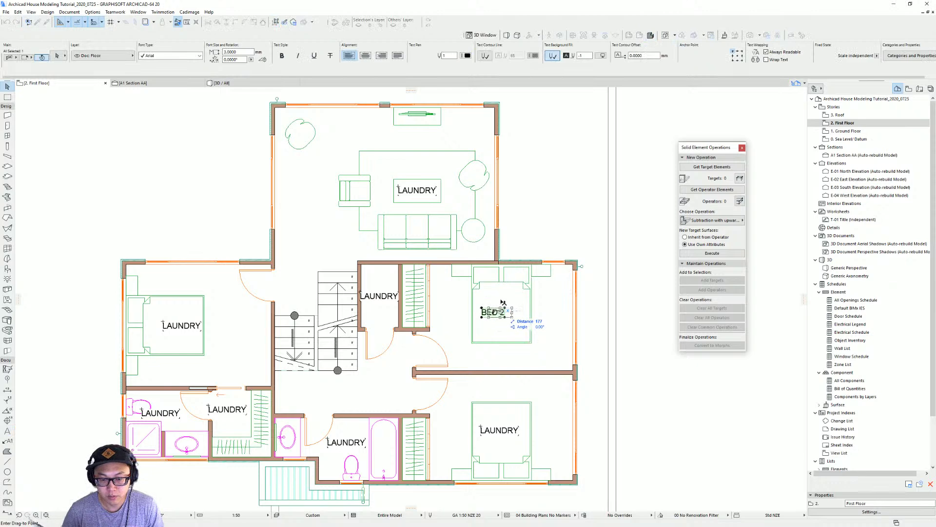
pyautogui.keyDown('shift'); pyautogui.click(501, 265); pyautogui.keyUp('shift')
# Step: Change the label in the bedroom beside the main bathroom to BED 3 and centre it on the bed
pyautogui.moveTo(512, 337); pyautogui.dragTo(502, 300, button='middle')
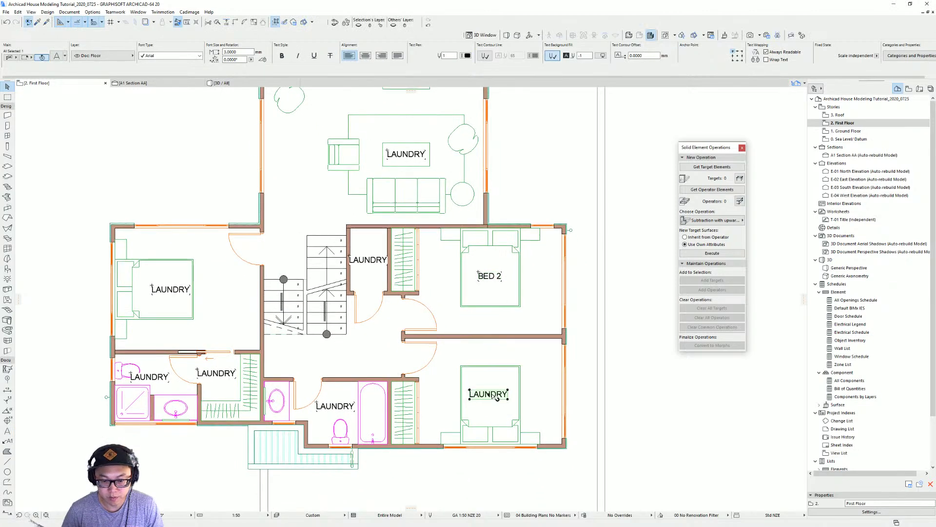
pyautogui.doubleClick(495, 393)
pyautogui.doubleClick(490, 393)
pyautogui.write('BED 3')
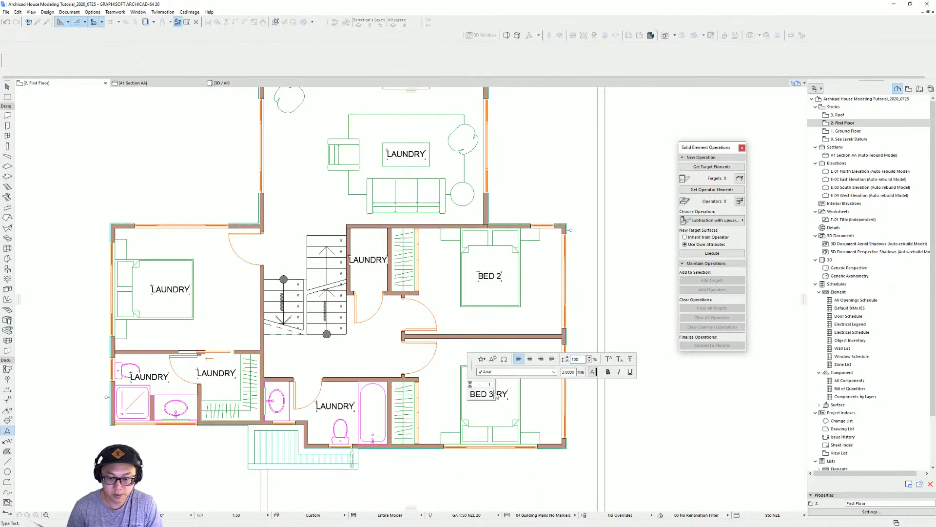
pyautogui.click(500, 414)
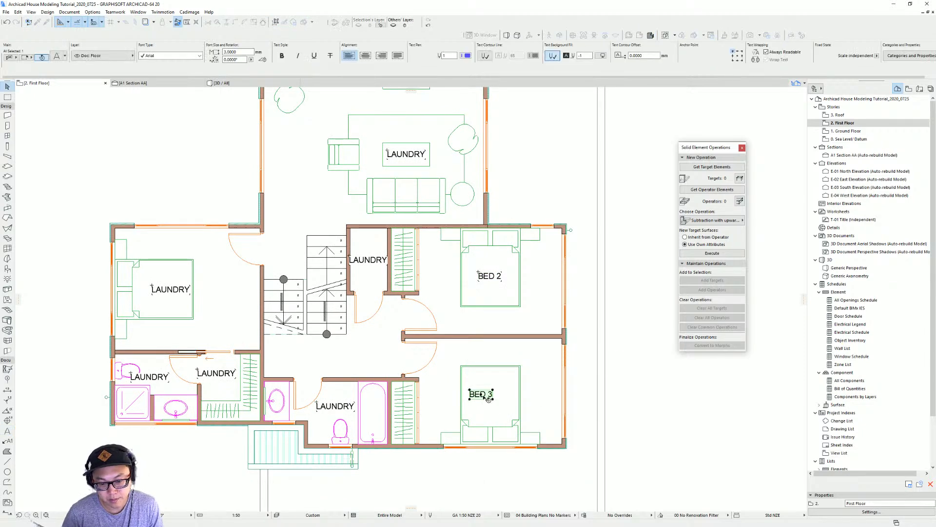
pyautogui.hotkey('ctrl', 'd')
pyautogui.click(481, 395)
pyautogui.click(490, 447)
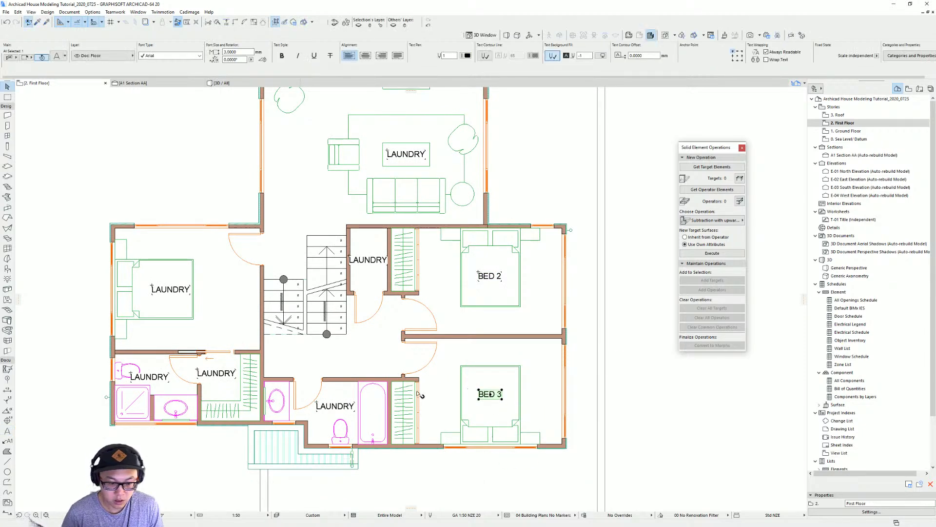
# Step: Change the main bathroom's label to BATH and line it up with the centre of the toilet
pyautogui.scroll(1, 416, 388)
pyautogui.doubleClick(346, 406)
pyautogui.doubleClick(332, 410)
pyautogui.write('BATHROOM')
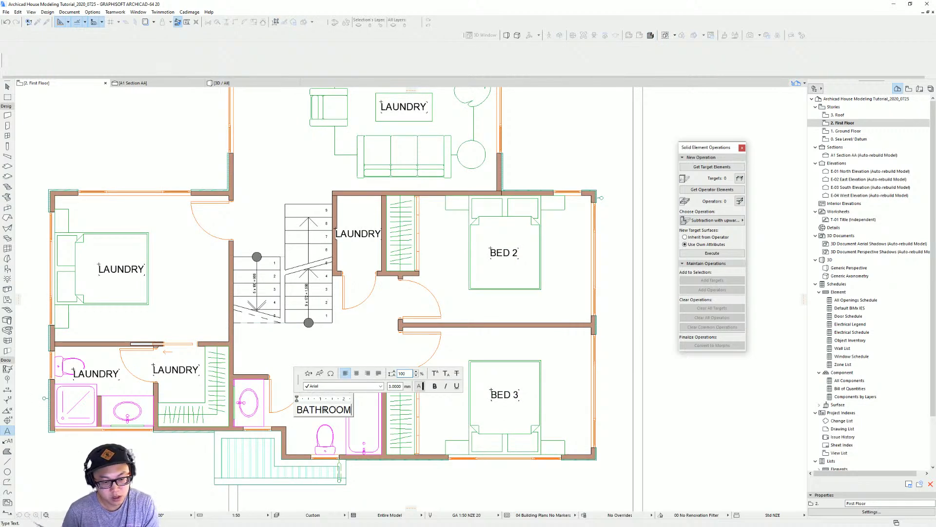
pyautogui.press('BackSpace')
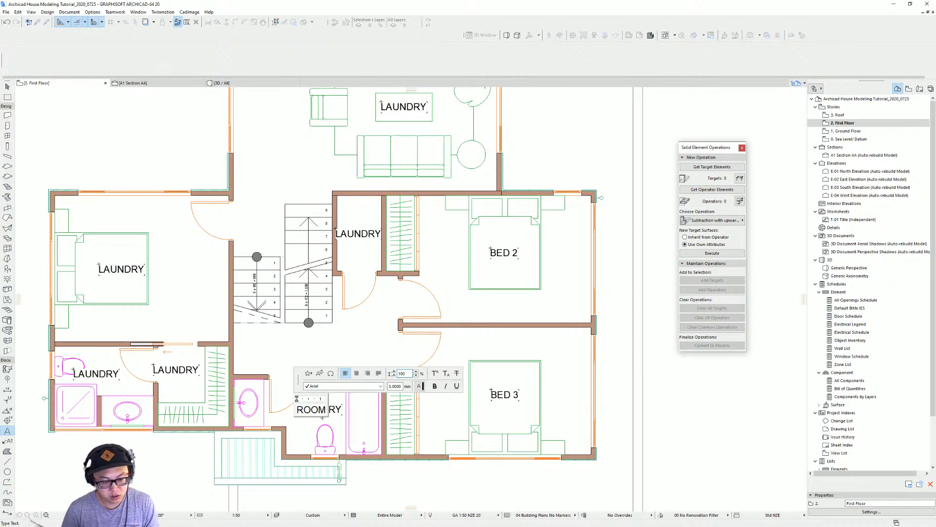
pyautogui.write('BATH')
pyautogui.click(320, 436)
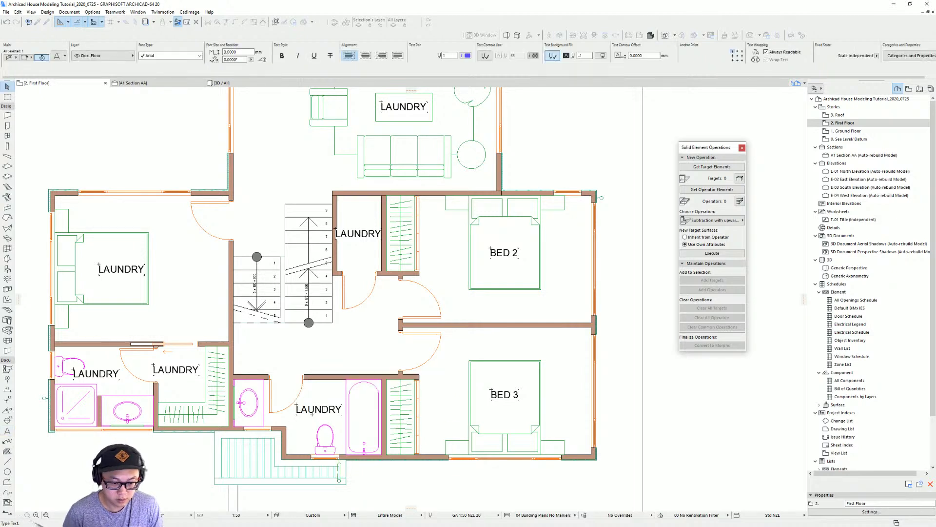
pyautogui.hotkey('ctrl', 'd')
pyautogui.click(308, 409)
pyautogui.click(326, 457)
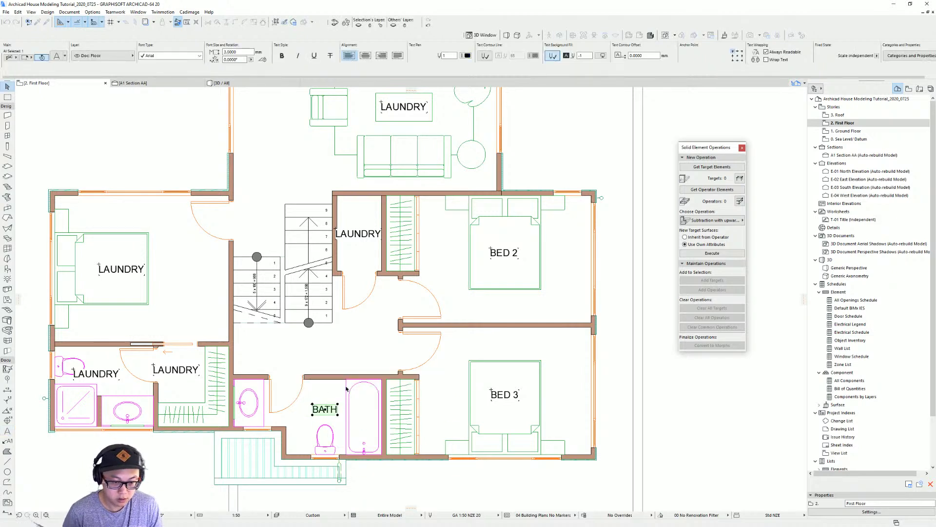
# Step: Change the label in the closet between the stairs and BED 2 to STORAGE
pyautogui.click(371, 238)
pyautogui.doubleClick(371, 238)
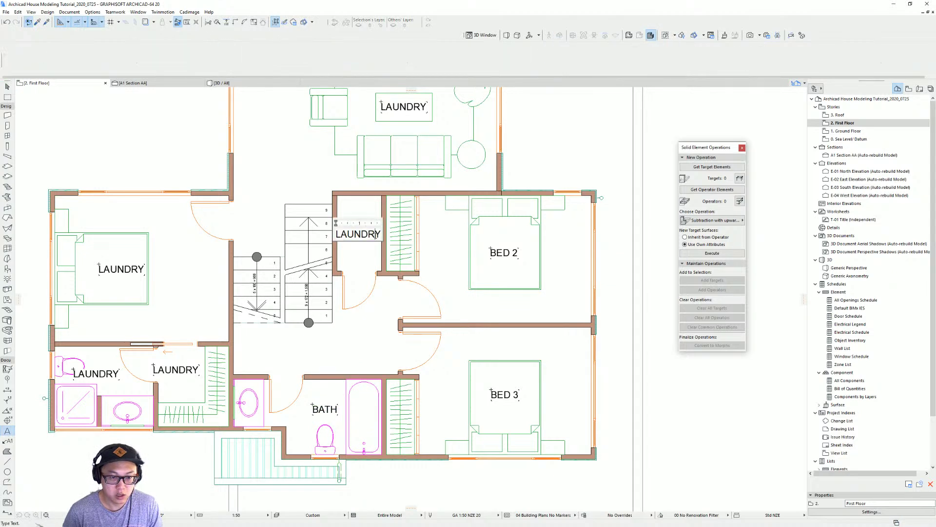
pyautogui.write('STORAG')
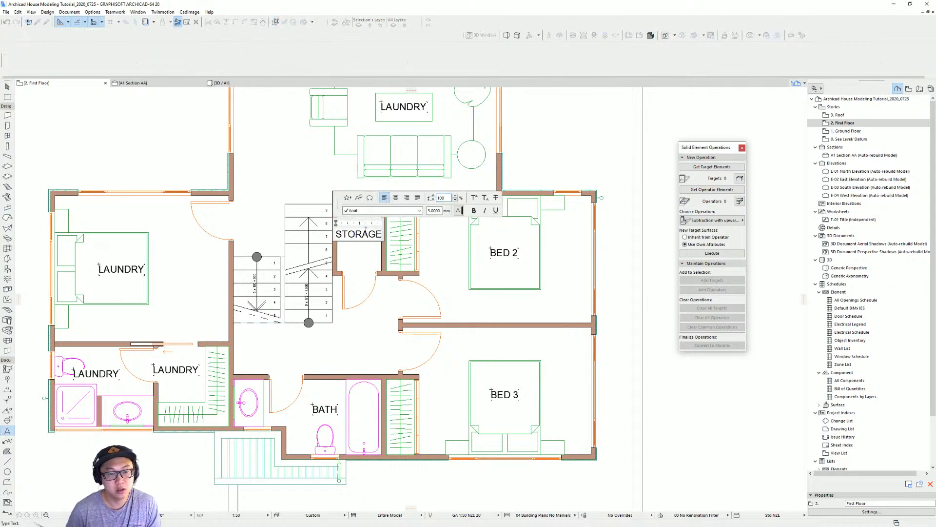
pyautogui.write('E')
pyautogui.click(365, 281)
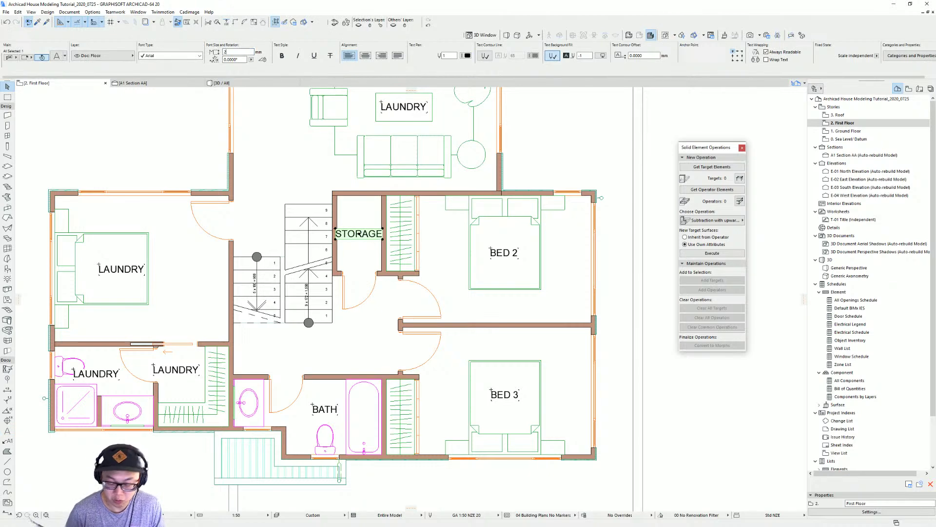
# Step: Set the STORAGE label's text size to 2 mm and centre it between the closet walls
pyautogui.write('2')
pyautogui.press('Return')
pyautogui.moveTo(352, 232); pyautogui.dragTo(360, 231)
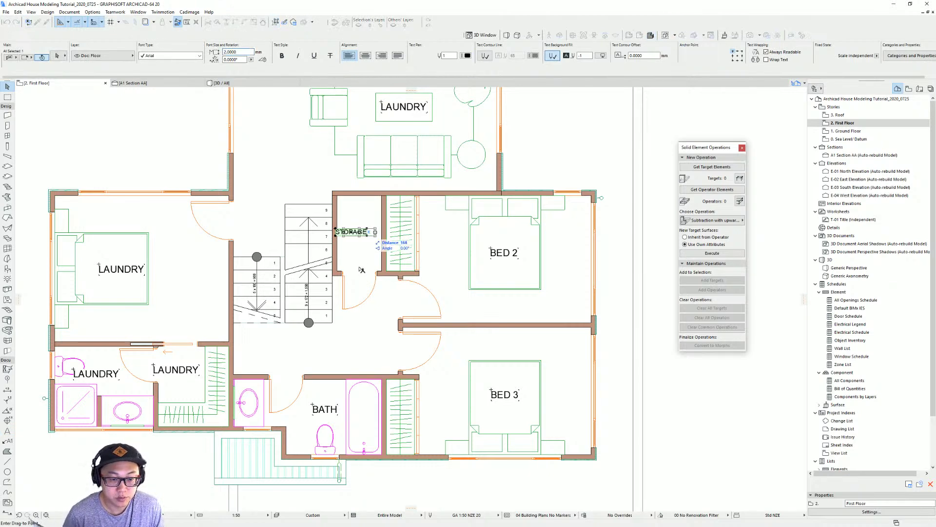
# Step: Change the label in the wardrobe room next to the ensuite to WALKING WARDROBE and set its text size to 2 mm
pyautogui.moveTo(323, 276); pyautogui.dragTo(509, 242, button='middle')
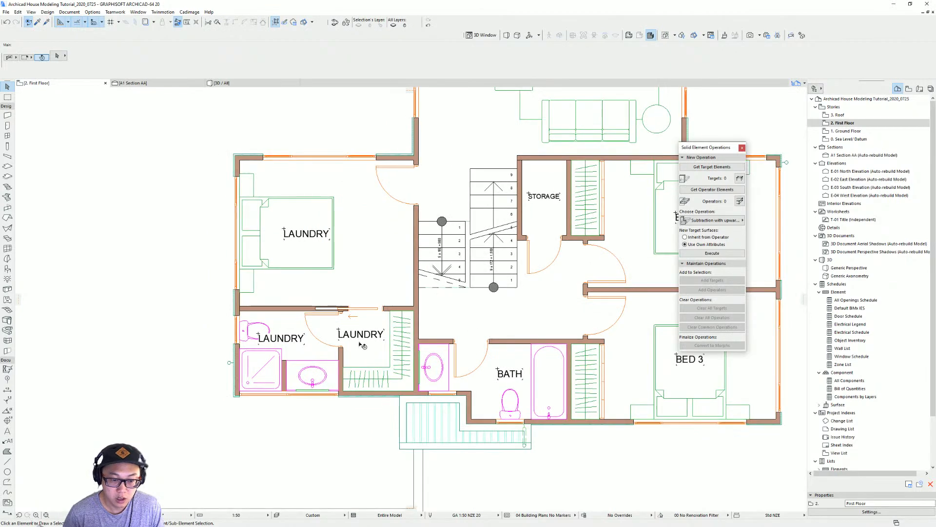
pyautogui.doubleClick(365, 335)
pyautogui.doubleClick(366, 335)
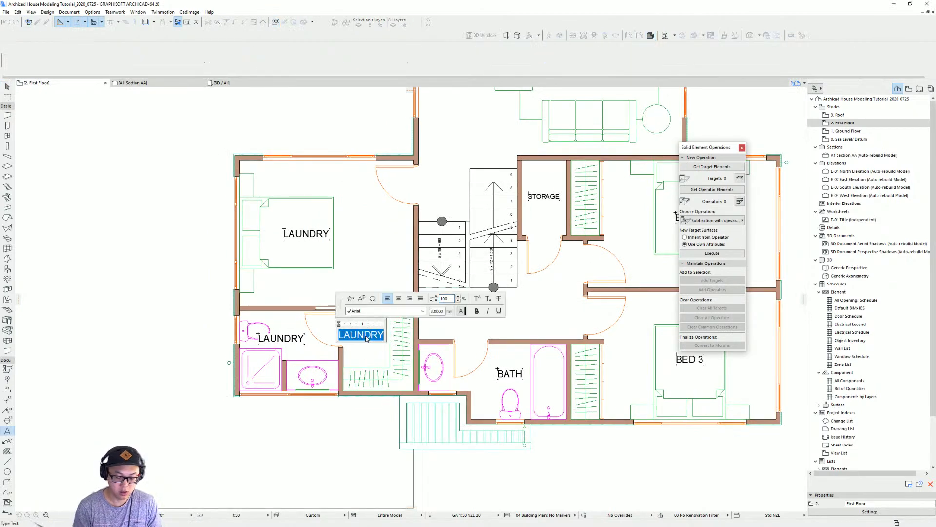
pyautogui.write('WALKING W')
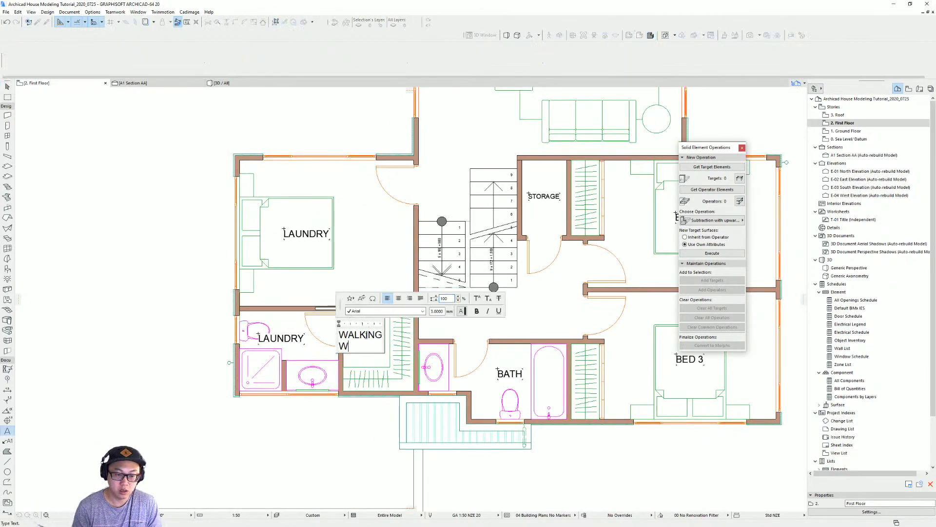
pyautogui.write('ARDROBE')
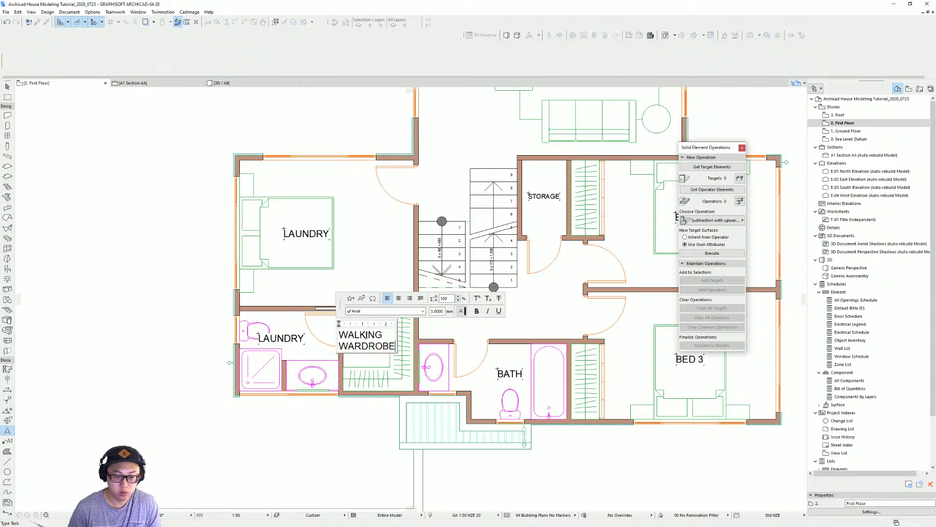
pyautogui.hotkey('ctrl', 'a')
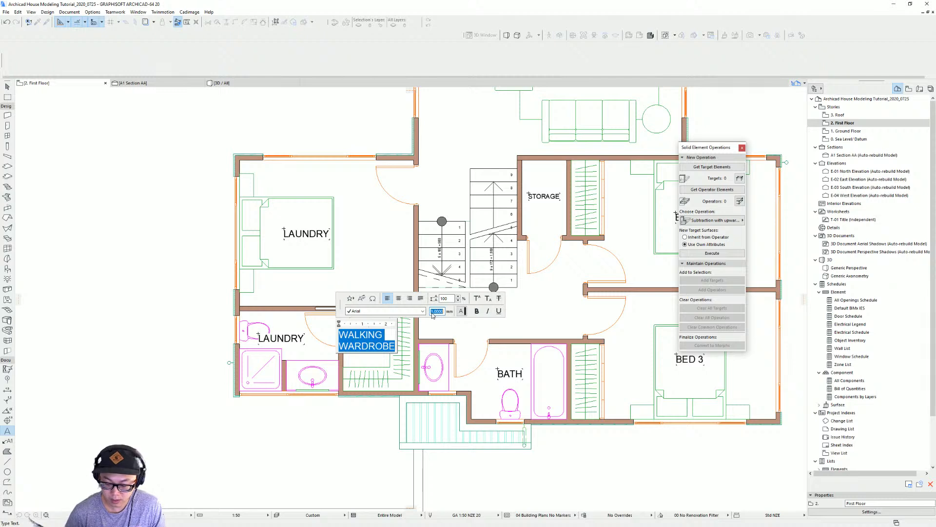
pyautogui.write('2')
pyautogui.press('Return')
pyautogui.click(341, 455)
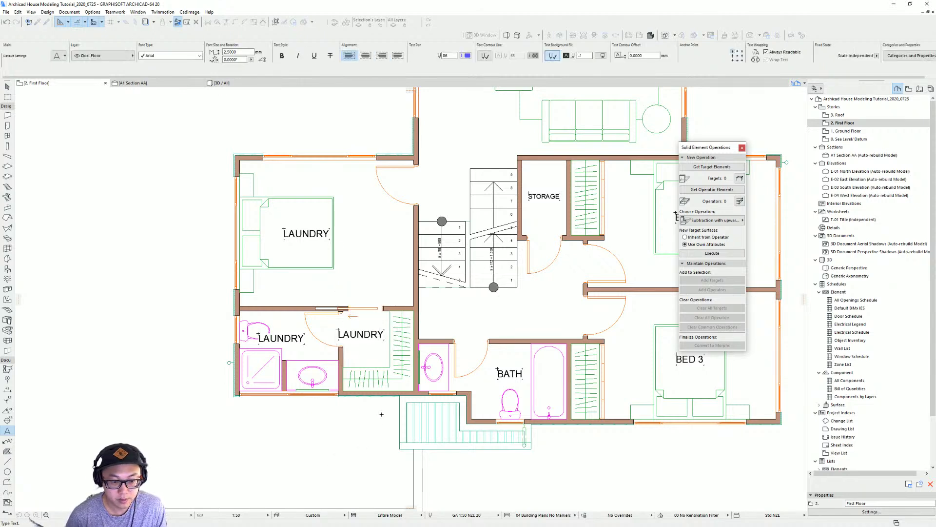
# Step: Centre-align the WALKING WARDROBE text and centre the label in the open floor space between the wall and the hanging rails
pyautogui.click(370, 59)
pyautogui.hotkey('ctrl', 'd')
pyautogui.click(358, 337)
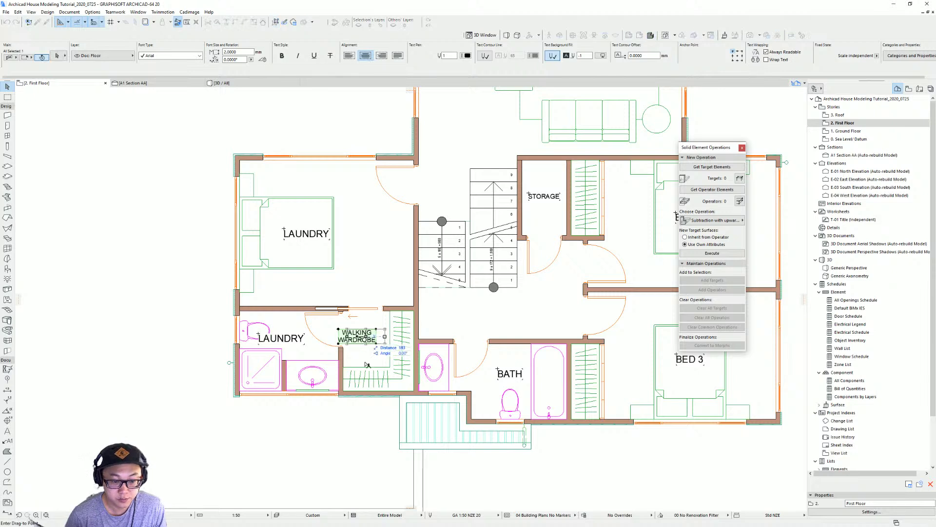
pyautogui.keyDown('shift'); pyautogui.click(367, 366); pyautogui.keyUp('shift')
pyautogui.hotkey('ctrl', 'd')
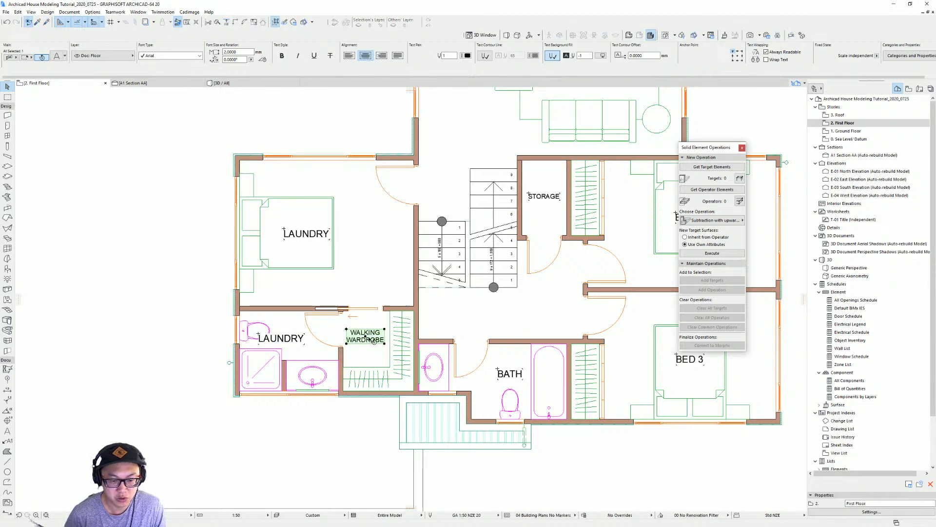
pyautogui.click(367, 337)
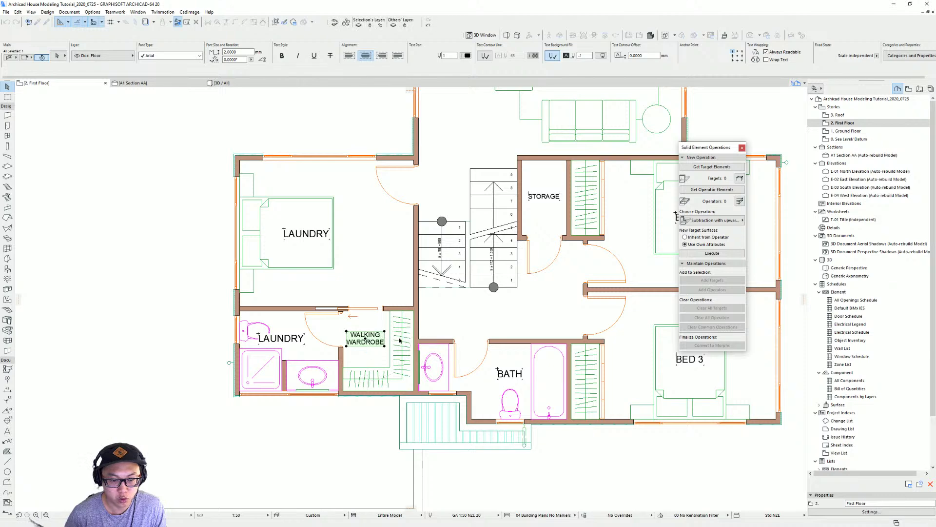
# Step: Change the label in the bathroom beside the walking wardrobe to ENSUITE and move it clear of the toilet
pyautogui.scroll(3, 415, 341)
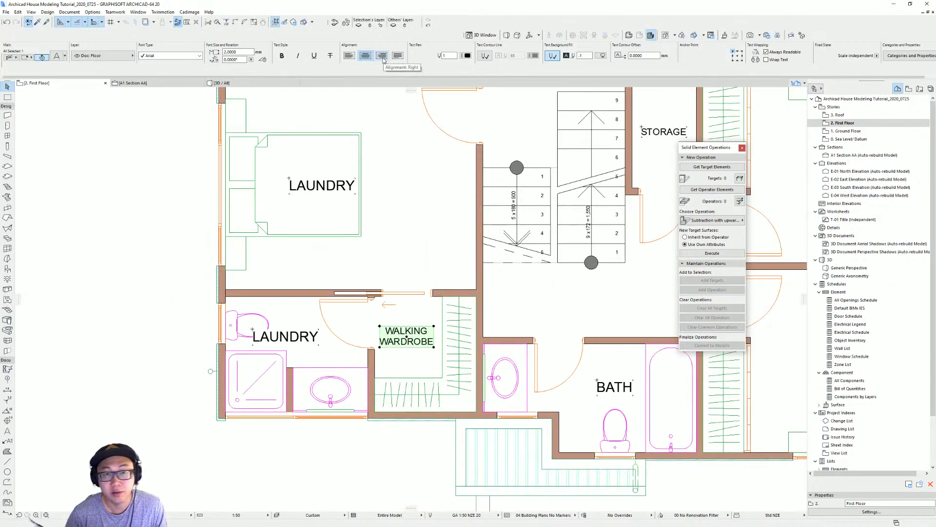
pyautogui.click(294, 349)
pyautogui.click(303, 338)
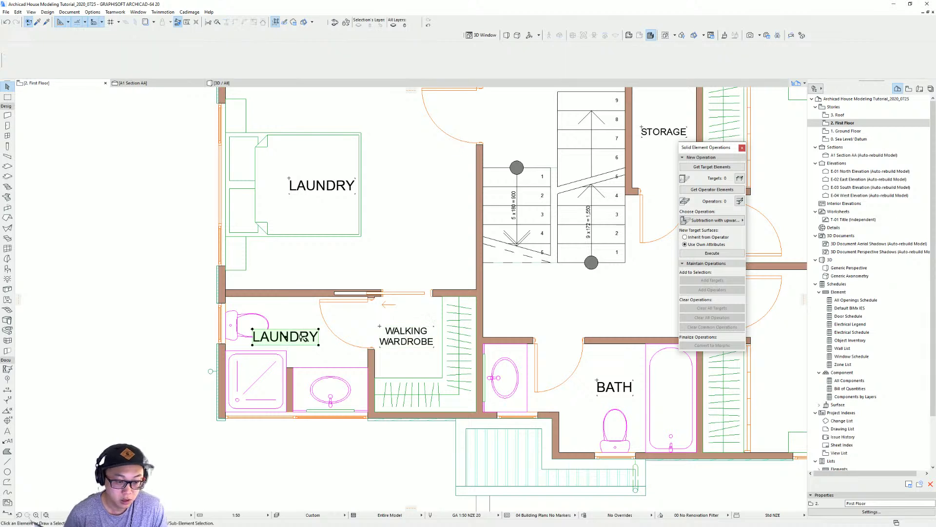
pyautogui.doubleClick(302, 338)
pyautogui.write('ENSUITE')
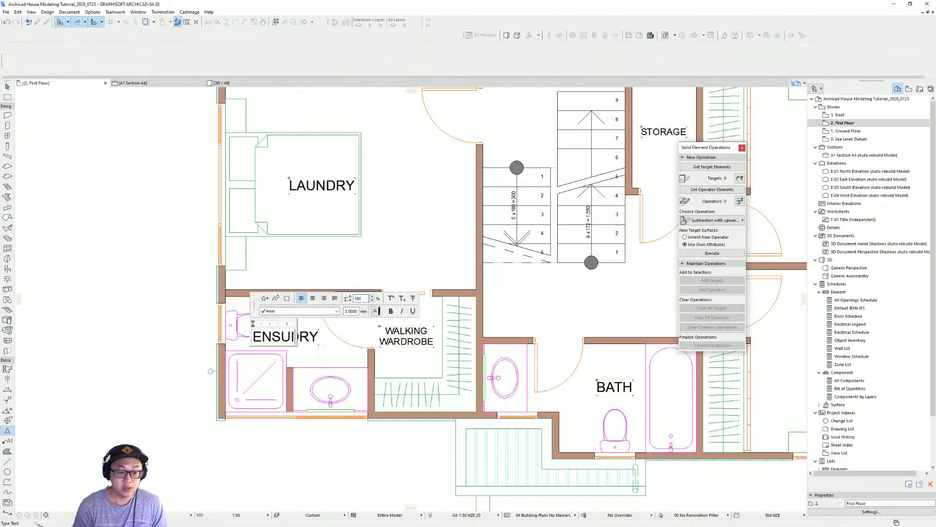
pyautogui.click(287, 376)
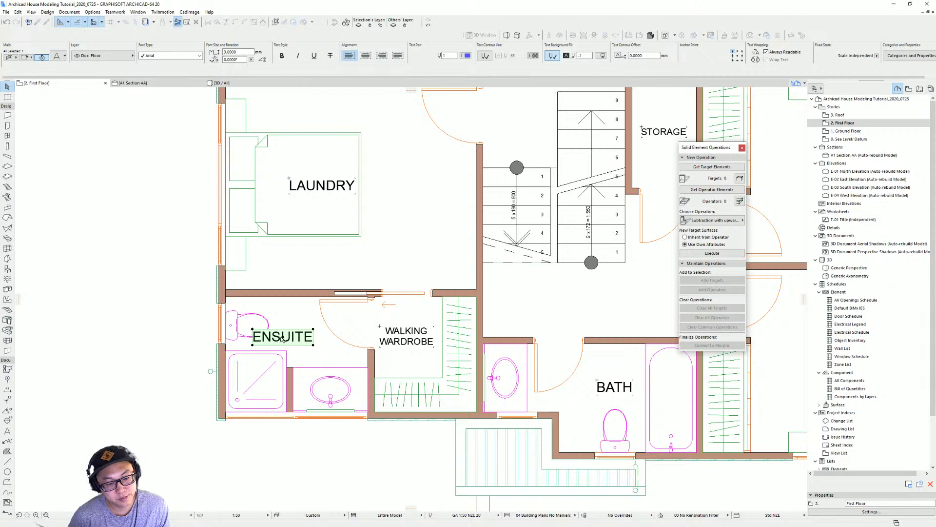
pyautogui.moveTo(288, 339); pyautogui.dragTo(323, 340)
pyautogui.click(324, 340)
# Step: Change the label in the bedroom above the ensuite to MASTER BED, split over two lines
pyautogui.scroll(-1, 349, 351)
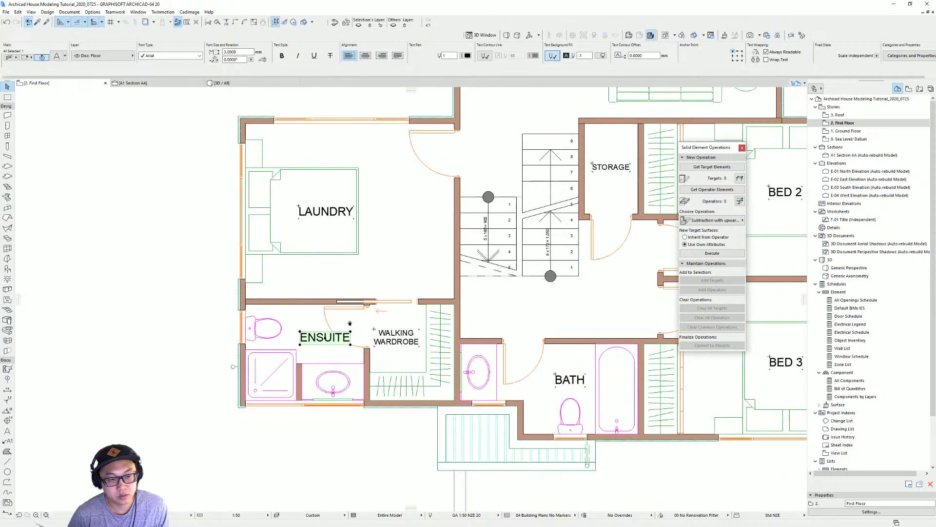
pyautogui.moveTo(342, 213); pyautogui.dragTo(349, 250, button='middle')
pyautogui.click(349, 249)
pyautogui.doubleClick(349, 249)
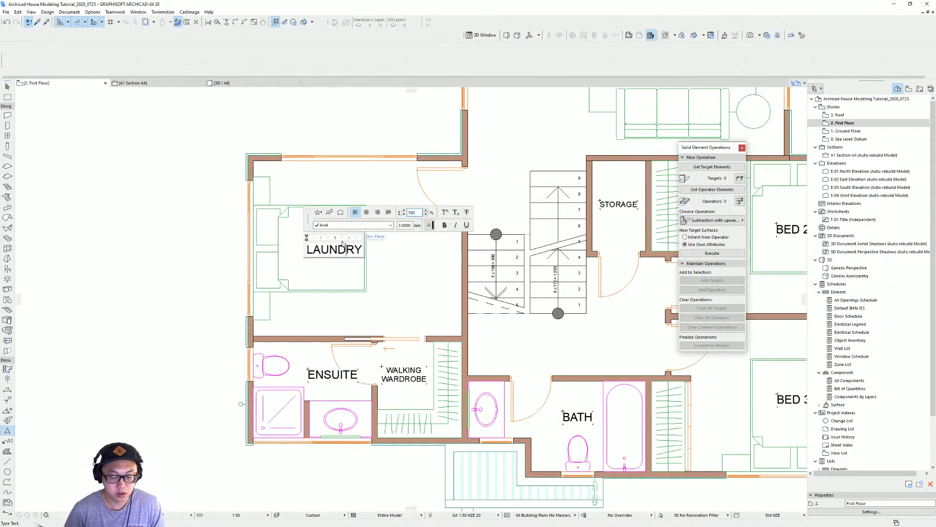
pyautogui.write('MASTER BE')
pyautogui.press('BackSpace')
pyautogui.press('BackSpace')
pyautogui.press('BackSpace')
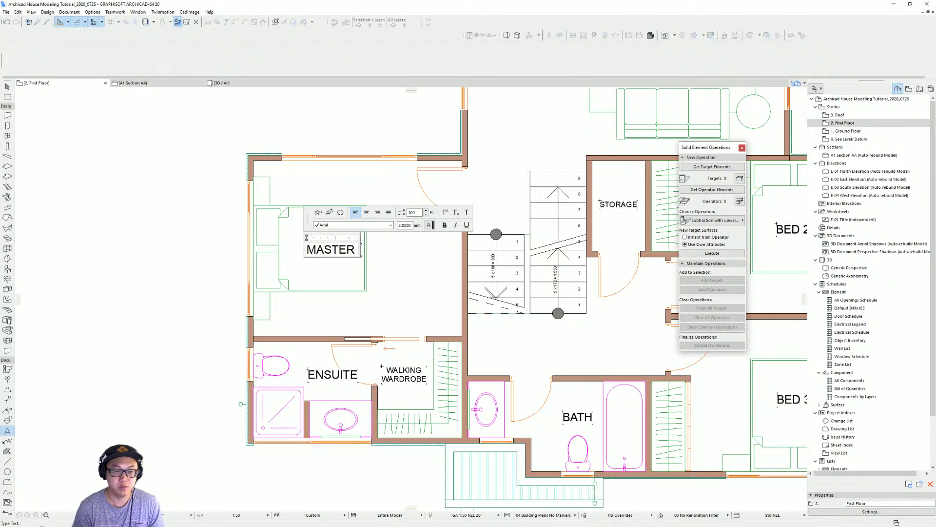
pyautogui.press('Return')
pyautogui.write('BE')
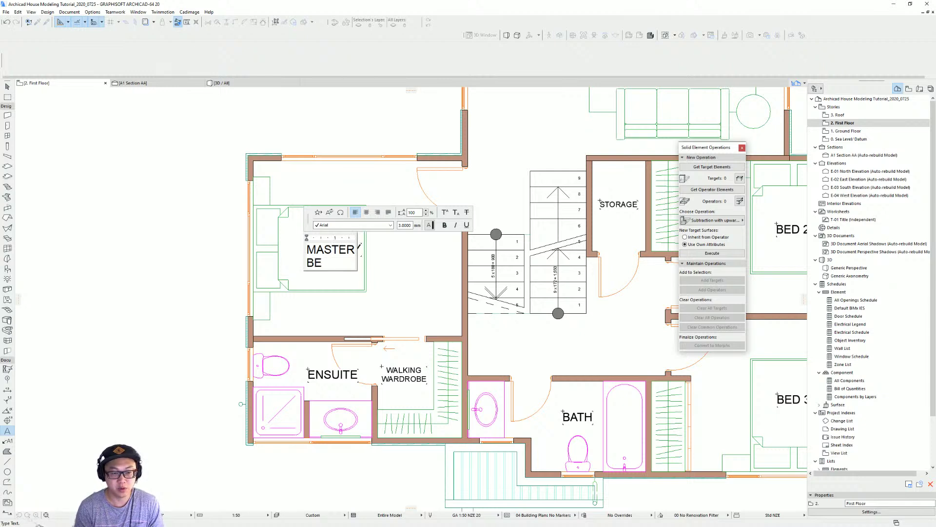
pyautogui.write('D')
pyautogui.hotkey('ctrl', 'a')
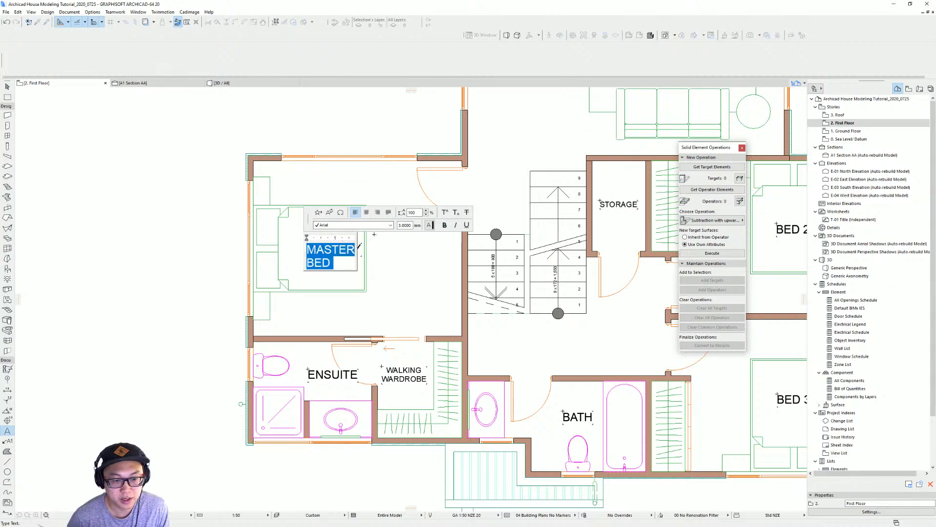
# Step: Centre-align the MASTER BED text and reposition the label over the bed
pyautogui.click(366, 212)
pyautogui.click(394, 255)
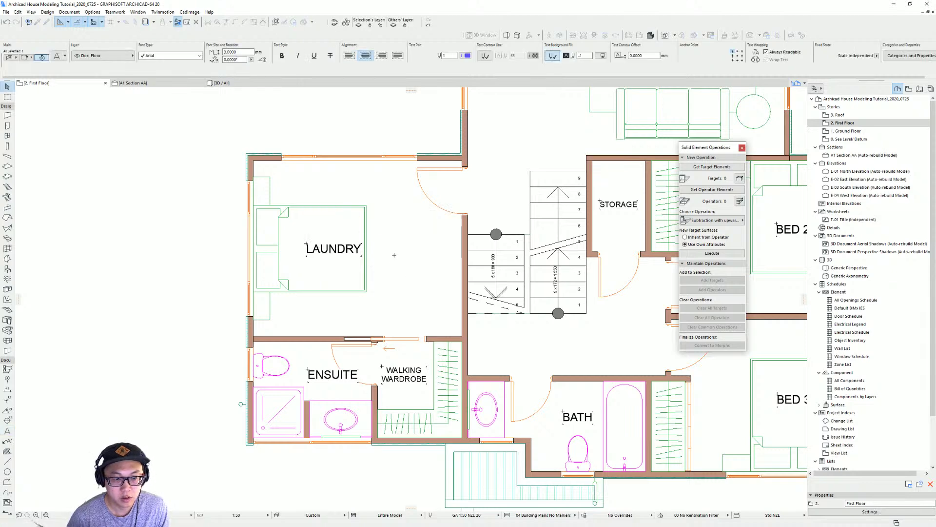
pyautogui.click(330, 254)
pyautogui.click(326, 249)
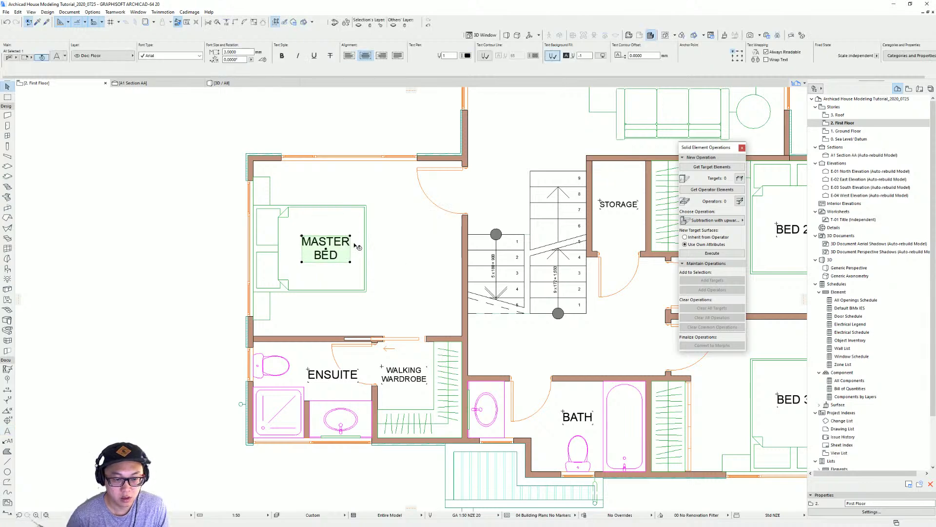
pyautogui.scroll(-4, 278, 274)
pyautogui.press('Escape')
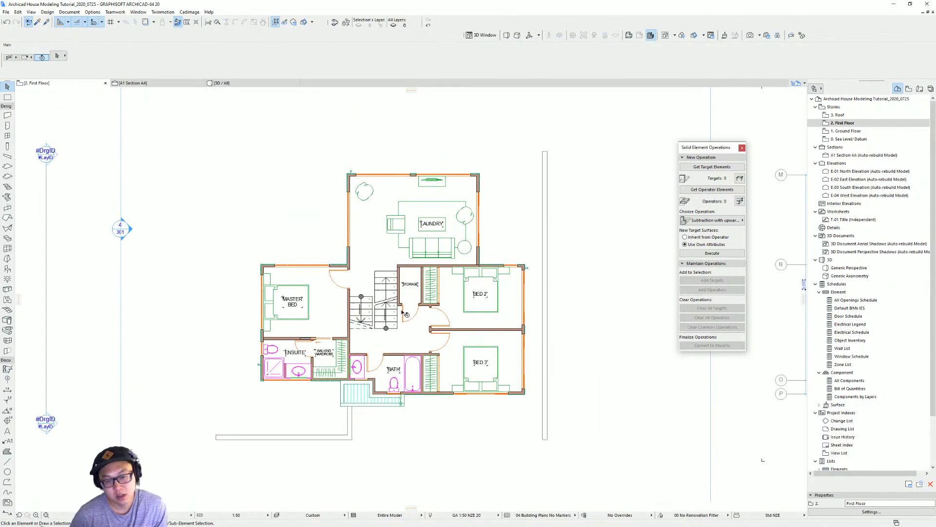
# Step: Start a fill in another fill category and set its pattern to Grid 150x150 for the tiled floors
pyautogui.scroll(2, 430, 317)
pyautogui.moveTo(427, 316); pyautogui.dragTo(440, 313, button='middle')
pyautogui.scroll(2, 271, 404)
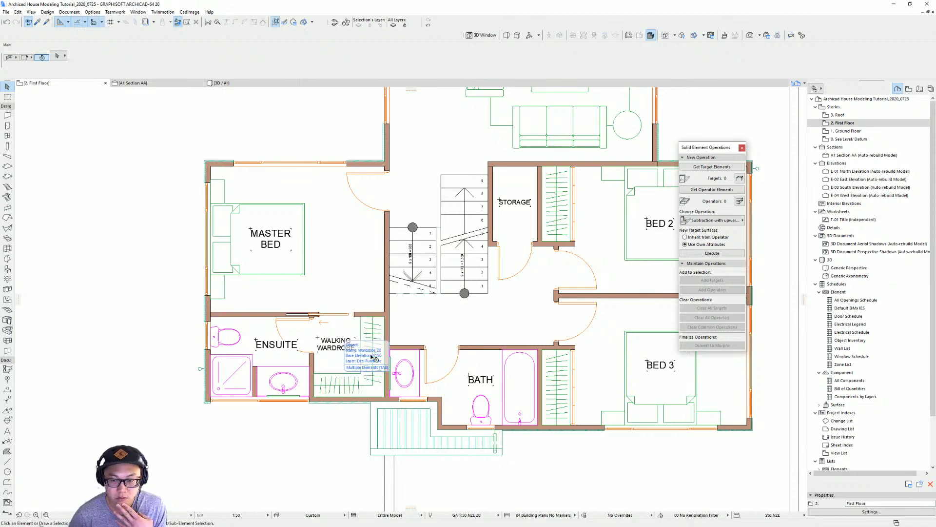
pyautogui.moveTo(505, 284); pyautogui.dragTo(429, 297, button='middle')
pyautogui.moveTo(135, 252); pyautogui.dragTo(196, 206, button='middle')
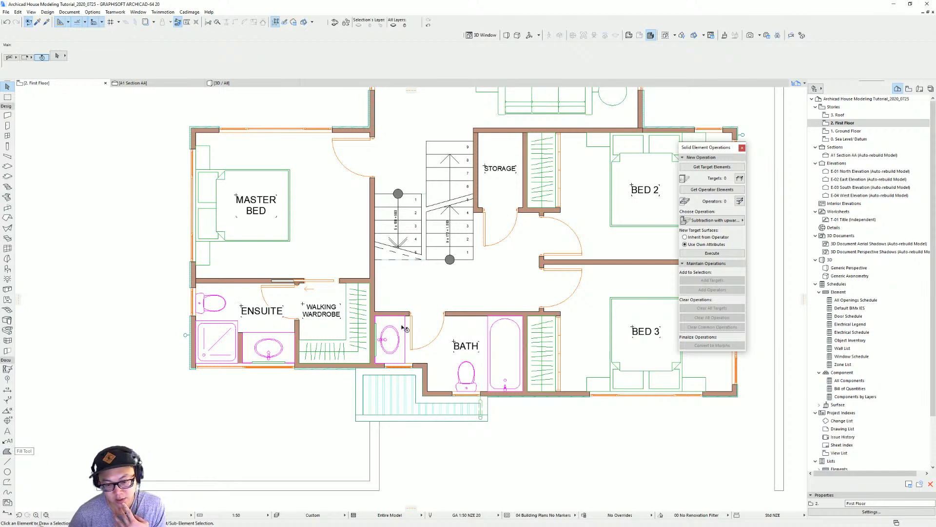
pyautogui.click(7, 451)
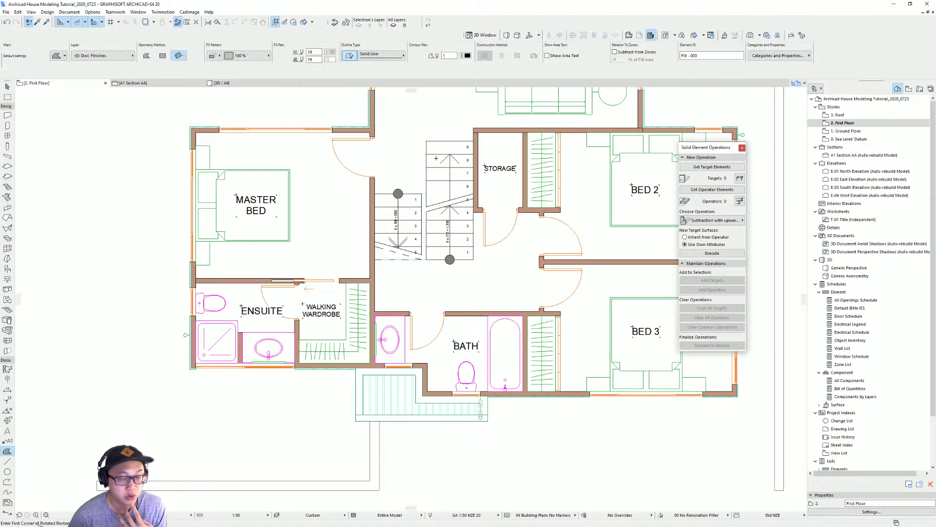
pyautogui.click(268, 57)
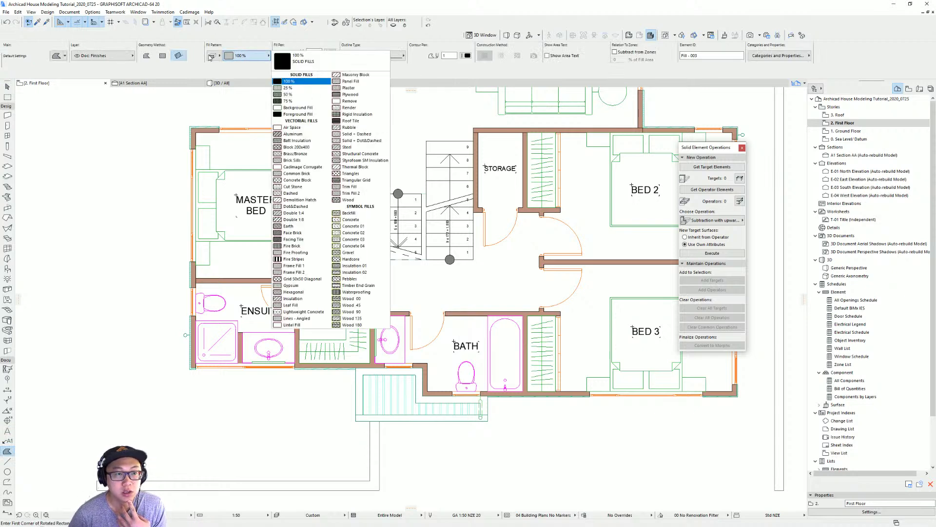
pyautogui.click(221, 59)
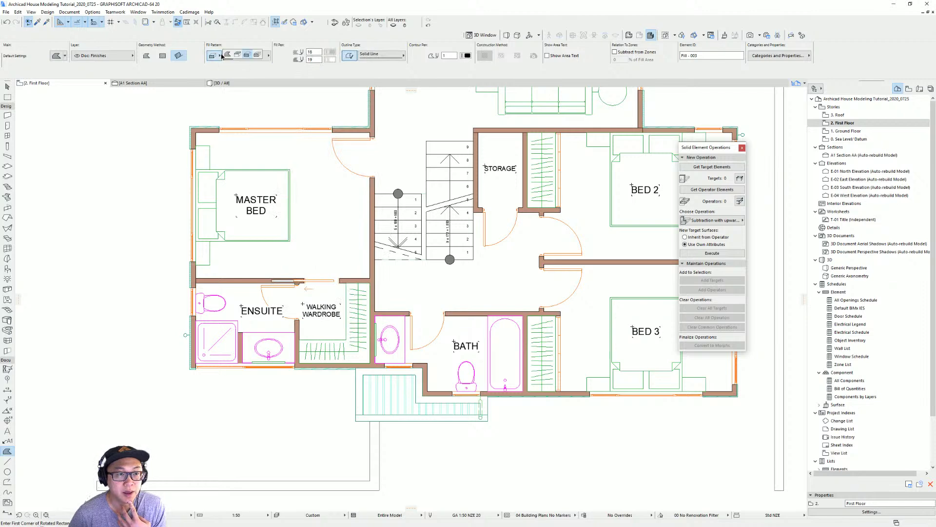
pyautogui.click(227, 56)
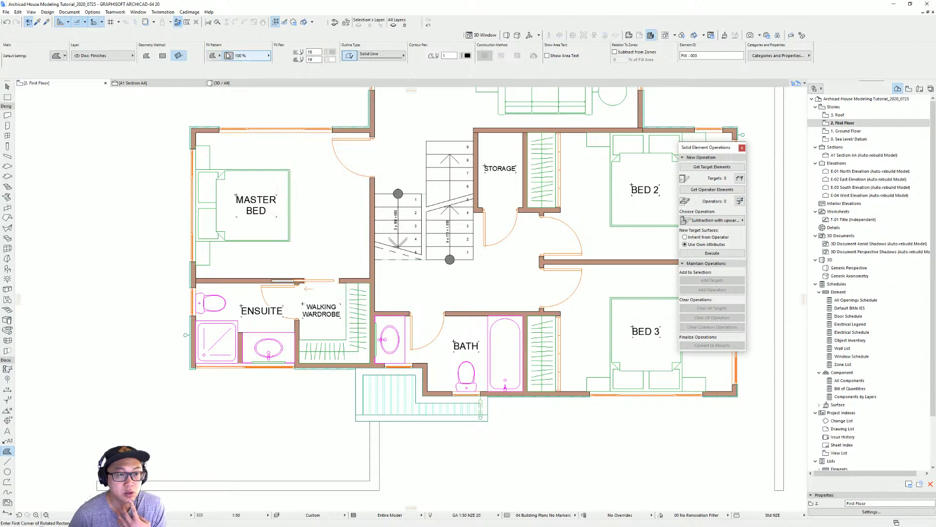
pyautogui.click(253, 57)
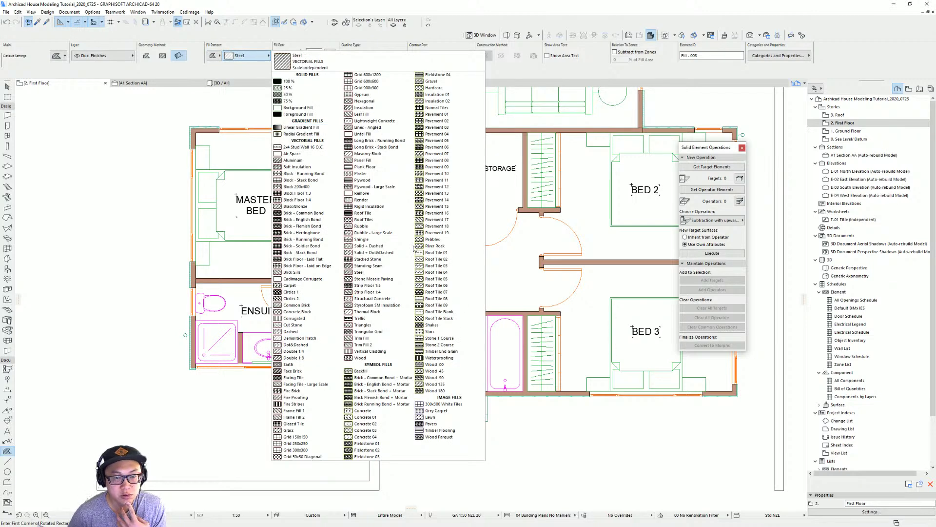
pyautogui.click(311, 436)
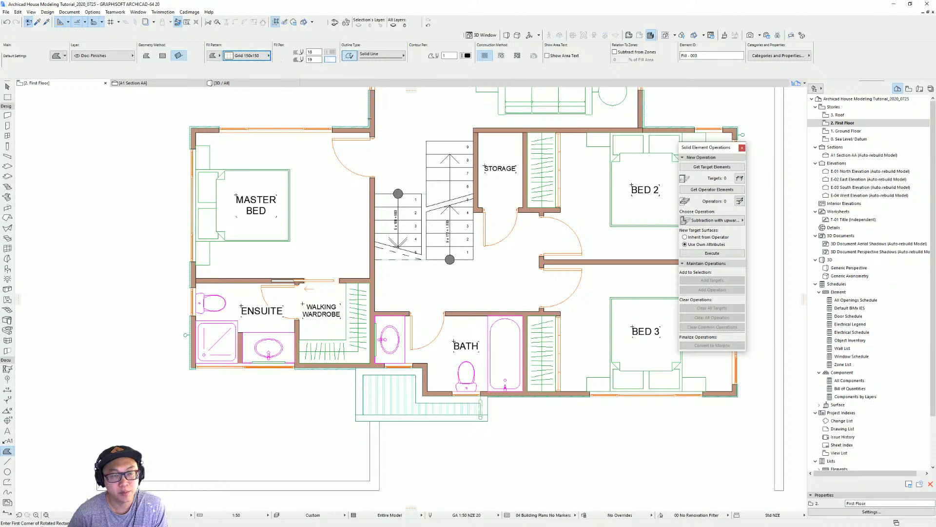
# Step: Draw a polygonal tile fill over the main bathroom floor, following the walls between the vanity and the bathtub
pyautogui.scroll(2, 473, 348)
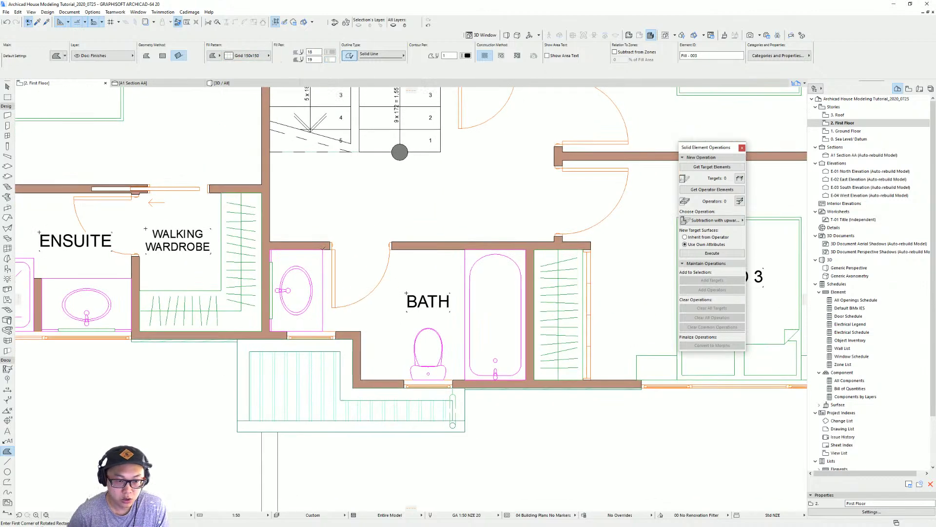
pyautogui.click(323, 249)
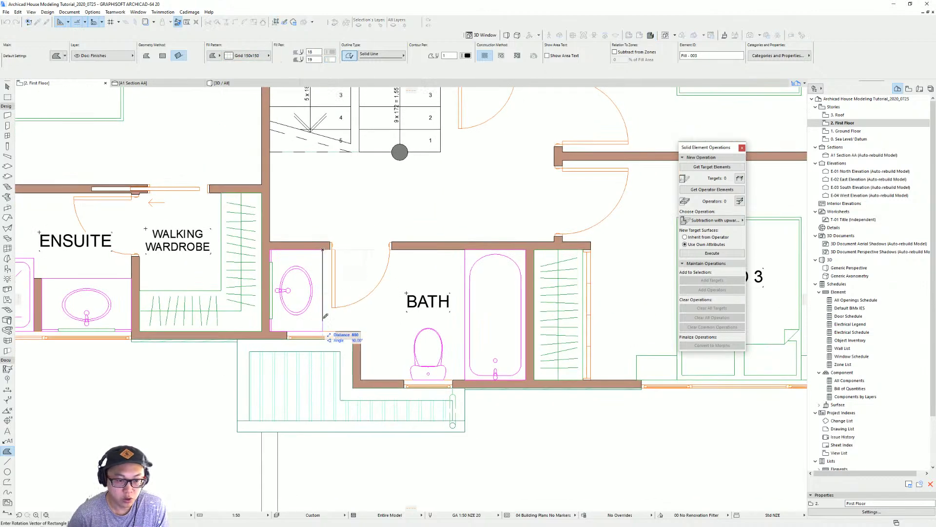
pyautogui.click(465, 249)
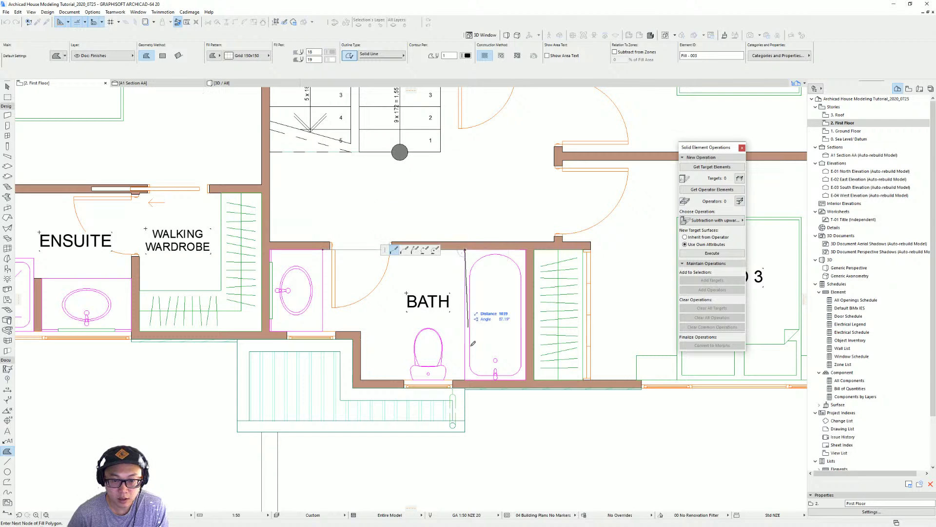
pyautogui.click(465, 380)
pyautogui.click(361, 379)
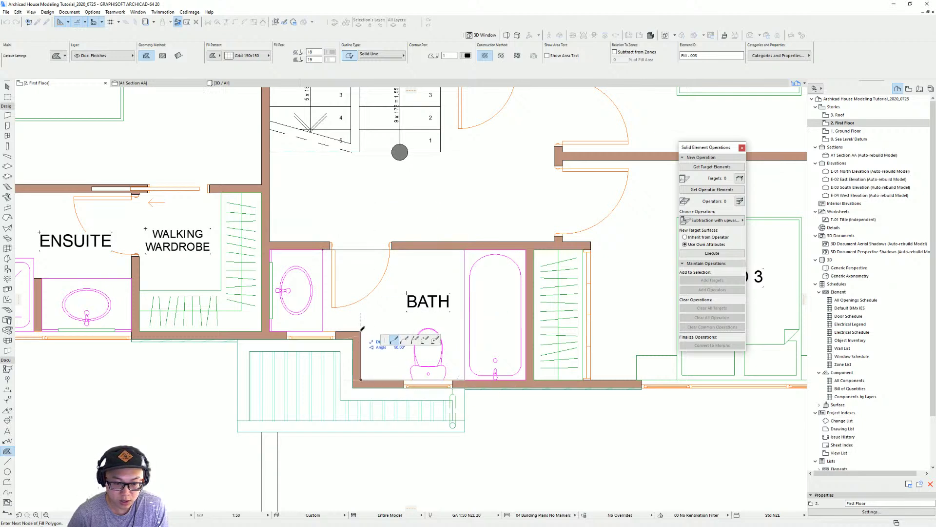
pyautogui.click(361, 332)
pyautogui.click(323, 331)
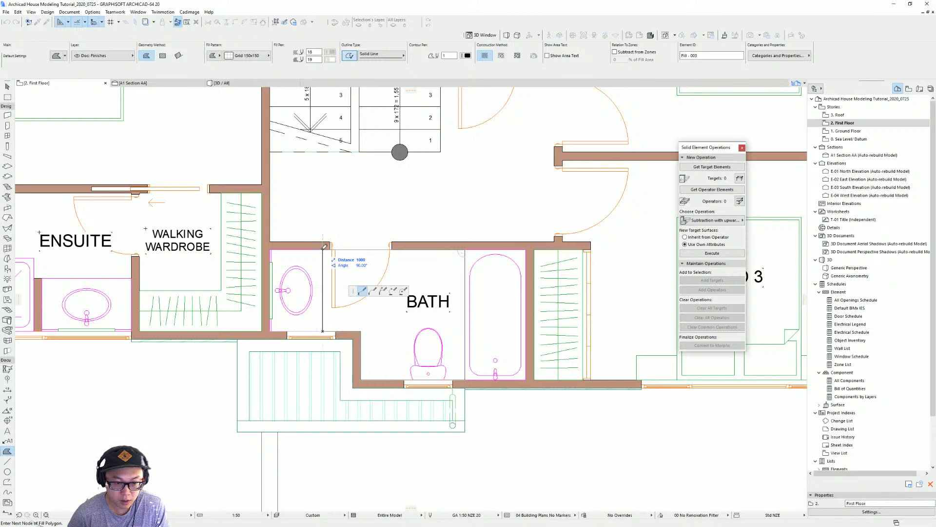
pyautogui.click(323, 249)
pyautogui.moveTo(430, 343); pyautogui.dragTo(510, 336, button='middle')
pyautogui.scroll(-2, 465, 339)
pyautogui.scroll(2, 247, 323)
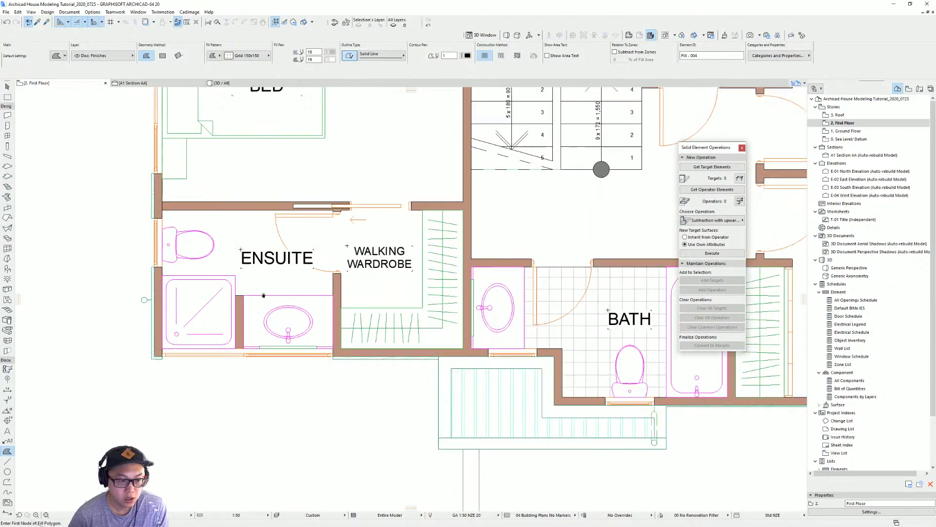
# Step: Try to fill the ensuite floor automatically with the Grid 150x150 tile pattern from its surrounding boundaries, and undo it
pyautogui.moveTo(252, 273); pyautogui.dragTo(362, 336, button='middle')
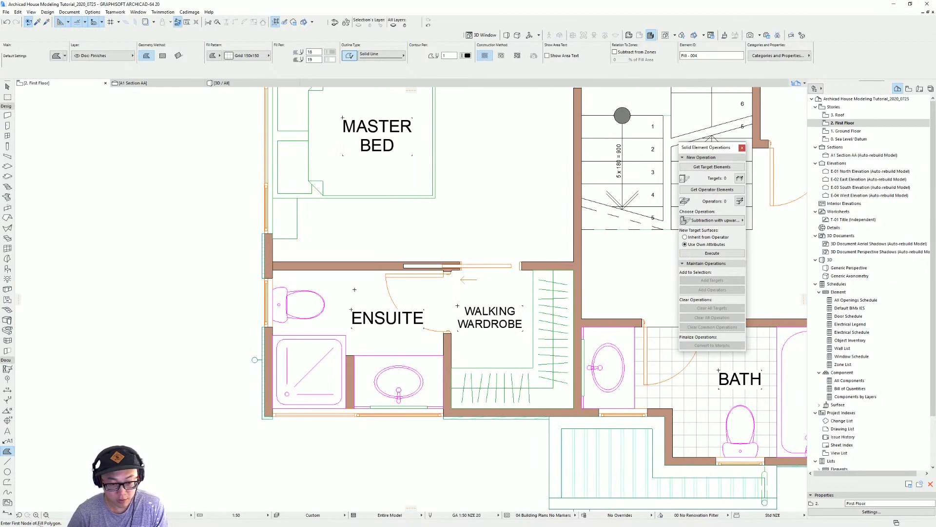
pyautogui.moveTo(372, 295); pyautogui.dragTo(343, 298, button='middle')
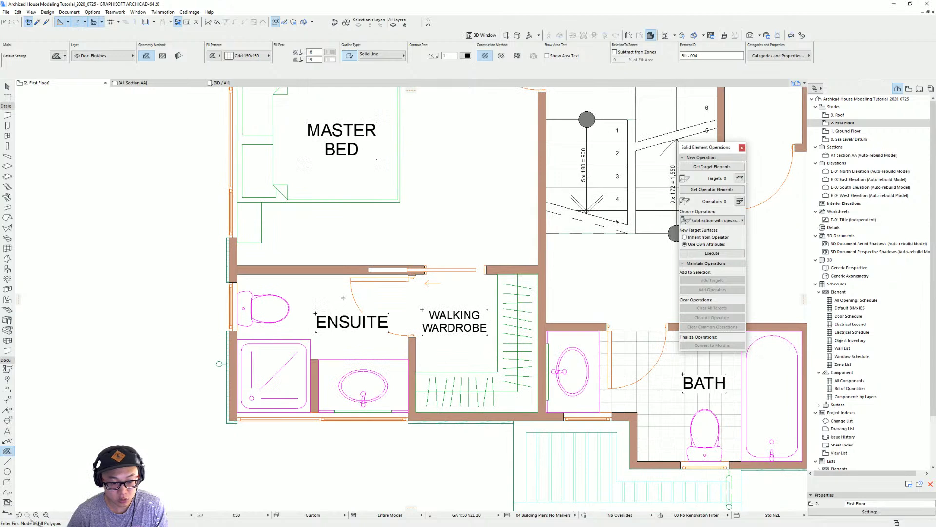
pyautogui.click(312, 294)
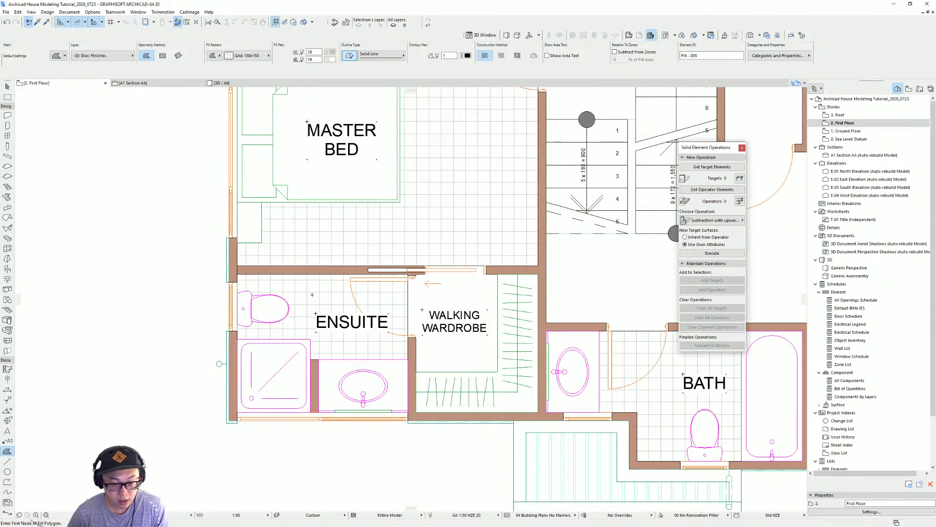
pyautogui.scroll(-3, 312, 294)
pyautogui.scroll(2, 295, 322)
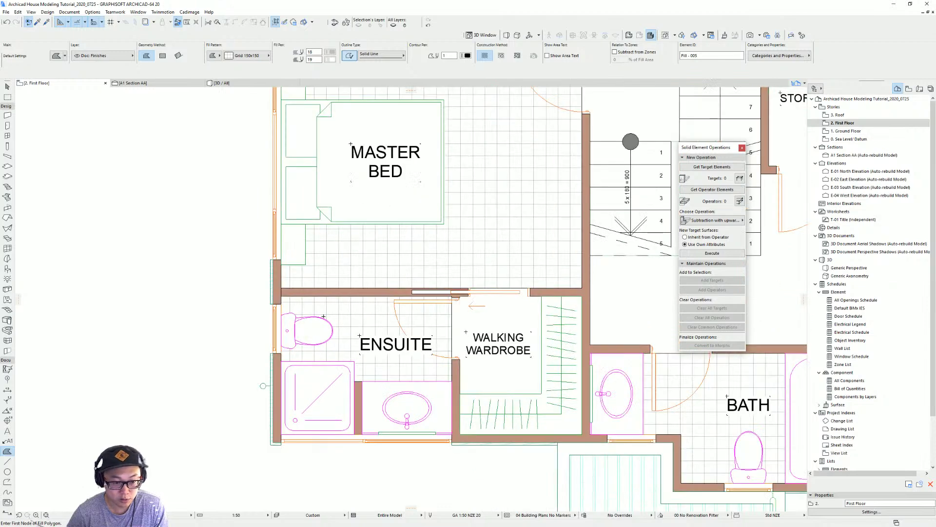
pyautogui.hotkey('ctrl', 'z')
pyautogui.click(288, 296)
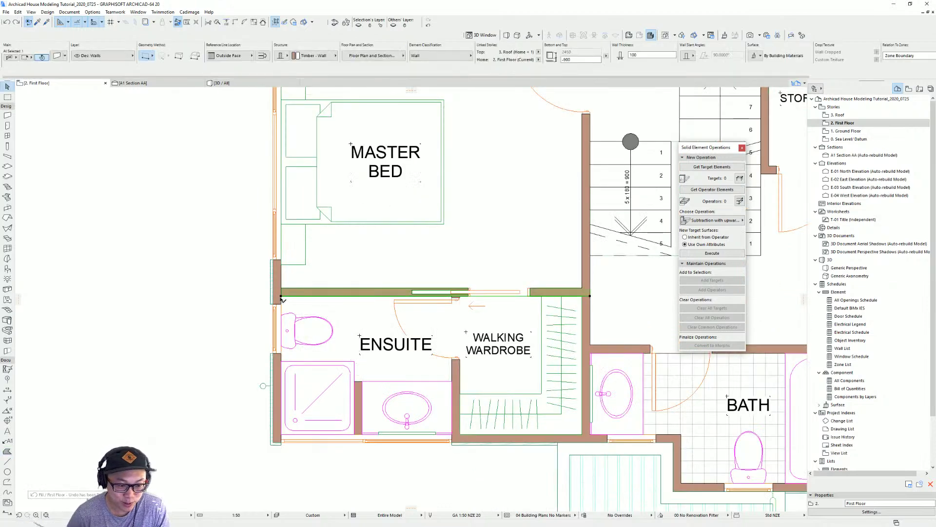
pyautogui.click(282, 296)
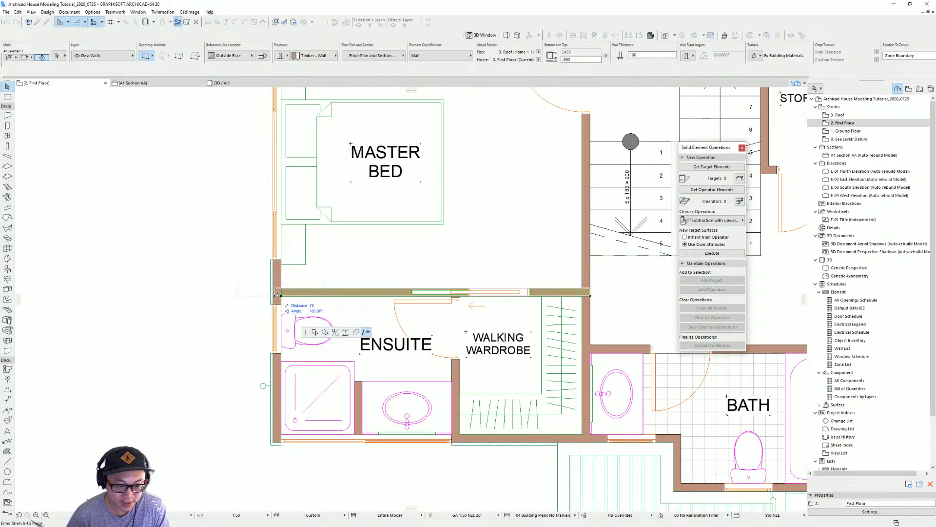
pyautogui.press('Escape')
pyautogui.press('Escape')
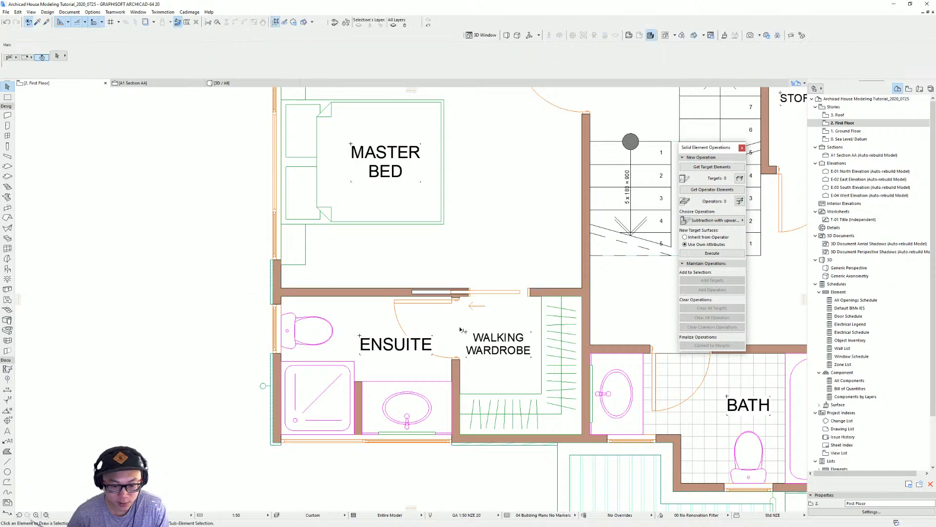
# Step: Draw a Grid 150x150 tile fill over the ensuite floor, bounded by its walls and the walking wardrobe partition
pyautogui.click(8, 450)
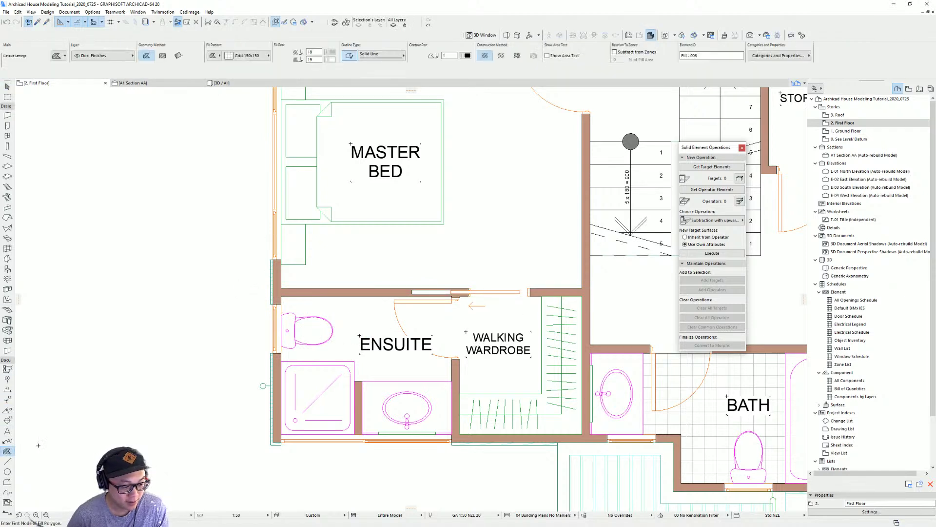
pyautogui.click(361, 327)
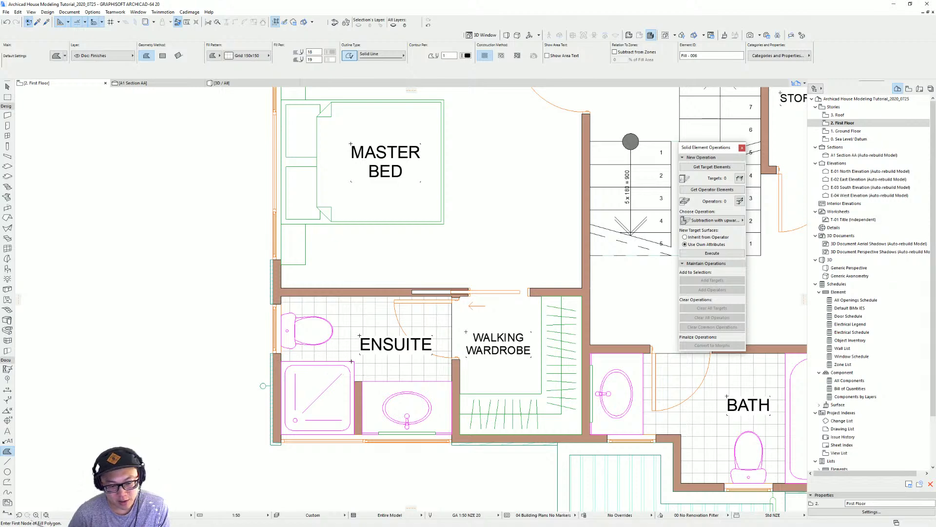
pyautogui.press('Escape')
pyautogui.click(450, 325)
pyautogui.click(452, 325)
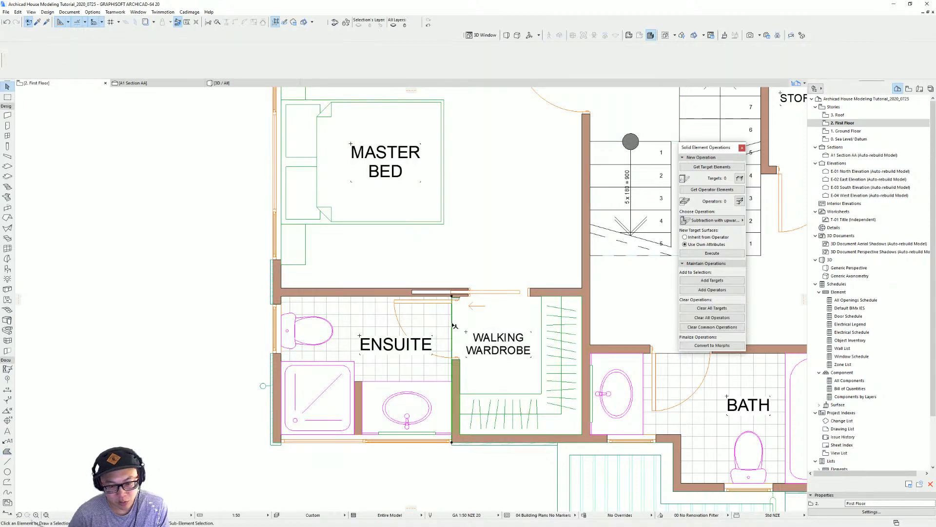
pyautogui.click(355, 326)
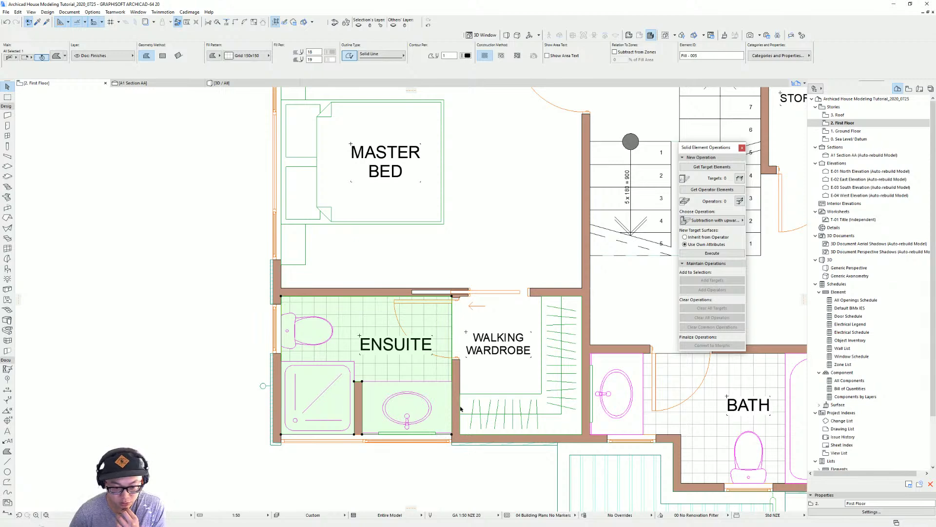
pyautogui.scroll(-3, 414, 363)
pyautogui.moveTo(414, 362); pyautogui.dragTo(366, 363, button='middle')
pyautogui.click(536, 340)
pyautogui.scroll(-2, 507, 353)
pyautogui.moveTo(505, 356); pyautogui.dragTo(407, 398, button='middle')
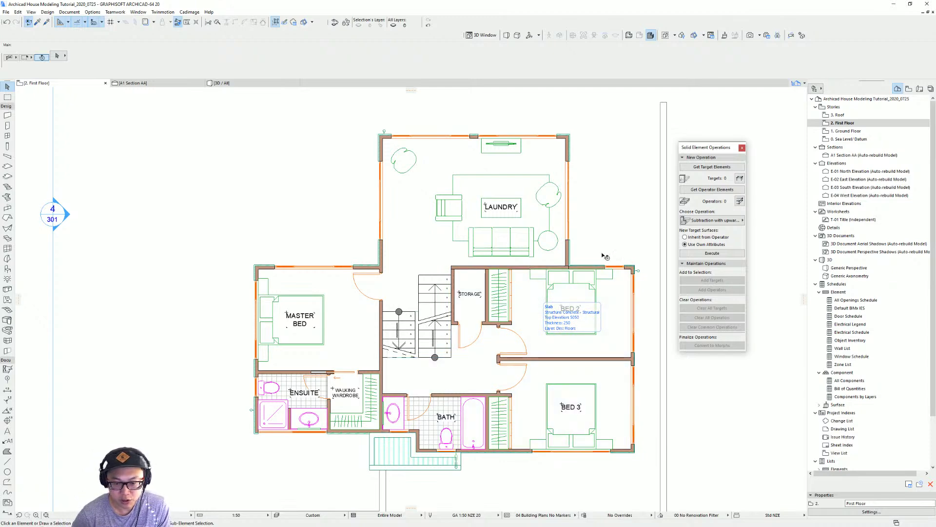
# Step: Go to the ground floor plan and draw a rotated-rectangle tile fill between the kitchen island and the rear counter
pyautogui.hotkey('ctrl', 'Down')
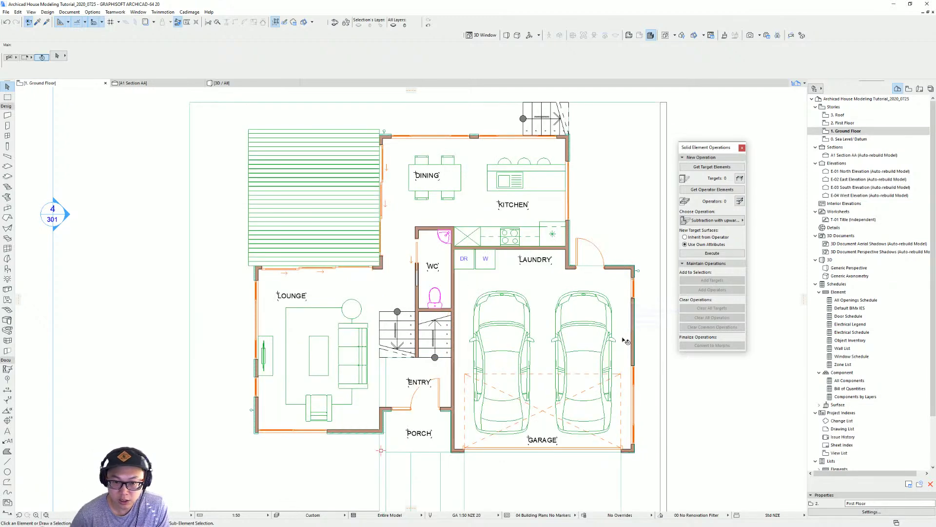
pyautogui.scroll(3, 543, 190)
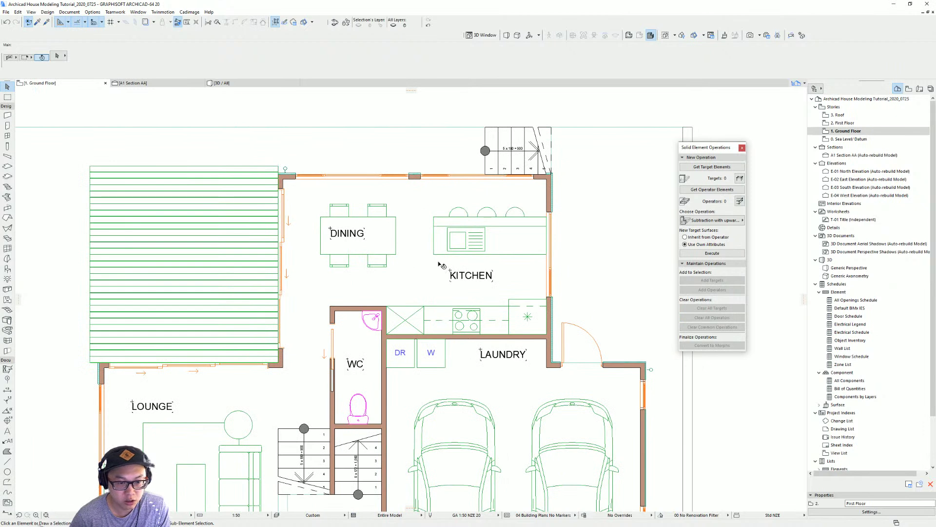
pyautogui.click(7, 452)
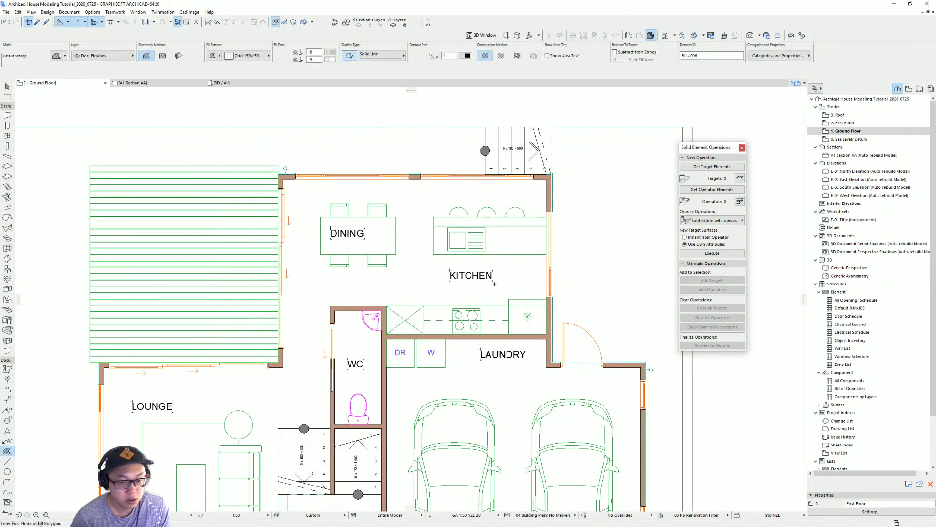
pyautogui.click(434, 254)
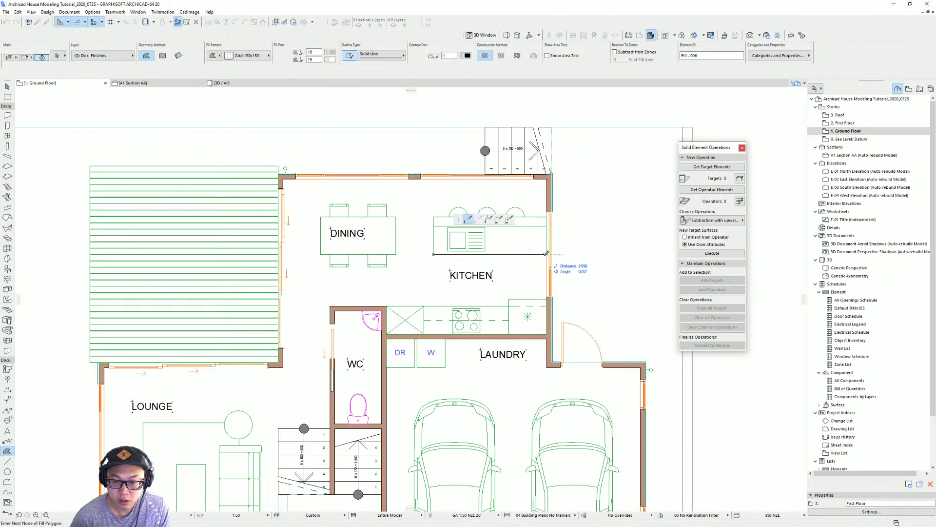
pyautogui.click(546, 255)
pyautogui.click(178, 55)
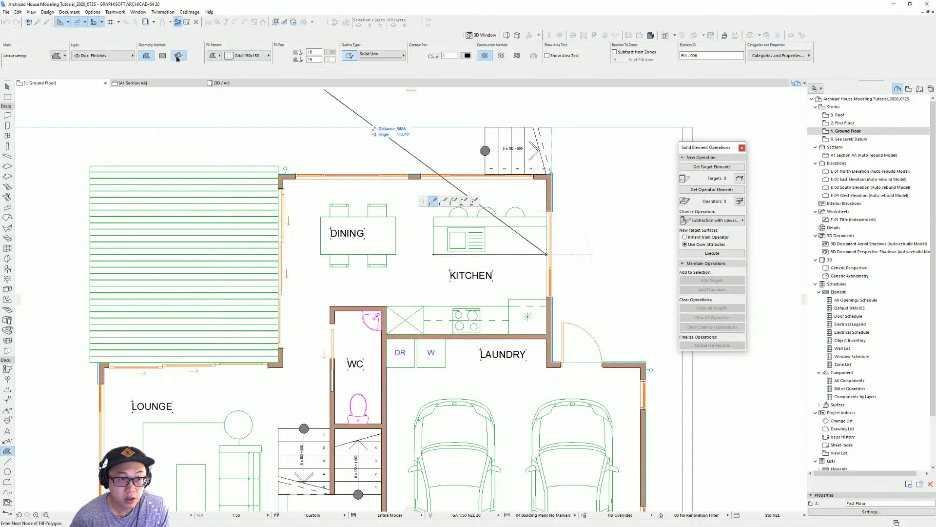
pyautogui.click(548, 253)
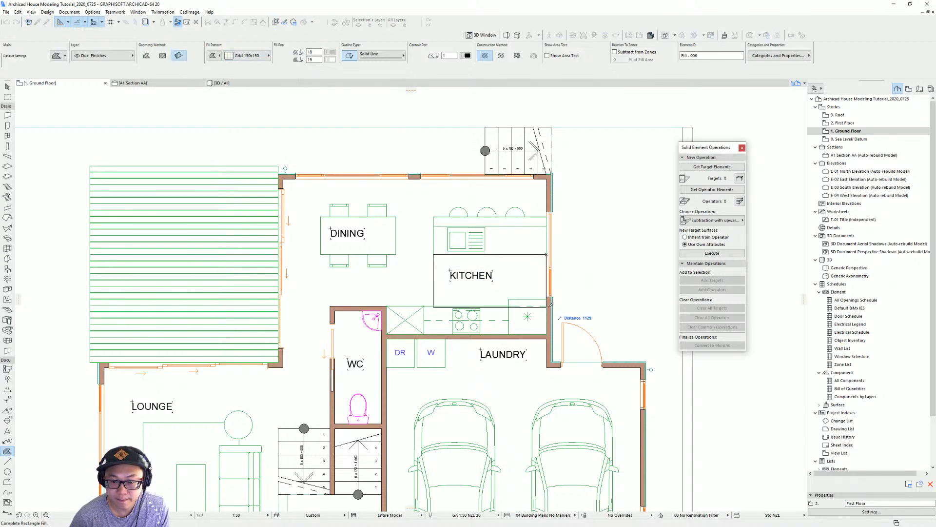
pyautogui.click(546, 301)
pyautogui.press('Escape')
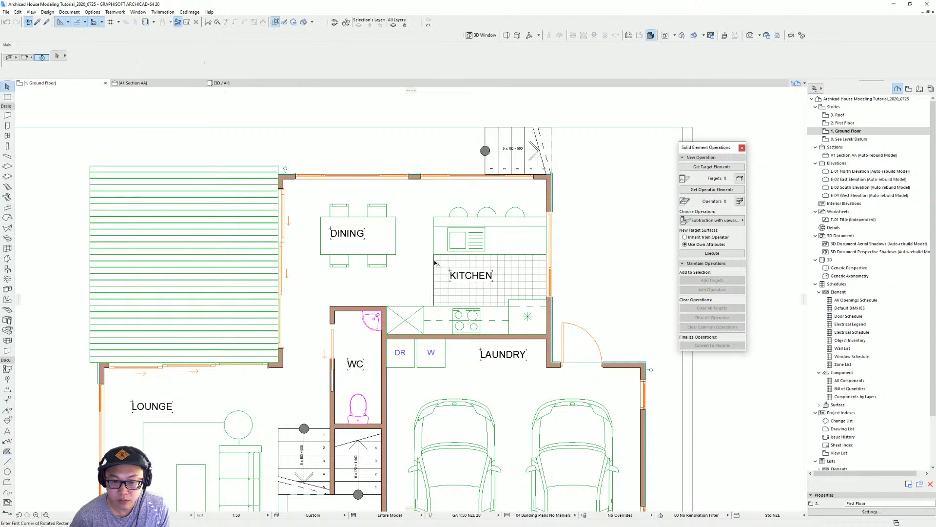
# Step: Offset the kitchen tile fill's dining-side edge outwards to line up with the end of the pantry cupboard
pyautogui.scroll(3, 435, 268)
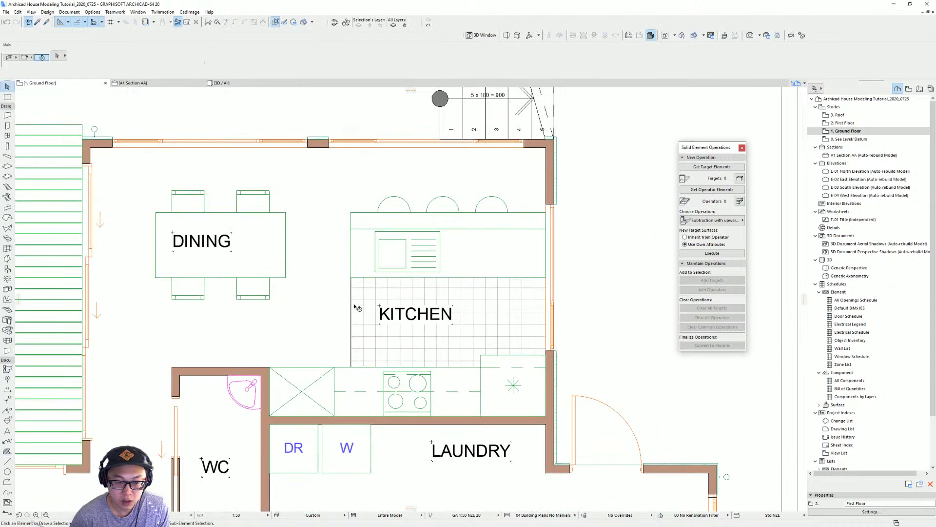
pyautogui.scroll(3, 356, 307)
pyautogui.click(348, 263)
pyautogui.click(347, 263)
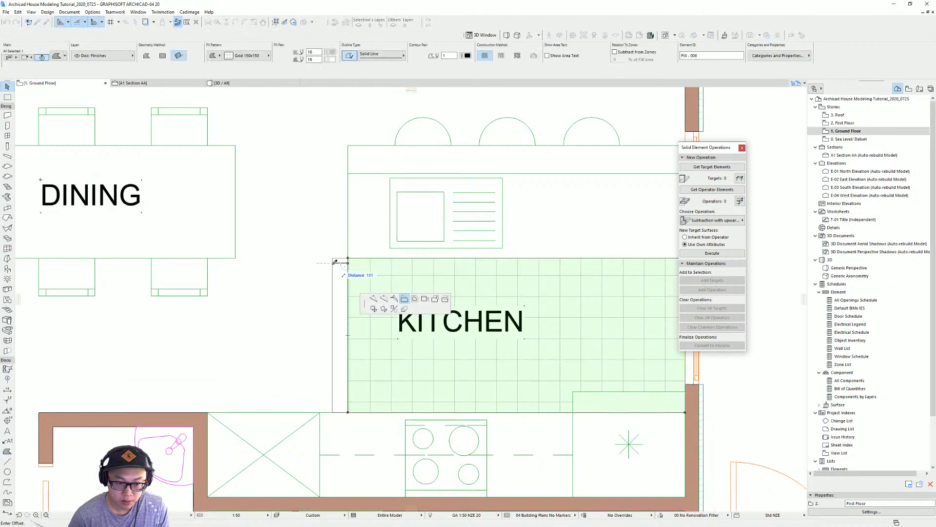
pyautogui.click(321, 261)
# Step: Offset the kitchen tile fill's island-side edge out to the bar-stool side of the island
pyautogui.scroll(-2, 361, 251)
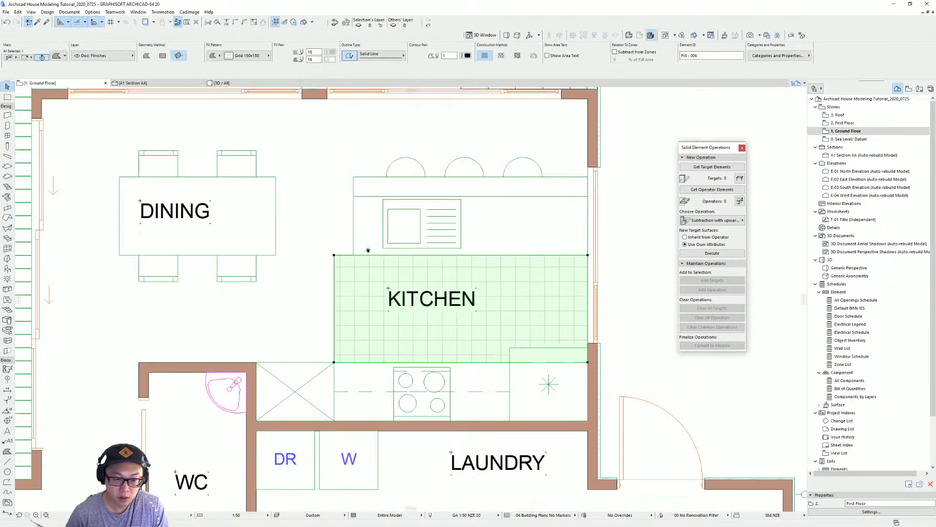
pyautogui.moveTo(364, 252); pyautogui.dragTo(344, 311, button='middle')
pyautogui.click(339, 309)
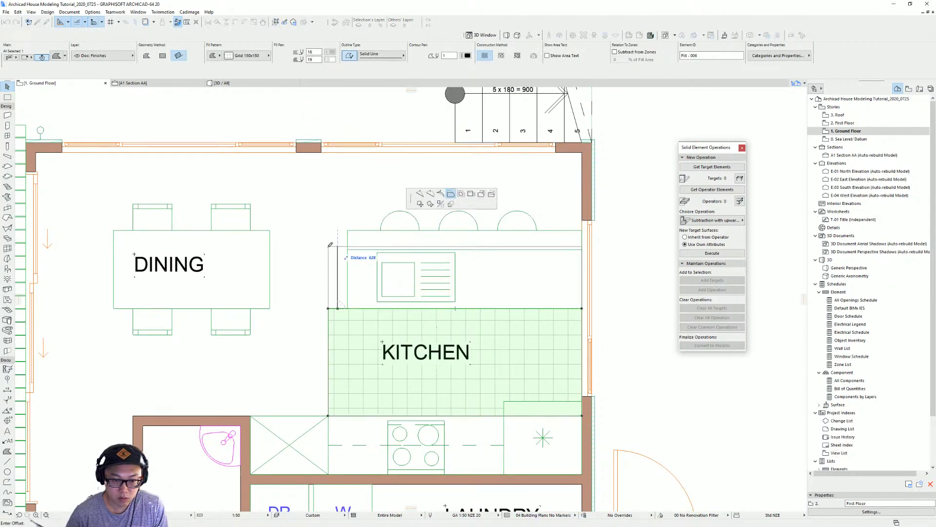
pyautogui.click(368, 230)
pyautogui.press('Escape')
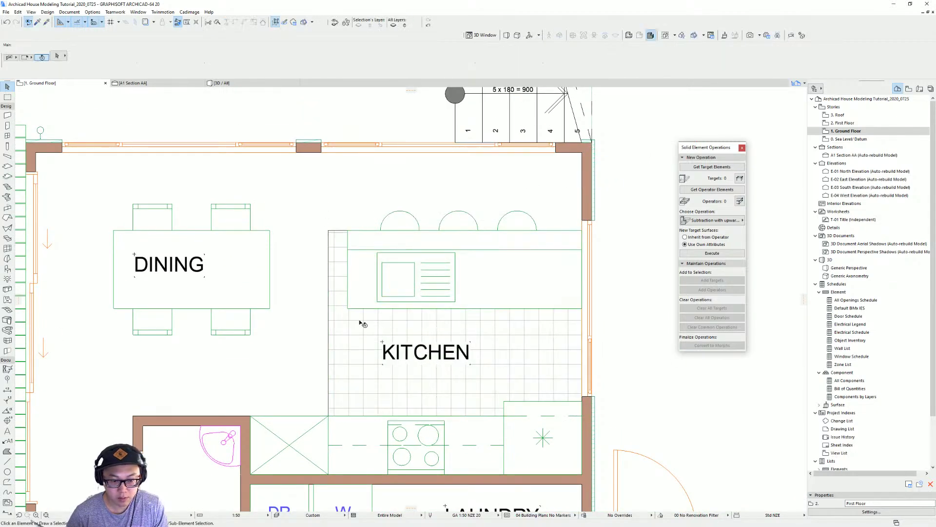